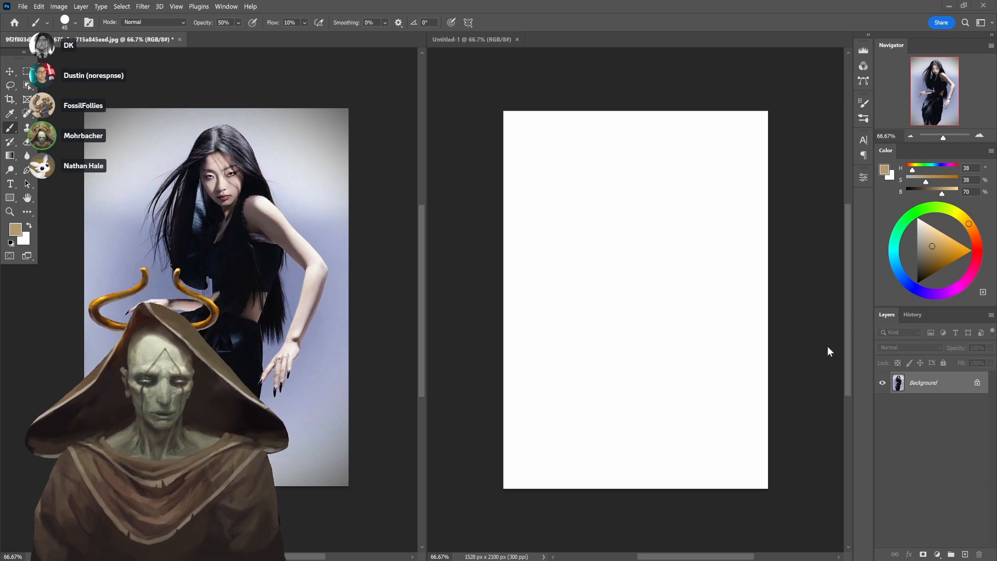
Cover the blank Untitled-1 canvas with a light grey texture using the Sponge brush in black at 30% opacity
left_click(829, 387)
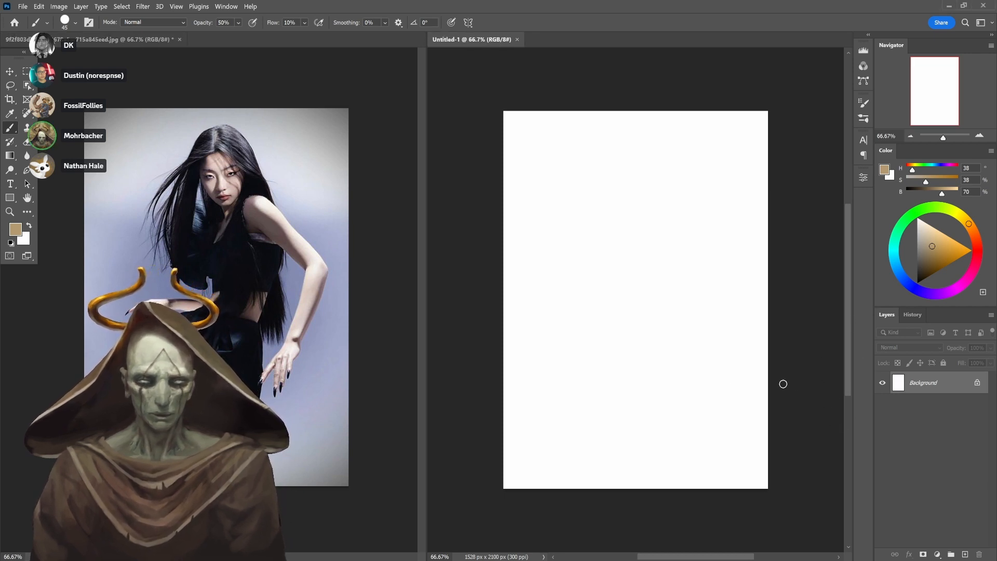
right_click(653, 367)
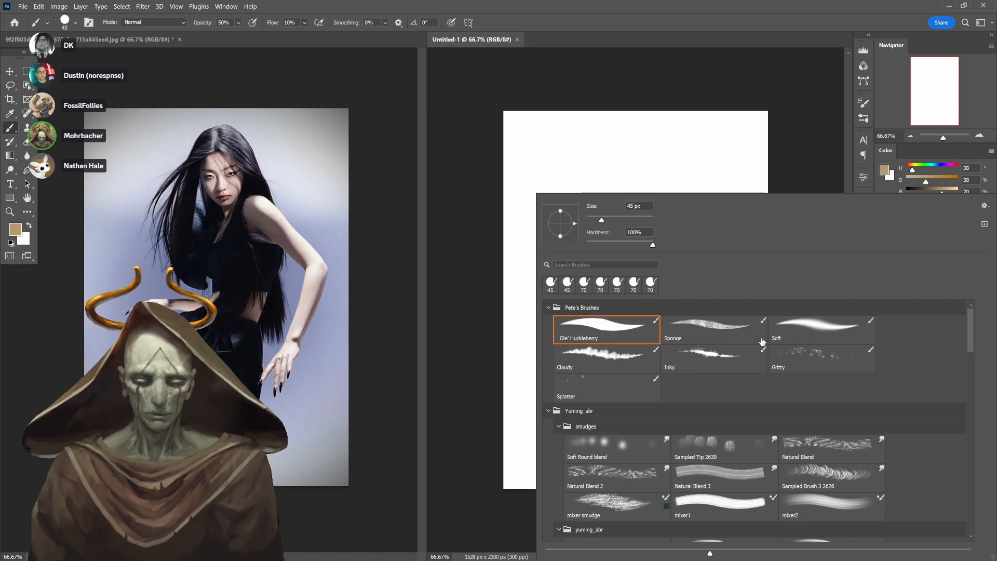
left_click(715, 328)
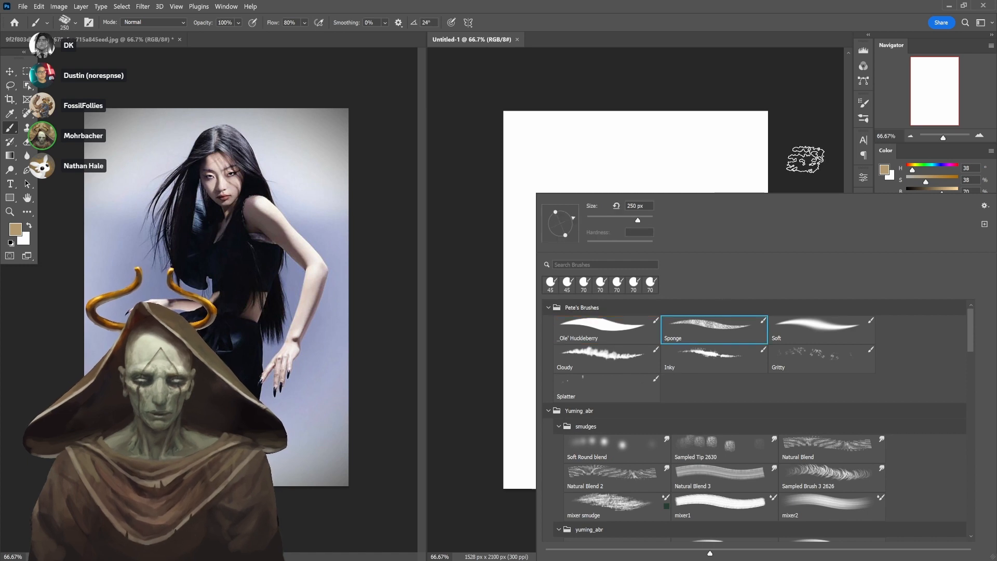
left_click(805, 190)
key("d")
key("3")
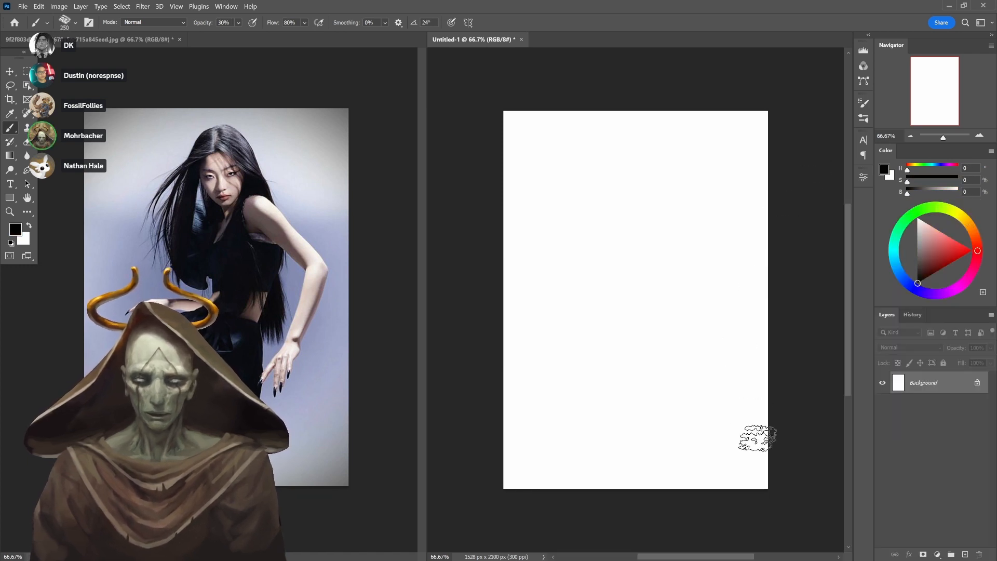
mouse_move(737, 496)
left_mouse_down()
mouse_move(761, 375)
mouse_move(673, 463)
mouse_move(615, 417)
mouse_move(543, 517)
mouse_move(514, 383)
mouse_move(505, 230)
mouse_move(518, 91)
mouse_move(514, 313)
mouse_move(549, 108)
mouse_move(598, 117)
mouse_move(498, 408)
mouse_move(624, 295)
mouse_move(583, 460)
mouse_move(666, 380)
mouse_move(743, 344)
mouse_move(751, 392)
mouse_move(765, 259)
mouse_move(677, 392)
mouse_move(732, 234)
mouse_move(668, 279)
mouse_move(621, 340)
mouse_move(606, 171)
mouse_move(598, 228)
mouse_move(640, 224)
mouse_move(748, 140)
mouse_move(732, 232)
mouse_move(781, 211)
left_mouse_up()
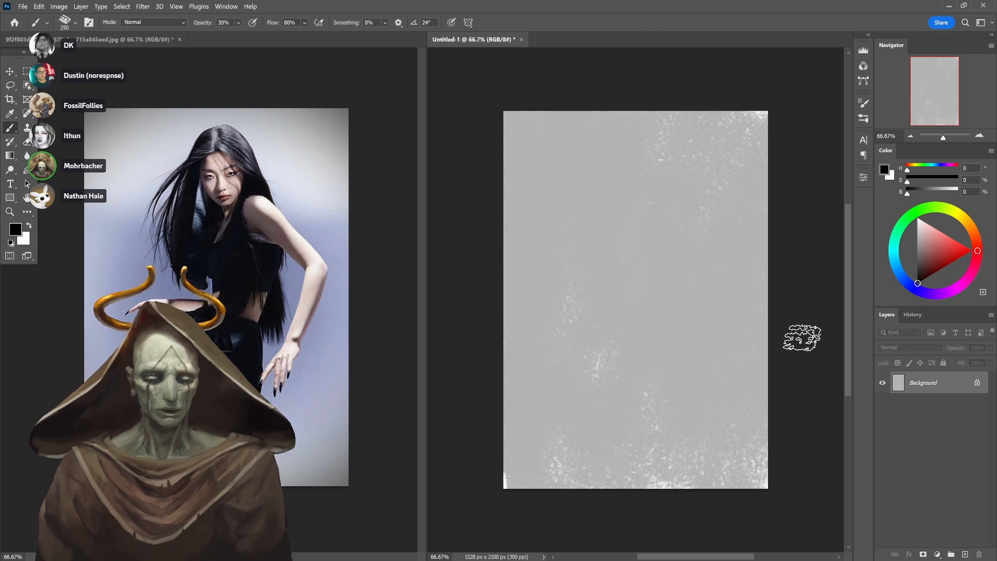
left_click_drag(667, 262, 680, 251)
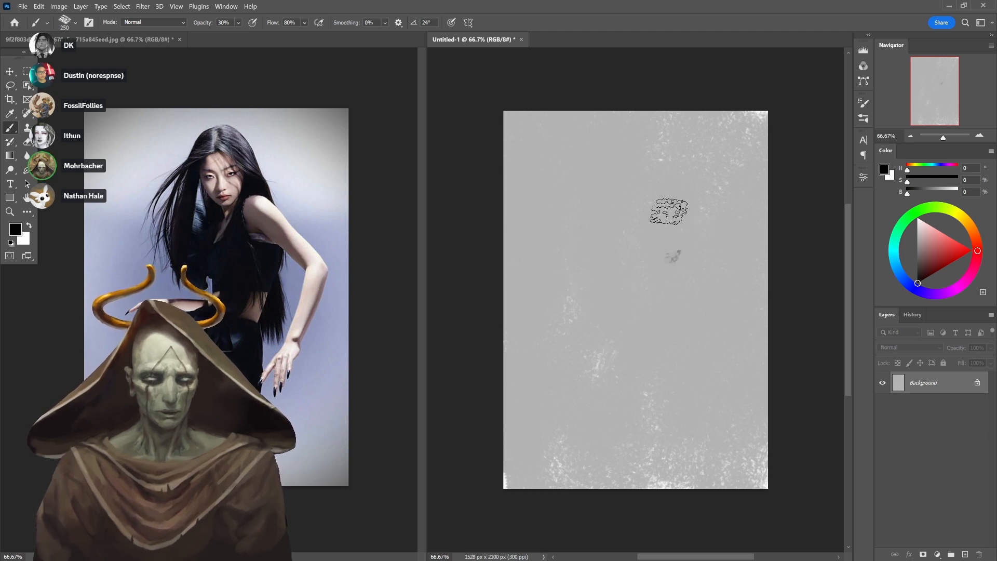
key("ctrl+z")
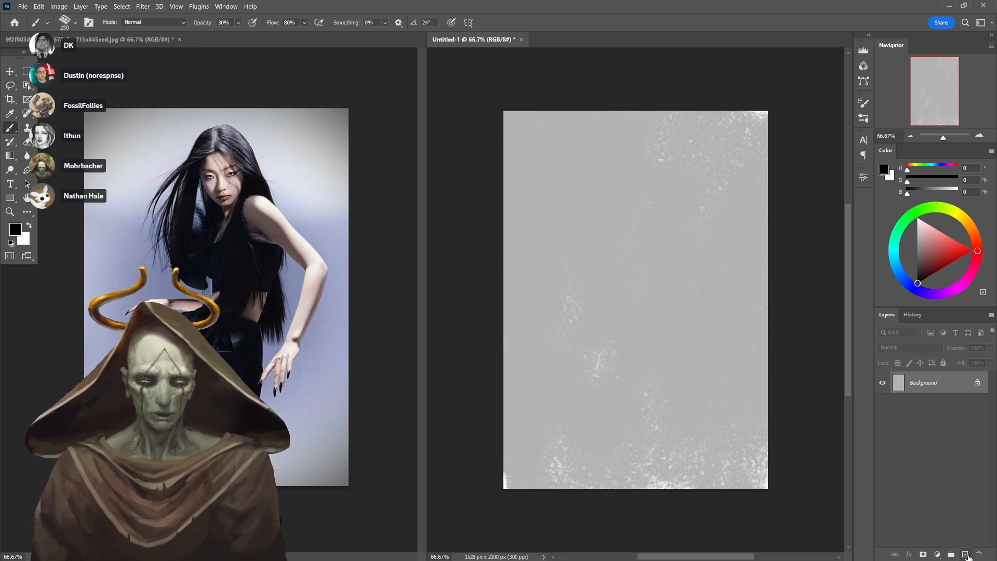
Add a new empty layer above the Background
left_click(969, 554)
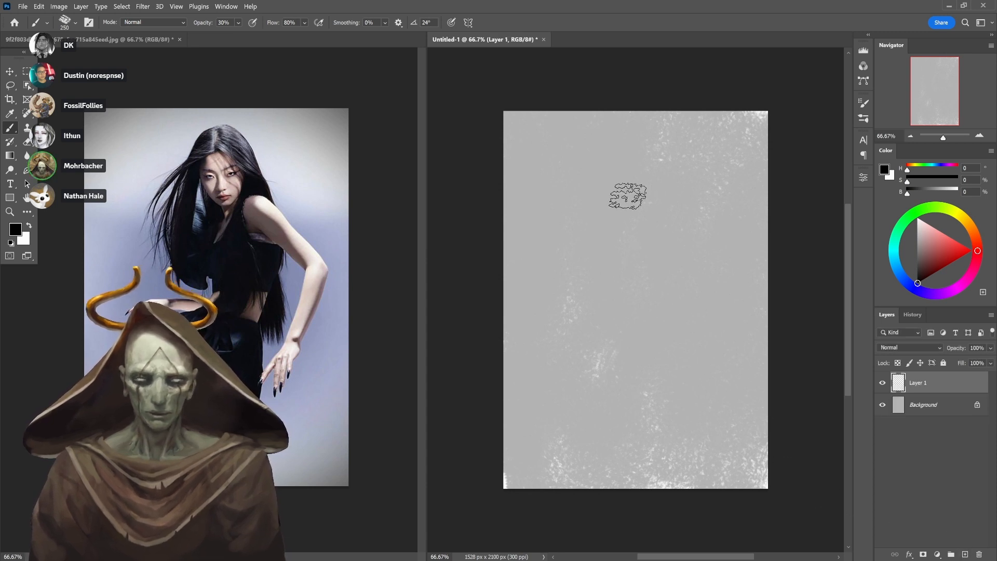
right_click(627, 194)
left_click(483, 270)
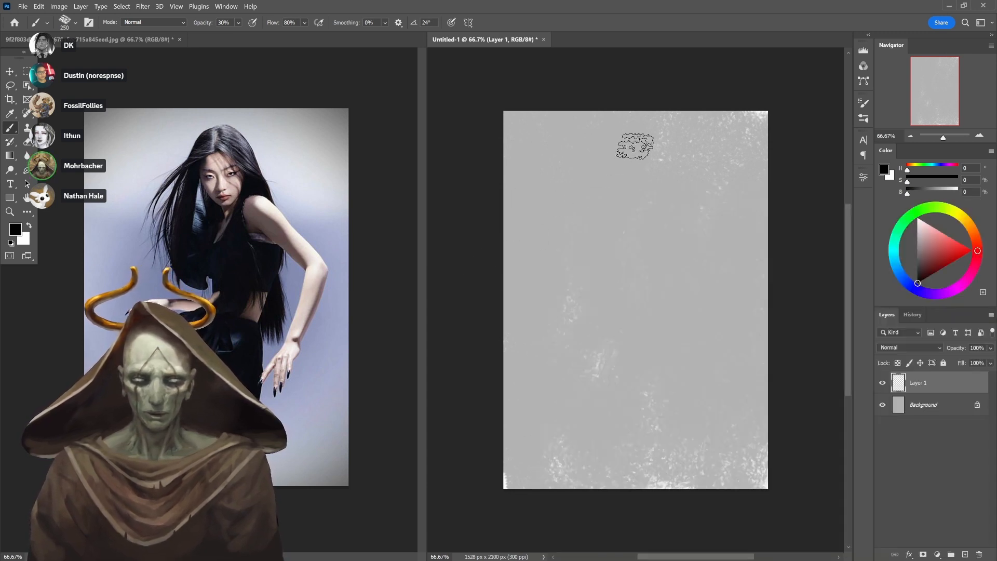
key("l")
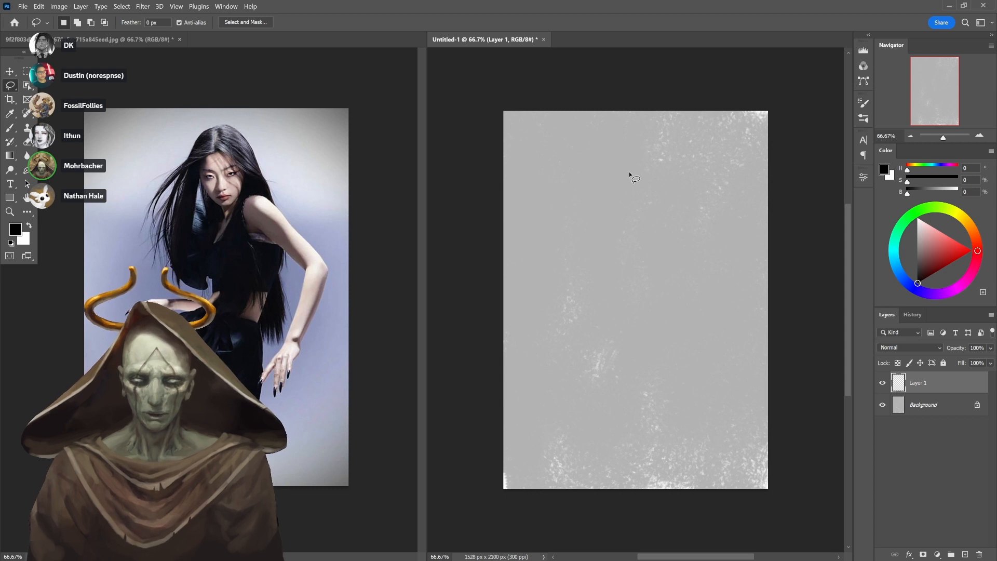
Try to block in the whole figure's silhouette with loose Sponge brush strokes on Layer 1
key("b")
mouse_move(658, 262)
left_mouse_down()
mouse_move(677, 274)
mouse_move(630, 142)
mouse_move(594, 263)
mouse_move(661, 311)
mouse_move(733, 281)
mouse_move(683, 358)
mouse_move(612, 374)
mouse_move(597, 451)
mouse_move(659, 385)
left_mouse_up()
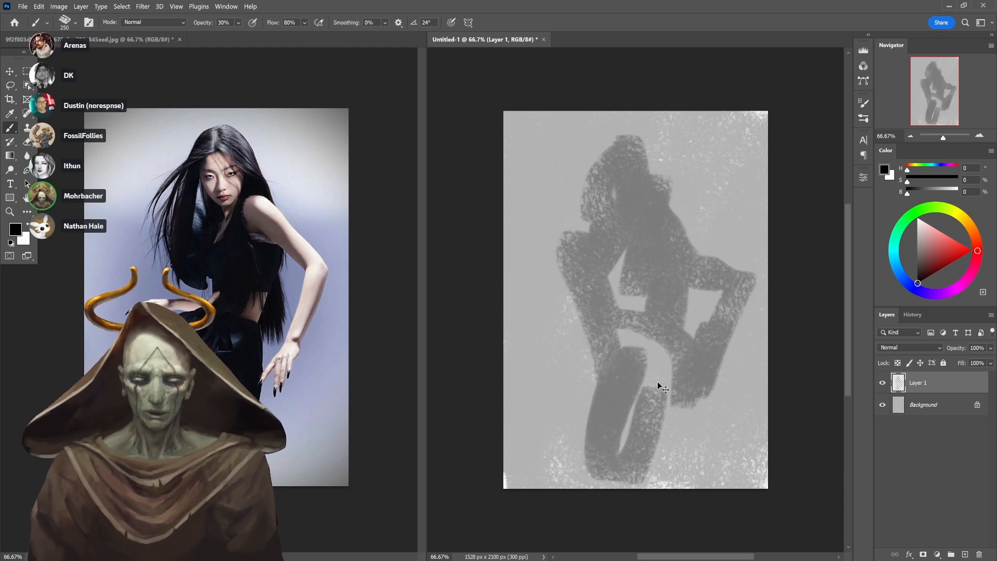
key("ctrl+z")
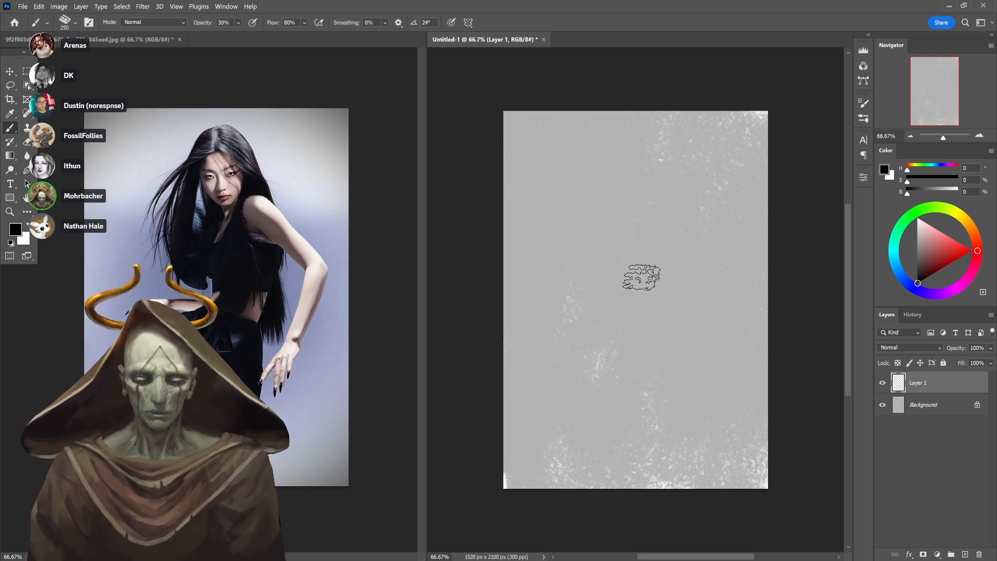
Lasso a freehand head-and-torso shape in the upper half of the canvas and fill it with Sponge brush tone
key("l")
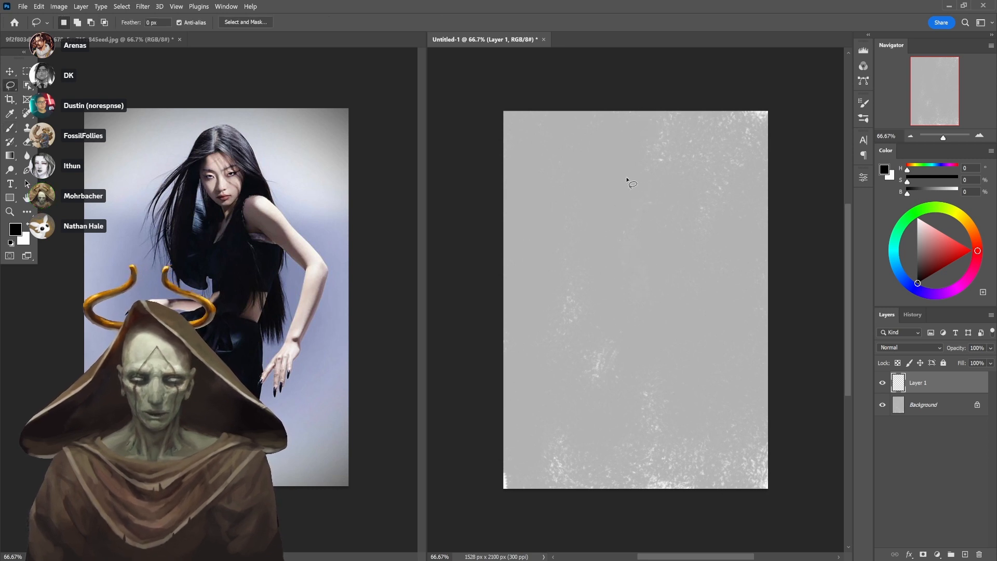
mouse_move(651, 140)
left_mouse_down()
mouse_move(611, 161)
mouse_move(627, 219)
mouse_move(606, 287)
mouse_move(626, 324)
mouse_move(672, 287)
mouse_move(667, 237)
mouse_move(690, 222)
mouse_move(690, 190)
mouse_move(660, 188)
mouse_move(647, 139)
mouse_move(684, 189)
mouse_move(692, 261)
mouse_move(689, 303)
mouse_move(648, 361)
left_mouse_up()
key("ctrl+d")
key("b")
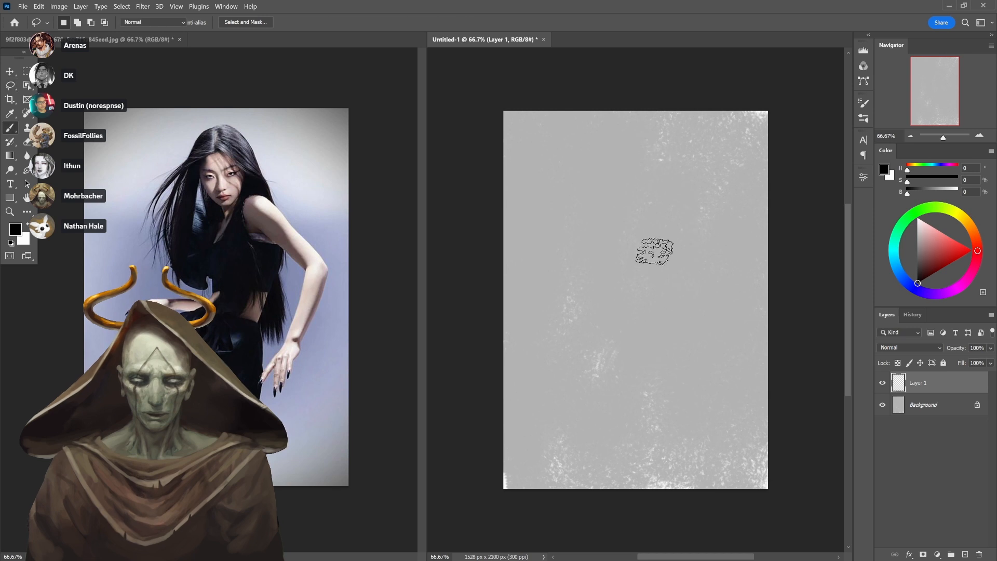
mouse_move(654, 251)
left_mouse_down()
mouse_move(682, 307)
mouse_move(671, 354)
mouse_move(642, 243)
mouse_move(595, 292)
mouse_move(616, 187)
mouse_move(678, 205)
mouse_move(672, 308)
mouse_move(694, 334)
left_mouse_up()
key("ctrl+z")
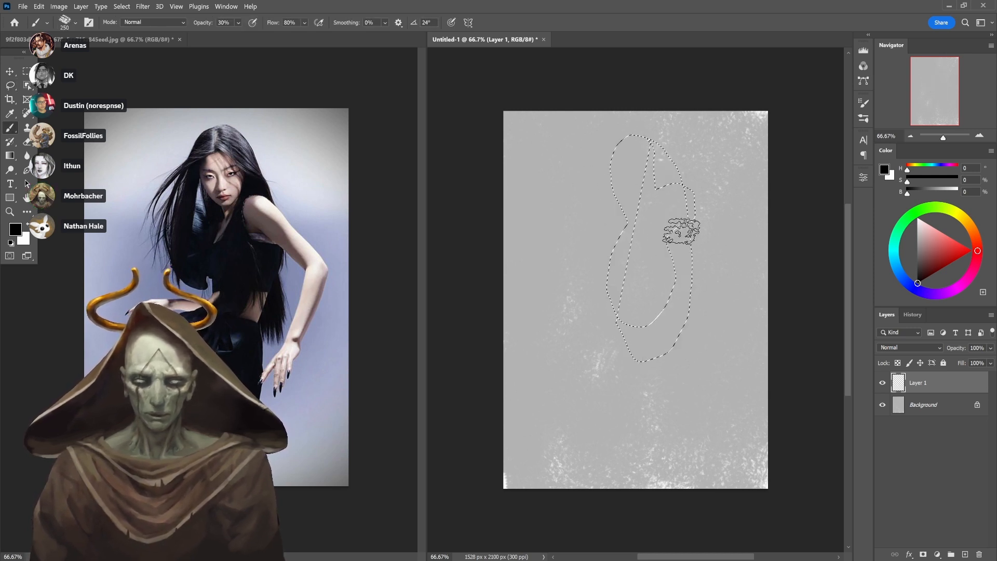
key("ctrl+shift+z")
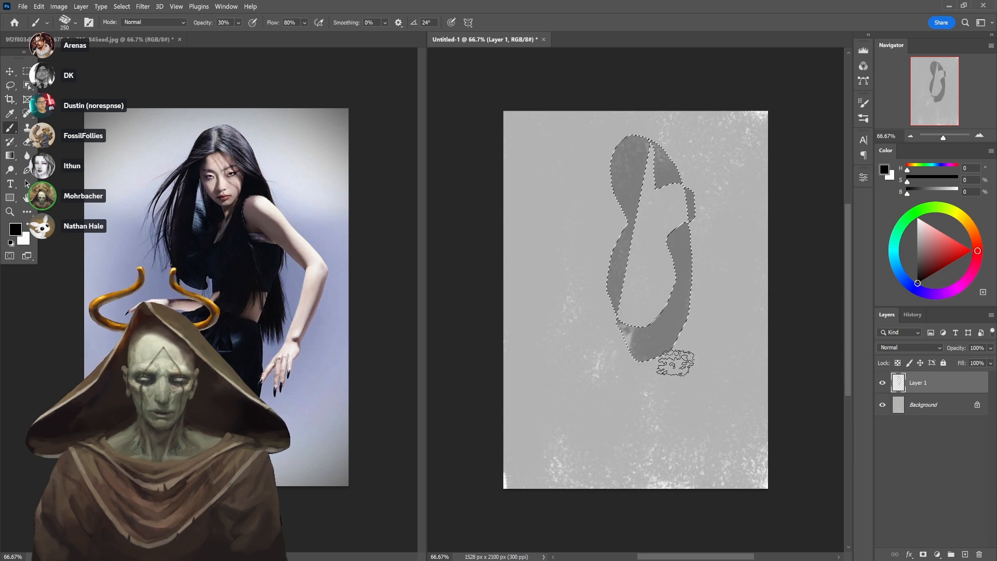
key("ctrl+d")
key("l")
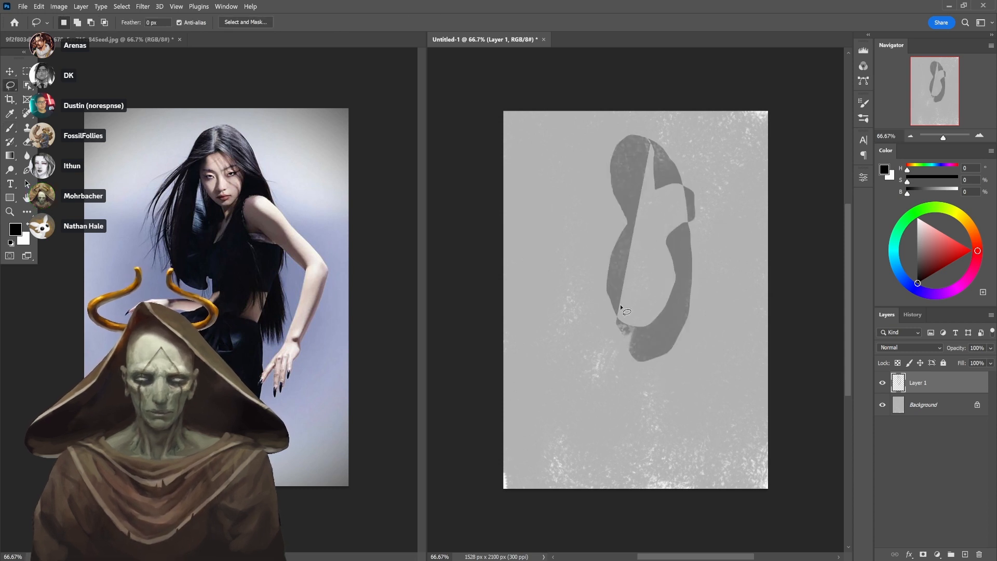
mouse_move(627, 297)
left_mouse_down()
mouse_move(593, 322)
mouse_move(562, 371)
mouse_move(577, 506)
left_mouse_up()
key("Escape")
key("b")
Lasso the lower body from the waist to the canvas's lower edge and fill it with Sponge brush tone
key("l")
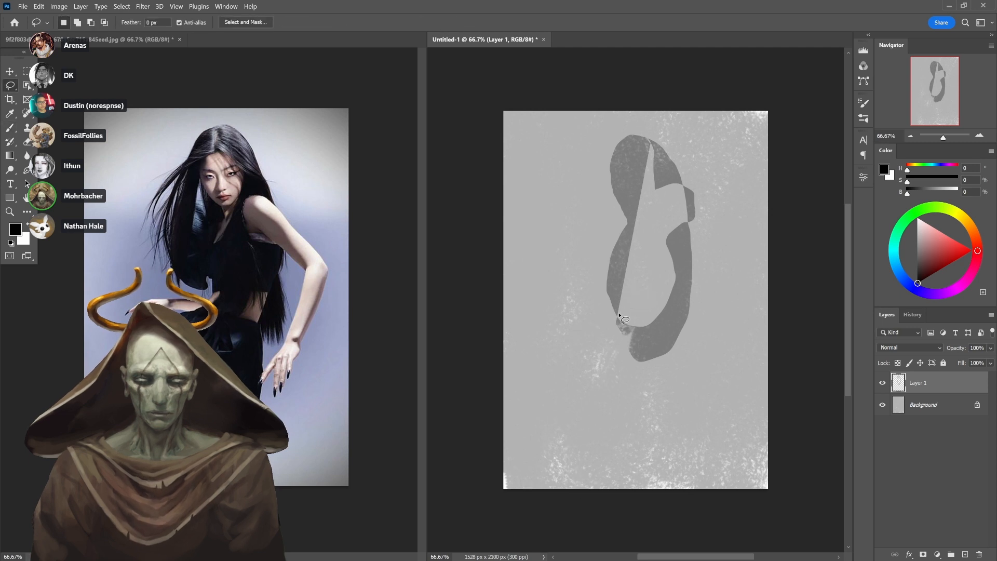
mouse_move(624, 300)
left_mouse_down()
mouse_move(592, 349)
mouse_move(581, 394)
mouse_move(590, 470)
mouse_move(625, 512)
mouse_move(658, 477)
mouse_move(680, 422)
mouse_move(686, 356)
mouse_move(664, 292)
mouse_move(624, 301)
mouse_move(612, 385)
mouse_move(594, 373)
mouse_move(690, 457)
left_mouse_up()
key("b")
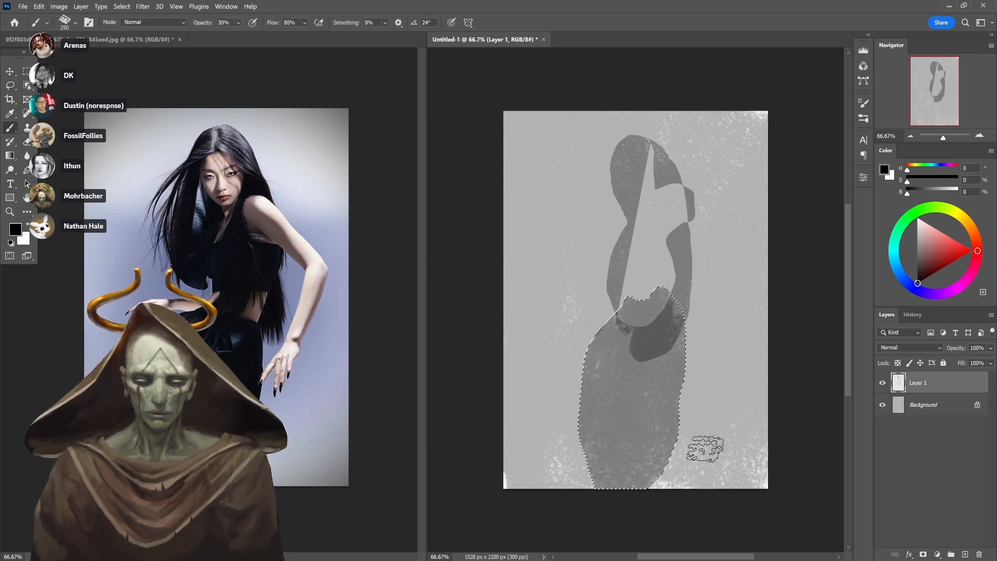
key("ctrl+d")
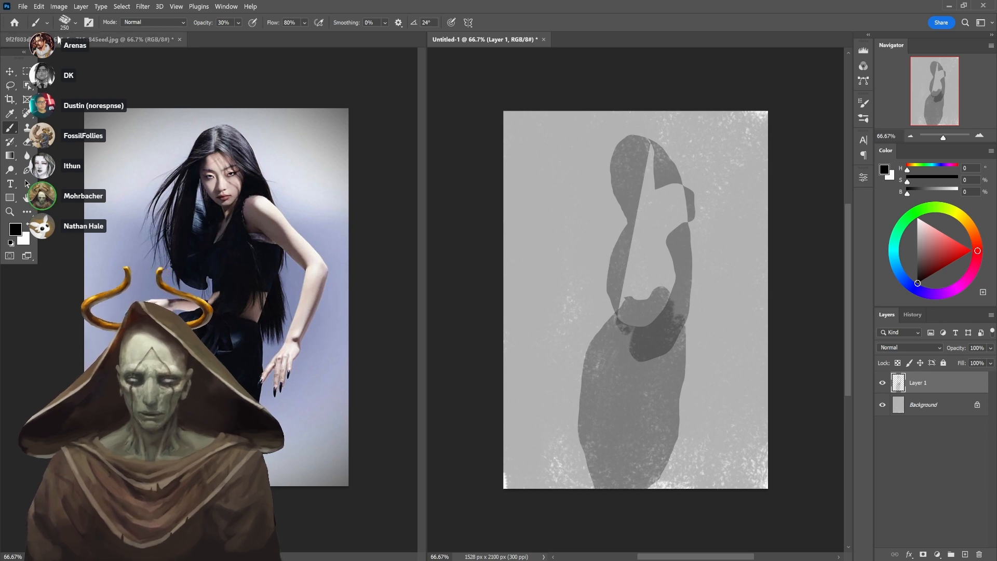
Examine the keyboard shortcuts for panel menus, including Brushes, and for tools down to the Brush Tool
left_click(40, 8)
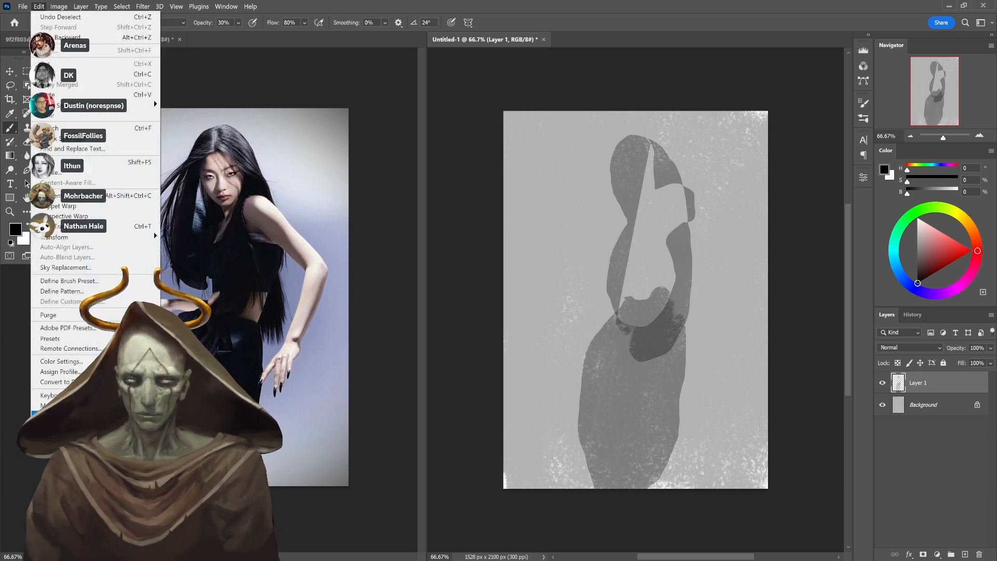
left_click(49, 395)
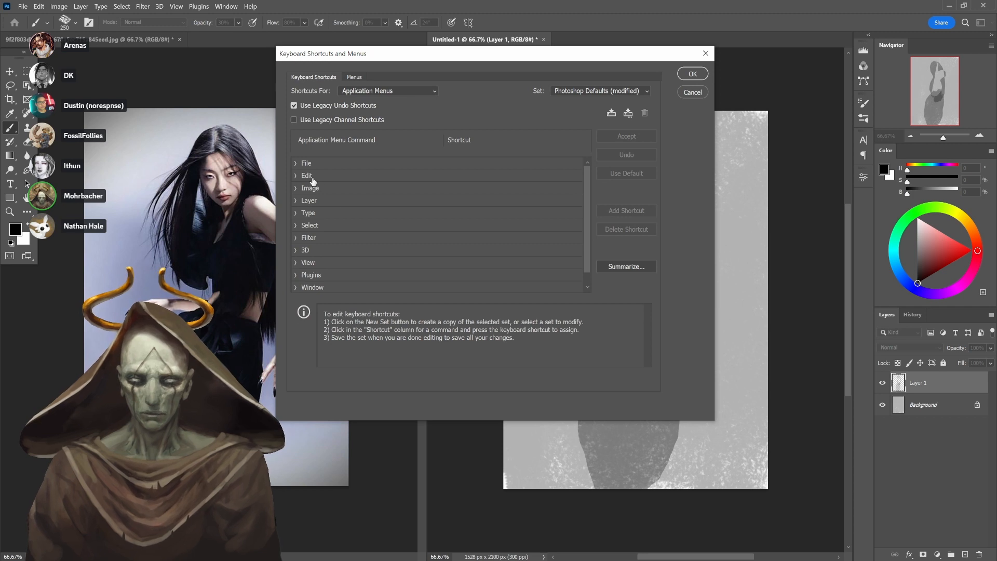
left_click(381, 92)
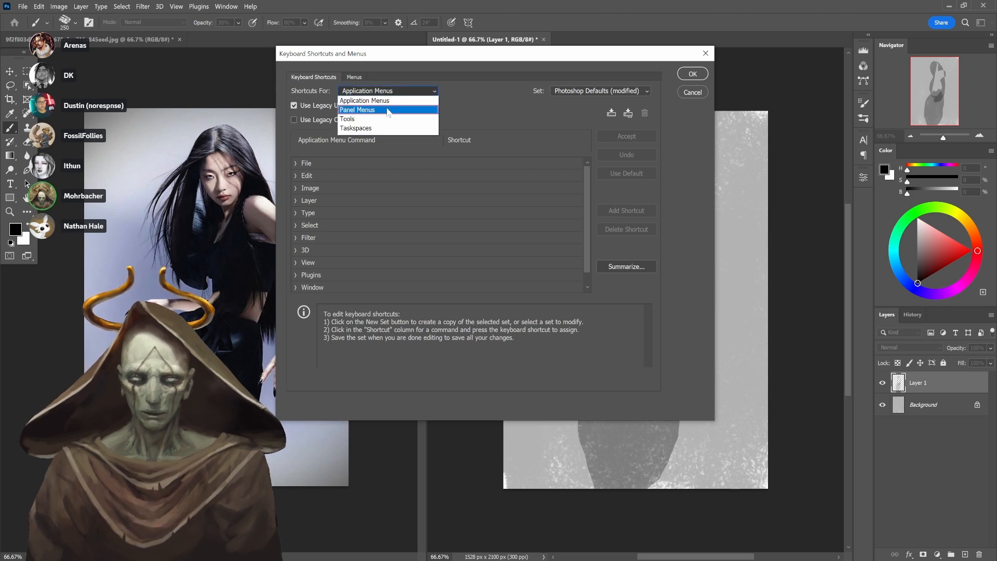
left_click(387, 105)
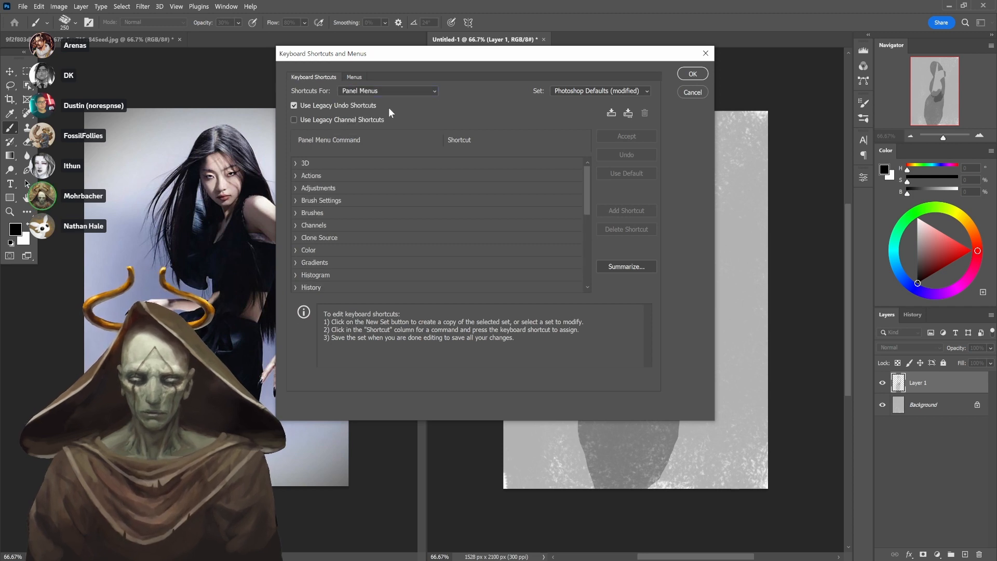
left_click(296, 213)
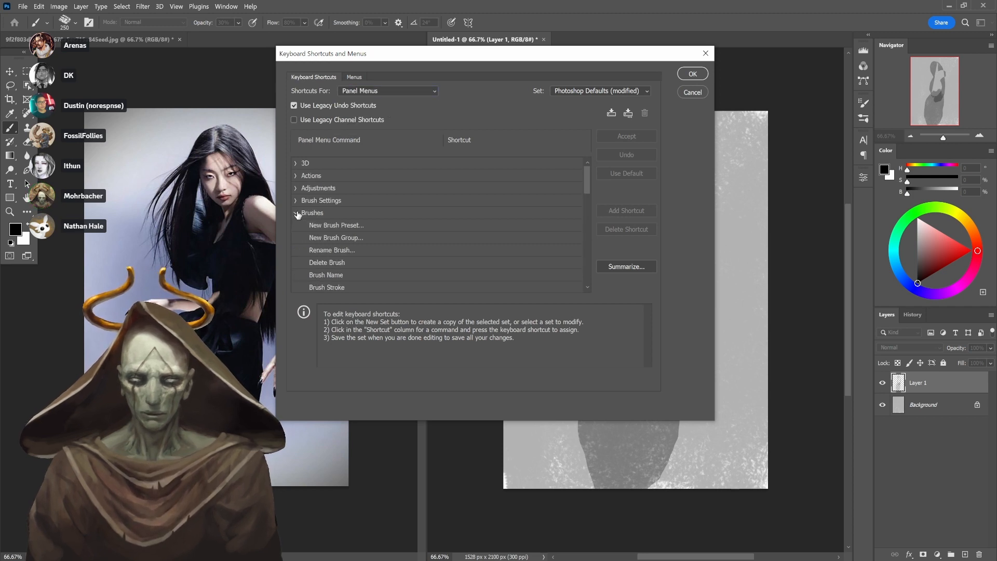
left_click(381, 91)
left_click(381, 116)
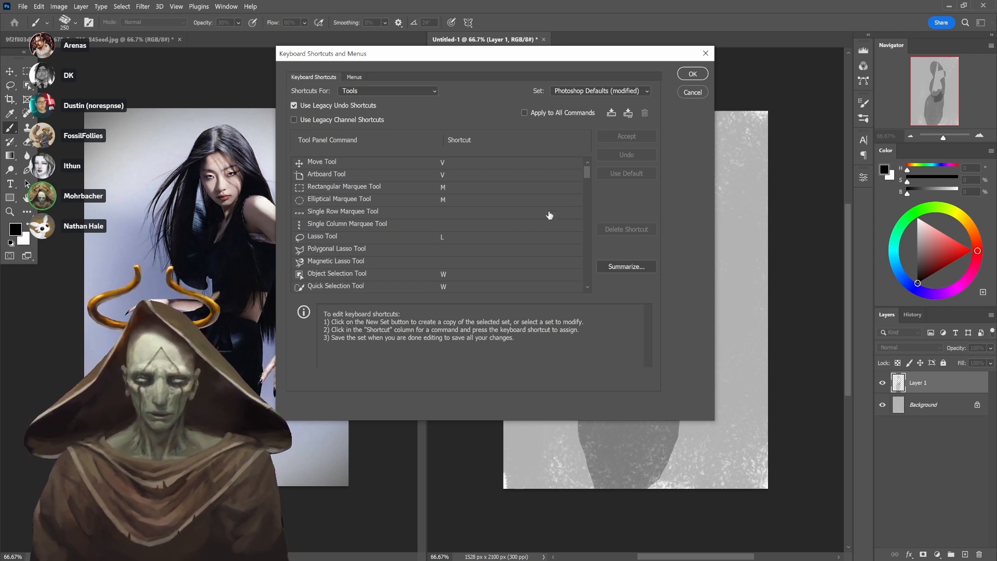
left_click_drag(587, 173, 585, 205)
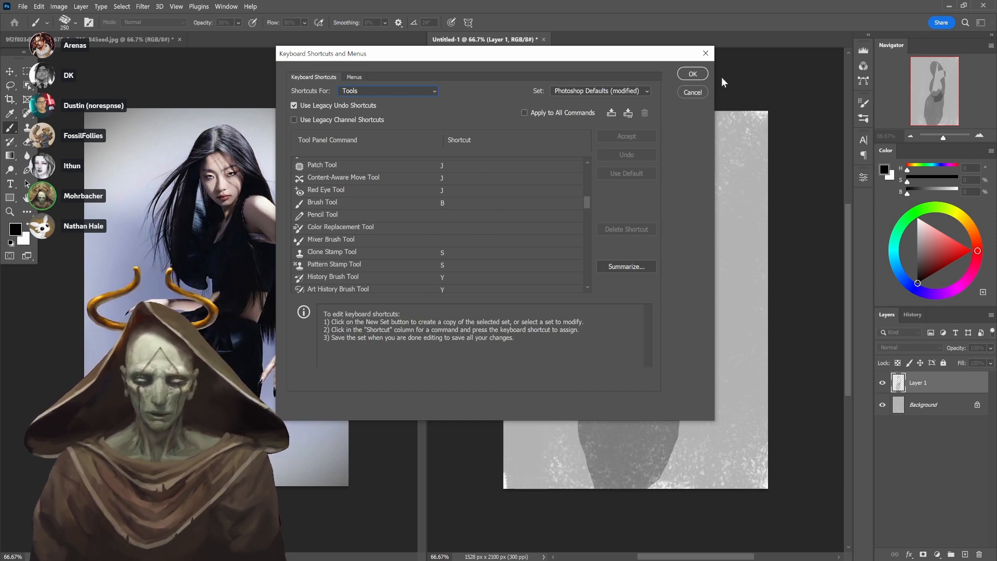
left_click(692, 74)
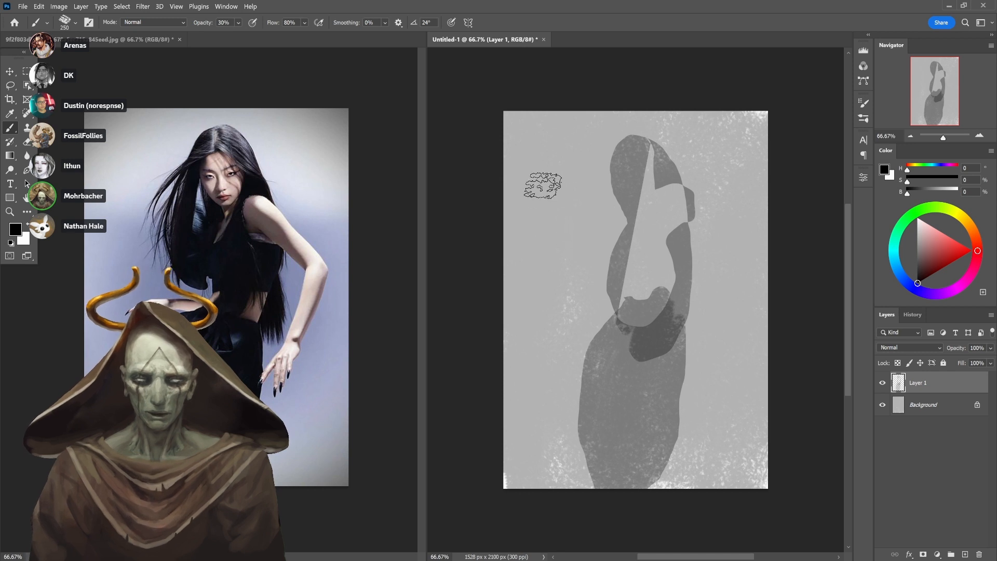
key("l")
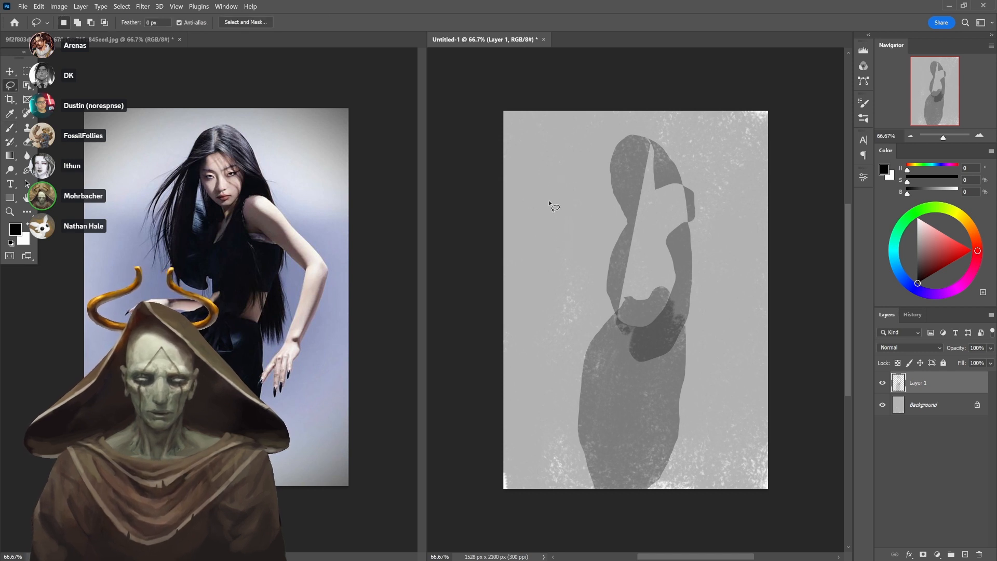
key("b")
key("l")
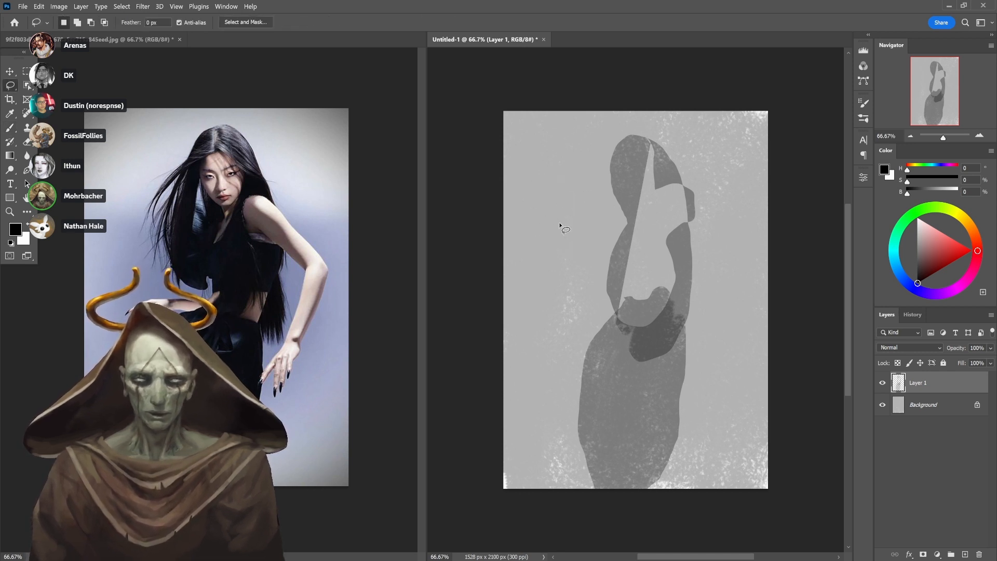
key("b")
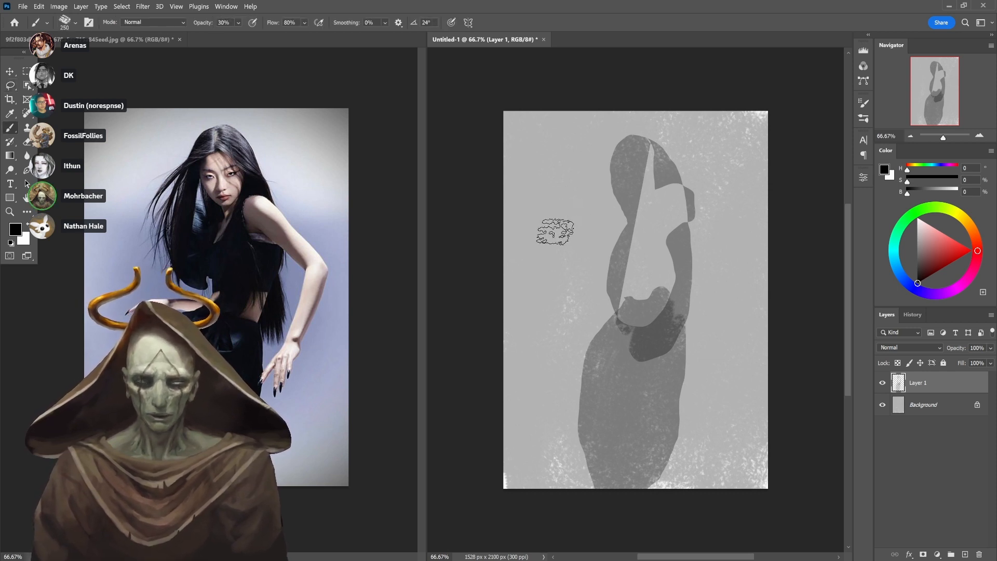
Consolidate both documents into tabs, then return to a 2-up Vertical arrangement with the reference photo active
left_click(226, 7)
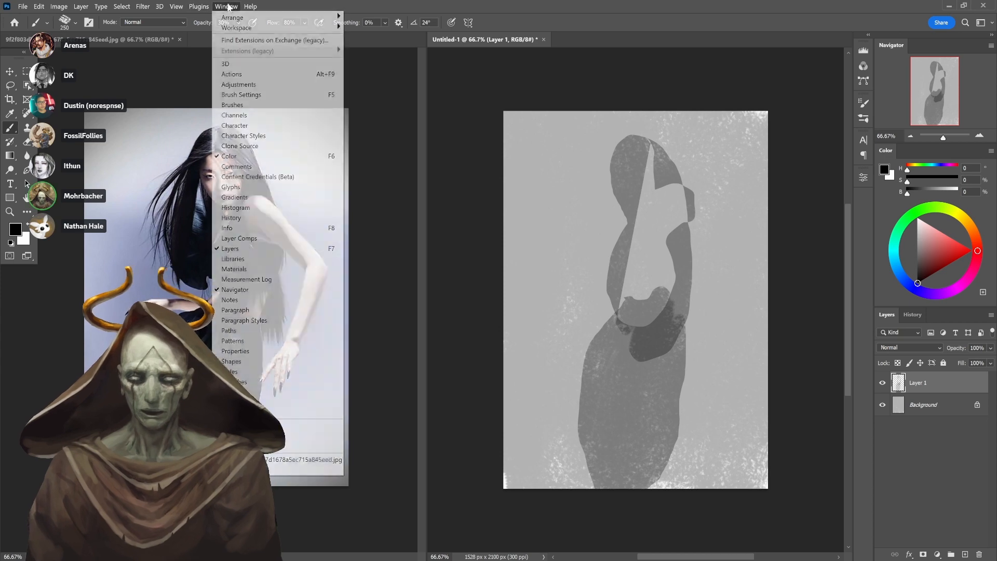
mouse_move(268, 20)
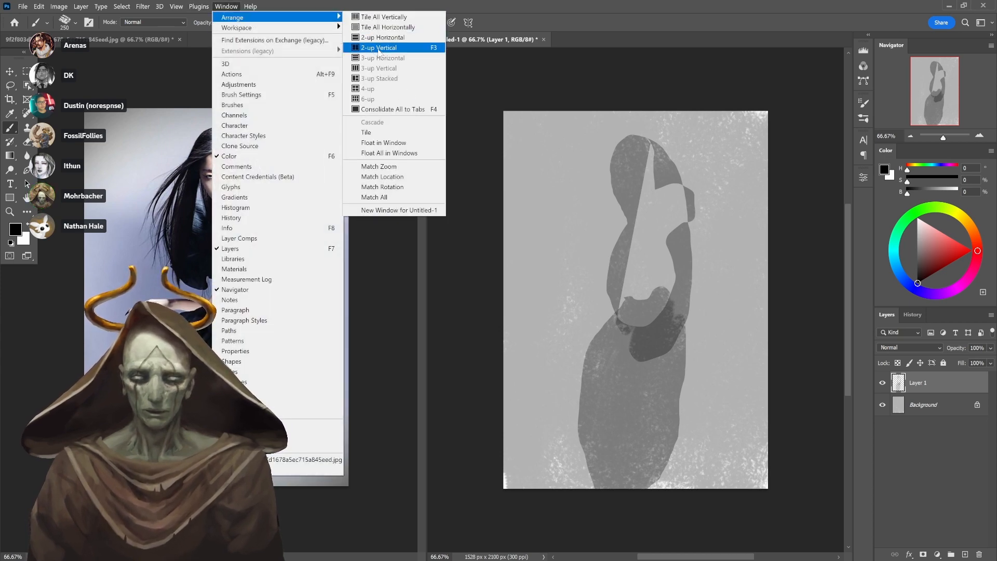
left_click(596, 32)
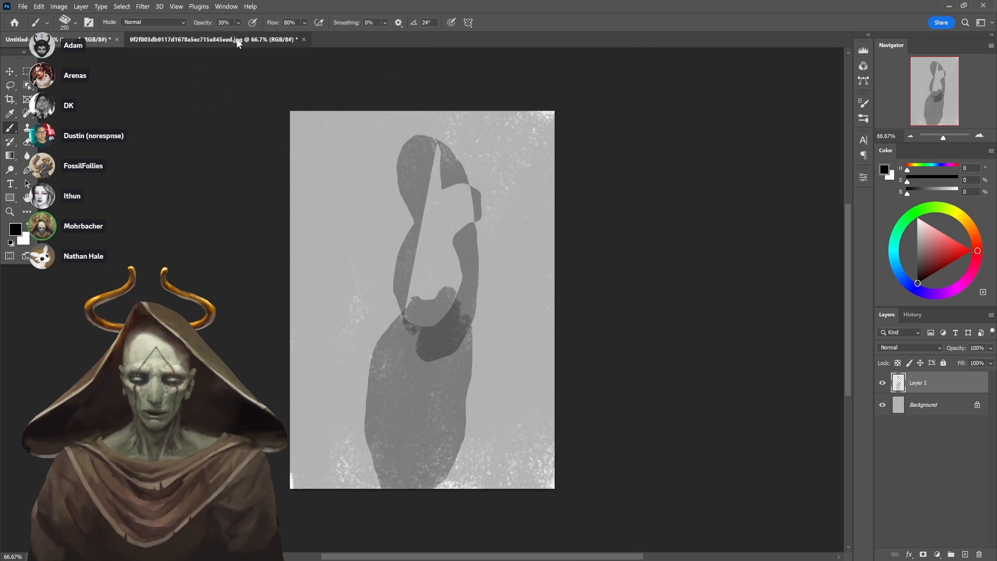
left_click(233, 40)
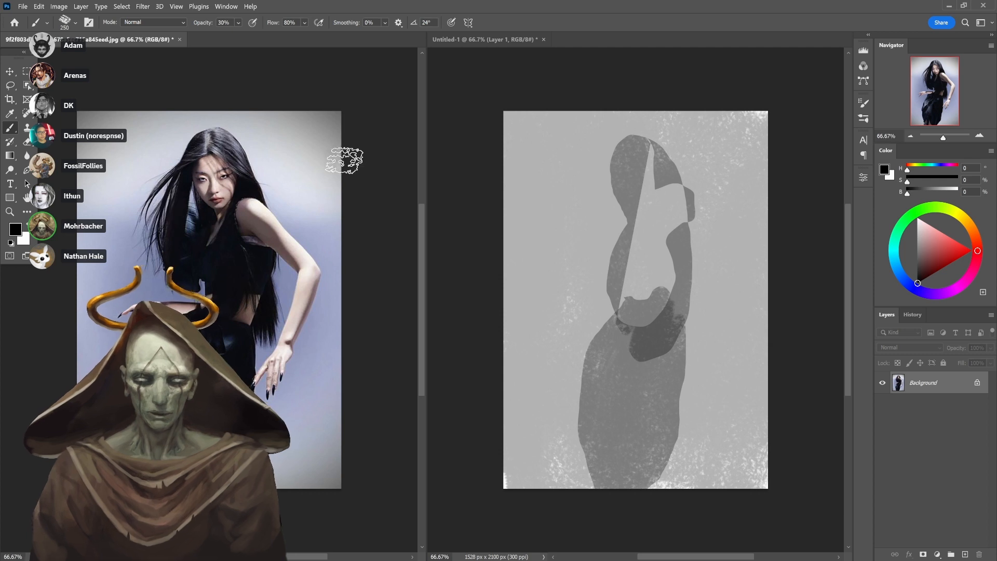
In the Untitled-1 canvas, lasso the long hair mass left of the head and torso and fill it with Sponge brush tone
left_click(358, 149)
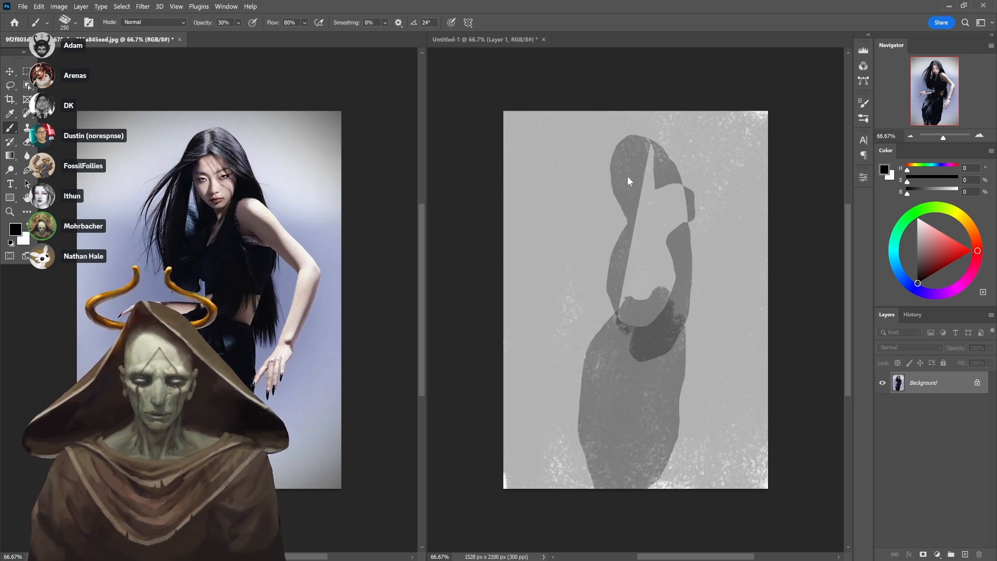
left_click(606, 174)
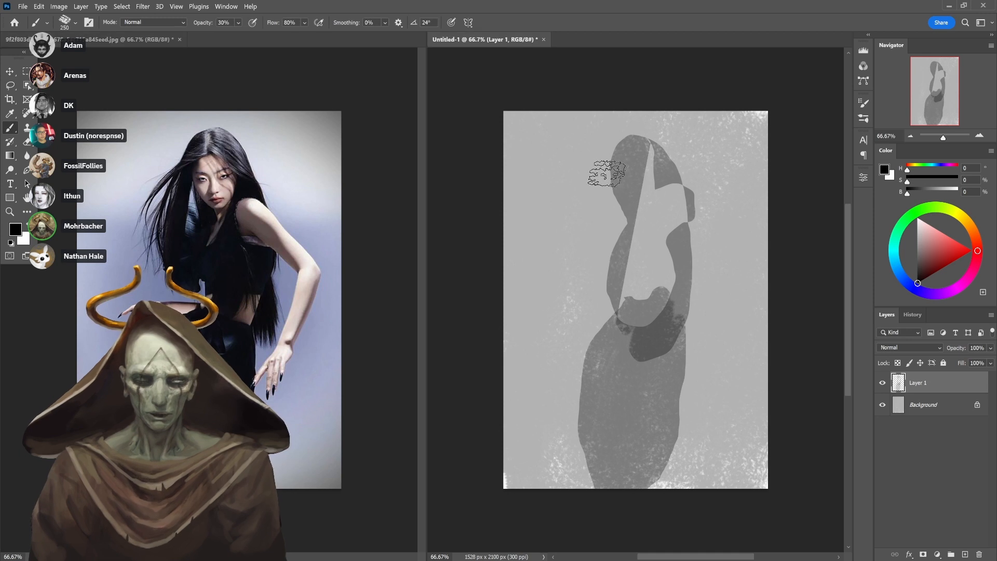
key("l")
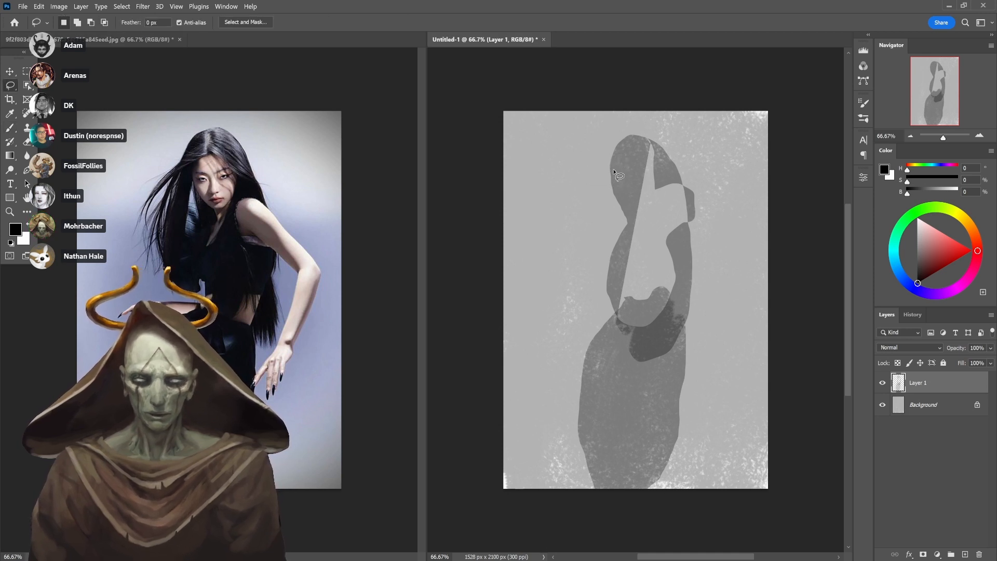
mouse_move(612, 154)
left_mouse_down()
mouse_move(575, 268)
mouse_move(585, 306)
mouse_move(610, 314)
left_mouse_up()
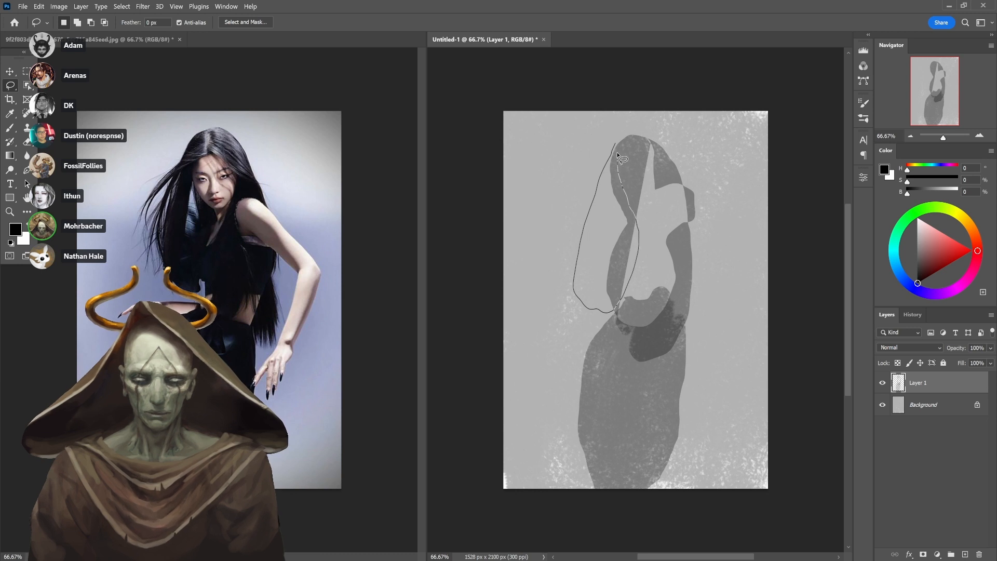
key("b")
mouse_move(623, 160)
left_mouse_down()
mouse_move(585, 293)
mouse_move(590, 211)
mouse_move(612, 325)
left_mouse_up()
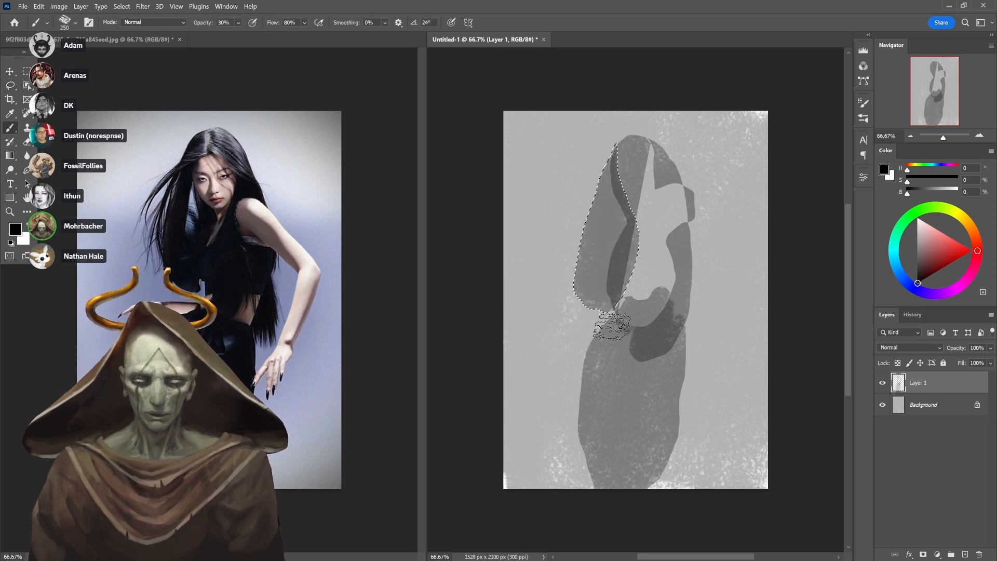
key("ctrl+d")
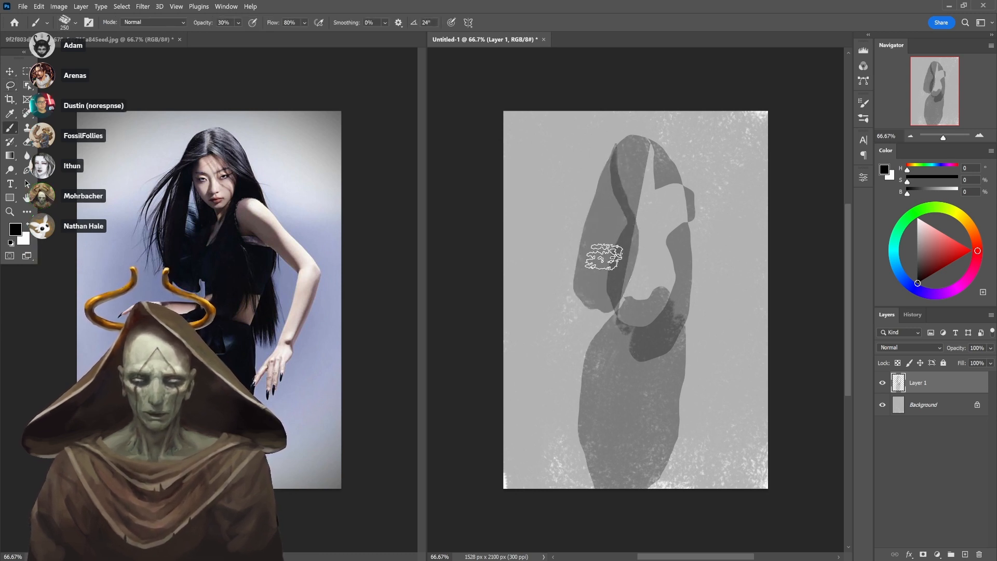
Lasso the thin forearm and hand reaching out from the left side of the waist and fill it with tone
key("l")
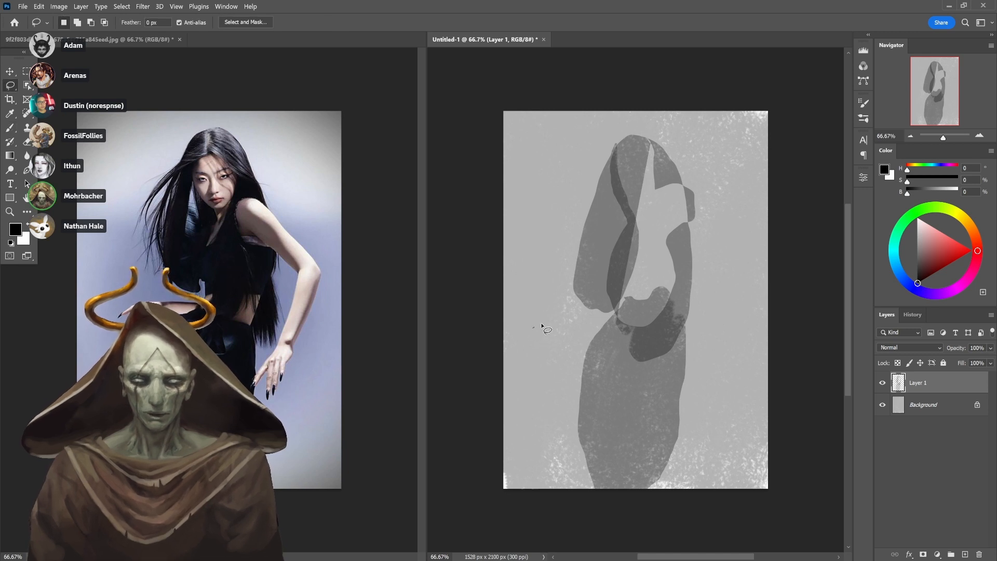
left_click_drag(541, 325, 618, 314)
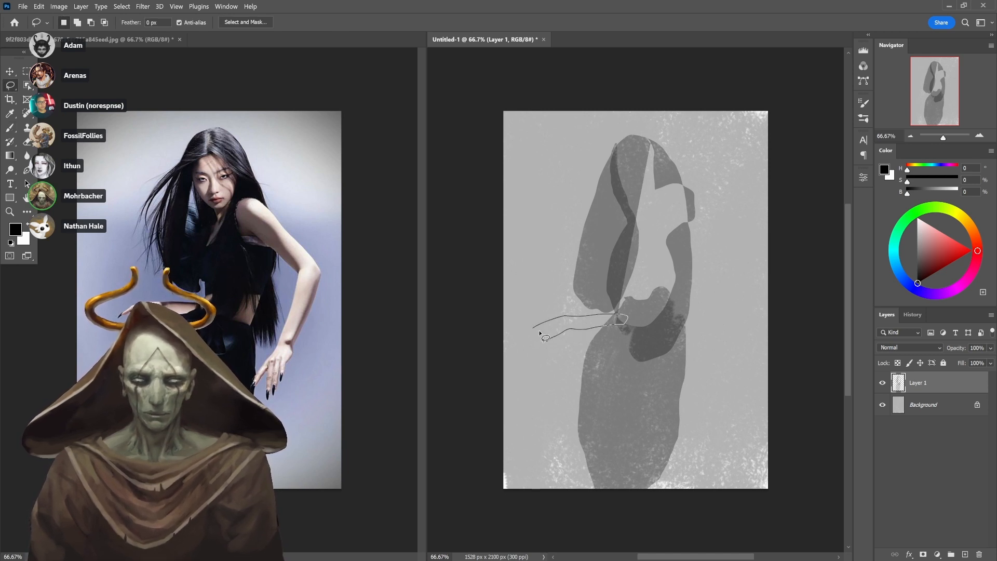
left_click_drag(540, 332, 623, 316)
key("b")
key("ctrl+d")
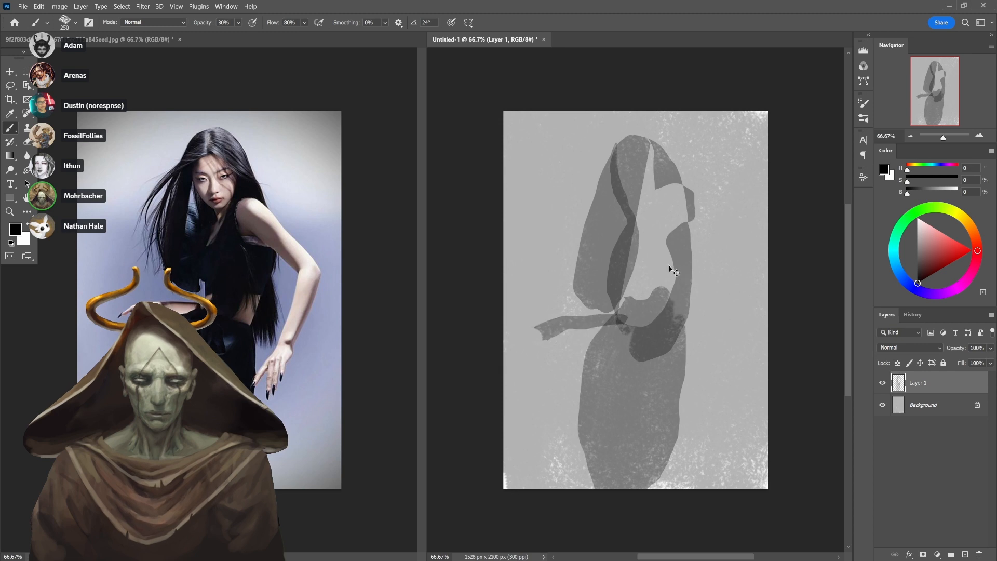
key("l")
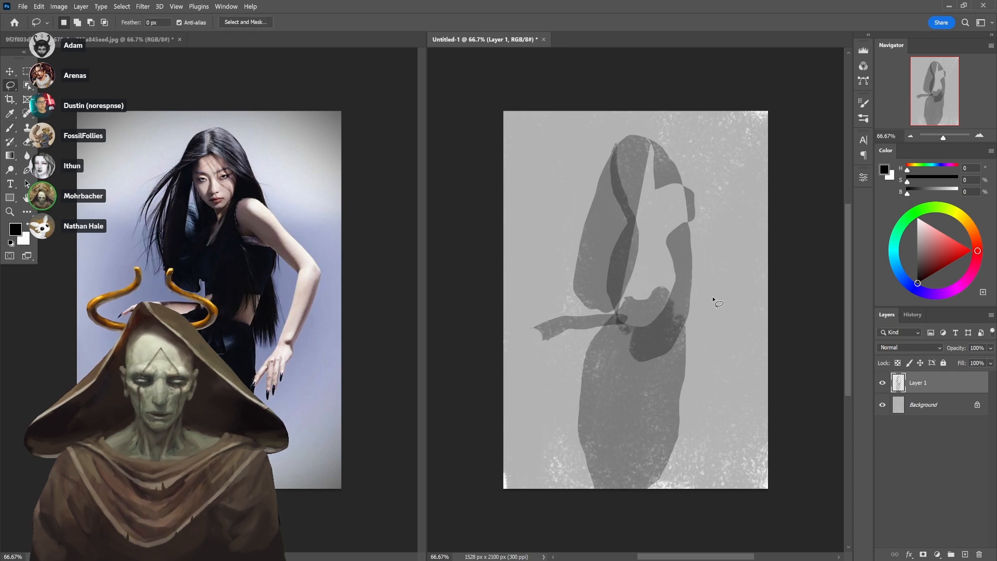
left_click_drag(681, 387, 714, 294)
key("b")
key("ctrl+d")
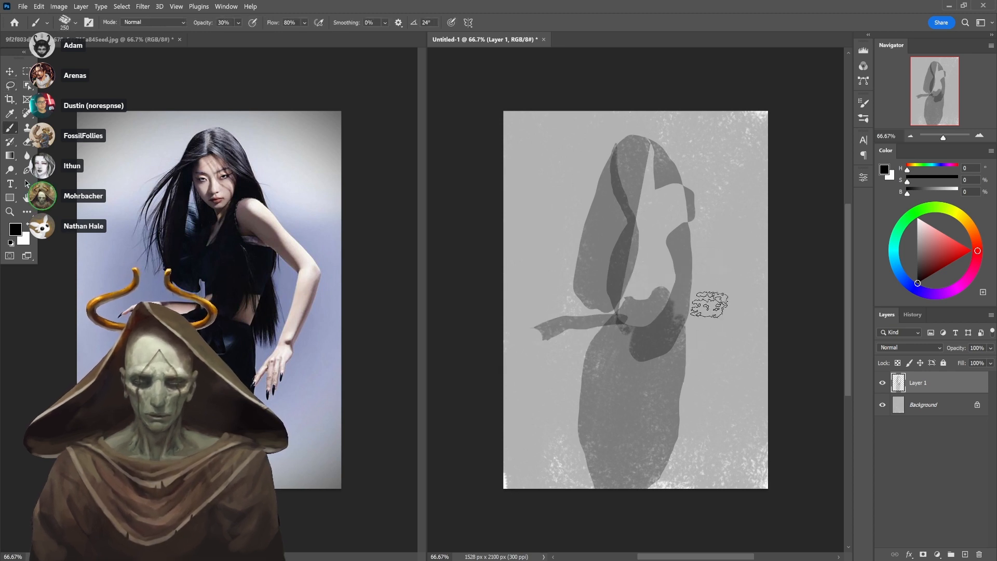
Lasso the bent arm from the right shoulder out to the elbow and down to the hand, and fill it with tone
key("l")
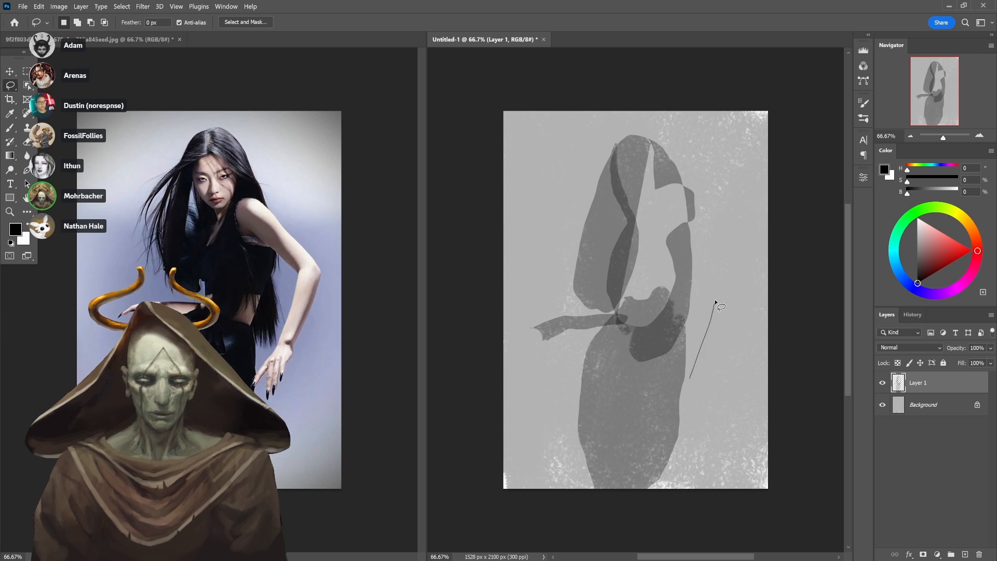
left_click_drag(744, 279, 698, 370)
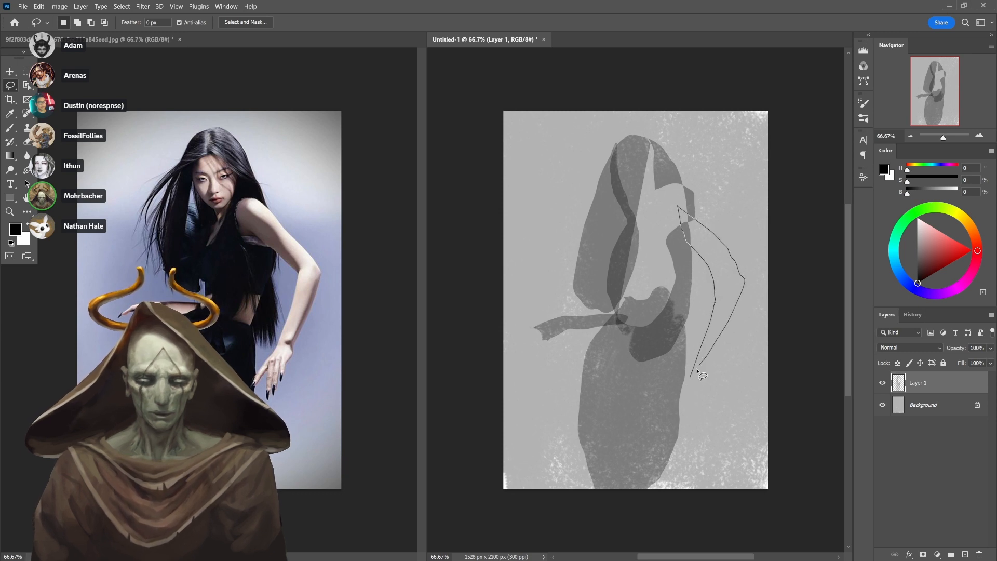
left_click_drag(701, 334, 703, 332)
key("b")
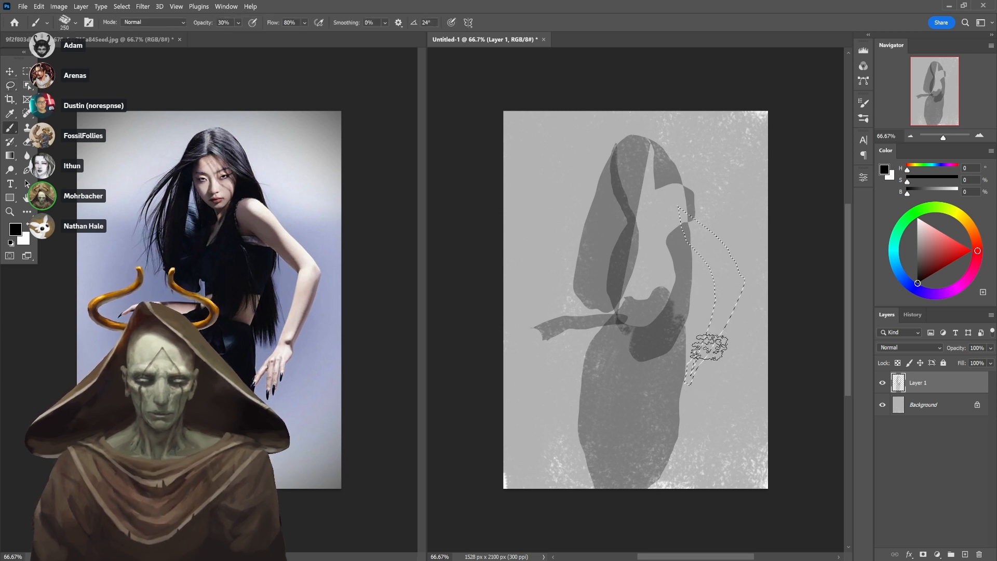
mouse_move(741, 252)
left_mouse_down()
mouse_move(696, 296)
mouse_move(654, 221)
left_mouse_up()
key("ctrl+d")
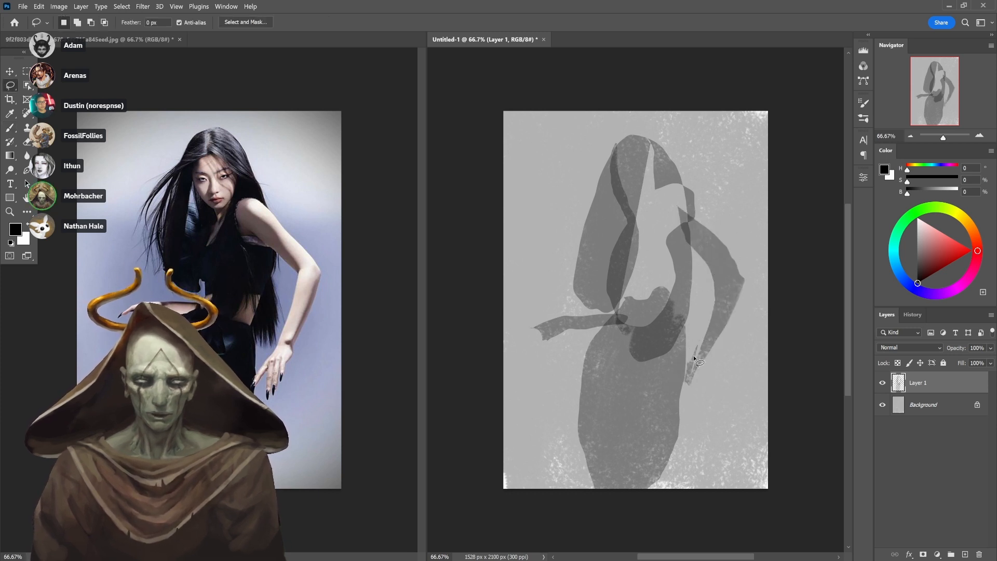
key("l")
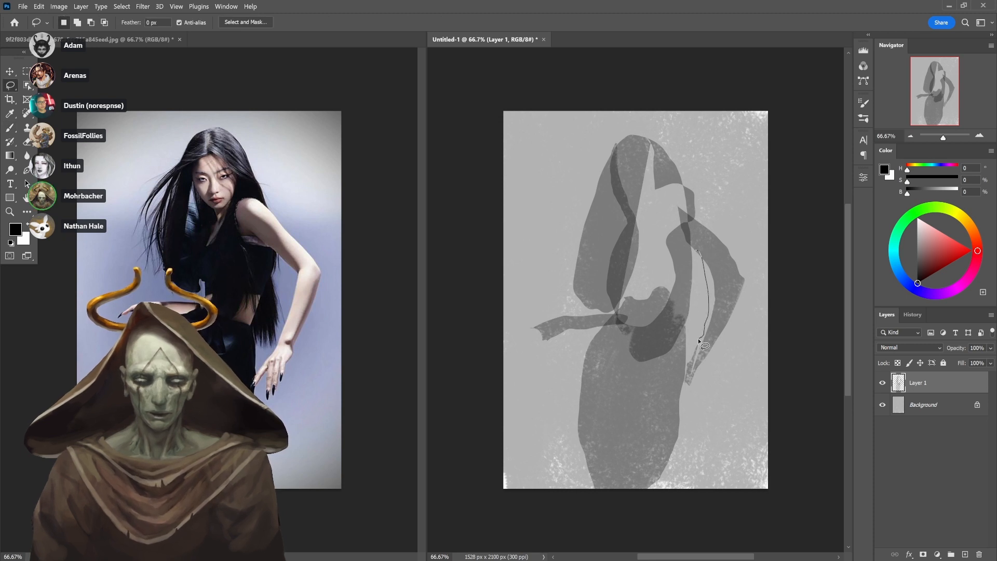
left_click_drag(698, 341, 699, 340)
key("b")
key("ctrl+d")
Lasso the central torso and hair area from the crown to the waist and fill it with Sponge brush tone
key("l")
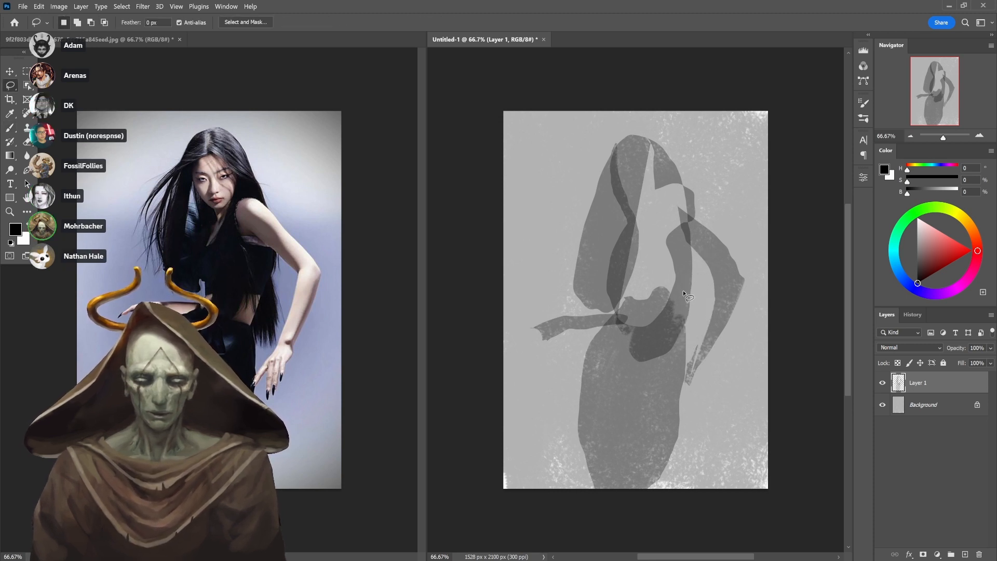
mouse_move(692, 276)
left_mouse_down()
mouse_move(698, 341)
mouse_move(626, 313)
mouse_move(642, 152)
mouse_move(656, 150)
mouse_move(692, 204)
mouse_move(692, 275)
left_mouse_up()
key("b")
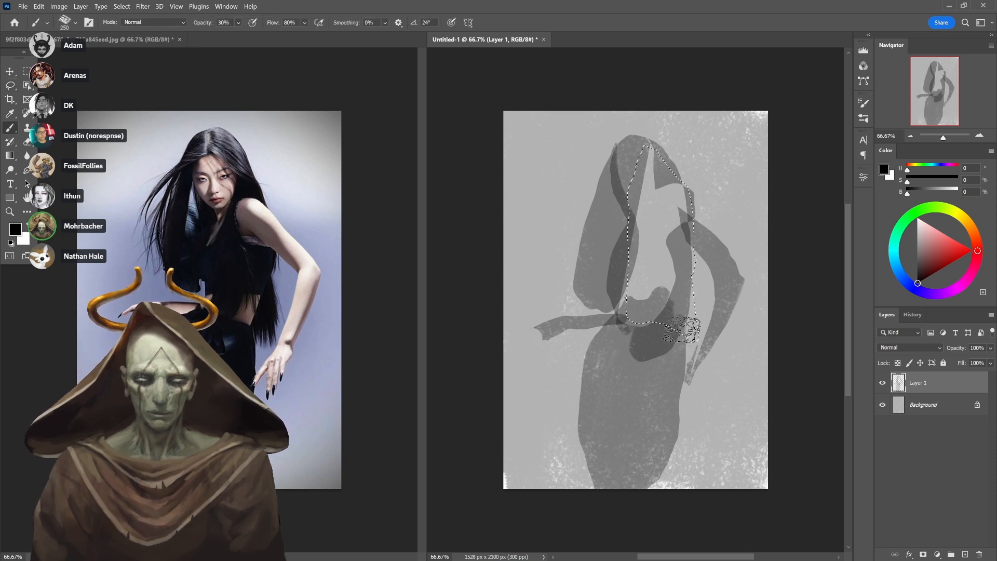
mouse_move(687, 324)
left_mouse_down()
mouse_move(658, 320)
mouse_move(673, 183)
mouse_move(642, 238)
left_mouse_up()
key("ctrl+d")
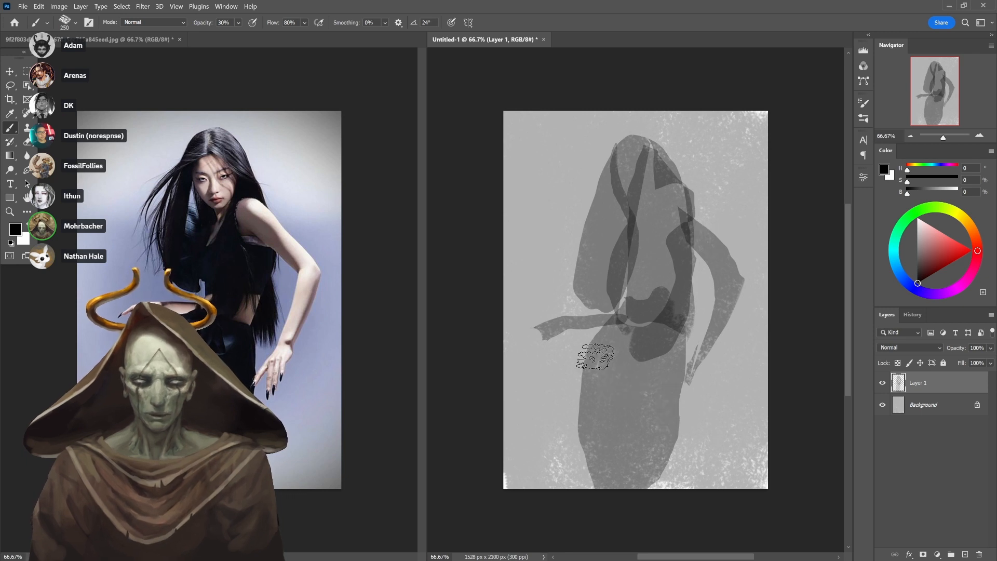
Lasso a small patch at the waist where the left forearm meets the hip and fill it with tone
key("l")
left_click_drag(600, 337, 621, 313)
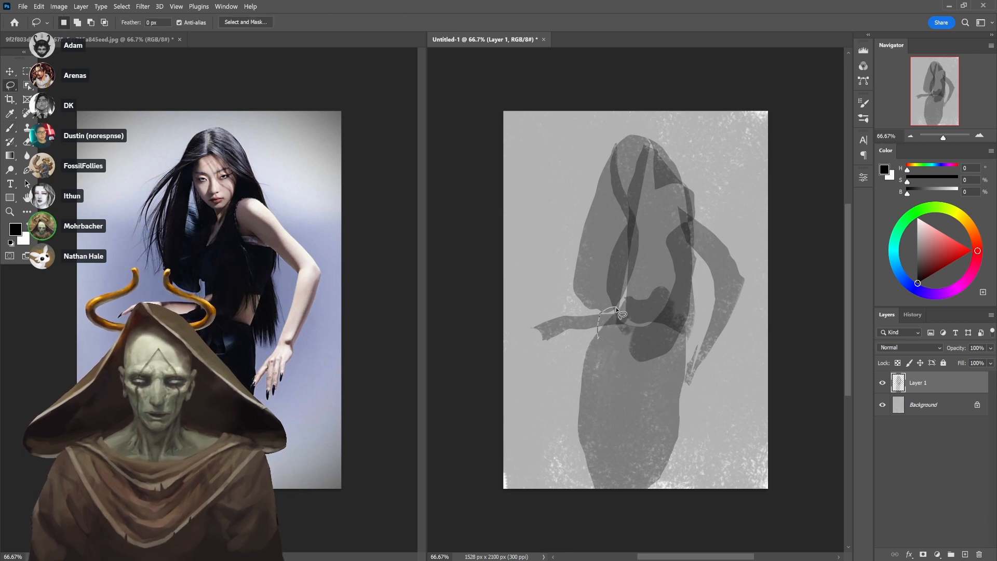
key("b")
key("ctrl+d")
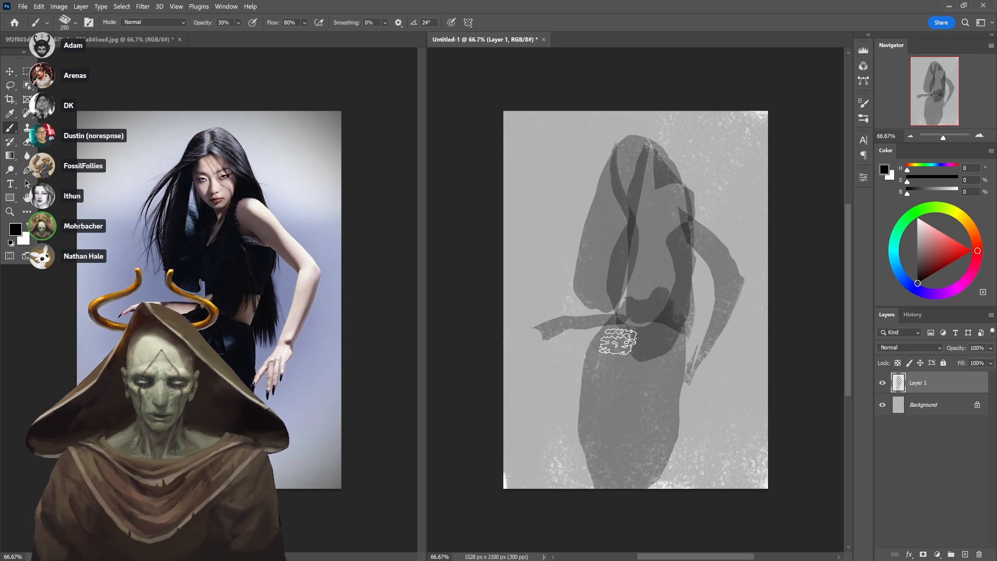
key("l")
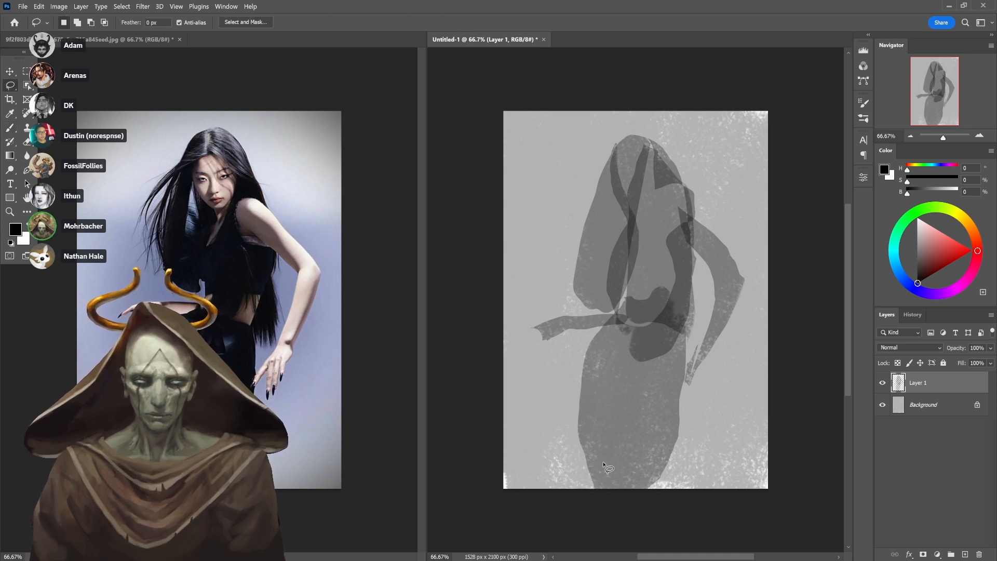
mouse_move(705, 378)
left_mouse_down()
mouse_move(709, 339)
mouse_move(694, 351)
mouse_move(720, 310)
left_mouse_up()
left_click(540, 226)
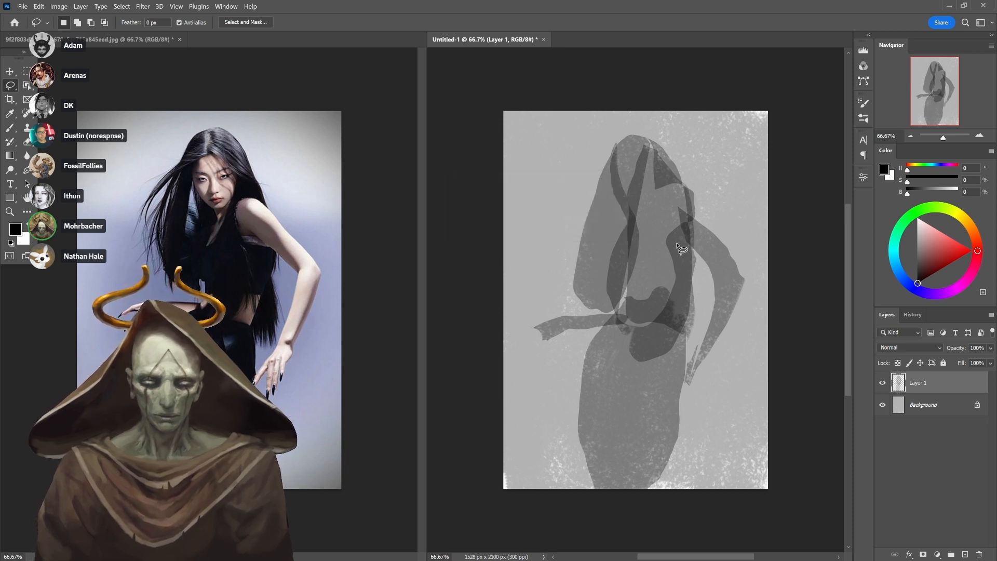
key("b")
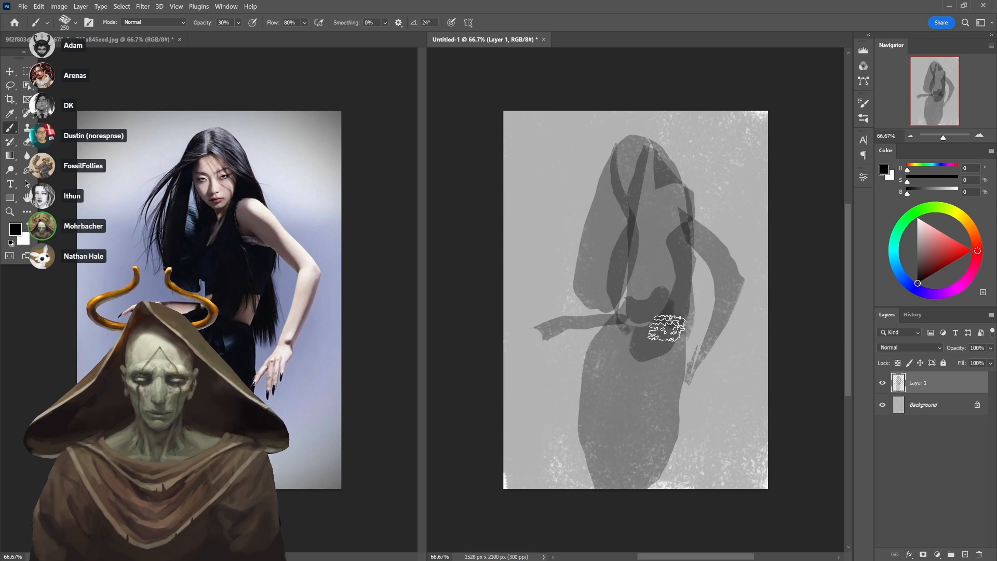
Lasso along the lower outer edge of the left hair mass and delete the excess tone to taper it toward the waist
key("l")
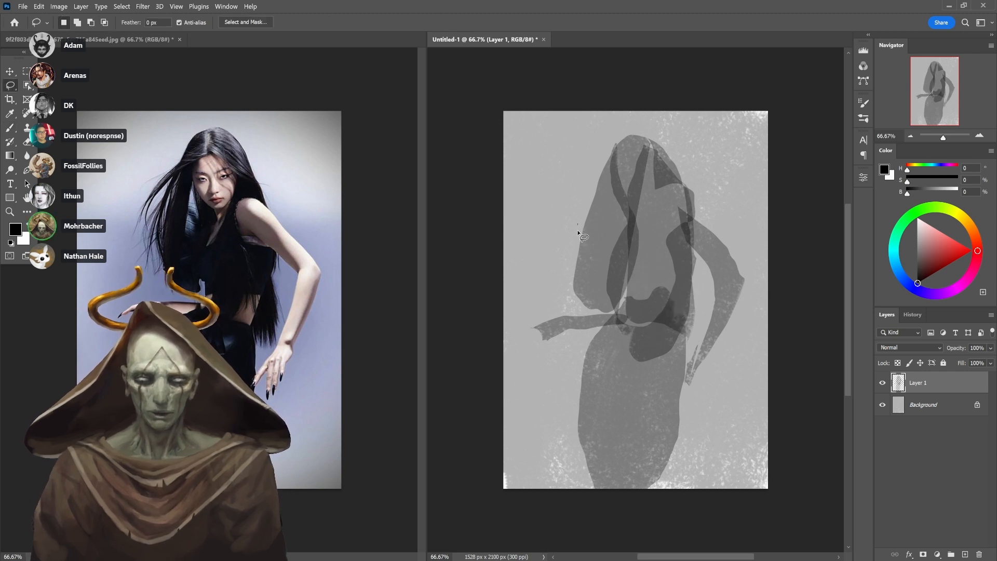
left_click_drag(607, 322, 549, 217)
key("b")
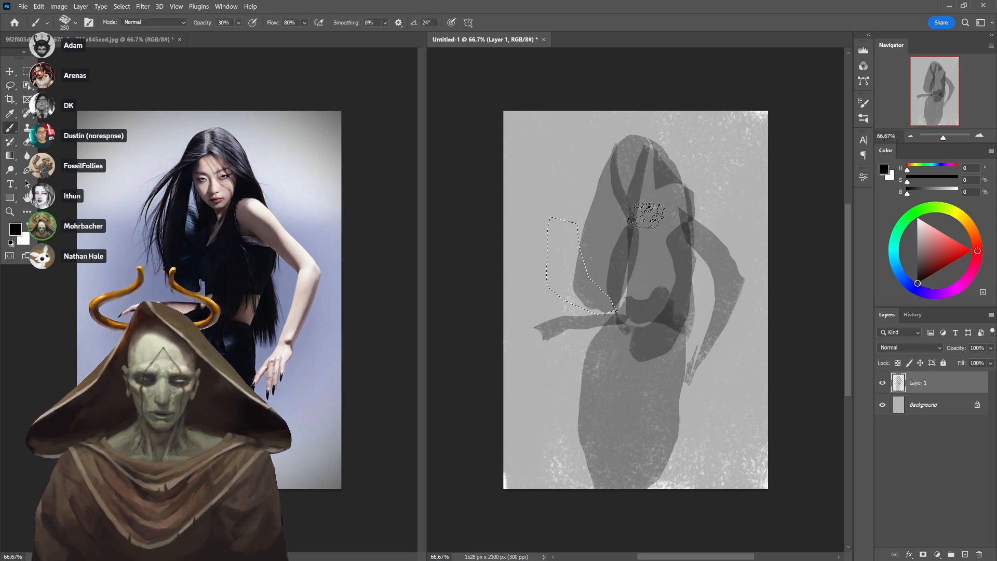
key("ctrl+d")
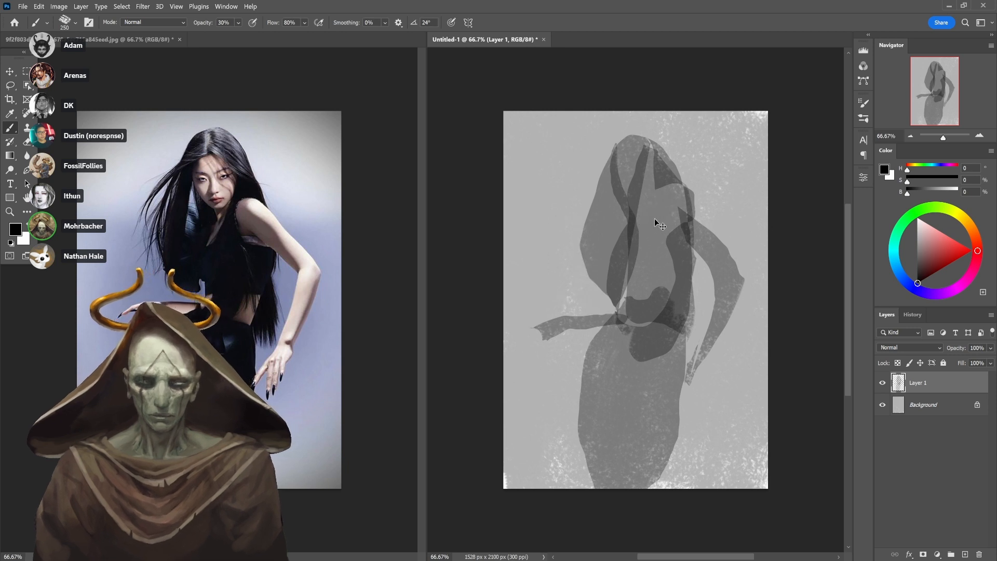
Lasso a narrow sliver between the left hair mass and the torso and delete its tone to open a gap
key("l")
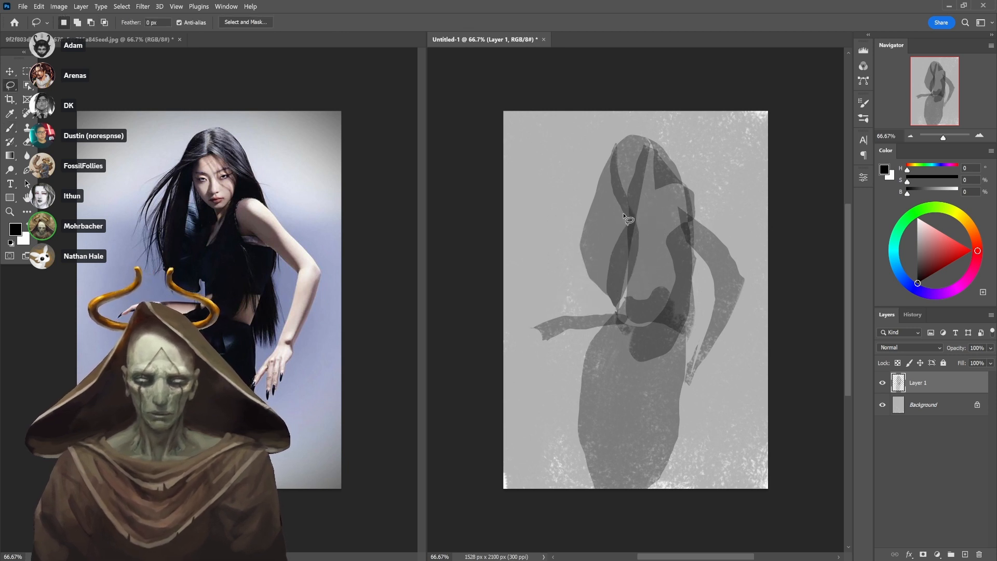
left_click_drag(619, 194, 616, 246)
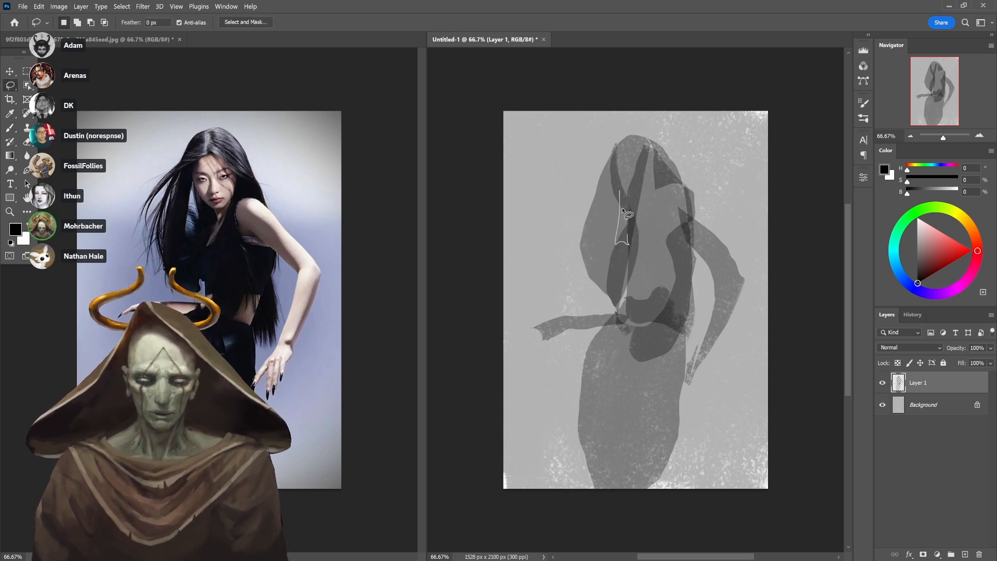
left_click_drag(623, 211, 623, 210)
key("b")
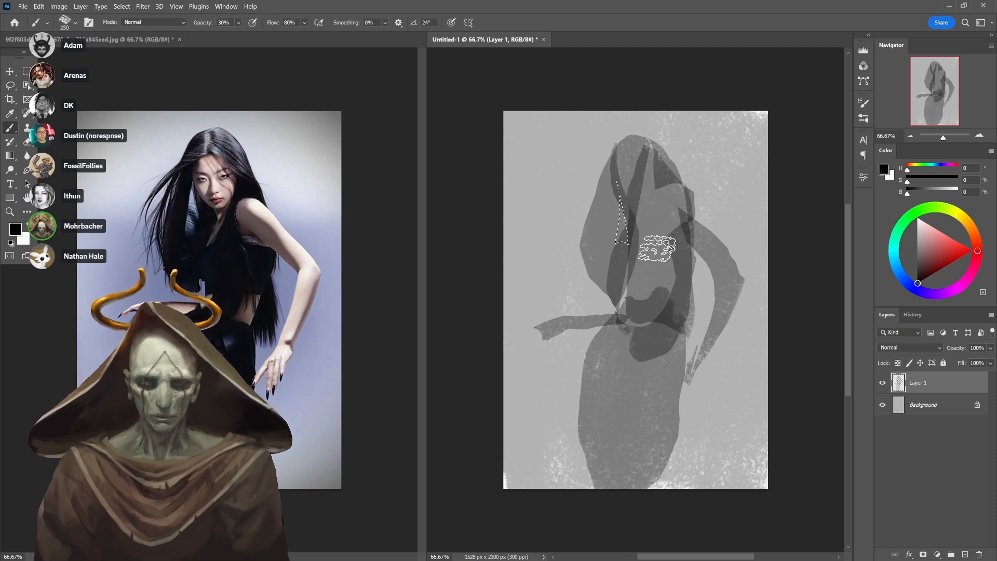
key("Delete")
key("ctrl+d")
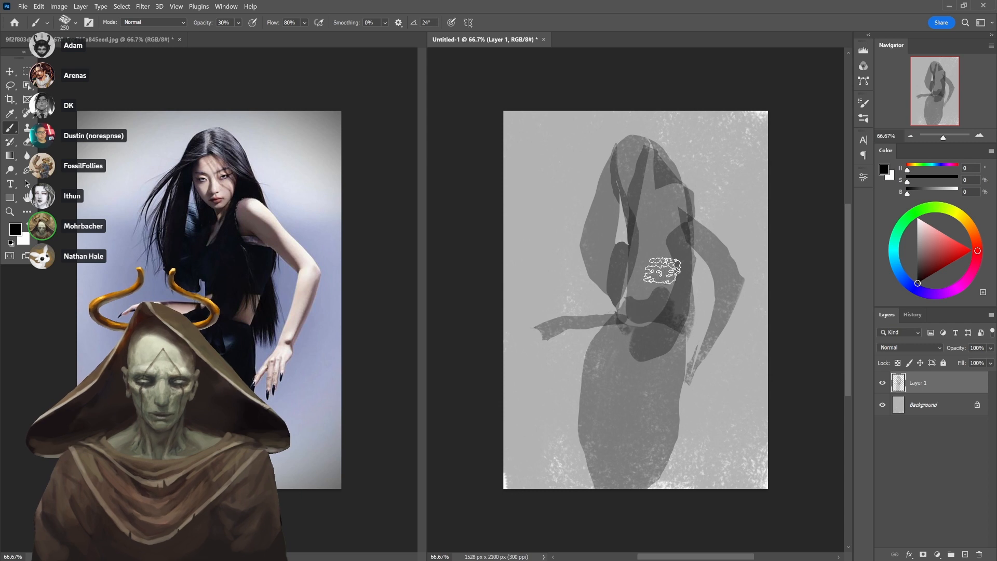
Lasso the clothed torso from the right shoulder down to the midriff, including the side hair, and darken it with Sponge brush tone
key("l")
left_click_drag(635, 255, 662, 181)
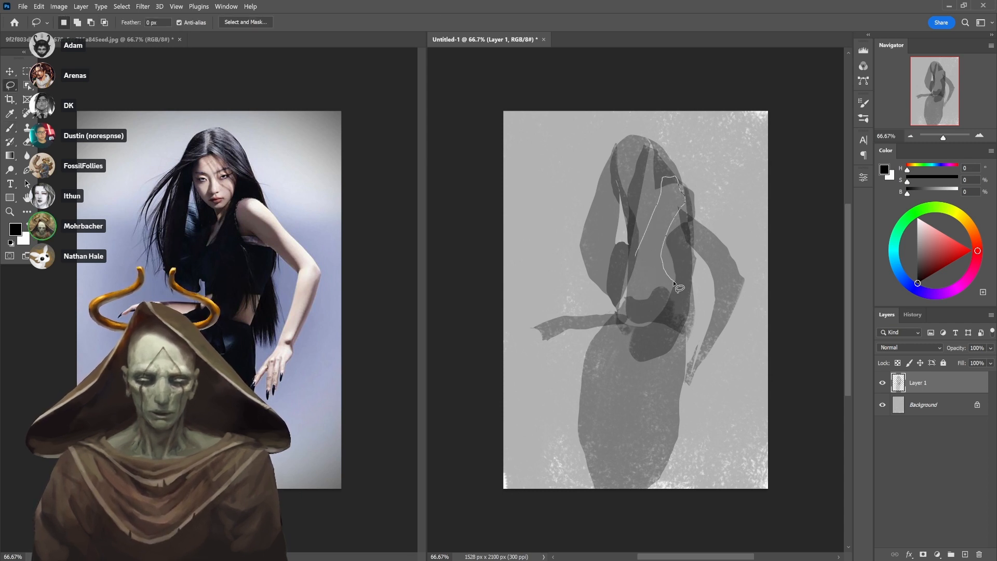
mouse_move(693, 263)
left_mouse_down()
mouse_move(687, 321)
mouse_move(679, 300)
left_mouse_up()
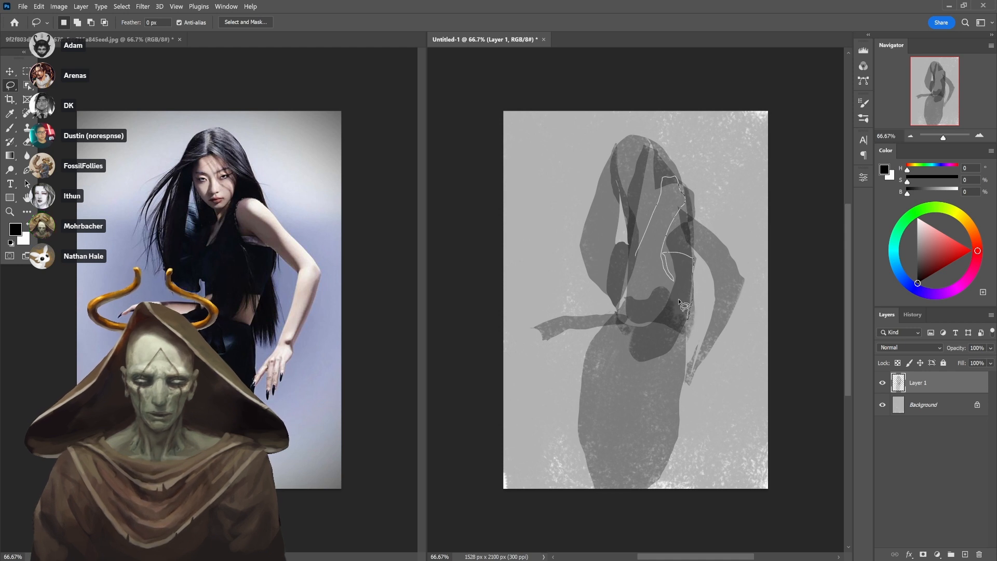
left_click_drag(632, 255, 633, 254)
key("b")
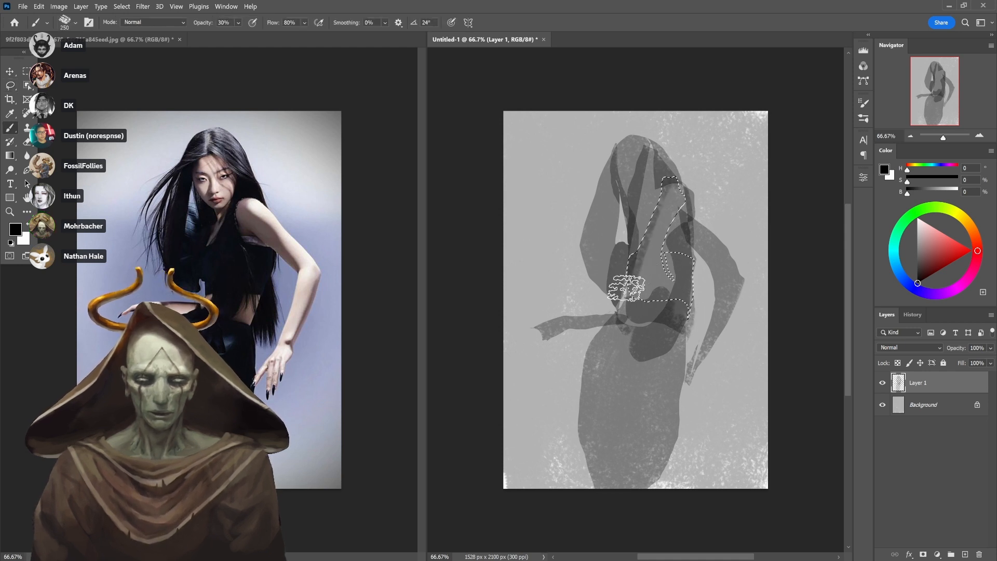
key("ctrl+d")
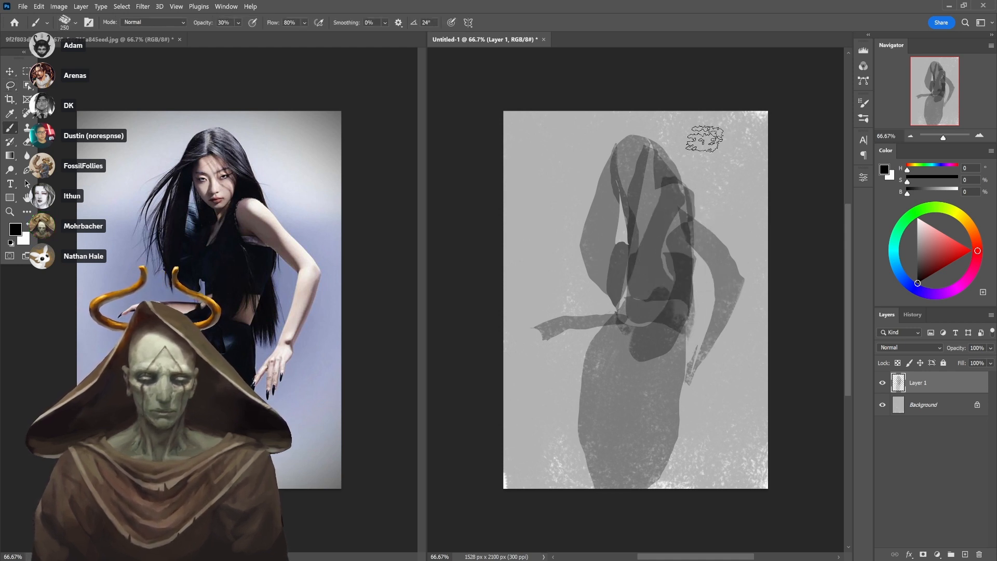
Lasso the lower body from the waist to the bottom of the canvas, darken it with Sponge brush tone at 30% opacity, and deselect
key("l")
mouse_move(618, 315)
left_mouse_down()
mouse_move(677, 328)
mouse_move(676, 407)
left_mouse_up()
mouse_move(675, 408)
left_mouse_down()
mouse_move(643, 484)
mouse_move(614, 489)
mouse_move(584, 443)
mouse_move(596, 337)
mouse_move(640, 292)
mouse_move(601, 343)
mouse_move(591, 439)
mouse_move(627, 411)
mouse_move(679, 311)
mouse_move(665, 382)
mouse_move(685, 430)
left_mouse_up()
key("b")
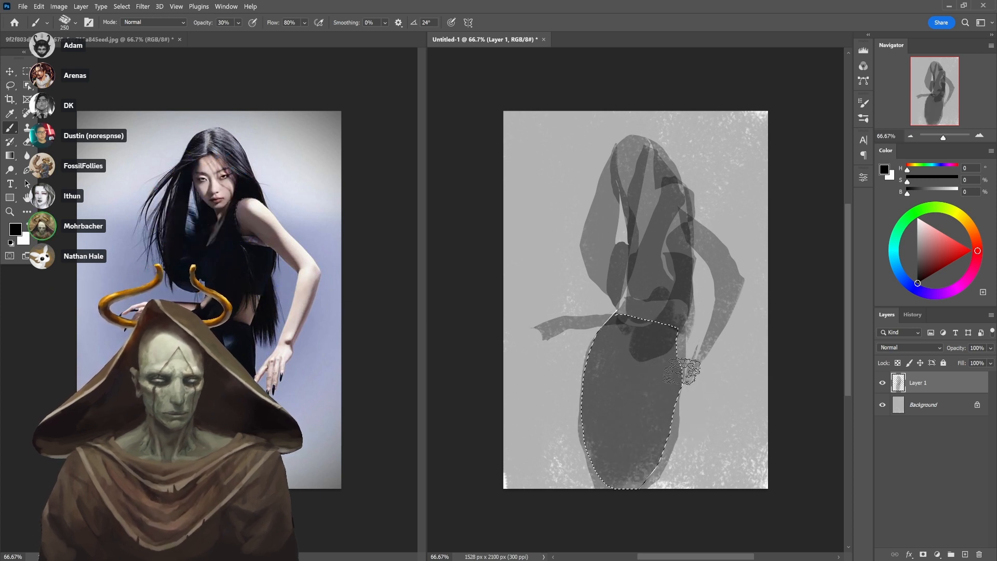
key("ctrl+d")
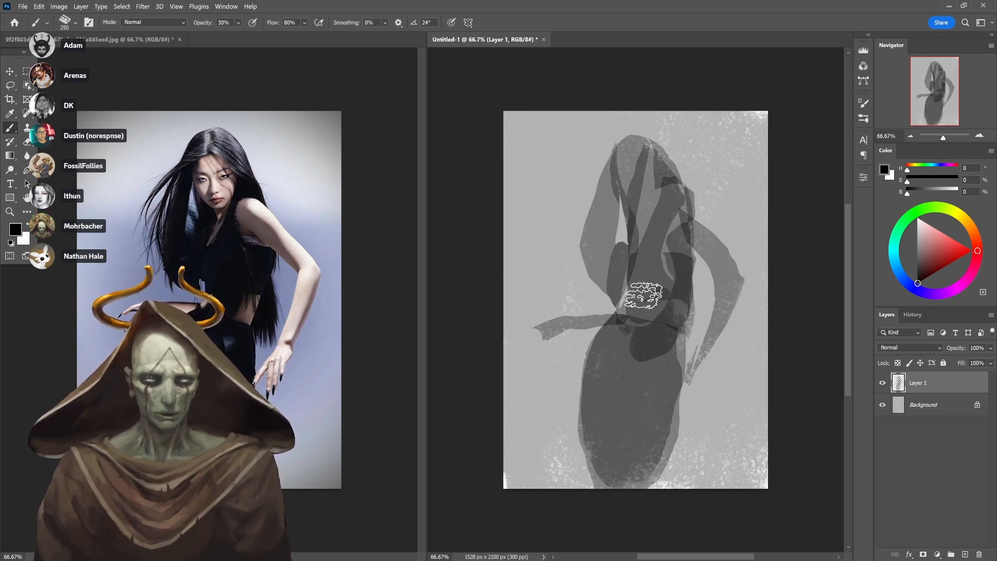
Lasso the lower tip of the left hair mass above the forearm, erase its tone, and deselect
key("l")
mouse_move(631, 293)
left_mouse_down()
mouse_move(599, 288)
mouse_move(630, 277)
mouse_move(626, 303)
mouse_move(611, 311)
mouse_move(591, 293)
mouse_move(615, 296)
mouse_move(617, 330)
left_mouse_up()
key("e")
key("ctrl+d")
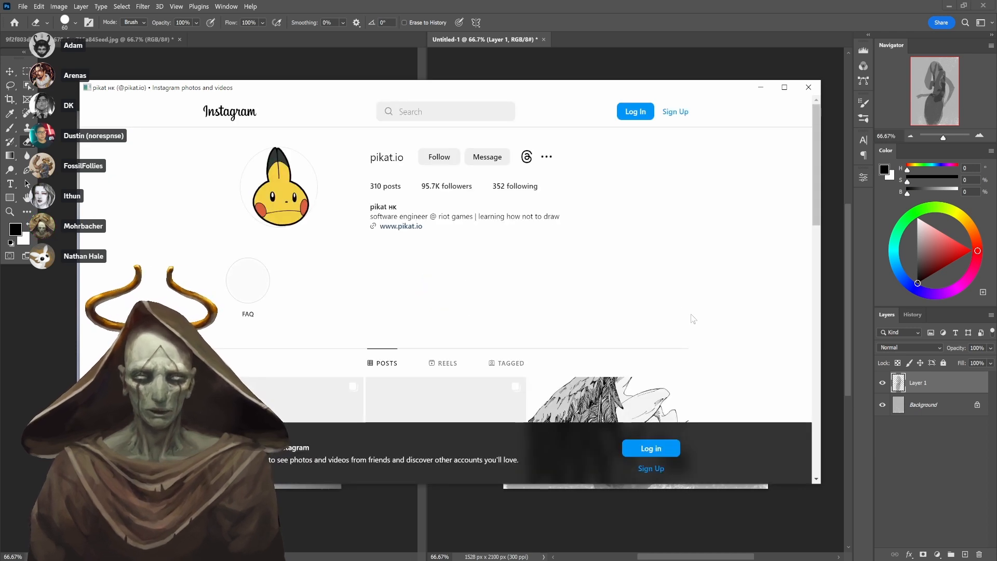
Maximize the Instagram profile window and look through the artist's recent posts
left_click(783, 87)
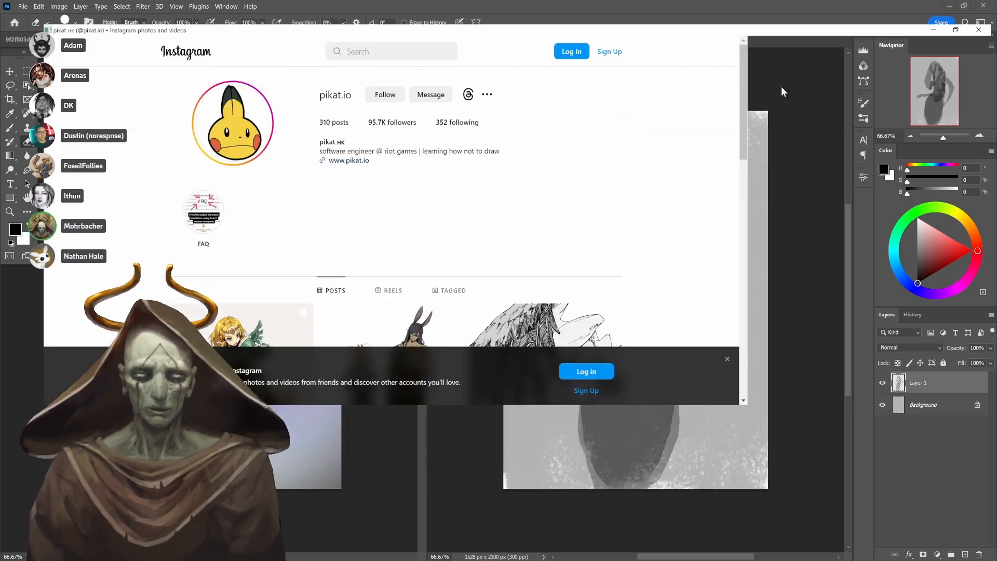
scroll(836, 300, "down", 3)
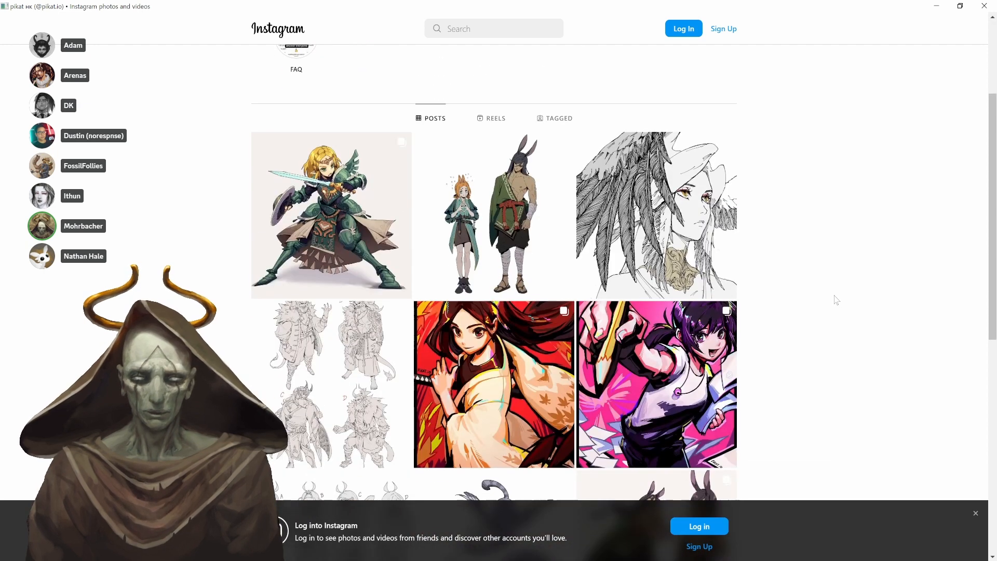
scroll(835, 306, "down", 4)
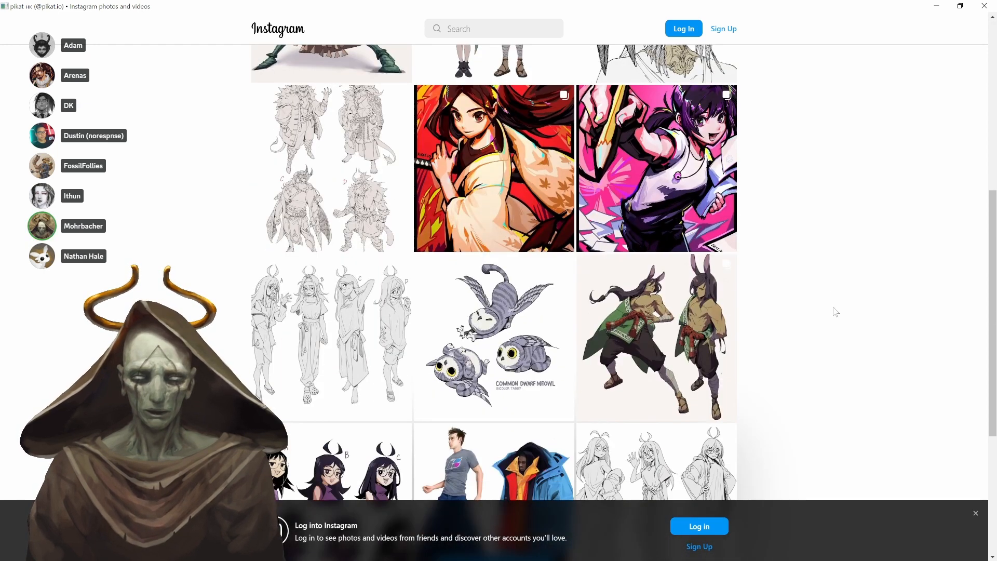
scroll(836, 312, "down", 3)
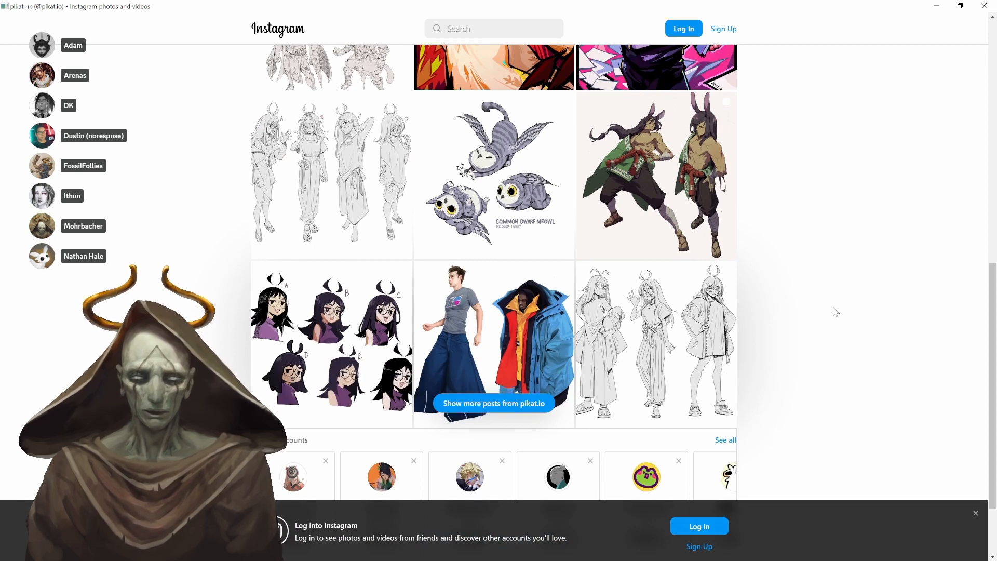
scroll(834, 312, "down", 2)
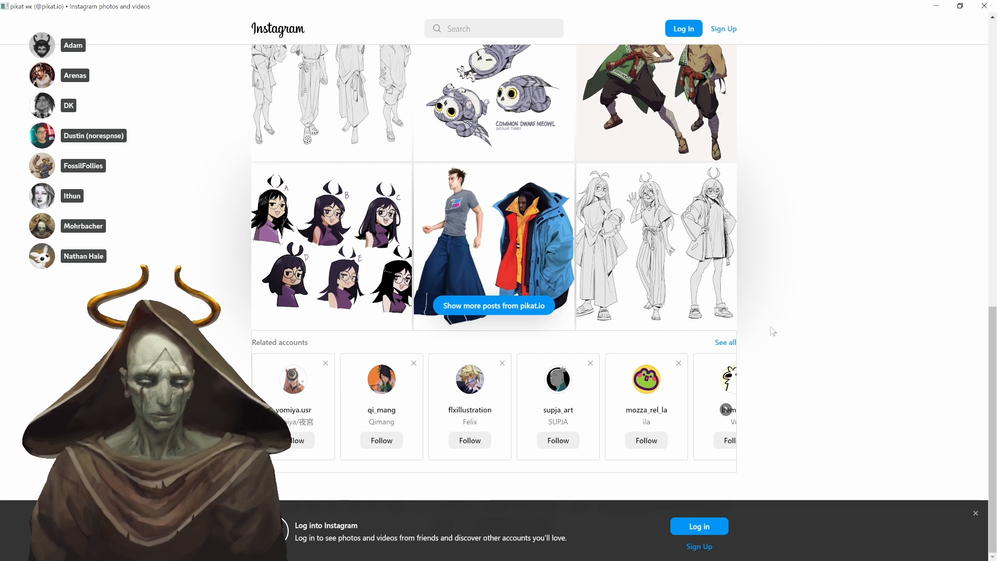
scroll(772, 331, "up", 1)
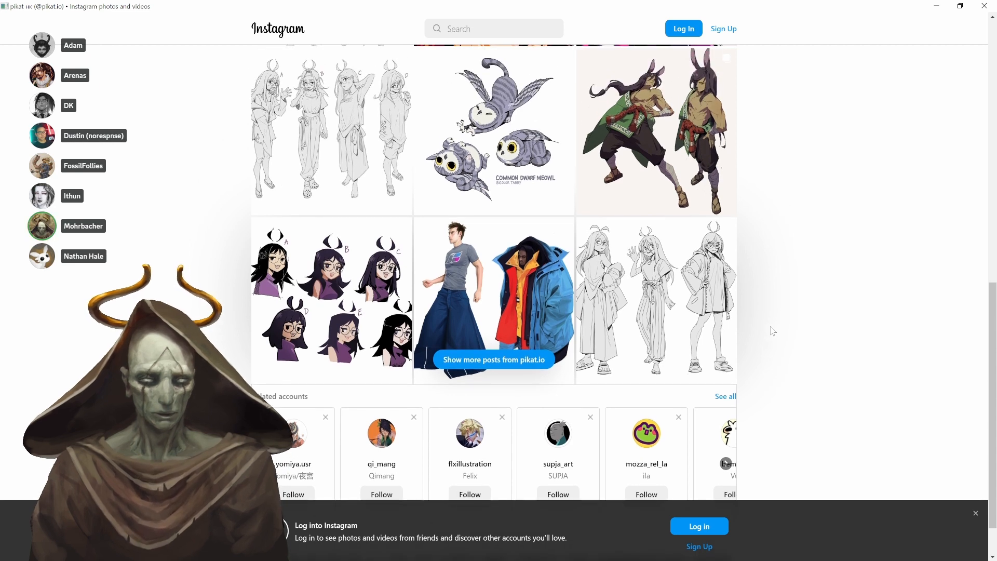
scroll(775, 335, "up", 1)
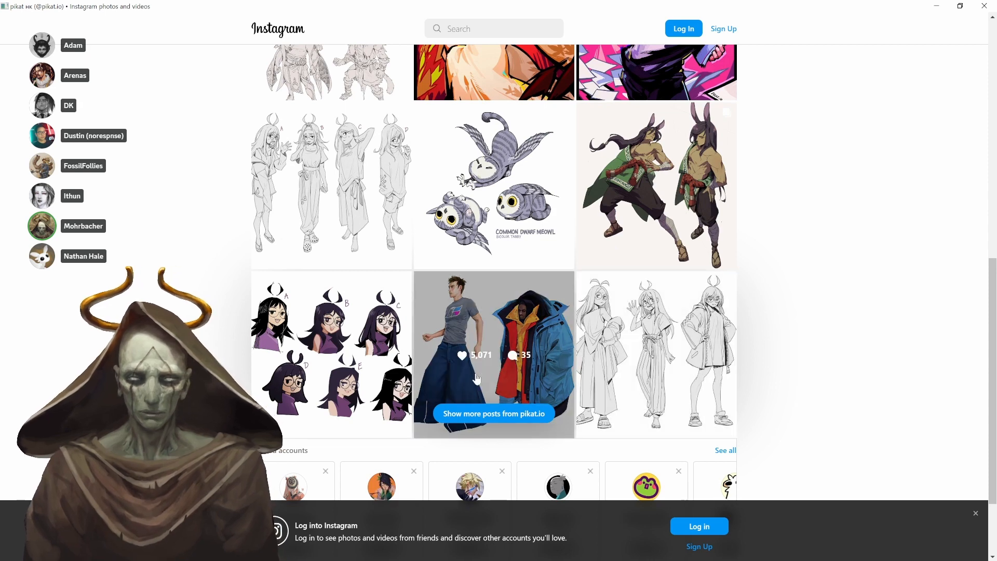
scroll(832, 357, "up", 4)
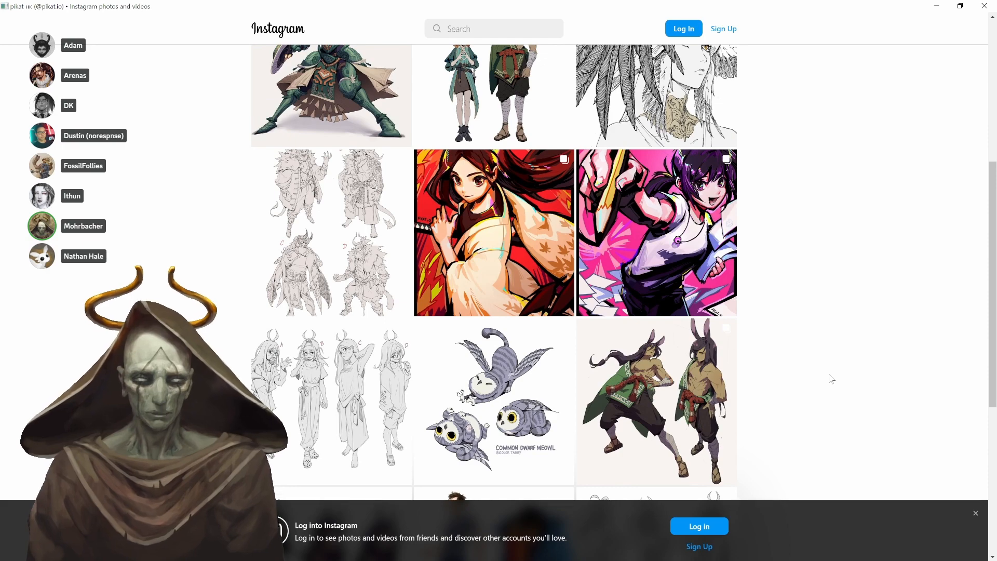
scroll(832, 379, "up", 2)
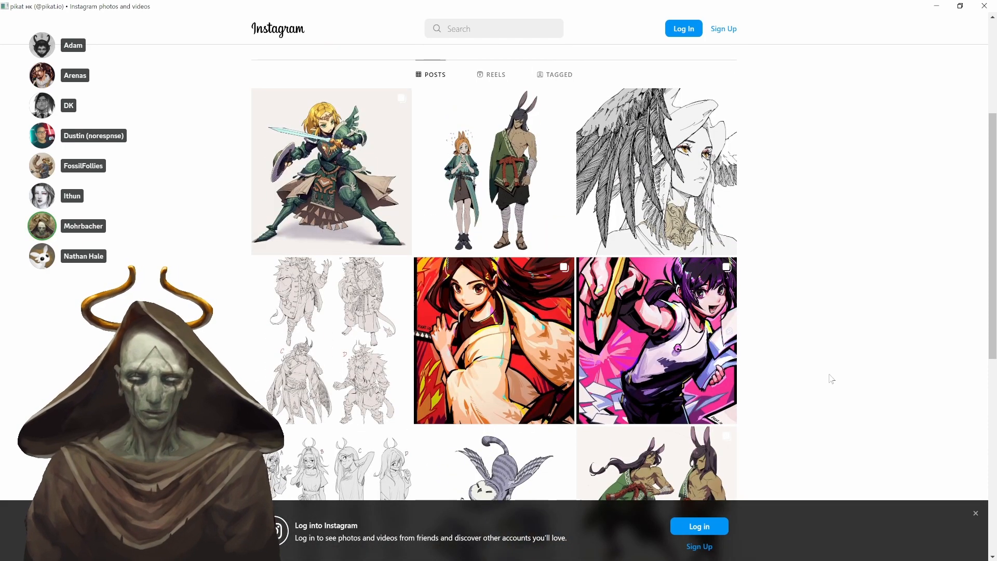
scroll(832, 378, "up", 2)
scroll(831, 379, "down", 8)
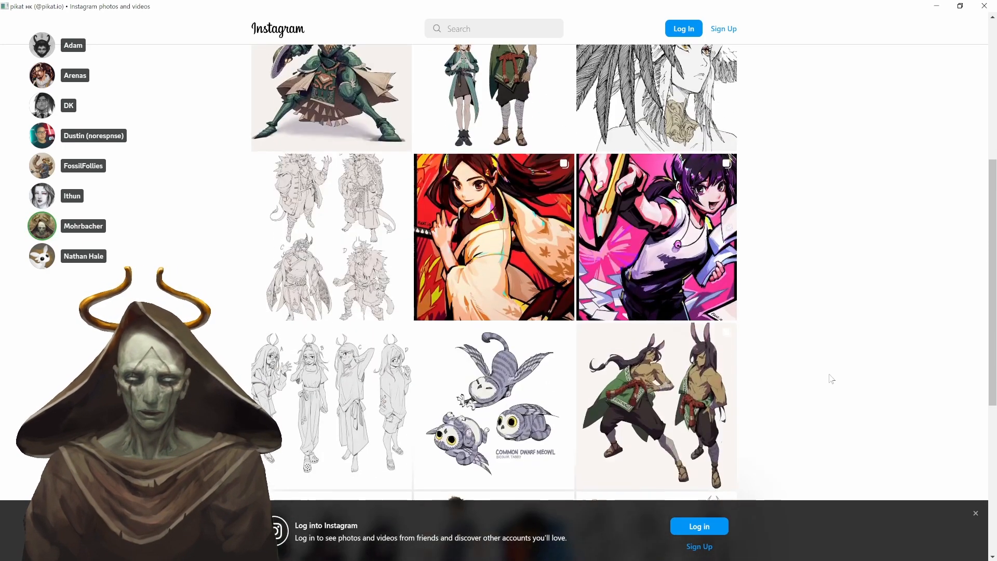
Load more posts on the Instagram profile, look through the older artwork, and close the window to return to Photoshop
left_click(544, 414)
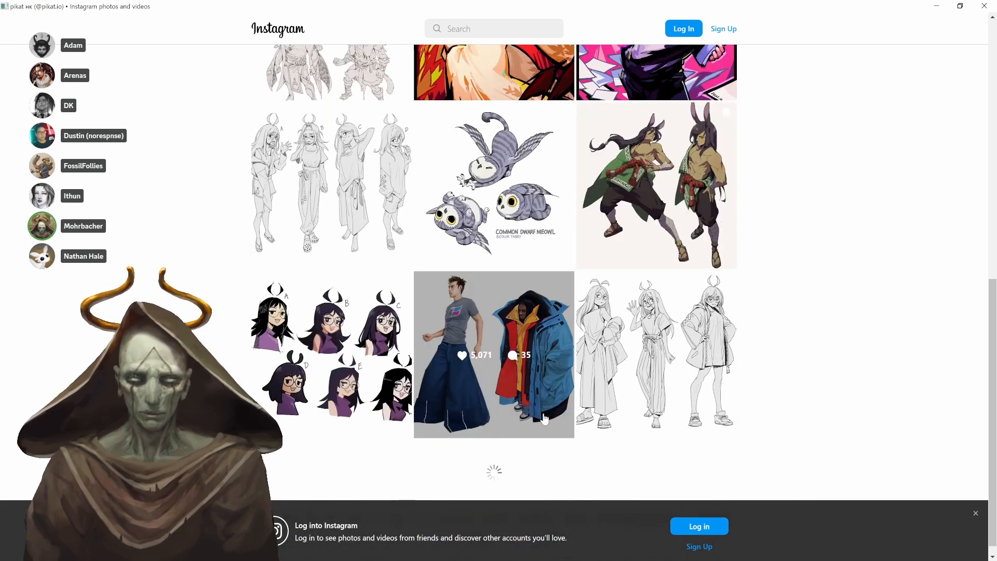
scroll(818, 345, "down", 4)
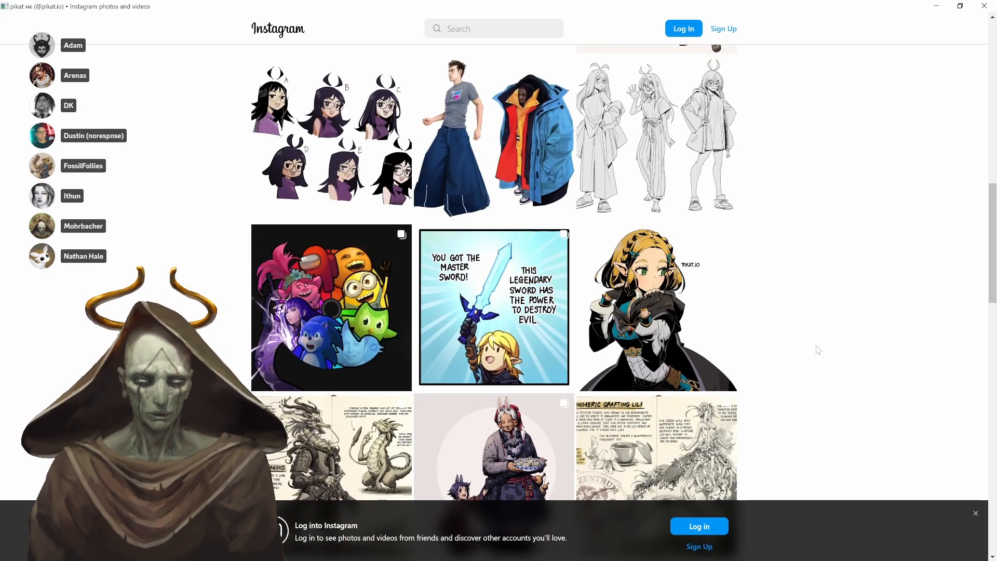
scroll(818, 349, "down", 3)
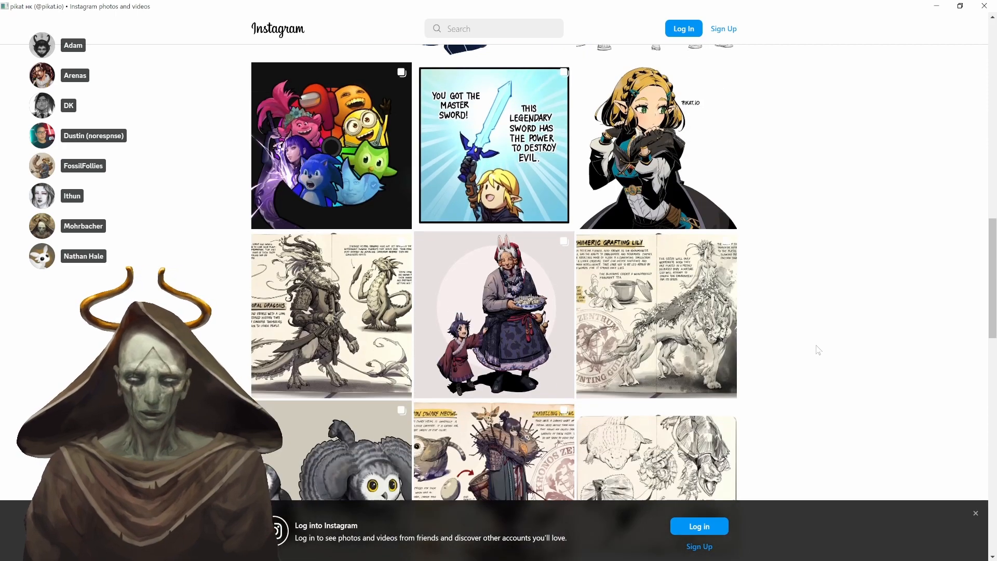
scroll(818, 350, "down", 4)
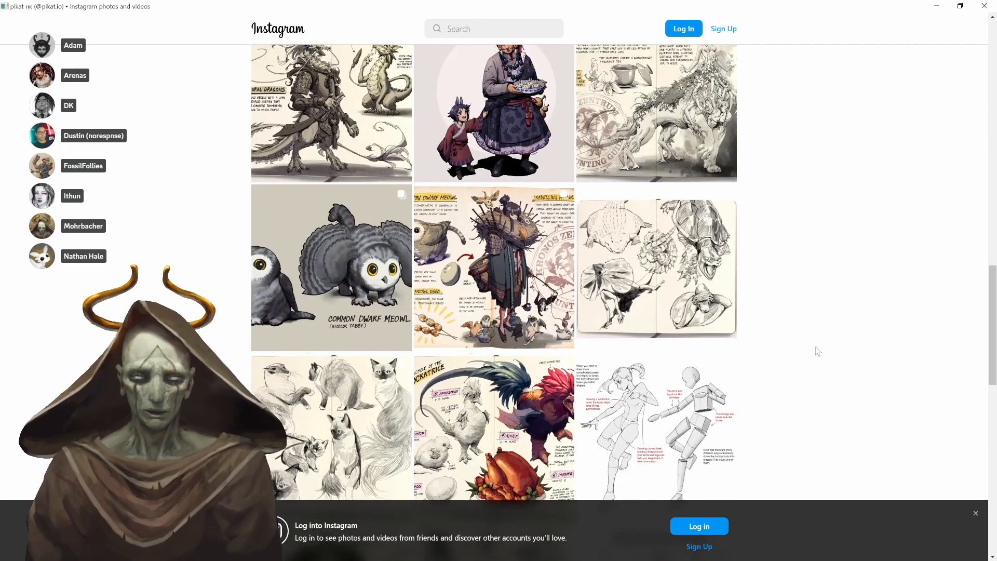
scroll(818, 351, "down", 4)
scroll(816, 346, "down", 4)
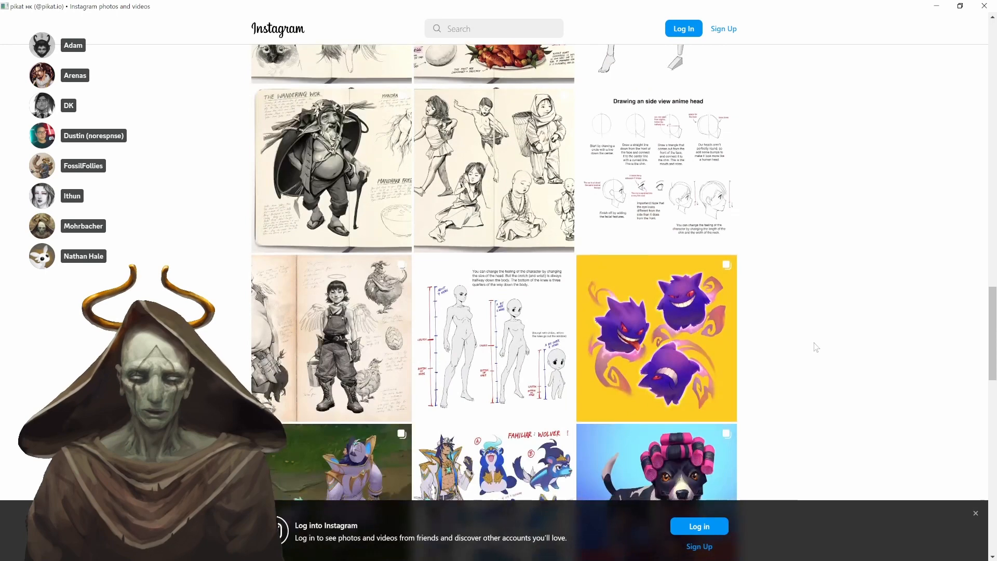
scroll(816, 347, "down", 5)
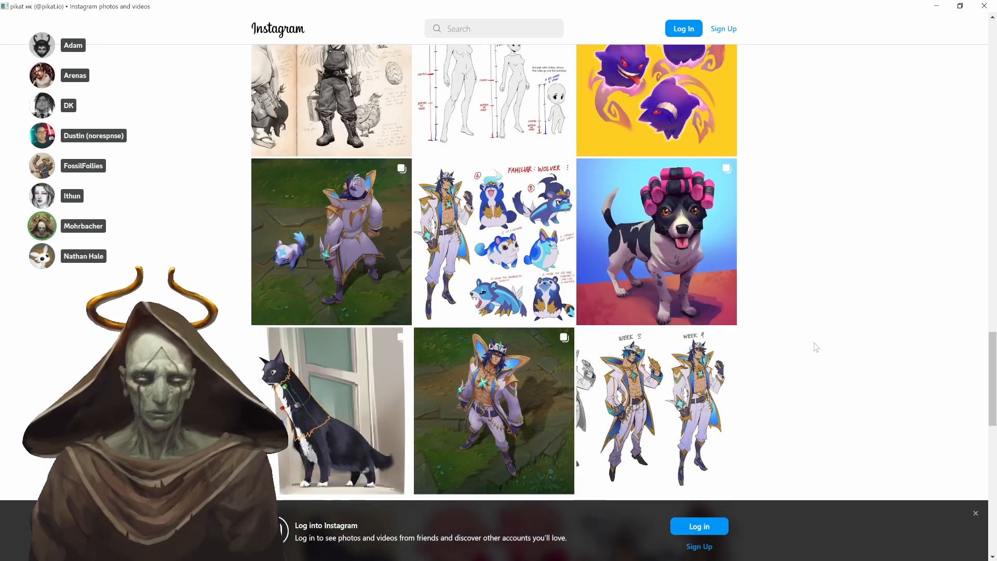
scroll(813, 344, "down", 5)
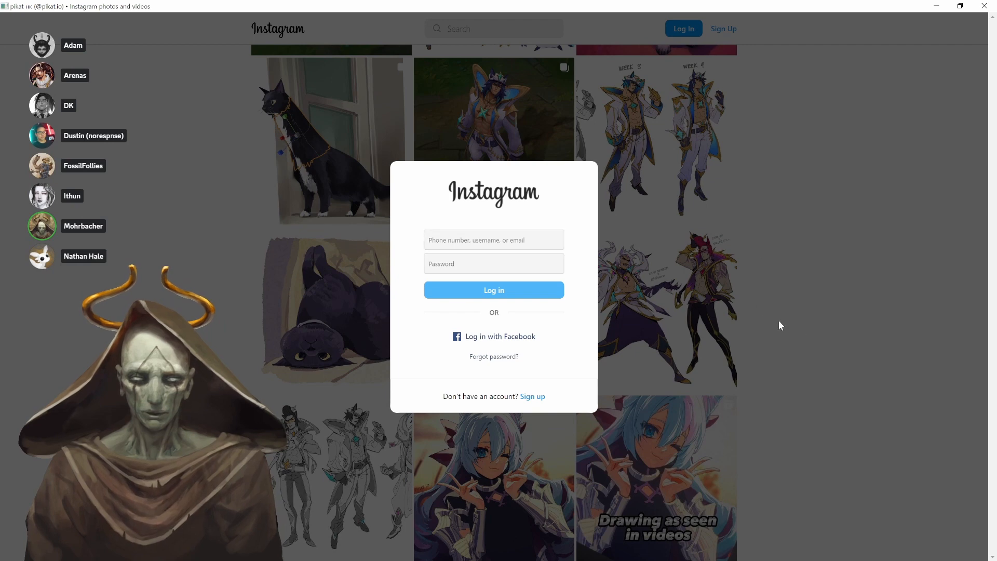
left_click(984, 5)
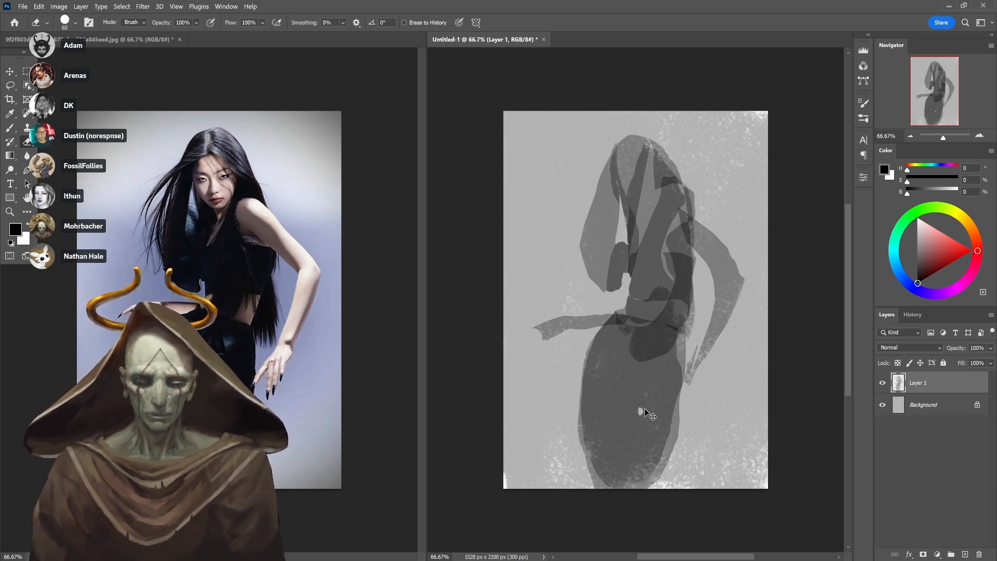
Darken the right side of the legs, hip and torso with Sponge brush tone at 40% opacity
key("b")
mouse_move(642, 379)
left_mouse_down()
mouse_move(622, 418)
mouse_move(619, 471)
left_mouse_up()
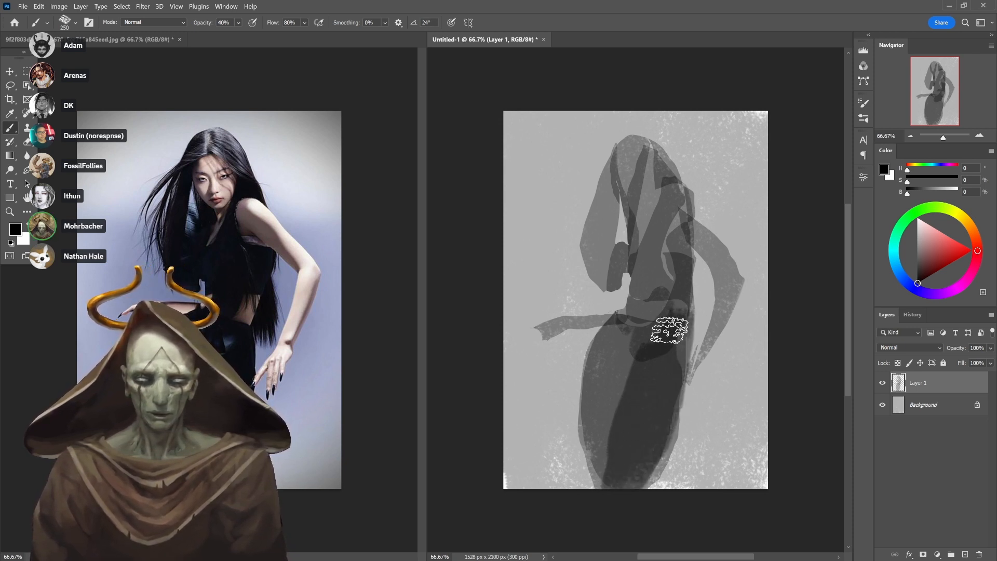
mouse_move(669, 330)
left_mouse_down()
mouse_move(686, 267)
mouse_move(656, 242)
mouse_move(670, 195)
mouse_move(665, 202)
mouse_move(650, 159)
mouse_move(661, 259)
mouse_move(680, 228)
mouse_move(680, 283)
mouse_move(649, 206)
mouse_move(647, 217)
mouse_move(632, 212)
mouse_move(649, 207)
mouse_move(642, 216)
mouse_move(614, 172)
mouse_move(638, 148)
mouse_move(590, 233)
mouse_move(611, 226)
mouse_move(607, 202)
mouse_move(592, 269)
mouse_move(618, 275)
mouse_move(608, 249)
mouse_move(634, 262)
left_mouse_up()
Reduce the brush size to 60 and darken the hair masses around the face and shoulders at 40% opacity
key("bracketleft")
key("bracketleft")
key("bracketleft")
key("bracketleft")
key("bracketleft")
key("bracketleft")
key("bracketleft")
key("bracketleft")
key("bracketleft")
key("ctrl+z")
key("4")
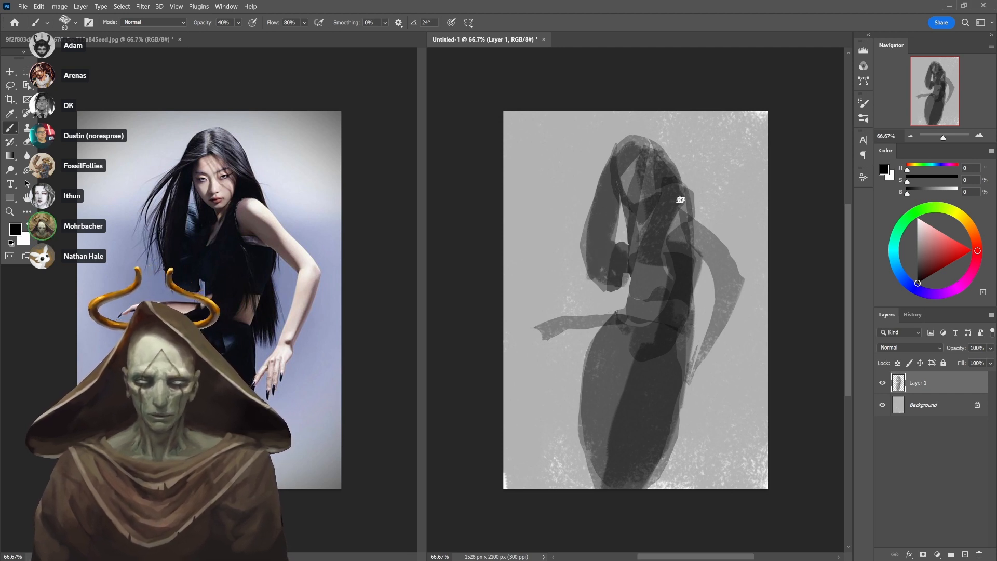
Sample the light background grey and paint the face and the right upper arm with it at 80% opacity
left_click(714, 188, "alt")
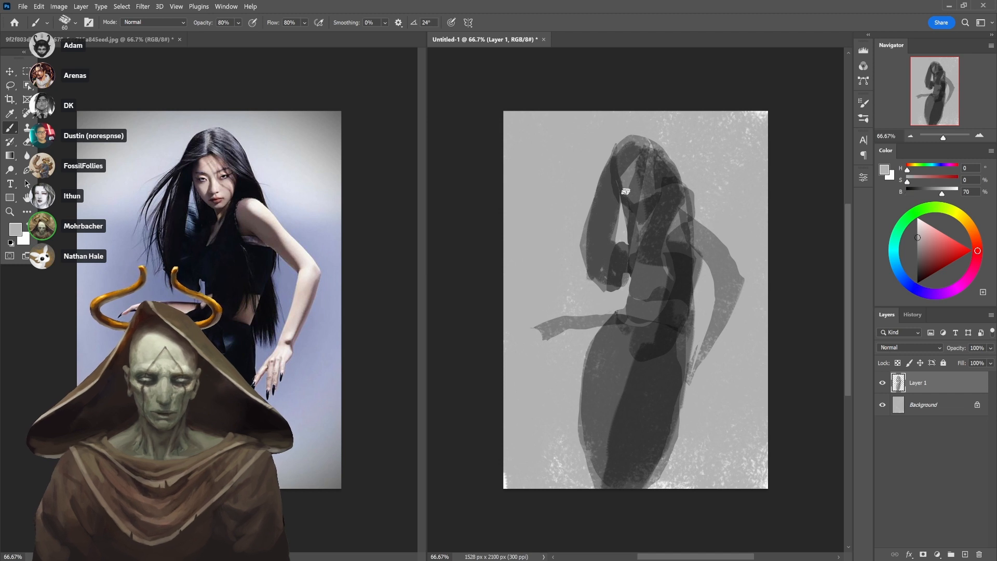
mouse_move(625, 185)
left_mouse_down()
mouse_move(637, 209)
mouse_move(648, 202)
mouse_move(632, 195)
mouse_move(643, 203)
mouse_move(650, 191)
mouse_move(637, 187)
mouse_move(640, 179)
mouse_move(626, 184)
mouse_move(643, 157)
mouse_move(646, 202)
left_mouse_up()
key("ctrl+z")
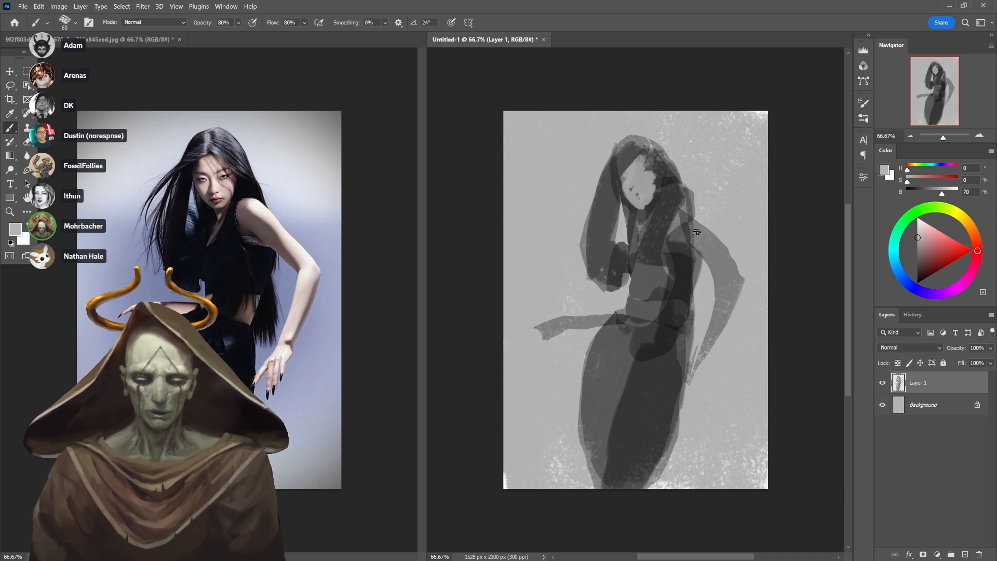
mouse_move(696, 232)
left_mouse_down()
mouse_move(682, 217)
mouse_move(738, 274)
left_mouse_up()
Restore black and white as colours, and stroke black contours at 60% opacity along the right inner arm, fingers and outer forearm
key("d")
key("x")
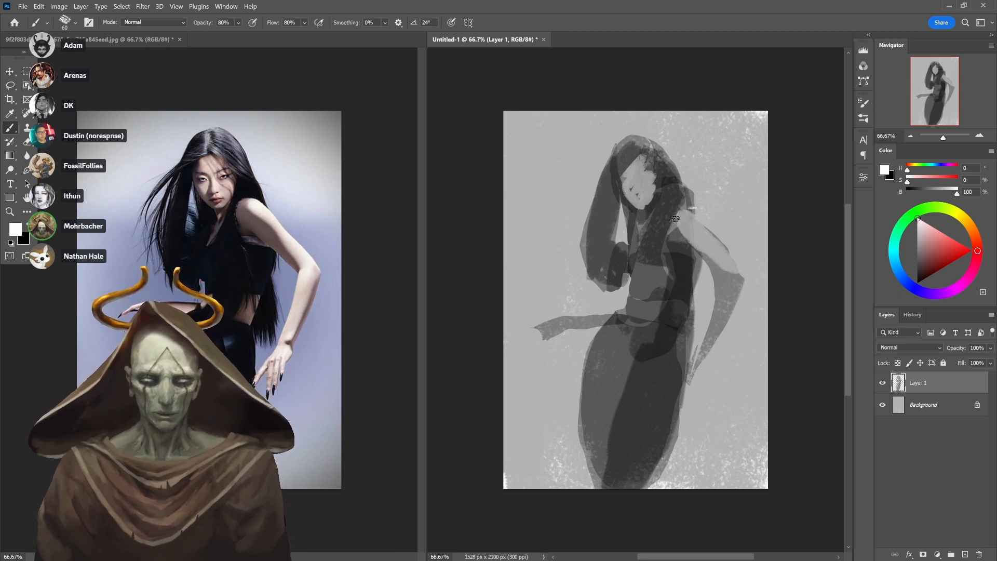
mouse_move(675, 218)
left_mouse_down()
mouse_move(697, 241)
mouse_move(688, 224)
mouse_move(702, 222)
mouse_move(683, 216)
mouse_move(681, 237)
mouse_move(690, 212)
mouse_move(690, 255)
mouse_move(724, 284)
mouse_move(712, 322)
left_mouse_up()
key("ctrl+z")
key("x")
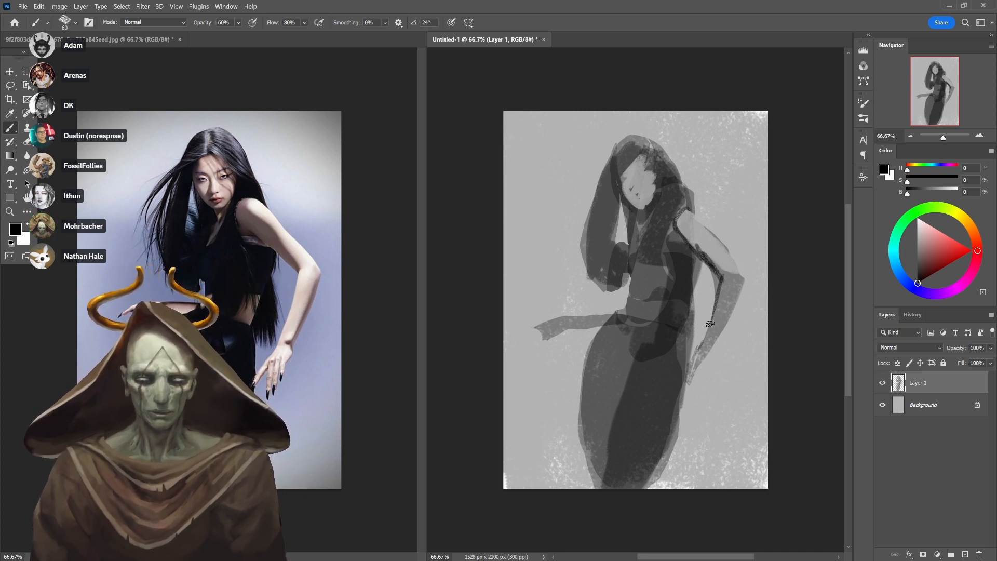
left_click_drag(709, 334, 681, 377)
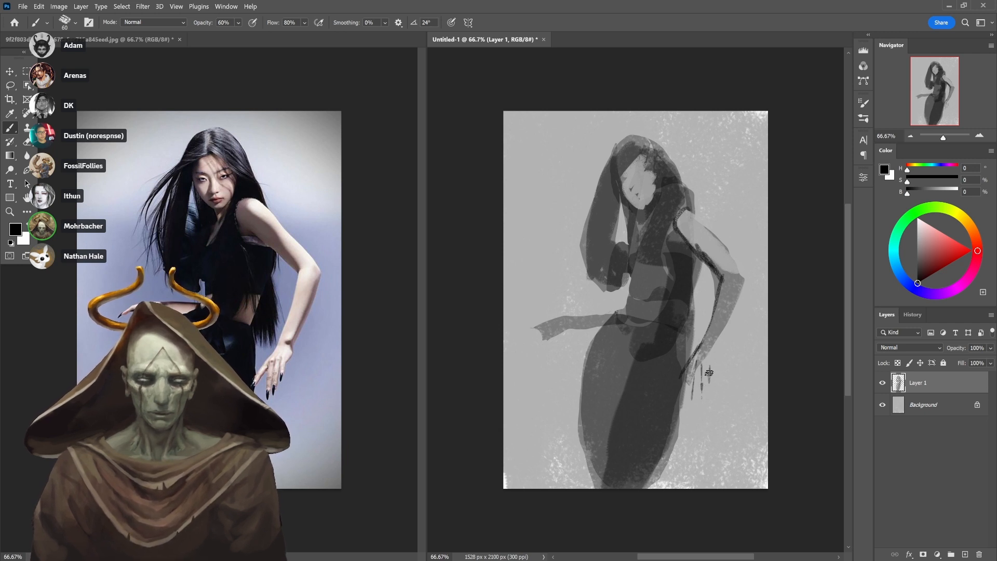
left_click_drag(707, 357, 743, 278)
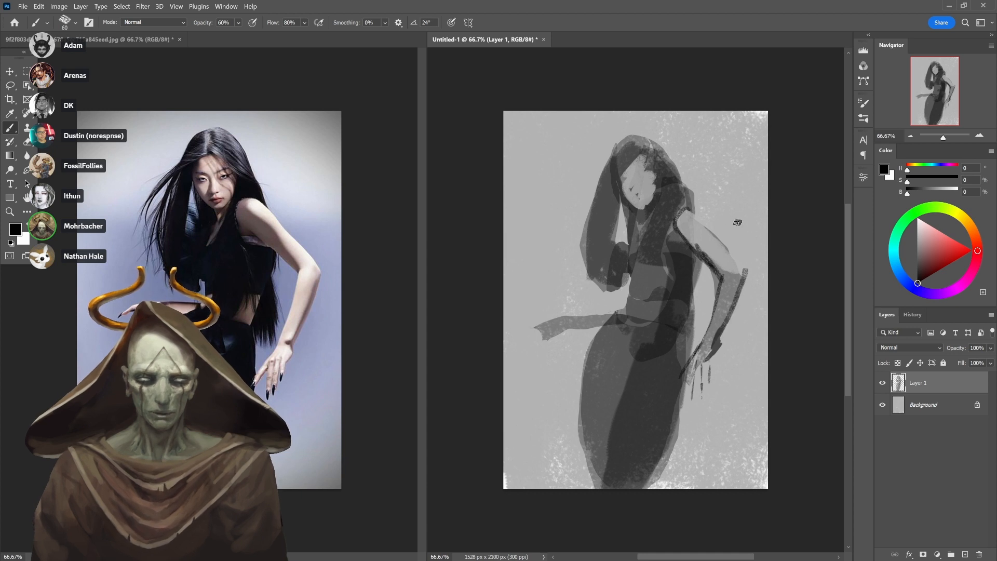
Paint white highlights on the outstretched left hand with the brush at 60% opacity, and set the brush opacity to 30%
left_click(732, 244, "alt")
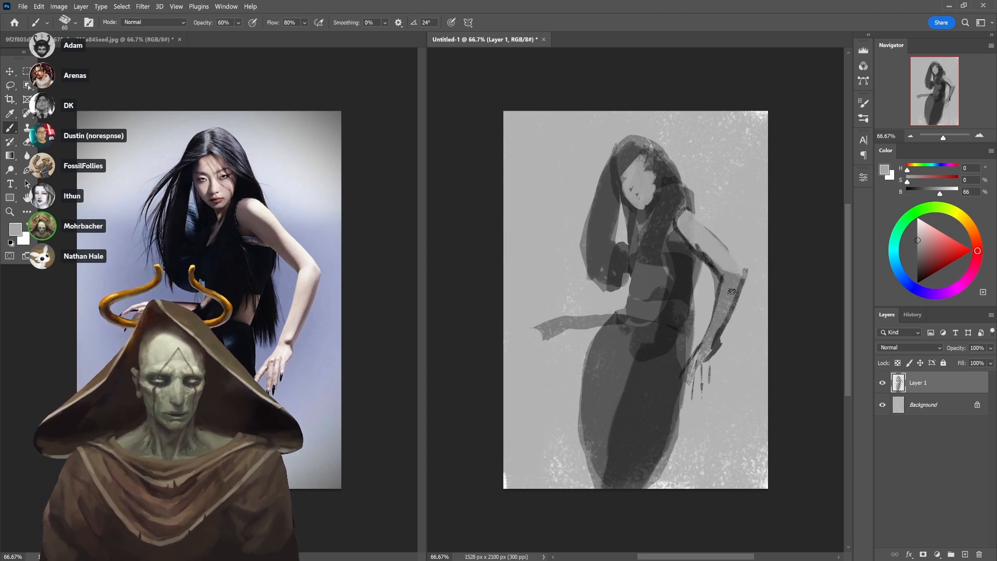
key("8")
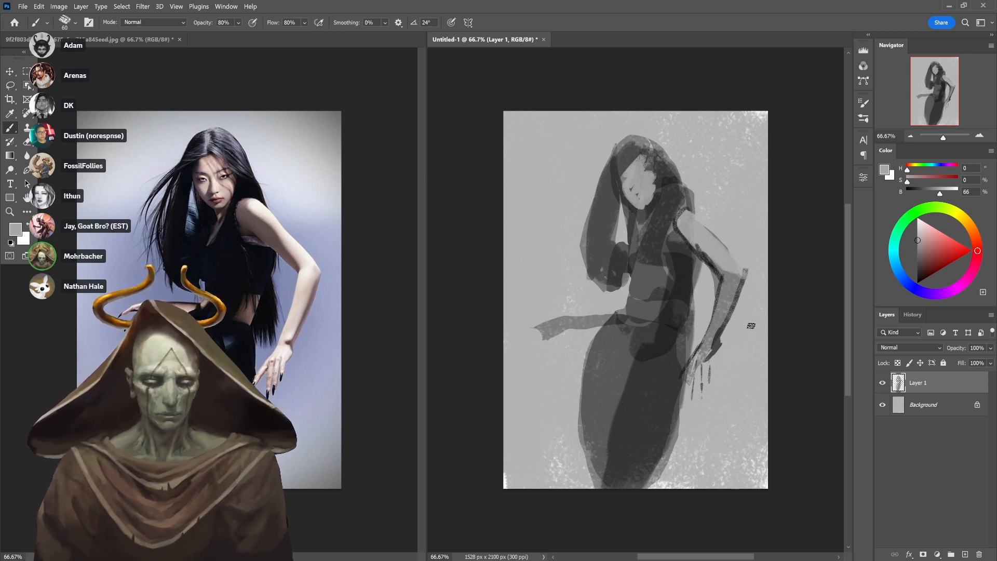
key("6")
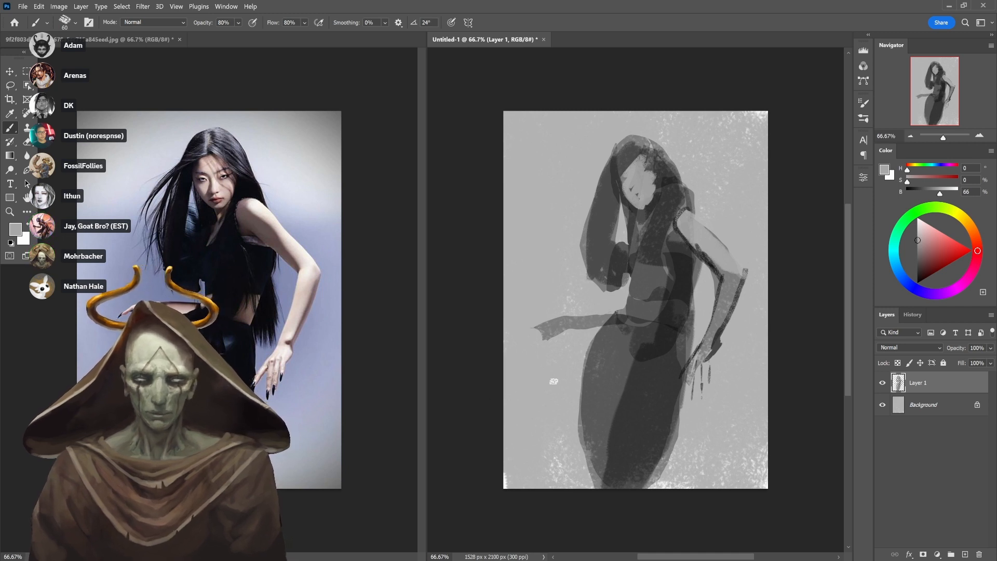
key("d")
key("x")
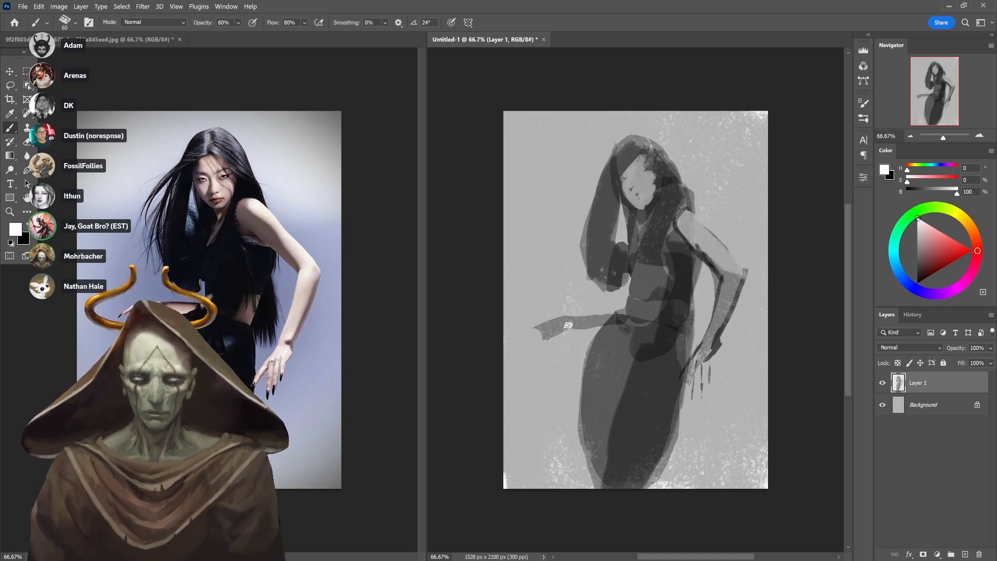
mouse_move(551, 326)
left_mouse_down()
mouse_move(590, 317)
mouse_move(534, 333)
mouse_move(559, 325)
left_mouse_up()
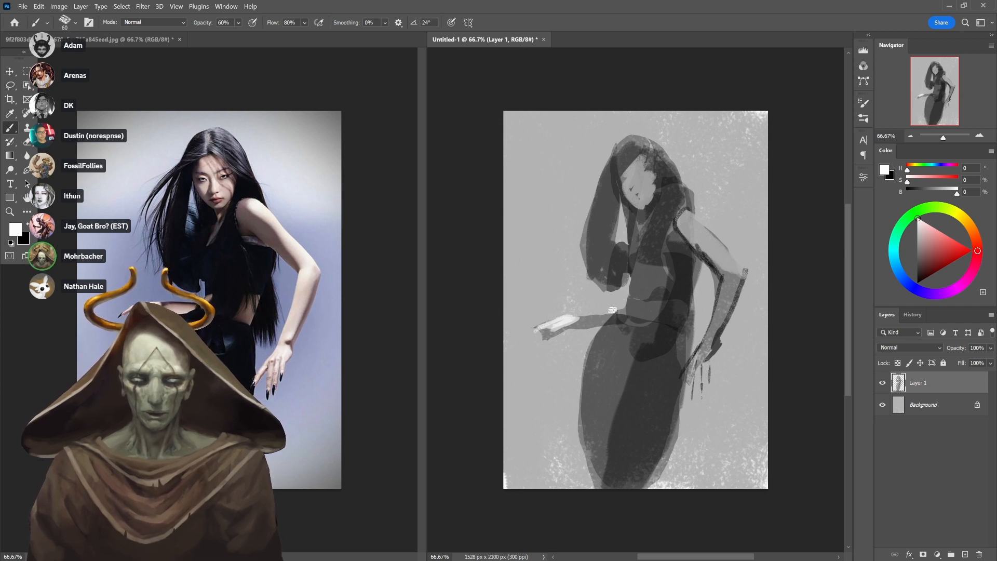
key("x")
key("x")
key("3")
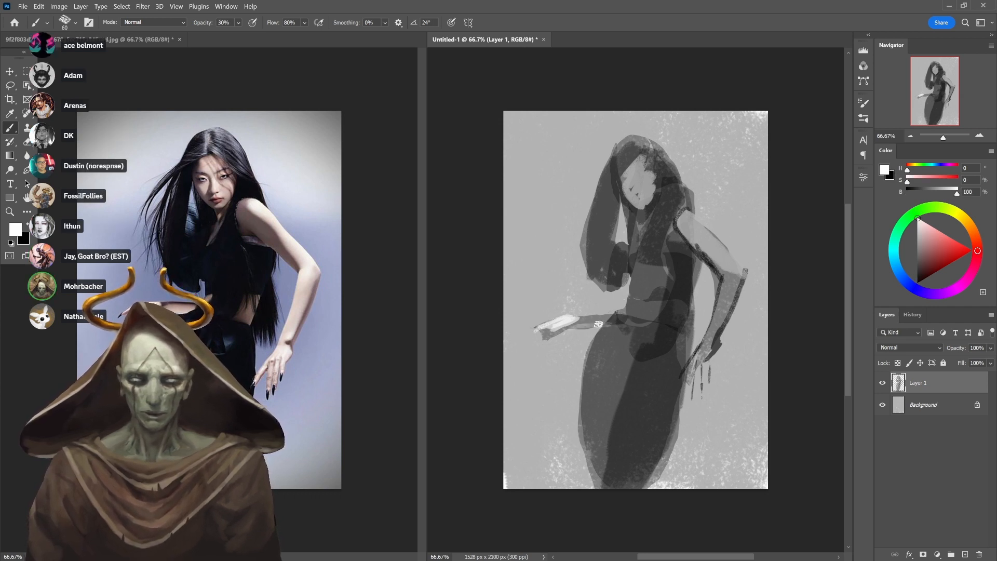
Model the waist, torso, neckline and right shoulder with alternating white and black strokes at 30% brush opacity
left_click_drag(626, 315, 616, 320)
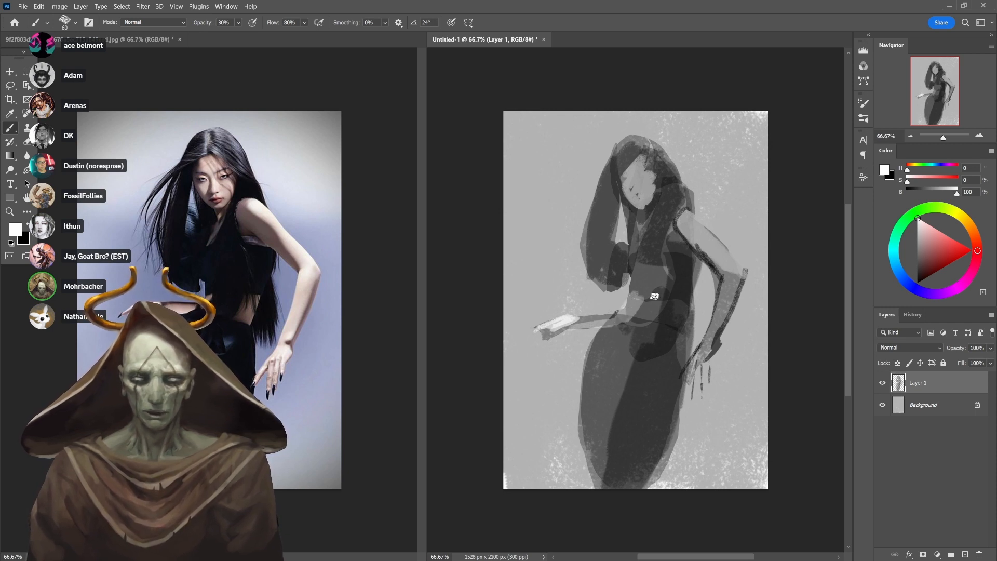
key("x")
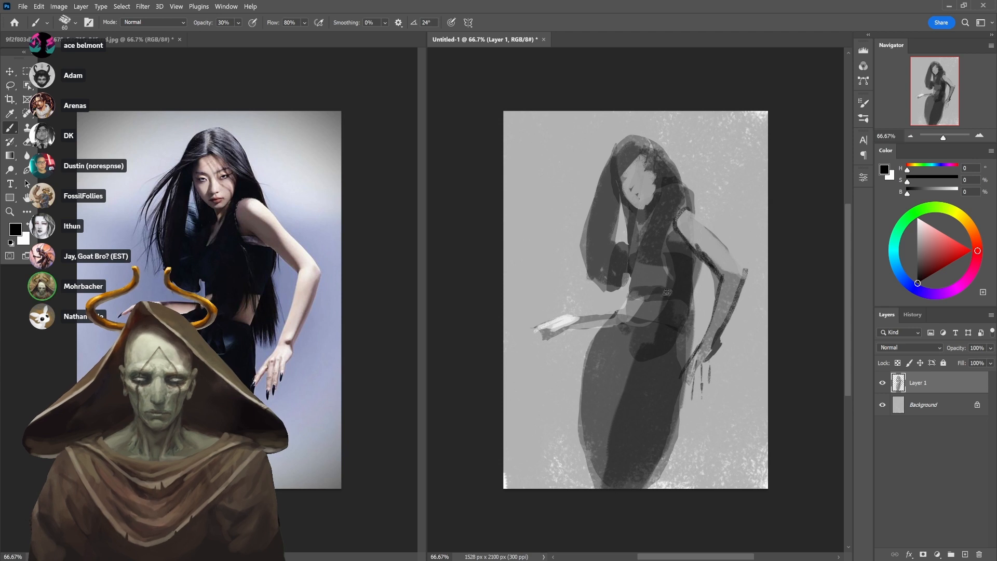
mouse_move(662, 285)
left_mouse_down()
mouse_move(643, 262)
mouse_move(637, 291)
mouse_move(628, 253)
mouse_move(653, 210)
mouse_move(643, 241)
mouse_move(646, 227)
left_mouse_up()
key("x")
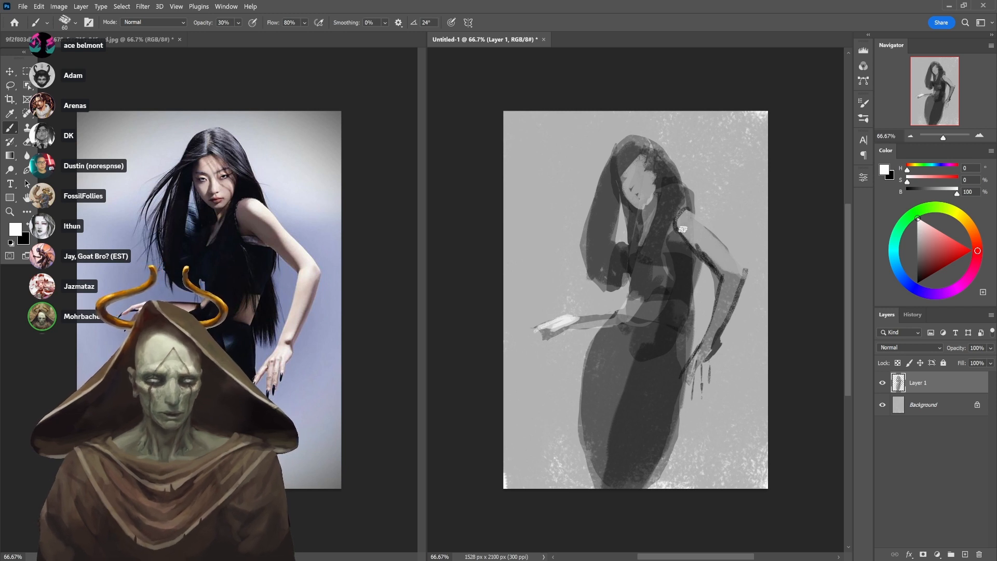
left_click_drag(684, 210, 682, 236)
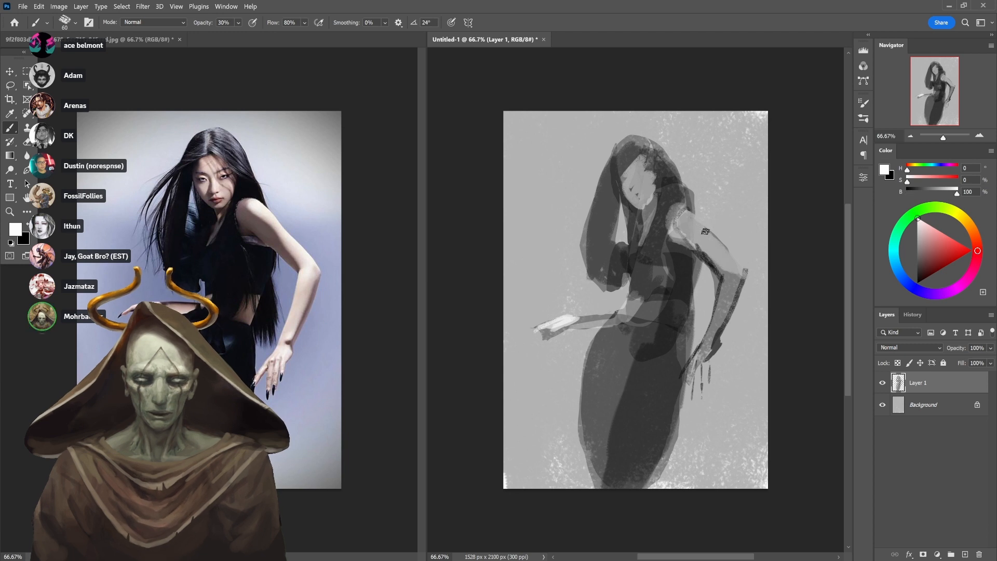
Outline the right shoulder and upper arm with the Lasso and brighten the area with white at size 175 and 50% opacity
key("l")
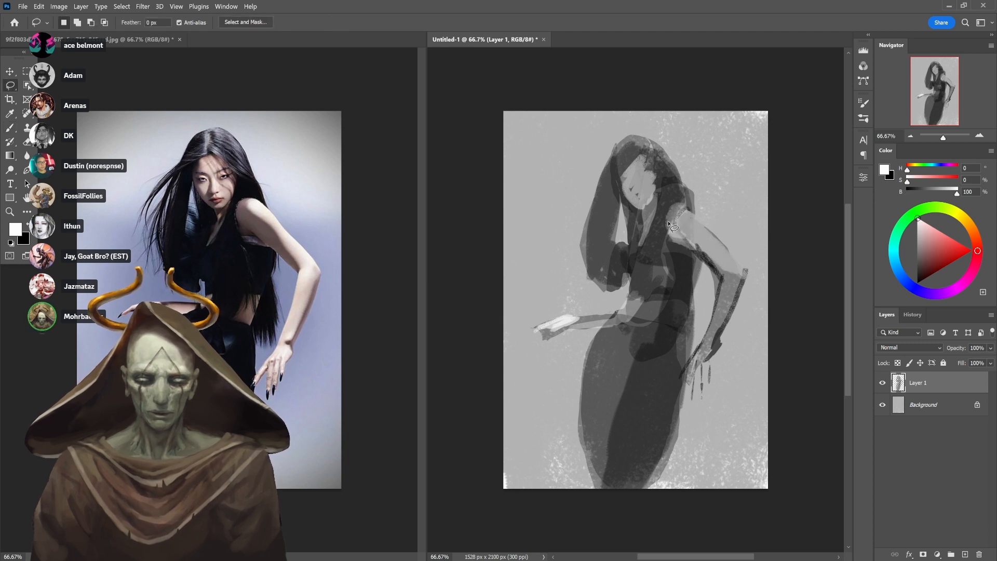
mouse_move(668, 222)
left_mouse_down()
mouse_move(686, 202)
mouse_move(701, 221)
mouse_move(670, 227)
mouse_move(685, 201)
left_mouse_up()
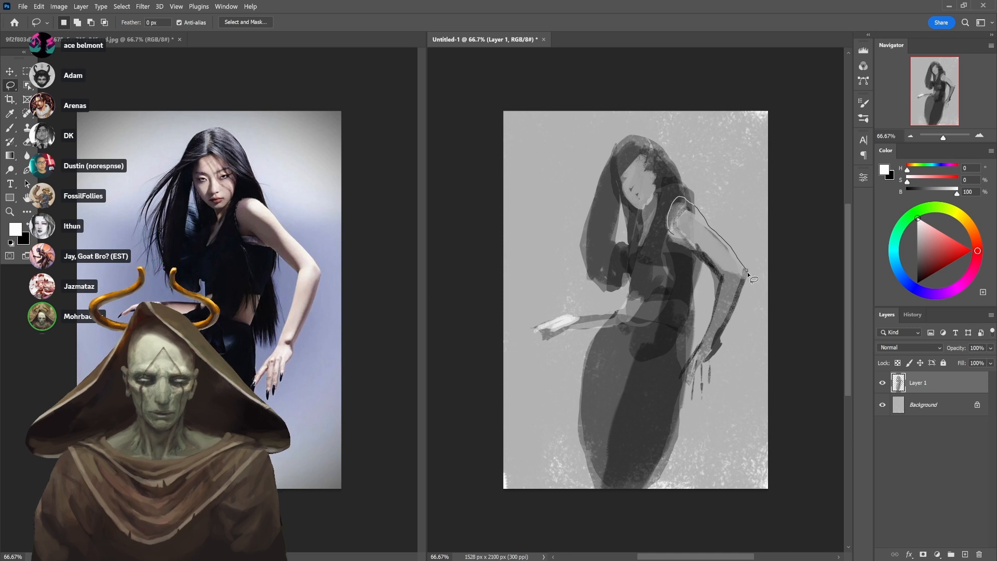
mouse_move(748, 274)
left_mouse_down()
mouse_move(718, 271)
mouse_move(677, 236)
left_mouse_up()
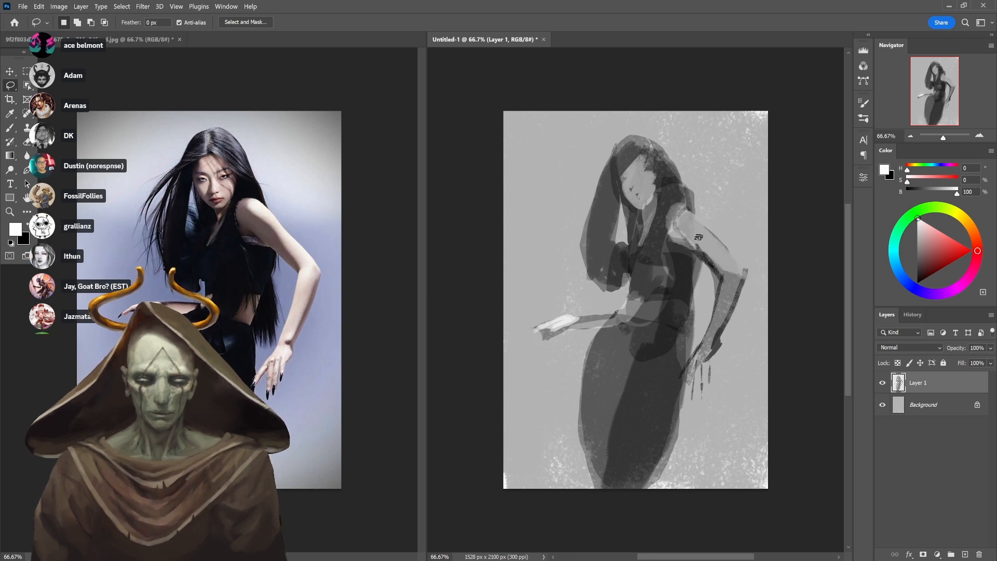
key("b")
key("bracketright")
key("bracketright")
key("bracketright")
key("bracketright")
key("bracketright")
key("bracketright")
key("bracketright")
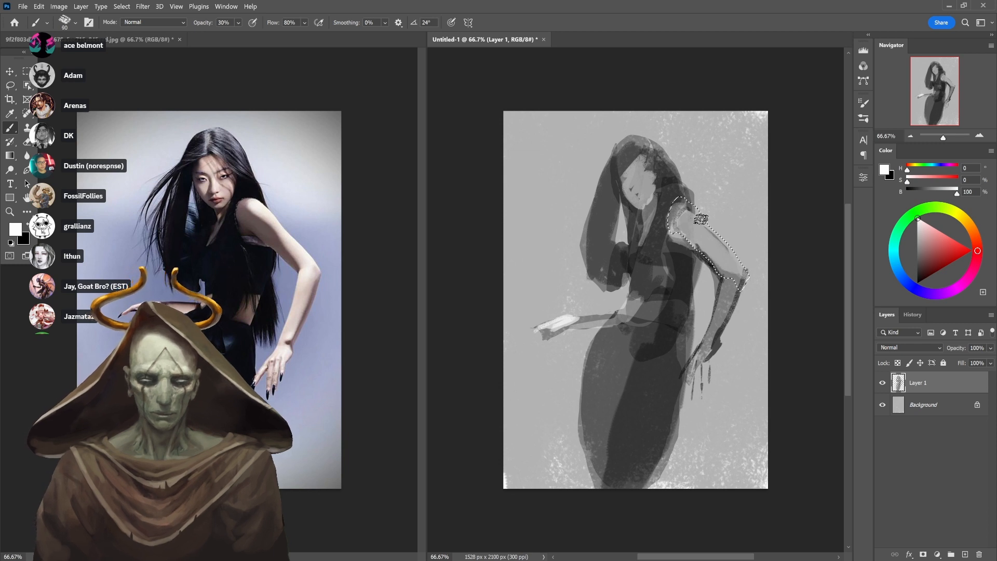
key("5")
mouse_move(698, 239)
left_mouse_down()
mouse_move(717, 217)
mouse_move(689, 196)
mouse_move(742, 262)
mouse_move(676, 204)
mouse_move(758, 270)
left_mouse_up()
key("ctrl+d")
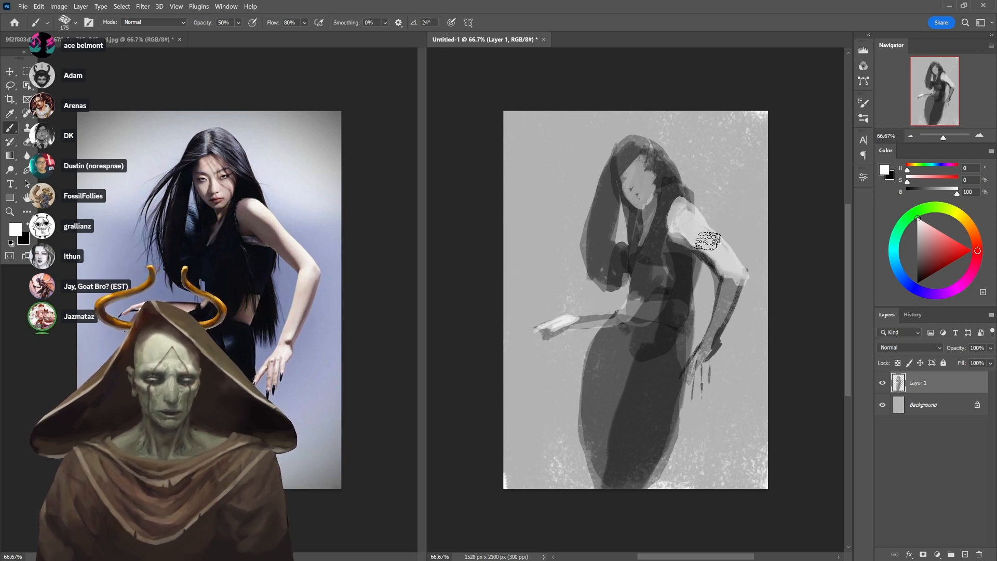
Lasso the underside of the right upper arm down to the elbow and lighten it with the white brush
key("l")
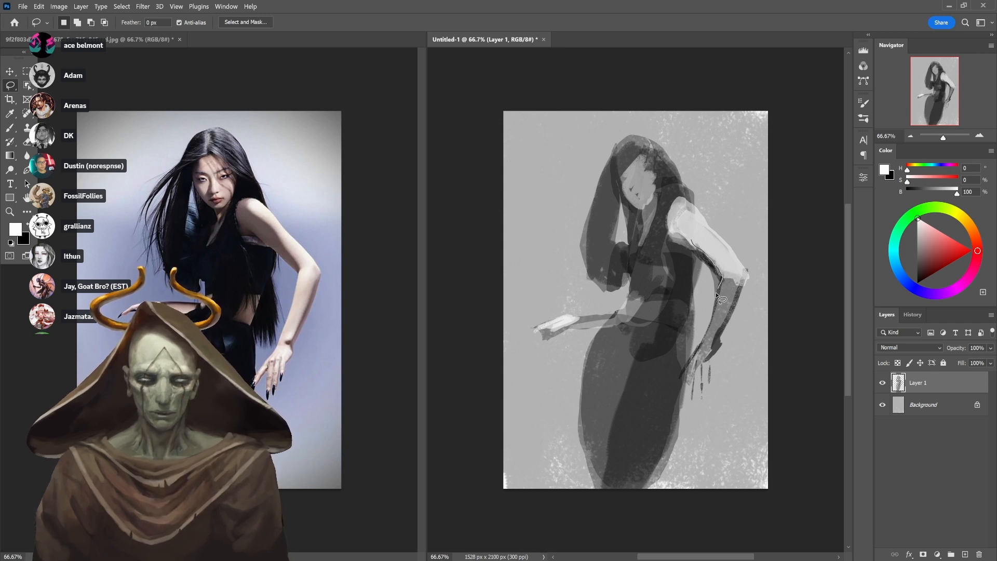
left_click_drag(699, 256, 693, 244)
key("b")
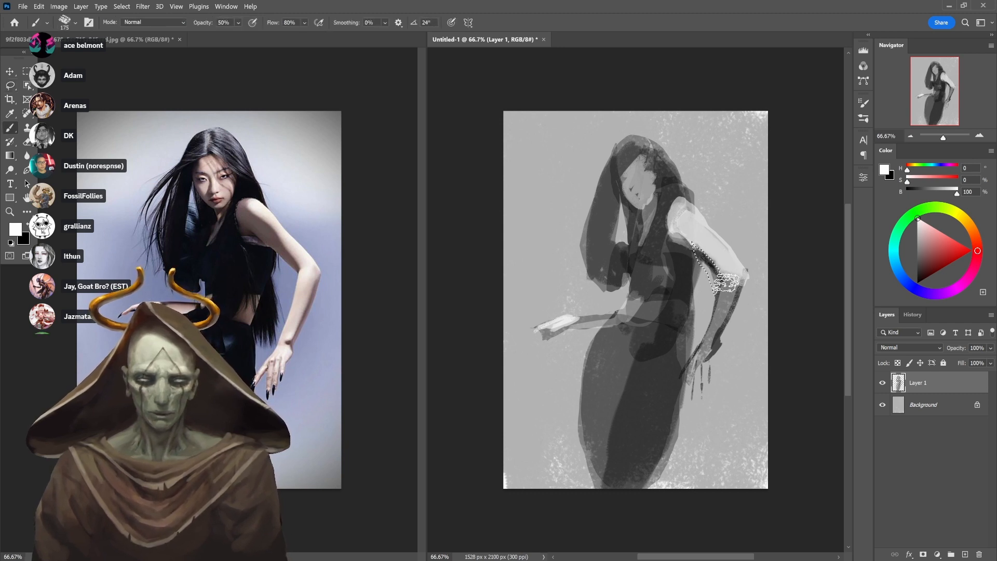
key("ctrl+d")
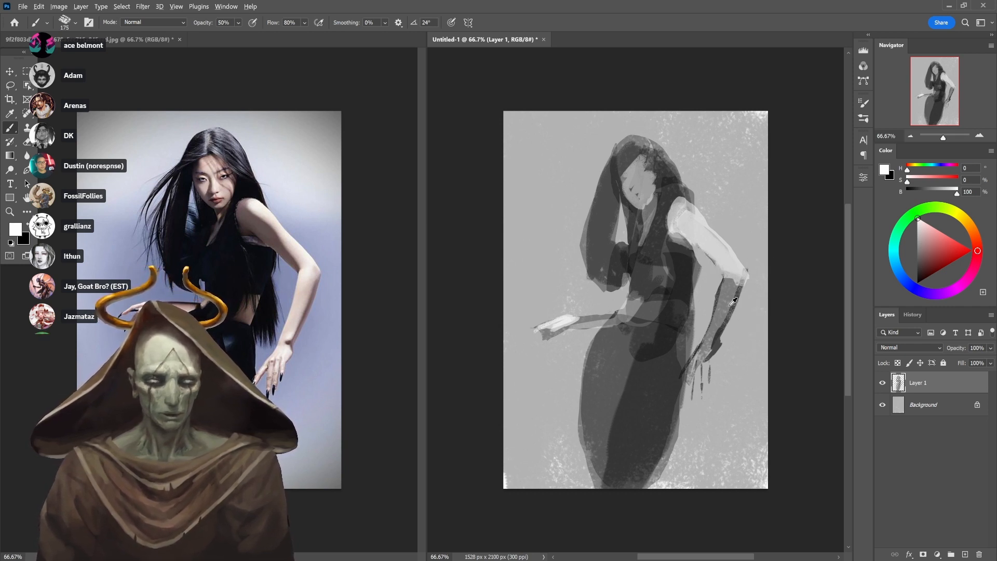
Sample mid grey from the right arm and shade the upper arm with it at brush size 80 and 90% opacity
left_click(721, 263, "alt")
key("bracketleft")
key("bracketleft")
key("bracketleft")
key("bracketleft")
key("bracketleft")
key("9")
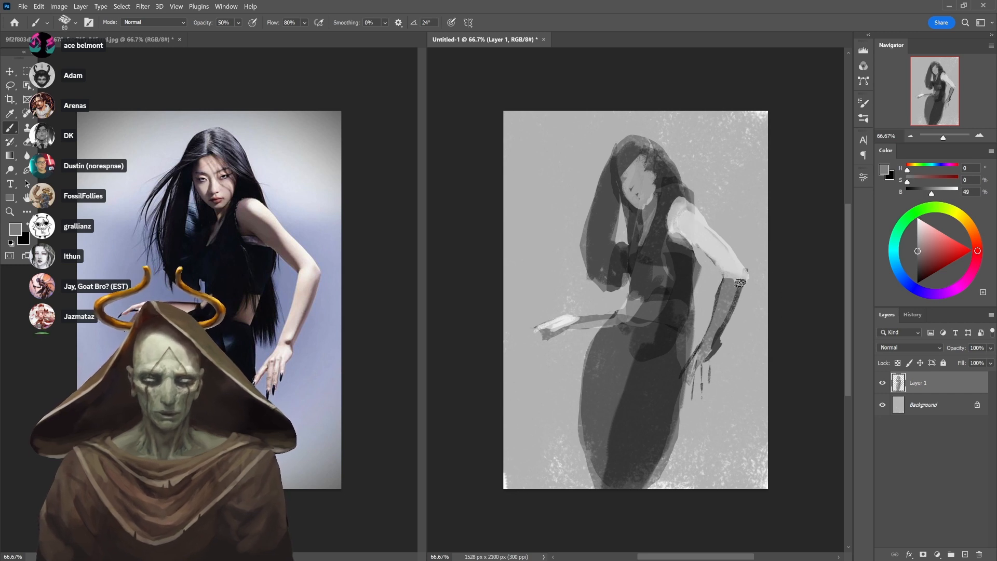
left_click(729, 297, "alt")
mouse_move(724, 268)
left_mouse_down()
mouse_move(699, 238)
mouse_move(672, 232)
mouse_move(673, 221)
mouse_move(683, 227)
left_mouse_up()
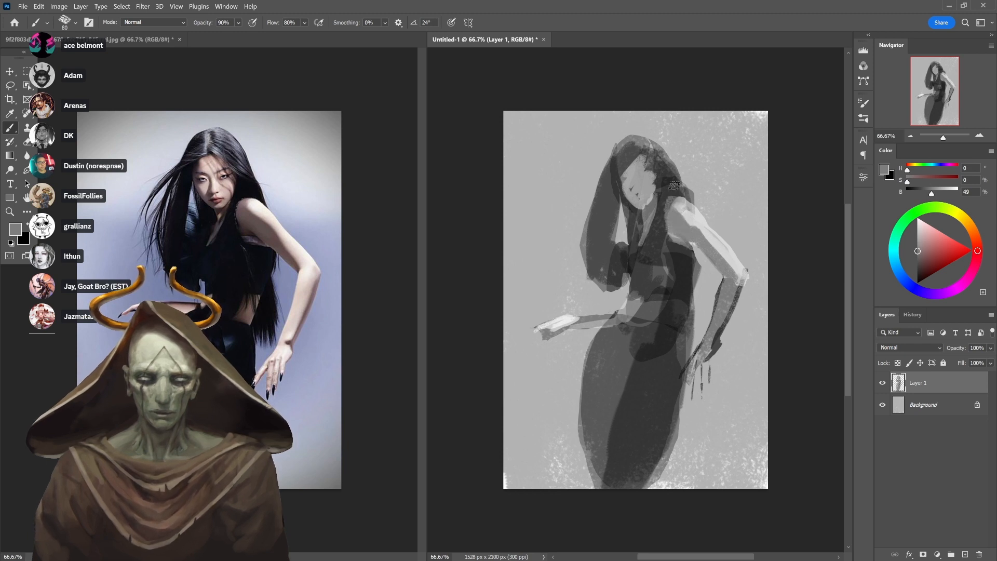
Paint light grey sampled from the upper arm over the face, and sample a darker skin grey at 70% opacity
left_click(700, 217, "alt")
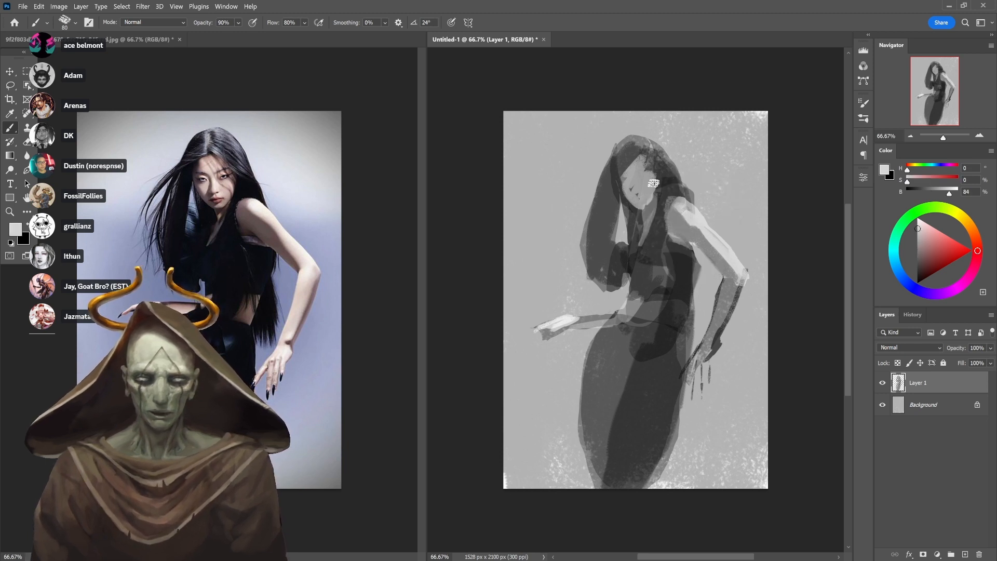
mouse_move(647, 198)
left_mouse_down()
mouse_move(648, 184)
mouse_move(635, 179)
mouse_move(647, 163)
left_mouse_up()
left_click(636, 192, "alt")
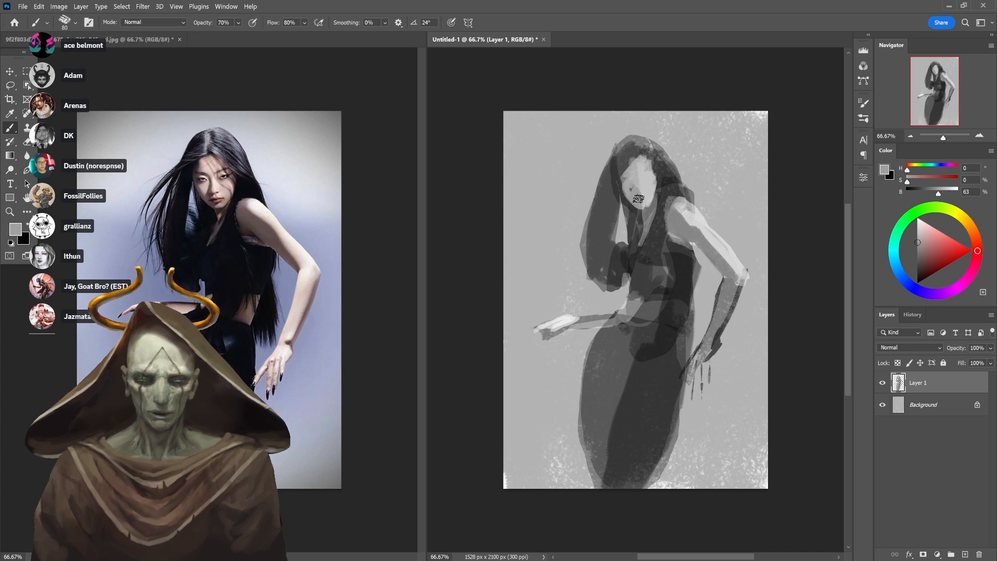
Sample the dark hair grey and repaint the hair around the forehead and crown at 90% opacity
left_click(618, 168, "alt")
key("9")
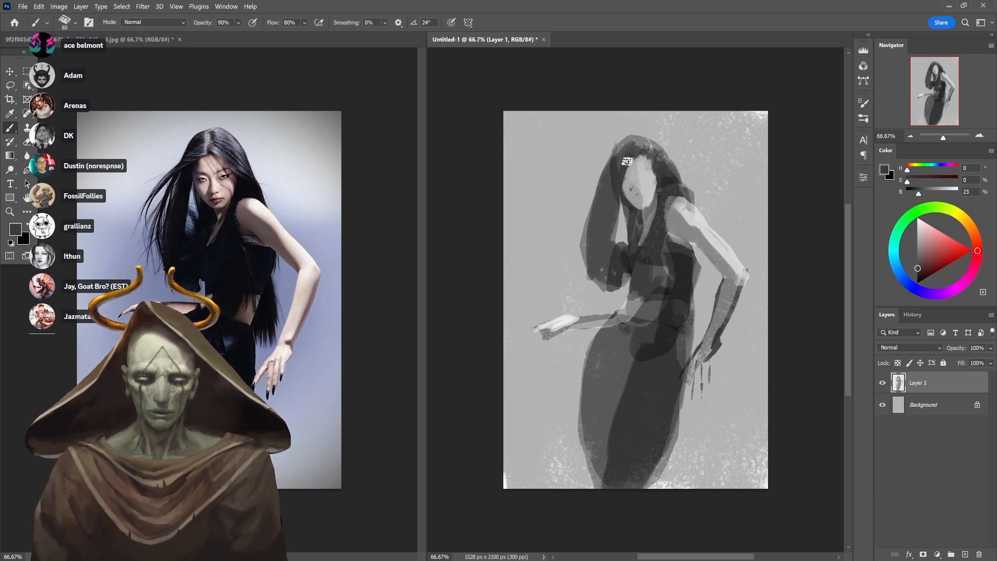
mouse_move(618, 158)
left_mouse_down()
mouse_move(625, 142)
mouse_move(611, 158)
left_mouse_up()
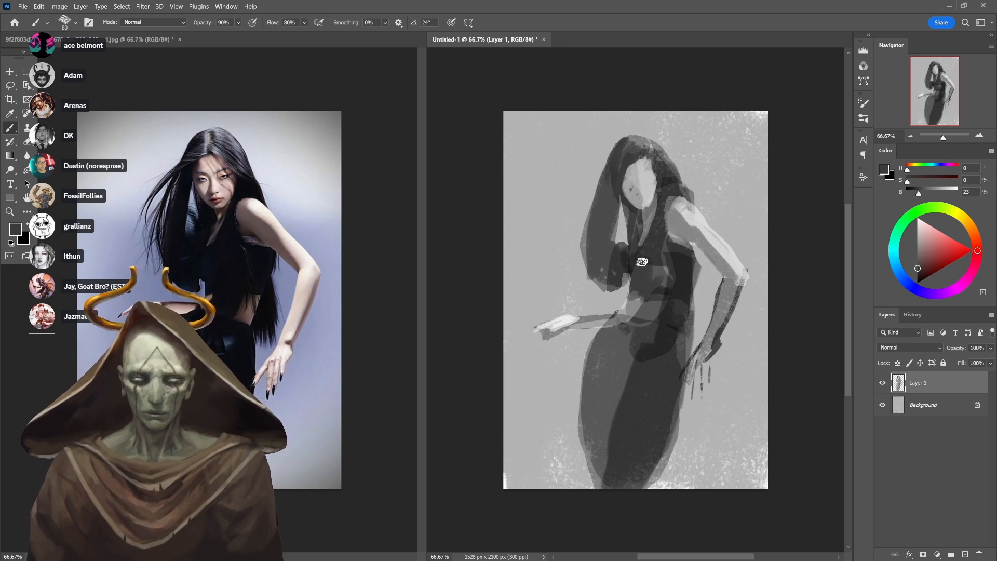
Lasso the outstretched left hand and shift it slightly closer to the body
key("l")
mouse_move(608, 306)
left_mouse_down()
mouse_move(579, 340)
mouse_move(500, 336)
mouse_move(568, 322)
left_mouse_up()
key("b")
key("ctrl+d")
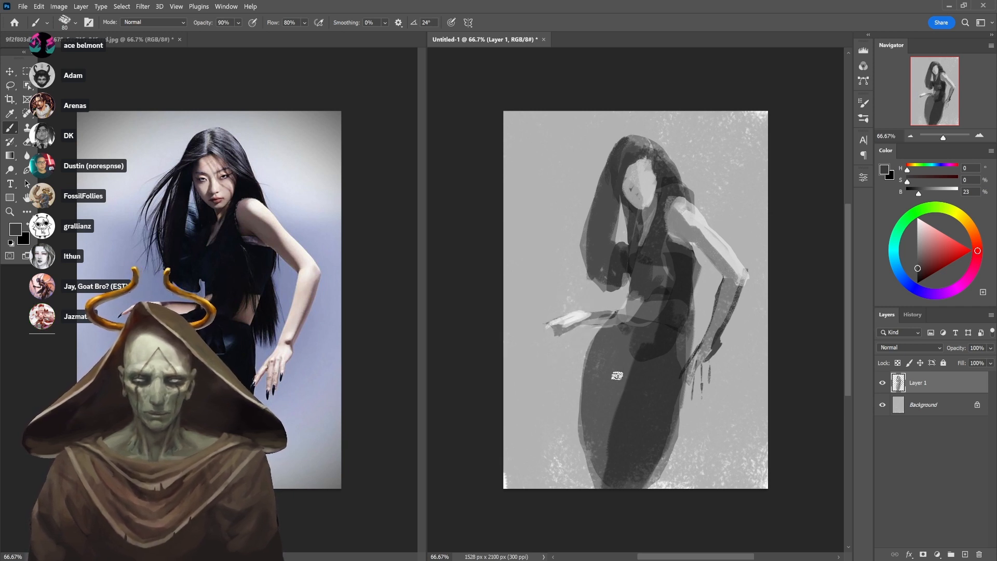
Lasso fold shapes across the skirt's front and upper hip and fill them with dark grey at 90% opacity
key("l")
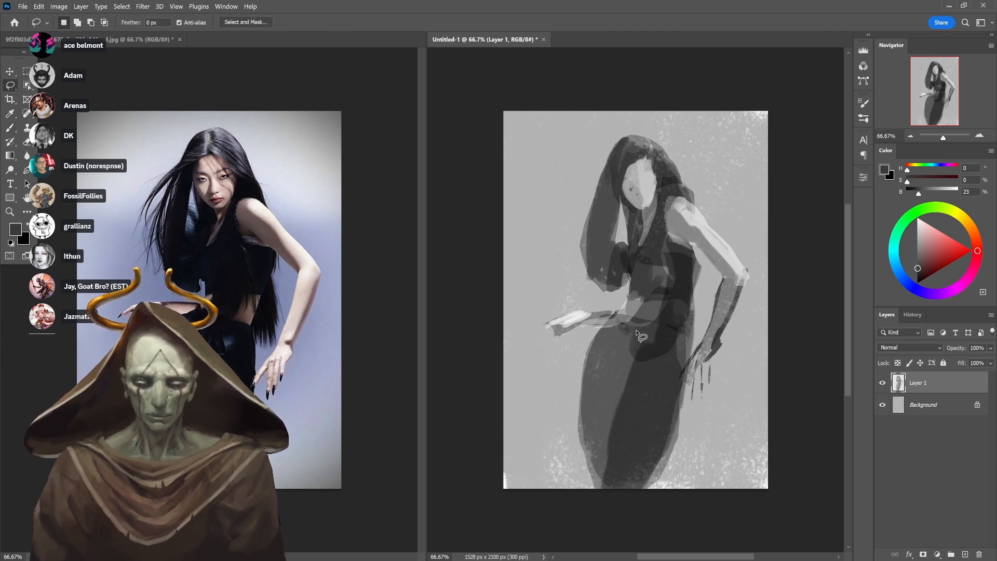
mouse_move(638, 329)
left_mouse_down()
mouse_move(613, 369)
mouse_move(646, 326)
mouse_move(625, 386)
mouse_move(599, 402)
mouse_move(601, 457)
mouse_move(629, 431)
mouse_move(653, 315)
left_mouse_up()
key("b")
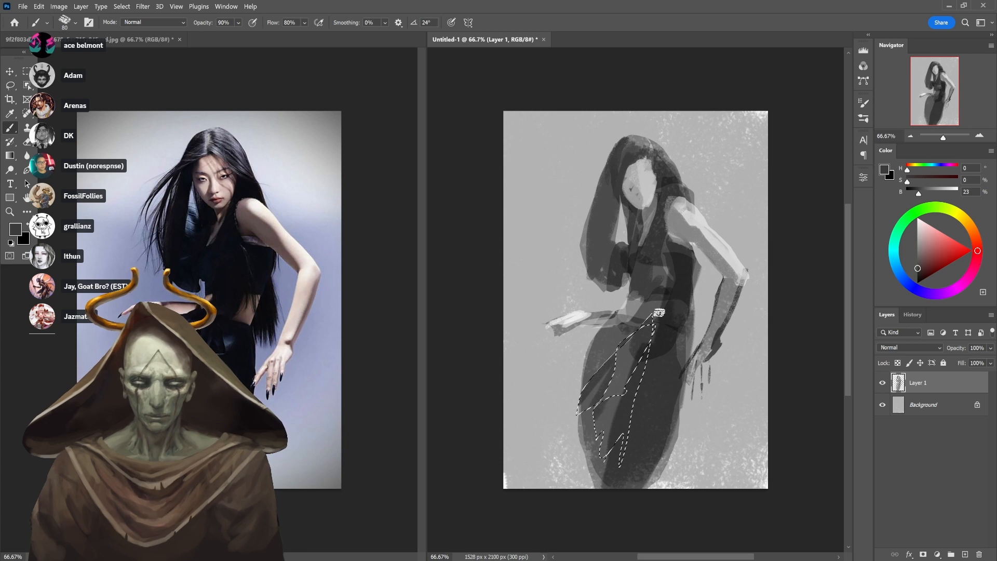
left_click_drag(638, 418, 577, 402)
key("ctrl+d")
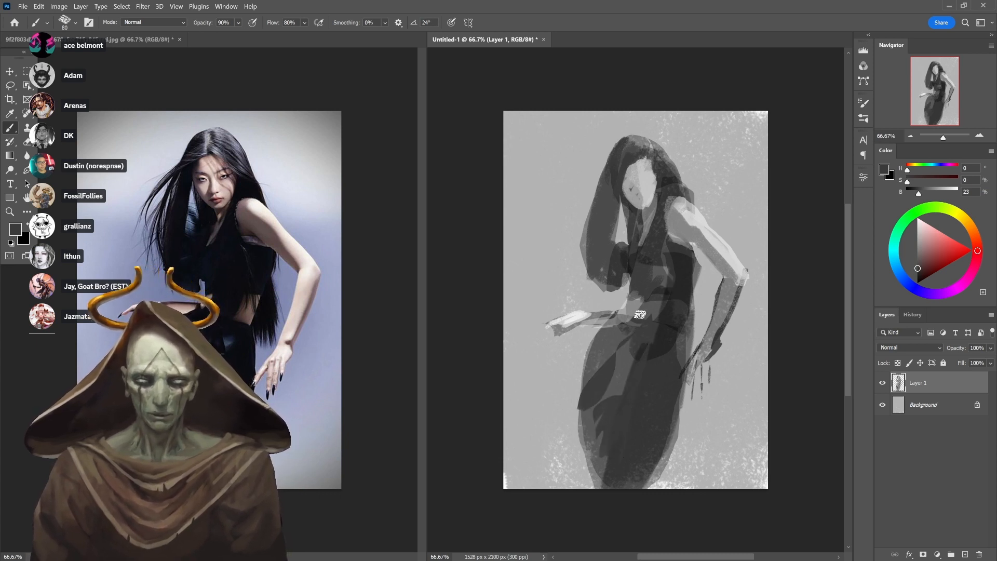
key("l")
mouse_move(637, 333)
left_mouse_down()
mouse_move(620, 371)
mouse_move(644, 340)
mouse_move(639, 332)
mouse_move(612, 366)
mouse_move(627, 362)
left_mouse_up()
key("b")
key("ctrl+d")
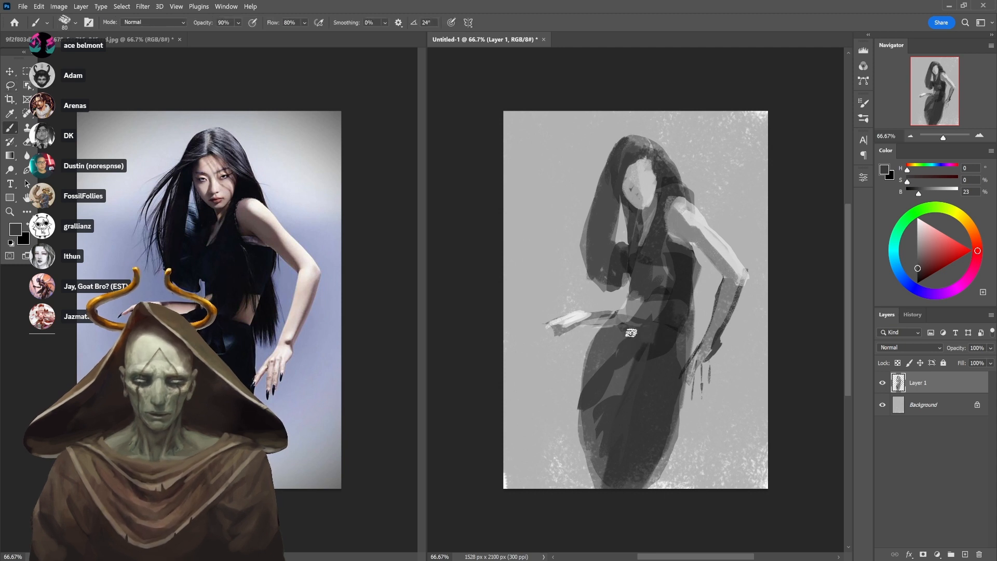
Lasso the hip and waist edge below the outstretched forearm and fill it with dark grey at 90% opacity
key("l")
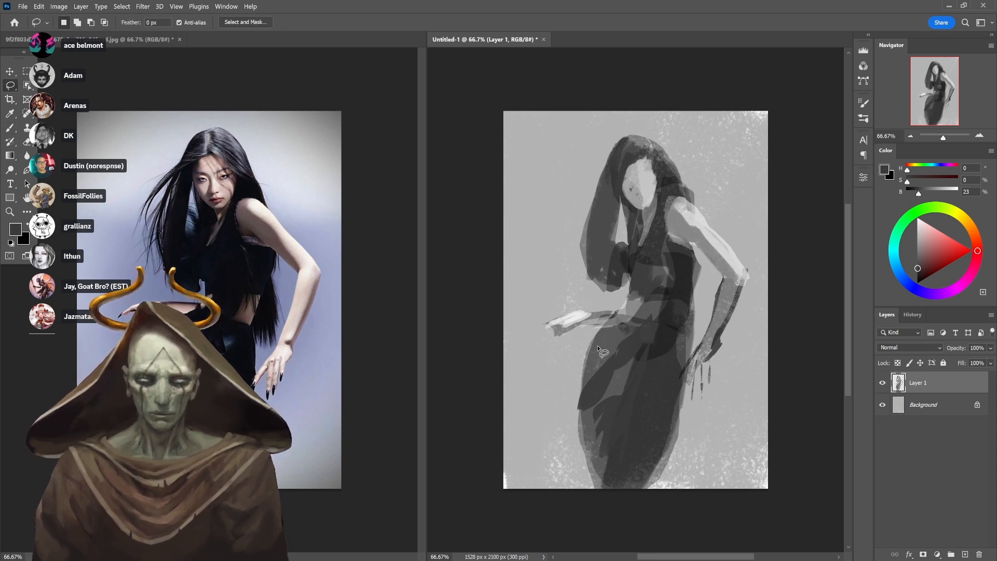
mouse_move(587, 357)
left_mouse_down()
mouse_move(632, 323)
mouse_move(622, 307)
mouse_move(595, 324)
mouse_move(584, 372)
left_mouse_up()
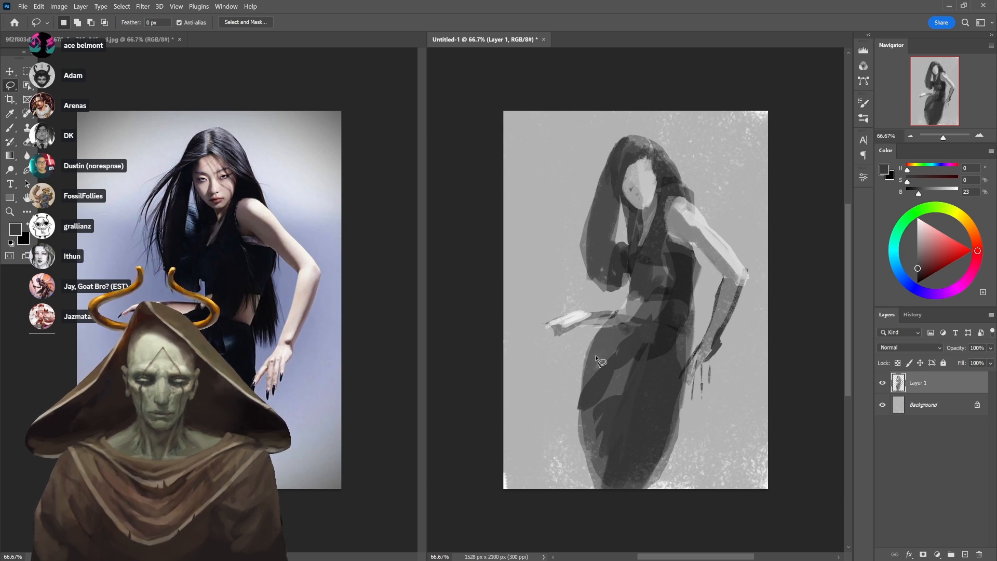
key("b")
mouse_move(598, 334)
left_mouse_down()
mouse_move(621, 312)
mouse_move(584, 356)
mouse_move(594, 320)
mouse_move(620, 321)
left_mouse_up()
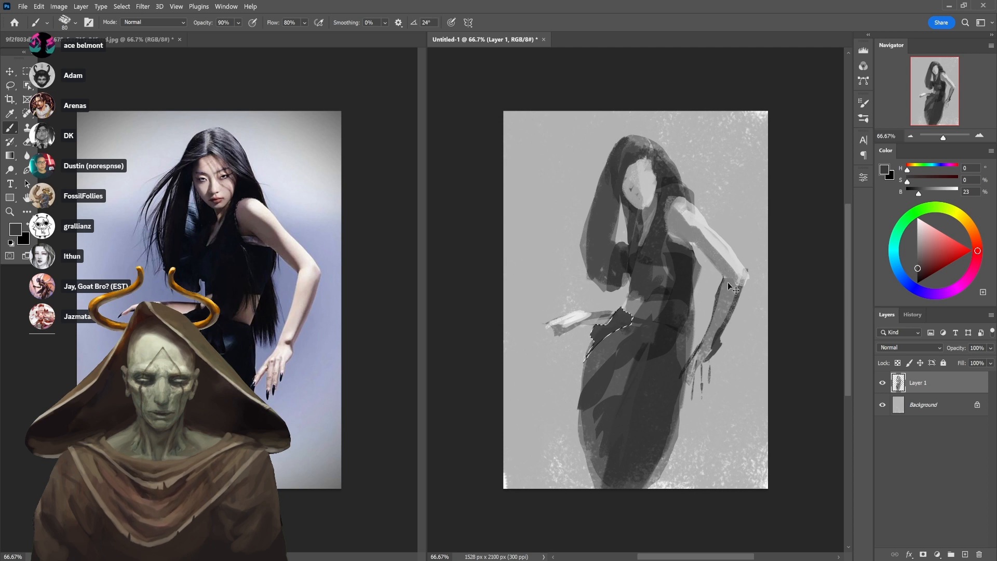
key("ctrl+d")
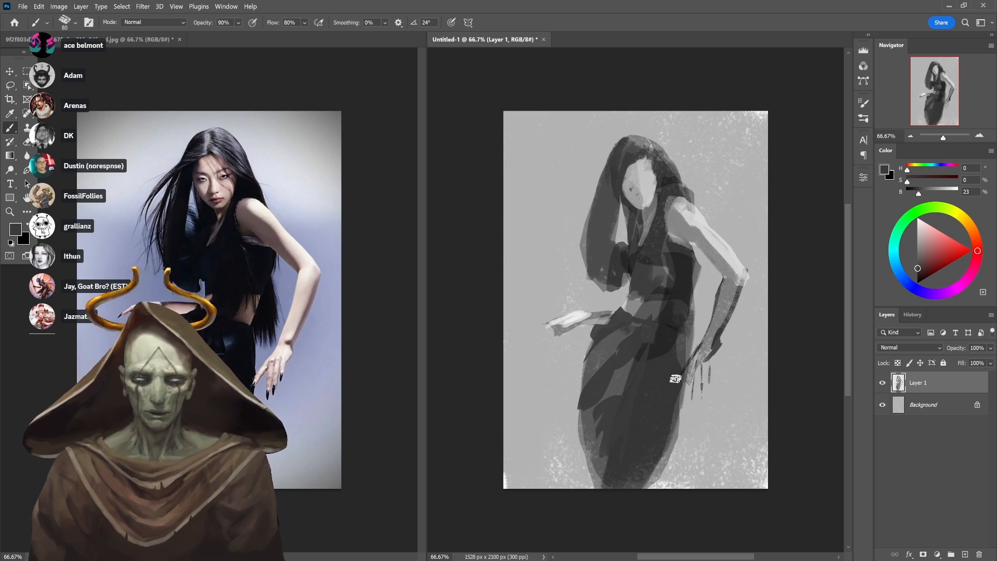
key("l")
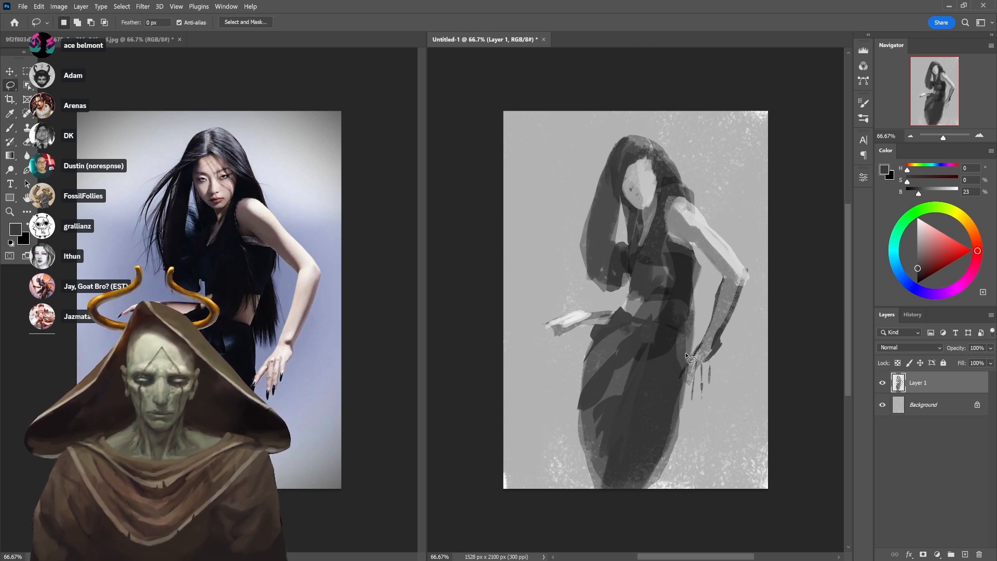
left_click_drag(679, 333, 681, 365)
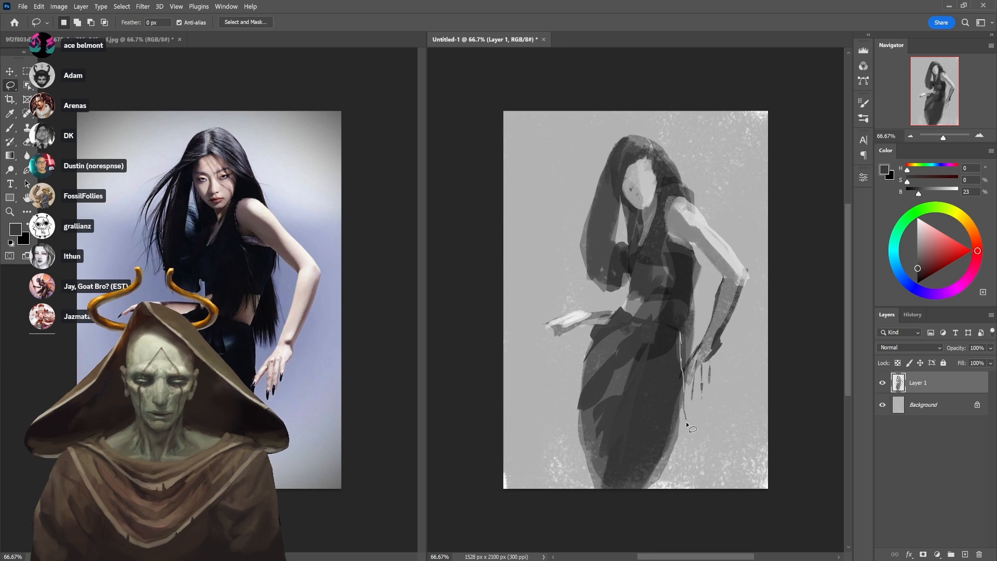
left_click_drag(677, 440, 680, 446)
key("b")
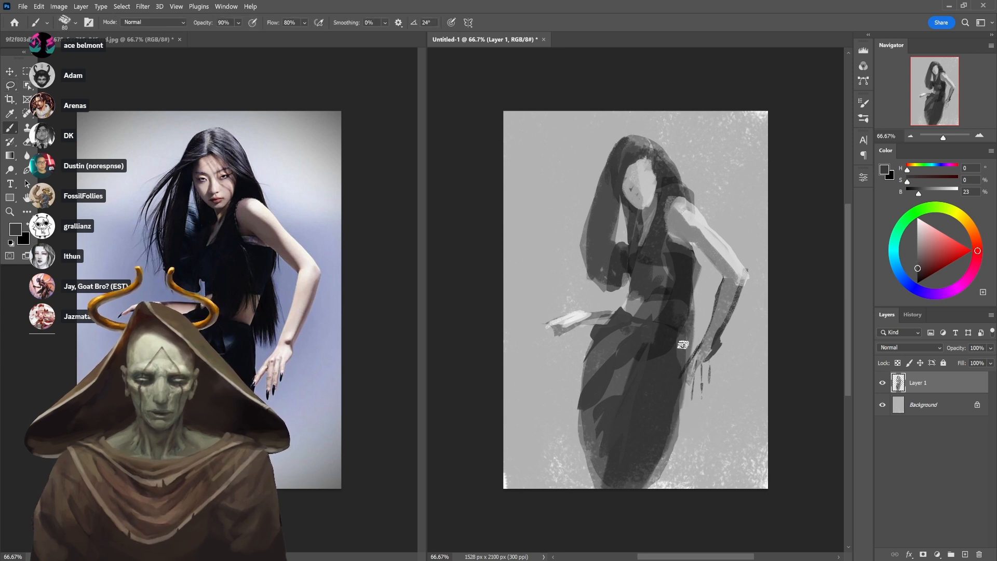
Lasso the strip between the skirt's right edge and the lowered hand and clean it up to the background grey
key("l")
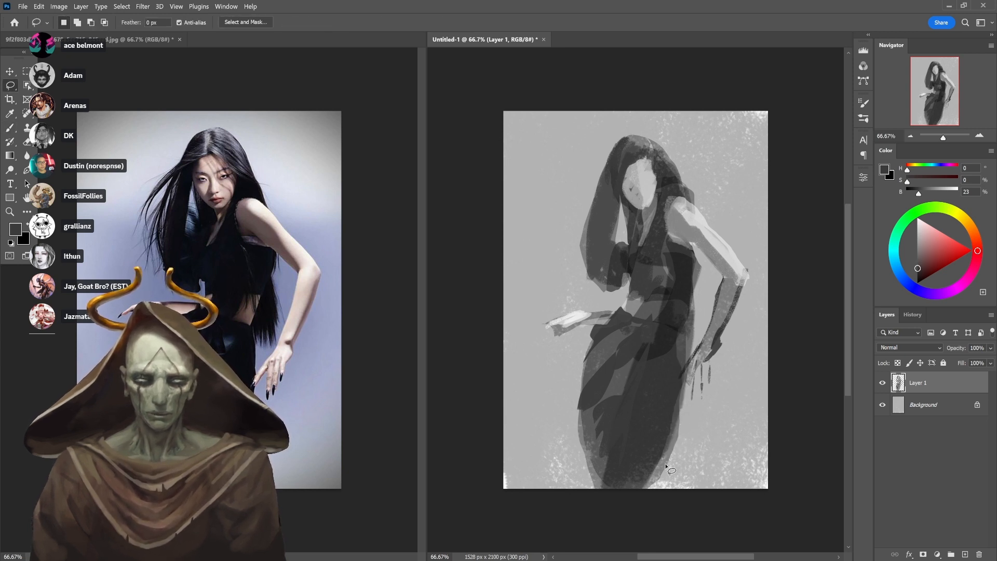
left_click_drag(678, 399, 681, 365)
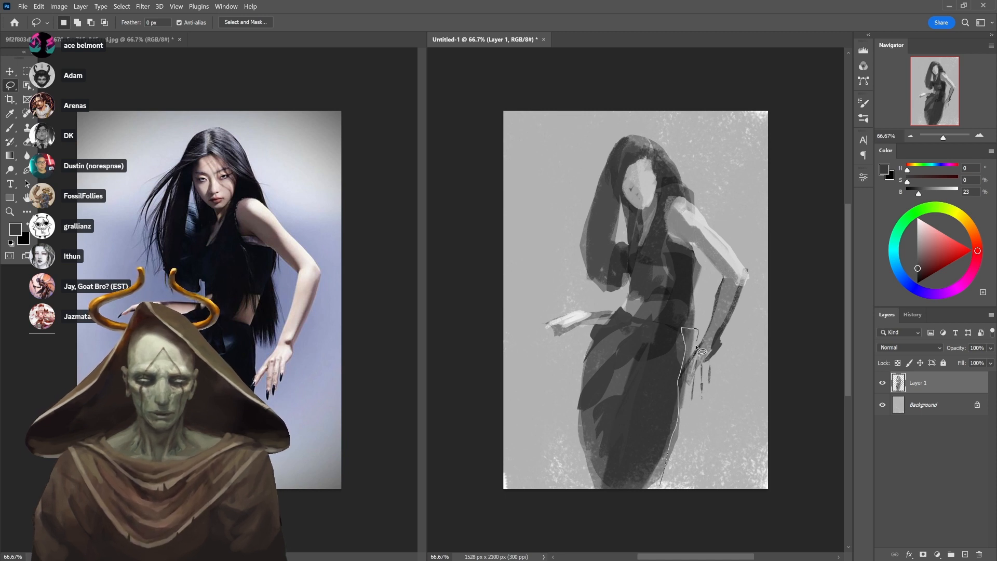
mouse_move(684, 388)
left_mouse_down()
mouse_move(689, 416)
mouse_move(669, 486)
left_mouse_up()
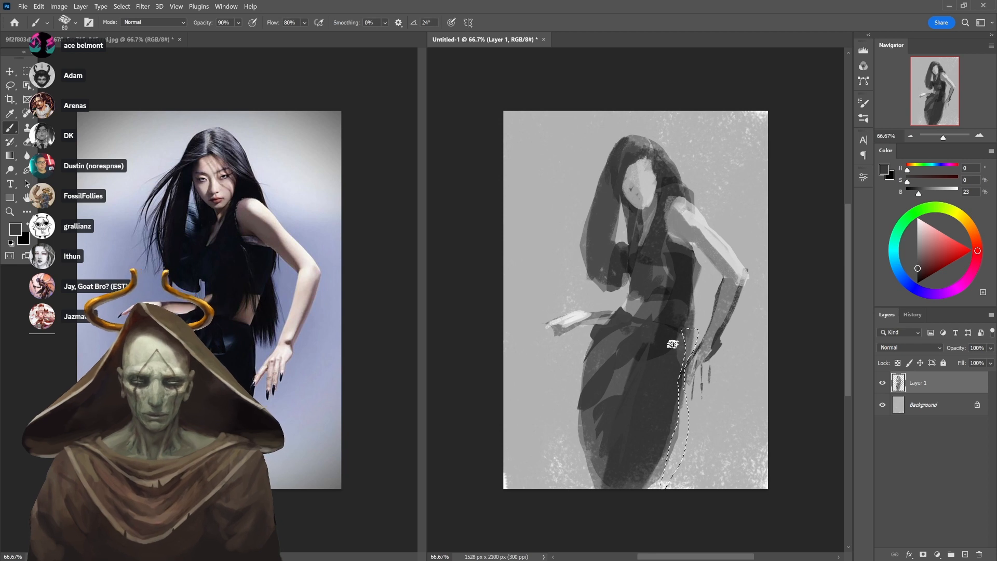
key("ctrl+d")
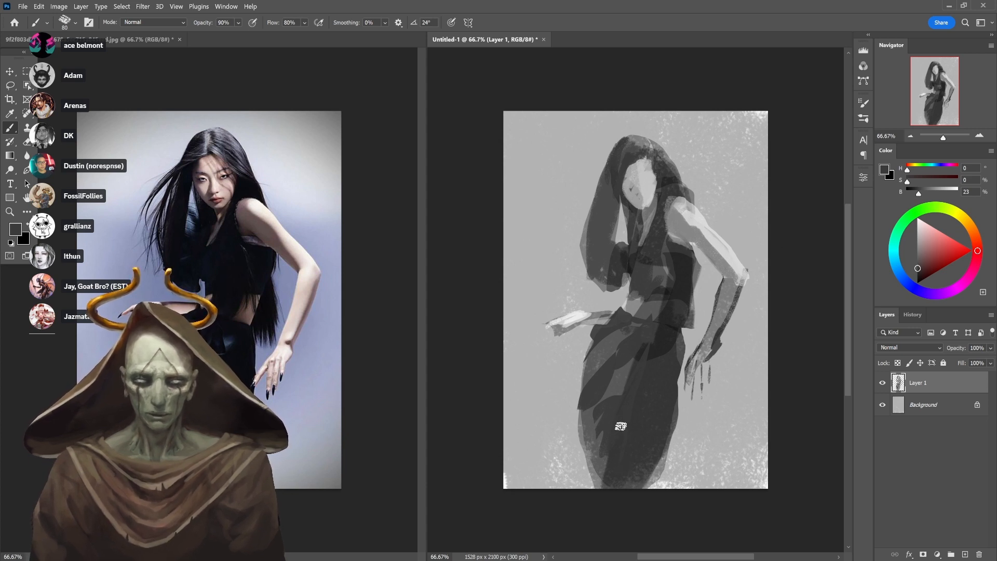
Lasso a tall wedge at the skirt's lower centre, lighten it with white at 30% opacity, and trim its edge with sampled dark grey
key("l")
mouse_move(618, 486)
left_mouse_down()
mouse_move(618, 432)
mouse_move(610, 492)
left_mouse_up()
key("b")
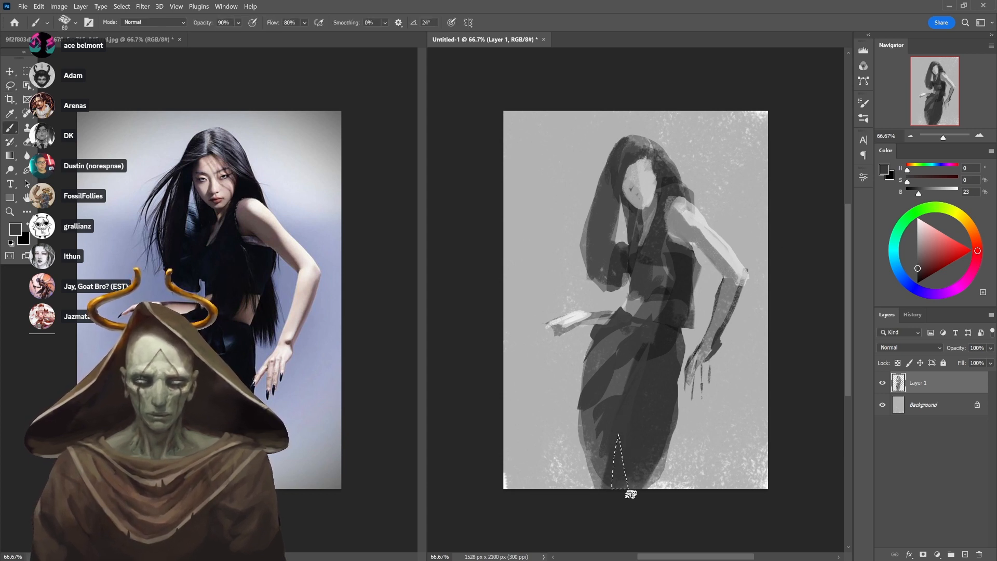
key("d")
key("x")
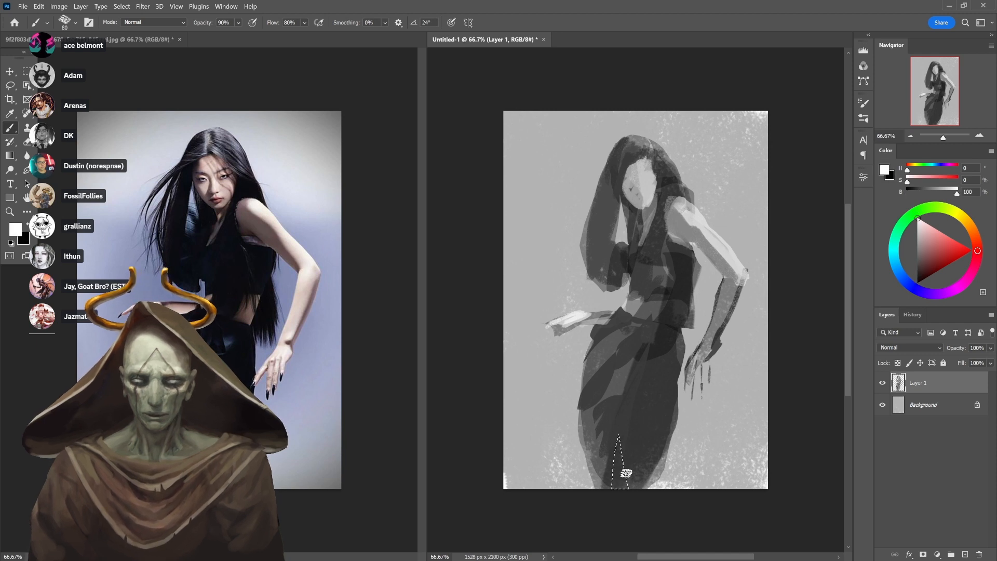
key("3")
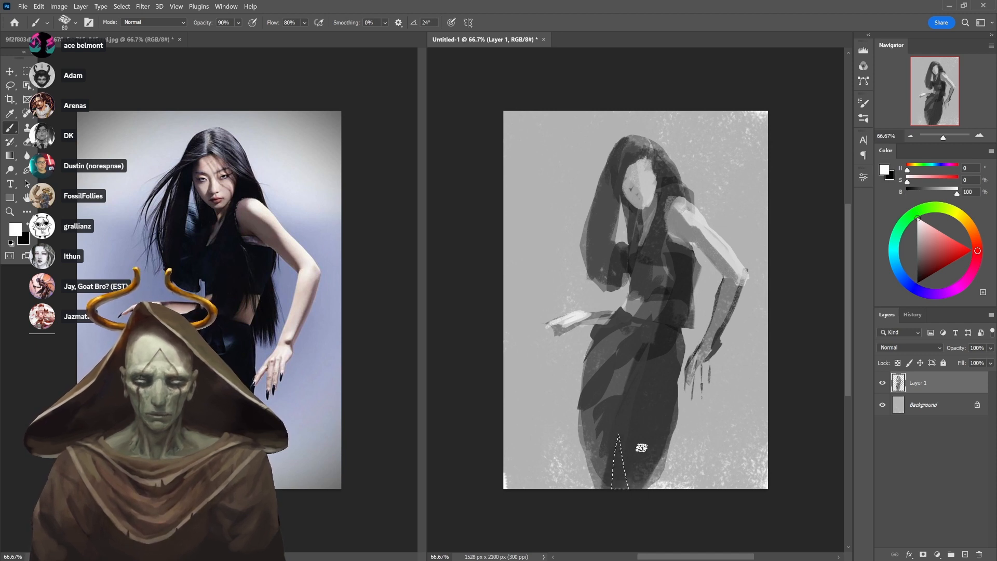
mouse_move(636, 450)
left_mouse_down()
mouse_move(620, 467)
mouse_move(625, 482)
left_mouse_up()
key("ctrl+d")
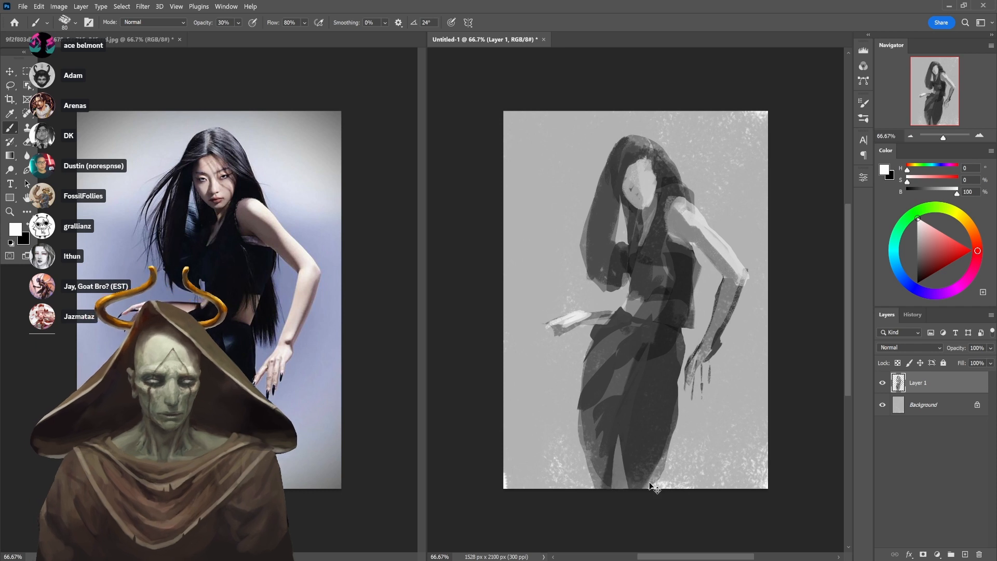
left_click(632, 442, "alt")
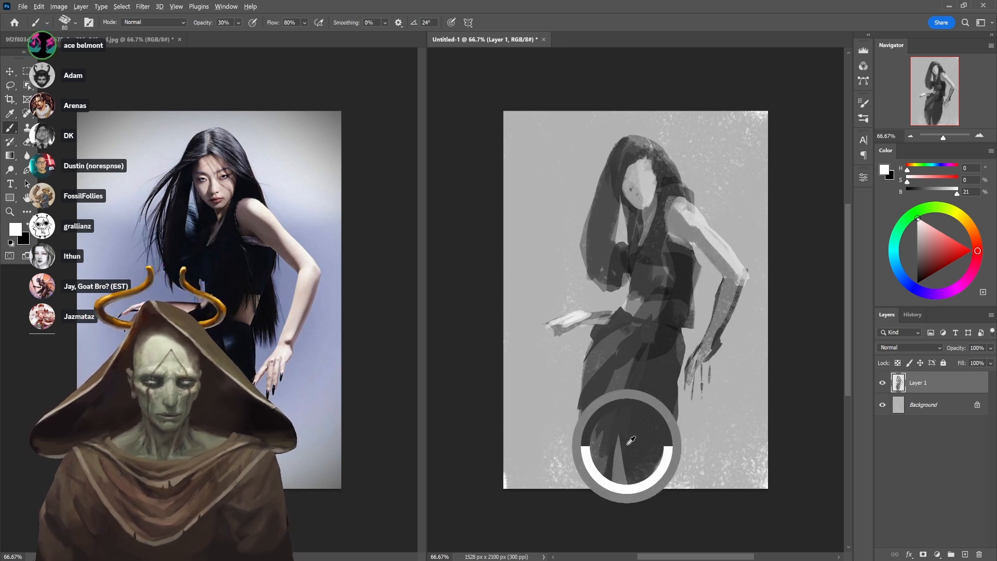
key("0")
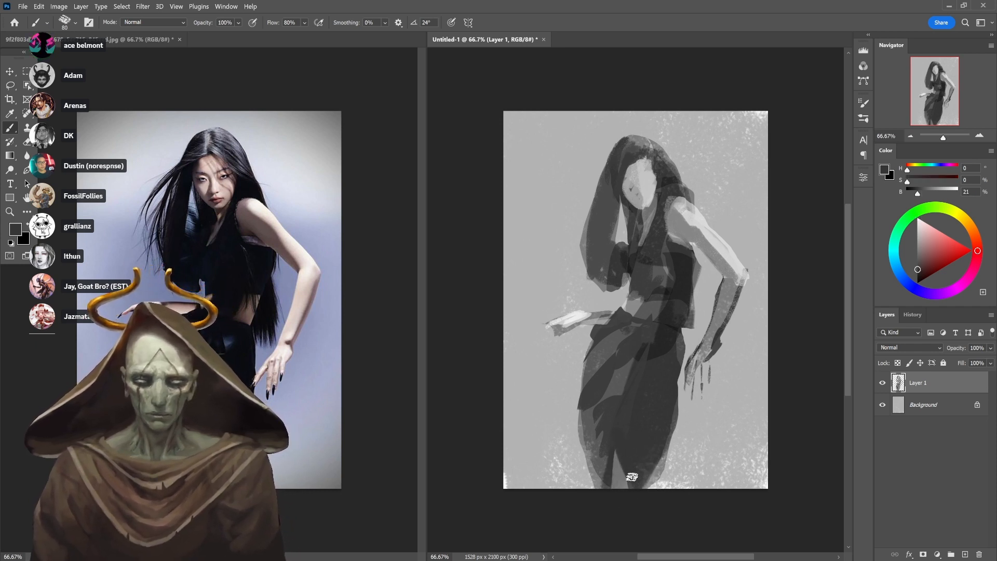
Lasso a small patch beside the slit near the skirt's hem, fill it with background grey, and glaze it with dark grey at 60% opacity
key("l")
mouse_move(595, 458)
left_mouse_down()
mouse_move(604, 445)
mouse_move(606, 473)
mouse_move(596, 469)
mouse_move(605, 449)
left_mouse_up()
key("b")
left_click(596, 472, "alt")
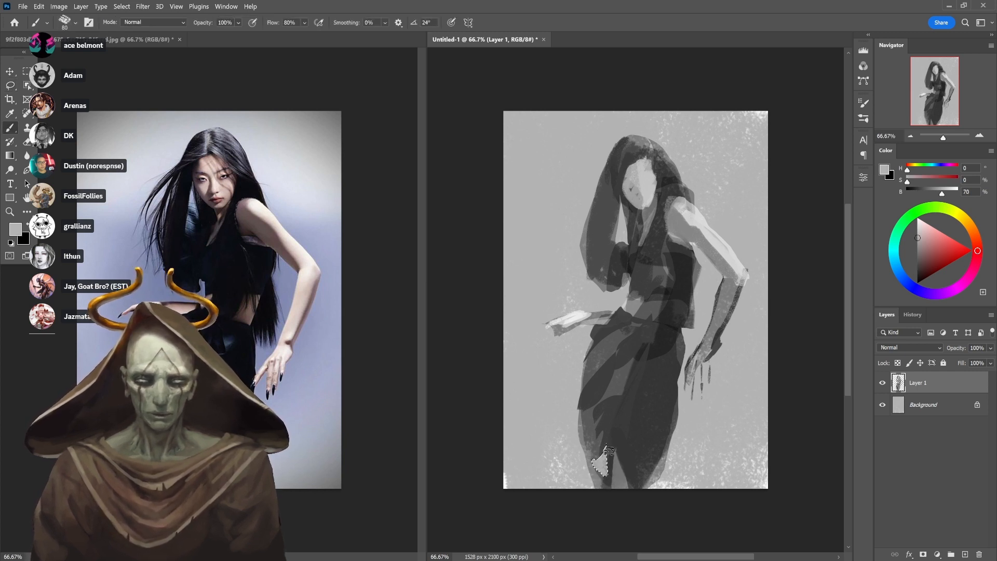
key("ctrl+d")
left_click(617, 431, "alt")
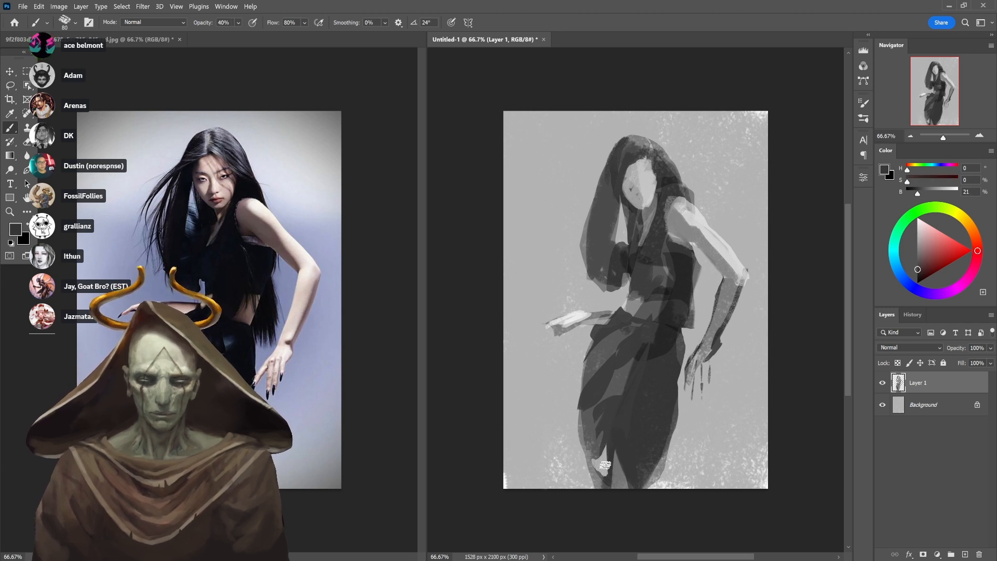
key("4")
key("6")
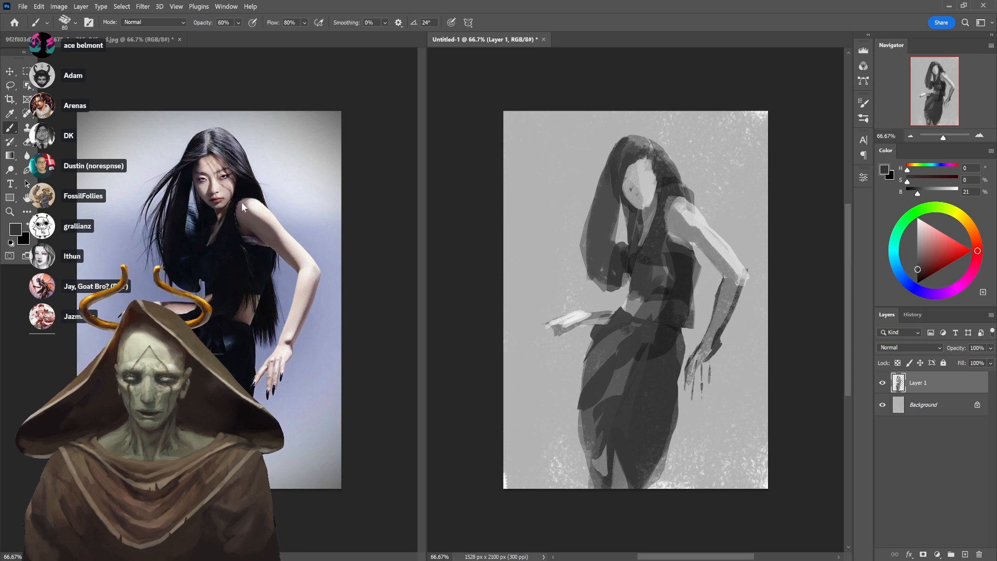
Examine the reference photo up close, studying the face, torso, top's hem, exposed waist and skirt folds
left_click(231, 213)
left_click(218, 228)
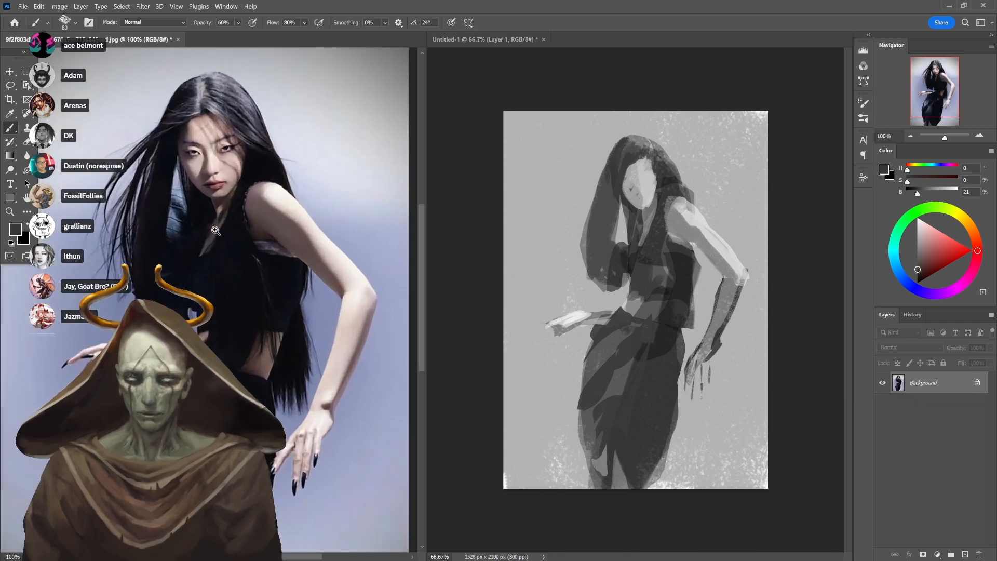
left_click(218, 228)
left_click_drag(239, 217, 275, 321)
left_click(272, 305, "alt")
left_click(258, 307, "ctrl")
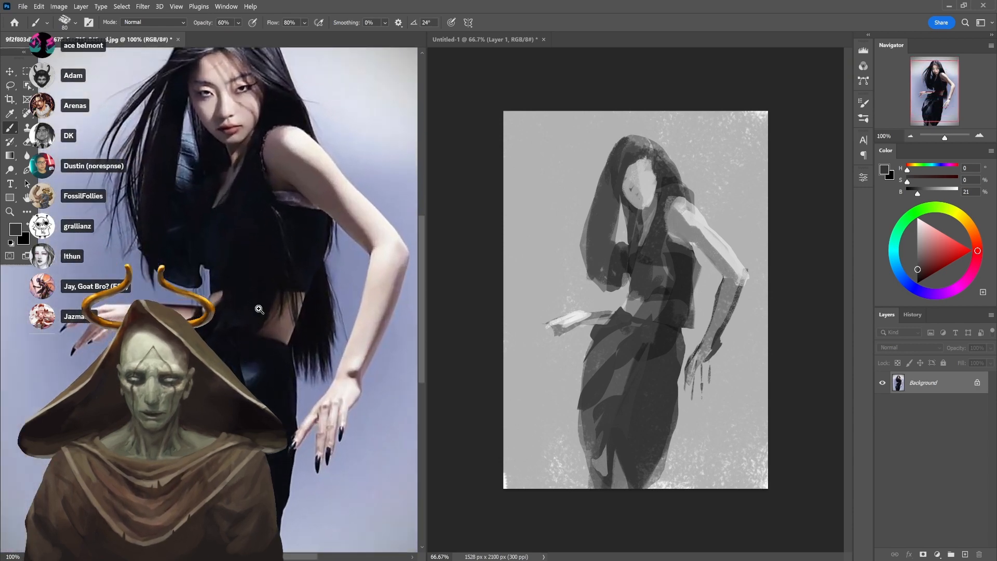
left_click(259, 307, "ctrl")
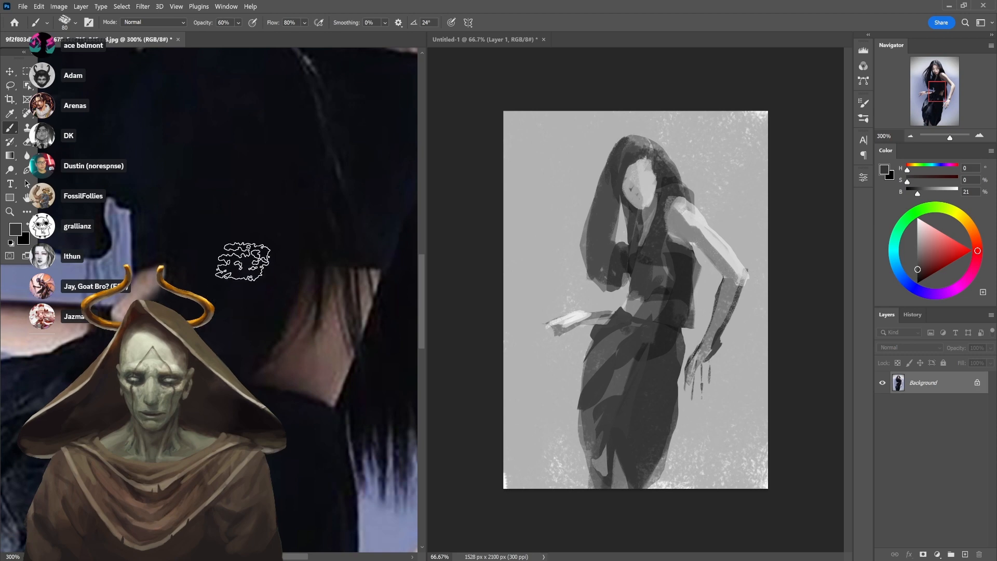
left_click(241, 368, "alt")
left_click_drag(241, 369, 283, 265)
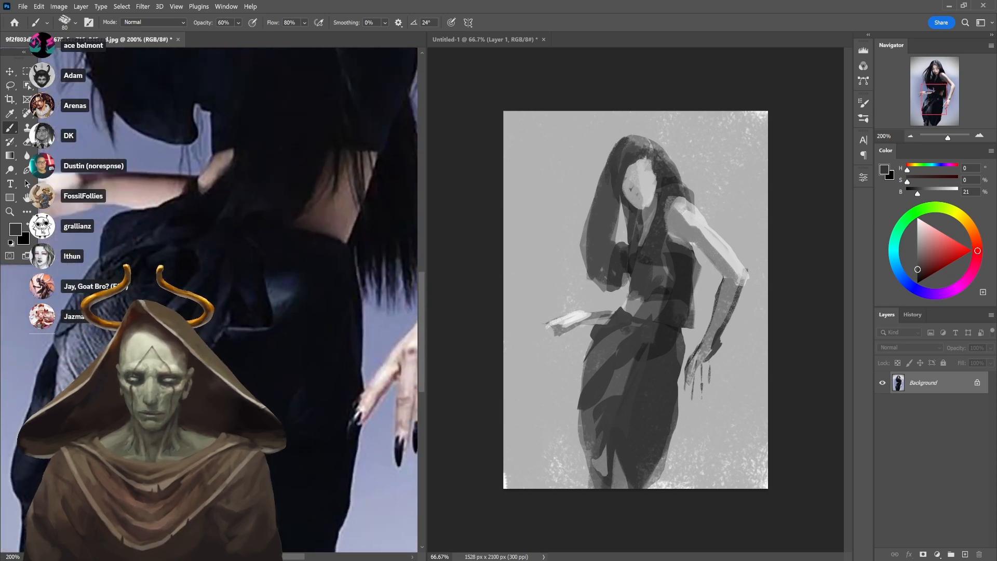
left_click_drag(220, 223, 218, 340)
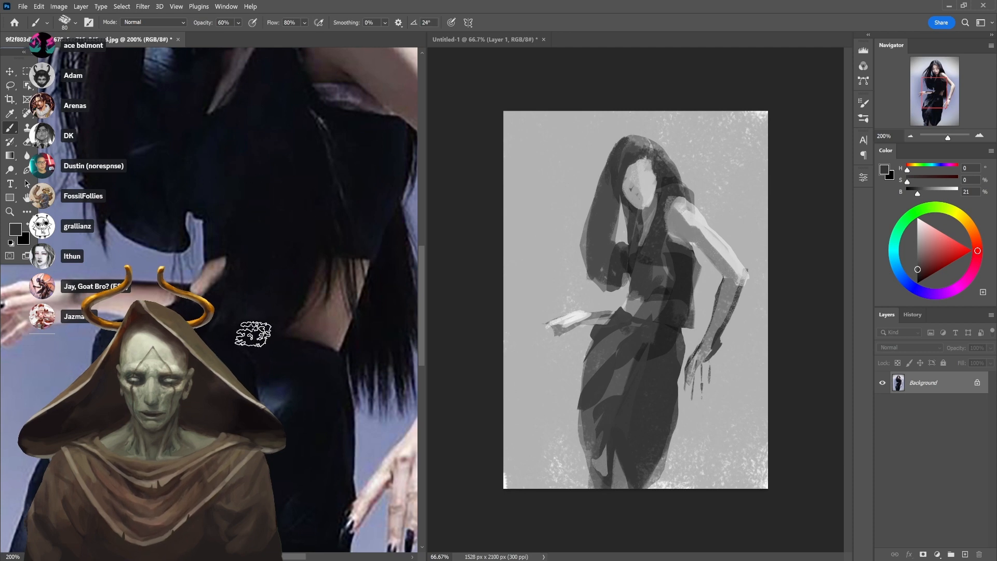
scroll(249, 311, "up", 3)
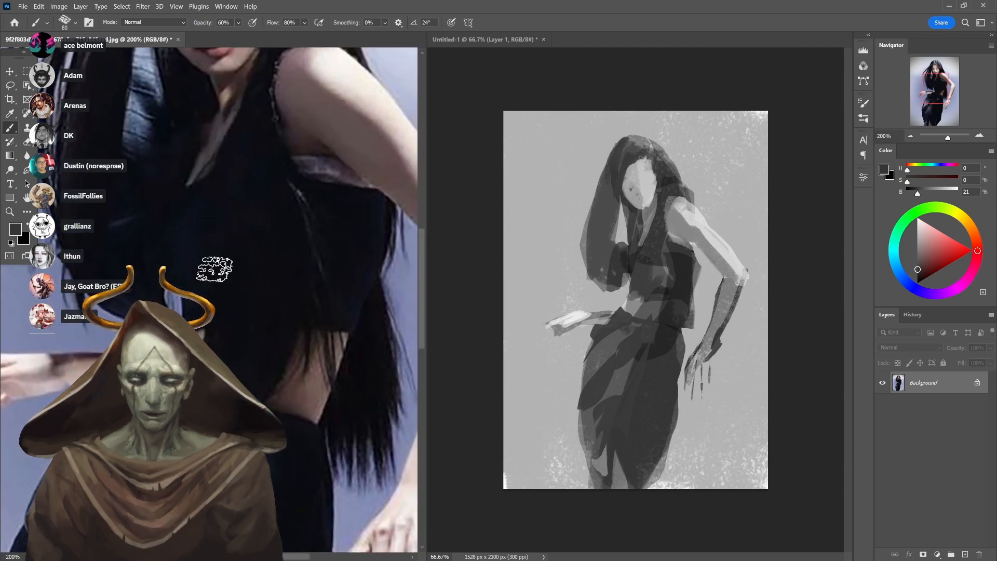
left_click_drag(242, 223, 294, 411)
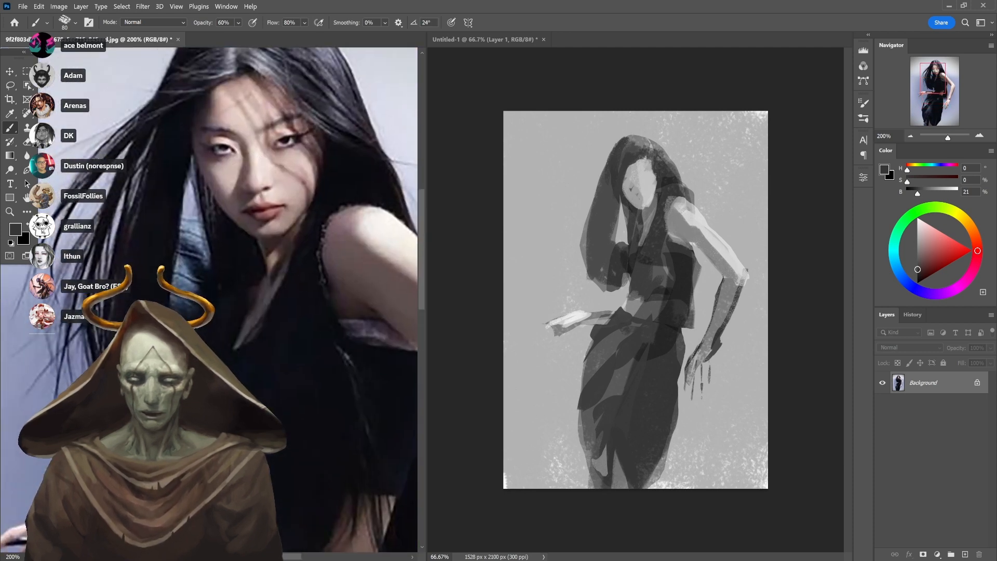
left_click_drag(291, 483, 298, 278)
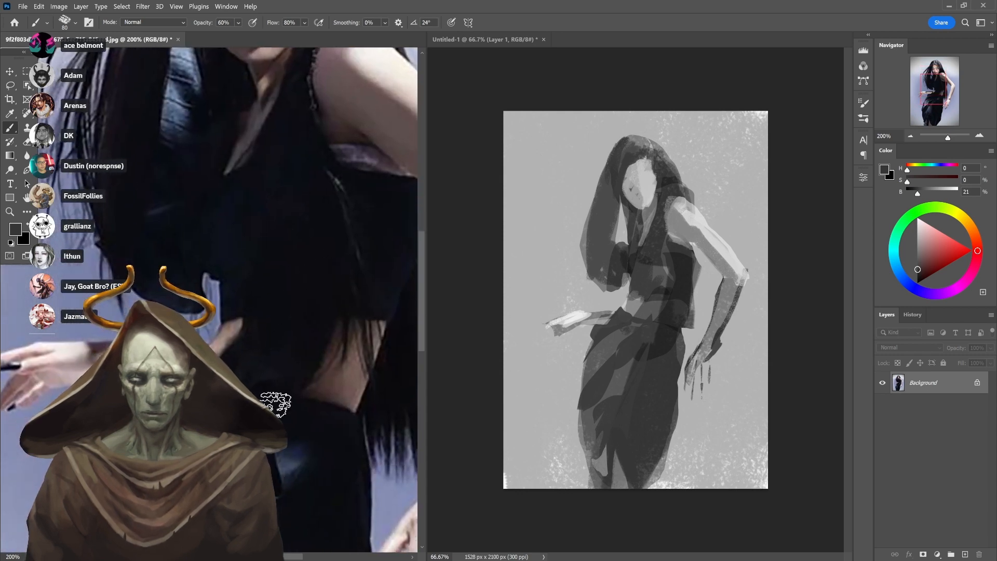
left_click(309, 287, "alt")
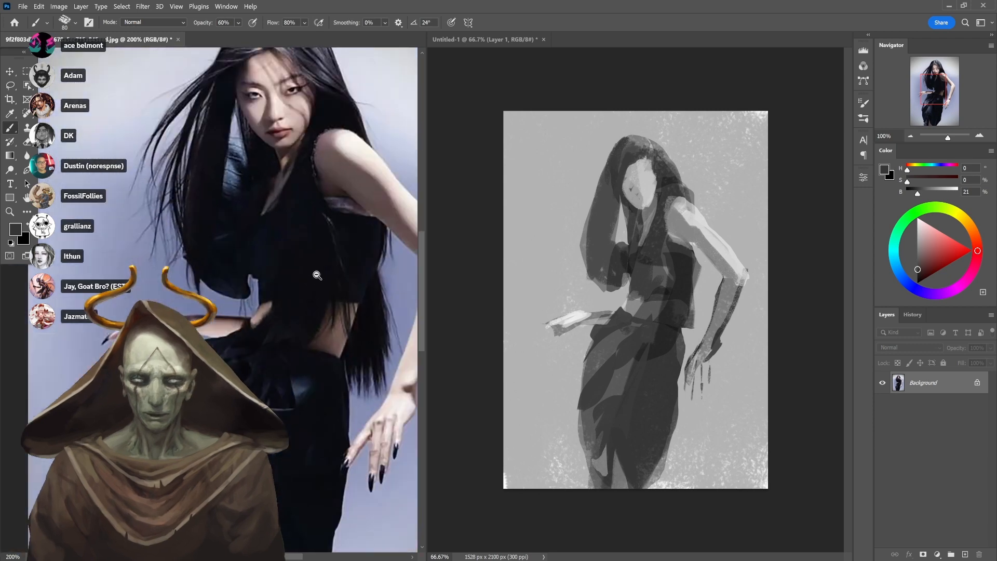
left_click(311, 323, "alt")
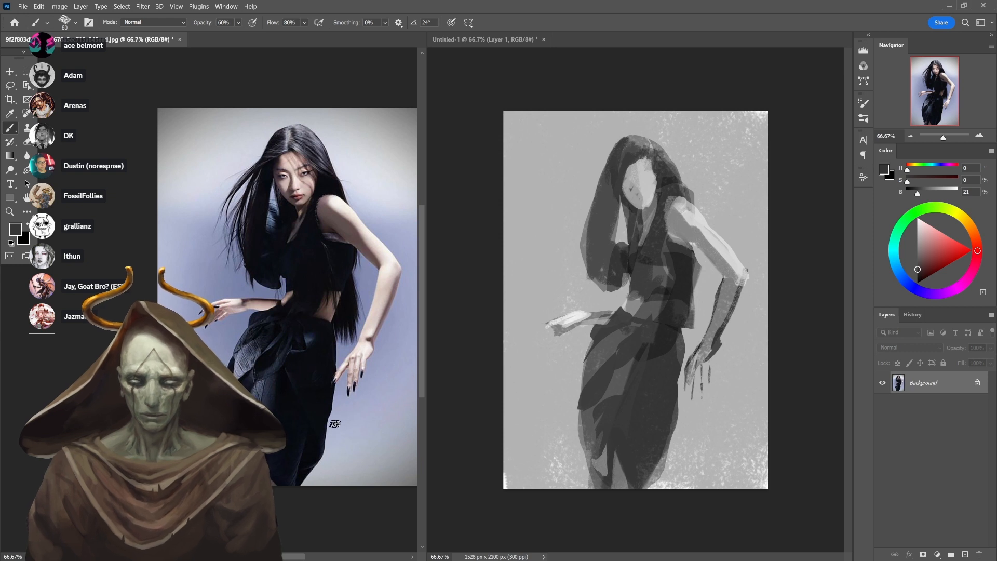
left_click_drag(334, 321, 287, 327)
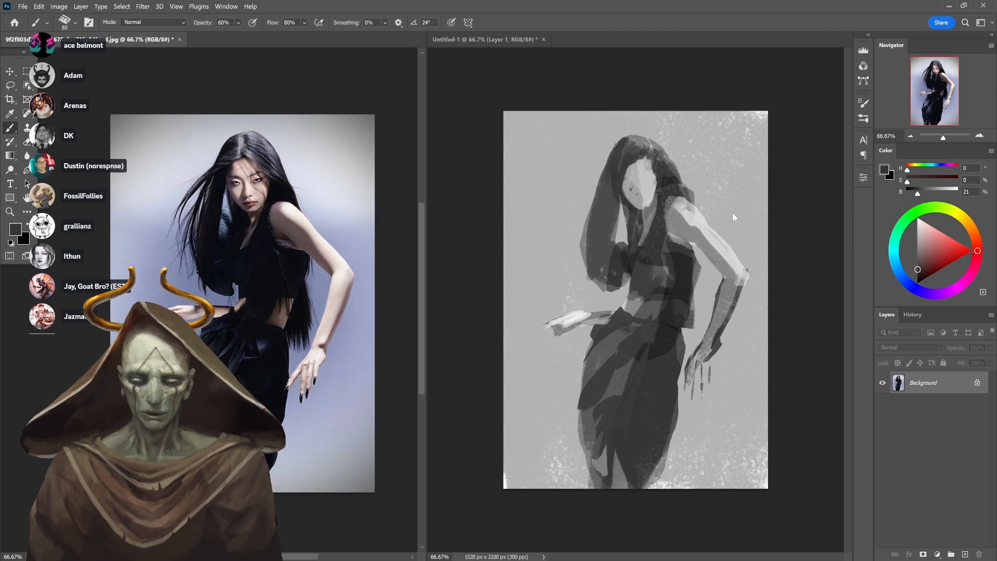
Try to lighten a lassoed patch of exposed waist above the skirt, on the lowered arm's side, with white at 30% opacity
left_click(658, 317)
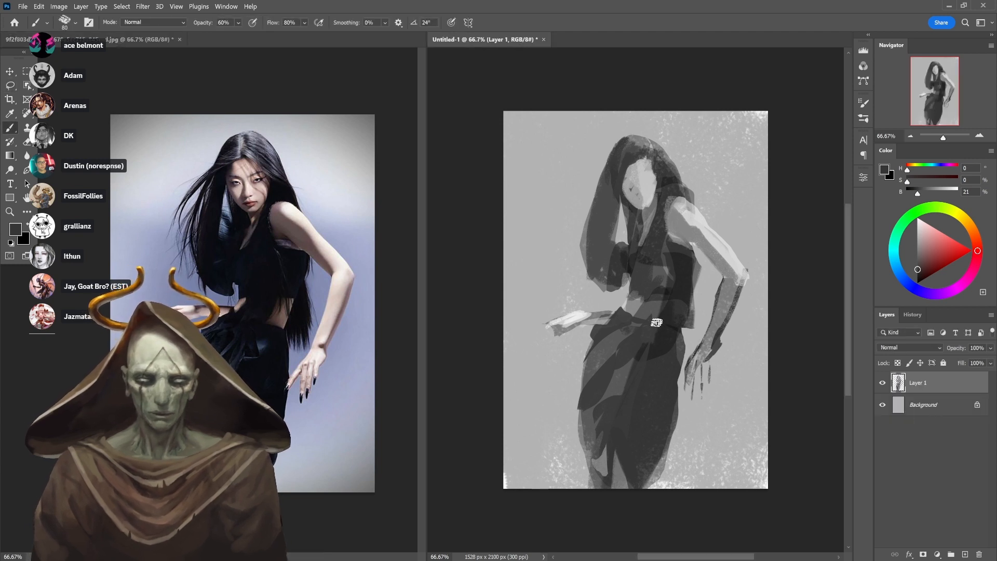
key("l")
mouse_move(656, 322)
left_mouse_down()
mouse_move(669, 297)
mouse_move(682, 300)
mouse_move(677, 331)
left_mouse_up()
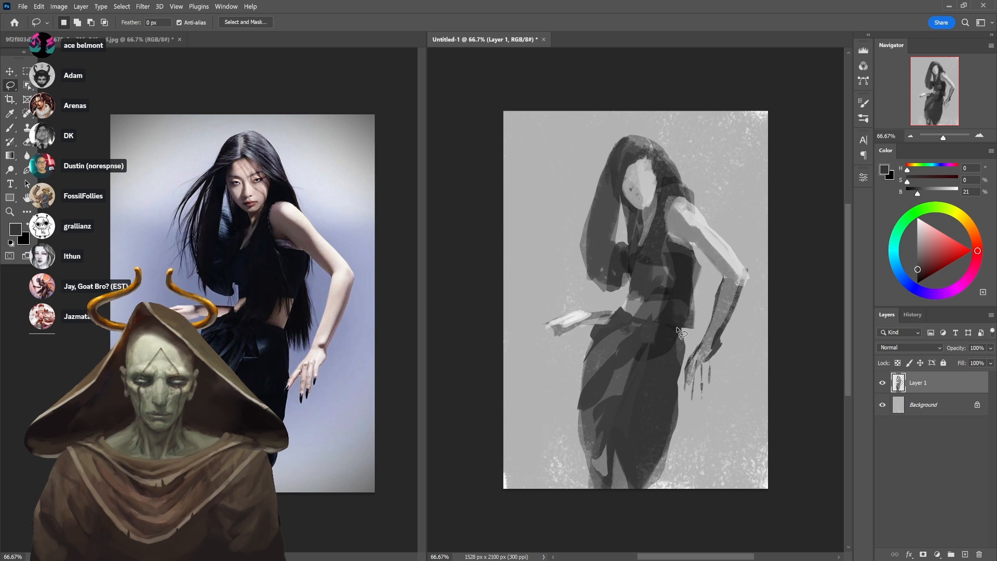
key("b")
key("x")
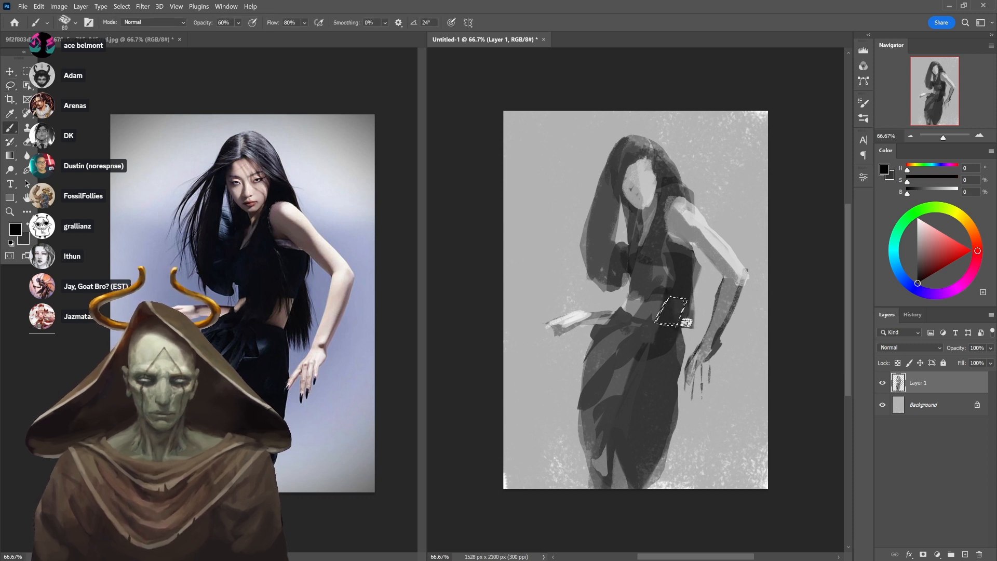
key("3")
key("x")
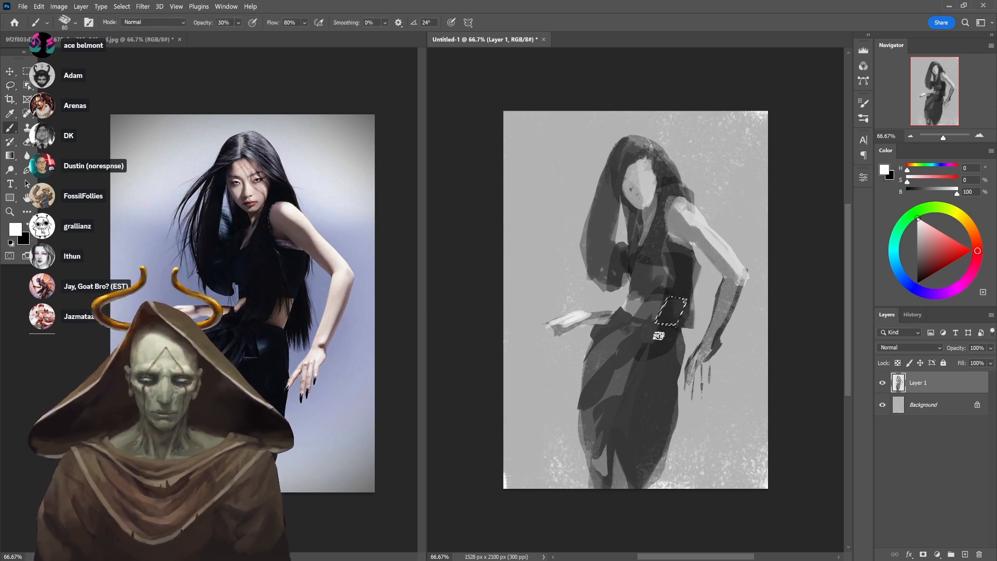
left_click_drag(683, 296, 679, 314)
key("x")
key("ctrl+d")
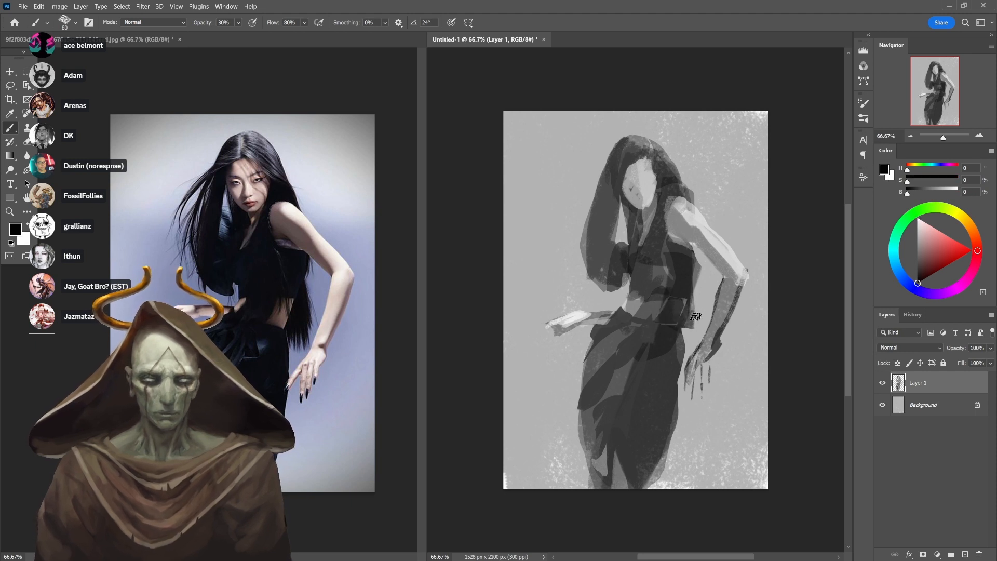
Lasso the bare waist patch between the top and skirt and lighten it with white at 23% opacity
key("l")
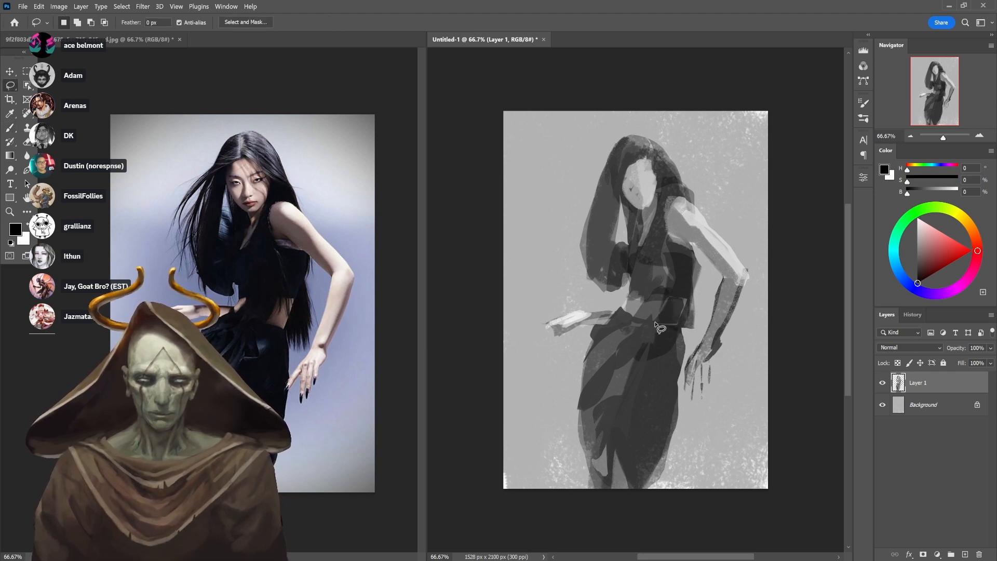
mouse_move(660, 328)
left_mouse_down()
mouse_move(669, 293)
mouse_move(683, 324)
mouse_move(657, 321)
left_mouse_up()
key("b")
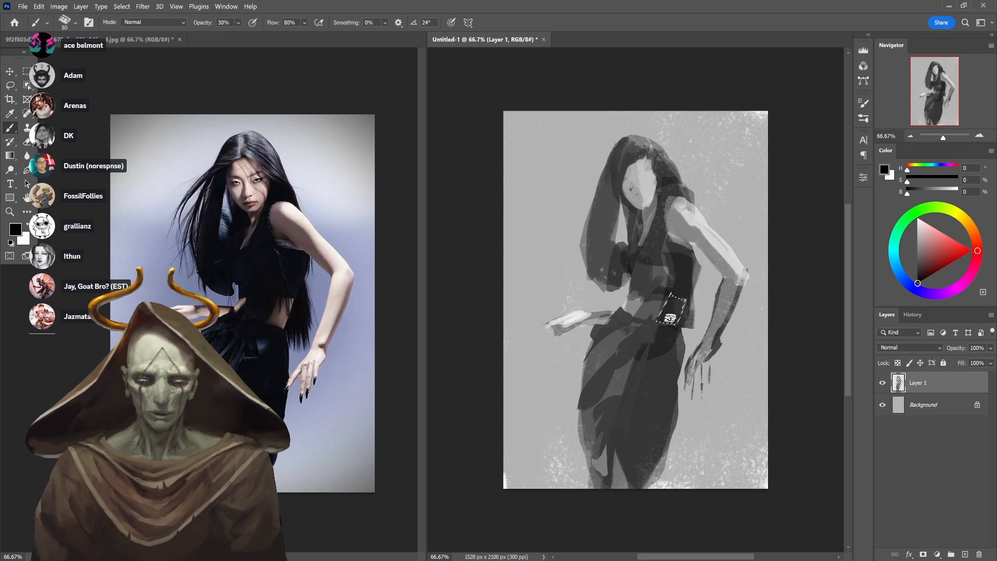
key("x")
key("2")
key("3")
left_click_drag(677, 287, 670, 329)
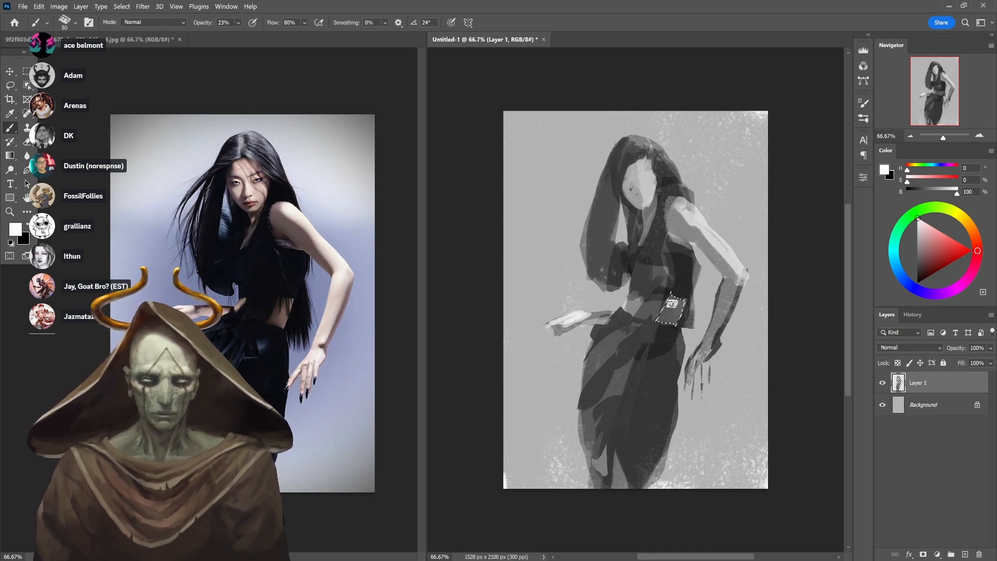
key("ctrl+d")
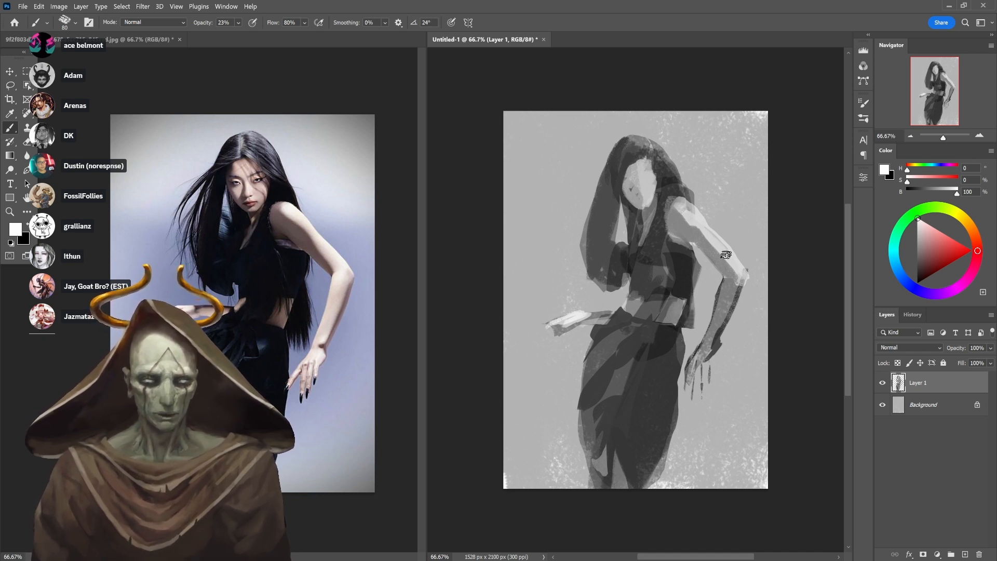
Paint the cropped top and the dark mass falling over the midriff with black at 70% opacity
key("l")
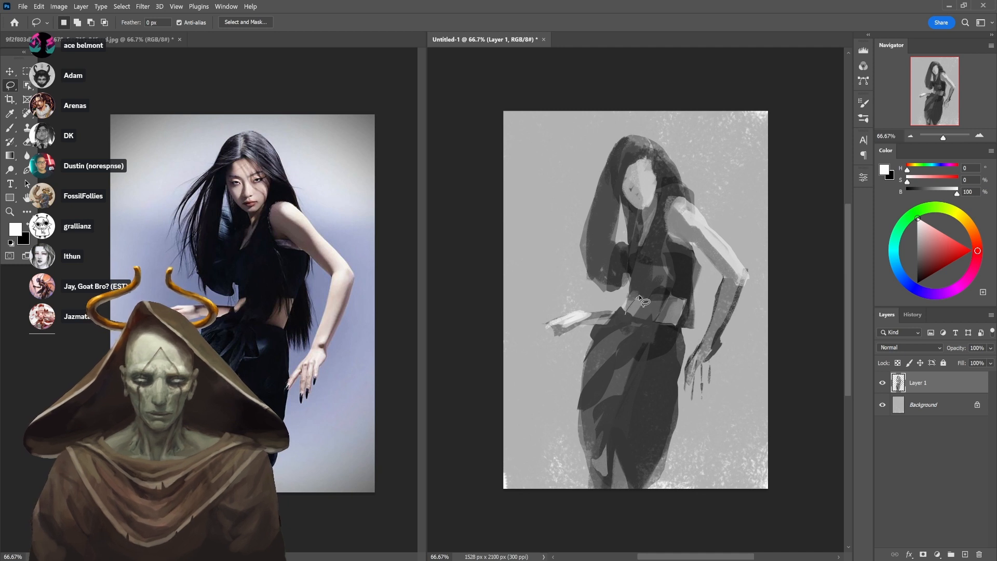
key("b")
key("x")
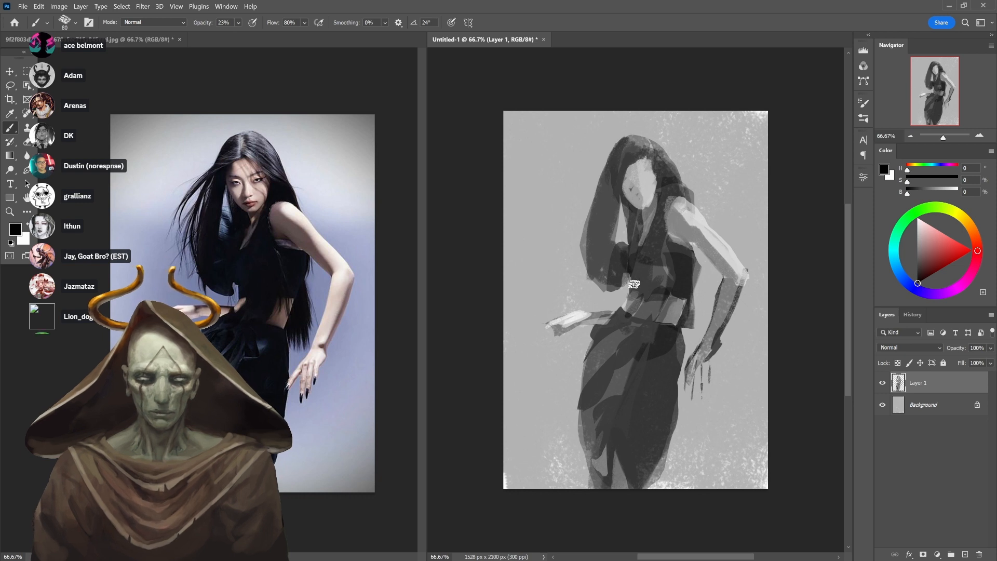
key("7")
mouse_move(634, 284)
left_mouse_down()
mouse_move(642, 258)
mouse_move(638, 273)
mouse_move(633, 245)
left_mouse_up()
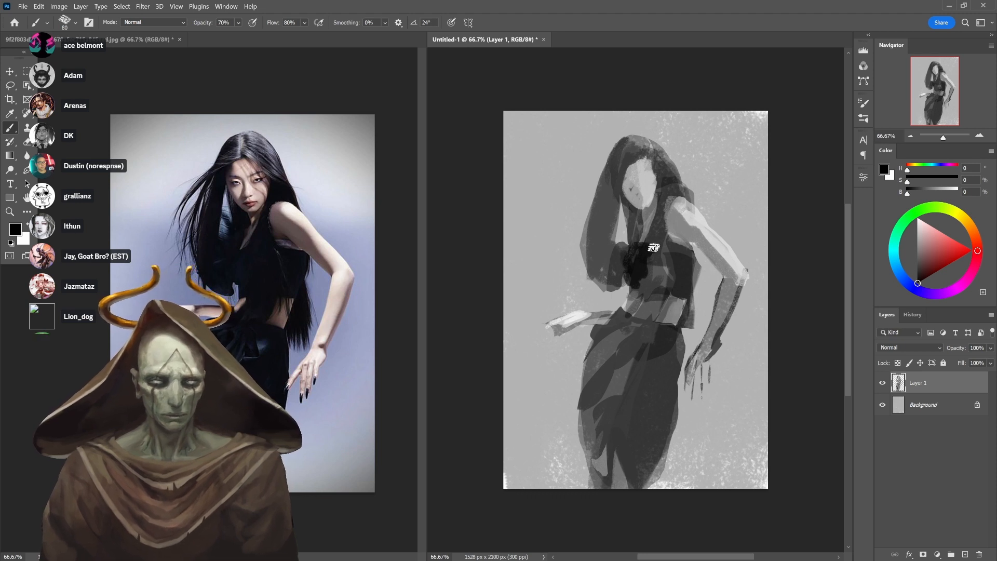
mouse_move(650, 255)
left_mouse_down()
mouse_move(653, 233)
mouse_move(658, 274)
mouse_move(670, 245)
mouse_move(666, 268)
mouse_move(641, 280)
mouse_move(653, 297)
mouse_move(647, 317)
mouse_move(658, 299)
mouse_move(644, 311)
mouse_move(653, 284)
mouse_move(630, 326)
mouse_move(673, 264)
mouse_move(662, 290)
mouse_move(687, 262)
mouse_move(682, 278)
mouse_move(690, 255)
left_mouse_up()
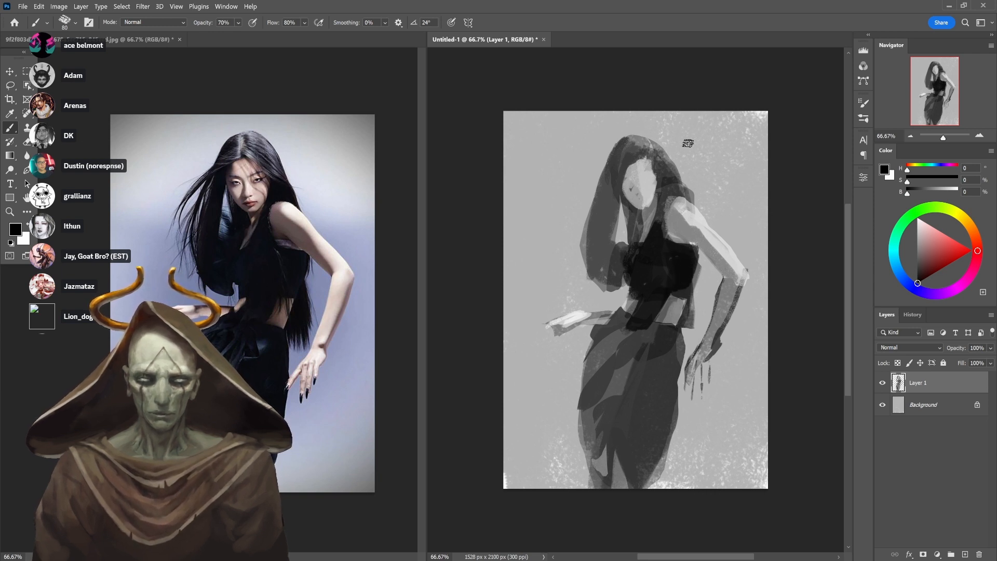
left_click_drag(661, 212, 638, 259)
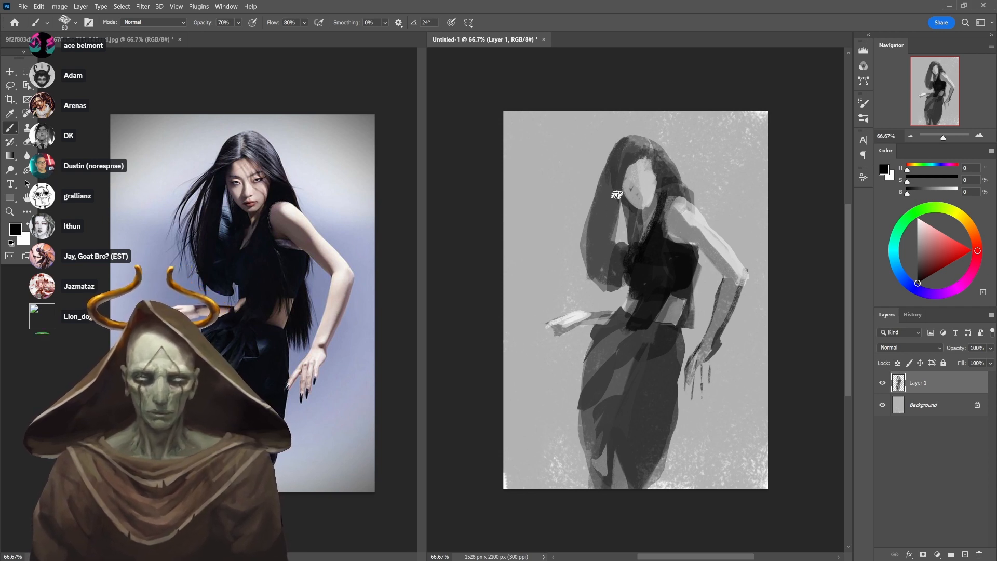
Darken the long hair falling beside the face on the raised-arm side with black at 70% opacity
mouse_move(618, 167)
left_mouse_down()
mouse_move(605, 248)
mouse_move(621, 164)
mouse_move(598, 243)
left_mouse_up()
key("ctrl+z")
key("ctrl+z")
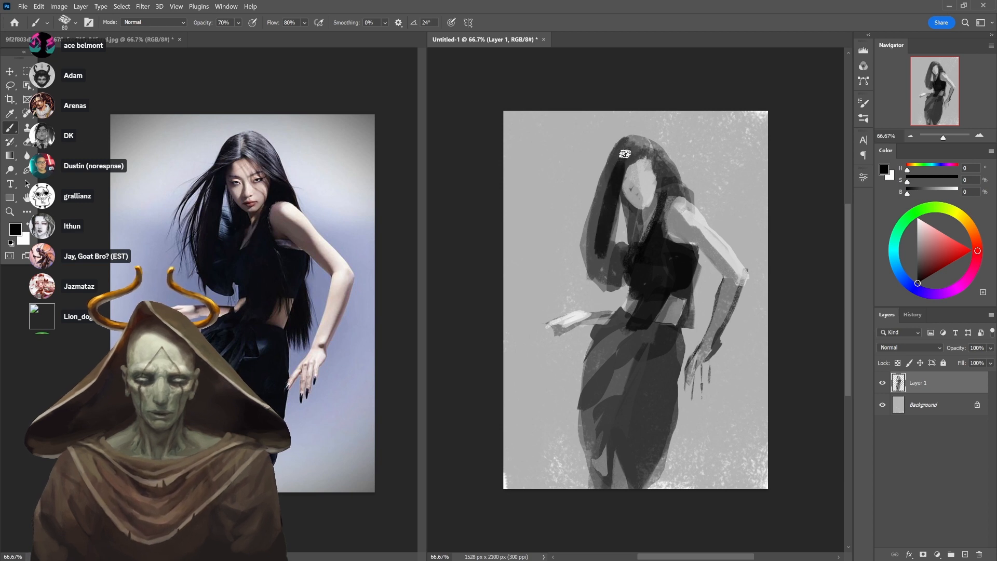
left_click_drag(614, 174, 599, 271)
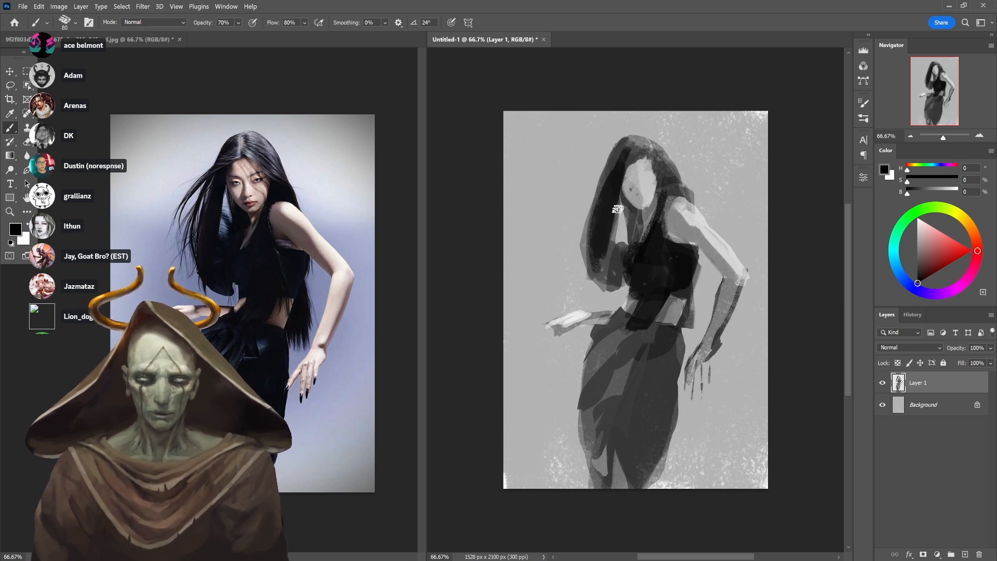
key("l")
mouse_move(618, 202)
left_mouse_down()
mouse_move(611, 247)
mouse_move(621, 205)
left_mouse_up()
key("b")
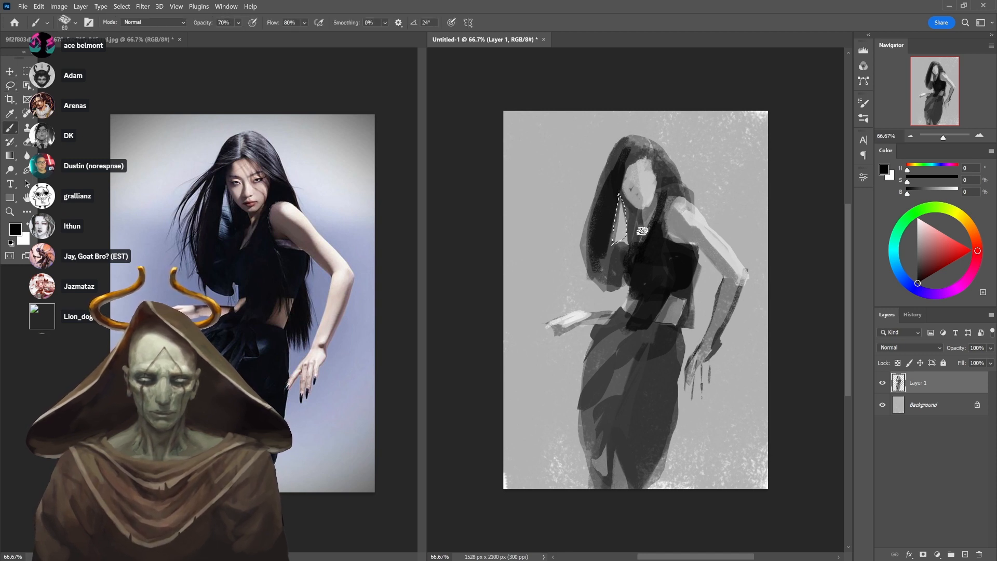
key("ctrl+d")
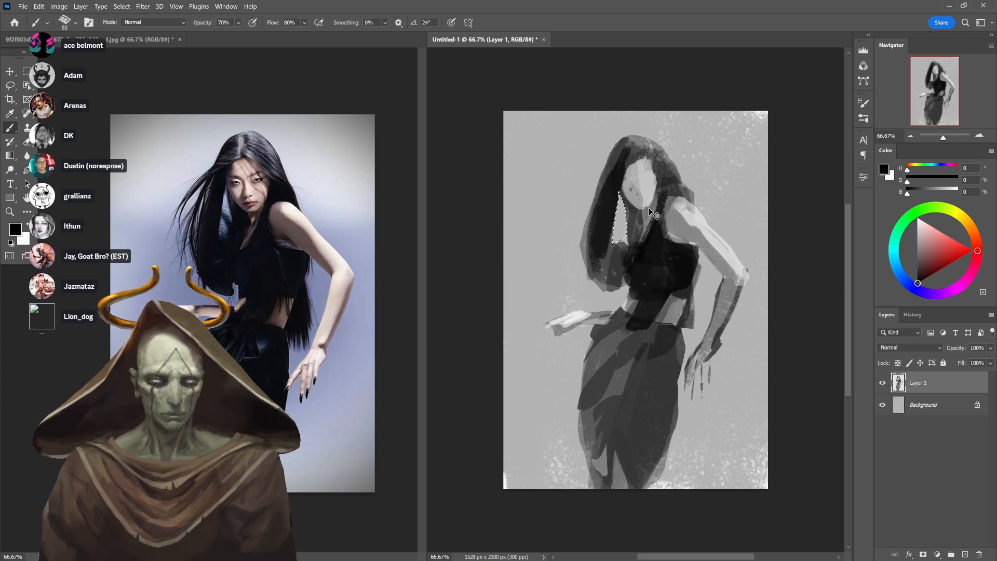
Deepen the hair framing the forehead with sampled hair black at 60% opacity and touch the hairline with sampled light skin grey
key("4")
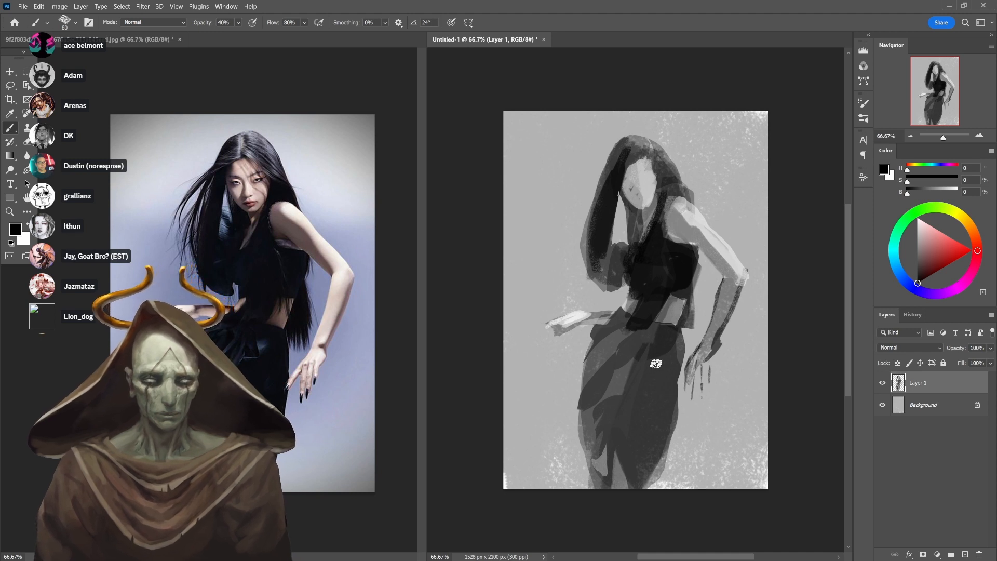
left_click(609, 182, "alt")
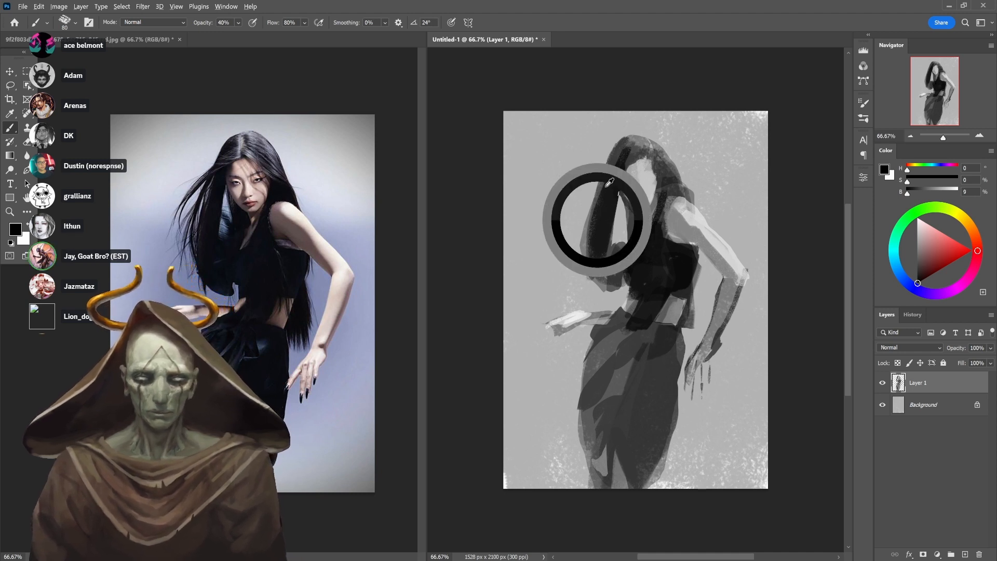
left_click(612, 171, "alt")
key("6")
mouse_move(603, 195)
left_mouse_down()
mouse_move(626, 142)
mouse_move(629, 159)
left_mouse_up()
left_click(637, 173, "alt")
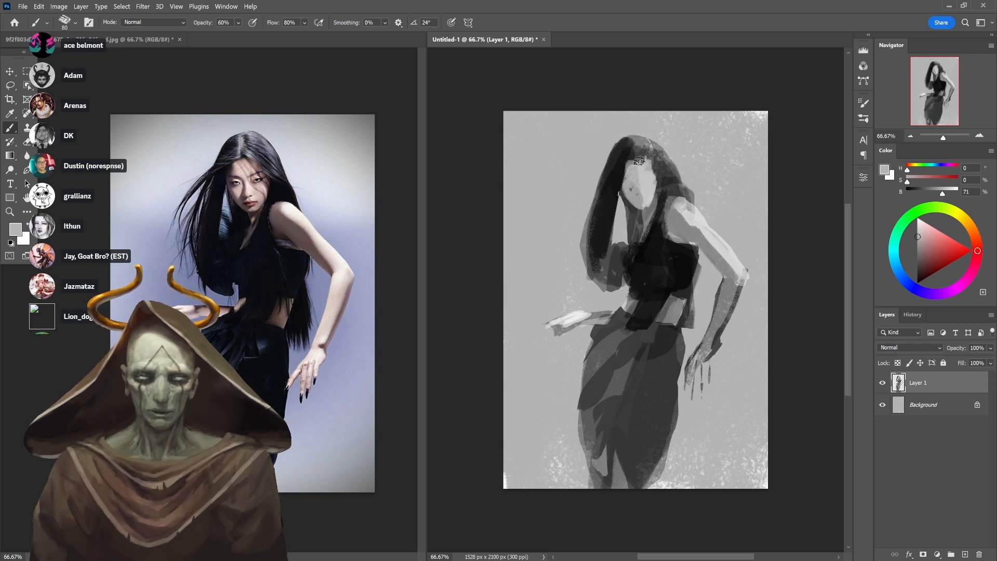
Define the parting at the crown with near-black and mid-grey values sampled from the painting at 80% opacity
left_click(651, 150, "alt")
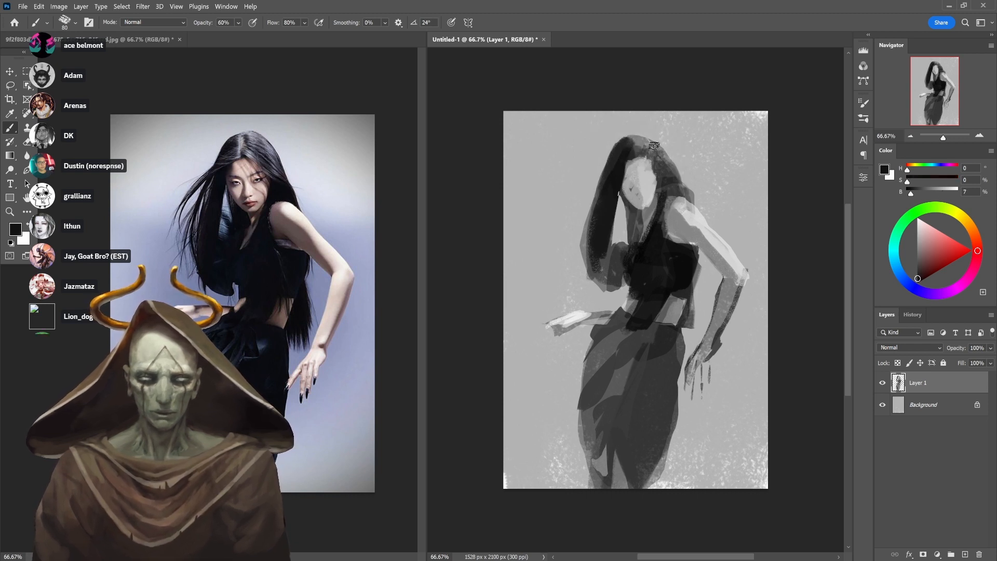
key("8")
left_click_drag(669, 193, 640, 147)
key("ctrl+z")
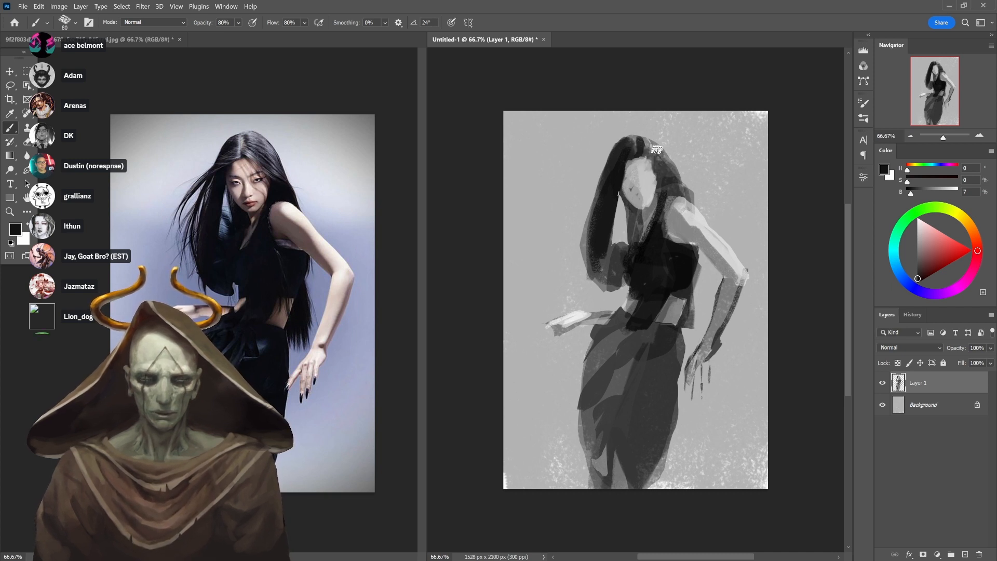
left_click(647, 144, "alt")
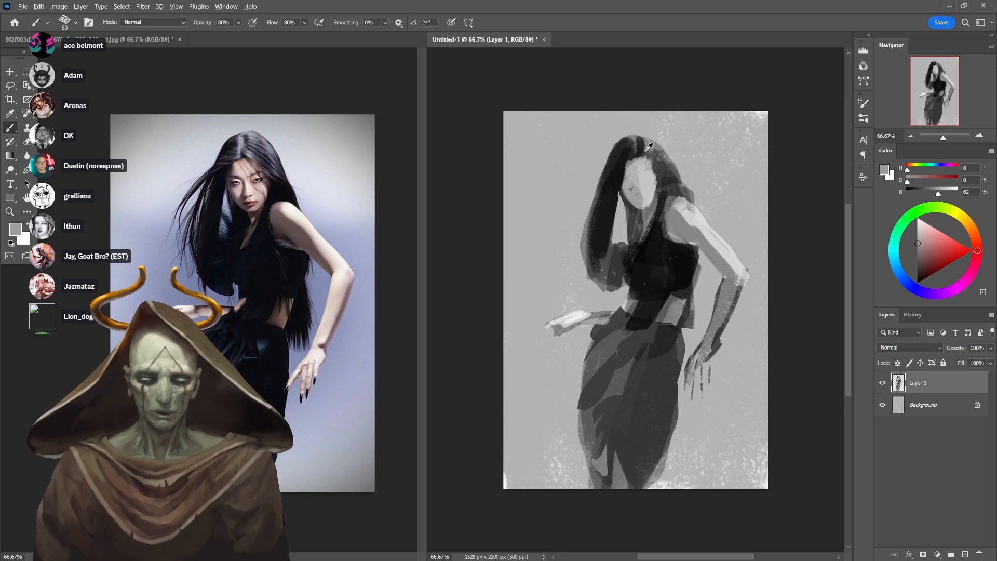
left_click(649, 146, "alt")
left_click(653, 144, "alt")
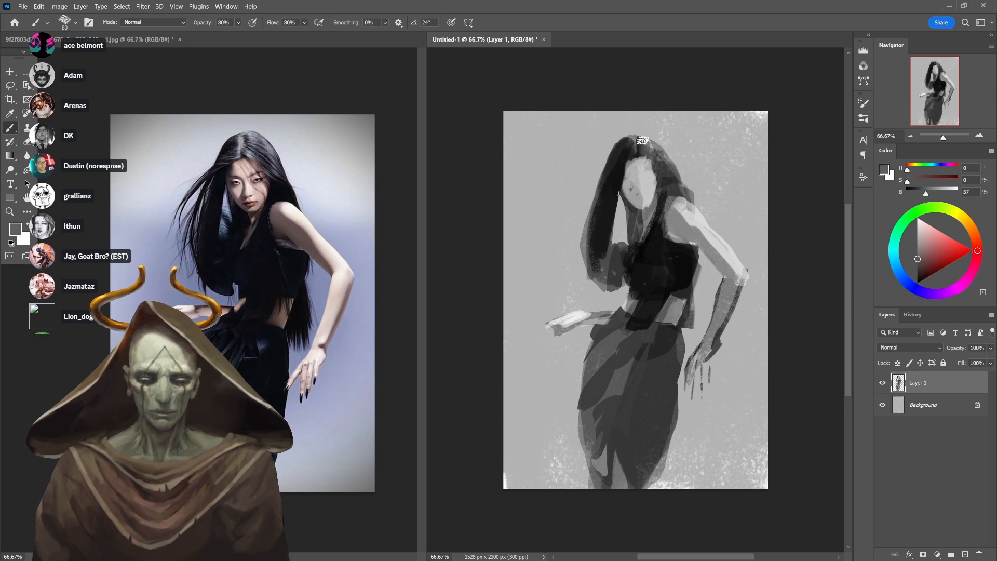
Shape the hairline at the temple on the lowered-arm side with sampled light skin grey at 80% opacity
left_click(655, 164, "alt")
left_click(657, 173, "alt")
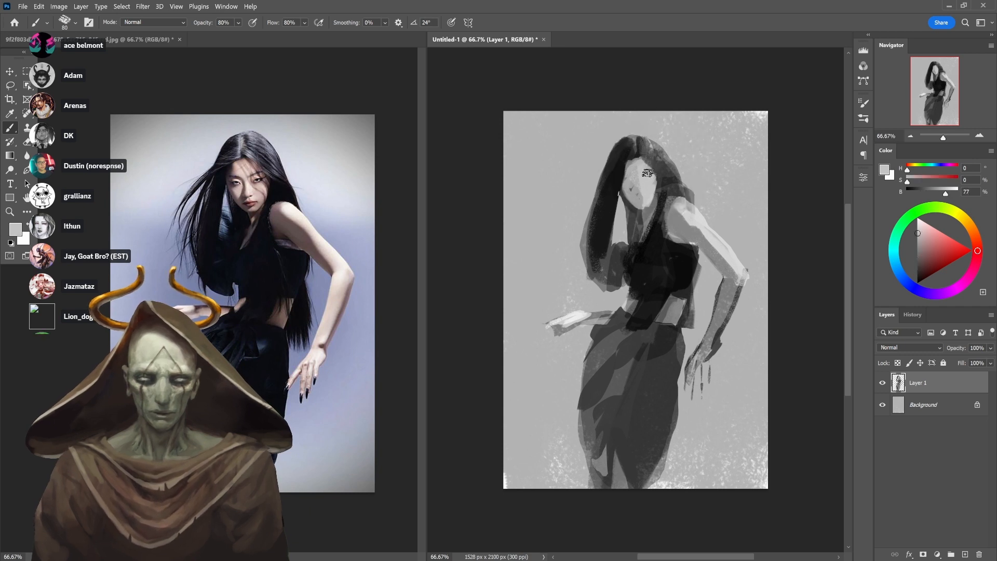
left_click_drag(663, 172, 656, 175)
Darken the hair running down to the lowered-arm shoulder at 70% opacity and trim its outer edge with sampled background grey
left_click(663, 169, "alt")
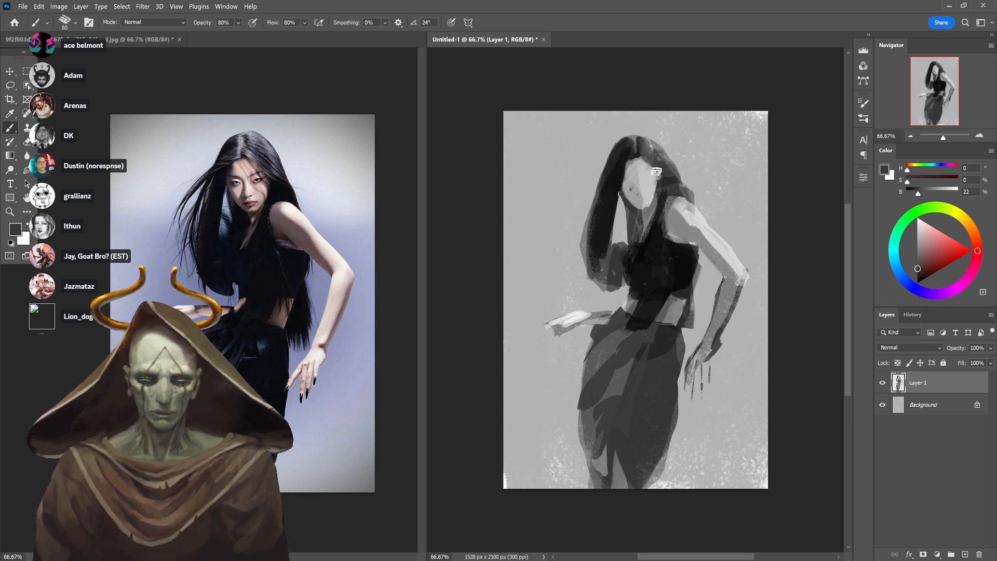
key("5")
key("7")
left_click(658, 247, "alt")
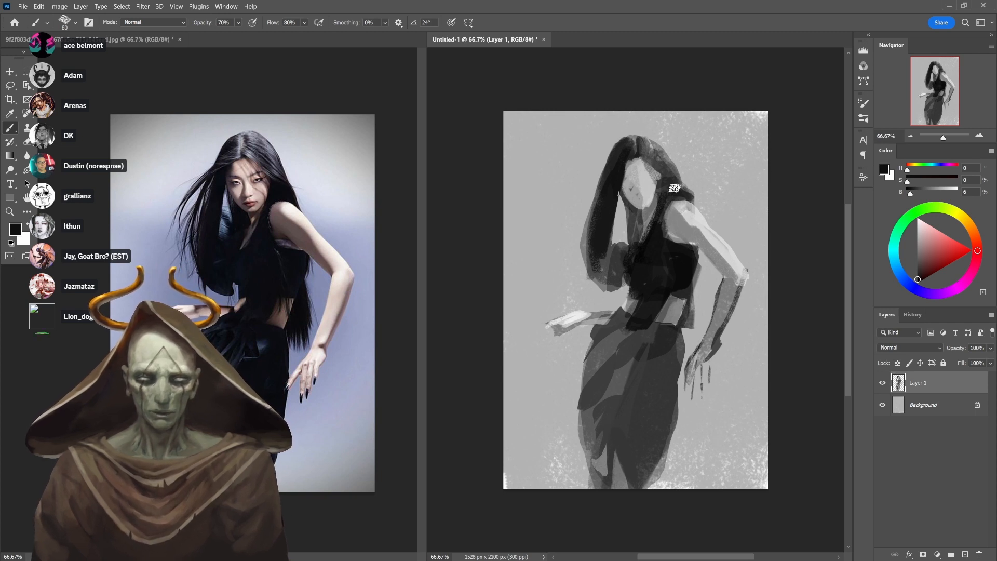
left_click(694, 199, "alt")
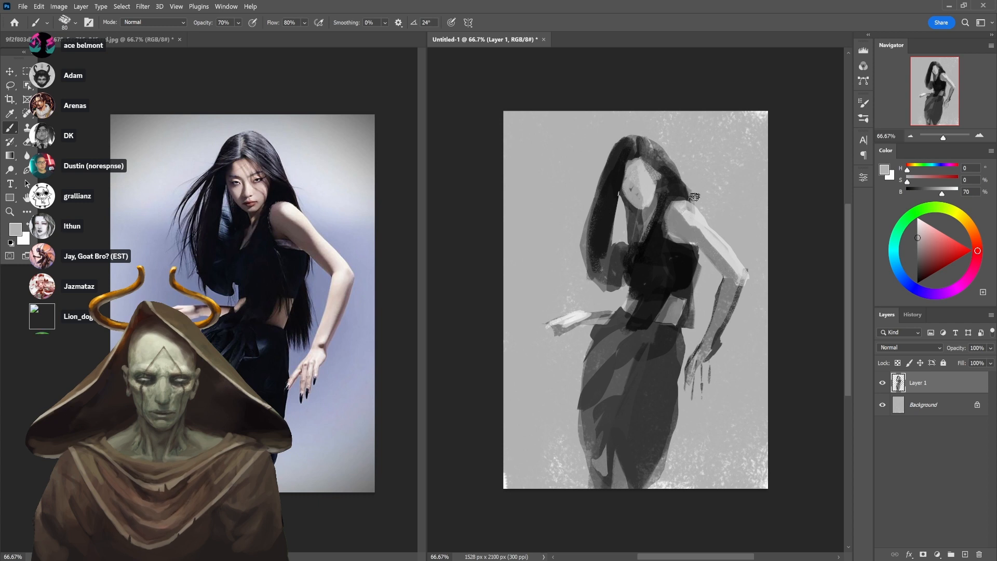
left_click(673, 173, "alt")
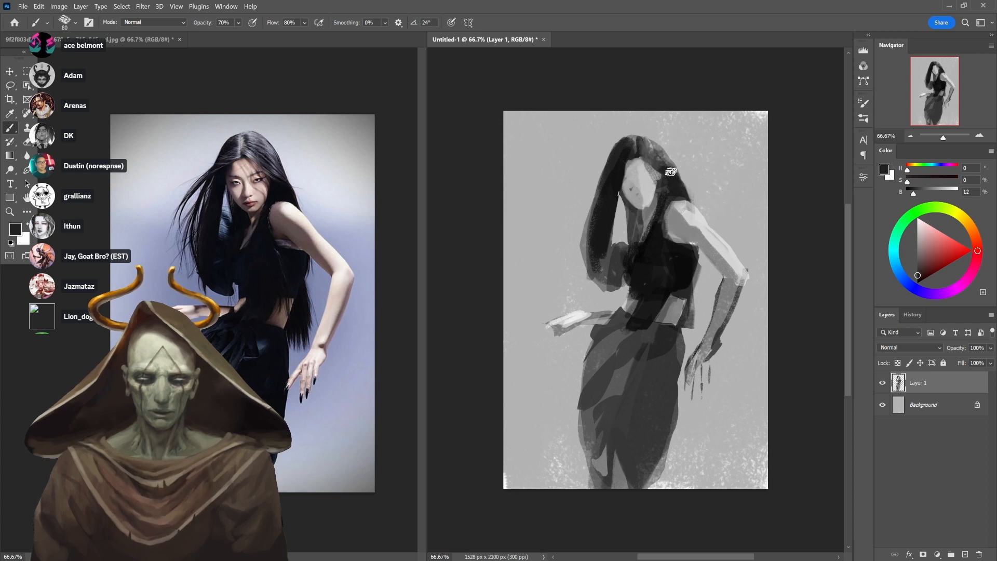
Soften the crown beside the parting with sampled mid-grey hair values, lowering the brush to 30% opacity
left_click(660, 150, "alt")
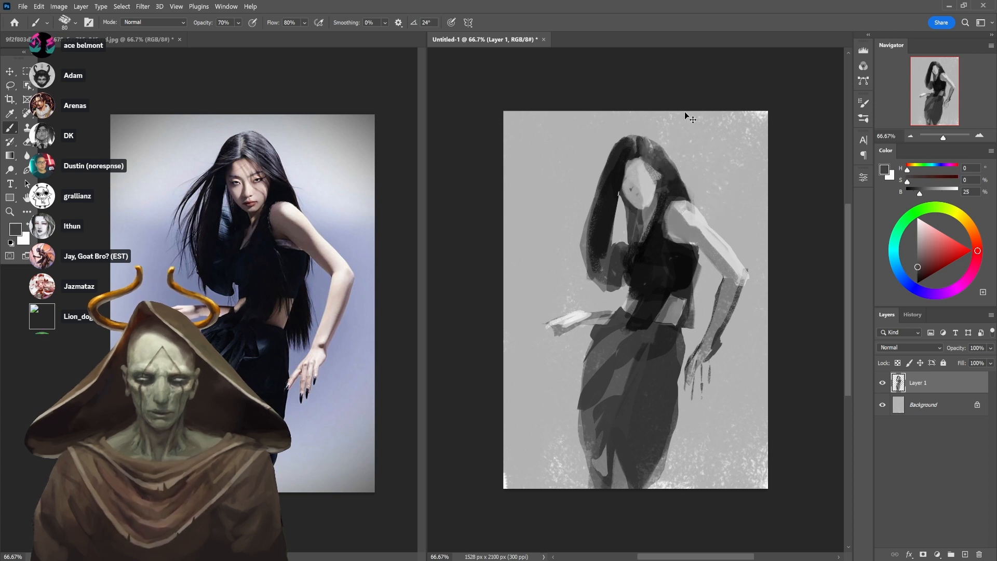
left_click(655, 145, "alt")
key("3")
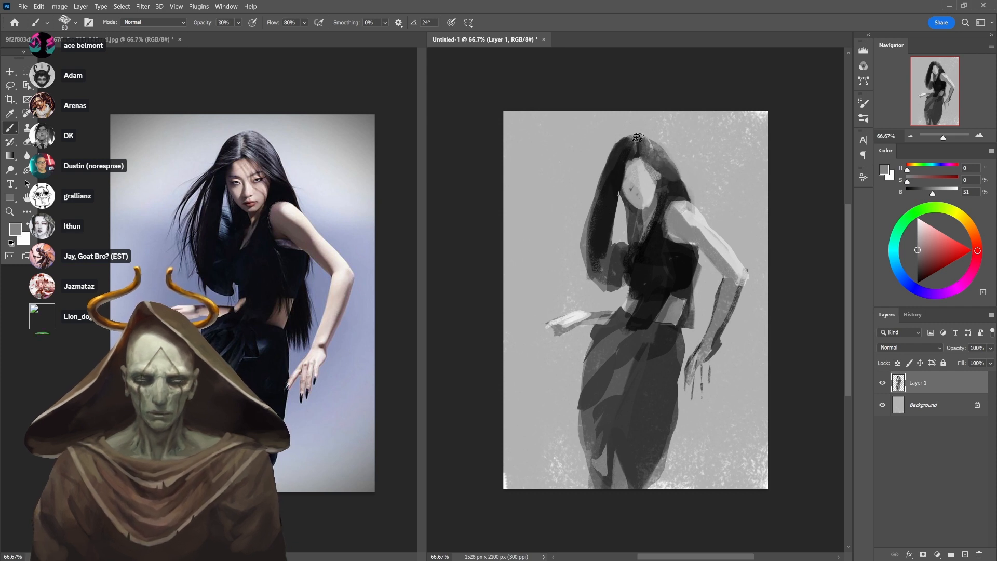
Rework the forehead along the hairline with sampled light skin greys at 50% opacity
left_click(628, 161, "alt")
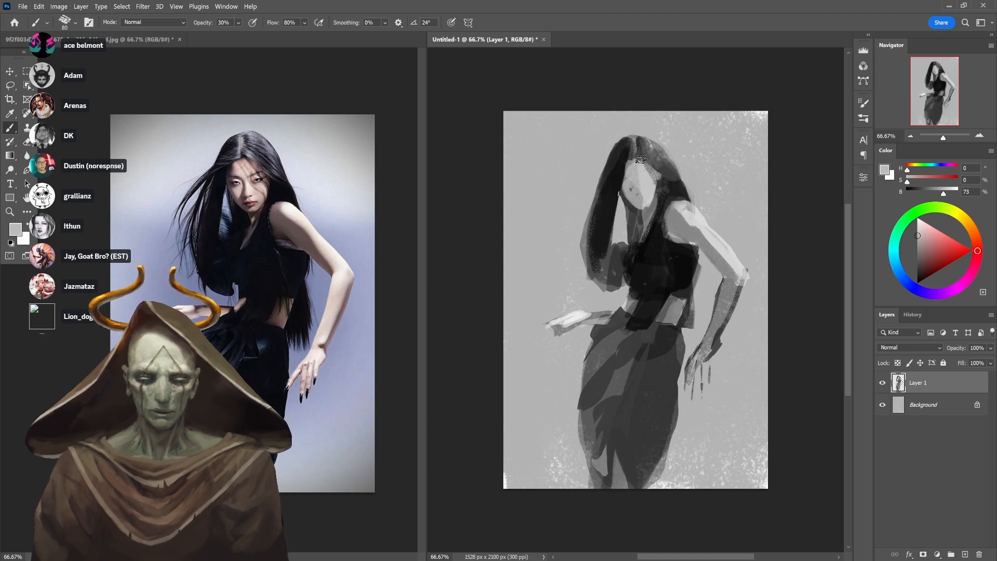
key("5")
left_click(648, 168, "alt")
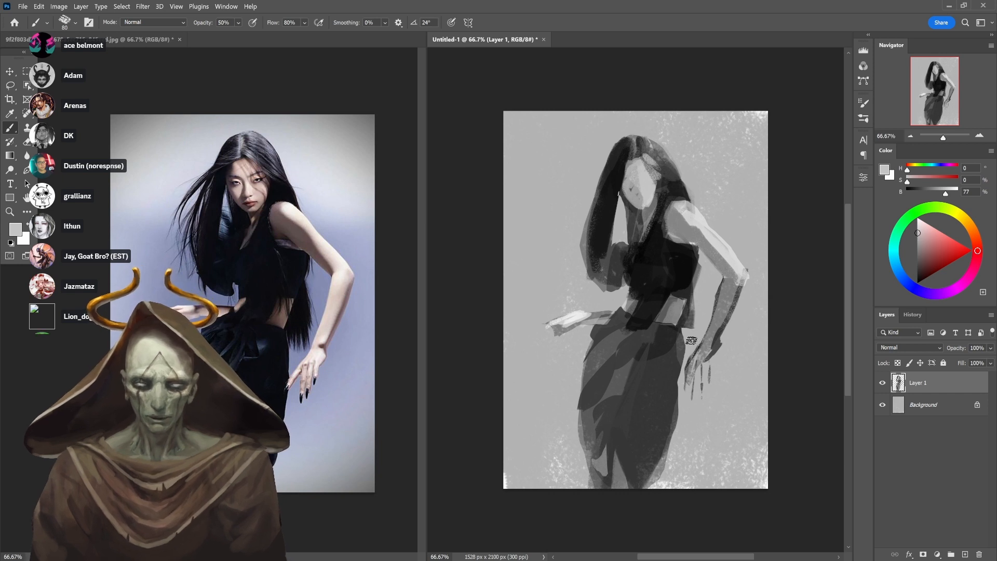
Darken the curved lower end of the hanging hair beside the top with sampled near-black at 30% and 60% opacity
key("9")
left_click(653, 265, "alt")
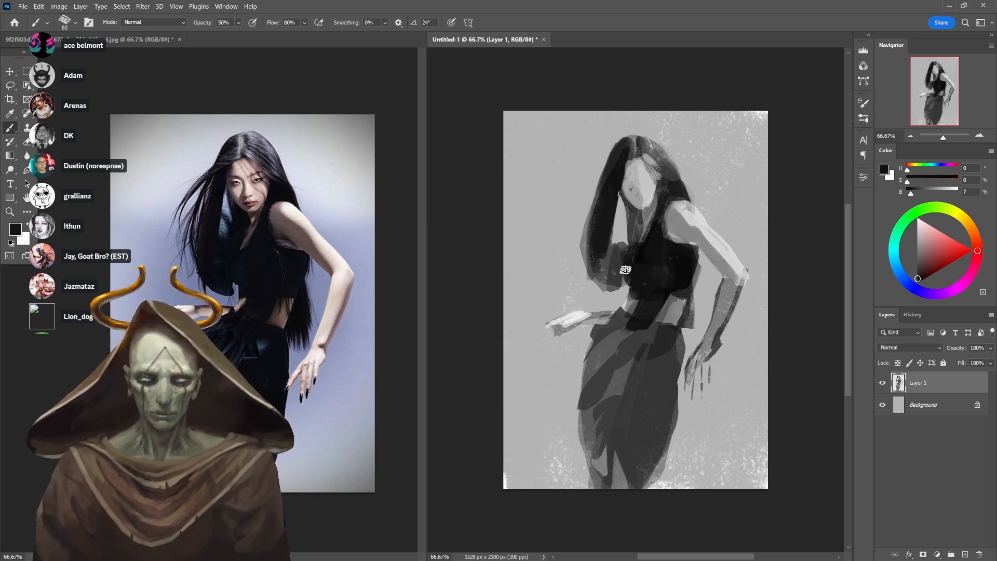
key("3")
mouse_move(618, 258)
left_mouse_down()
mouse_move(612, 238)
mouse_move(621, 233)
mouse_move(624, 250)
mouse_move(595, 270)
mouse_move(609, 276)
mouse_move(608, 257)
mouse_move(619, 277)
left_mouse_up()
key("6")
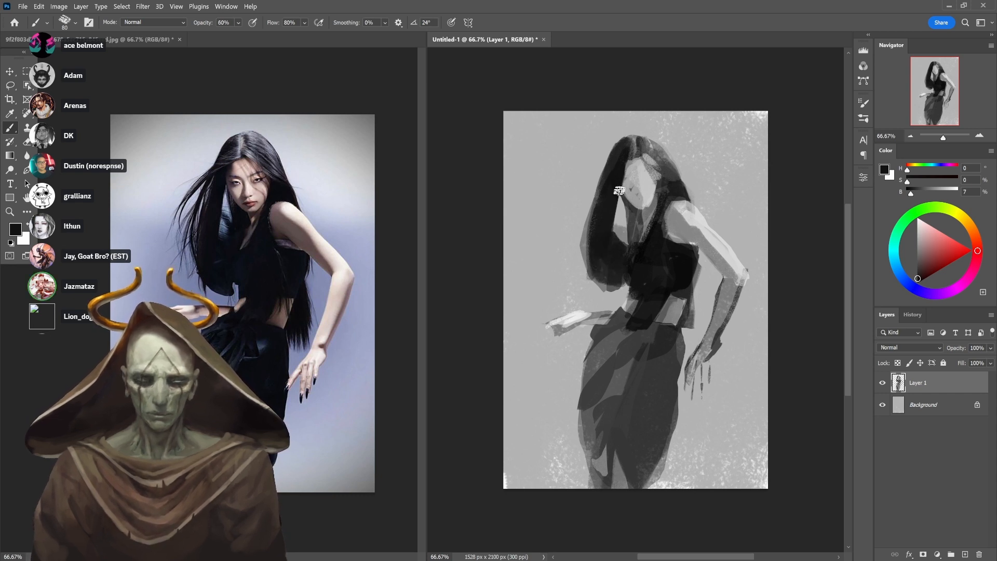
Paint a thin flyaway strand arcing off the hair's outer edge with a size 45 near-black brush at 90% opacity
key("9")
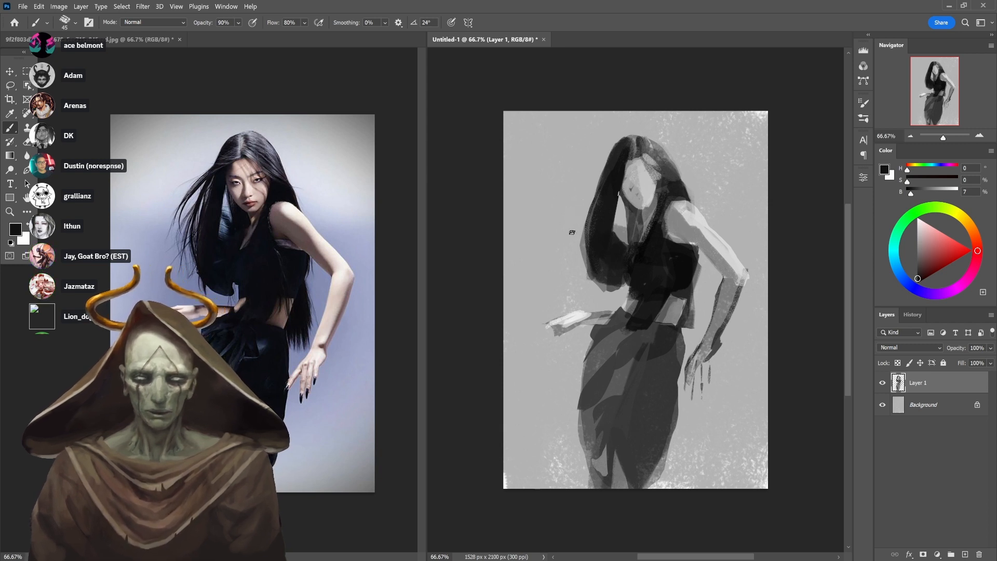
left_click_drag(572, 228, 592, 181)
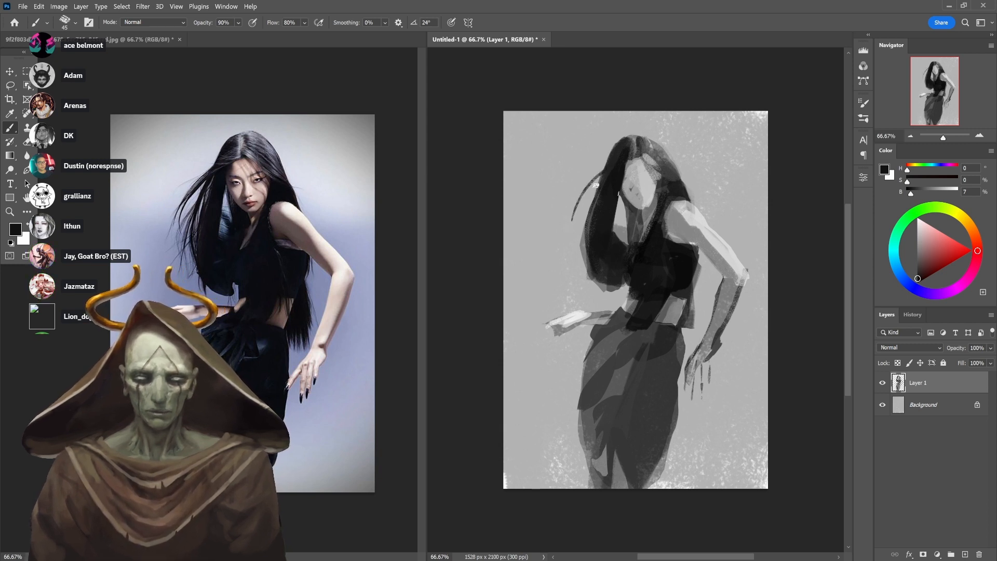
left_click_drag(573, 216, 606, 171)
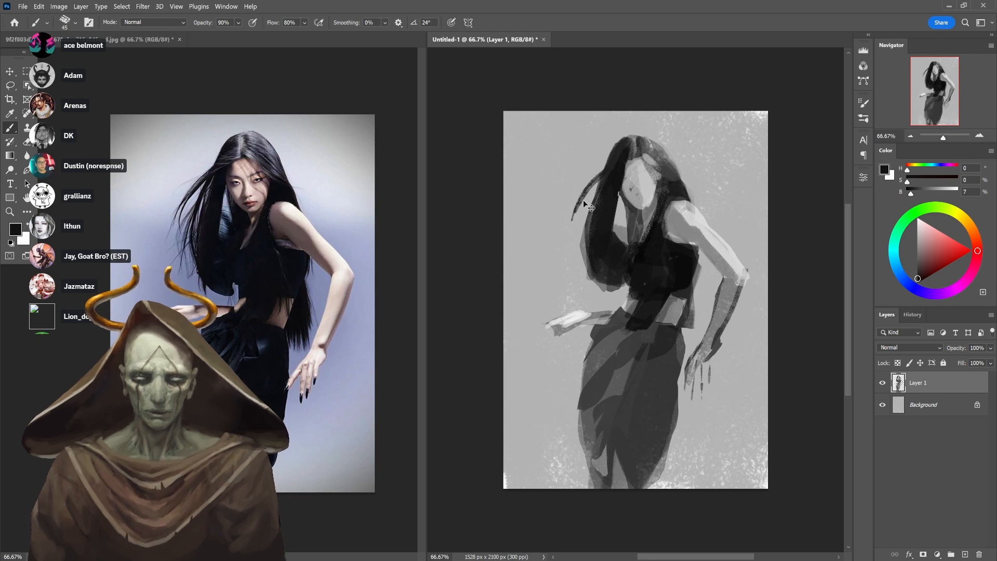
key("ctrl+z")
left_click_drag(571, 203, 596, 171)
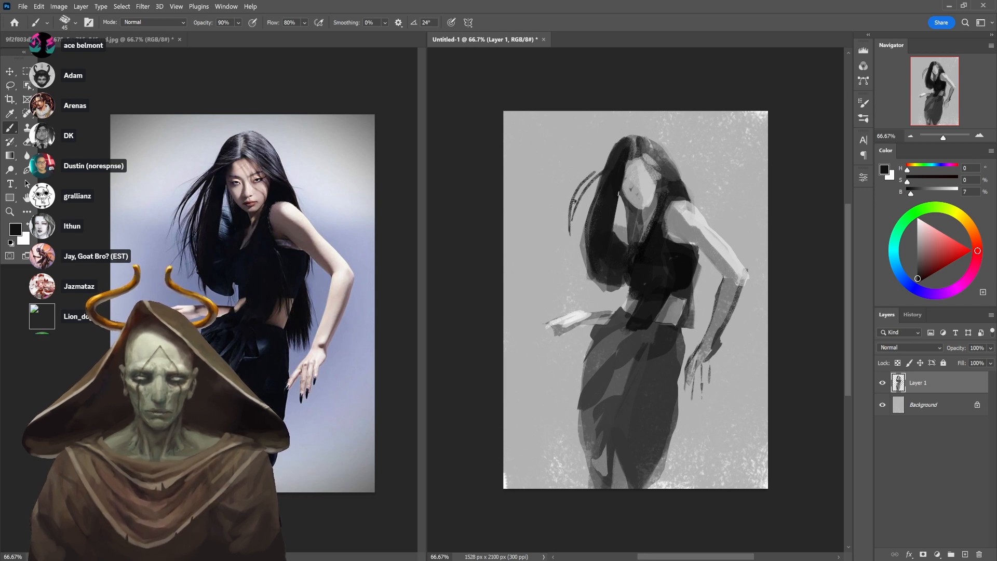
key("ctrl+z")
key("ctrl+z")
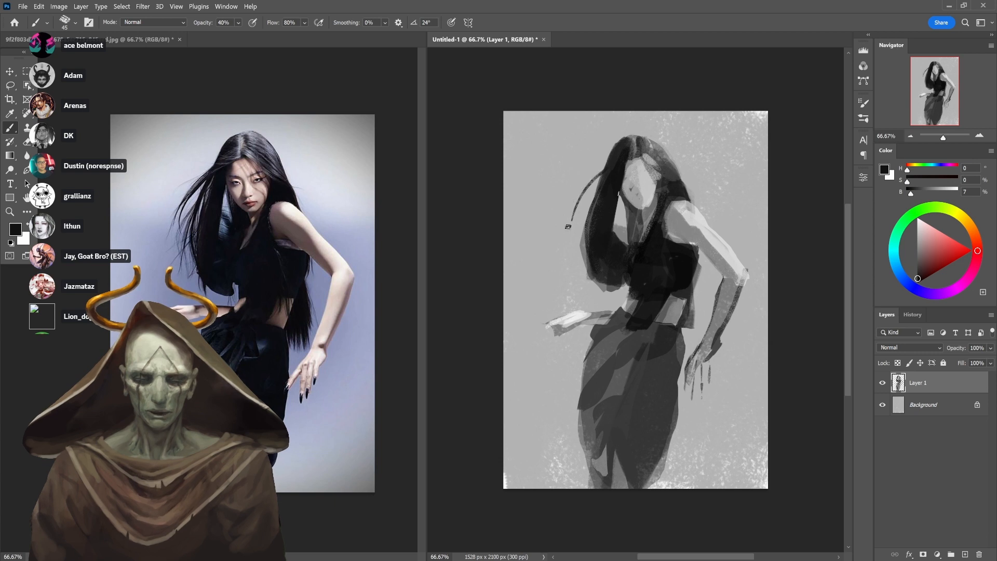
Try adding softer strands alongside the flyaway hair at 40% opacity
left_click_drag(572, 205, 602, 166)
left_click_drag(573, 199, 605, 164)
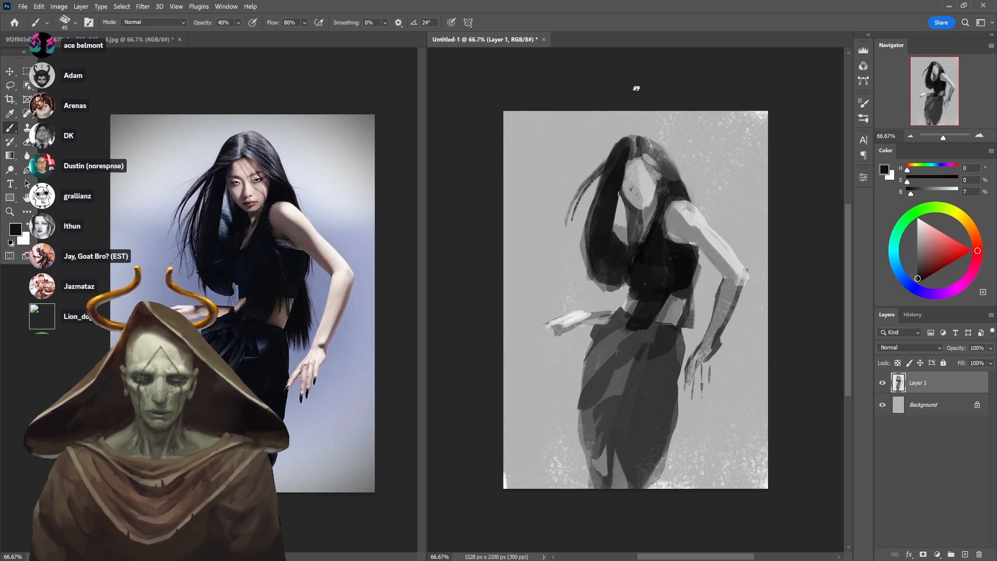
key("ctrl+z")
key("ctrl+z")
key("ctrl+z")
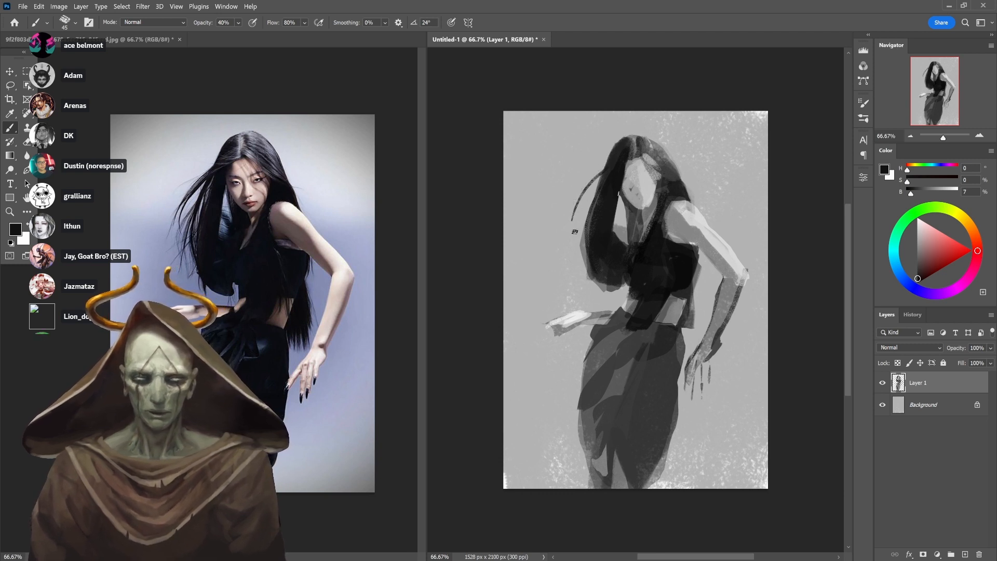
Paint fuller flyaway strands joining the hair at 40% opacity and carve the gap beneath them with sampled background grey at 70%
mouse_move(566, 234)
left_mouse_down()
mouse_move(594, 181)
mouse_move(573, 211)
mouse_move(576, 199)
mouse_move(606, 174)
mouse_move(580, 197)
mouse_move(604, 177)
left_mouse_up()
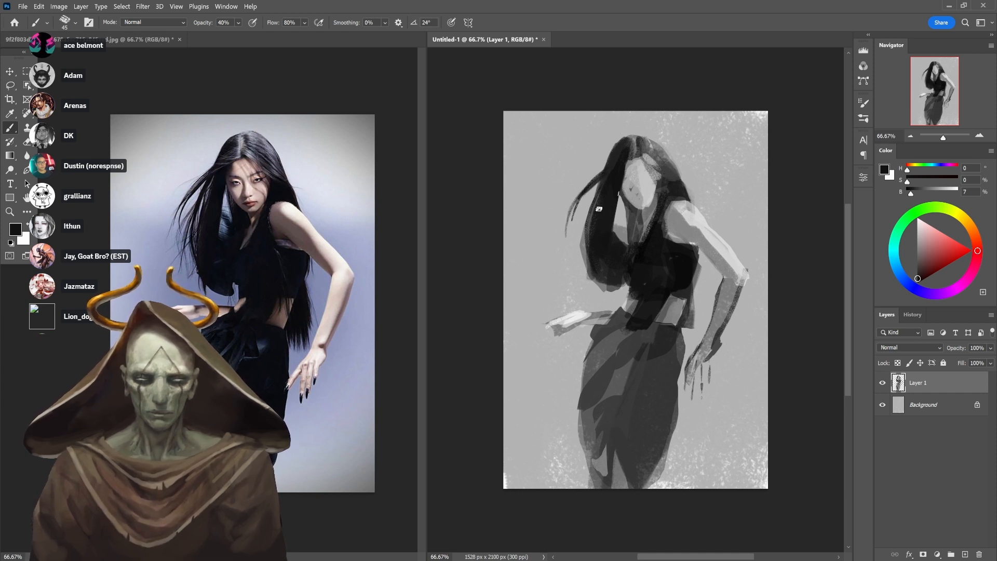
left_click_drag(585, 235, 602, 181)
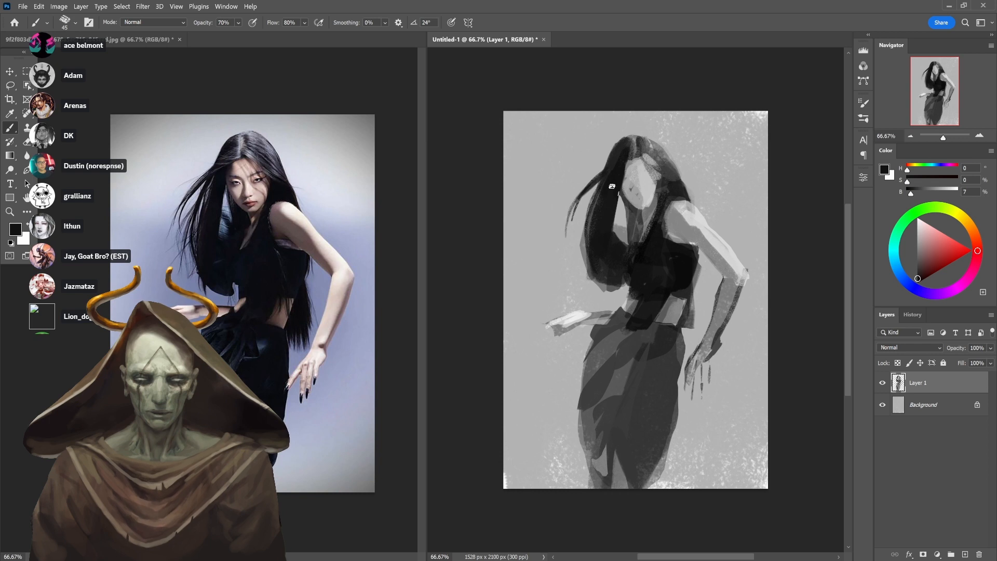
left_click(586, 206, "alt")
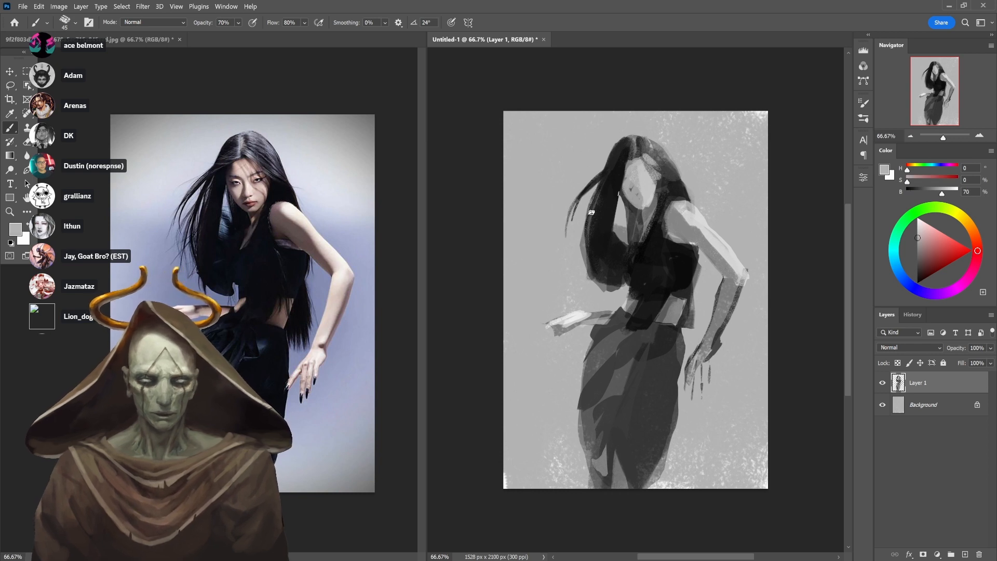
left_click_drag(590, 211, 590, 246)
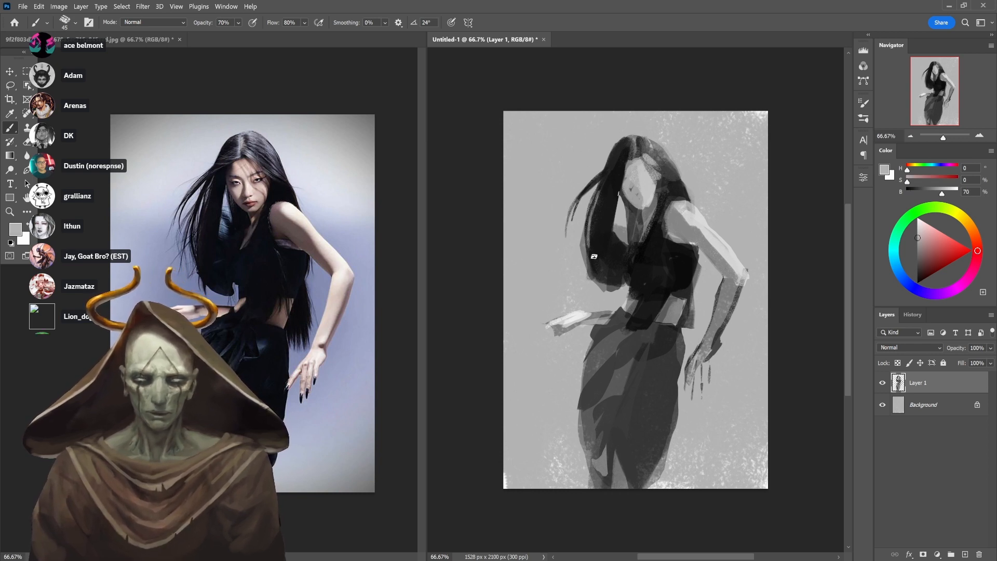
Try restating the outer edge of the hanging hair with sampled near-black at 60% opacity
left_click(587, 250, "alt")
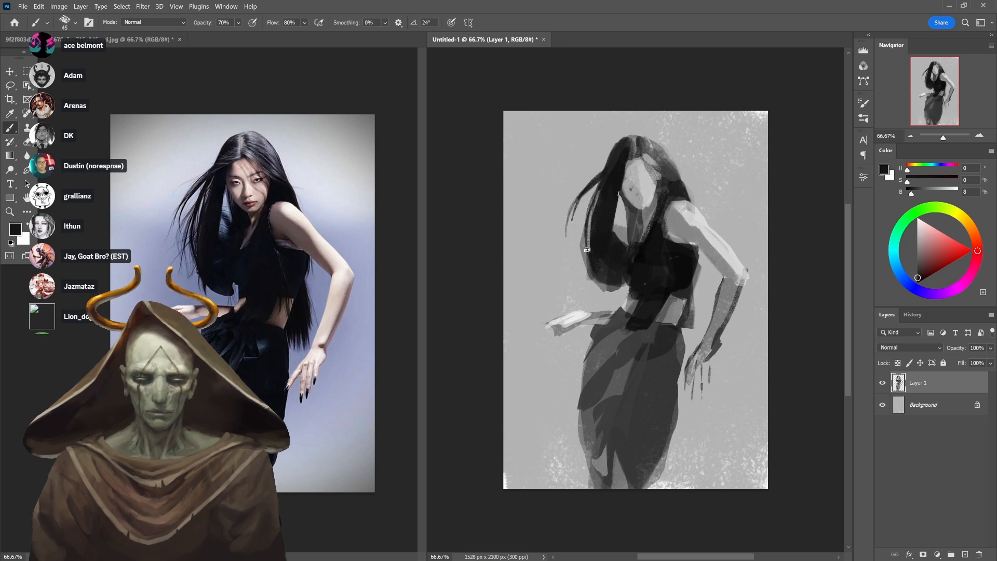
key("6")
left_click_drag(591, 249, 591, 206)
key("ctrl+z")
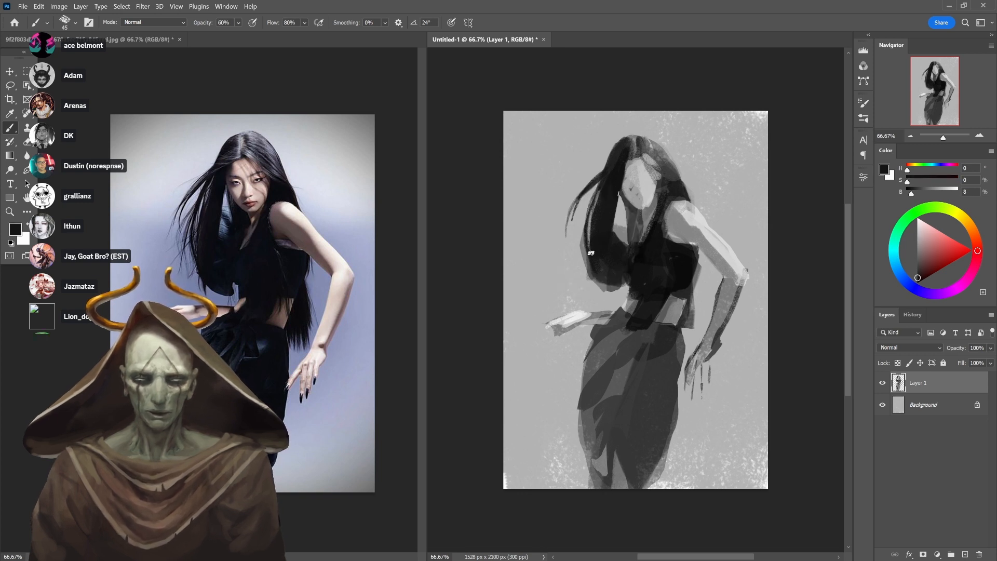
Darken the outer edge and fill the lower tip of the hanging hair with sampled near-black, raising the brush opacity to 100%
left_click(580, 260, "alt")
left_click(593, 213, "alt")
mouse_move(590, 207)
left_mouse_down()
mouse_move(575, 267)
mouse_move(581, 229)
mouse_move(600, 205)
mouse_move(574, 269)
mouse_move(596, 199)
left_mouse_up()
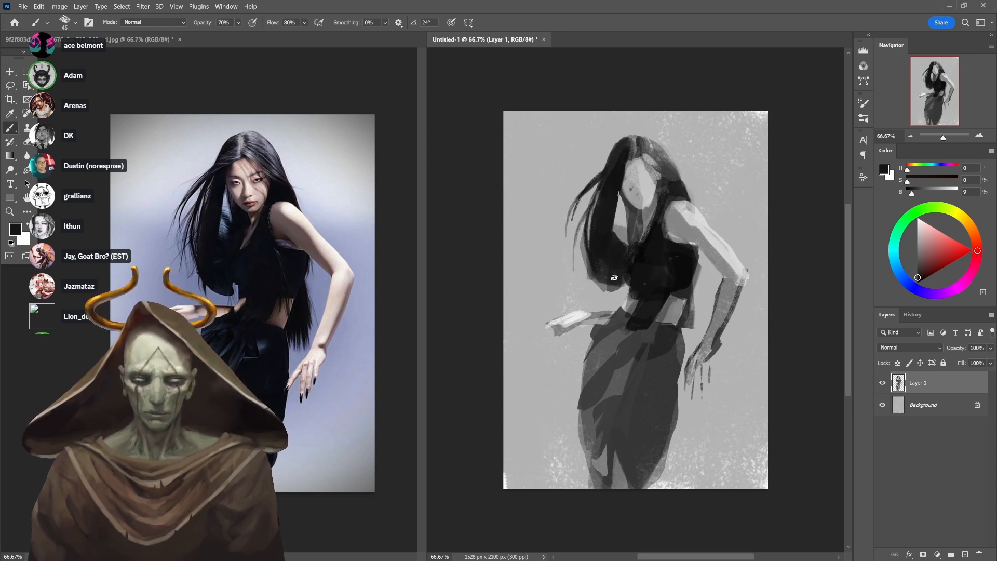
key("7")
left_click(619, 278, "alt")
key("0")
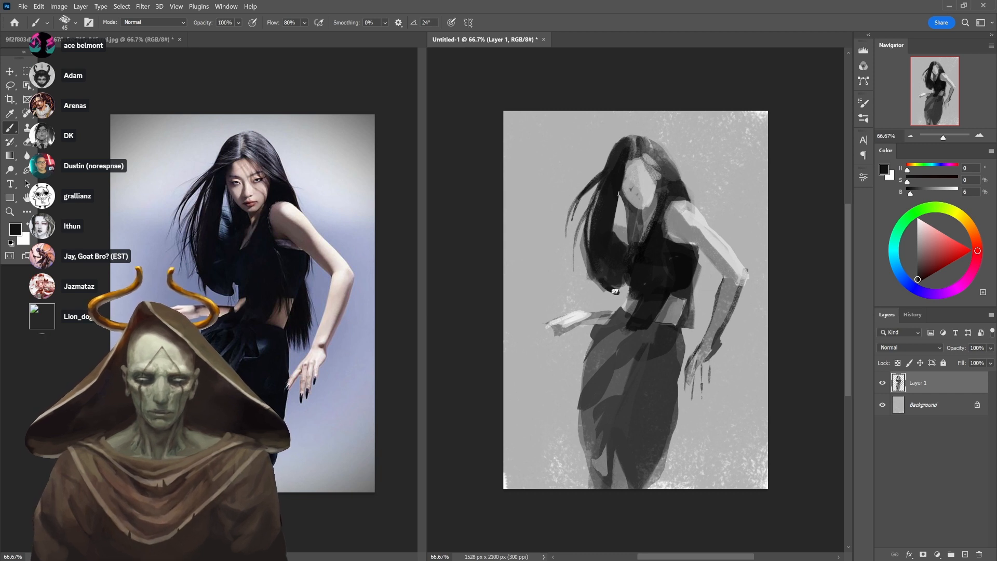
left_click_drag(609, 292, 593, 259)
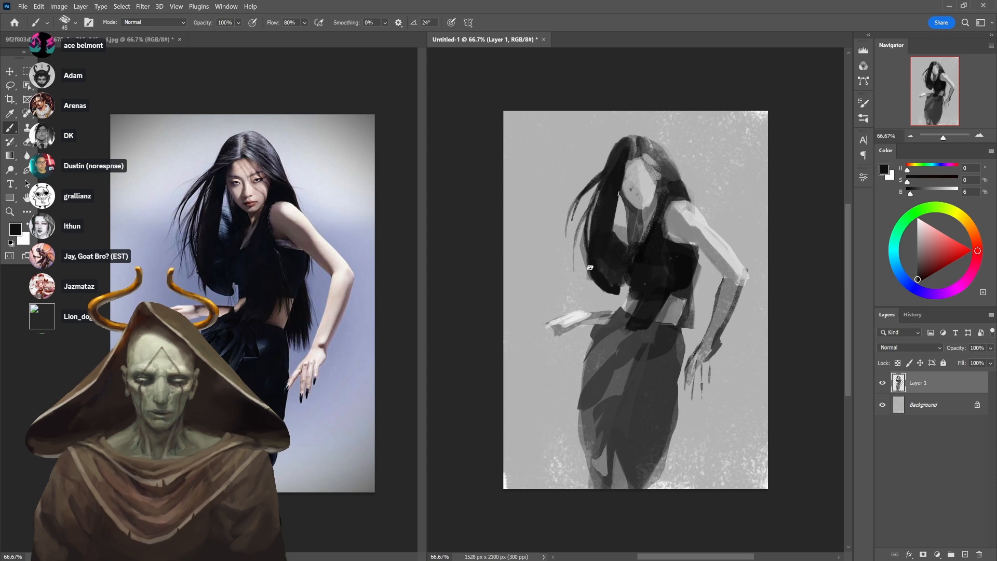
Clean up the contour around the hair's lower tip with sampled background grey at 40% opacity
left_click(604, 297, "alt")
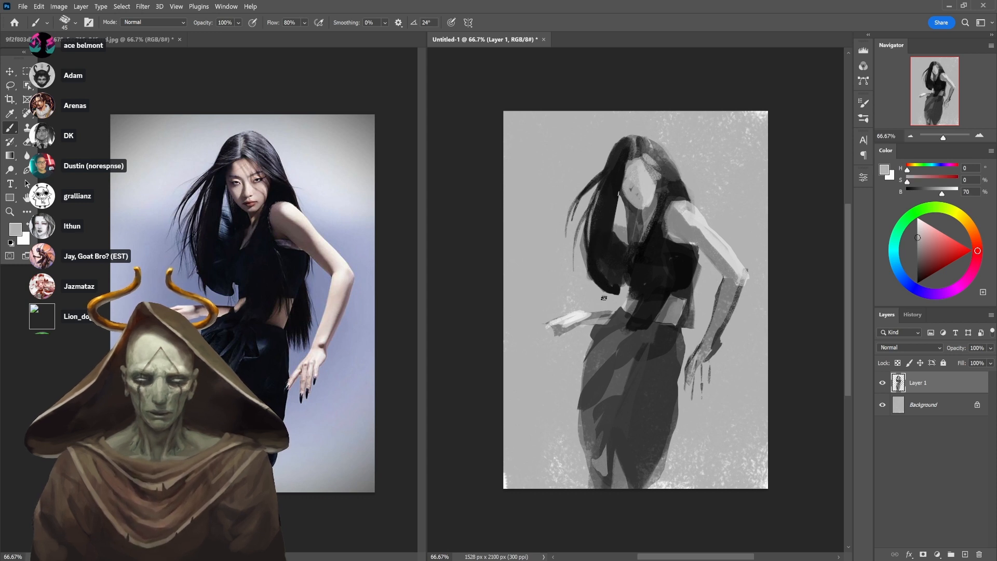
key("4")
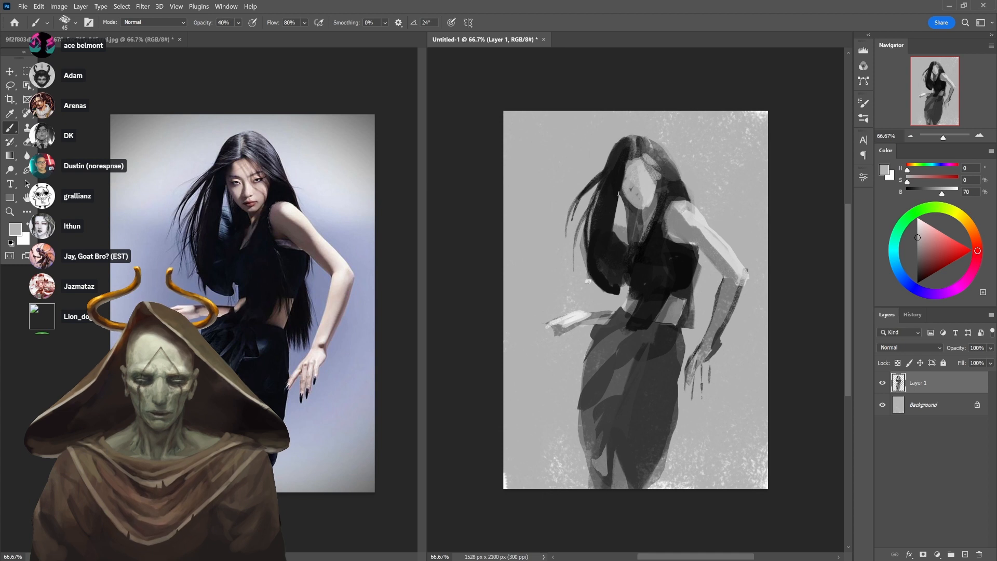
key("6")
Blend the inner edge of the hair beside the neck with sampled near-black and dark grey at 50% opacity
left_click(620, 242, "alt")
key("5")
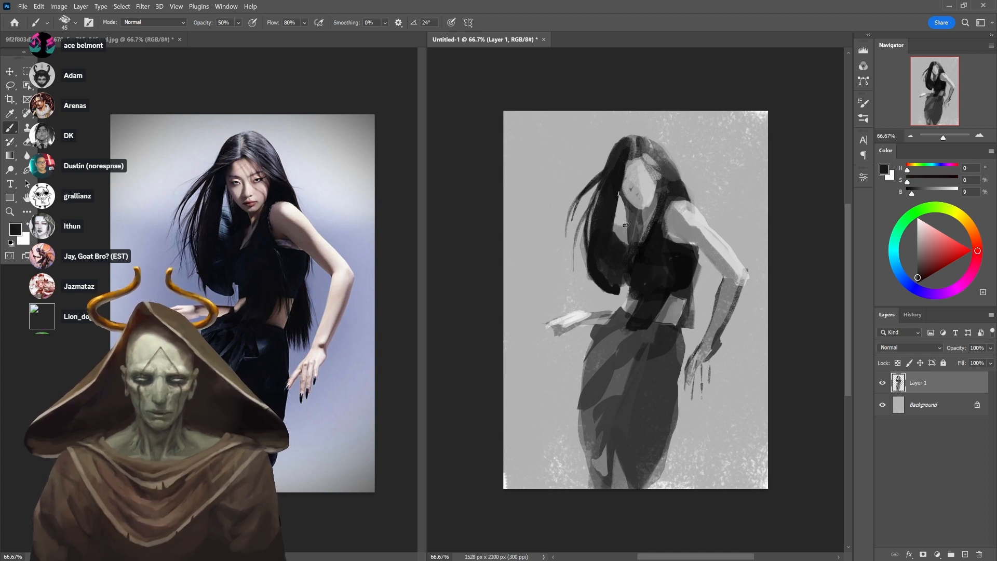
left_click_drag(610, 216, 630, 234)
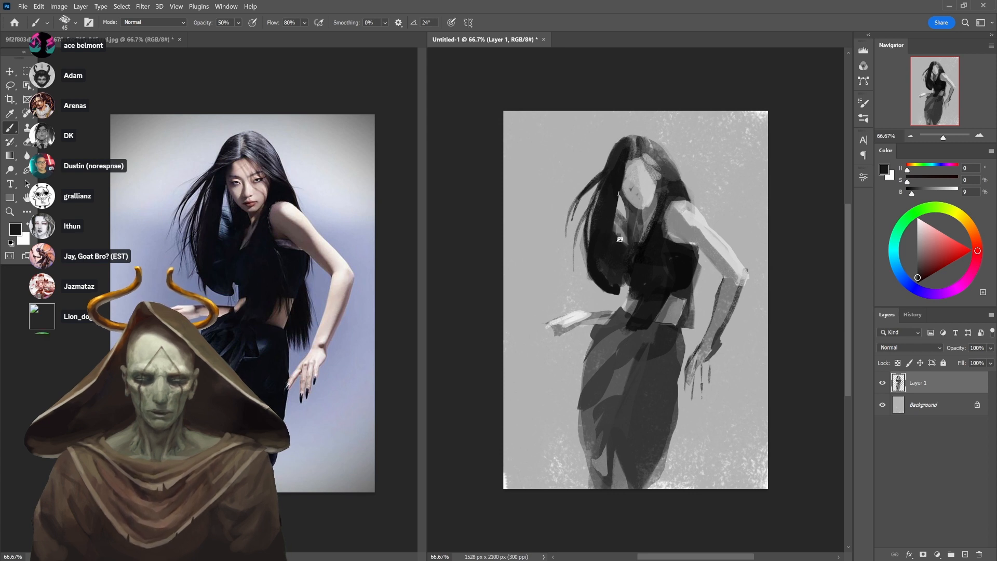
left_click(614, 240, "alt")
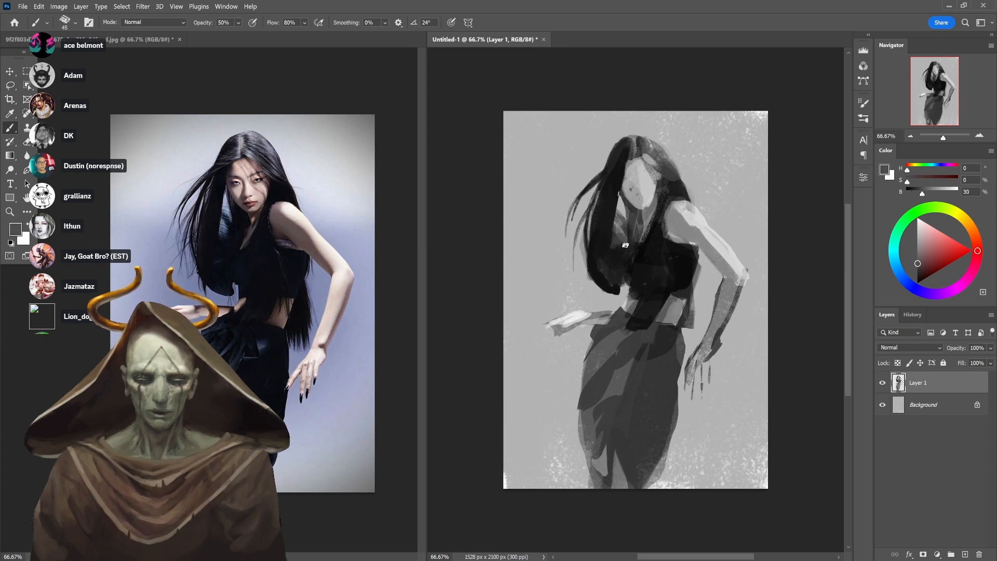
left_click(615, 202, "alt")
key("8")
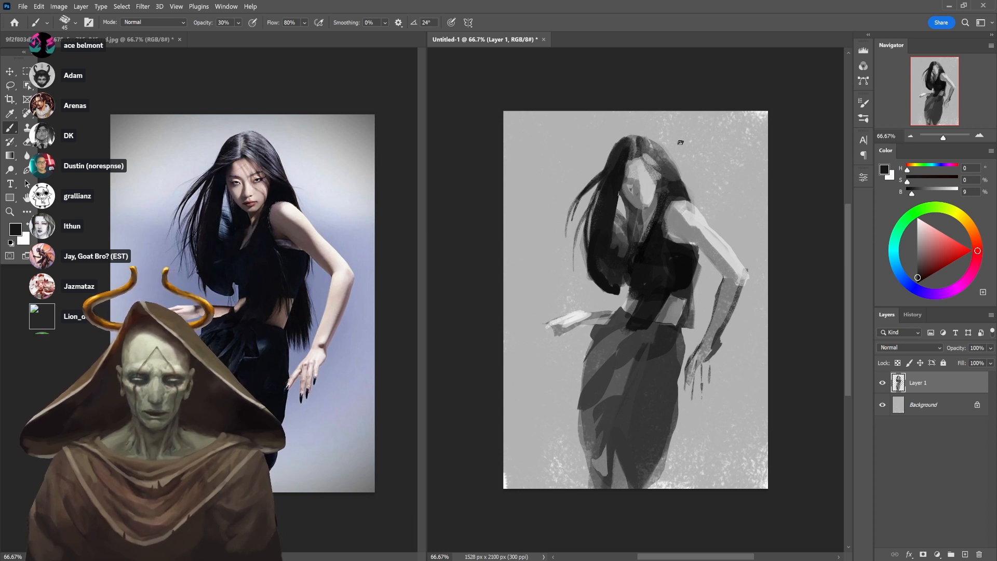
Block in the skirt's waist and the side nearest the lowered arm with sampled near-black at 90% opacity
left_click(649, 308, "alt")
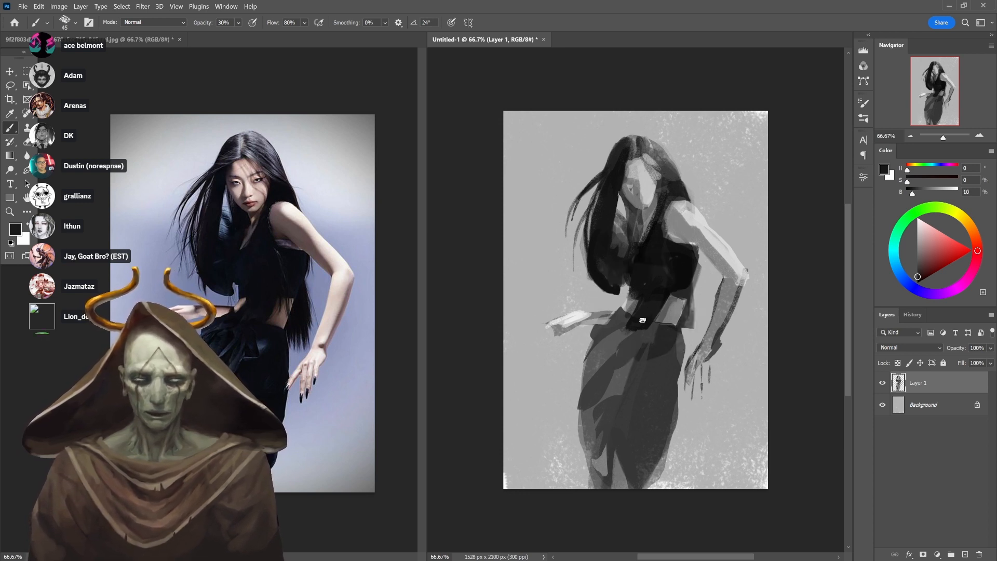
key("9")
mouse_move(635, 334)
left_mouse_down()
mouse_move(643, 359)
mouse_move(644, 332)
mouse_move(672, 328)
left_mouse_up()
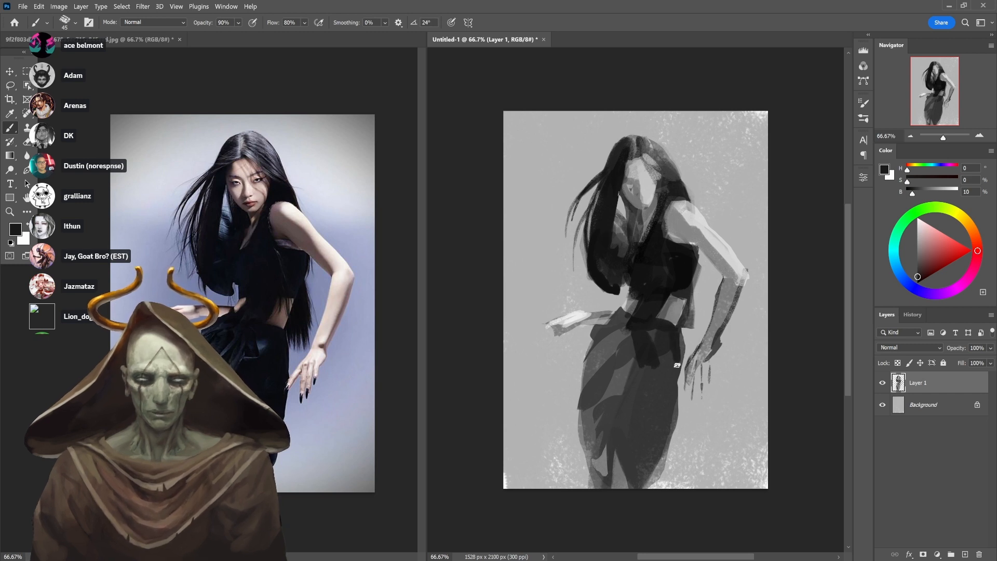
left_click(682, 331, "alt")
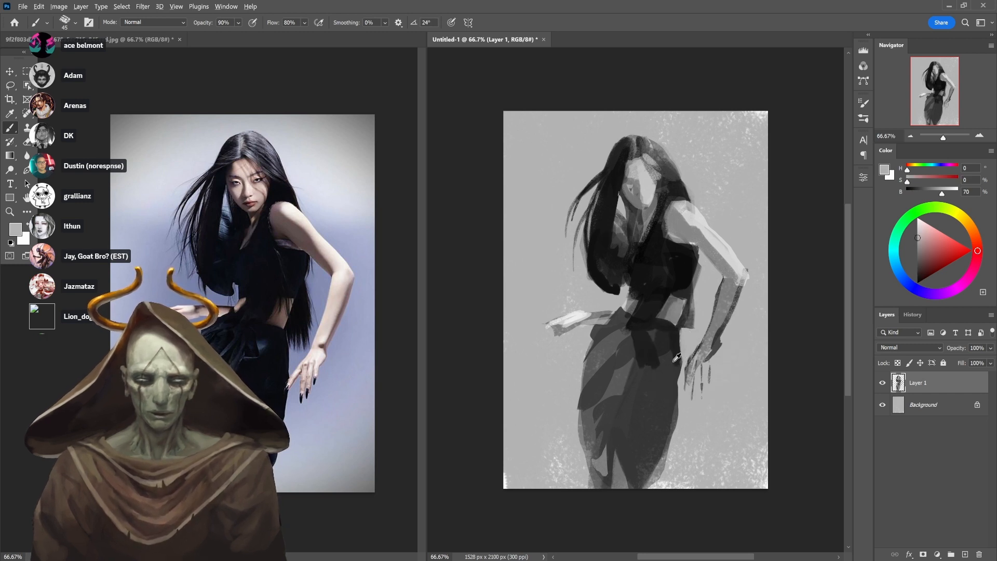
left_click(679, 354, "alt")
left_click_drag(673, 365, 673, 407)
mouse_move(678, 368)
left_mouse_down()
mouse_move(675, 415)
mouse_move(654, 447)
mouse_move(668, 439)
mouse_move(651, 478)
mouse_move(641, 457)
mouse_move(668, 393)
mouse_move(667, 337)
mouse_move(638, 378)
mouse_move(659, 352)
mouse_move(640, 367)
mouse_move(637, 391)
mouse_move(656, 378)
mouse_move(630, 439)
mouse_move(665, 394)
mouse_move(672, 362)
left_mouse_up()
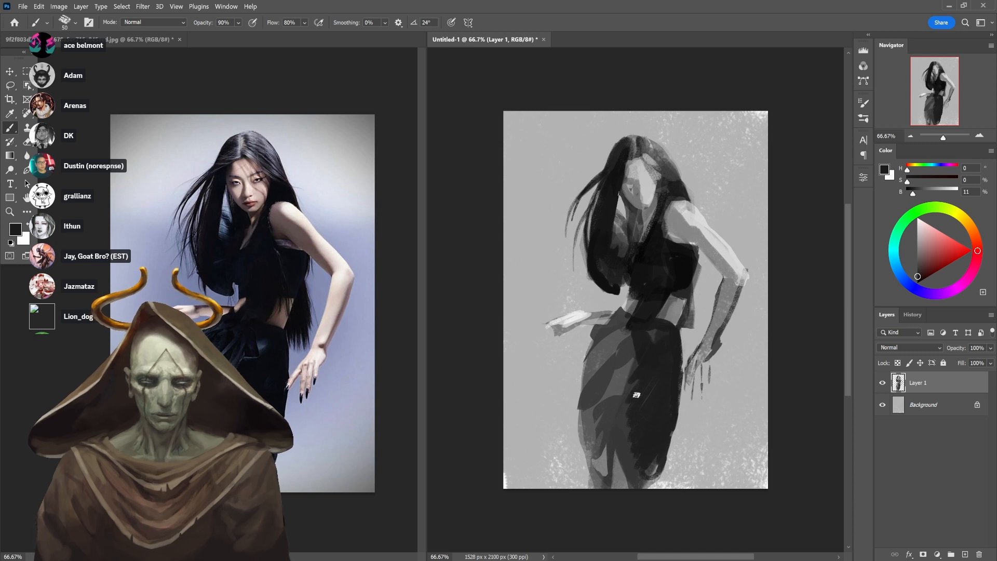
Unify the dark side of the skirt from waist to hem with a size 125 sampled near-black brush at 60% opacity
key("bracketright")
key("bracketright")
key("bracketright")
key("bracketright")
key("bracketright")
key("bracketright")
key("bracketright")
left_click(641, 408, "alt")
key("6")
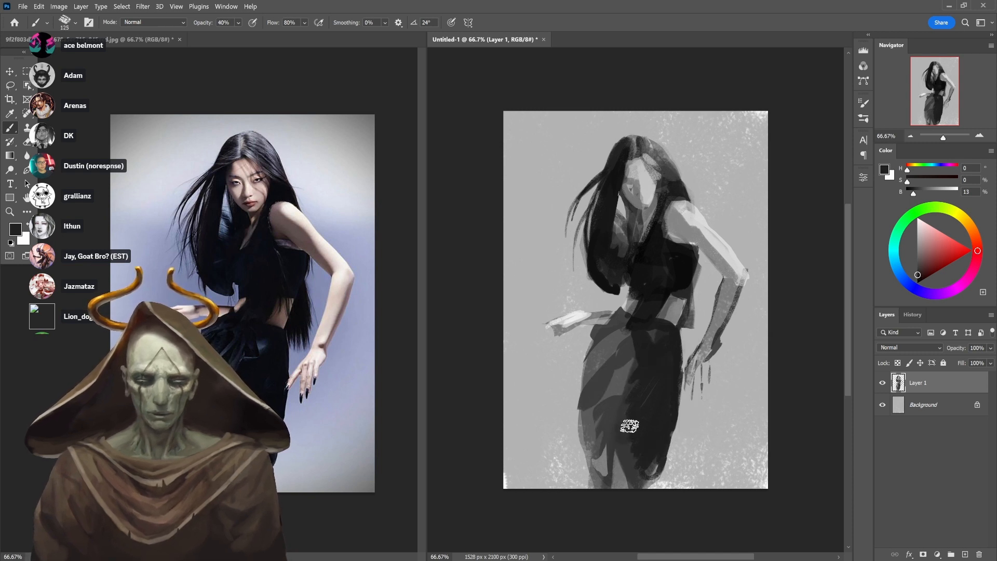
mouse_move(649, 355)
left_mouse_down()
mouse_move(617, 429)
mouse_move(638, 474)
left_mouse_up()
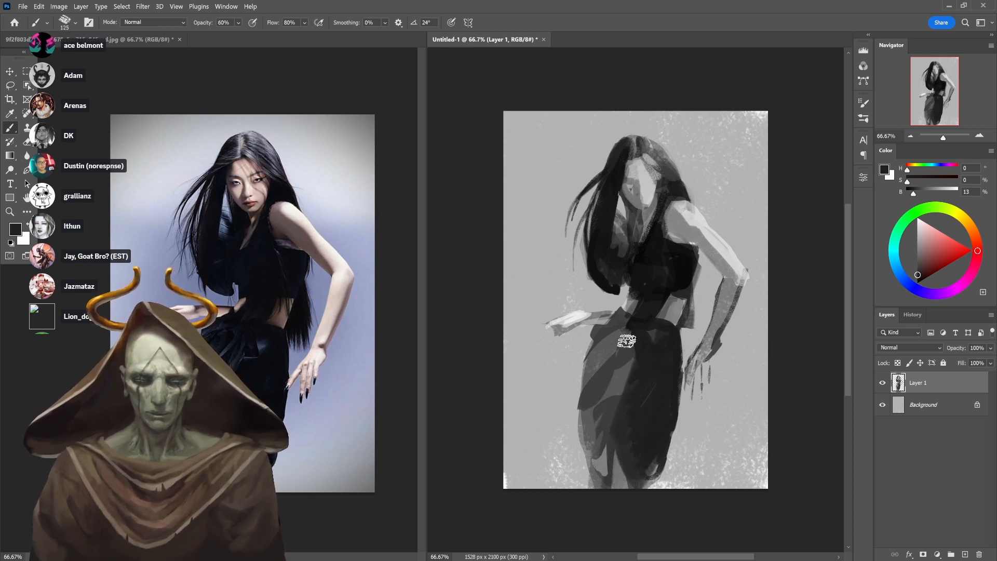
Paint a dark diagonal fold across the lighter hip of the skirt with sampled near-black at 100% opacity
key("4")
left_click(615, 380, "alt")
key("6")
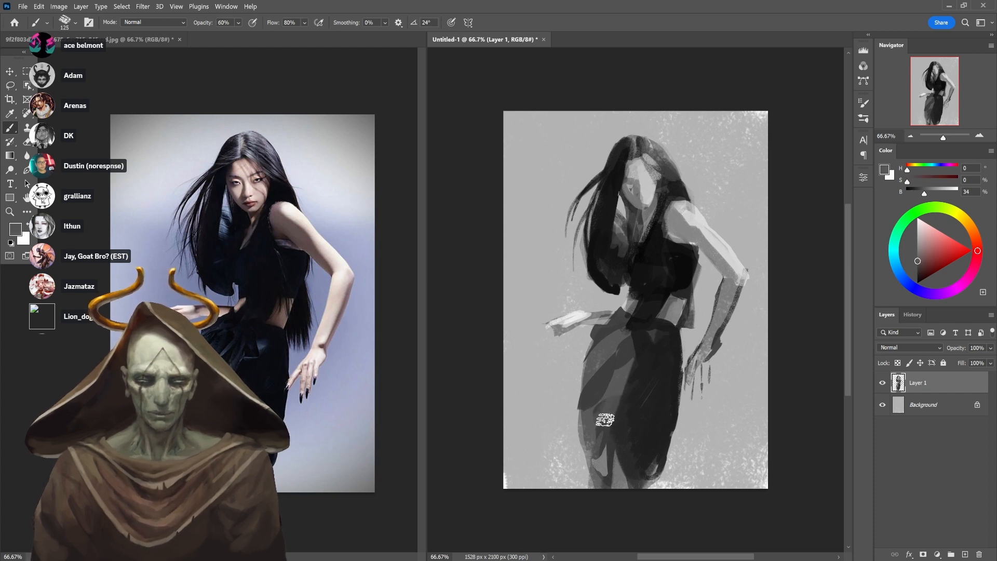
left_click(636, 388, "alt")
key("0")
mouse_move(591, 405)
left_mouse_down()
mouse_move(634, 368)
mouse_move(592, 395)
mouse_move(594, 383)
mouse_move(646, 346)
mouse_move(628, 355)
mouse_move(636, 364)
mouse_move(627, 341)
mouse_move(649, 359)
mouse_move(607, 344)
mouse_move(588, 367)
mouse_move(629, 330)
left_mouse_up()
left_click(605, 350, "alt")
left_click(612, 374, "alt")
left_click(649, 358, "alt")
key("7")
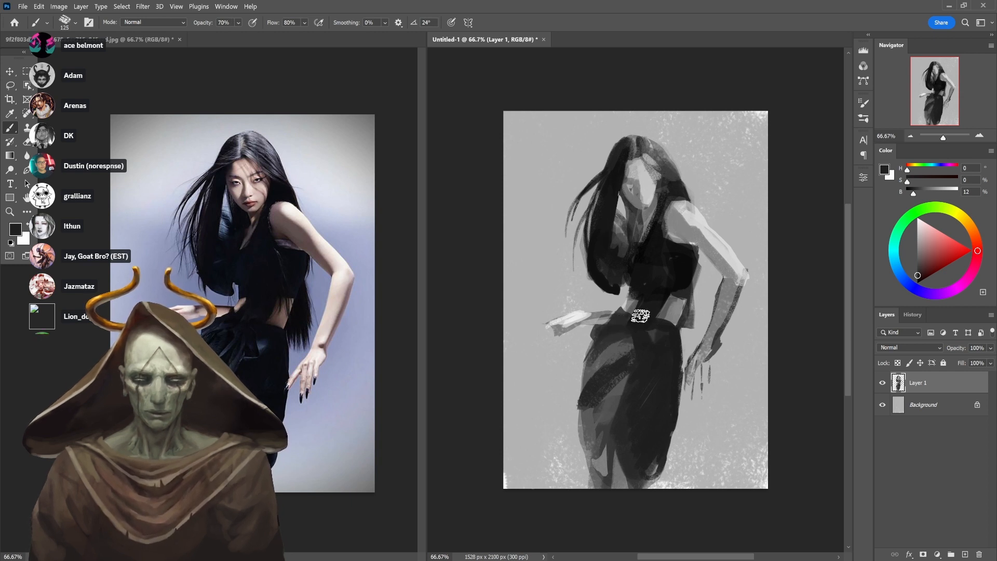
Restate the crop top's lower side with a size 60 near-black brush at 100% opacity and carve the gap beside the hair in background grey
left_click(629, 291, "alt")
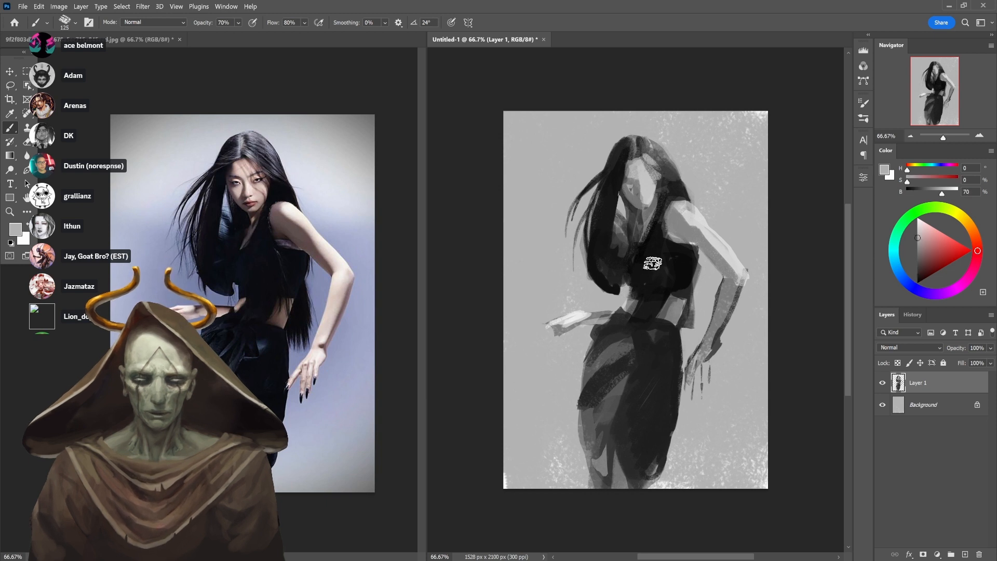
left_click(633, 281, "alt")
key("0")
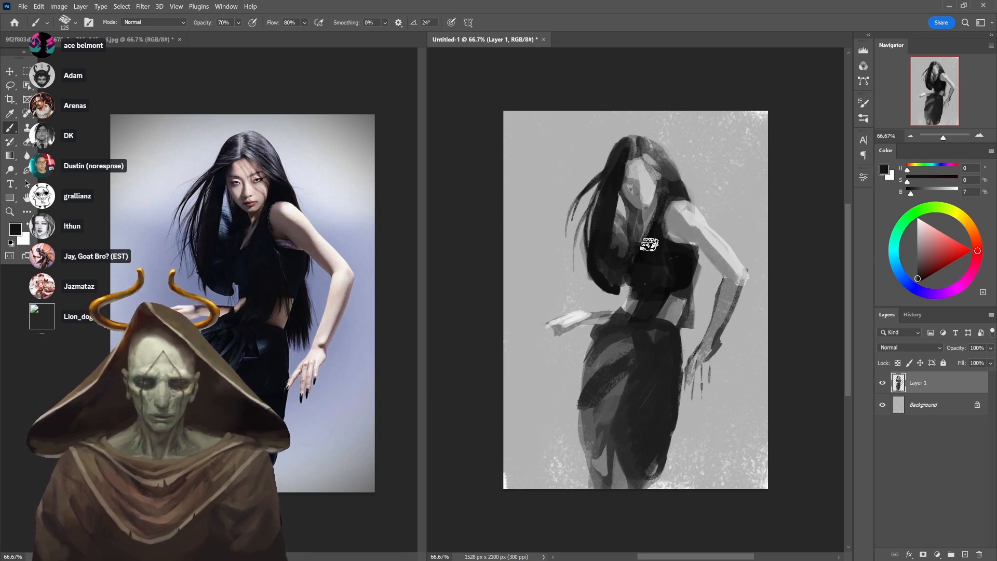
key("bracketleft")
key("bracketleft")
key("bracketleft")
key("bracketleft")
key("bracketleft")
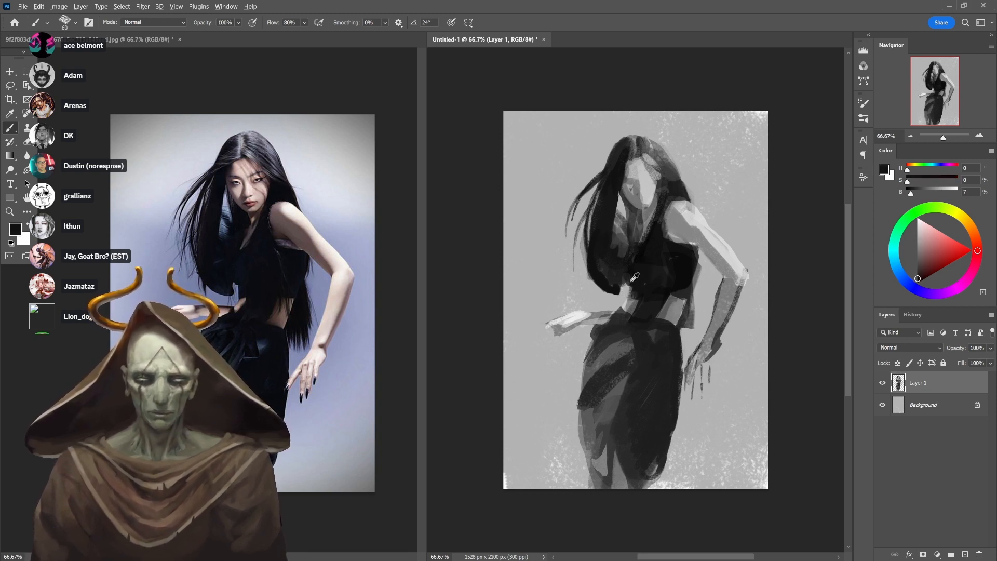
left_click(640, 282, "alt")
left_click_drag(643, 277, 630, 296)
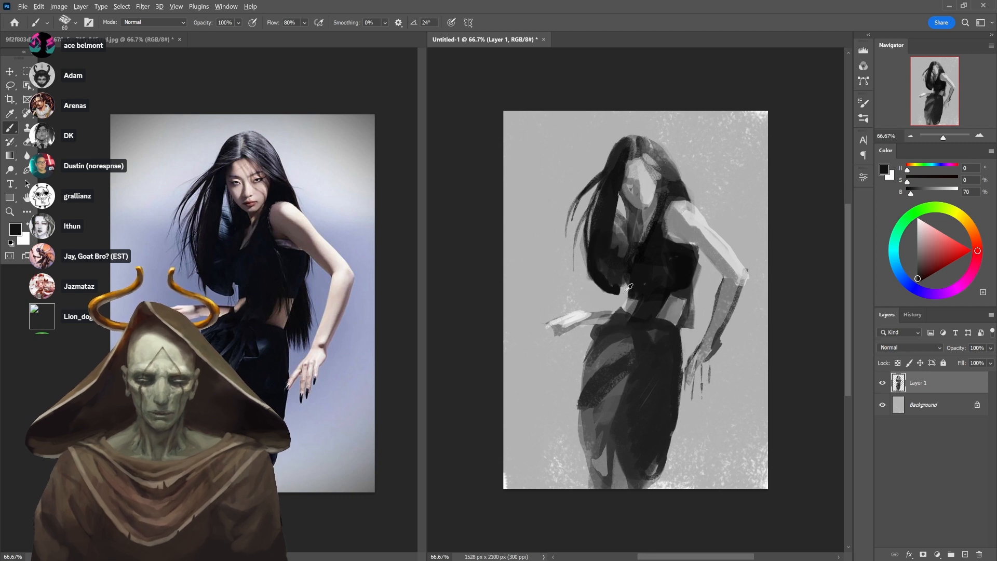
left_click(627, 292, "alt")
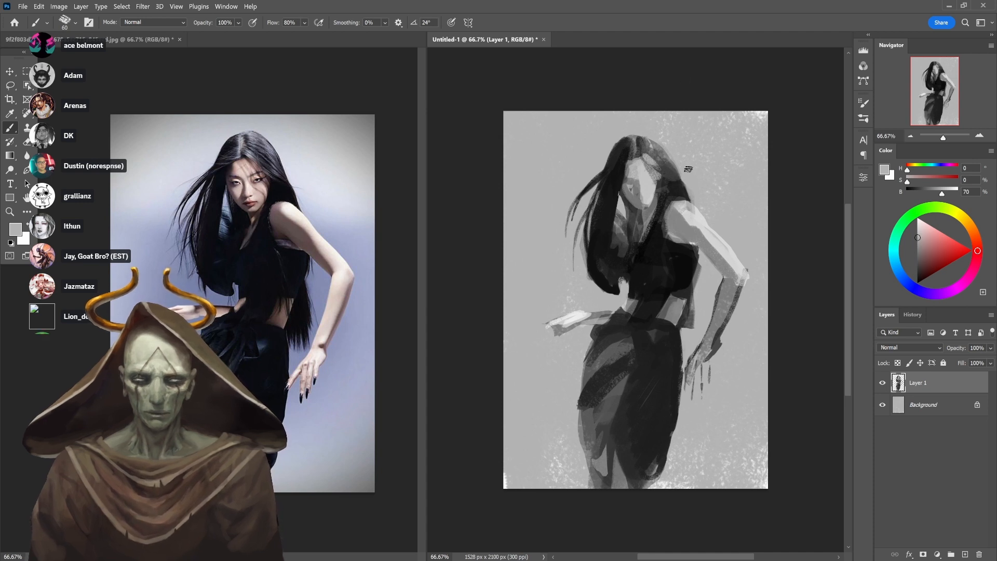
left_click(625, 307, "alt")
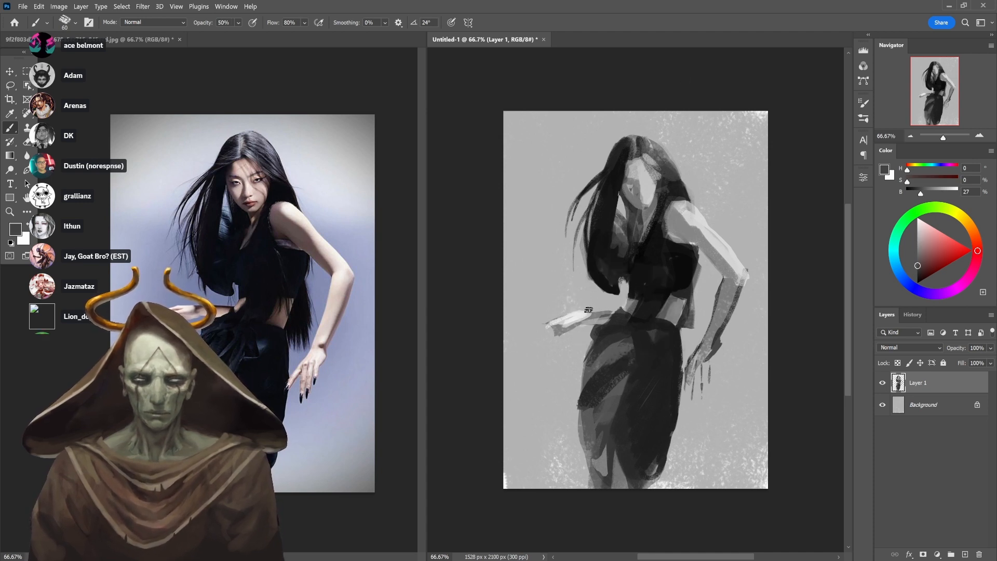
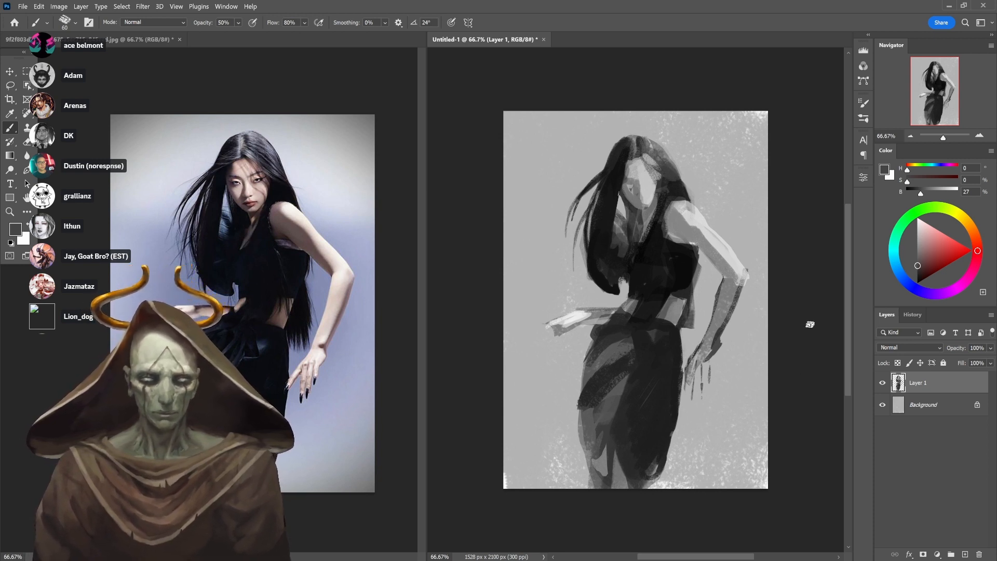
Paint the lowered forearm, wrist and first finger in light grey sampled from the upper arm at 90% opacity
left_click(732, 243, "alt")
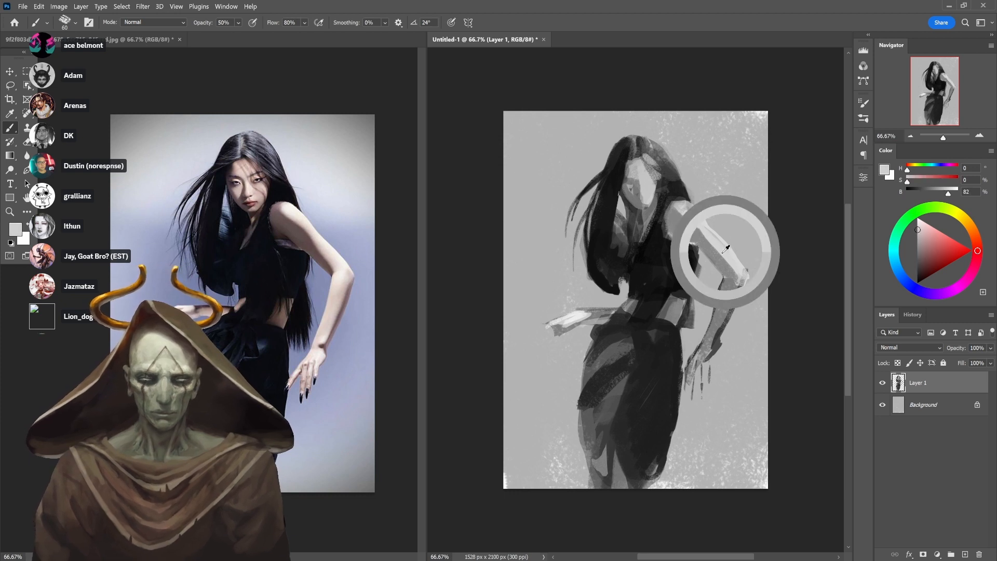
key("9")
mouse_move(717, 325)
left_mouse_down()
mouse_move(727, 275)
mouse_move(727, 291)
mouse_move(738, 283)
mouse_move(711, 332)
mouse_move(716, 322)
left_mouse_up()
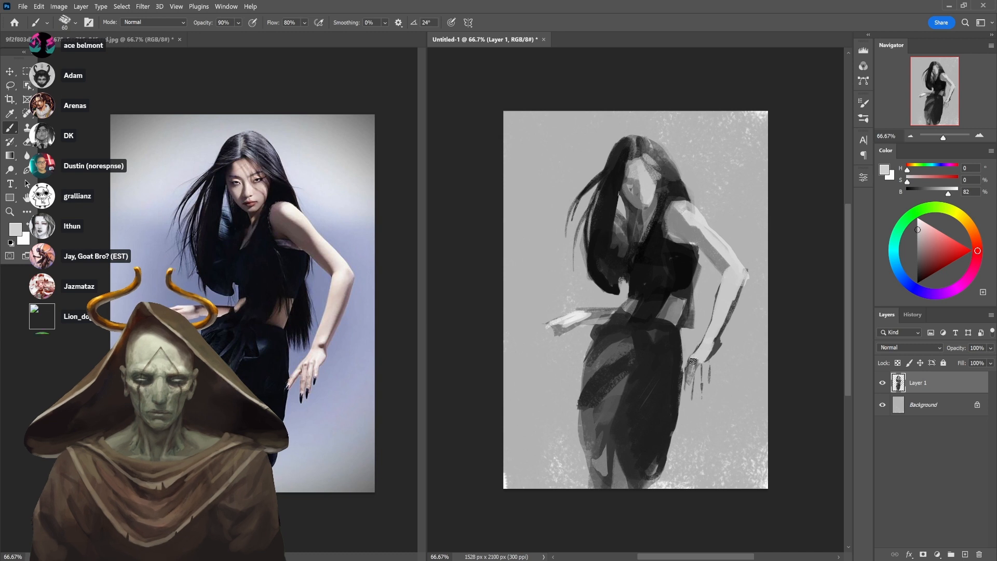
left_click_drag(684, 370, 678, 387)
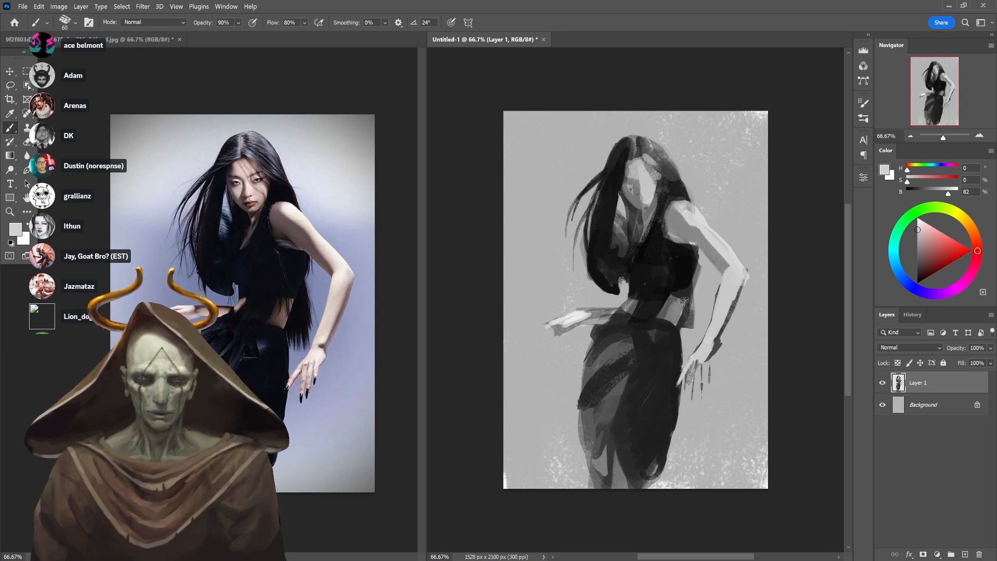
Define the lowered hand's fingers in sampled light grey, with near-black fingernails and background grey between them at 90% opacity
left_click(692, 367, "alt")
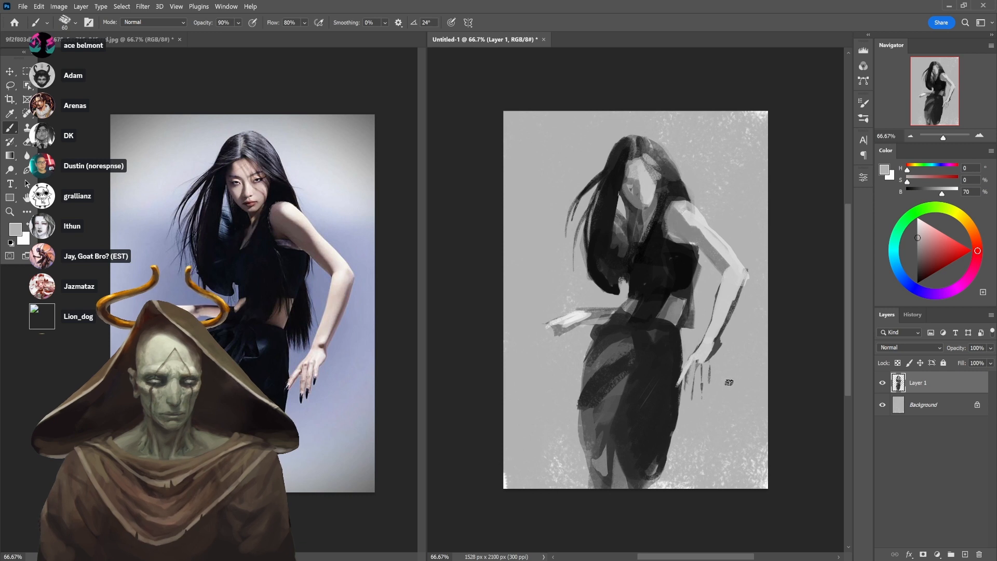
left_click(663, 363, "alt")
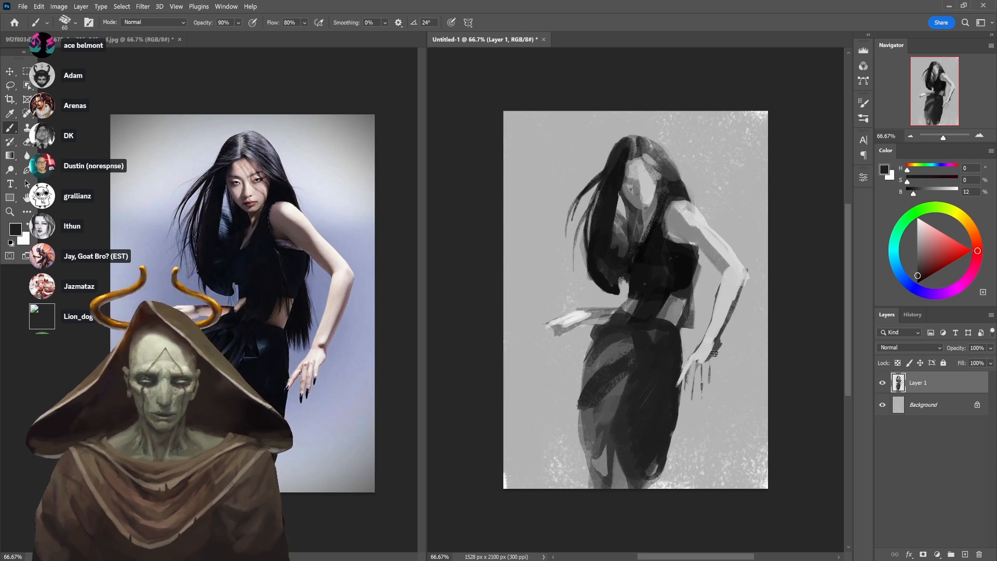
left_click_drag(700, 382, 698, 394)
left_click(702, 395, "alt")
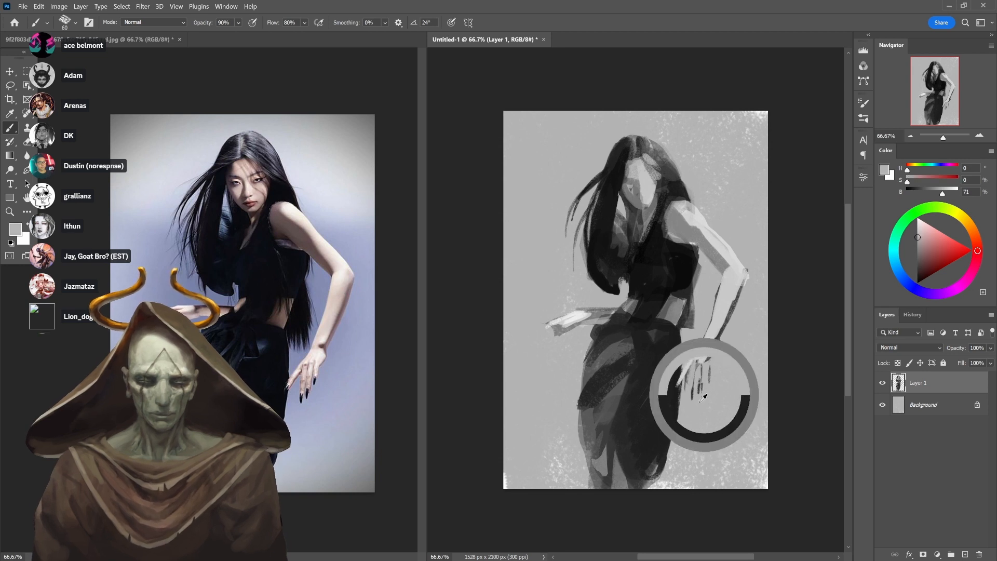
key("d")
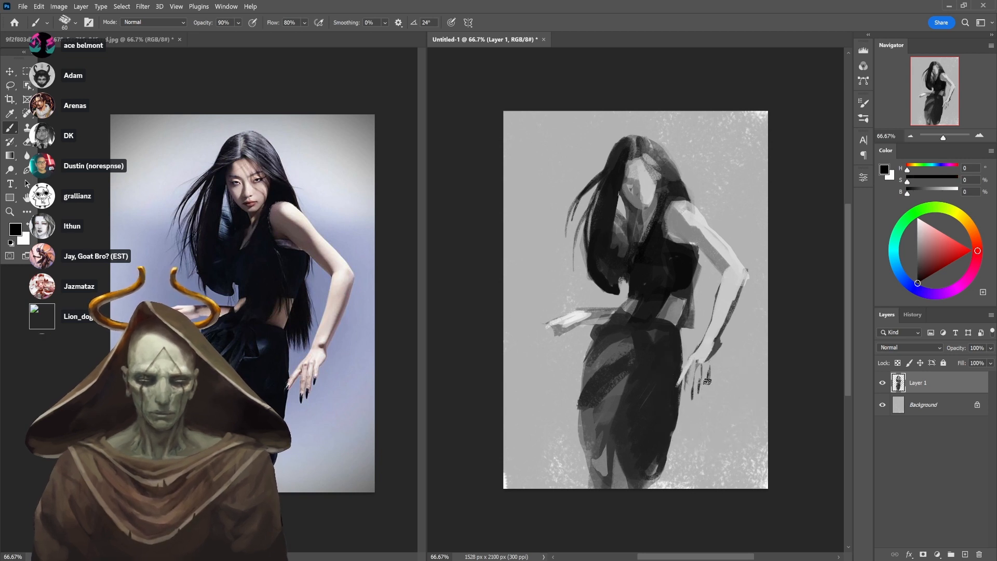
left_click(716, 377, "alt")
left_click(707, 338, "alt")
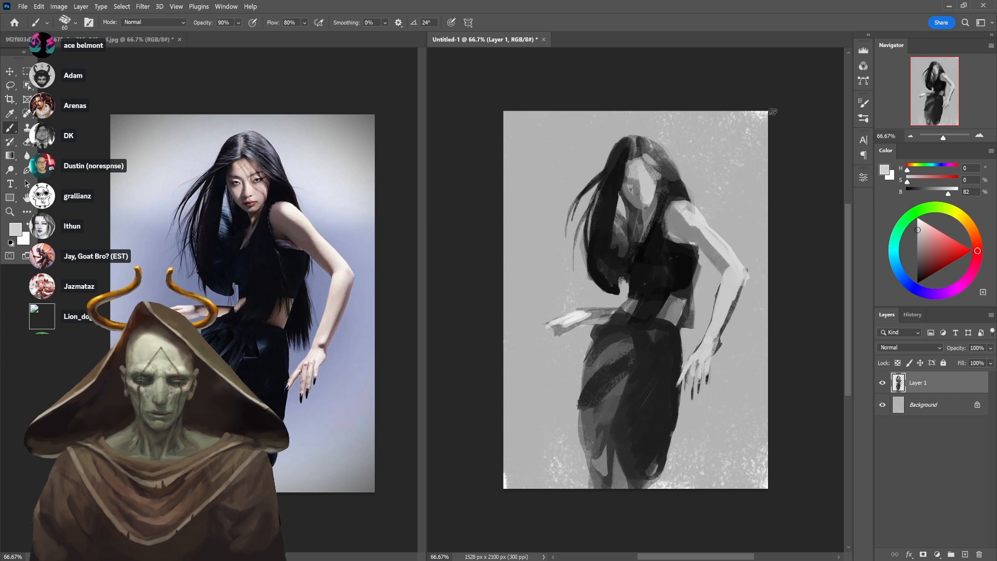
Refine the light and shadow shapes on the upper arm with sampled light and mid greys at 90% opacity
left_click(698, 216, "alt")
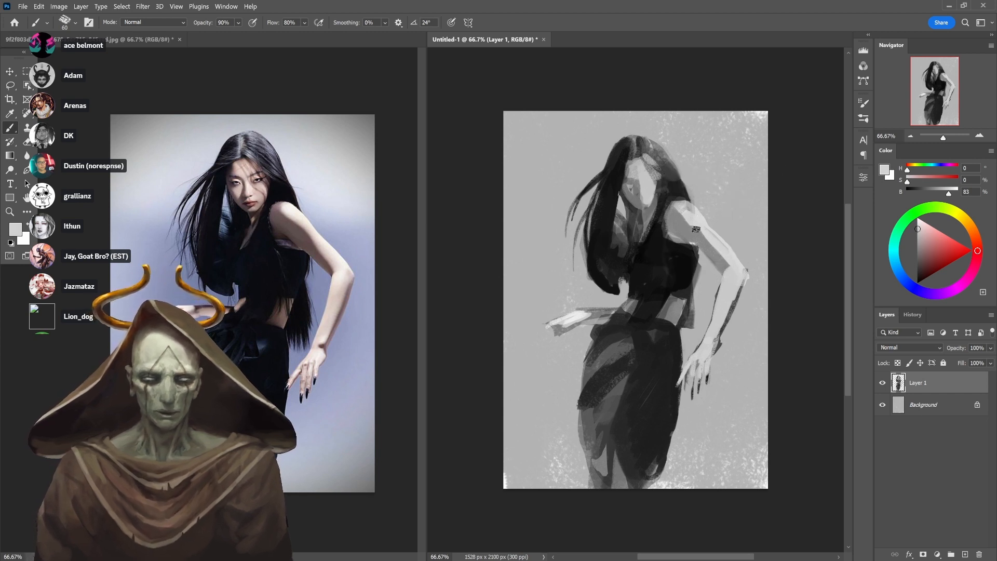
left_click(691, 232, "alt")
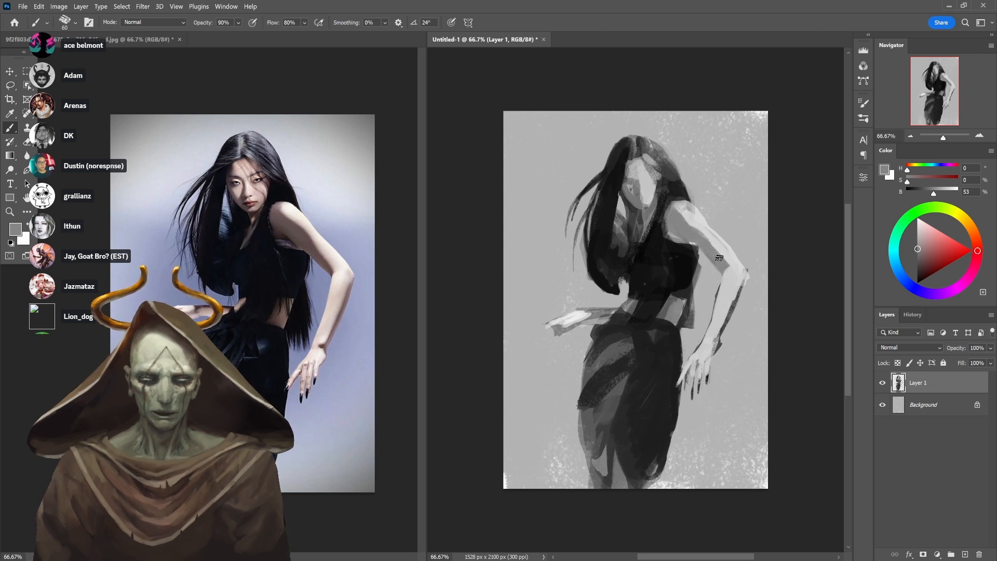
left_click(718, 245, "alt")
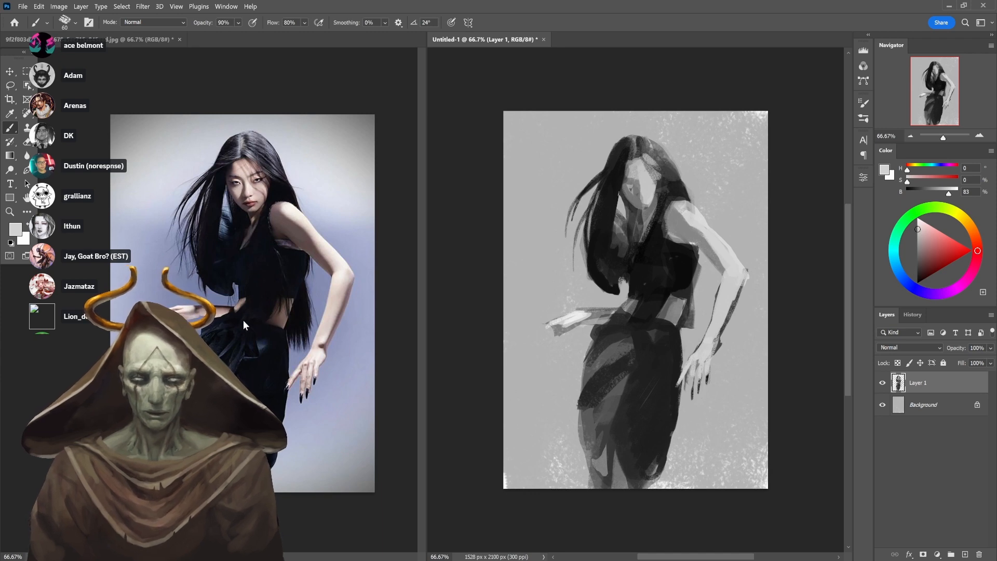
Examine the reference photo's waist and bent arm at 300% zoom against the whole painted figure
left_click(235, 307)
scroll(235, 307, "up", 3)
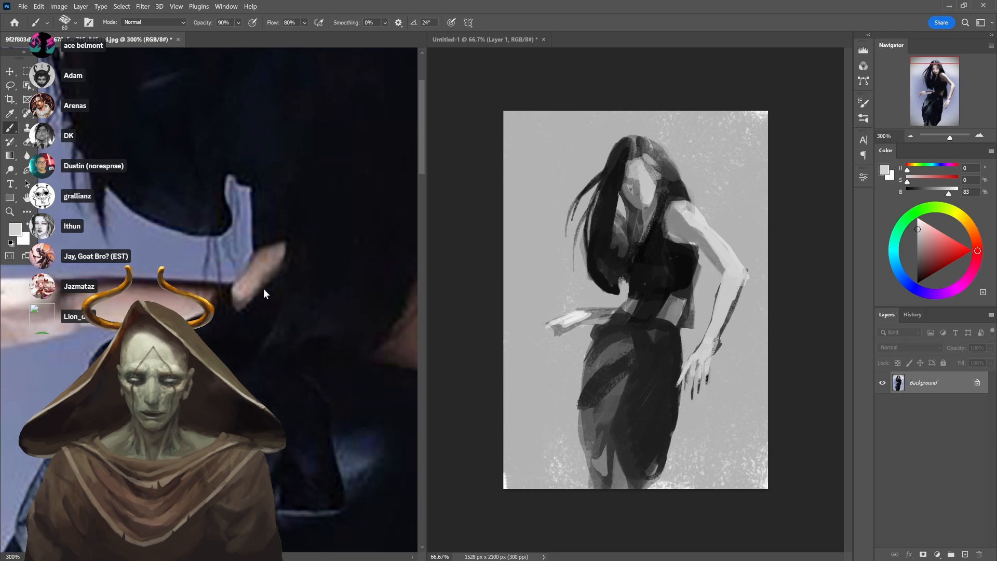
left_click(647, 314)
scroll(647, 319, "down", 2)
scroll(609, 220, "up", 1)
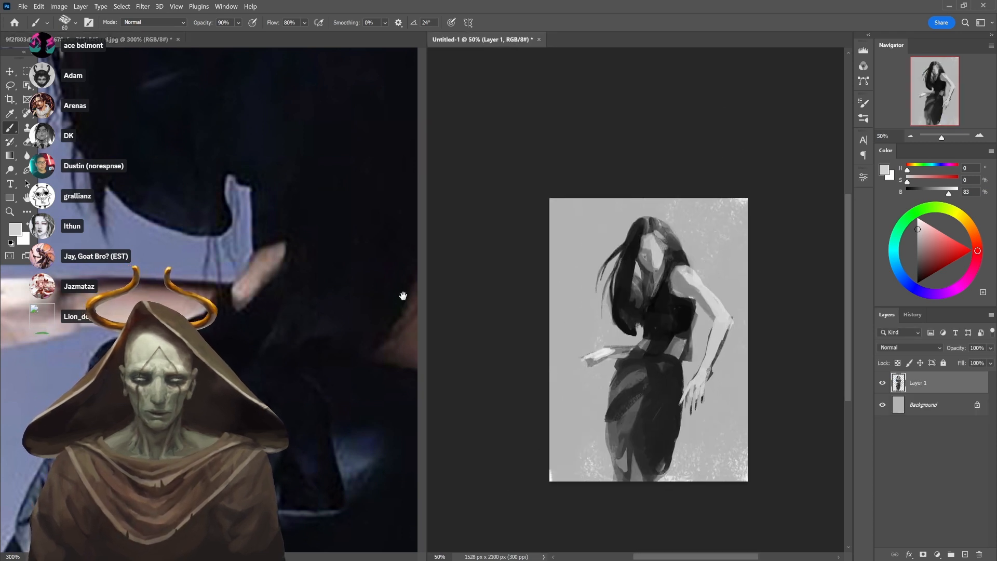
left_click(331, 372)
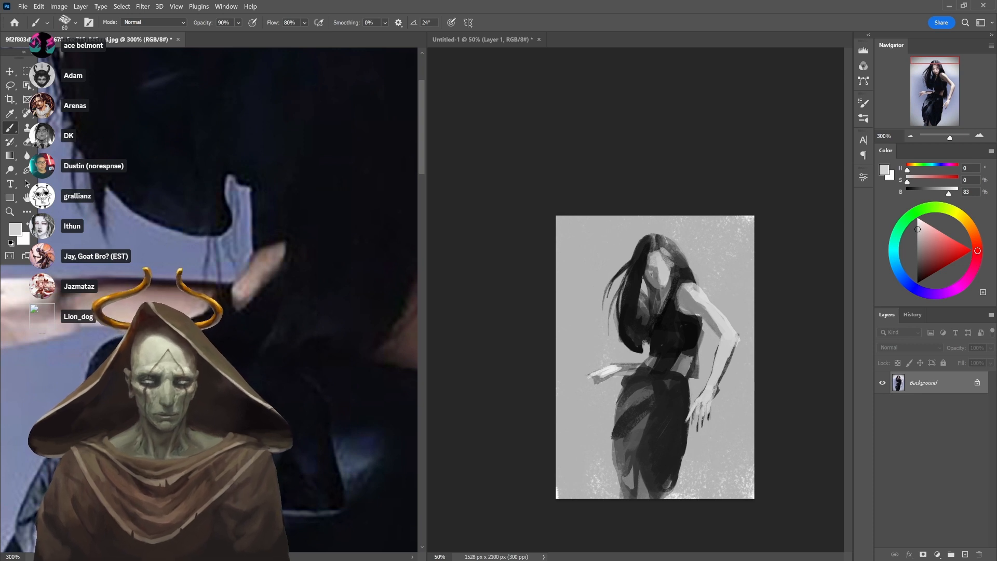
left_click(454, 322)
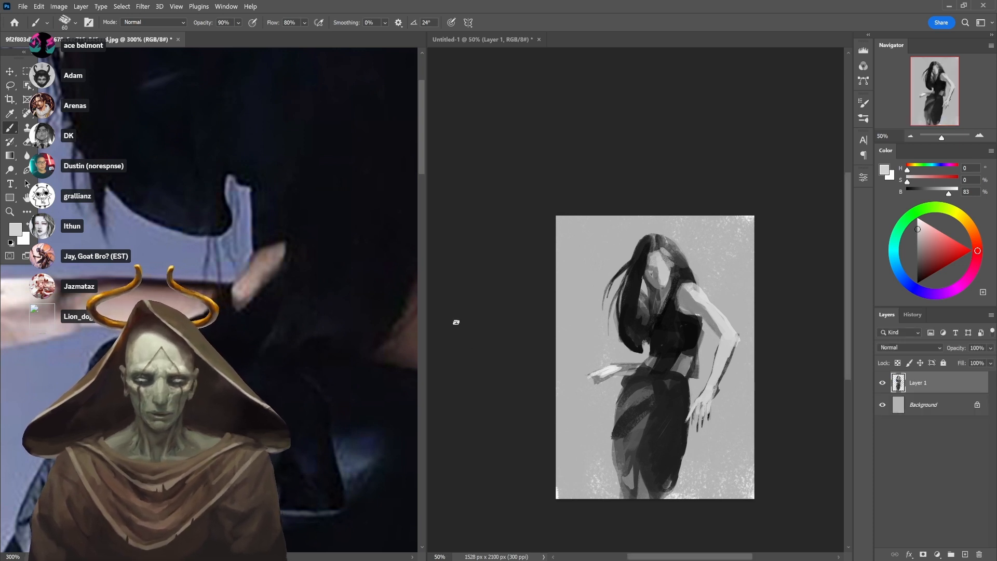
left_click(363, 139)
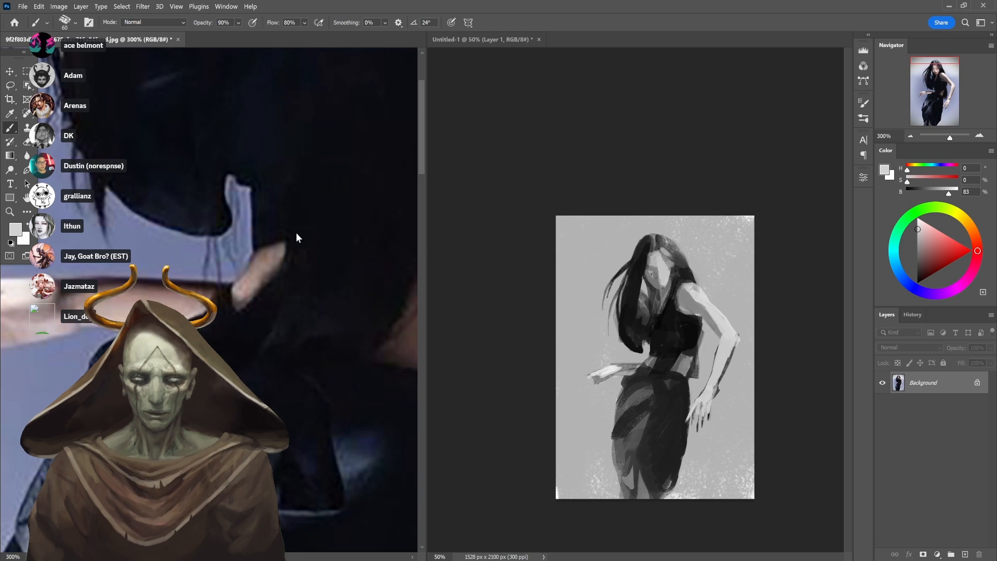
left_click(510, 134)
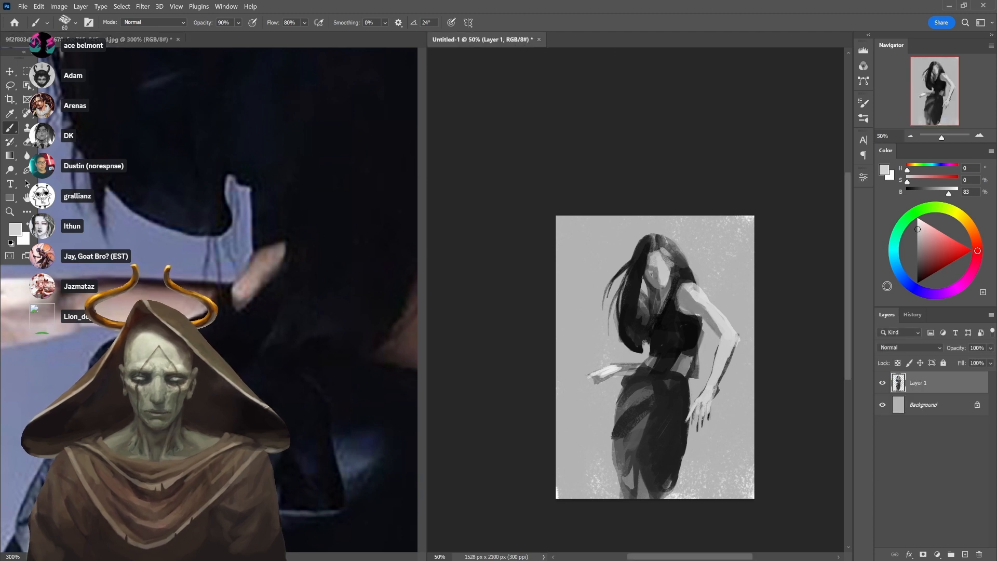
left_click(883, 384)
left_click(882, 383)
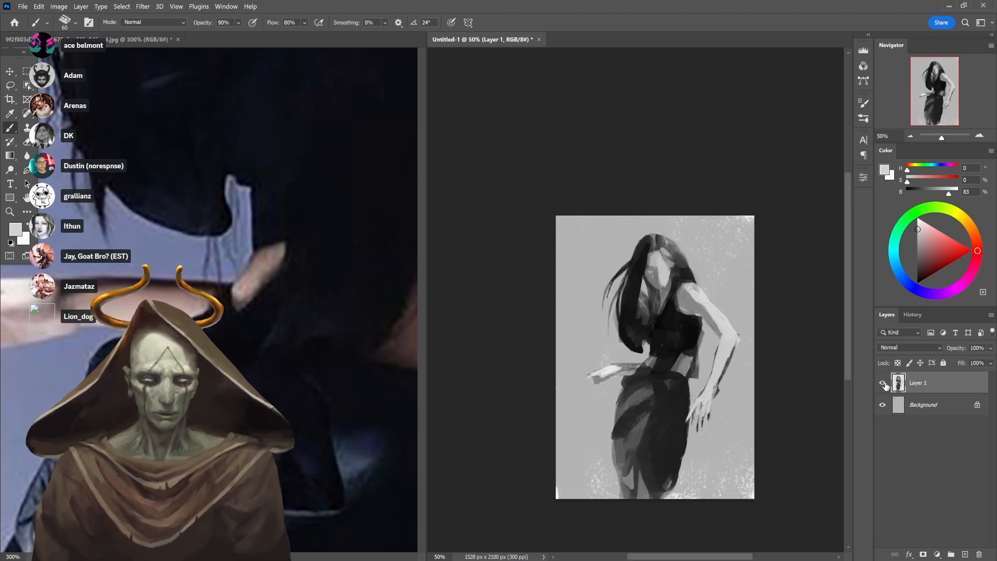
left_click(737, 330, "alt")
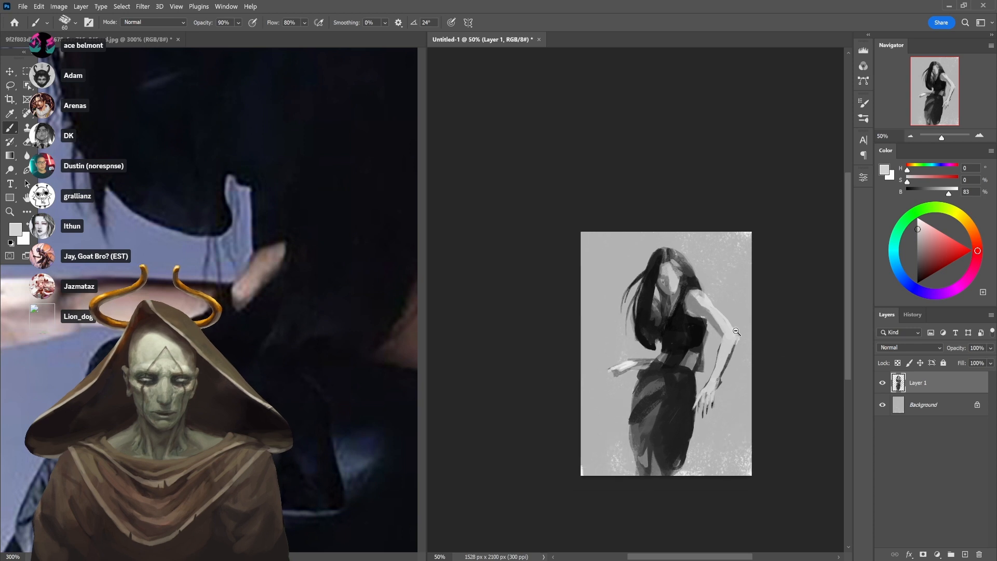
left_click(705, 338, "ctrl")
left_click(252, 260)
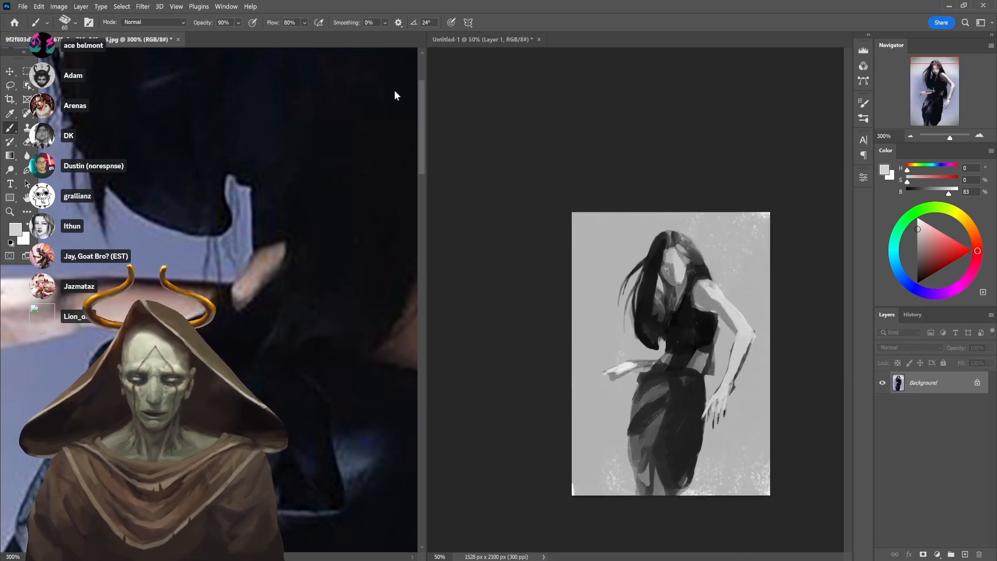
left_click(545, 129)
left_click(677, 356)
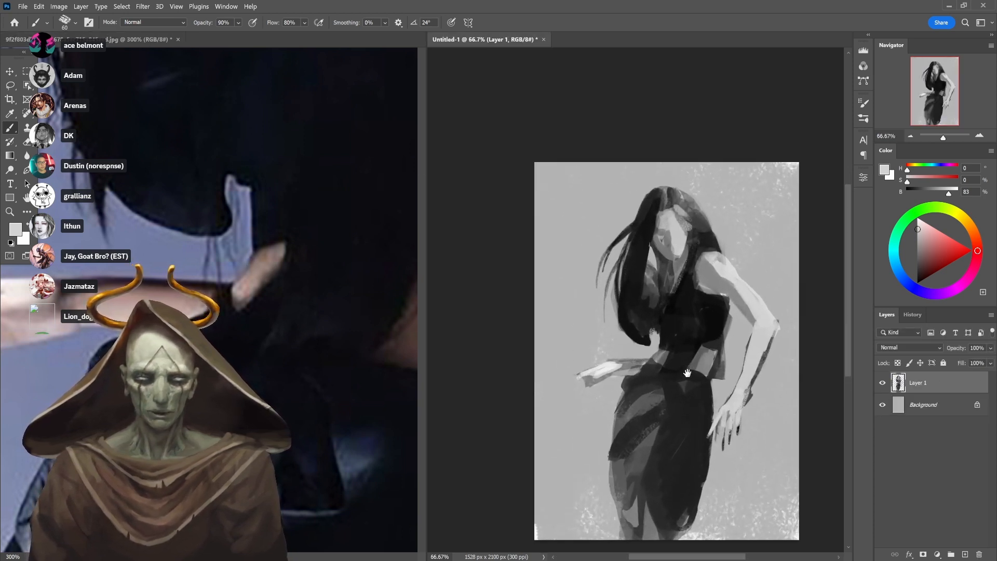
Zoom the reference photo out to 31.66% and return to the figure painting
left_click(235, 292)
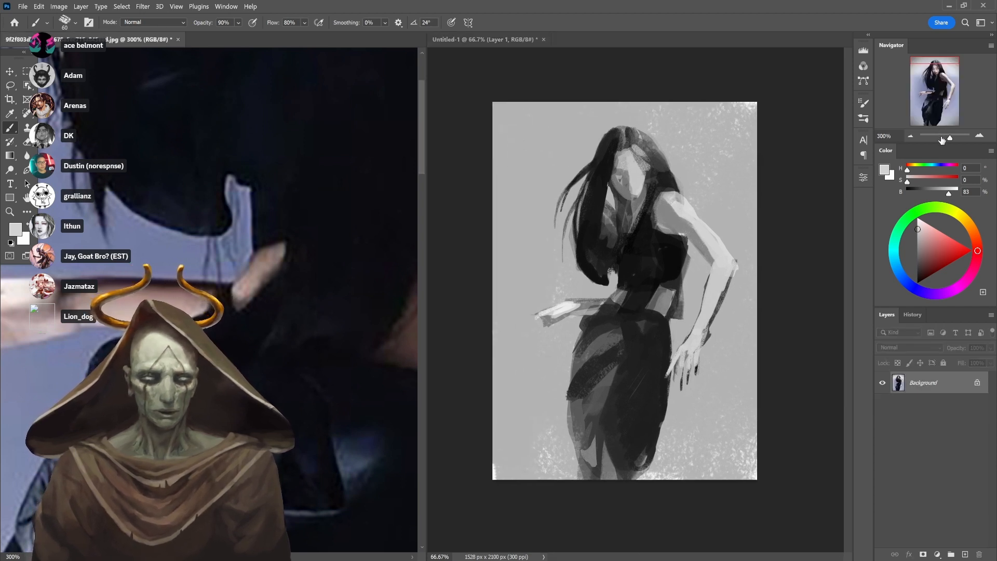
left_click_drag(942, 140, 941, 142)
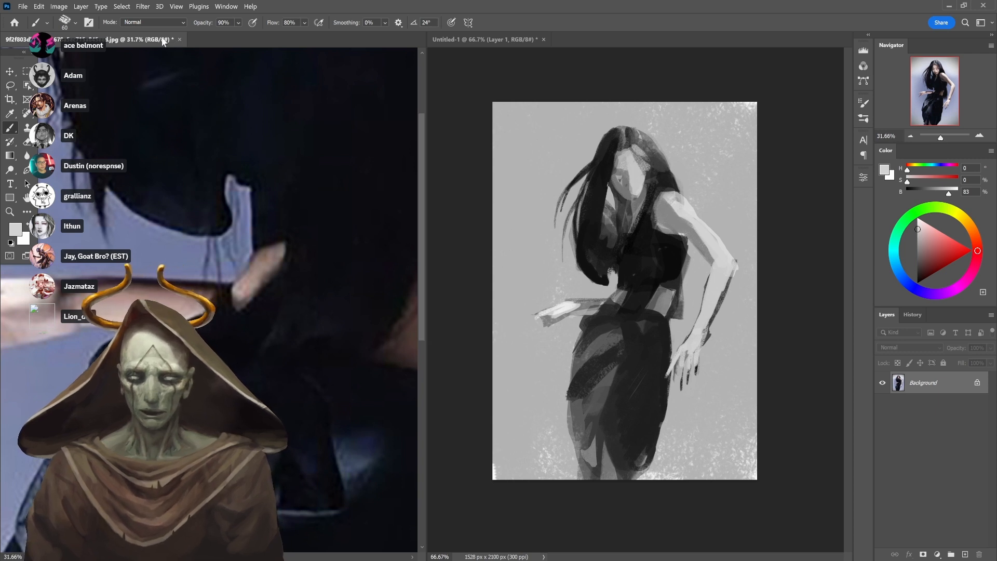
left_click(478, 41)
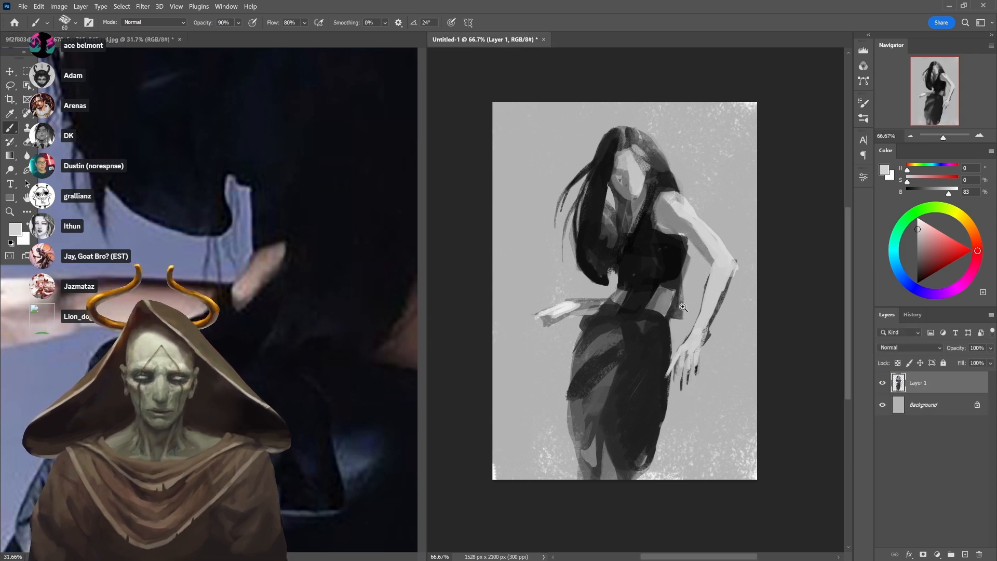
Paint the gathered knot at the skirt's waistband beside the bent arm in black with a size 35 brush at 90% opacity
left_click(682, 306)
left_click(665, 300, "alt")
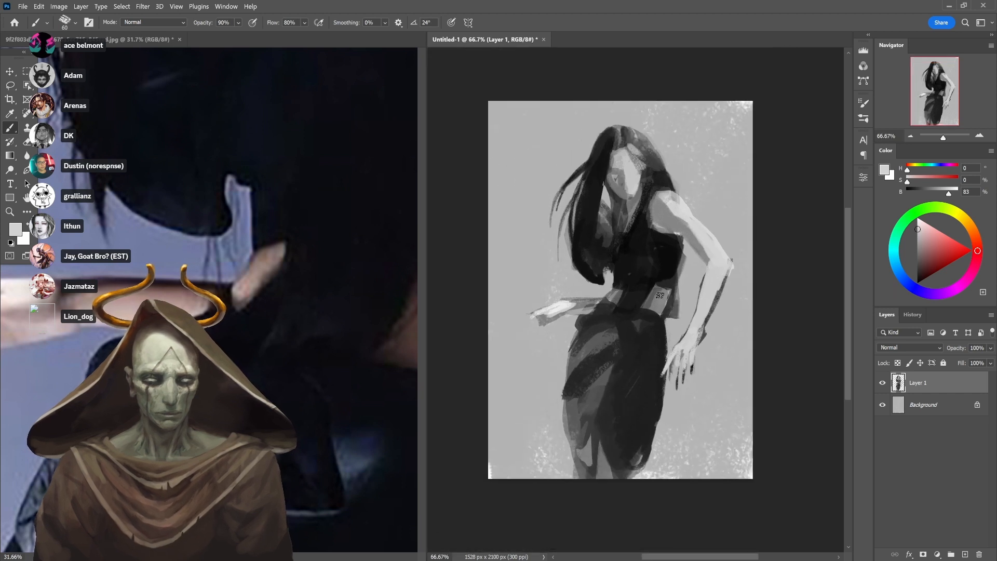
left_click(620, 304)
key("e")
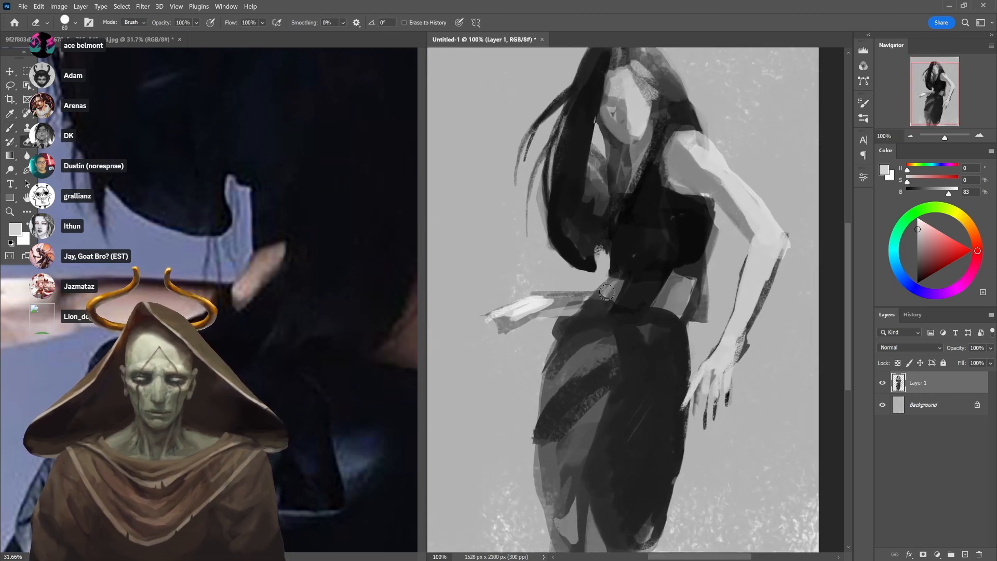
key("x")
key("b")
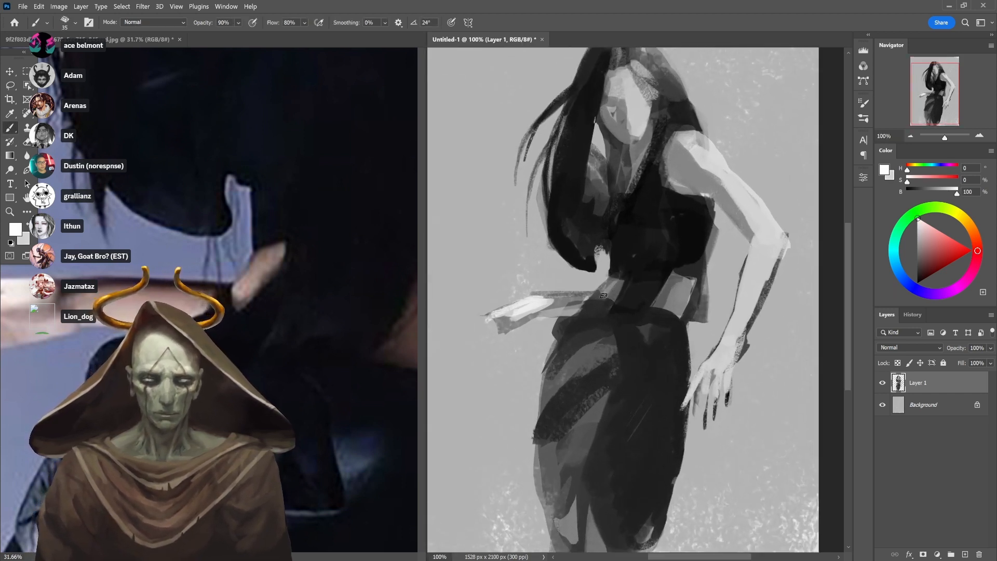
left_click(673, 281, "alt")
key("d")
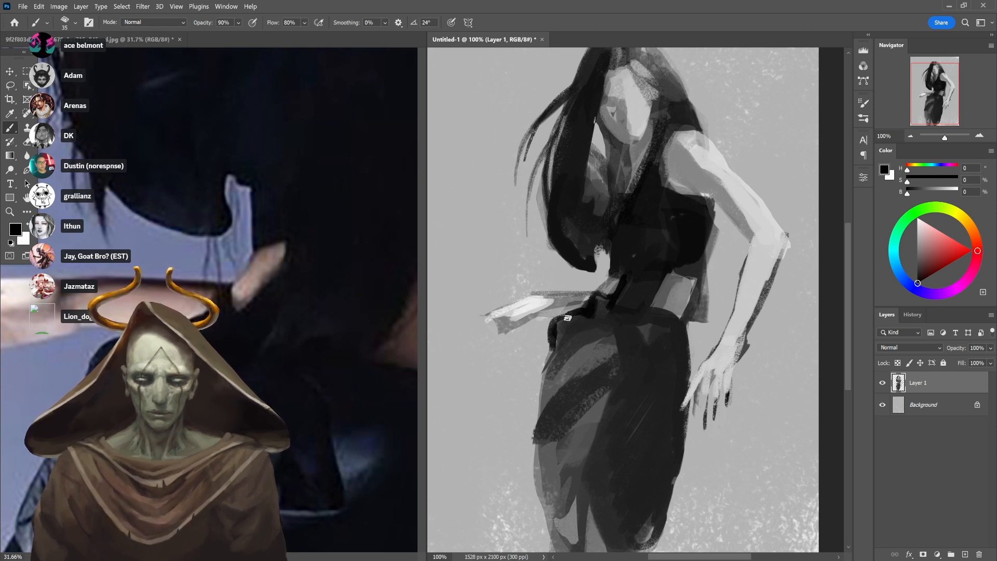
mouse_move(567, 318)
left_mouse_down()
mouse_move(556, 345)
mouse_move(592, 328)
left_mouse_up()
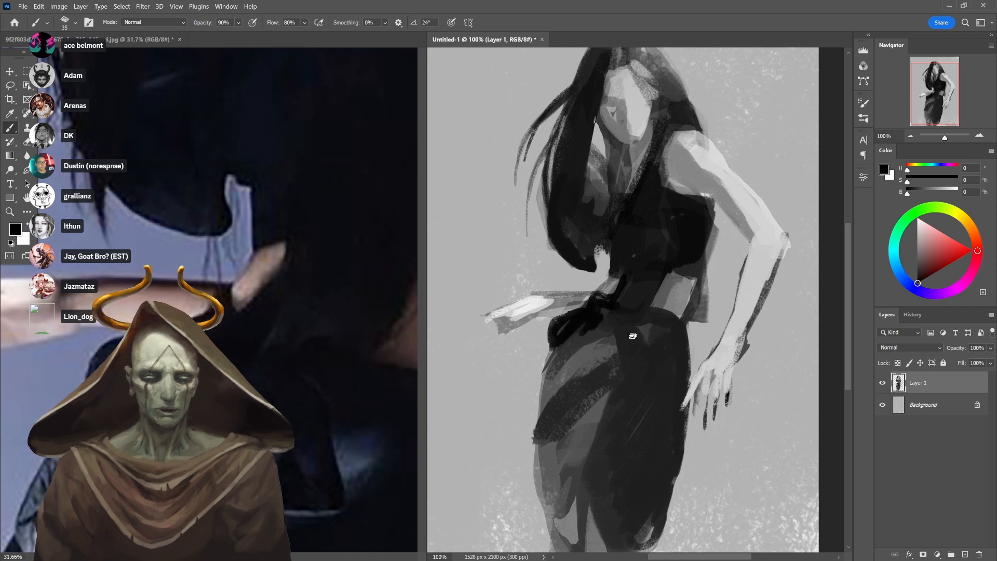
mouse_move(545, 405)
left_mouse_down()
mouse_move(613, 301)
mouse_move(534, 408)
mouse_move(558, 383)
mouse_move(557, 360)
mouse_move(559, 372)
mouse_move(621, 302)
mouse_move(535, 400)
left_mouse_up()
Refine the small patch of bare waist between the crop top and the skirt knot using sampled mid grey and black
left_click(611, 283, "alt")
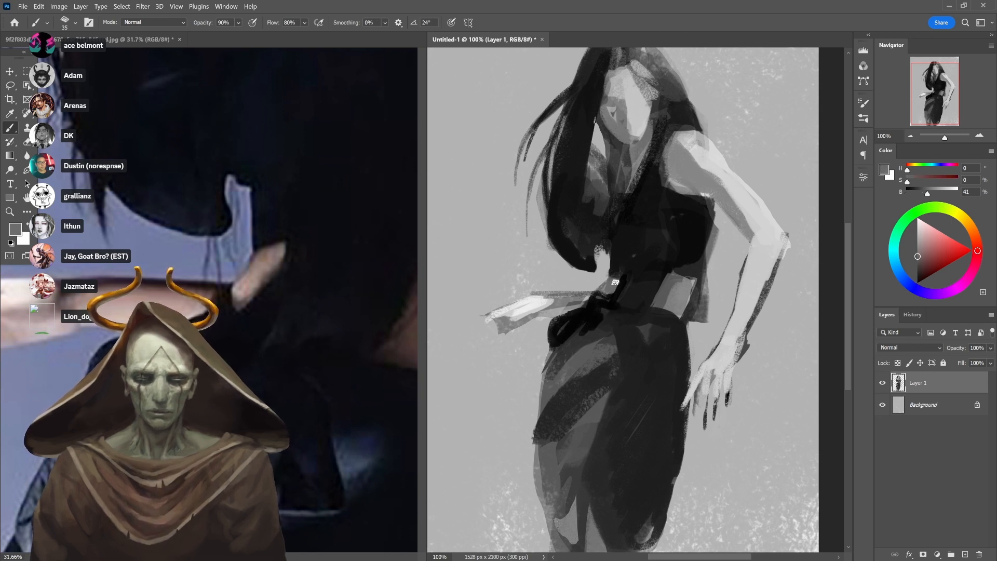
left_click(613, 278, "alt")
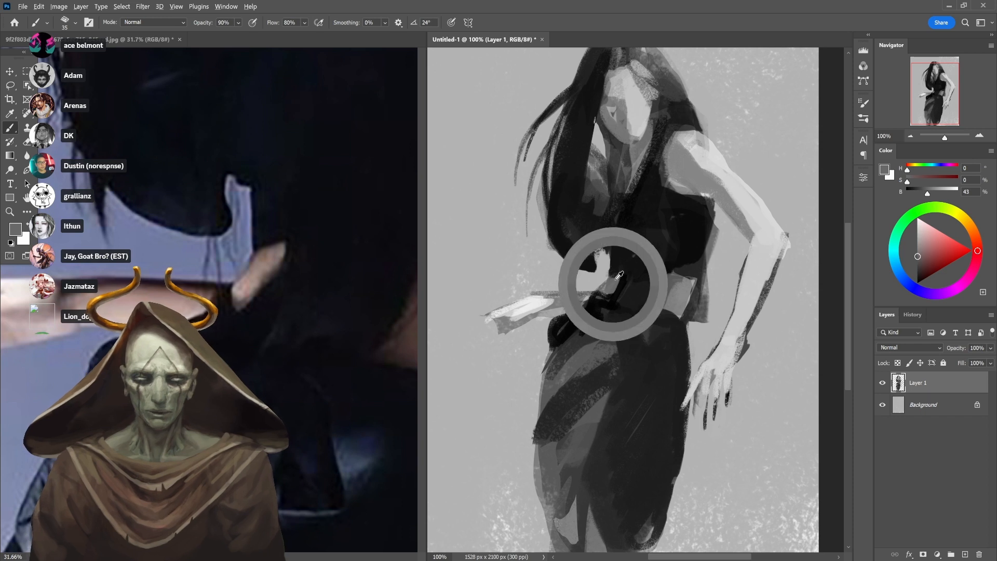
left_click(619, 270, "alt")
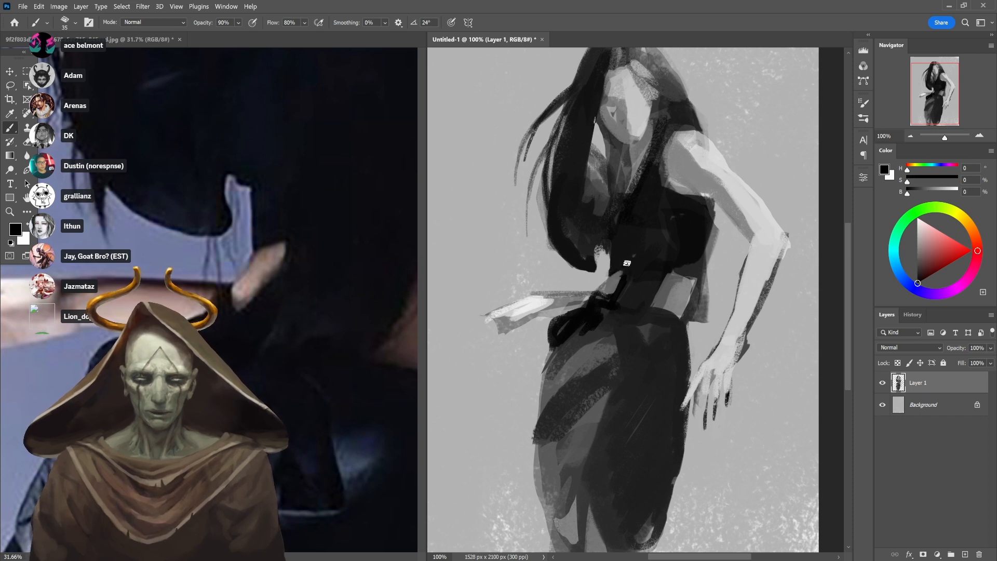
key("x")
mouse_move(612, 273)
left_mouse_down()
mouse_move(604, 181)
mouse_move(620, 167)
mouse_move(640, 254)
mouse_move(609, 238)
mouse_move(602, 289)
left_mouse_up()
left_click_drag(641, 262, 627, 312)
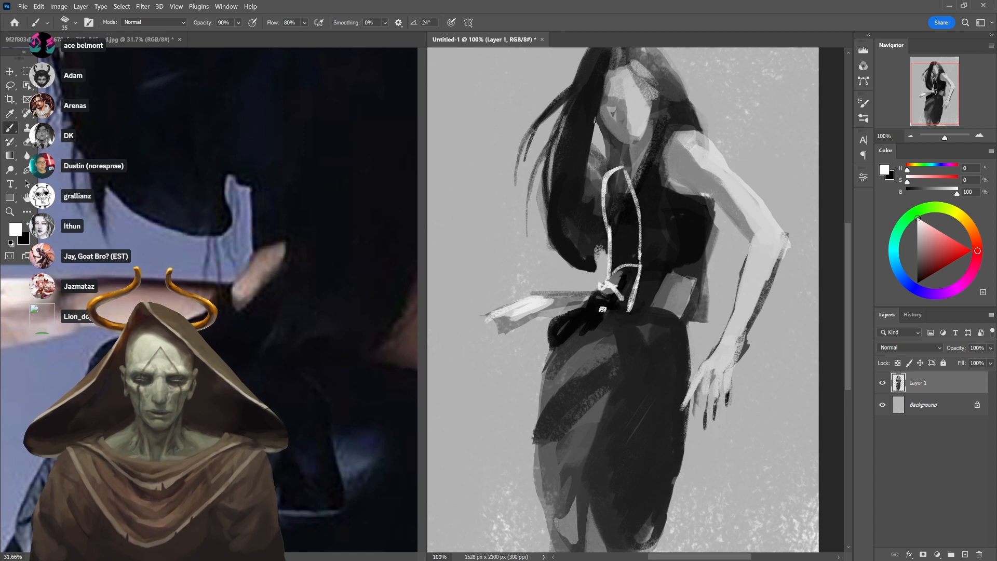
left_click_drag(538, 309, 614, 313)
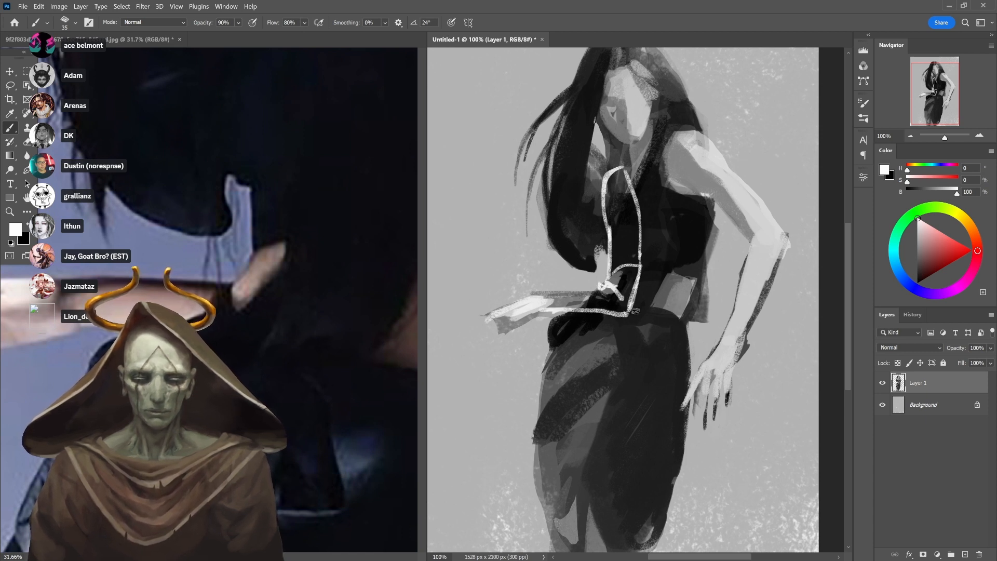
key("ctrl+z")
key("ctrl+z")
key("ctrl+z")
key("ctrl+z")
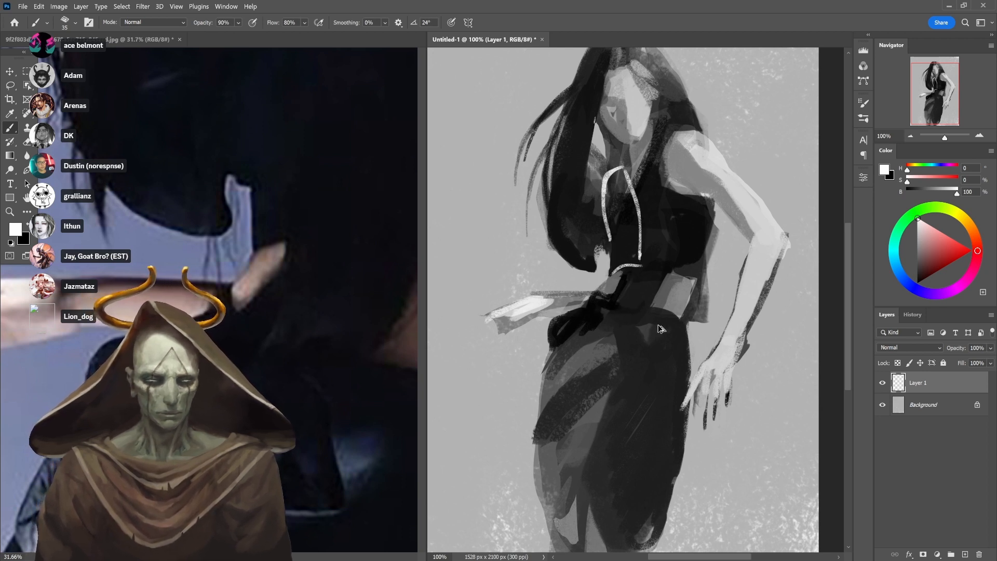
key("ctrl+z")
key("ctrl+z")
key("ctrl+z")
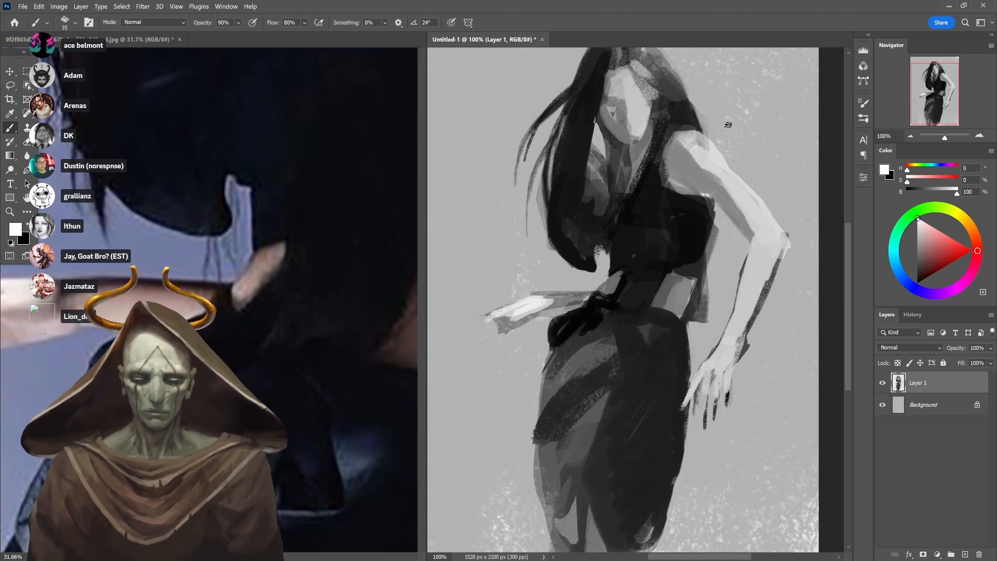
left_click(366, 384)
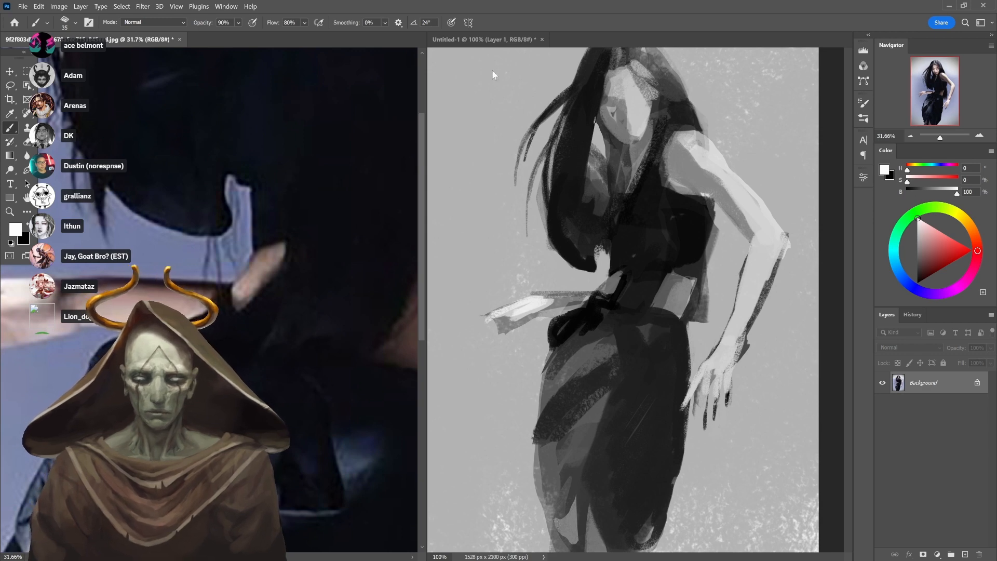
left_click(483, 35)
left_click_drag(484, 37, 481, 45)
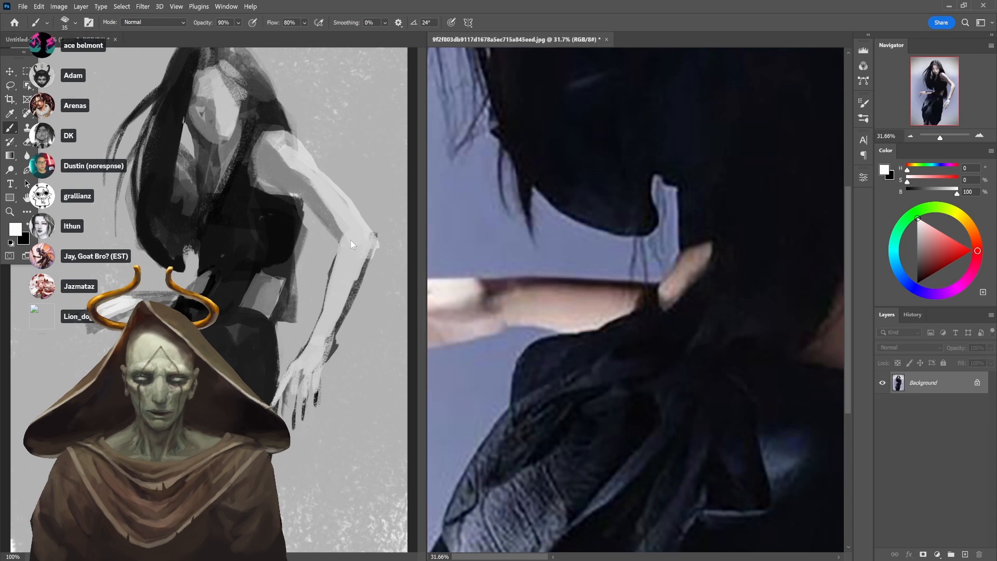
key("ctrl+alt+shift+t")
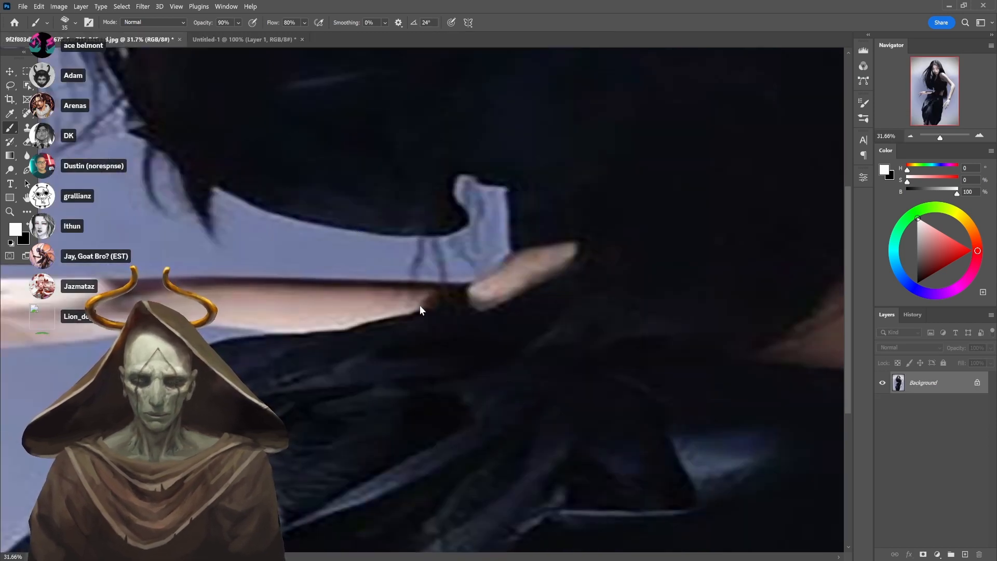
key("ctrl+alt+shift+t")
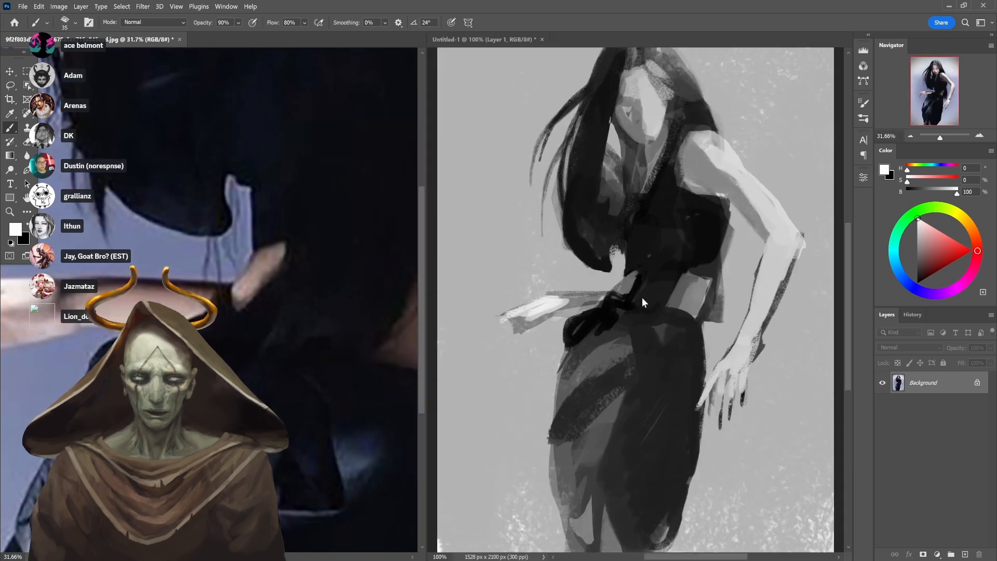
left_click_drag(662, 349, 607, 290)
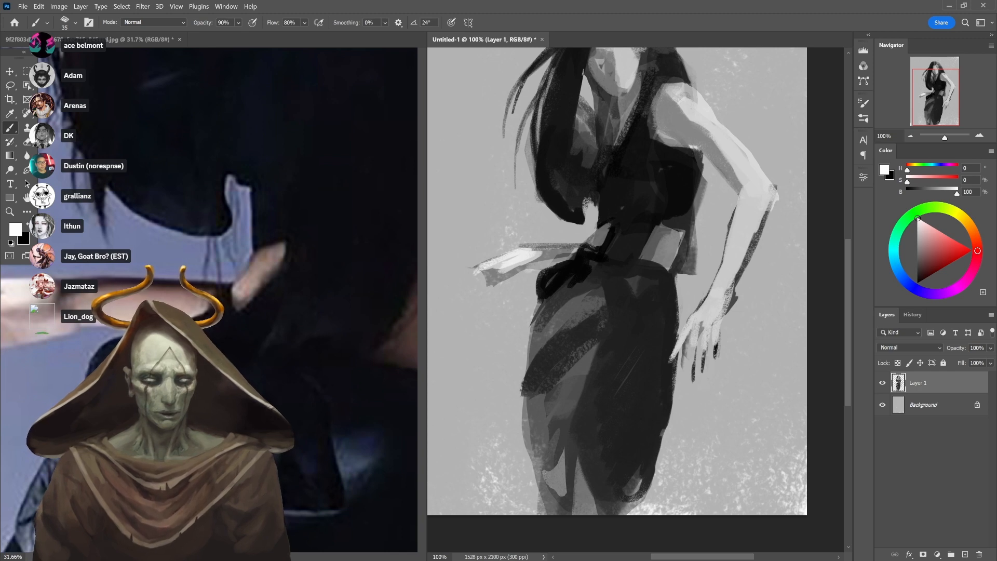
Create a new white RGB document of 1528 x 2100 pixels at 300 pixels per inch
left_click(22, 6)
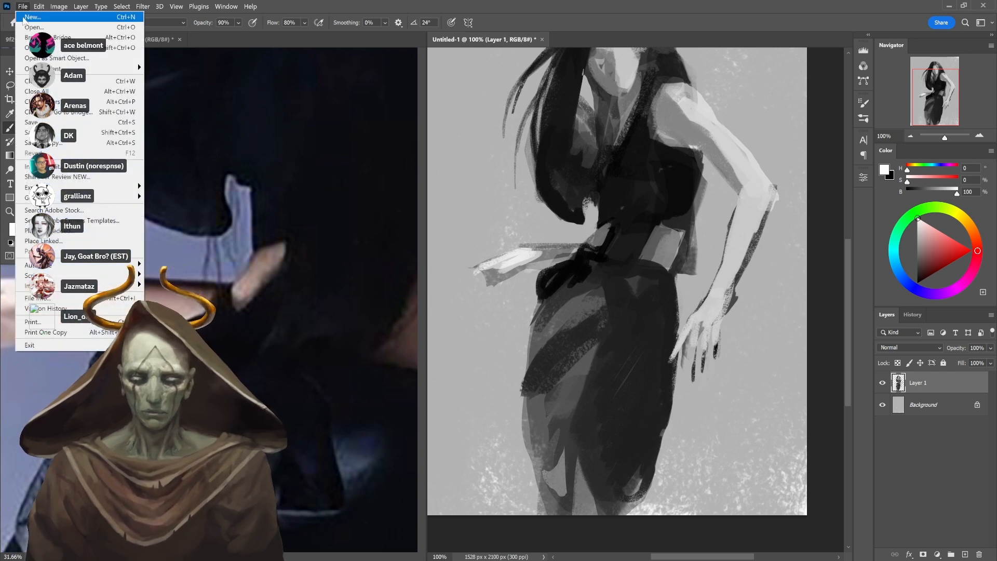
left_click(36, 18)
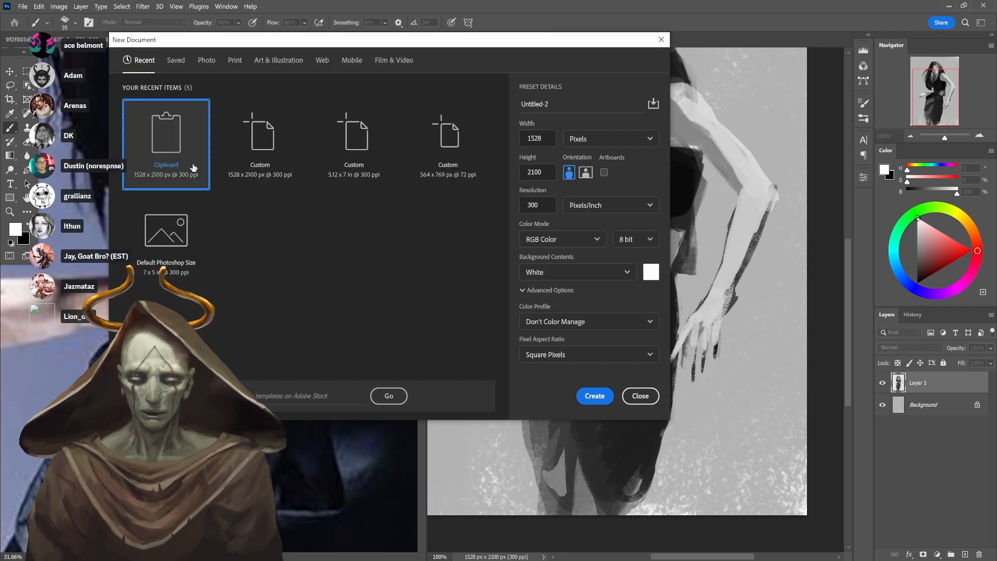
left_click(595, 396)
Close the reference photo document and return to the figure painting
left_click(302, 94)
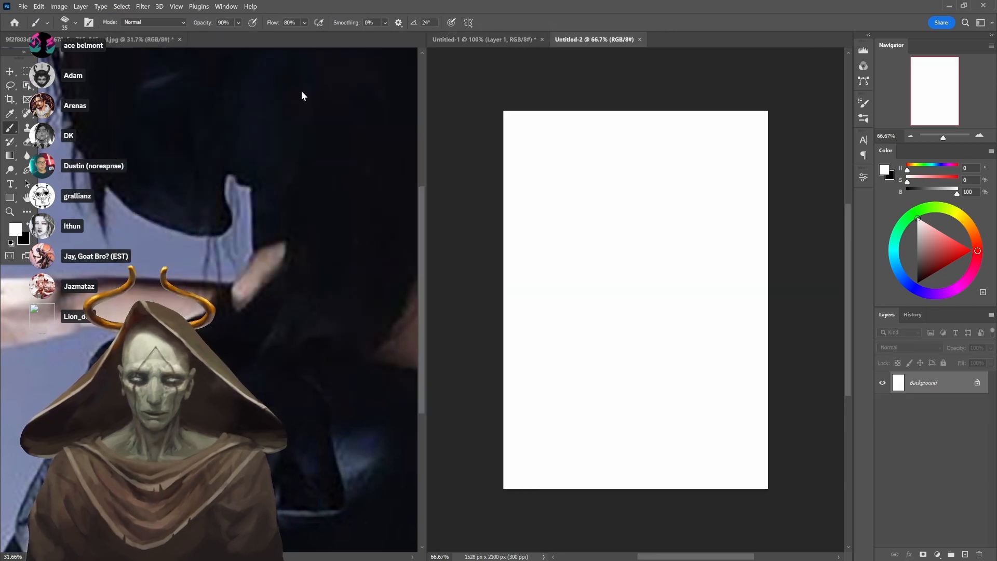
left_click(179, 40)
left_click(537, 232)
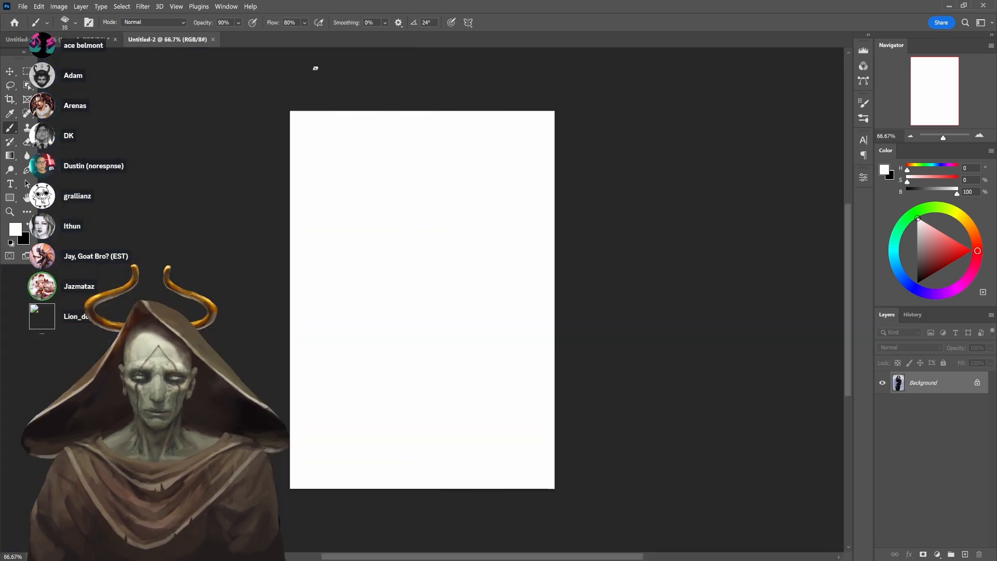
left_click(95, 39)
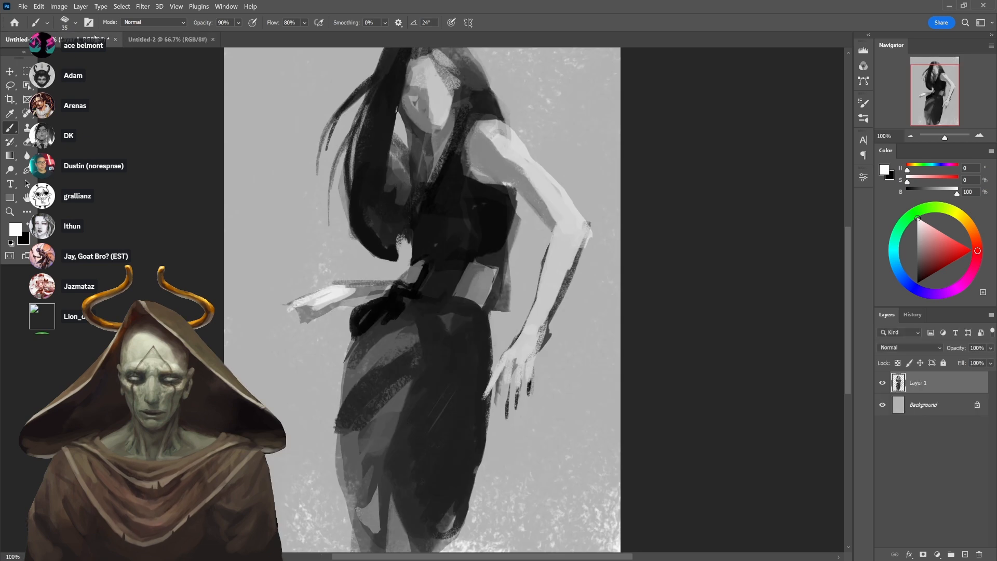
Open the reference photo from the used folder in Photoshop and resize it to 300 pixels per inch and 7 inches high
key("alt+Tab")
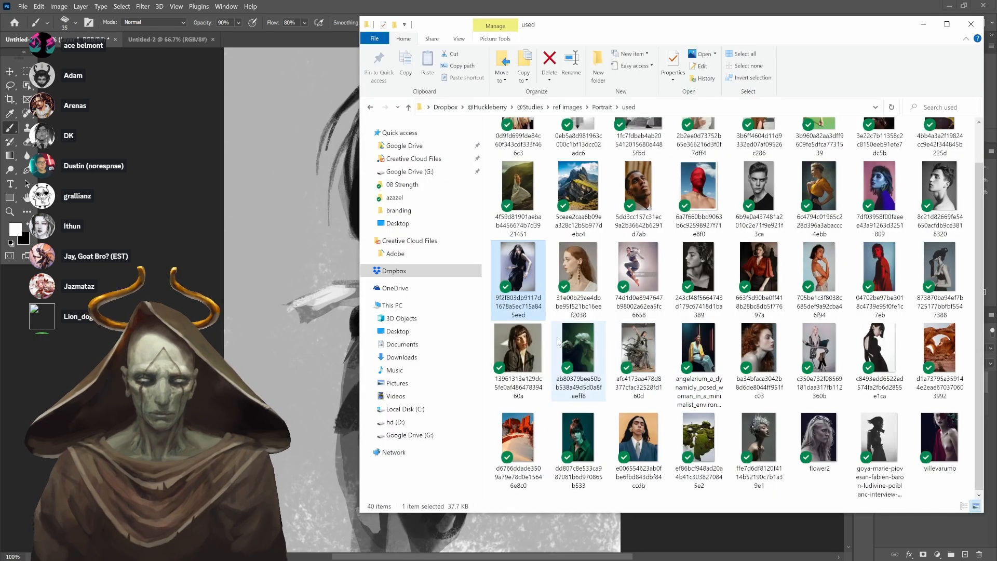
left_click_drag(534, 283, 18, 132)
left_click(59, 6)
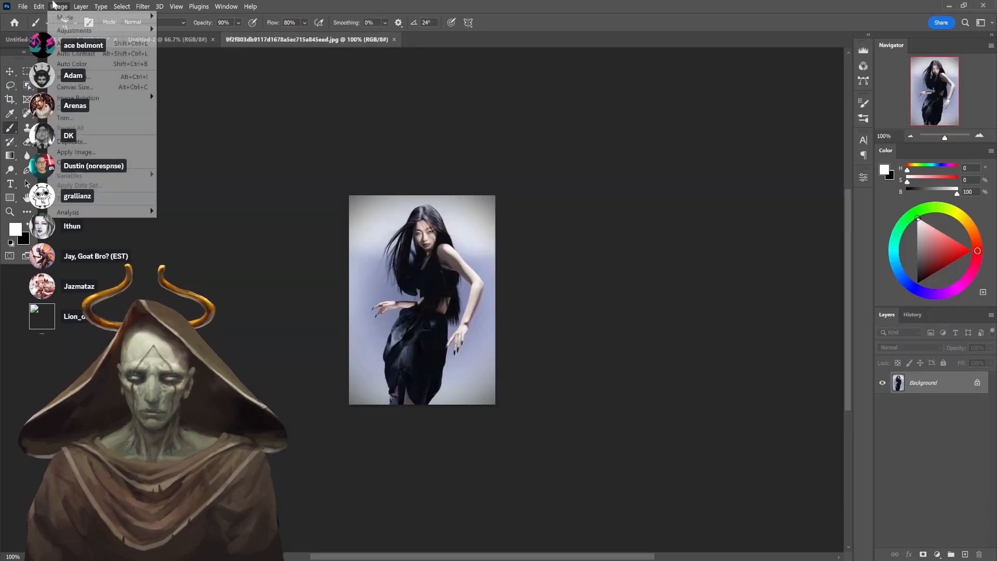
left_click(72, 77)
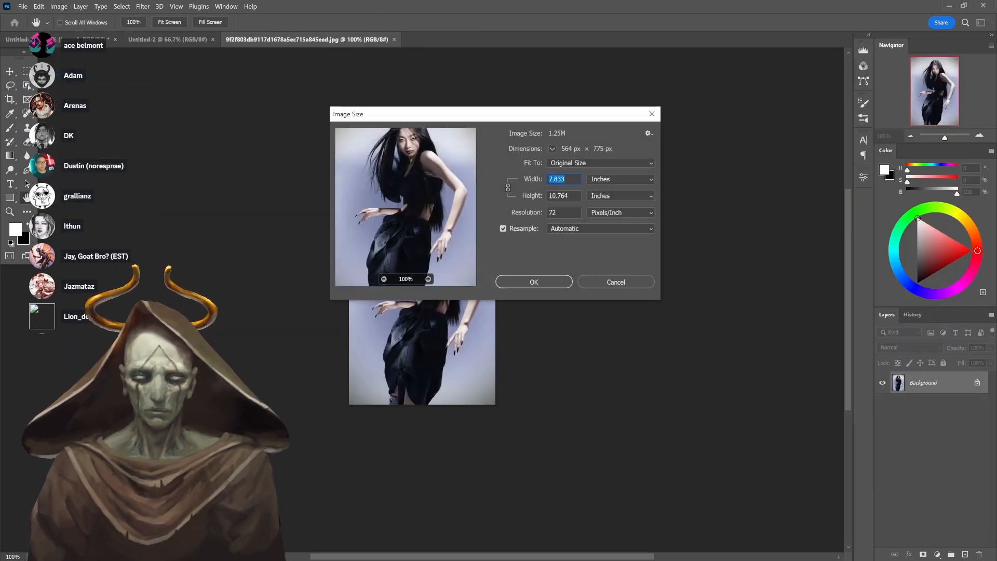
key("Tab")
key("Tab")
type("300")
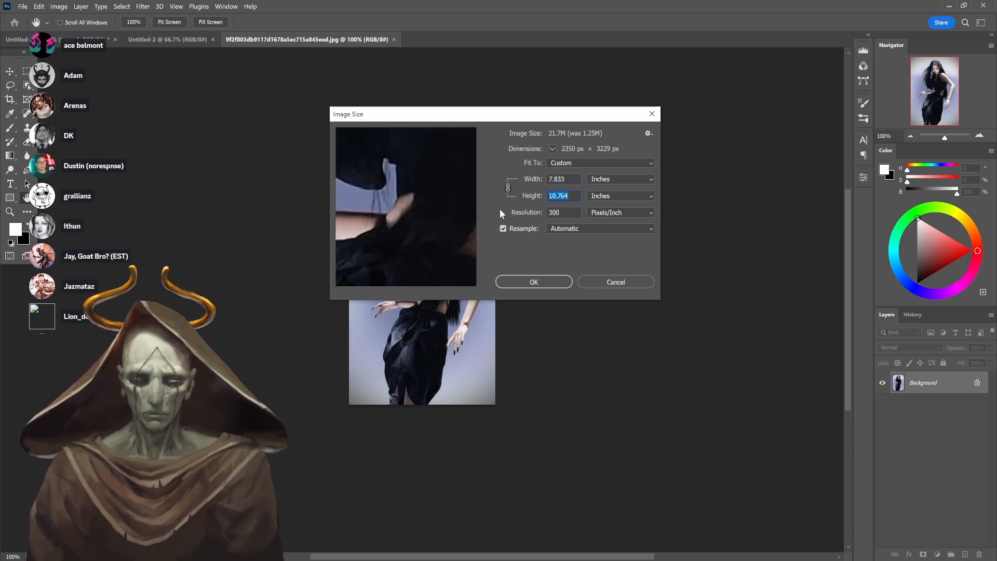
type("7")
left_click(557, 281)
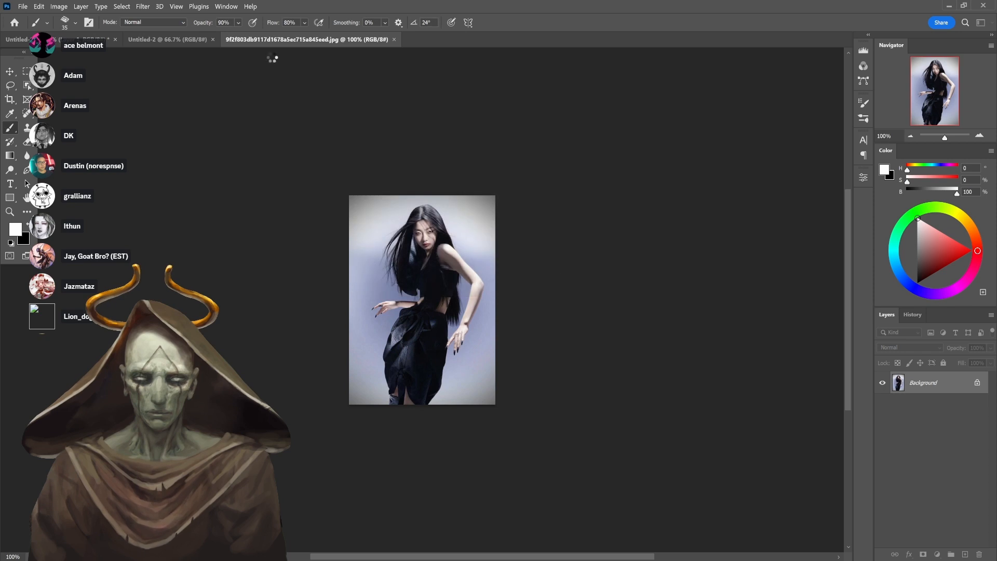
Close the blank Untitled-2 document and arrange the reference photo and the figure painting side by side at 66.67%
left_click(167, 39)
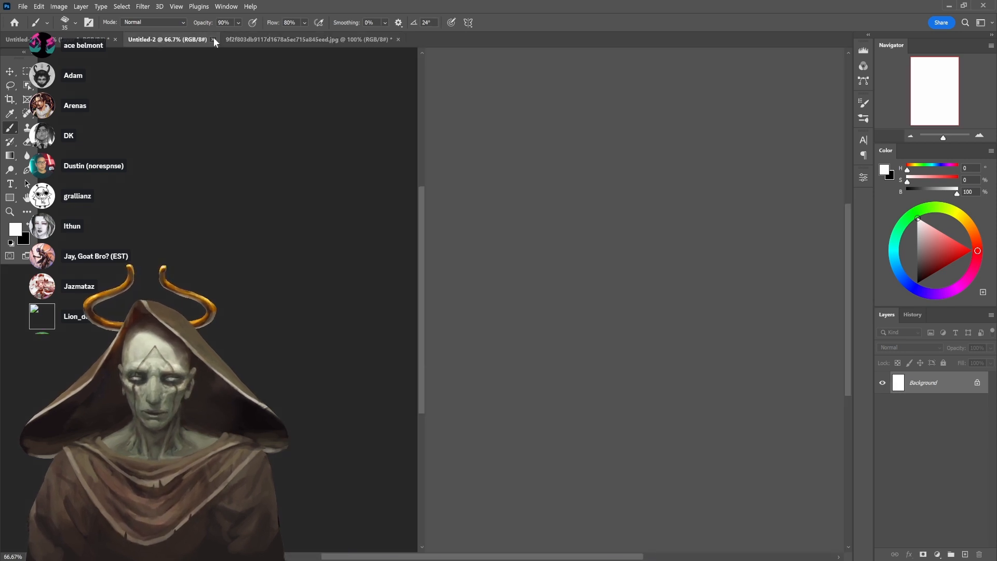
left_click(213, 39)
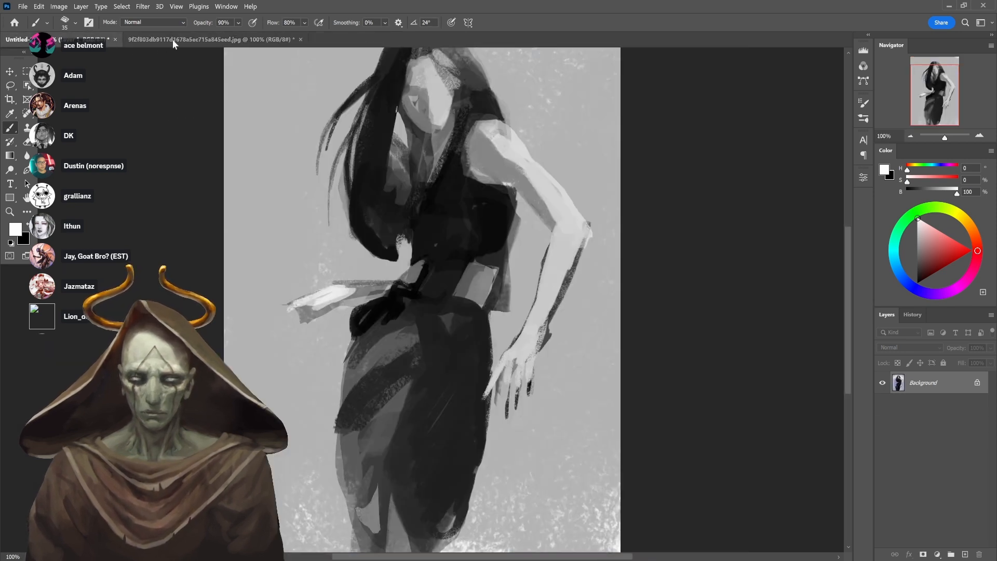
left_click(177, 40)
key("F2")
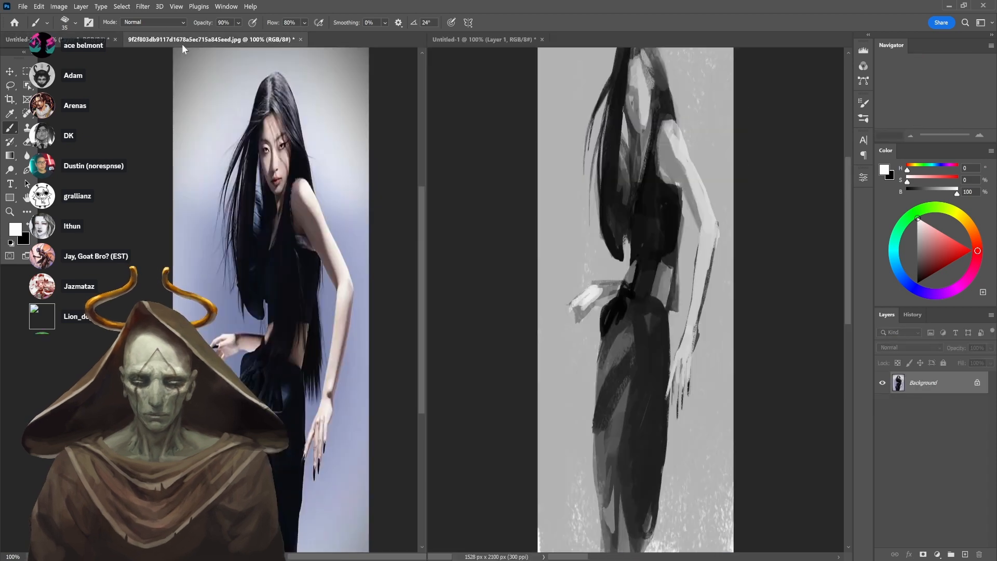
key("F3")
key("F2")
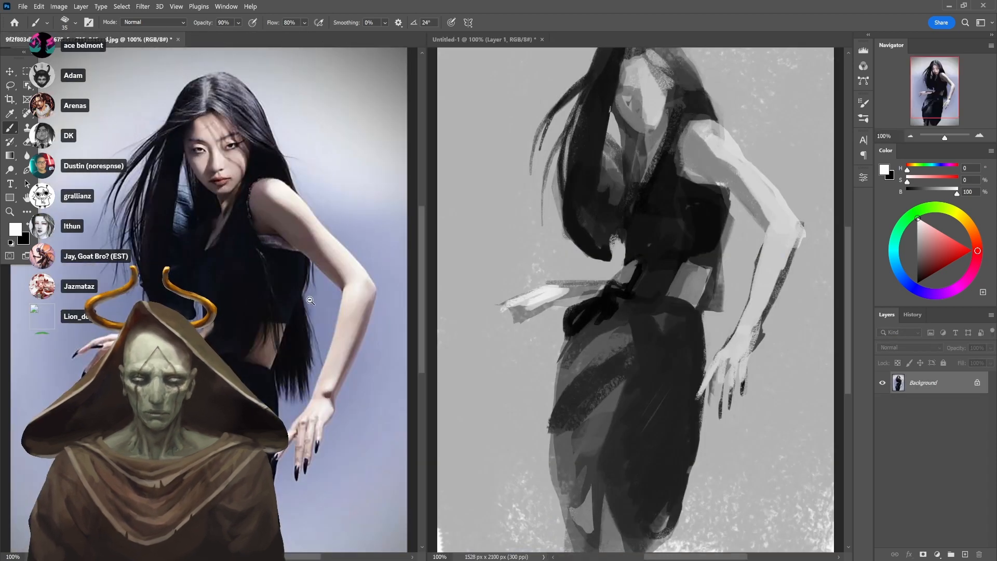
left_click(299, 320, "alt")
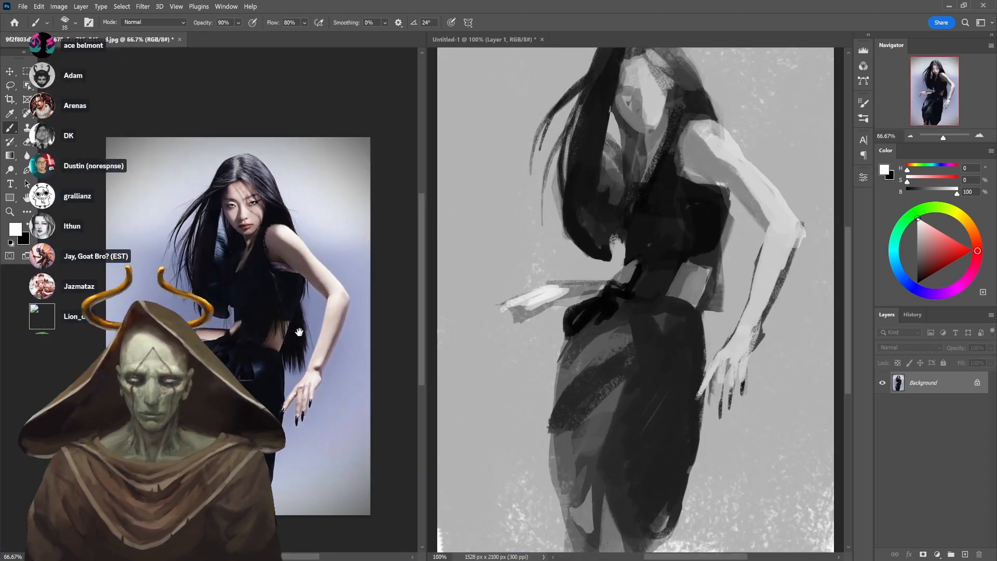
left_click(650, 326, "alt")
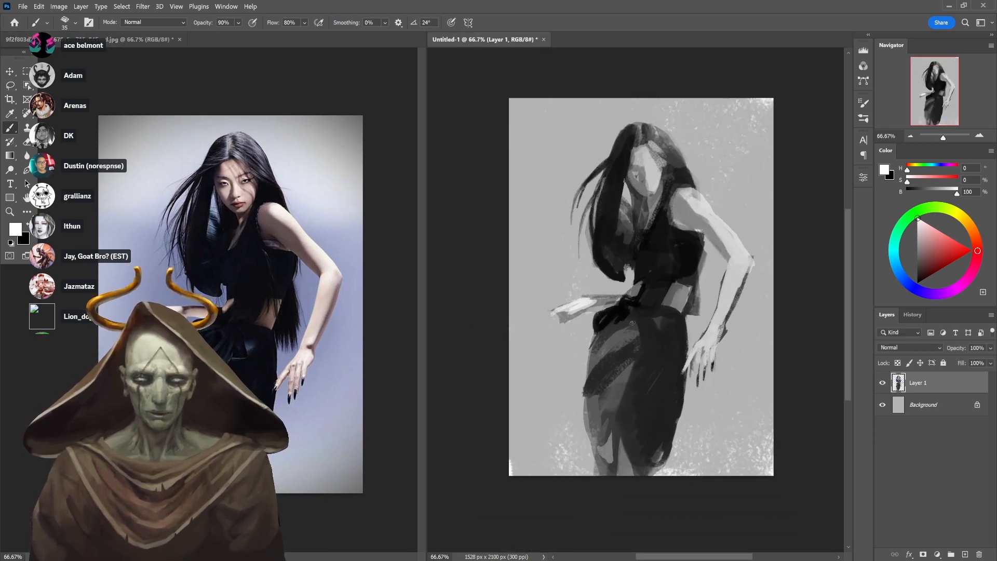
Paint dark hair strands hanging over the bare waist and trim them with sampled mid grey at 90% opacity
left_click(680, 297)
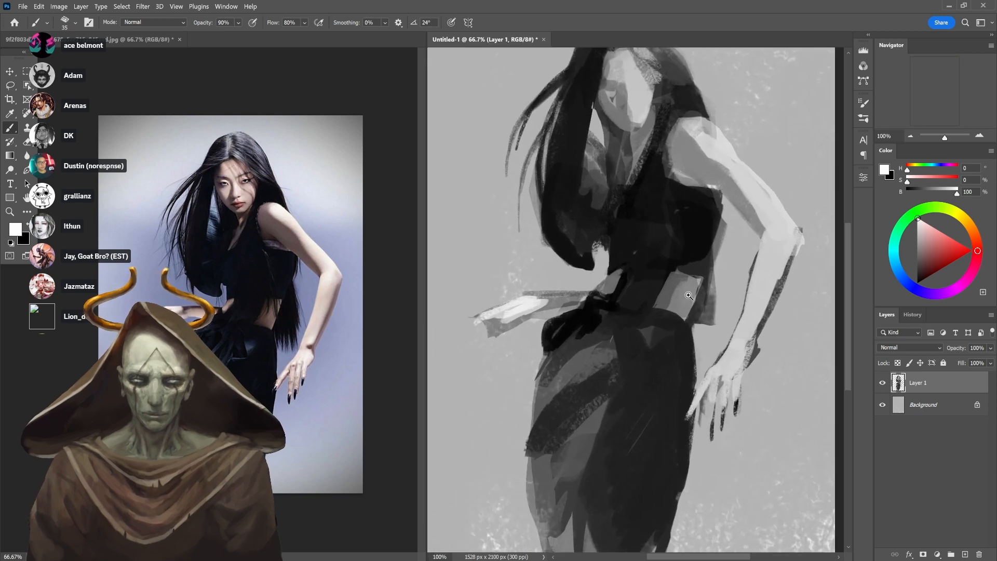
left_click(678, 295)
left_click(637, 268, "alt")
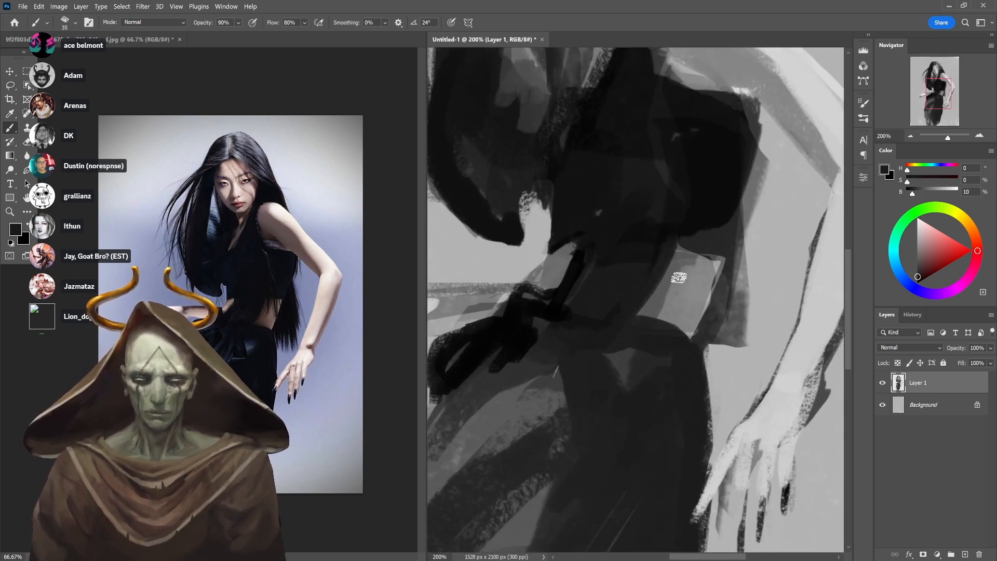
mouse_move(670, 286)
left_mouse_down()
mouse_move(688, 232)
mouse_move(682, 284)
left_mouse_up()
left_click_drag(688, 232, 690, 306)
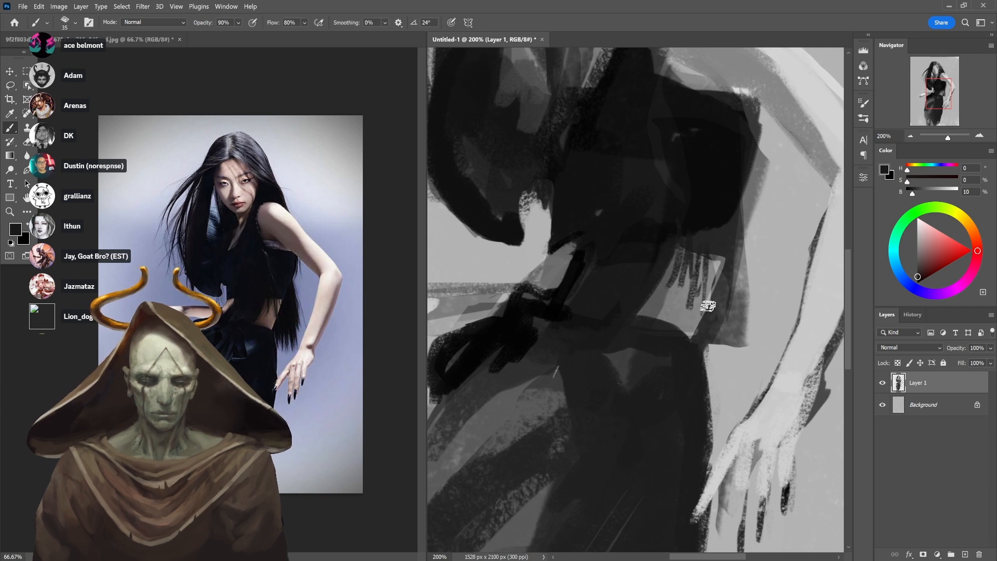
left_click(694, 254, "alt")
mouse_move(695, 254)
left_mouse_down()
mouse_move(691, 312)
mouse_move(703, 291)
mouse_move(719, 315)
left_mouse_up()
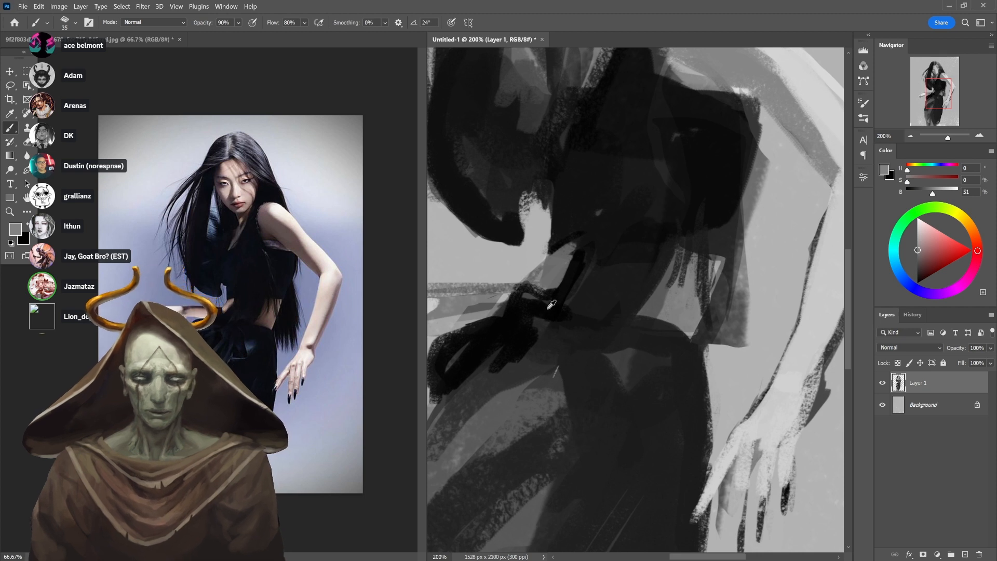
Soften the skirt knot with sampled dark grey at 70% opacity and reshape its lower edge with mid grey at 100%
left_click(531, 316, "alt")
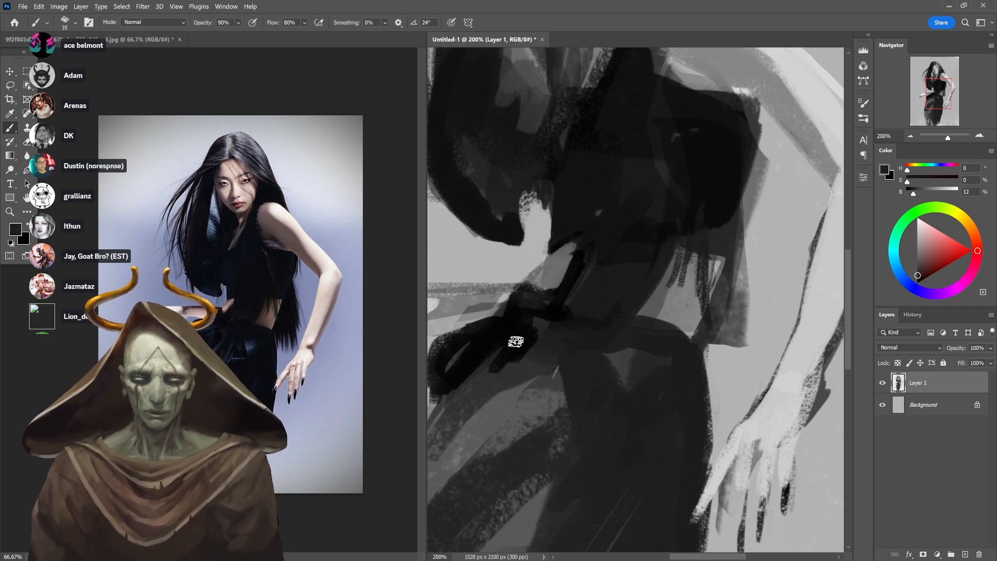
key("7")
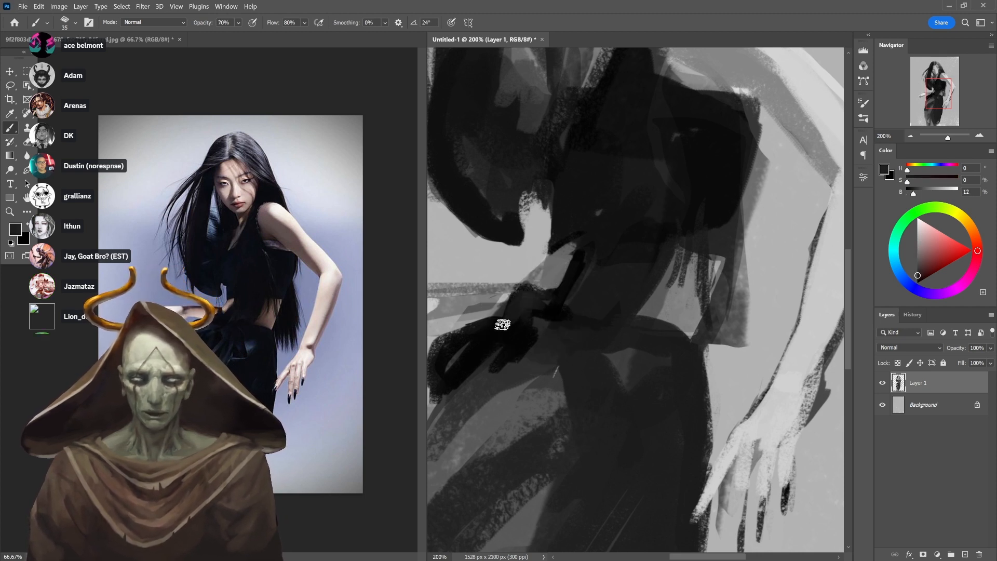
mouse_move(502, 324)
left_mouse_down()
mouse_move(460, 343)
mouse_move(551, 323)
left_mouse_up()
left_click(509, 346, "alt")
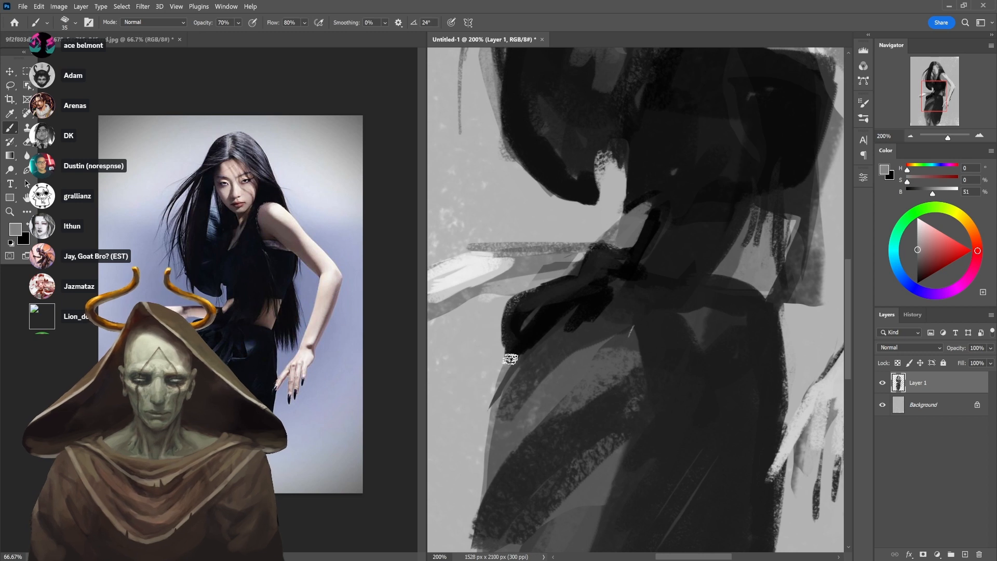
key("0")
mouse_move(509, 359)
left_mouse_down()
mouse_move(526, 336)
mouse_move(614, 289)
left_mouse_up()
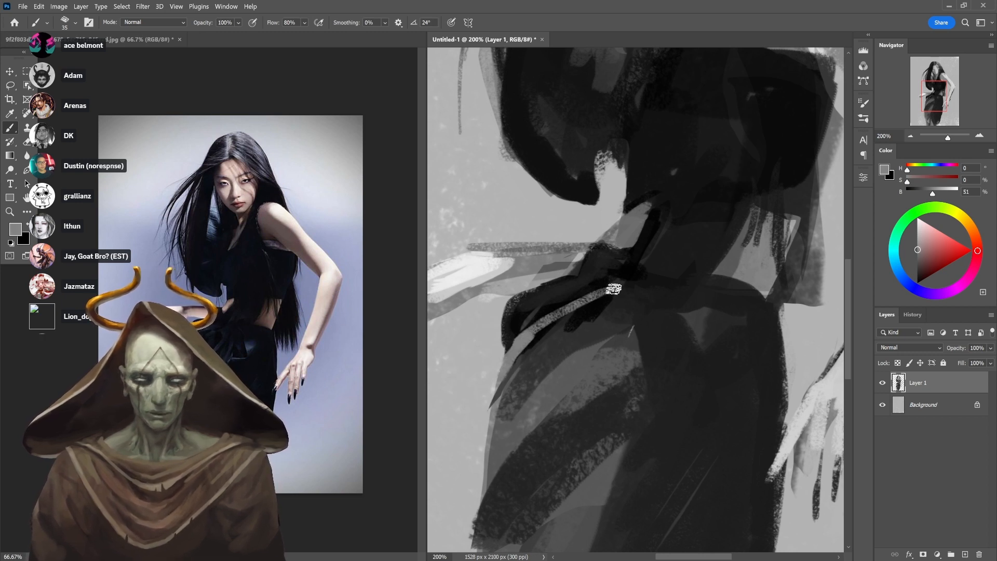
left_click_drag(533, 341, 590, 302)
Blend the upper skirt beneath the knot with sampled dark grey and near-black strokes at 60% opacity
left_click(548, 348, "alt")
key("6")
mouse_move(529, 341)
left_mouse_down()
mouse_move(619, 294)
mouse_move(534, 339)
mouse_move(493, 391)
mouse_move(520, 356)
left_mouse_up()
key("7")
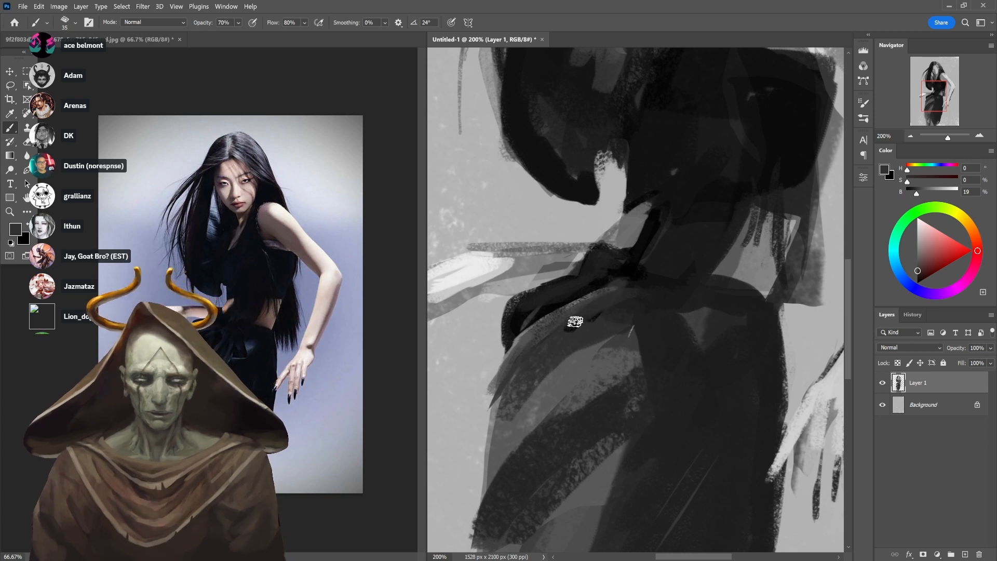
left_click(641, 277, "alt")
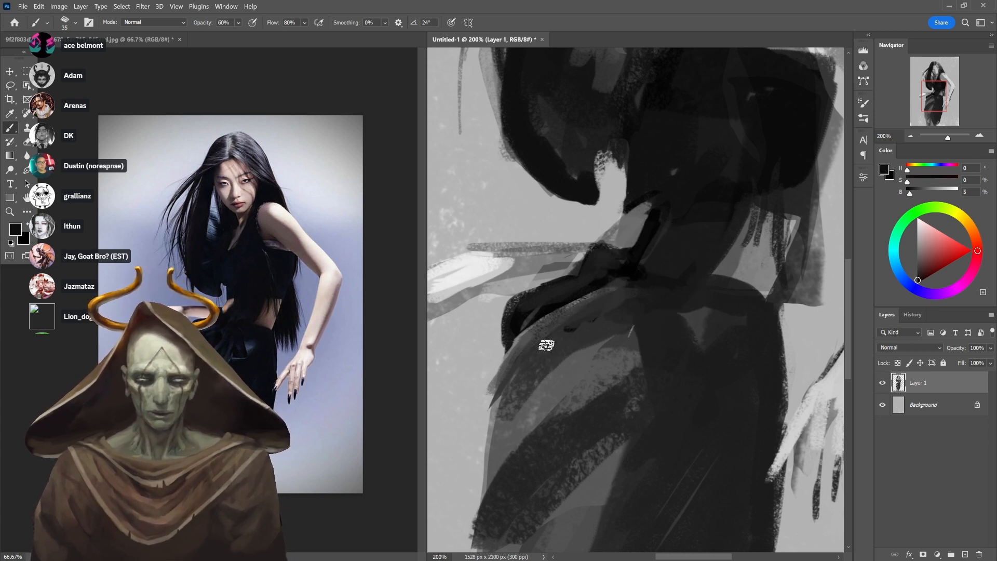
key("6")
mouse_move(539, 352)
left_mouse_down()
mouse_move(564, 306)
mouse_move(581, 310)
mouse_move(553, 325)
mouse_move(575, 301)
mouse_move(592, 305)
mouse_move(592, 321)
mouse_move(632, 306)
left_mouse_up()
Paint a deep black fold across the hip of the skirt at 90% opacity, redoing the first stroke
left_click(669, 422, "alt")
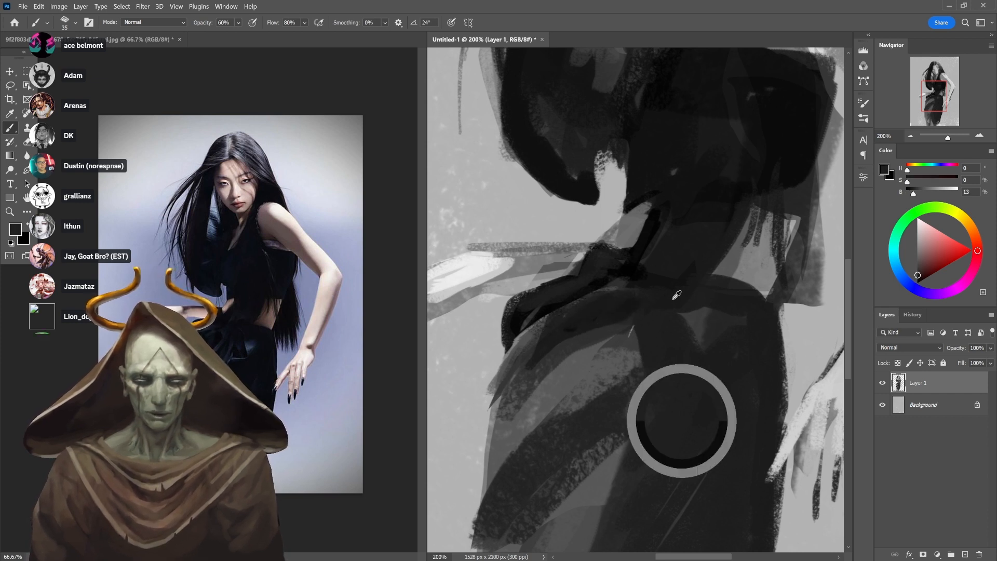
left_click(625, 289, "alt")
key("9")
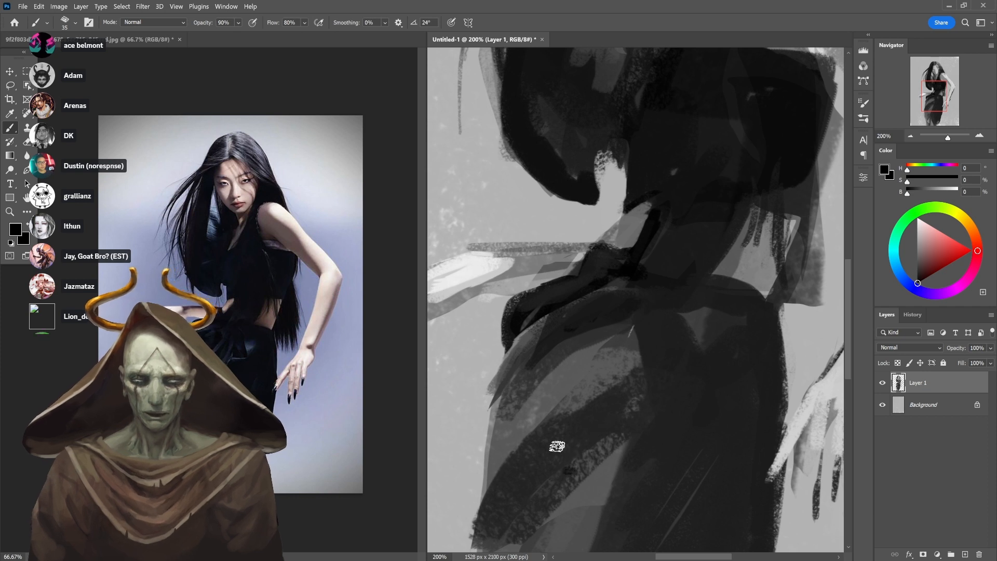
left_click_drag(555, 468, 581, 395)
key("ctrl+z")
mouse_move(549, 468)
left_mouse_down()
mouse_move(551, 435)
mouse_move(590, 392)
mouse_move(615, 385)
mouse_move(645, 324)
mouse_move(554, 461)
mouse_move(581, 444)
mouse_move(609, 452)
mouse_move(608, 416)
mouse_move(612, 440)
mouse_move(642, 408)
left_mouse_up()
left_click_drag(669, 328, 647, 437)
Even out the lower part of the crop top with sampled dark grey at 80% opacity
left_click(649, 438, "ctrl+alt")
left_click(694, 367, "ctrl")
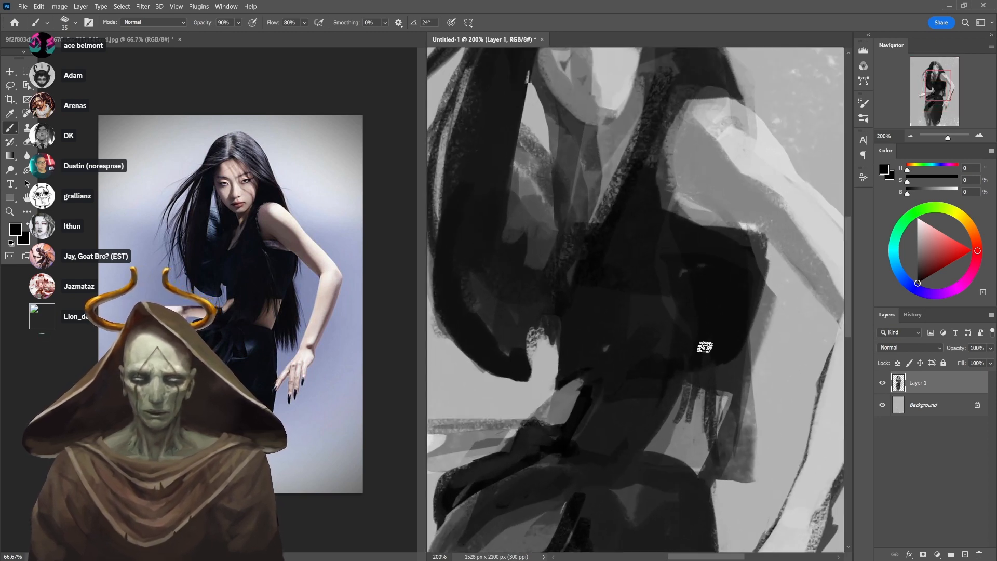
left_click(665, 278, "alt")
key("8")
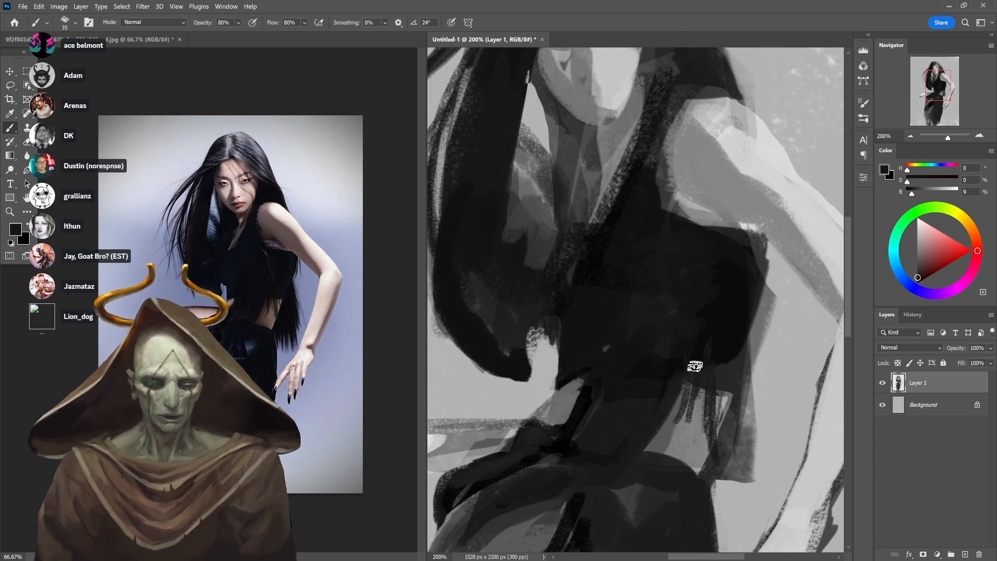
Touch up the side of the face along the hairline with sampled mid grey at 50% opacity
scroll(696, 353, "down", 3)
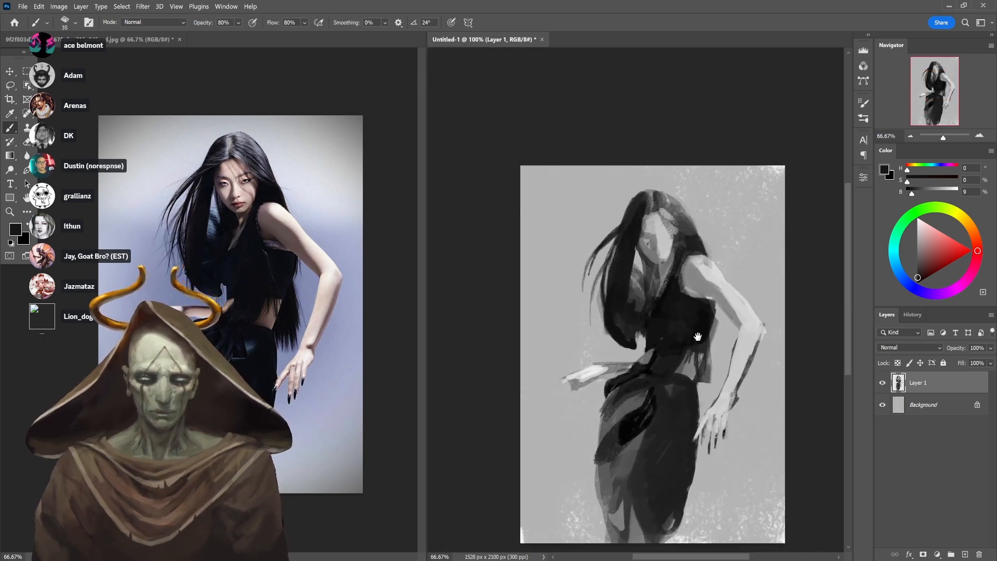
scroll(697, 337, "up", 1)
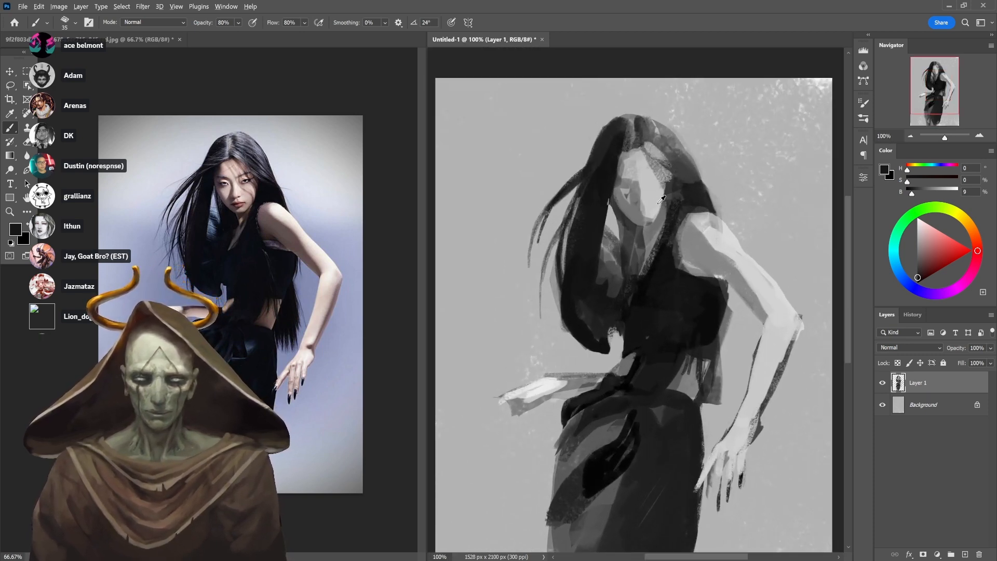
left_click(636, 192, "alt")
key("5")
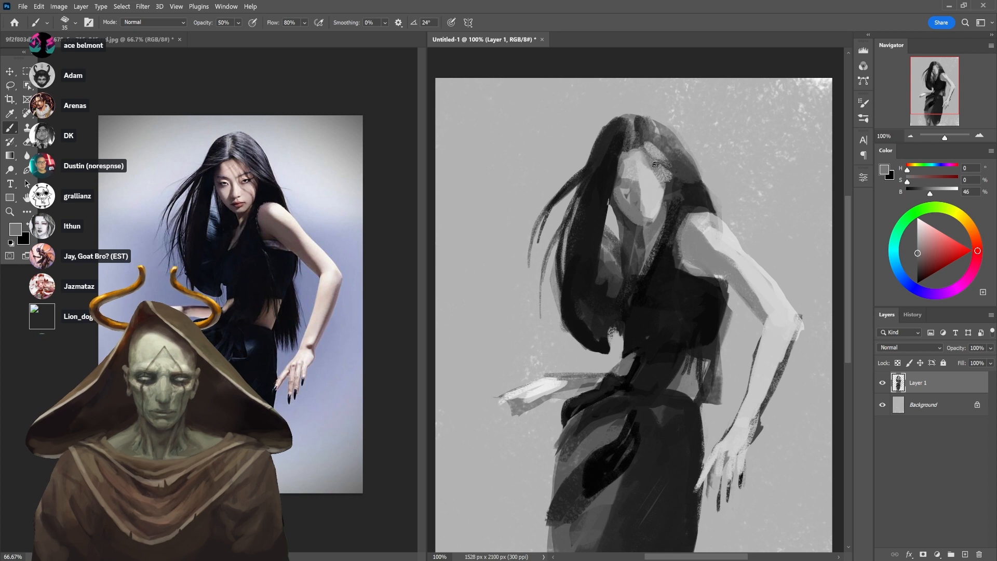
Reset to the default black and white colours and shade the waist below the crop top with sampled dark grey at 30% opacity
key("d")
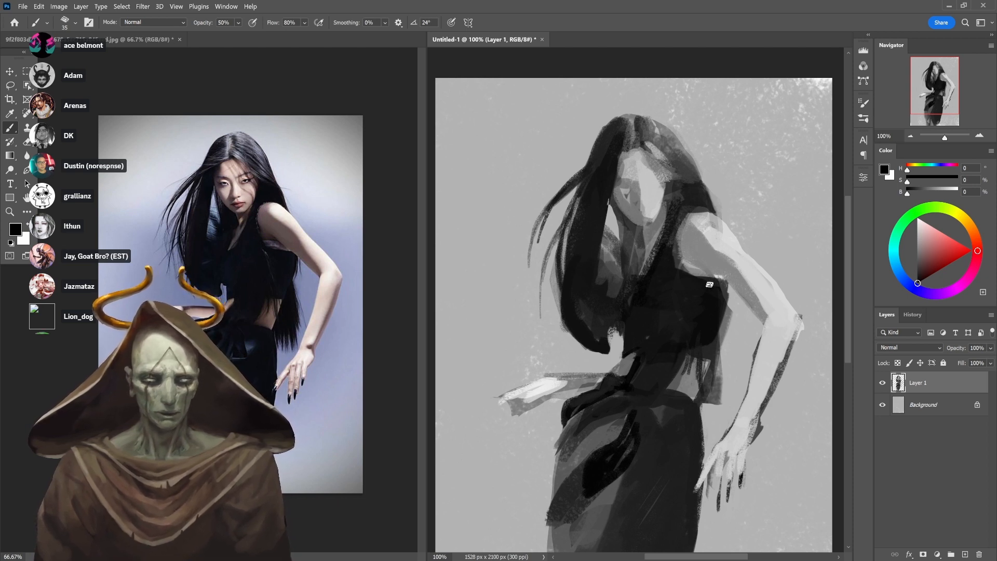
left_click_drag(673, 386, 656, 341)
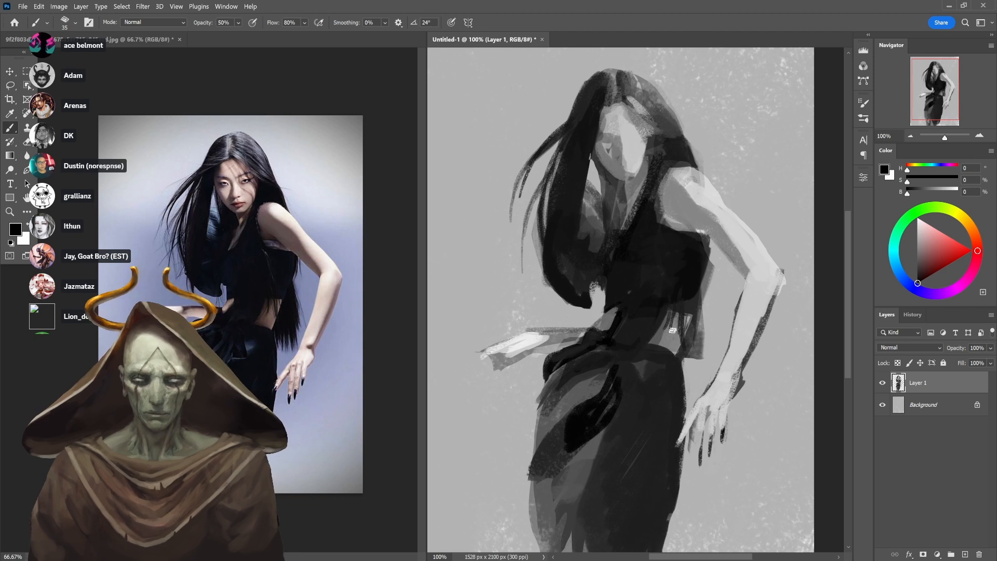
left_click(656, 336, "alt")
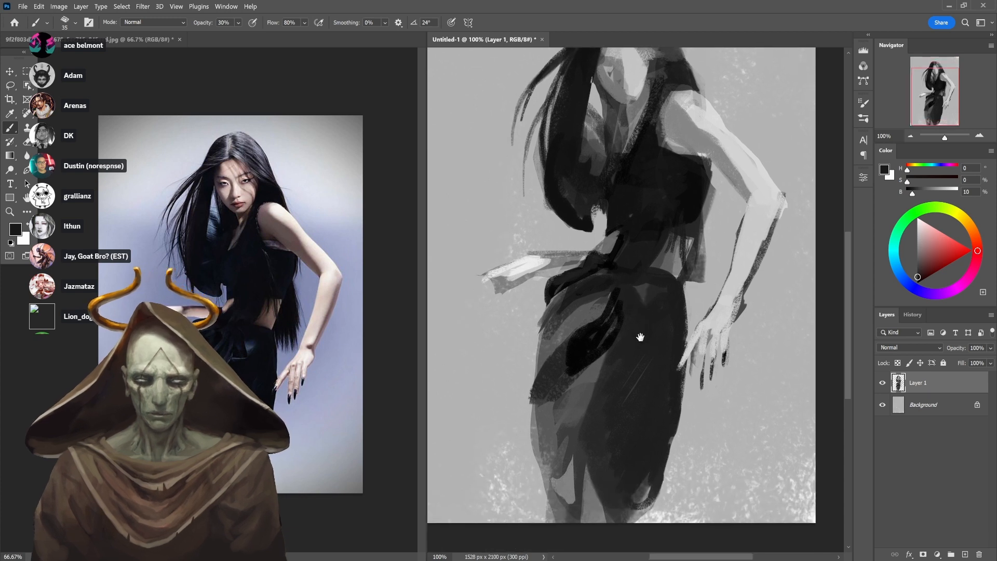
Paint a lighter grey fold down the middle of the skirt with sampled grey at 100% opacity
scroll(643, 410, "down", 3)
left_click(598, 363, "alt")
key("0")
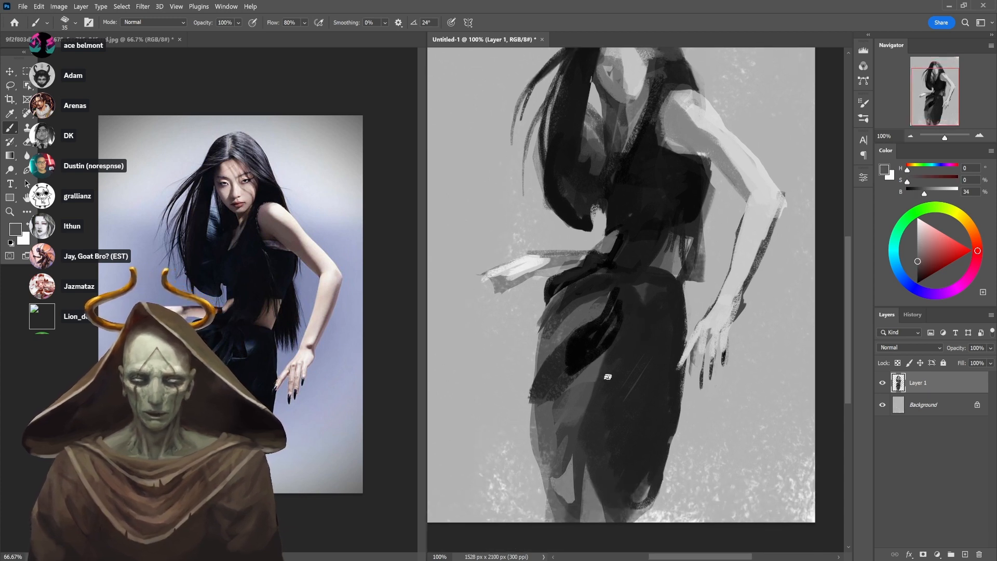
mouse_move(599, 351)
left_mouse_down()
mouse_move(587, 430)
mouse_move(597, 382)
left_mouse_up()
Blend the lighter fold down the middle of the skirt with sampled dark greys at 60% and 90% opacity
left_click(621, 367, "alt")
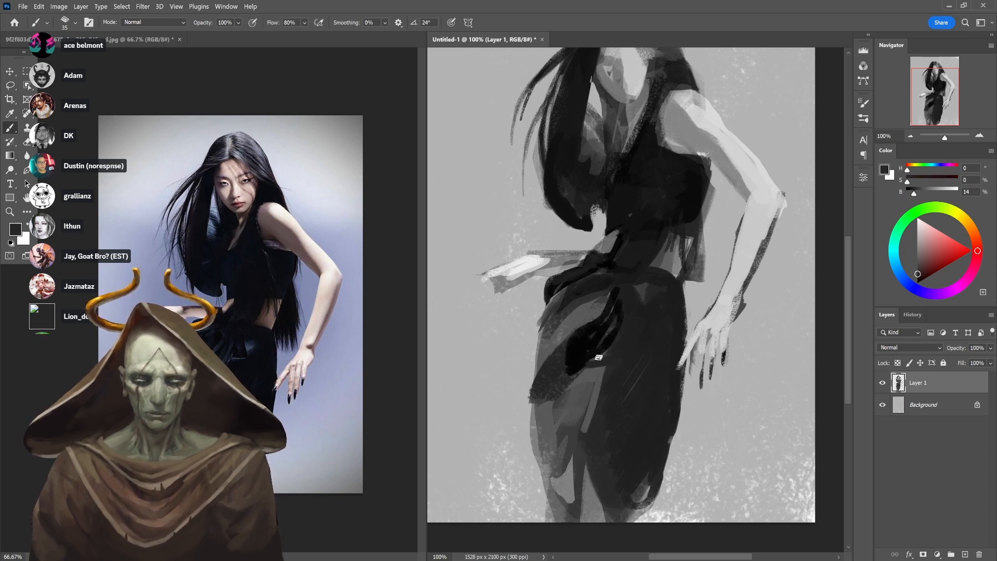
left_click(571, 392, "alt")
key("6")
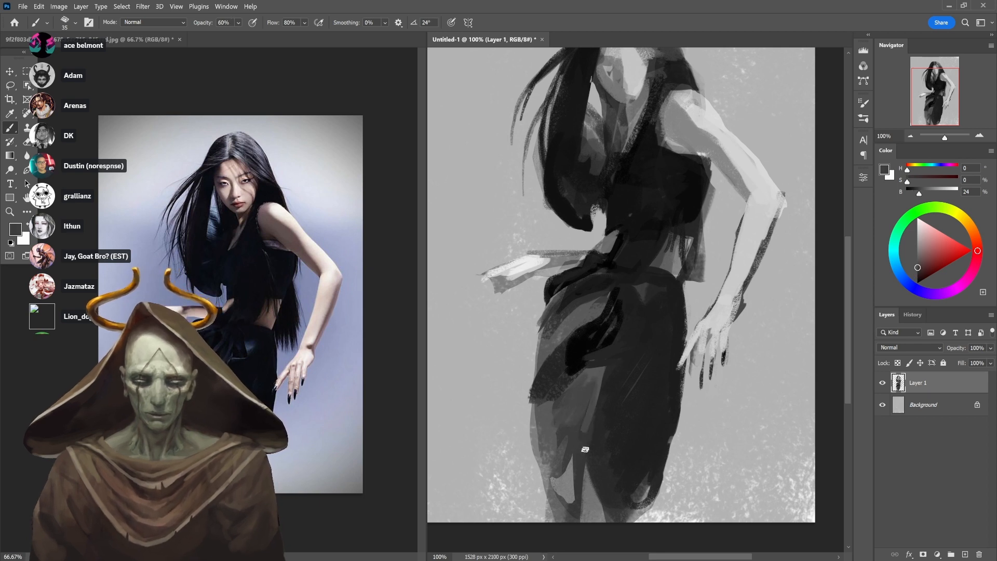
left_click(606, 466, "alt")
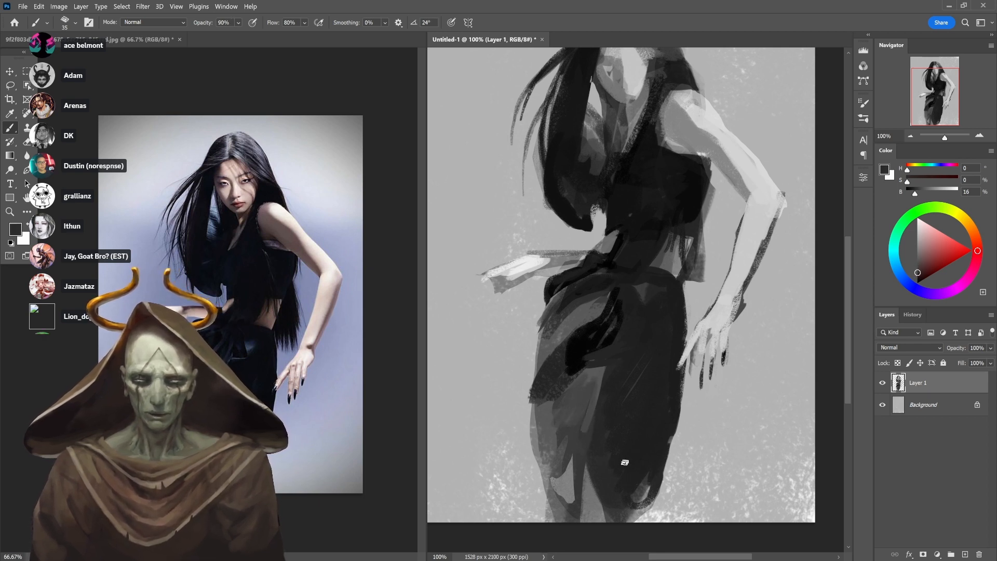
left_click(614, 496, "alt")
left_click_drag(603, 502, 601, 478)
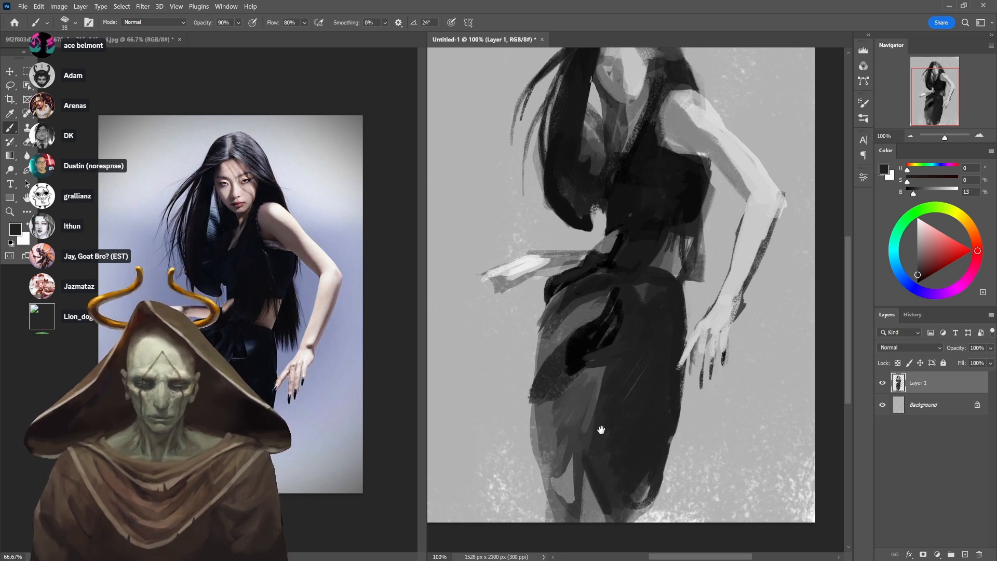
Paint a small lighter grey accent below the skirt's waistband at 60% opacity and soften it with sampled dark grey at 30% opacity
left_click_drag(601, 429, 617, 397)
left_click(672, 261, "alt")
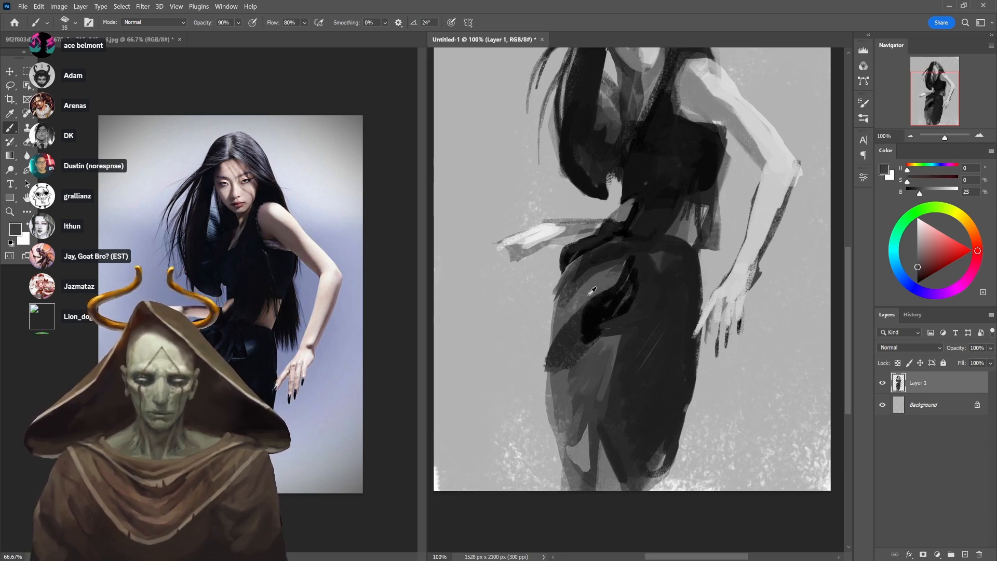
key("6")
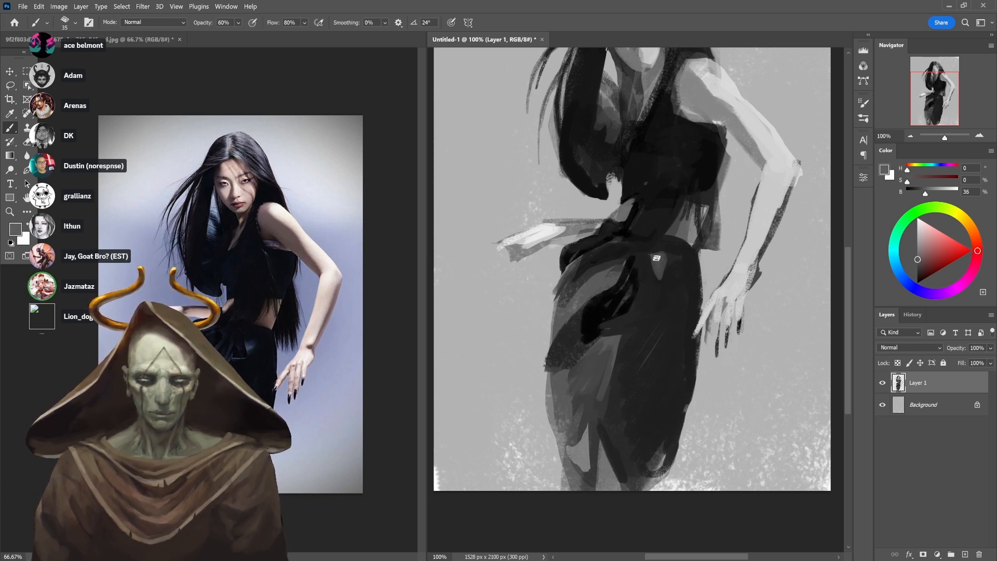
left_click(662, 250, "alt")
key("3")
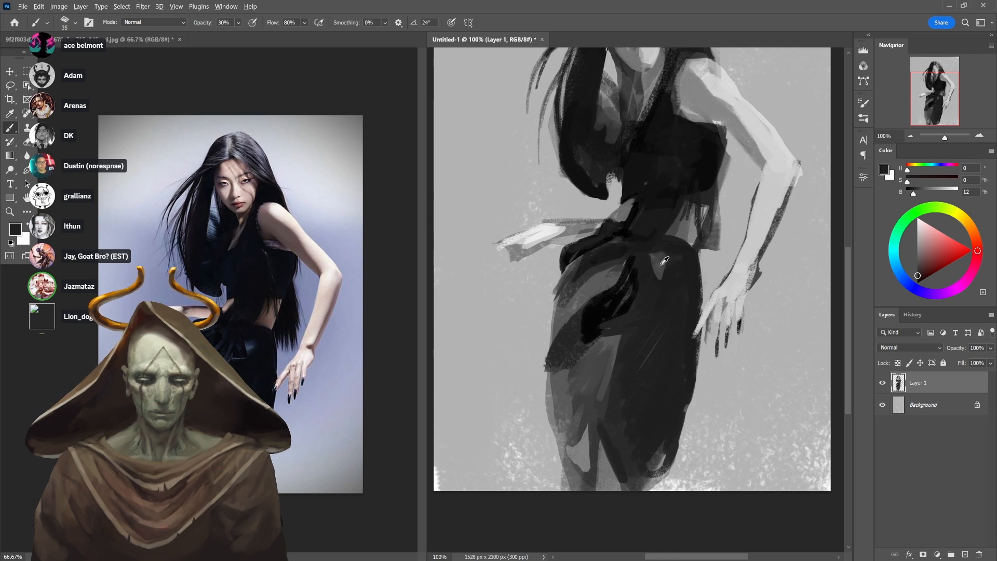
left_click_drag(674, 274, 672, 329)
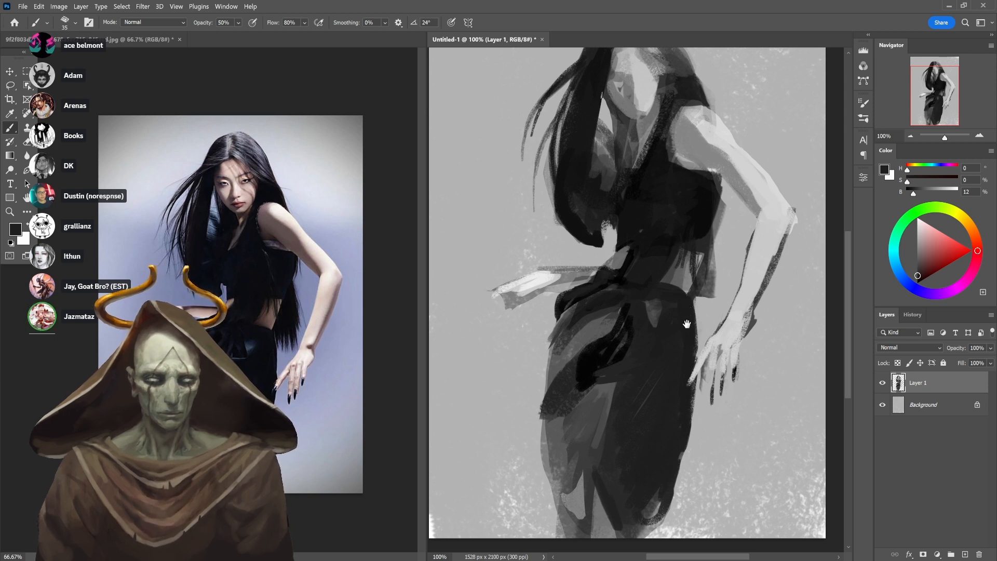
left_click_drag(694, 328, 695, 352)
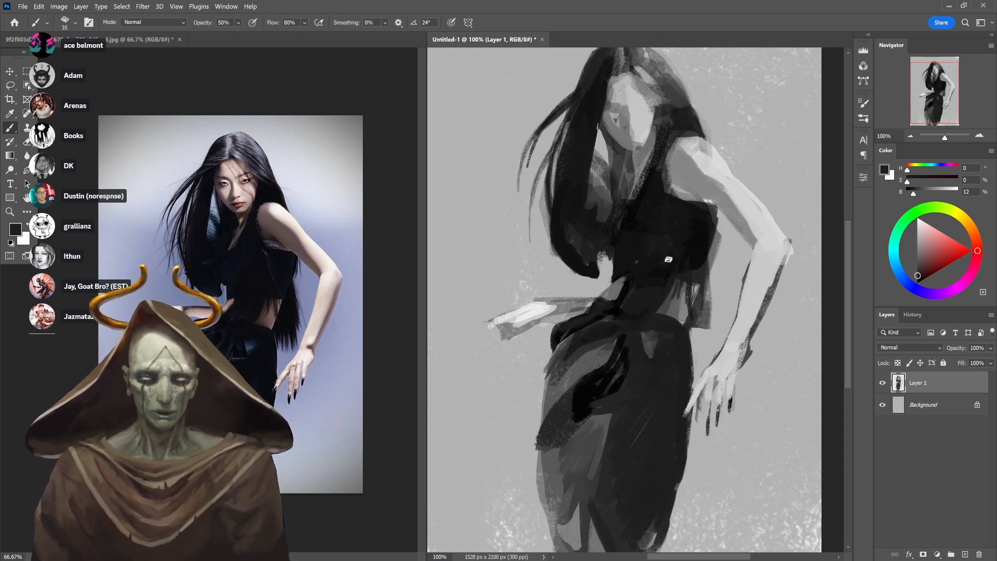
Refine the neck and the adjoining hair edge with sampled mid grey at 60% and near-black at 40% opacity
left_click(640, 168, "alt")
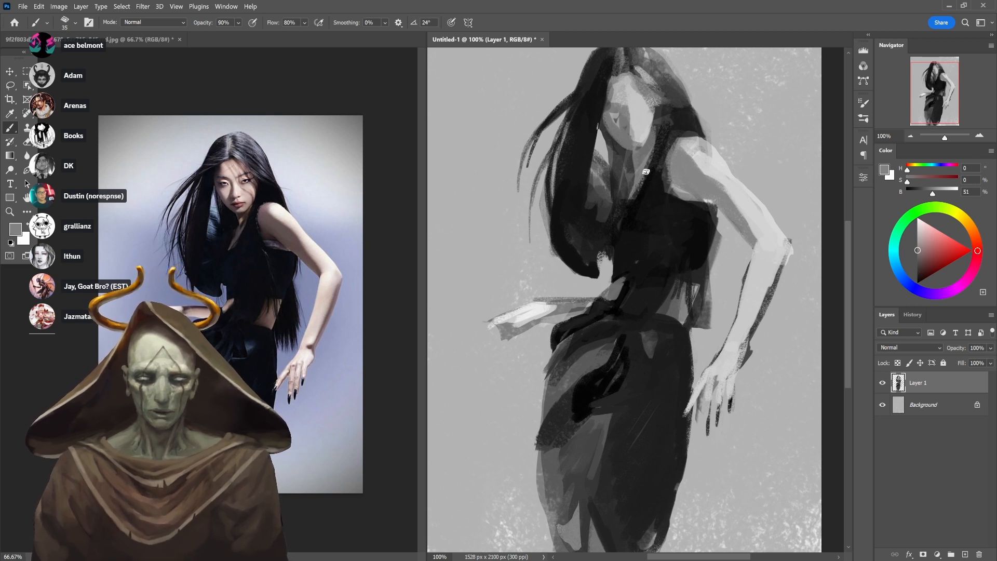
left_click(645, 171, "alt")
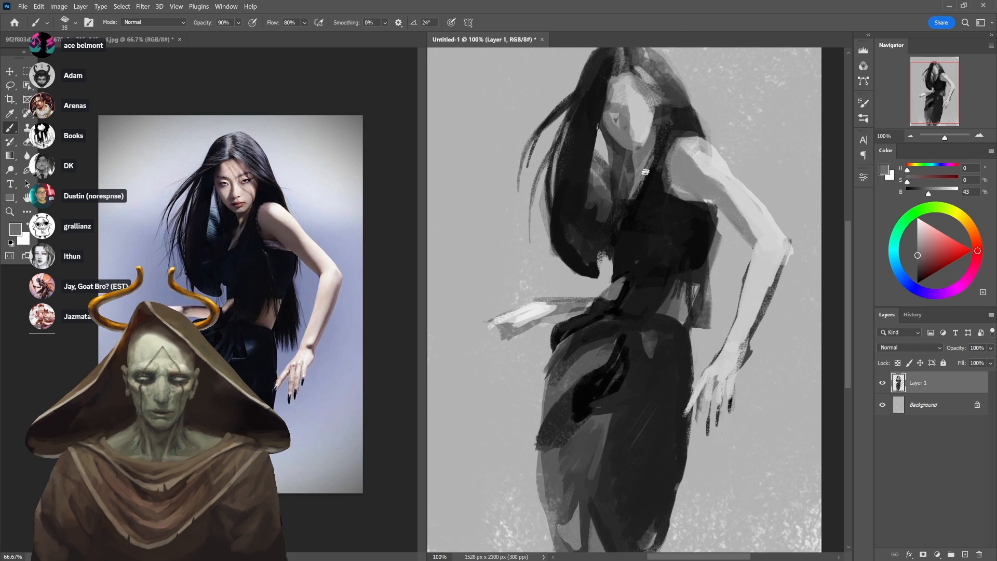
key("6")
left_click(647, 187, "alt")
key("4")
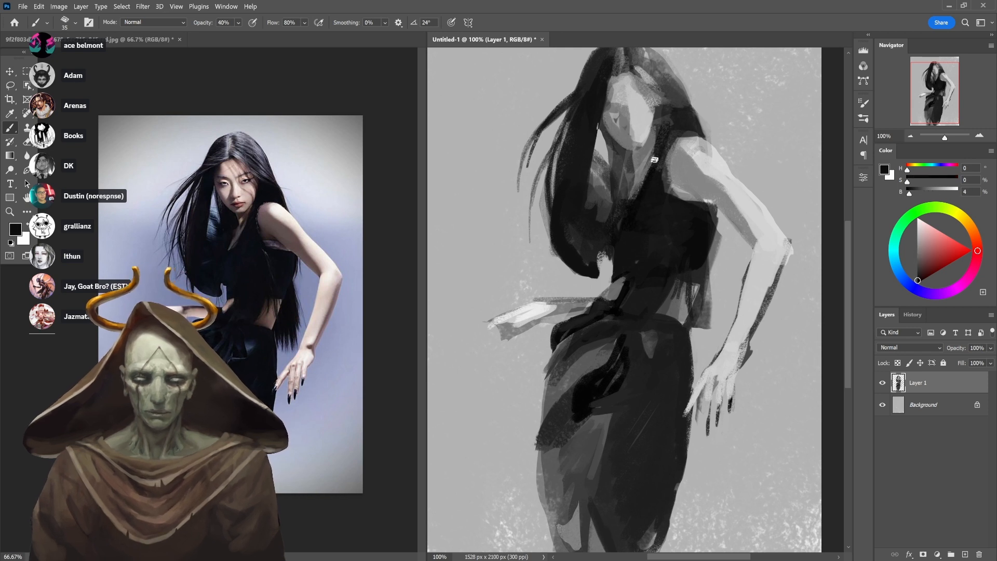
left_click_drag(654, 142, 652, 154)
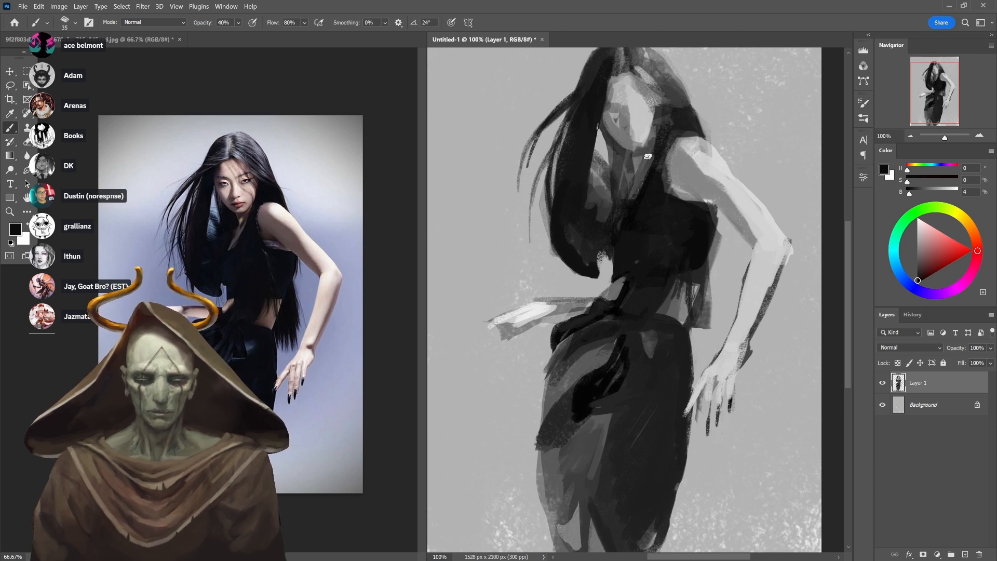
Lighten the chin and jawline with sampled light grey at 90% opacity
left_click(642, 137, "alt")
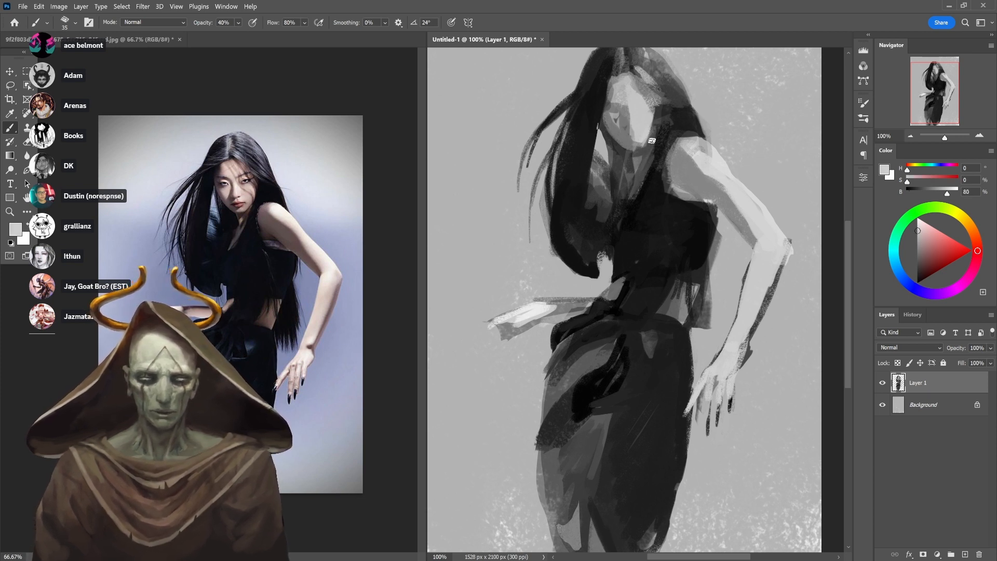
key("9")
left_click_drag(652, 129, 642, 147)
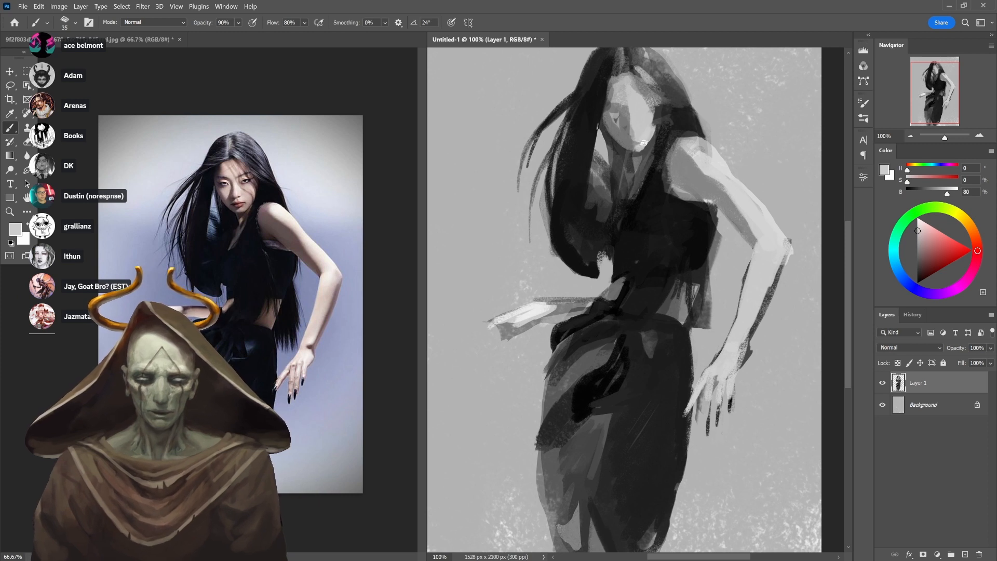
left_click(655, 102, "alt")
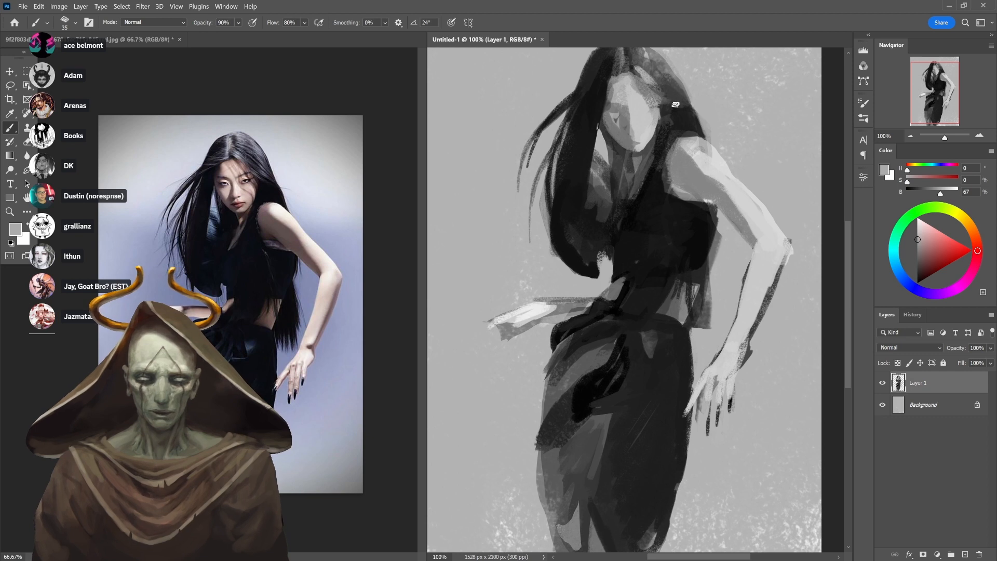
Suggest the mouth, nose and eye shadows with black at 30% opacity and sampled mid greys at 60% and 50% opacity
key("d")
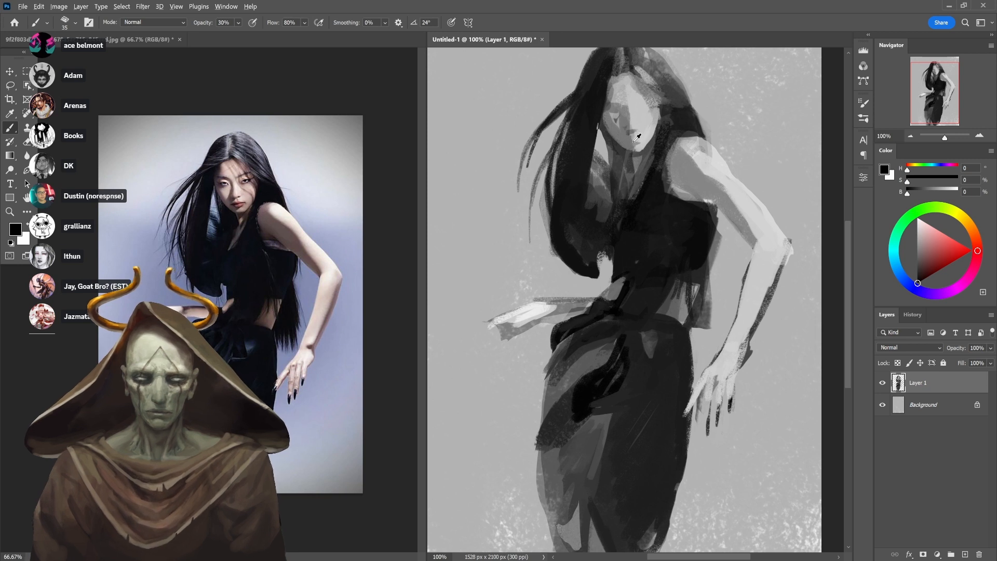
left_click(633, 139, "alt")
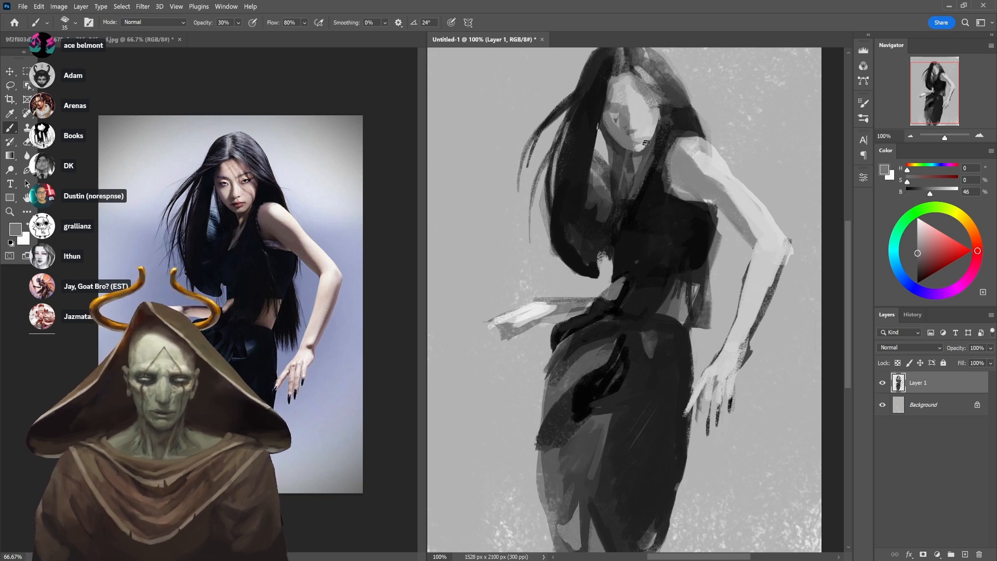
left_click_drag(638, 140, 652, 136)
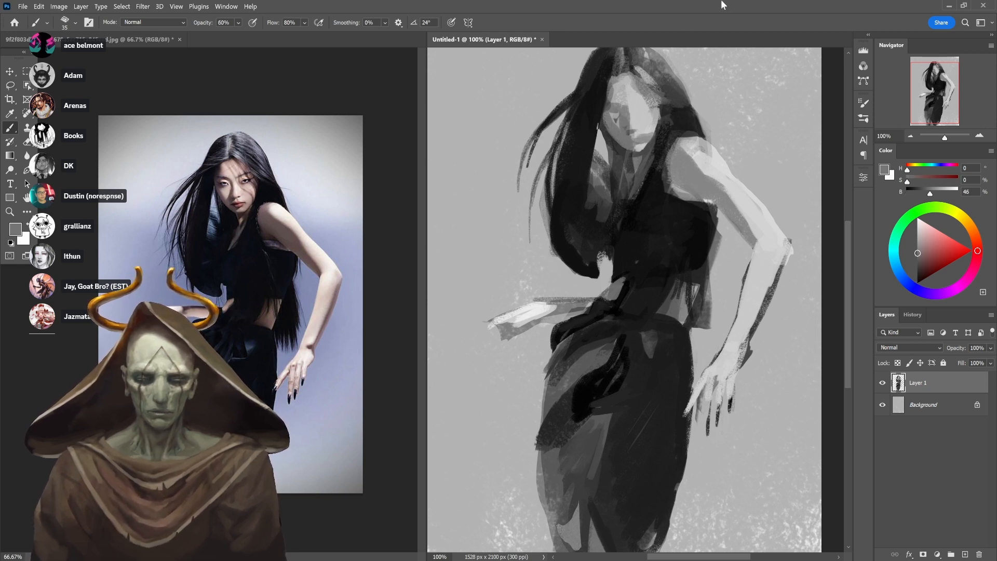
left_click(636, 145, "alt")
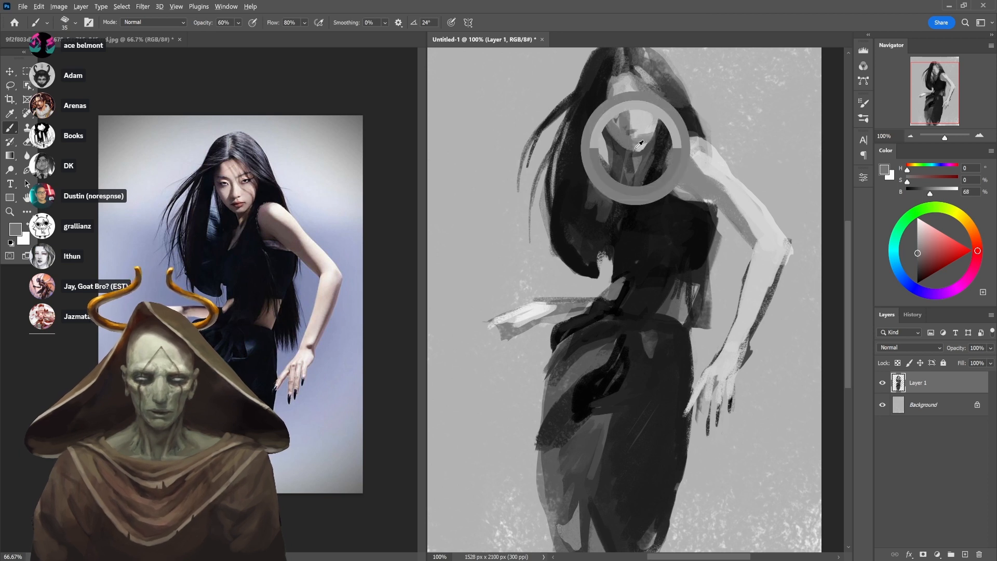
left_click(644, 137, "alt")
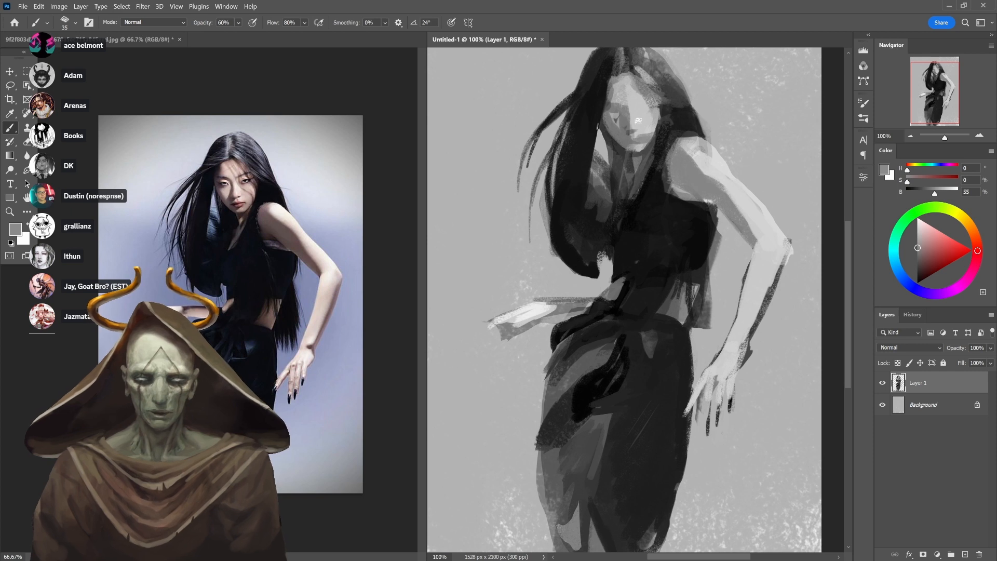
left_click(666, 103, "alt")
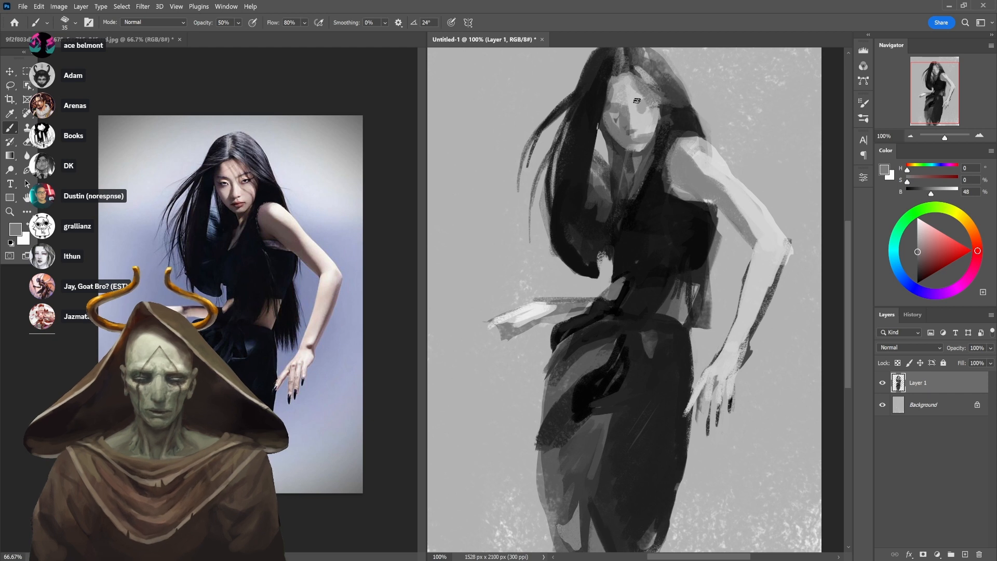
Reshape the dark hair edge framing the face with sampled near-black at 60% opacity
scroll(636, 100, "up", 2)
left_click(610, 147, "alt")
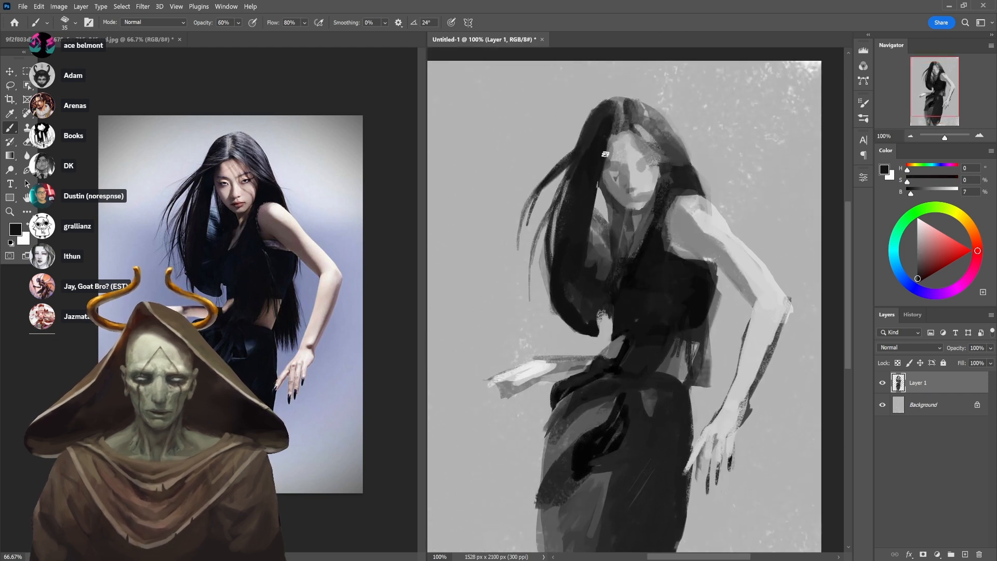
left_click_drag(600, 157, 607, 131)
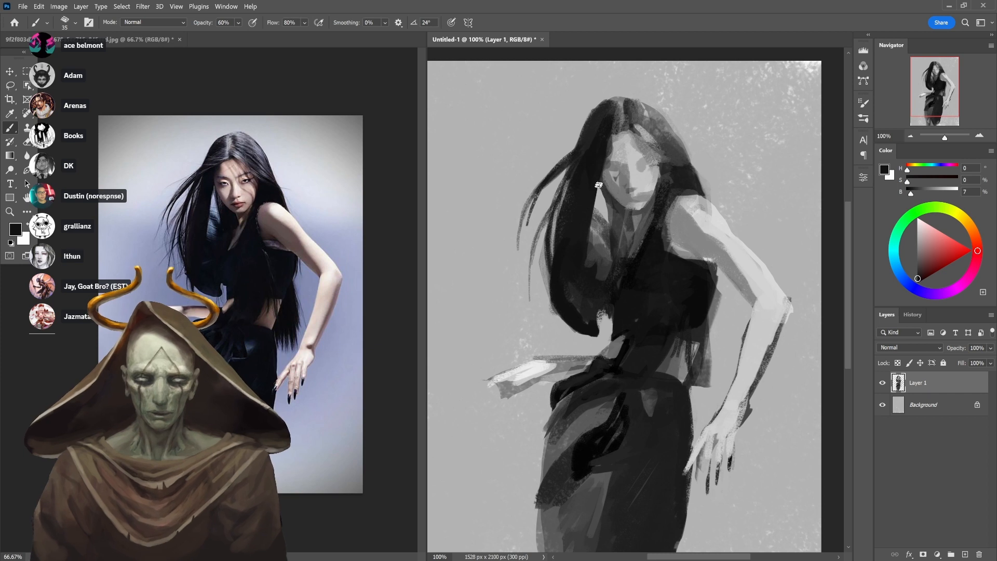
left_click(571, 196, "alt")
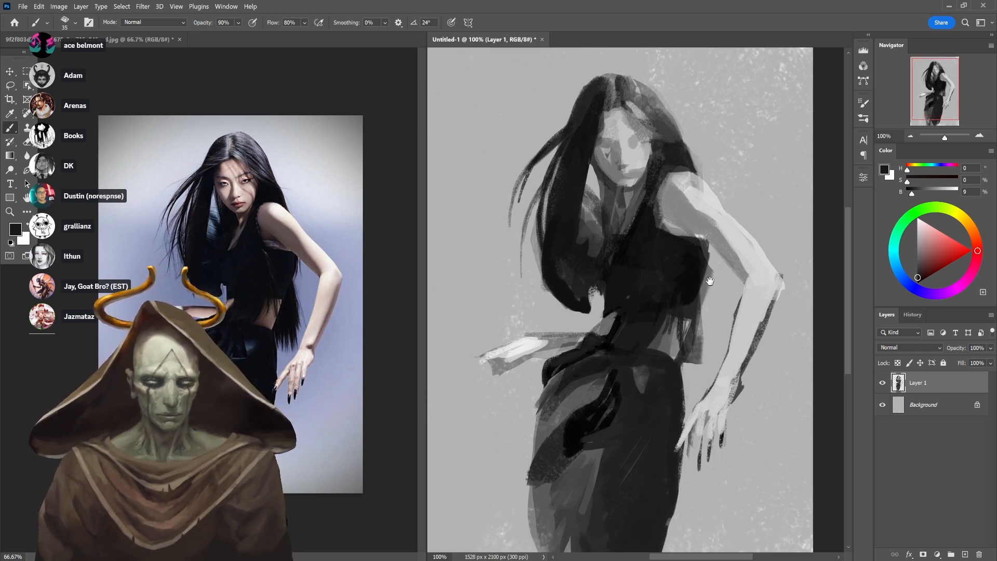
Tone down the light fold at the skirt's hip with sampled dark grey at 40% opacity
scroll(722, 301, "down", 5)
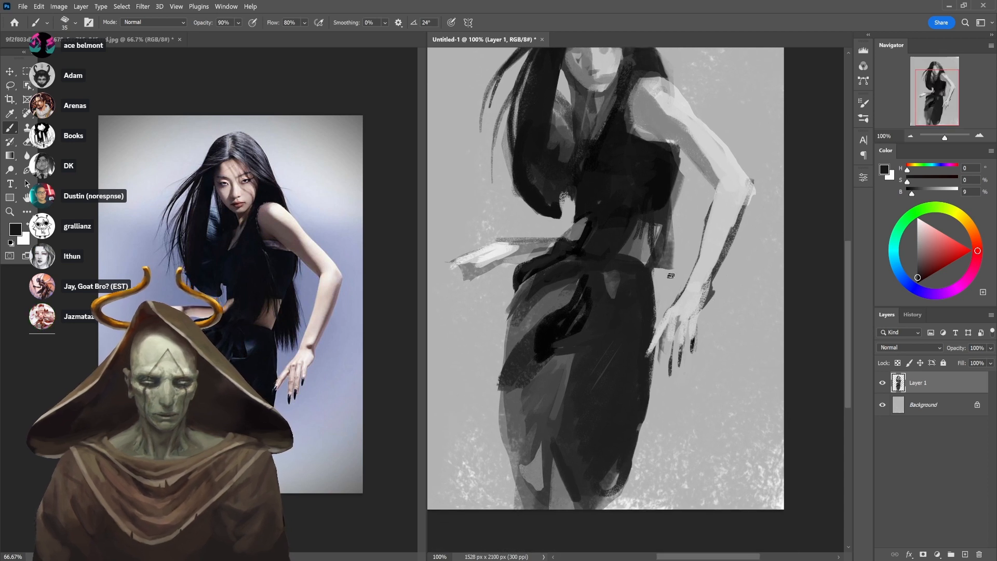
left_click(547, 299, "alt")
key("4")
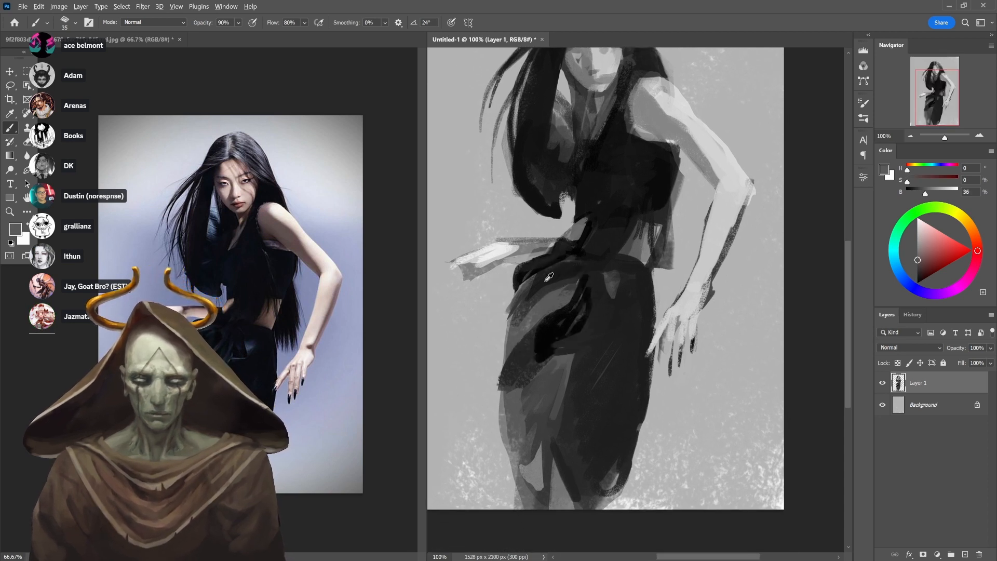
left_click(548, 275, "alt")
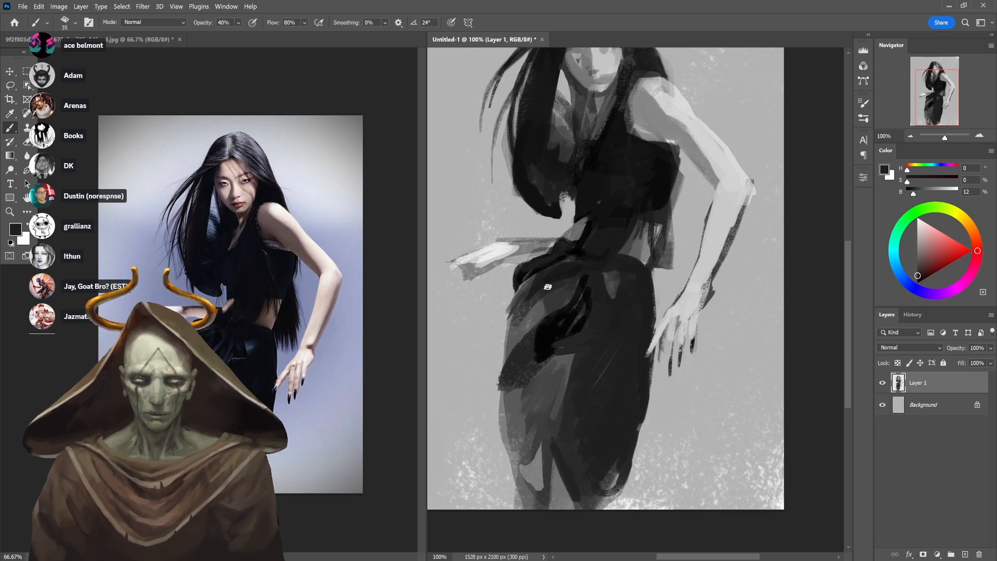
Darken the skirt's outer hip contour and the draped fold below it with sampled near-black and dark grey at 80% and 50% opacity
left_click(550, 325, "alt")
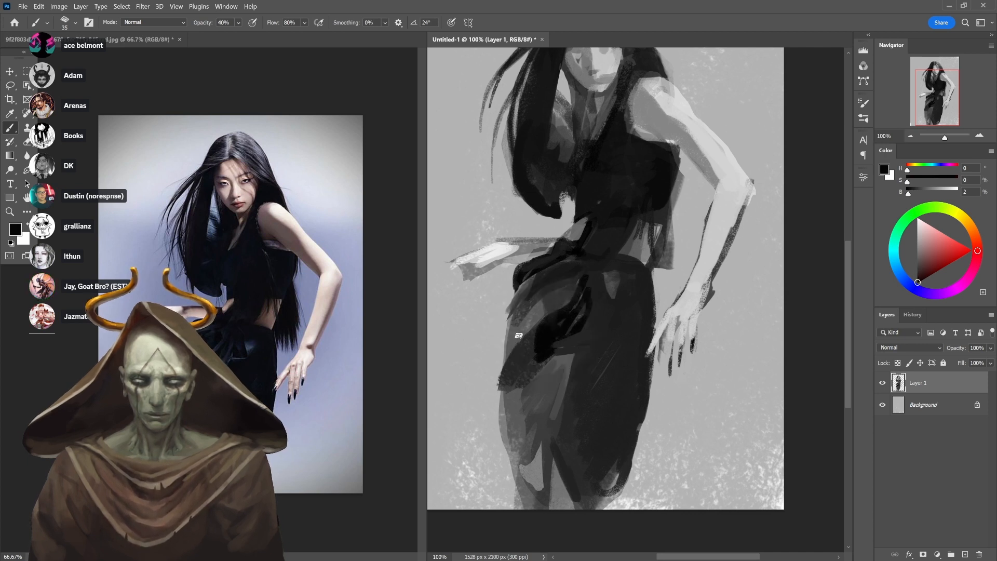
key("8")
left_click_drag(514, 337, 511, 326)
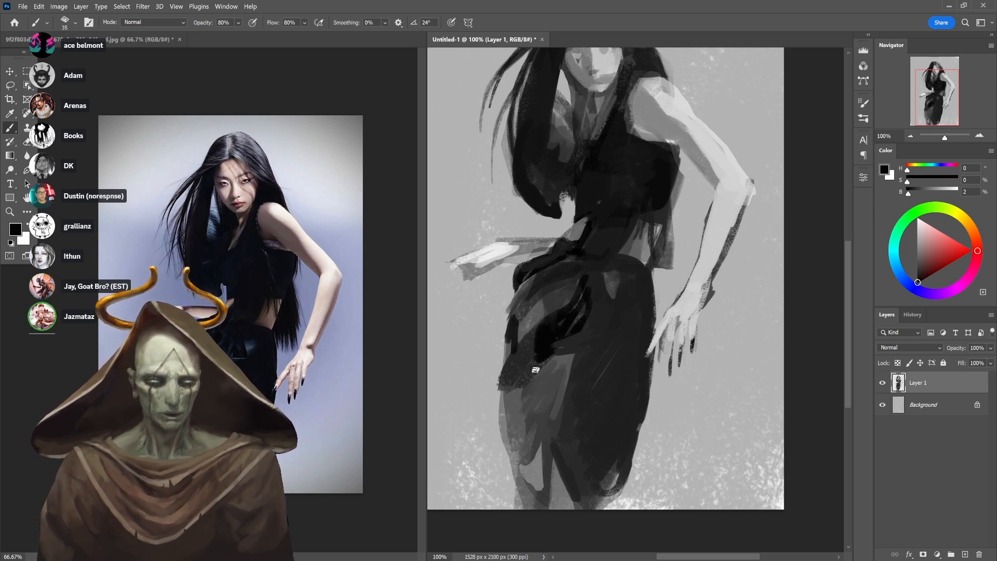
left_click(515, 334, "alt")
left_click(524, 354, "alt")
mouse_move(516, 355)
left_mouse_down()
mouse_move(508, 347)
mouse_move(498, 366)
mouse_move(503, 350)
mouse_move(499, 399)
mouse_move(508, 389)
left_mouse_up()
key("5")
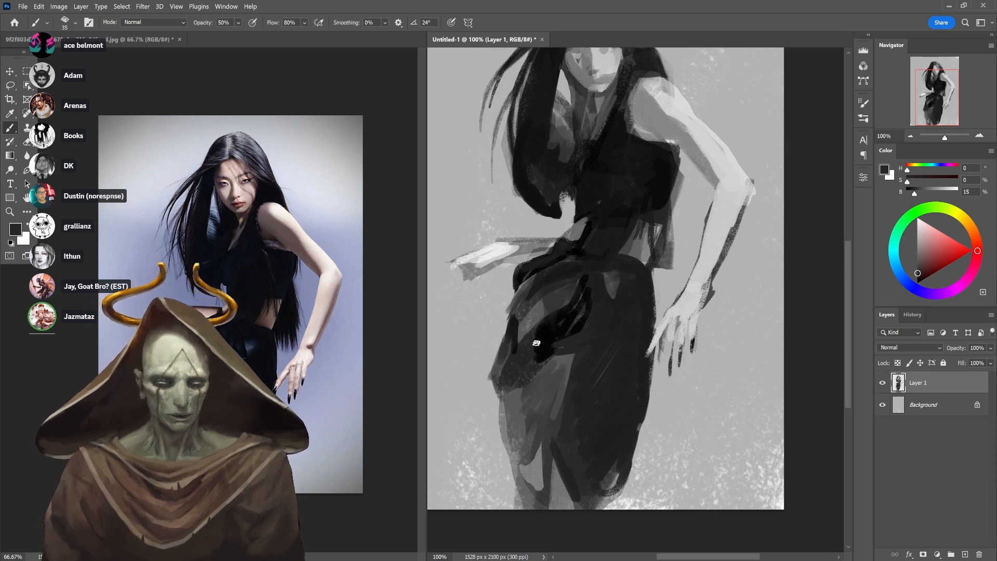
Erase the excess dark paint outside the skirt's waist below the forearm and sample a light grey beside it for the brush
key("e")
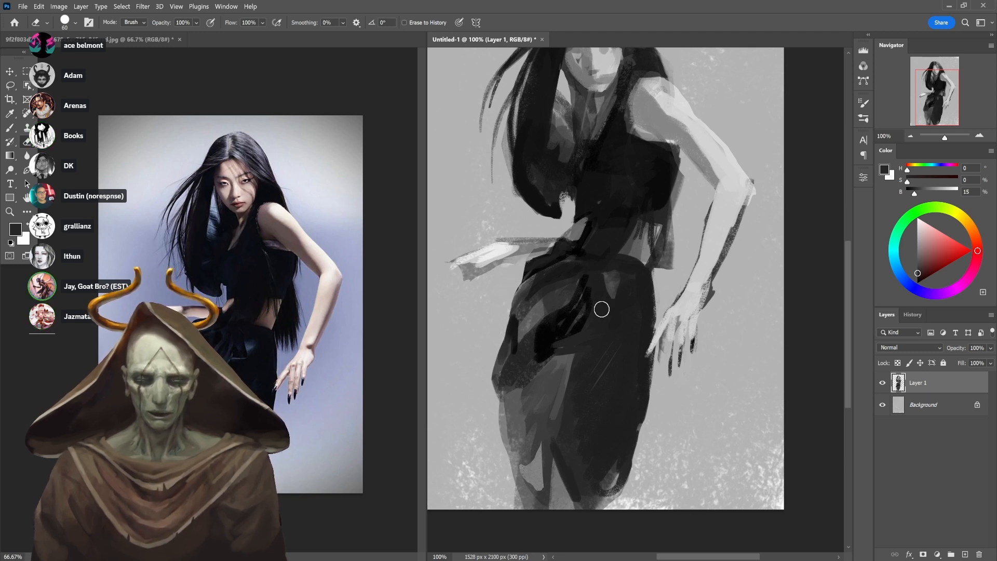
key("b")
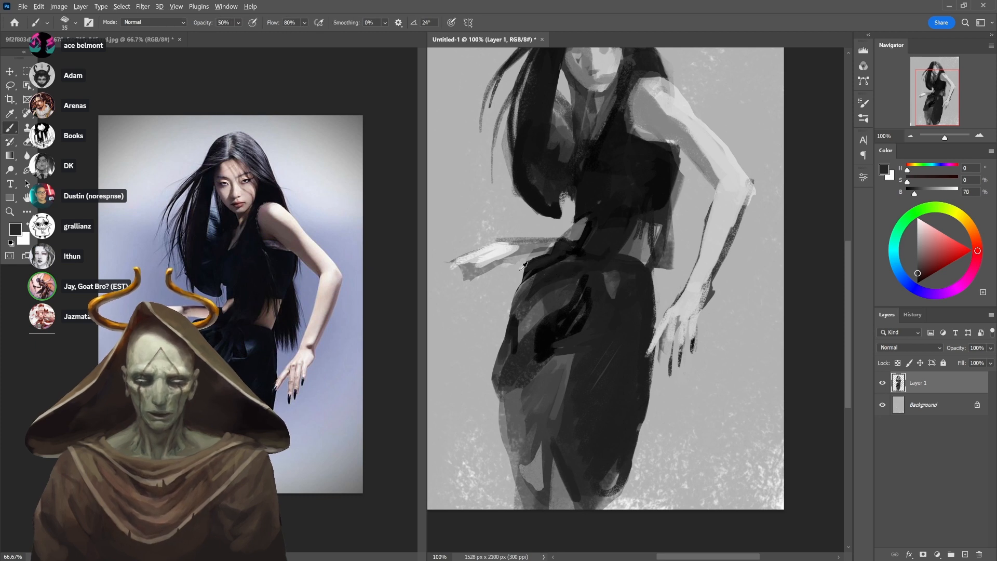
left_click(534, 257, "alt")
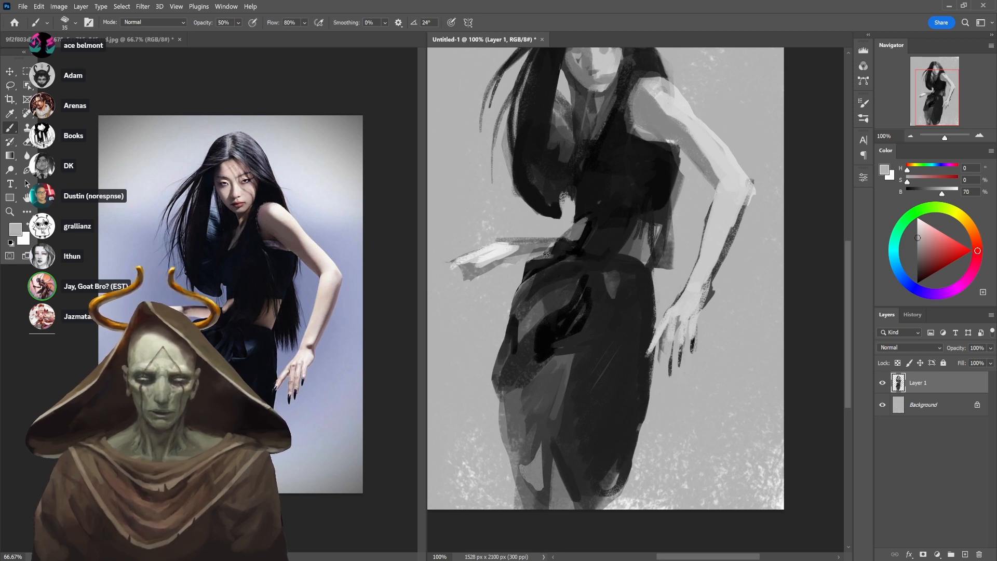
Rework the bent elbow and the gap beside the waist with black, background grey and sampled dark tones at 50% to 80% opacity
mouse_move(556, 245)
left_mouse_down()
mouse_move(553, 253)
mouse_move(566, 236)
left_mouse_up()
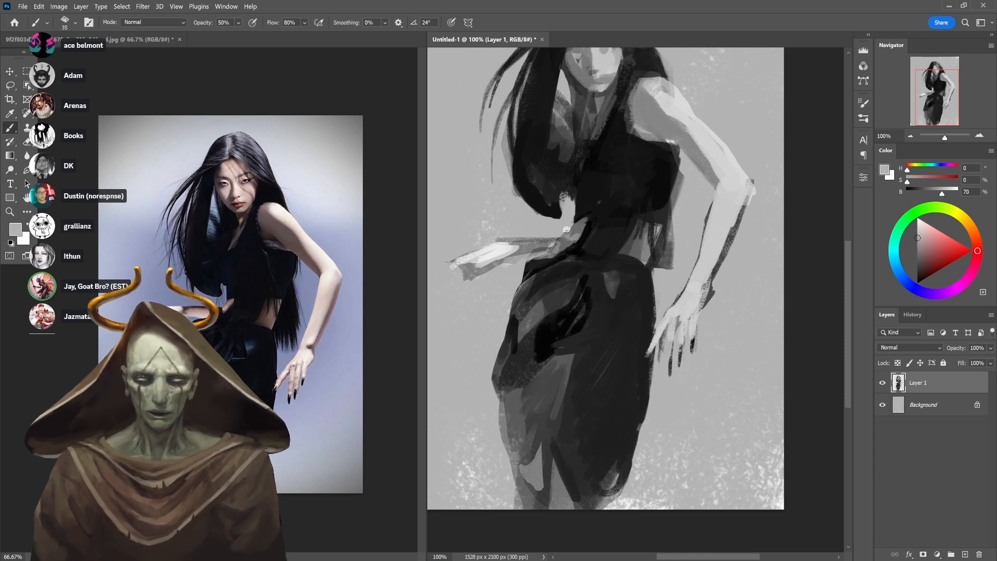
key("d")
key("4")
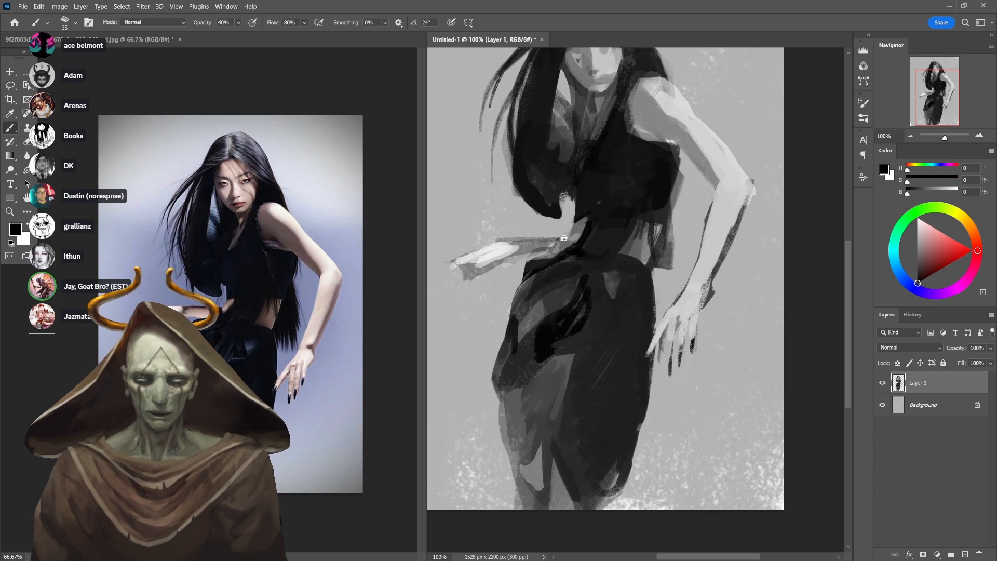
key("5")
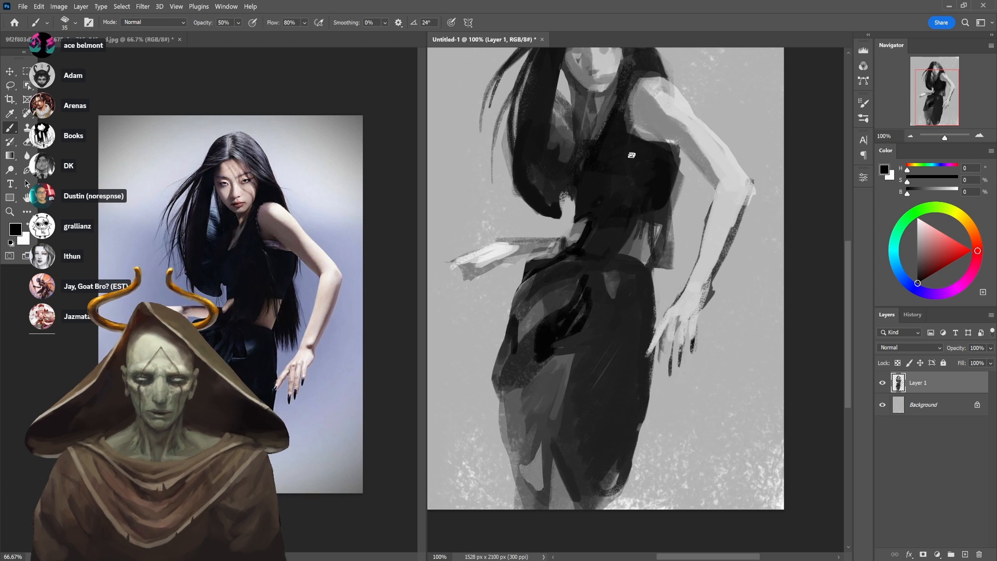
left_click(576, 197, "alt")
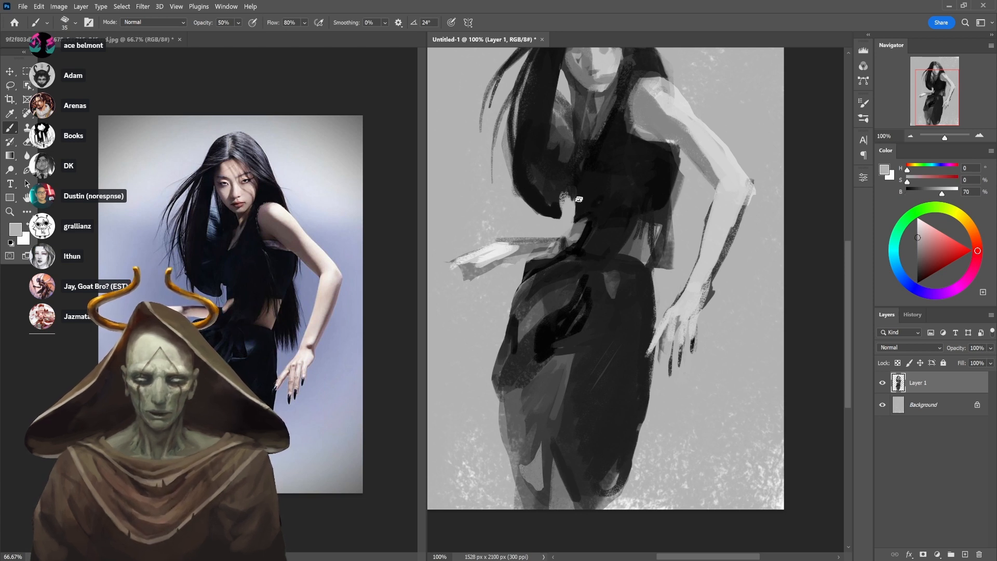
key("8")
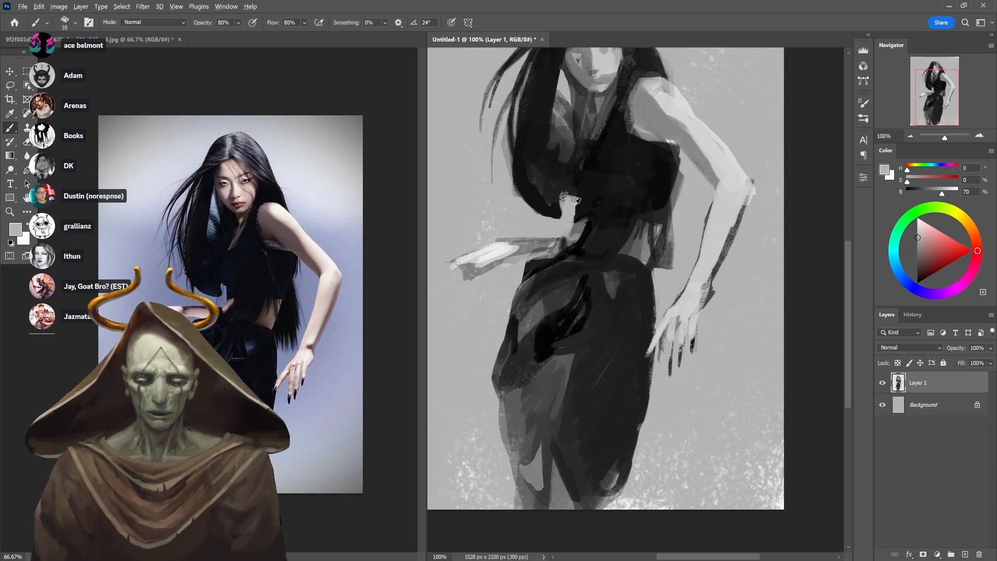
left_click(580, 197, "alt")
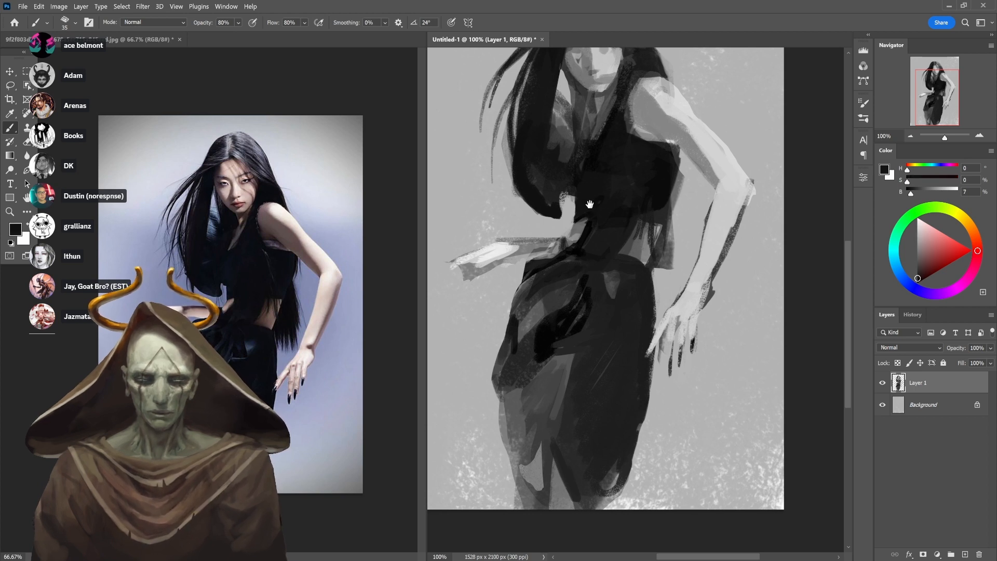
Clean up the lower tip of the long hair and the dark waist beside it with sampled tones, starting at 90% opacity
left_click_drag(589, 204, 591, 243)
left_click(603, 254, "alt")
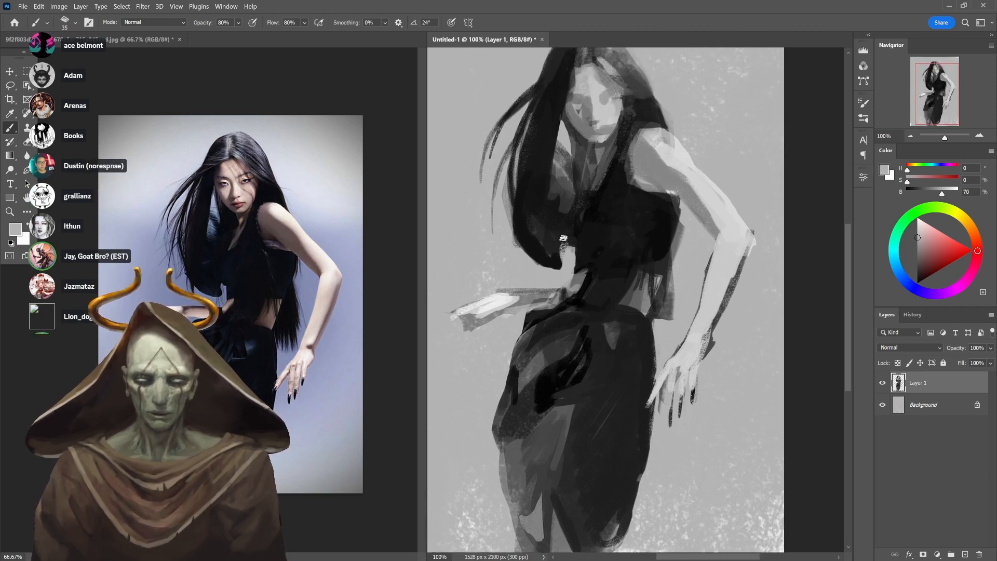
key("9")
left_click(554, 244, "alt")
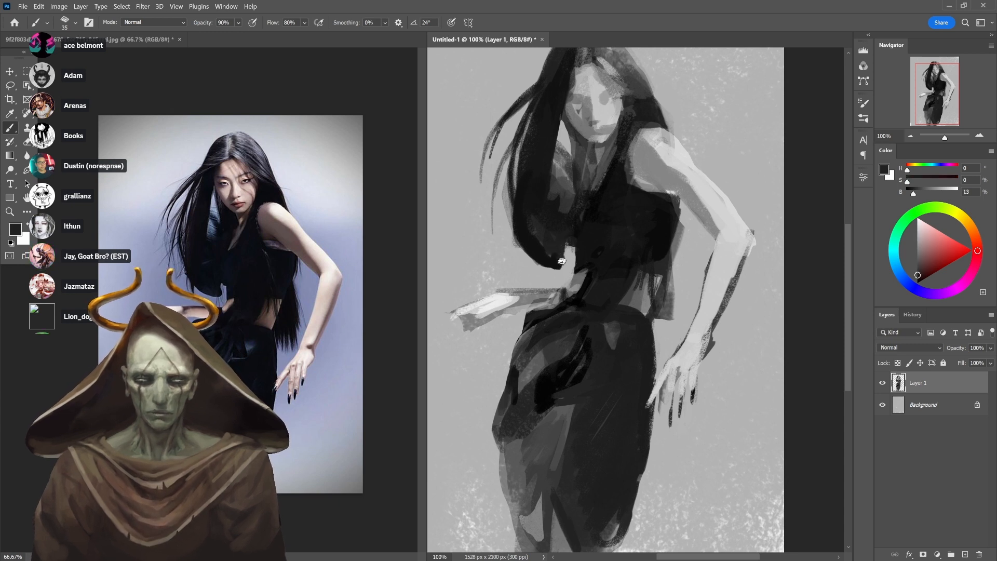
left_click(524, 268, "alt")
key("6")
left_click(527, 256, "alt")
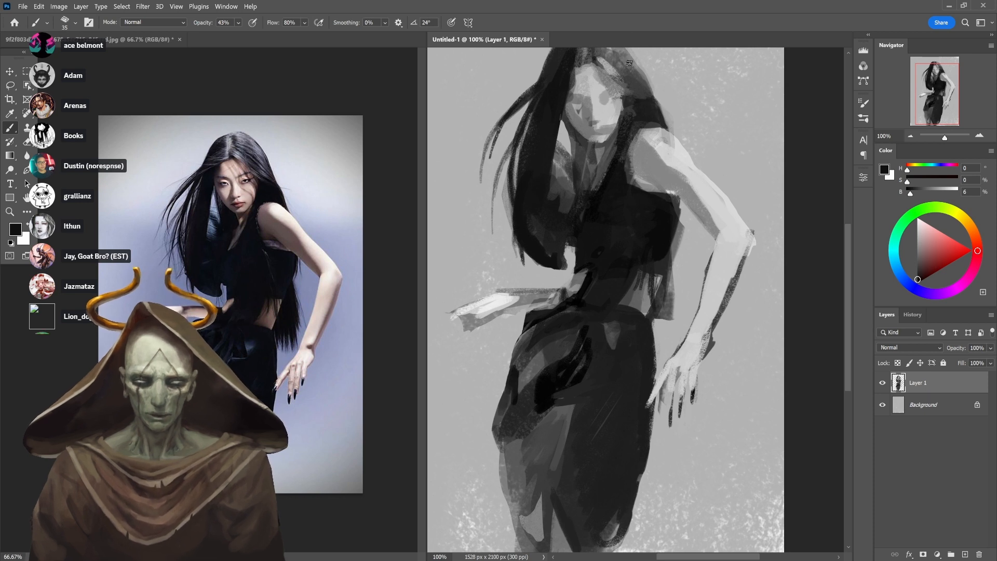
Deepen the hair and strap beside the neck and shoulder with near-black sampled from the top, at 40% and 30% opacity
left_click(628, 188, "alt")
key("4")
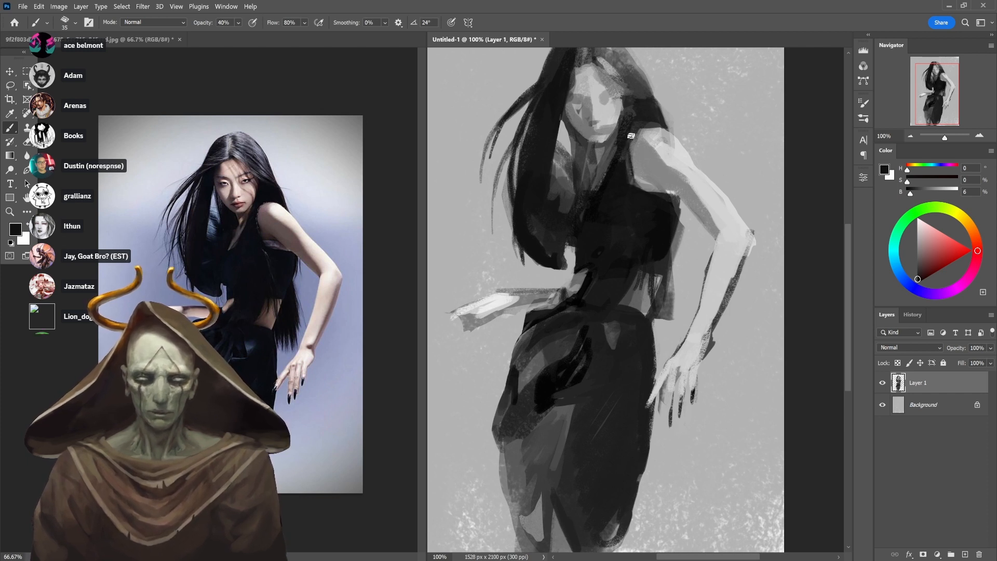
key("3")
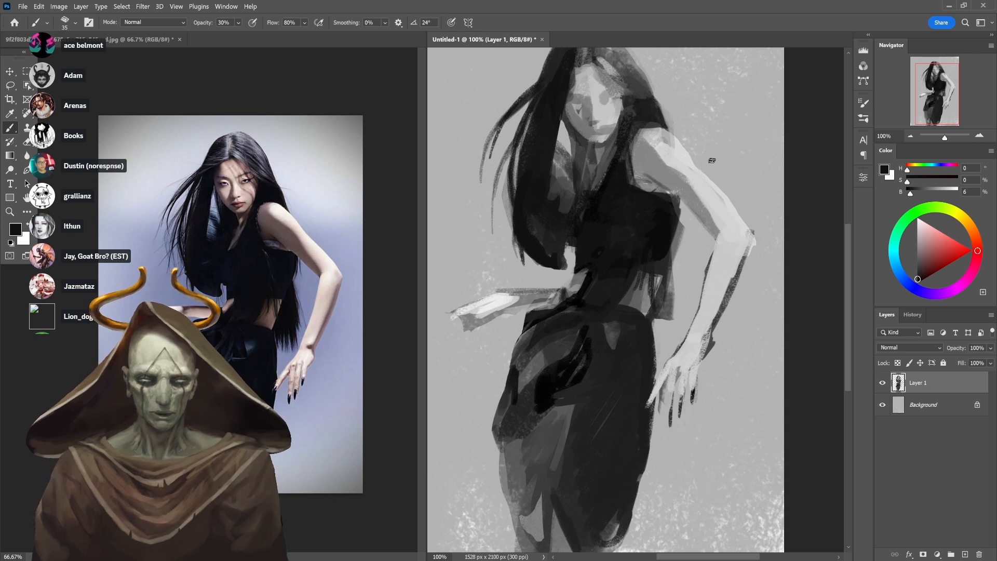
Blend the underarm and shoulder shadow with sampled mid greys, finishing at 40% opacity
left_click(688, 185, "alt")
key("9")
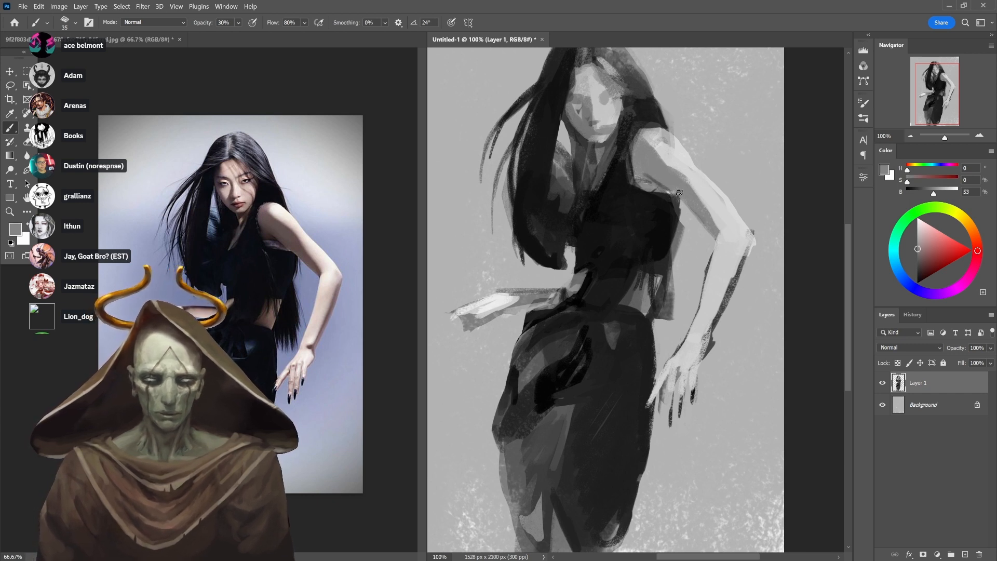
left_click_drag(691, 208, 634, 223)
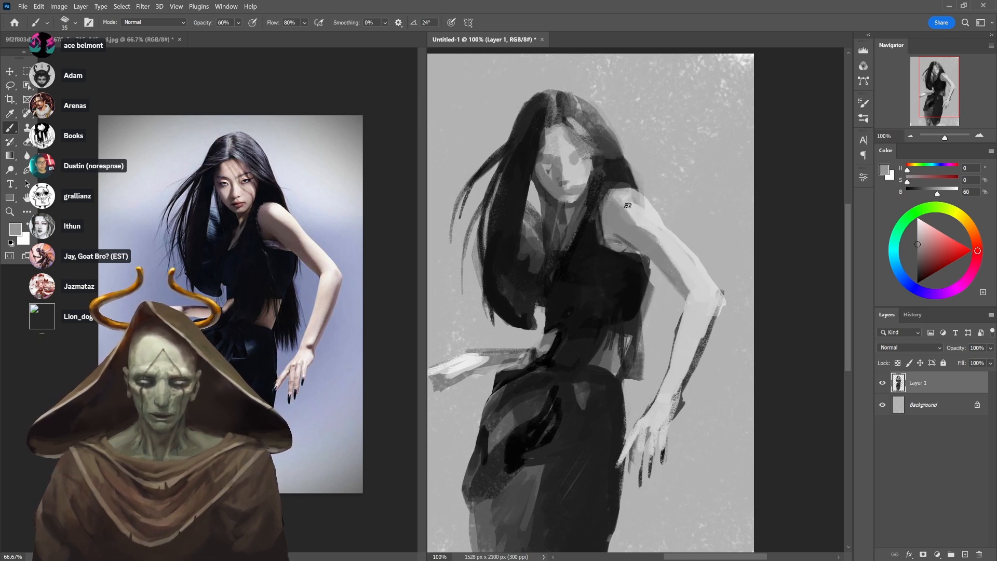
left_click(617, 198, "alt")
key("4")
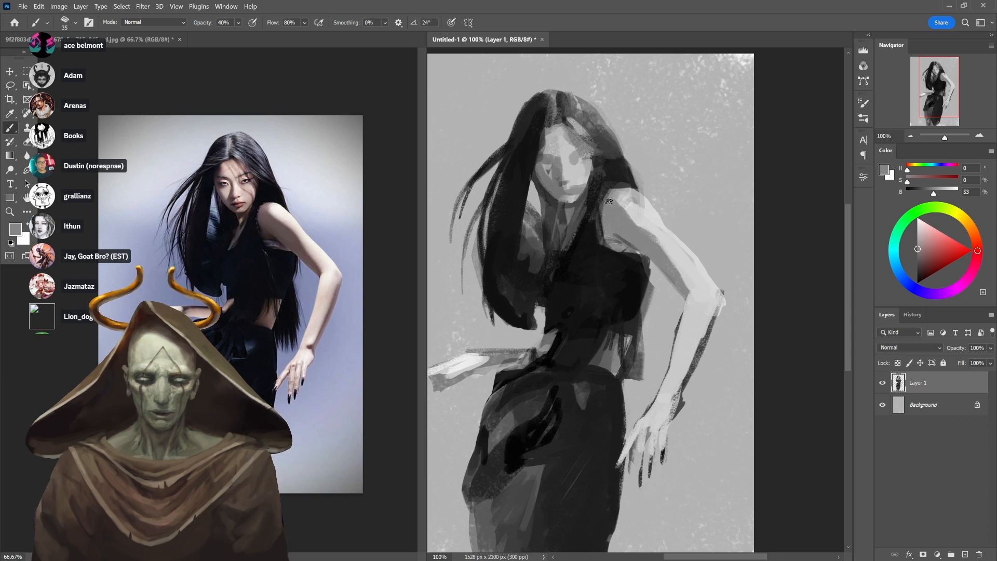
Refine the lit planes of the upper arm and elbow with sampled light greys at 80% opacity
left_click(639, 210, "alt")
key("8")
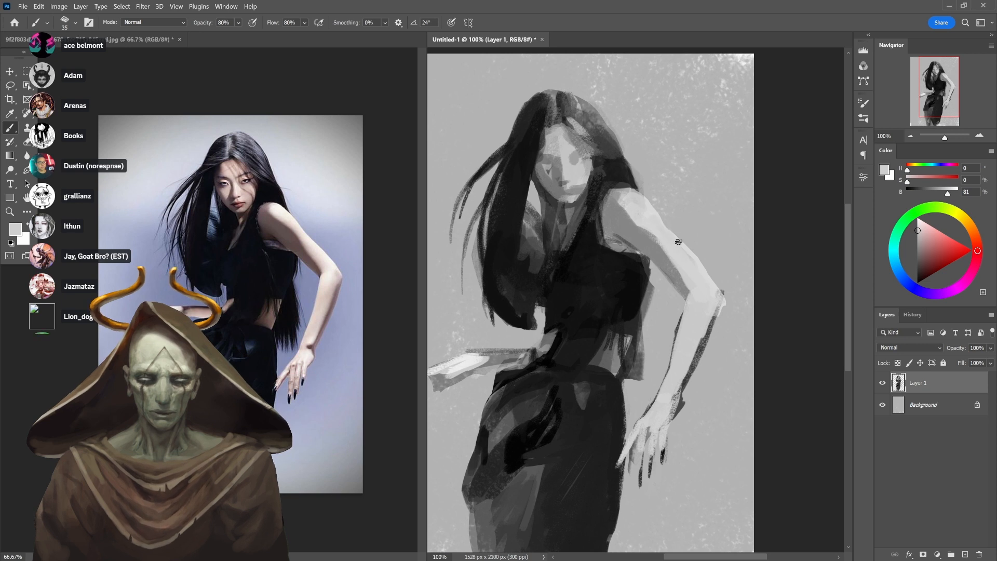
left_click(701, 252, "alt")
left_click(712, 293, "alt")
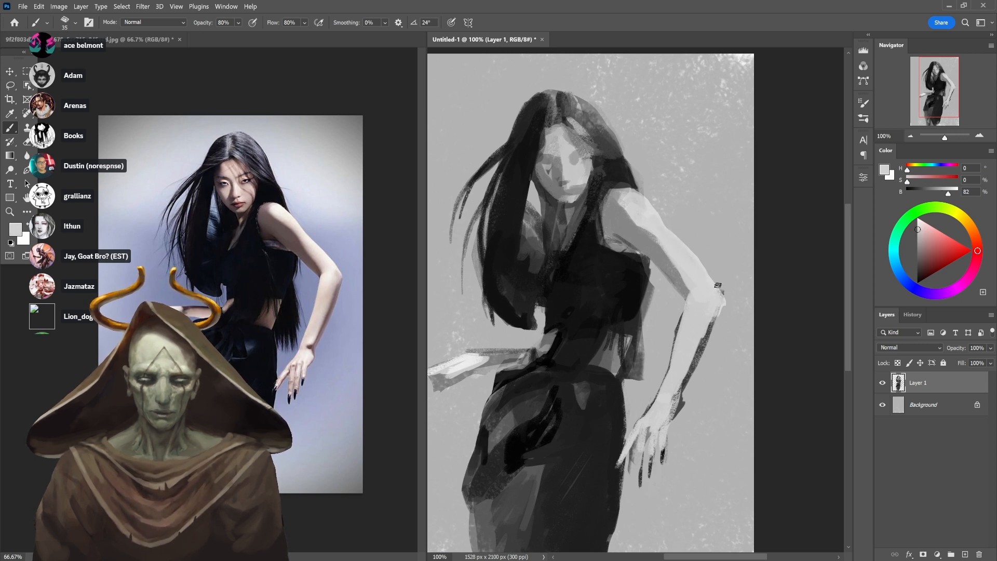
left_click(711, 316, "alt")
Soften the shadow along the forearm's outer edge with mid grey at 60% opacity and sample the background grey for its contour
left_click(646, 243, "alt")
key("6")
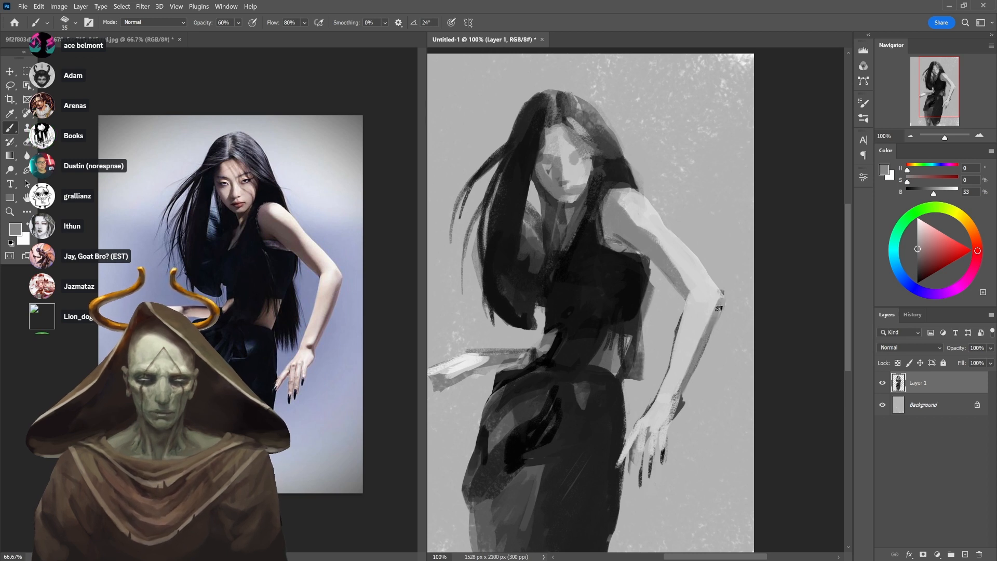
left_click(675, 327, "alt")
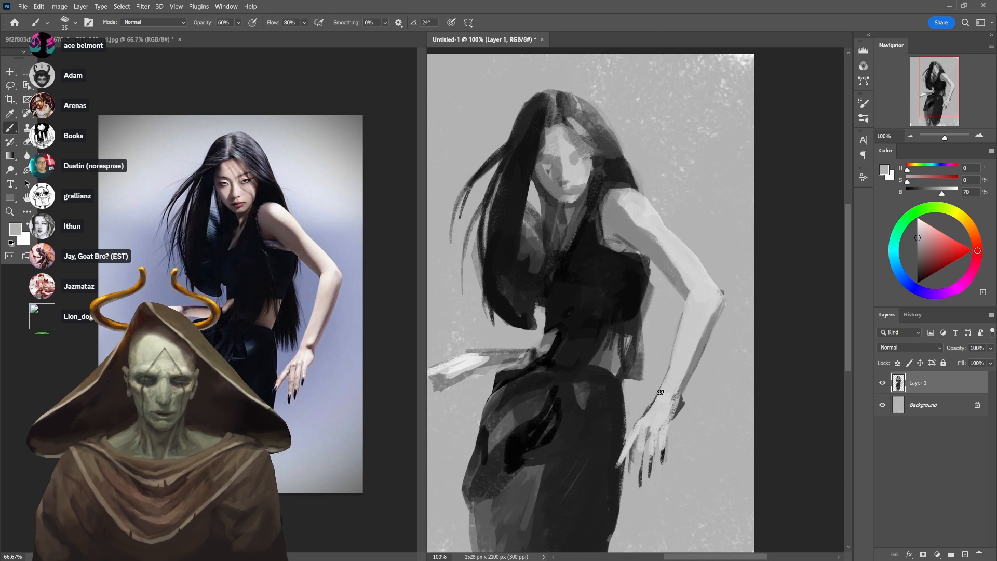
Touch up the wrist with light grey and paint a small dark band across it
left_click(651, 412, "alt")
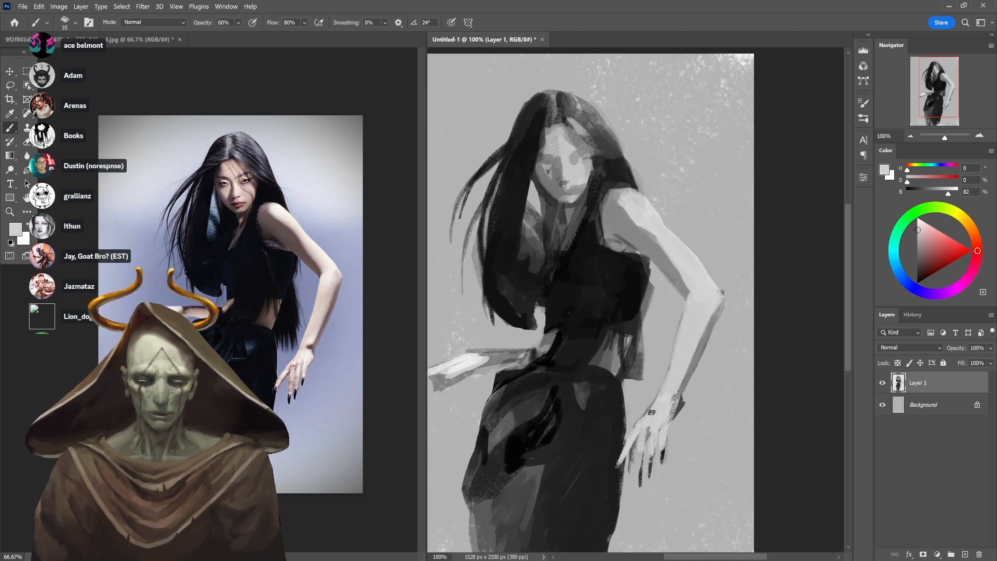
left_click(681, 396, "alt")
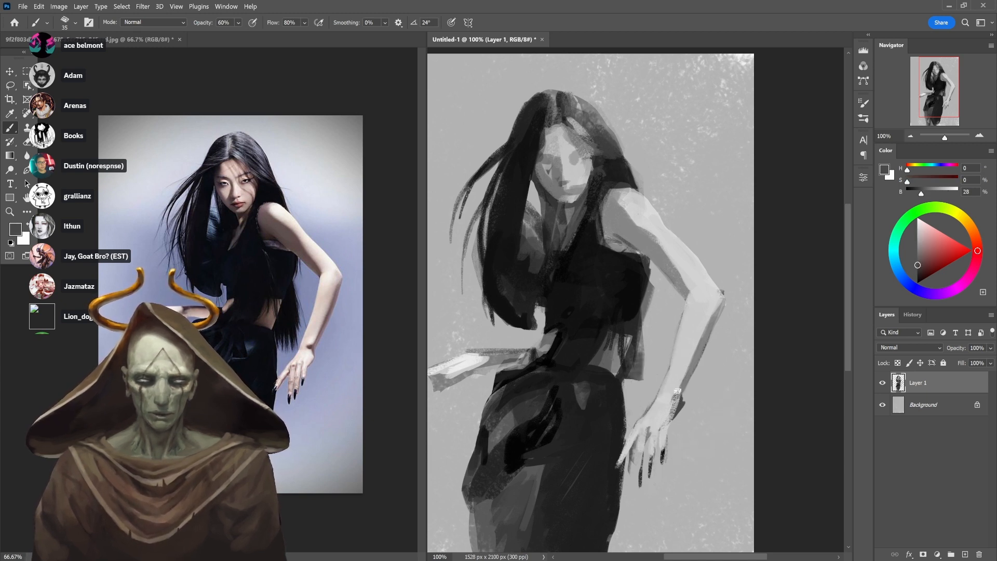
left_click_drag(671, 396, 675, 397)
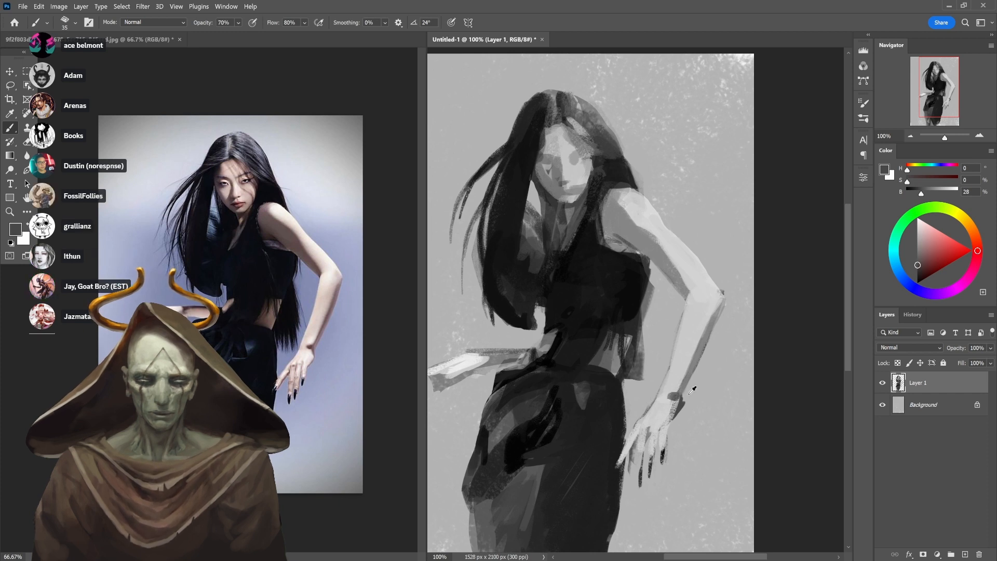
Refine the wrist band and the outer edge of the hand with sampled greys at 80% opacity
left_click(688, 394, "alt")
left_click(690, 379, "alt")
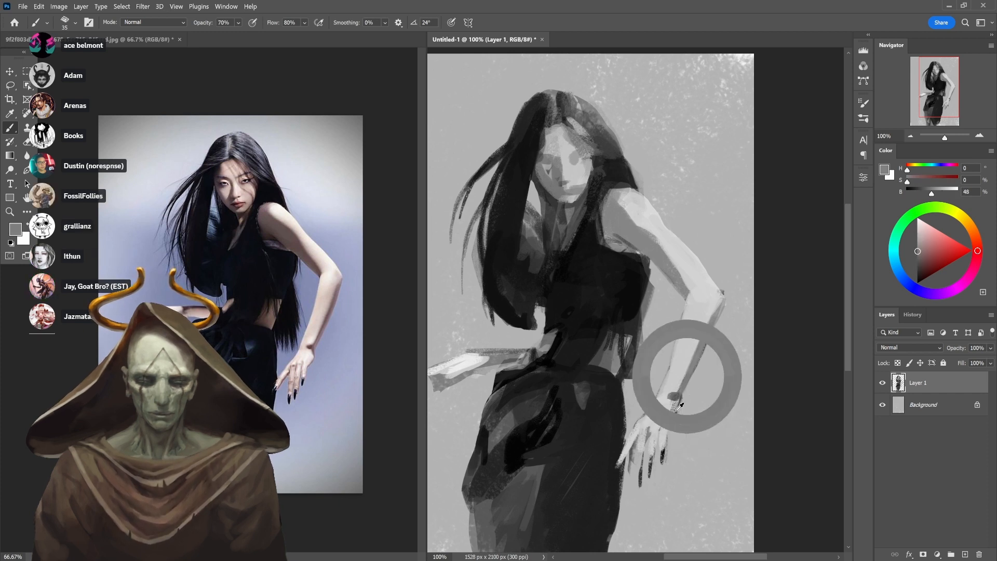
key("8")
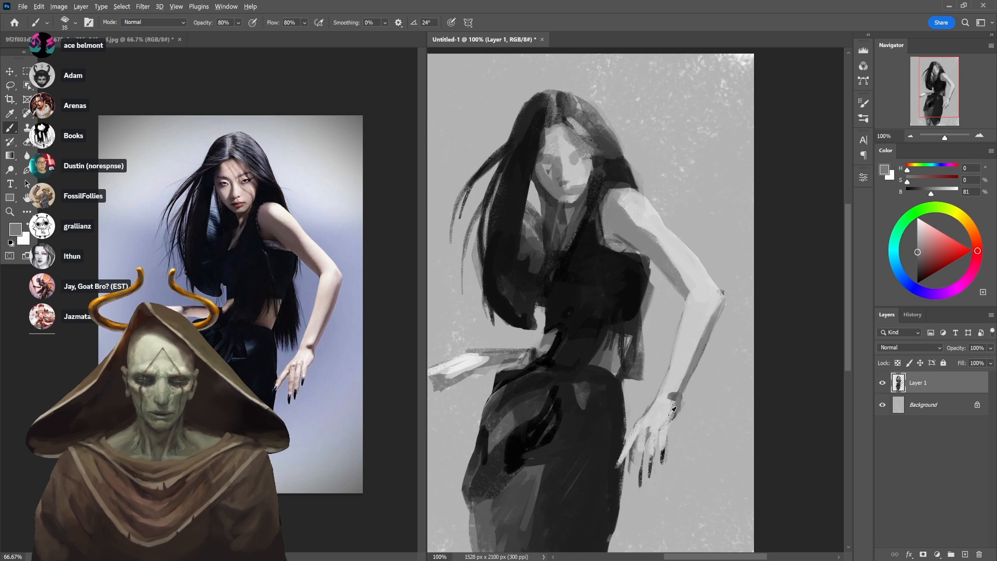
left_click(673, 411, "alt")
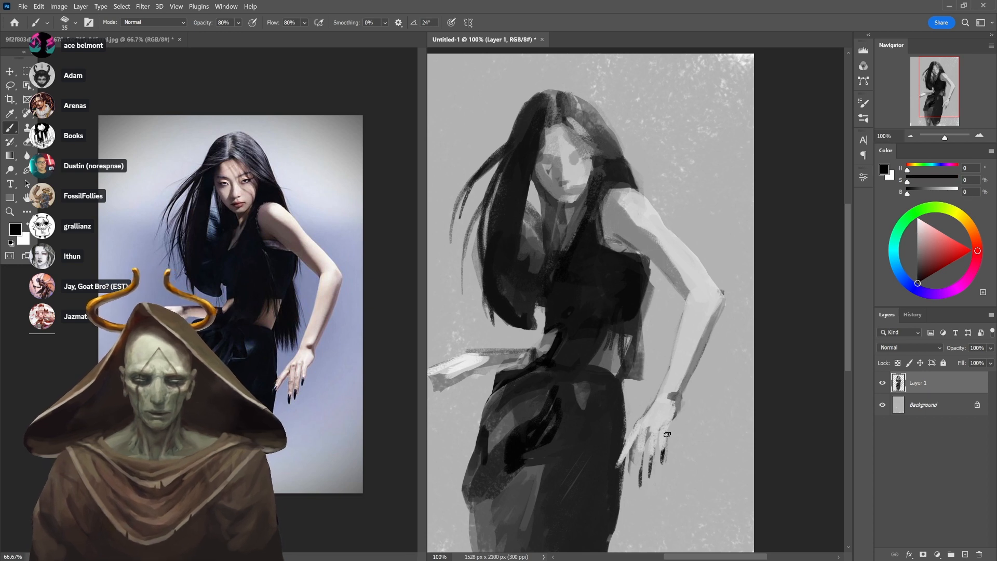
left_click(671, 414, "alt")
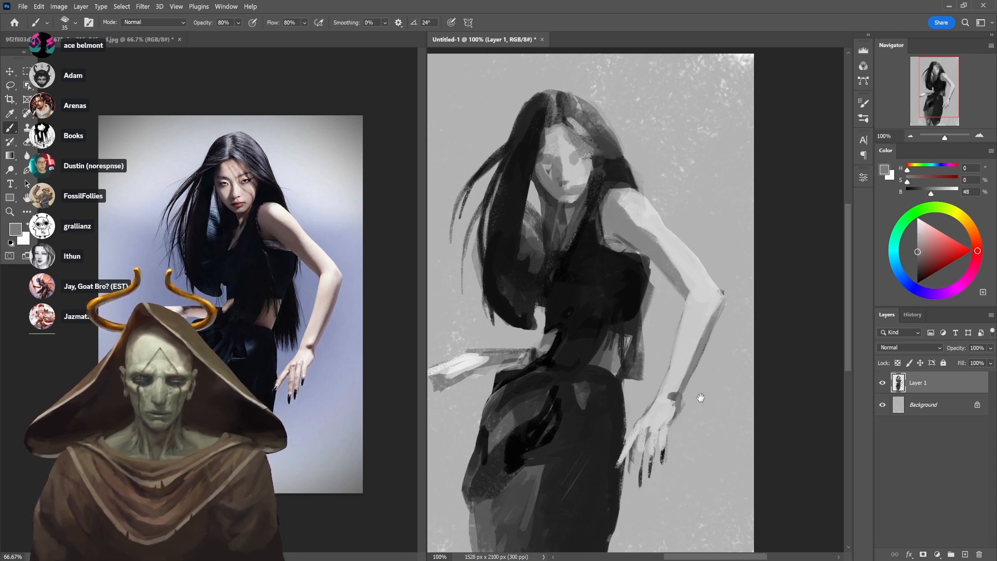
Set the brush opacity to 50% and sample near-black from the hair hanging beside the waist
key("5")
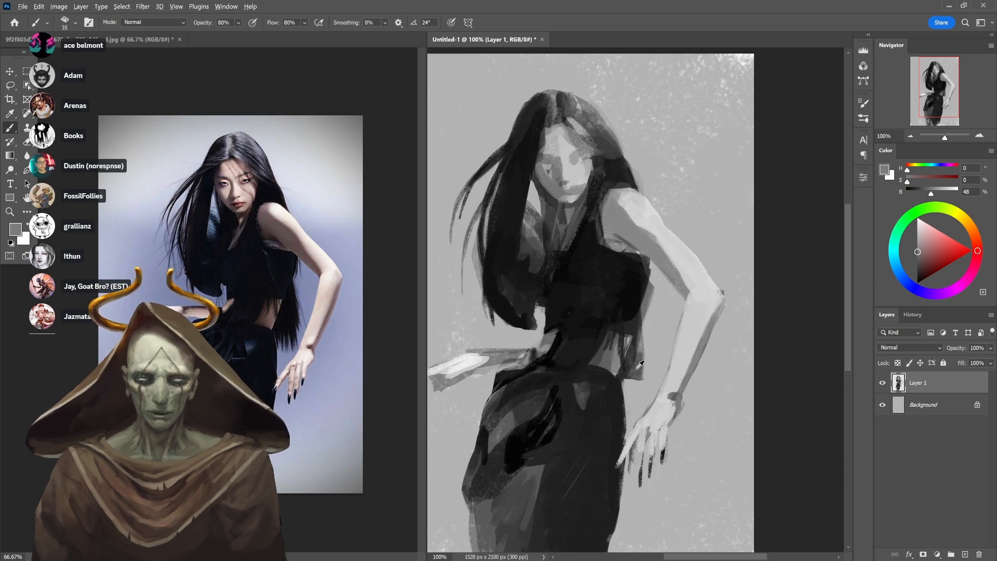
left_click(634, 368, "alt")
left_click_drag(651, 362, 651, 386)
left_click_drag(650, 278, 651, 365)
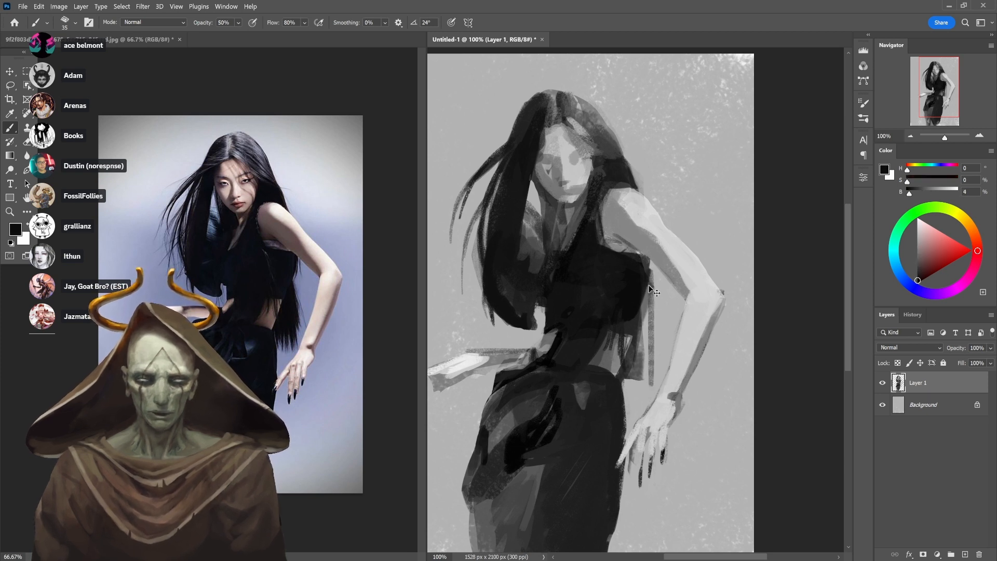
key("ctrl+z")
key("ctrl+z")
Paint thin near-black hair strands hanging below the chest beside the arm at 50% opacity, and reduce the brush opacity to 20%
left_click_drag(647, 295, 652, 372)
left_click_drag(649, 292, 647, 360)
mouse_move(644, 308)
left_mouse_down()
mouse_move(642, 386)
mouse_move(629, 397)
mouse_move(640, 372)
left_mouse_up()
mouse_move(645, 305)
left_mouse_down()
mouse_move(654, 347)
mouse_move(642, 358)
left_mouse_up()
left_click_drag(638, 334, 634, 371)
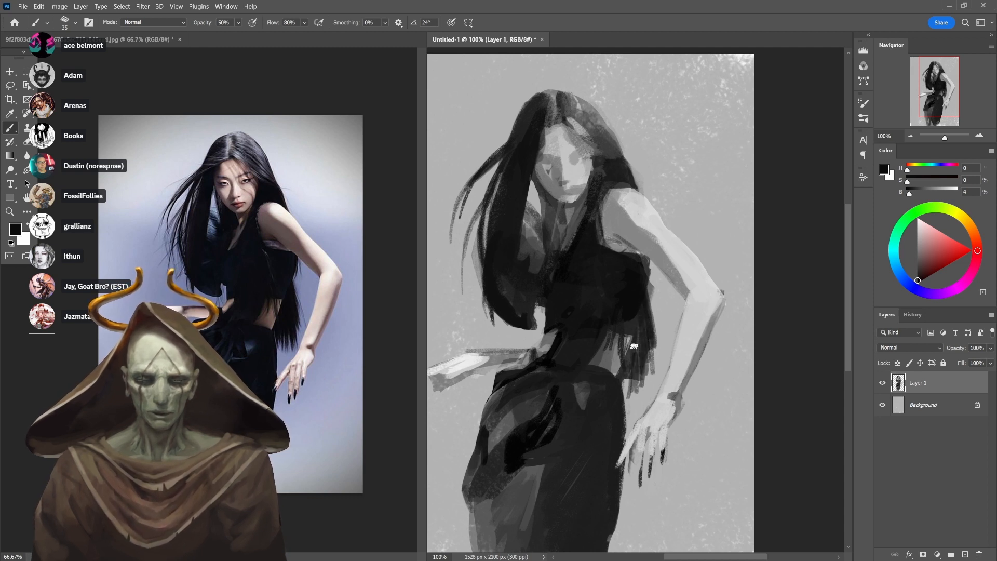
left_click_drag(656, 296, 663, 358)
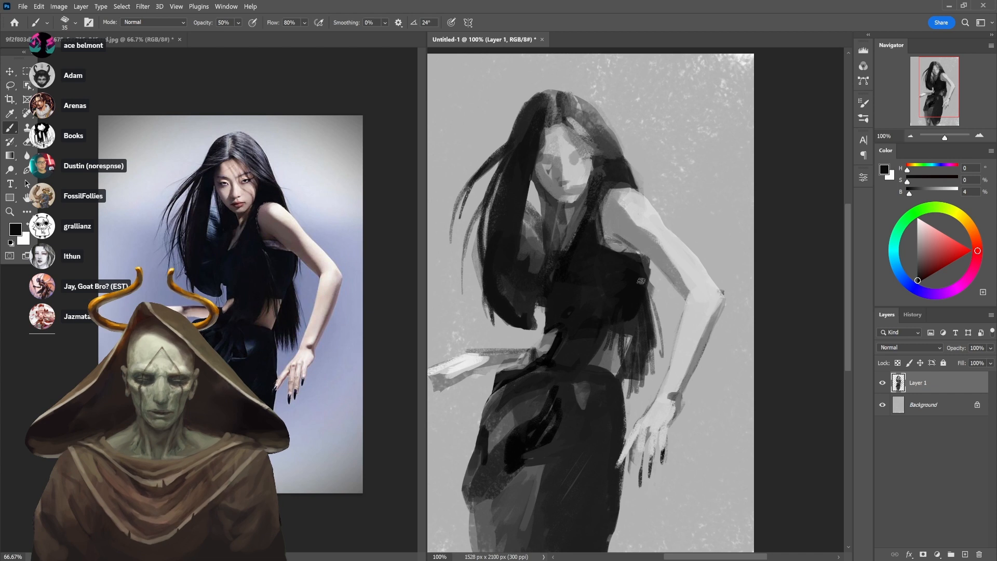
key("2")
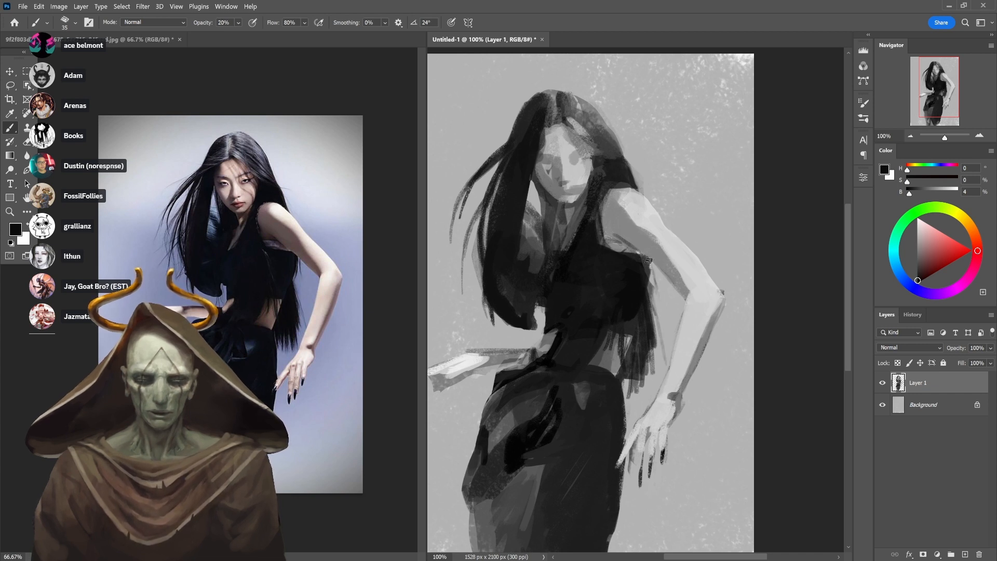
Darken the skirt folds at the hip and the fabric over the thigh with sampled dark tones at 70% and 30% opacity
key("ctrl+minus")
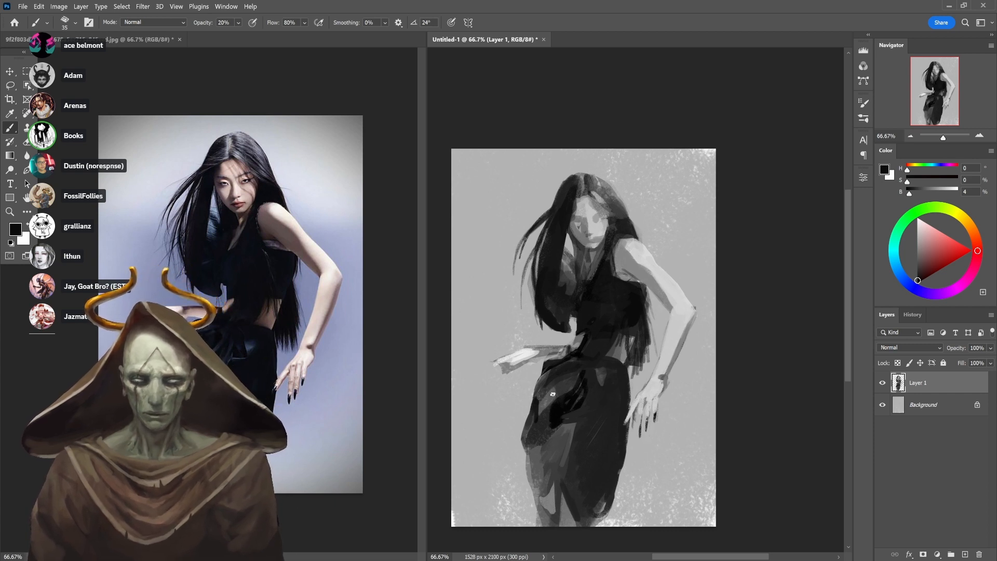
left_click(546, 399, "alt")
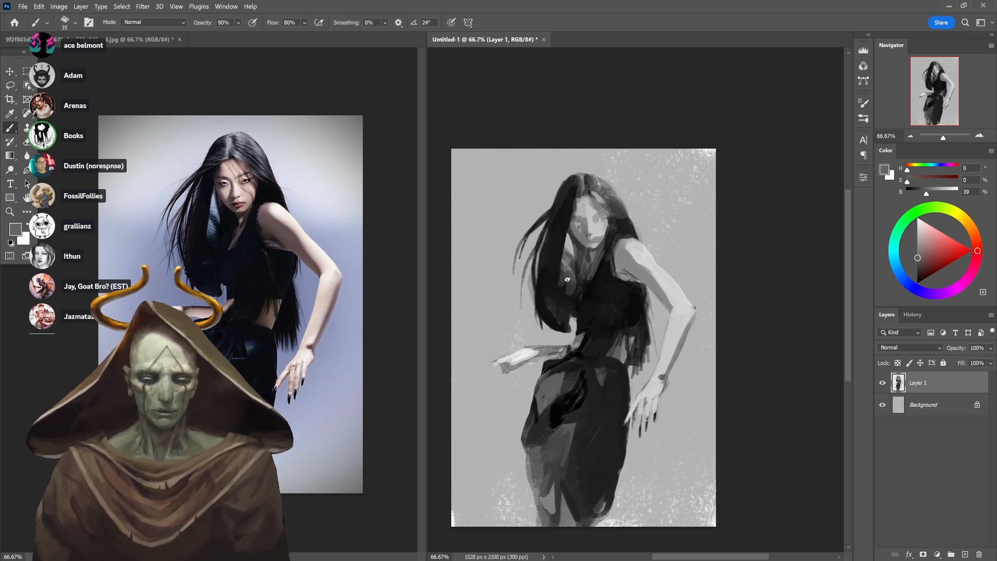
key("7")
left_click(558, 411, "alt")
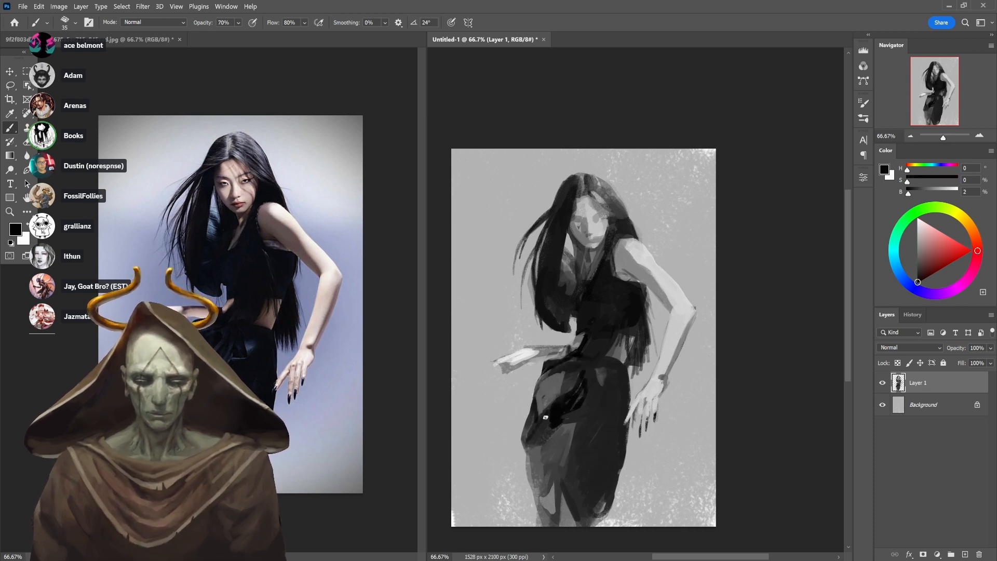
key("3")
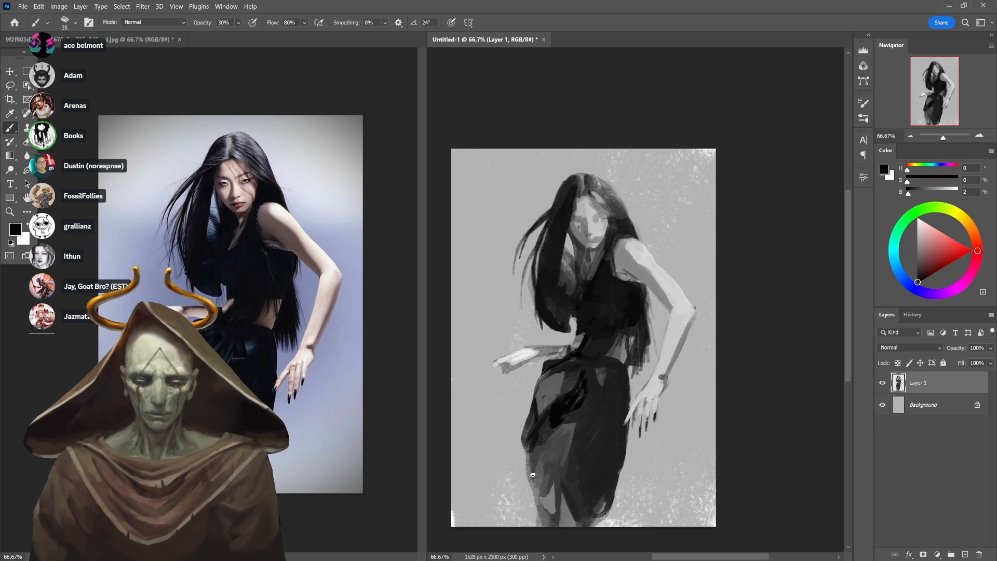
mouse_move(532, 475)
left_mouse_down()
mouse_move(532, 503)
mouse_move(545, 500)
mouse_move(548, 489)
mouse_move(533, 503)
mouse_move(545, 482)
left_mouse_up()
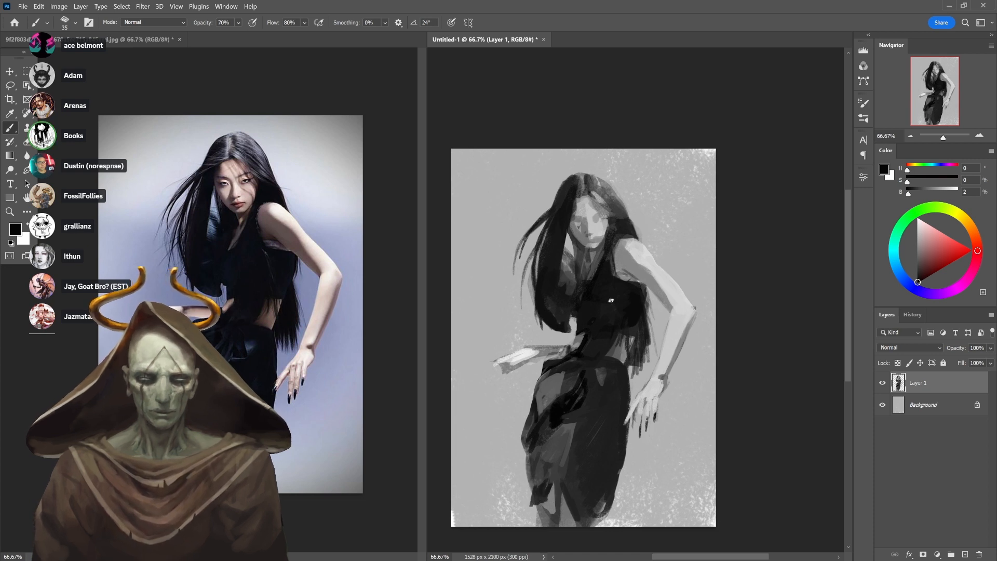
Blend the black fold at the skirt's hip into softer mid-greys sampled from the fabric at 30% opacity
key("2")
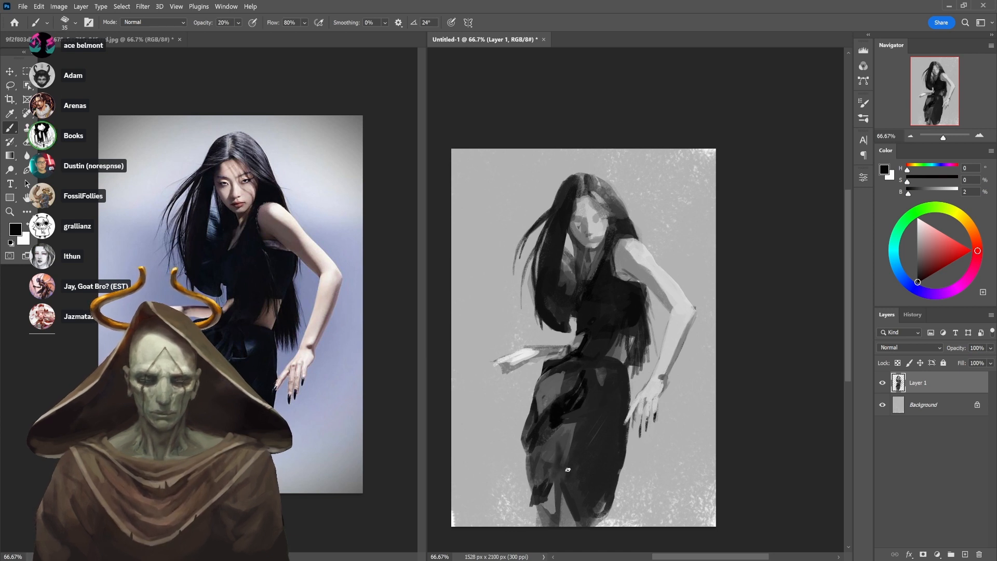
left_click(568, 434, "alt")
key("4")
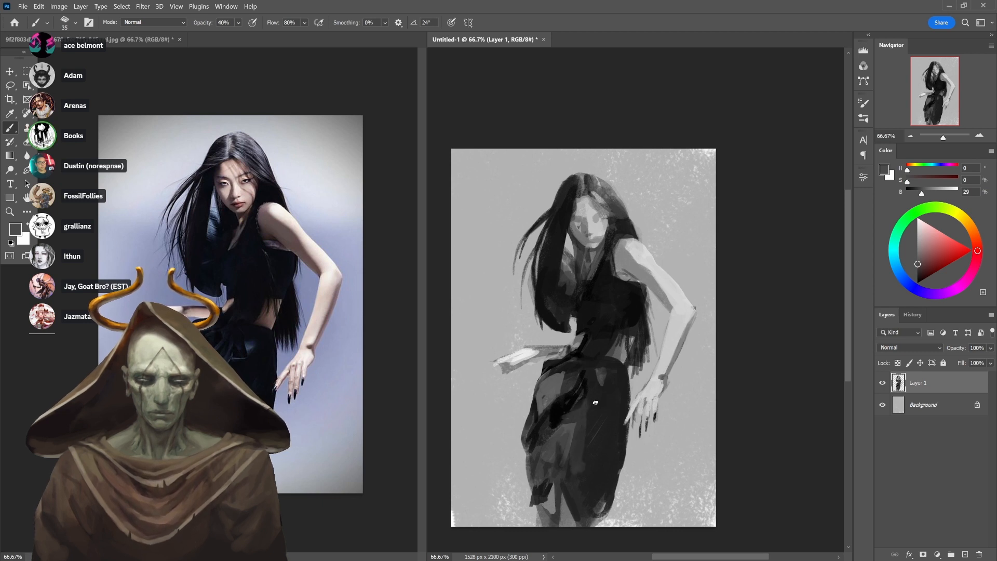
left_click(566, 378, "alt")
key("3")
mouse_move(575, 373)
left_mouse_down()
mouse_move(542, 443)
mouse_move(549, 430)
left_mouse_up()
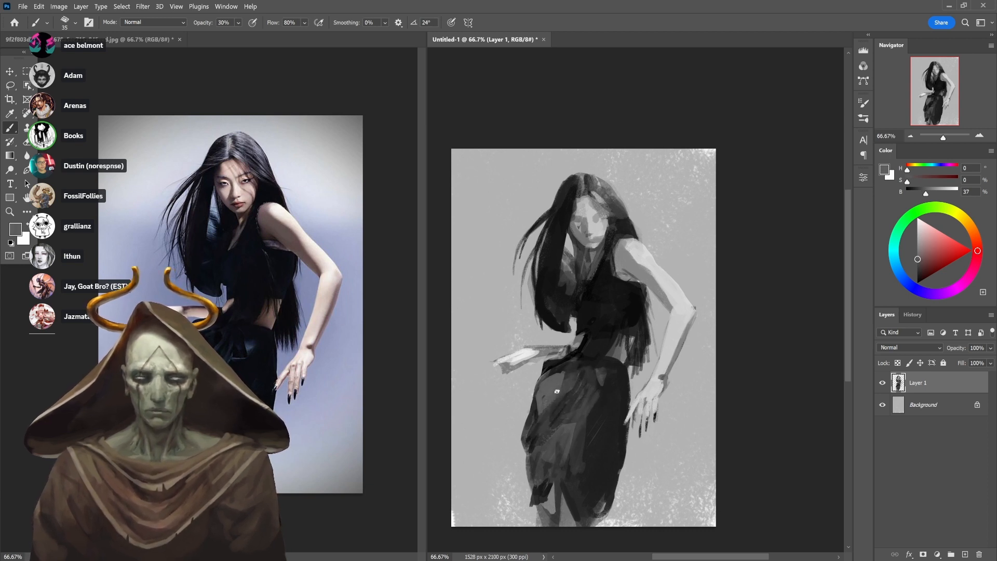
mouse_move(544, 371)
left_mouse_down()
mouse_move(579, 351)
mouse_move(579, 368)
left_mouse_up()
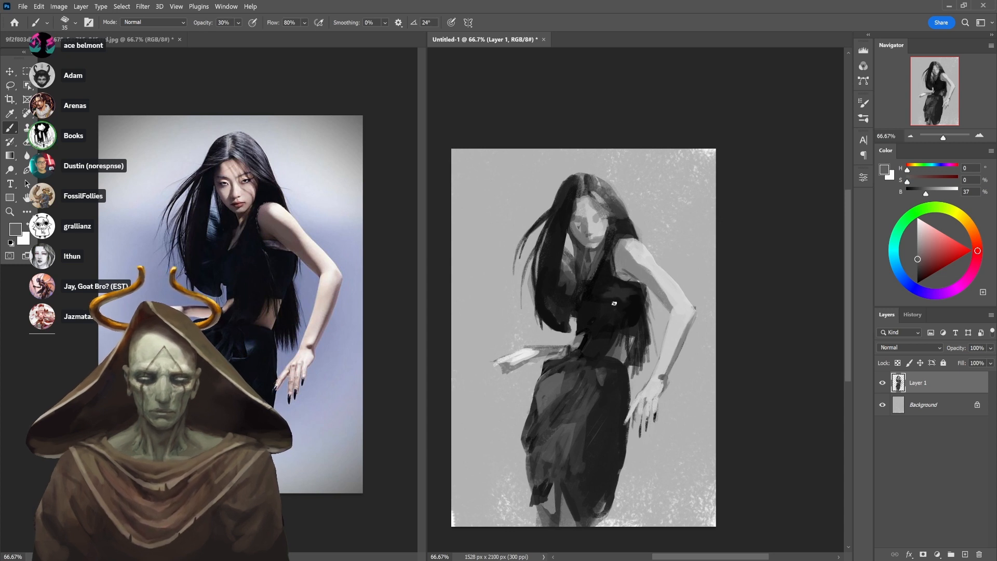
Paint lighter grey fabric folds across the chest of the black top at 30% opacity
mouse_move(615, 304)
left_mouse_down()
mouse_move(628, 325)
mouse_move(639, 304)
left_mouse_up()
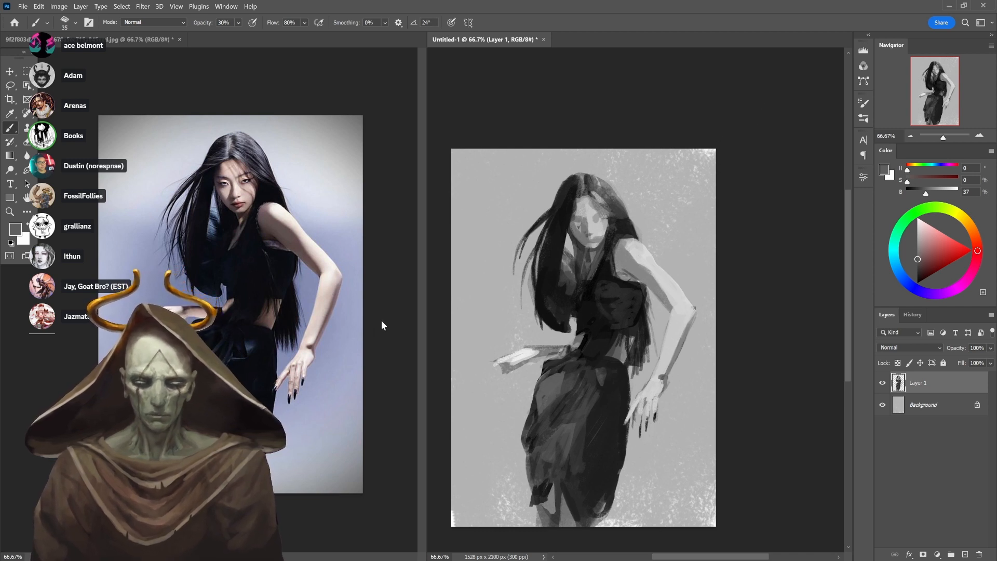
left_click_drag(519, 316, 538, 273)
left_click(403, 291)
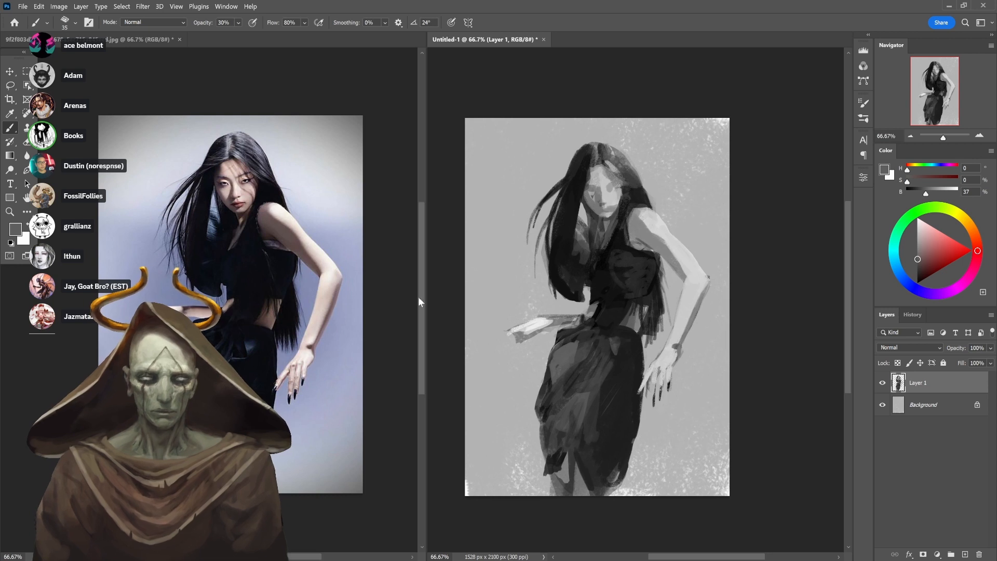
left_click(426, 301)
left_click(406, 305)
left_click(429, 311)
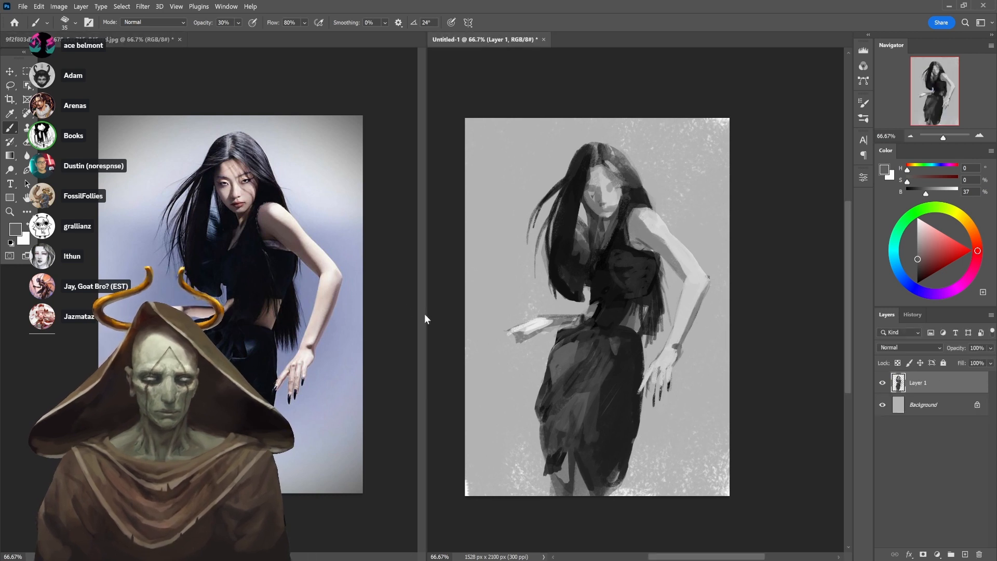
Darken the skirt's outer edge and hip folds with dark grey sampled from the fabric at 30% and 60% opacity
left_click(623, 406, "alt")
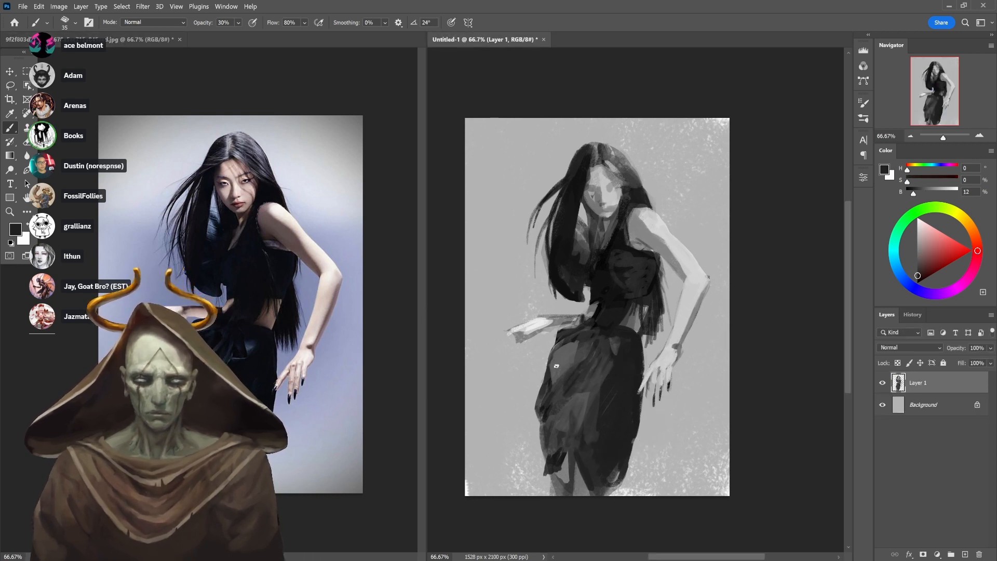
mouse_move(547, 374)
left_mouse_down()
mouse_move(539, 422)
mouse_move(539, 396)
mouse_move(542, 426)
left_mouse_up()
key("3")
left_click(605, 412, "alt")
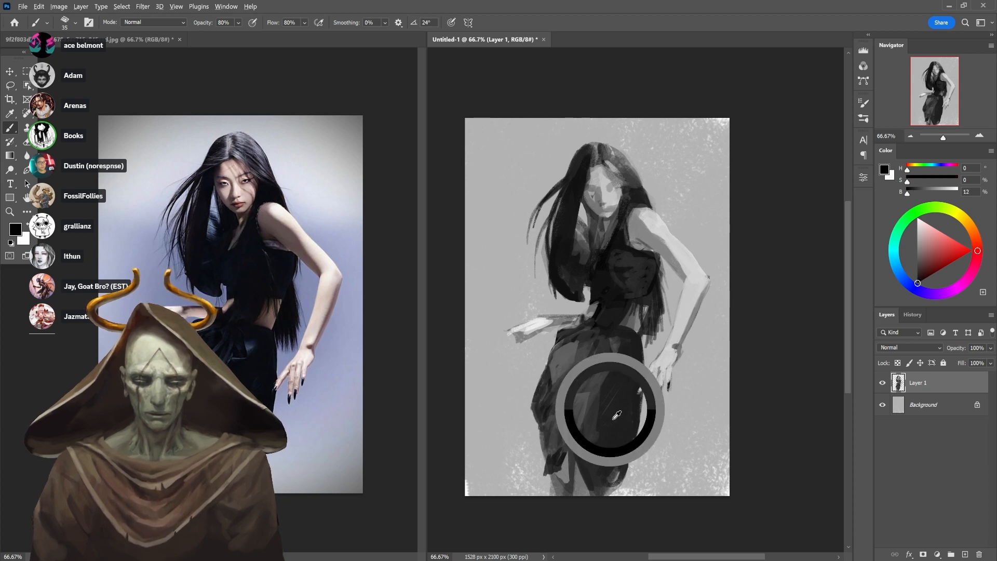
key("6")
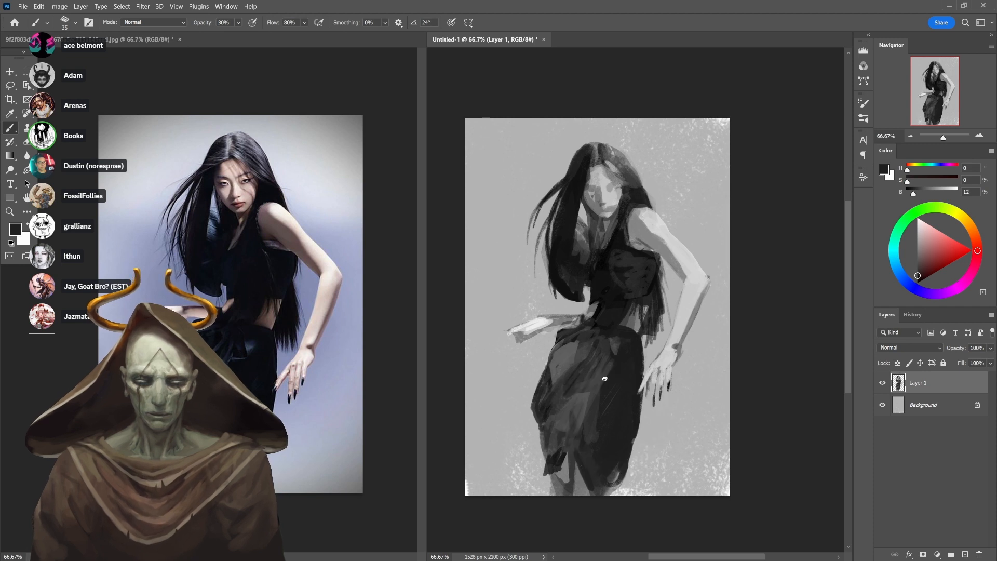
left_click(623, 421, "alt")
left_click_drag(560, 384, 557, 412)
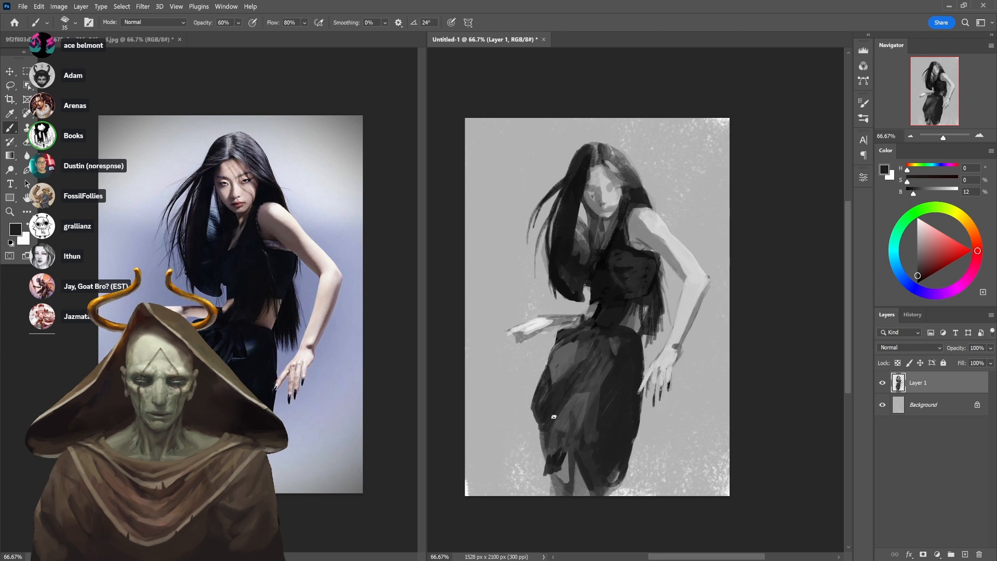
Rework the middle and lower skirt folds with sampled mid and dark greys at 50% and 70% opacity
key("4")
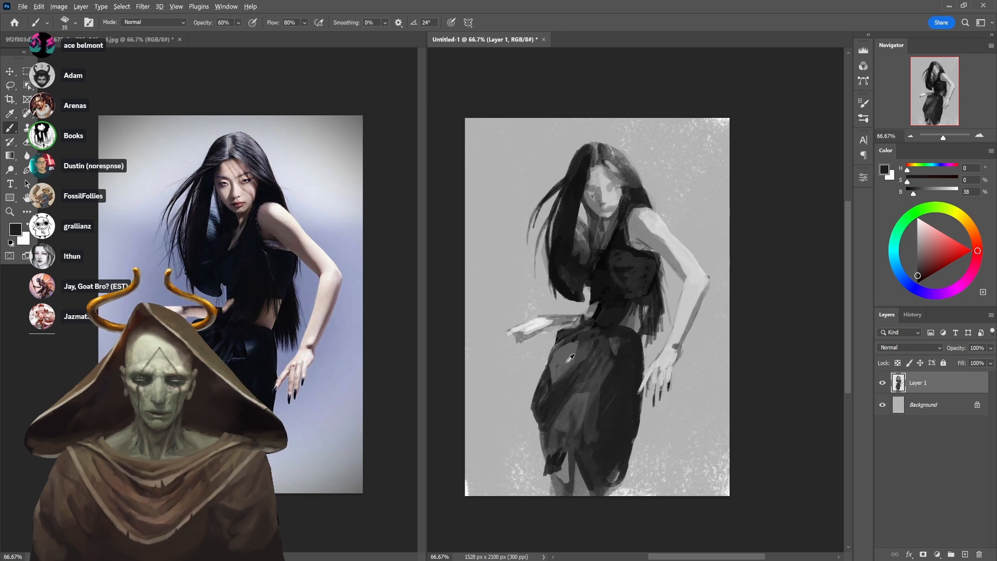
left_click(571, 366, "alt")
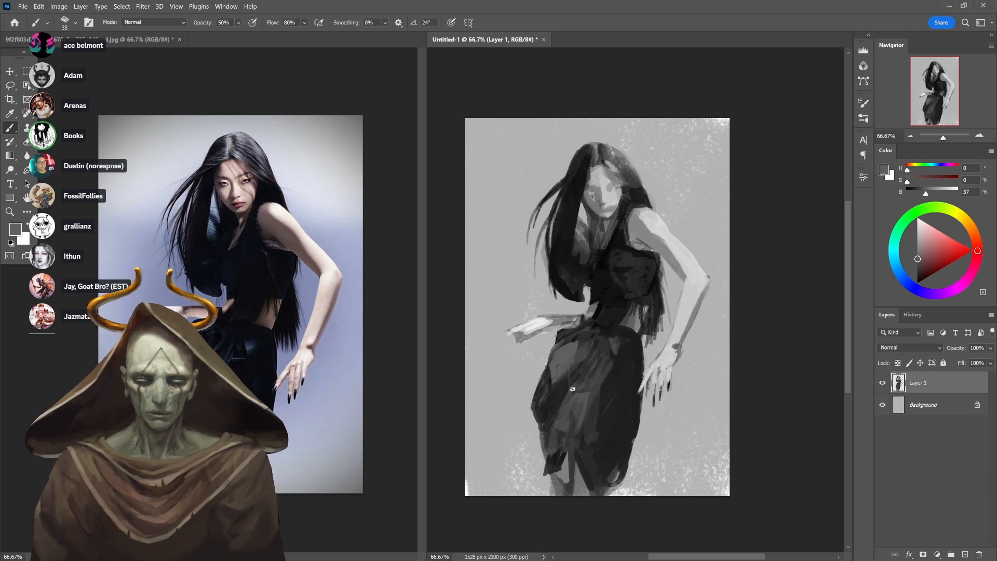
left_click(597, 407, "alt")
key("7")
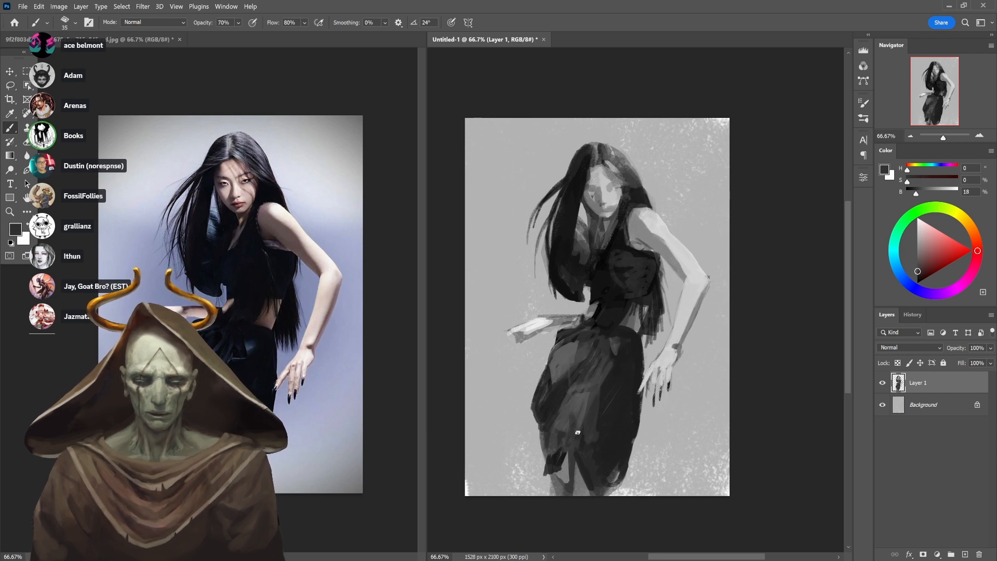
left_click(595, 404, "alt")
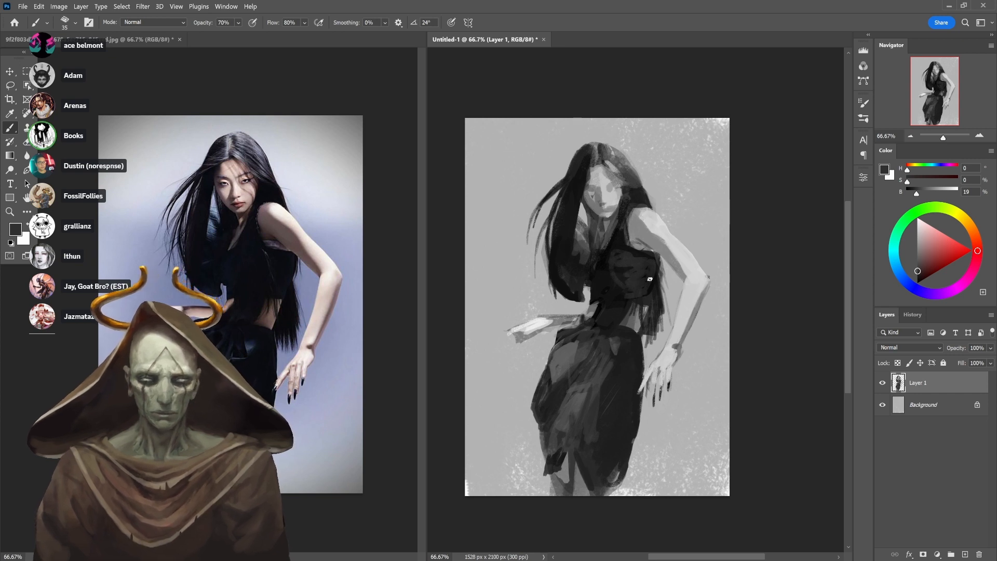
Refine the exposed midriff beside the hanging hair with sampled skin and shadow greys at 40% and 30% opacity
key("4")
left_click(630, 318, "alt")
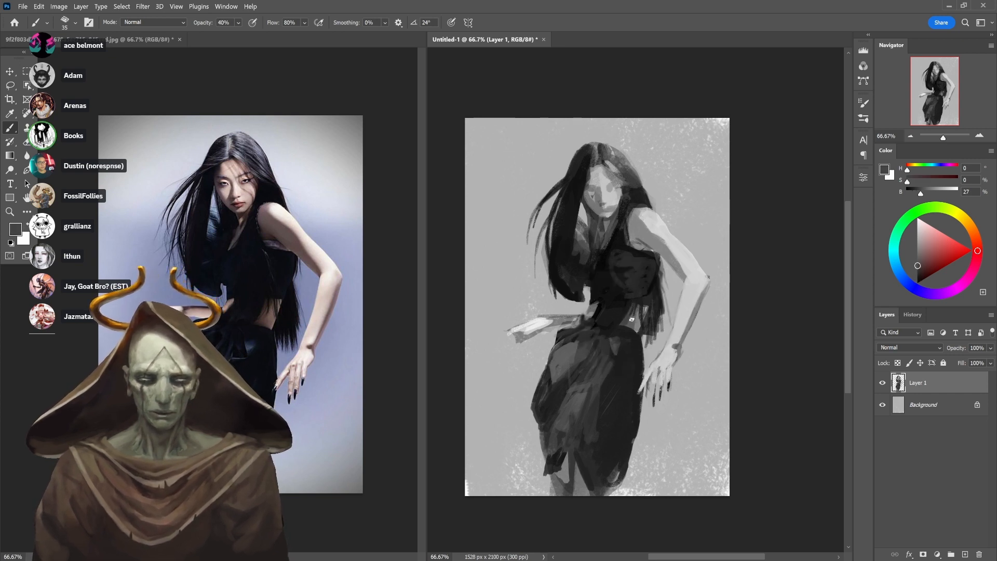
key("3")
left_click(636, 325, "alt")
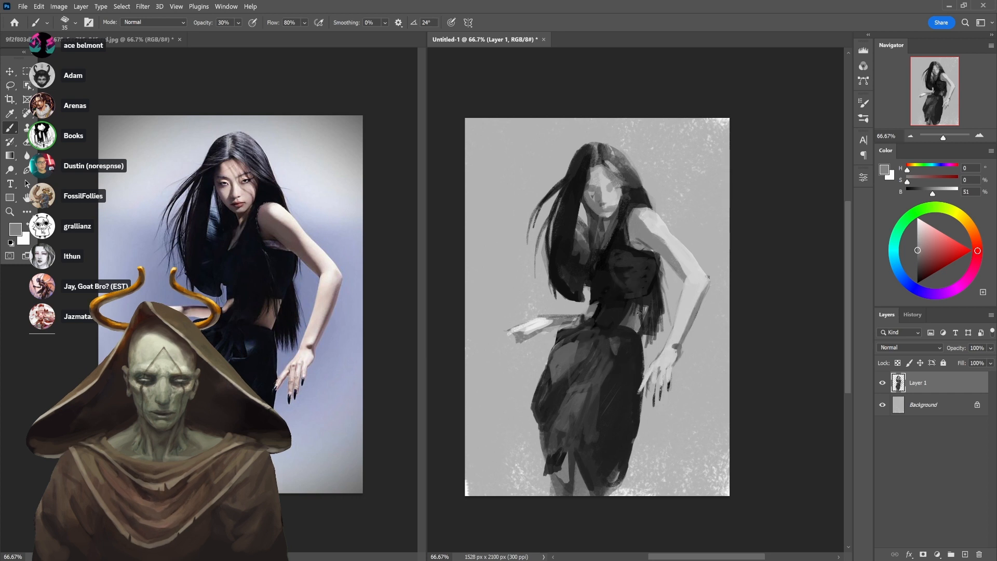
left_click(628, 321, "alt")
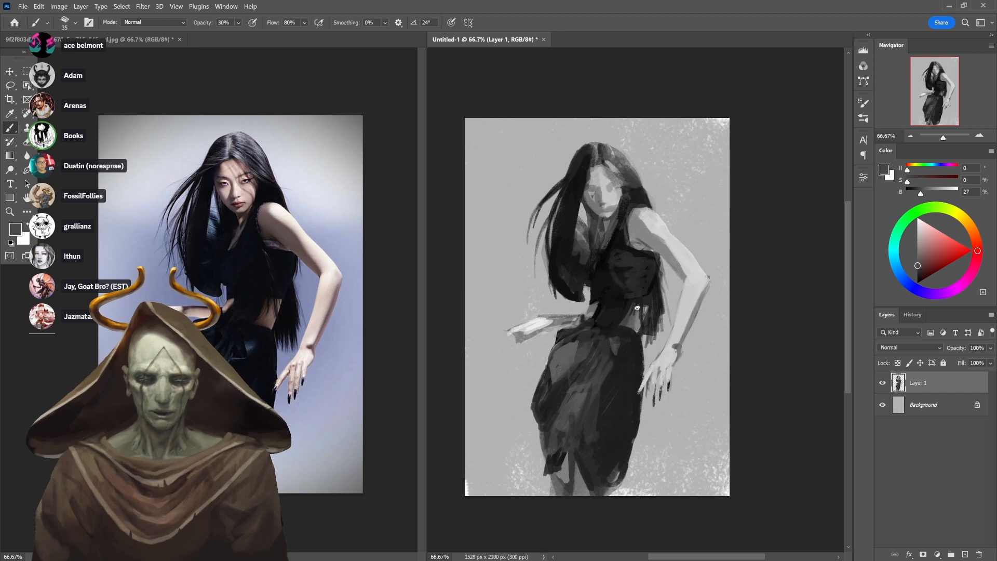
Touch up the neck and shoulder area with default black at 20% and light grey sampled from the neck at 80% opacity
key("d")
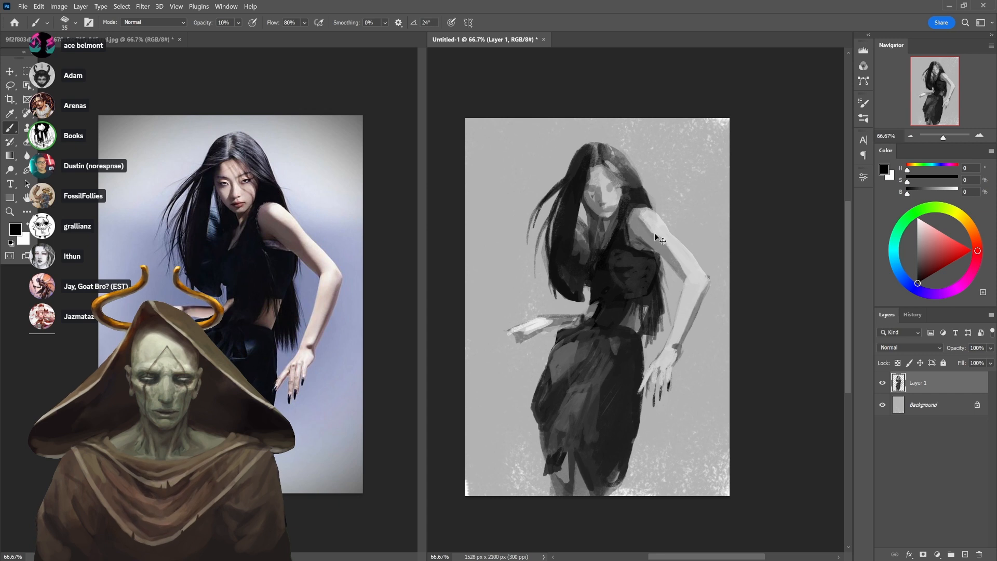
key("4")
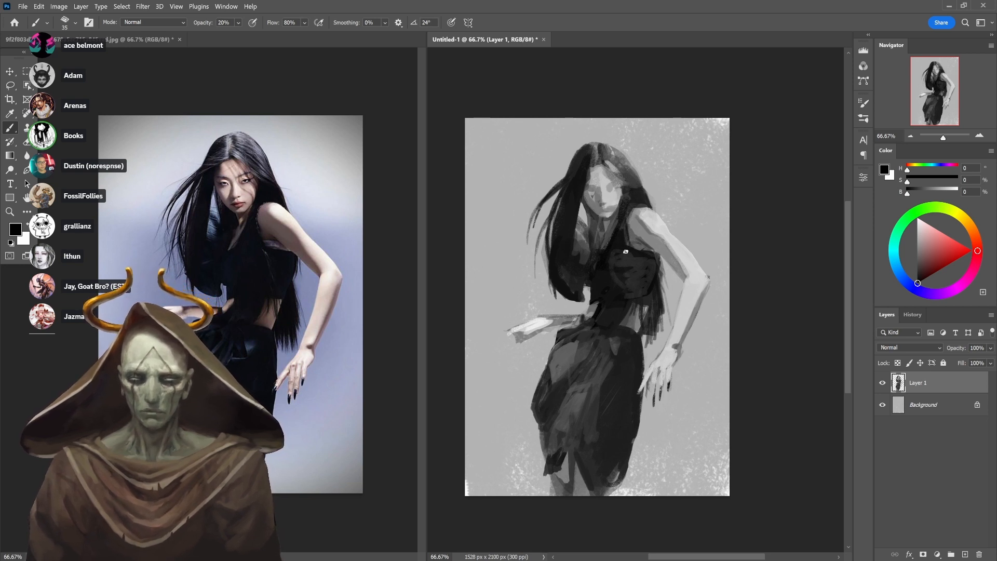
left_click(606, 235, "alt")
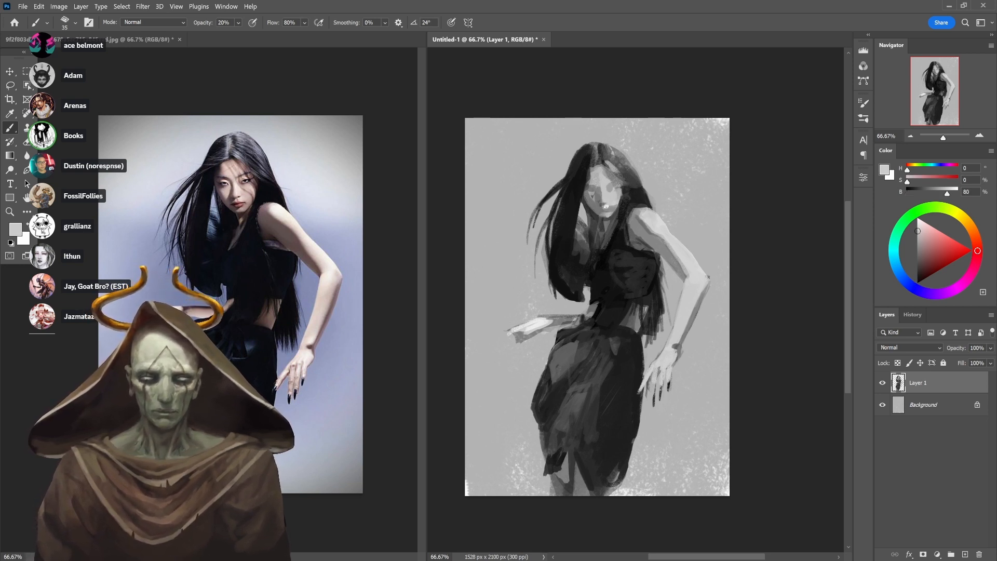
key("8")
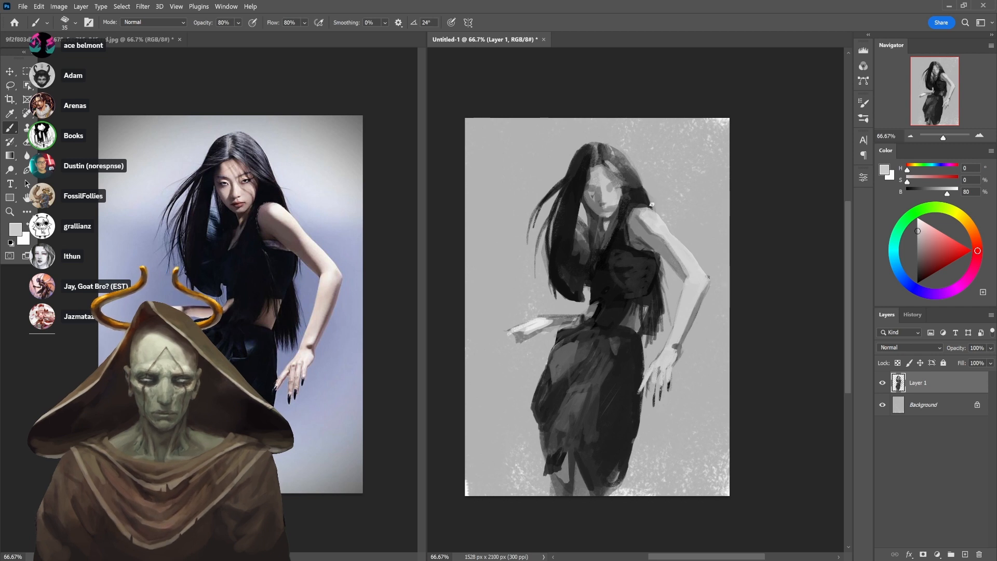
key("1")
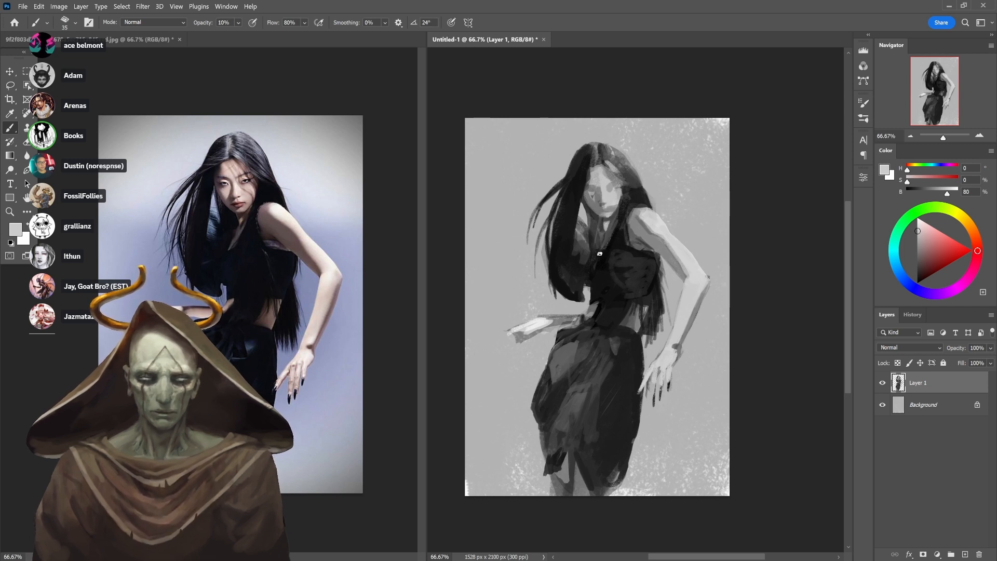
Paint near-black hair over the neck and upper chest with a sampled dark tone at 90% and 50% opacity
left_click(614, 239, "alt")
key("9")
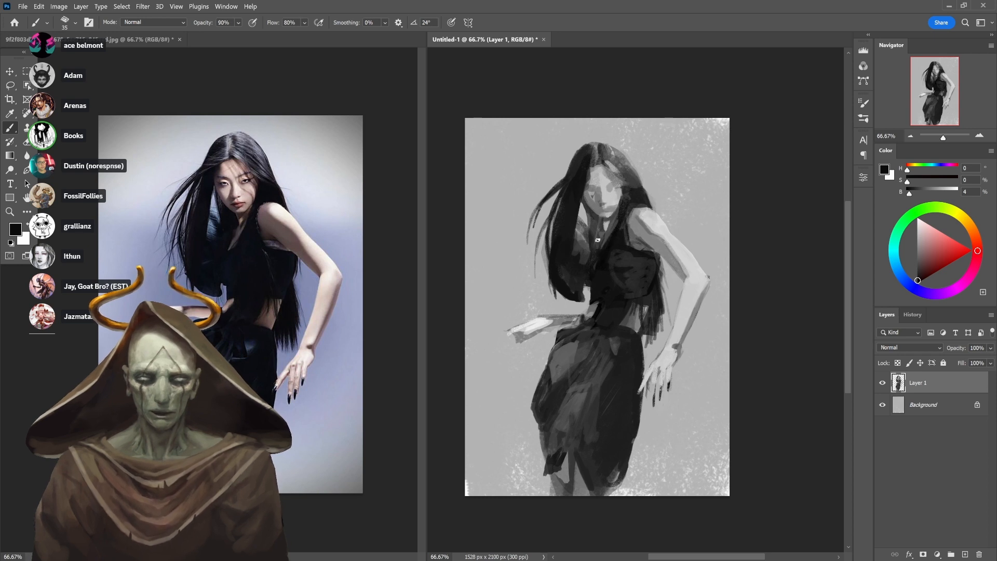
mouse_move(596, 240)
left_mouse_down()
mouse_move(594, 254)
mouse_move(599, 235)
left_mouse_up()
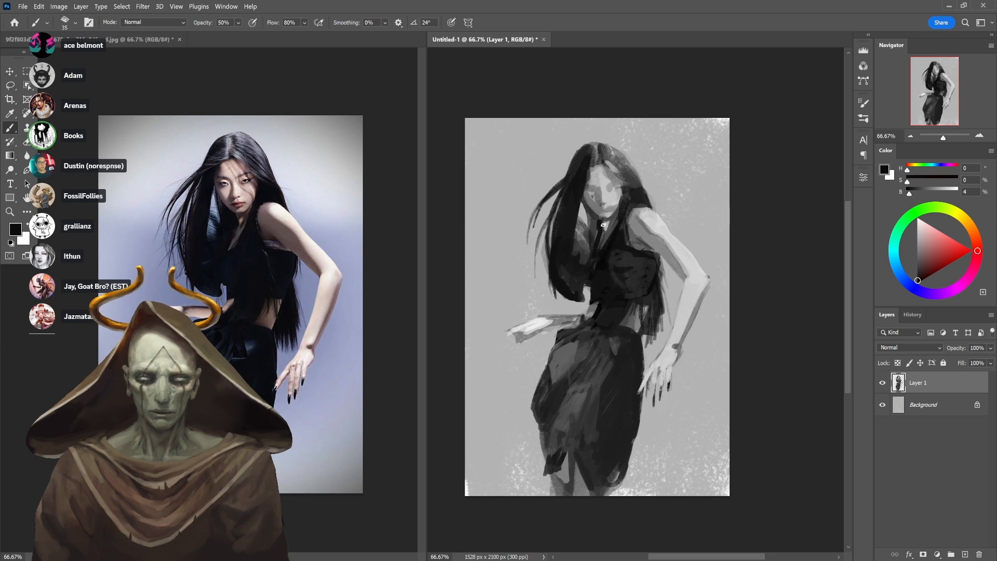
left_click_drag(594, 225, 592, 245)
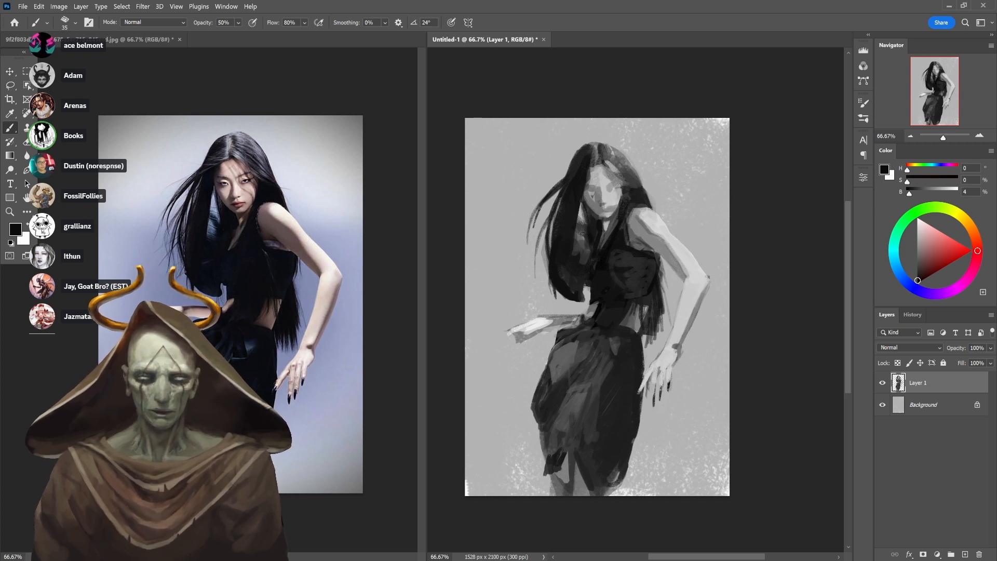
Darken the hair beside the forehead at 40% opacity and soften the head's outer edge with sampled background grey at 20%
key("6")
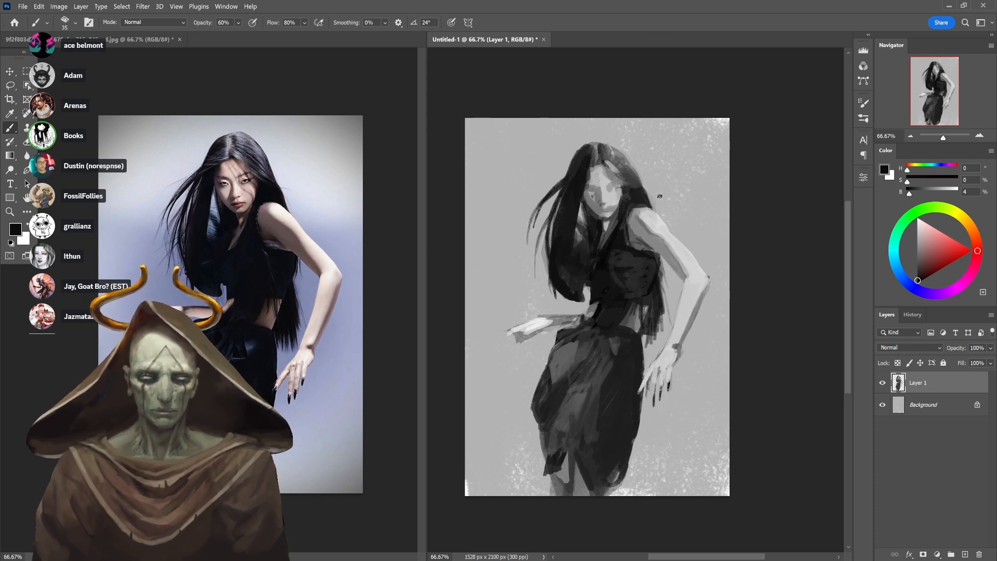
key("4")
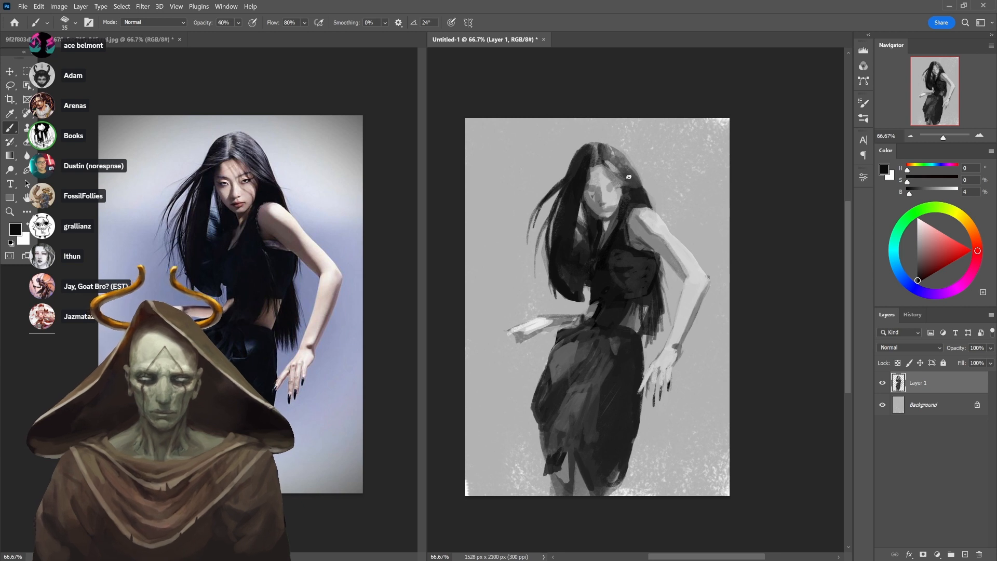
left_click_drag(615, 163, 616, 172)
left_click(651, 173, "alt")
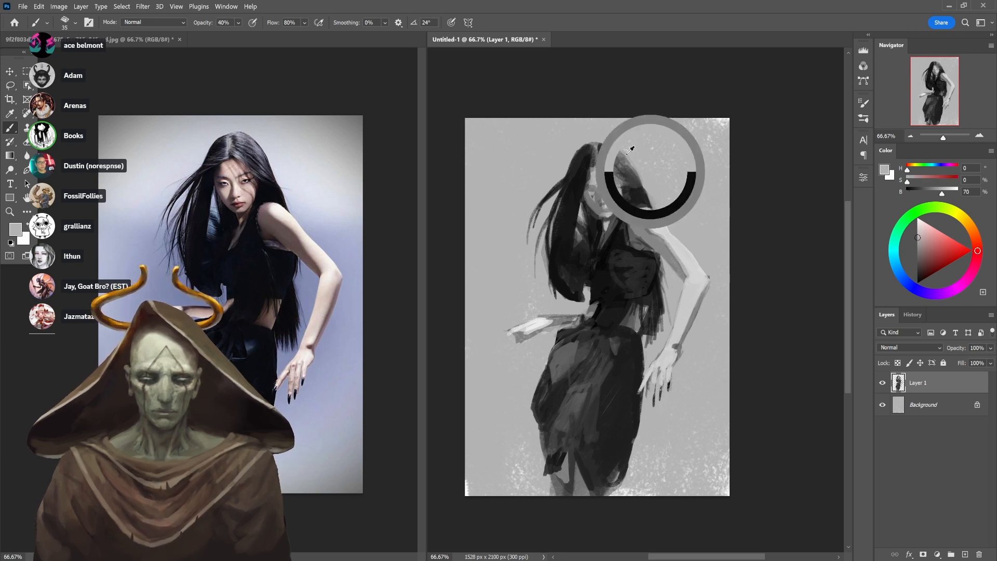
key("2")
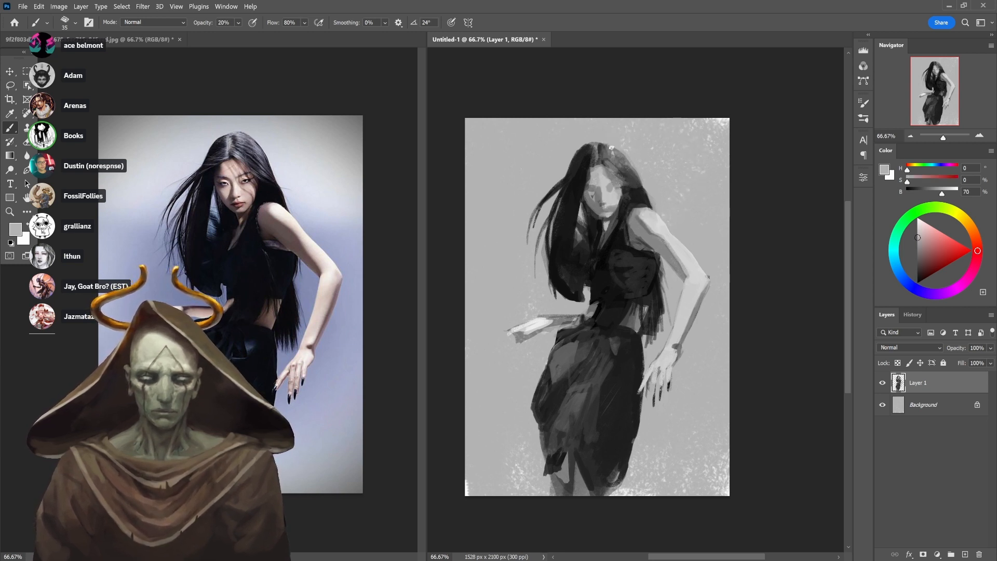
Reshape the hair at the crown and side of the head with sampled dark and mid greys at 70% opacity
left_click(643, 187, "alt")
key("7")
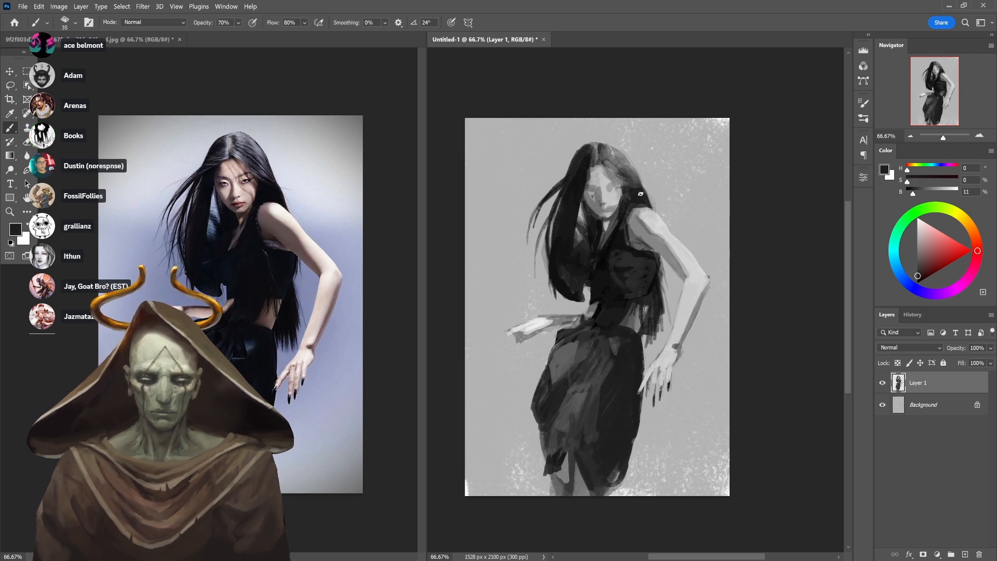
left_click_drag(632, 167, 623, 151)
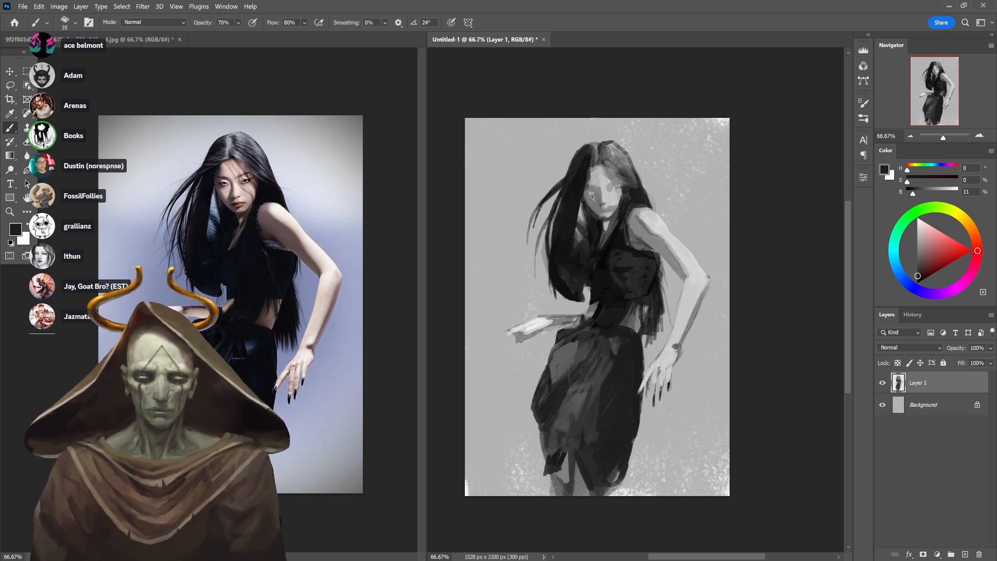
left_click(604, 142, "alt")
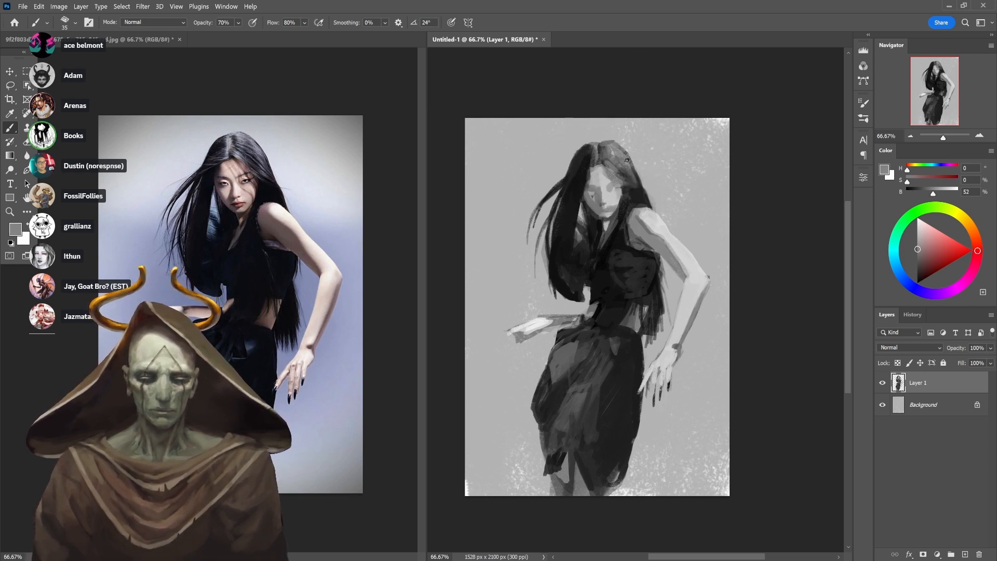
left_click(591, 145, "alt")
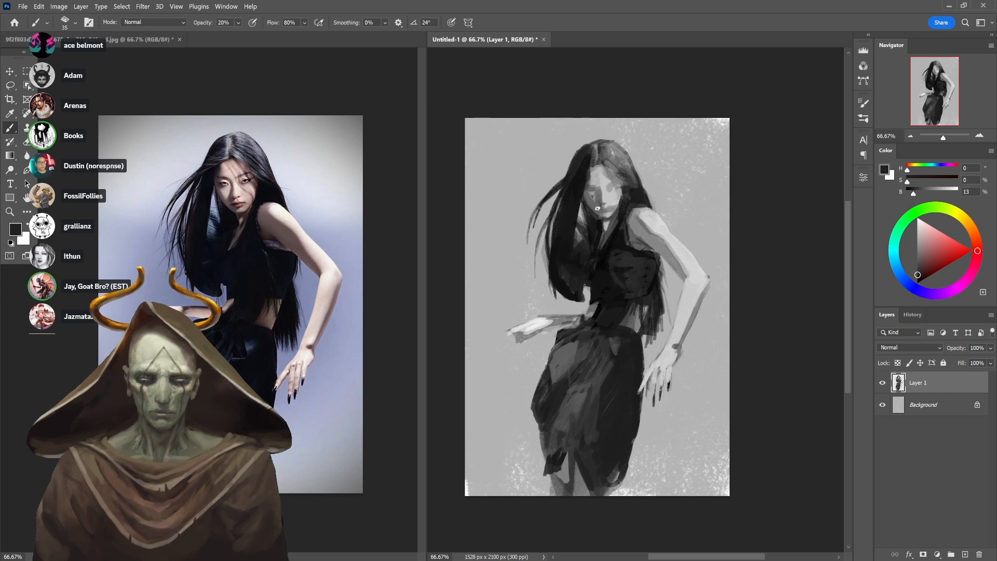
Soften the shading on the lower face and cheek with mid and light greys sampled from the face at 50% opacity
key("5")
left_click(608, 208, "alt")
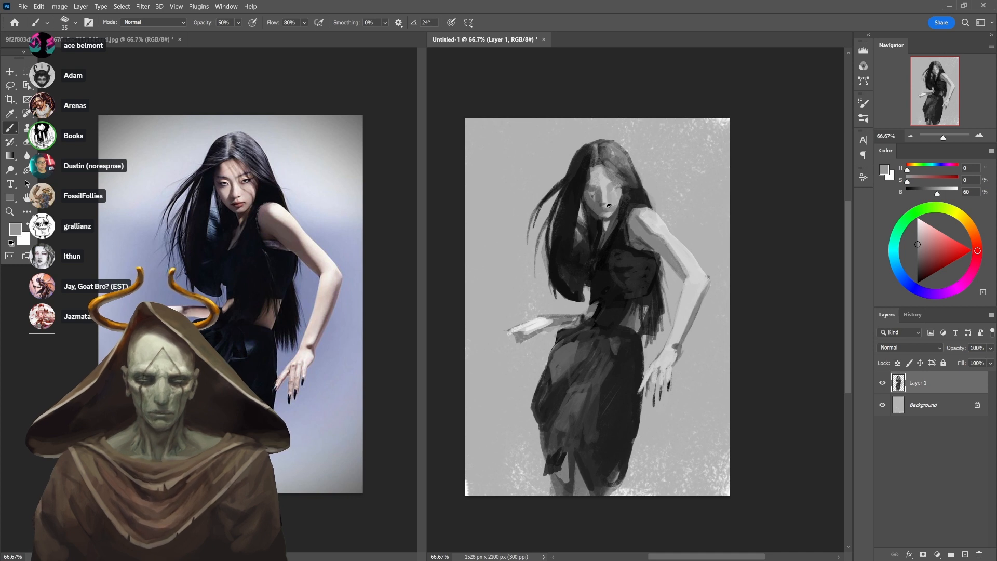
left_click(598, 180, "alt")
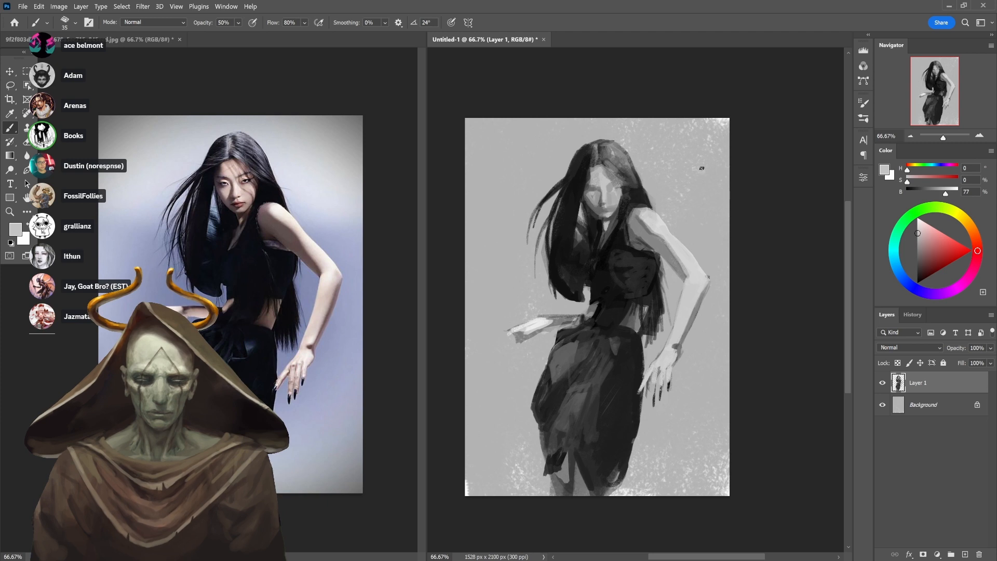
Brighten the upper arm and elbow of the bent arm with default white at 50% opacity
key("d")
key("x")
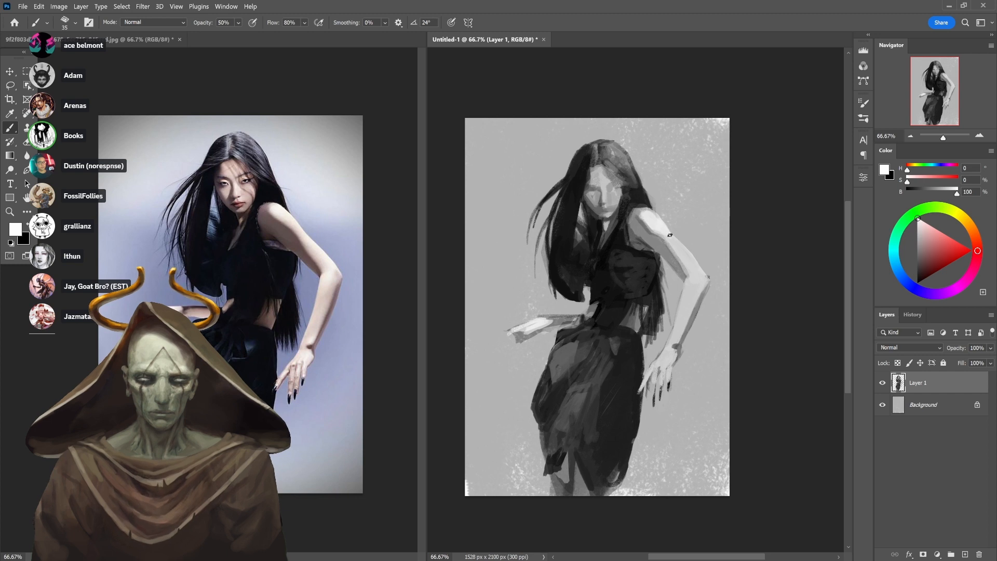
mouse_move(656, 226)
left_mouse_down()
mouse_move(695, 266)
mouse_move(686, 271)
left_mouse_up()
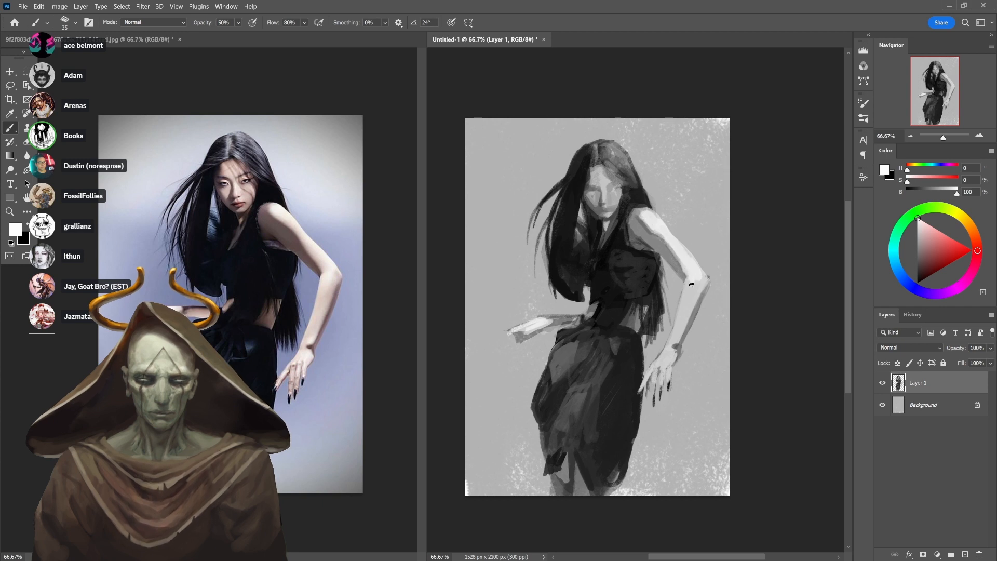
left_click_drag(691, 284, 696, 275)
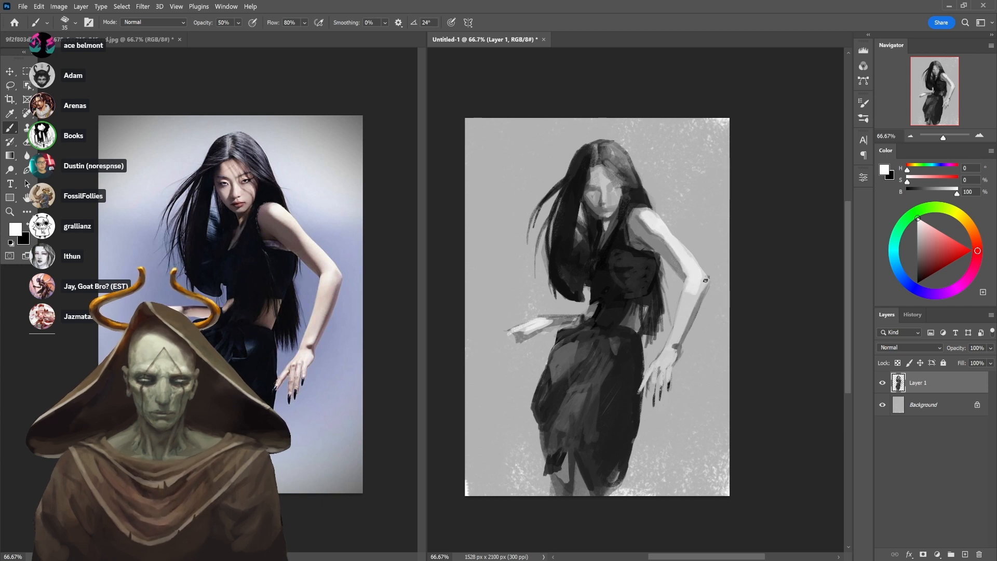
mouse_move(694, 292)
left_mouse_down()
mouse_move(685, 307)
mouse_move(687, 285)
left_mouse_up()
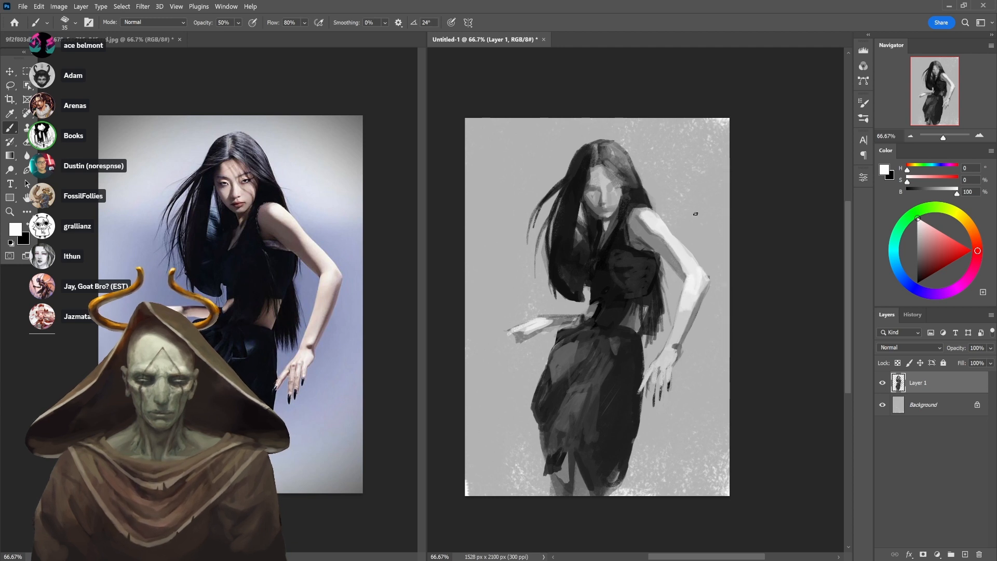
Refine the bent arm's forearm and outer edge with light greys sampled from the arm at 40% and 50% opacity
key("4")
left_click(679, 316, "alt")
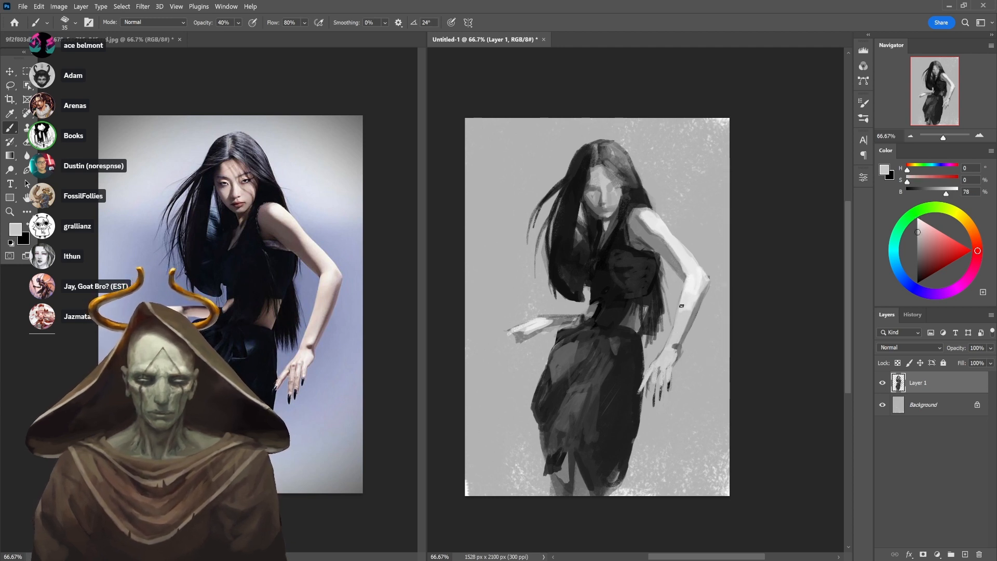
left_click(695, 288, "alt")
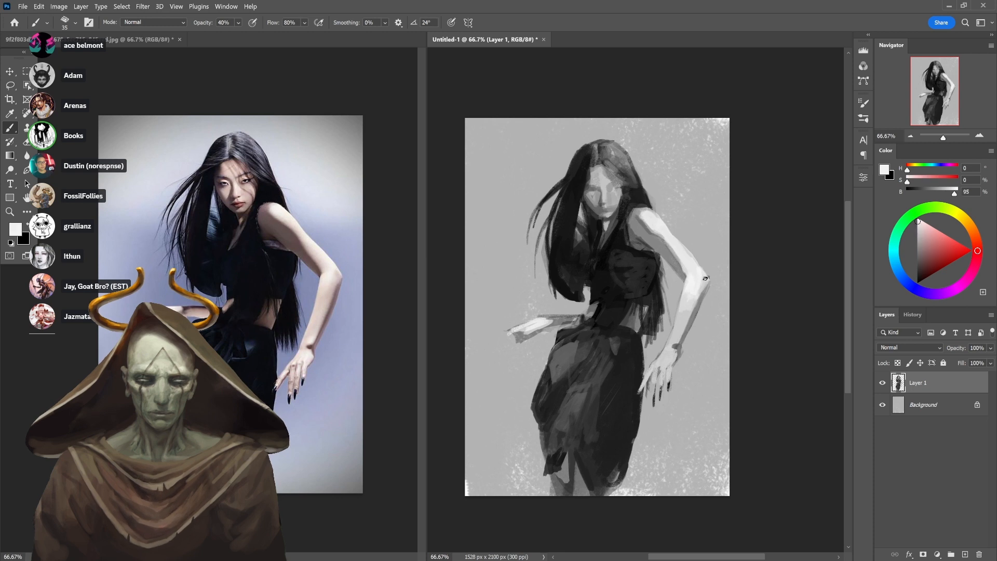
key("5")
left_click_drag(704, 277, 691, 322)
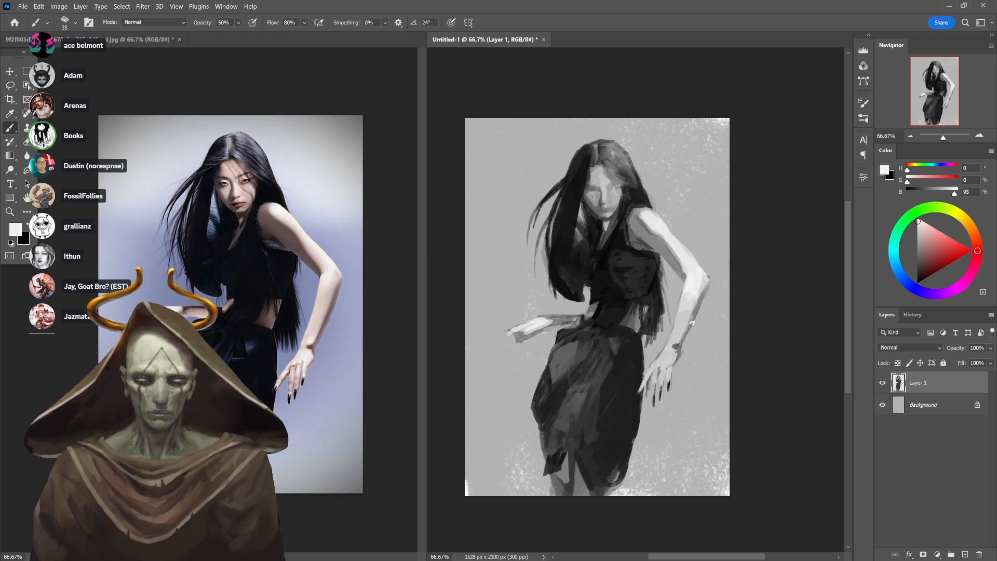
key("4")
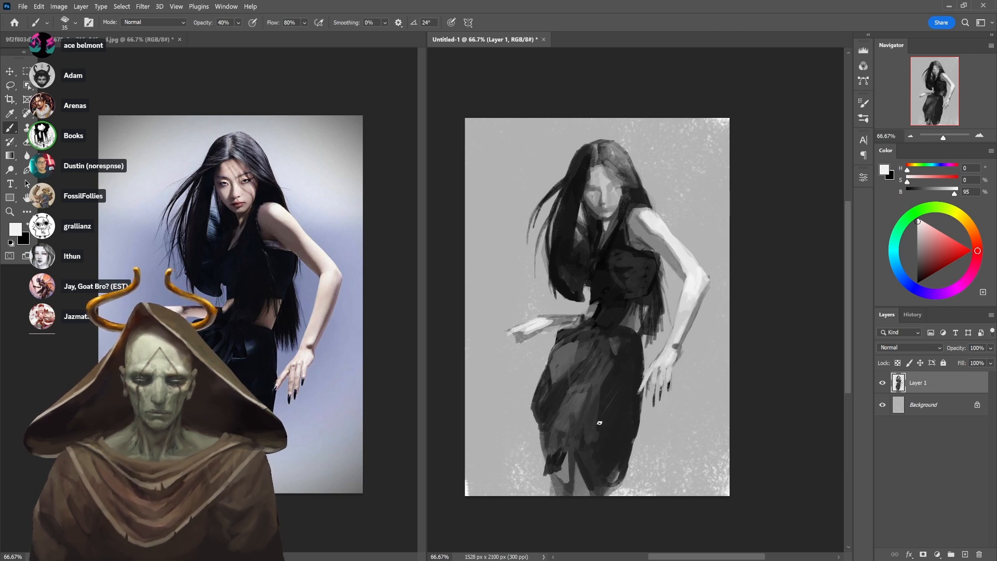
Reshape the outstretched hand and paint its fingers with mid and light greys sampled from the hand and forearm at 90% opacity
left_click(563, 318, "alt")
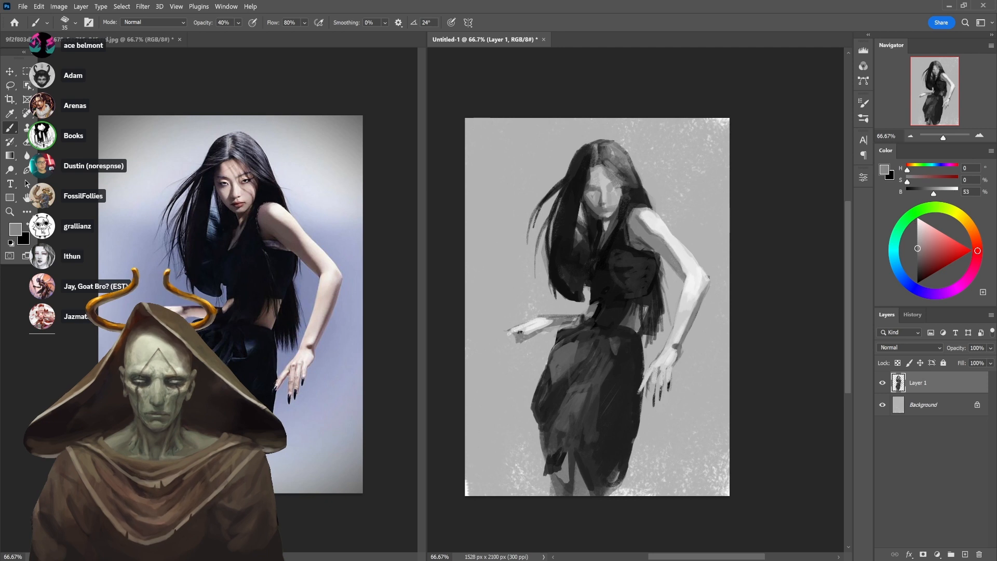
key("9")
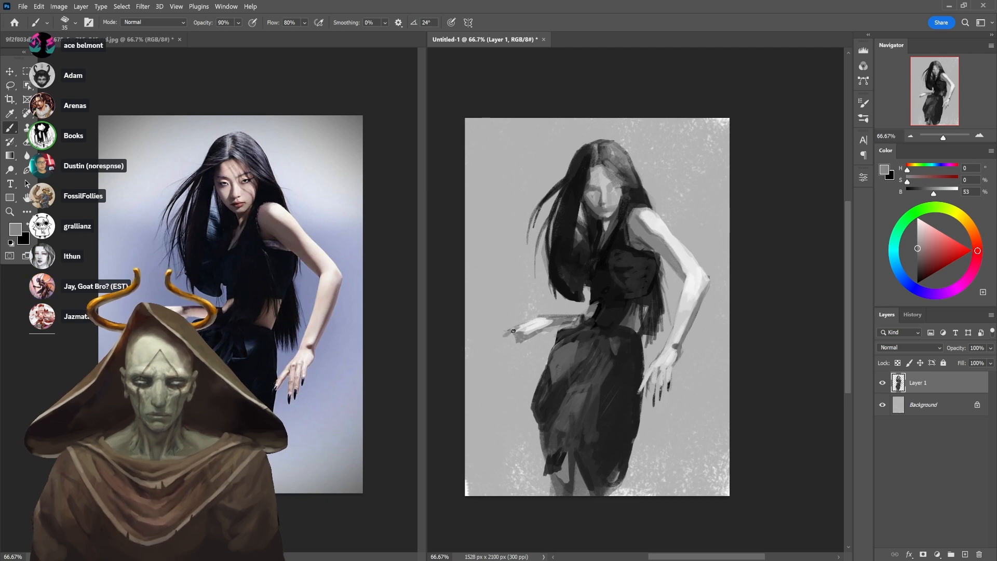
left_click(518, 332, "alt")
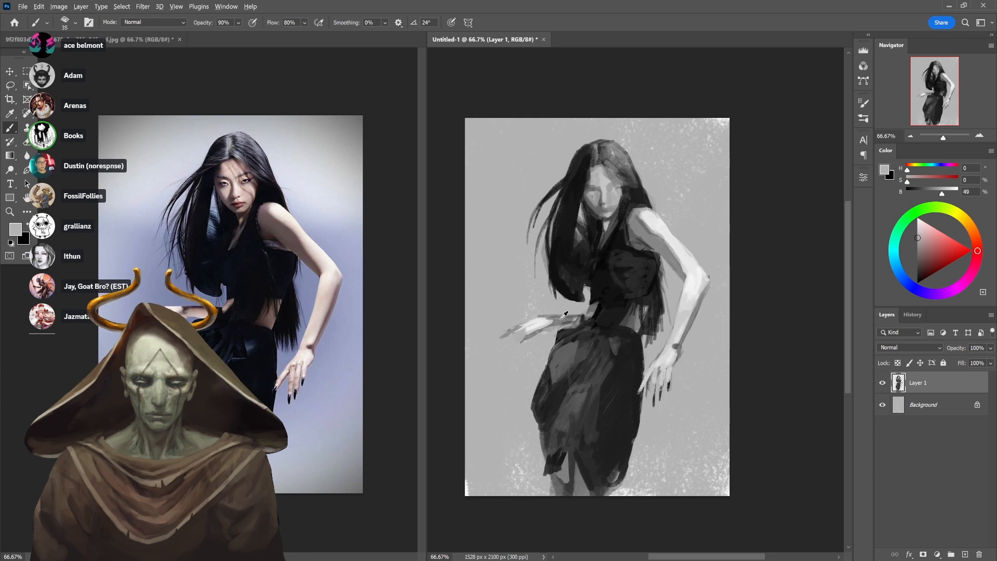
left_click(560, 318, "alt")
mouse_move(517, 344)
left_mouse_down()
mouse_move(530, 330)
mouse_move(519, 343)
left_mouse_up()
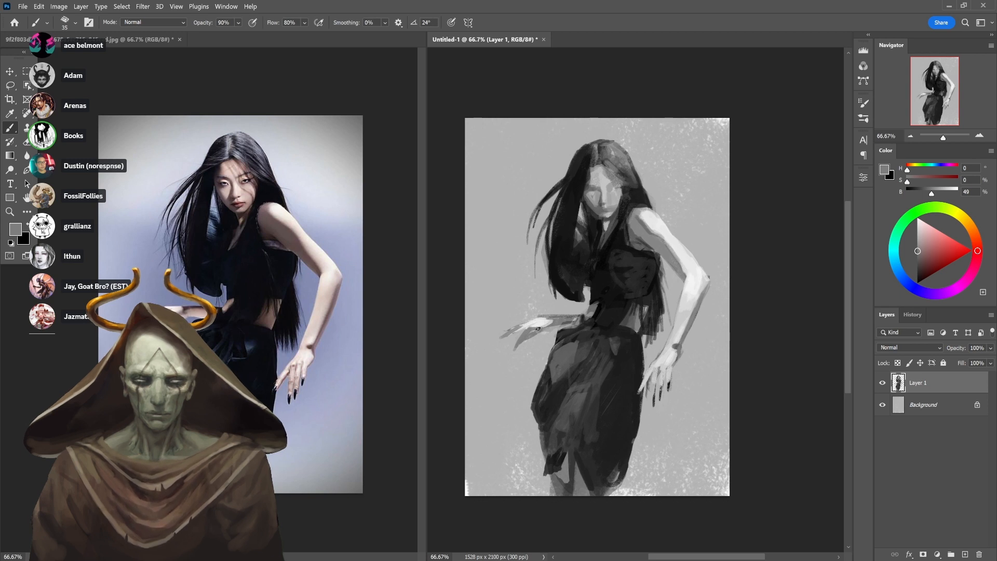
left_click(538, 325, "alt")
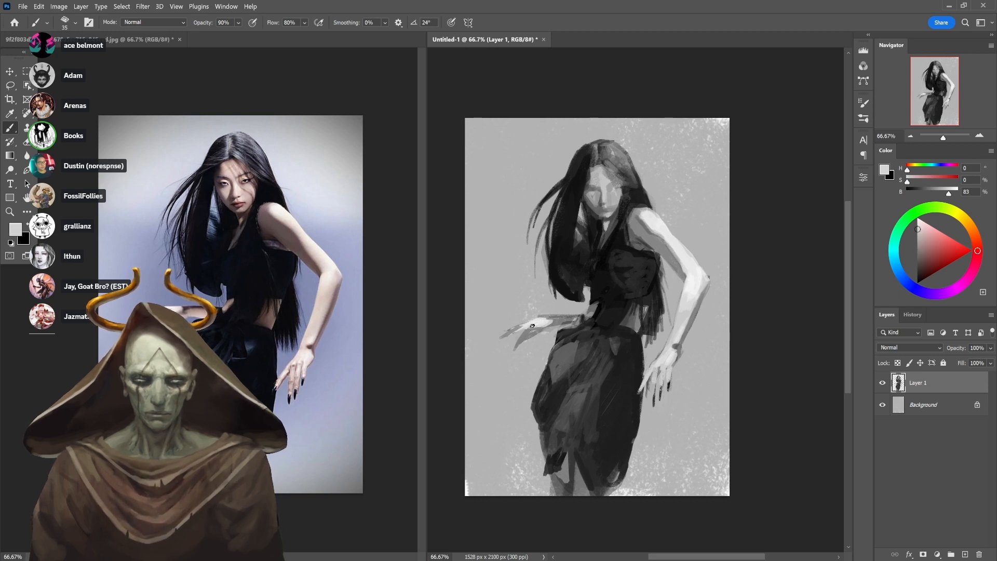
Refine the wrist and underside of the outstretched hand with sampled skin and background greys at 90% and 70% opacity
left_click(557, 321, "alt")
left_click(565, 322, "alt")
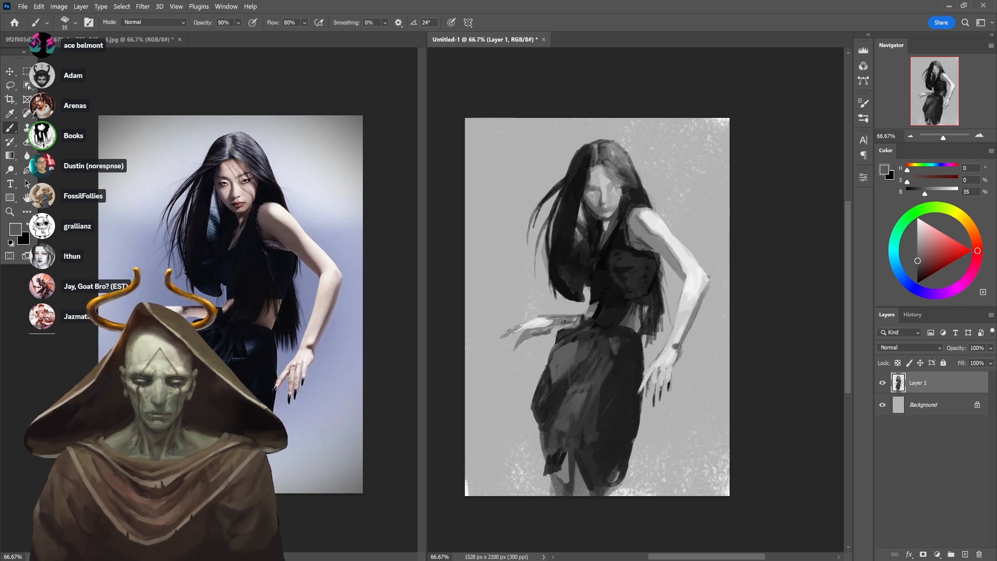
left_click(551, 325, "alt")
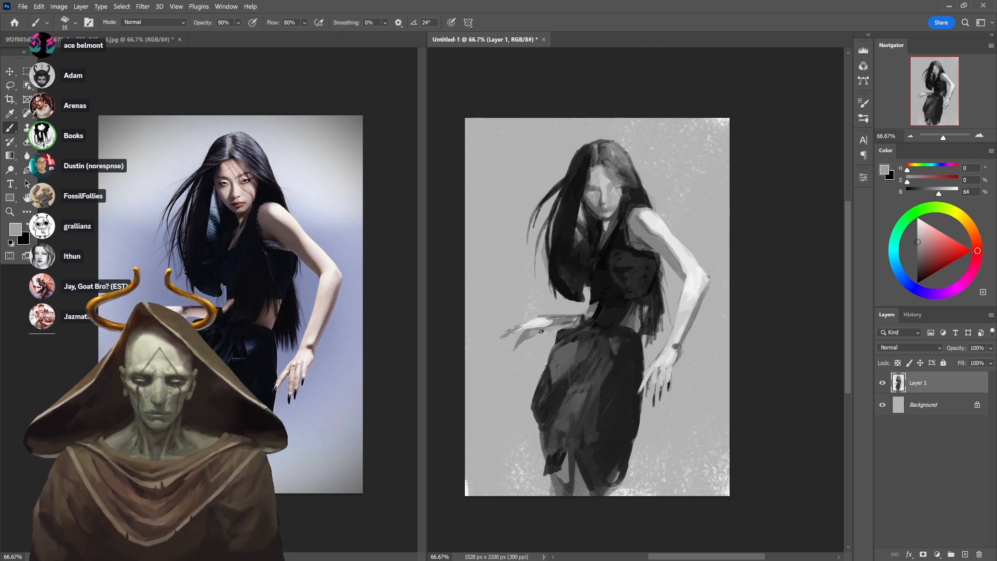
left_click(530, 339, "alt")
left_click(569, 316, "alt")
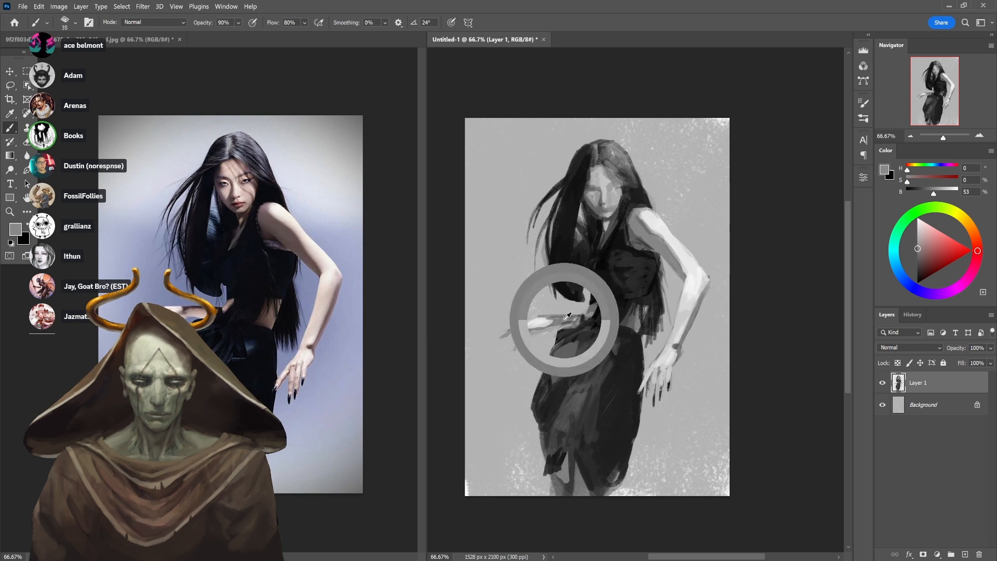
key("7")
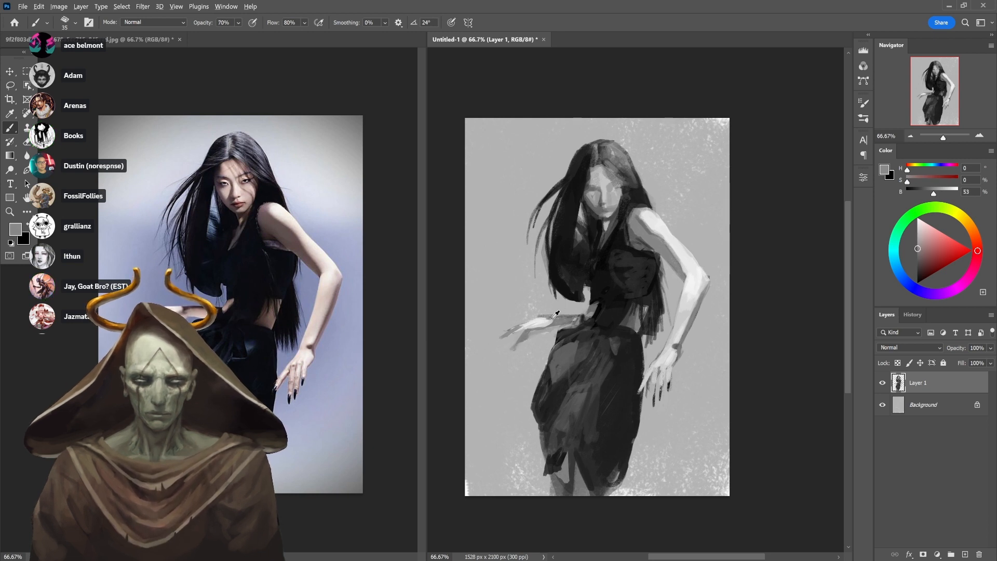
Darken the upper edge of the outstretched forearm with near-black sampled from the top at 40% opacity
left_click(597, 306, "alt")
key("4")
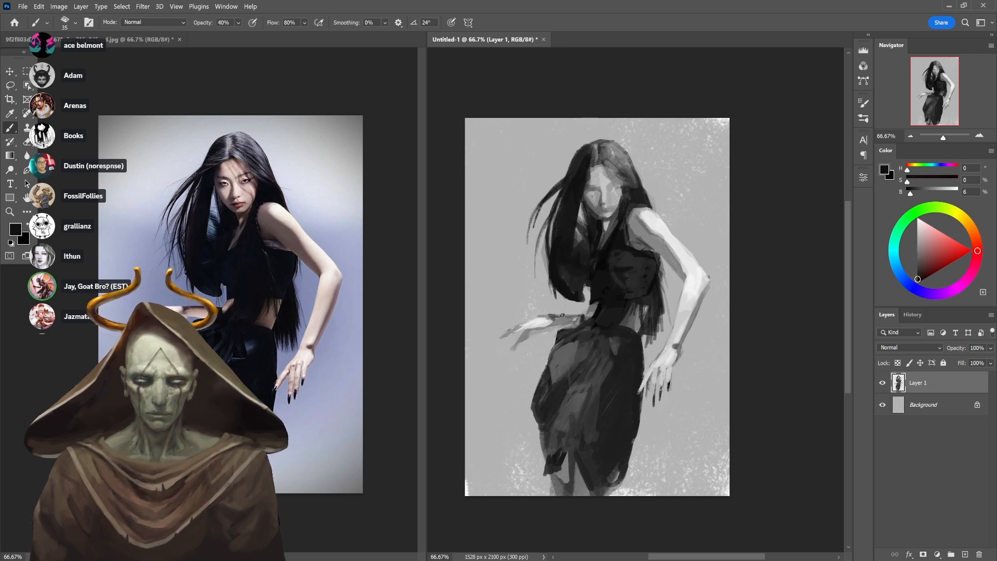
left_click_drag(562, 315, 580, 315)
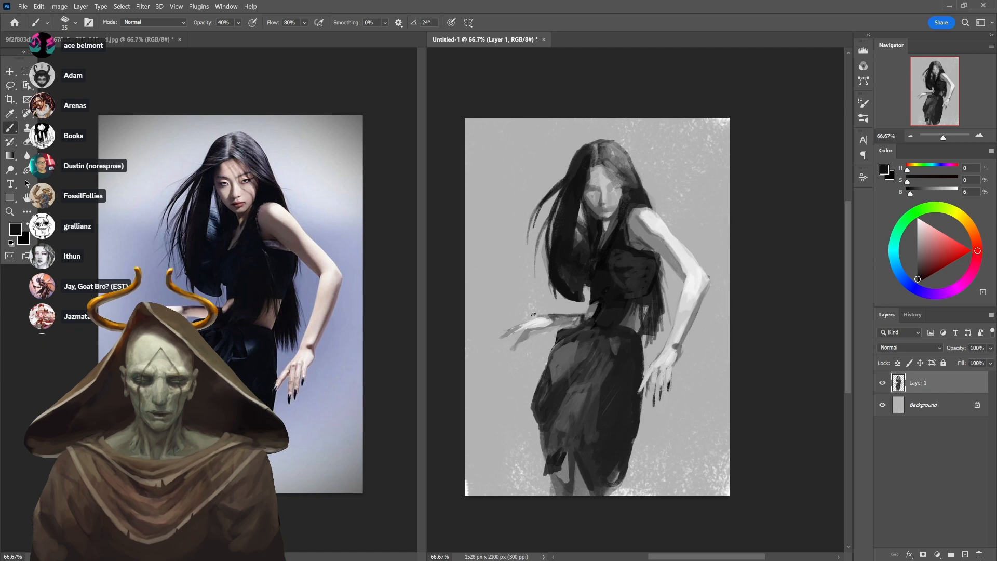
Brighten the back and fingers of the outstretched hand with sampled light grey at 90% opacity
left_click(539, 320, "alt")
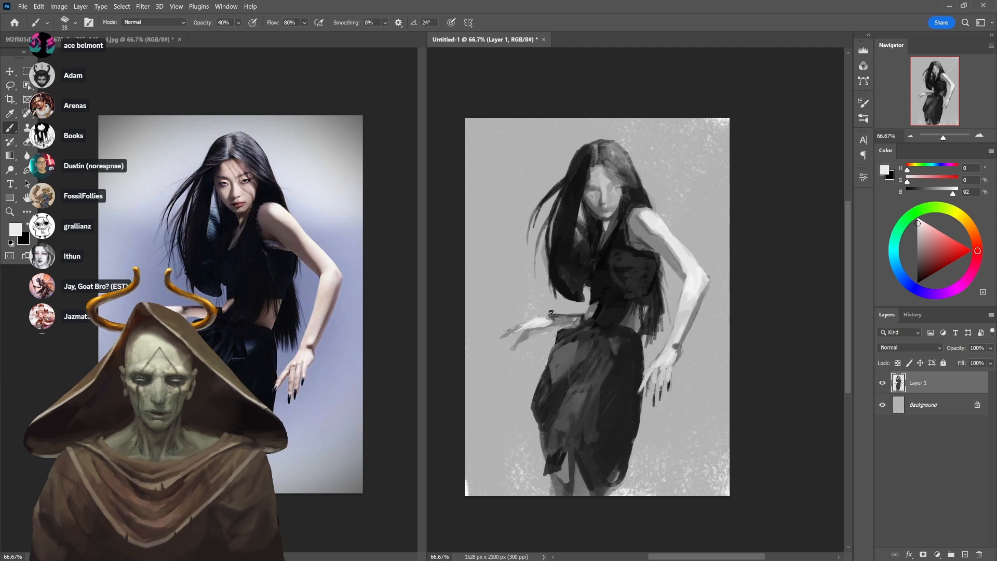
key("9")
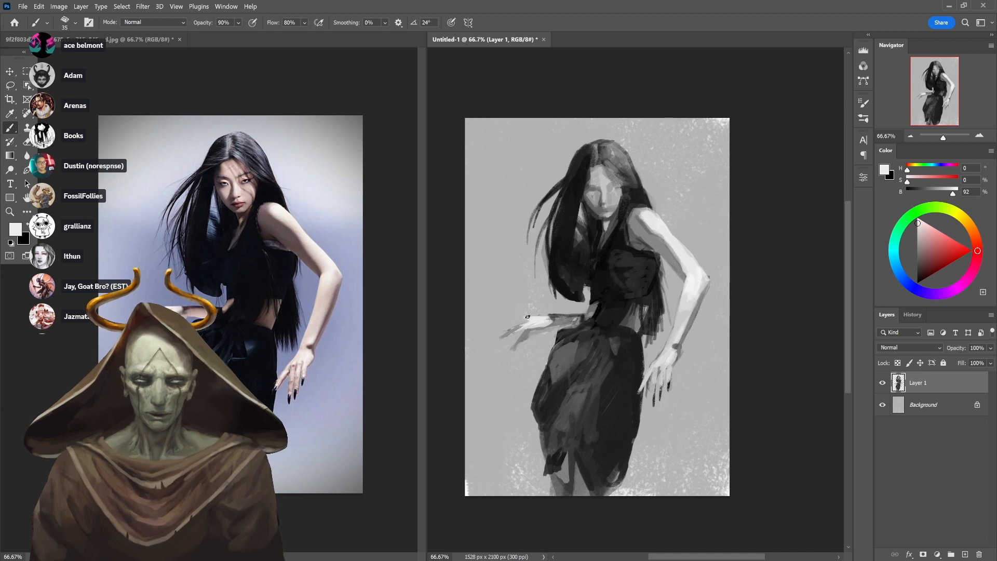
left_click_drag(511, 324, 520, 322)
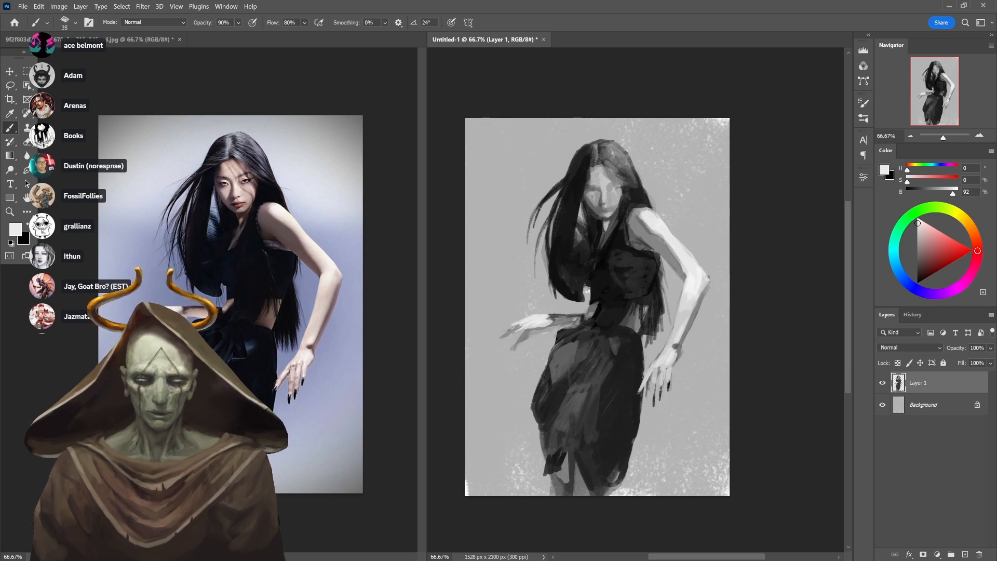
left_click(524, 323, "alt")
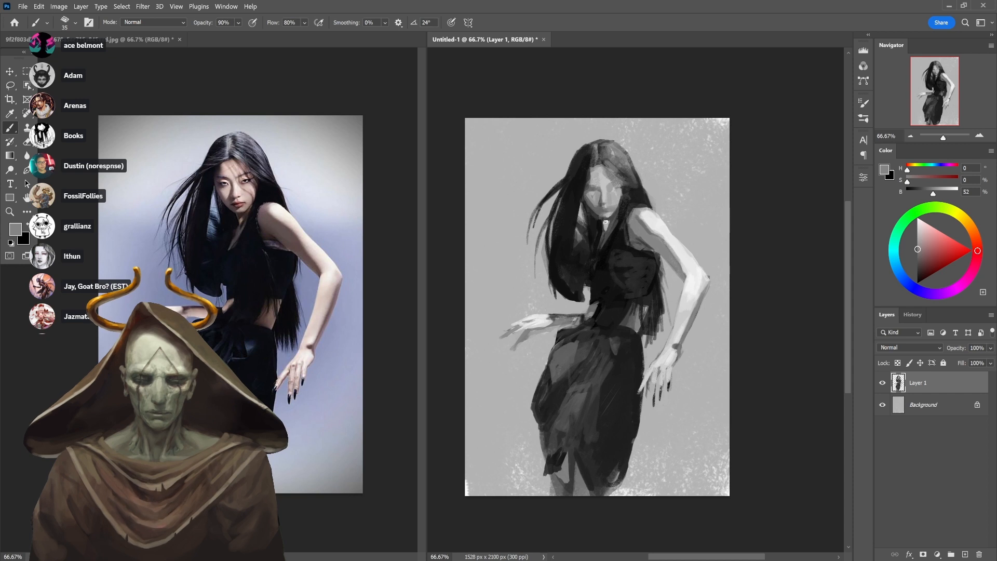
Clean the hair's outer edge with sampled background grey at 50% opacity and darken the hair beside the cheek with sampled near-black at 100%
left_click(647, 211, "alt")
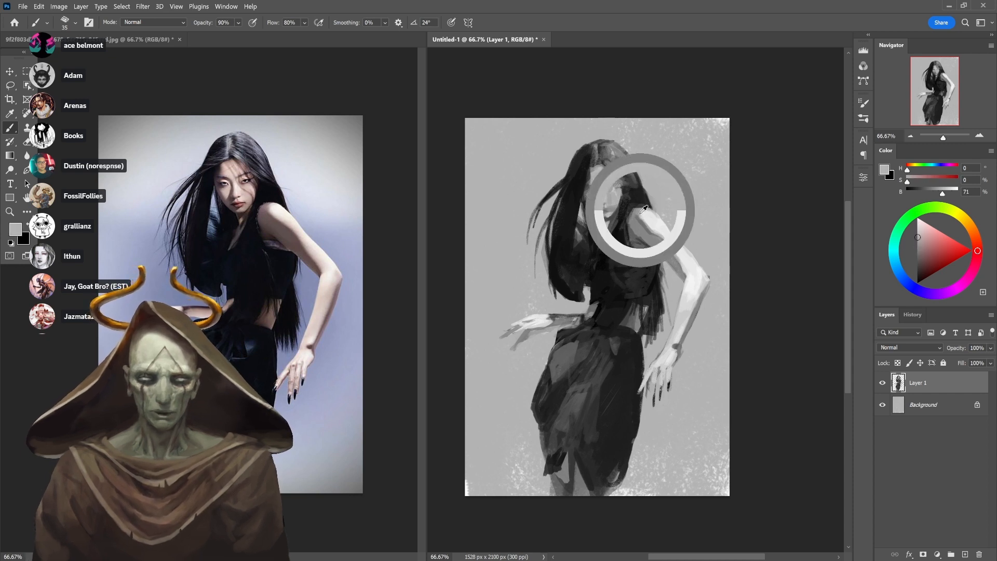
key("3")
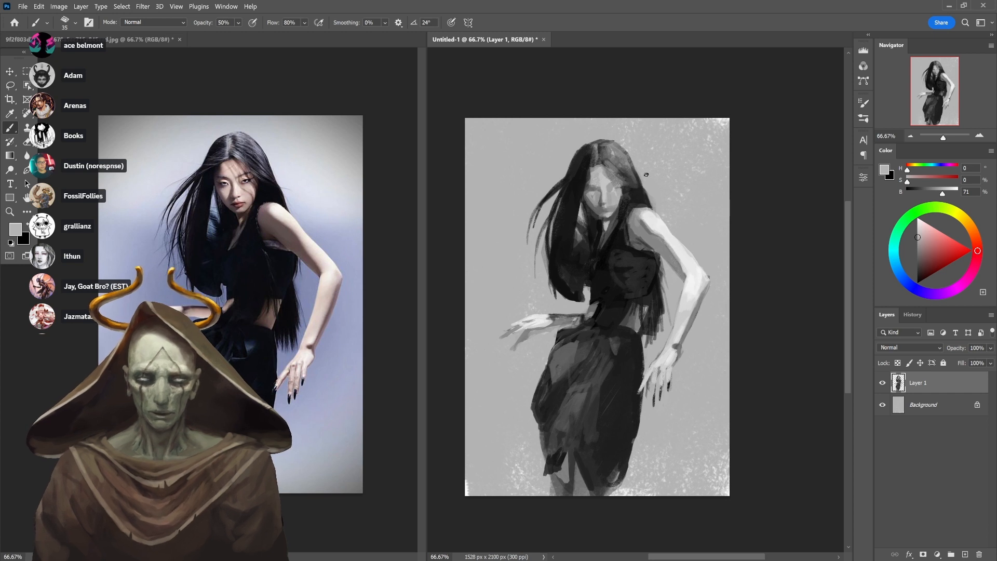
left_click(639, 186, "alt")
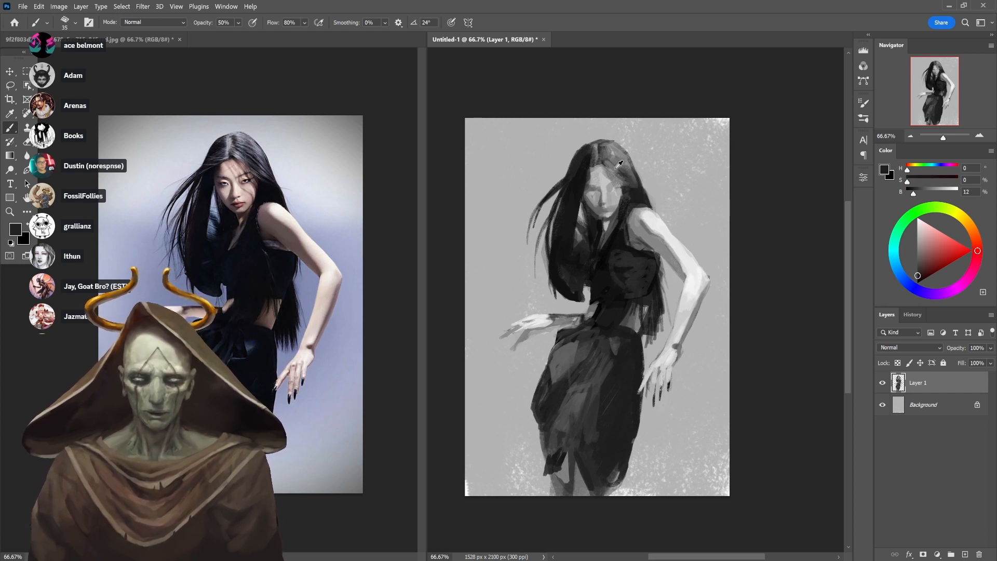
left_click(632, 189, "alt")
key("0")
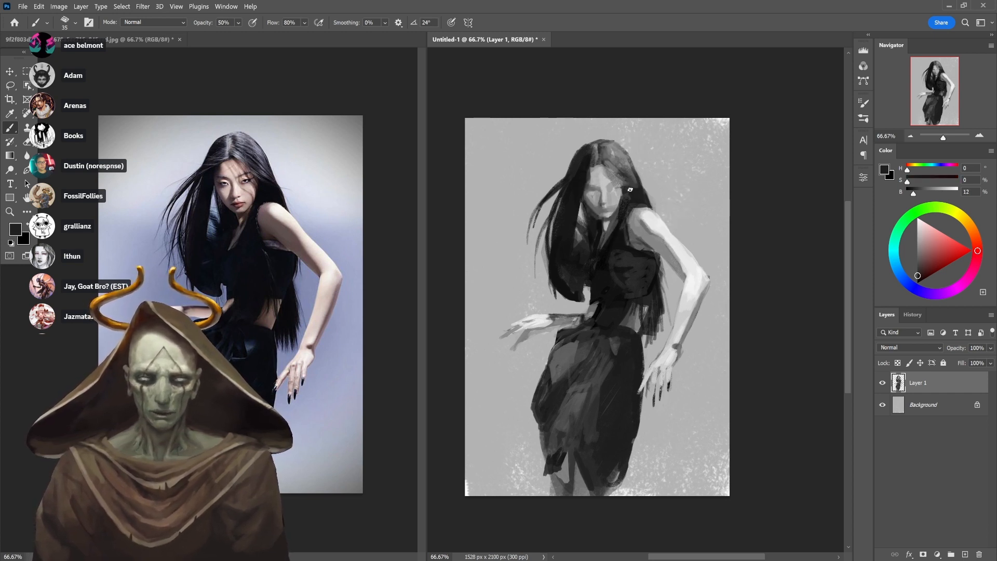
left_click_drag(619, 180, 624, 187)
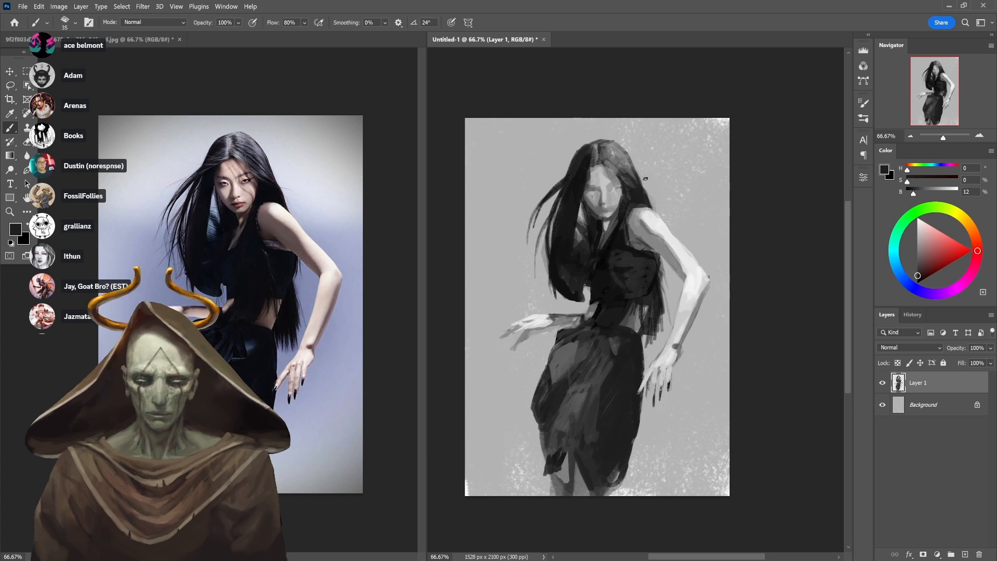
Add faint near-black strands along the outer edge of the flowing hair at 30% and 20% opacity
key("3")
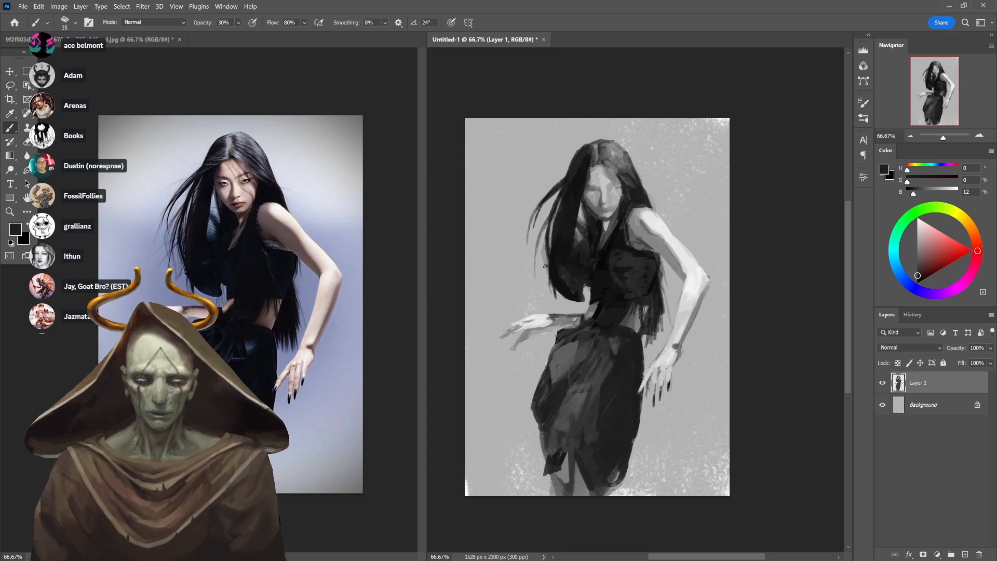
key("2")
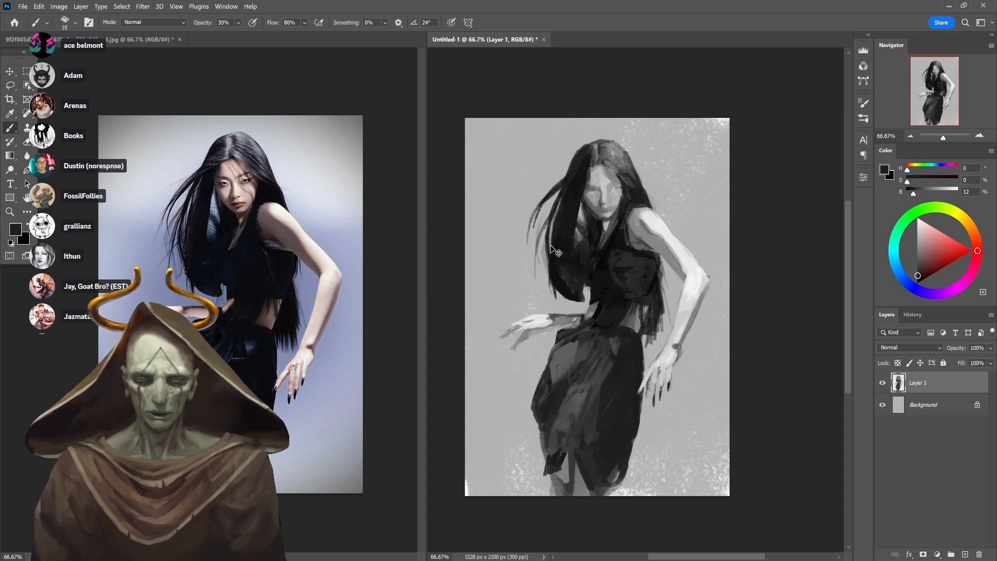
left_click_drag(546, 227, 544, 262)
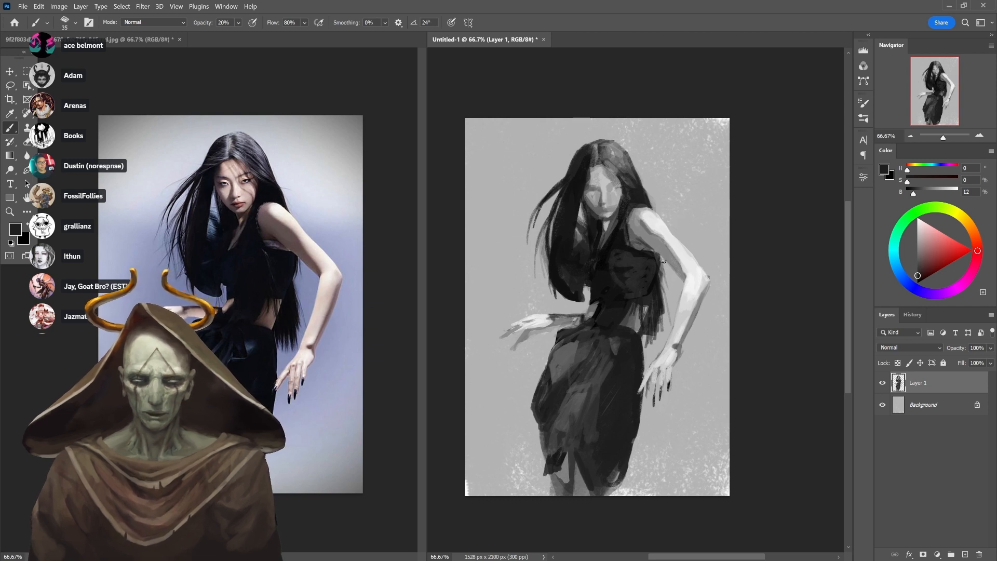
Fill in the hair hanging between the torso and the bent arm with sampled near-black at 90% opacity
left_click(655, 316, "alt")
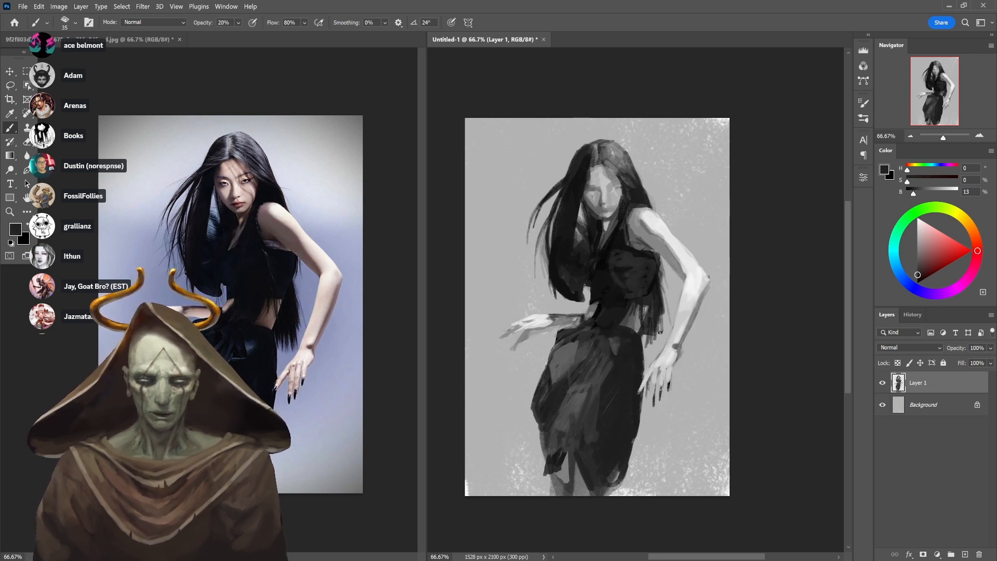
left_click(656, 304, "alt")
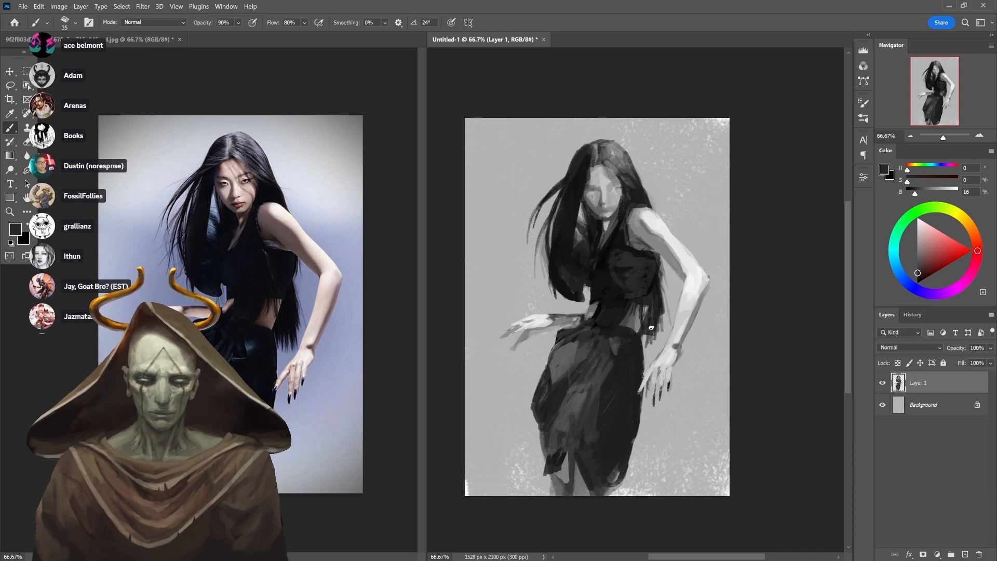
mouse_move(645, 340)
left_mouse_down()
mouse_move(648, 348)
mouse_move(662, 323)
mouse_move(657, 272)
left_mouse_up()
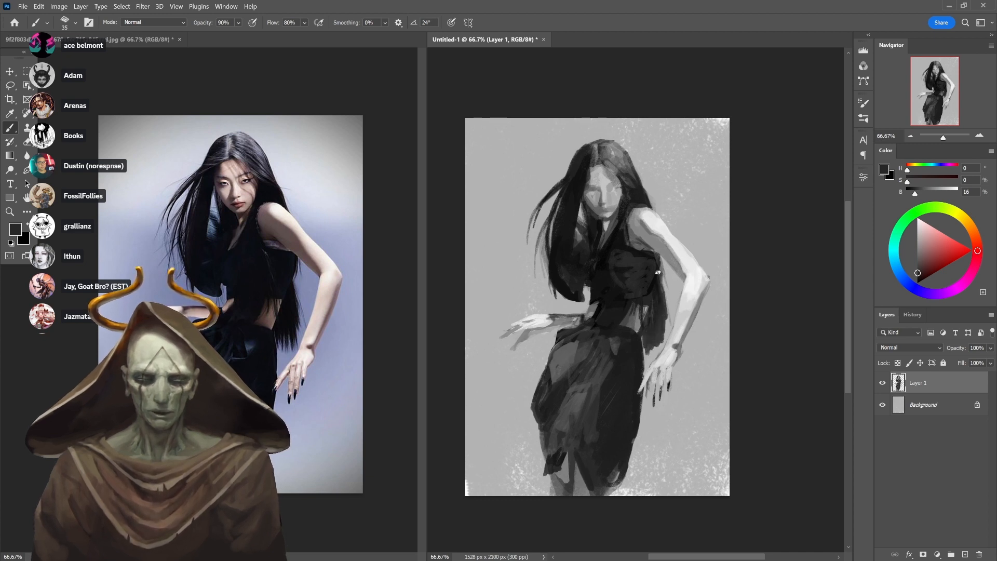
left_click_drag(664, 314, 660, 276)
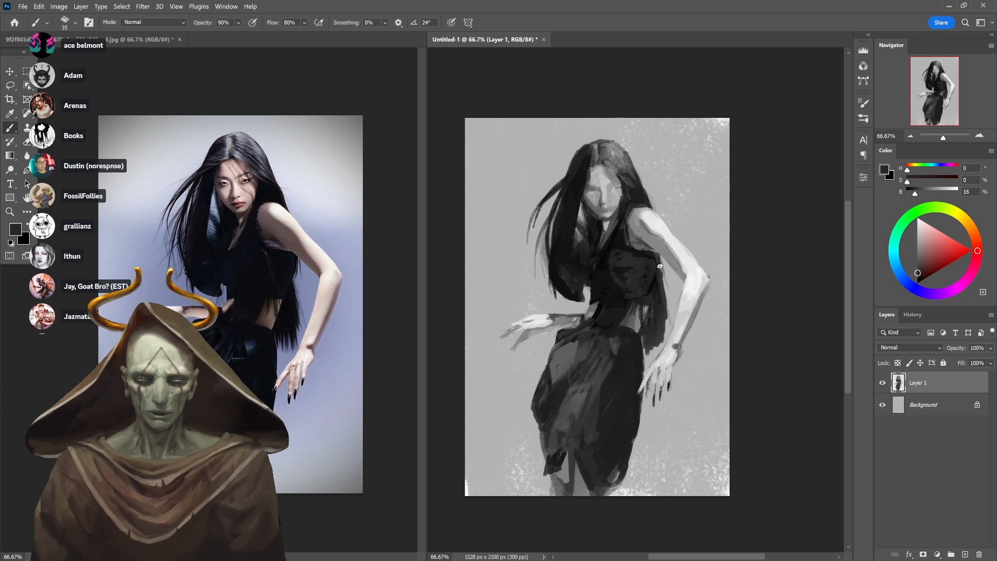
left_click(661, 273, "alt")
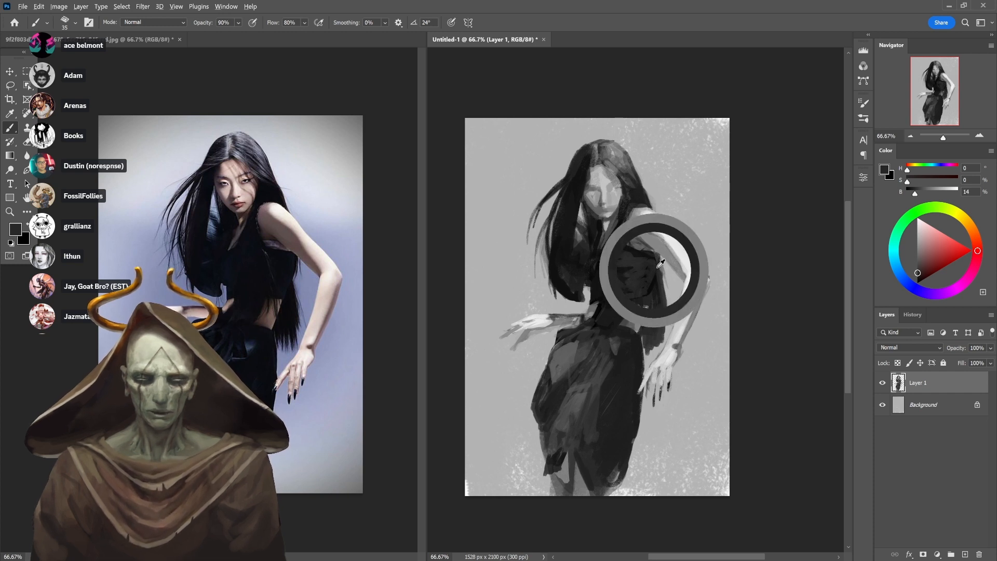
left_click(662, 270, "alt")
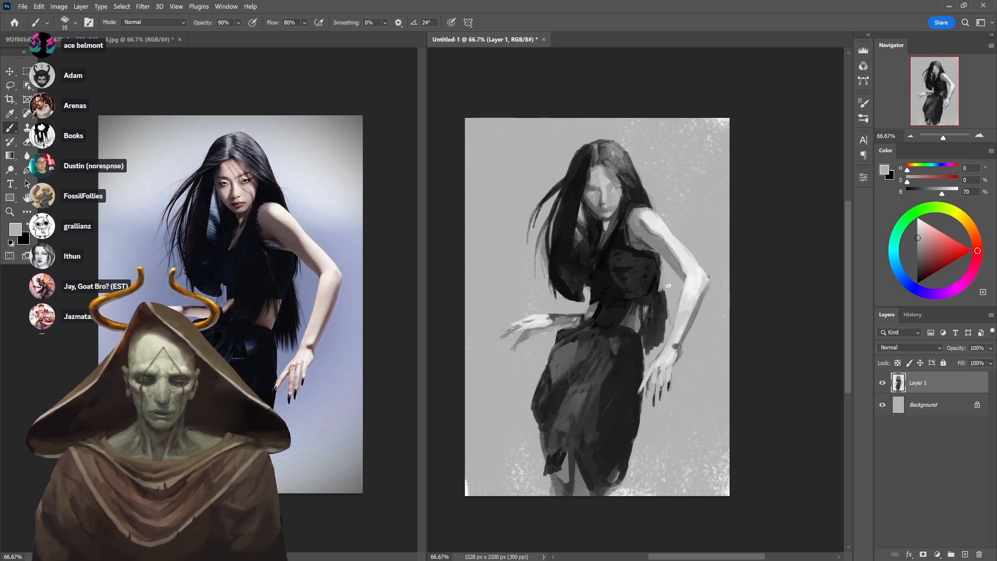
Trim the outer edge of the hair beside the waist with sampled background grey at 90% opacity
left_click_drag(664, 285, 667, 324)
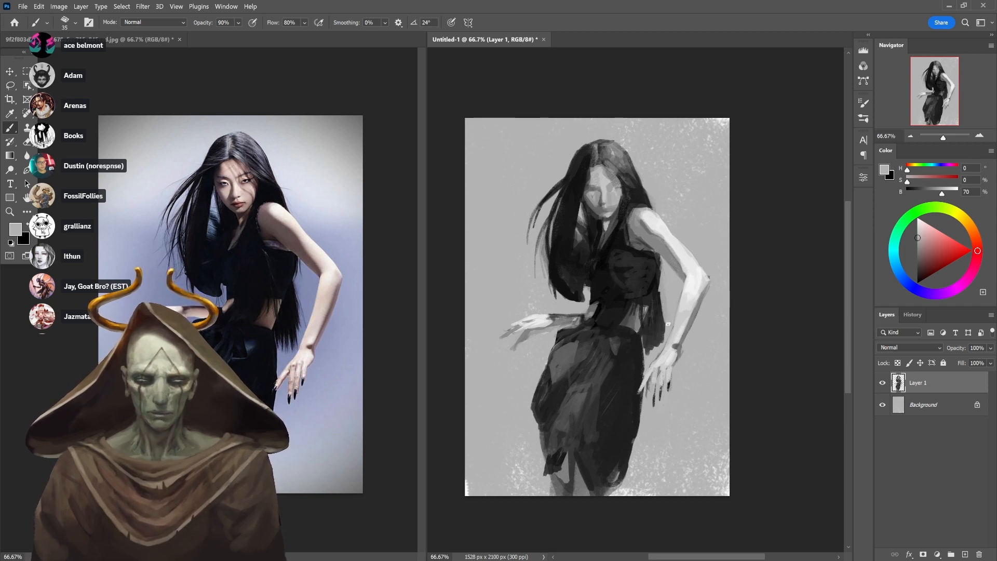
left_click(651, 280, "alt")
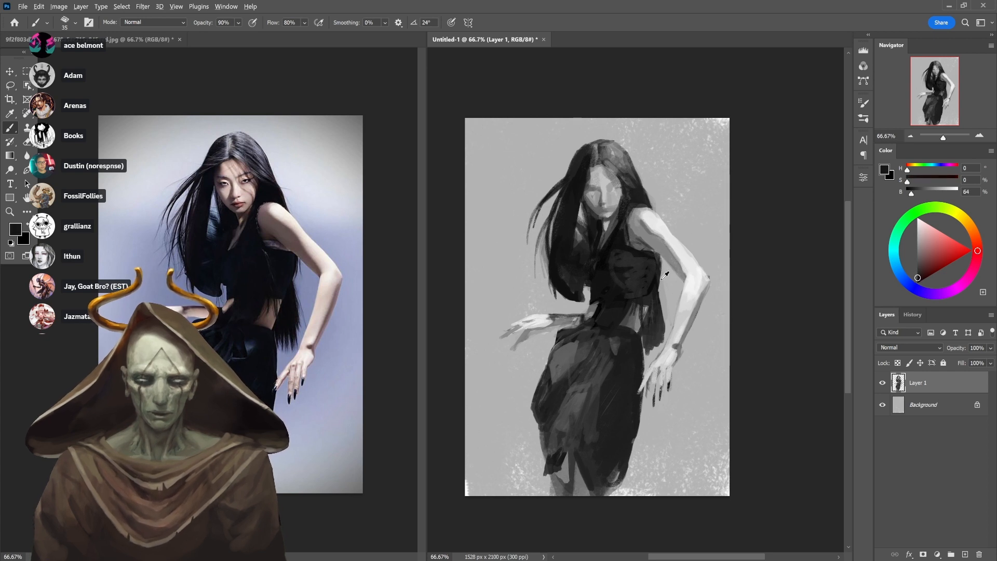
left_click(663, 277, "alt")
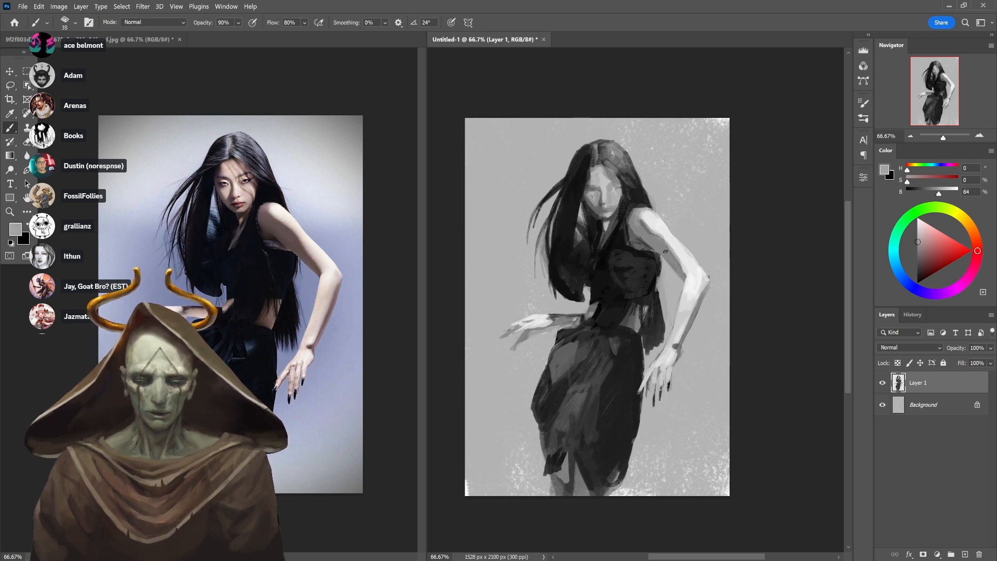
left_click(661, 266, "alt")
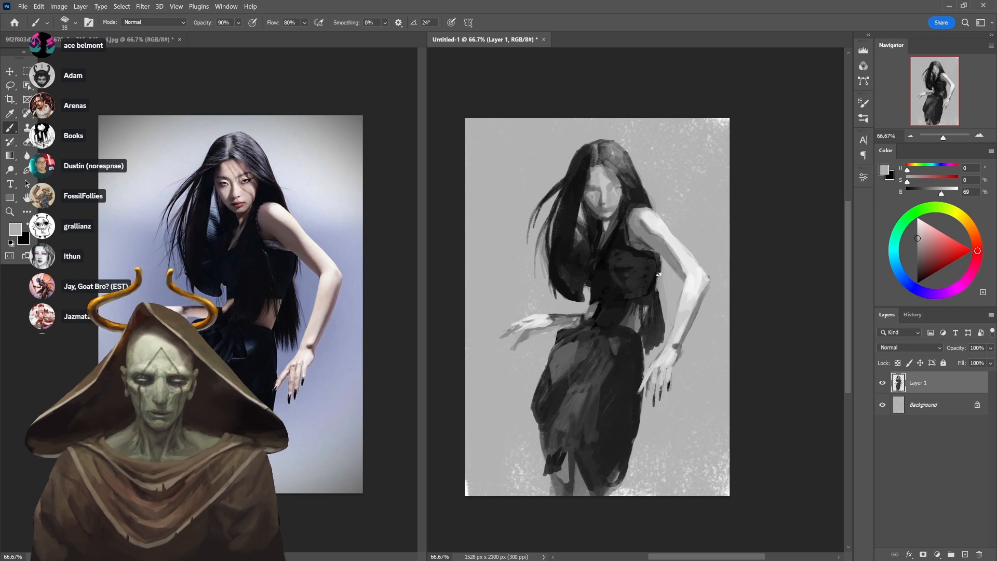
left_click(660, 263, "alt")
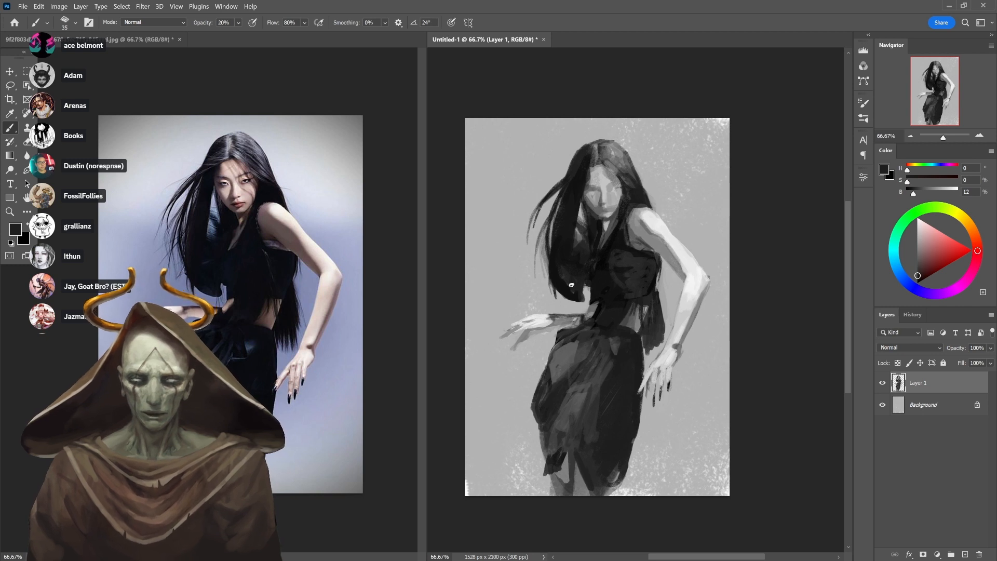
Blend the outstretched forearm's shading with sampled greys at 70% opacity, and sample near-black from the hair for strokes at 30%
left_click(554, 315, "alt")
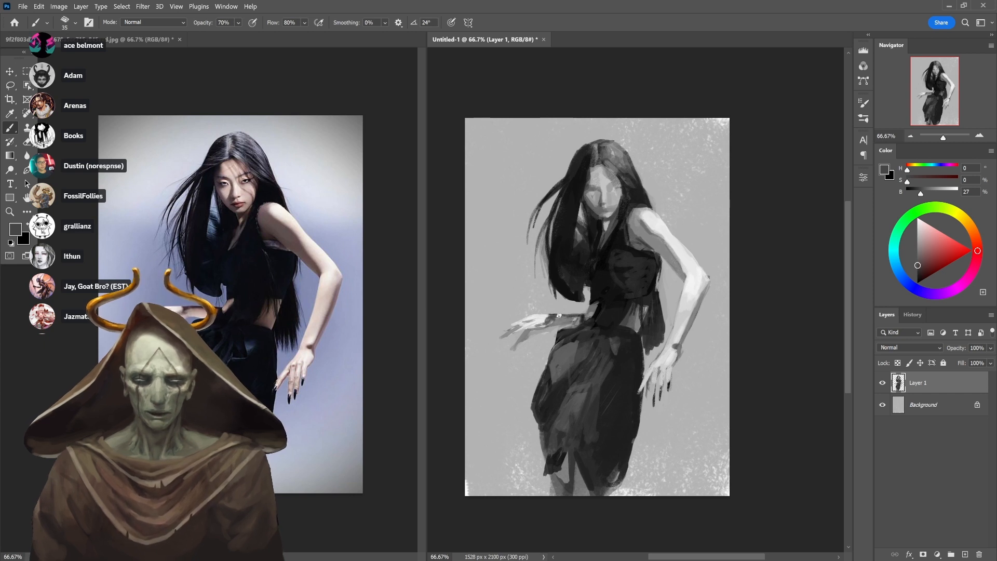
left_click(545, 322, "alt")
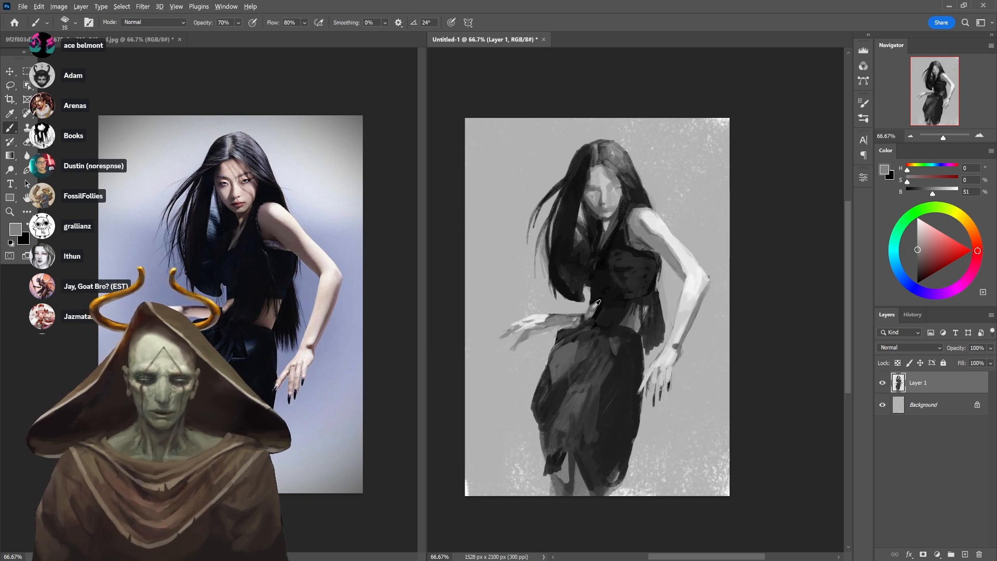
left_click(597, 293, "alt")
key("3")
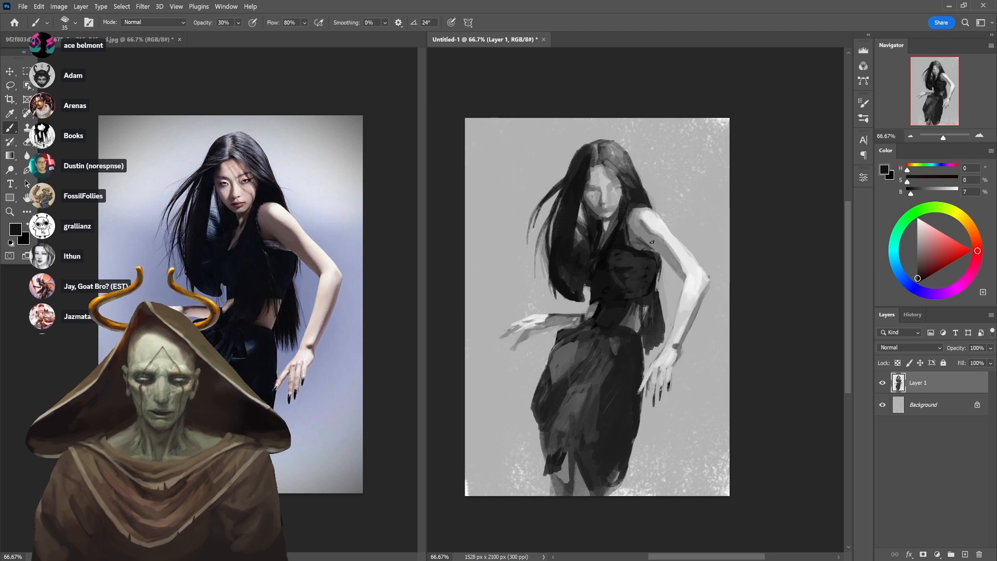
Reset the colours to black and white, and define the top's armhole edge with pure black at 60% and 50% opacity
key("d")
key("x")
key("2")
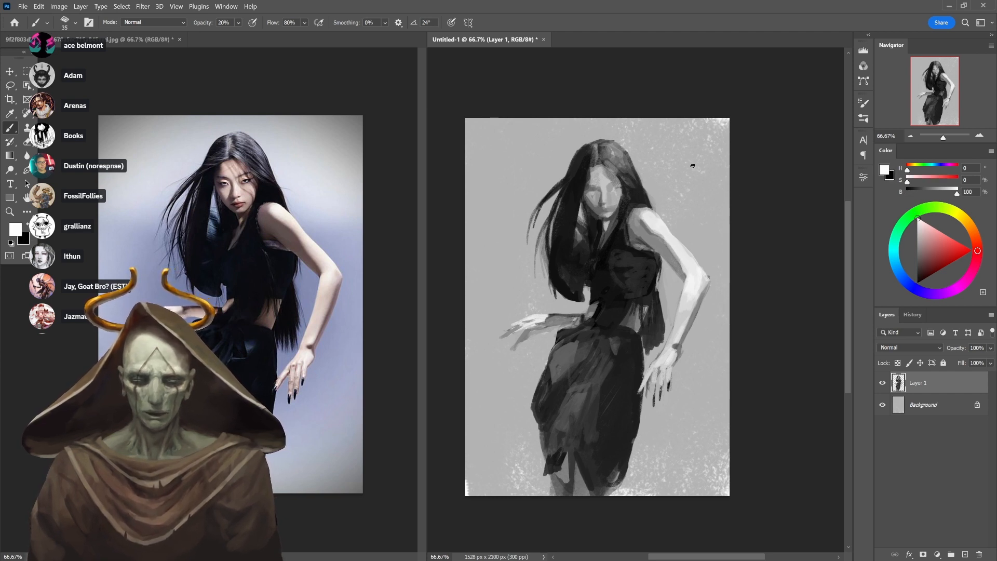
key("x")
key("6")
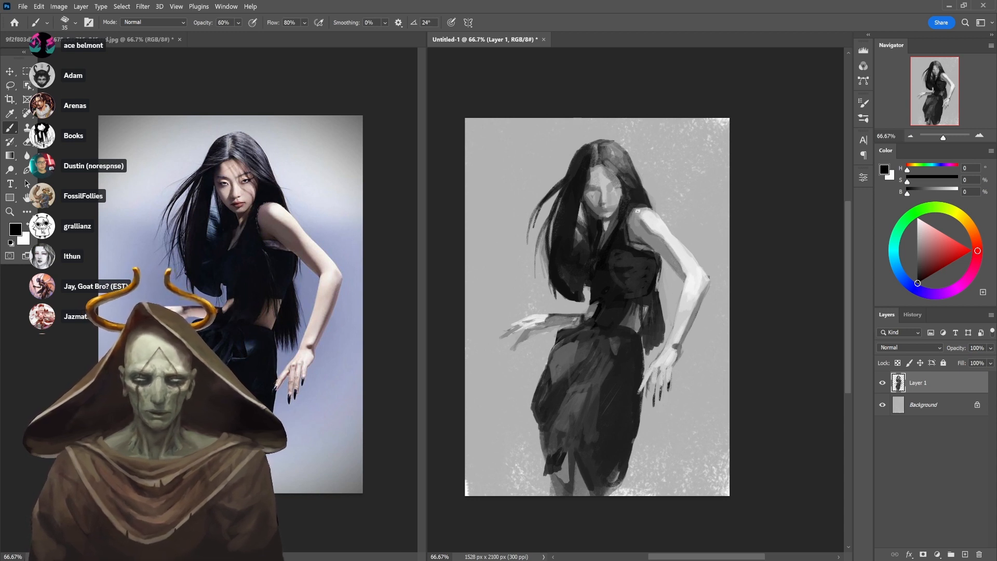
key("5")
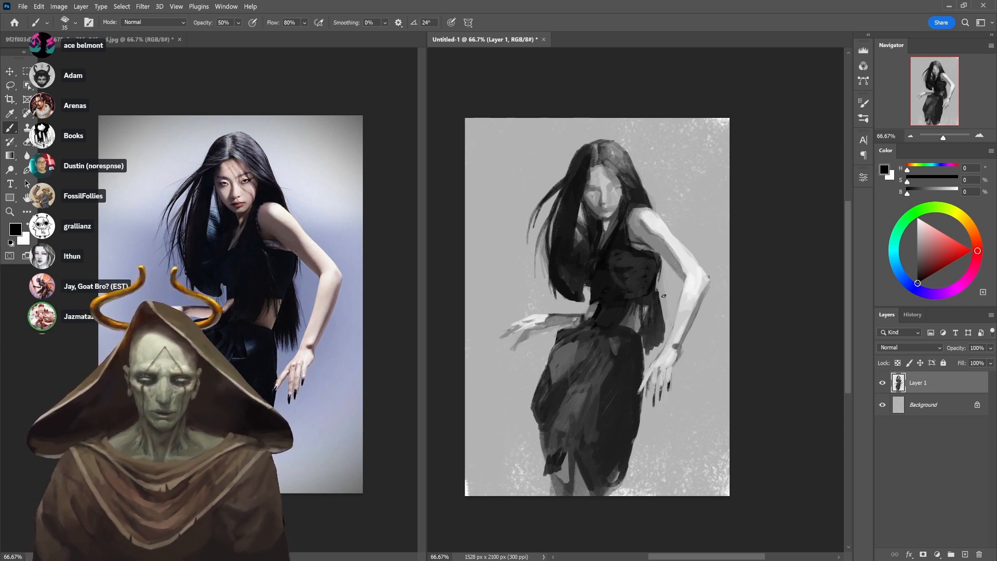
Smooth the middle of the top into an even dark tone with an 80 px brush and sampled near-blacks at 60% opacity
left_click(617, 271, "alt")
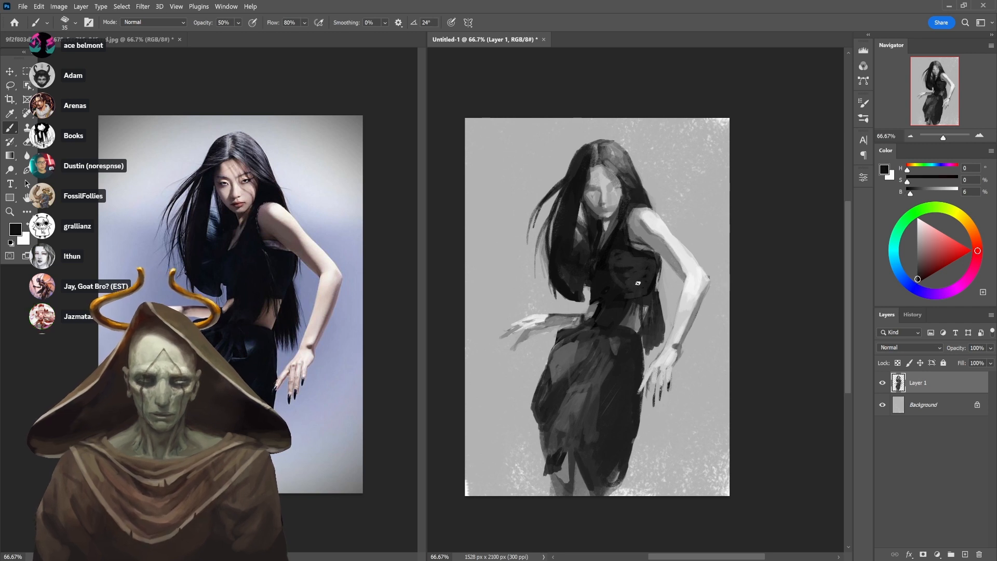
key("period")
key("6")
left_click(623, 273, "alt")
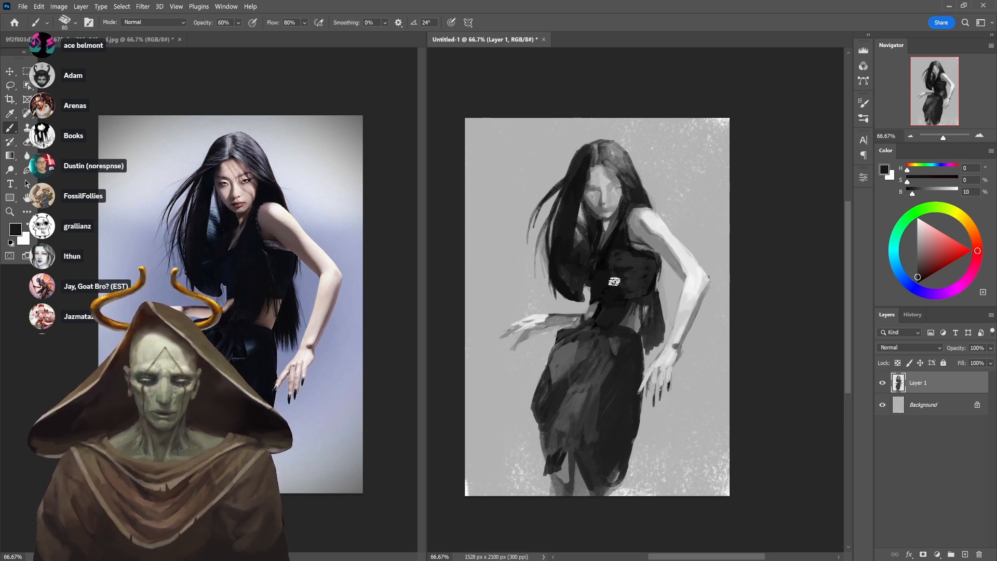
left_click(614, 282, "alt")
mouse_move(615, 282)
left_mouse_down()
mouse_move(616, 250)
mouse_move(633, 279)
left_mouse_up()
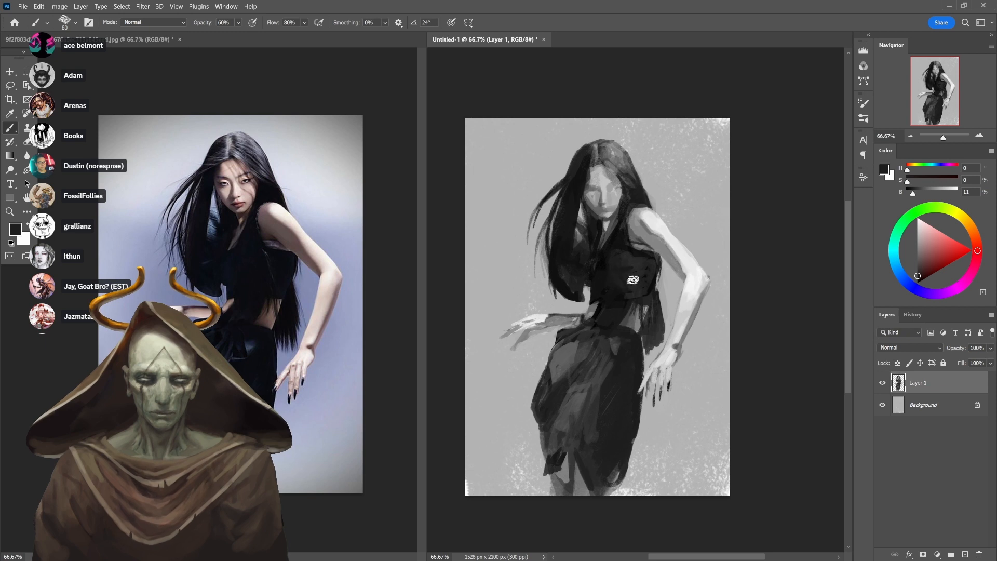
Darken the bust and side of the top with deeper sampled near-blacks at 60% and 40% opacity
left_click(641, 251, "alt")
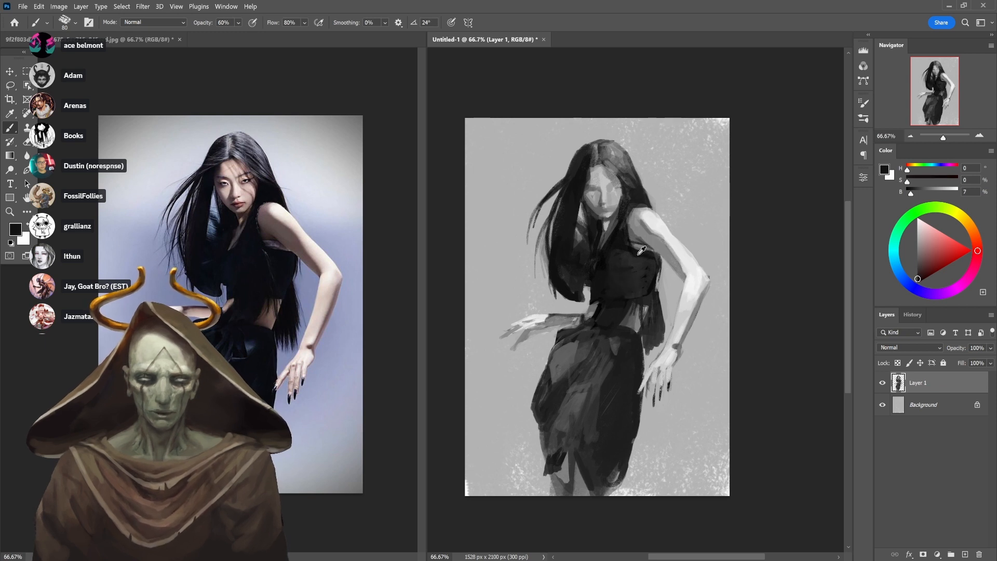
left_click(641, 251, "alt")
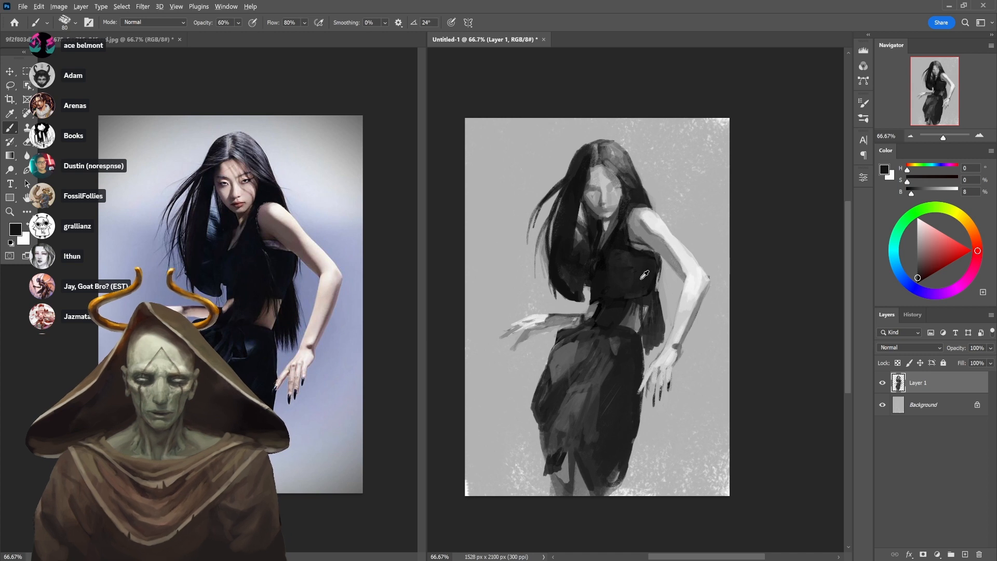
left_click(643, 277, "alt")
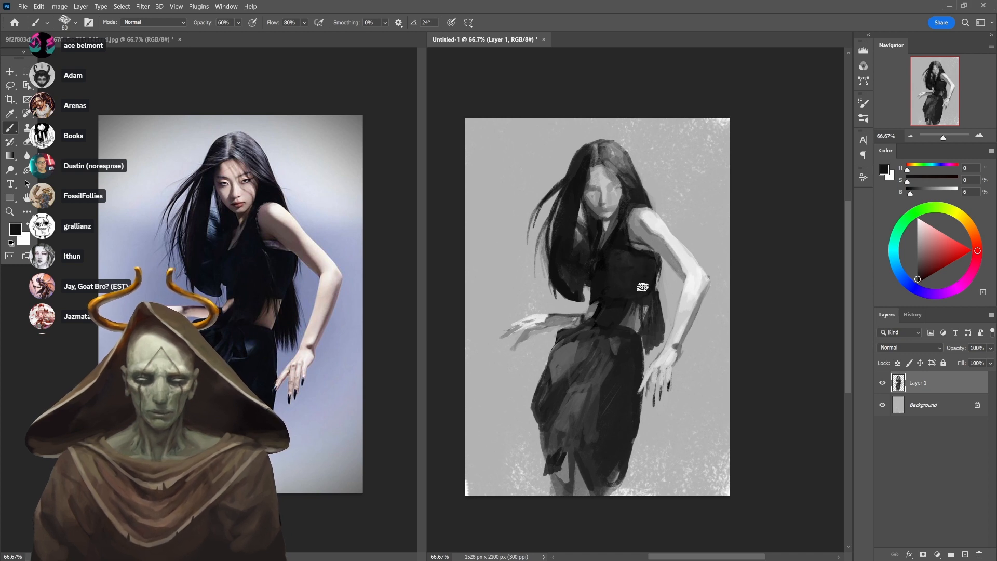
key("4")
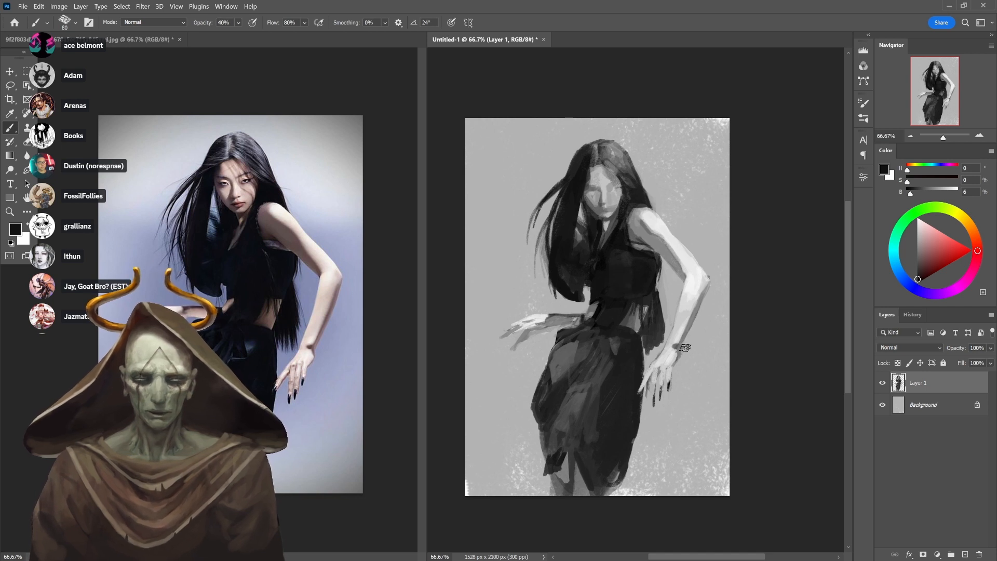
left_click(609, 265, "alt")
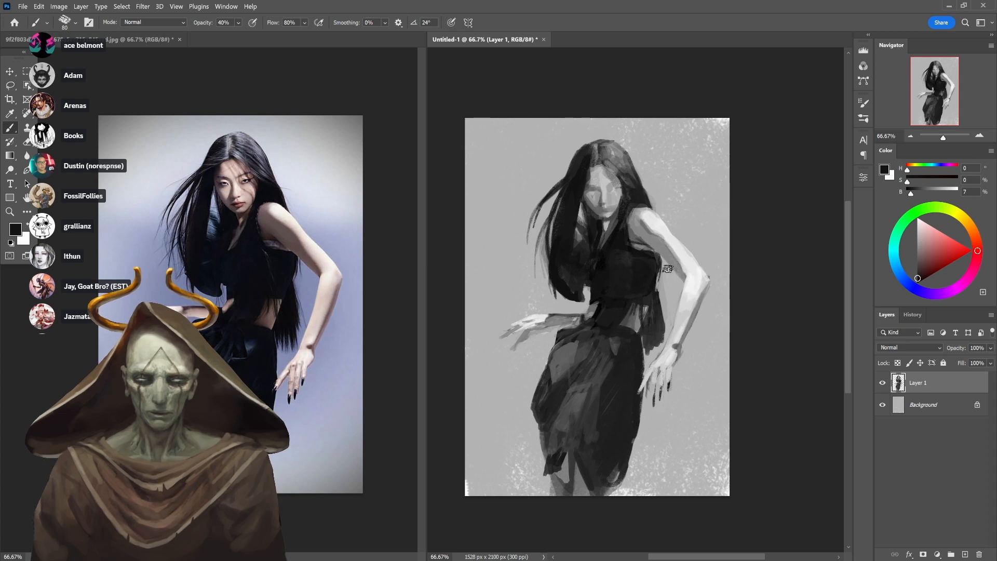
Soften the edges around the top and hair with sampled light greys at 10% and 40% opacity
left_click(596, 278, "alt")
left_click(589, 281, "alt")
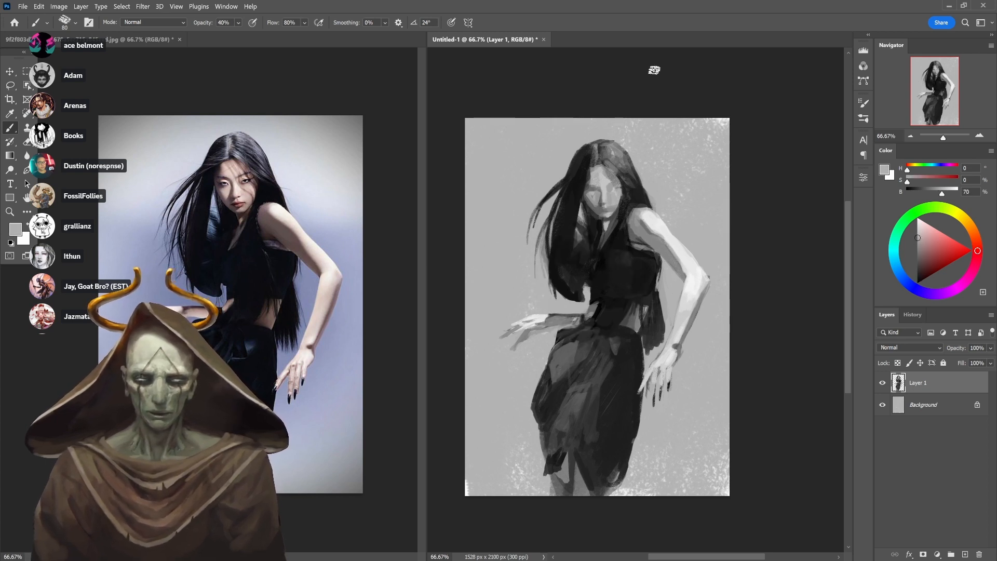
key("1")
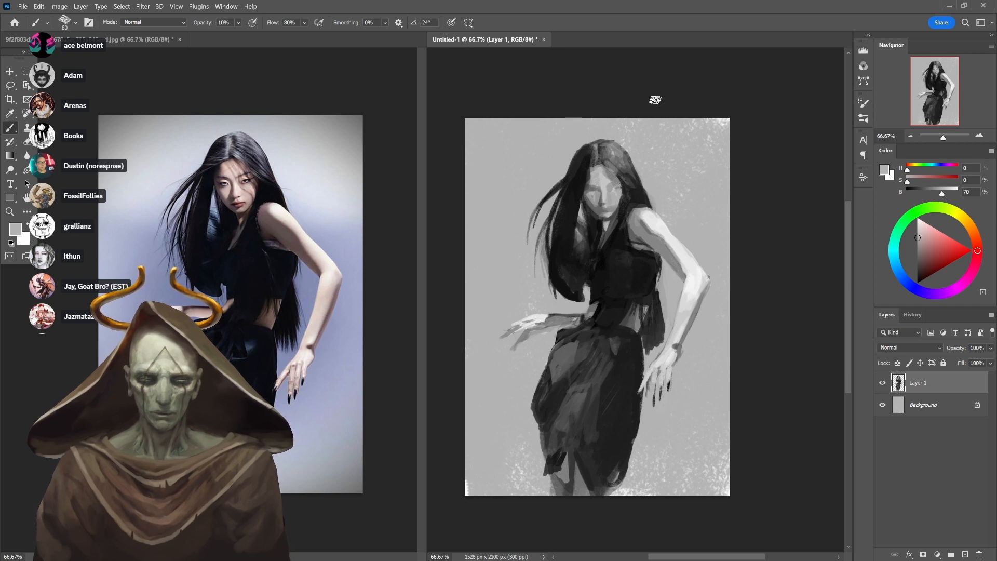
left_click(603, 170, "alt")
key("4")
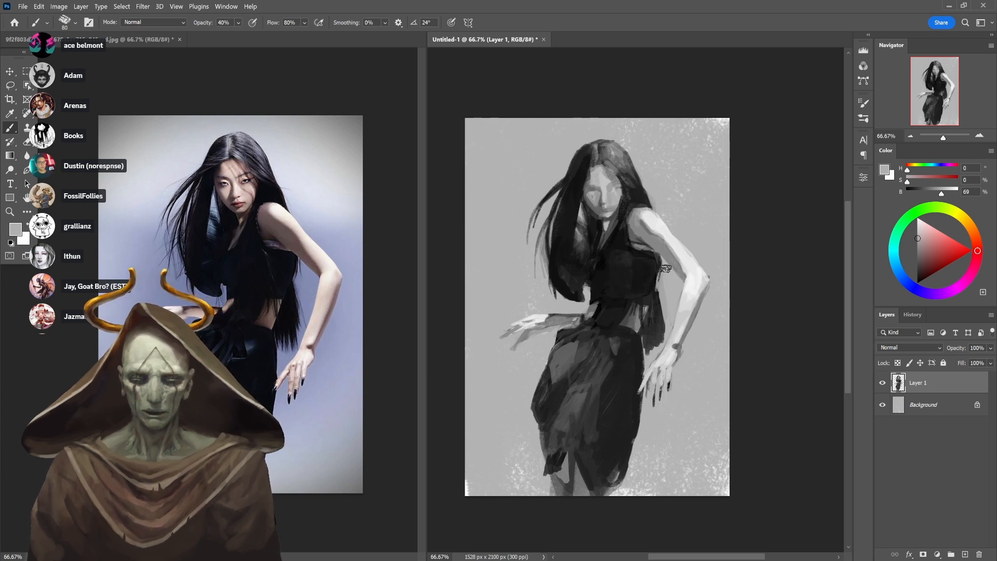
Darken the skirt's outer edge below the hip with near-black sampled from the hair, using a 40 px brush at 80% opacity
left_click(638, 194, "alt")
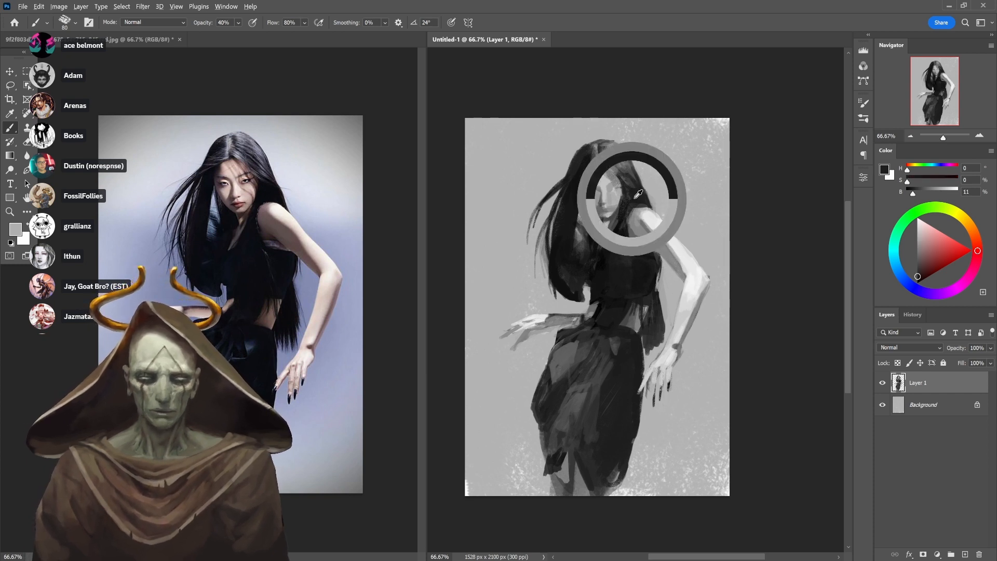
key("9")
key("bracketleft")
key("bracketleft")
key("bracketleft")
key("bracketleft")
key("bracketleft")
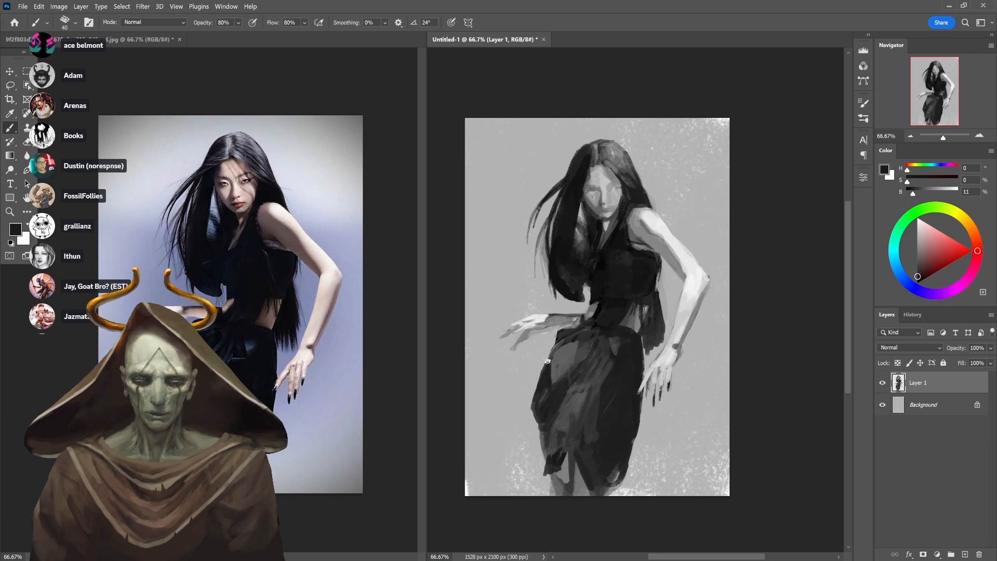
left_click_drag(553, 347, 547, 366)
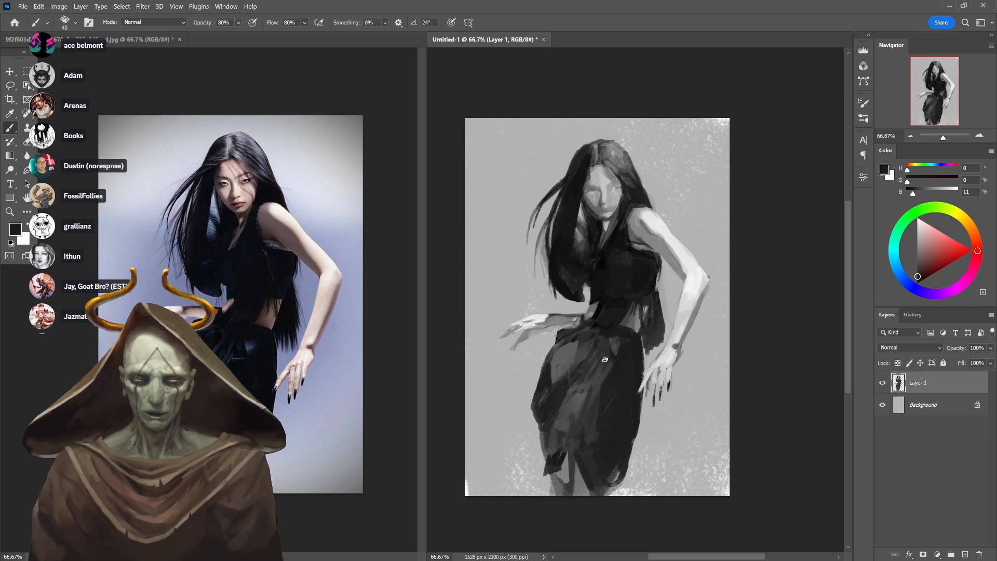
Clean the hip outline with background grey and rework the skirt's upper folds and waistband with sampled dark greys at 80% to 40% opacity
left_click(544, 333, "alt")
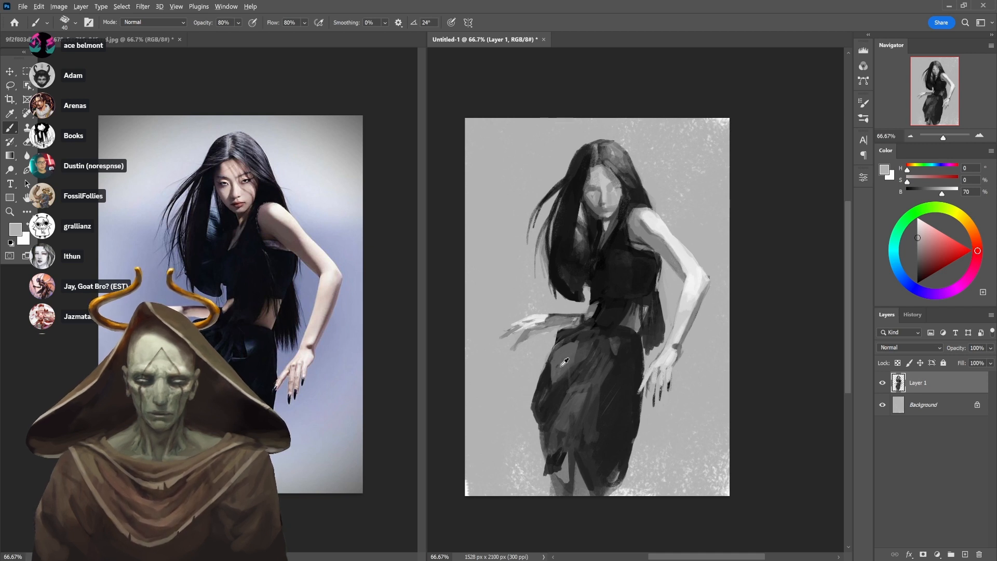
left_click(543, 368, "alt")
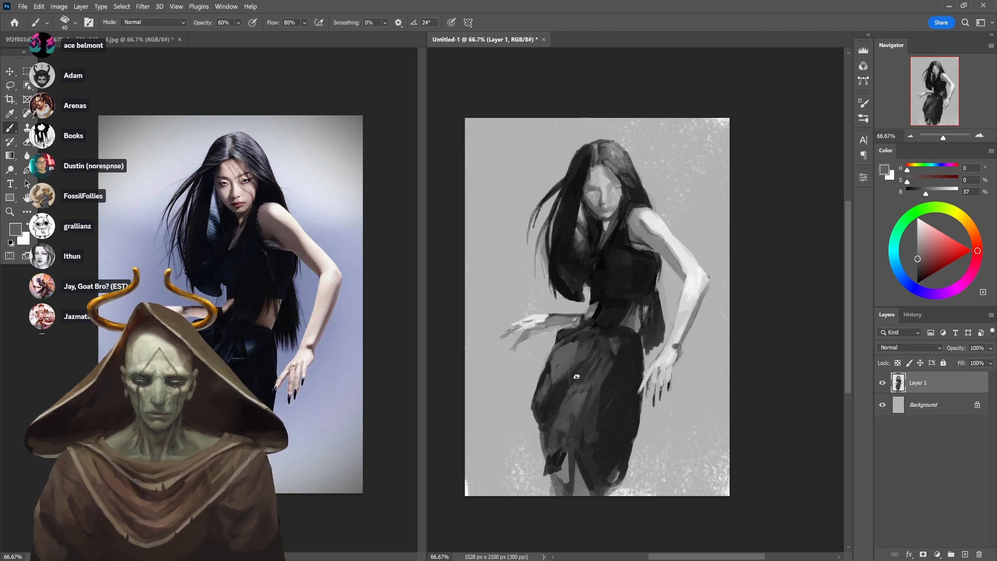
key("8")
left_click(561, 385, "alt")
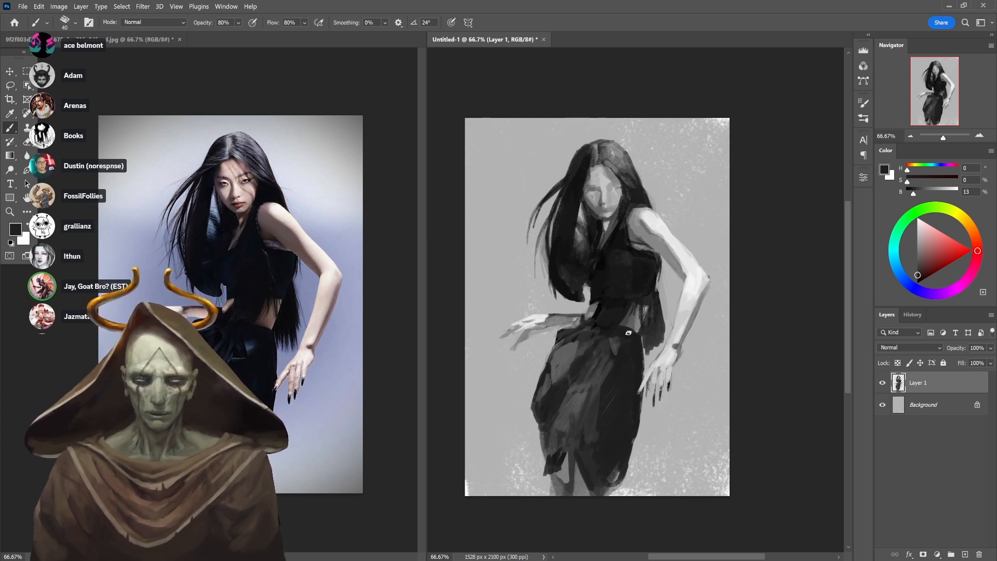
left_click(612, 334, "alt")
key("4")
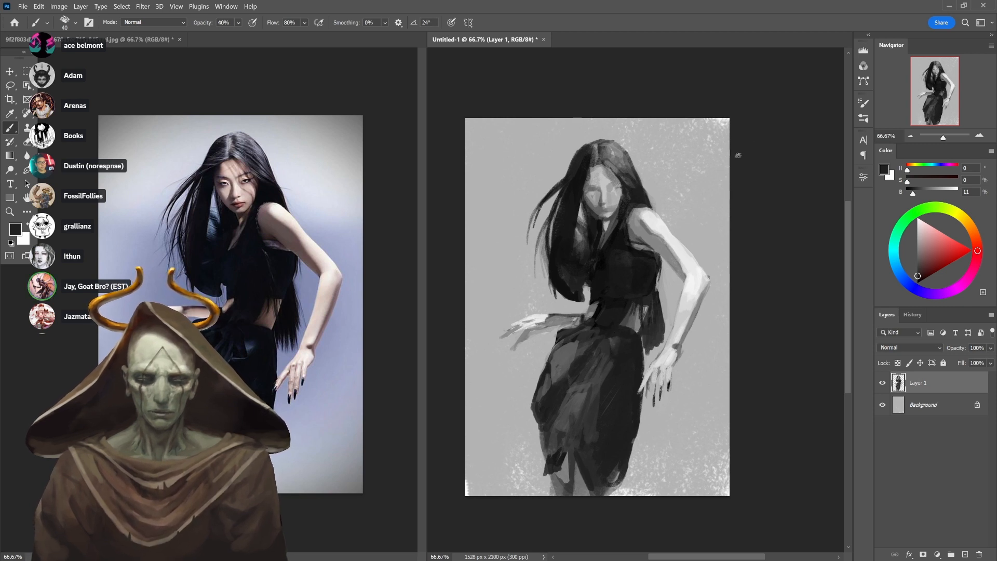
Paint the dark triangular fold below the waistband's centre with sampled near-blacks and mid grey at 80% and 90% opacity
left_click(608, 327, "alt")
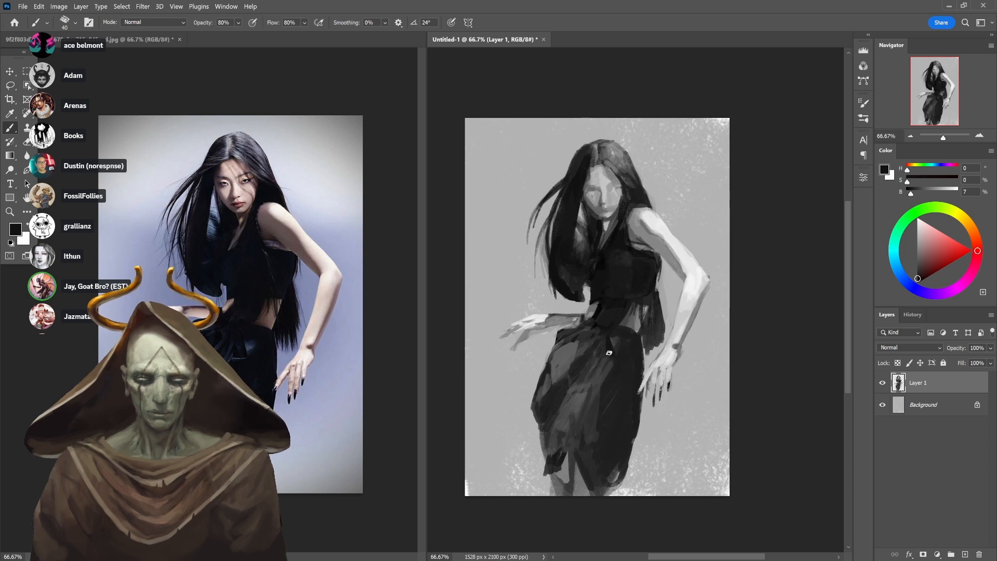
left_click(572, 349, "alt")
key("9")
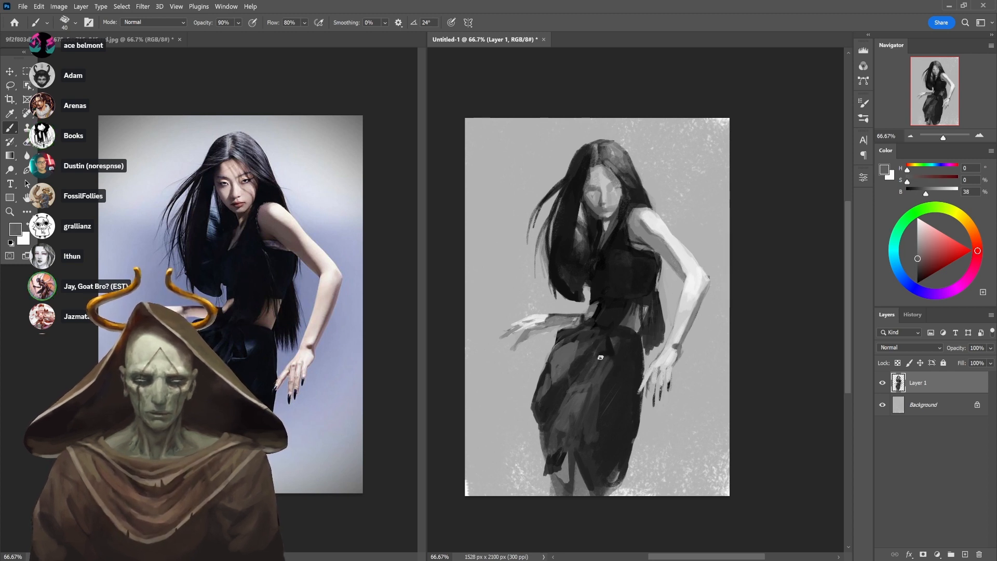
left_click_drag(600, 357, 618, 357)
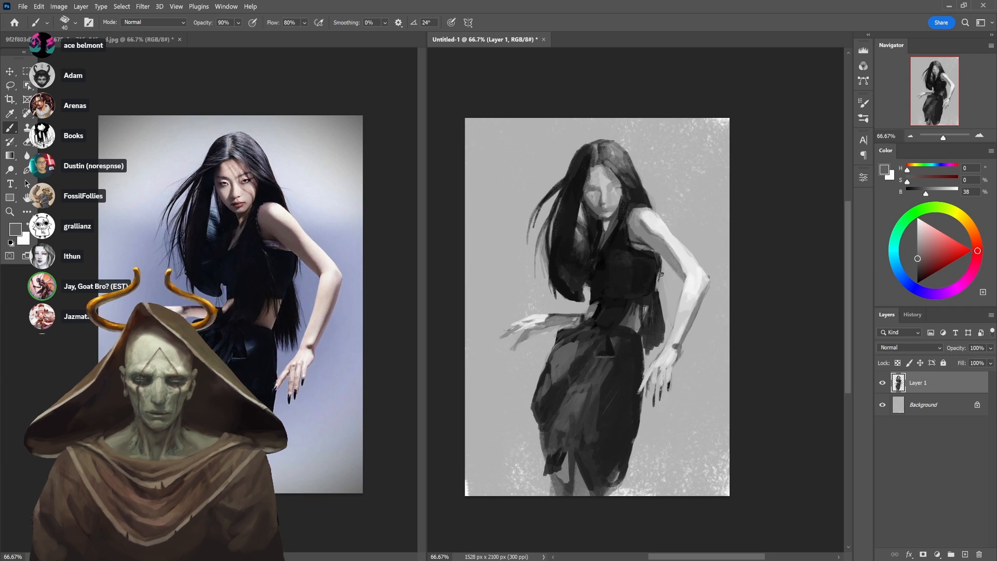
left_click(613, 366, "alt")
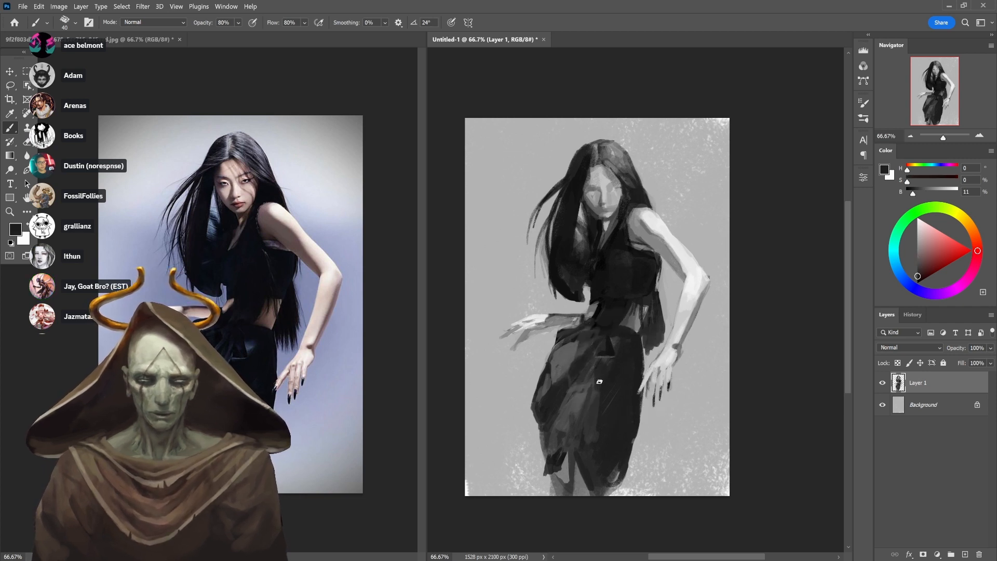
left_click_drag(594, 366, 590, 372)
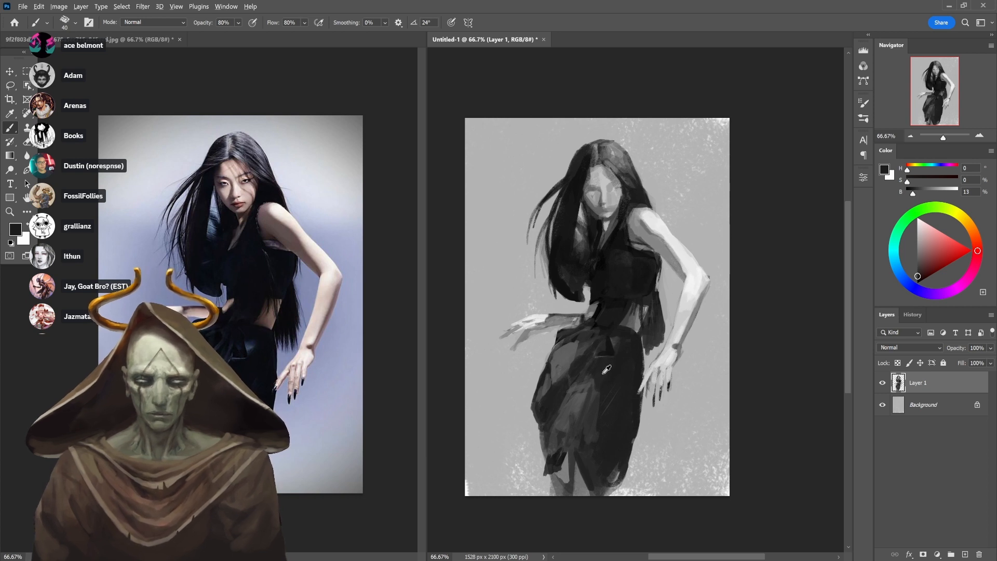
Blend the skirt's central folds with dark greys sampled from the fabric at 80%, 30% and 20% opacity
left_click(607, 371, "alt")
left_click(600, 397, "alt")
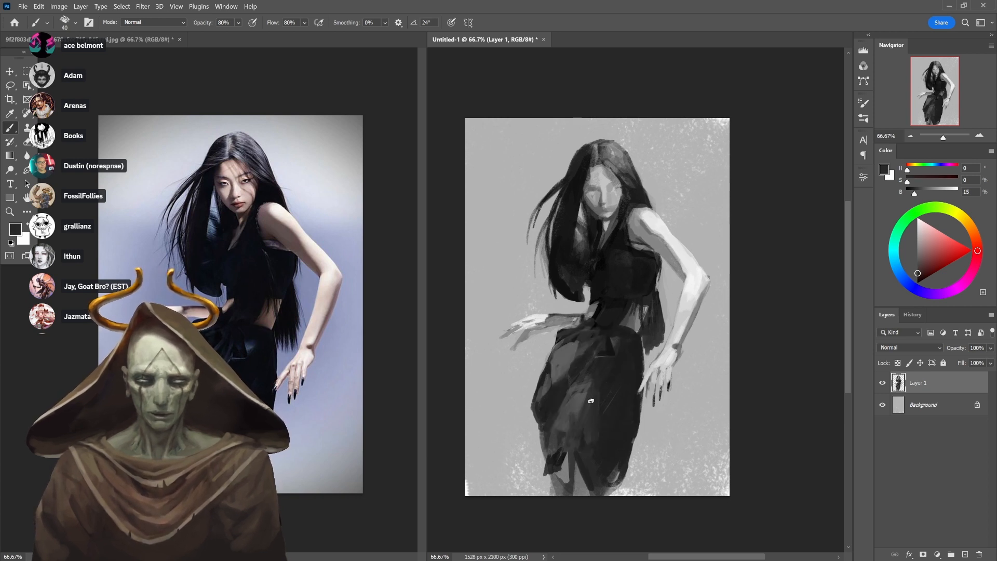
left_click(585, 415, "alt")
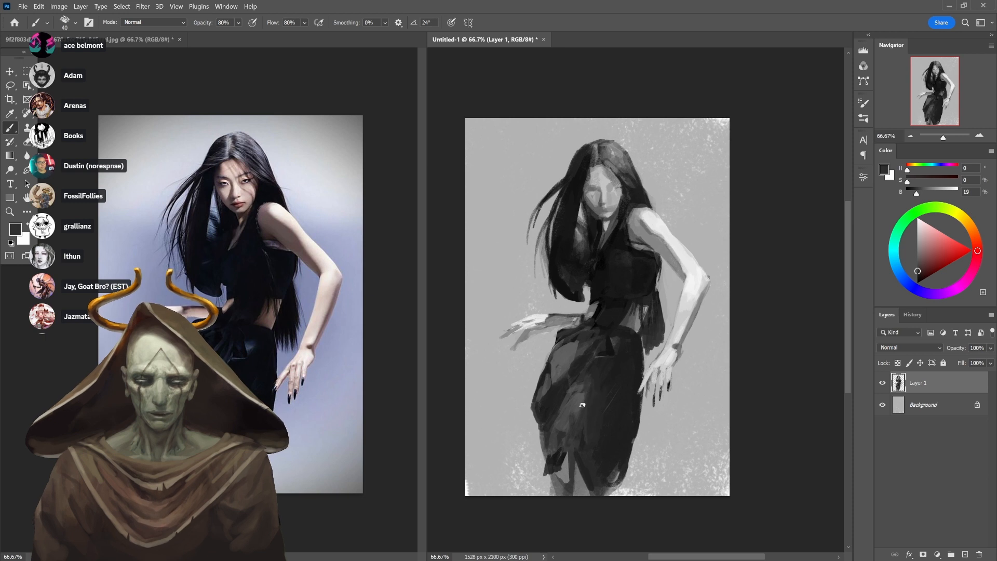
key("3")
left_click(579, 397, "alt")
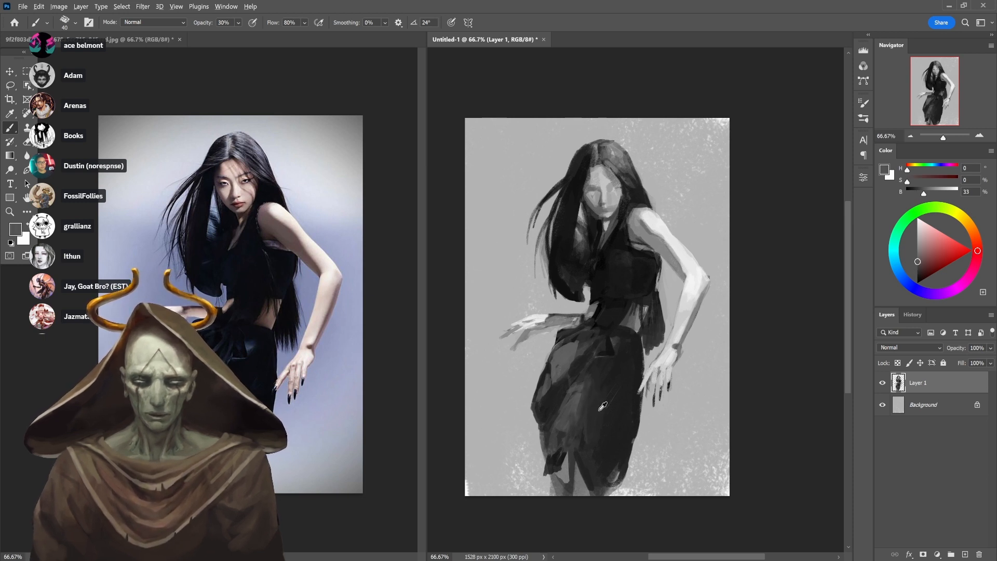
left_click(618, 400, "alt")
key("7")
key("3")
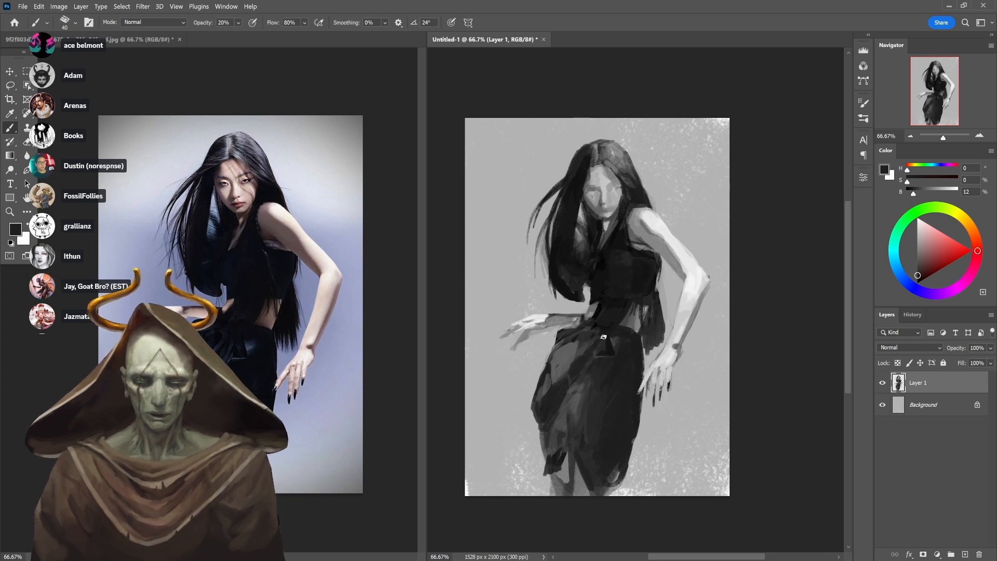
Rework the skirt's lit folds near the hip with sampled dark, mid and background greys at 30% to 70% opacity
key("4")
left_click(561, 384, "alt")
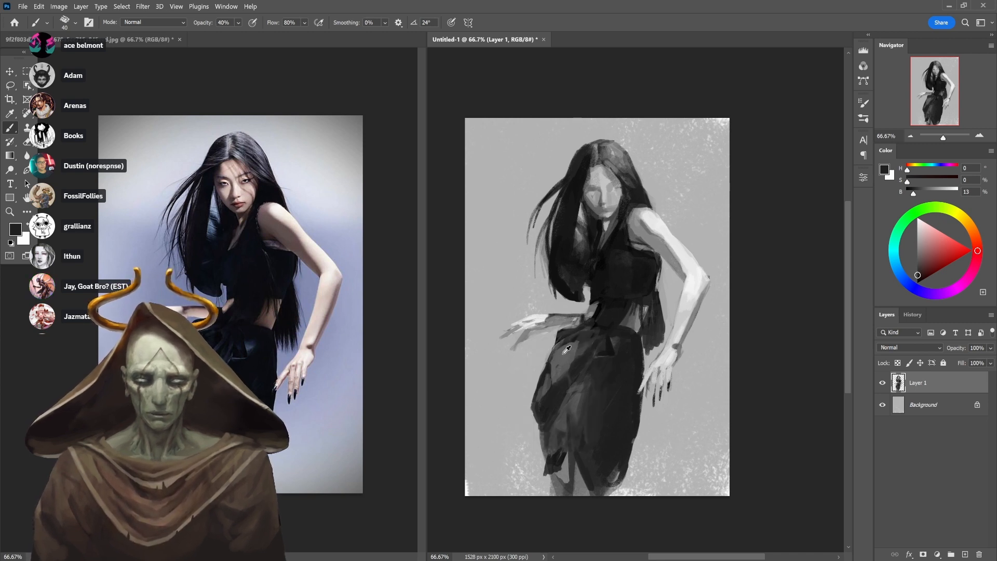
left_click(513, 399, "alt")
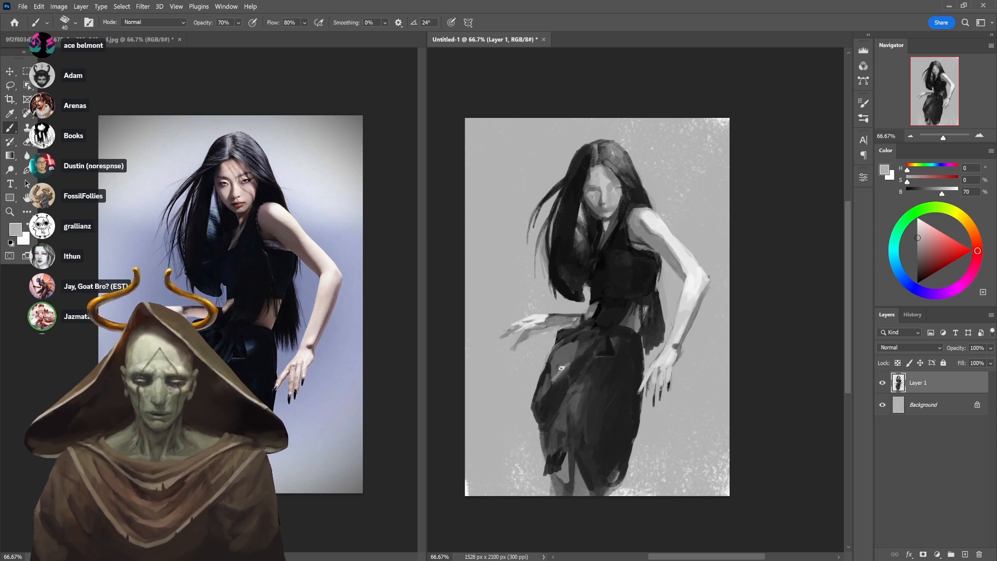
key("3")
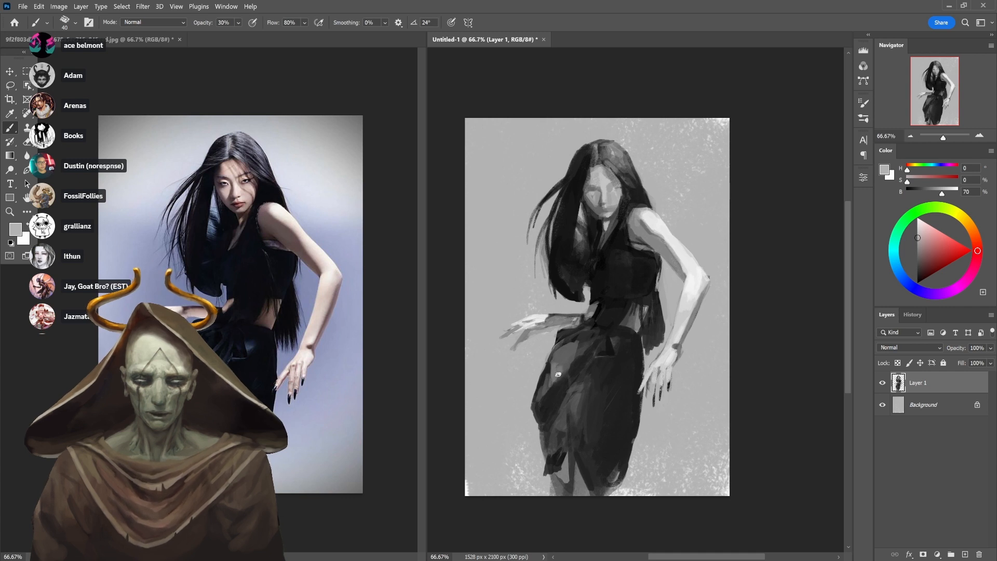
left_click(557, 363, "alt")
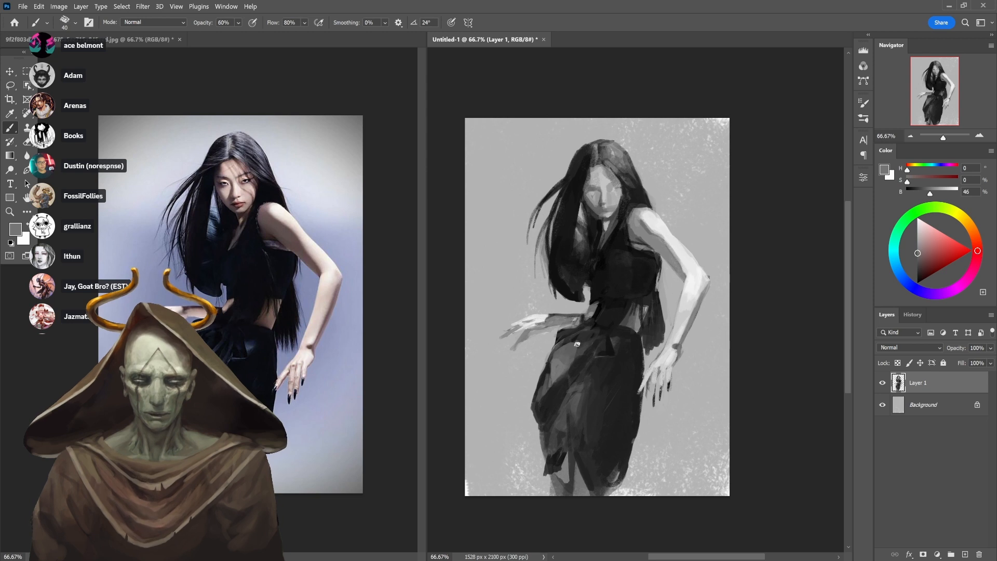
left_click(576, 338, "alt")
key("4")
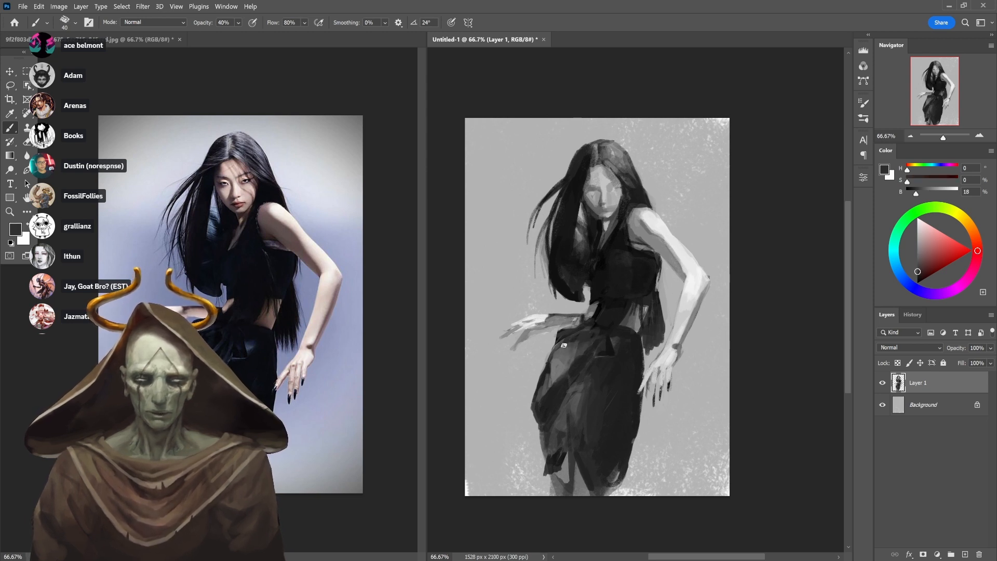
Reshape the hip outline and waistband edge below the forearm with sampled dark greys and background grey at 50% to 90% opacity
key("7")
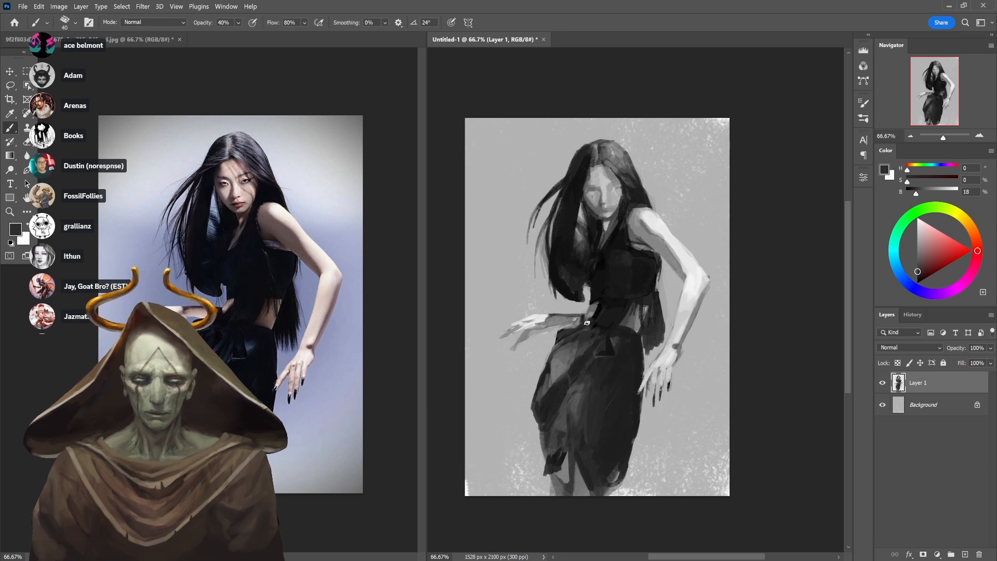
left_click(577, 334, "alt")
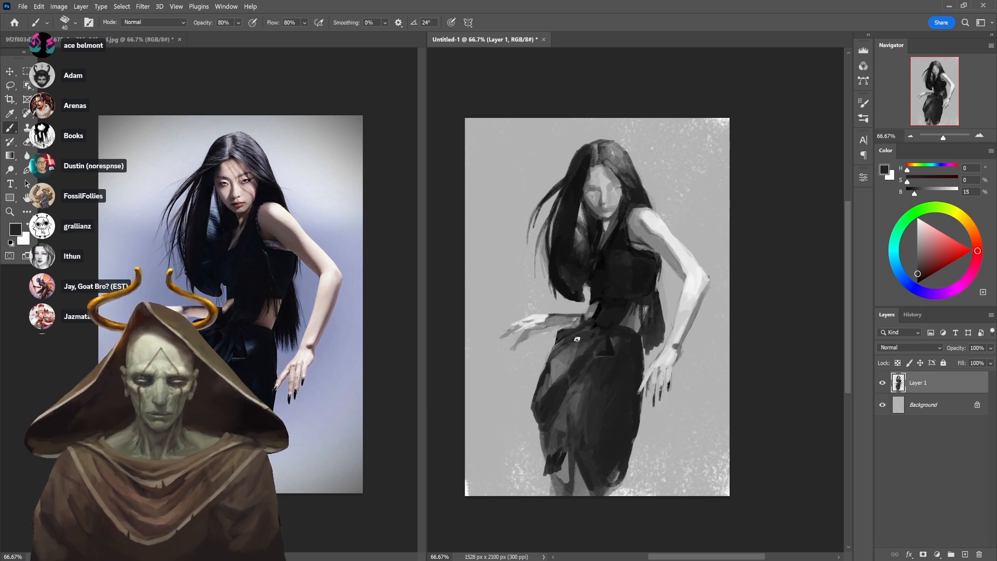
key("8")
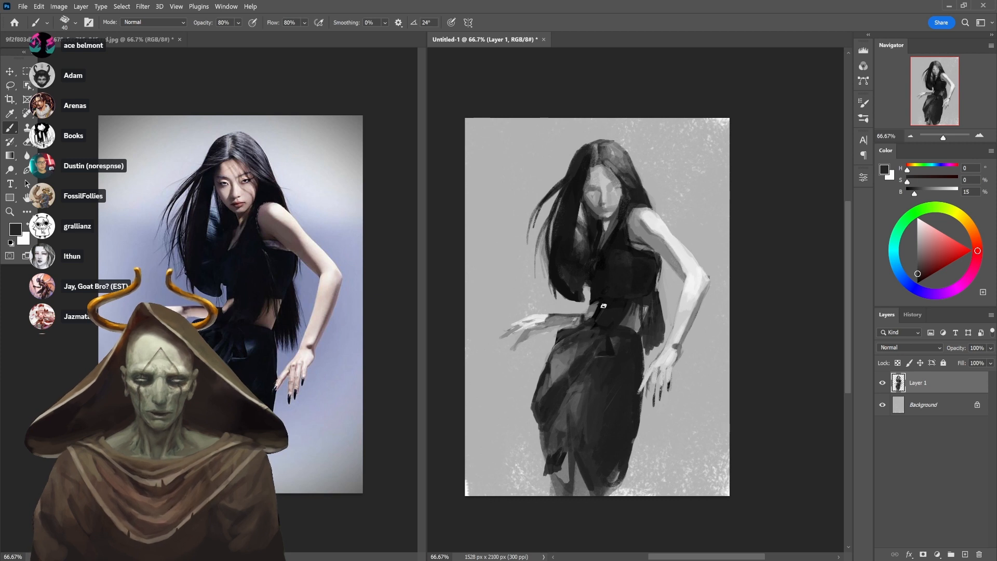
key("5")
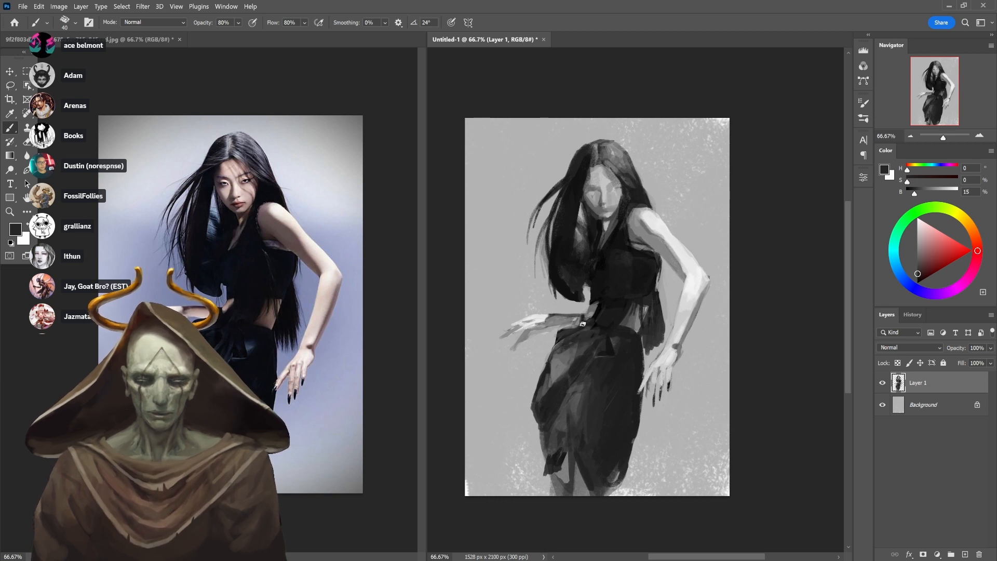
left_click(566, 359, "alt")
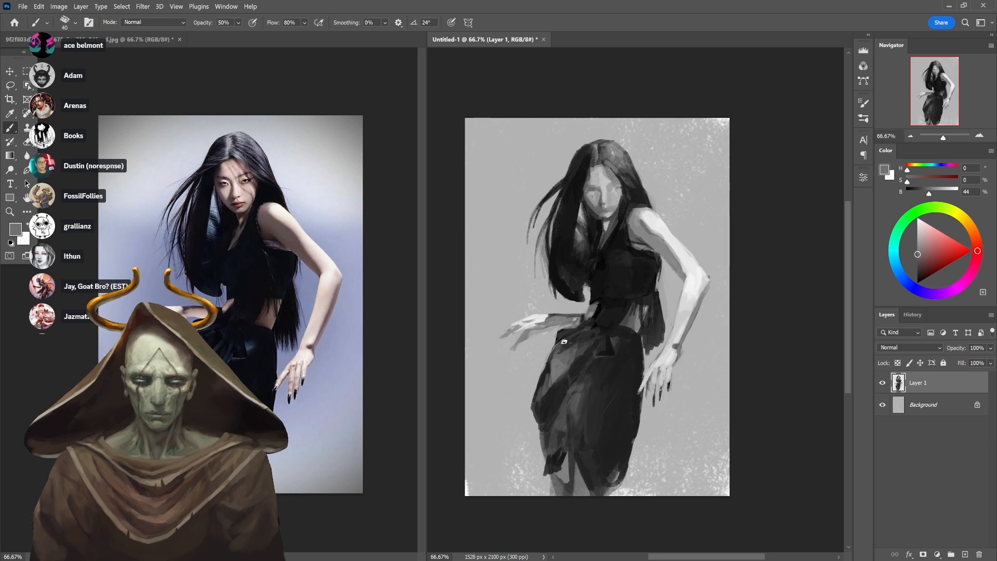
key("9")
left_click(546, 348, "alt")
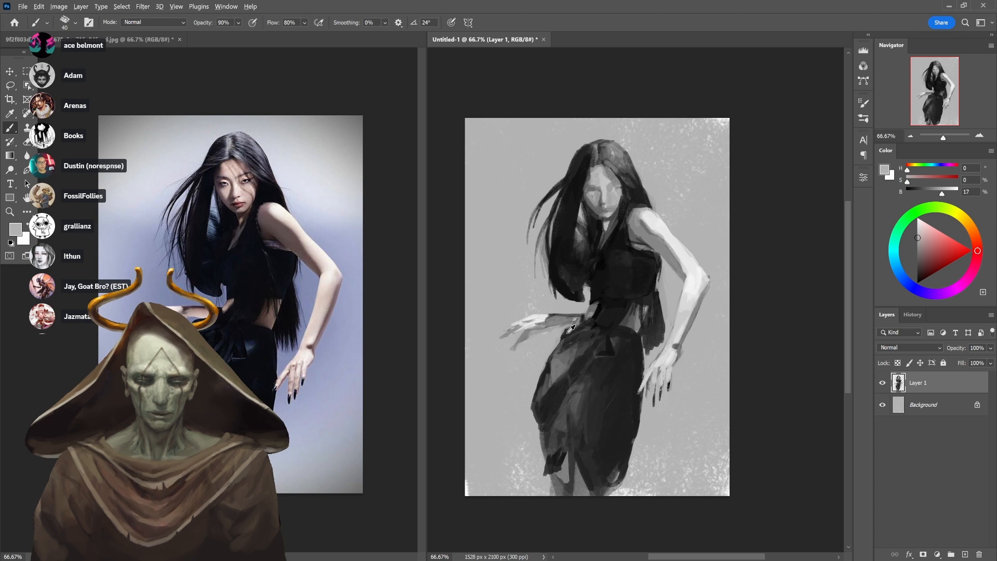
left_click(568, 330, "alt")
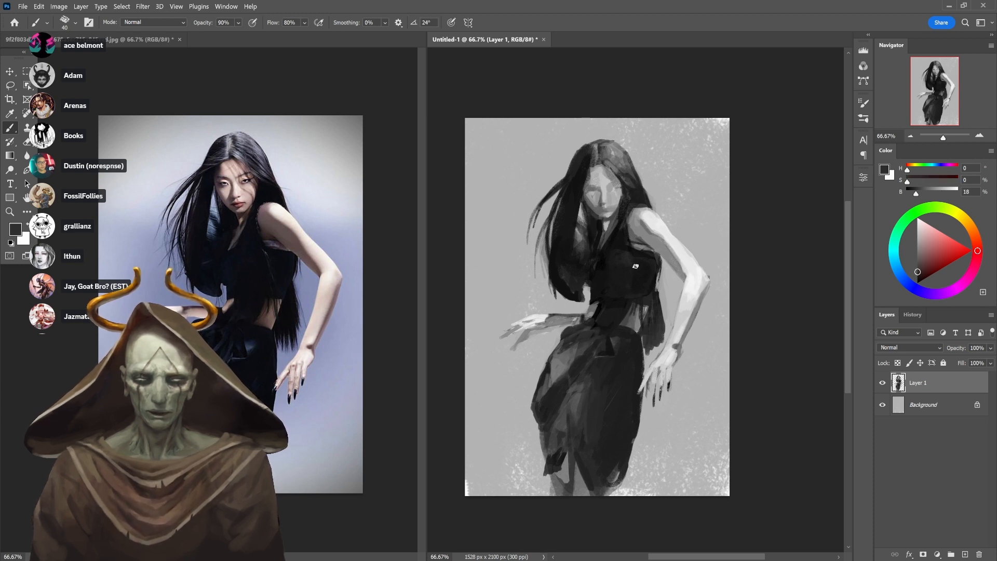
Clean the waist and forearm edge beneath the hair with sampled mid grey, near-black and background grey at 90% opacity
left_click(579, 320, "alt")
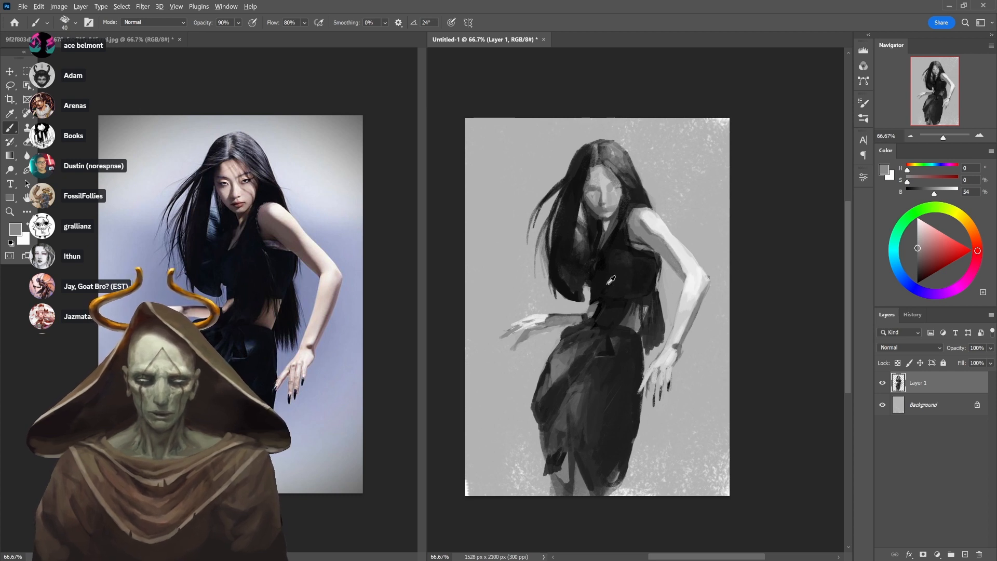
left_click(597, 296, "alt")
left_click(589, 306, "alt")
left_click(587, 306, "alt")
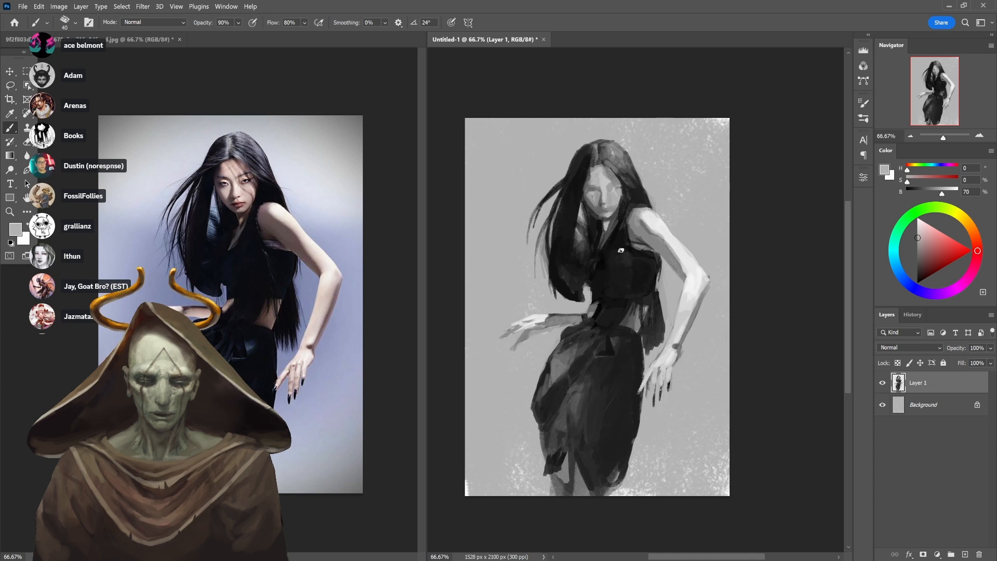
Darken the top and its side edge with near-black at 43% opacity, and add grey fold strokes to the skirt at 50%
left_click(598, 293, "alt")
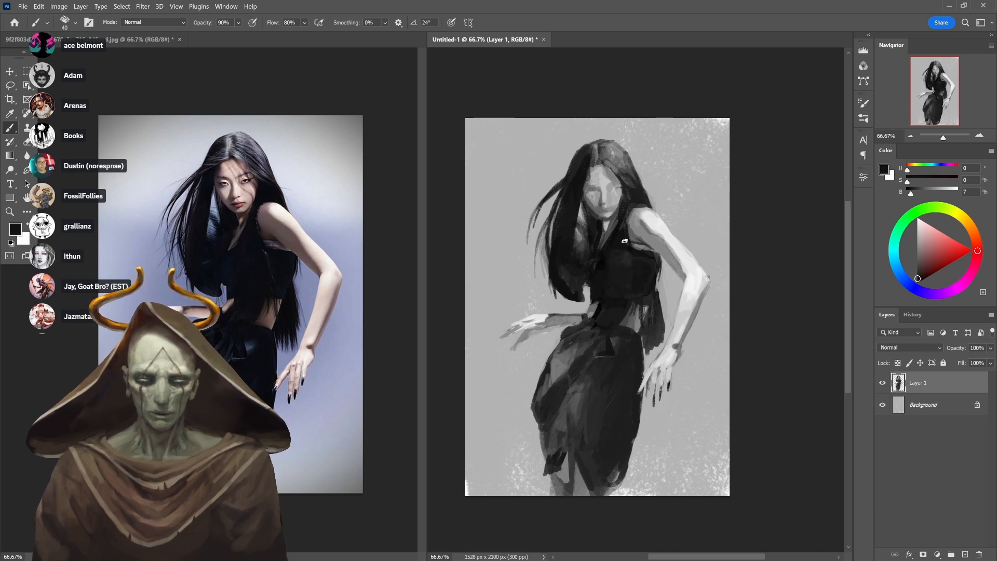
key("4")
key("3")
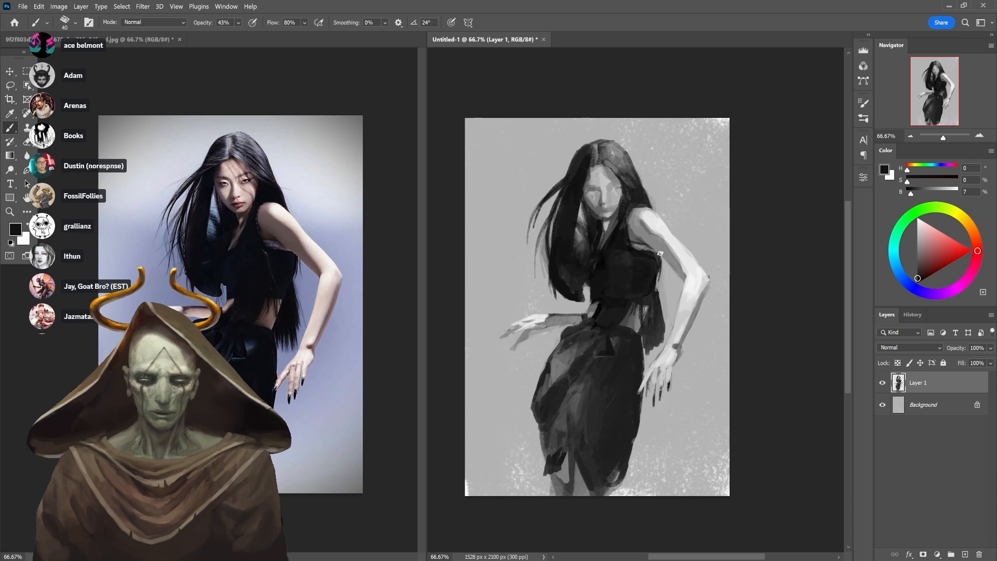
left_click_drag(662, 260, 666, 288)
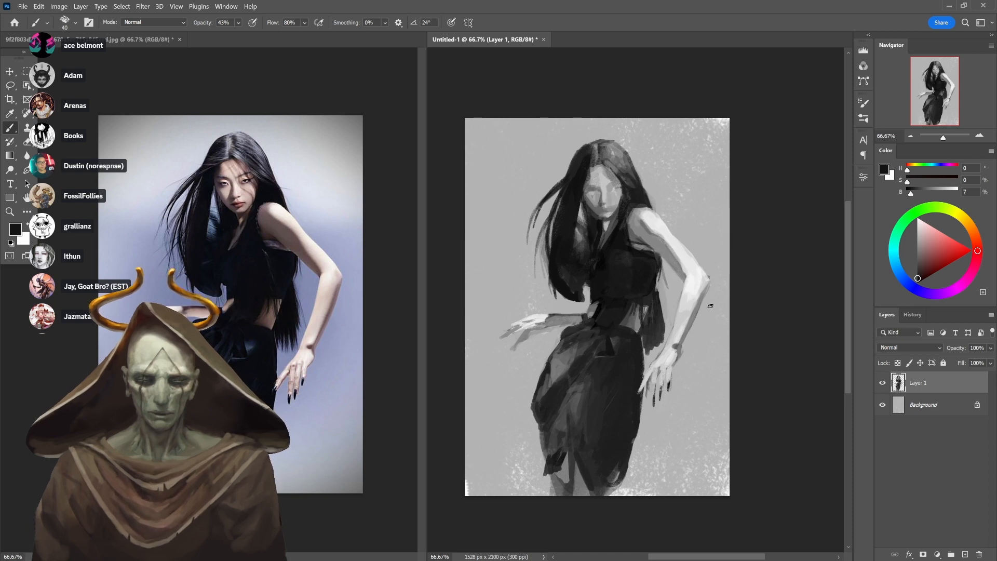
left_click(581, 384, "alt")
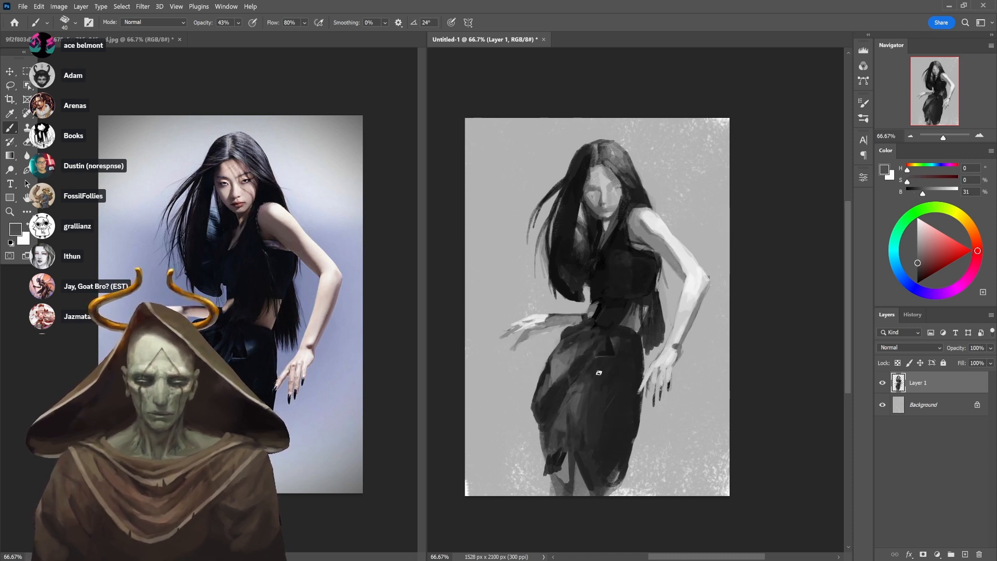
key("3")
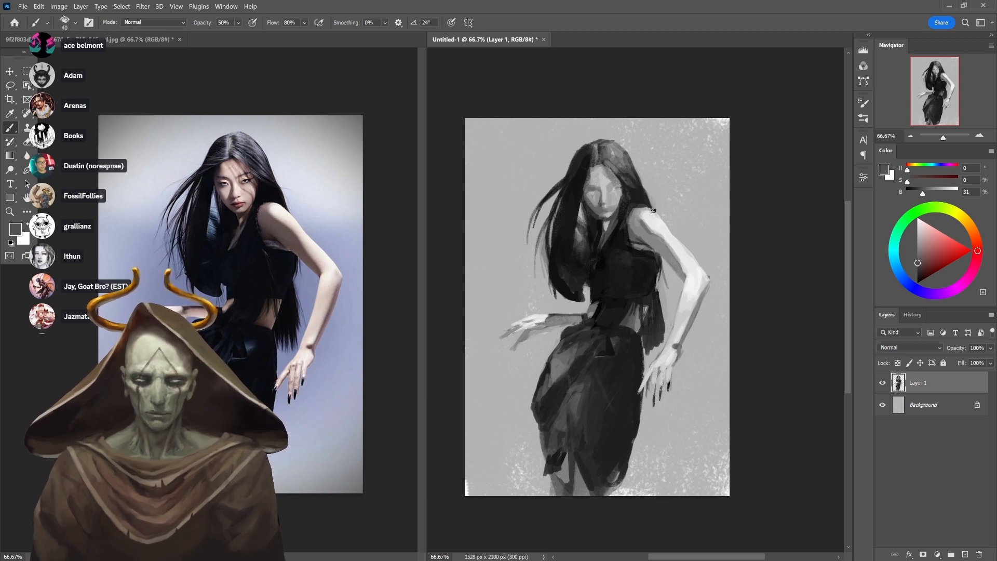
Refine the shoulder and upper arm shading with black, white and sampled mid greys at 50% to 20% opacity
key("d")
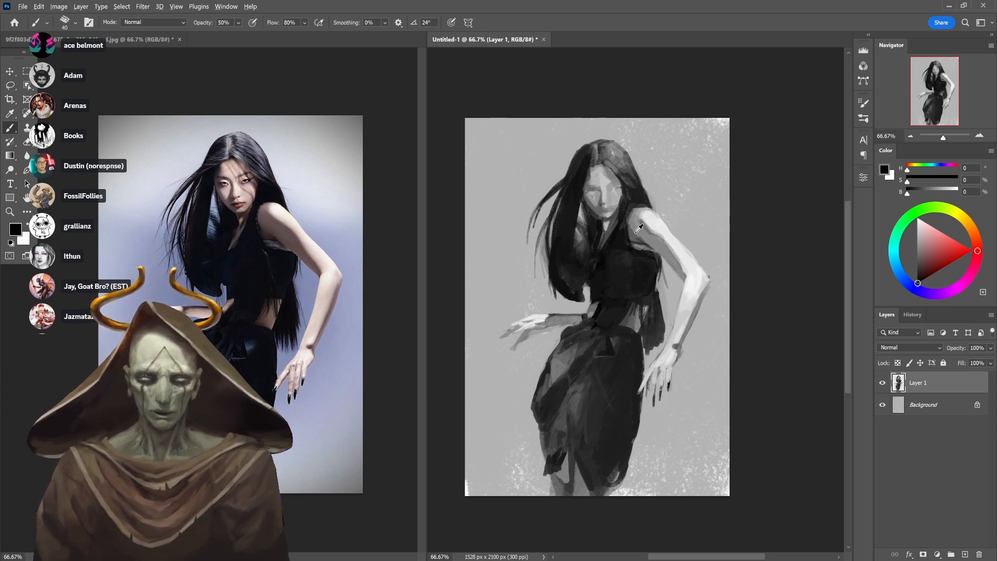
left_click(638, 234, "alt")
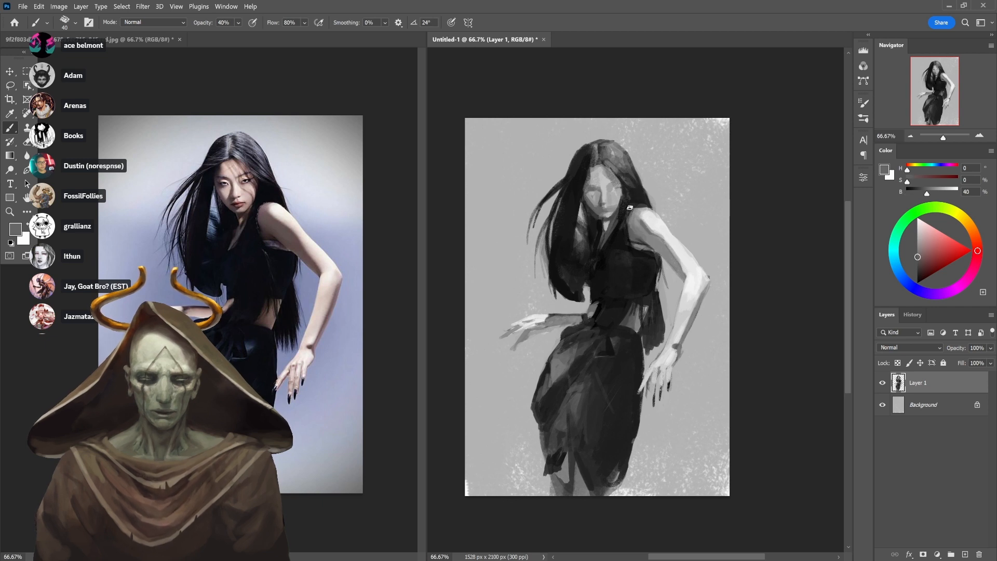
left_click(647, 229, "alt")
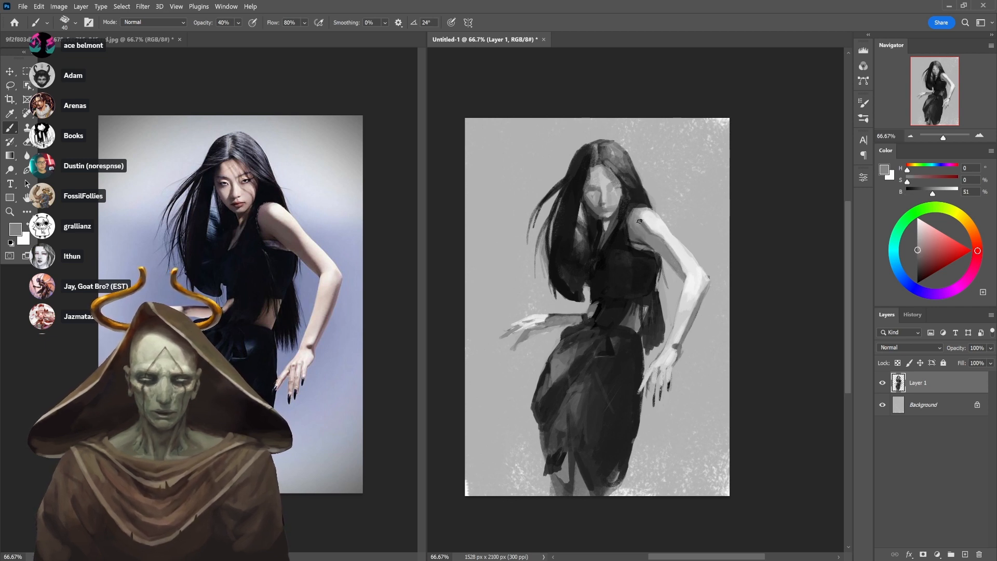
key("d")
key("x")
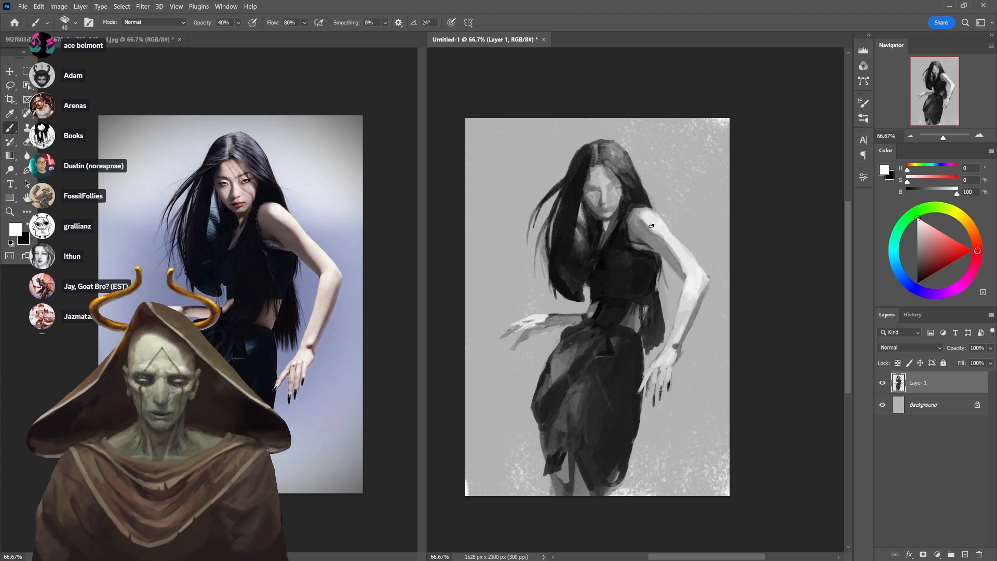
key("x")
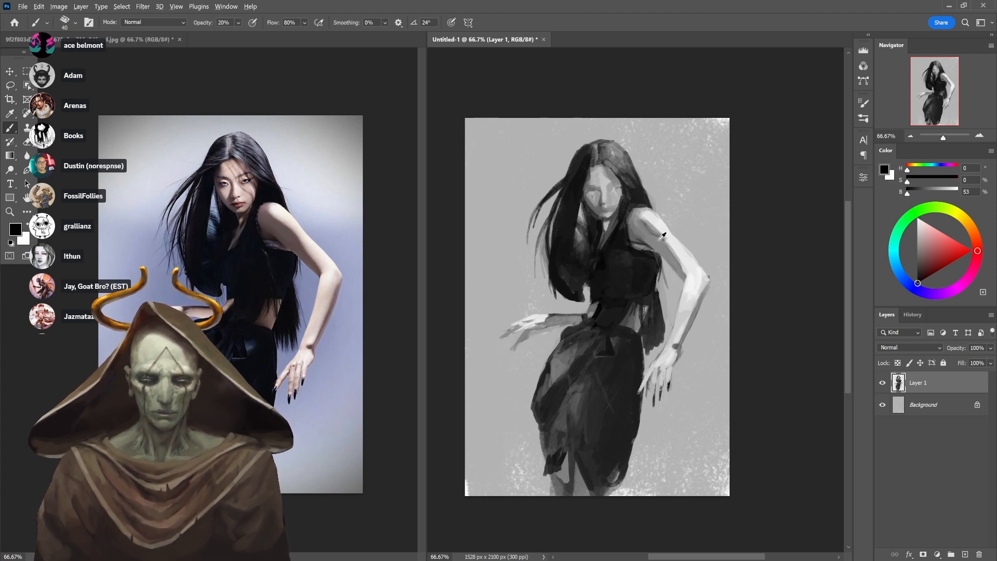
left_click(644, 226, "alt")
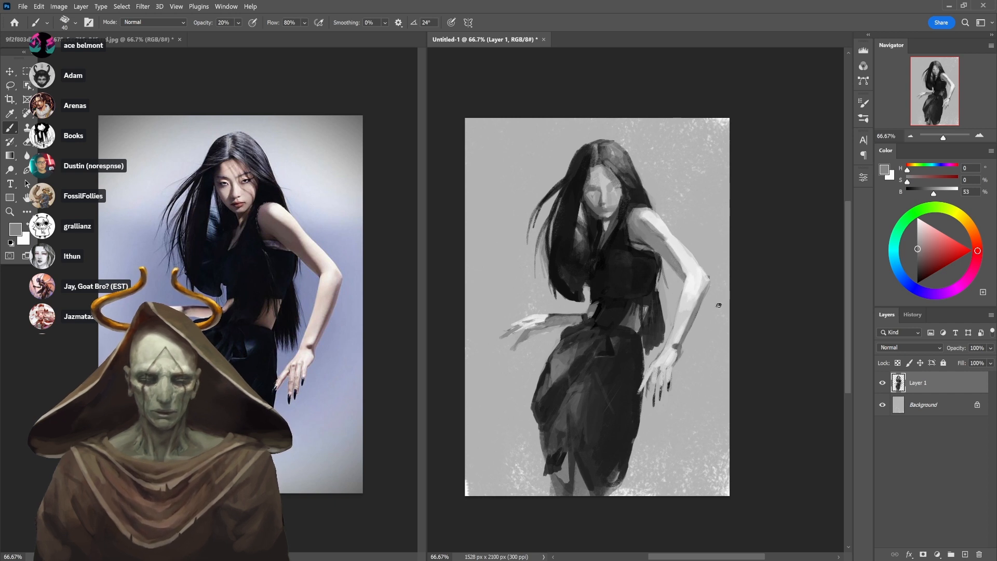
key("d")
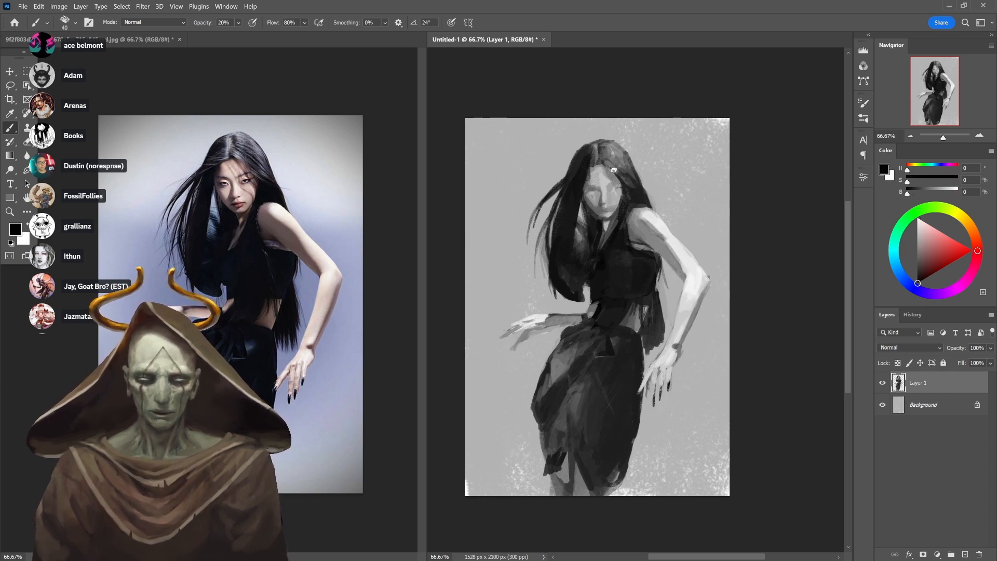
Brighten the face with white at 40% and 30% opacity, and touch up the waistband with sampled near-black
key("x")
key("4")
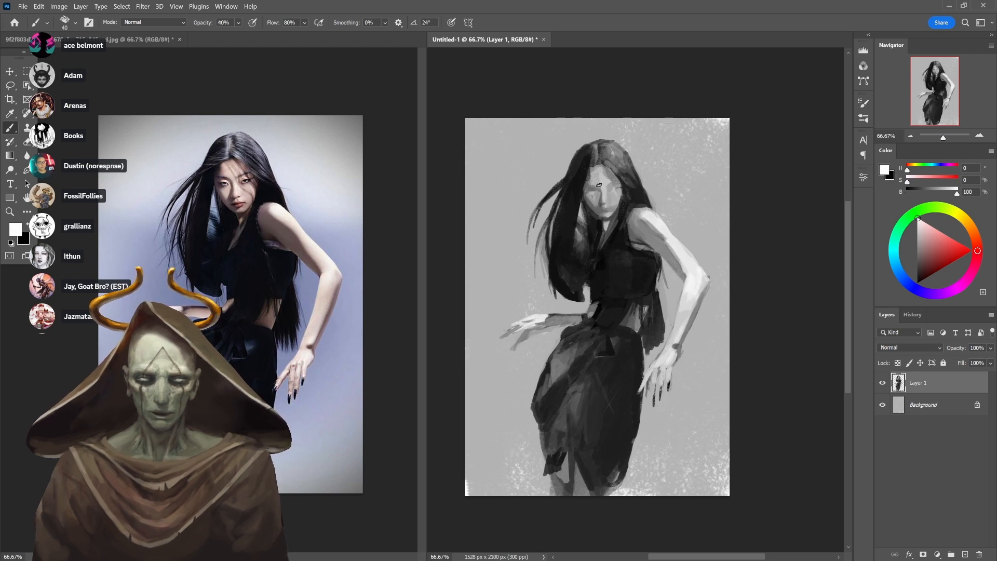
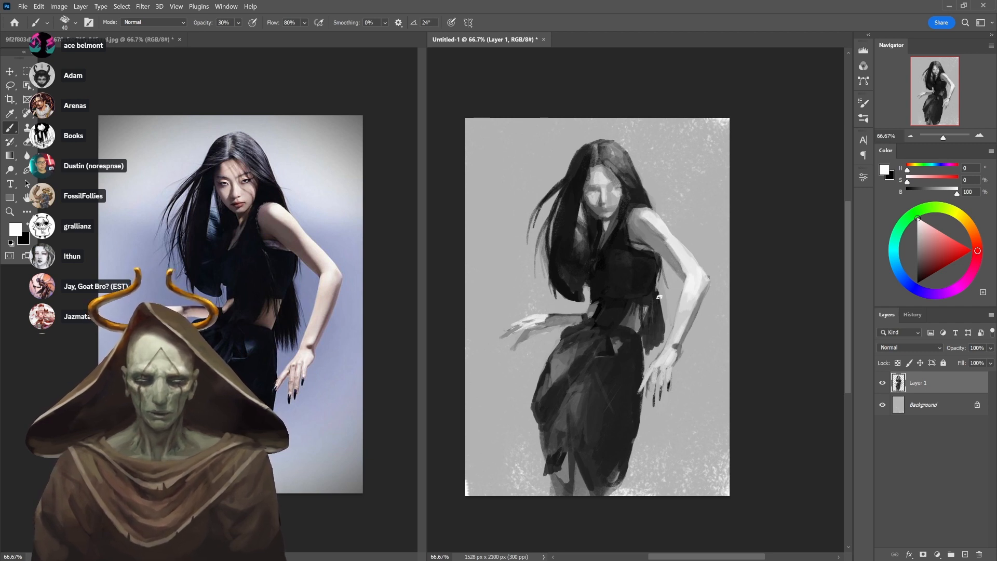
left_click(619, 339, "alt")
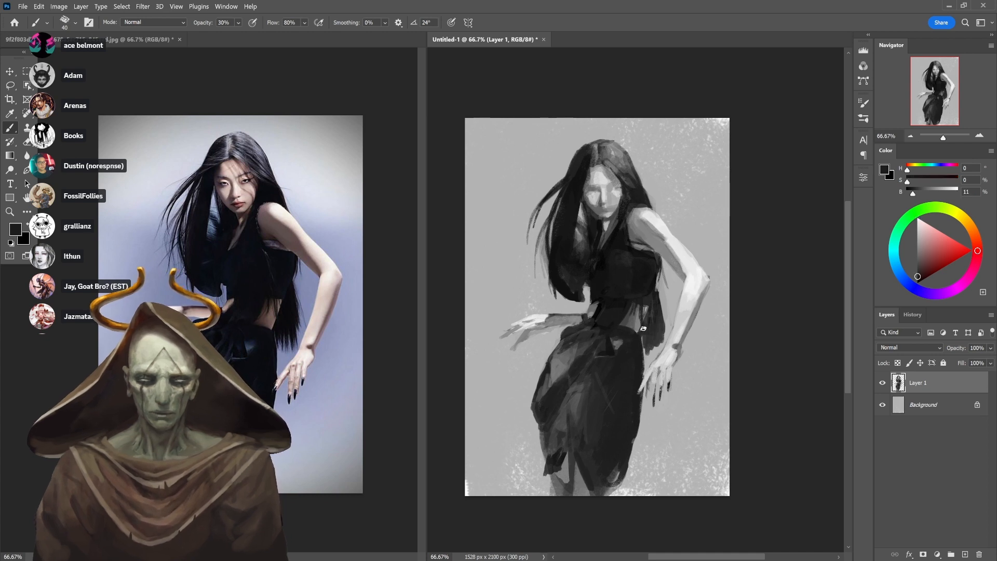
key("4")
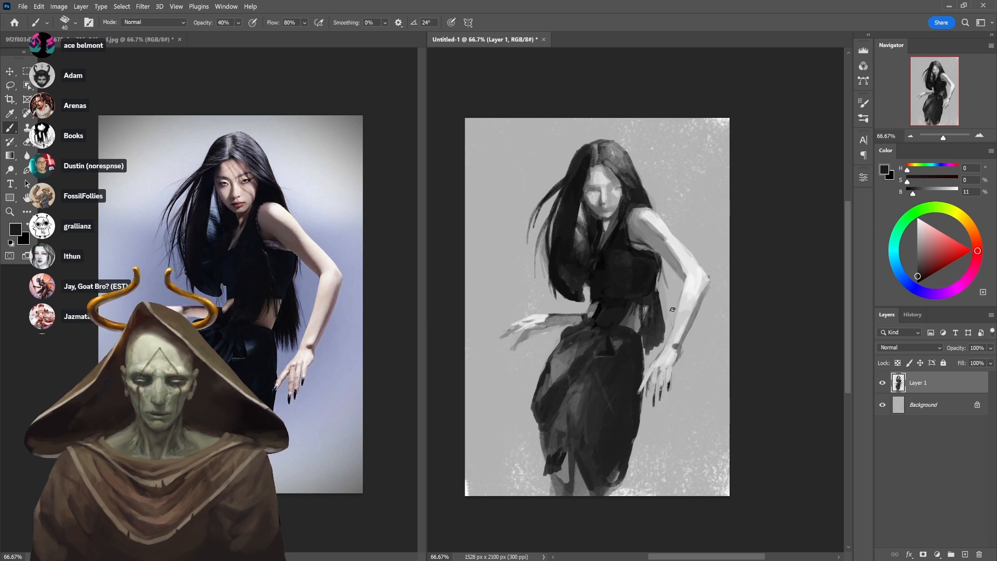
Rework the fold and hem at the bottom of the skirt with sampled dark greys and background grey at 90% opacity
left_click(612, 450, "alt")
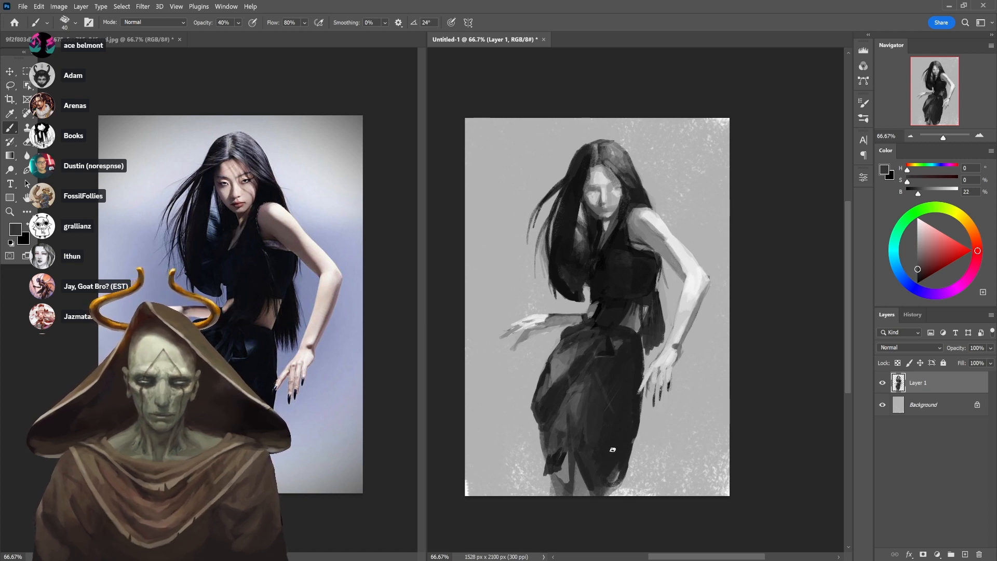
key("9")
left_click(623, 447, "alt")
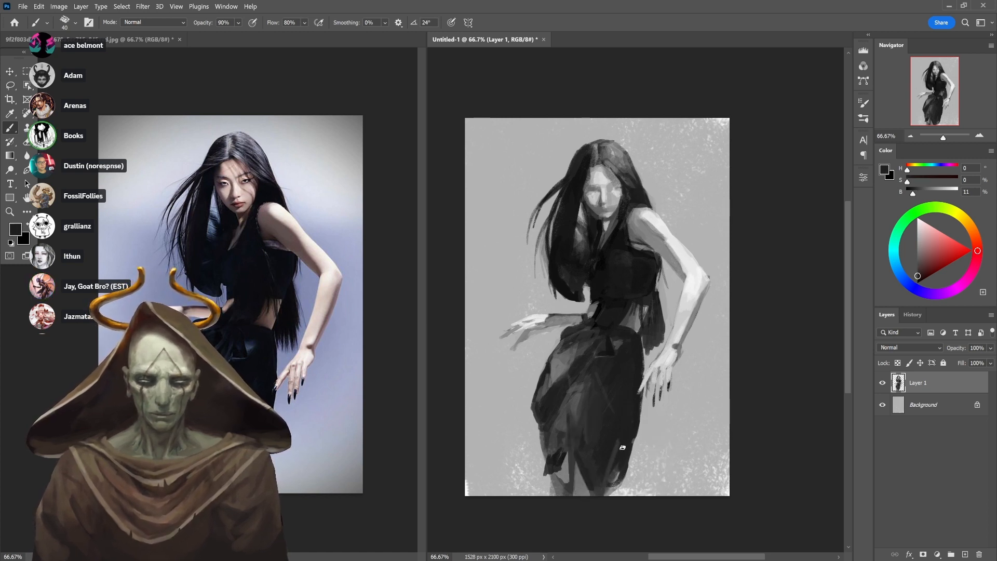
left_click(627, 467, "alt")
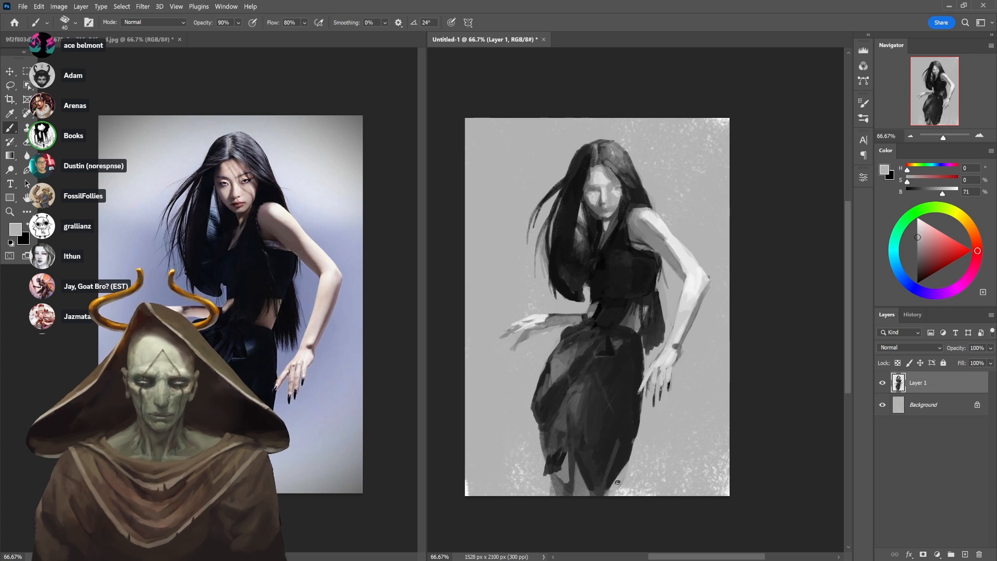
mouse_move(628, 461)
left_mouse_down()
mouse_move(607, 489)
mouse_move(630, 462)
left_mouse_up()
key("ctrl+z")
left_click(623, 455, "alt")
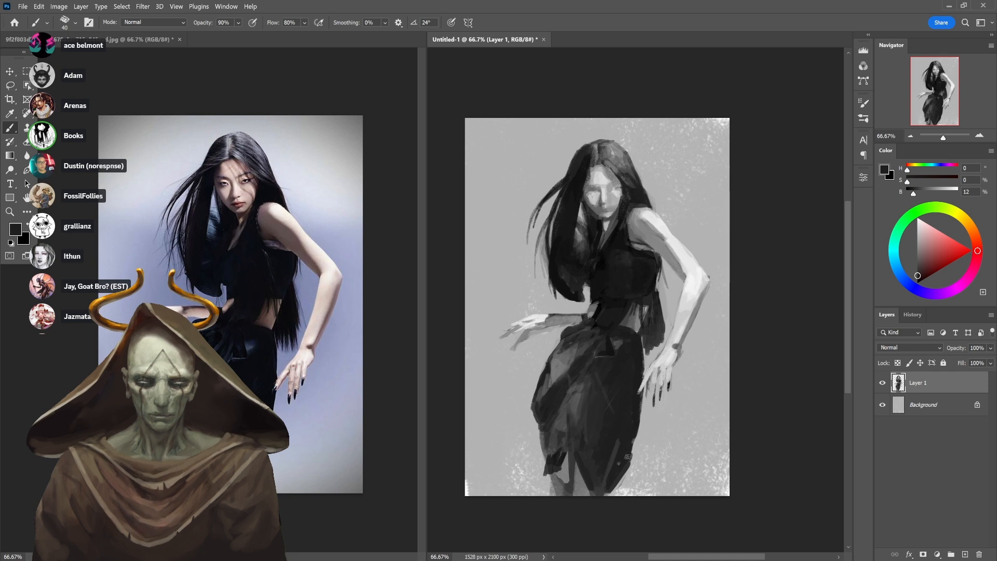
Trim the skirt's side edge below the hanging hand with sampled background grey at 90% opacity
left_click(635, 450, "alt")
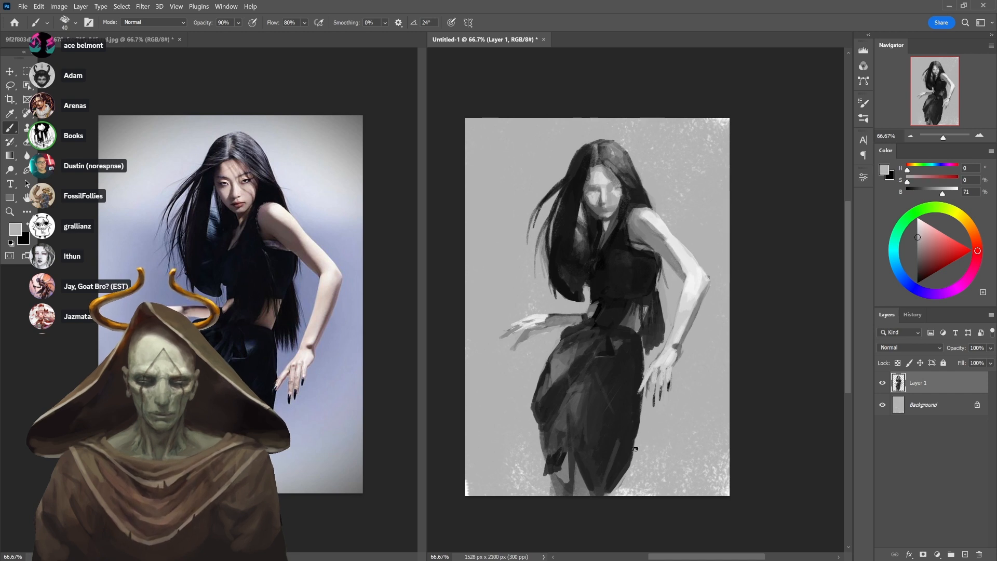
mouse_move(638, 426)
left_mouse_down()
mouse_move(642, 411)
mouse_move(640, 422)
left_mouse_up()
left_click(634, 409, "alt")
left_click(647, 409, "alt")
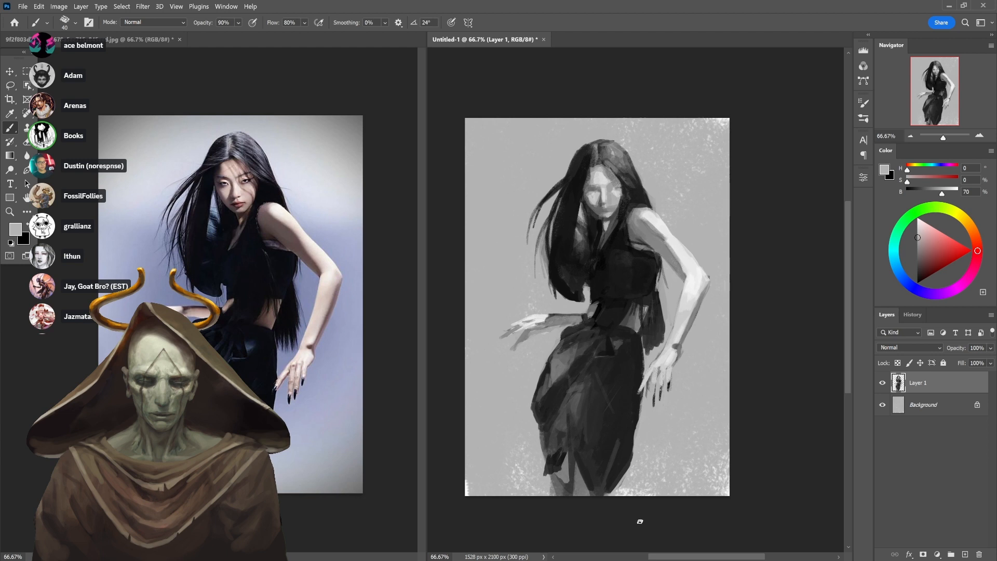
Darken the hem and the area around the visible leg with sampled near-black at 90% and 40% opacity
left_click(584, 457, "alt")
mouse_move(573, 457)
left_mouse_down()
mouse_move(570, 494)
mouse_move(565, 480)
left_mouse_up()
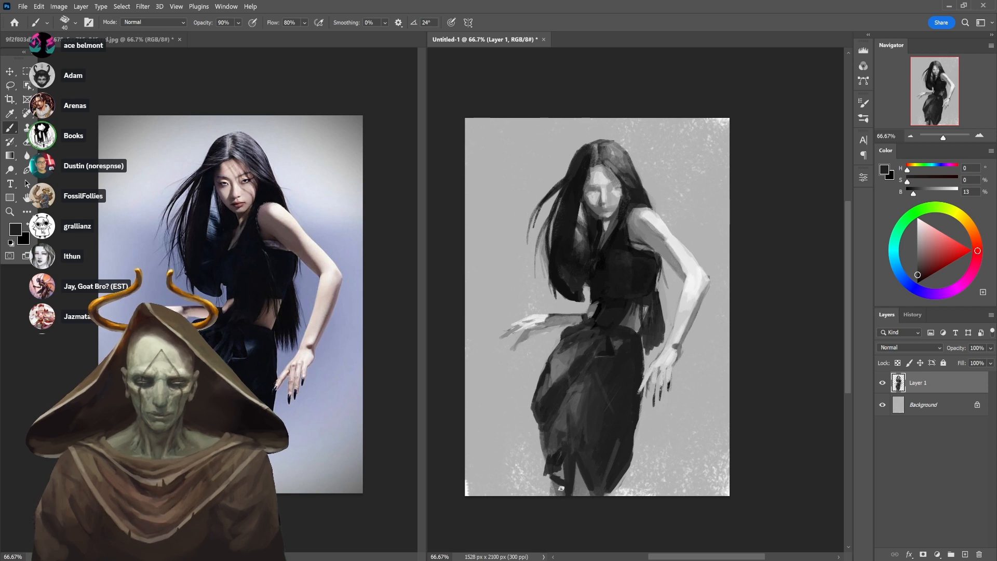
key("4")
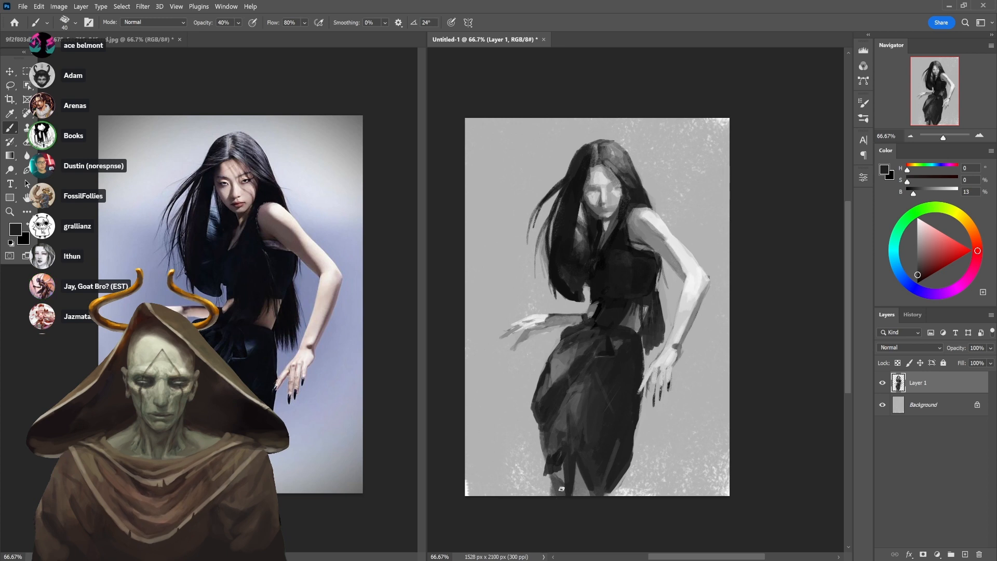
key("8")
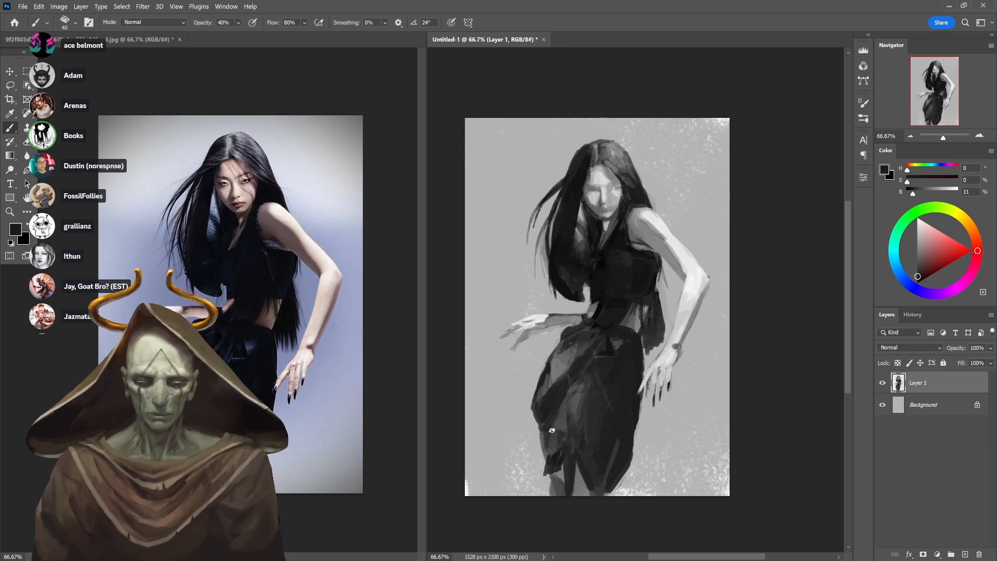
Clean up the ragged skirt edge beside the leg and blend its folds with sampled background and dark greys at 100% and 40% opacity
left_click(543, 430, "alt")
left_click(540, 461, "alt")
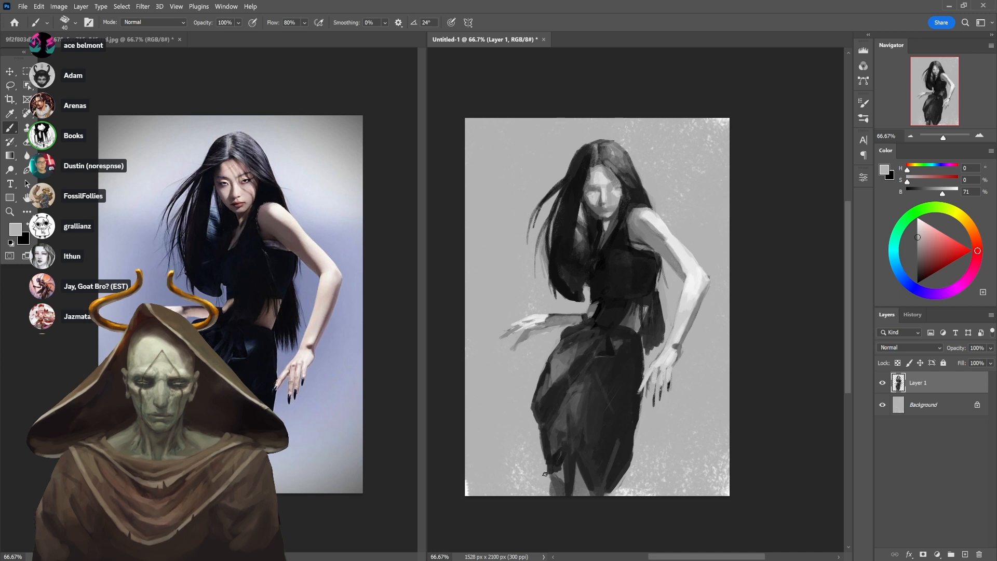
left_click(553, 446, "alt")
left_click(553, 449, "alt")
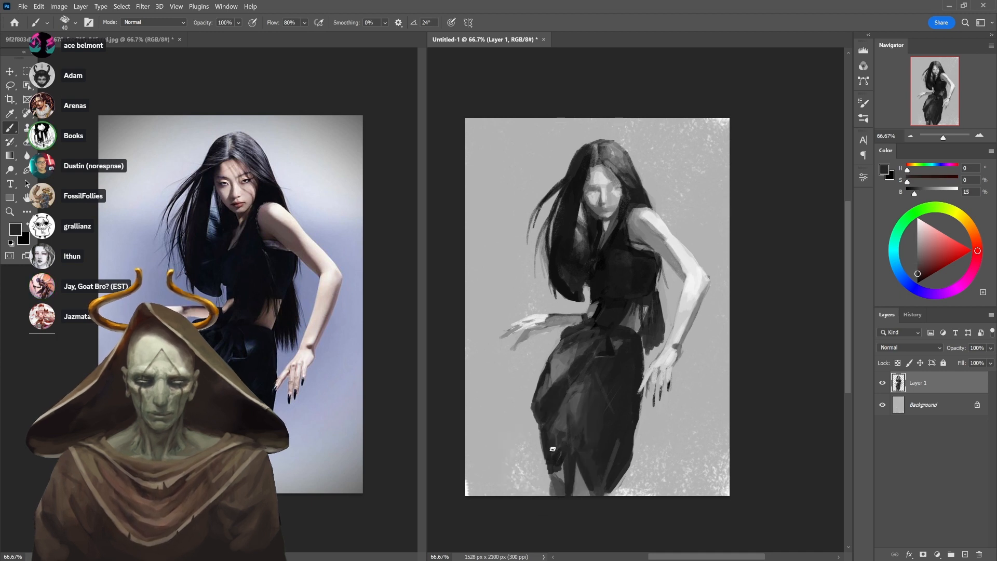
mouse_move(553, 448)
left_mouse_down()
mouse_move(553, 425)
mouse_move(566, 438)
mouse_move(565, 418)
left_mouse_up()
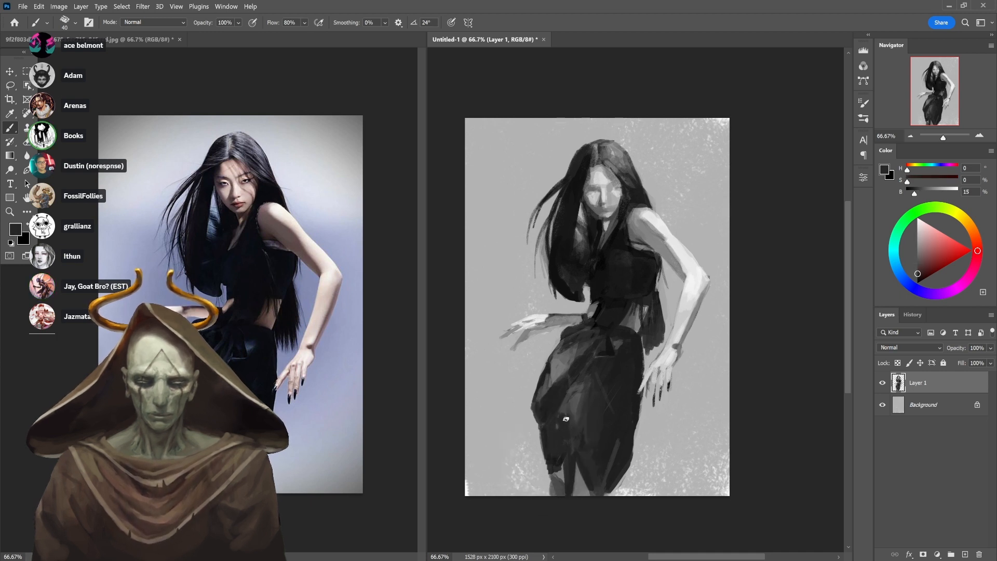
left_click(572, 399, "alt")
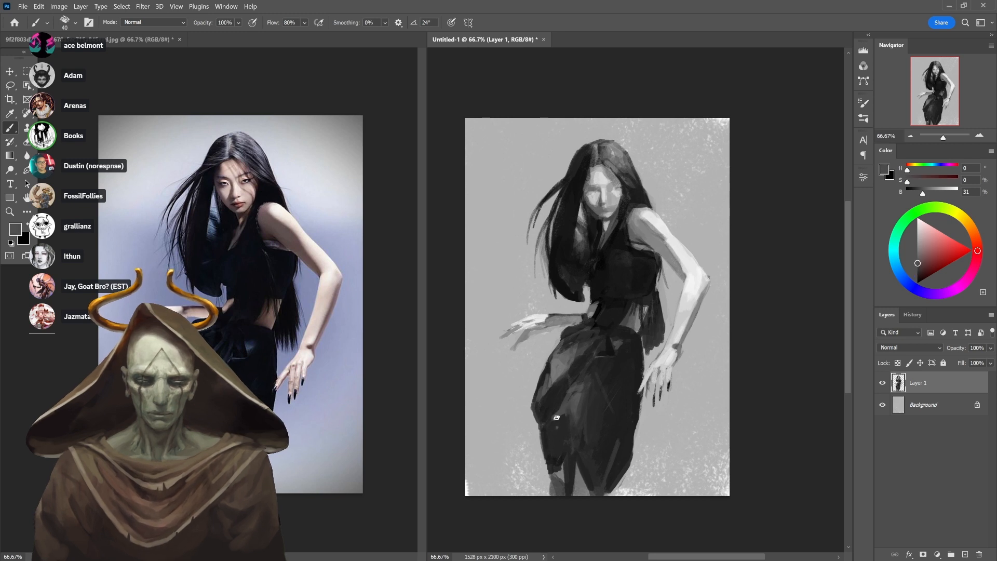
left_click(553, 421, "alt")
key("4")
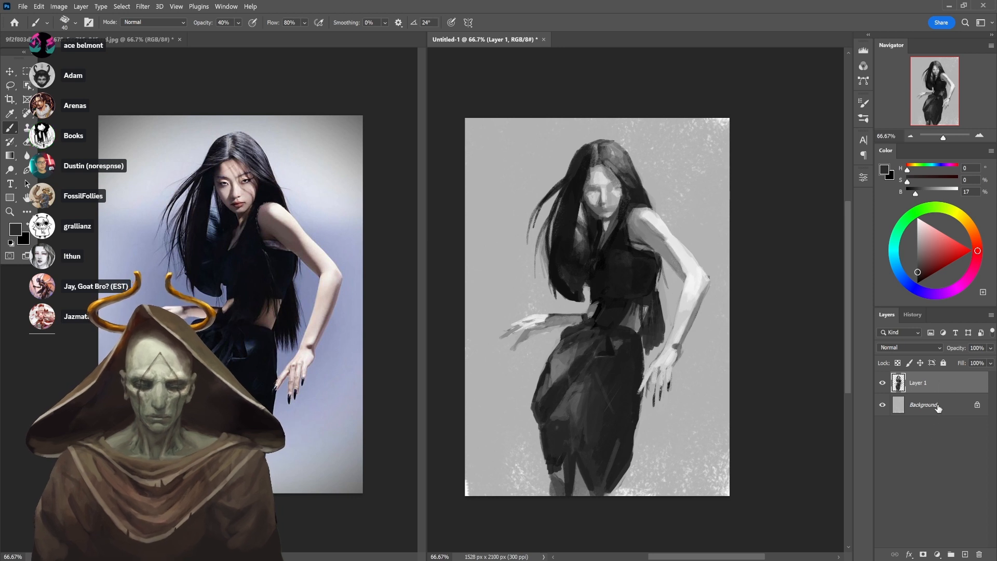
Add a new layer above the figure layer and choose the Cloudy brush from Pete's Brushes
left_click(965, 554)
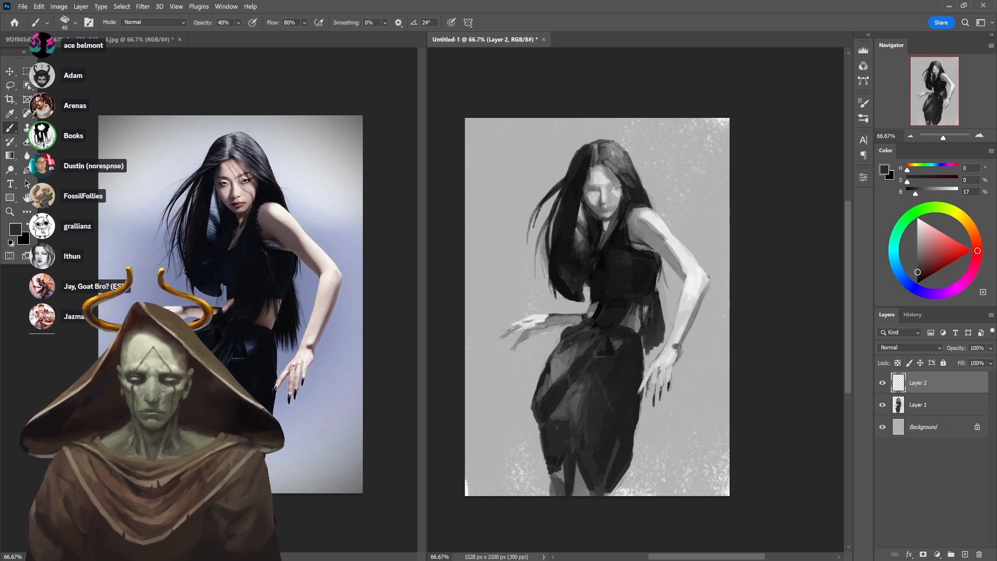
right_click(663, 213)
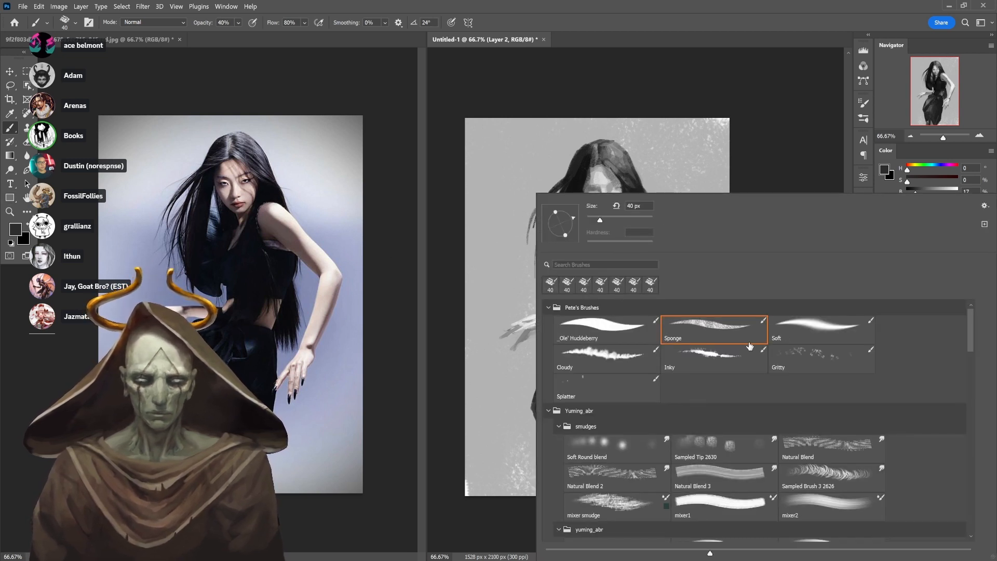
left_click(628, 359)
left_click(452, 410)
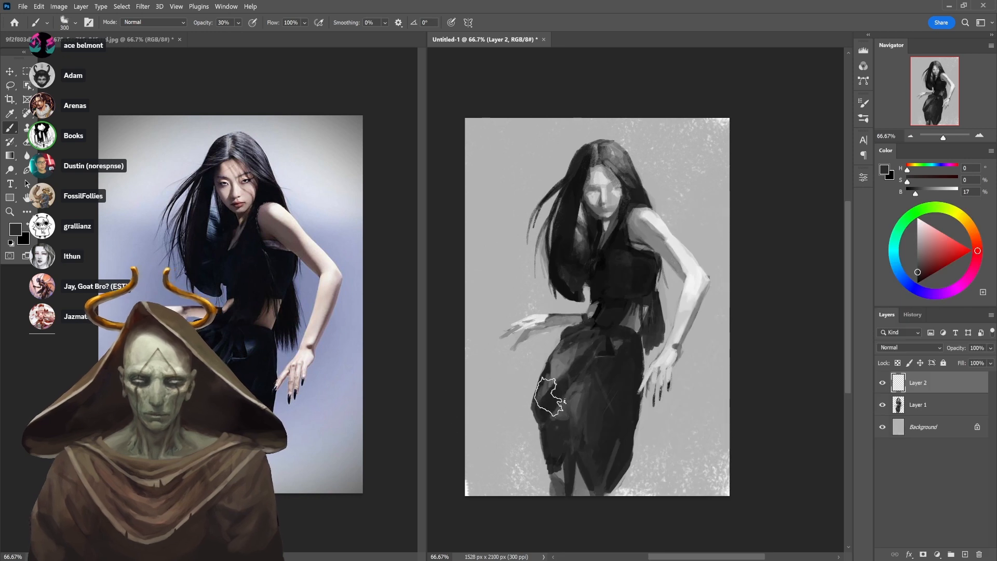
Paint a dark haze across the background and figure with a 900 px Cloudy brush in black at 30% opacity
key("bracketright")
key("bracketright")
key("bracketright")
key("bracketright")
key("bracketright")
key("bracketright")
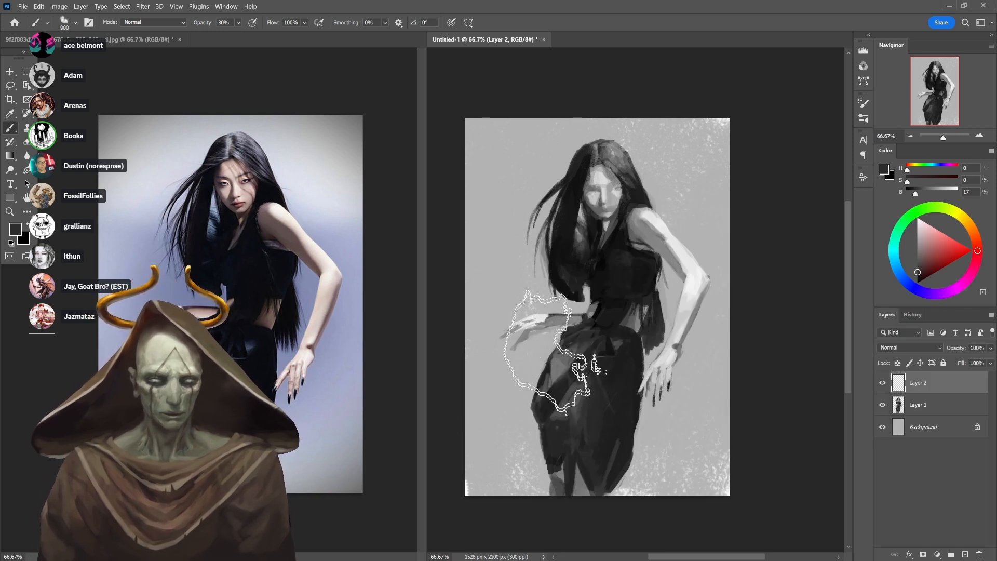
key("d")
mouse_move(543, 380)
left_mouse_down()
mouse_move(509, 299)
mouse_move(524, 315)
mouse_move(494, 330)
mouse_move(493, 374)
mouse_move(520, 390)
mouse_move(502, 386)
mouse_move(582, 379)
mouse_move(634, 420)
mouse_move(671, 386)
mouse_move(678, 326)
left_mouse_up()
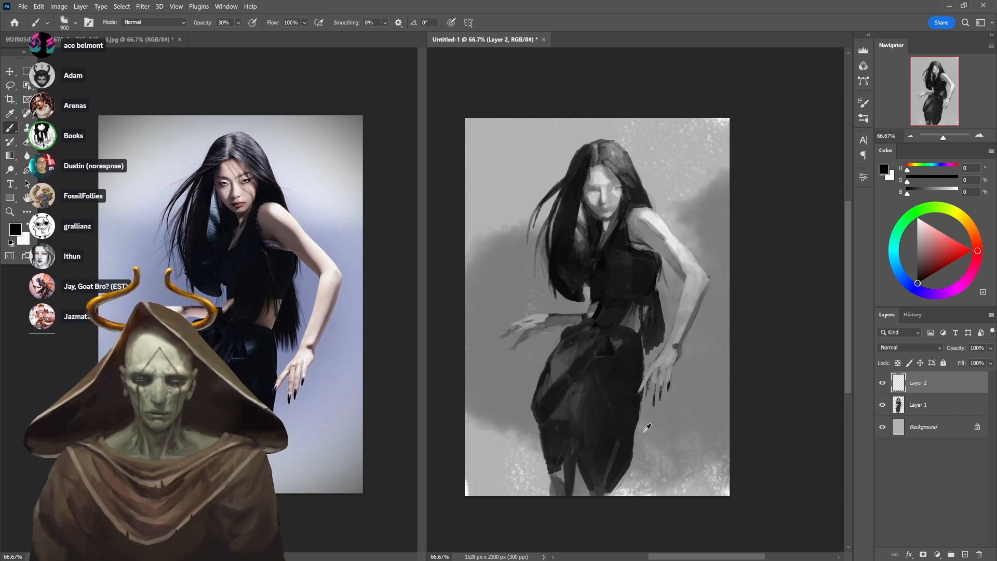
Soften the haze around the lower skirt, hair and background with sampled light and mid greys at 30% opacity
left_click(509, 477, "alt")
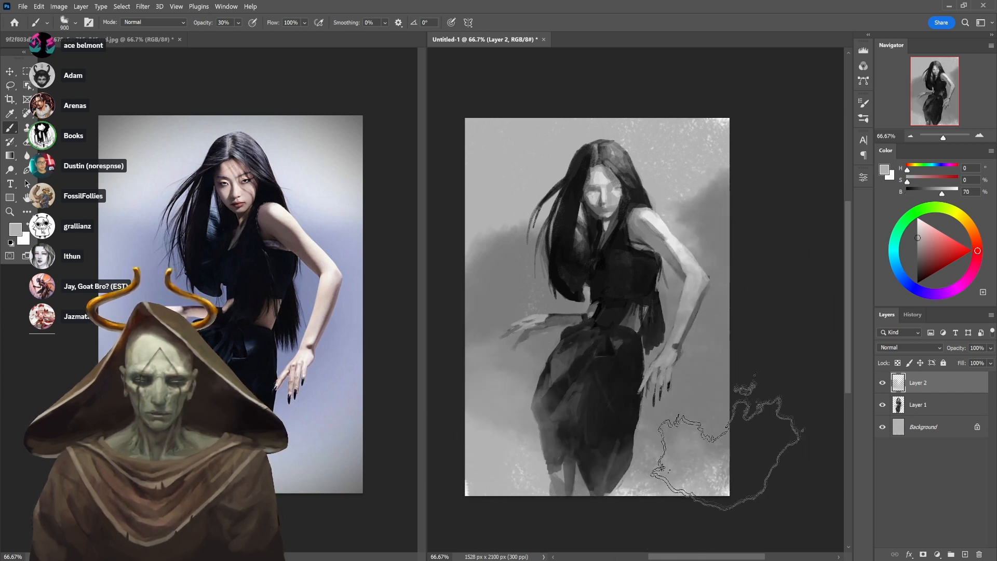
mouse_move(501, 212)
left_mouse_down()
mouse_move(506, 244)
mouse_move(509, 161)
mouse_move(506, 223)
left_mouse_up()
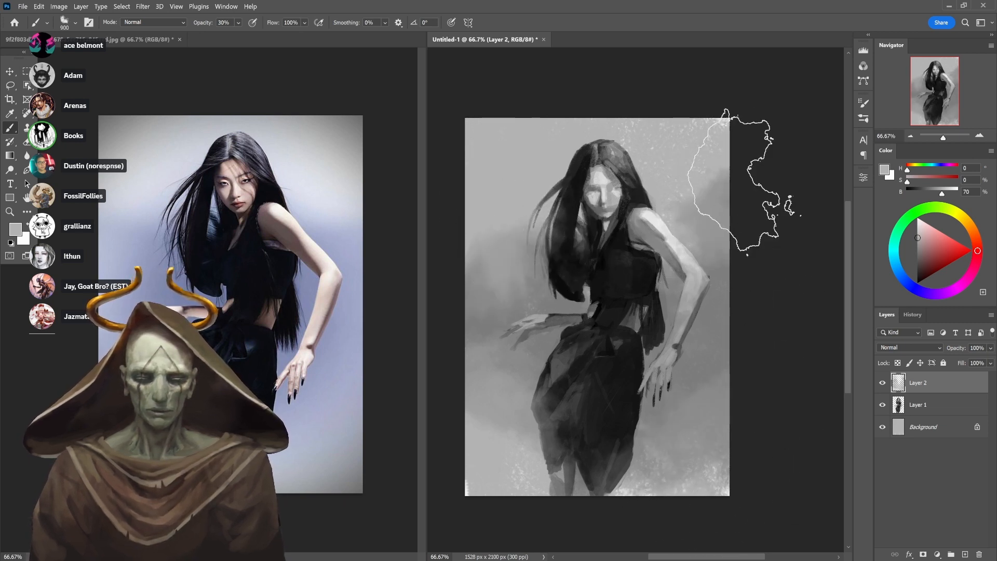
left_click(720, 322, "alt")
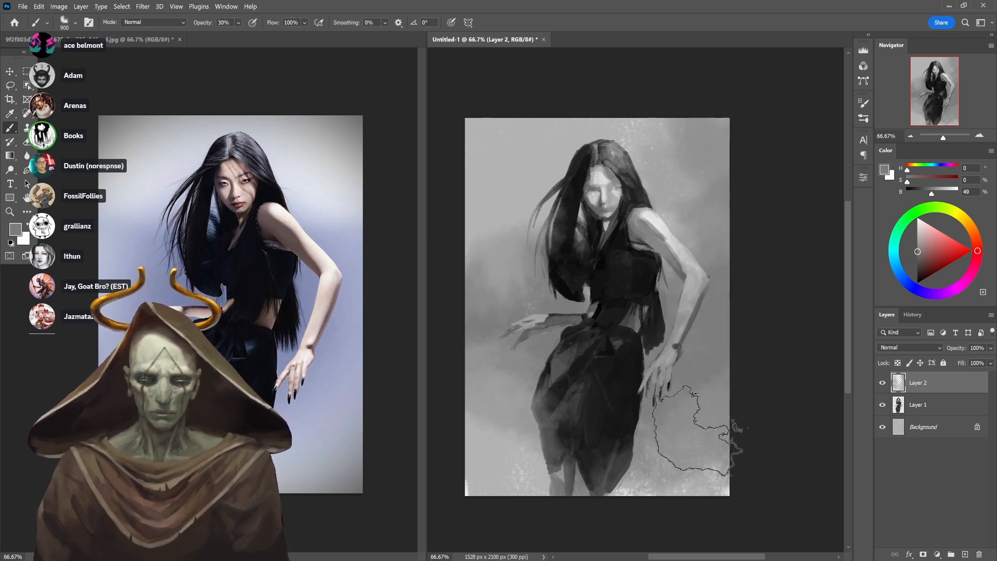
Erase part of the haze over the lower skirt and leg with a 60 px eraser at 30% opacity
key("e")
key("3")
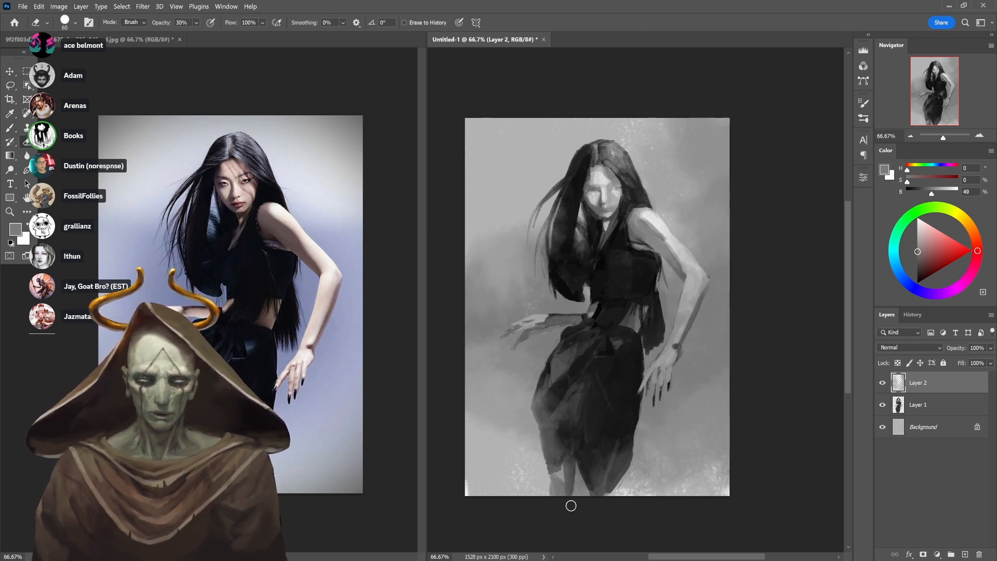
mouse_move(568, 488)
left_mouse_down()
mouse_move(539, 407)
mouse_move(557, 449)
left_mouse_up()
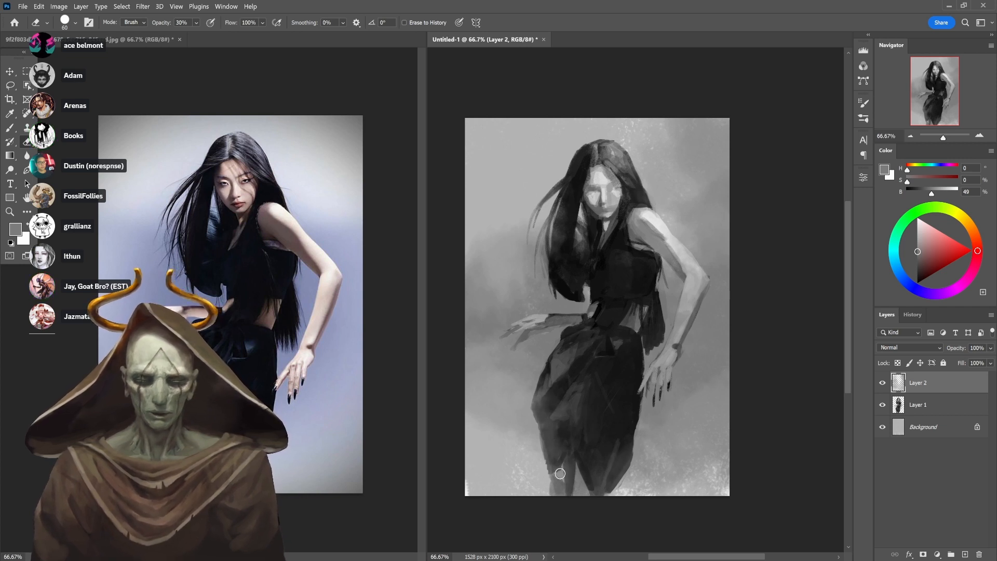
left_click_drag(553, 403, 562, 455)
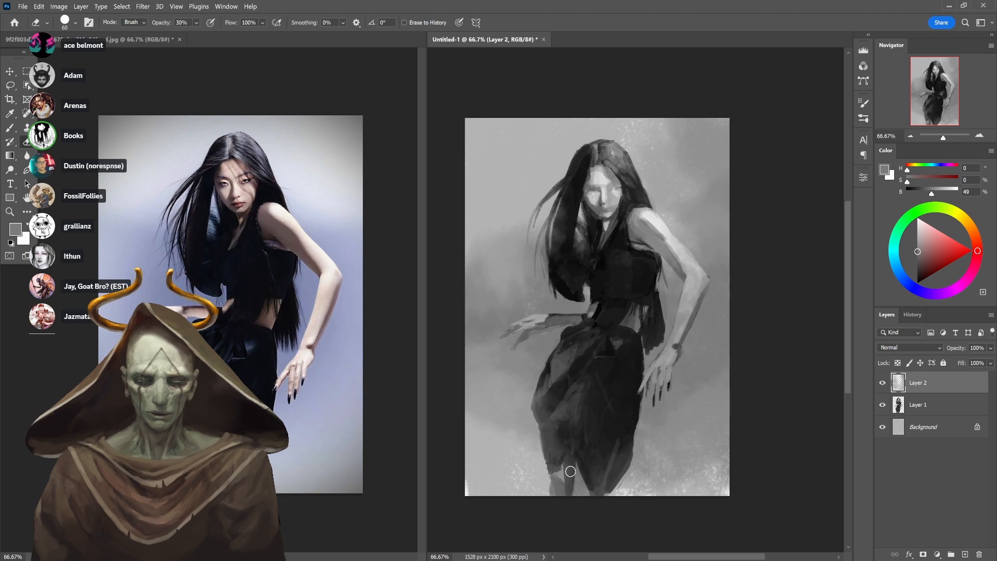
Choose the Sponge brush from Pete's Brushes and reduce its size to 40 px
key("b")
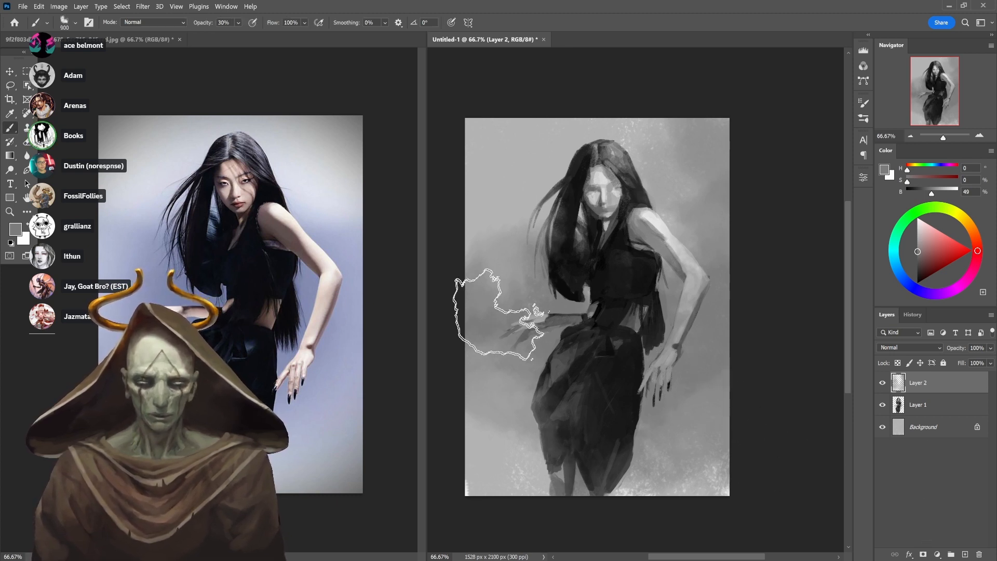
right_click(579, 216)
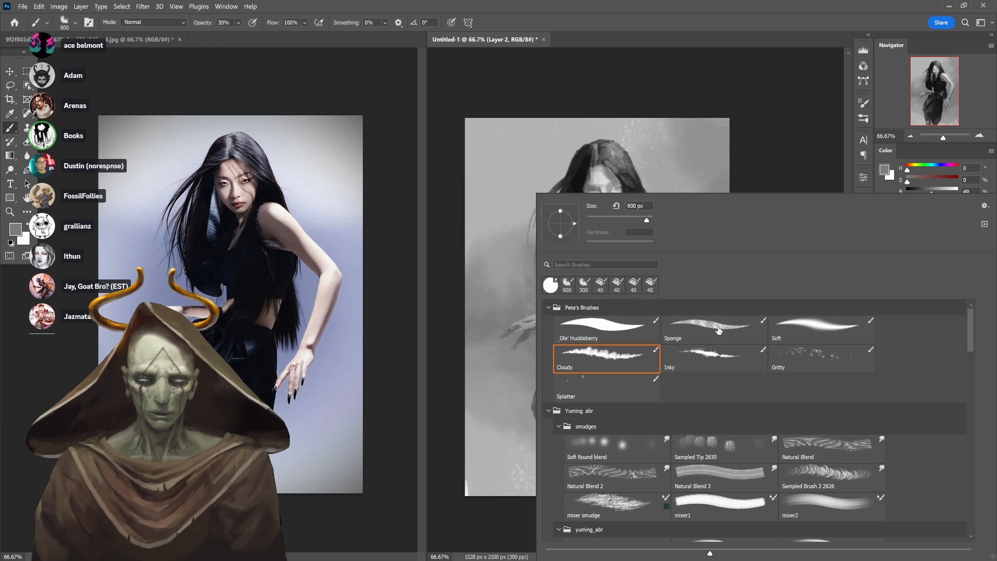
left_click(718, 332)
left_click(449, 385)
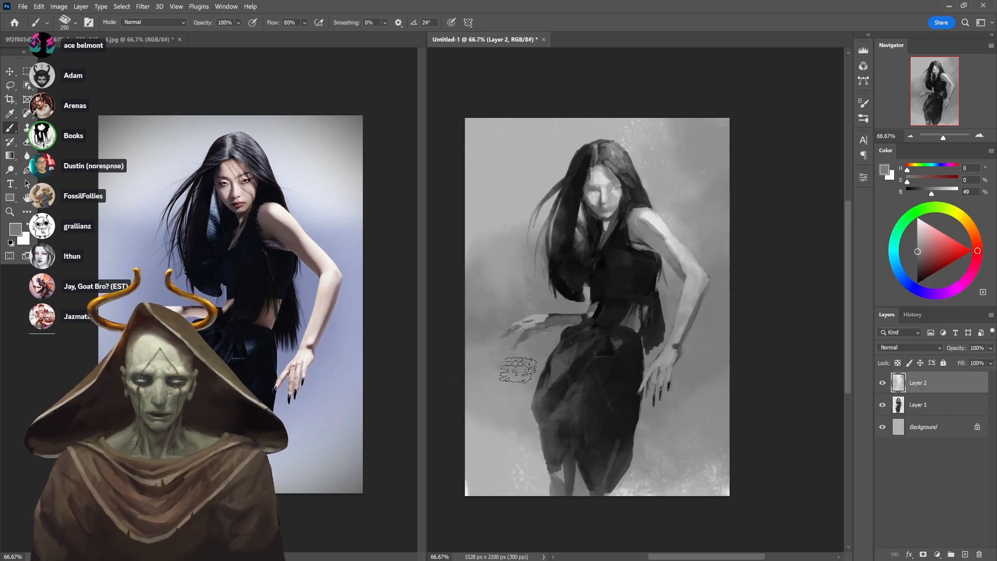
key("[")
key("[")
key("[")
key("[")
key("[")
key("[")
key("[")
key("[")
key("[")
key("[")
key("[")
key("[")
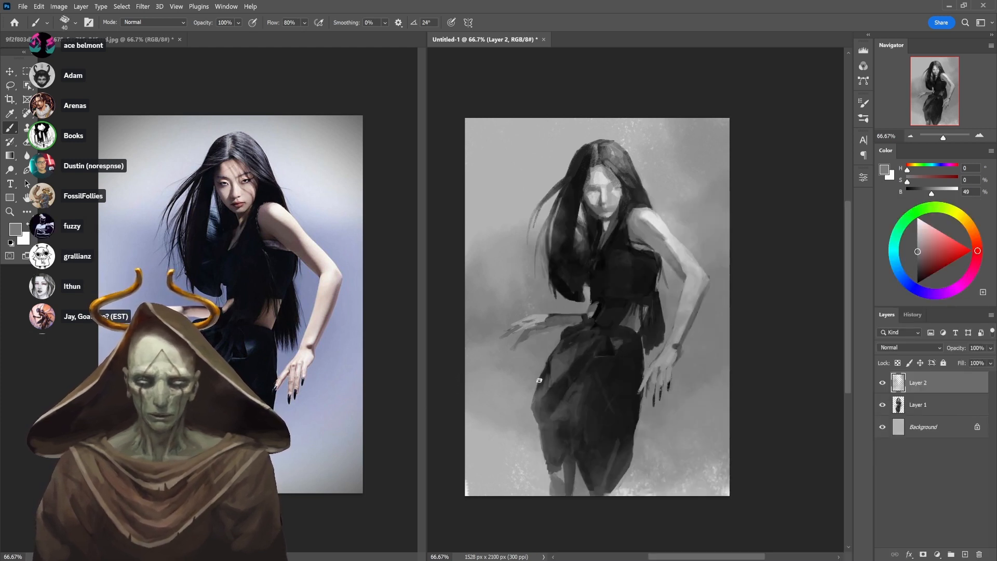
Rework the skirt's left edge on the haze layer at 100% opacity, alternating sampled background greys and dark skirt greys
left_click(535, 391, "alt")
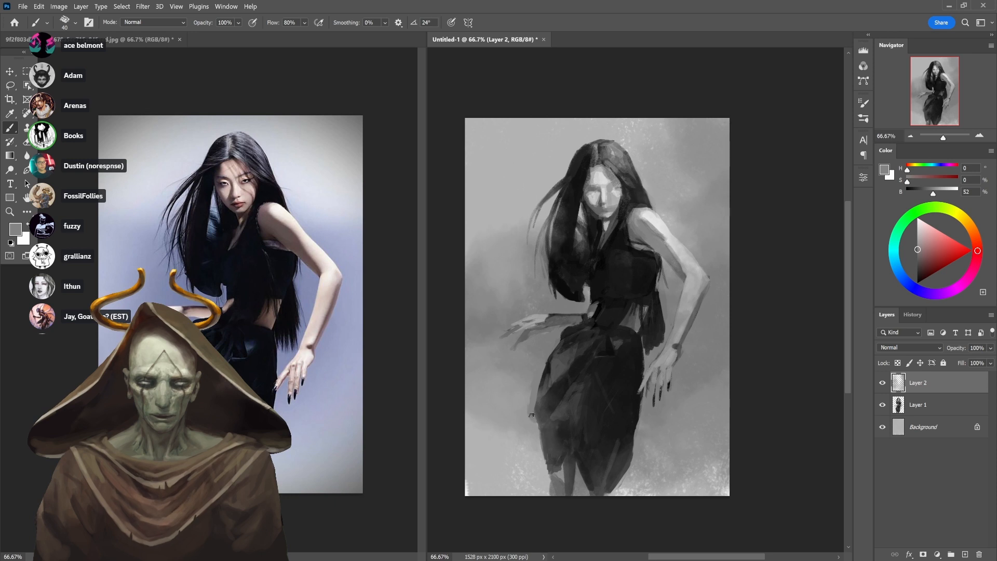
left_click(541, 423, "alt")
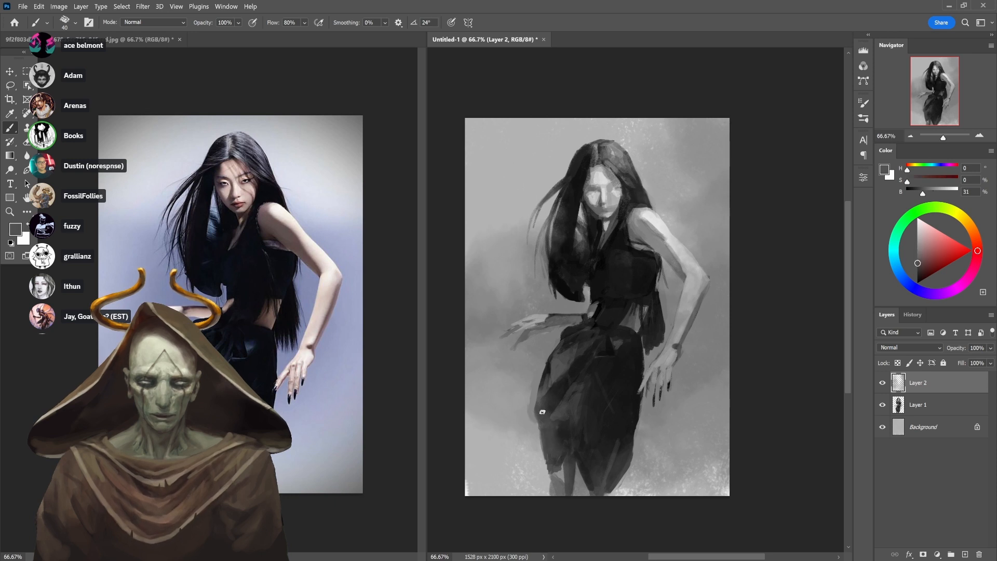
left_click(541, 438, "alt")
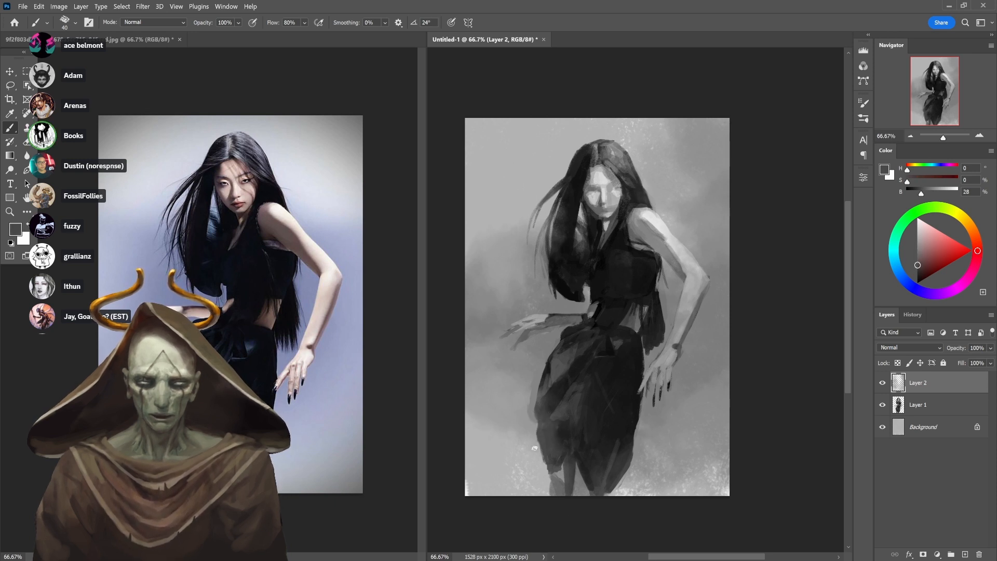
left_click(533, 446, "alt")
left_click_drag(535, 426, 538, 444)
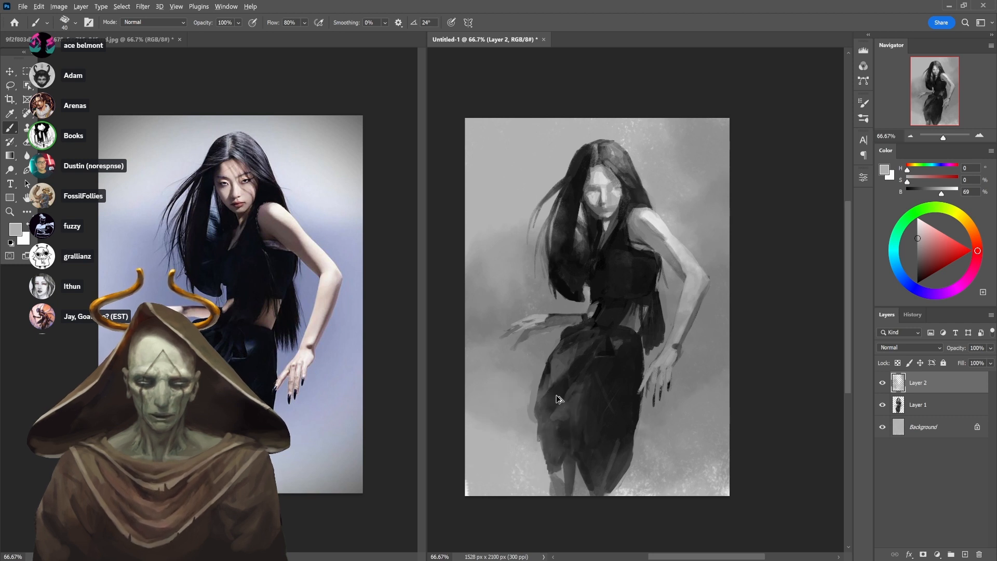
left_click(537, 436, "alt")
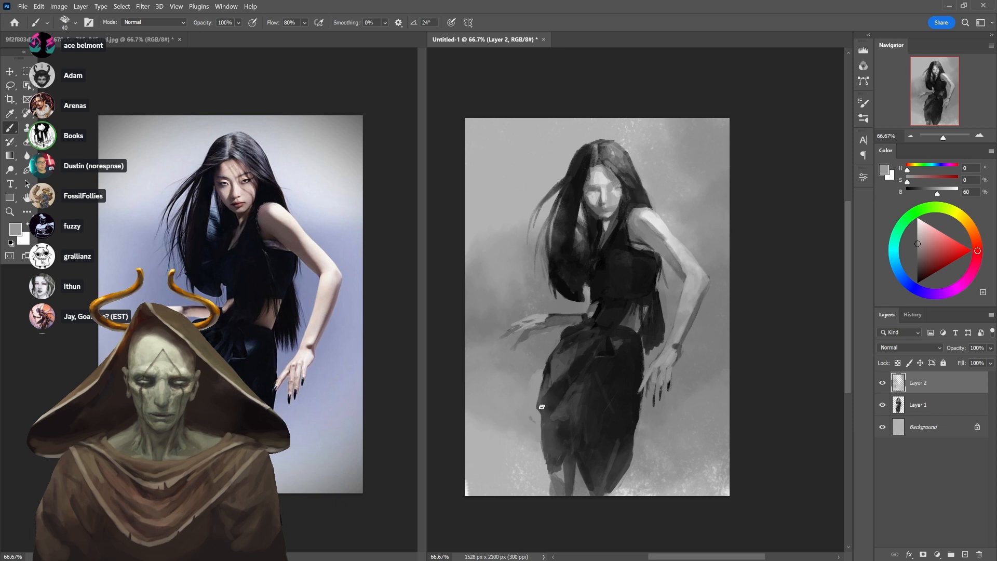
left_click(543, 414, "alt")
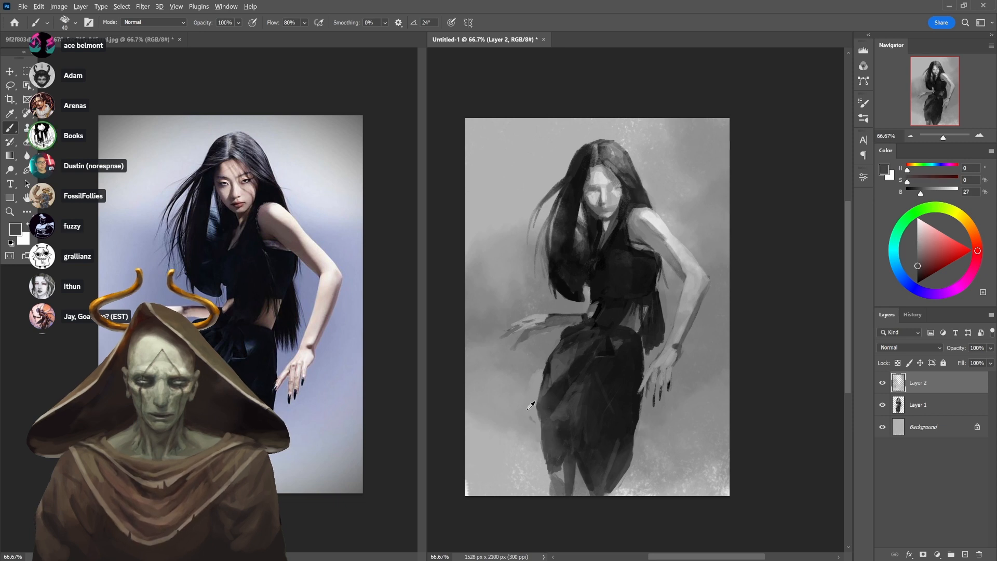
left_click(534, 419, "alt")
left_click(534, 368, "alt")
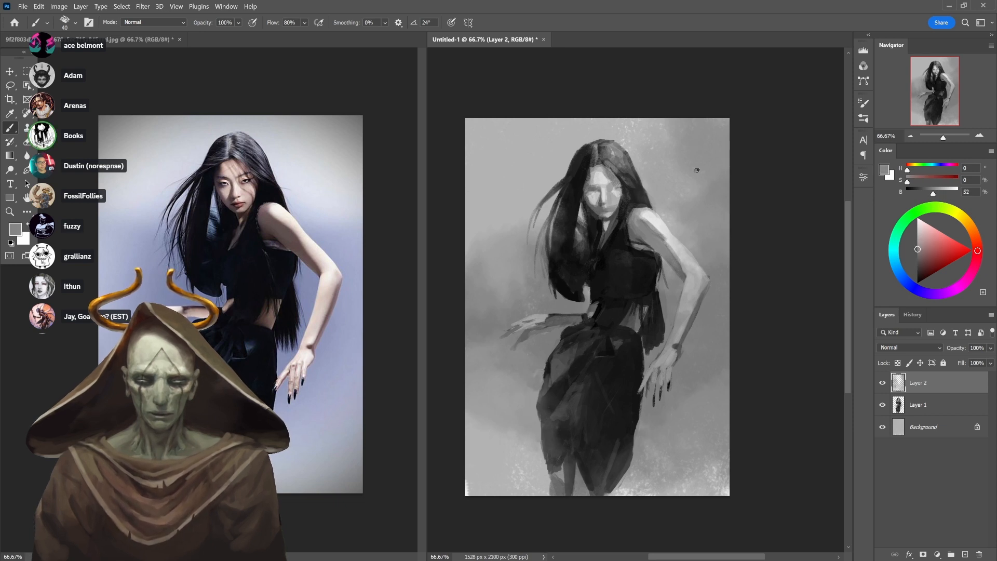
left_click(552, 364, "alt")
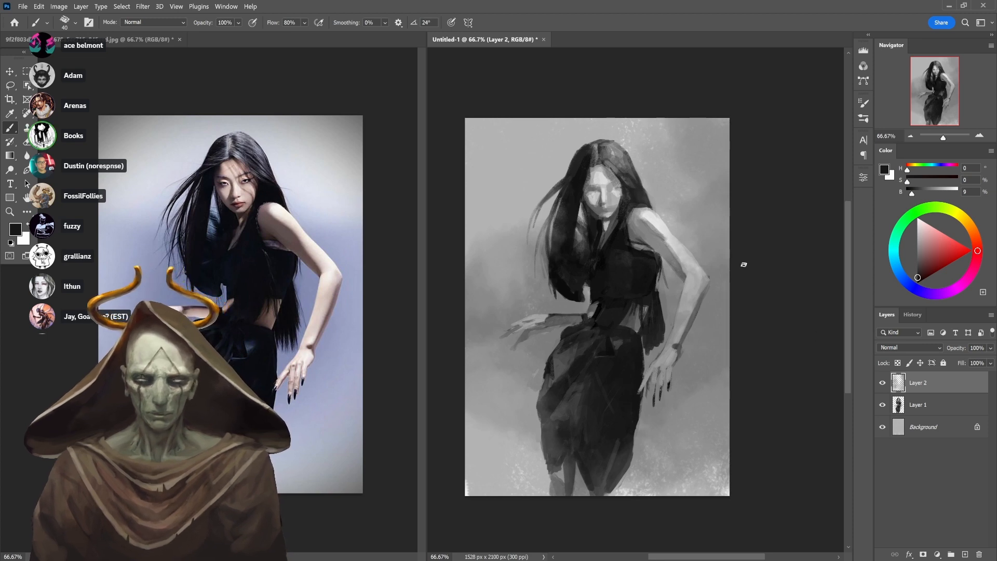
Add a new layer above the haze layer in the painting for refining the face
left_click_drag(604, 200, 643, 302)
left_click_drag(226, 257, 270, 279)
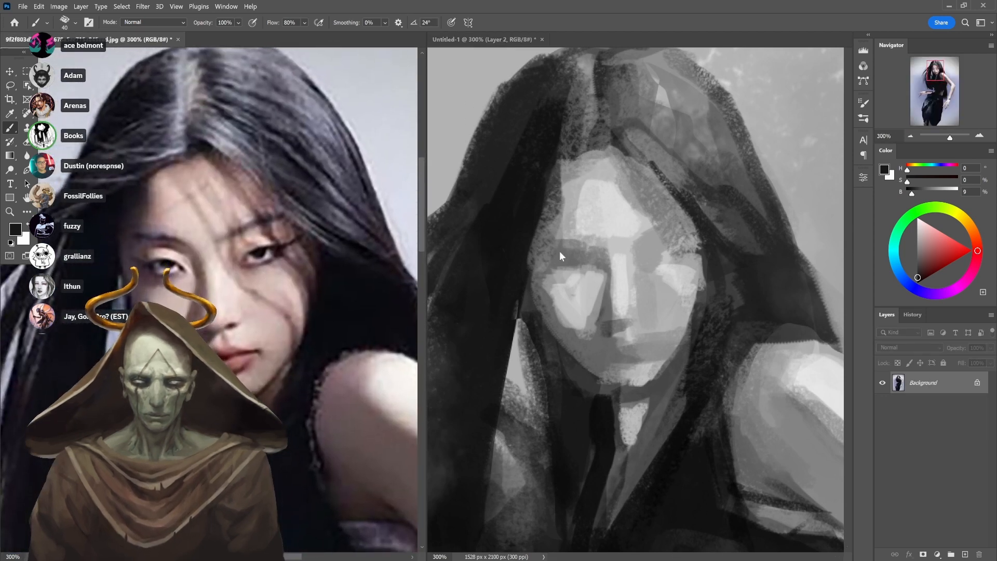
left_click(789, 429)
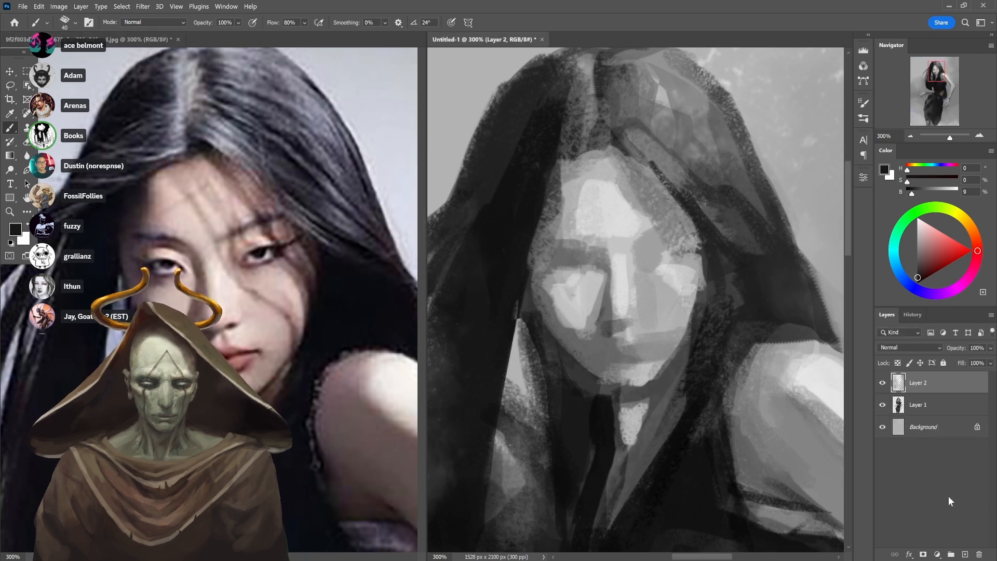
left_click(964, 553)
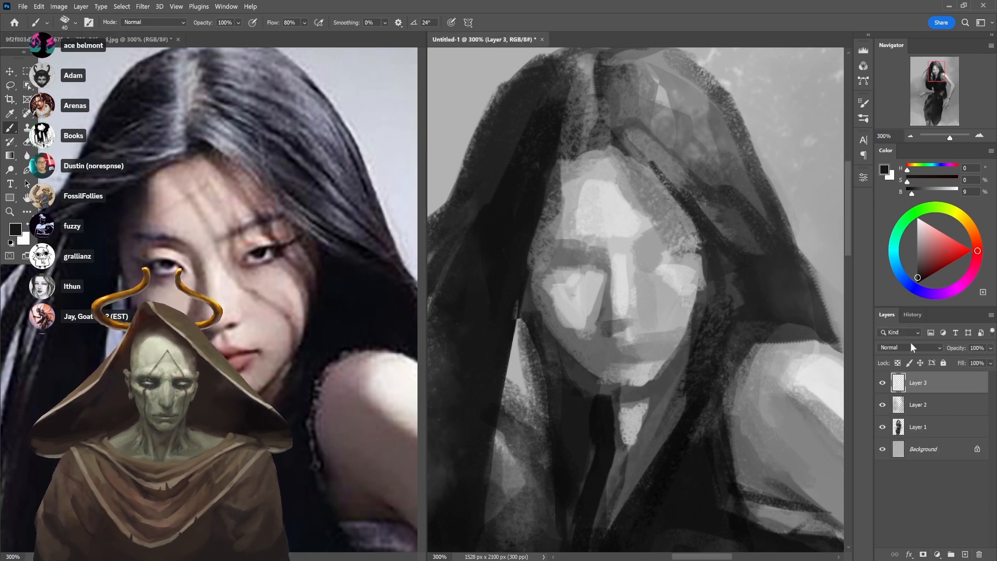
Choose the _Ole' Huckleberry brush from Pete's Brushes and reduce its size to 10 px
right_click(671, 245)
left_click(615, 336)
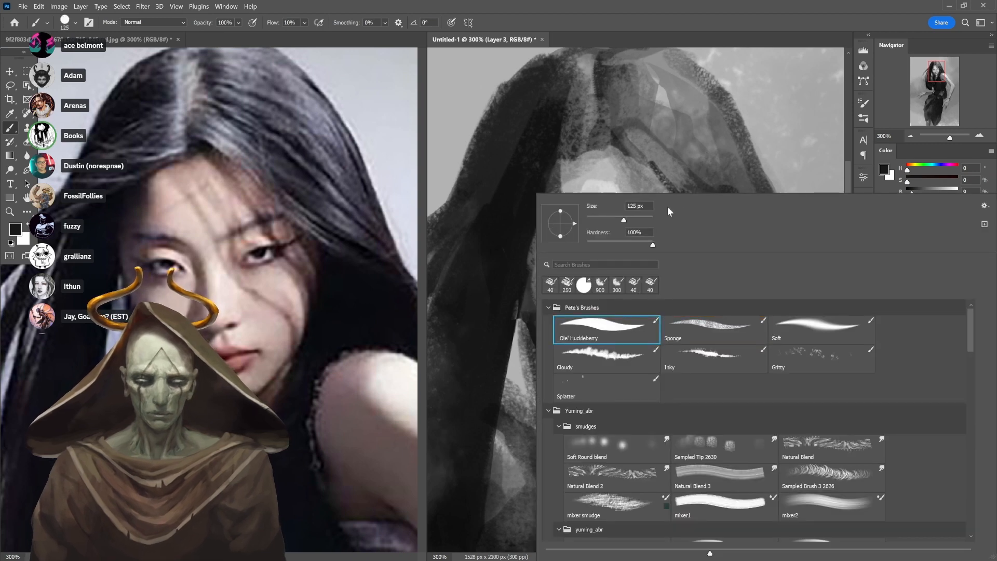
key("Return")
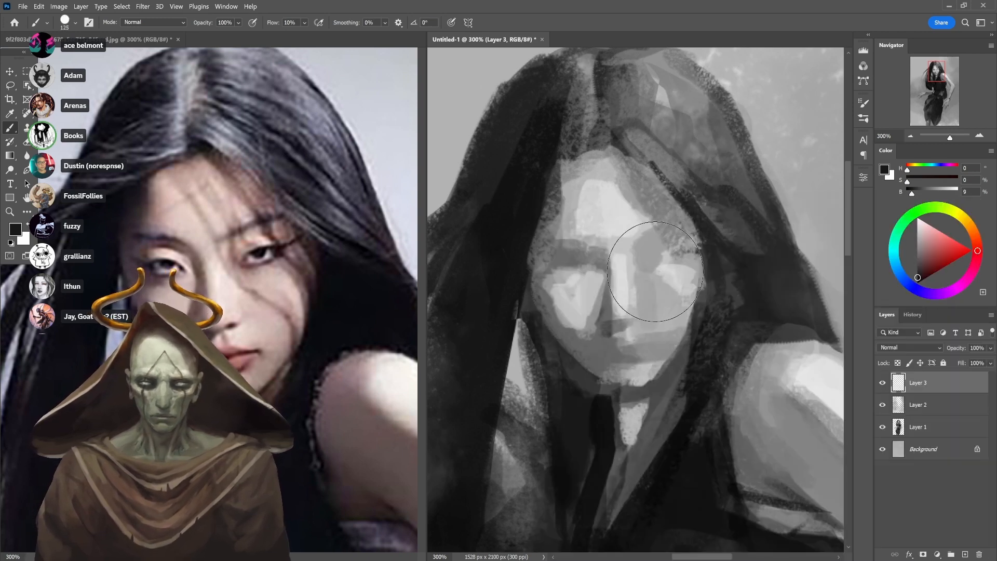
key("bracketleft")
key("bracketleft")
key("bracketleft")
key("bracketleft")
key("bracketleft")
key("bracketleft")
key("bracketleft")
key("bracketleft")
key("bracketleft")
key("bracketleft")
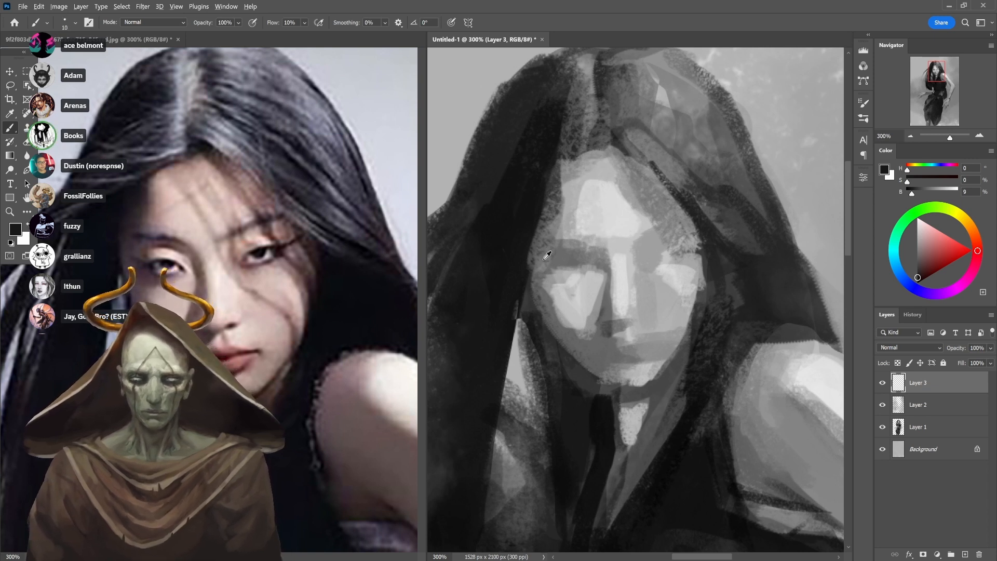
Sketch the left eye's dark lid line and a light eyelid tone at 40% opacity with sampled dark and light greys
left_click(529, 276, "alt")
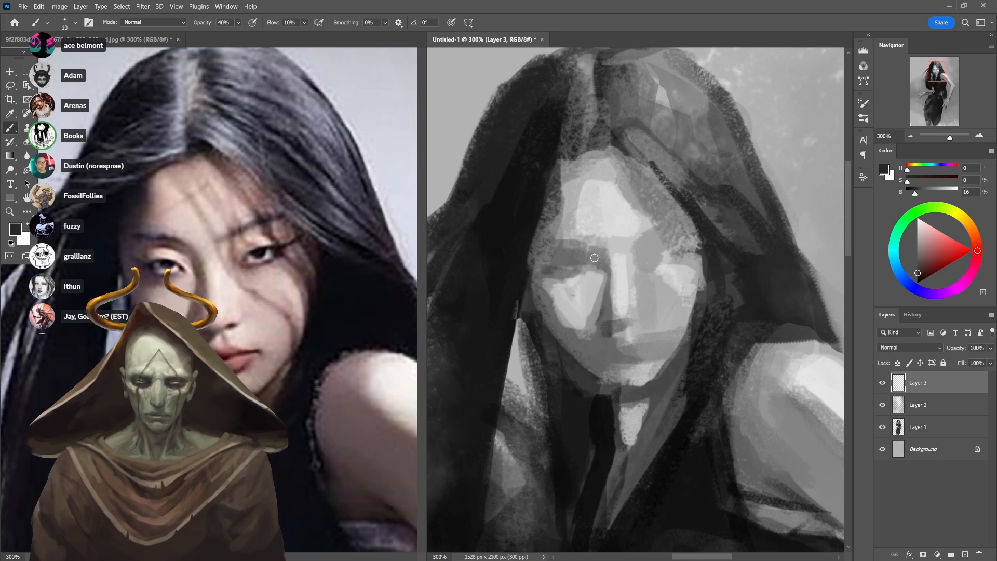
left_click(599, 223, "alt")
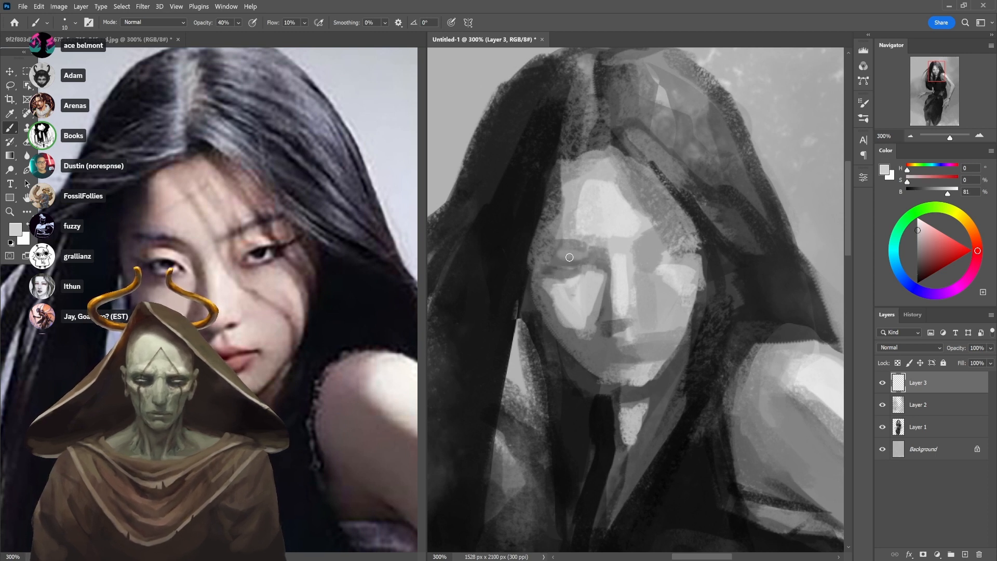
left_click(608, 226, "alt")
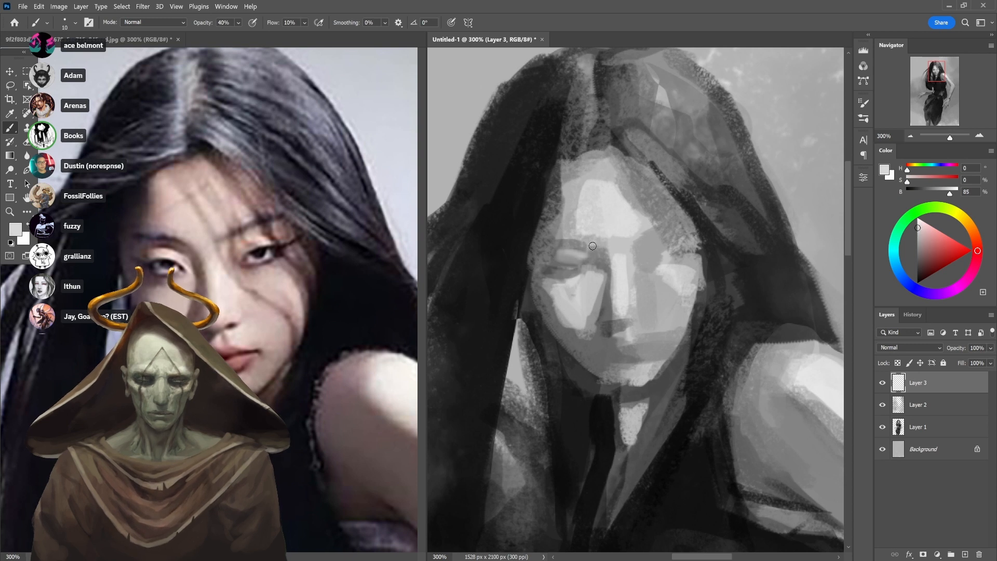
Paint a bright highlight on the left eyelid and a mid-grey brow shadow with a 30 px brush at 80% opacity
key("8")
key("bracketright")
key("bracketright")
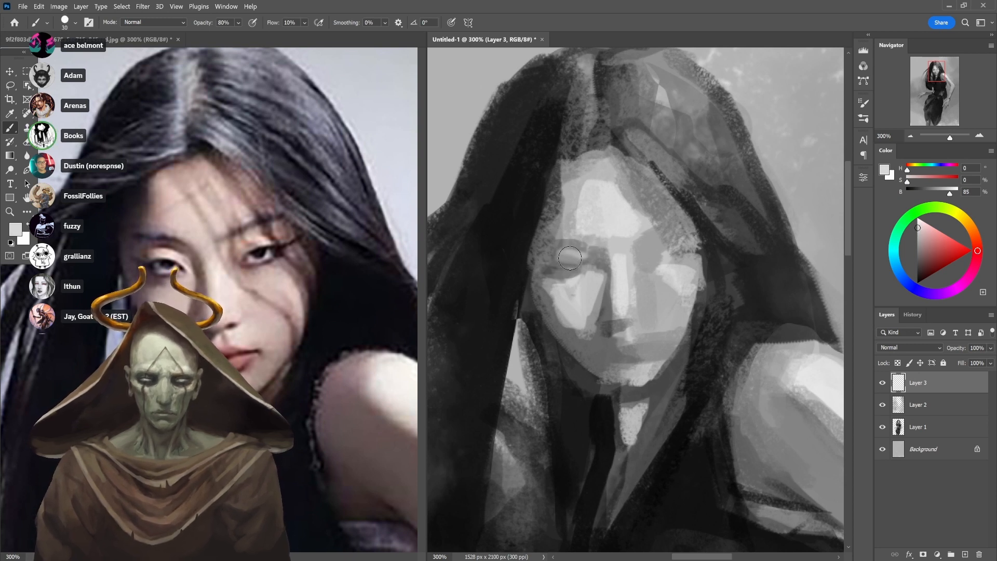
mouse_move(563, 255)
left_mouse_down()
mouse_move(586, 261)
mouse_move(577, 244)
mouse_move(541, 233)
mouse_move(569, 241)
left_mouse_up()
left_click(600, 257, "alt")
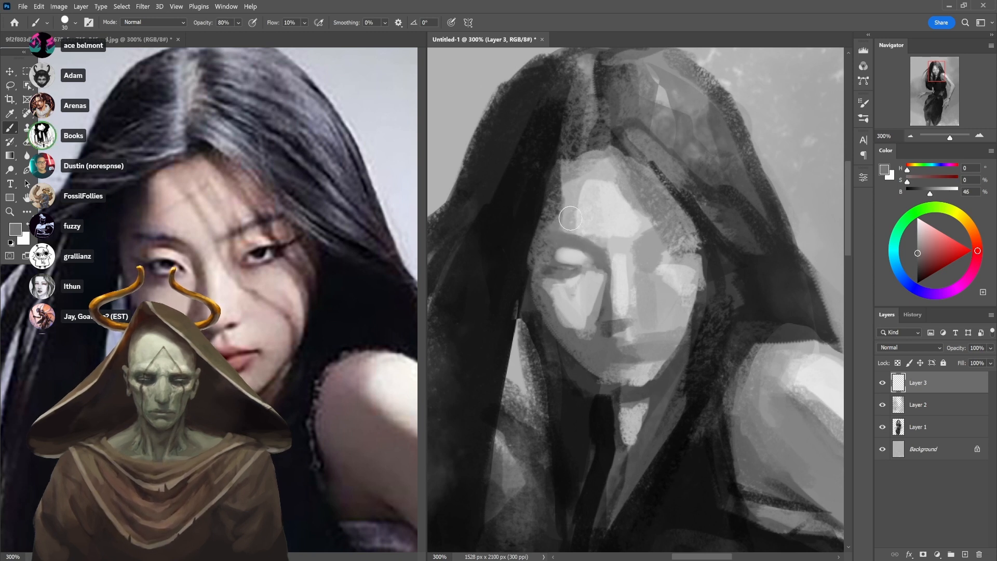
Smooth the shadow on the left temple and side of the forehead with sampled dark greys
left_click(551, 195, "alt")
left_click(551, 198, "alt")
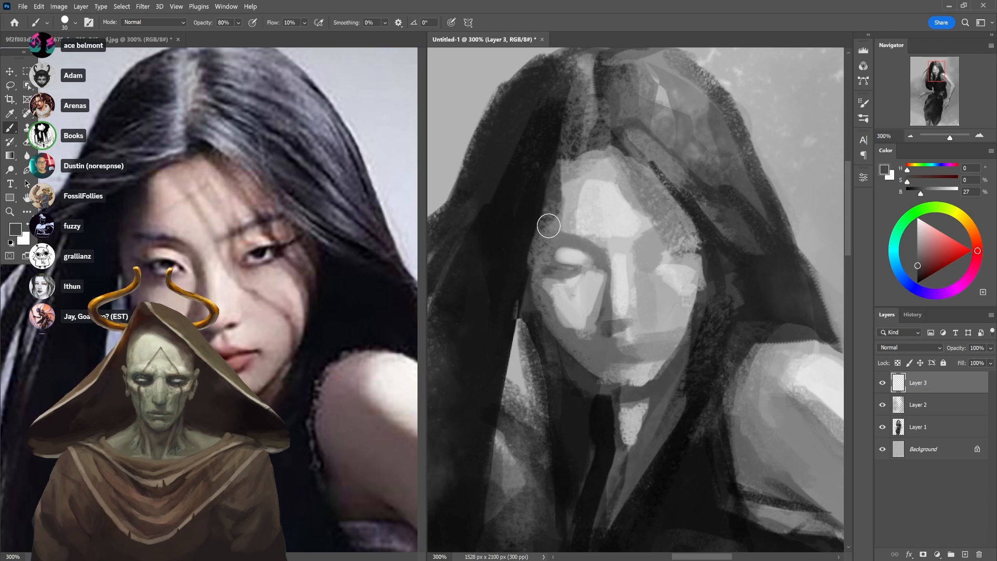
left_click(543, 233, "alt")
left_click(551, 232, "alt")
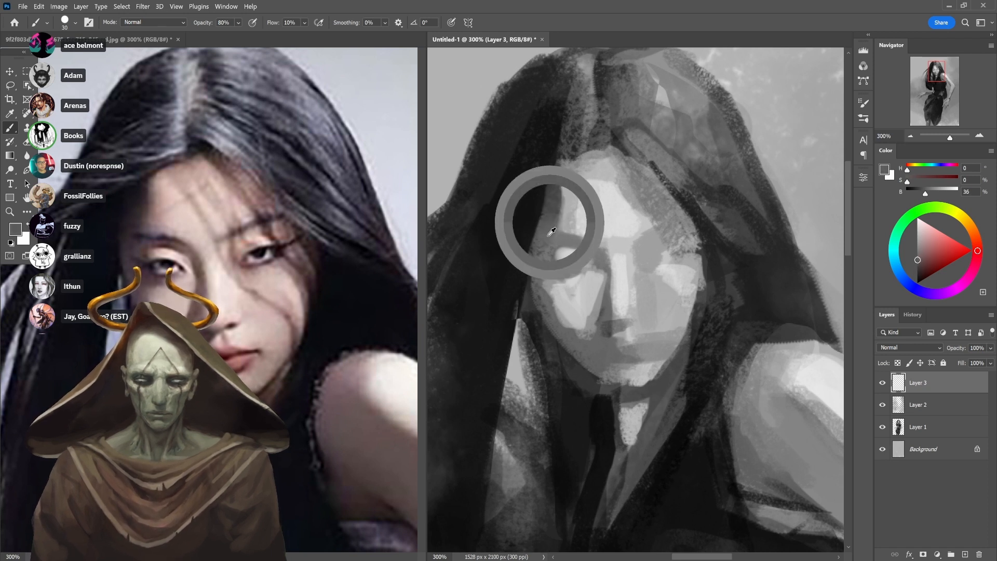
left_click_drag(551, 231, 550, 197)
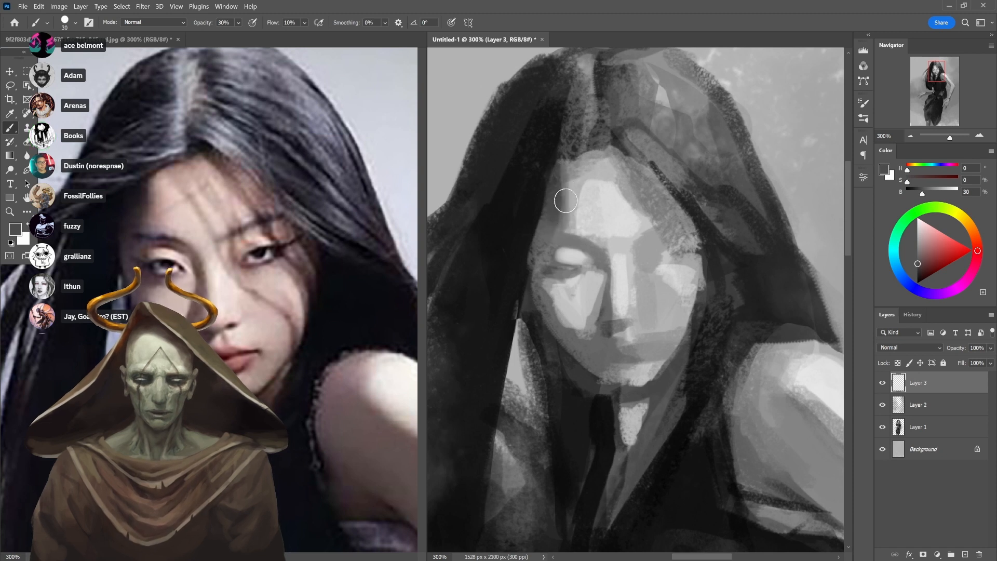
Lighten and widen the lit area of the forehead with sampled light greys at 30% opacity
left_click(587, 204, "alt")
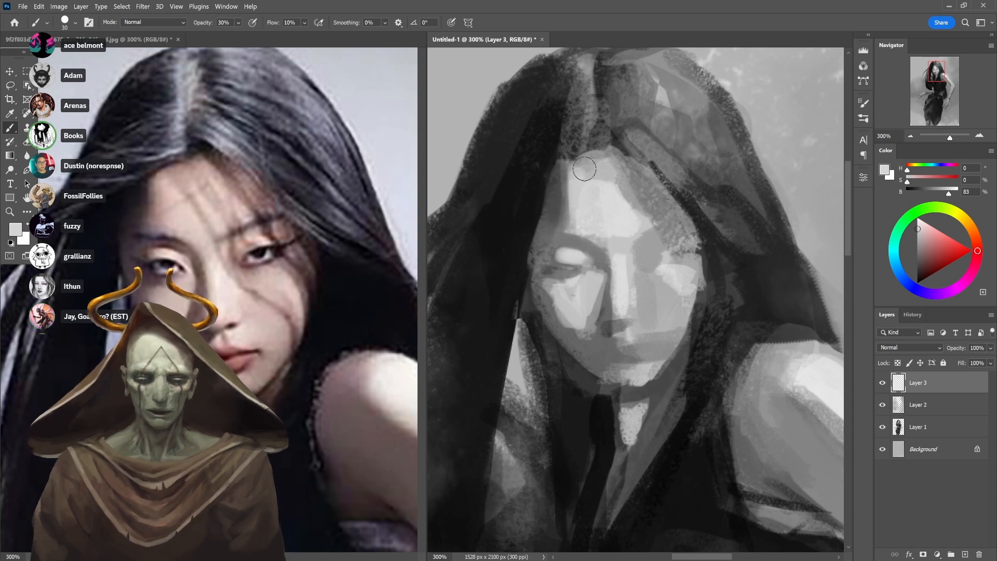
left_click(625, 179, "alt")
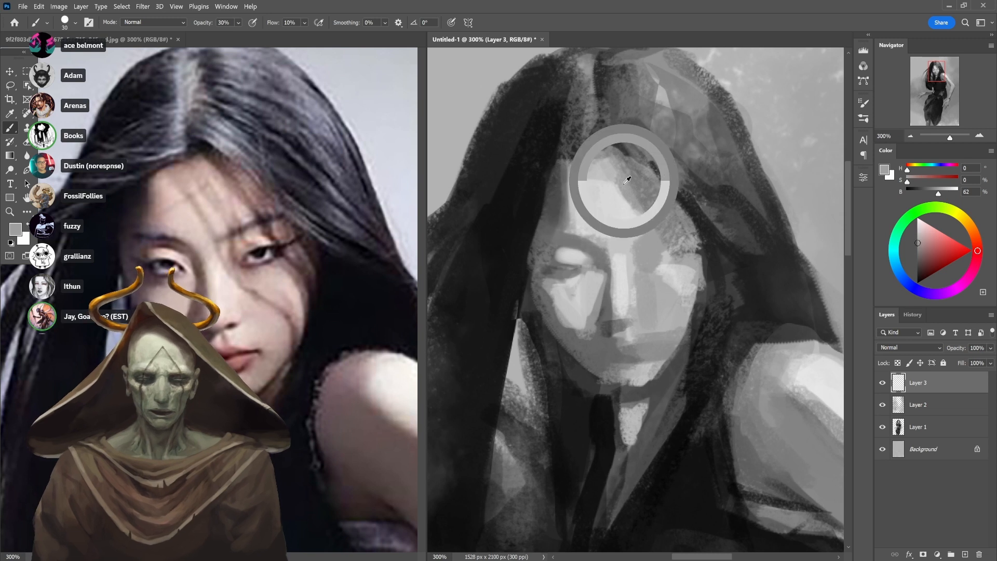
left_click(597, 198, "alt")
Define the hairline above the forehead and the hair beside the face with sampled near-black greys at 80% opacity
key("8")
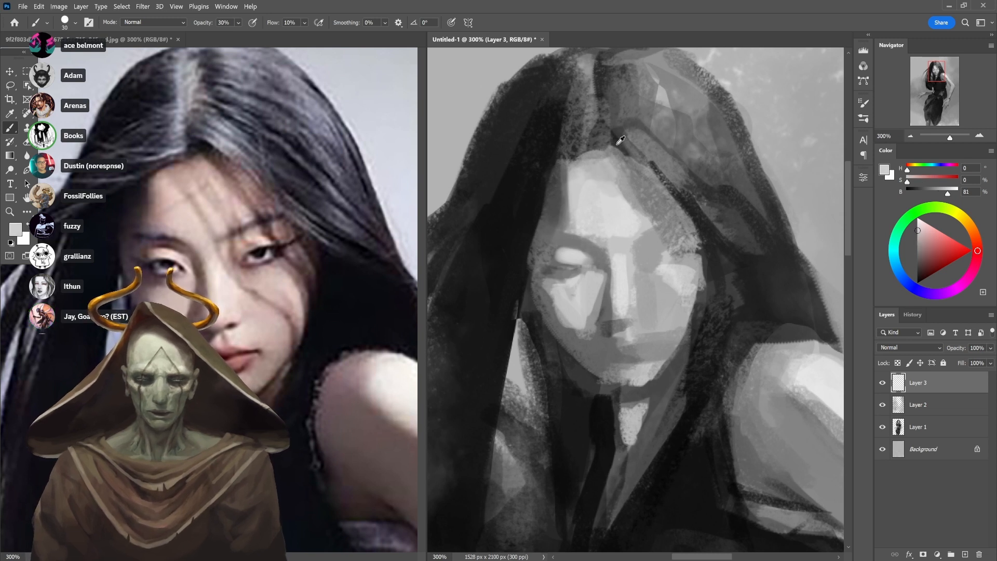
left_click(595, 141, "alt")
left_click_drag(554, 156, 604, 140)
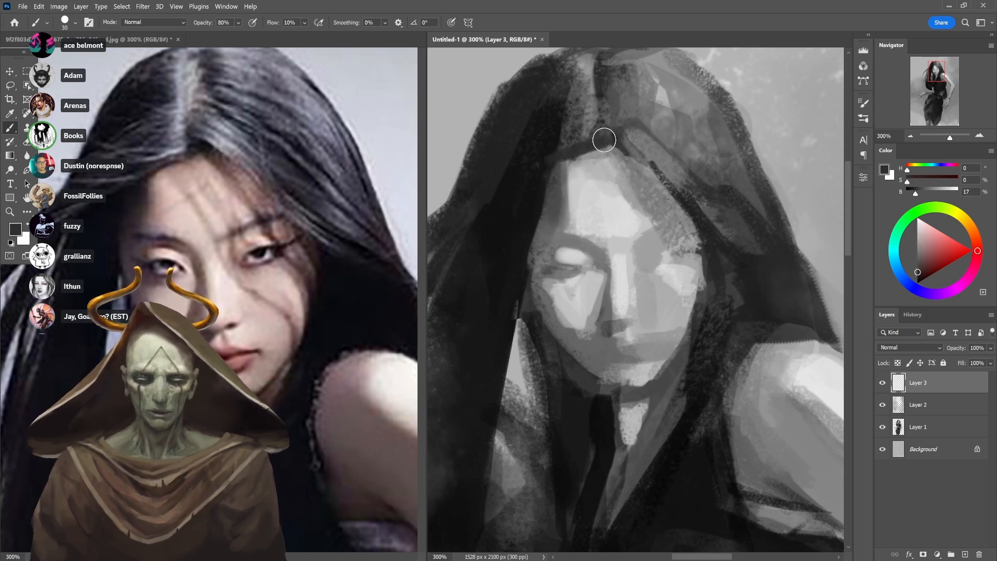
left_click(574, 140, "alt")
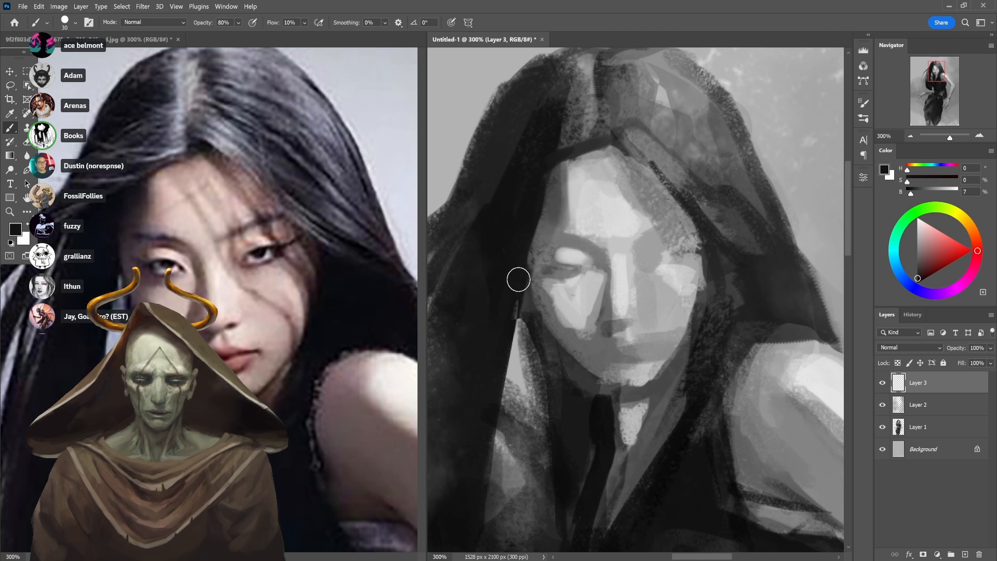
Refine the shadowed left edge of the forehead and cheek with sampled dark greys at 80% opacity
left_click(538, 201, "alt")
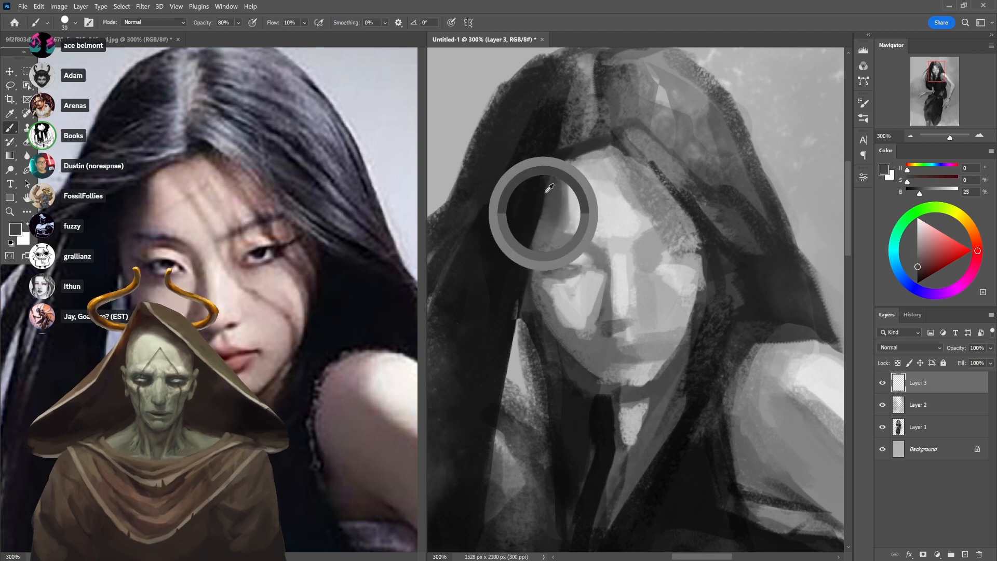
left_click(541, 242, "alt")
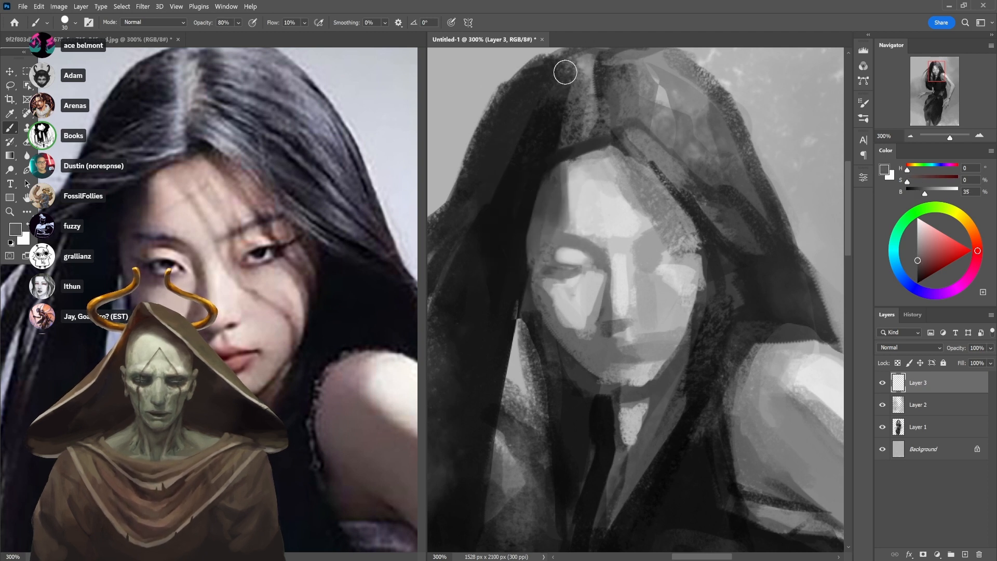
left_click(578, 317, "alt")
left_click(548, 308, "alt")
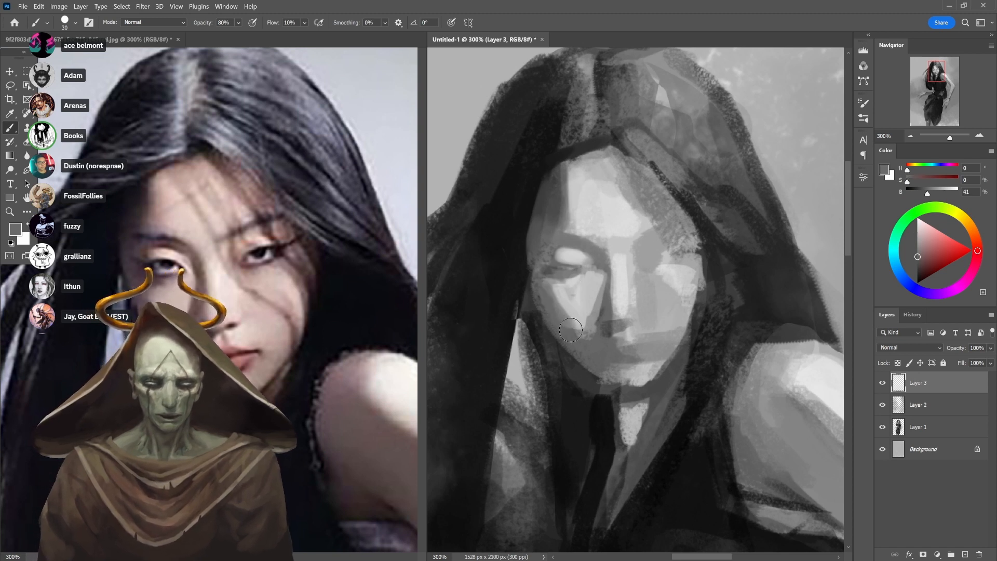
Shade the left eye socket and the area below the eye with a sampled dark grey at 80% opacity
left_click(579, 288, "alt")
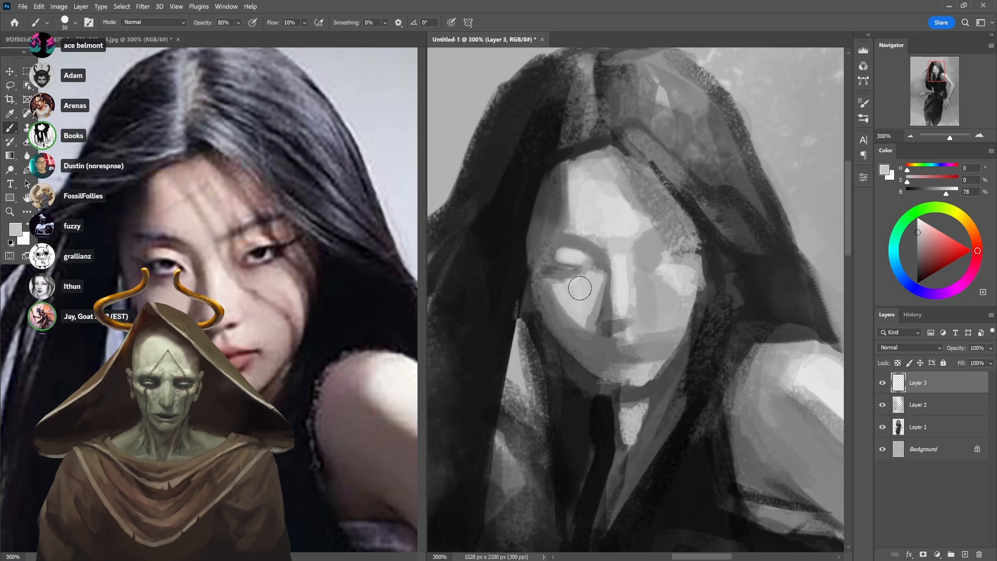
left_click(549, 273, "alt")
mouse_move(553, 275)
left_mouse_down()
mouse_move(601, 248)
mouse_move(576, 285)
left_mouse_up()
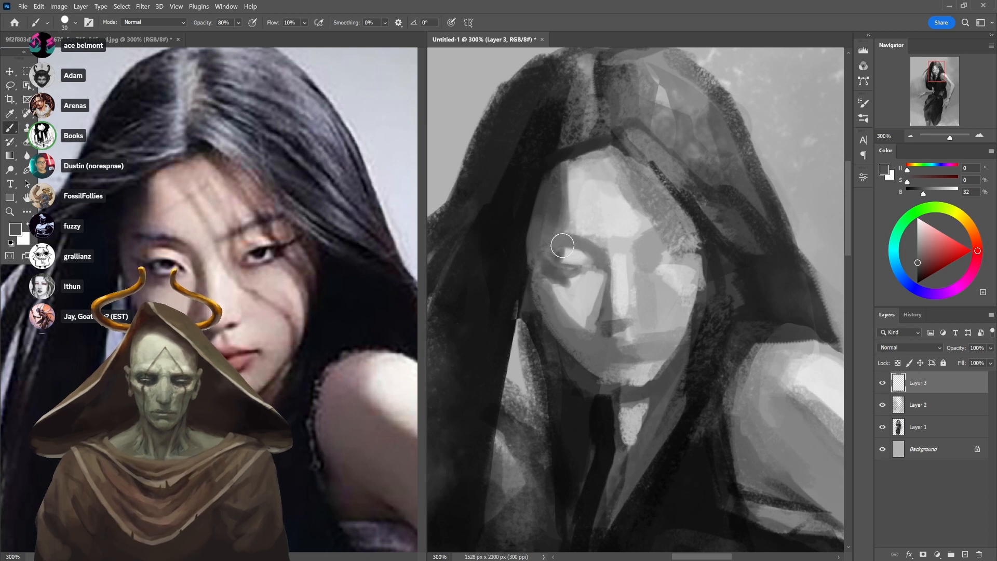
left_click_drag(576, 247, 555, 251)
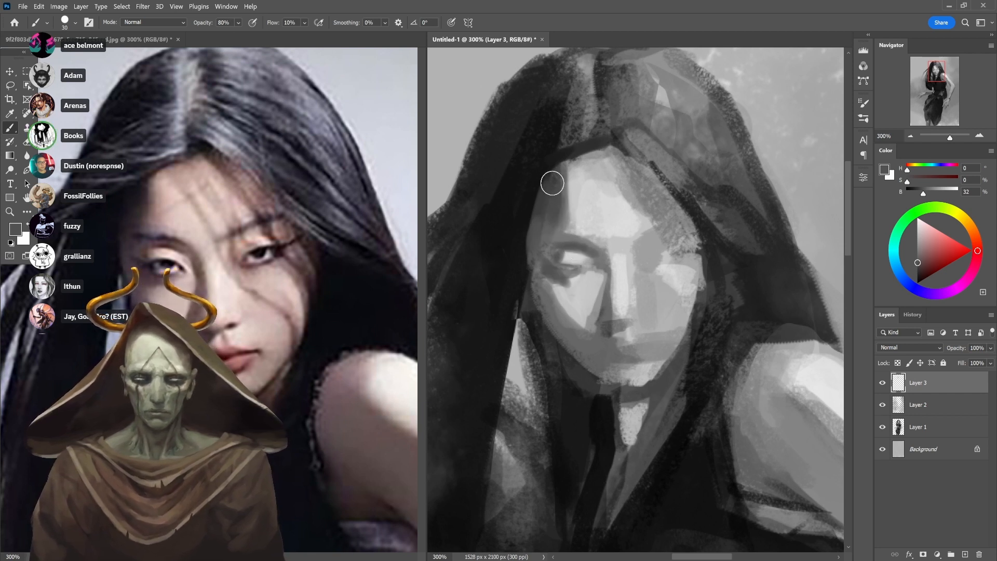
Darken the hair edge beside the left temple with a sampled near-black at 30% opacity
left_click(531, 182, "alt")
key("3")
left_click_drag(557, 159, 530, 235)
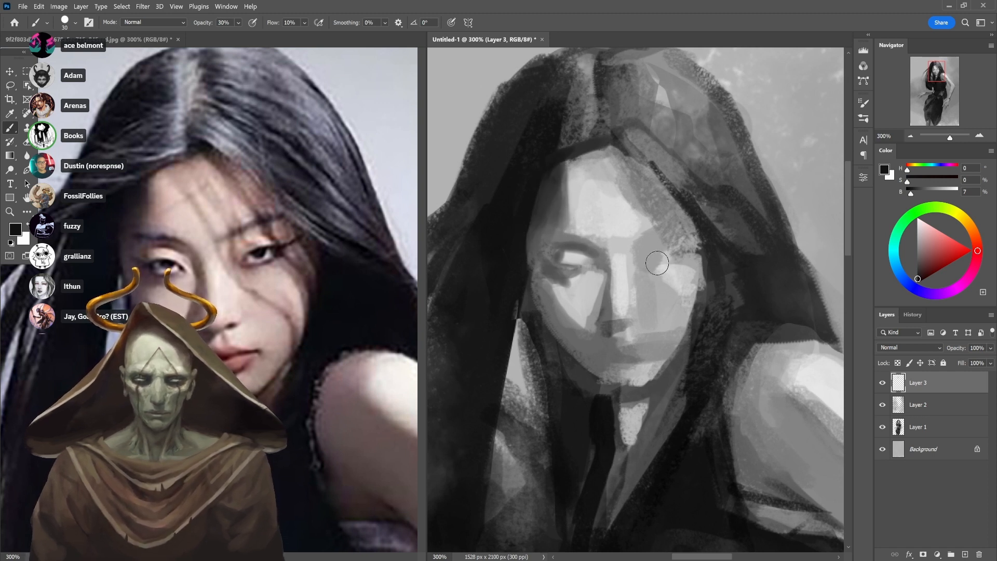
Shade the right eye socket with near-black at 10% opacity and darken the hair edge at the right temple at 40%
mouse_move(650, 250)
left_mouse_down()
mouse_move(679, 243)
mouse_move(645, 260)
mouse_move(694, 256)
mouse_move(665, 263)
mouse_move(689, 268)
mouse_move(664, 263)
mouse_move(693, 269)
mouse_move(663, 263)
mouse_move(706, 277)
mouse_move(686, 254)
left_mouse_up()
key("ctrl+z")
key("1")
key("4")
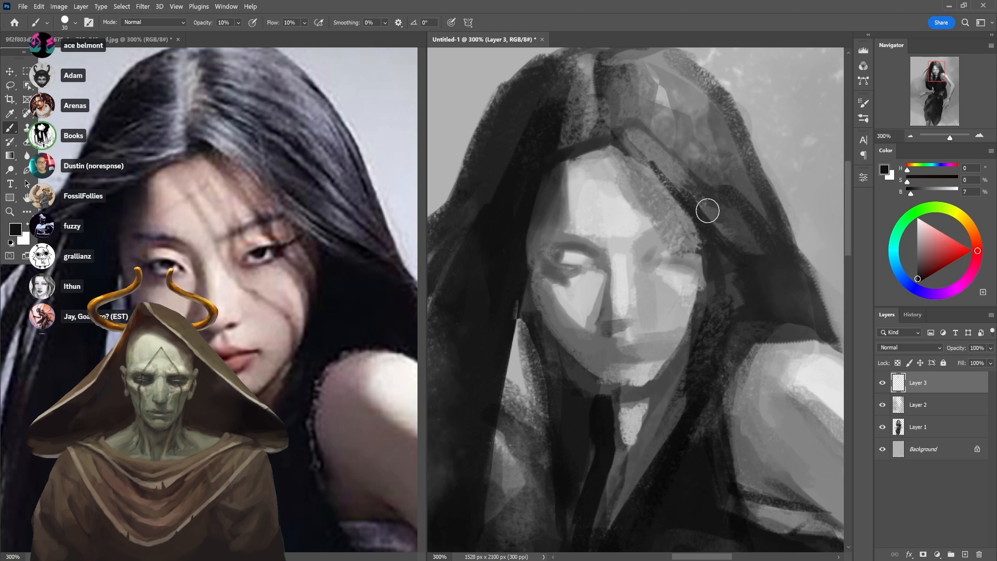
left_click_drag(699, 220, 702, 240)
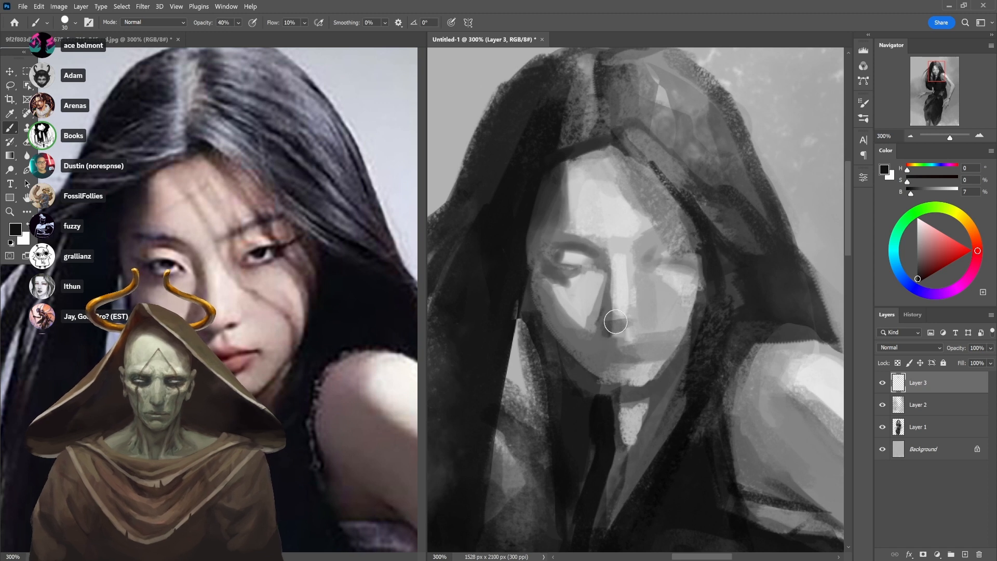
Shade the underside of the nose and reshape its tip and left side with sampled greys at 80% opacity
left_click_drag(614, 325, 623, 318)
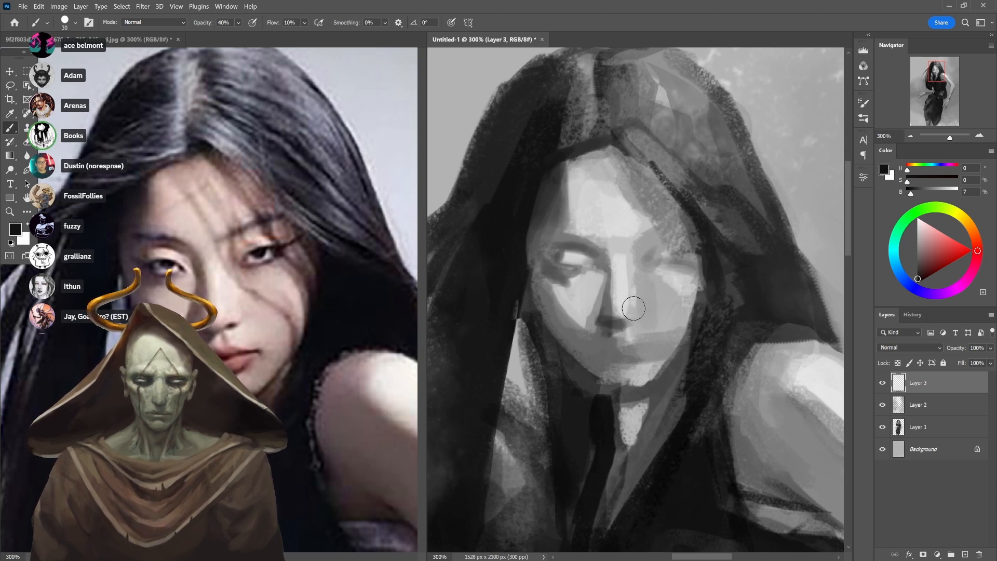
left_click(609, 317, "alt")
key("8")
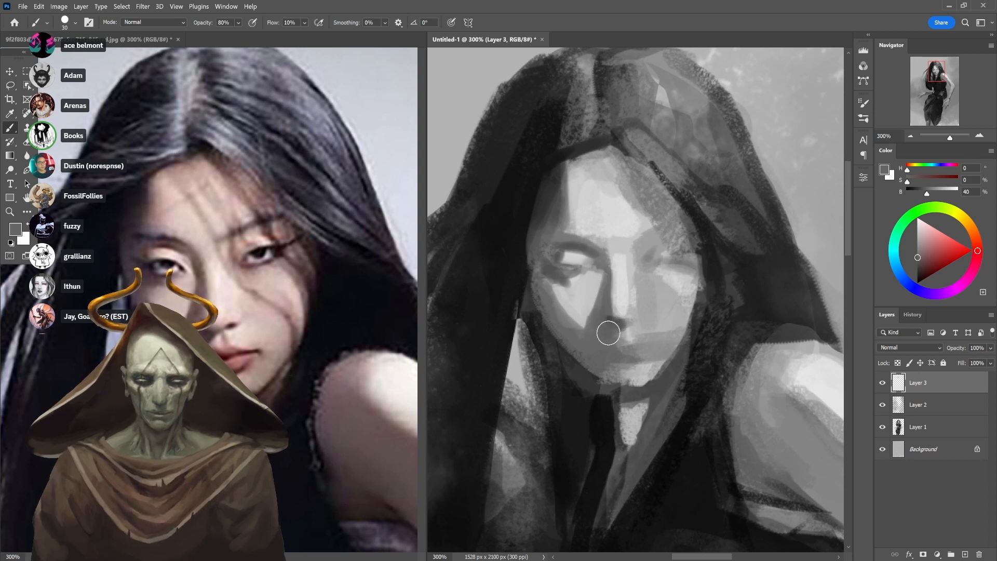
left_click(619, 302, "alt")
left_click(646, 309, "alt")
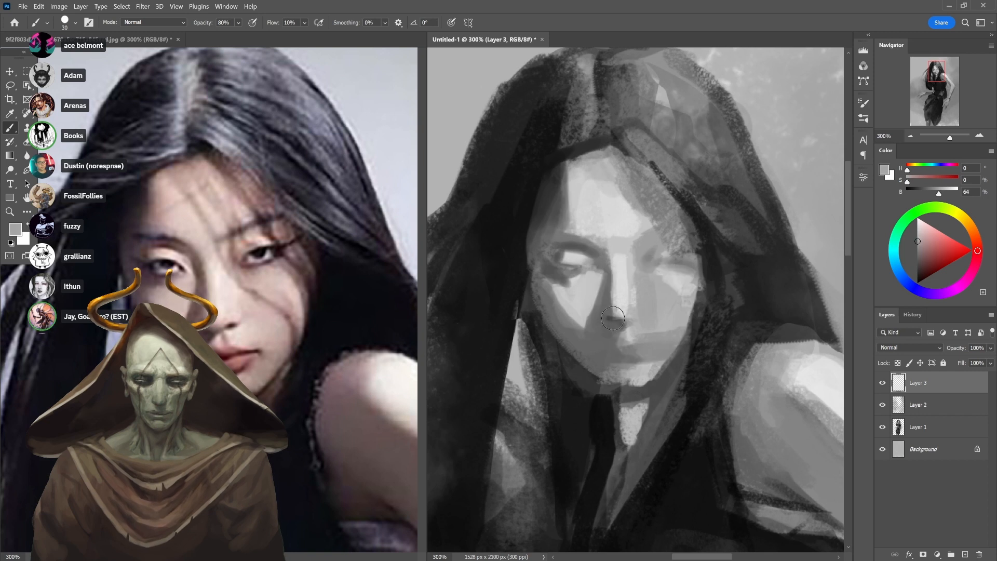
left_click_drag(604, 288, 605, 317)
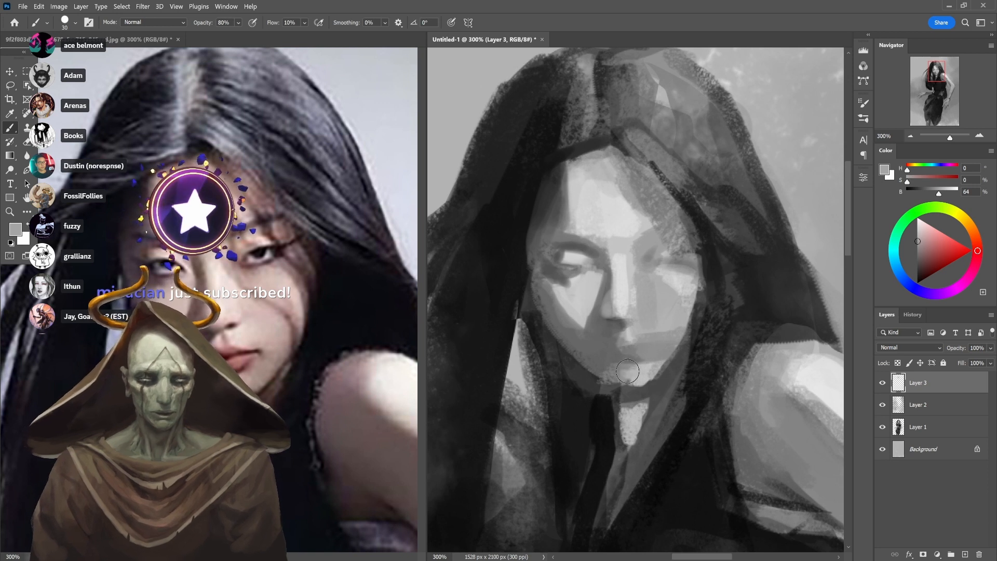
Refine the planes of the nose with sampled greys using a 15 px brush at 50% and 40% opacity
key("bracketleft")
key("bracketleft")
key("bracketleft")
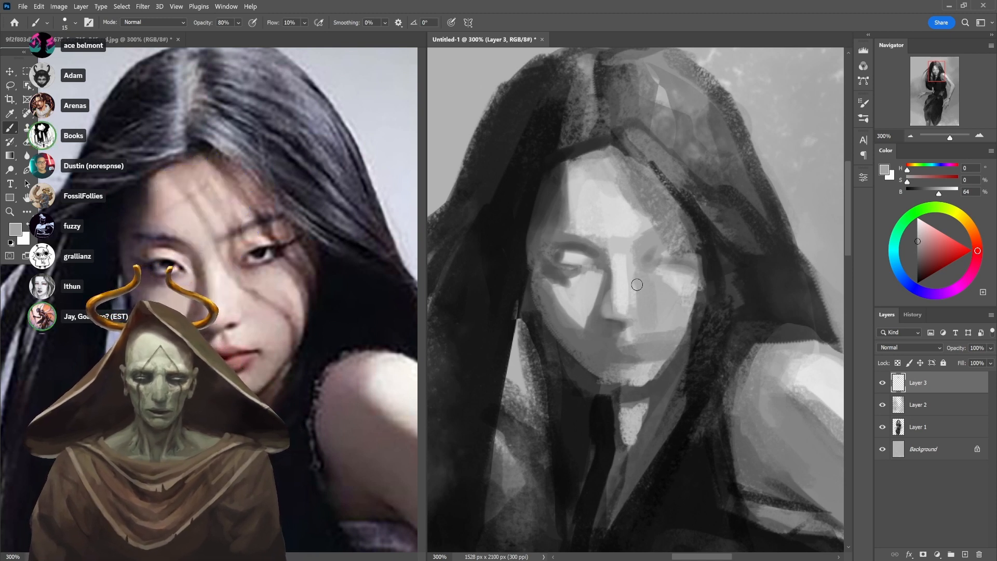
left_click(628, 301, "alt")
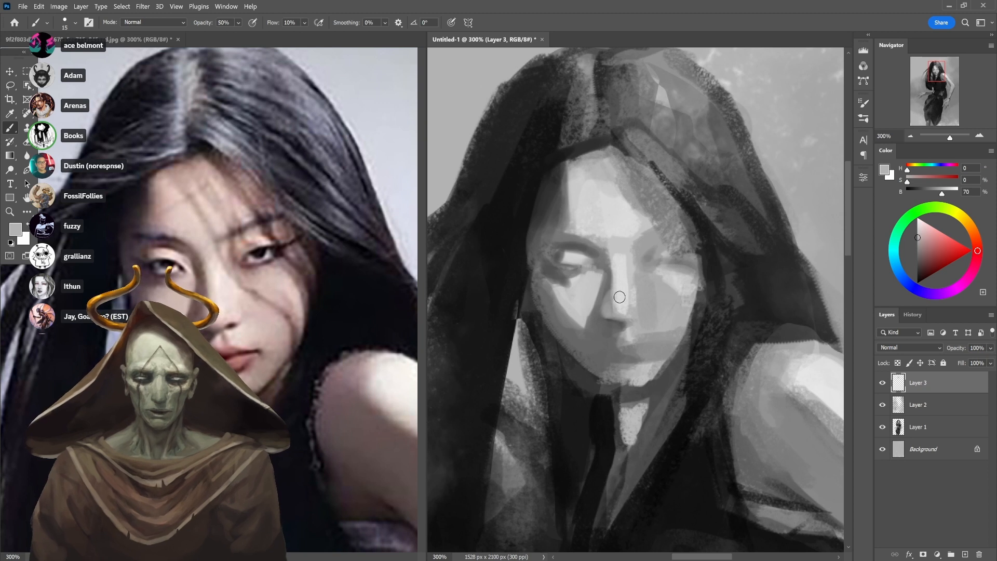
left_click(615, 300, "alt")
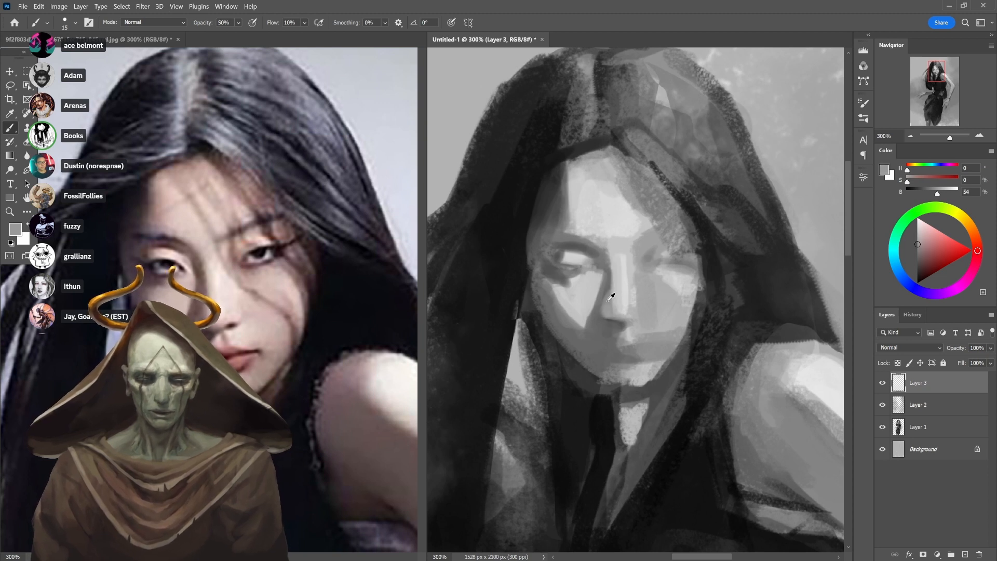
key("4")
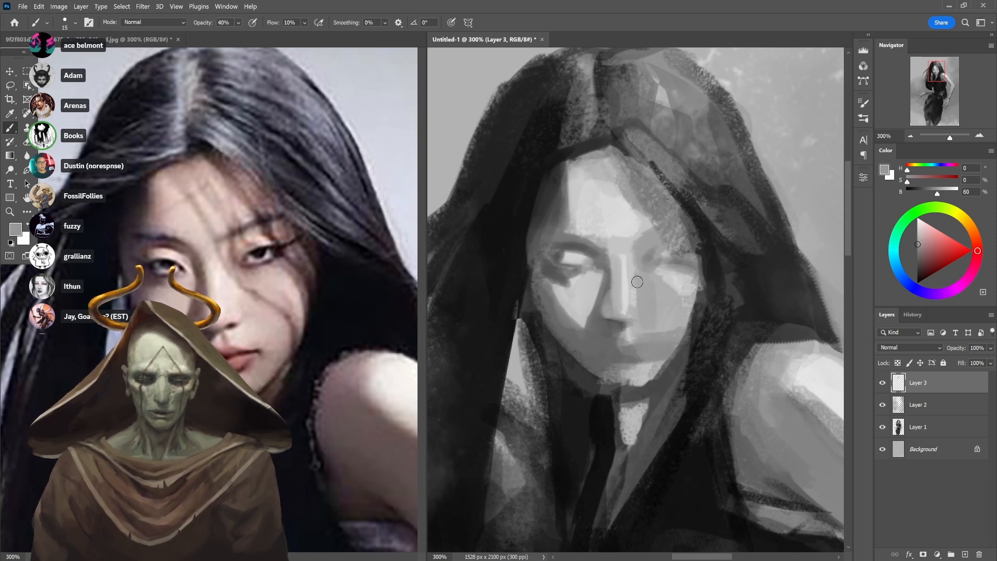
Define the nose bridge, right side and nostril with sampled light to dark greys at 70% opacity
left_click(630, 286, "alt")
left_click(630, 223, "alt")
key("7")
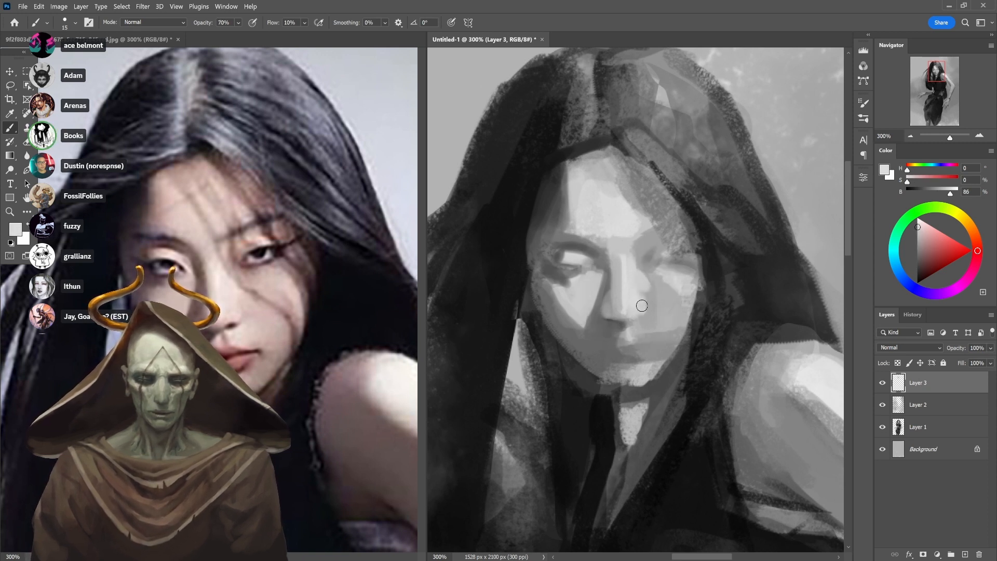
left_click(623, 319, "alt")
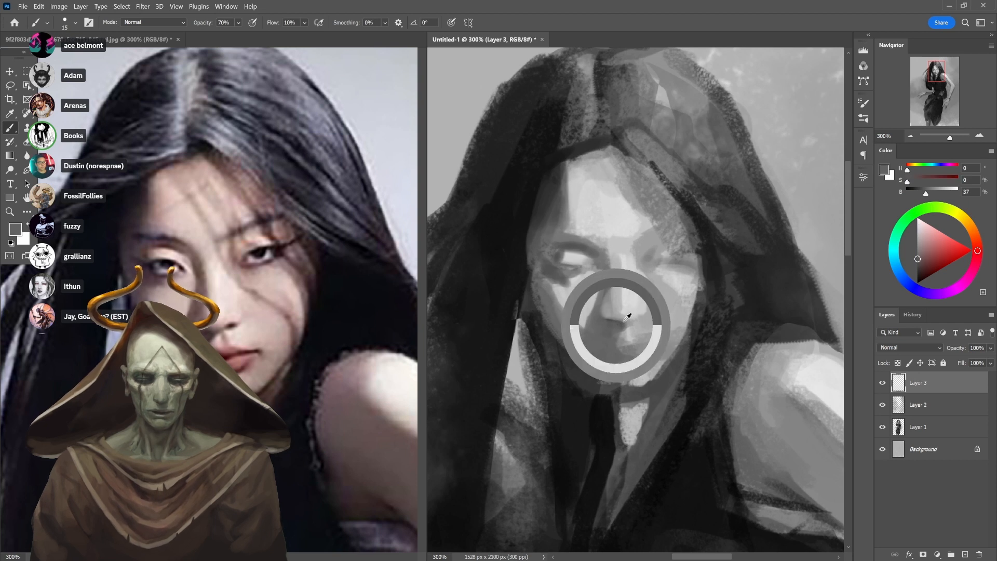
left_click(650, 308, "alt")
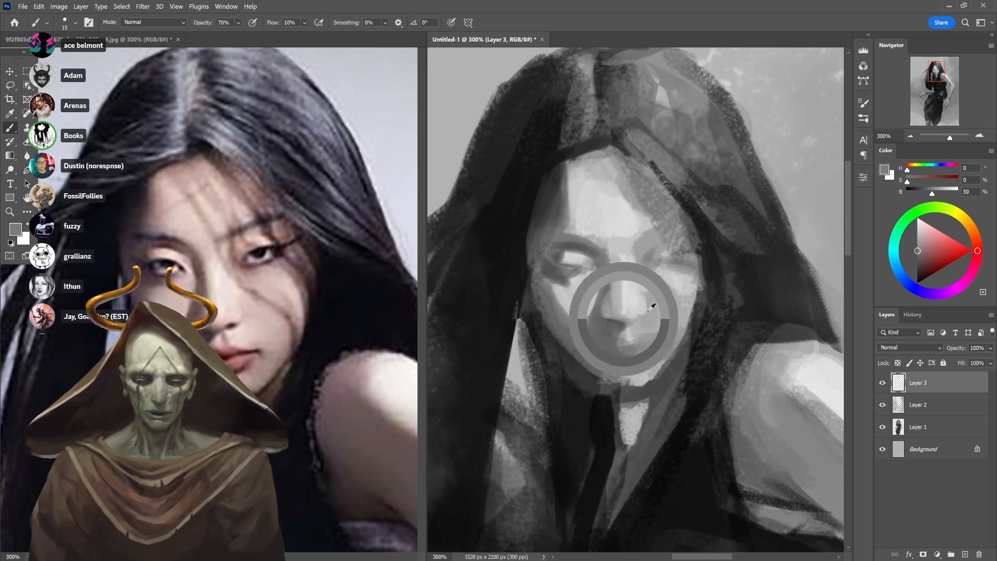
left_click(585, 385, "alt")
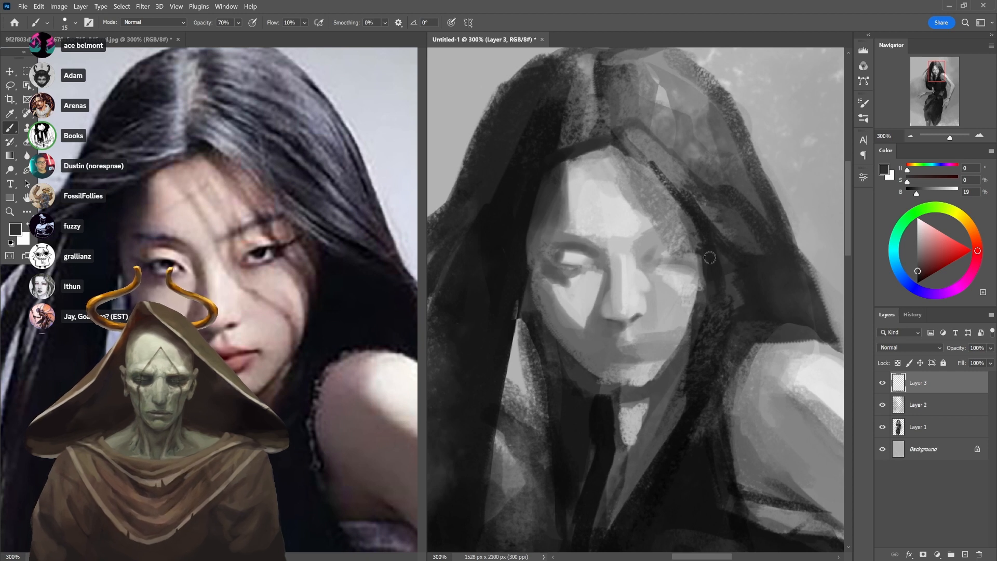
Clean up under the left eye with sampled greys, and paint both eyes and eyebrows in black at 40% and 20% opacity
left_click(575, 277, "alt")
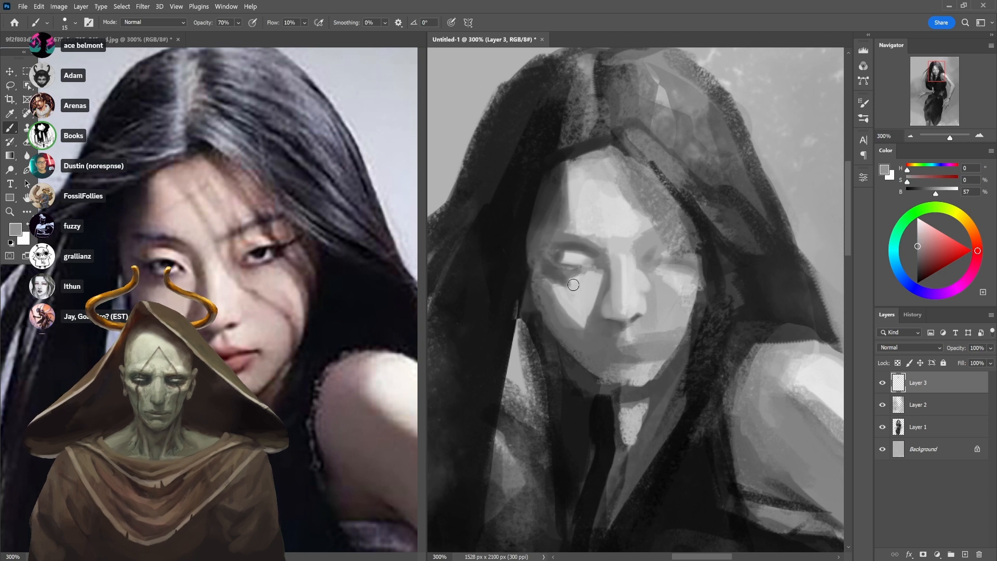
left_click(570, 276, "alt")
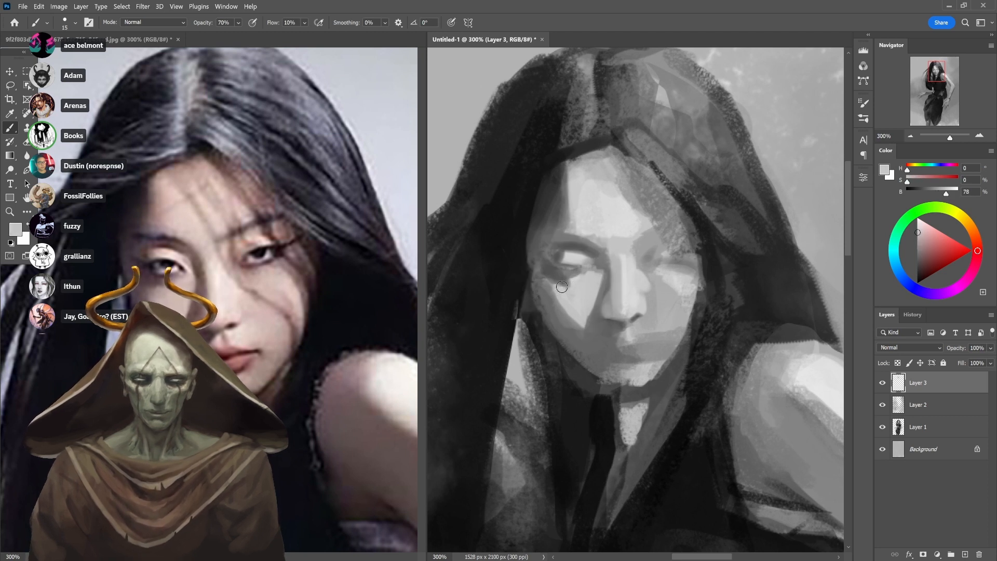
left_click(594, 266, "alt")
key("d")
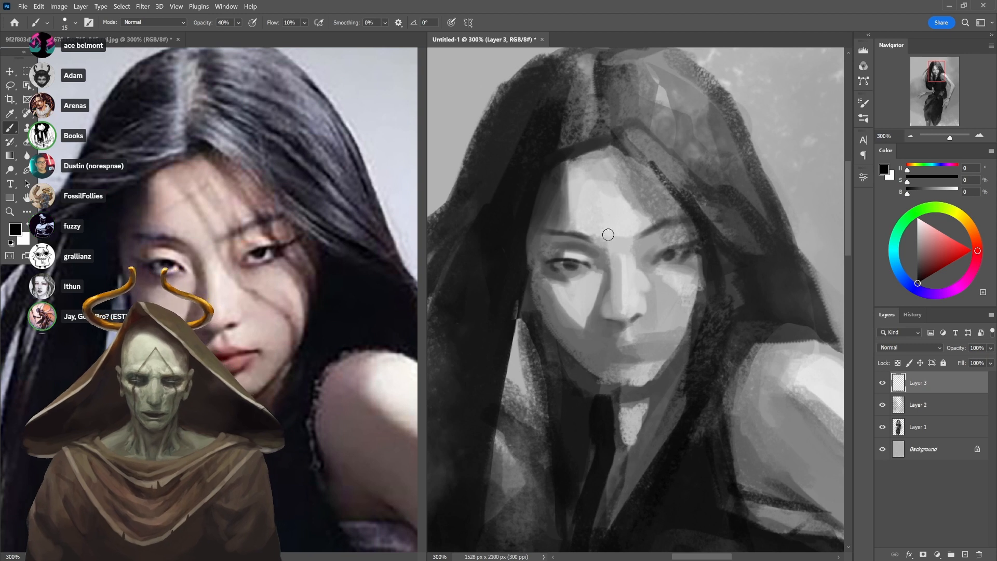
key("2")
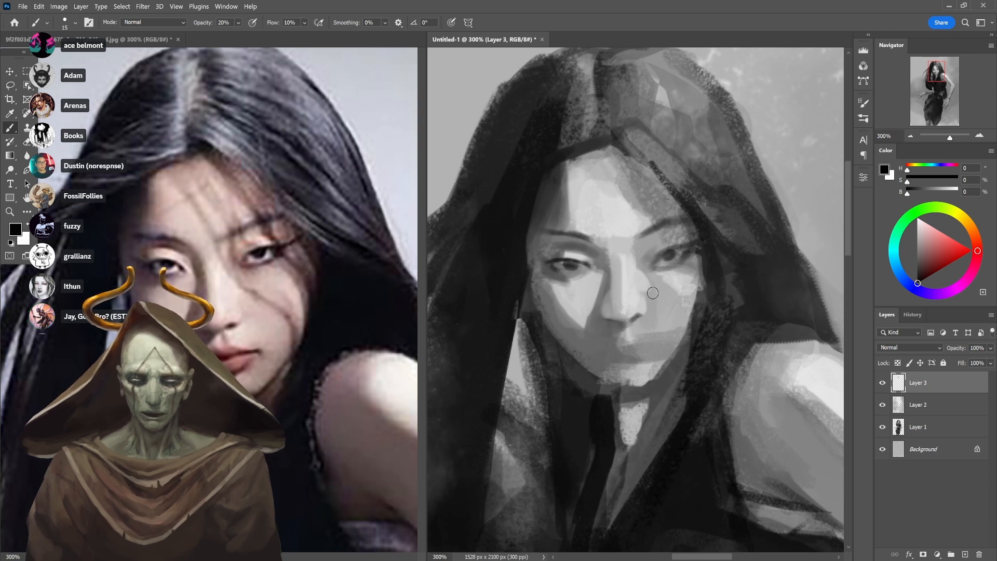
Paint out the right eye with sampled mid-greys at 90% opacity, and extend the right eyebrow inward in near-black at 40%
left_click(663, 243, "alt")
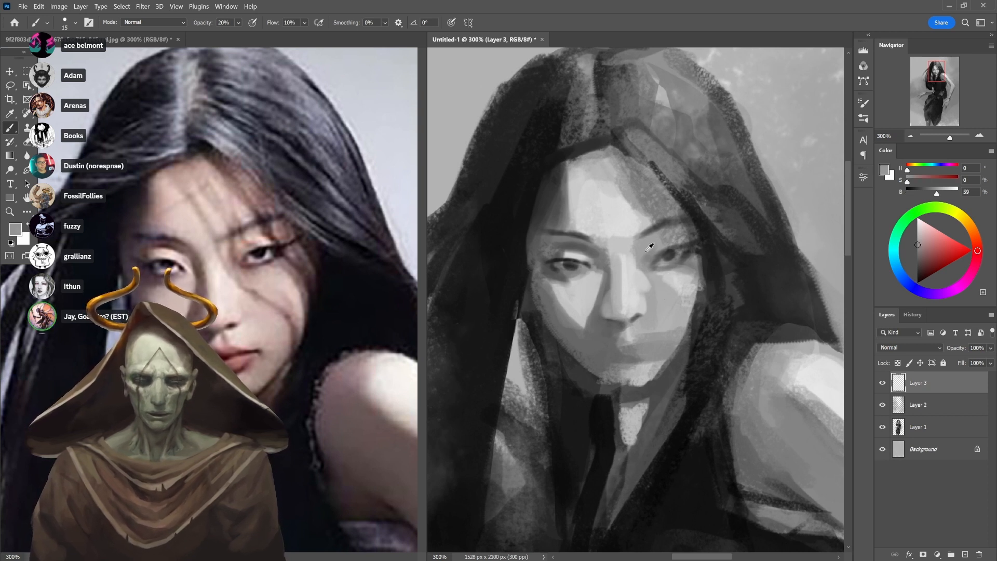
left_click(647, 250, "alt")
mouse_move(650, 269)
left_mouse_down()
mouse_move(677, 241)
mouse_move(690, 268)
left_mouse_up()
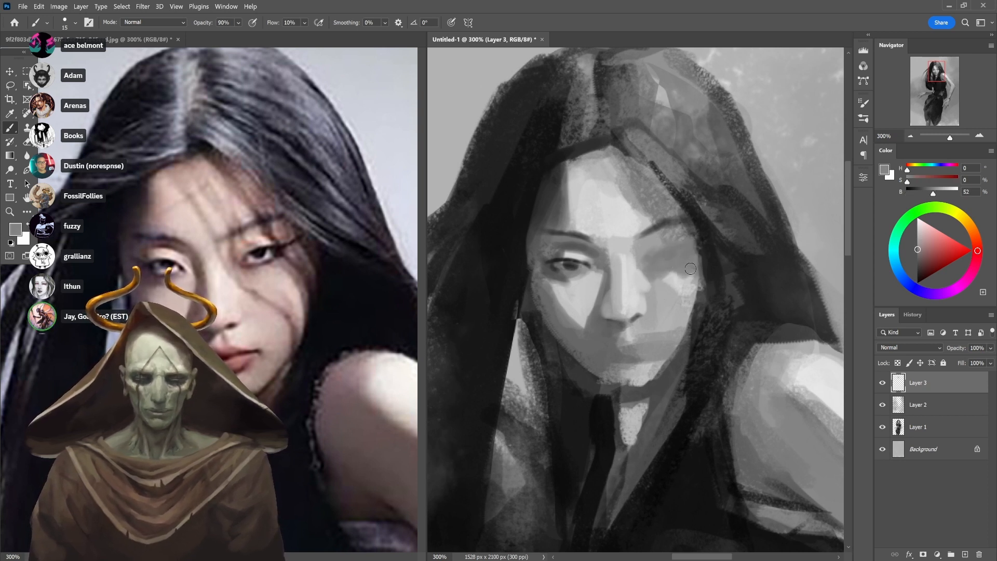
left_click(643, 254, "alt")
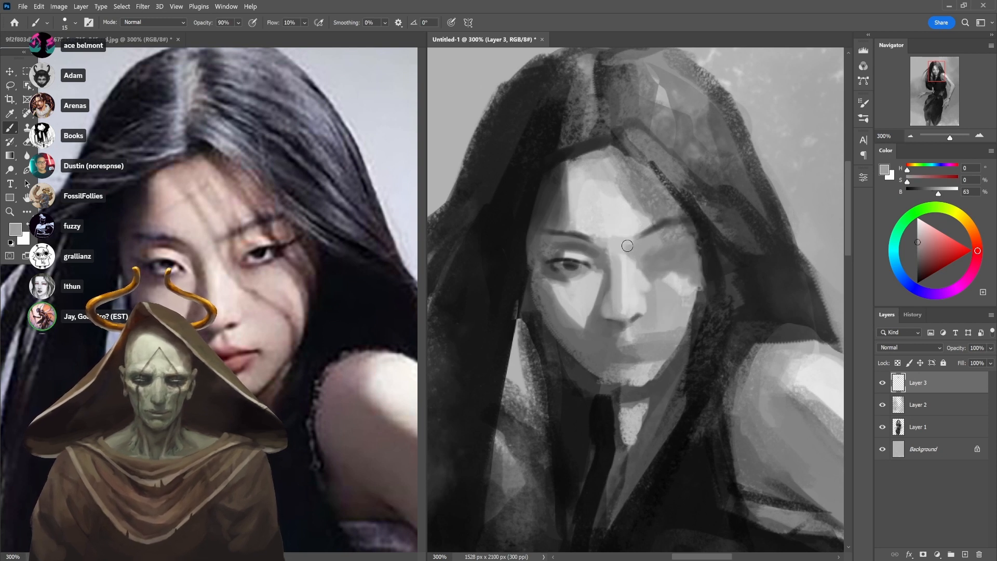
left_click(521, 203, "alt")
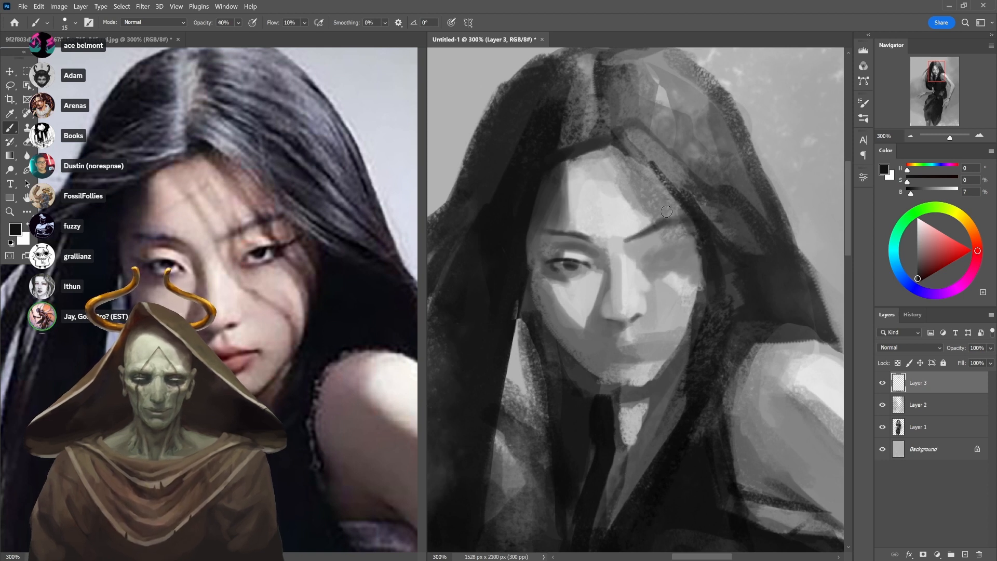
Paint a mid-grey hair strand sweeping down from the right temple with a 35 px brush at 40% opacity
left_click(668, 151, "alt")
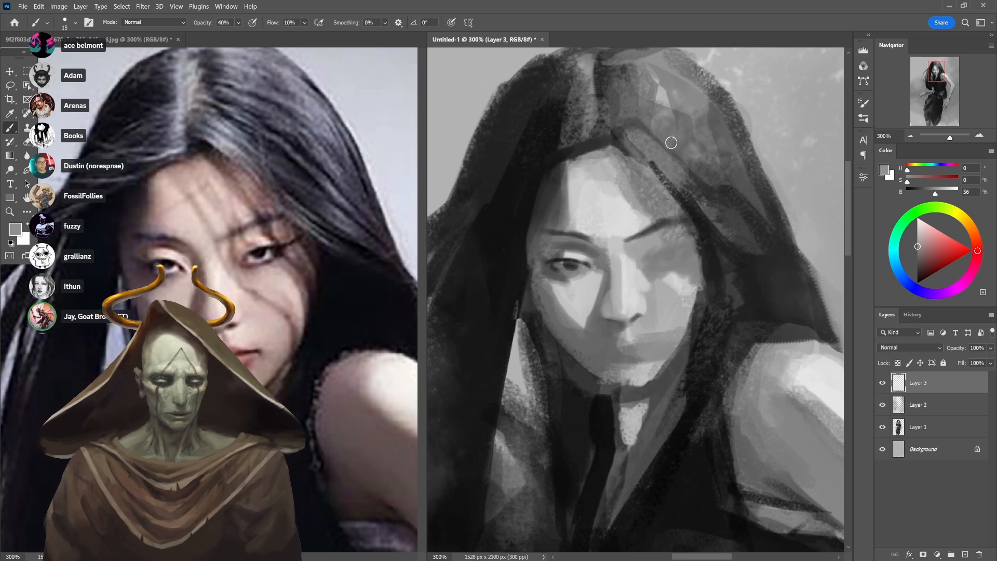
key("bracketright")
key("bracketright")
key("bracketright")
key("bracketright")
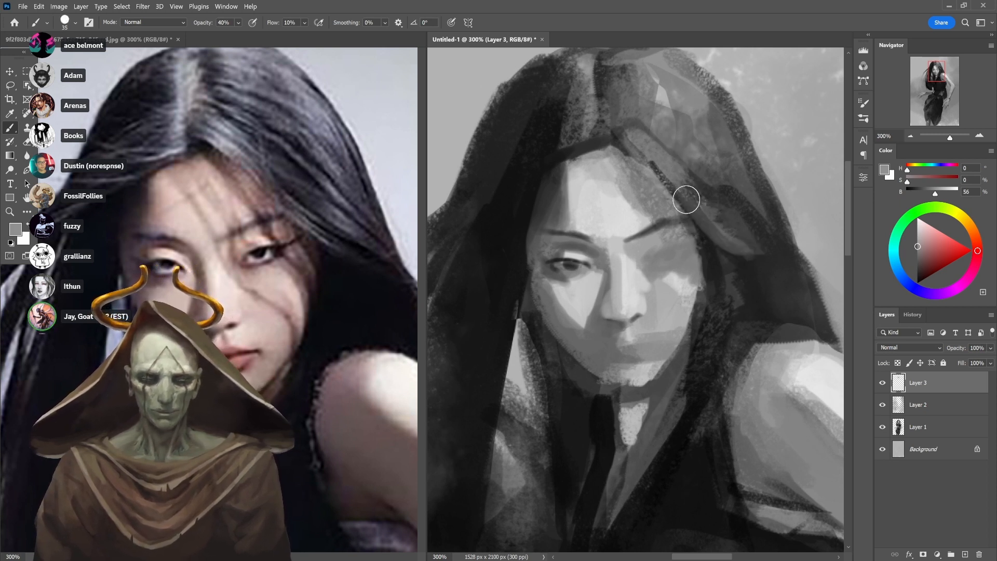
mouse_move(691, 205)
left_mouse_down()
mouse_move(745, 216)
mouse_move(754, 227)
mouse_move(733, 218)
mouse_move(739, 234)
mouse_move(713, 202)
mouse_move(715, 216)
mouse_move(765, 247)
left_mouse_up()
Block in the hair on the right side of the head with sampled dark greys at 80% opacity
left_click(745, 217, "alt")
key("8")
left_click(723, 173, "alt")
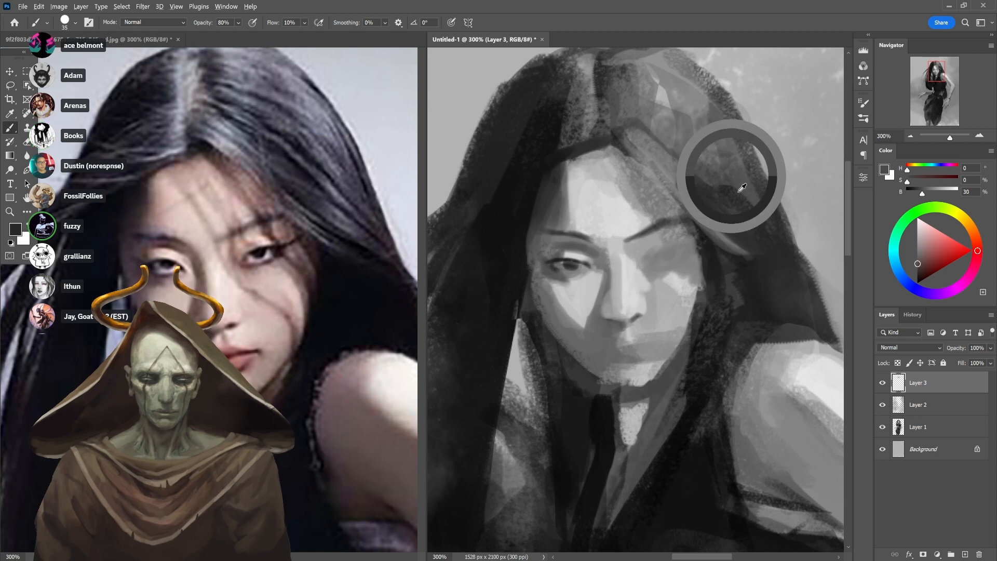
left_click_drag(750, 210, 766, 240)
left_click_drag(689, 167, 765, 247)
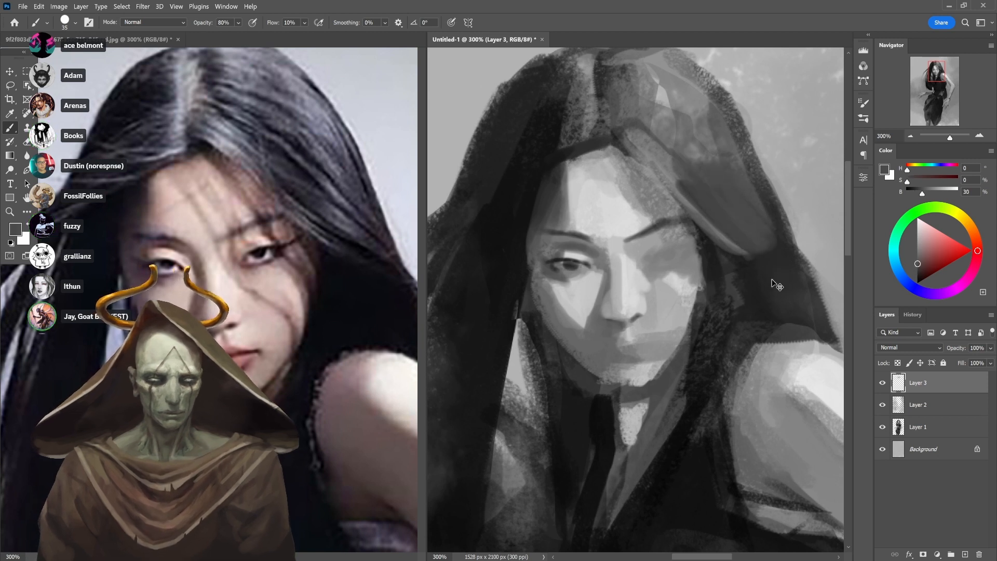
Undo the last hair stroke and lighten the outer right hair with a sampled mid-grey at 50% opacity
key("ctrl+z")
key("5")
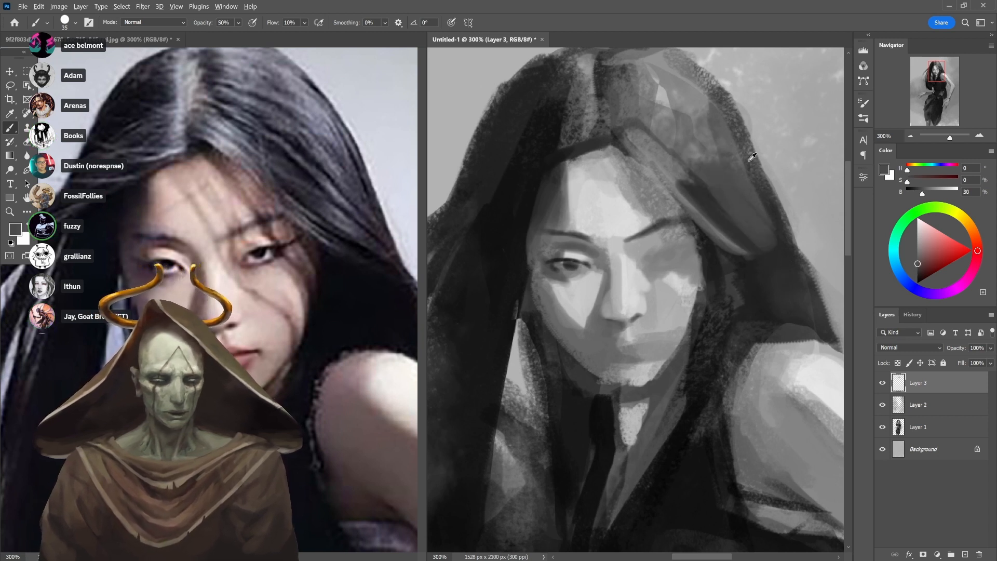
left_click(736, 146, "alt")
left_click_drag(731, 120, 775, 236)
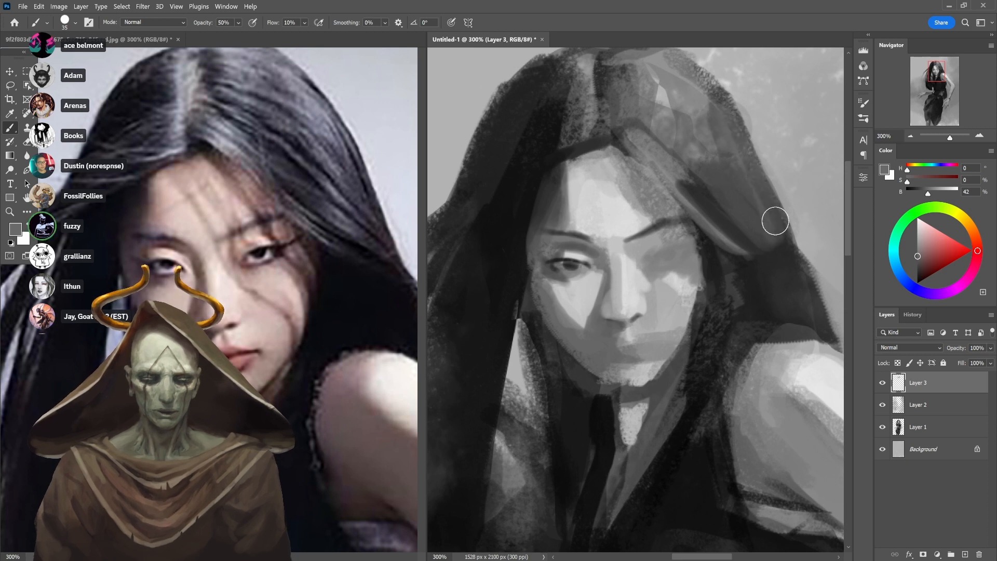
Brush lighter grey strands down the outer right hair with a 35 px brush at 50% opacity
left_click_drag(753, 174, 788, 253)
left_click(694, 98, "alt")
left_click_drag(692, 78, 746, 144)
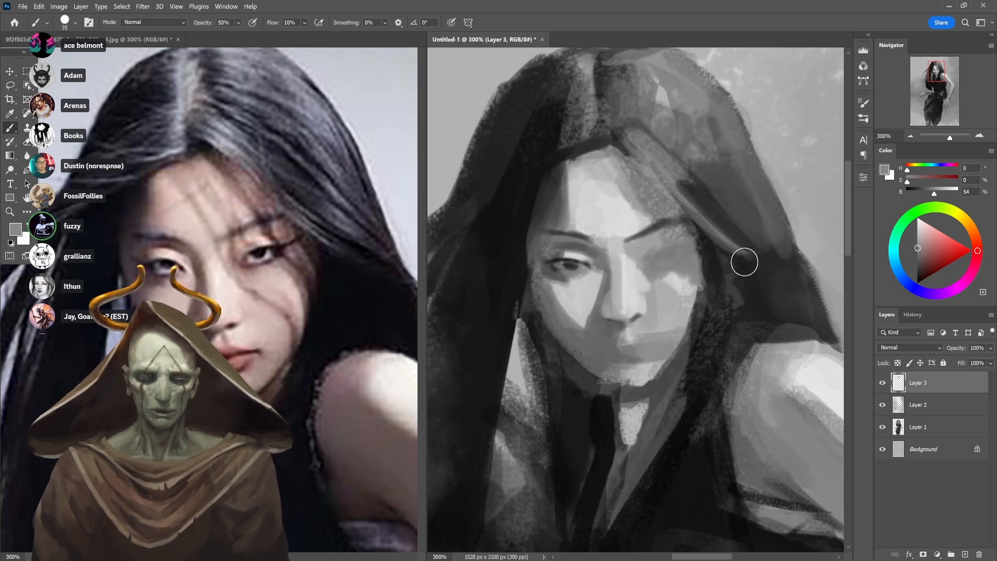
Repaint the mouth area and right cheek with a sampled light grey at 50% opacity
left_click(633, 281, "alt")
mouse_move(646, 337)
left_mouse_down()
mouse_move(643, 326)
mouse_move(648, 338)
mouse_move(625, 341)
left_mouse_up()
mouse_move(690, 325)
left_mouse_down()
mouse_move(653, 313)
mouse_move(653, 275)
mouse_move(686, 267)
mouse_move(671, 291)
mouse_move(639, 261)
mouse_move(648, 242)
mouse_move(620, 259)
mouse_move(673, 239)
mouse_move(652, 250)
left_mouse_up()
Lighten the right eyelid with light greys sampled from the cheeks, at 30% and 50% opacity
left_click(652, 272, "alt")
left_click(653, 288, "alt")
left_click(560, 280, "alt")
key("3")
left_click(579, 291, "alt")
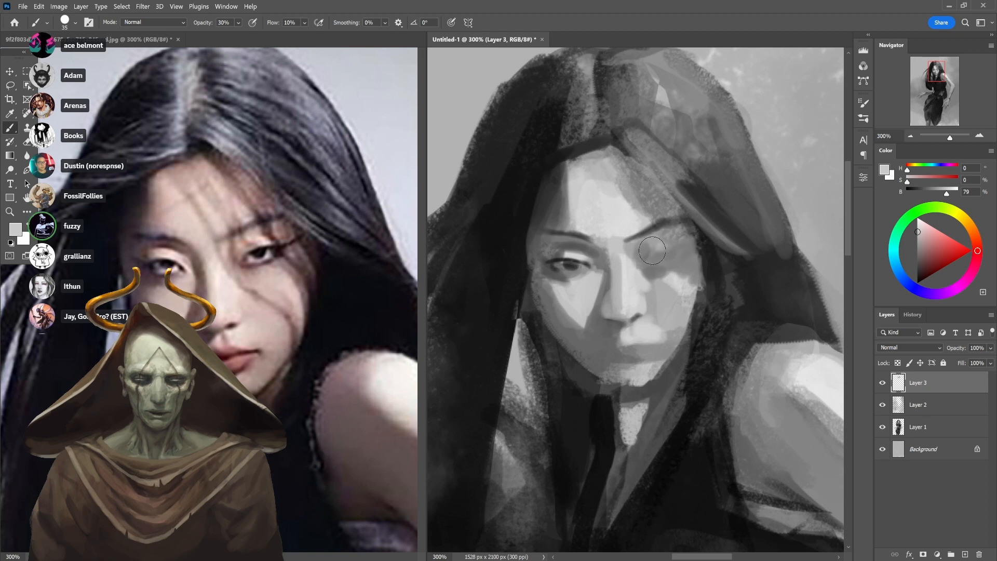
key("5")
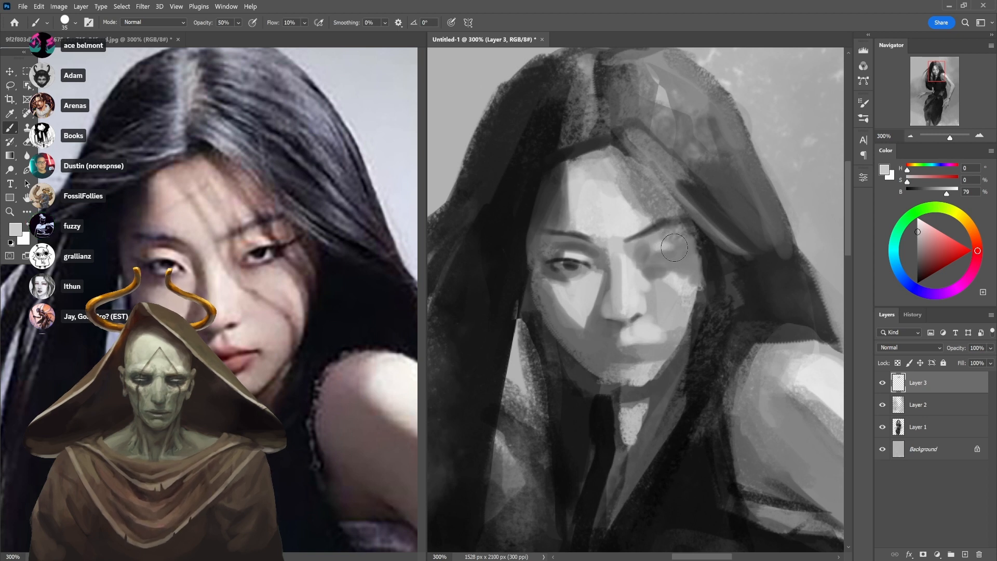
Paint hair-strand shadows from the hairline past the right eye and across the right cheek in sampled near-black at 30% opacity
left_click(704, 252, "alt")
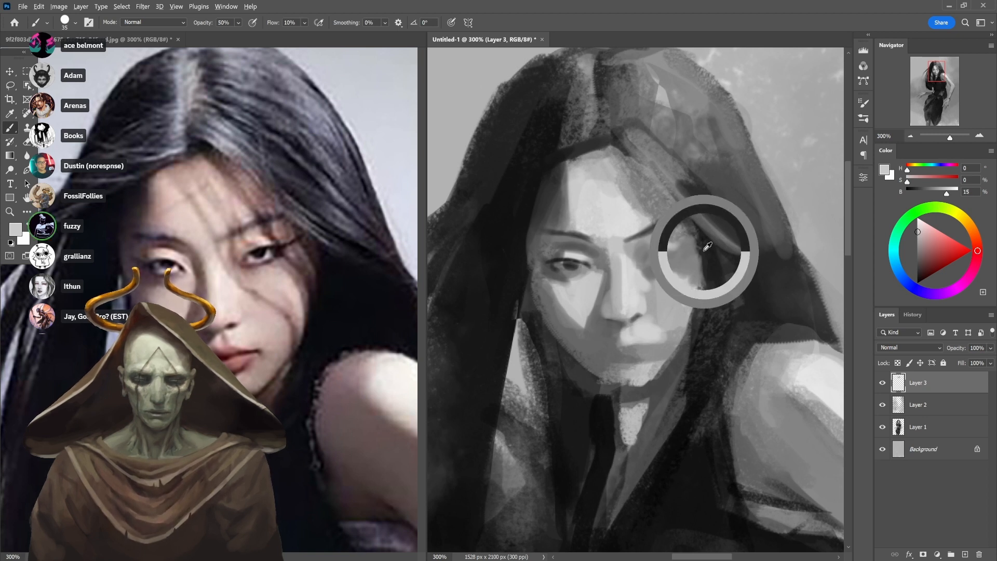
key("6")
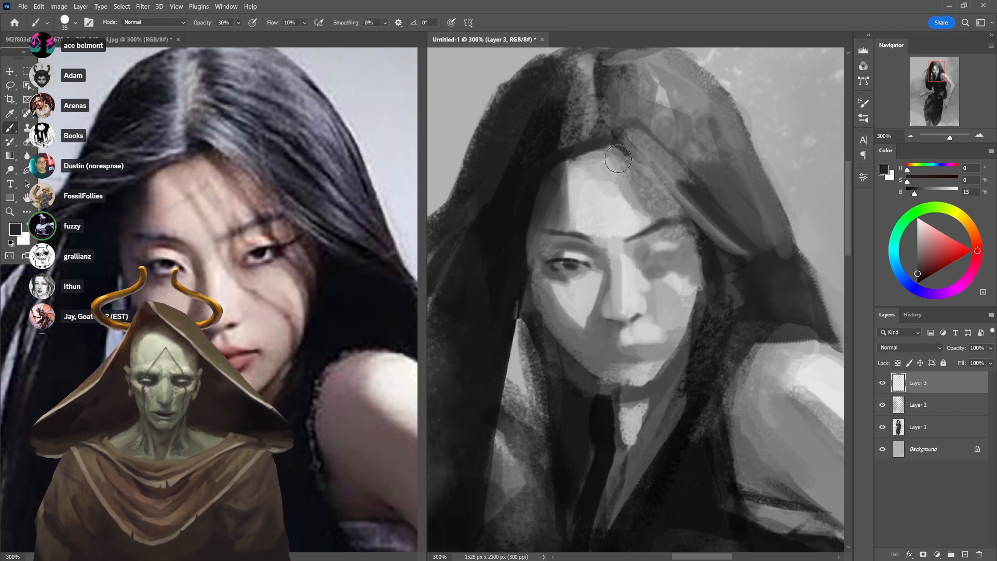
key("3")
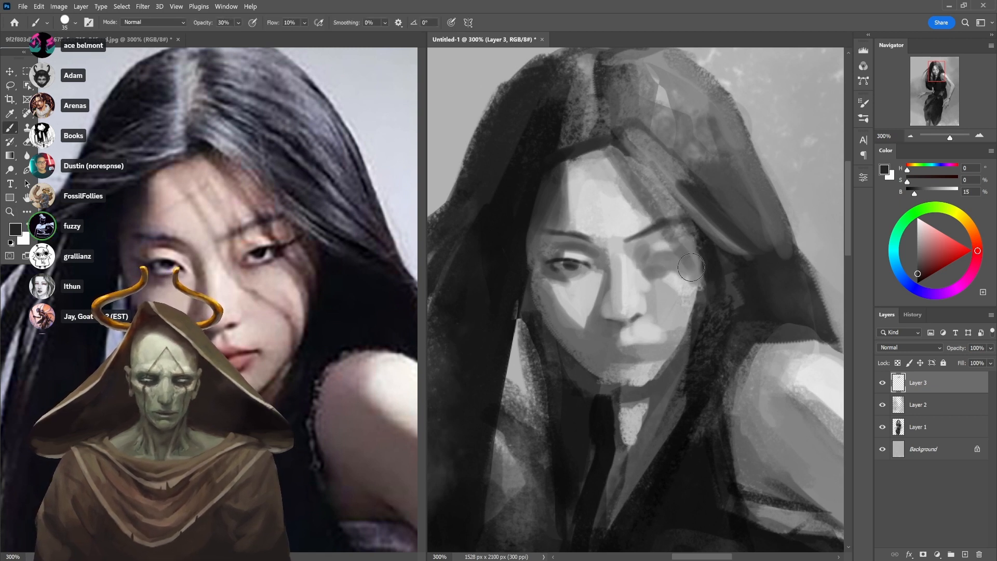
mouse_move(613, 146)
left_mouse_down()
mouse_move(704, 287)
mouse_move(711, 300)
mouse_move(691, 268)
mouse_move(705, 313)
left_mouse_up()
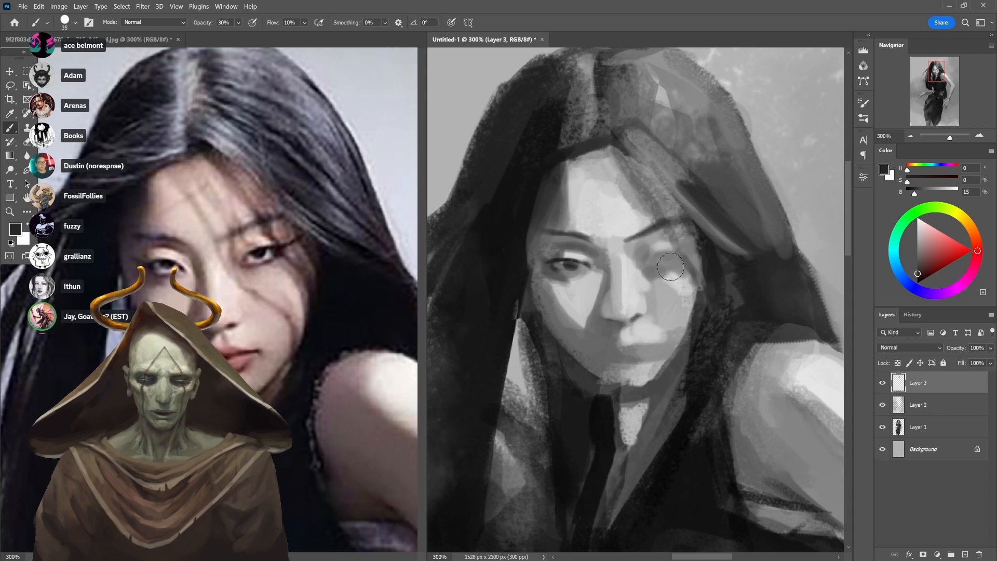
left_click_drag(644, 273, 689, 321)
left_click_drag(653, 281, 691, 331)
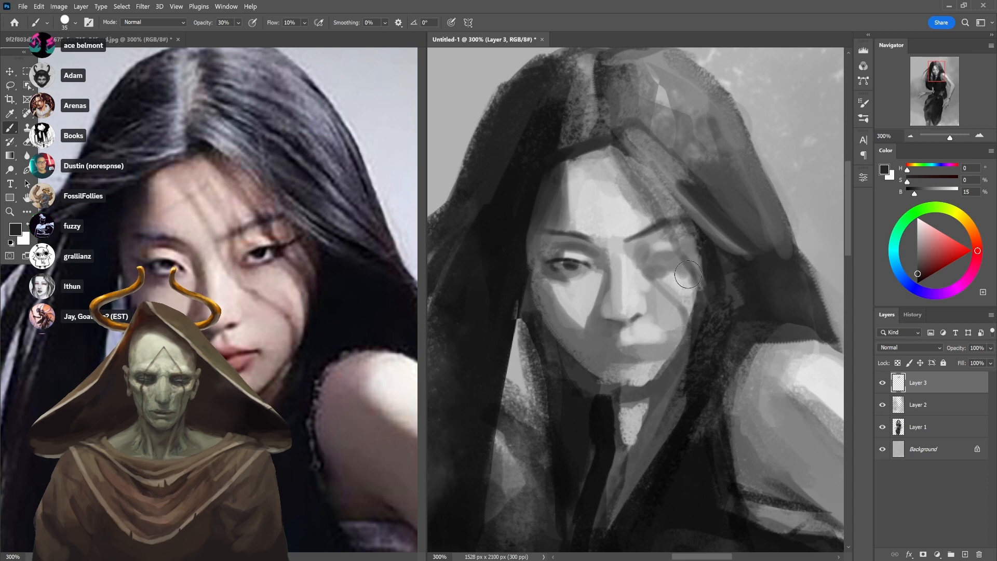
Darken the mouth and the right eye socket with near-black at 30% and 20% opacity
mouse_move(621, 347)
left_mouse_down()
mouse_move(599, 355)
mouse_move(664, 347)
left_mouse_up()
key("2")
left_click_drag(601, 350, 653, 338)
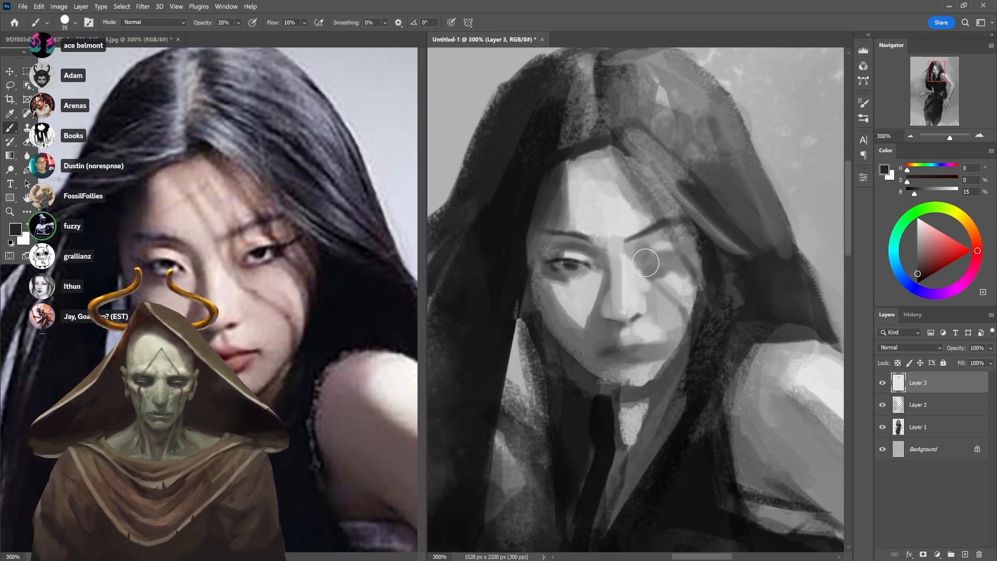
mouse_move(646, 262)
left_mouse_down()
mouse_move(713, 245)
mouse_move(683, 230)
mouse_move(674, 251)
mouse_move(646, 258)
mouse_move(732, 235)
mouse_move(694, 266)
mouse_move(689, 241)
mouse_move(673, 231)
mouse_move(716, 253)
mouse_move(686, 247)
mouse_move(701, 278)
left_mouse_up()
Clean up the lower-left jaw and chin edge with sampled dark greys at 80% opacity
left_click(586, 345, "alt")
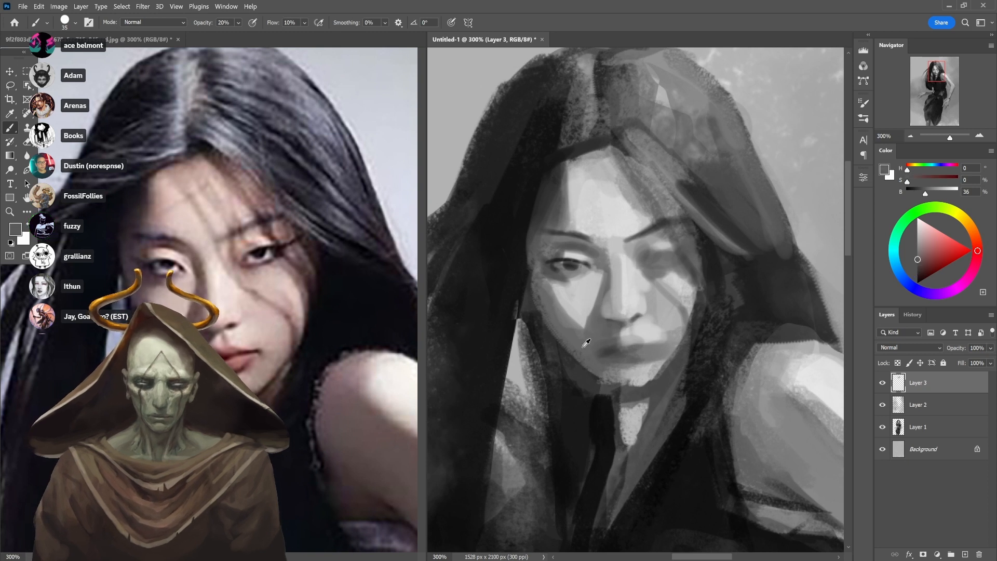
key("8")
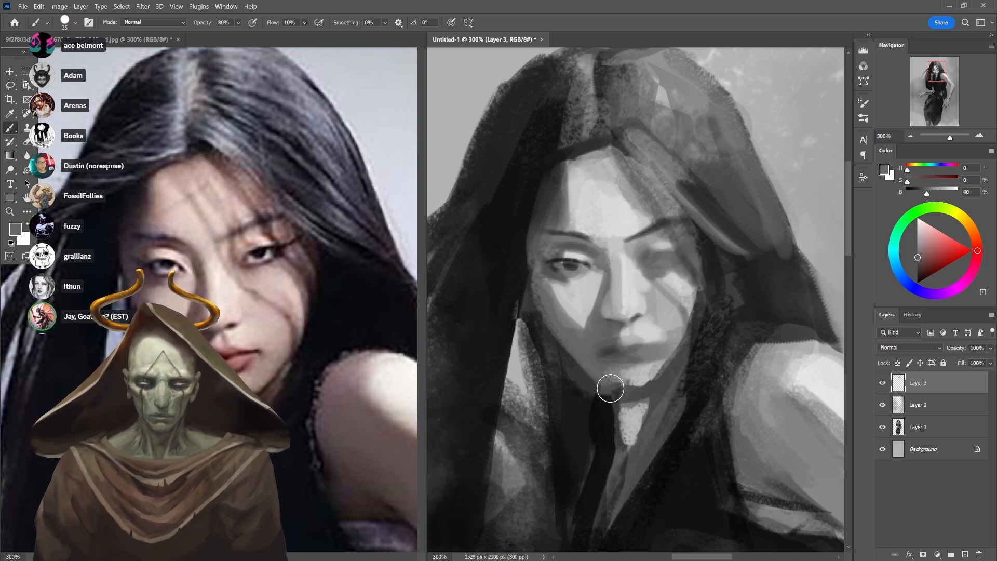
left_click(625, 388, "alt")
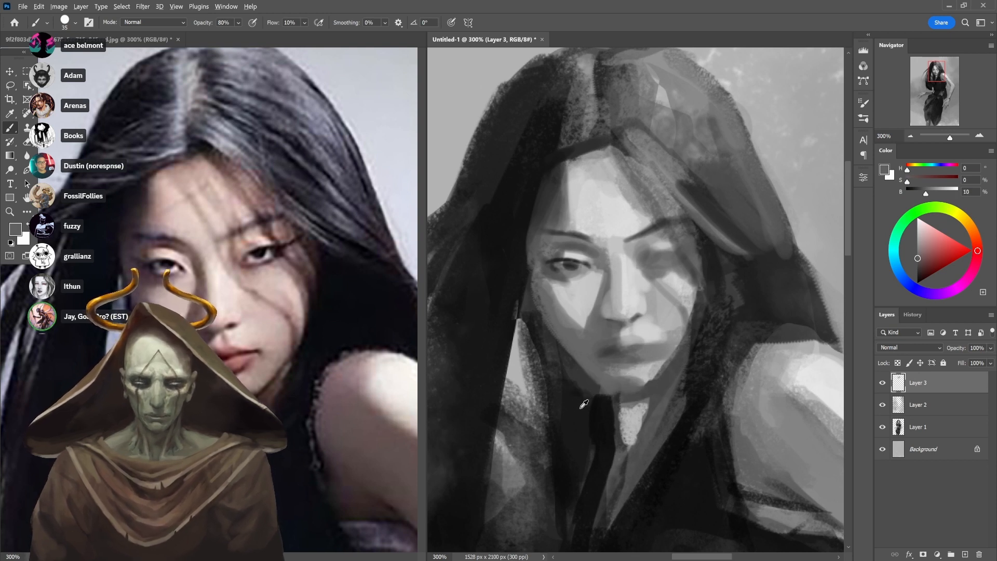
left_click(561, 370, "alt")
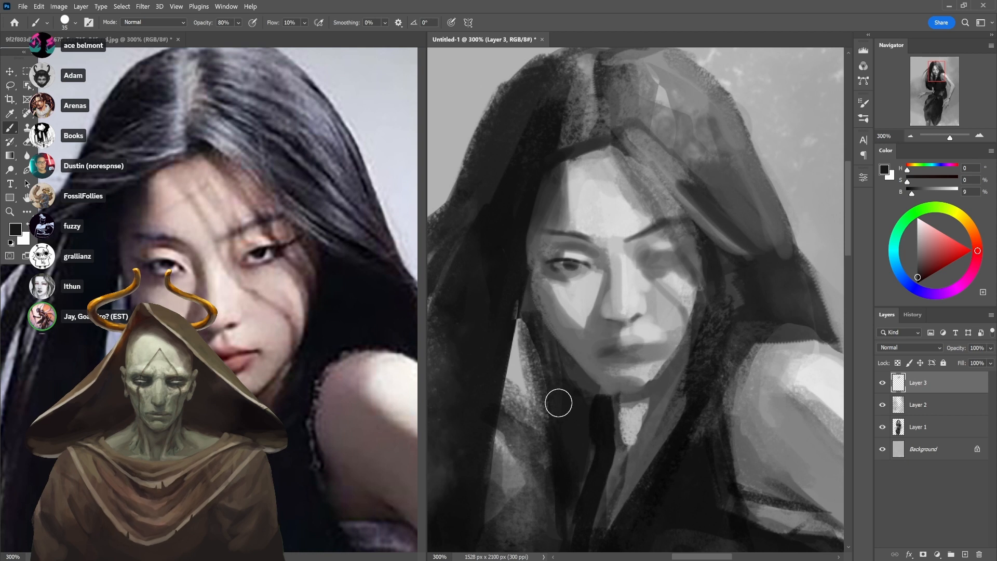
Fill the dark hair between the right side of the face and the shoulder with sampled near-blacks at 80% and 60% opacity
left_click_drag(726, 272, 731, 288)
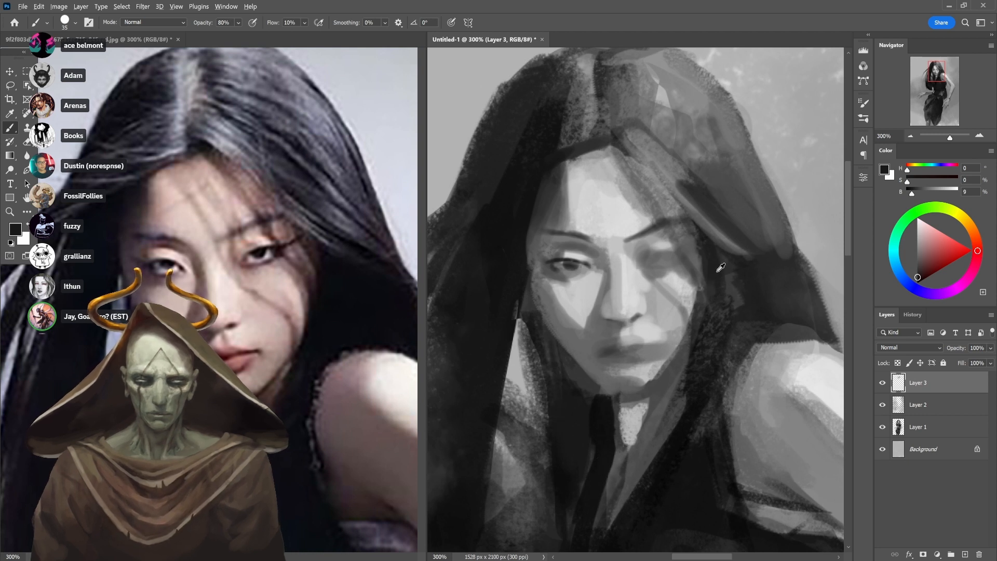
left_click(715, 275, "alt")
left_click(698, 398, "alt")
key("6")
mouse_move(712, 389)
left_mouse_down()
mouse_move(746, 305)
mouse_move(724, 366)
mouse_move(792, 303)
mouse_move(759, 303)
mouse_move(748, 289)
mouse_move(767, 290)
mouse_move(752, 283)
mouse_move(805, 314)
left_mouse_up()
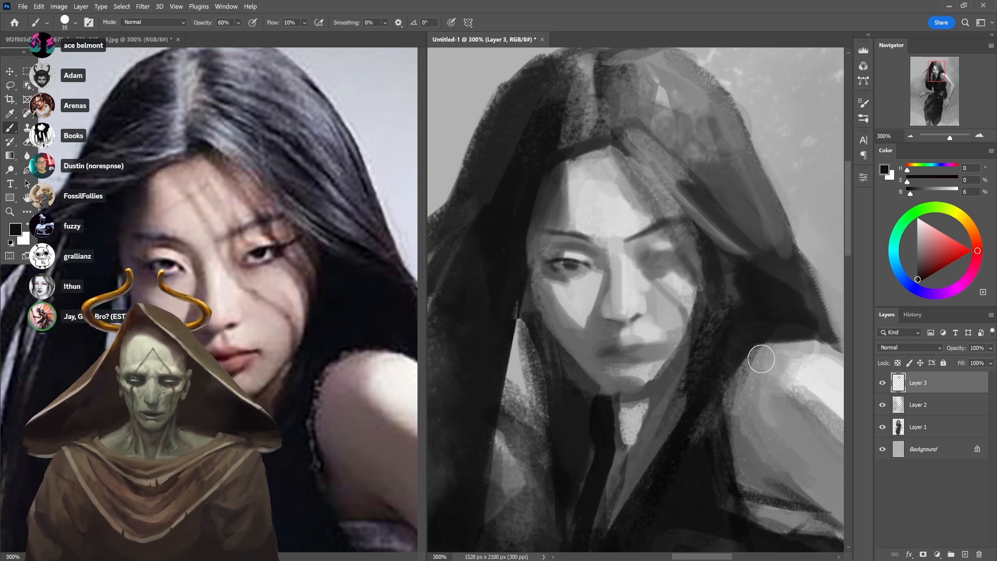
Round out the top of the shoulder with sampled mid and light greys at 60% opacity
left_click(756, 377, "alt")
mouse_move(755, 378)
left_mouse_down()
mouse_move(742, 409)
mouse_move(748, 370)
mouse_move(779, 348)
mouse_move(756, 356)
mouse_move(770, 342)
mouse_move(813, 345)
mouse_move(764, 351)
mouse_move(772, 363)
mouse_move(809, 346)
mouse_move(825, 357)
mouse_move(798, 362)
left_mouse_up()
left_click(772, 362, "alt")
left_click(823, 359, "alt")
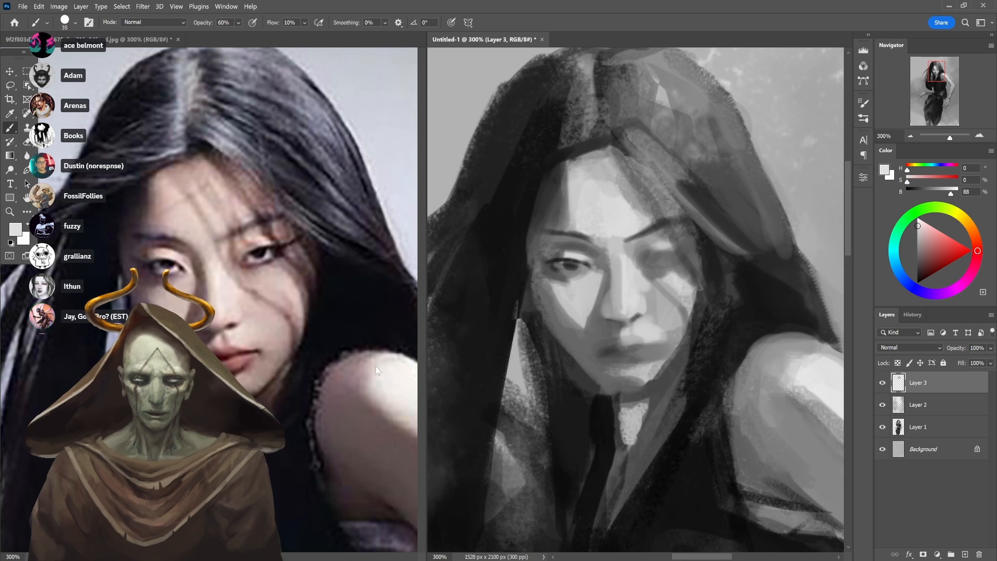
Smooth the light area on the shoulder and upper arm with sampled light greys at 80% and 30% opacity
mouse_move(404, 362)
left_mouse_down()
mouse_move(298, 361)
mouse_move(309, 335)
left_mouse_up()
mouse_move(775, 359)
left_mouse_down()
mouse_move(677, 318)
mouse_move(716, 312)
mouse_move(753, 323)
mouse_move(777, 355)
left_mouse_up()
key("8")
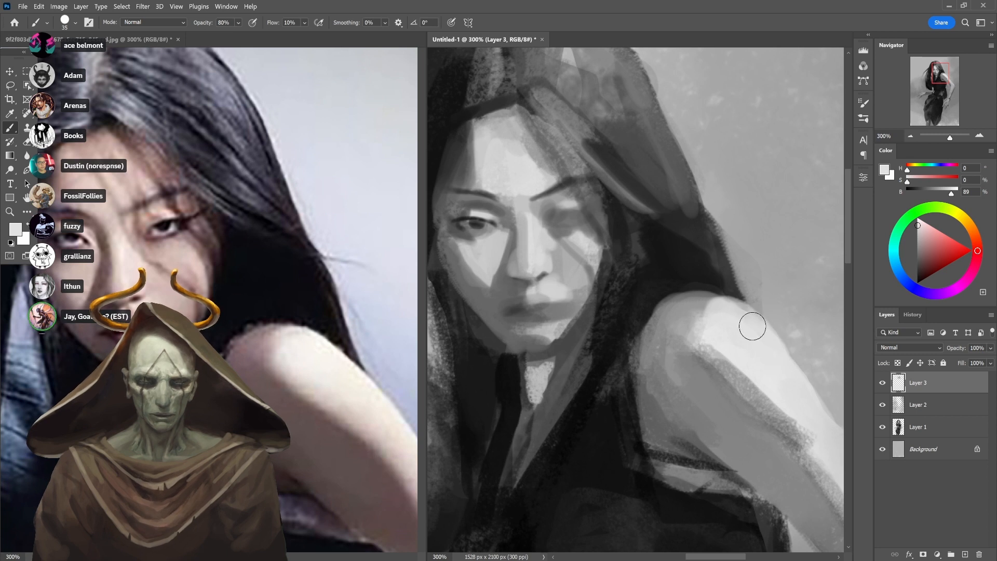
left_click(704, 323, "alt")
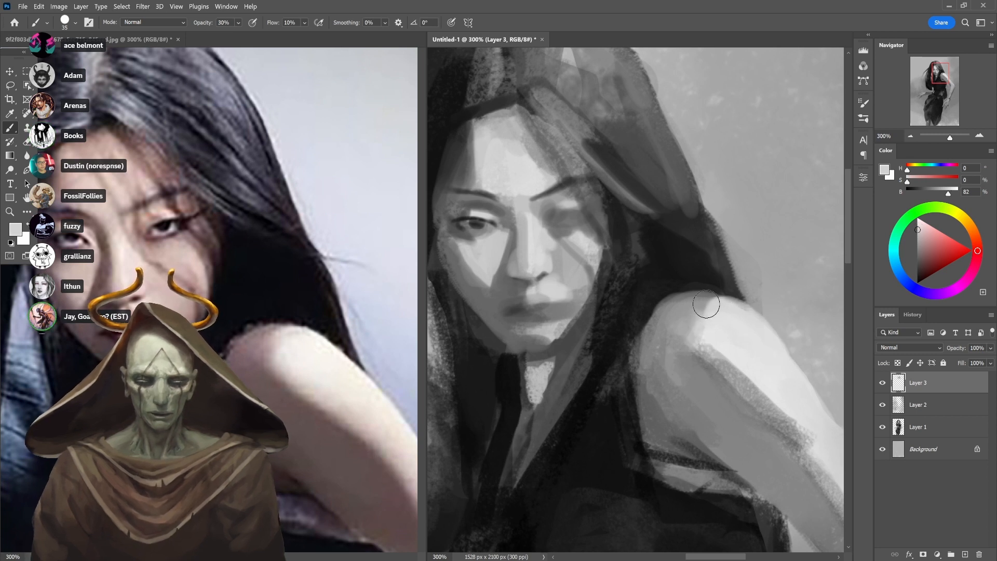
key("3")
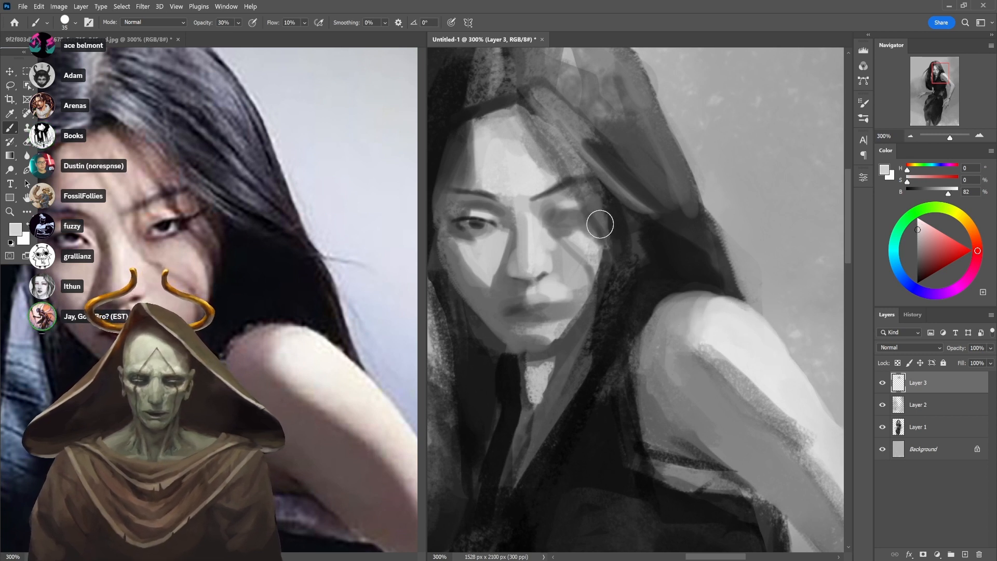
Darken the hair edge along the forehead and right temple with sampled near-black at 30% and 60% opacity
left_click(579, 217, "alt")
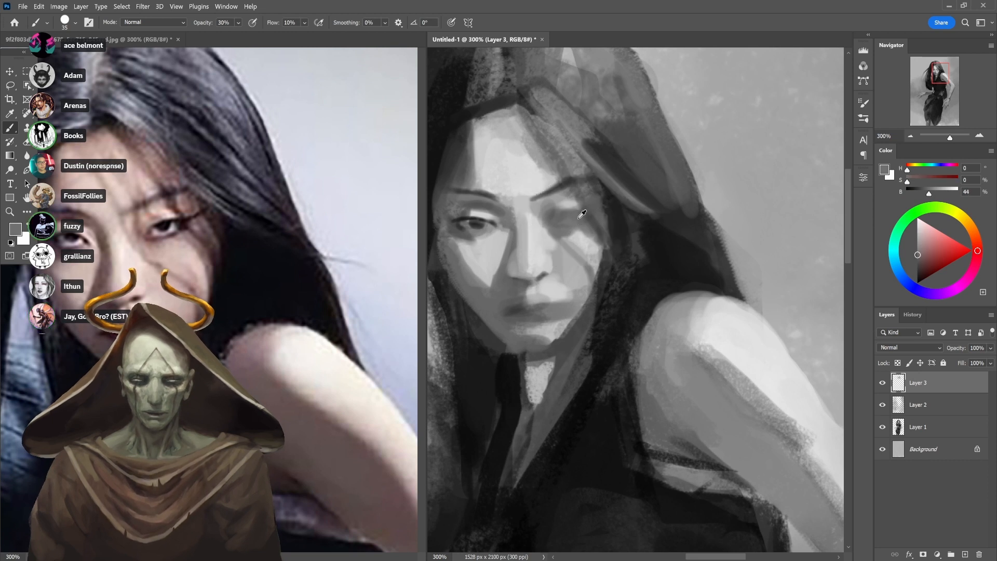
left_click(579, 216, "alt")
left_click(602, 208, "alt")
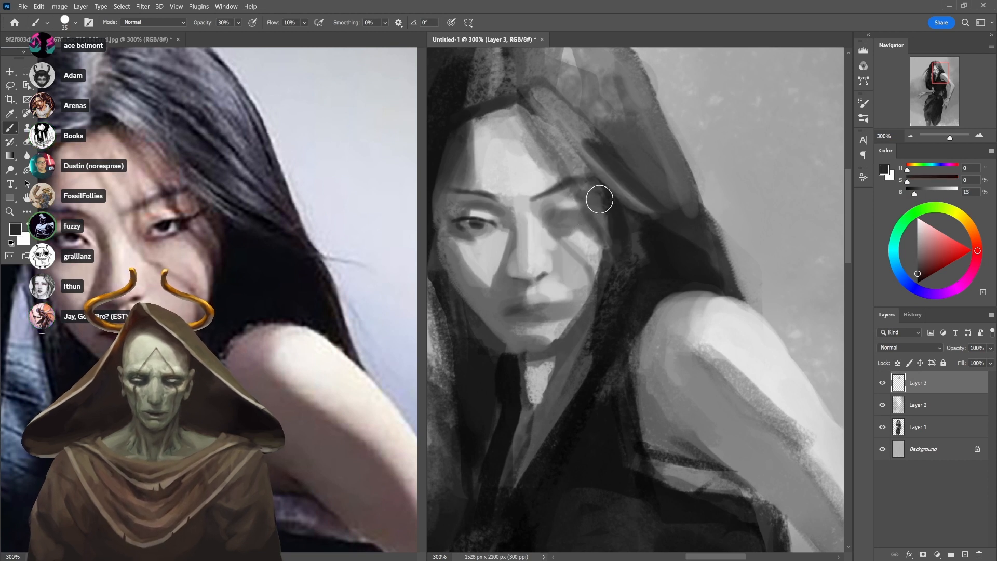
mouse_move(572, 156)
left_mouse_down()
mouse_move(592, 158)
mouse_move(643, 234)
left_mouse_up()
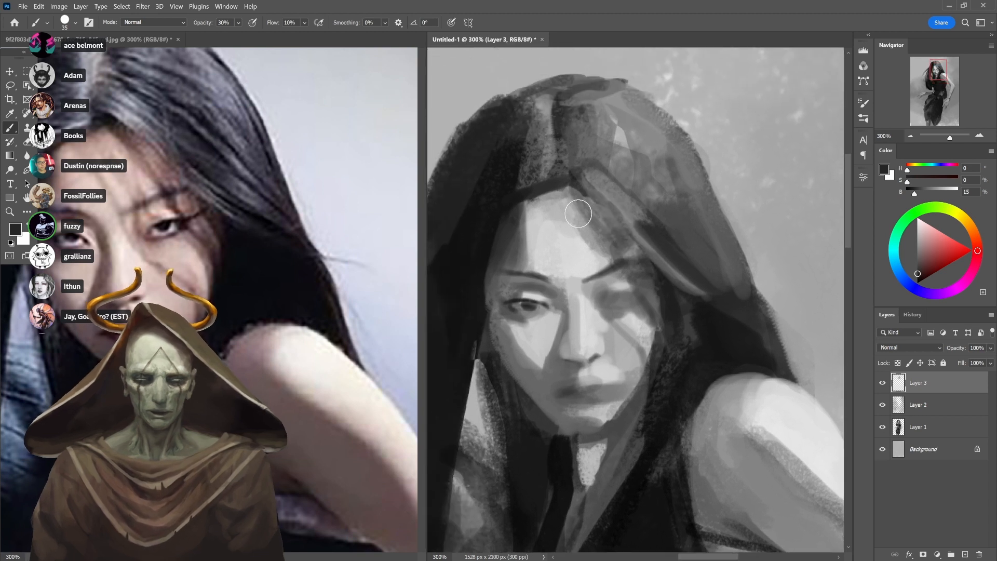
key("6")
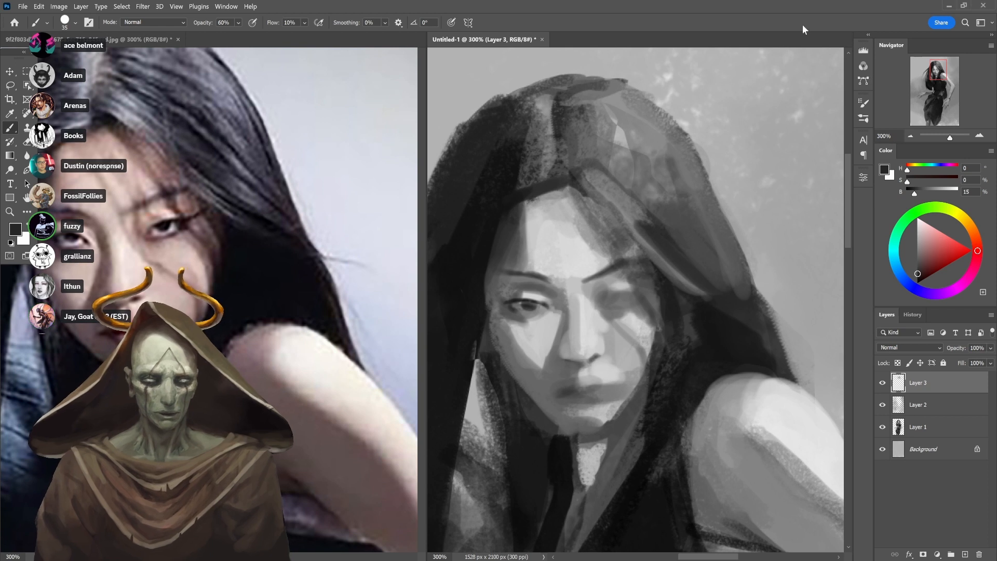
Align the reference photo with the painted face and paint over the left eye with a sampled mid-grey at 80% opacity
mouse_move(660, 361)
left_mouse_down()
mouse_move(667, 296)
mouse_move(634, 324)
left_mouse_up()
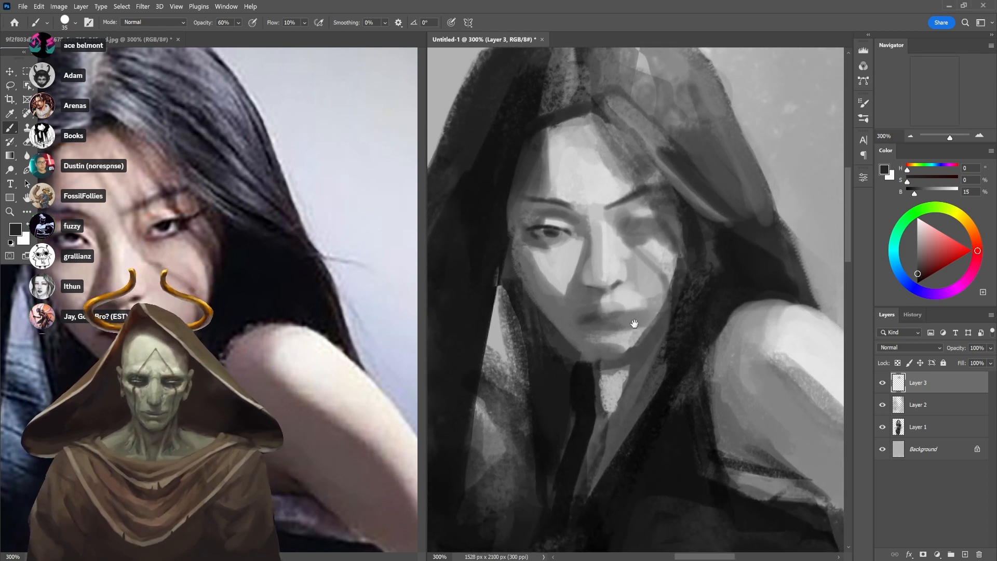
left_click(264, 315)
left_click_drag(265, 315, 322, 317)
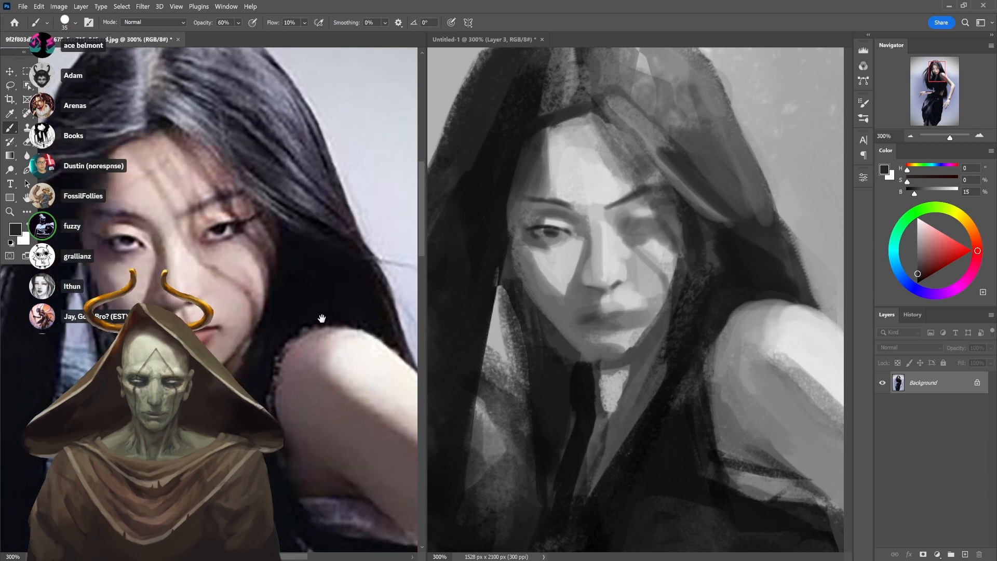
left_click(542, 228, "alt")
key("8")
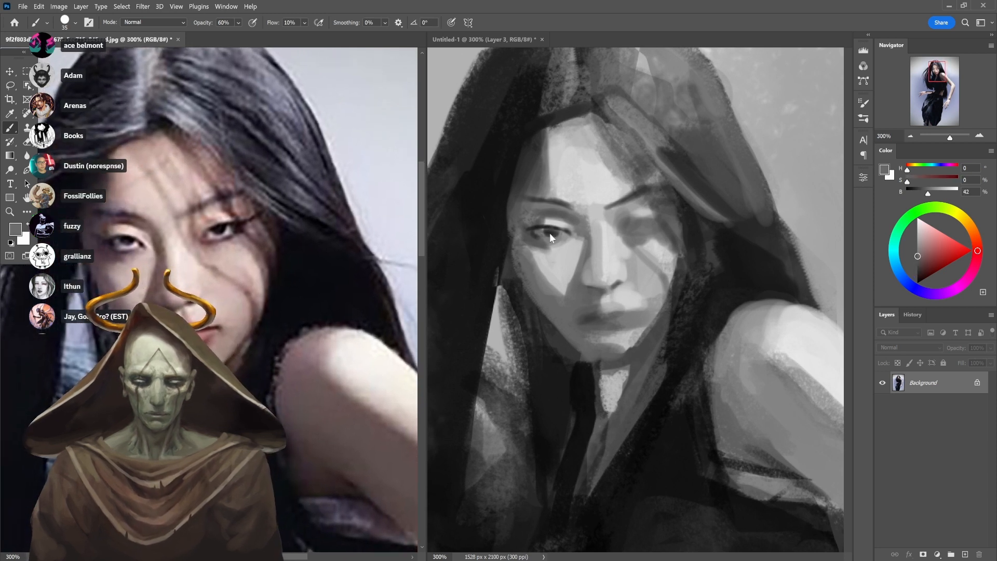
left_click(545, 237)
left_click_drag(544, 234, 558, 233)
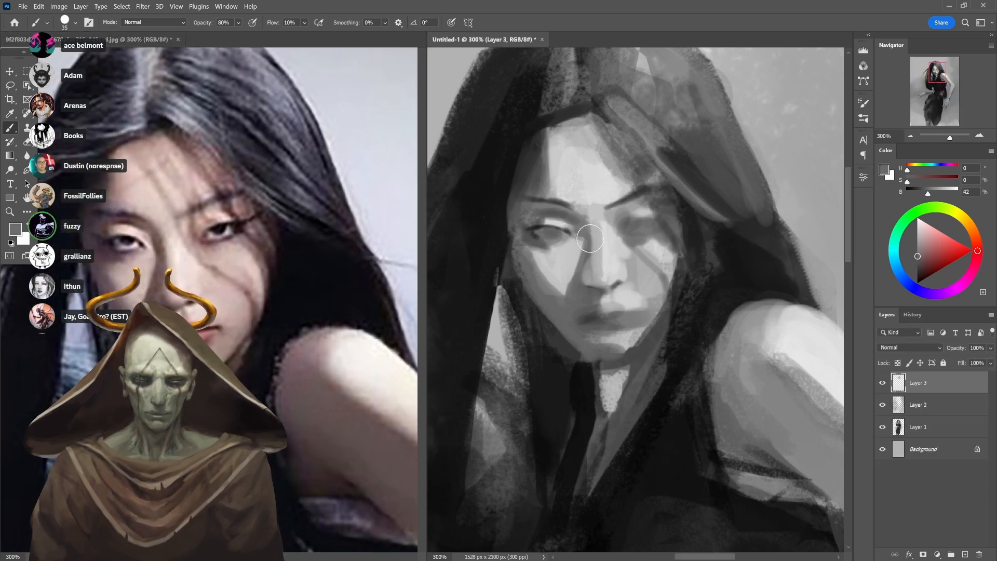
Darken the left eye's iris and outer corner with sampled near-black at 40% opacity
key("4")
left_click(541, 228, "alt")
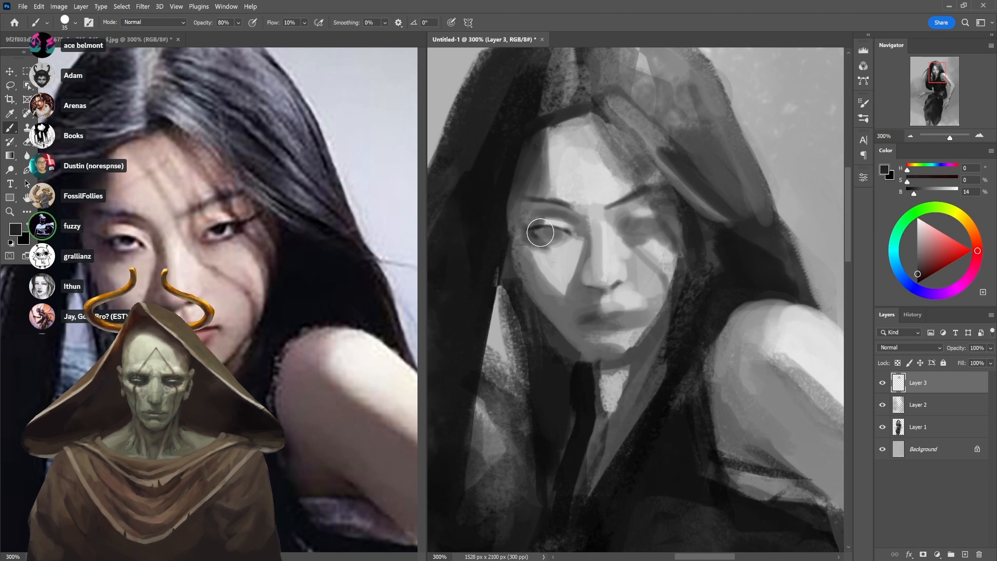
left_click(543, 232)
left_click_drag(543, 232, 534, 232)
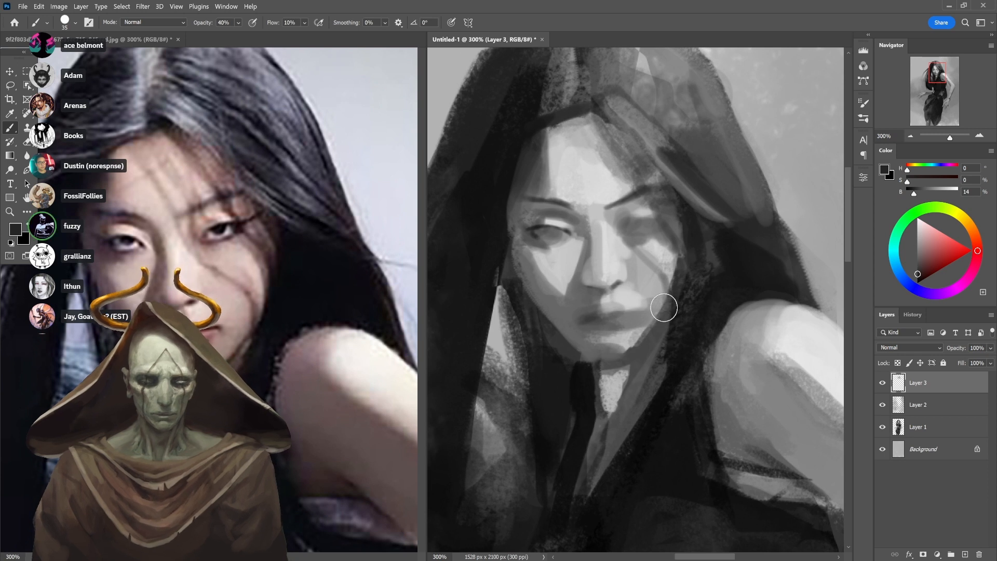
Highlight the left upper eyelid with a 15 px brush in light grey sampled from the forehead, at 70% opacity
key("bracketleft")
left_click(586, 172, "alt")
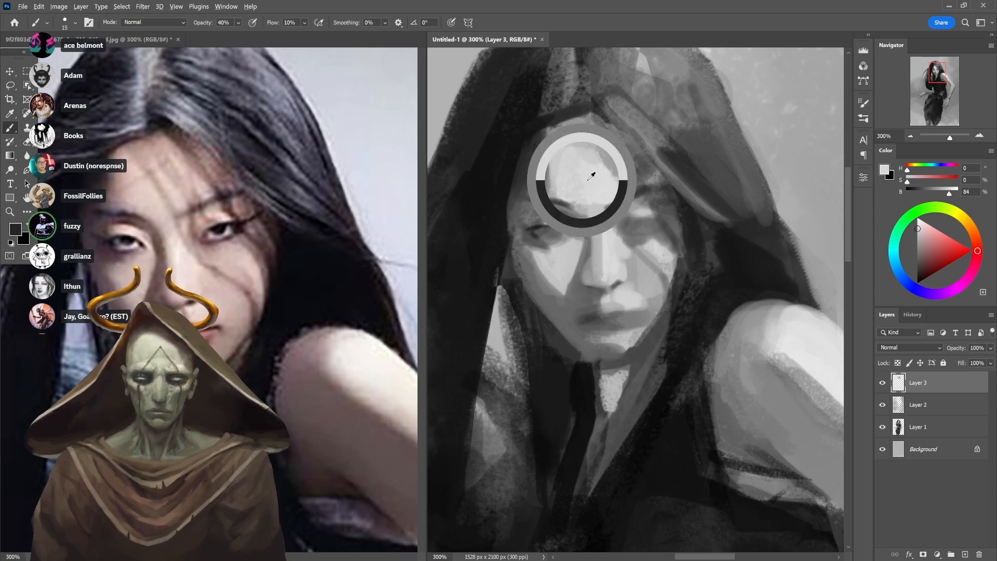
key("7")
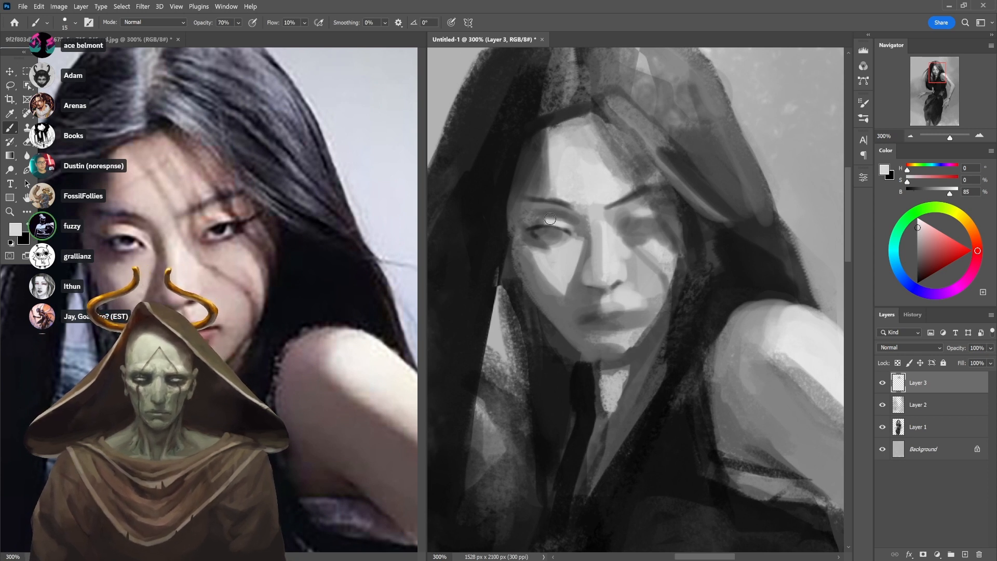
left_click_drag(548, 219, 562, 219)
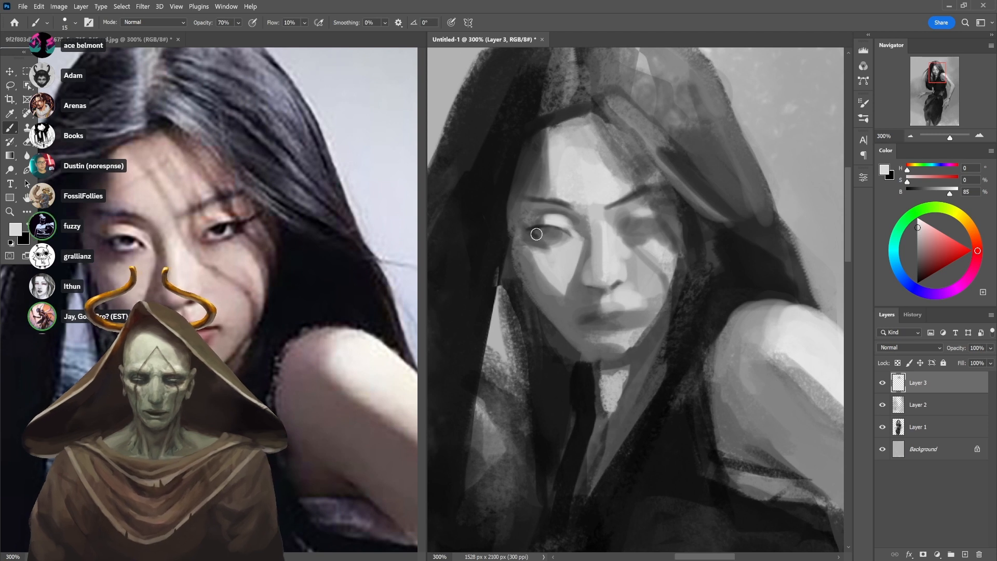
left_click(552, 221, "alt")
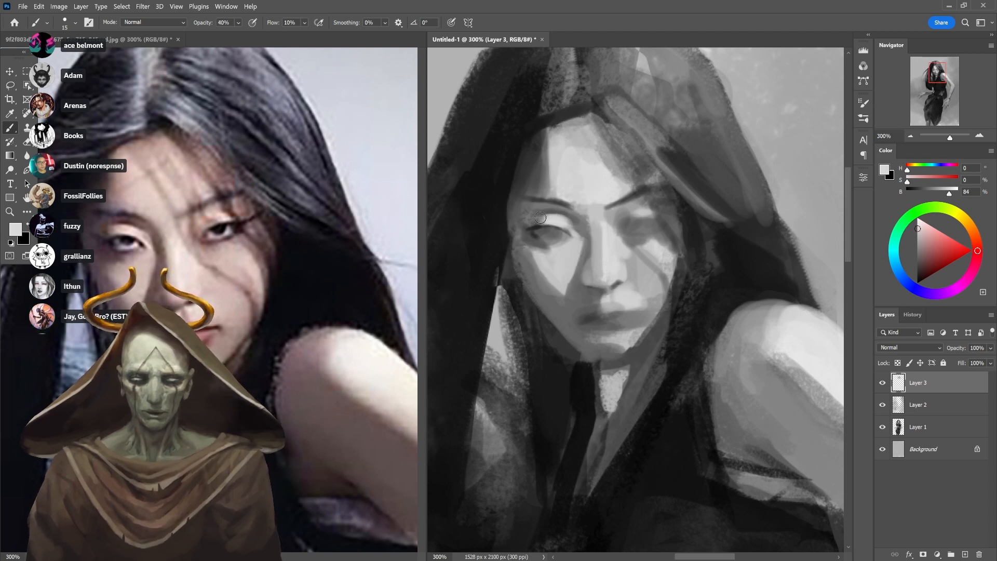
Darken the hair beside the left temple with near-black sampled from the hair, at 30% opacity
key("d")
key("2")
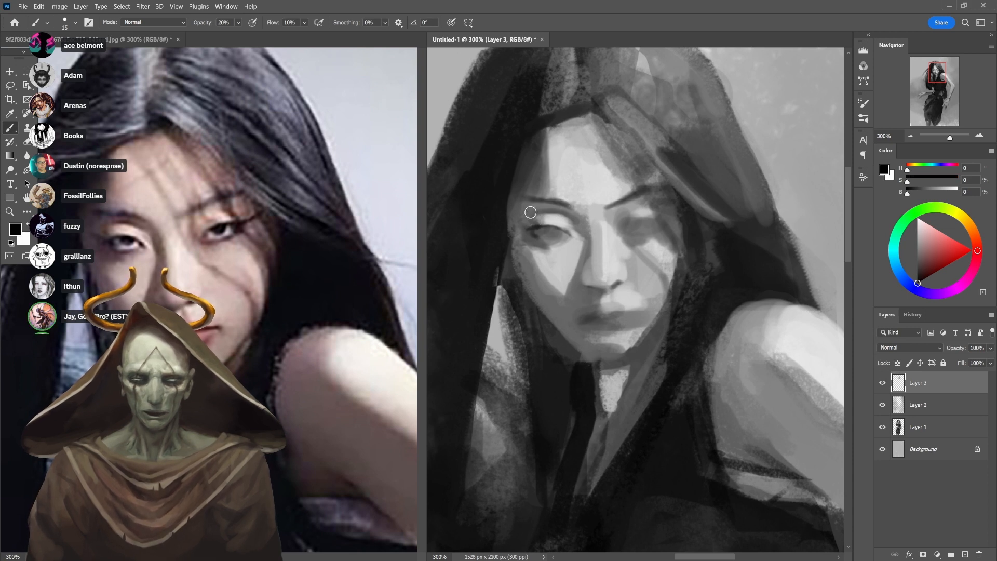
key("3")
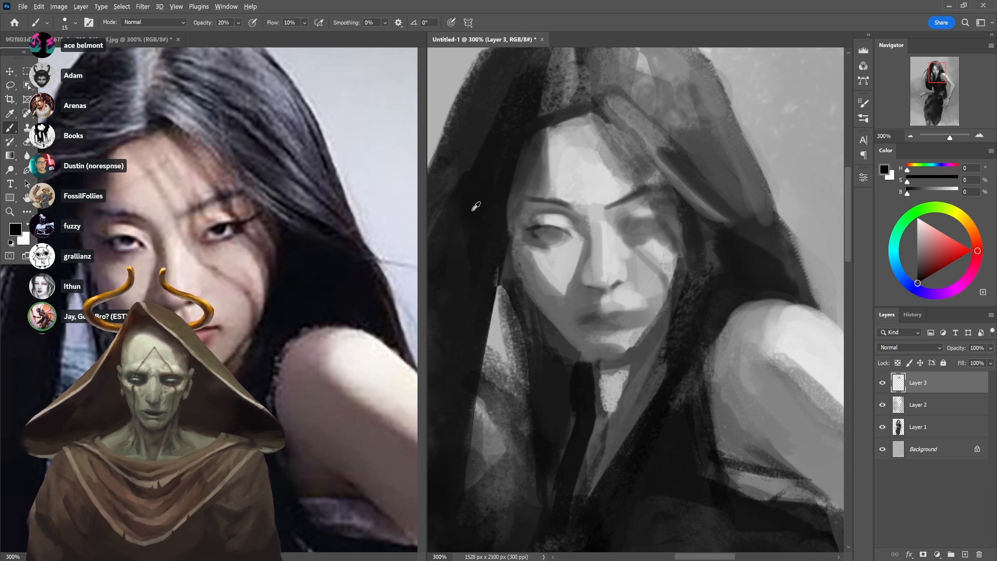
left_click(480, 212, "alt")
left_click_drag(488, 250, 498, 172)
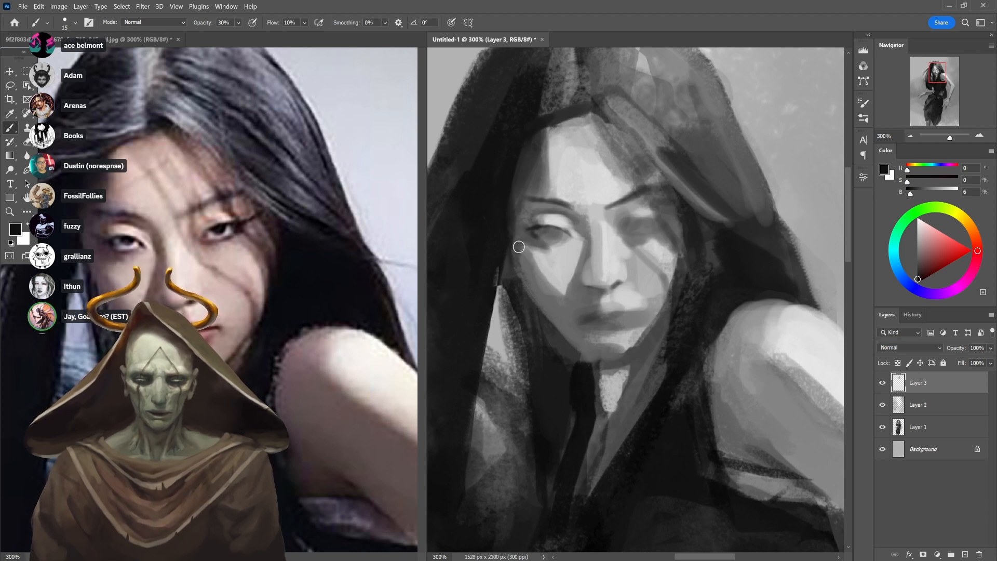
Shade the face edge beside the left eye's outer corner with a sampled dark grey at 30% opacity
left_click(518, 241, "alt")
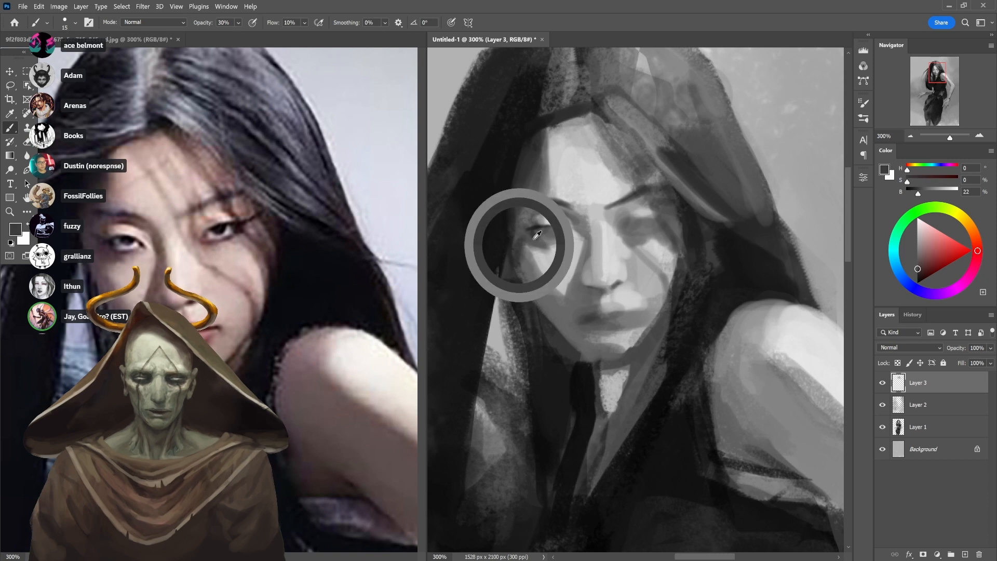
left_click_drag(536, 236, 525, 250)
key("6")
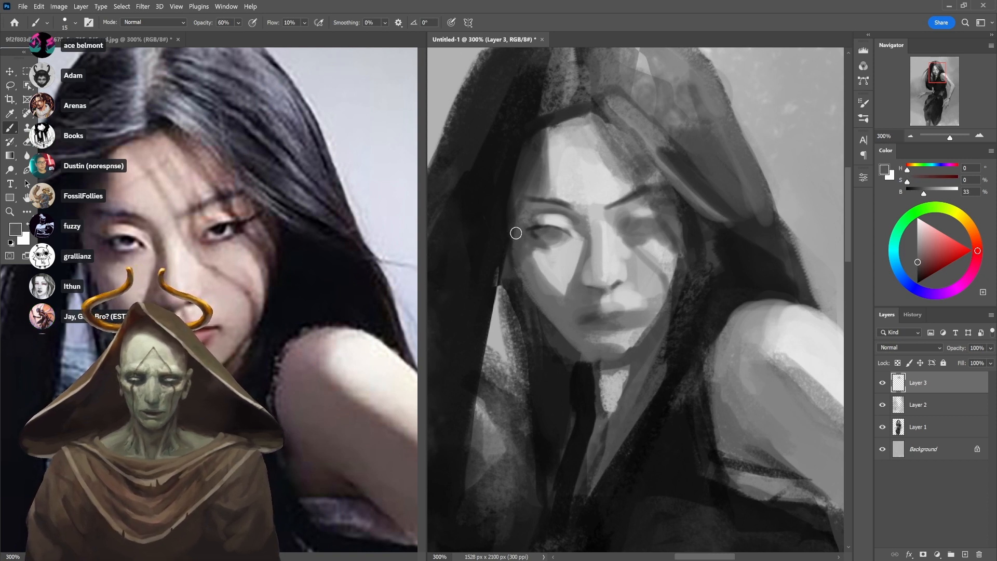
Soften the shadow edge along the left cheek with sampled mid-greys, lowering the brush opacity from 60% to 30%
left_click(547, 255, "alt")
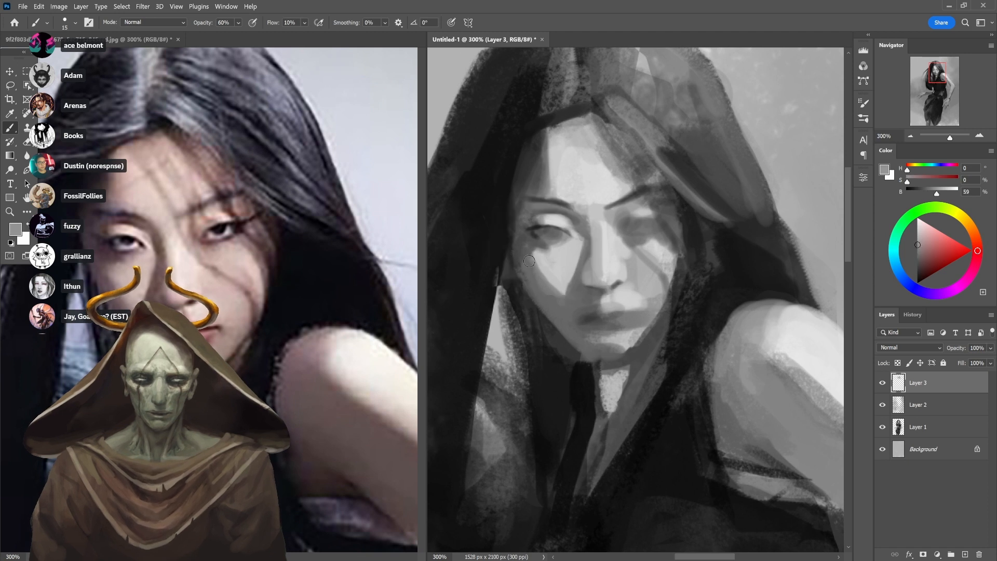
left_click_drag(540, 267, 551, 295)
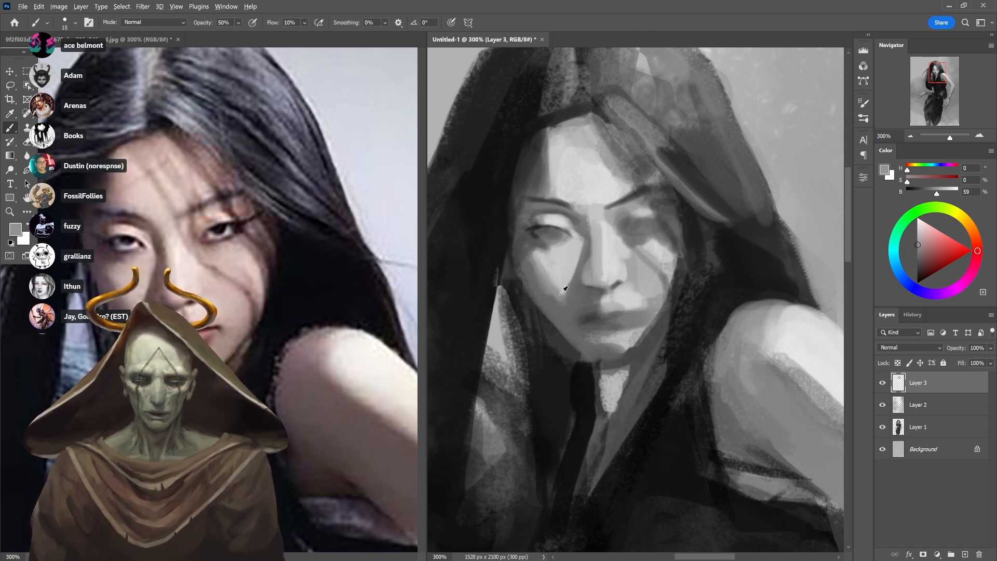
left_click(550, 287, "alt")
key("3")
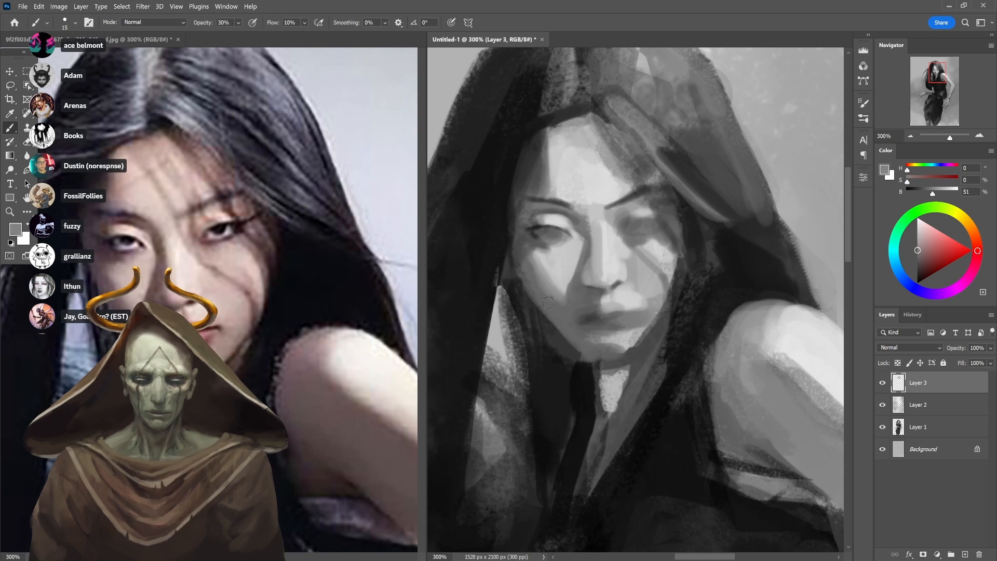
left_click(566, 286, "alt")
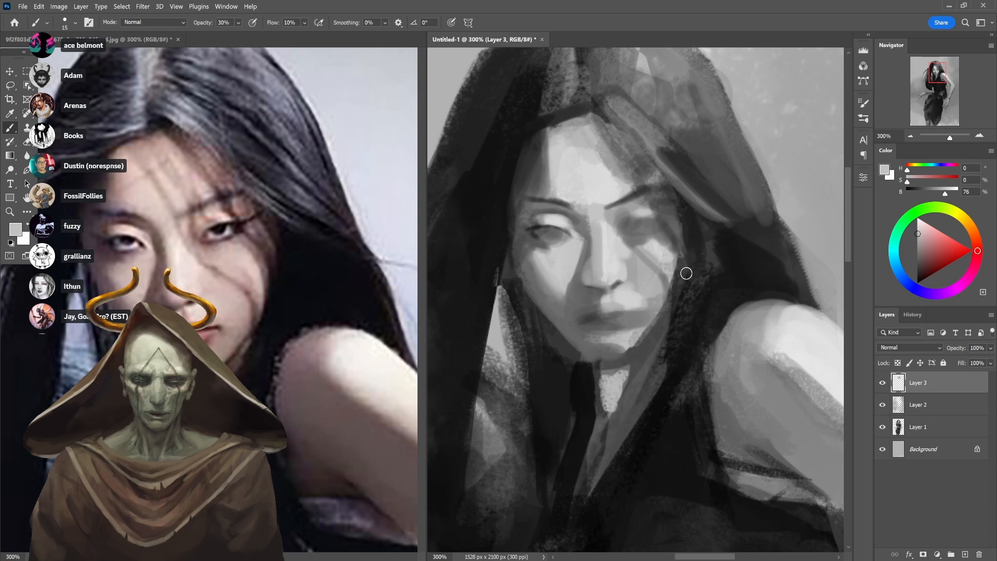
Blend the shadow edge on the left side of the forehead above the brow with sampled mid-greys at 20% opacity
left_click(550, 180, "alt")
key("2")
left_click(546, 183, "alt")
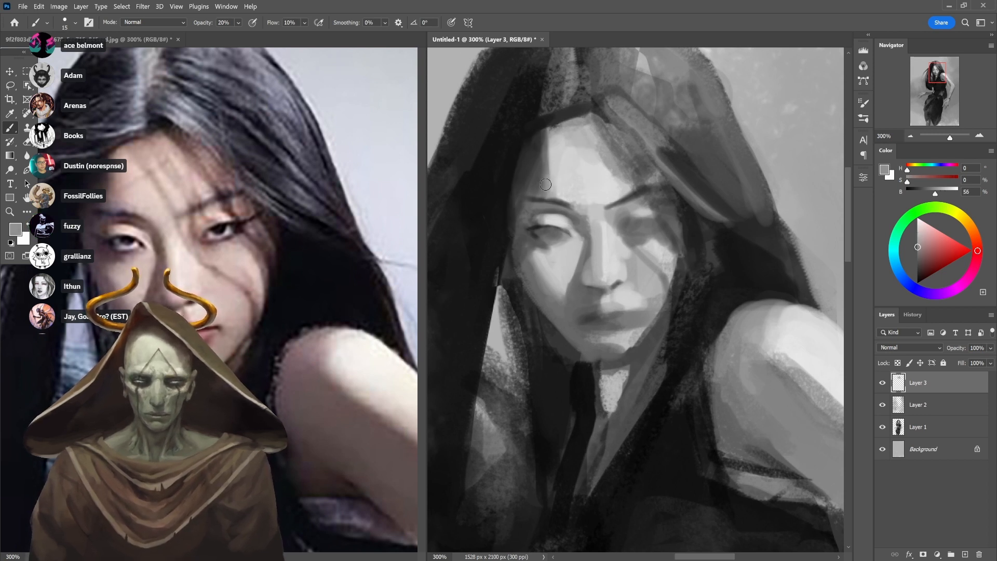
left_click(546, 184, "alt")
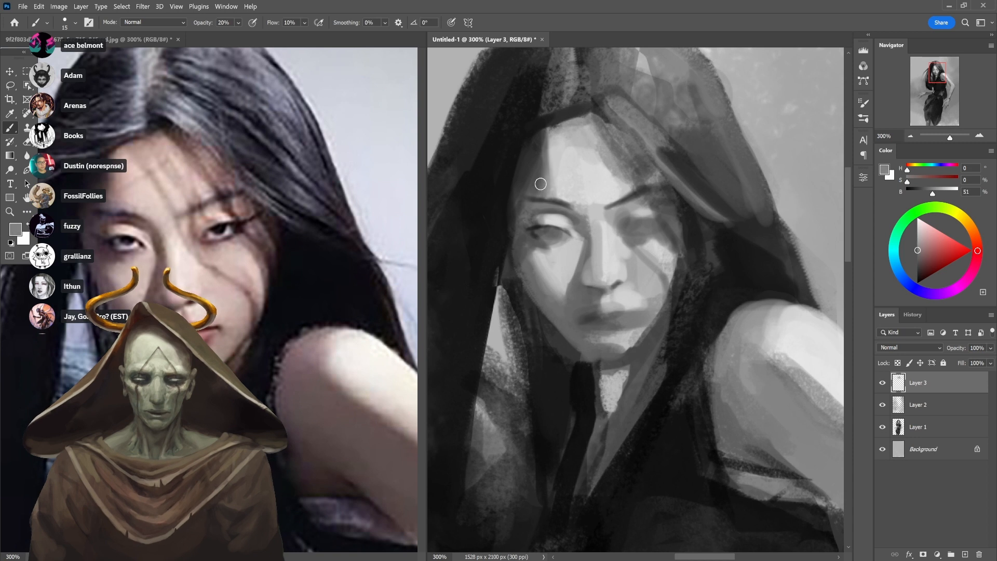
left_click(542, 141, "alt")
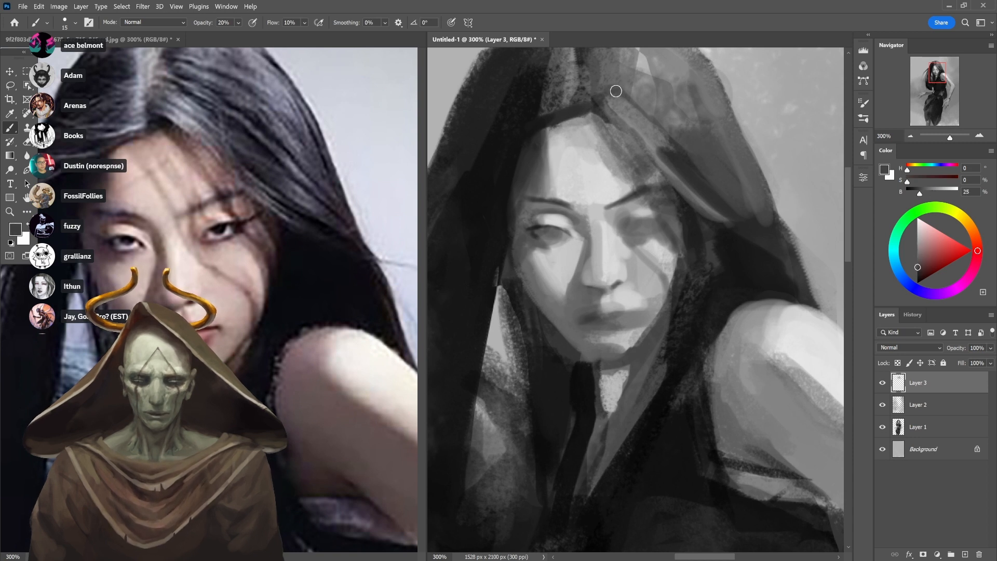
left_click(547, 172, "alt")
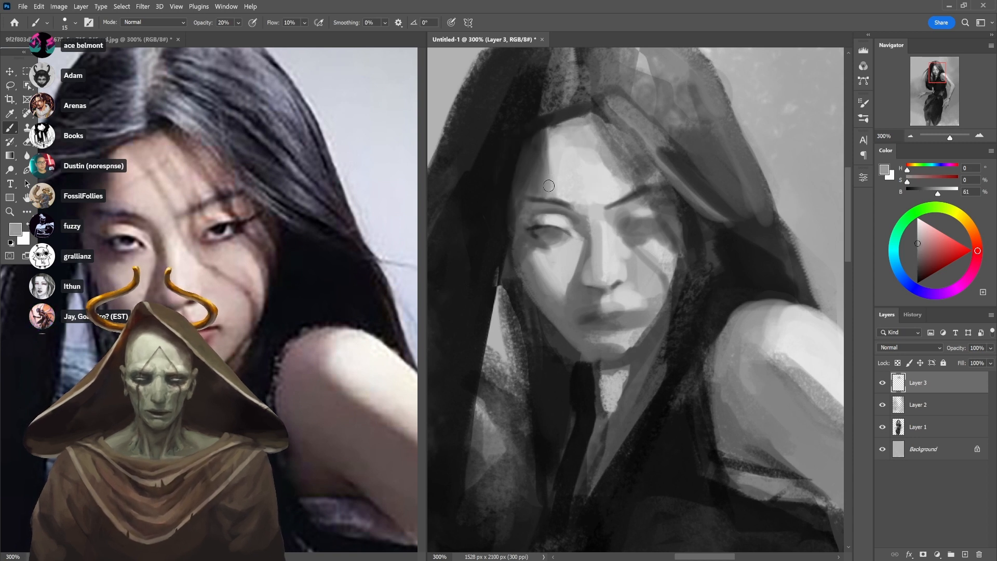
Smooth the left forehead shadow into the hairline with sampled greys and near-black at 30% opacity
left_click(551, 169, "alt")
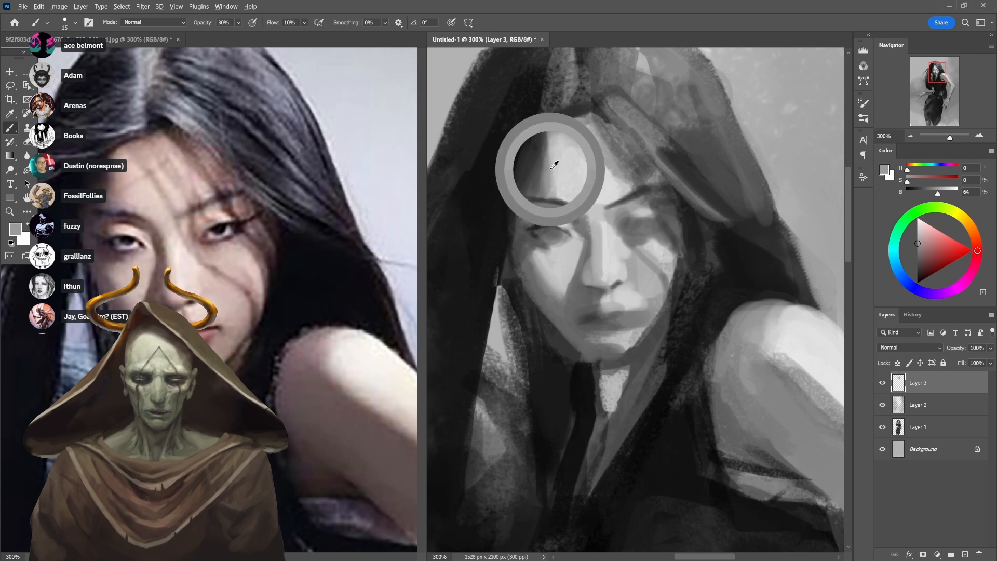
left_click(545, 177, "alt")
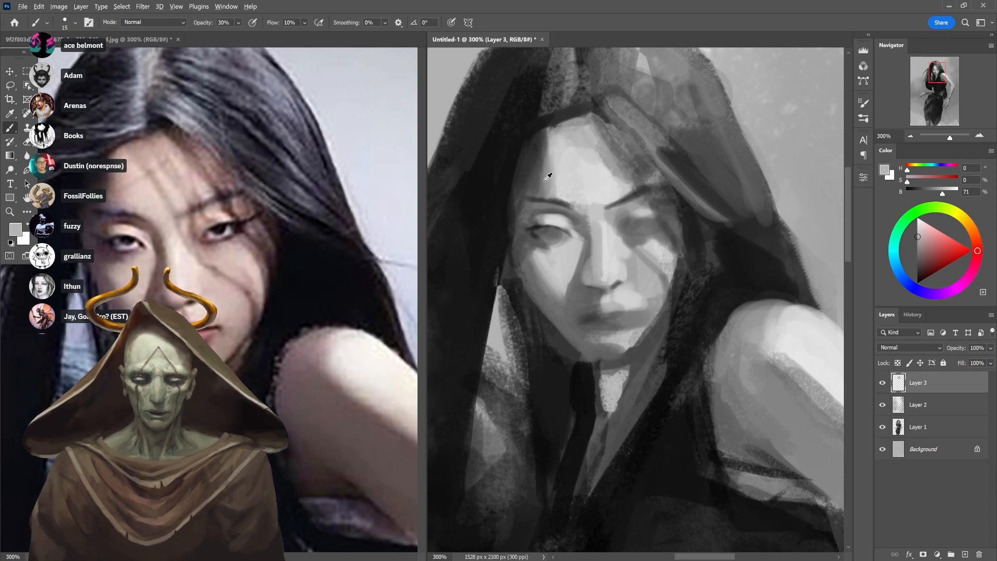
left_click(542, 187, "alt")
left_click(536, 174, "alt")
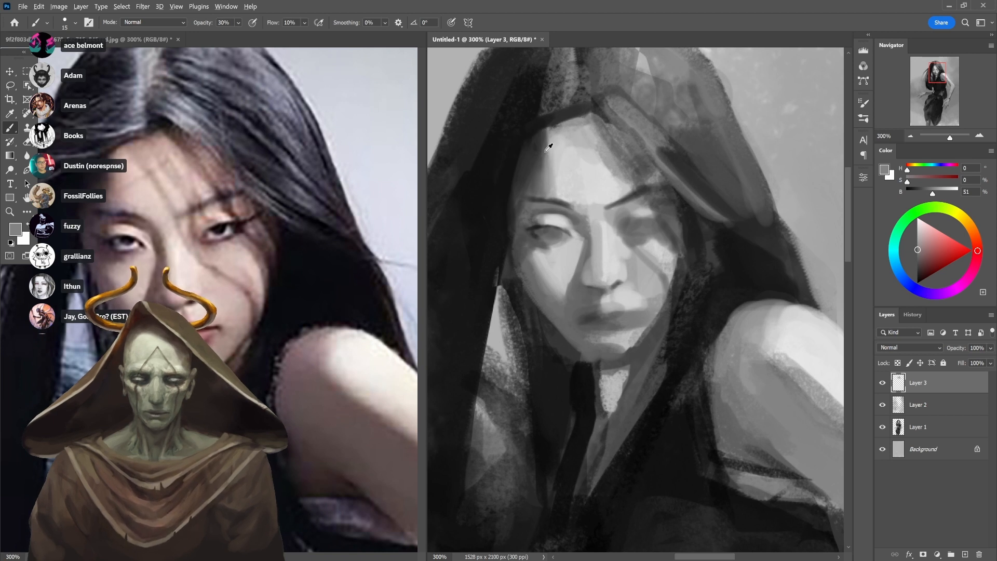
left_click(530, 139, "alt")
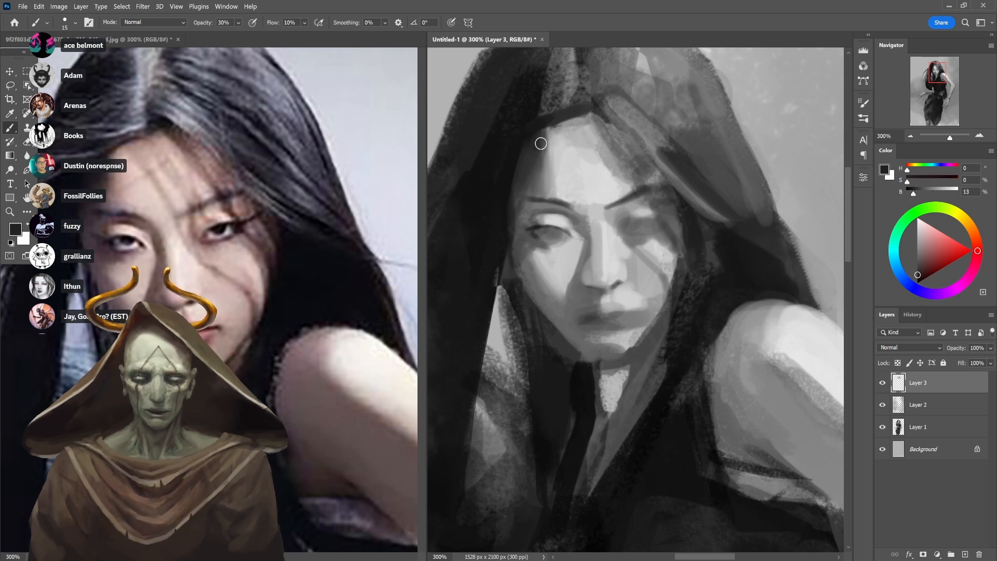
left_click(511, 161, "alt")
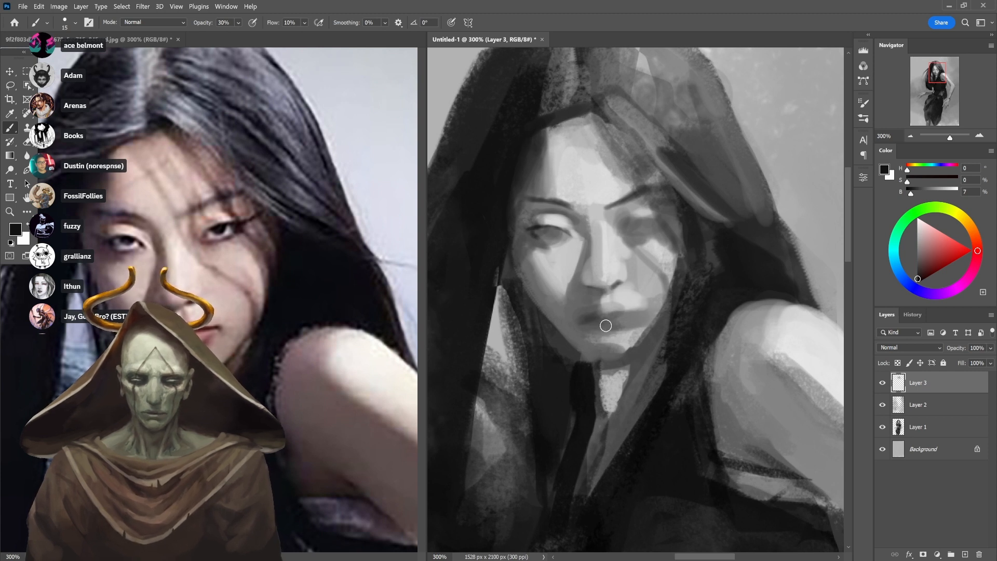
Shade the left side of the nose with a sampled mid-grey at 30% opacity
key("2")
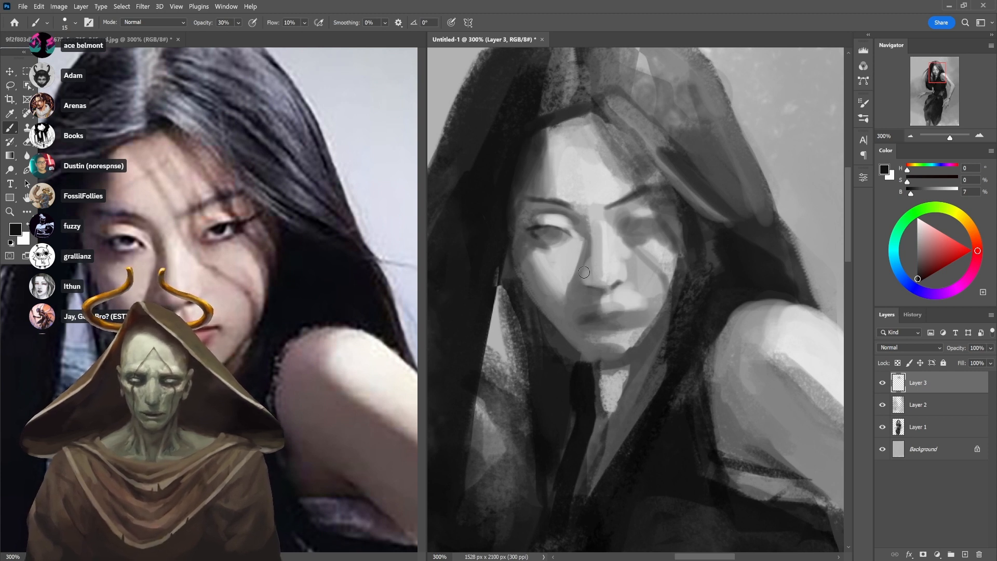
left_click(590, 252, "alt")
key("4")
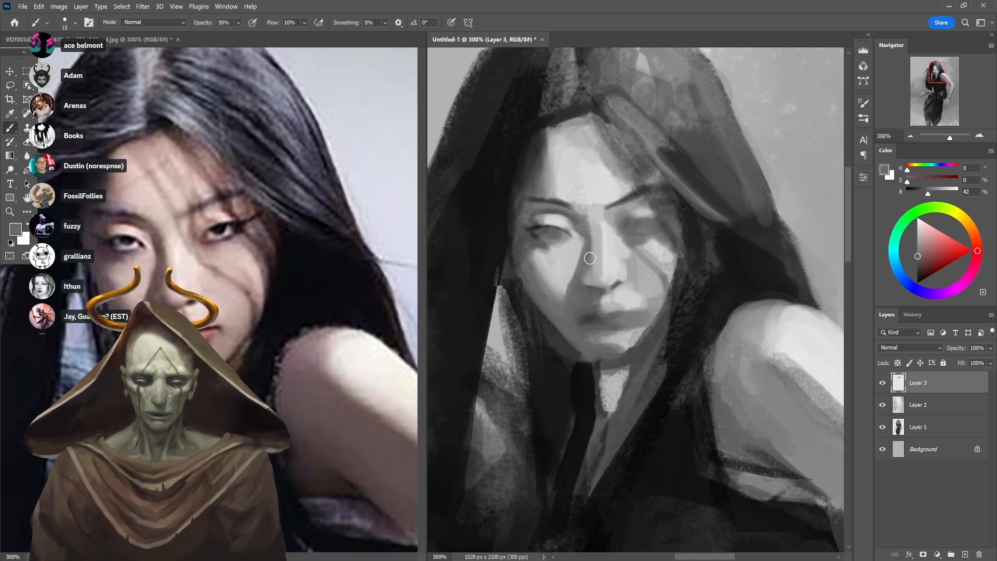
Lighten the area between the eyebrows and the nose bridge with sampled light greys at 40% and 50% opacity
left_click(589, 203, "alt")
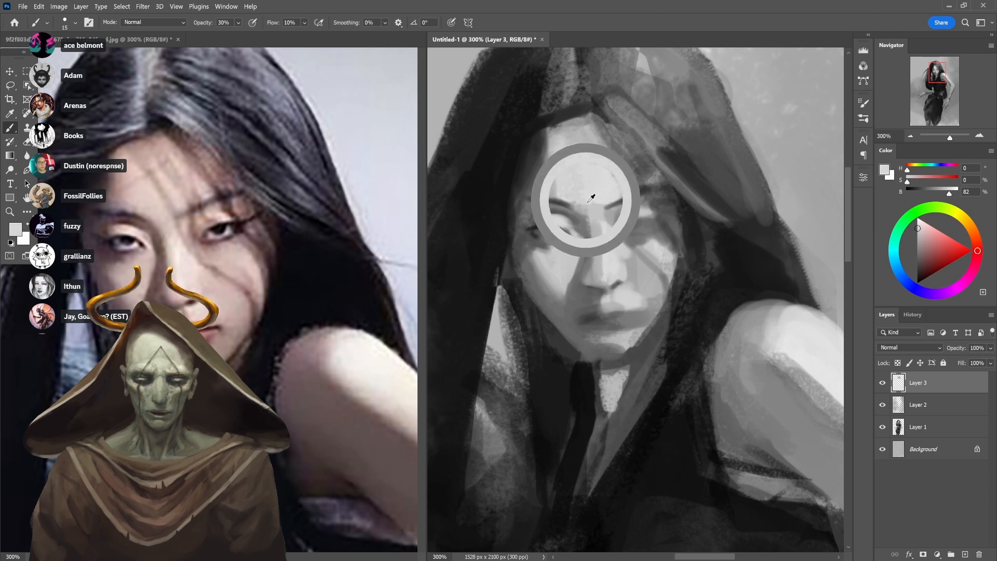
key("4")
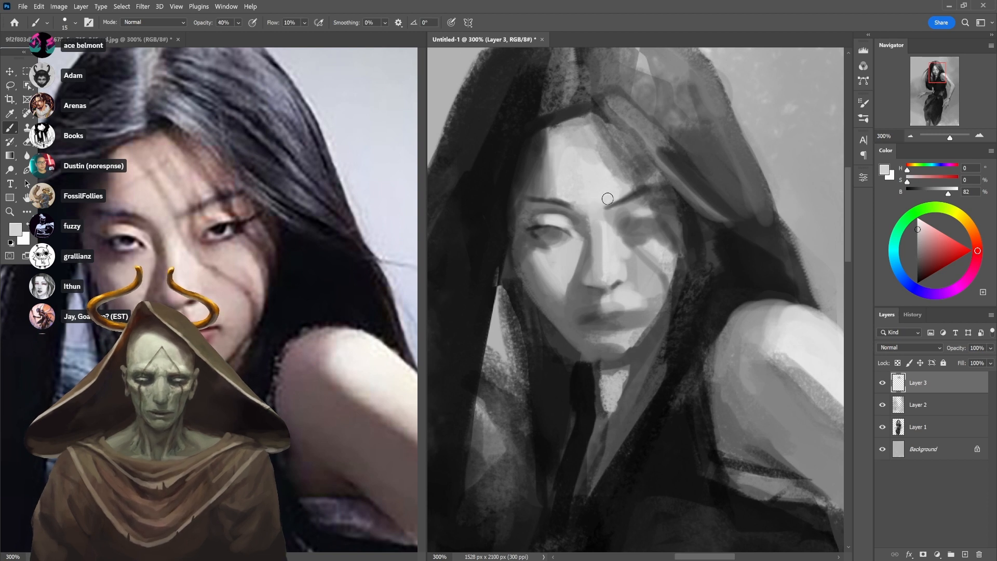
left_click(603, 226, "alt")
key("5")
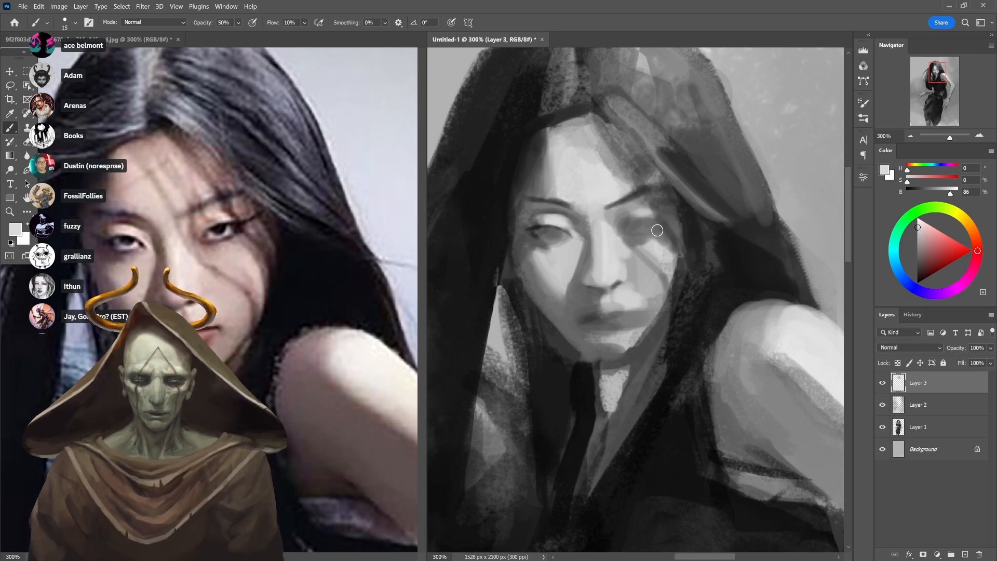
Shade the area beneath the left eye with dark grey sampled from the eye's outer corner
key("d")
key("x")
left_click(533, 236, "alt")
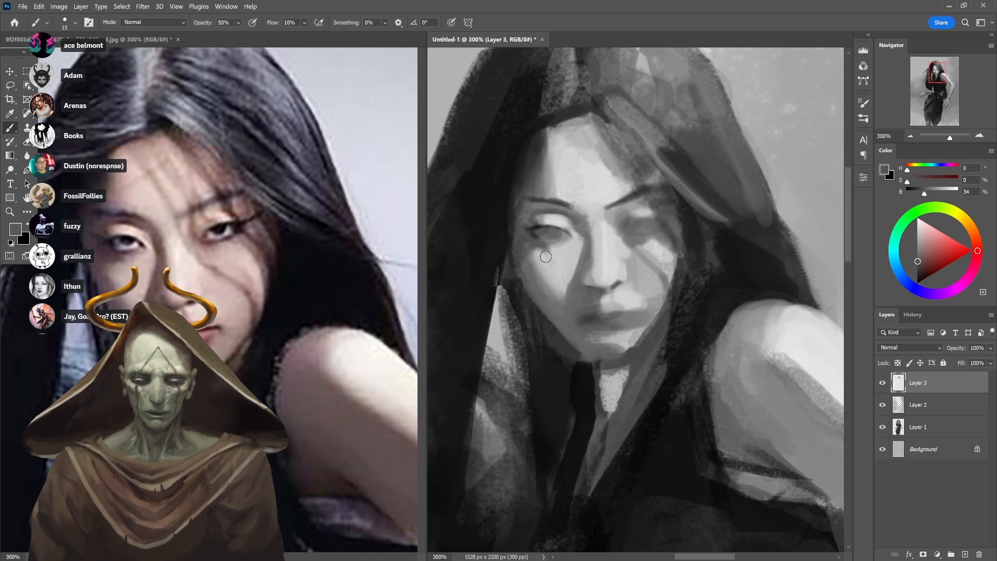
left_click_drag(546, 258, 544, 249)
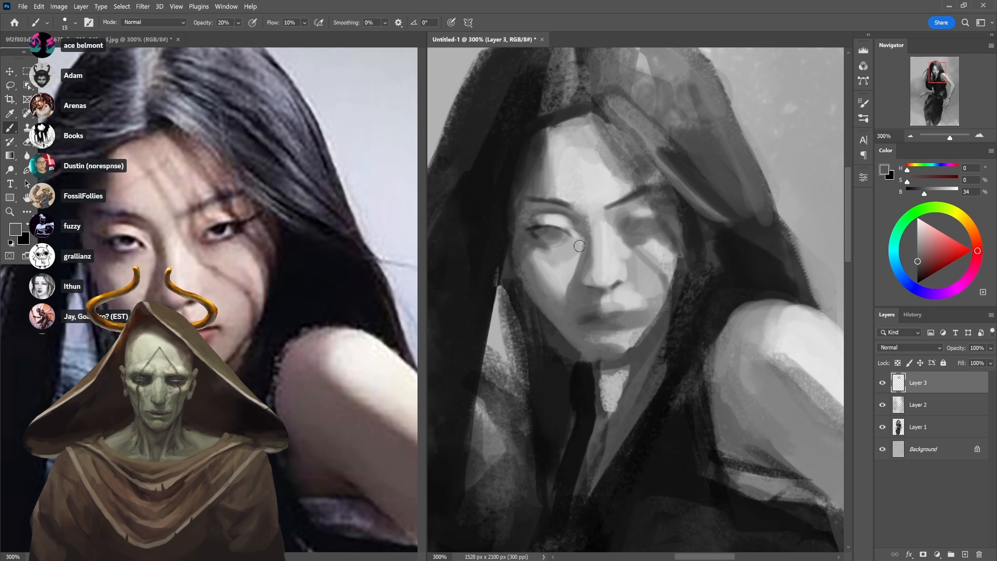
Blend the upper left cheek with sampled light greys at 40% and 30% opacity
left_click(546, 253, "alt")
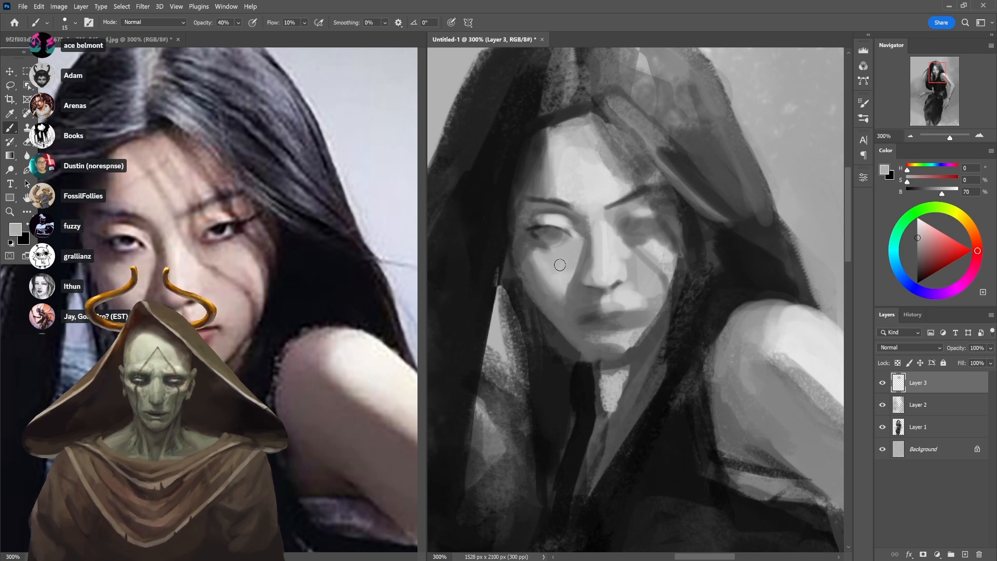
left_click(546, 263, "alt")
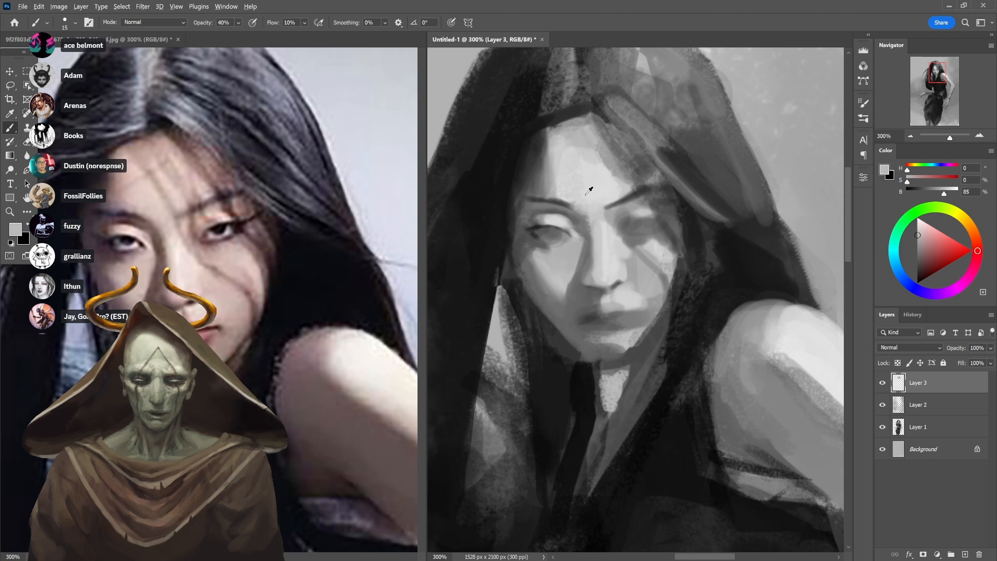
key("3")
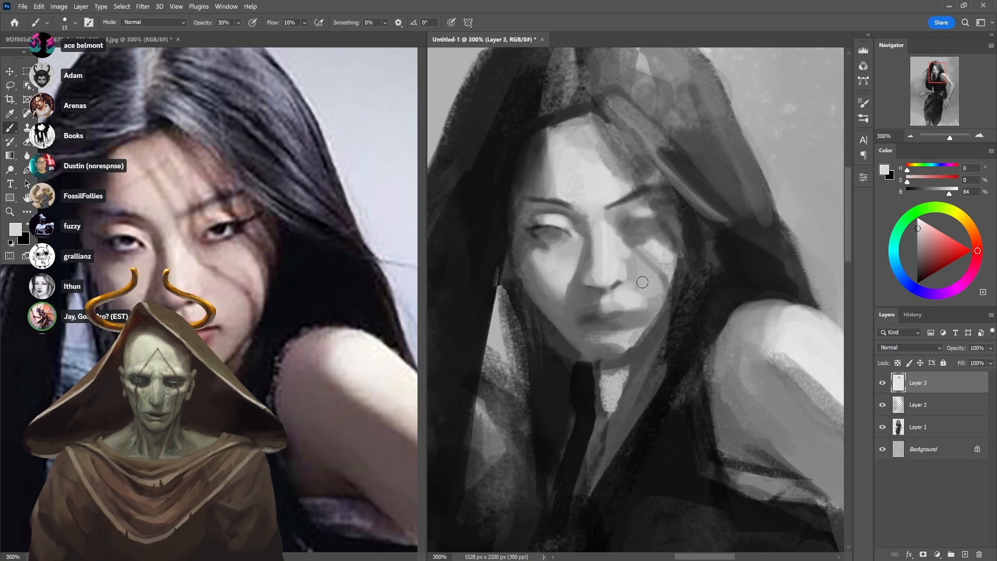
Lighten the lower left cheek and jaw edge with light grey sampled from the cheek, at 20% opacity
left_click(590, 304, "alt")
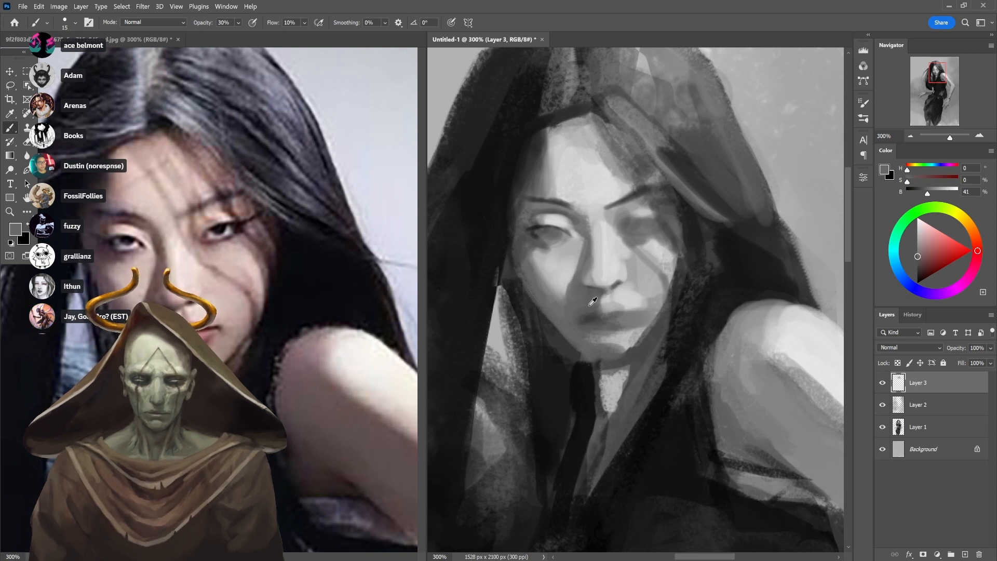
left_click(560, 268, "alt")
key("2")
left_click_drag(542, 297, 559, 322)
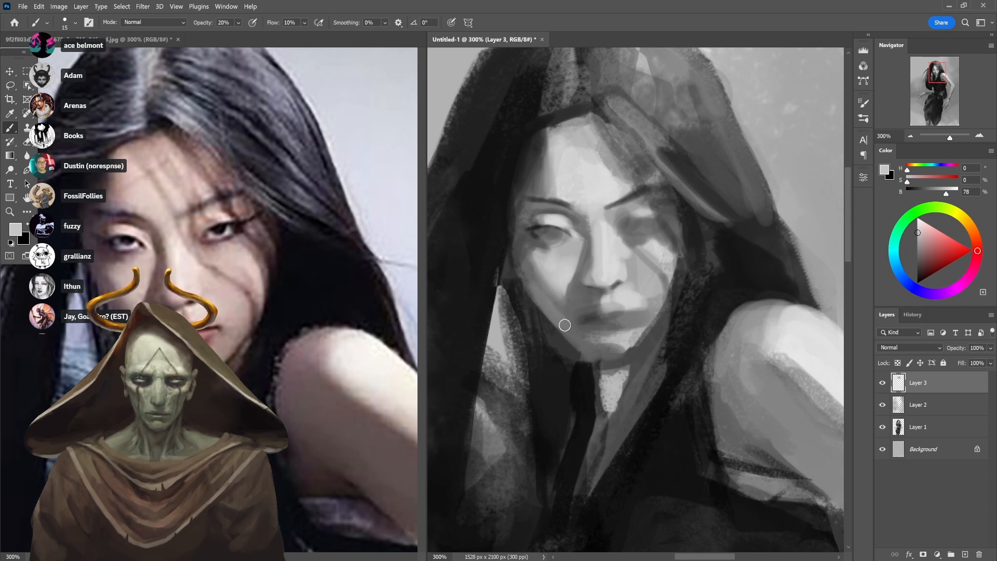
Blend the shadow between the left cheek and the mouth corner with sampled mid-greys at 20% opacity
left_click(576, 300, "alt")
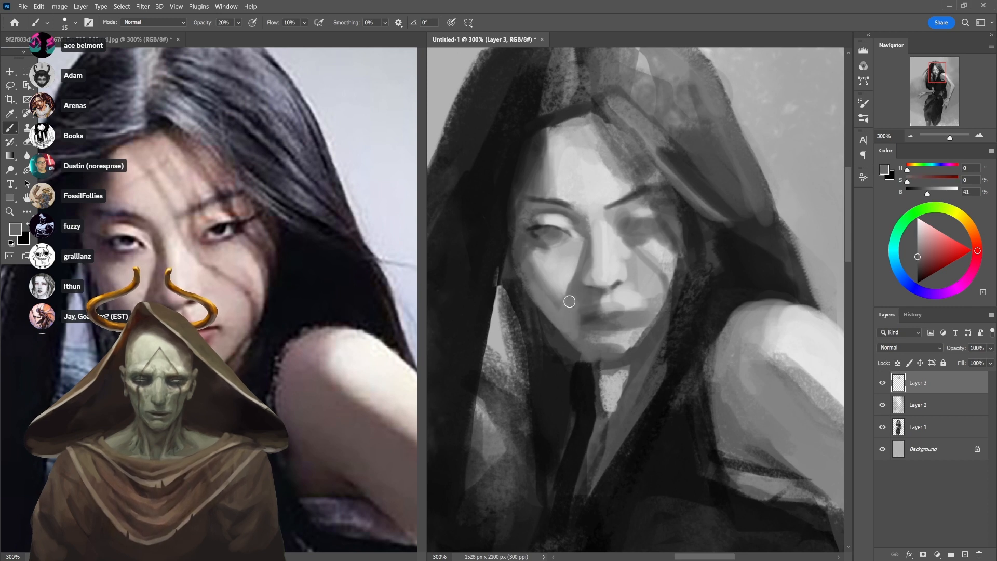
left_click(584, 302, "alt")
left_click(570, 326, "alt")
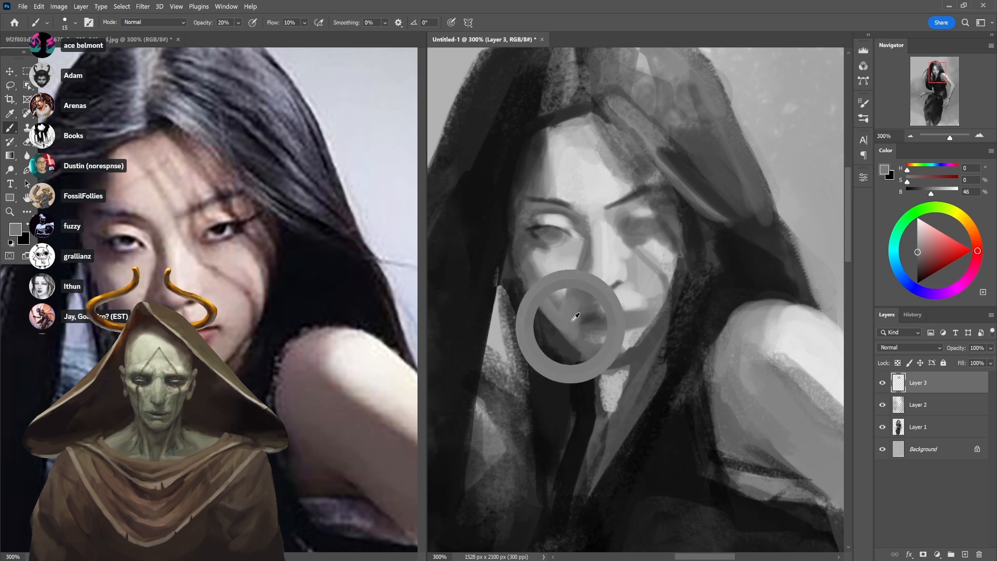
left_click(554, 314, "alt")
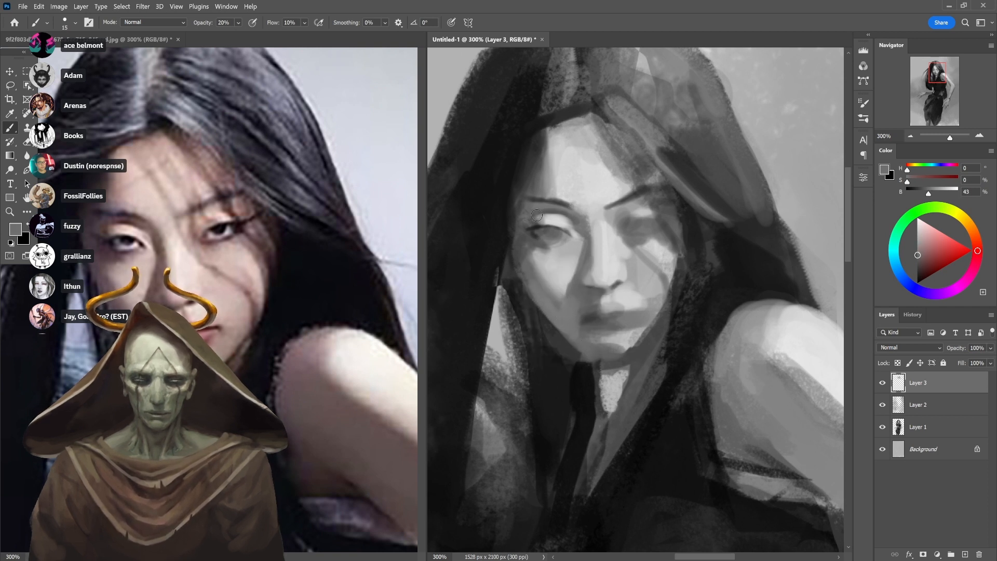
Darken the hair edge along the left cheek with dark greys sampled from the hair, using 60% opacity
left_click(537, 310, "alt")
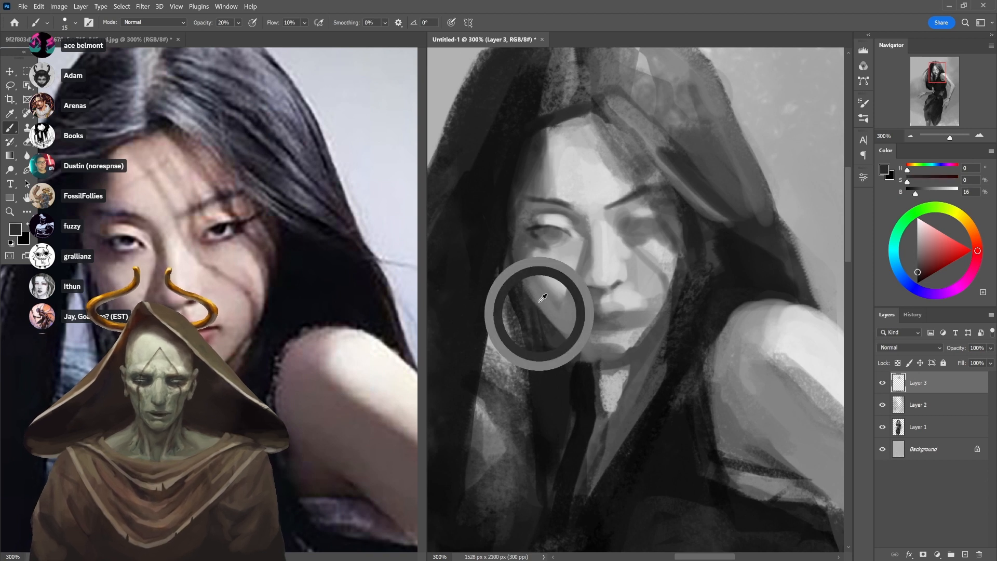
left_click(537, 312, "alt")
key("6")
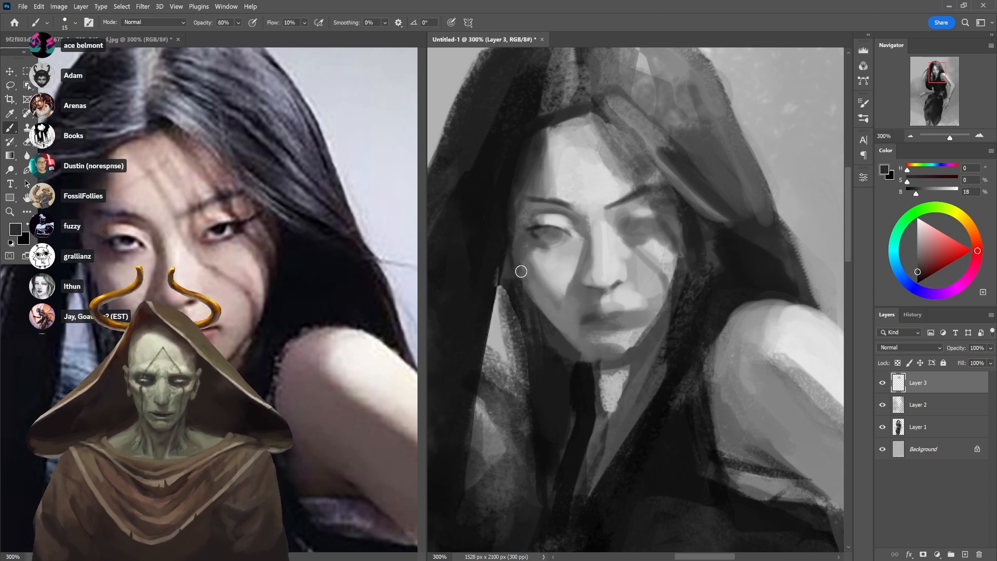
left_click(514, 256, "alt")
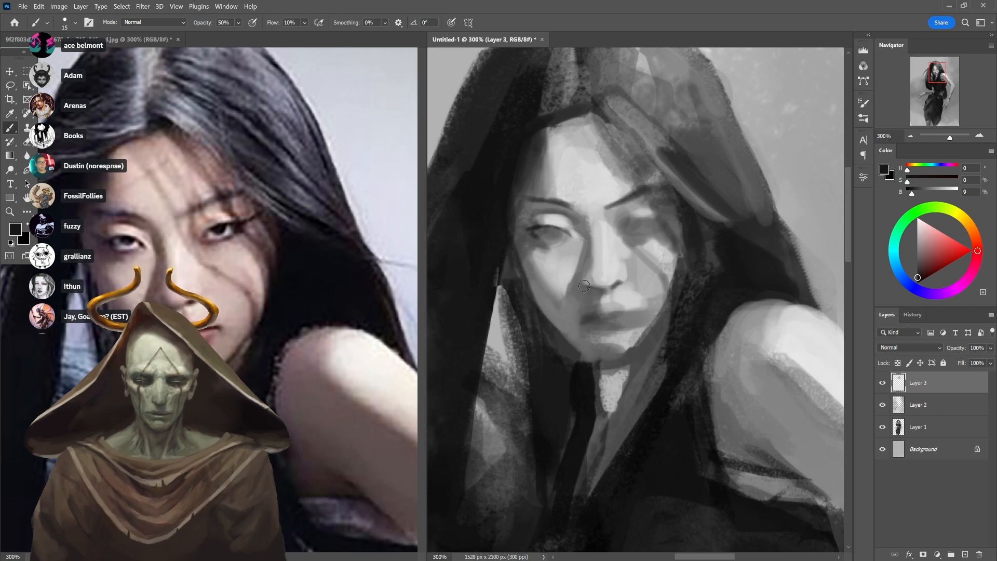
Lighten the right jaw edge and the area beneath the right eye with sampled light greys at 50% and 20% opacity
left_click(639, 338, "alt")
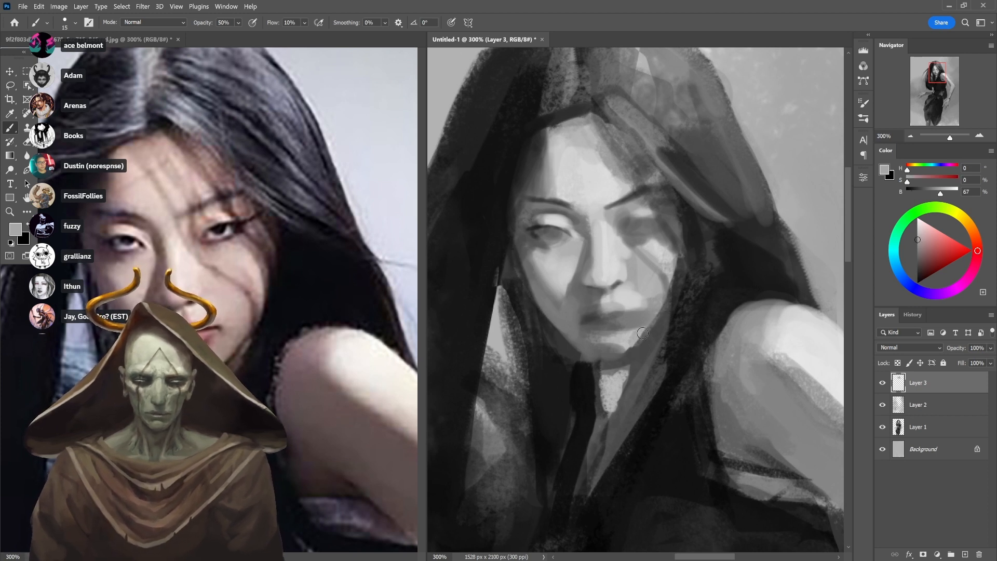
mouse_move(645, 334)
left_mouse_down()
mouse_move(680, 286)
mouse_move(677, 265)
mouse_move(675, 289)
left_mouse_up()
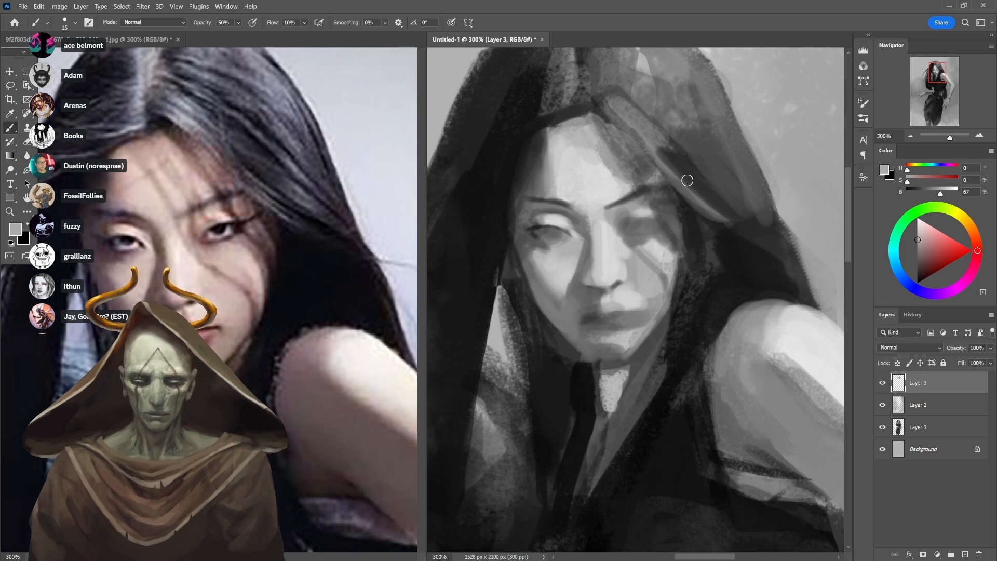
left_click(648, 244, "alt")
mouse_move(651, 237)
left_mouse_down()
mouse_move(639, 236)
mouse_move(664, 237)
left_mouse_up()
key("2")
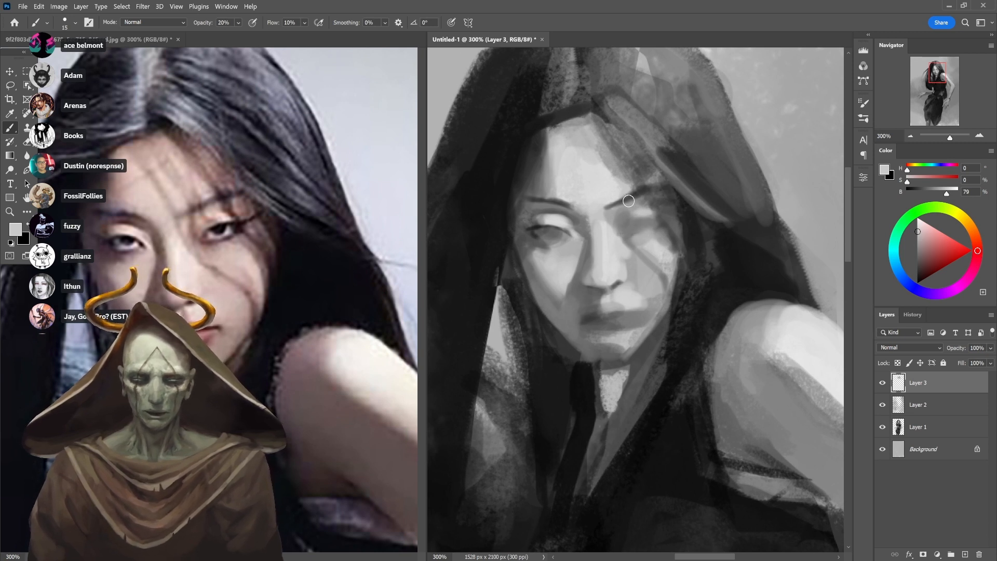
Lighten the skin between the right mouth corner and the chin with light grey sampled from the cheek, at 40% opacity
key("4")
left_click(642, 295, "alt")
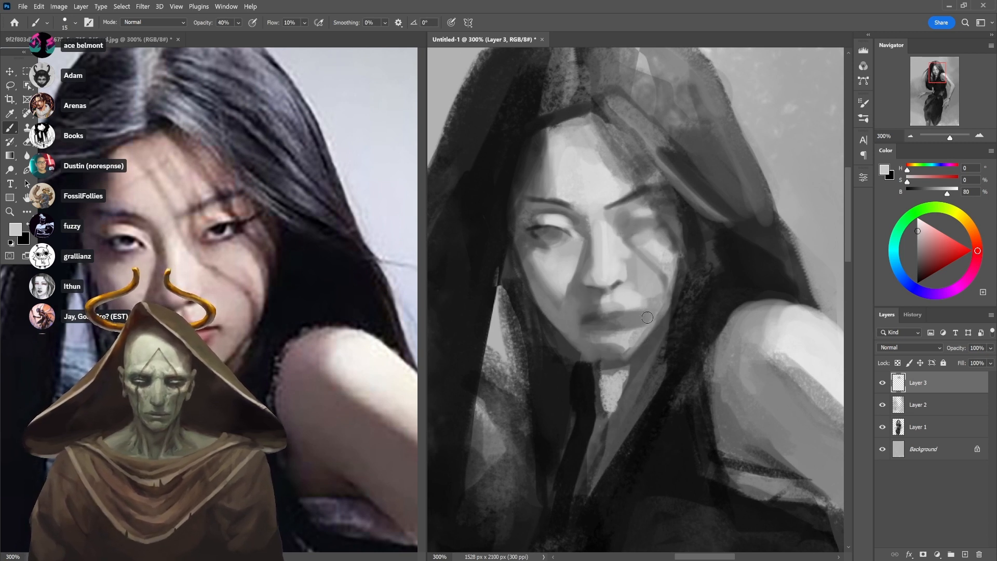
left_click_drag(644, 313, 619, 328)
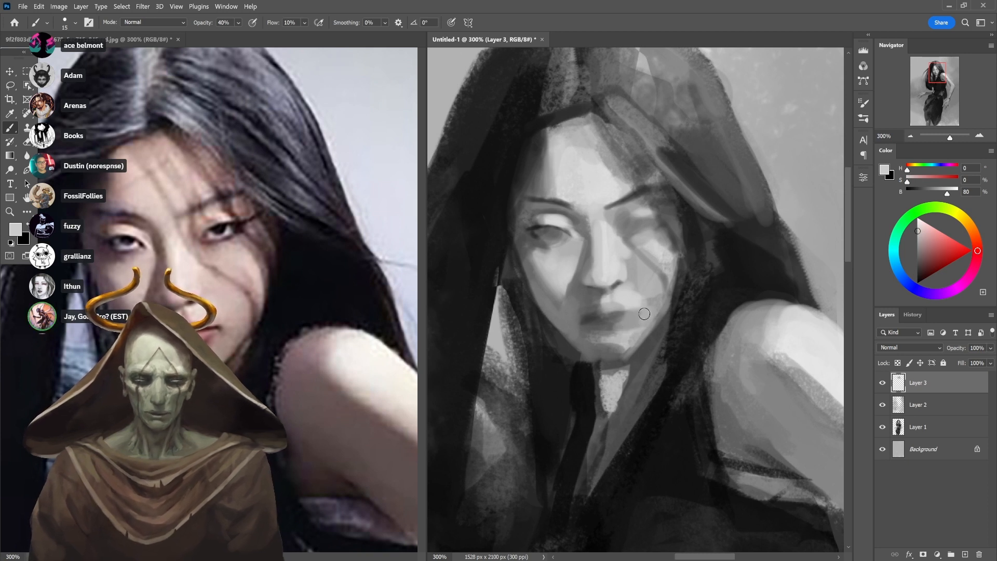
Shade the right jaw down to the chin with mid-grey sampled from the right cheek's edge, at 43% opacity
left_click(667, 281, "alt")
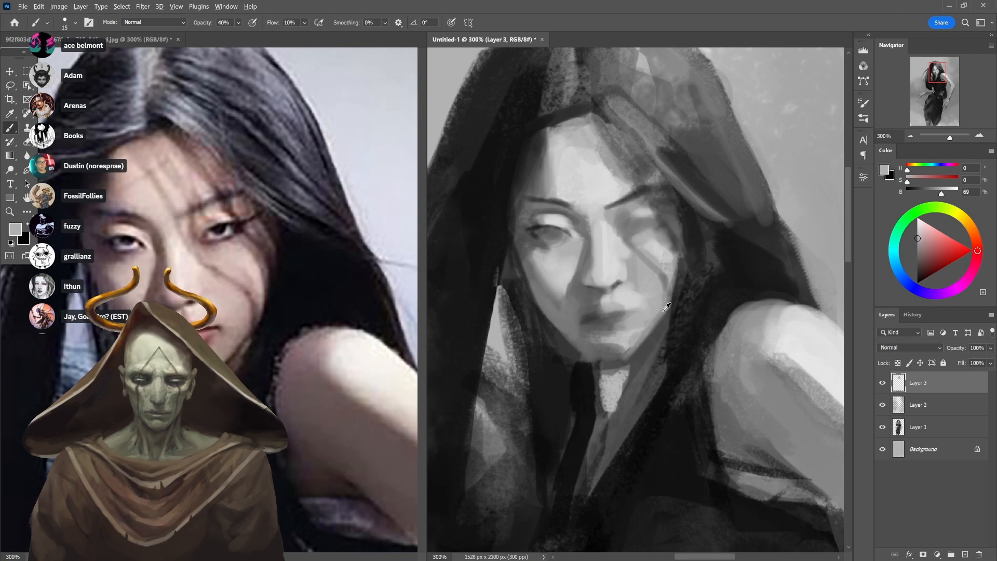
left_click(670, 281, "alt")
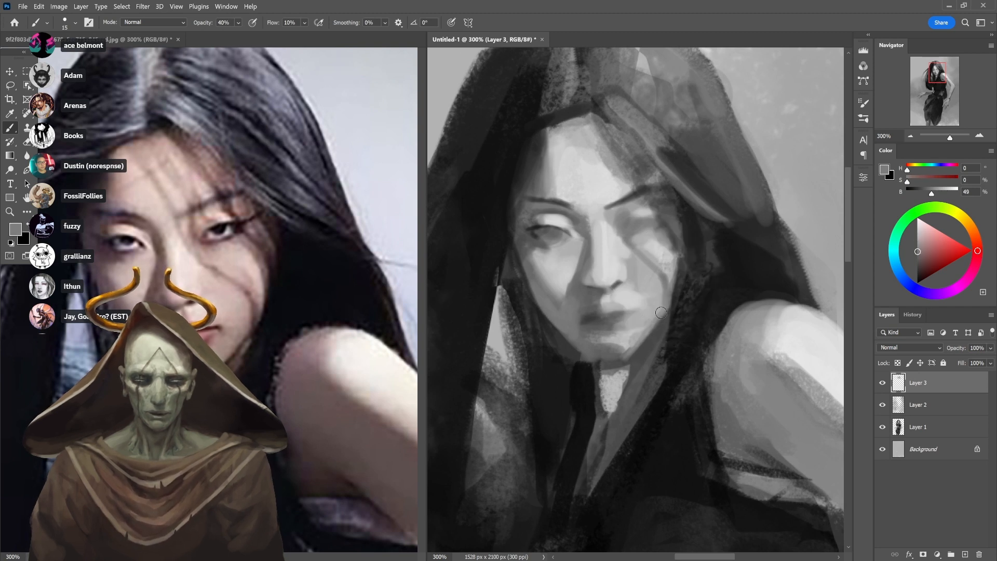
key("4")
key("3")
mouse_move(645, 329)
left_mouse_down()
mouse_move(656, 306)
mouse_move(631, 349)
left_mouse_up()
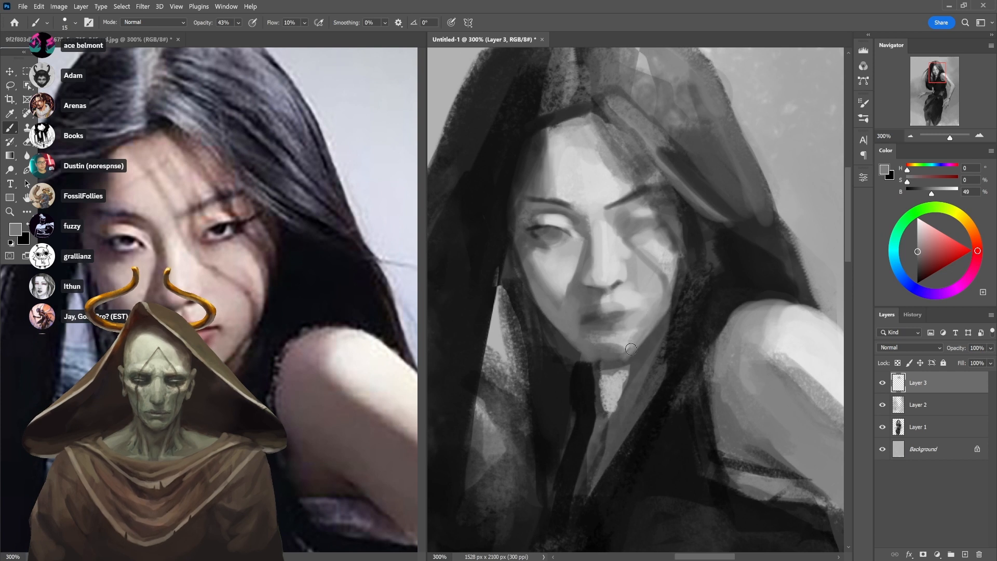
left_click(644, 317, "alt")
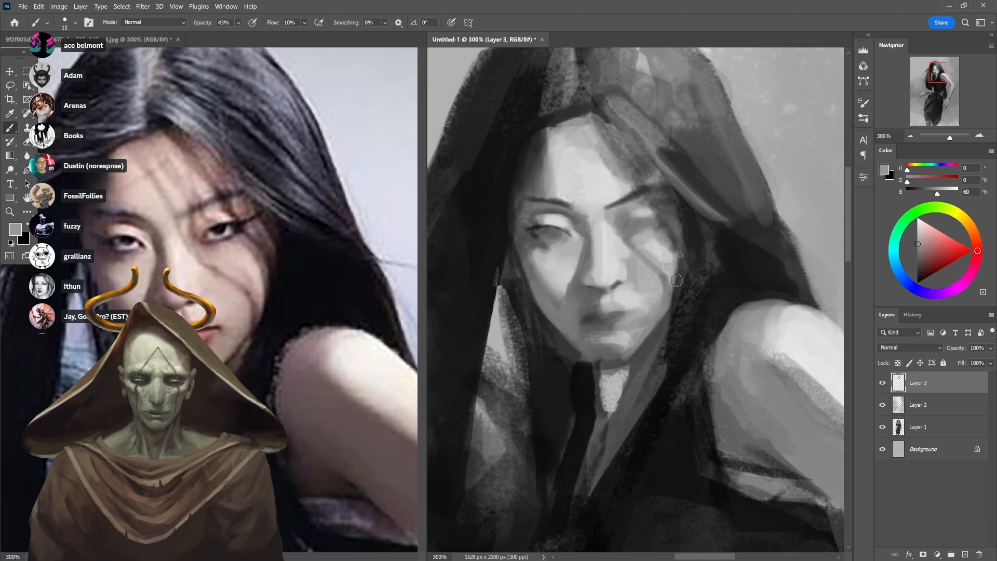
Paint the dark line between the lips and shade both lips with sampled greys and black at 20–30% brush opacity
left_click(620, 338, "alt")
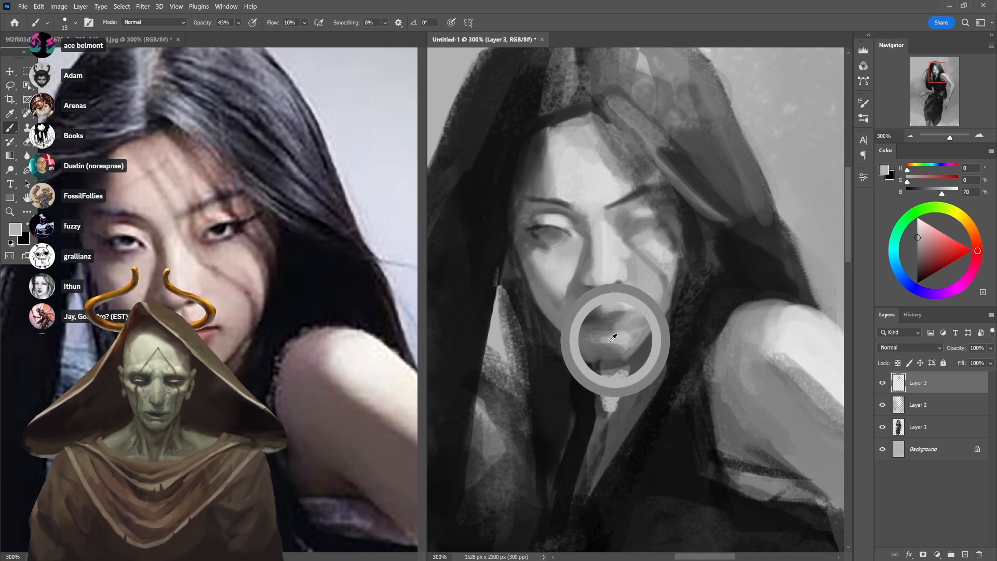
key("3")
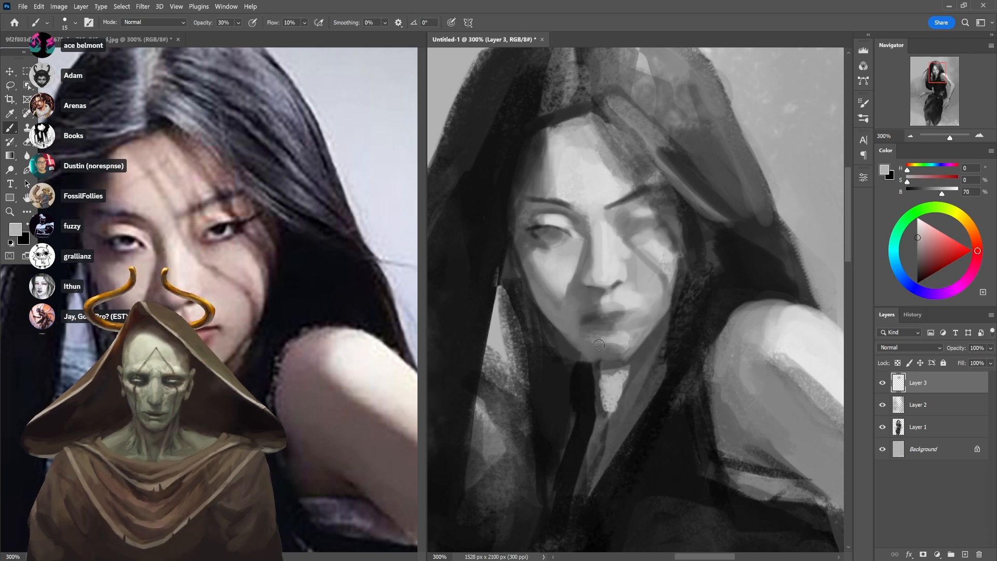
left_click(636, 341, "alt")
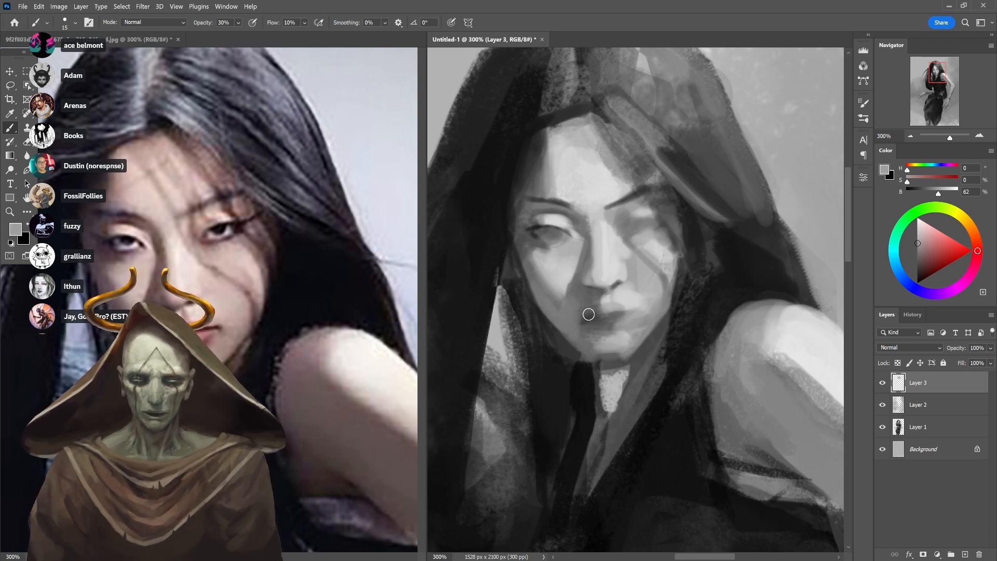
key("d")
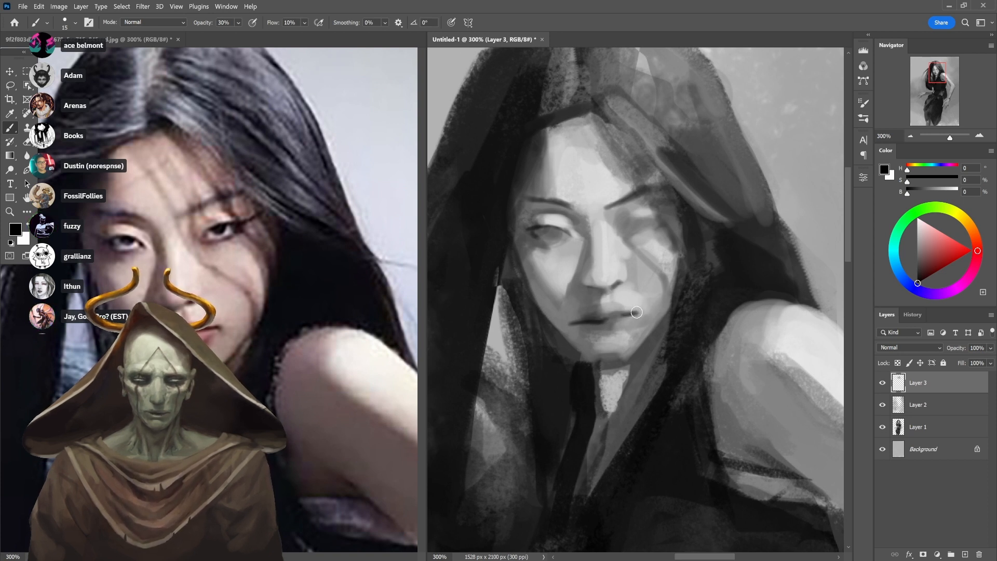
key("2")
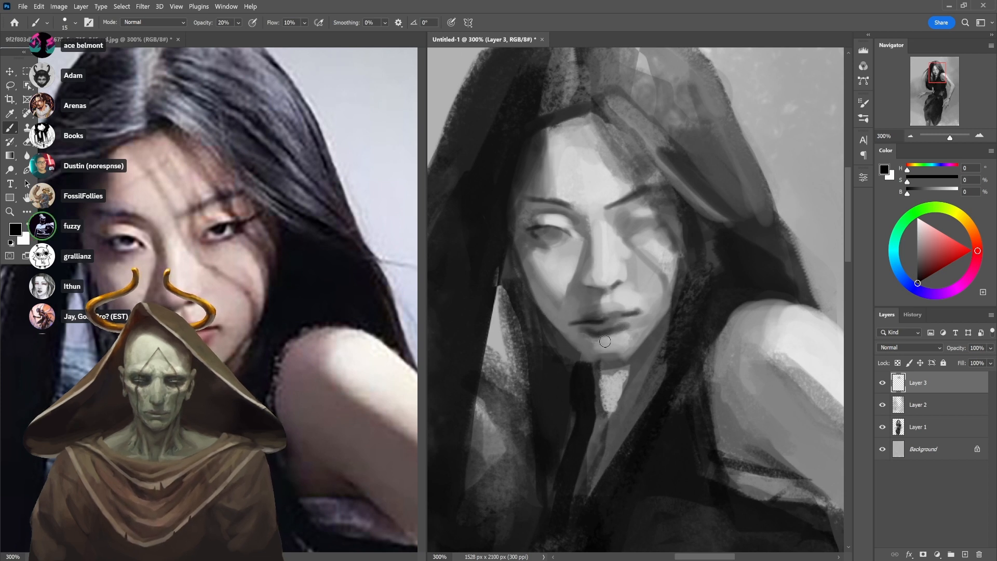
Shade the area below the lower lip and model the chin with sampled mid greys at 60–90% brush opacity
left_click(577, 292, "alt")
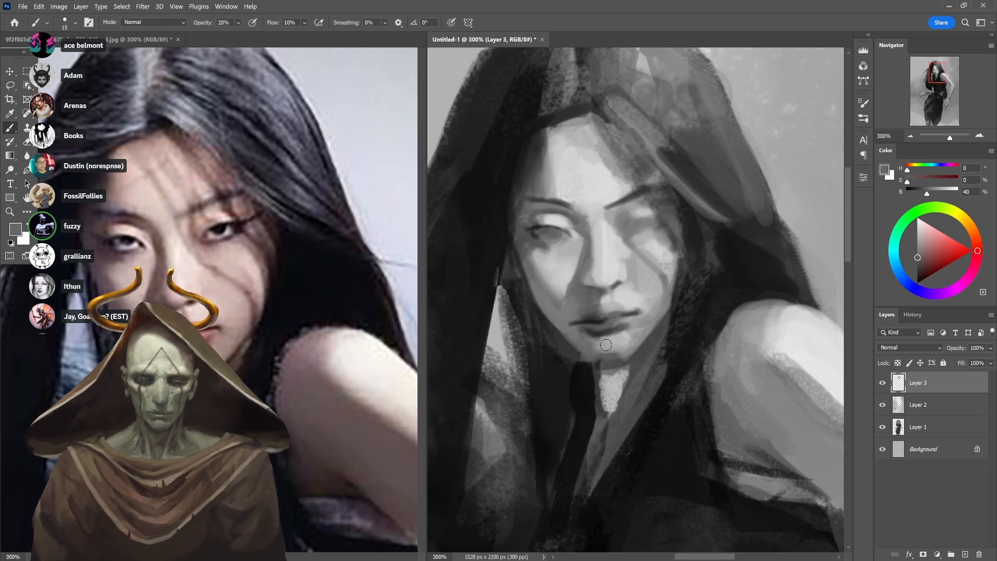
key("9")
left_click_drag(598, 338, 612, 335)
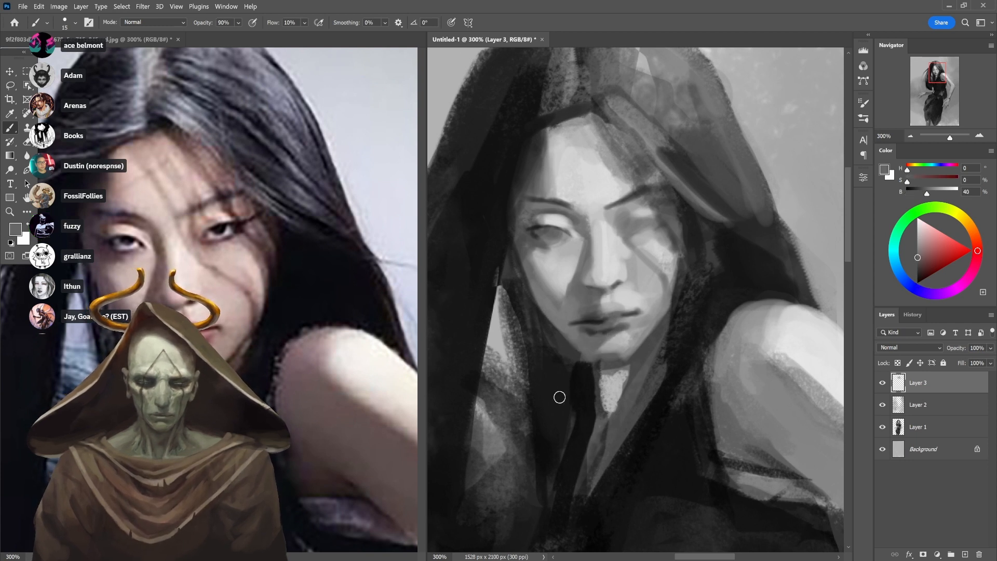
left_click(626, 349, "alt")
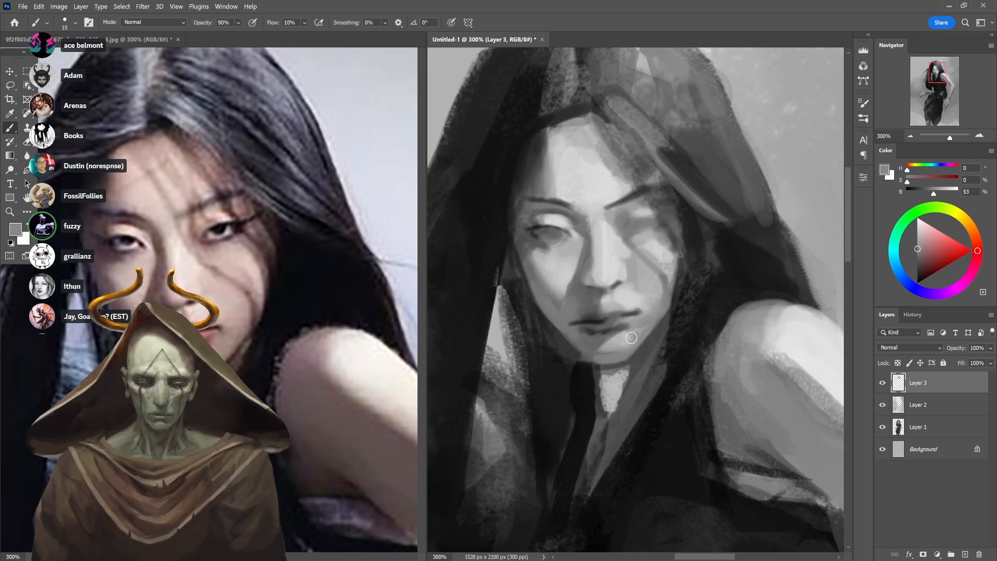
left_click_drag(631, 337, 604, 351)
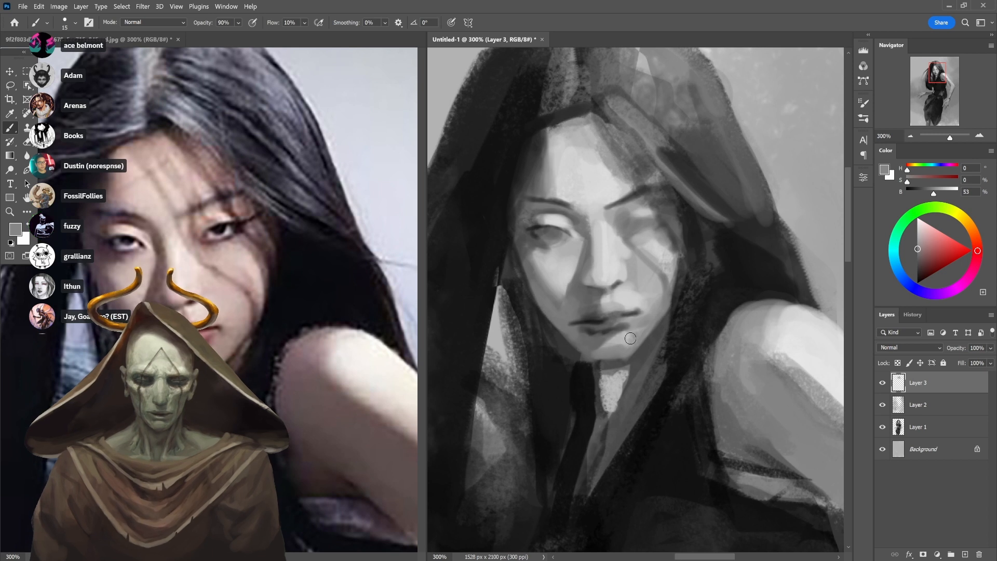
left_click(591, 354, "alt")
key("6")
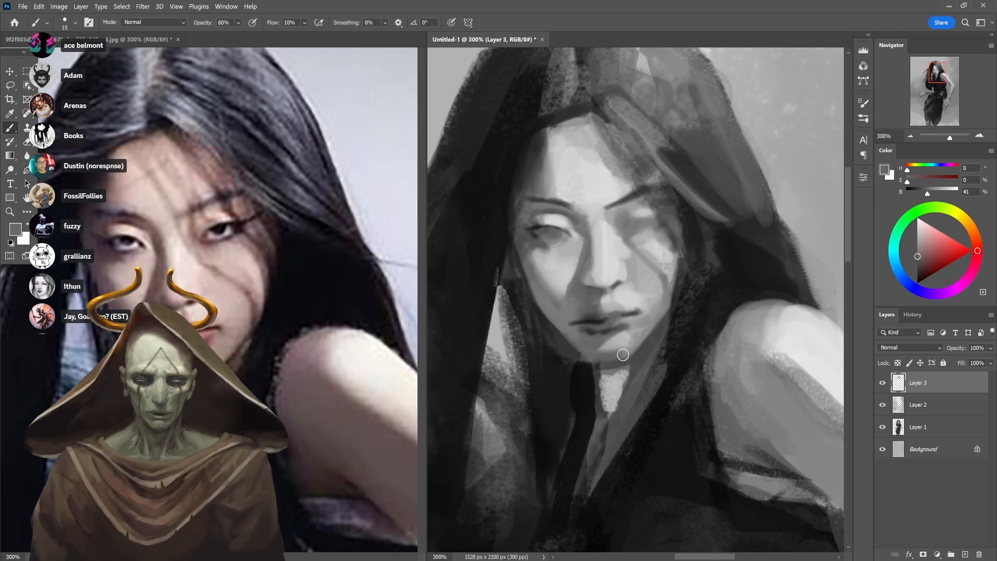
Paint the shadow under the chin down onto the upper neck with sampled dark greys at 90% brush opacity
left_click(649, 335, "alt")
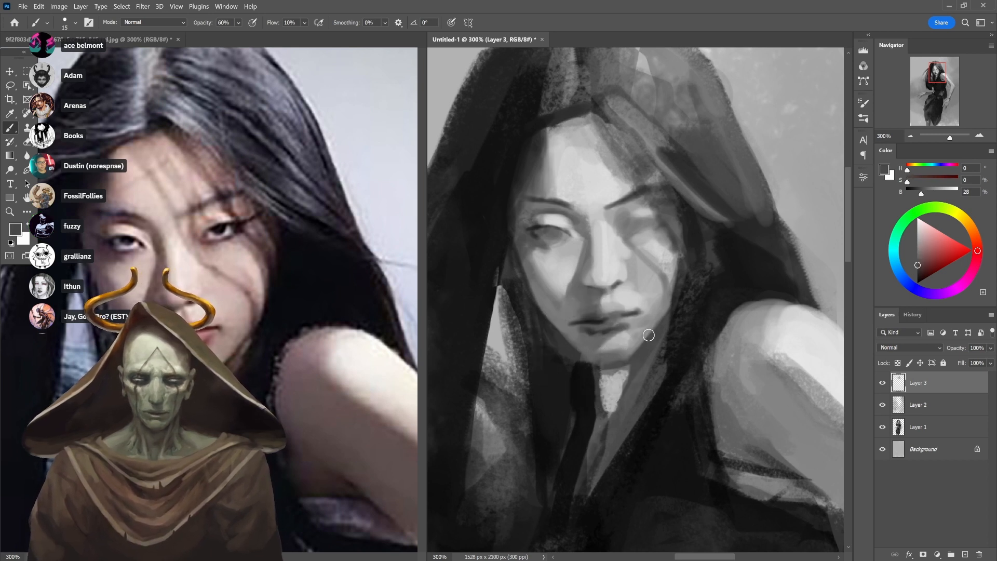
key("9")
mouse_move(618, 356)
left_mouse_down()
mouse_move(589, 402)
mouse_move(608, 378)
left_mouse_up()
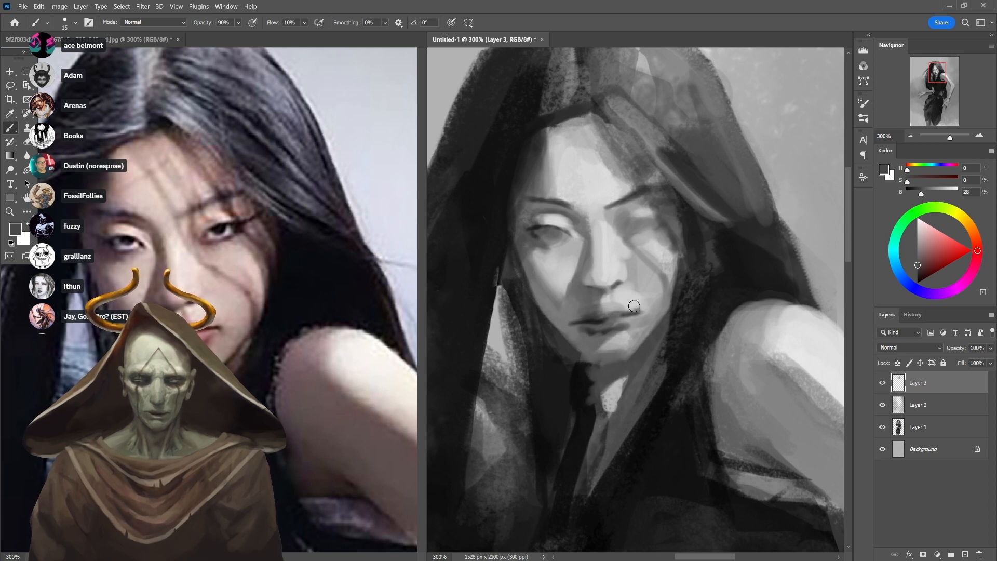
left_click(627, 378, "alt")
left_click(610, 383, "alt")
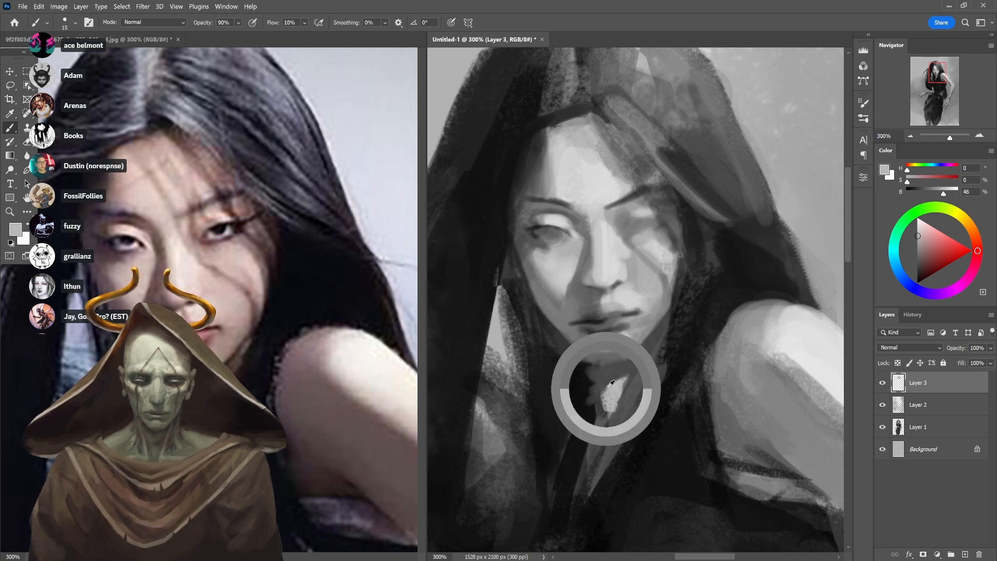
left_click(629, 371, "alt")
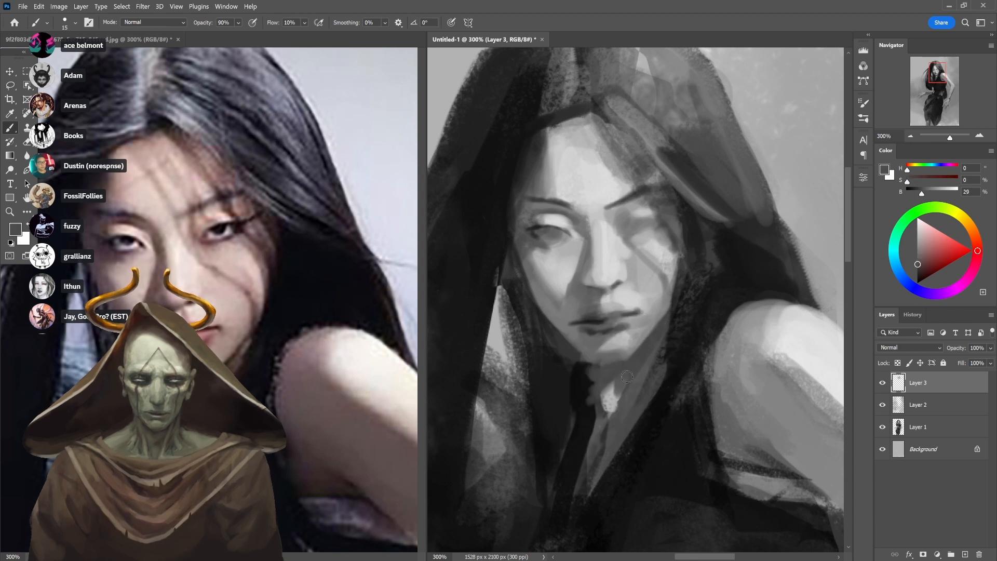
Rework the dark edge along the neck below the jaw with sampled tones at 40% brush opacity
left_click(618, 384, "alt")
key("4")
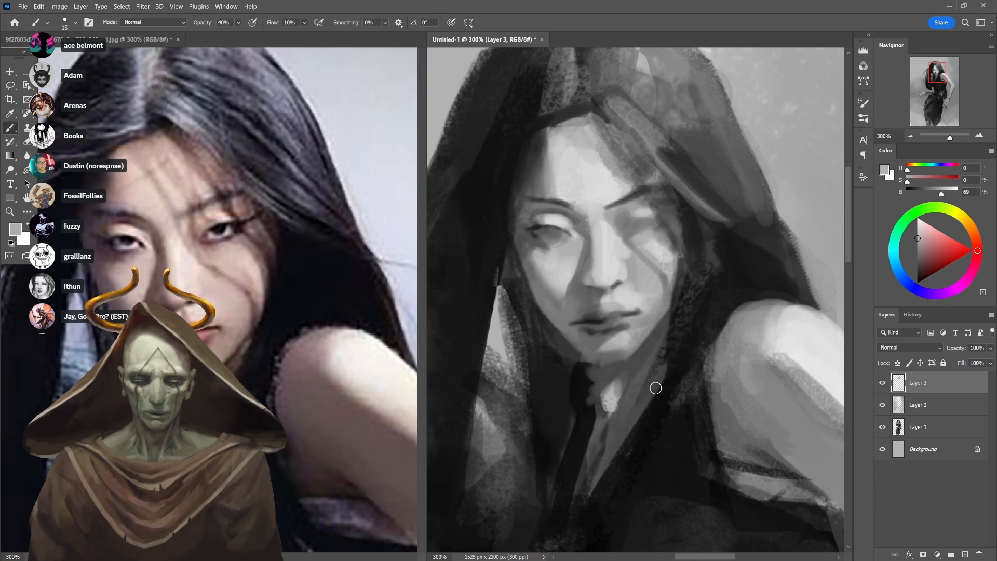
left_click(582, 379, "alt")
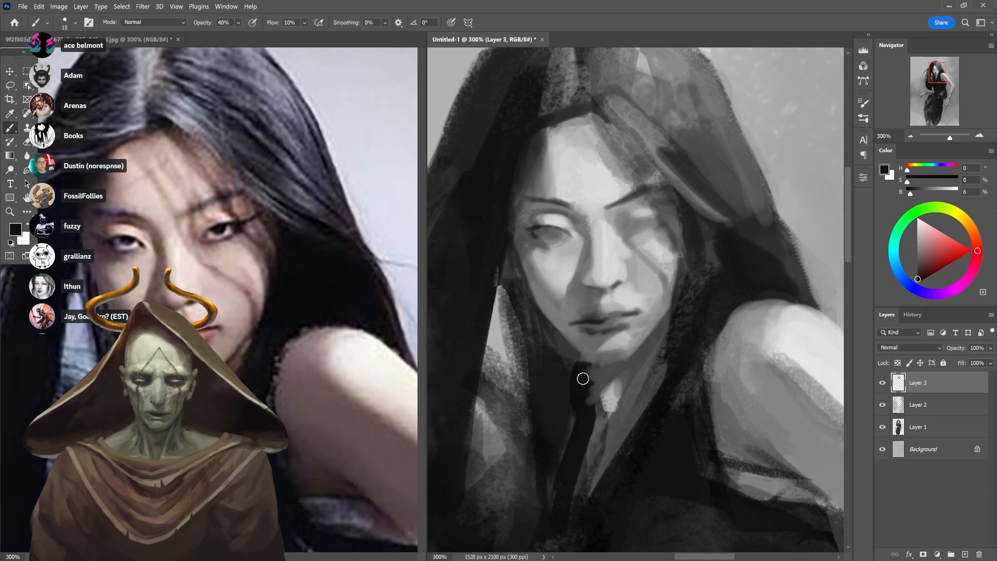
left_click(594, 395, "alt")
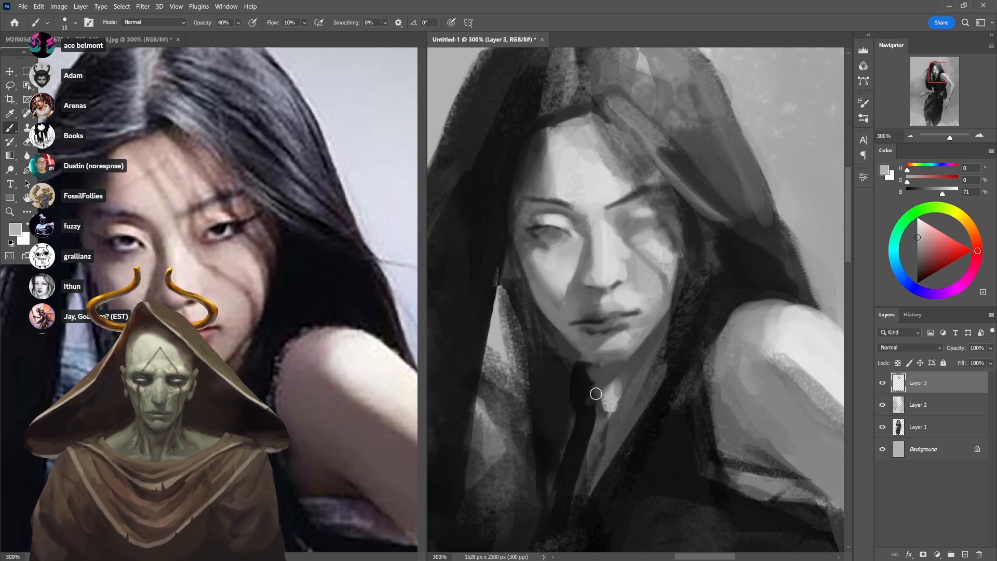
left_click_drag(585, 360, 600, 403)
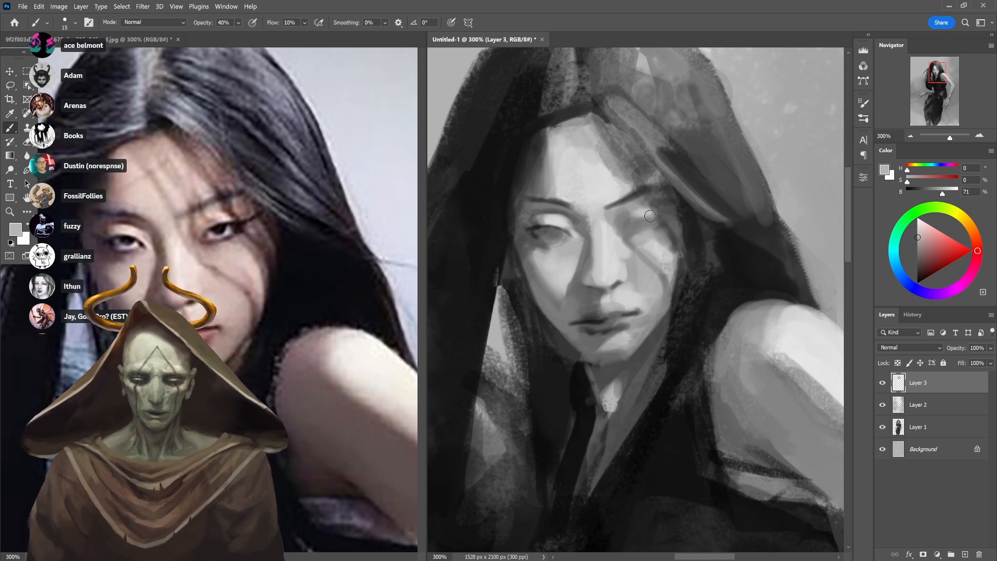
Paint the upper lash line of the right-hand eye in black at 20% brush opacity
key("d")
key("2")
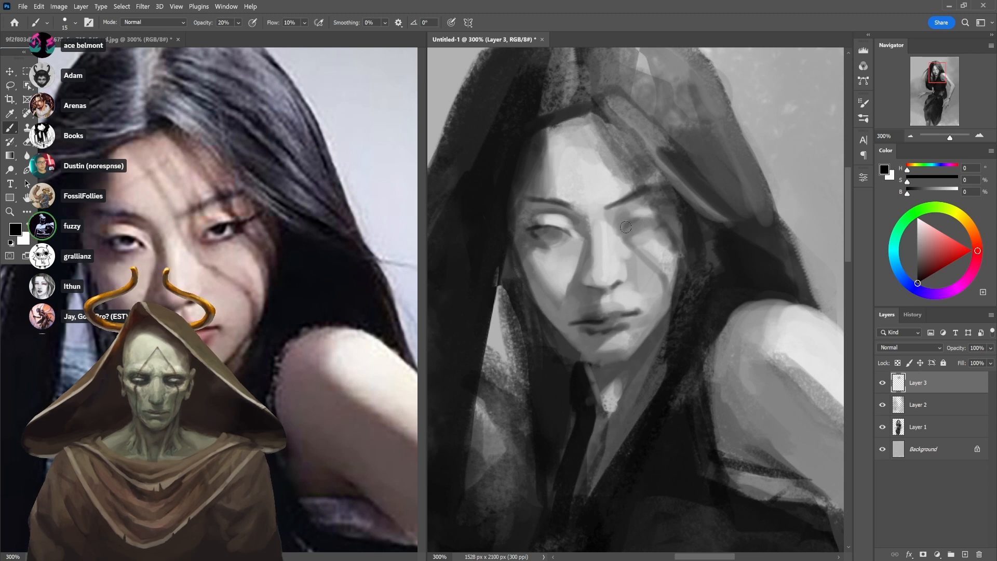
left_click_drag(628, 225, 663, 212)
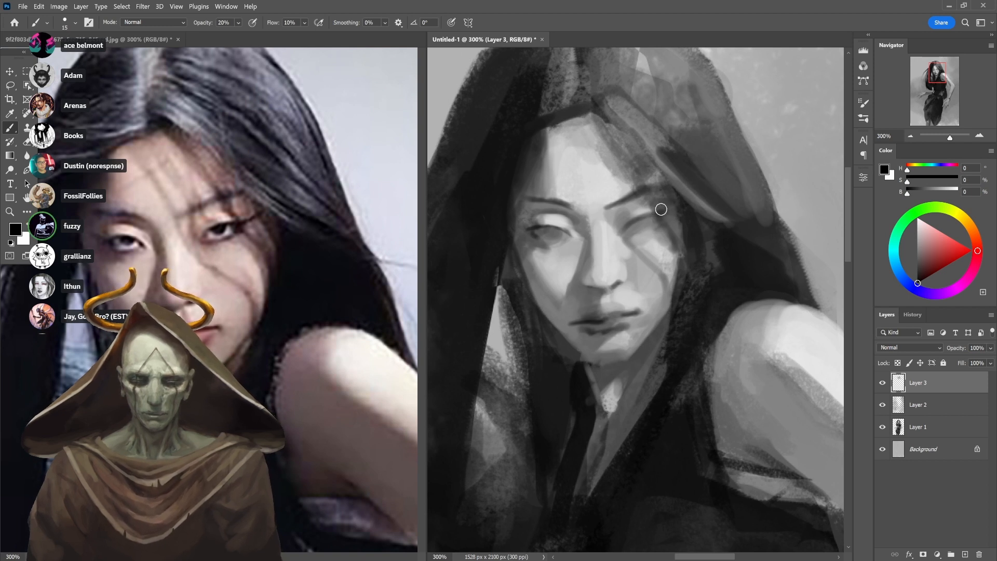
Refine the upper lip and mouth corner with sampled light greys at 60% brush opacity and black at 20%
left_click(627, 304, "alt")
key("6")
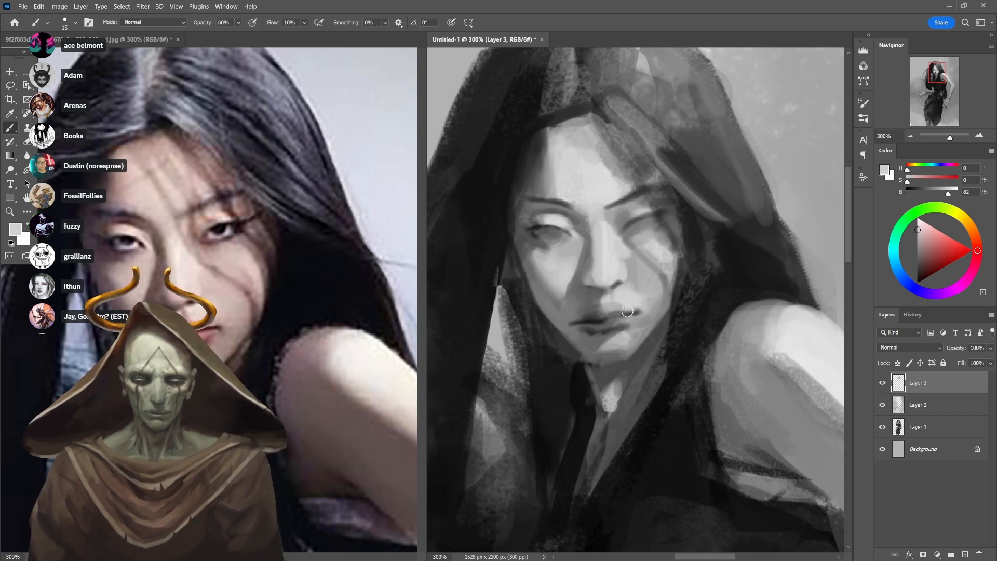
key("d")
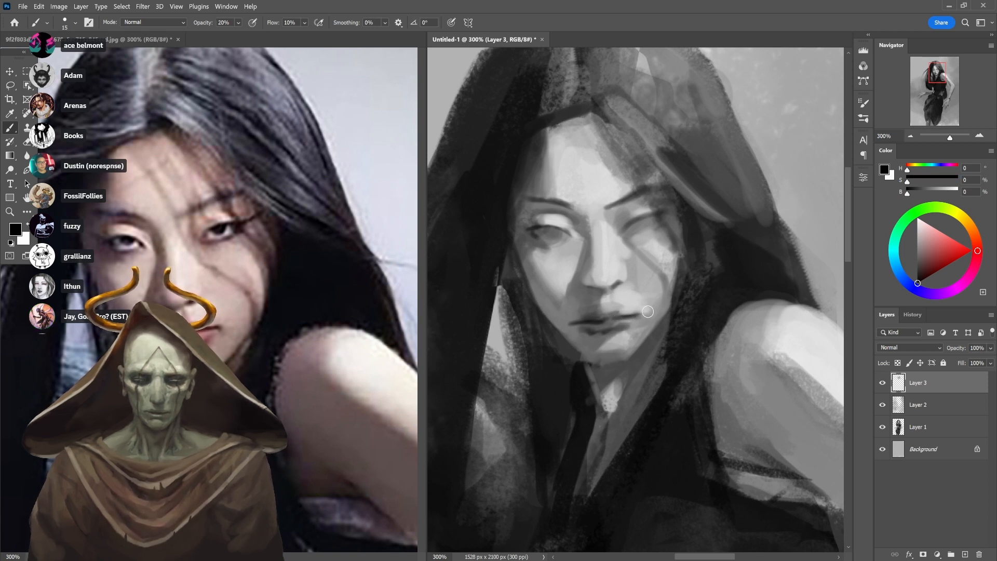
left_click(619, 309, "alt")
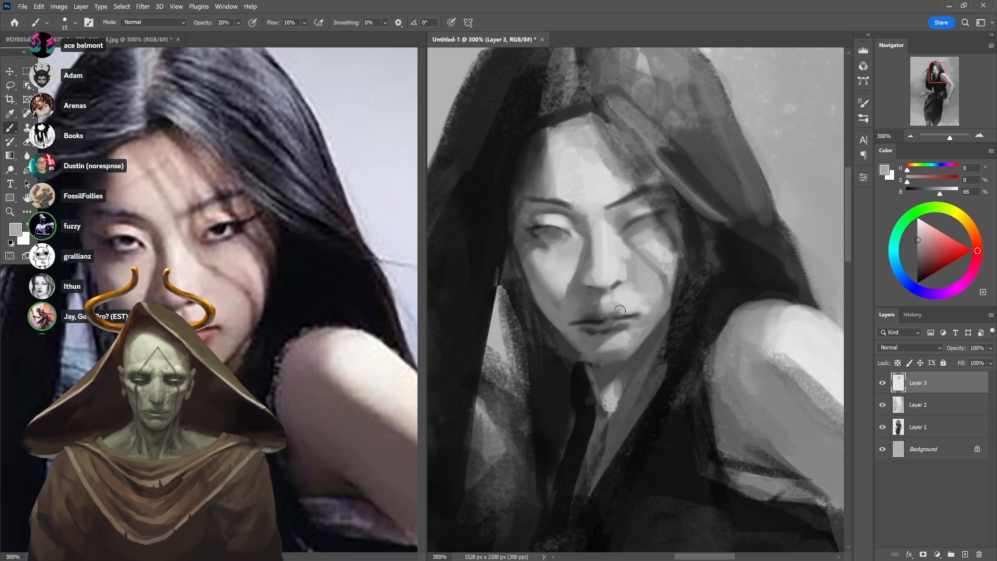
left_click(618, 304, "alt")
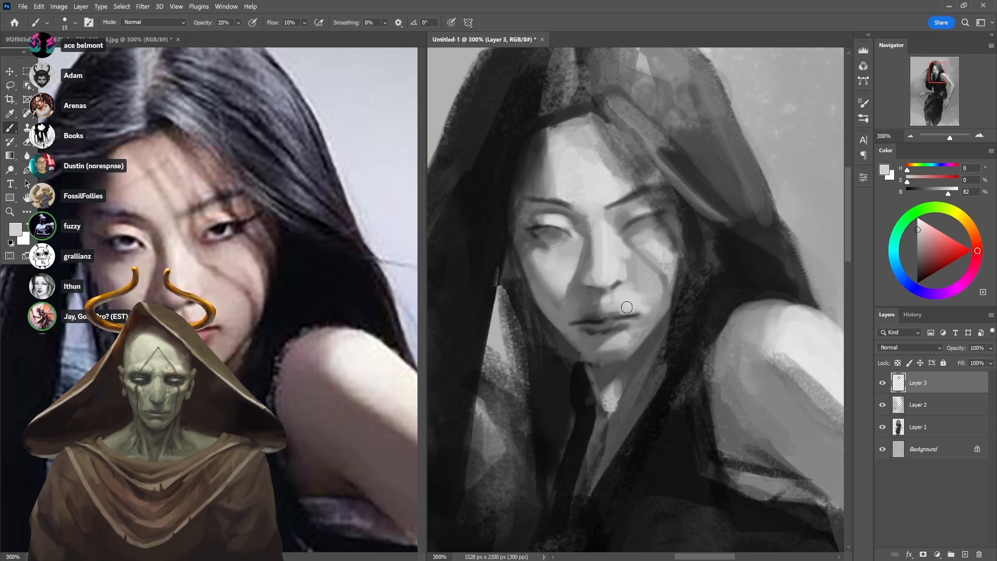
key("d")
Adjust the shading between the nose and upper lip with sampled greys, varying the brush opacity between 30% and 70%
key("4")
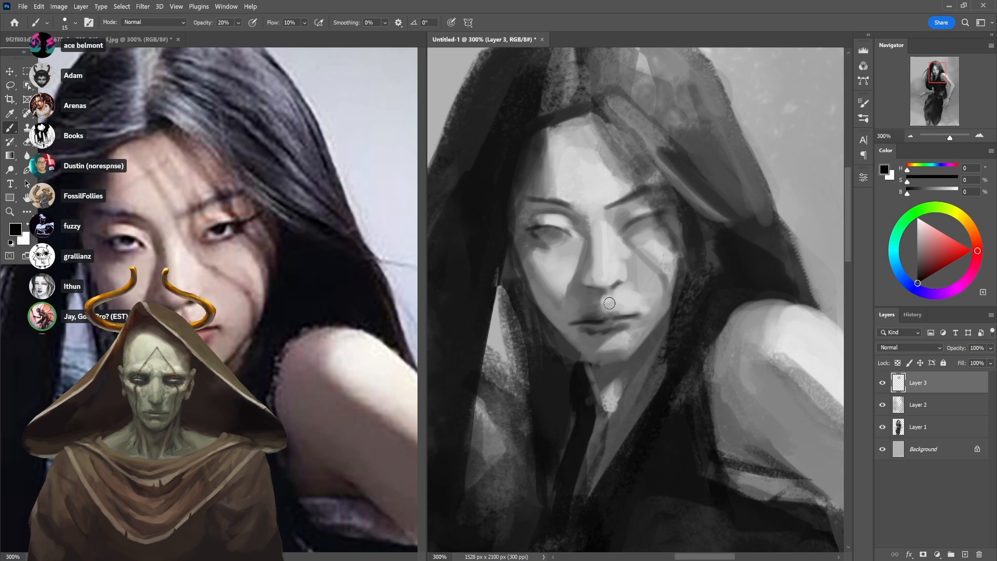
left_click(591, 300, "alt")
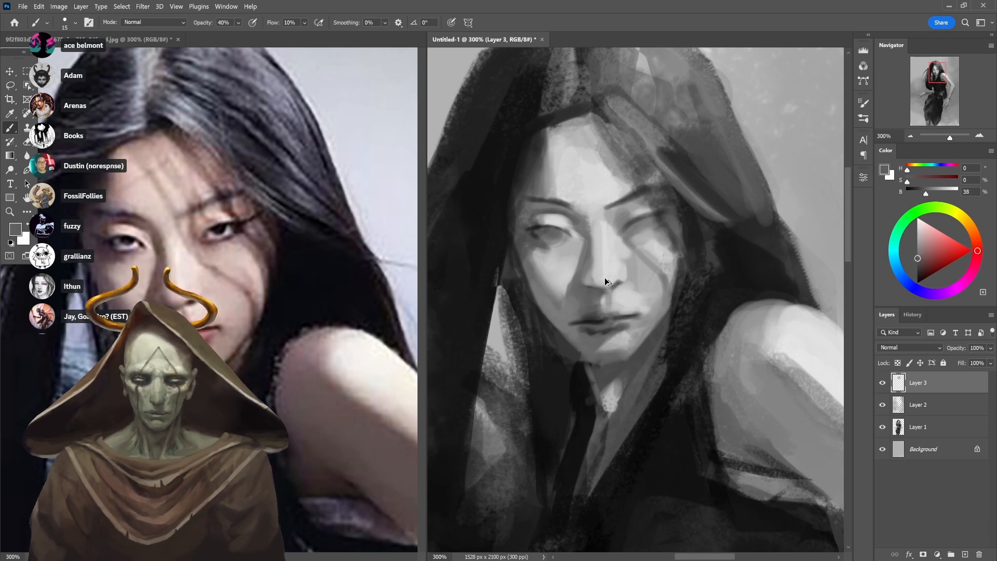
key("7")
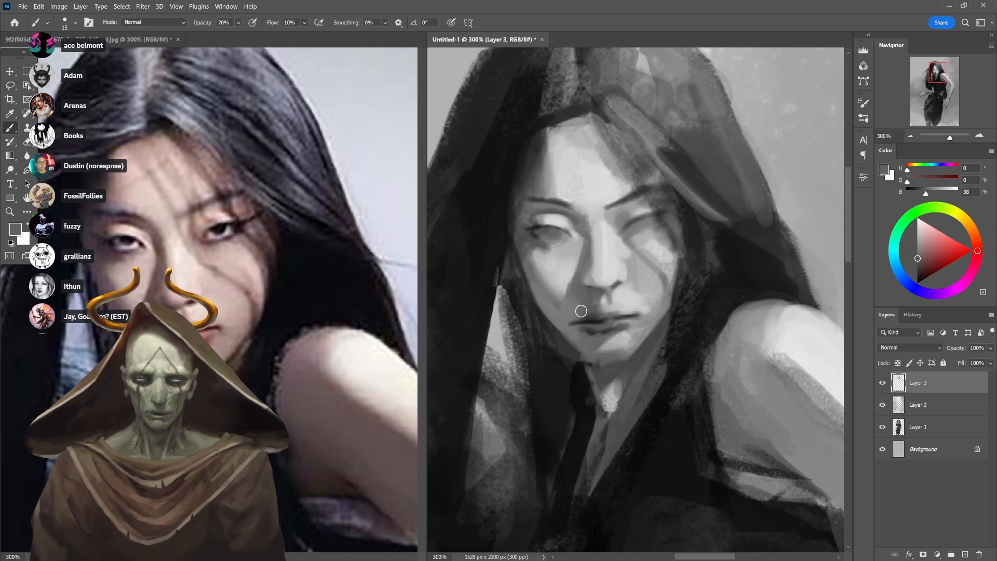
left_click(605, 302, "alt")
key("3")
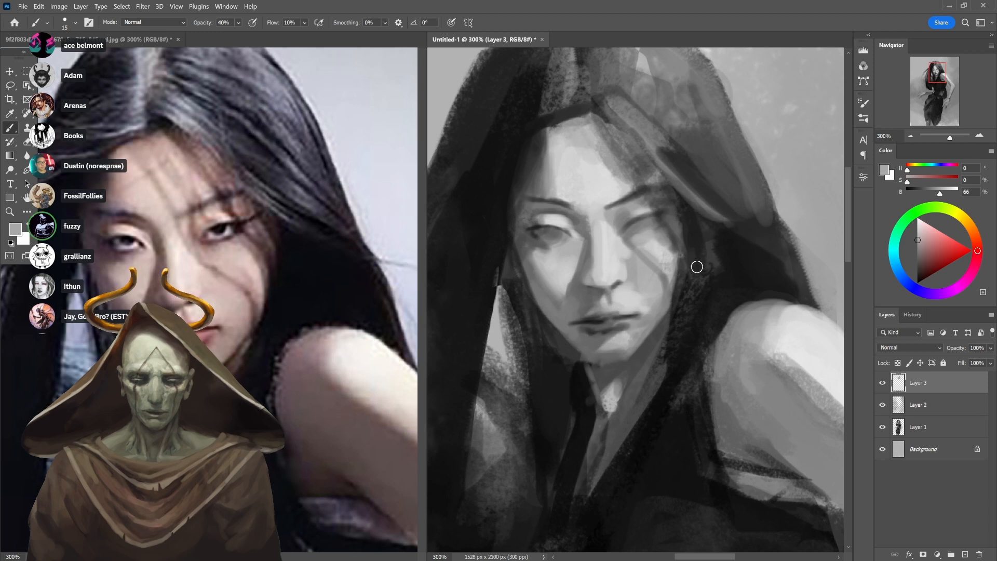
Darken the irises and lids of both eyes with a dark grey sampled from the mouth at 30% brush opacity
left_click(596, 320, "alt")
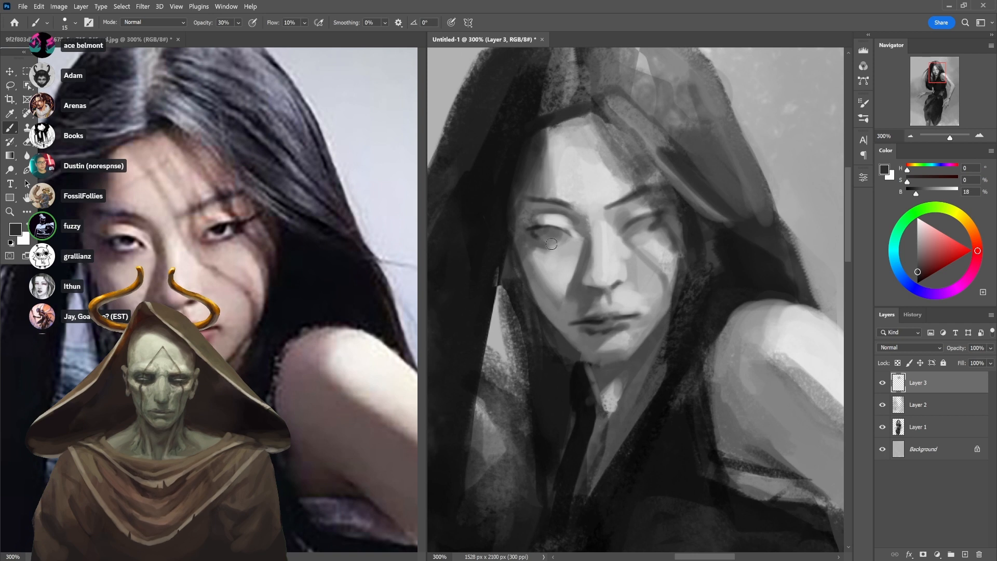
left_click_drag(552, 243, 557, 243)
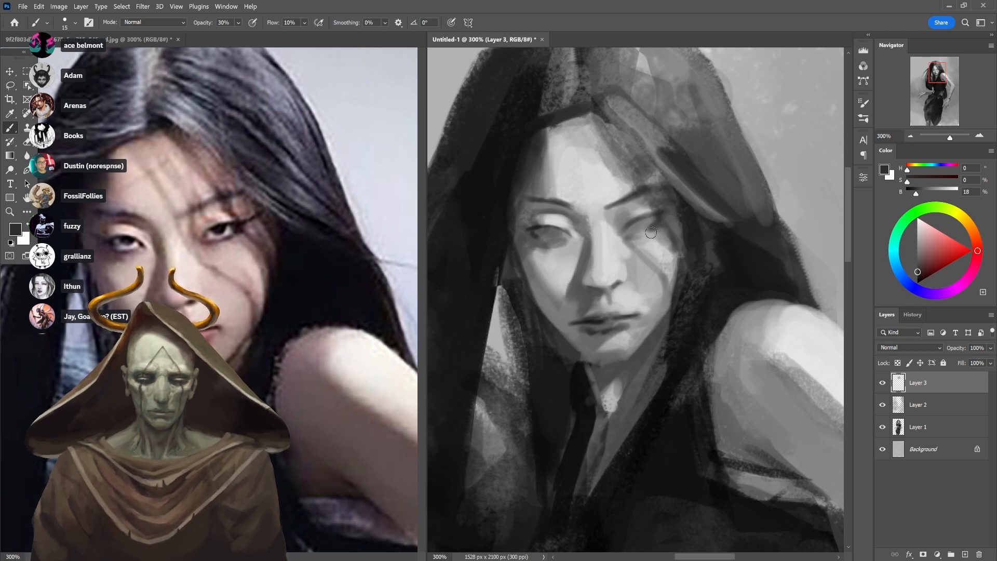
left_click_drag(650, 232, 632, 235)
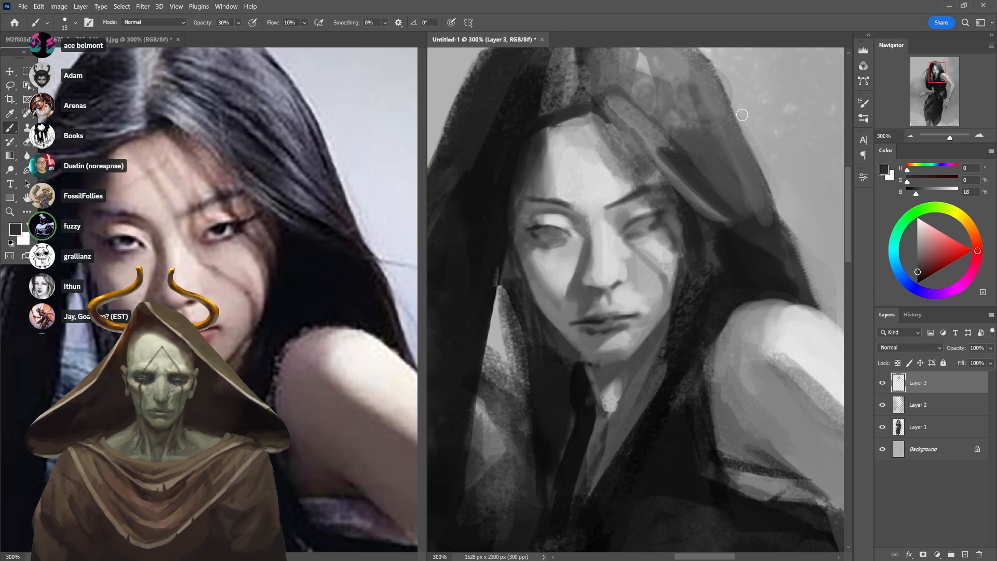
Switch to the mixer2 brush preset at 40 px
left_click_drag(741, 166, 724, 225)
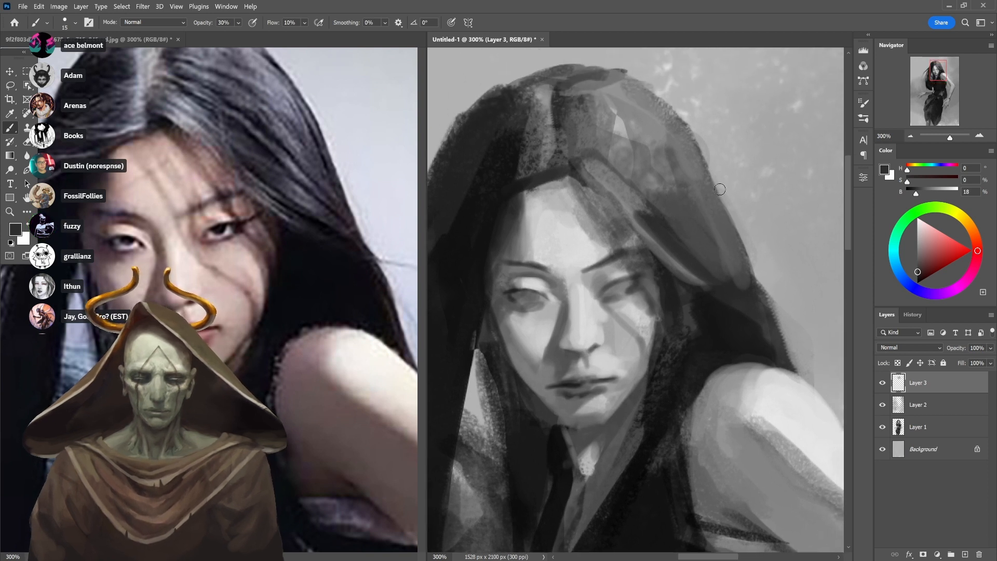
right_click(658, 165)
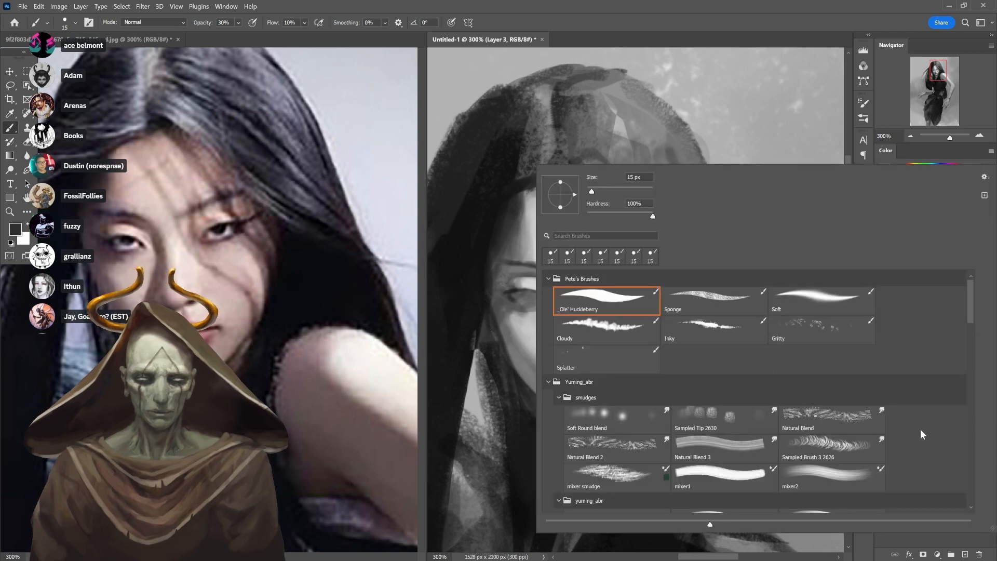
left_click(852, 472)
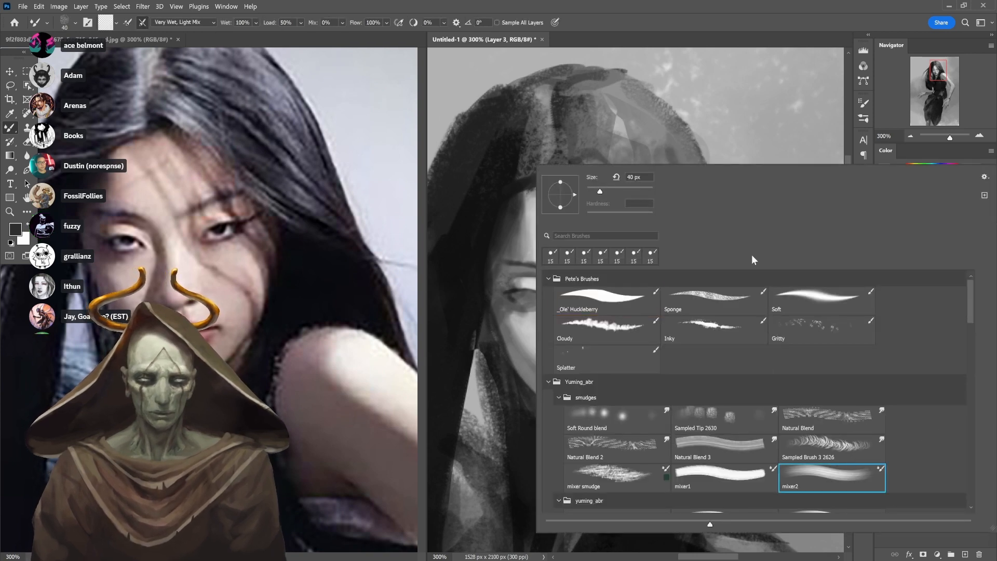
left_click(717, 103)
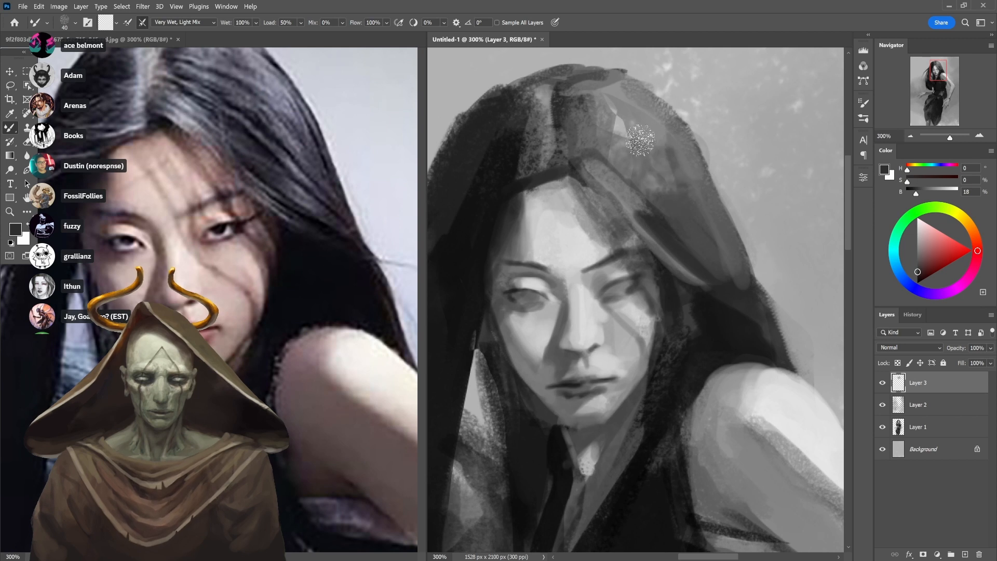
Turn on Sample All Layers for the mixer brush and blend the lighter hair from the crown toward the shoulder
mouse_move(713, 248)
left_mouse_down()
mouse_move(653, 154)
mouse_move(641, 167)
mouse_move(696, 247)
mouse_move(693, 210)
mouse_move(642, 139)
mouse_move(718, 263)
mouse_move(704, 210)
mouse_move(651, 120)
mouse_move(769, 341)
mouse_move(677, 189)
mouse_move(678, 164)
mouse_move(649, 115)
left_mouse_up()
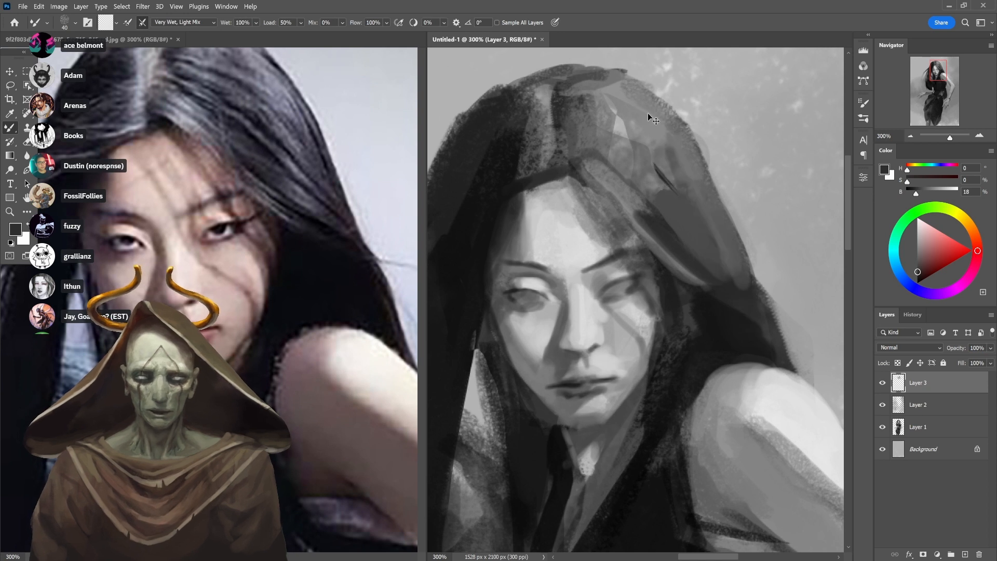
left_click(504, 23)
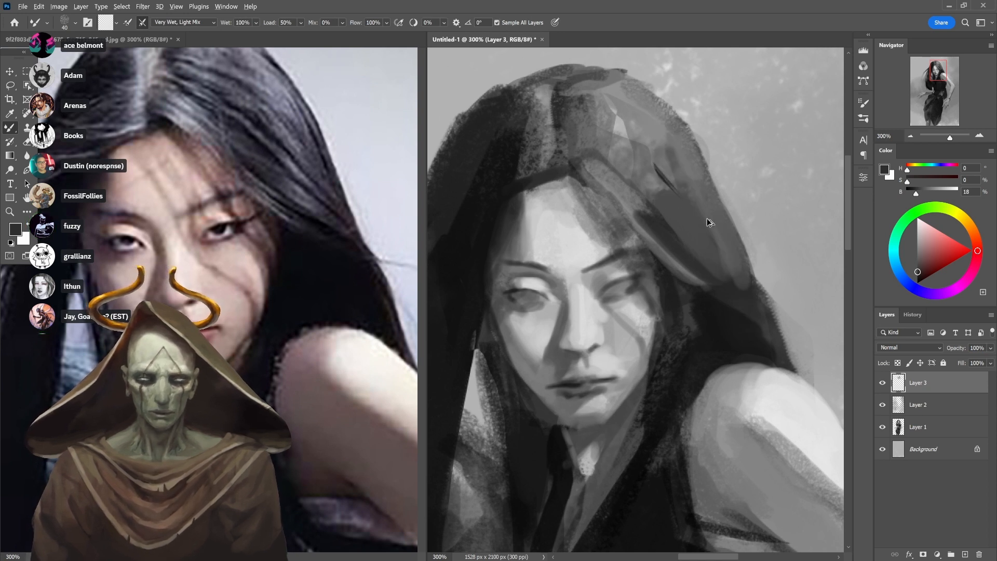
key("ctrl+z")
left_click_drag(623, 144, 744, 301)
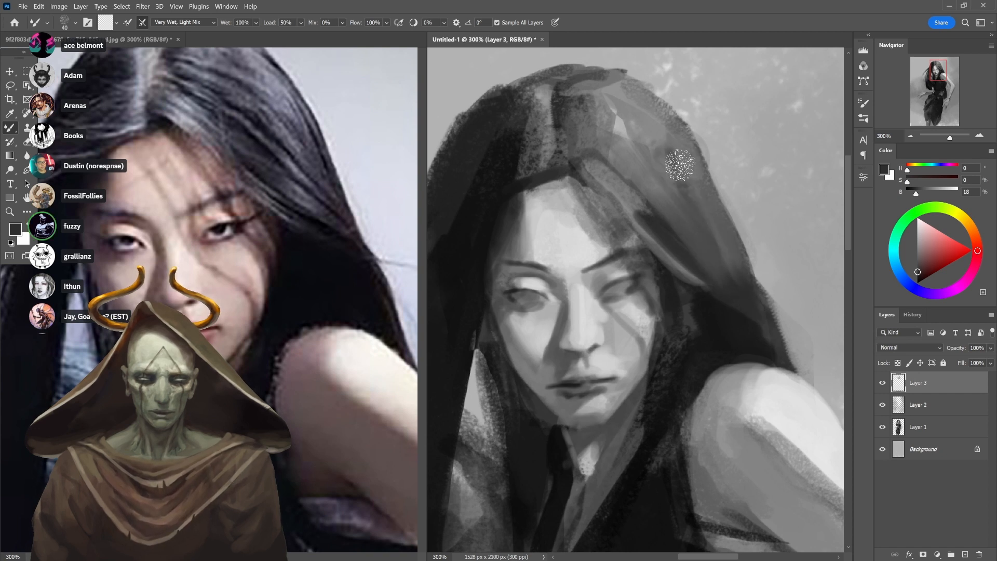
Switch to the mixer smudge brush preset and try a scattered smear across the face
right_click(655, 133)
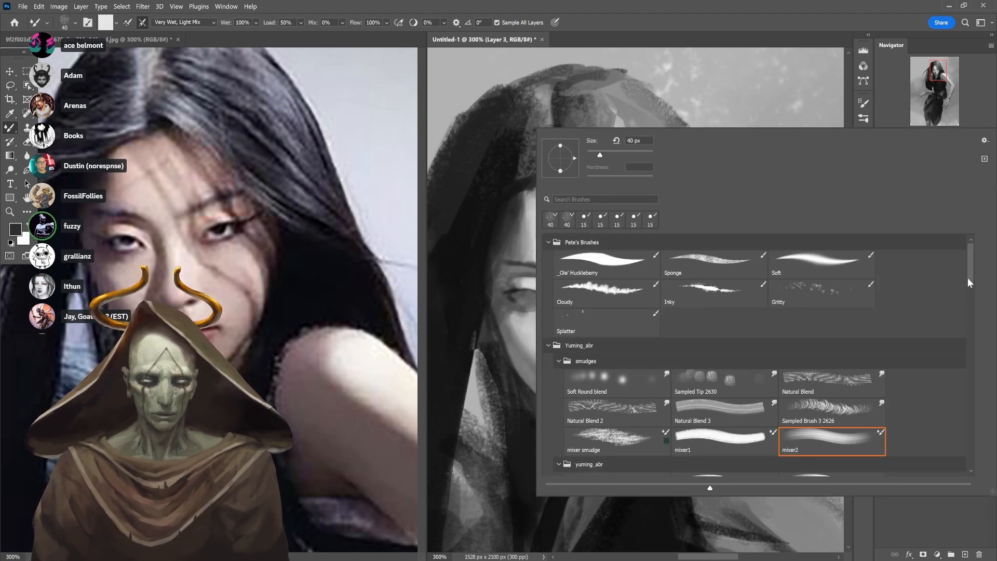
scroll(969, 288, "down", 1)
left_click_drag(968, 284, 968, 292)
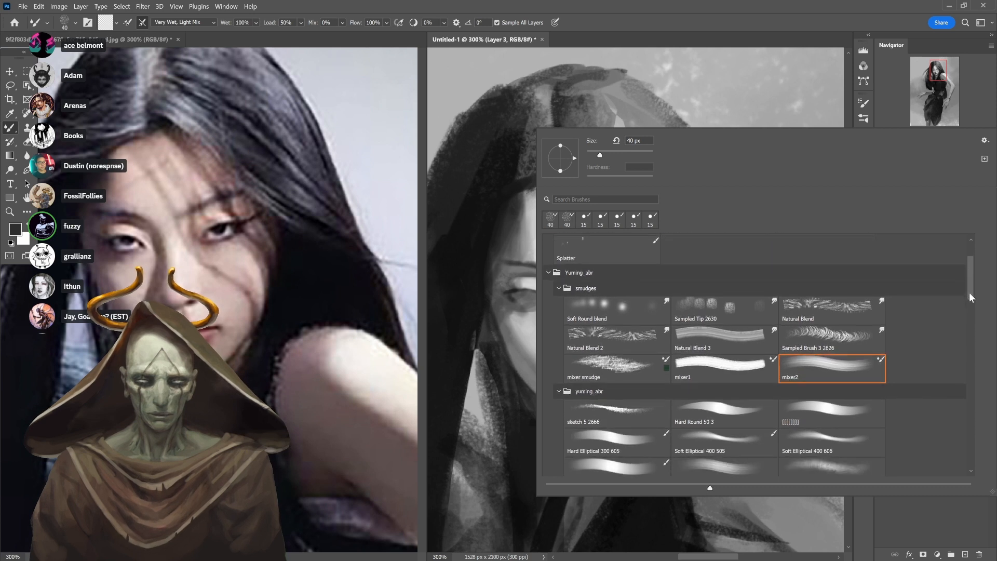
left_click(624, 357)
mouse_move(473, 289)
left_mouse_down()
mouse_move(507, 320)
mouse_move(631, 216)
left_mouse_up()
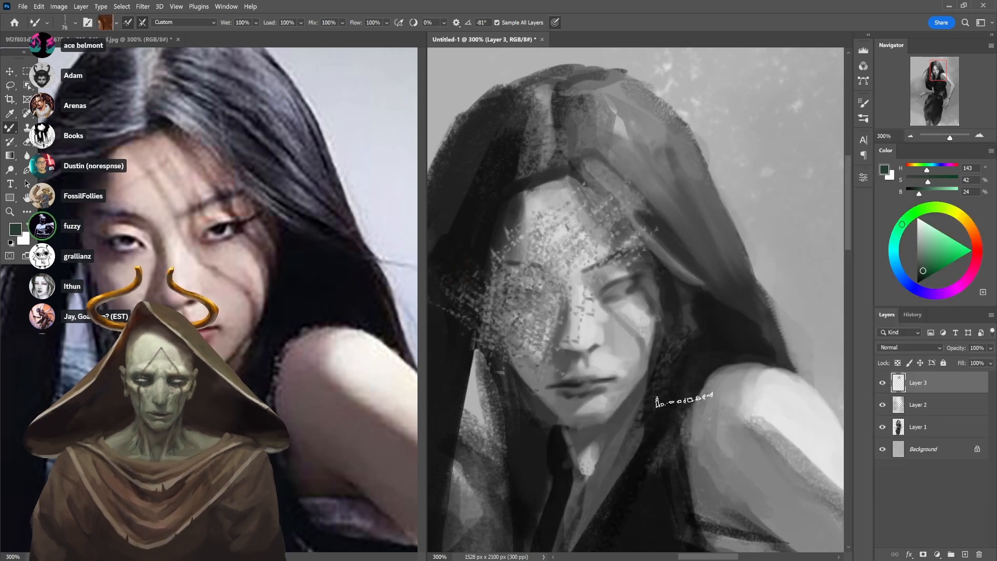
left_click(676, 385, "alt")
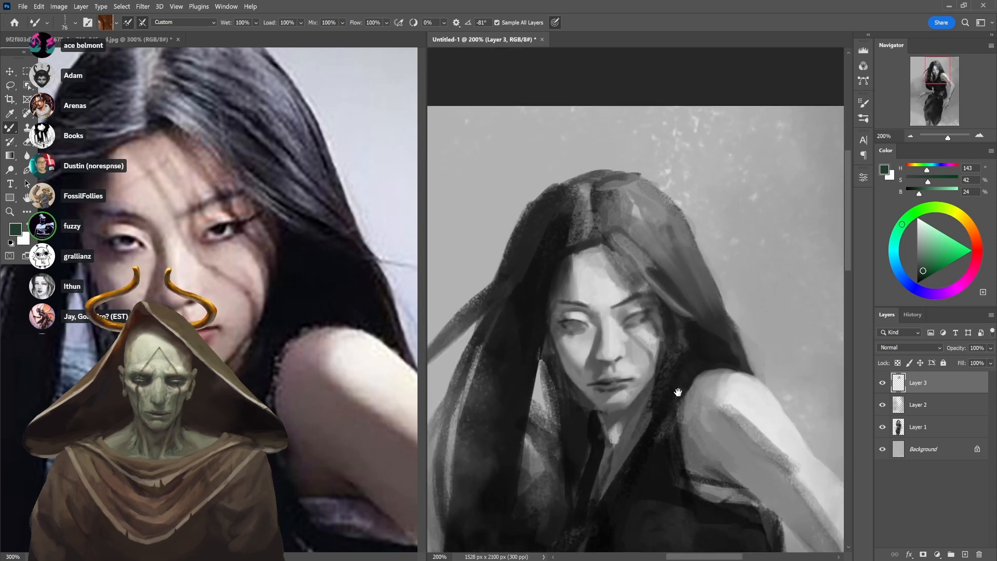
Smudge vertical streaks down the side edge of the black dress below the raised arm
left_click_drag(680, 427, 668, 295)
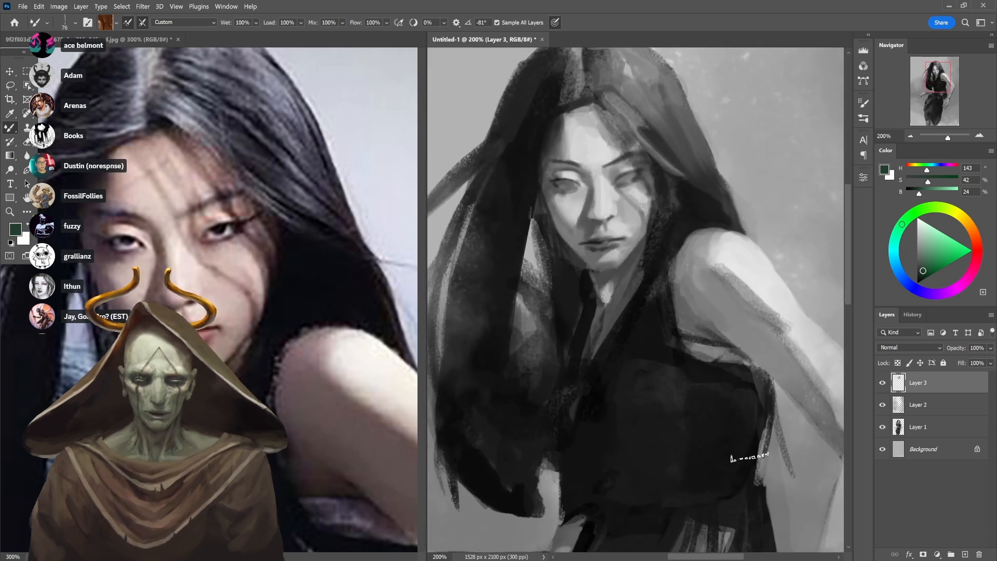
left_click_drag(731, 459, 734, 545)
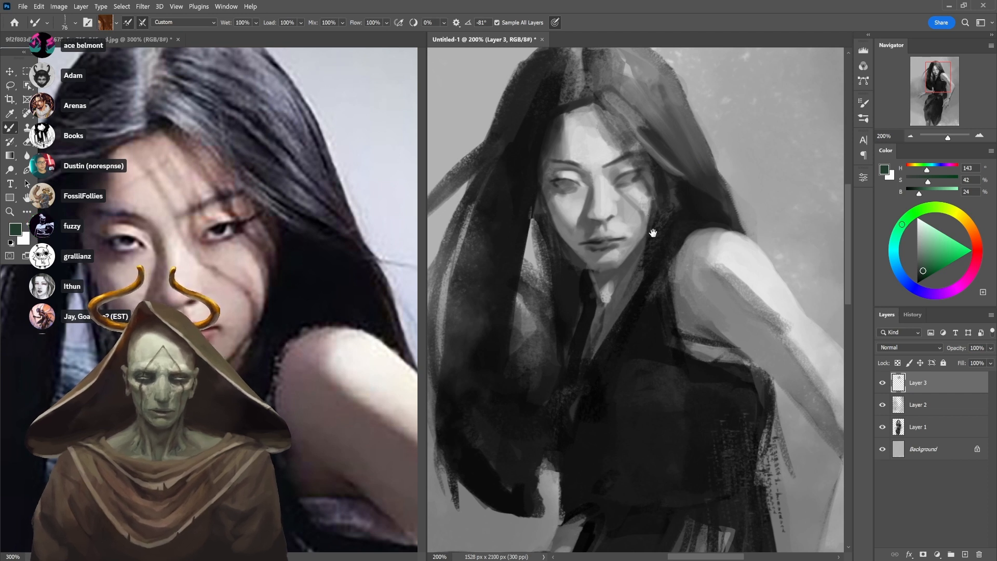
left_click_drag(638, 234, 711, 234)
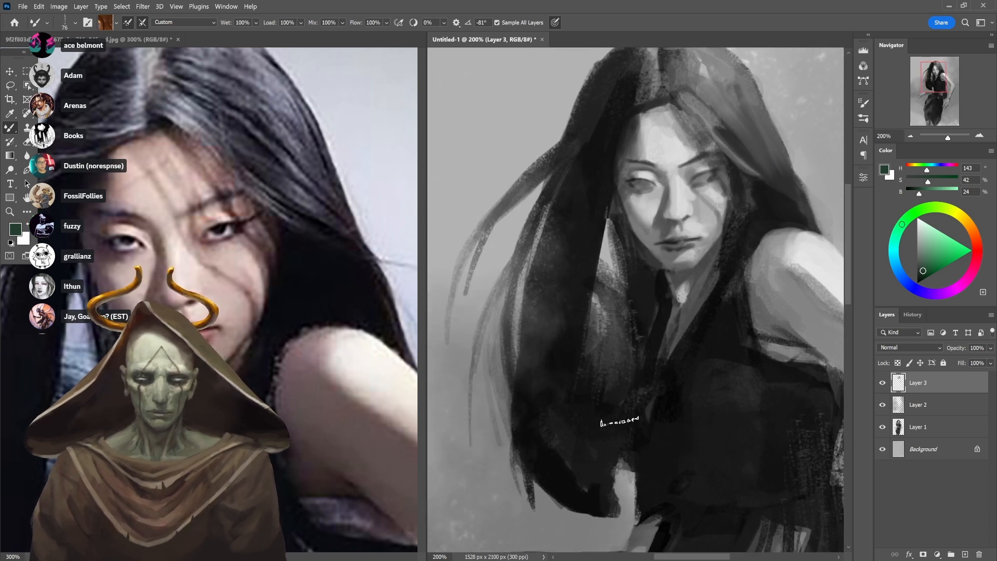
left_click_drag(733, 274, 686, 365)
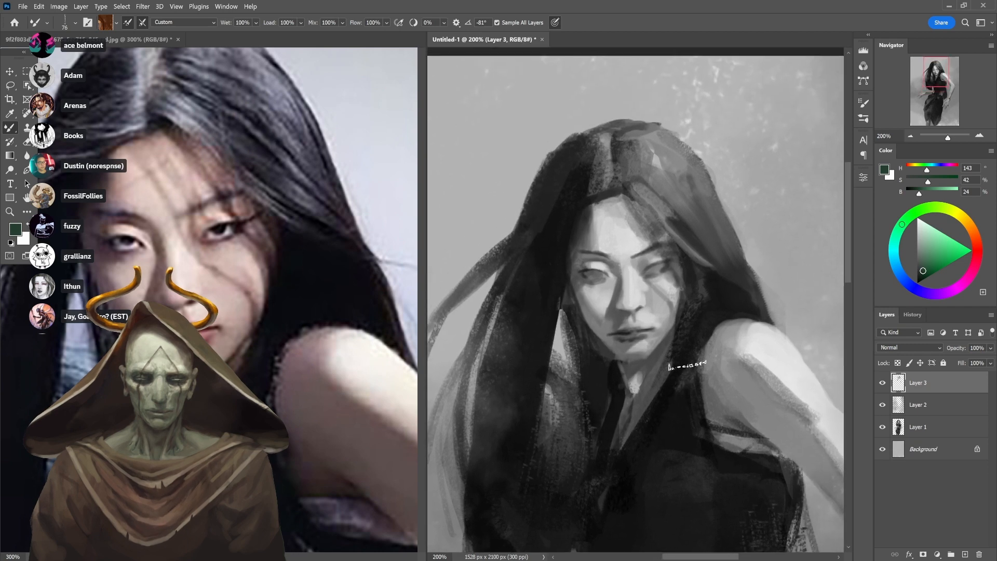
Switch to the brush preset named B at 40 px
right_click(700, 213)
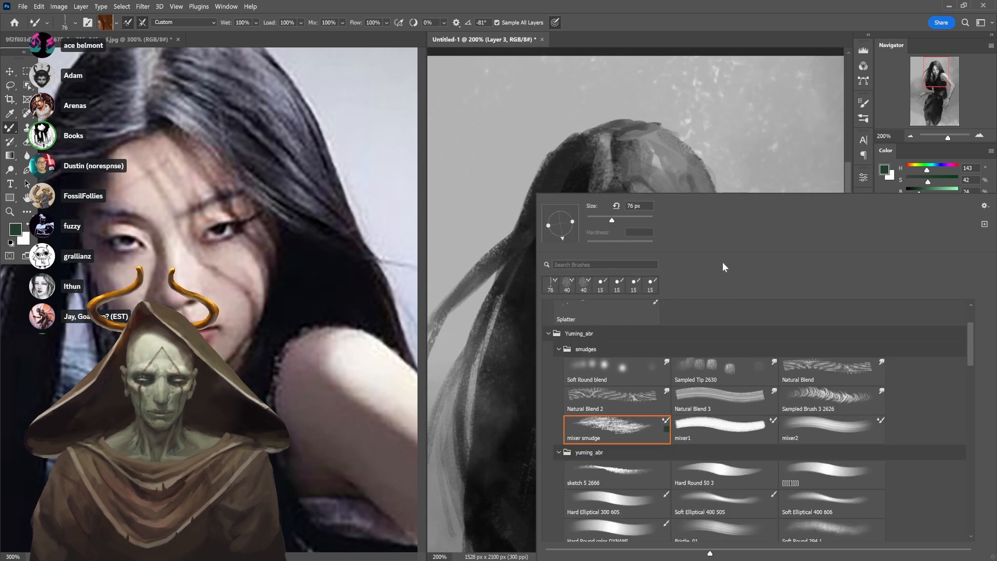
scroll(969, 363, "down", 1)
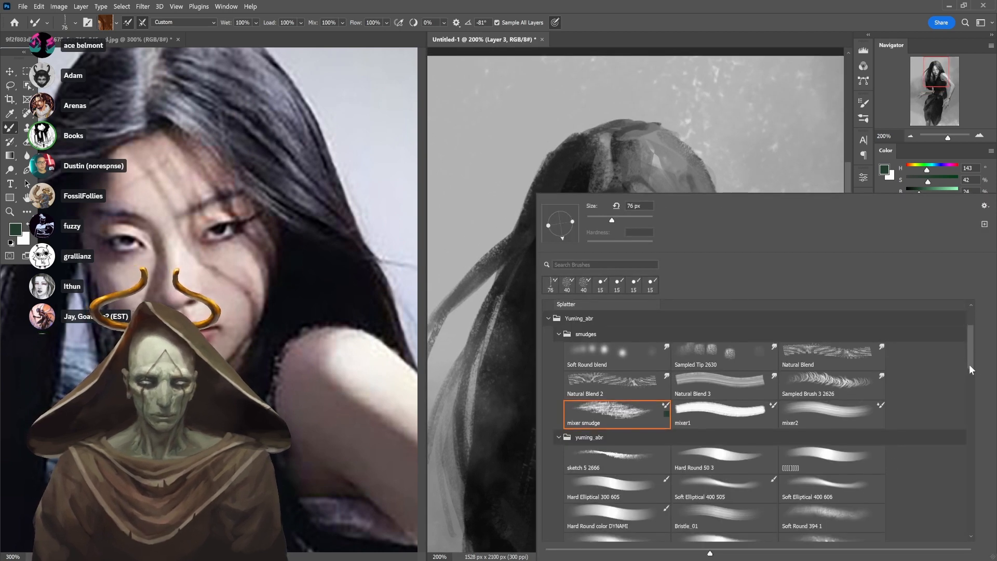
scroll(971, 369, "down", 3)
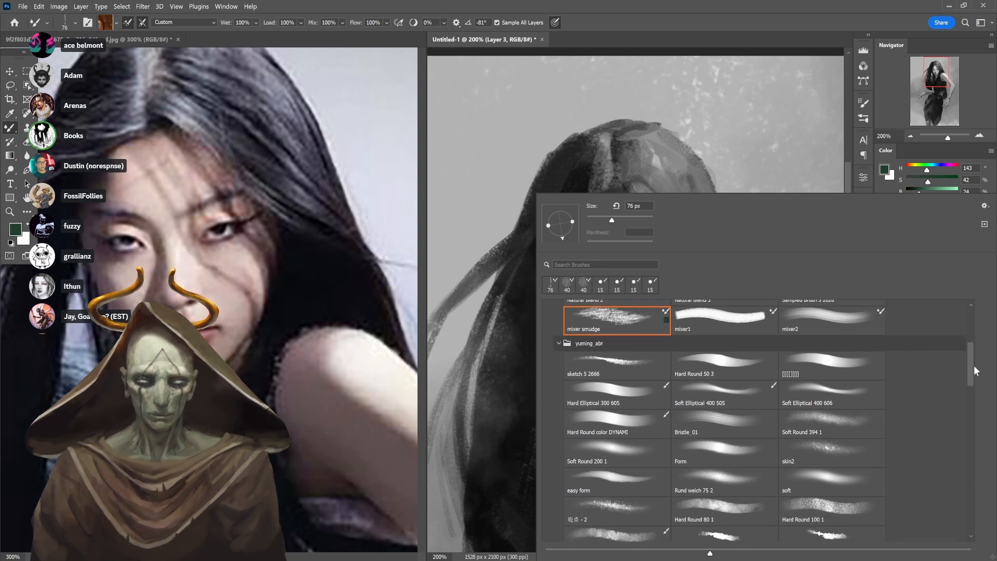
mouse_move(971, 369)
left_mouse_down()
mouse_move(961, 459)
mouse_move(965, 407)
left_mouse_up()
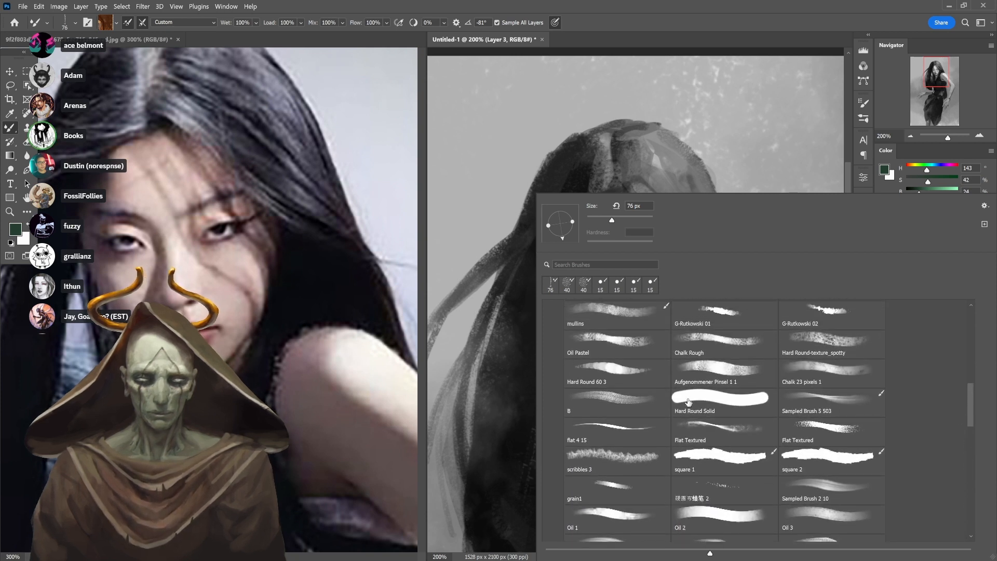
left_click(650, 400)
left_click(713, 135)
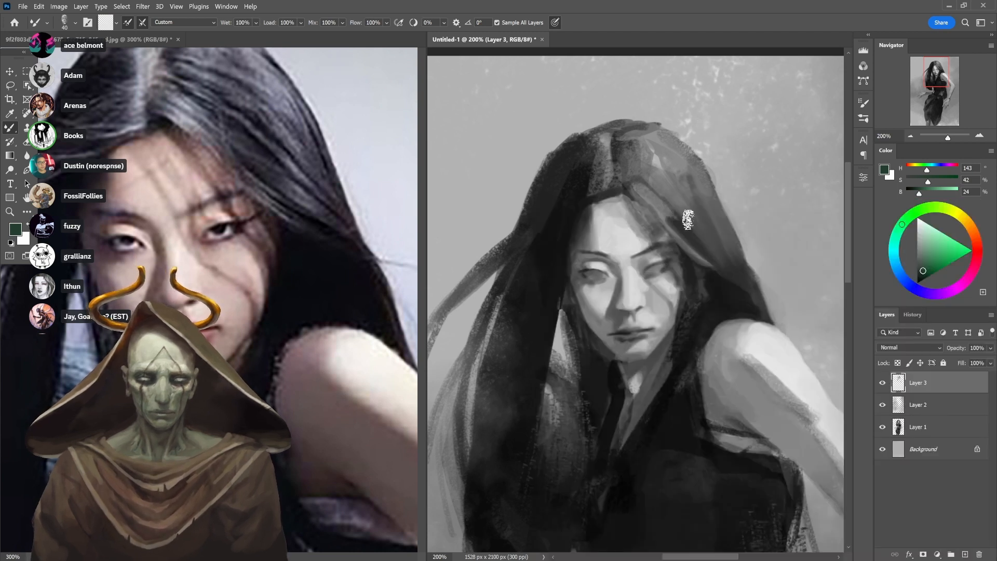
Smooth the lighter hair between the crown and shoulder with sampled dark hair tones at 90% wetness
left_click(727, 270, "alt")
key("4")
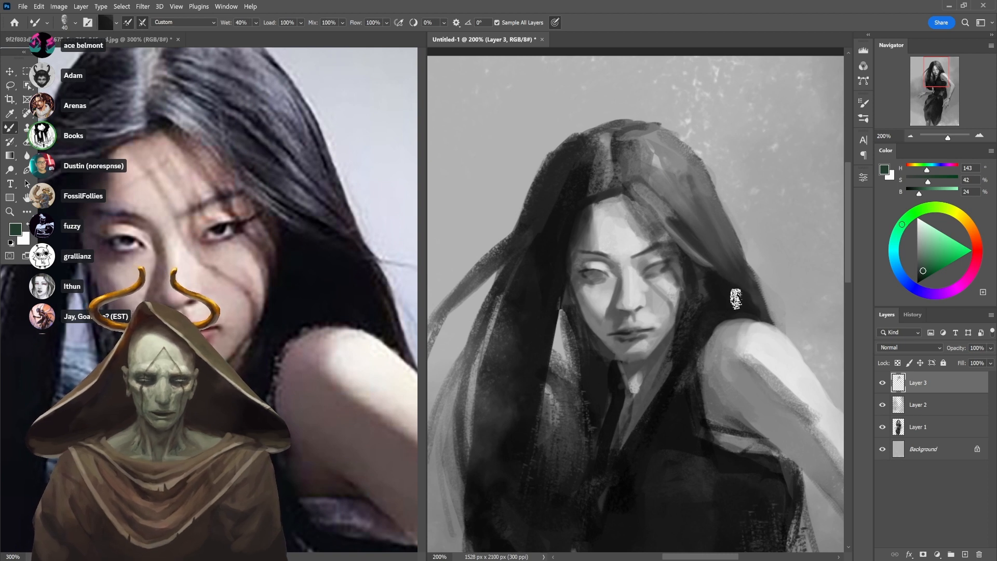
key("9")
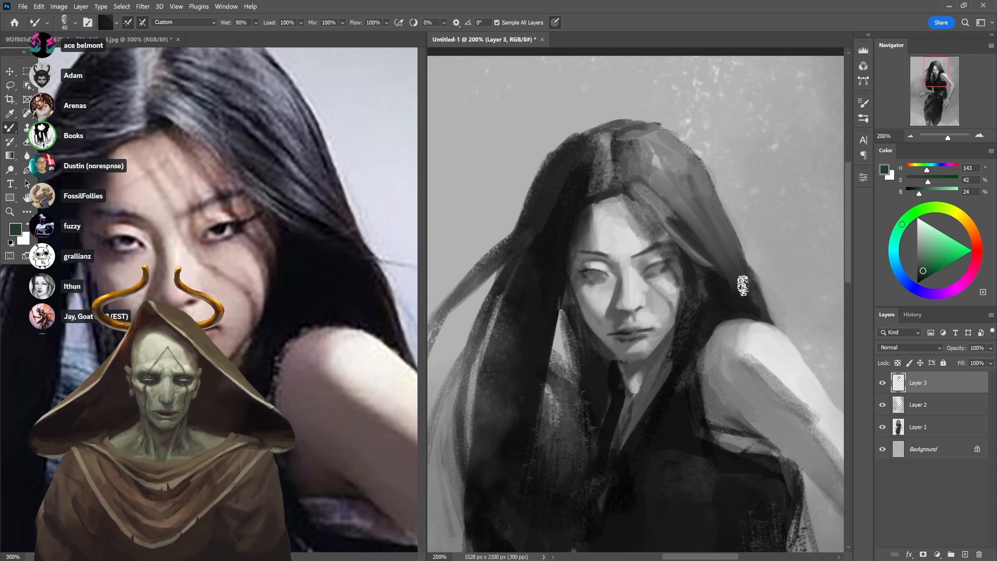
key("x")
left_click(732, 296, "alt")
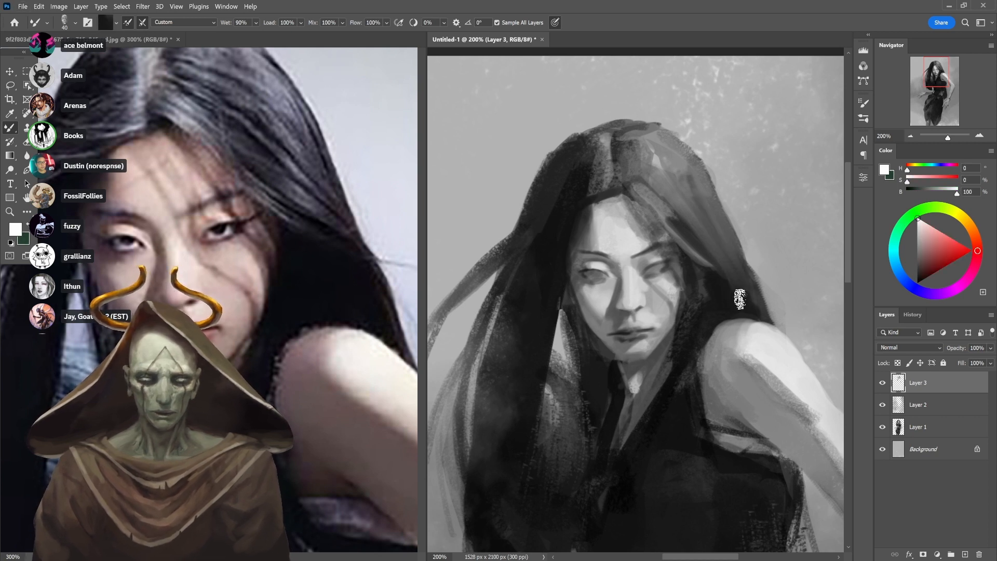
left_click_drag(720, 256, 729, 268)
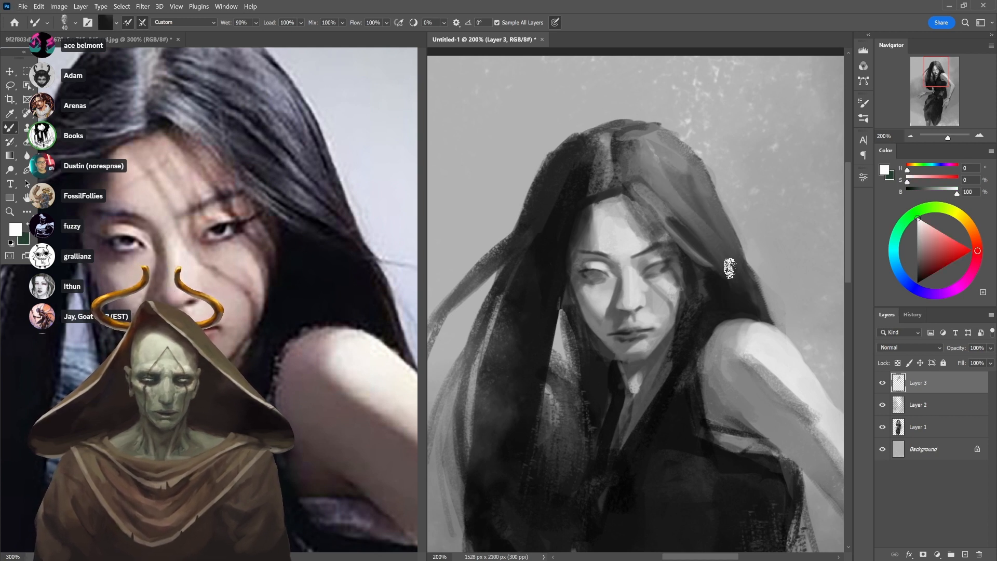
mouse_move(691, 229)
left_mouse_down()
mouse_move(656, 153)
mouse_move(705, 217)
left_mouse_up()
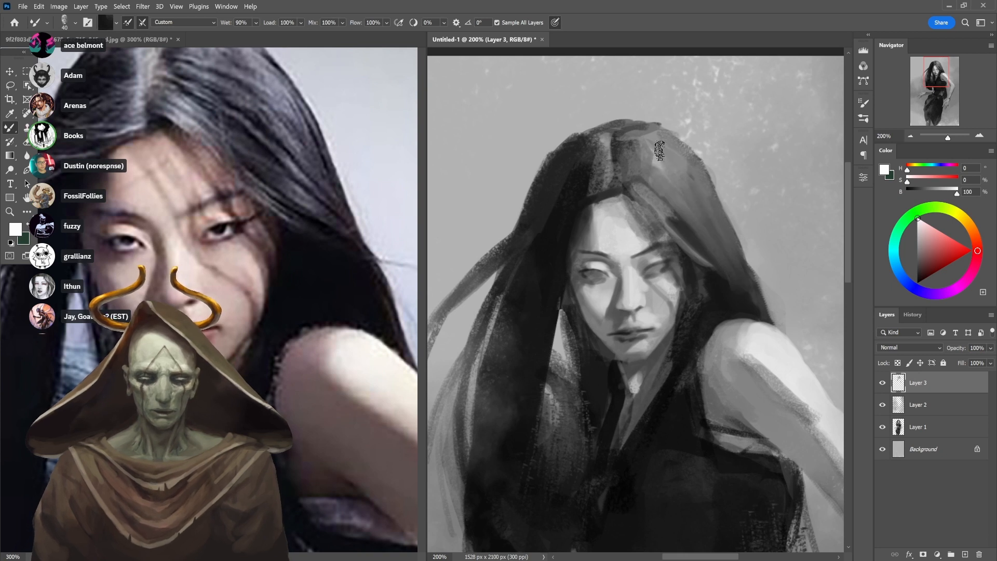
left_click_drag(657, 148, 706, 198)
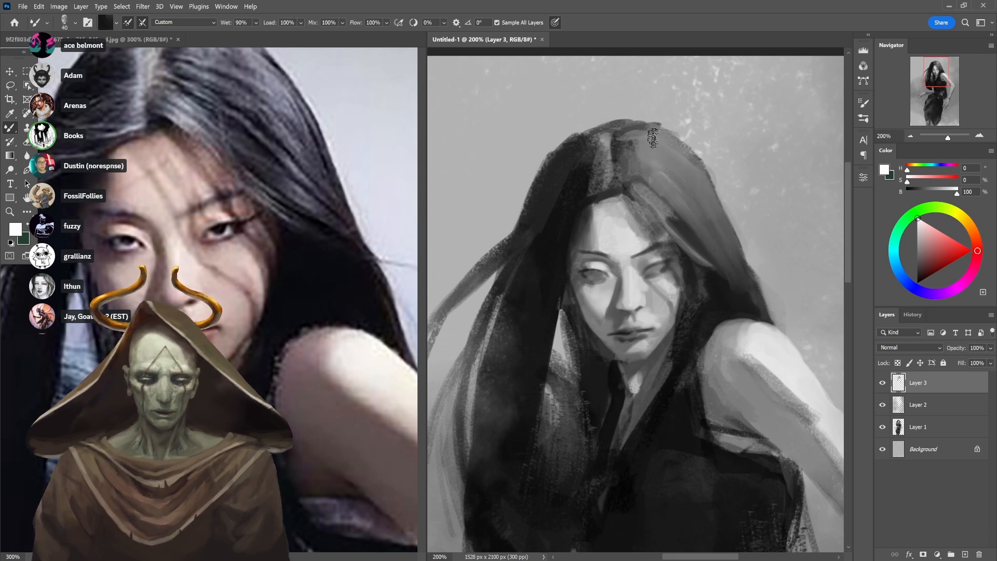
Blend the hair around the crown and parting to follow the reference photo, sampling a light tone from the forehead
scroll(689, 172, "up", 3)
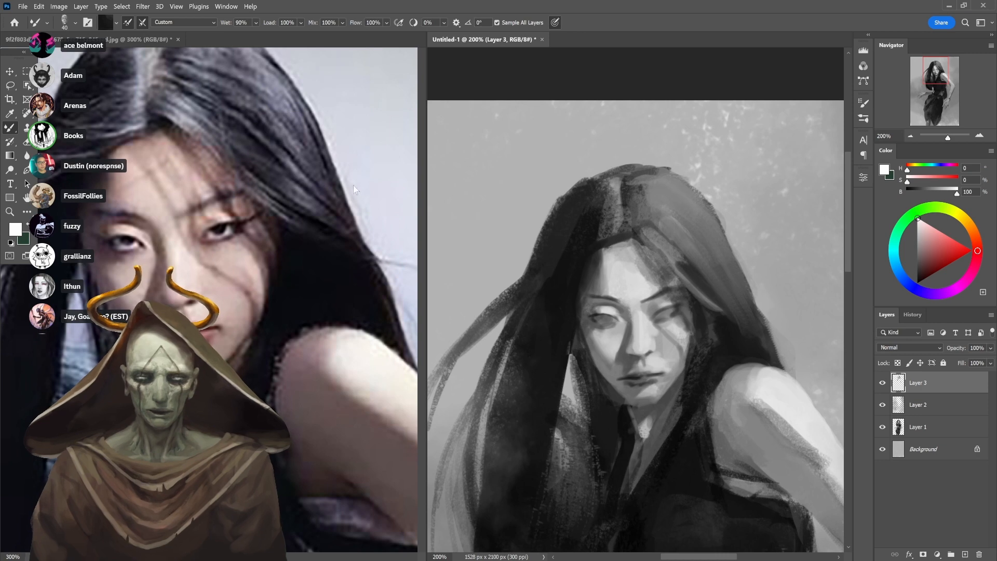
left_click(314, 162)
left_click_drag(314, 163, 377, 291)
left_click(281, 260, "alt")
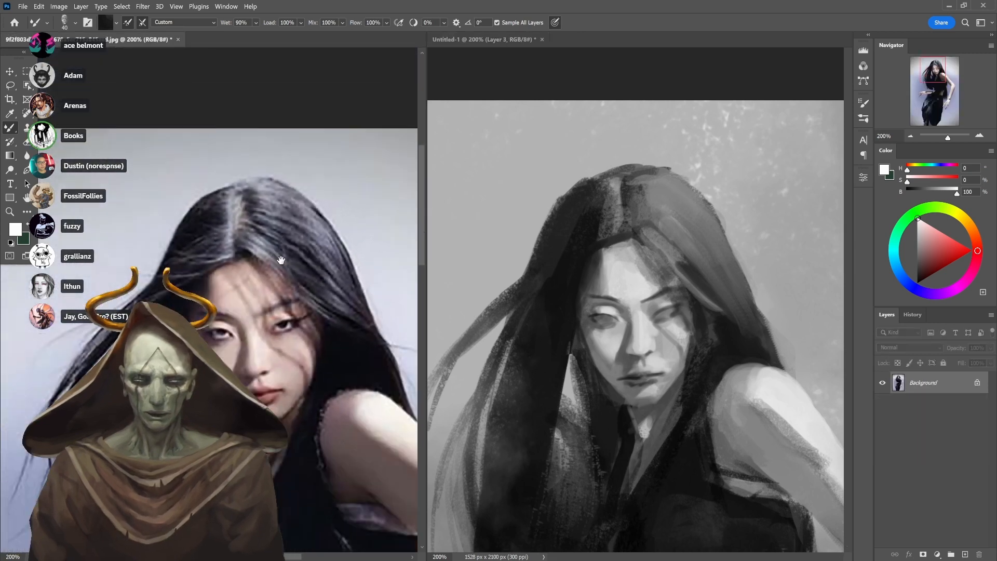
left_click_drag(283, 245, 279, 240)
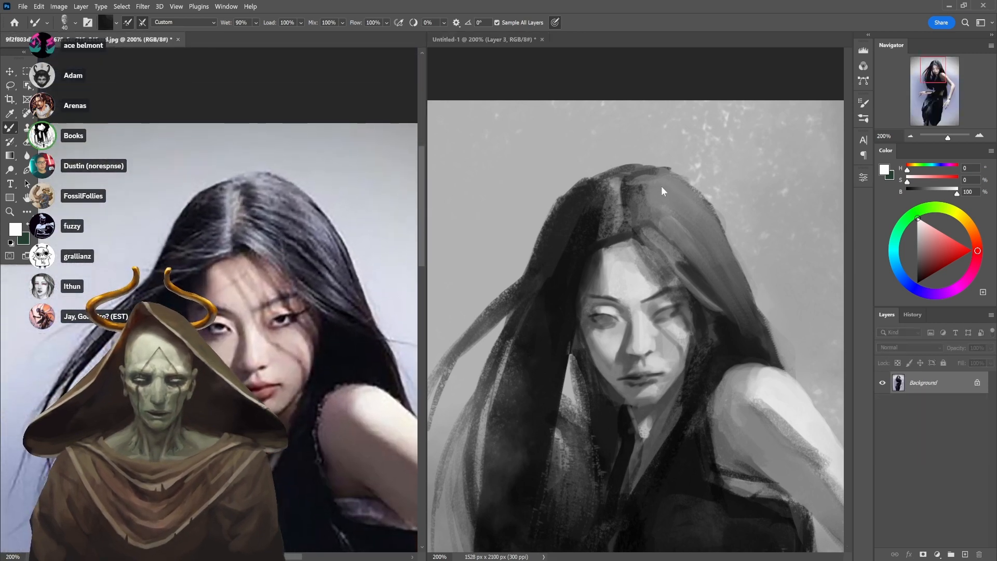
left_click(633, 195)
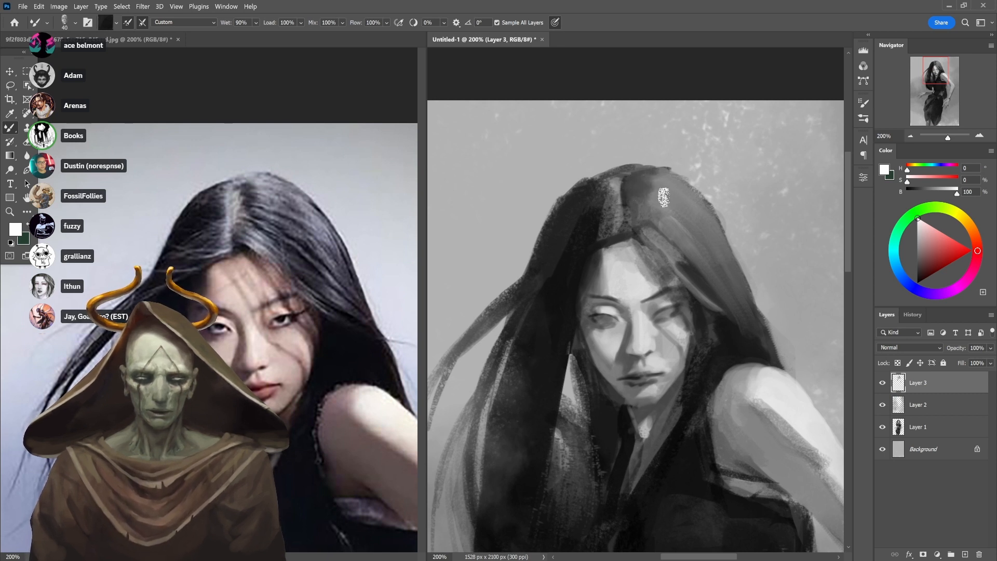
left_click(637, 279, "alt")
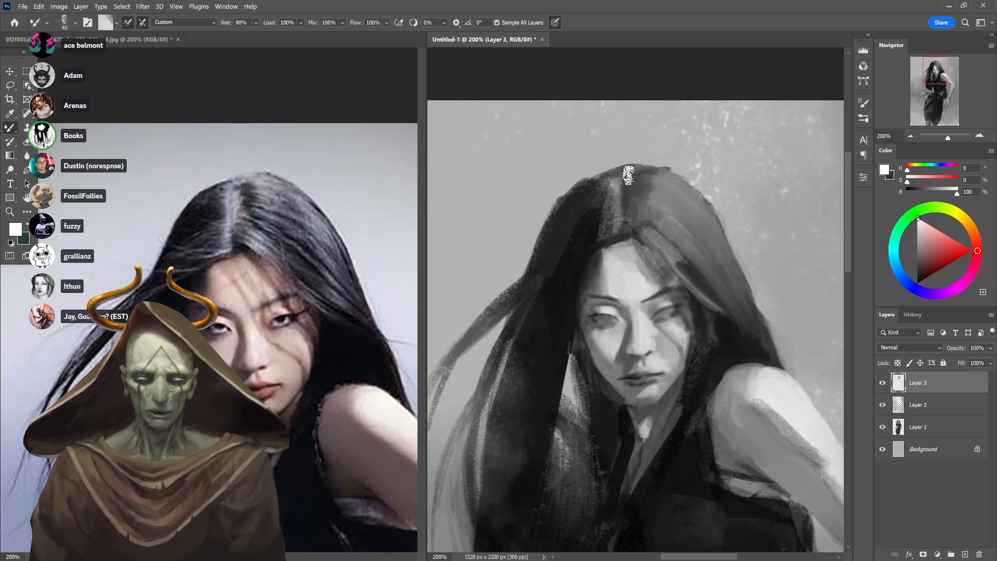
Switch to the Oil 4 TEXTURE brush preset at 125 px
right_click(670, 151)
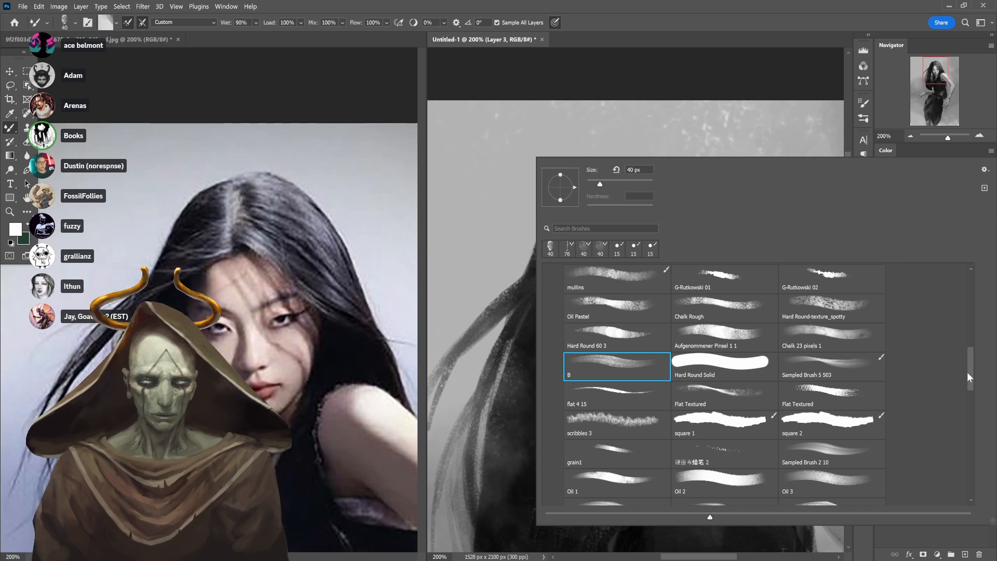
scroll(967, 387, "down", 3)
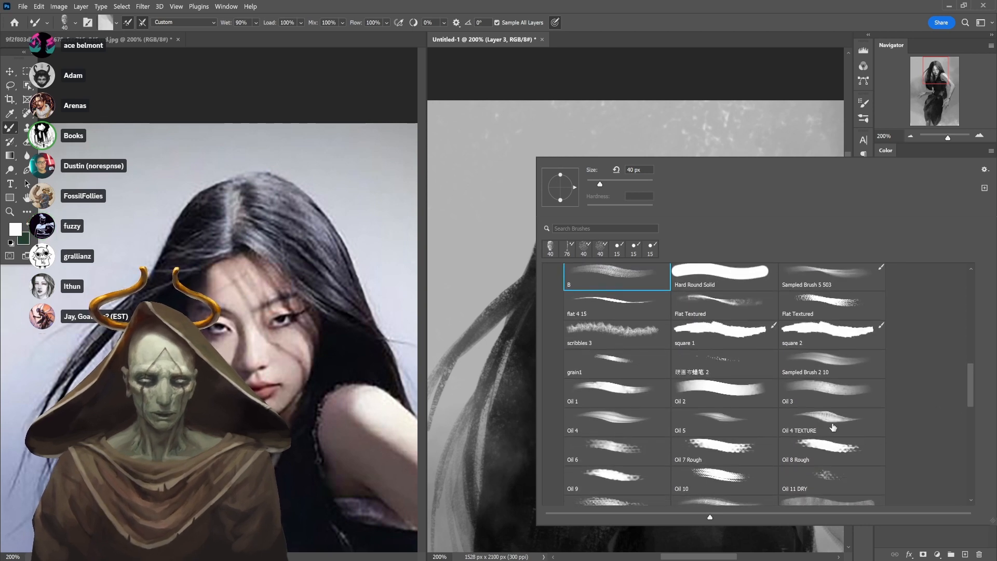
left_click(828, 416)
left_click(520, 218)
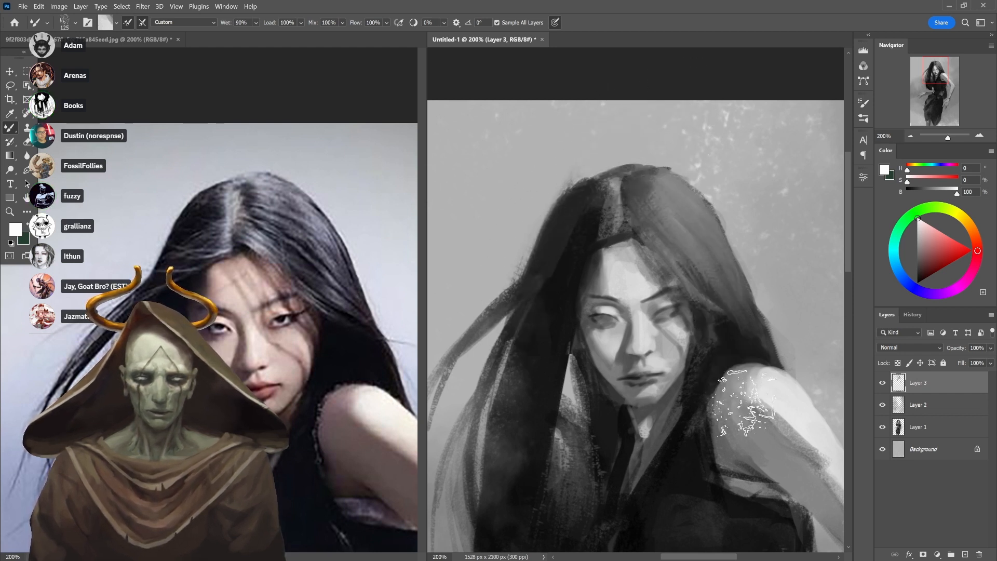
Reset the colours to black and white, texture the hair beside the face with sampled dark tones, and make white the foreground colour
key("d")
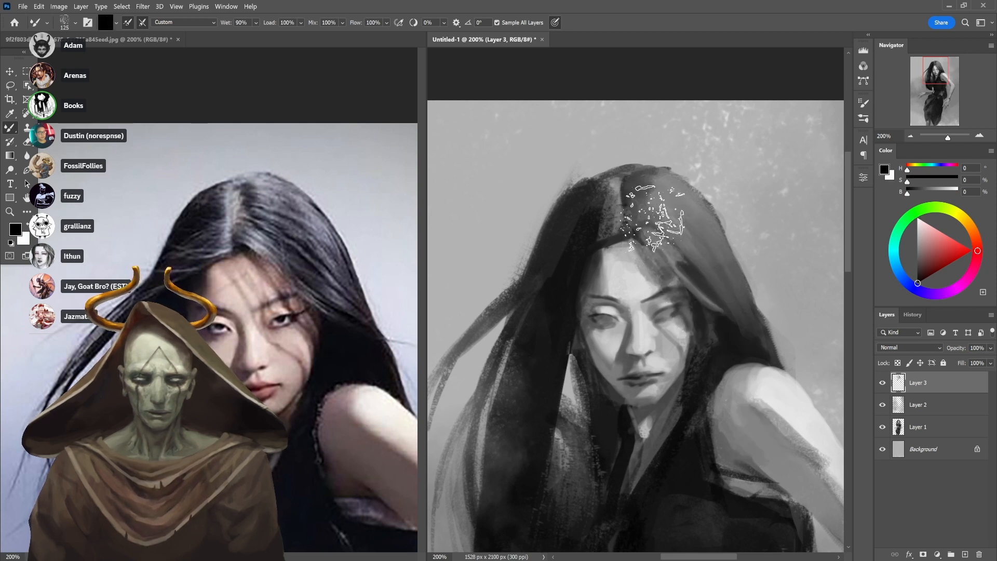
left_click(727, 349, "alt")
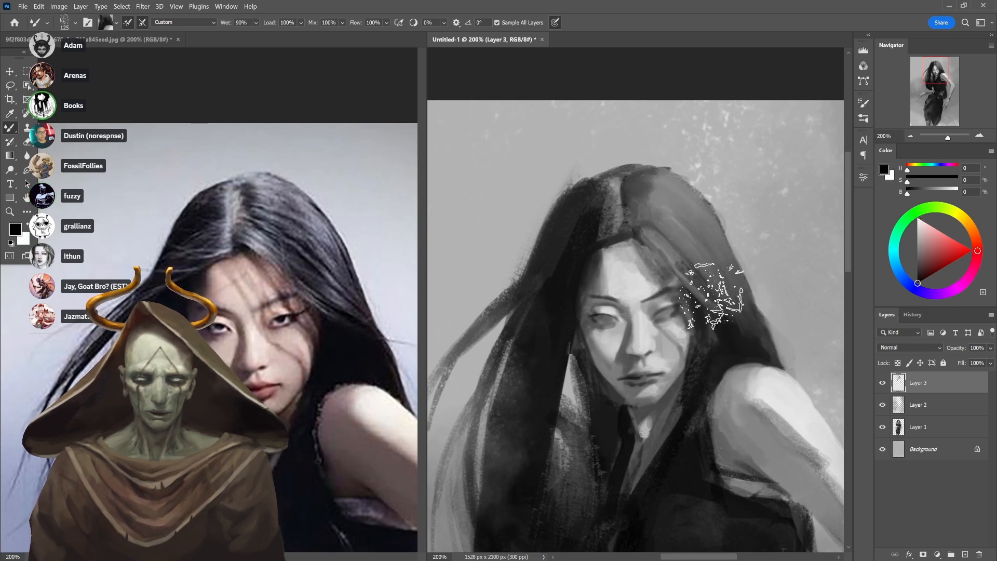
key("x")
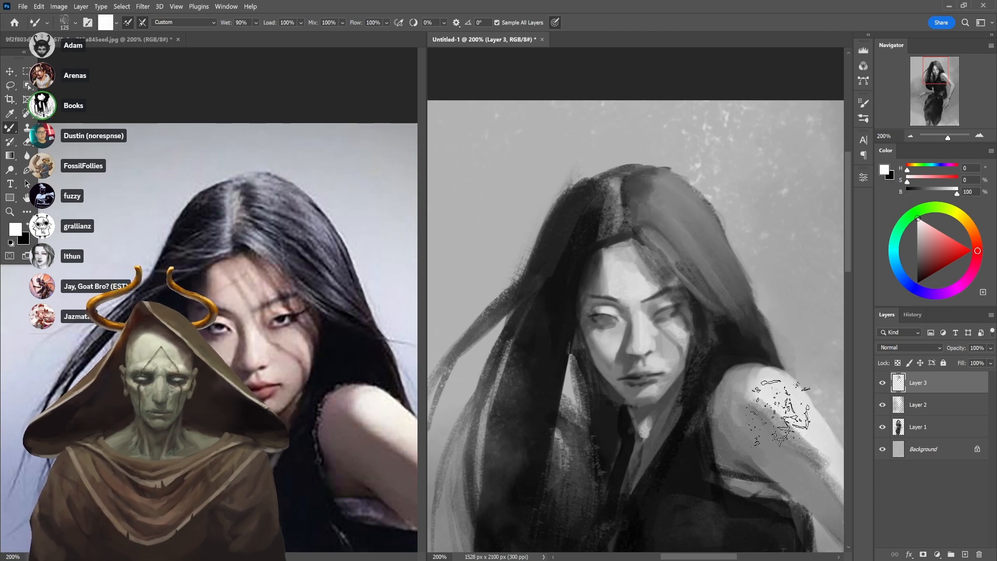
left_click_drag(720, 330, 688, 107)
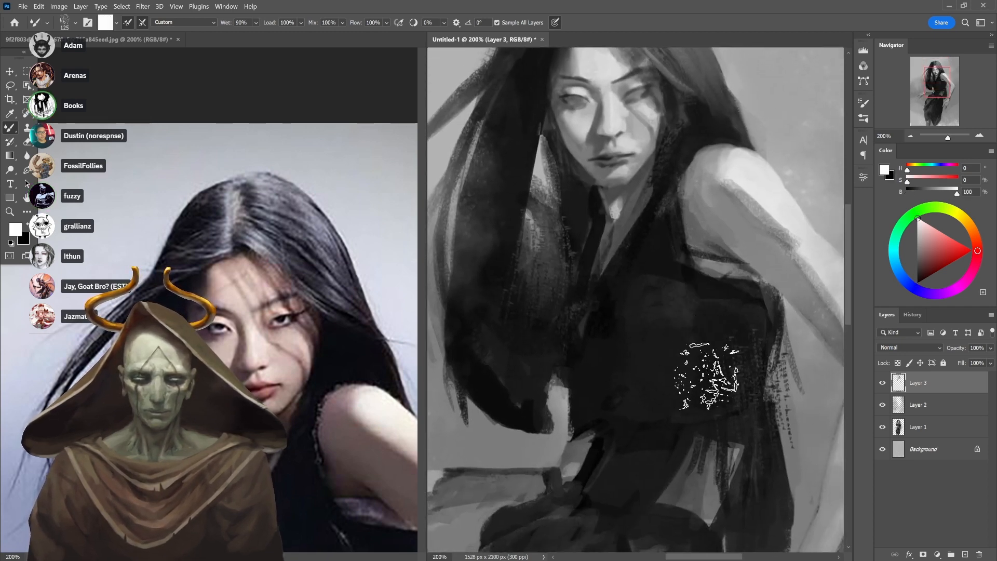
left_click_drag(723, 292, 679, 382)
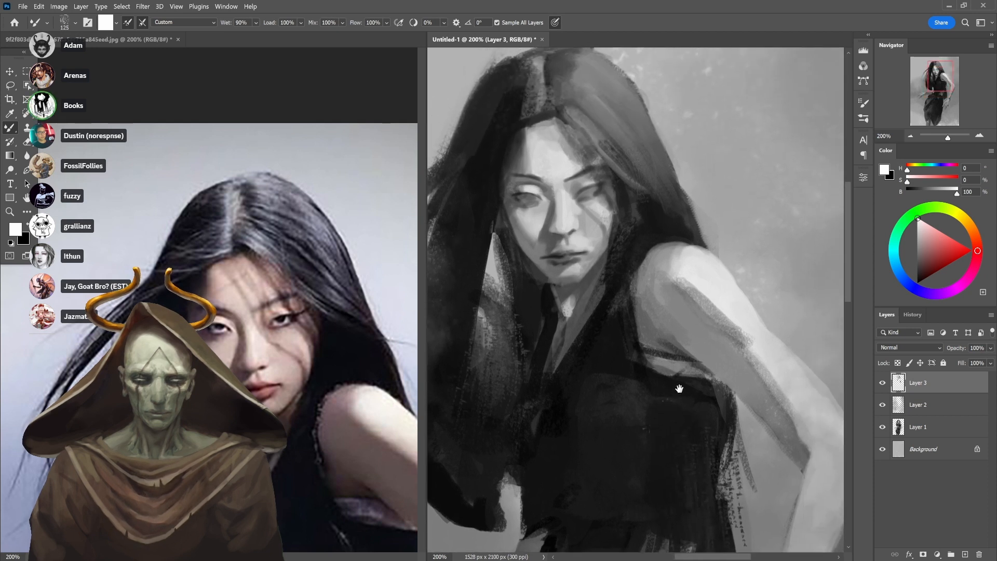
Texture the outer edge of the hair from the crown toward the shoulder with the mixer brush, undoing the first stroke
left_click_drag(634, 192, 639, 221)
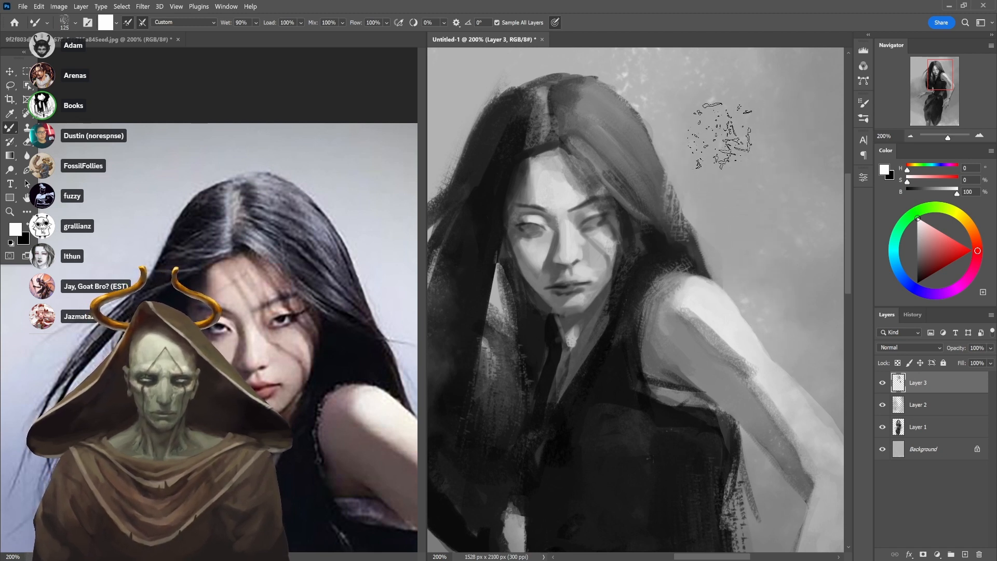
key("ctrl+z")
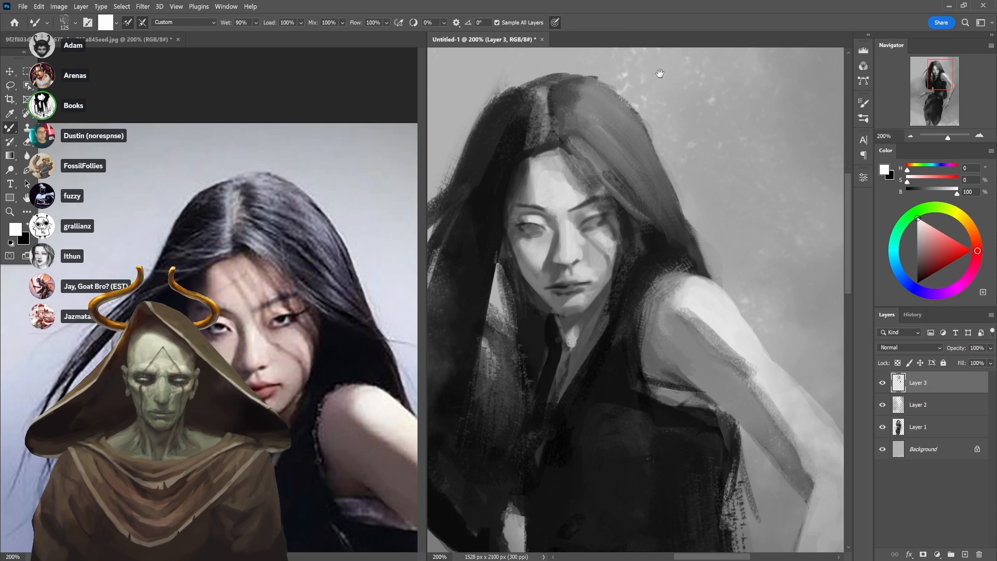
mouse_move(659, 73)
left_mouse_down()
mouse_move(706, 166)
mouse_move(693, 160)
left_mouse_up()
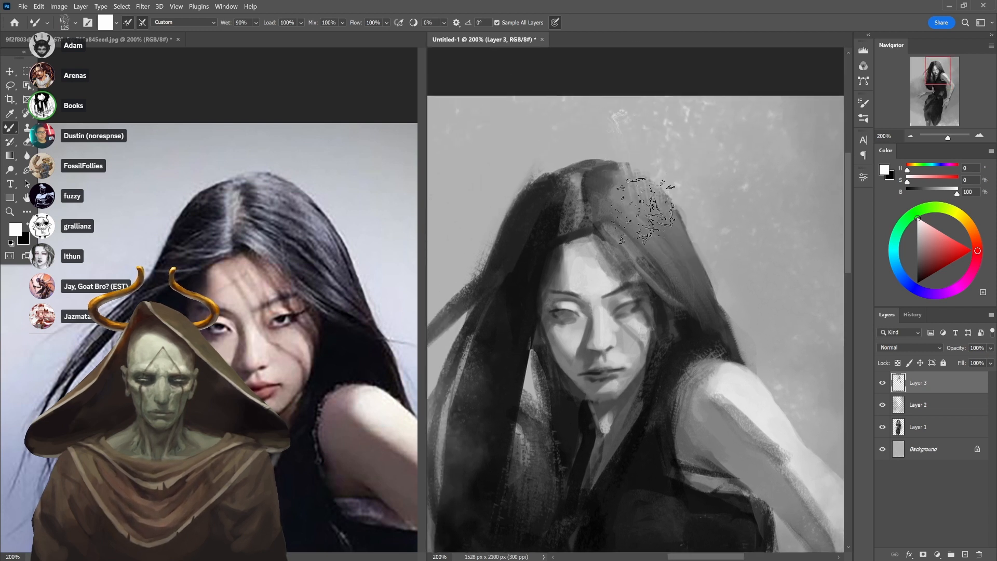
left_click_drag(650, 137, 709, 322)
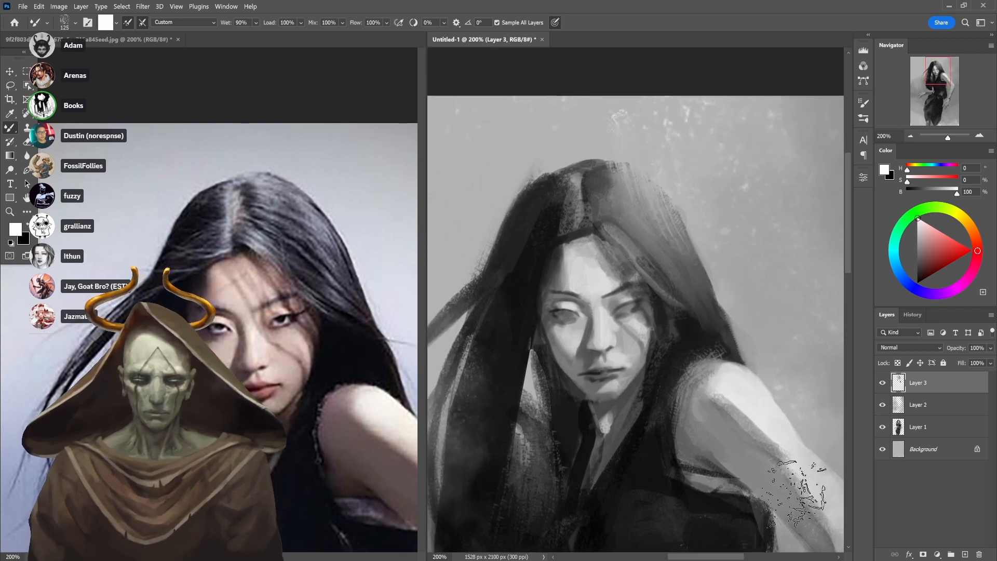
Blend the rough dark edge and the grey patch of the garment at the hip below the outstretched hand
left_click_drag(503, 314, 649, 169)
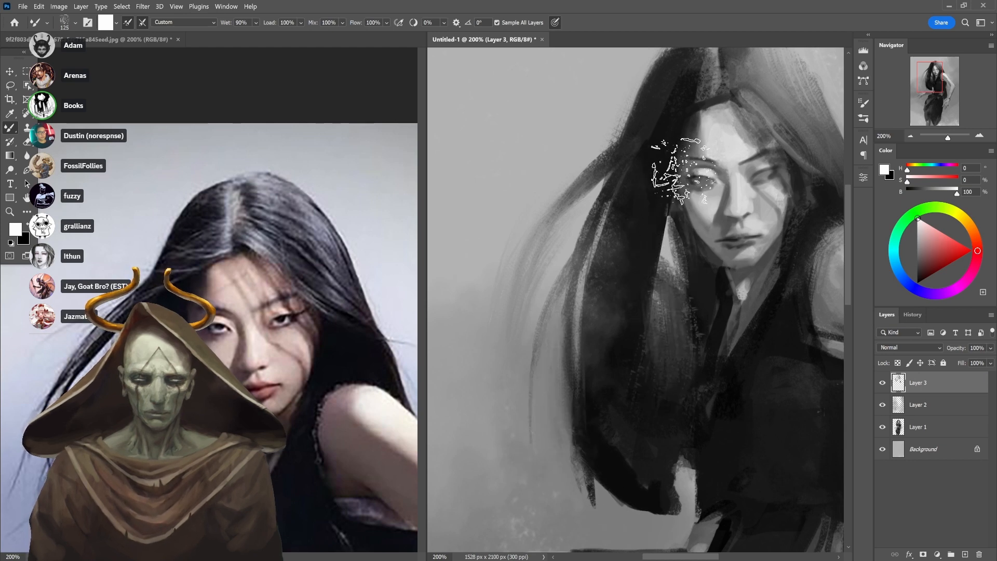
left_click_drag(679, 422, 645, 195)
mouse_move(555, 275)
left_mouse_down()
mouse_move(589, 302)
mouse_move(646, 218)
left_mouse_up()
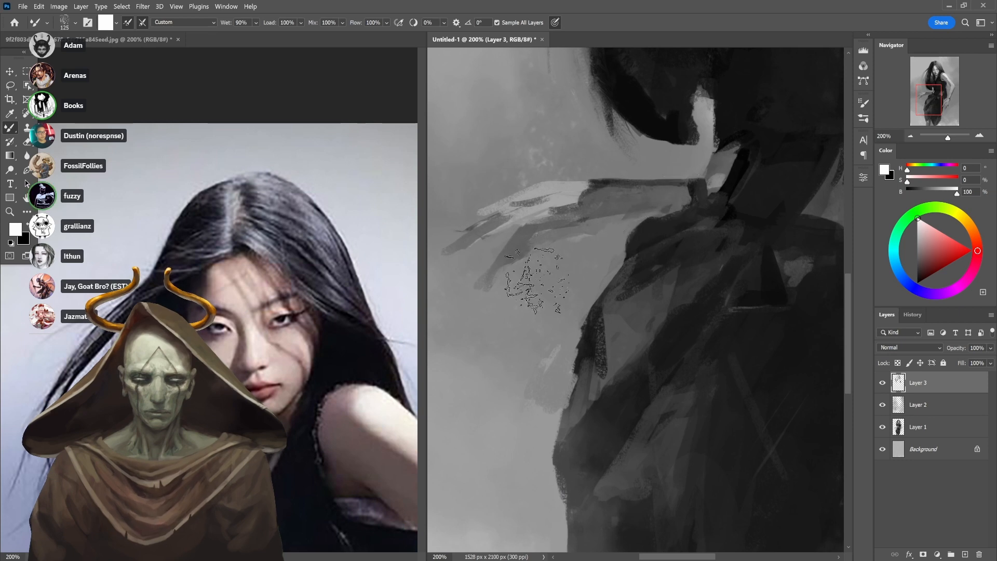
mouse_move(582, 366)
left_mouse_down()
mouse_move(600, 291)
mouse_move(619, 299)
left_mouse_up()
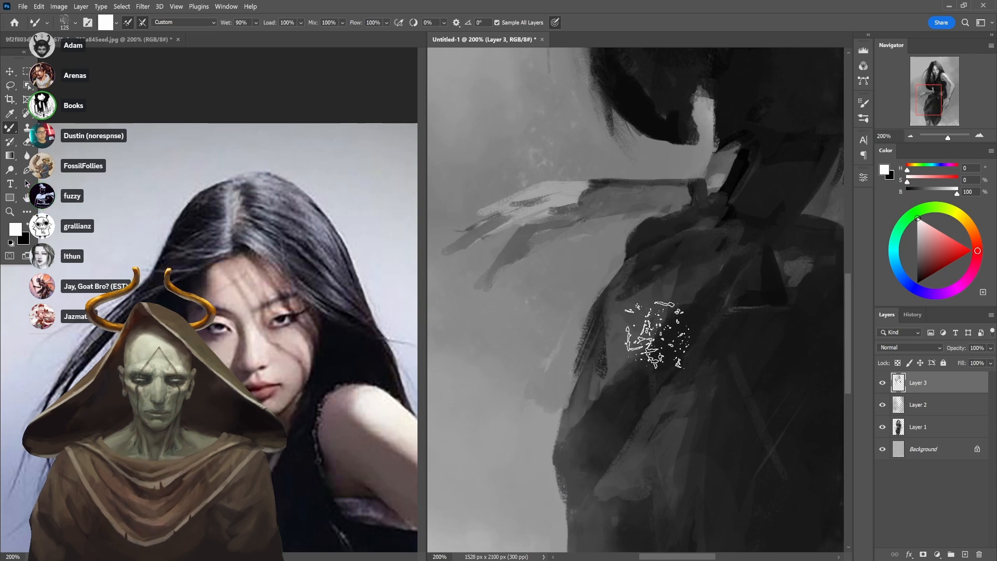
mouse_move(716, 114)
left_mouse_down()
mouse_move(634, 349)
mouse_move(861, 45)
left_mouse_up()
left_click_drag(675, 311, 642, 206)
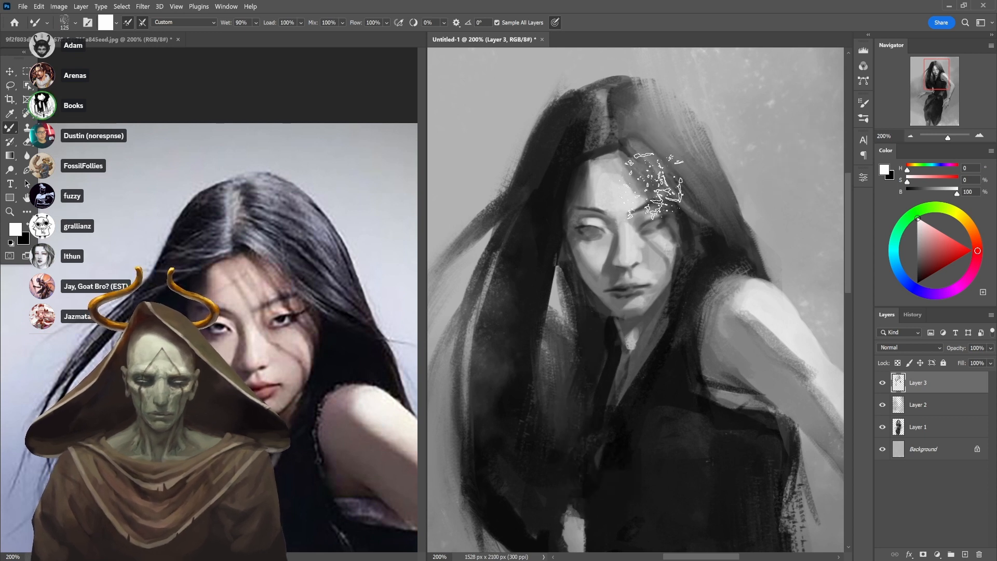
Switch to the Scrape (direction) brush preset at 15 px
right_click(668, 205)
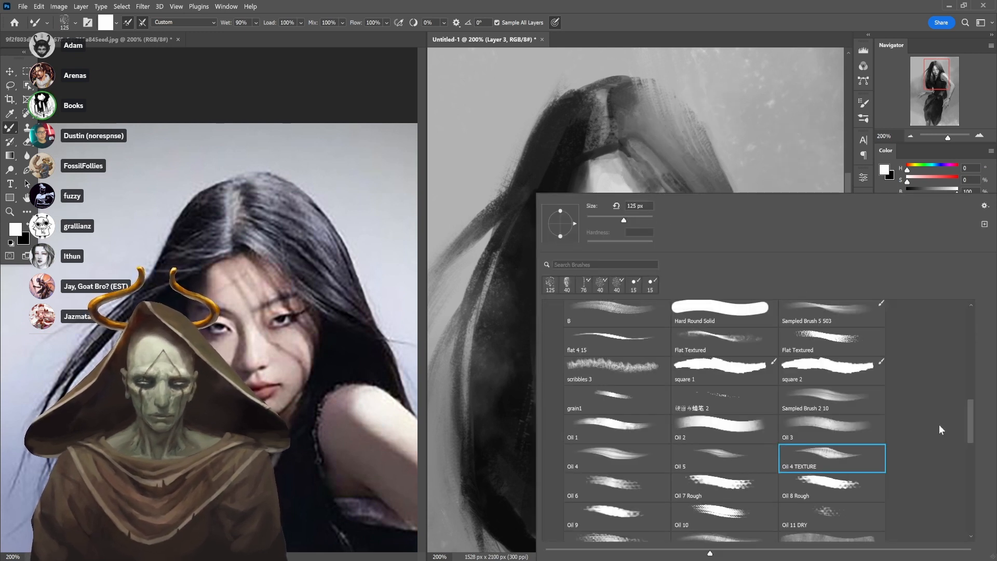
left_click_drag(967, 419, 967, 487)
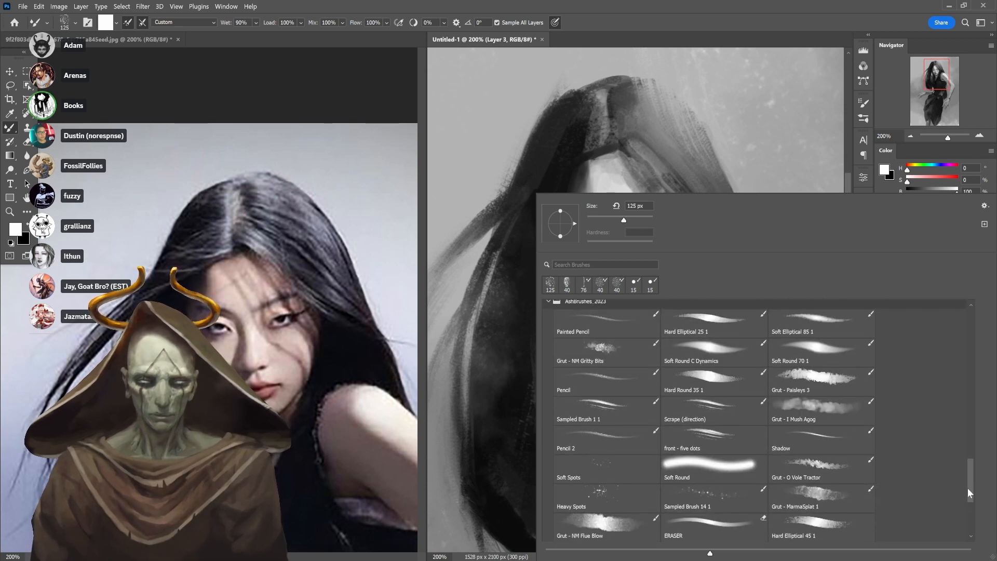
left_click(721, 380)
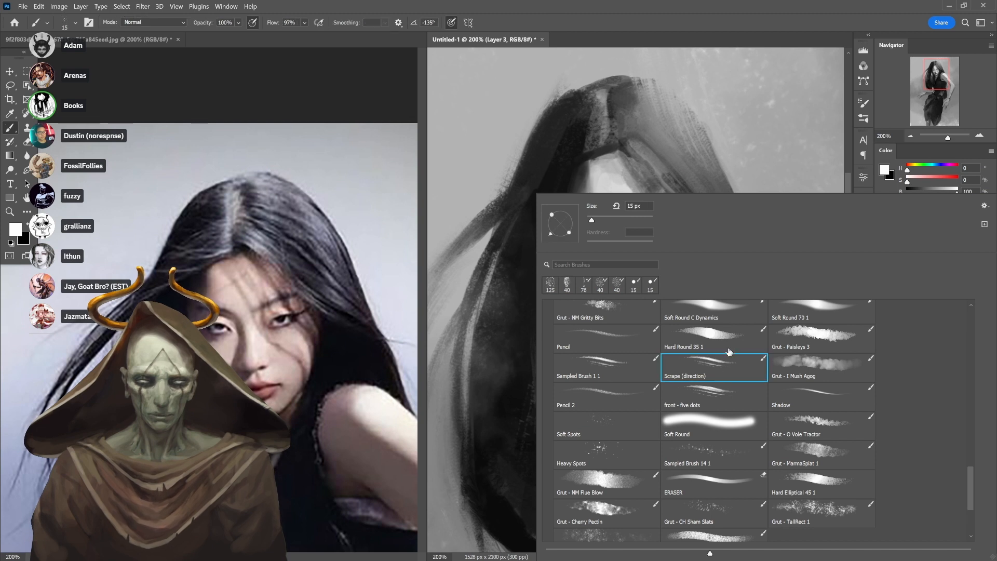
key("Return")
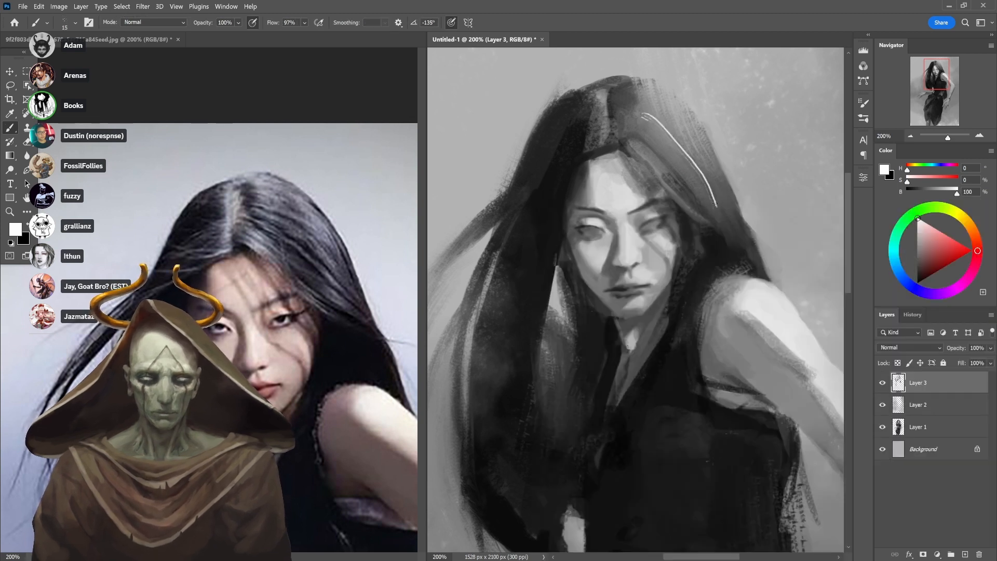
Undo the full-opacity test strokes, set the brush opacity to 40%, and paint fine white strands down the lighter side of the hair
key("ctrl+z")
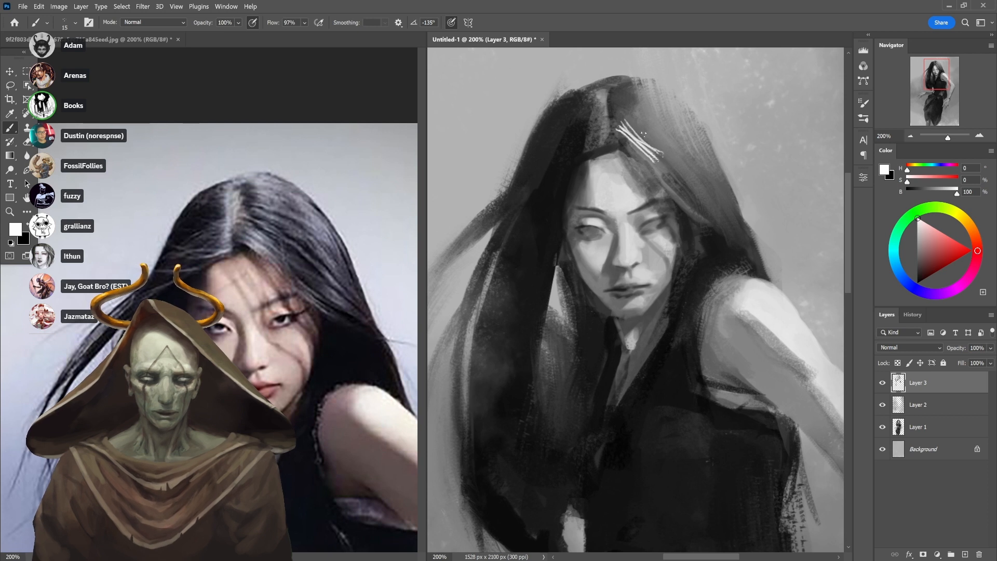
key("ctrl+z")
left_click_drag(616, 121, 665, 171)
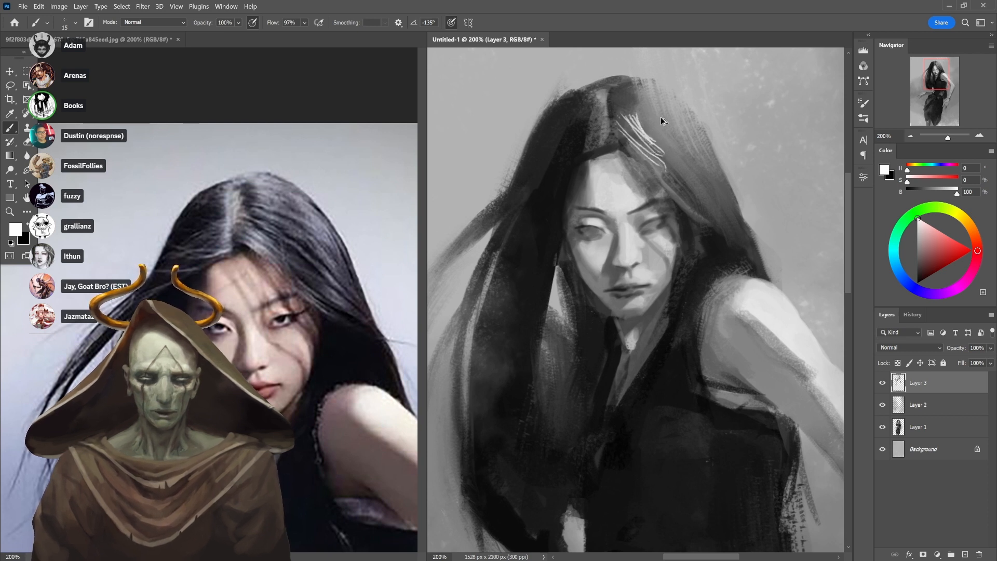
key("ctrl+z")
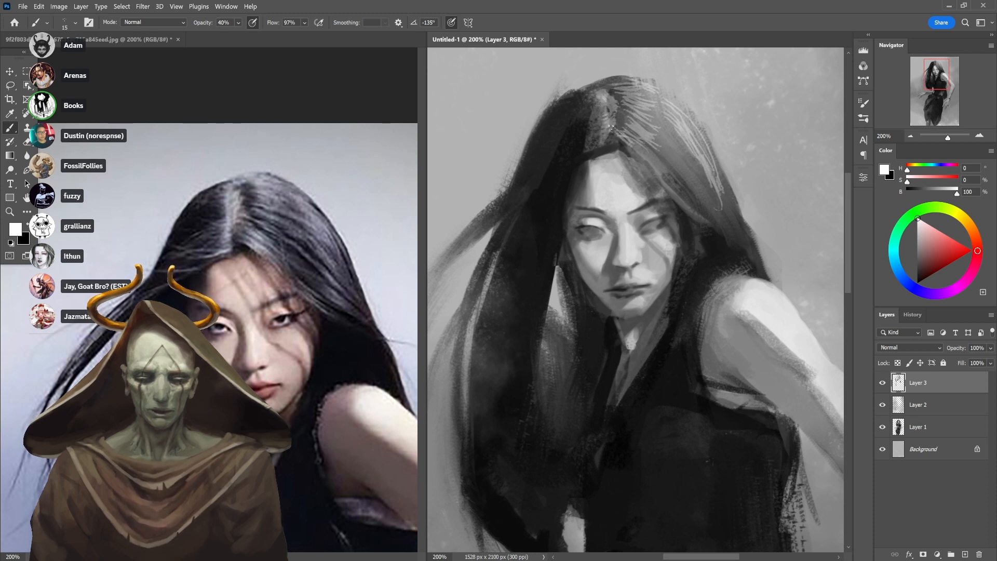
Paint fine white strands from the parting across the darker side of the hair toward the temple, redoing unwanted strokes
key("x")
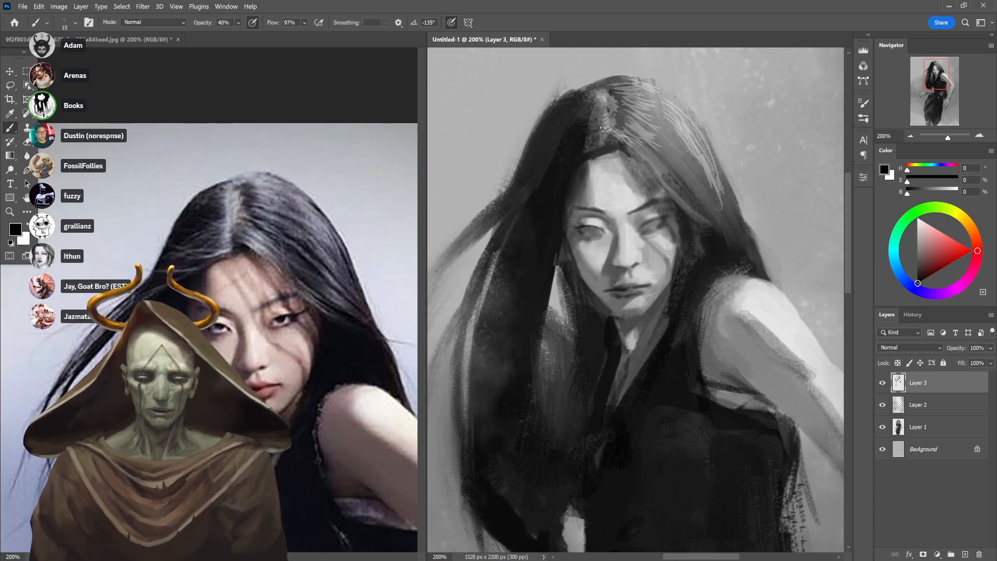
key("x")
left_click_drag(601, 140, 555, 153)
left_click_drag(568, 143, 605, 130)
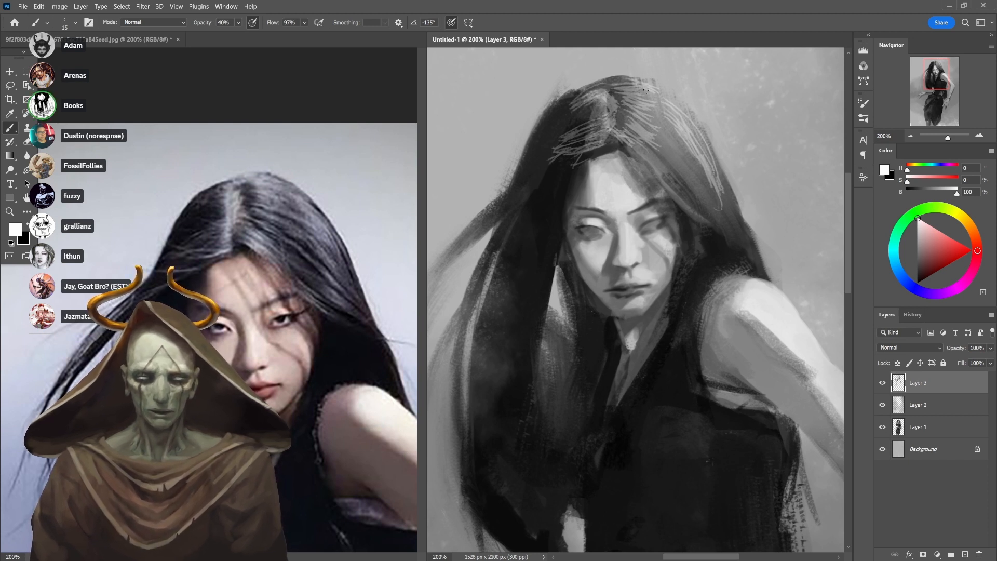
key("x")
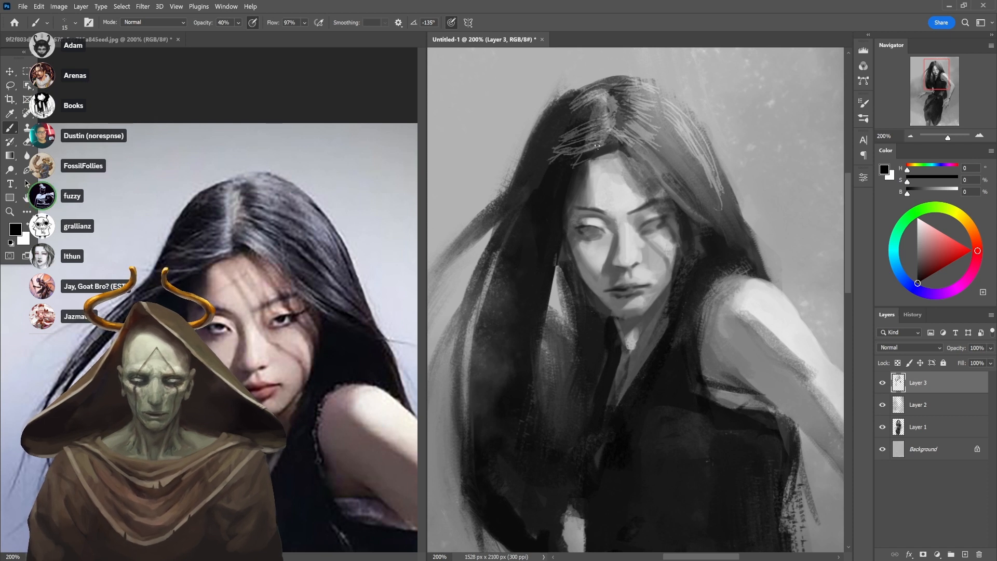
key("x")
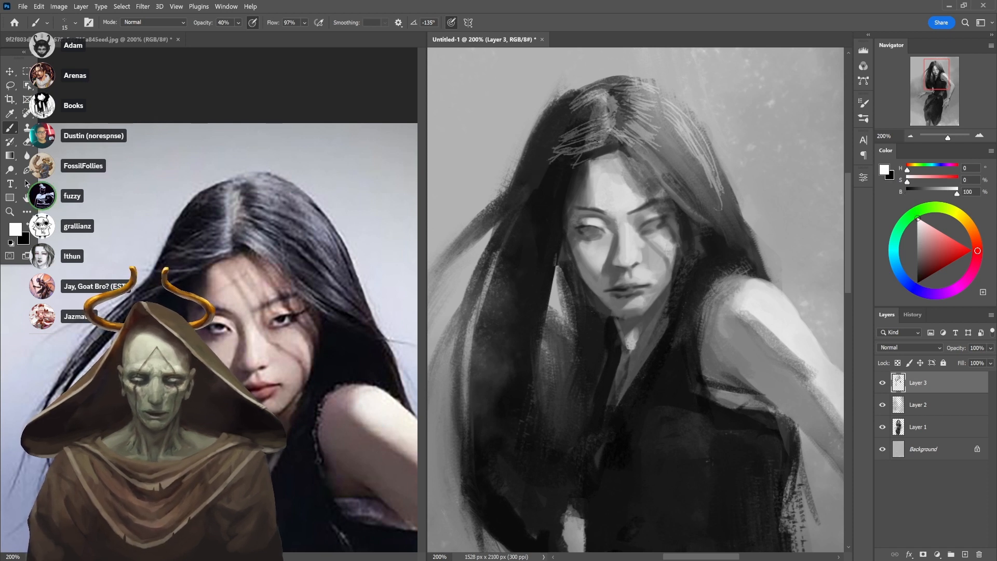
key("ctrl+z")
left_click_drag(518, 169, 578, 152)
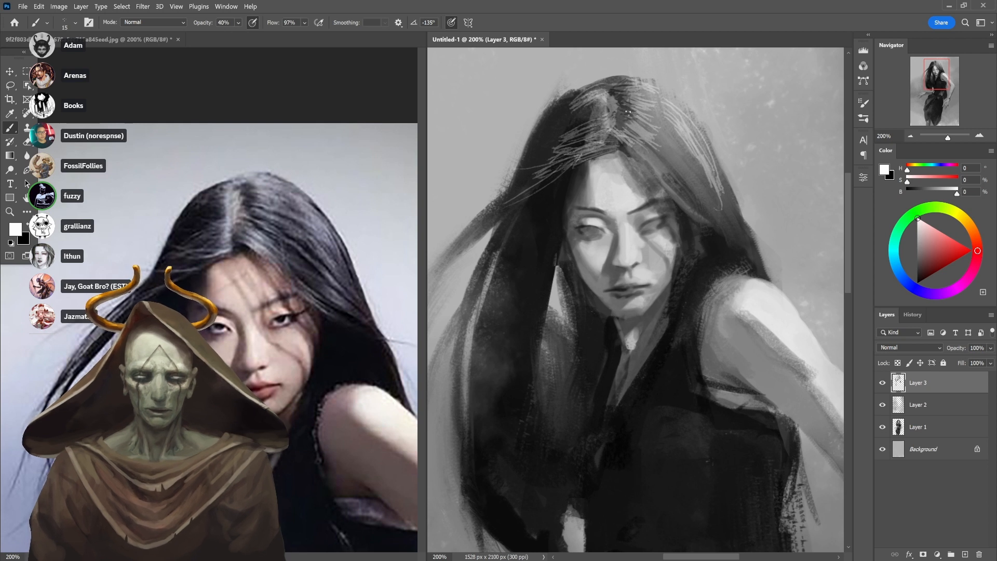
Undo the last white stroke and break up the lighter hair between parting and shoulder with fine black strands
key("x")
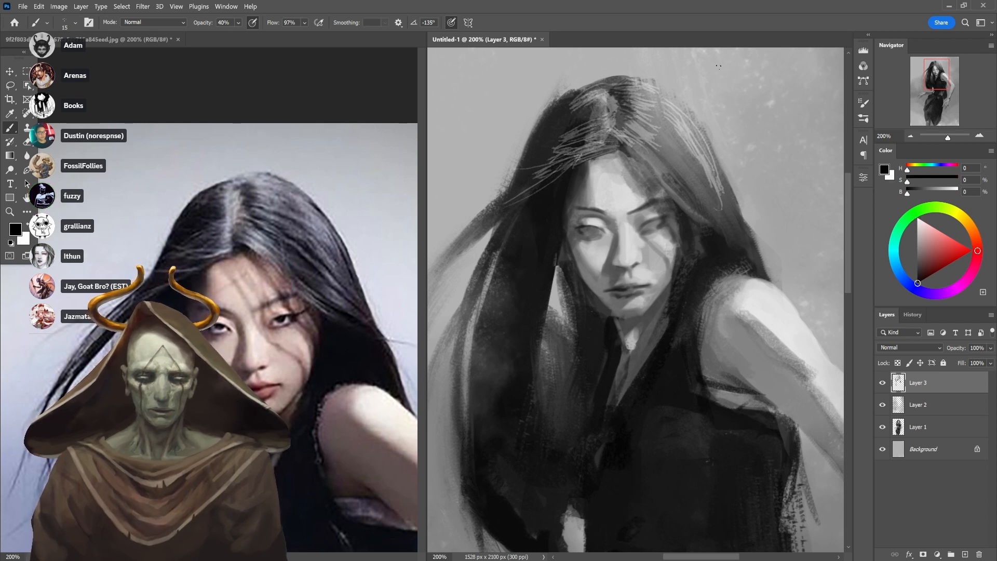
key("x")
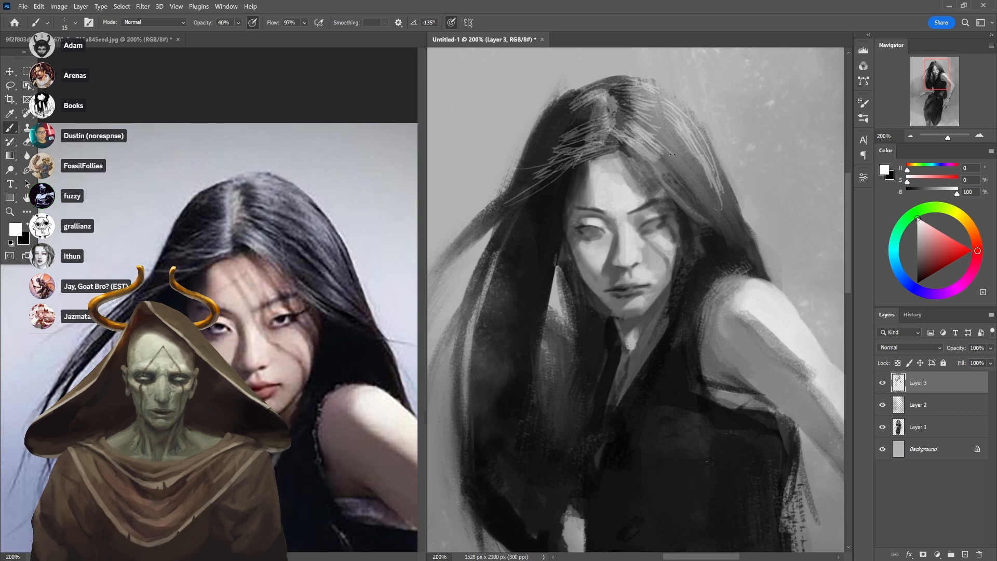
key("ctrl+z")
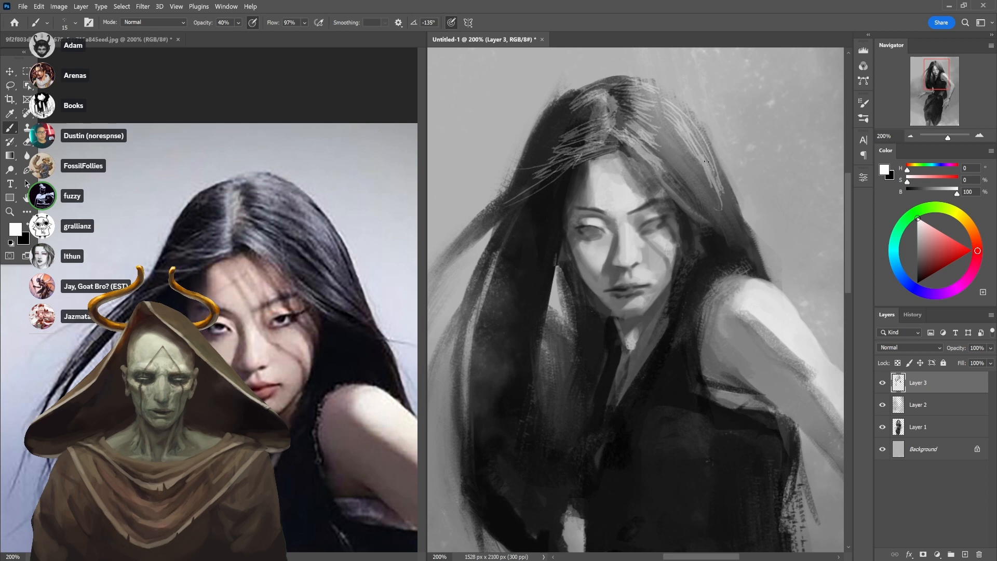
key("x")
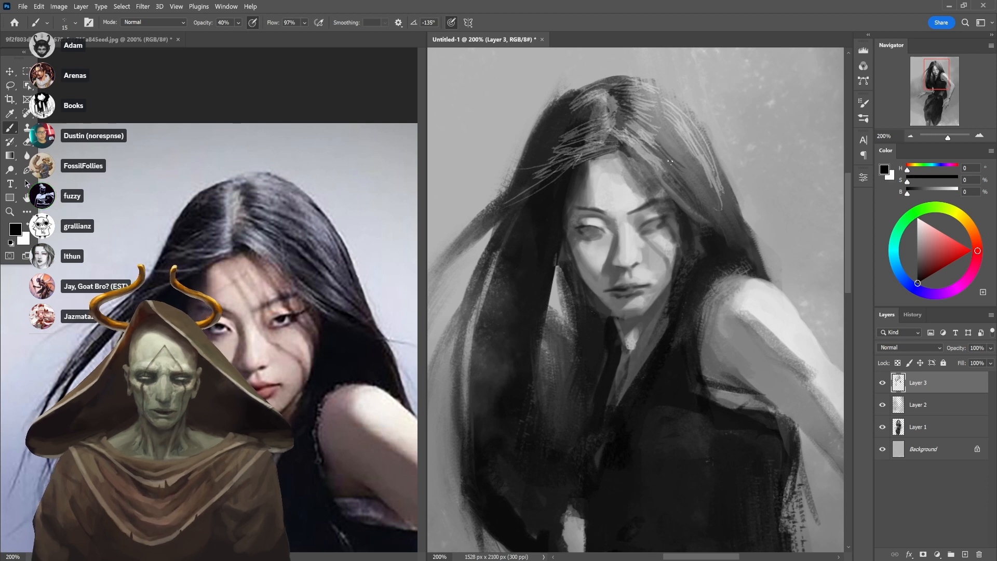
mouse_move(652, 134)
left_mouse_down()
mouse_move(690, 188)
mouse_move(694, 165)
mouse_move(716, 208)
left_mouse_up()
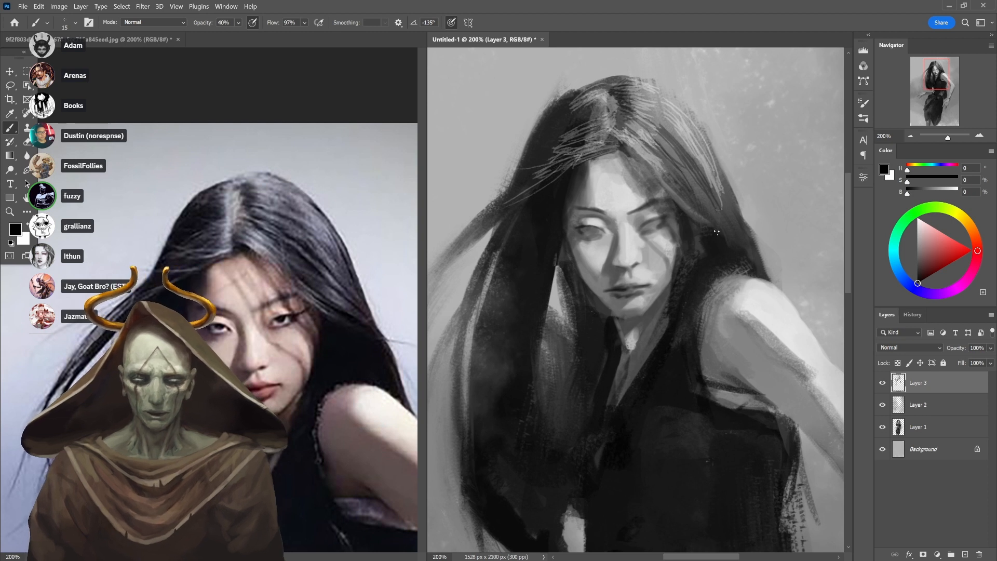
left_click_drag(664, 174, 736, 241)
mouse_move(691, 161)
left_mouse_down()
mouse_move(725, 189)
mouse_move(699, 140)
mouse_move(702, 174)
mouse_move(686, 142)
mouse_move(721, 191)
left_mouse_up()
mouse_move(694, 129)
left_mouse_down()
mouse_move(731, 195)
mouse_move(726, 181)
left_mouse_up()
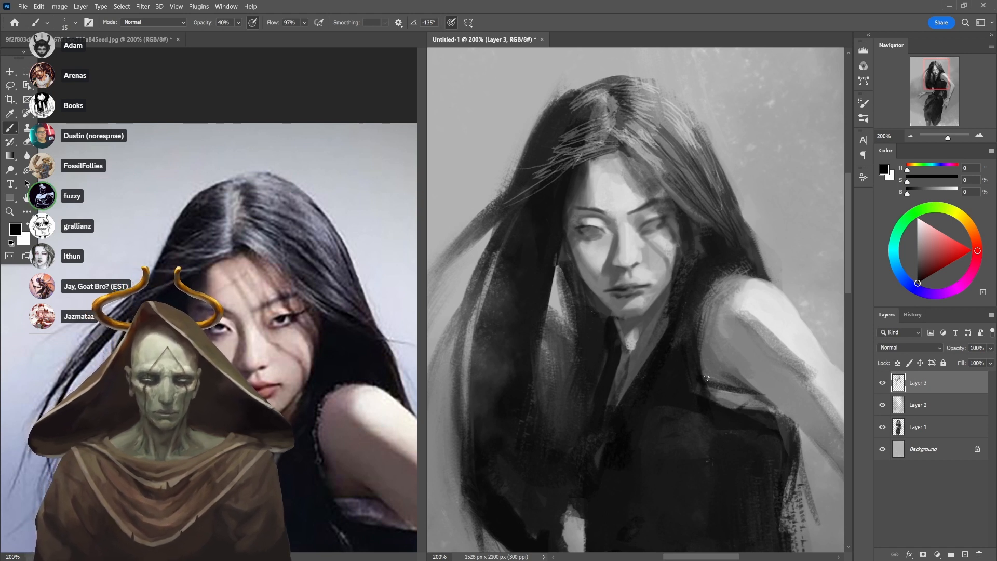
key("l")
right_click(728, 305)
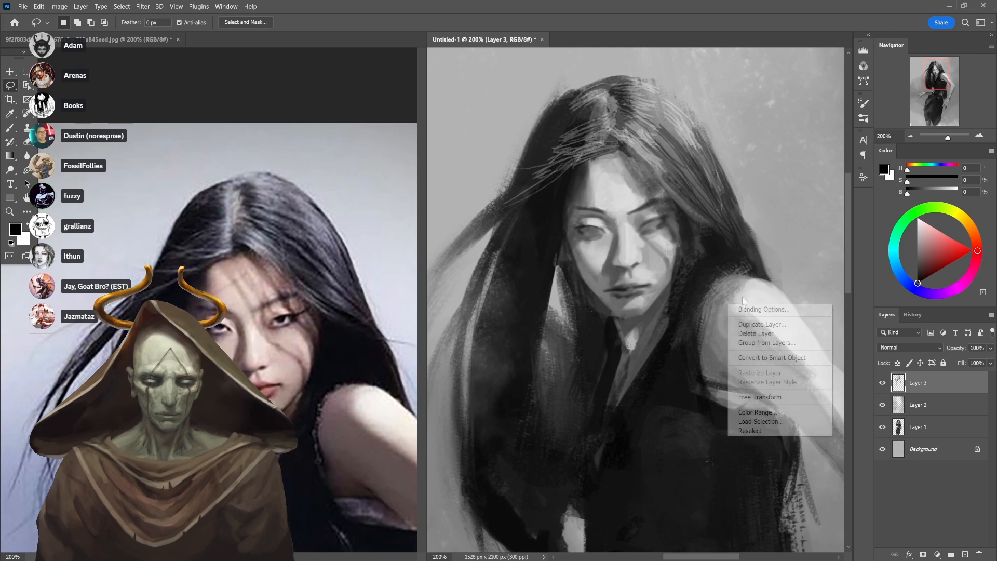
key("Escape")
key("b")
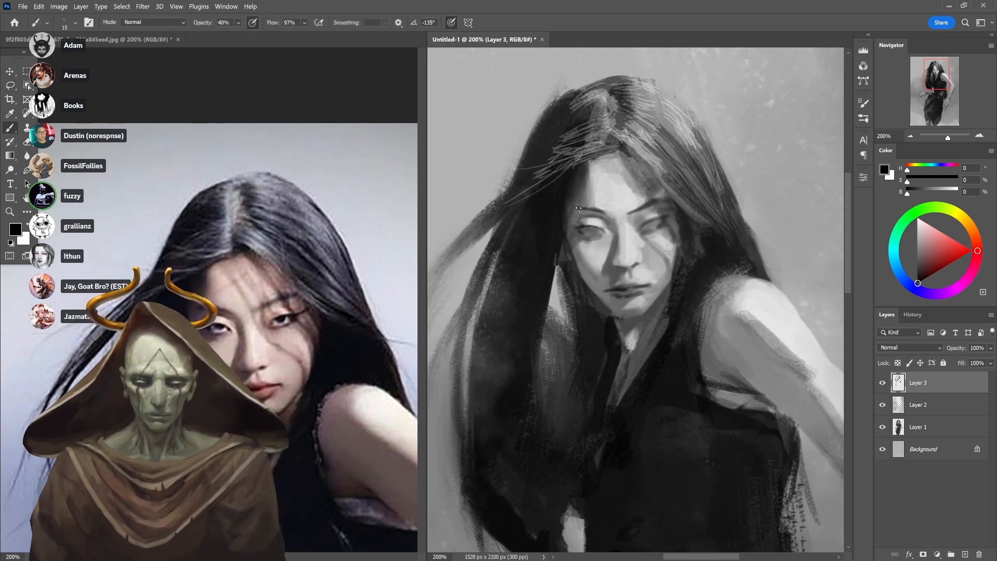
Reload the Scrape (direction) brush preset at 15 px with 100% opacity
right_click(542, 251)
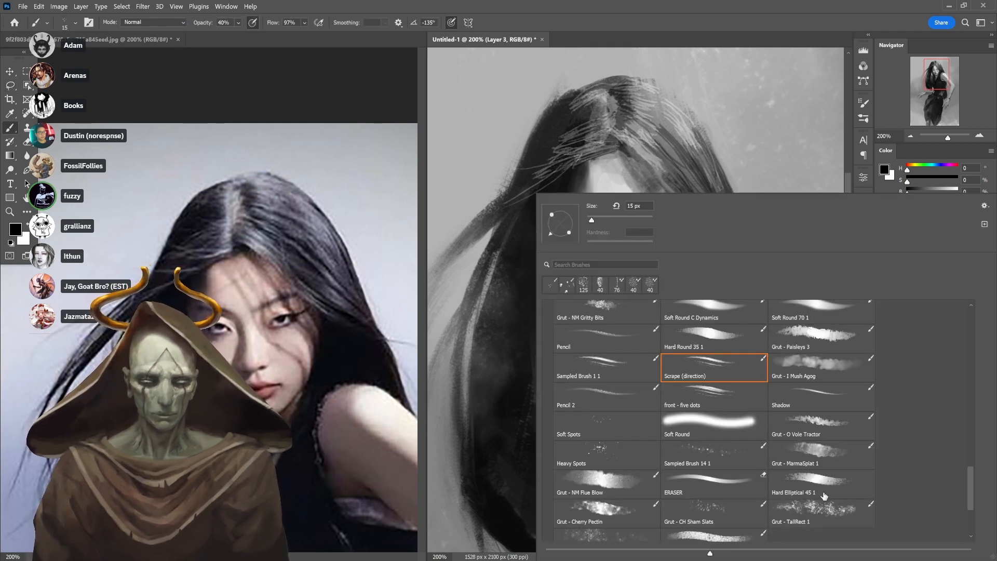
mouse_move(969, 484)
left_mouse_down()
mouse_move(970, 502)
mouse_move(976, 465)
left_mouse_up()
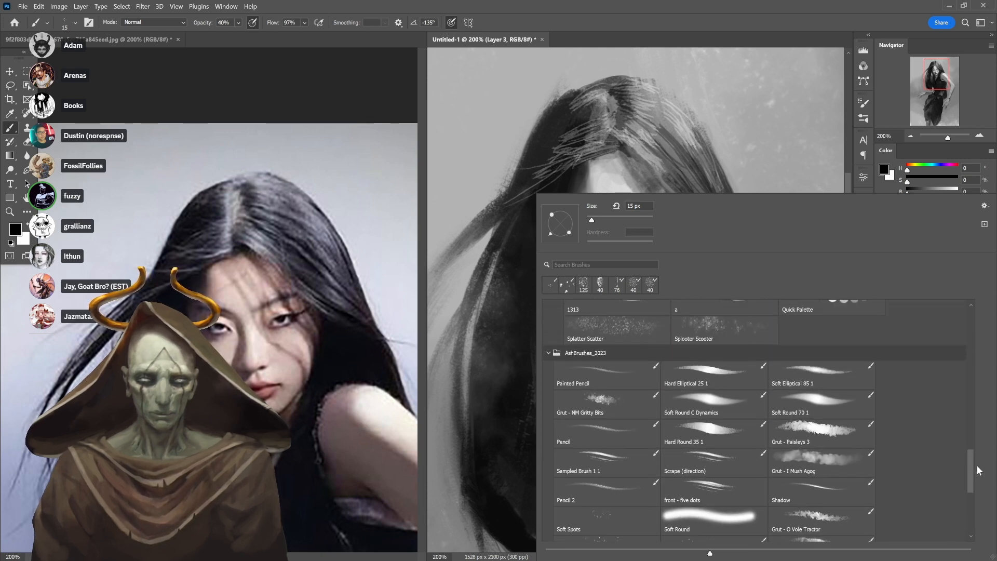
left_click(734, 457)
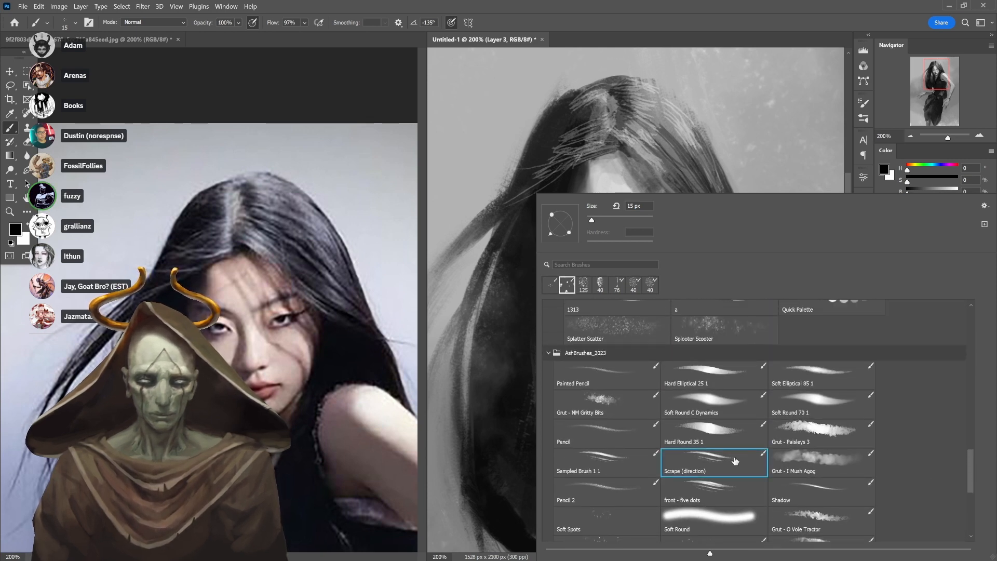
Sample a near-black hair tone and paint fine dark strands through the lighter front hair, undoing unwanted strokes
mouse_move(732, 116)
left_mouse_down()
mouse_move(694, 221)
mouse_move(755, 194)
left_mouse_up()
key("ctrl+z")
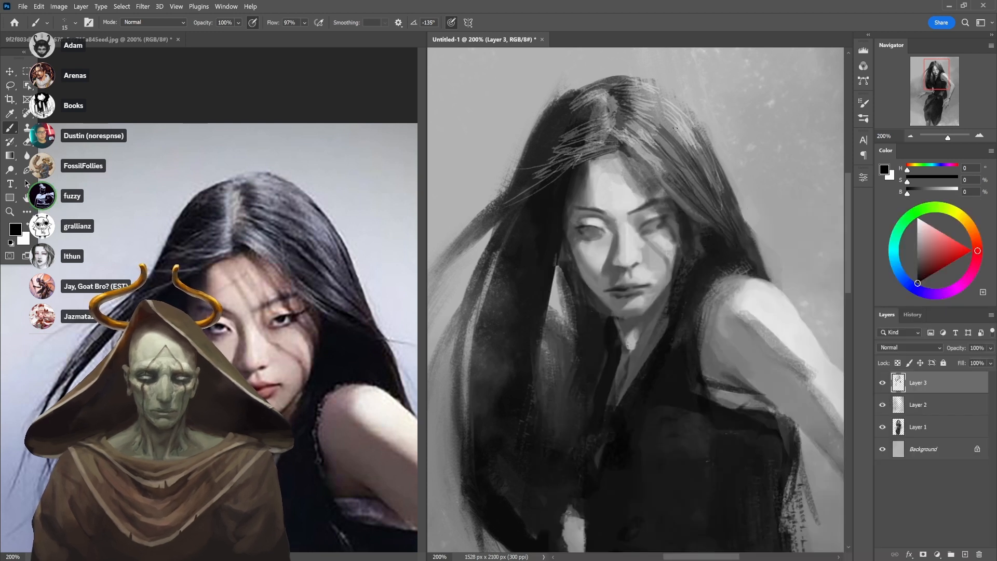
left_click(714, 231, "alt")
left_click_drag(660, 128, 694, 168)
key("ctrl+z")
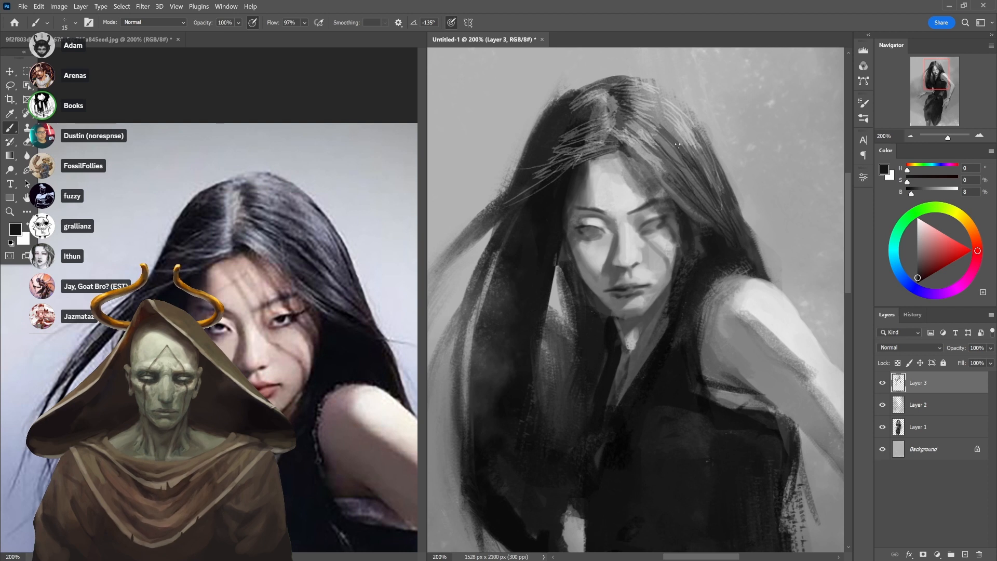
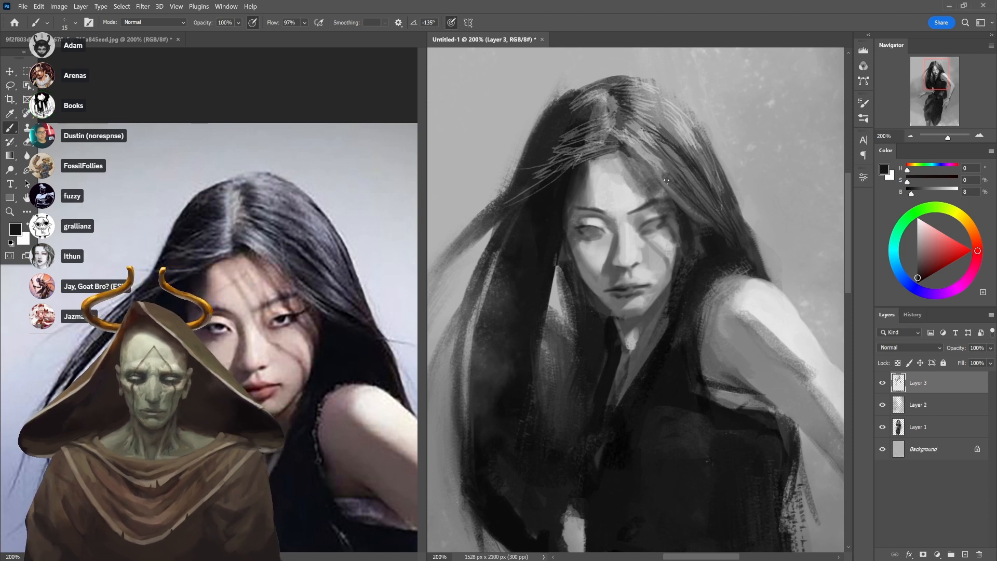
Sample the light grey background and refine the outer hair contour on the darker side of the crown
left_click(507, 112, "alt")
left_click_drag(545, 114, 522, 156)
key("ctrl+z")
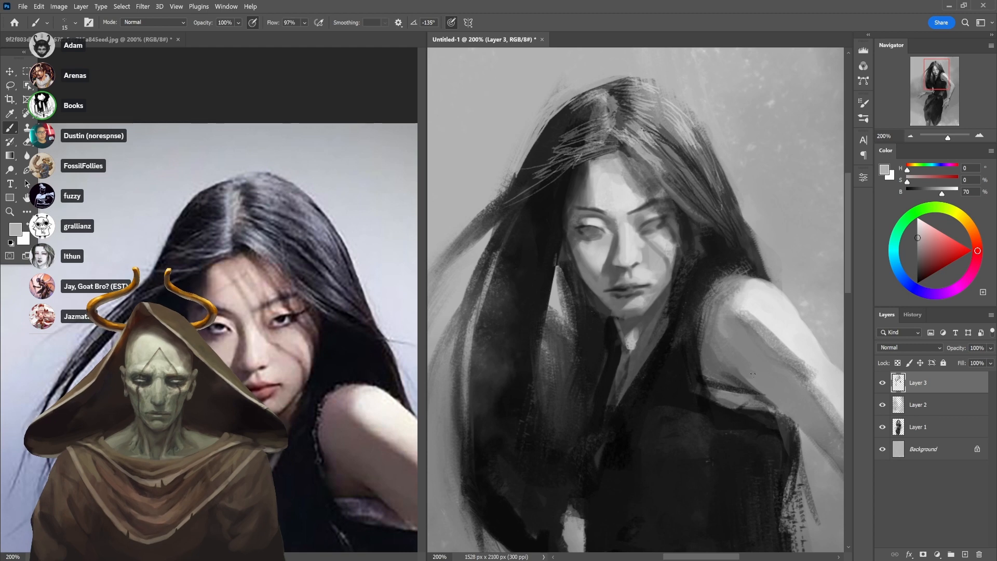
Sample a light skin grey at 89% brightness, paint a rough trim along the armhole edge by the shoulder, and restore the default black
left_click_drag(751, 376, 724, 301)
left_click(694, 235, "alt")
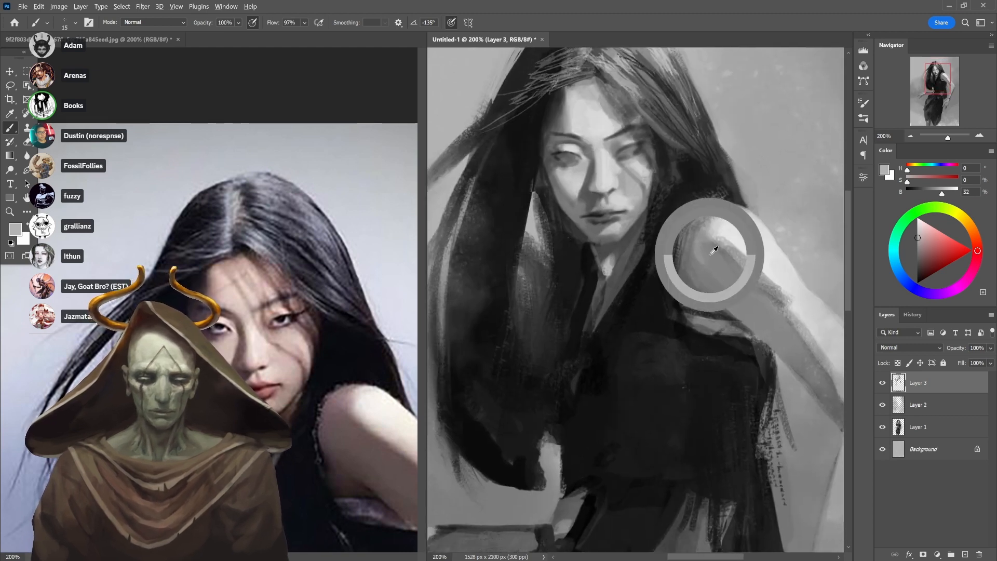
left_click(682, 241, "alt")
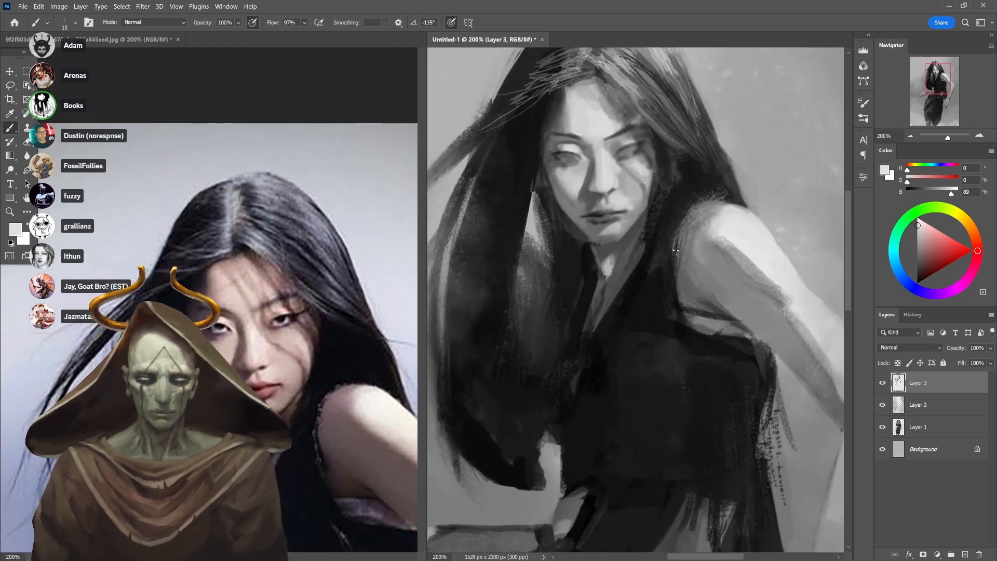
left_click_drag(676, 255, 689, 209)
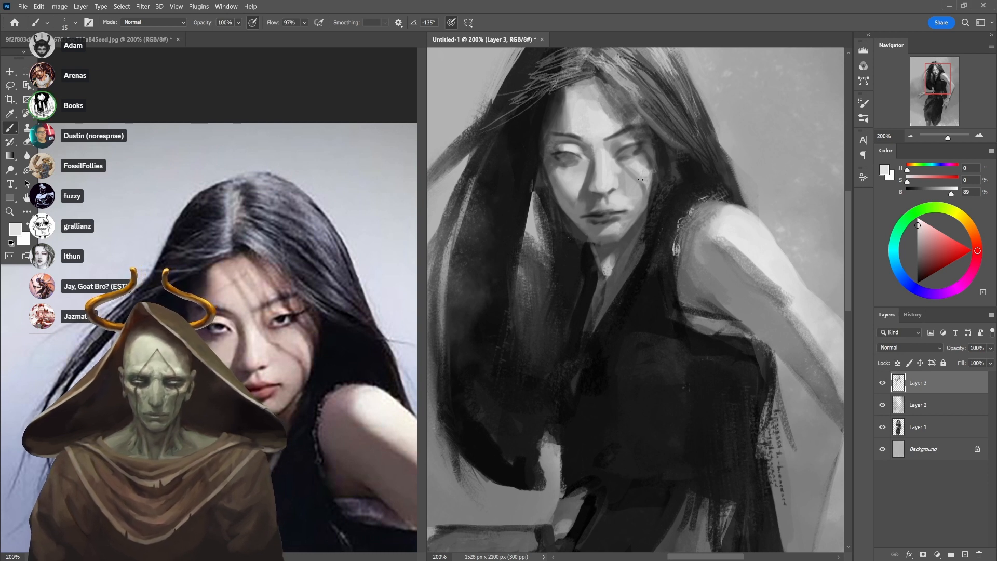
key("d")
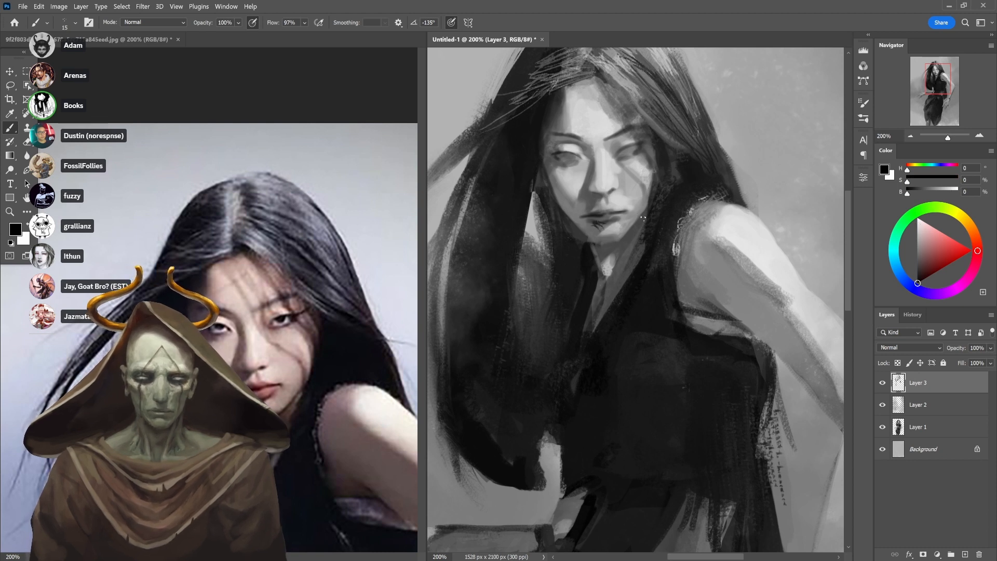
Try the Grut - O Vole Tractor brush at 29 px on the background beside the hair and undo the stroke
right_click(660, 116)
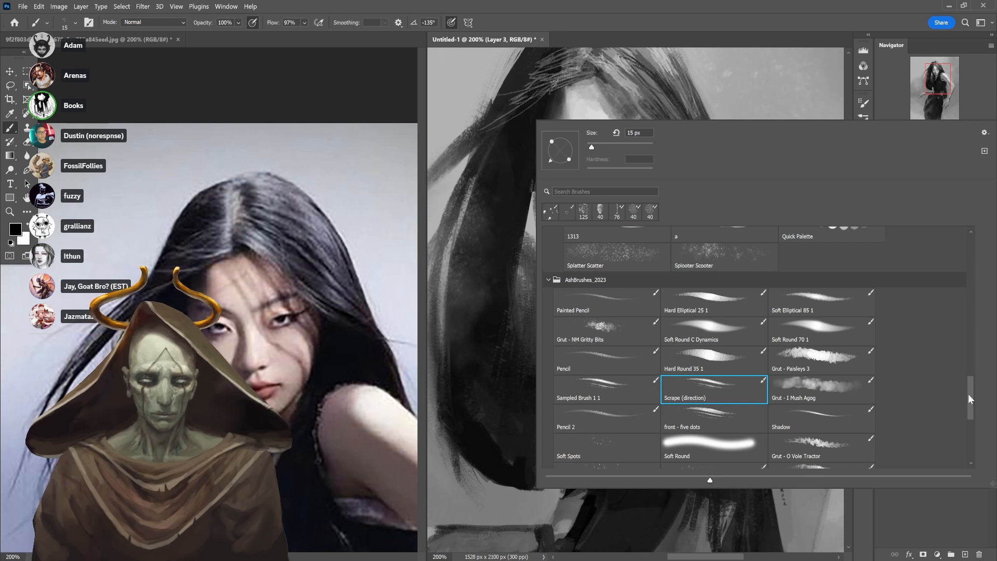
left_click(834, 457)
left_click(765, 112)
mouse_move(766, 93)
left_mouse_down()
mouse_move(712, 169)
mouse_move(782, 205)
left_mouse_up()
key("ctrl+z")
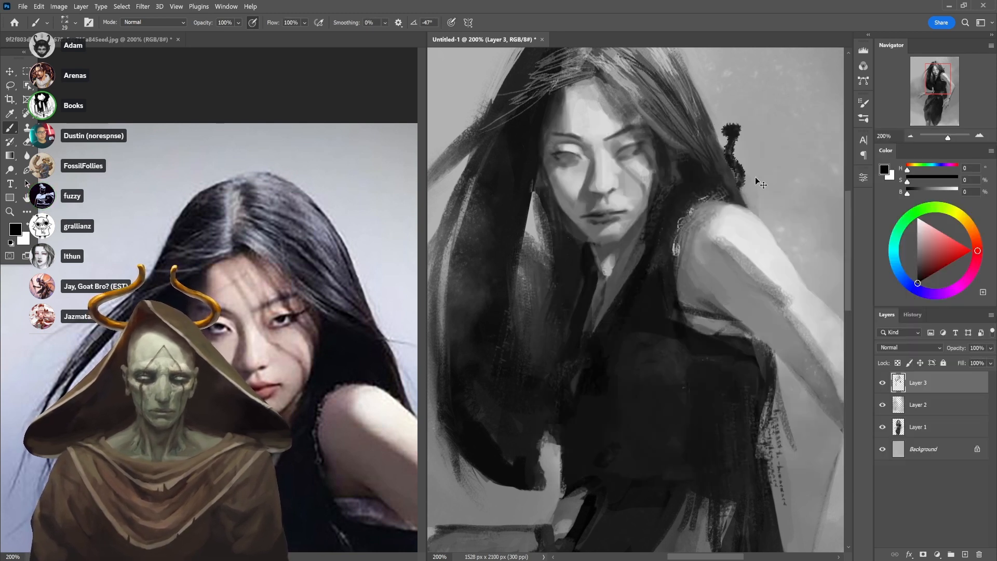
Load the texturer - miracle dots brush at 108 px and speckle black dots over the hair and dress edge, undoing unwanted splatters
right_click(725, 134)
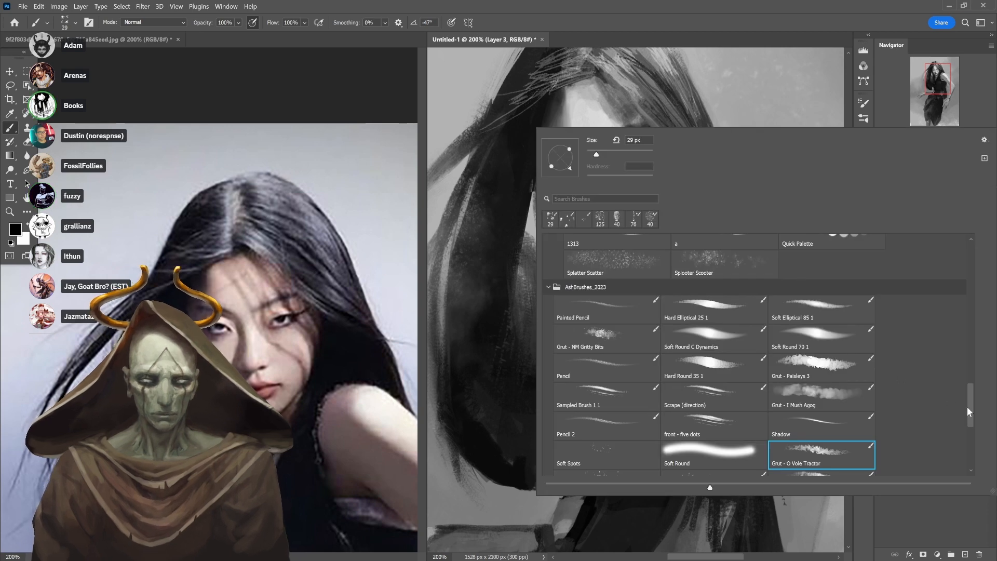
left_click_drag(966, 406, 970, 434)
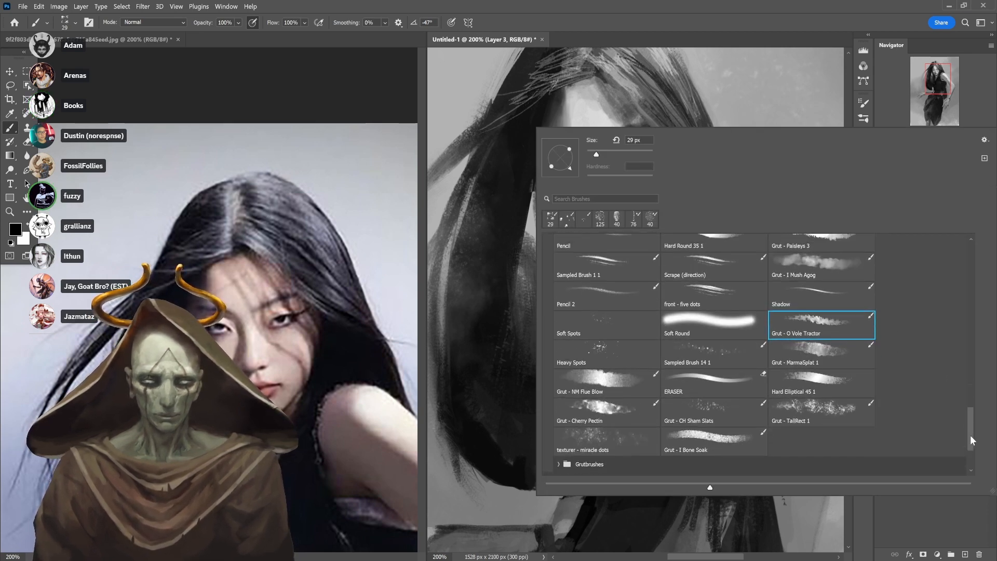
double_click(611, 439)
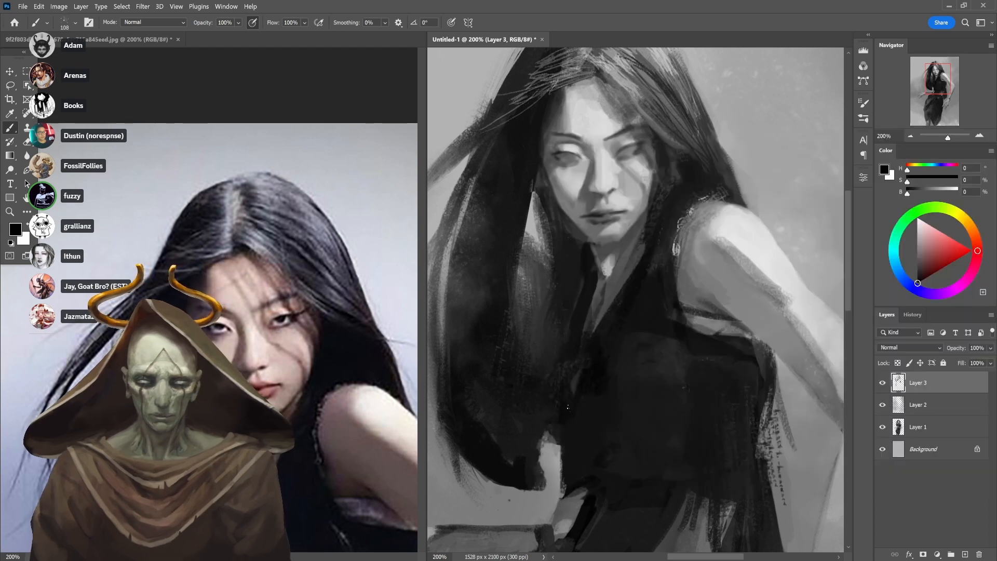
left_click_drag(708, 296, 766, 239)
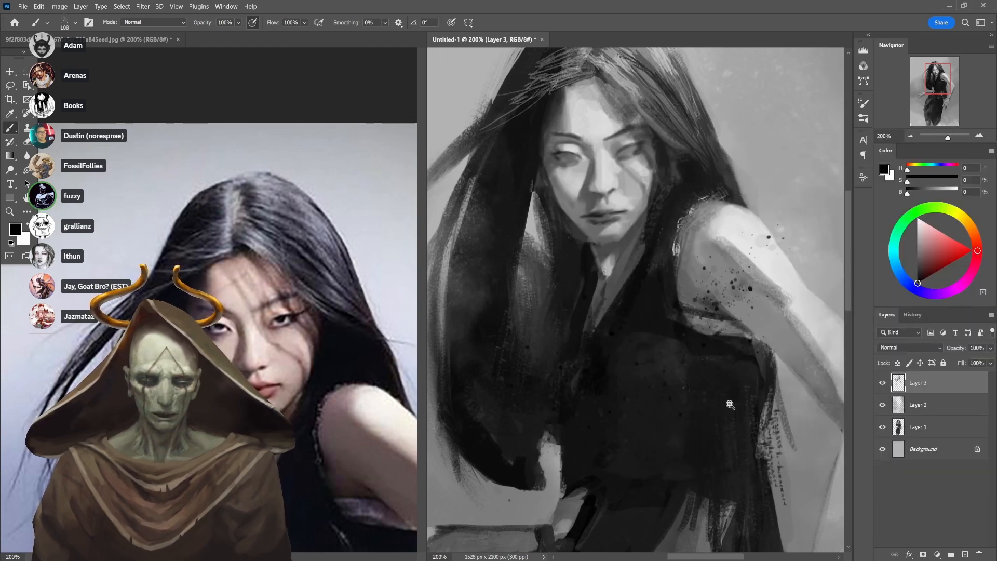
left_click(736, 419, "alt")
left_click_drag(734, 453, 704, 310)
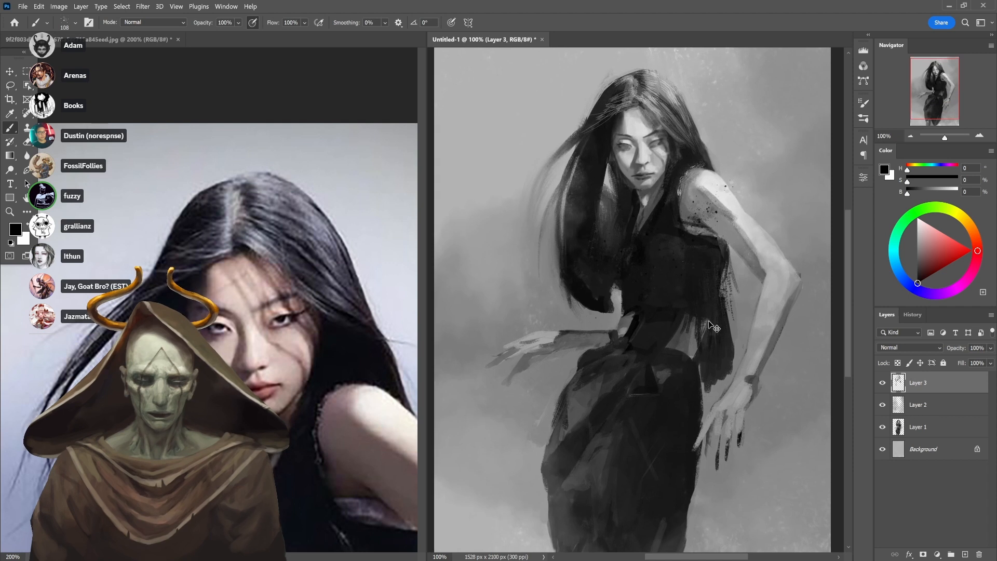
key("ctrl+z")
left_click_drag(550, 231, 566, 218)
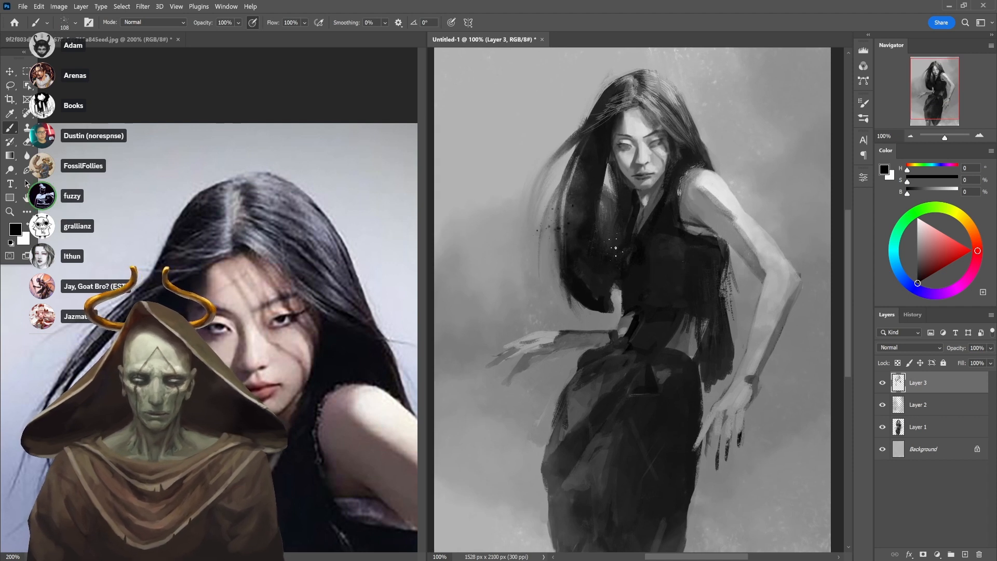
key("ctrl+z")
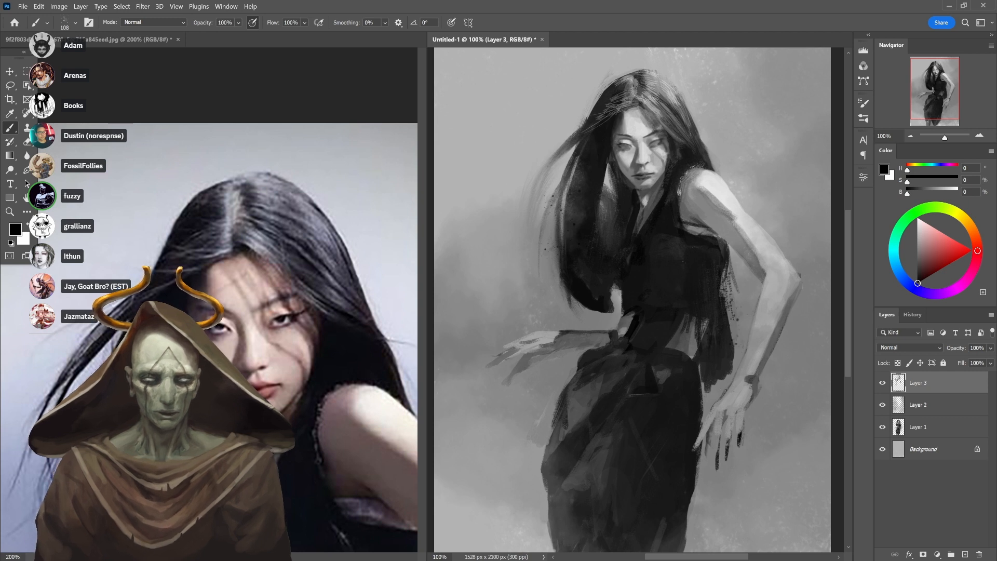
Speckle the skirt with black dots and undo the splatter tried on the open background beside the hair
left_click_drag(683, 466, 691, 406)
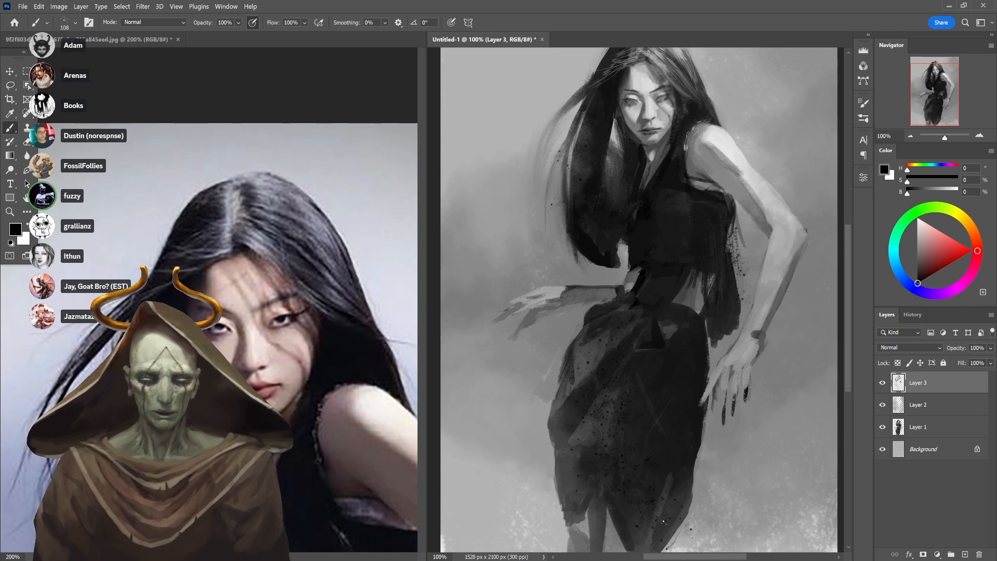
mouse_move(696, 491)
left_mouse_down()
mouse_move(734, 425)
mouse_move(713, 349)
left_mouse_up()
left_click_drag(699, 270, 705, 444)
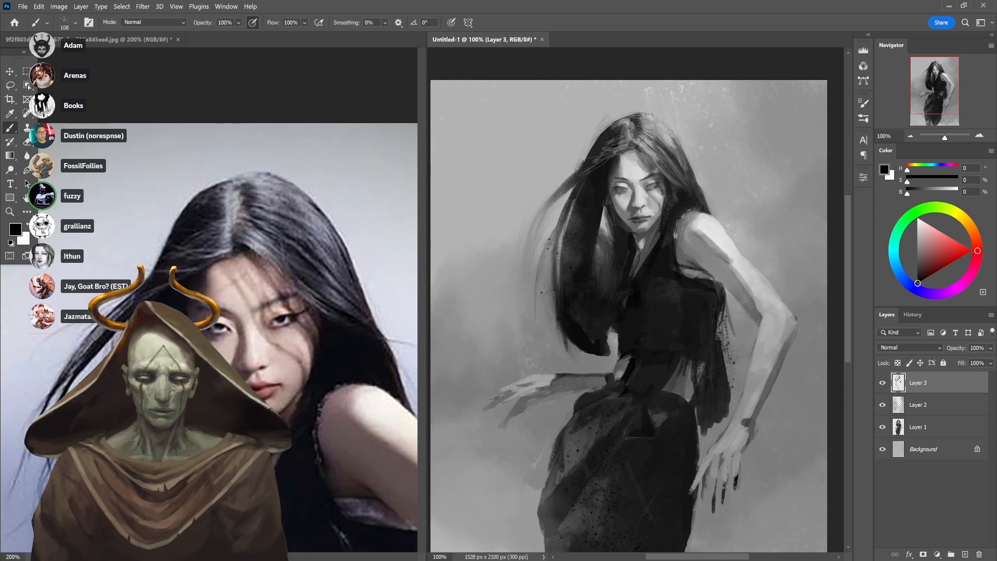
mouse_move(497, 288)
left_mouse_down()
mouse_move(518, 232)
mouse_move(587, 212)
left_mouse_up()
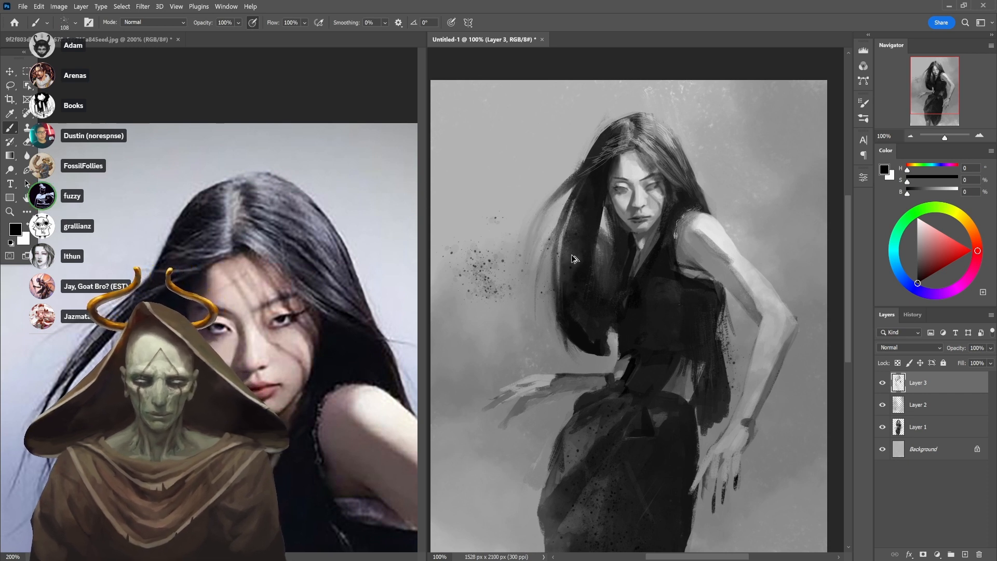
key("ctrl+z")
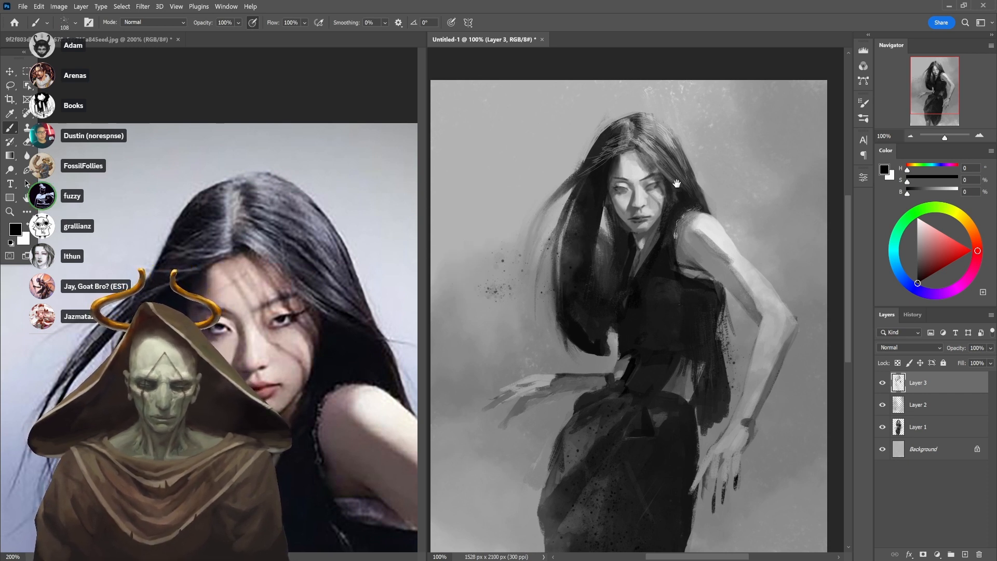
left_click(652, 194, "ctrl")
right_click(658, 154)
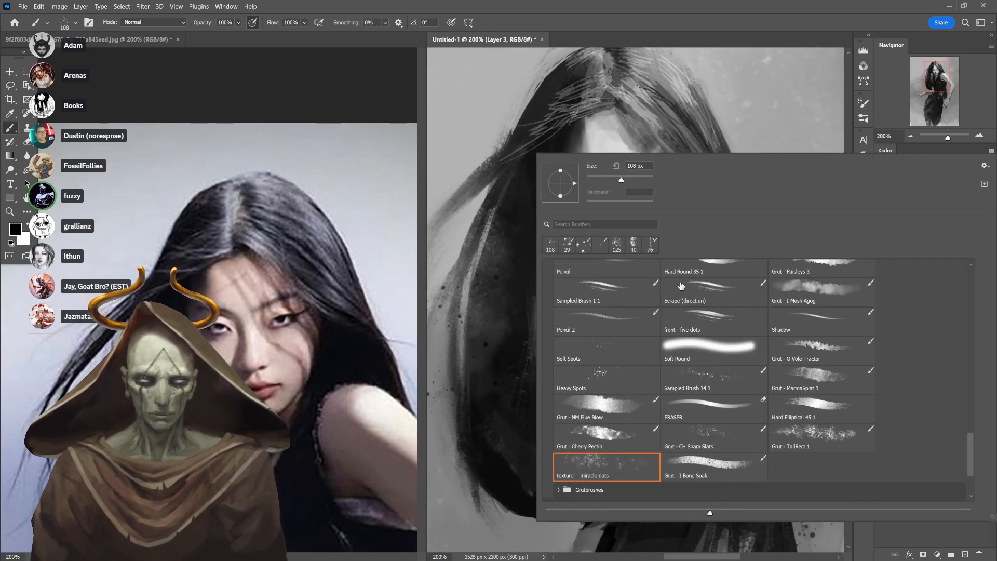
left_click_drag(971, 447, 974, 355)
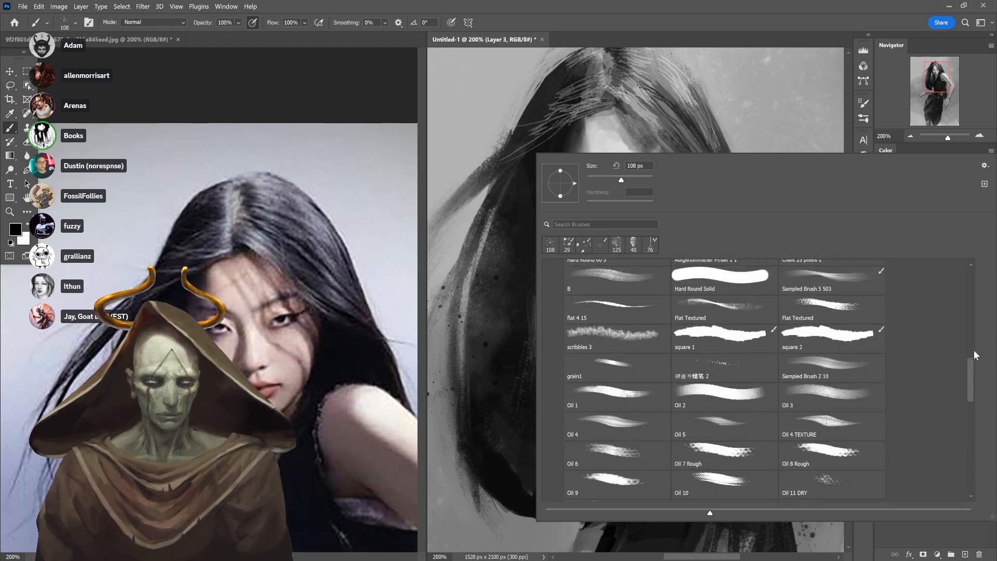
key("Escape")
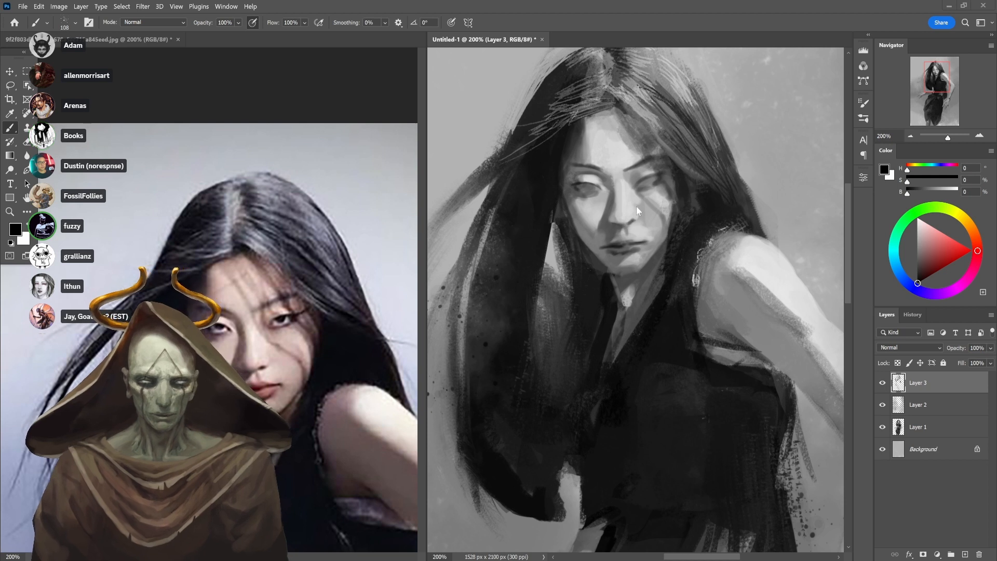
left_click_drag(643, 146, 653, 173)
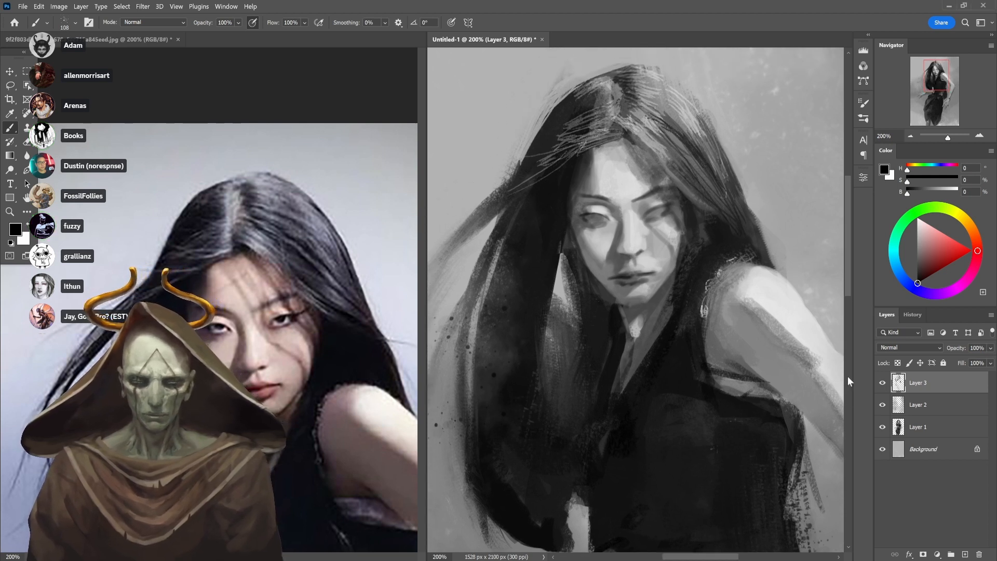
Try the Hard Round 35 1 brush at 108 px on the background beside the hair and undo the test marks
right_click(651, 164)
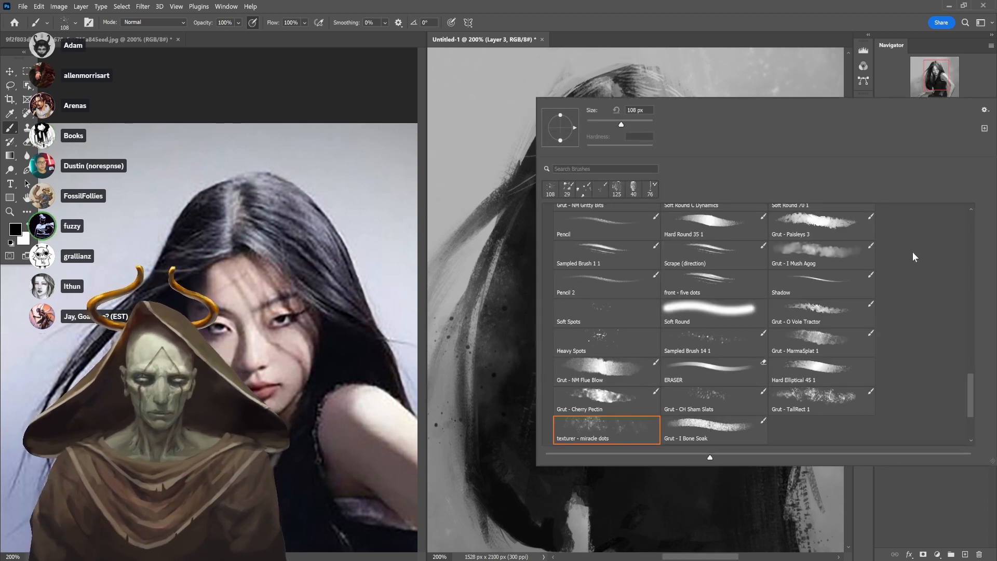
left_click(742, 222)
mouse_move(754, 79)
left_mouse_down()
mouse_move(731, 99)
mouse_move(723, 151)
mouse_move(750, 163)
left_mouse_up()
key("ctrl+z")
left_click(757, 137)
left_click(779, 141)
left_click(770, 169)
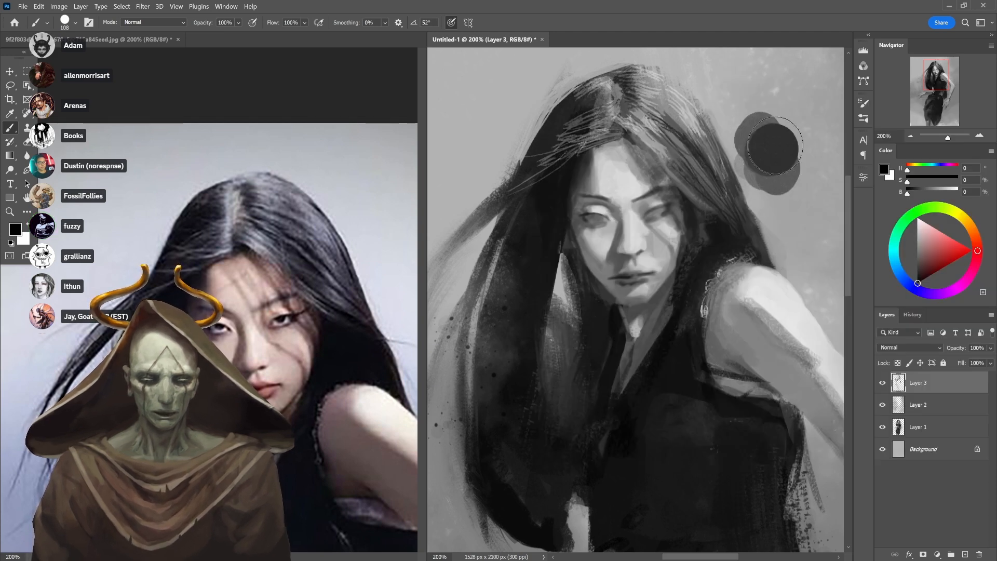
left_click(787, 172)
key("ctrl+z")
key("ctrl+z")
key("ctrl+z")
key("ctrl+z")
Try the Pencil brush at 108 px beside the hair and undo the stroke
right_click(738, 130)
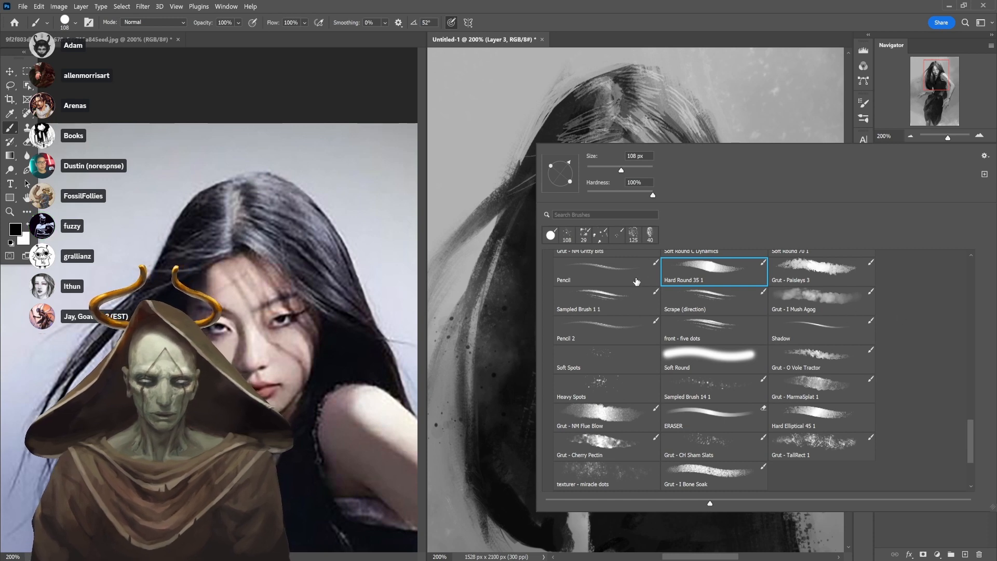
left_click(633, 275)
mouse_move(741, 122)
left_mouse_down()
mouse_move(730, 145)
mouse_move(752, 183)
left_mouse_up()
key("ctrl+z")
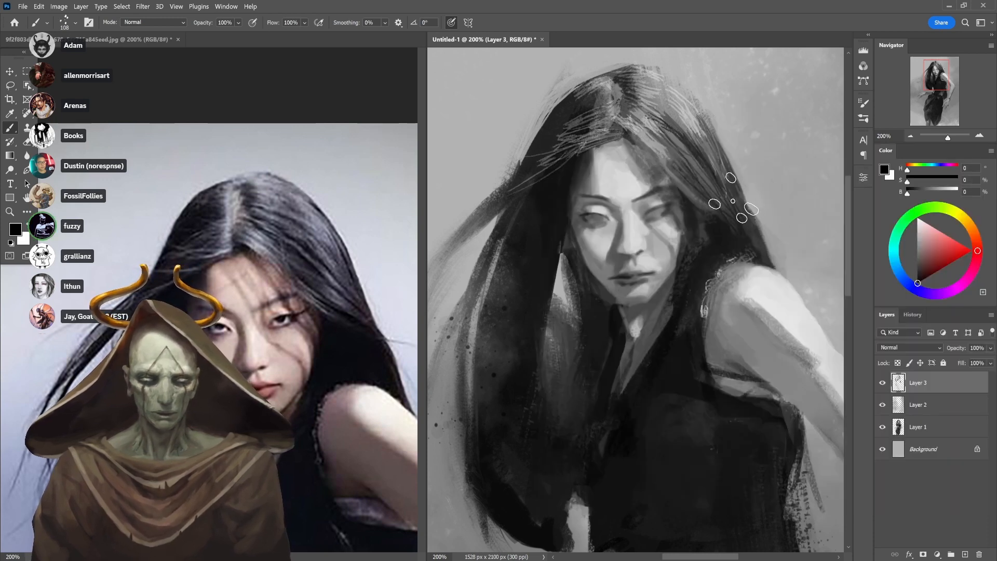
Load a scratchy oil brush, reduce its size to 25 px and set its opacity to 70%
right_click(758, 200)
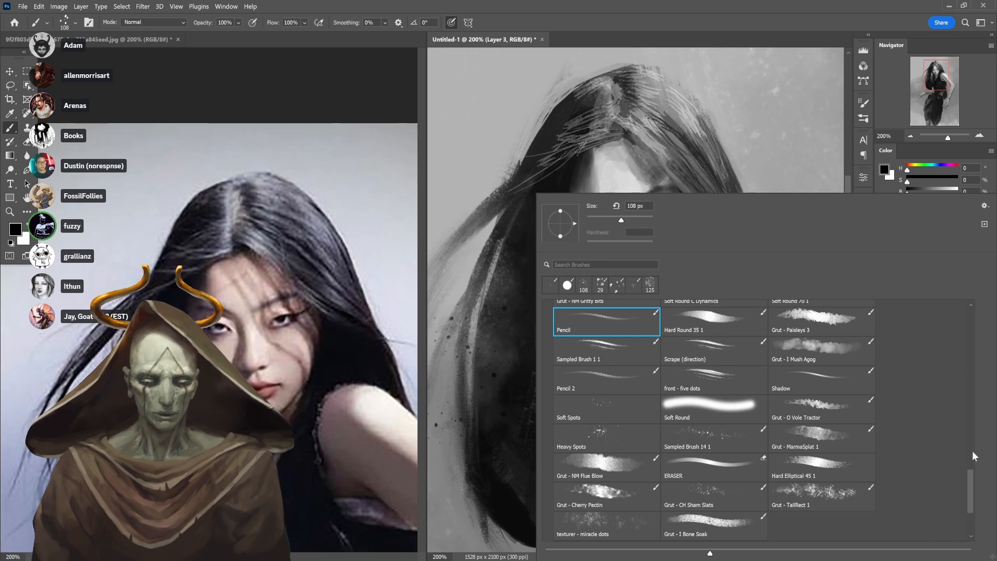
scroll(974, 456, "up", 10)
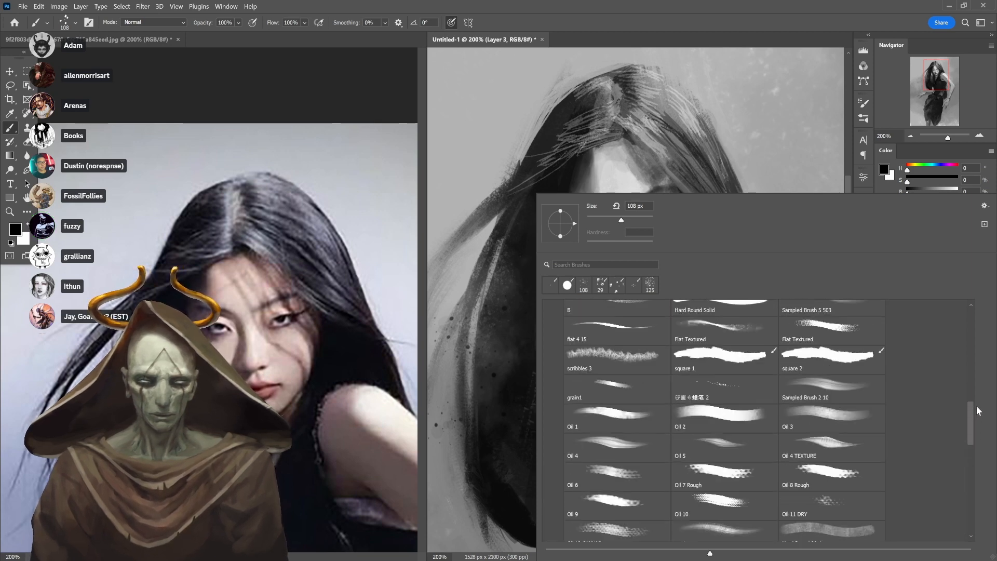
scroll(976, 411, "up", 2)
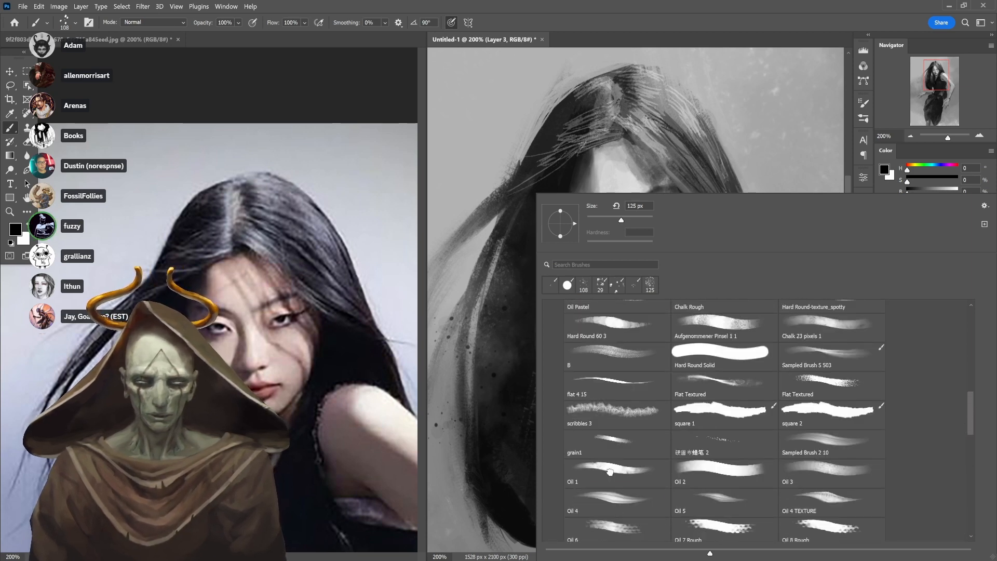
double_click(622, 496)
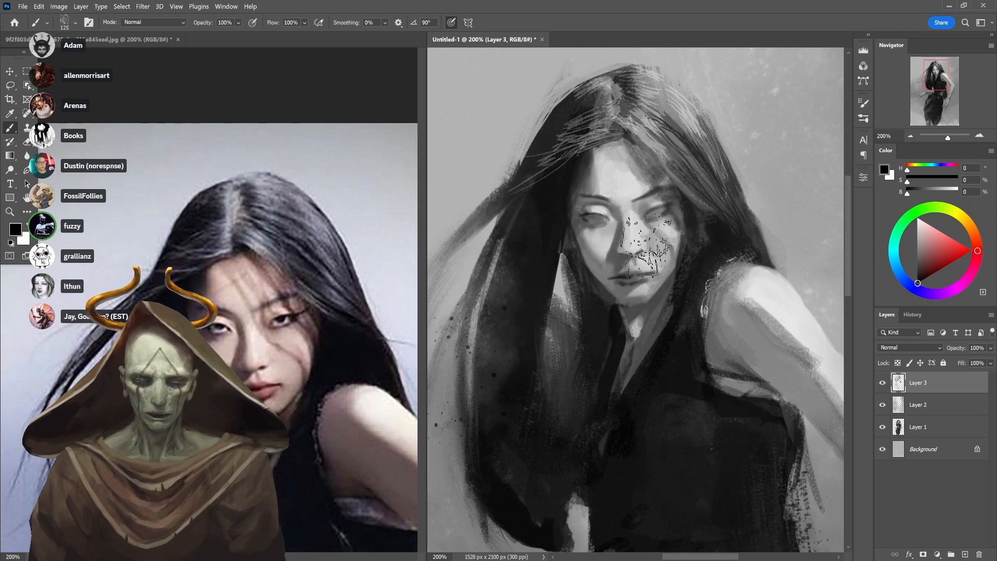
key("bracketleft")
key("bracketleft")
key("bracketleft")
key("bracketleft")
key("bracketleft")
key("bracketleft")
key("bracketleft")
key("bracketleft")
key("bracketleft")
key("bracketleft")
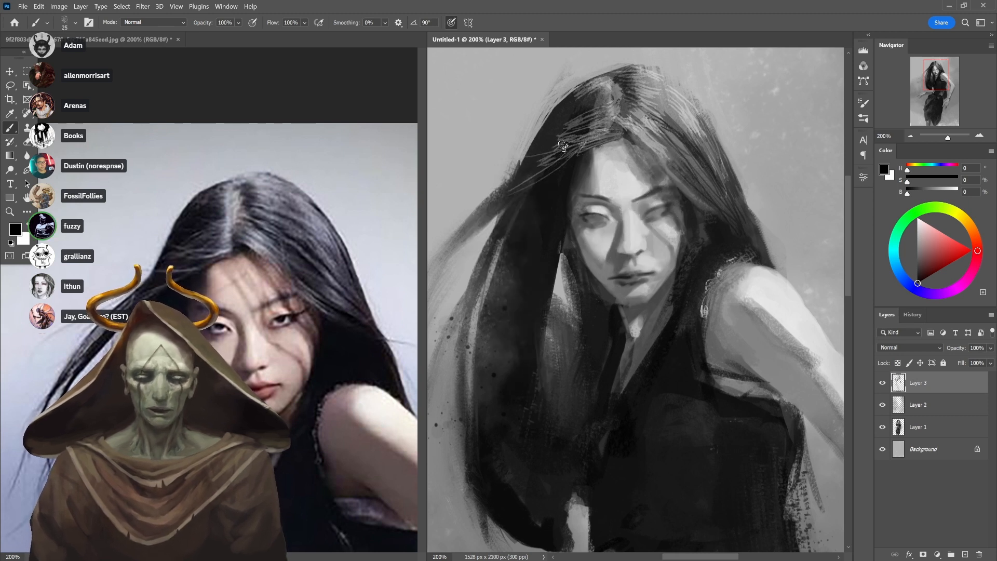
key("7")
Sample dark hair greys at 16% and 13% brightness and paint broader dark patches over the crown beside the parting
left_click(576, 127, "alt")
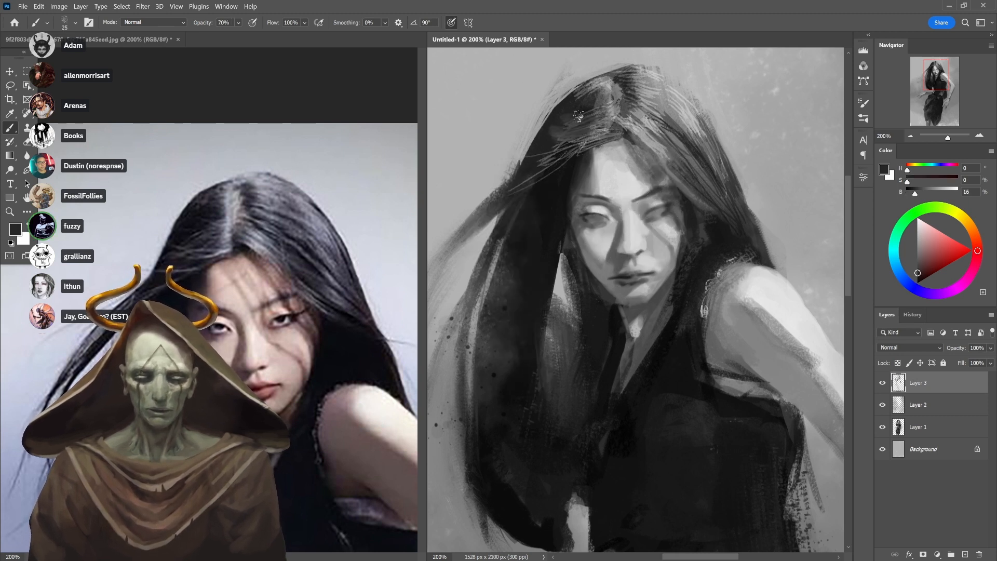
left_click(571, 110, "alt")
left_click(546, 141, "alt")
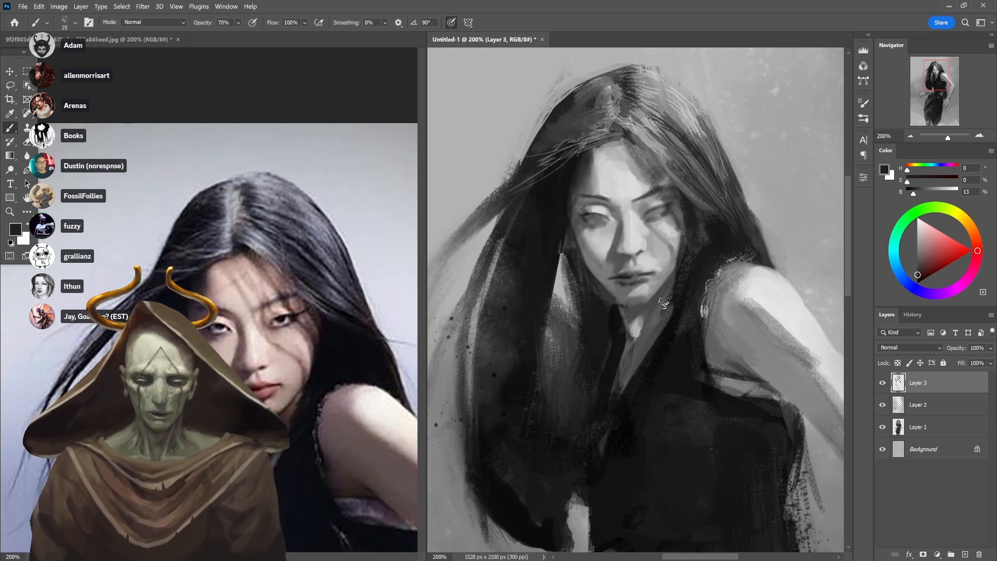
Sample a near-black tone from the dress and darken the hair beside the shaded cheek, undoing the last stroke and returning to black
left_click(658, 355, "alt")
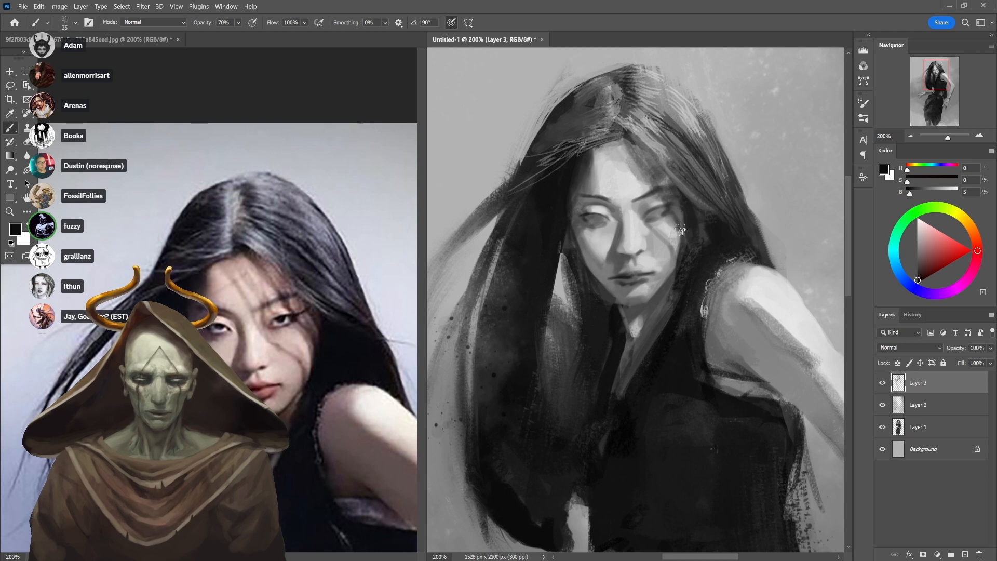
mouse_move(687, 221)
left_mouse_down()
mouse_move(684, 212)
mouse_move(692, 240)
left_mouse_up()
left_click(718, 210, "alt")
key("x")
key("ctrl+z")
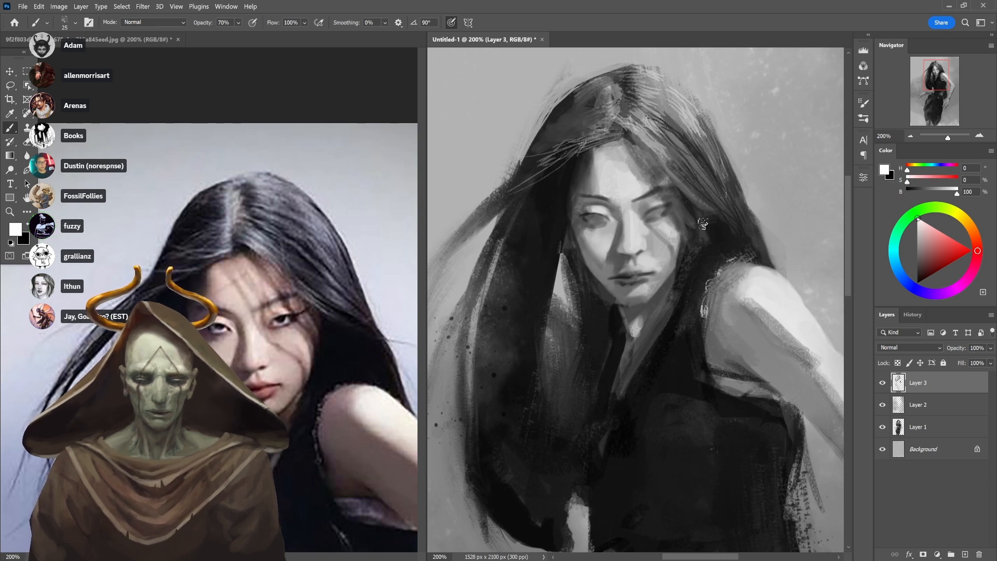
key("x")
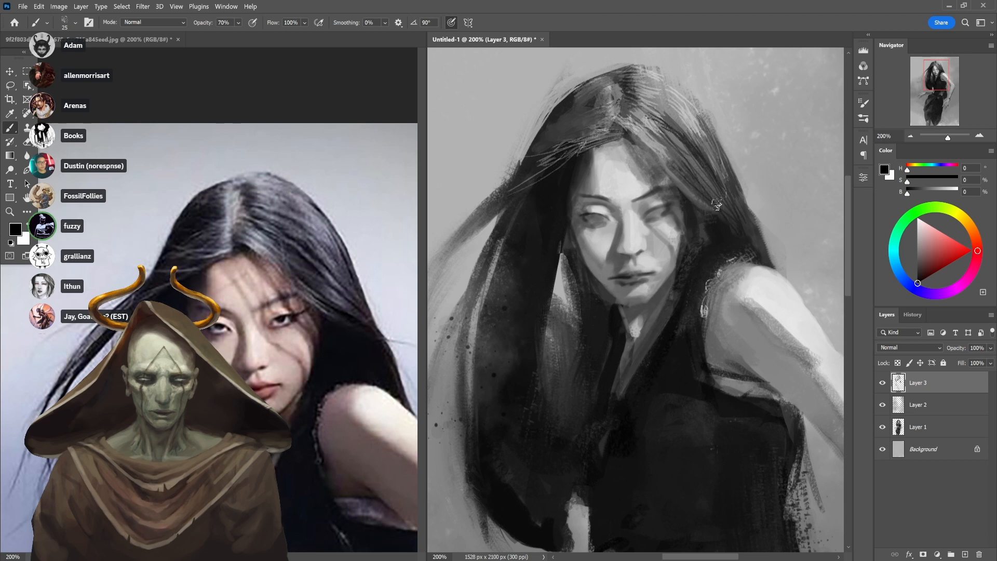
Try black oil-brush strokes over the upper arm and beside the hair, and undo them
mouse_move(716, 322)
left_mouse_down()
mouse_move(666, 306)
mouse_move(677, 267)
mouse_move(717, 314)
left_mouse_up()
mouse_move(682, 250)
left_mouse_down()
mouse_move(699, 267)
mouse_move(722, 318)
left_mouse_up()
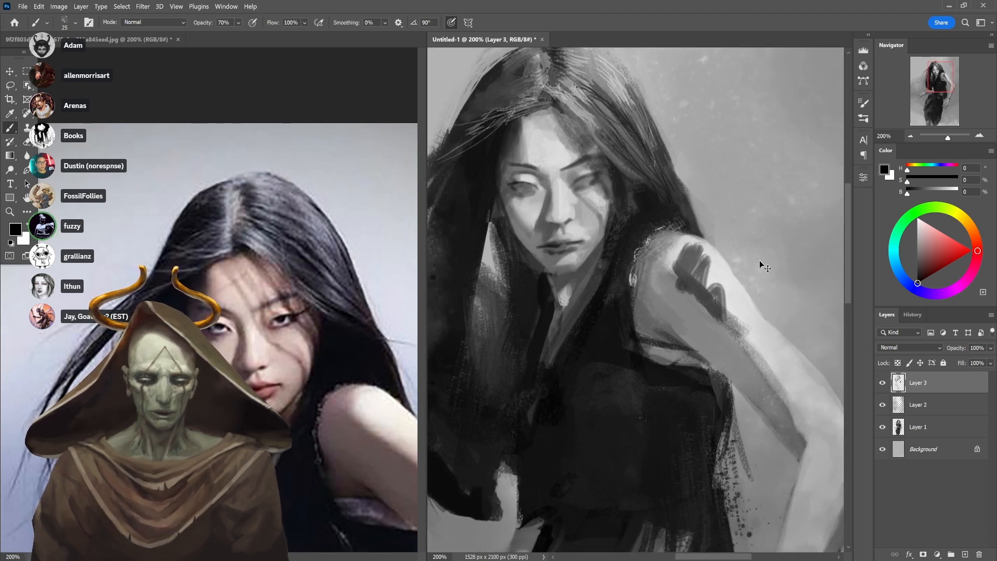
key("ctrl+z")
key("ctrl+z")
left_click_drag(749, 206, 730, 263)
key("ctrl+z")
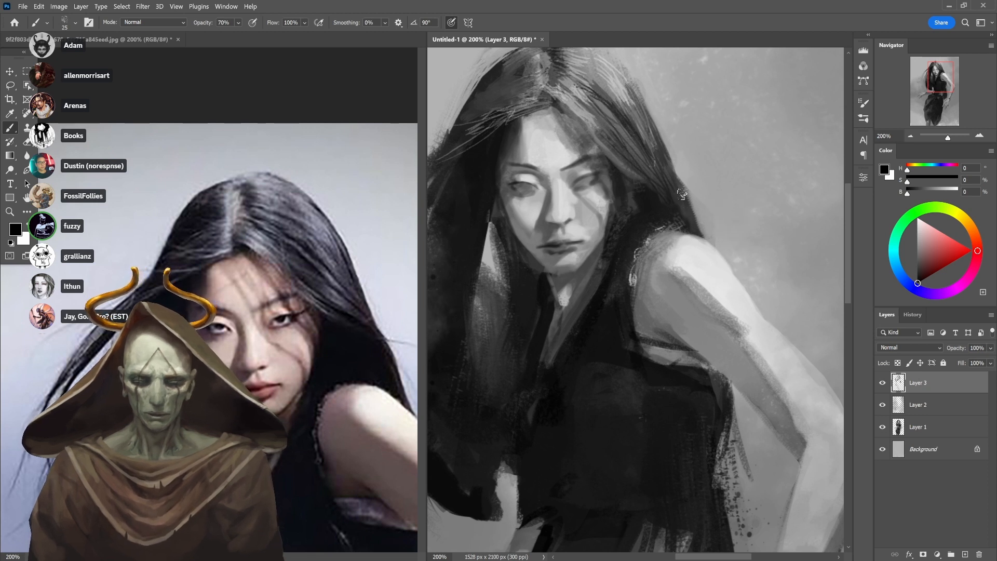
Load Sampled Brush 5 503 at 200 px, try black strokes on the background beside the hair, and undo them
right_click(715, 162)
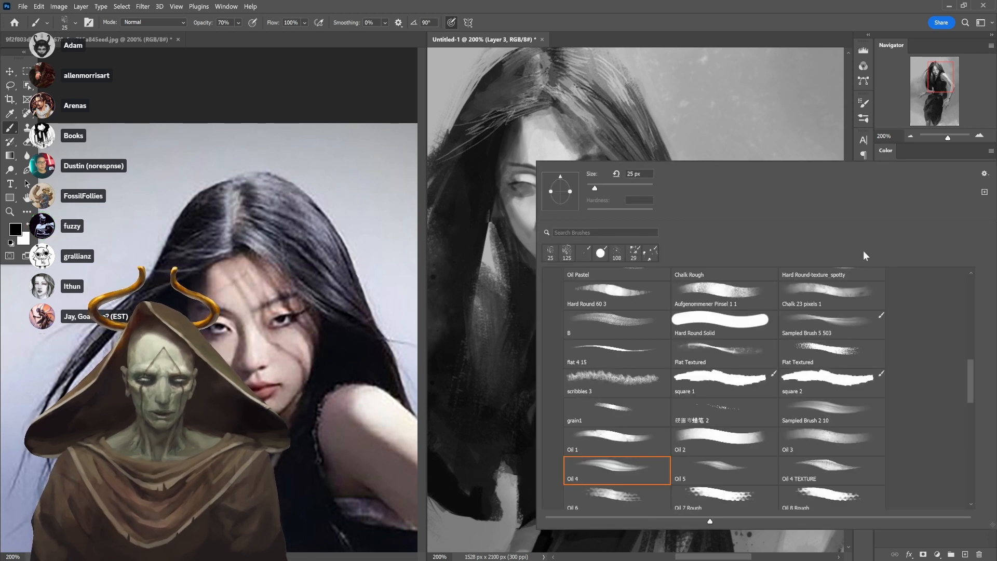
left_click(830, 324)
left_click_drag(774, 67, 694, 191)
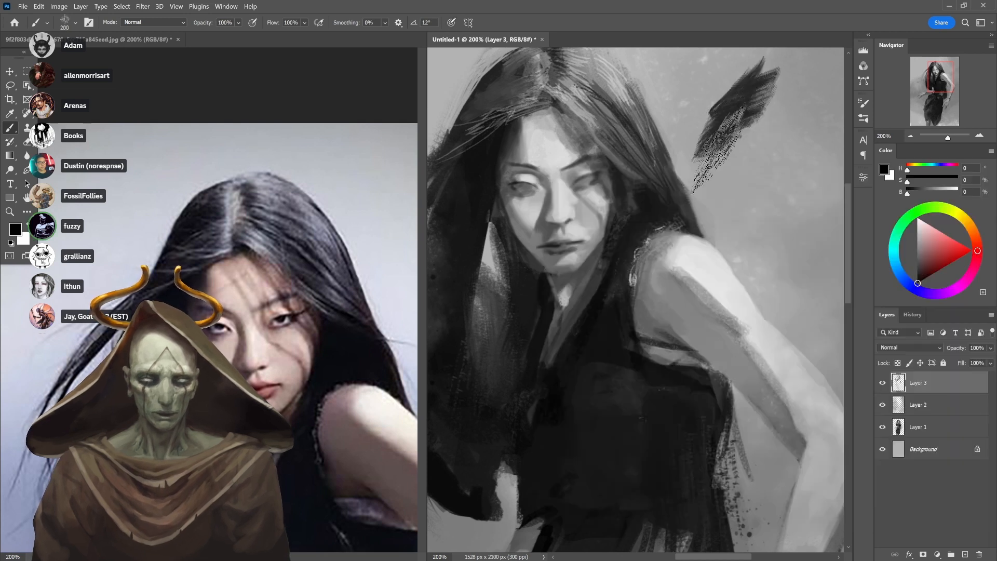
left_click_drag(718, 151, 726, 210)
key("ctrl+z")
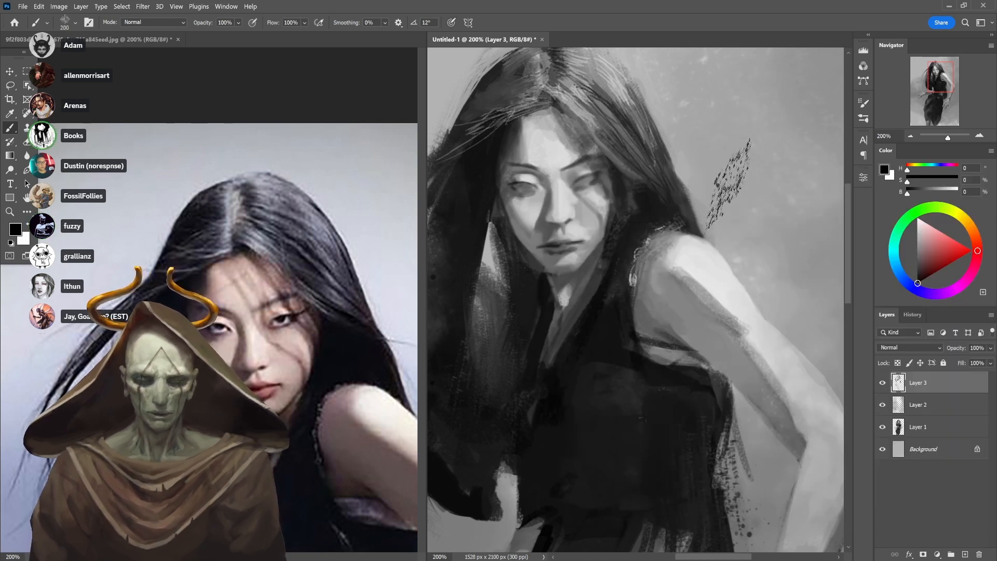
Load the Sponge brush from the Pete's Brushes group and undo the stray mark made on the canvas
left_click_drag(691, 211, 789, 203)
right_click(716, 213)
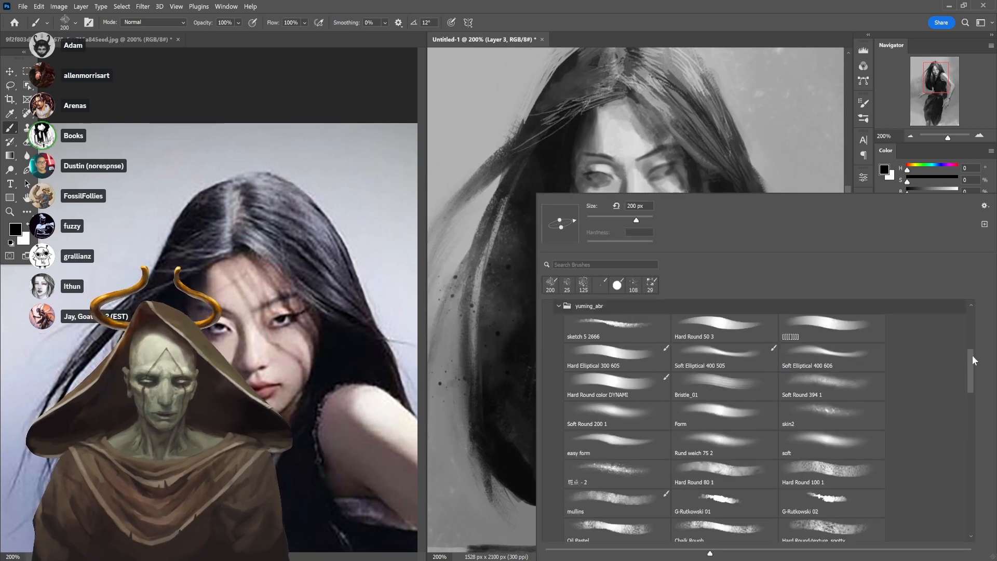
scroll(973, 352, "up", 5)
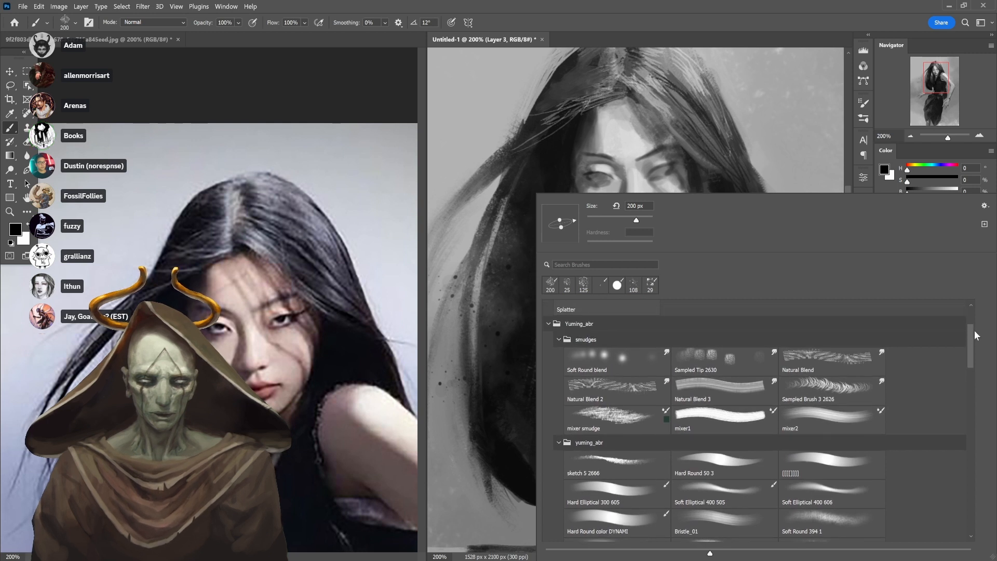
scroll(973, 329, "up", 3)
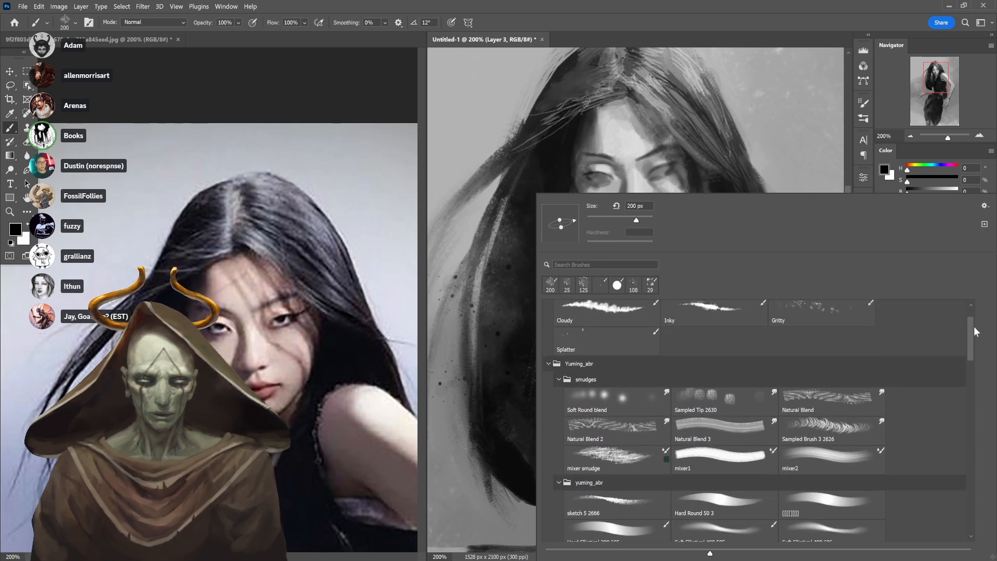
scroll(974, 323, "up", 2)
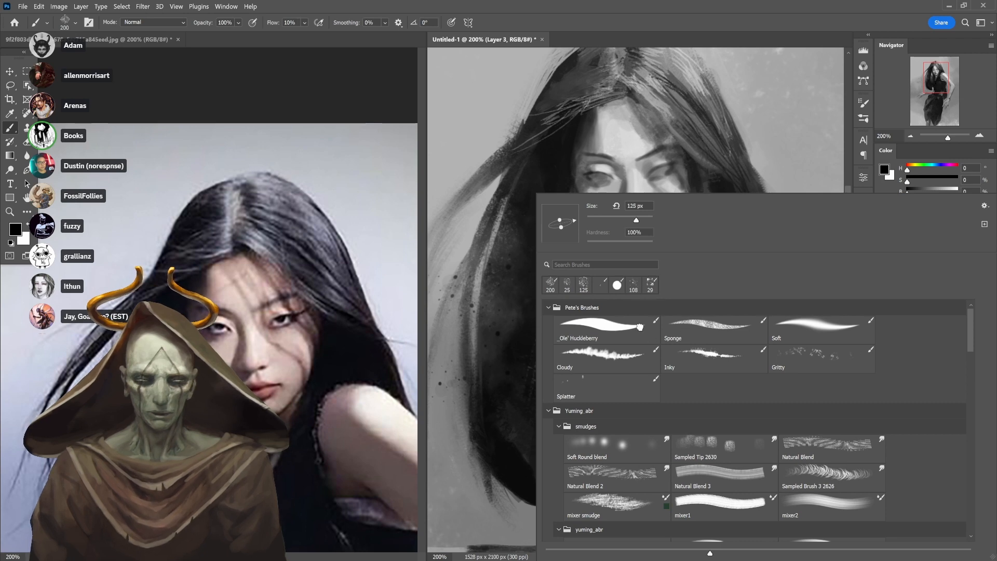
left_click(605, 327)
left_click(717, 320)
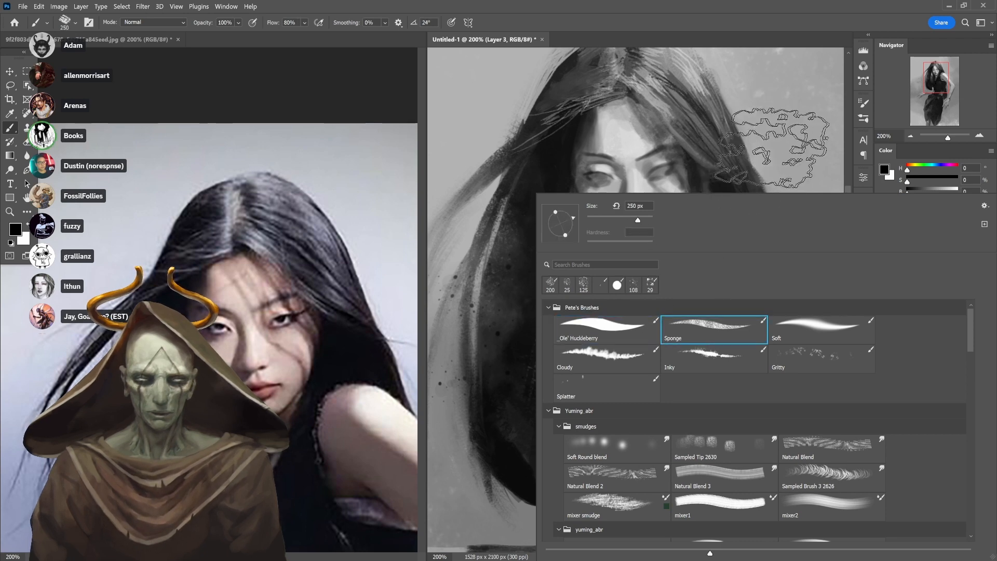
left_click(800, 160)
key("ctrl+z")
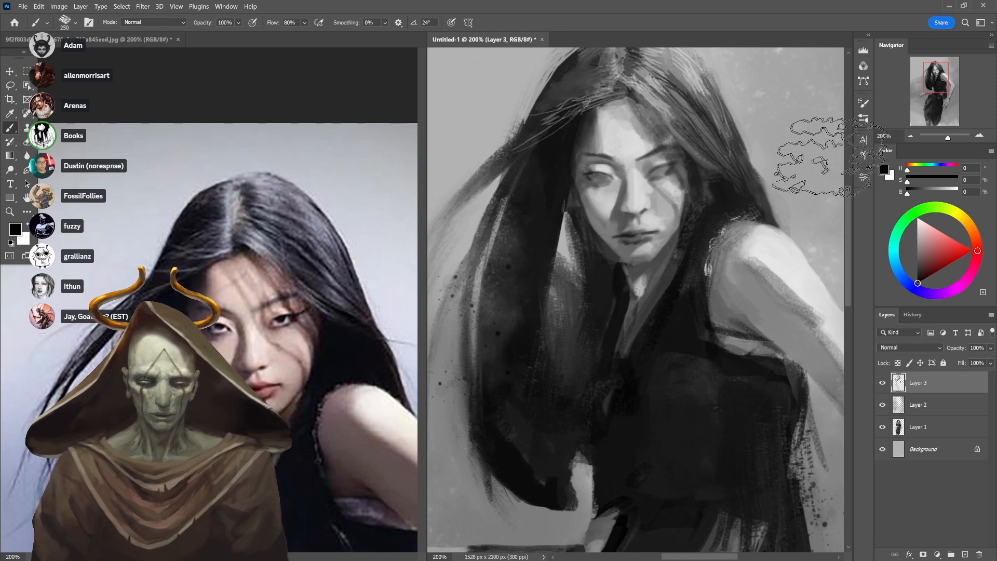
Reduce the Sponge brush size to 25 px
key("bracketleft")
key("bracketleft")
key("bracketleft")
key("bracketleft")
key("bracketleft")
key("bracketleft")
key("bracketleft")
key("bracketleft")
key("bracketleft")
key("bracketleft")
key("bracketleft")
key("bracketleft")
key("bracketleft")
key("bracketleft")
key("bracketleft")
key("bracketleft")
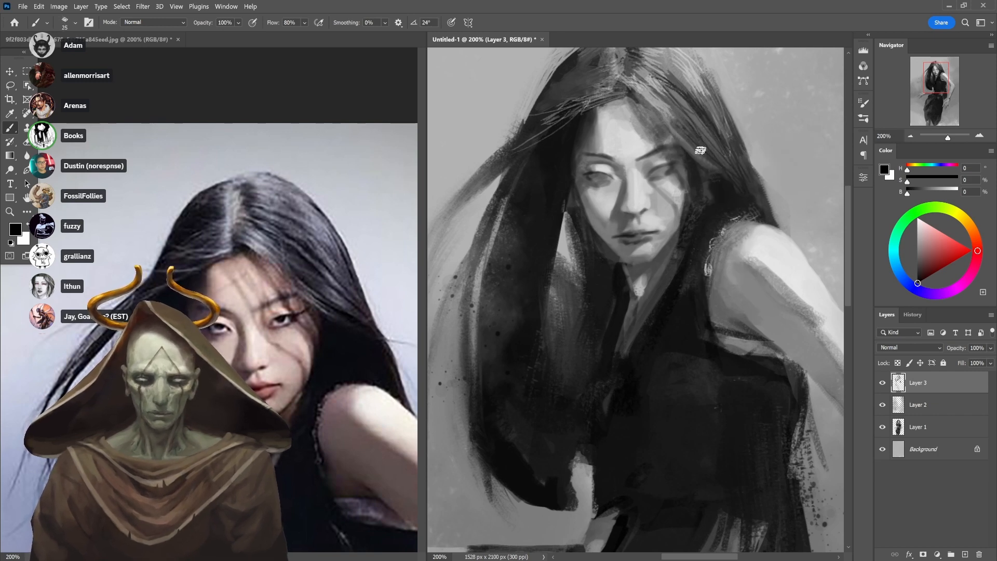
Darken the crown hair with a 9% brightness near-black at 30% opacity, and sample the 72% background grey above the head
left_click_drag(728, 124, 689, 217)
left_click(668, 289, "alt")
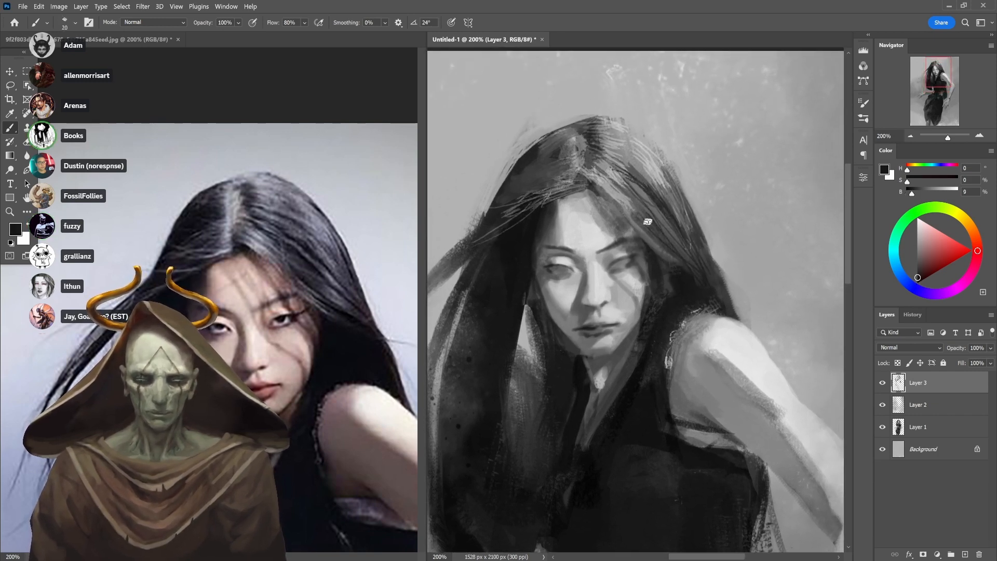
key("3")
mouse_move(629, 204)
left_mouse_down()
mouse_move(659, 252)
mouse_move(643, 234)
mouse_move(640, 173)
mouse_move(615, 124)
mouse_move(648, 149)
left_mouse_up()
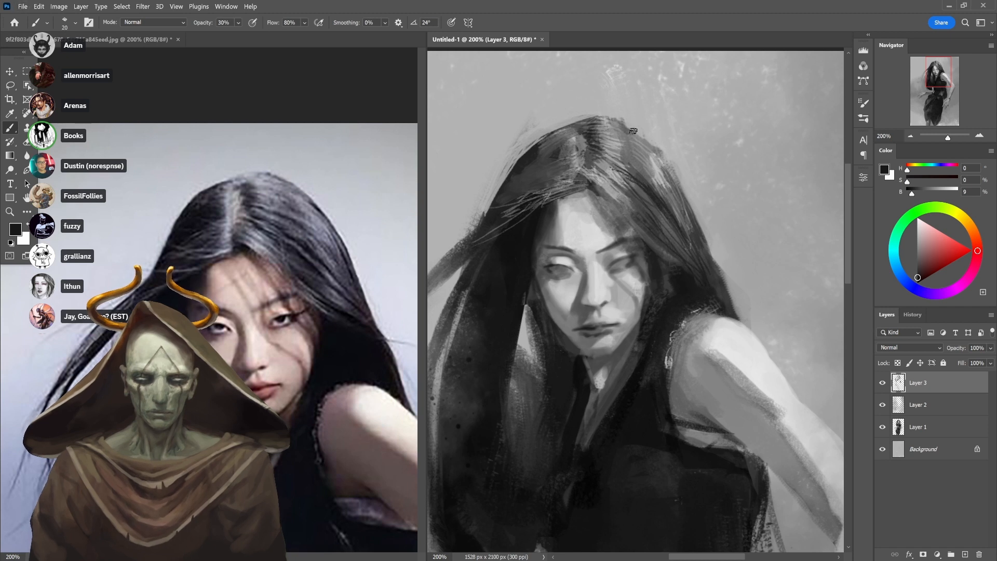
left_click(616, 103, "alt")
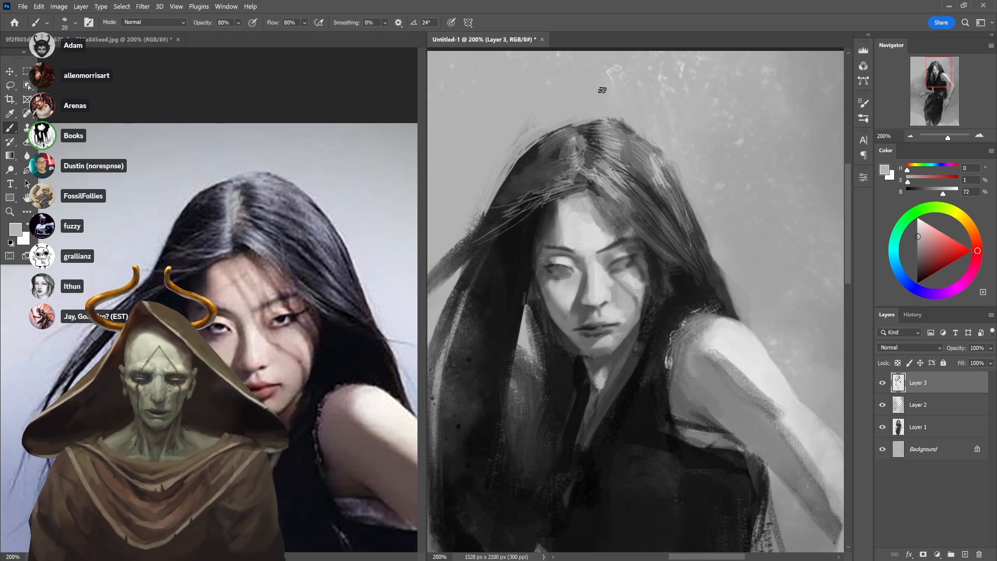
Sample a 13% brightness dark grey from the crown, touch up the hair at 60% opacity, and close the Twitch window
left_click(532, 149, "alt")
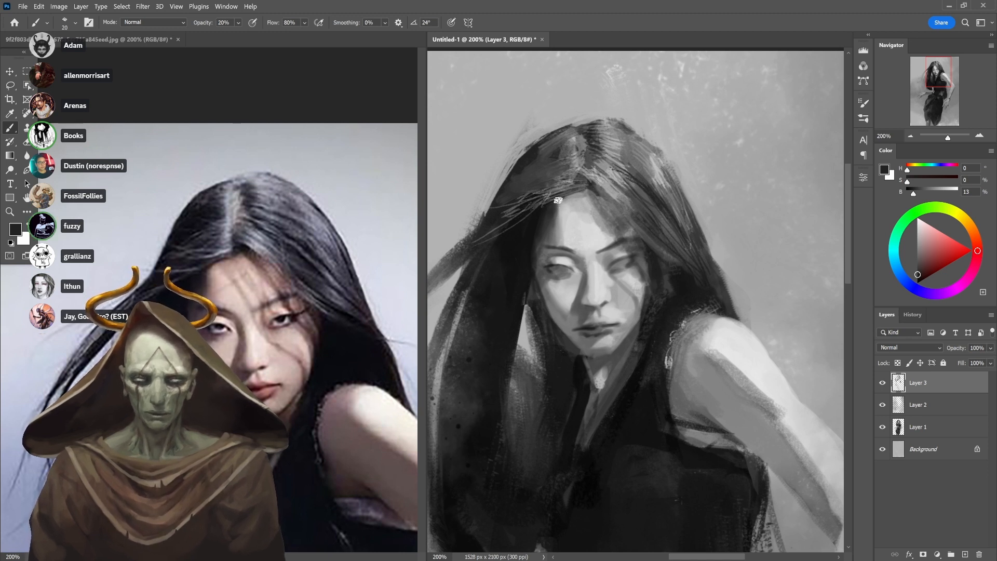
key("6")
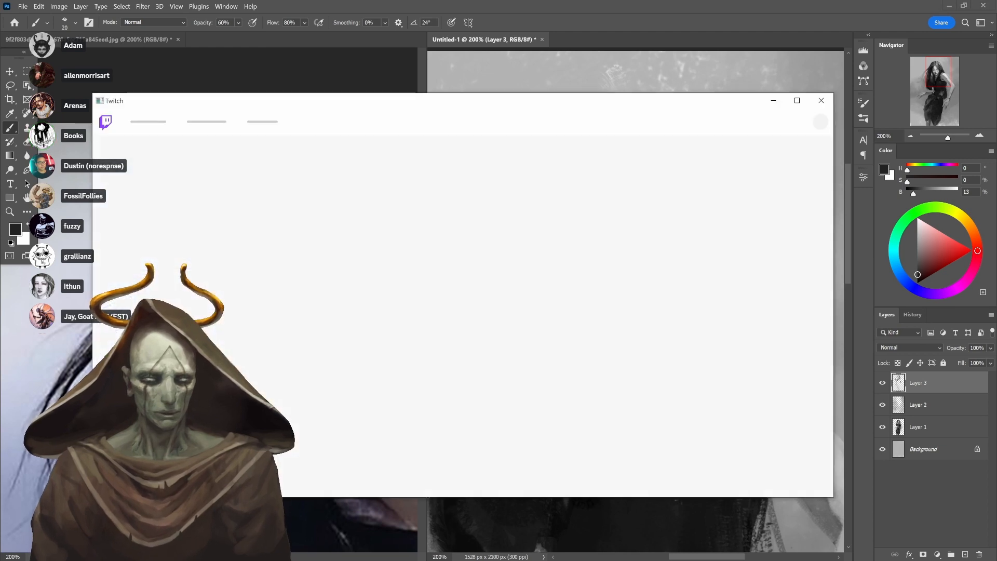
left_click(821, 101)
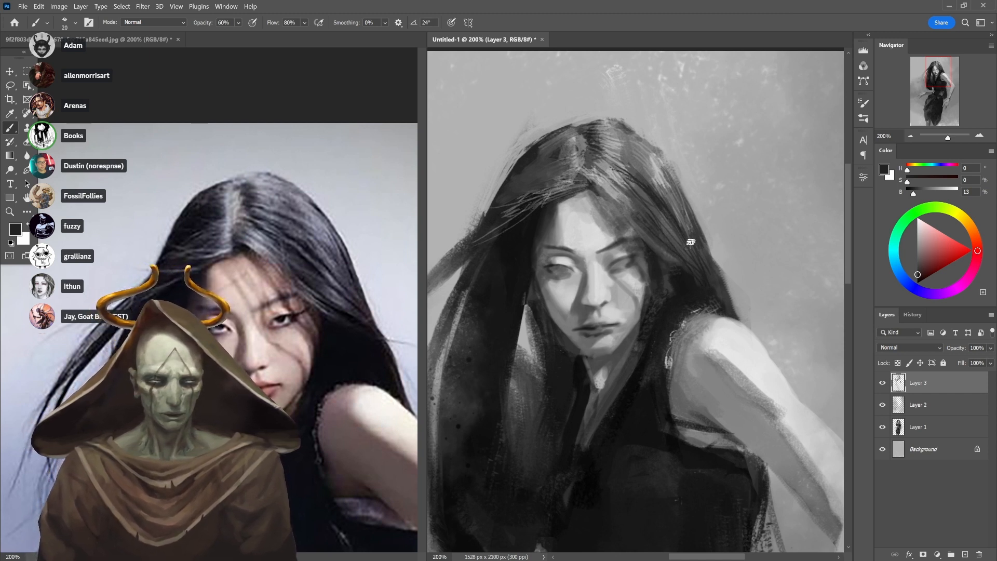
left_click(616, 151)
Sample the light skin tone at 85% brightness and brush a paler parting line down the crown at 40% opacity
left_click(570, 271, "alt")
key("4")
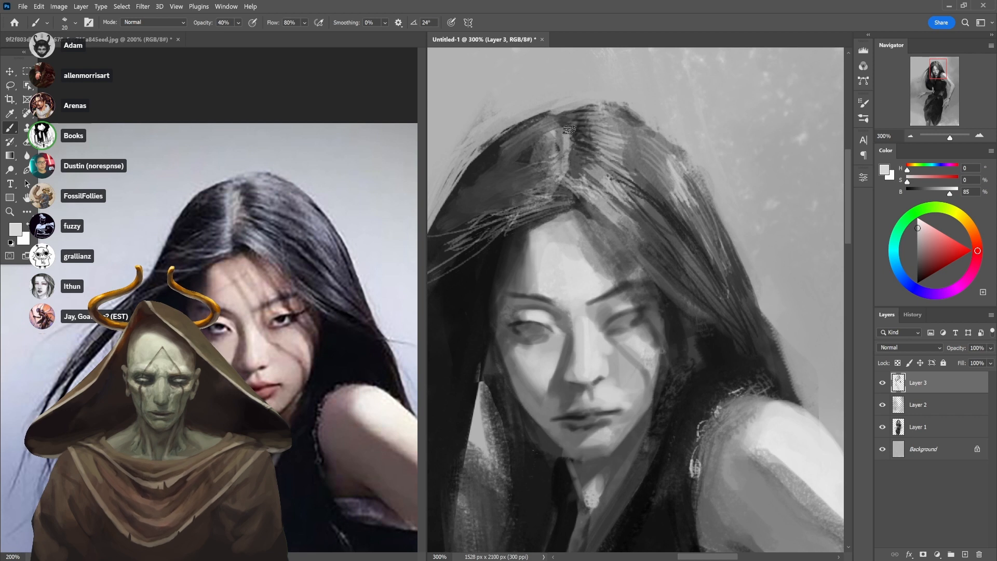
mouse_move(562, 134)
left_mouse_down()
mouse_move(550, 128)
mouse_move(549, 191)
left_mouse_up()
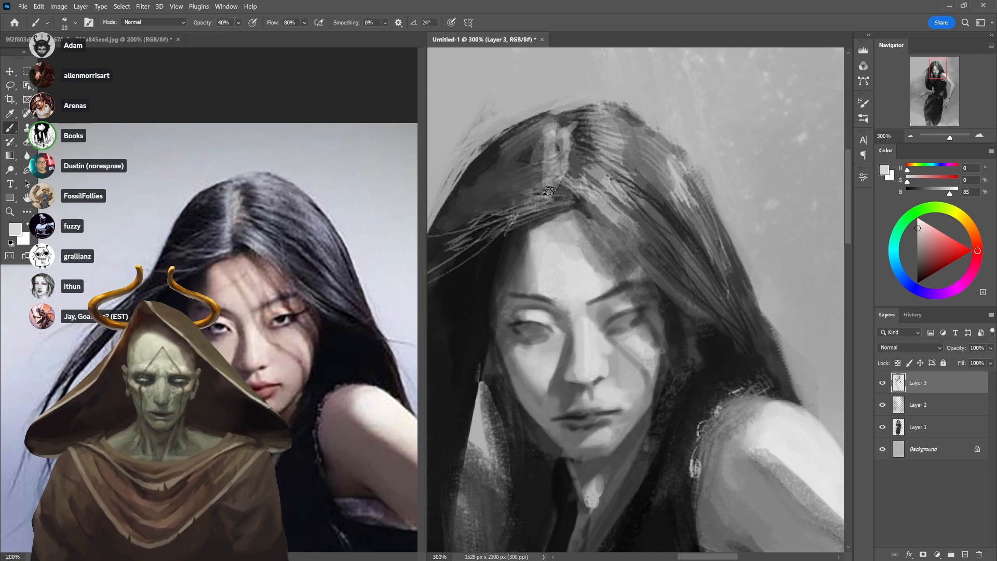
Sample dark greys at 17% and 13% brightness and darken the hair beside the parting at 70% opacity, then lower opacity to 40%
left_click(536, 150, "alt")
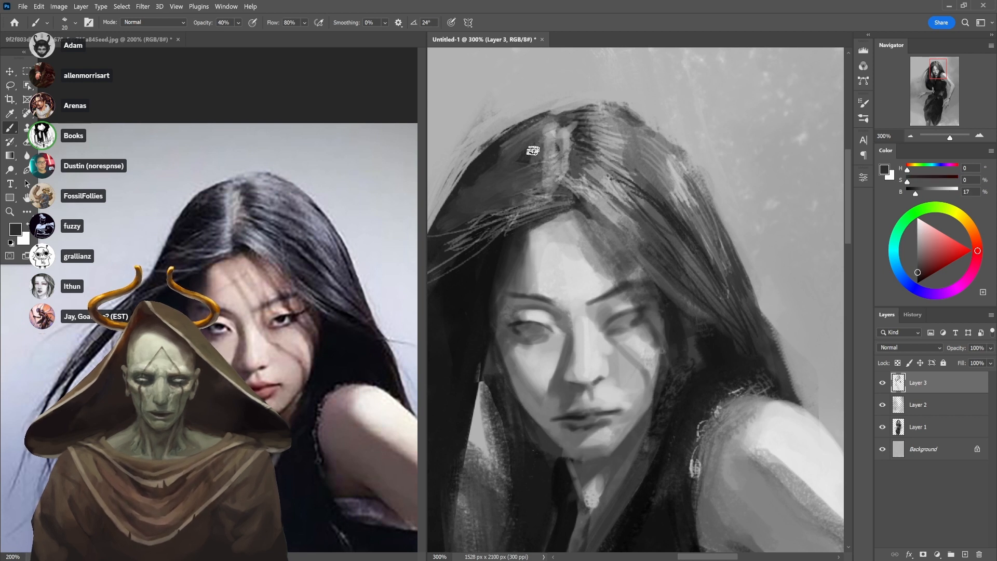
key("6")
left_click(523, 140, "alt")
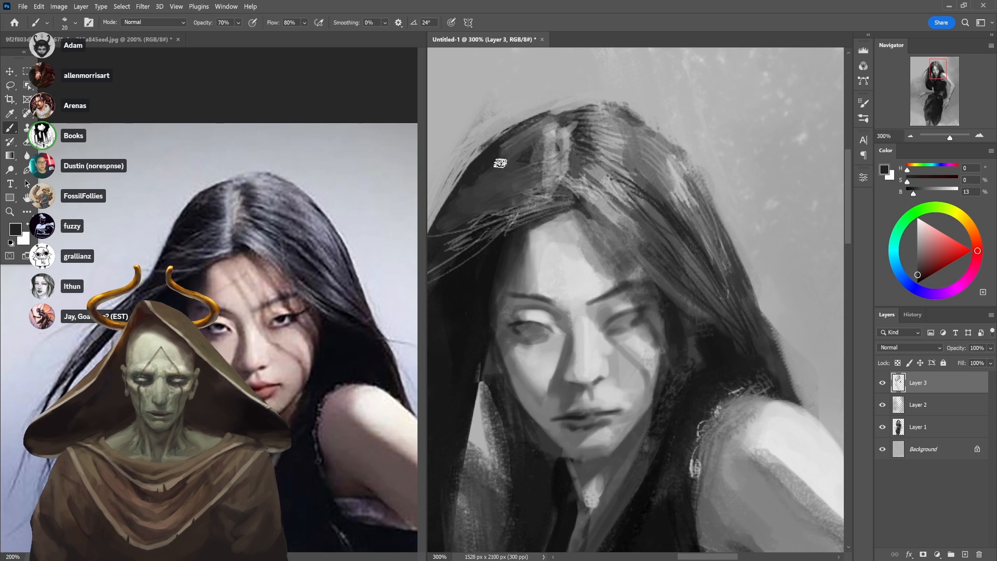
mouse_move(500, 163)
left_mouse_down()
mouse_move(538, 135)
mouse_move(522, 145)
mouse_move(555, 150)
mouse_move(542, 169)
mouse_move(540, 130)
mouse_move(552, 151)
mouse_move(517, 160)
left_mouse_up()
key("4")
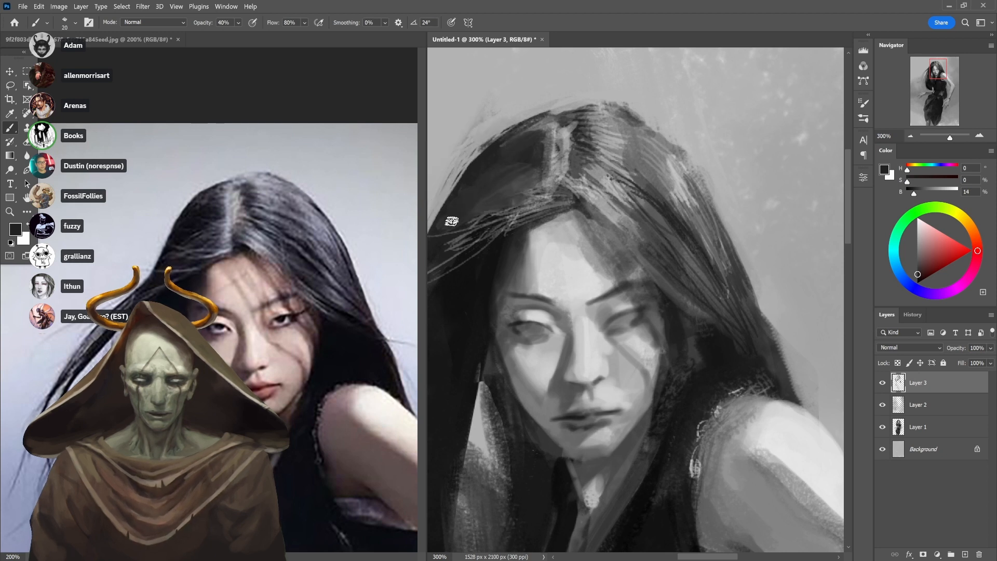
Darken and merge the light strands swept back from the forehead with sampled dark hair greys at 60% and 40% opacity
left_click_drag(574, 188, 648, 145)
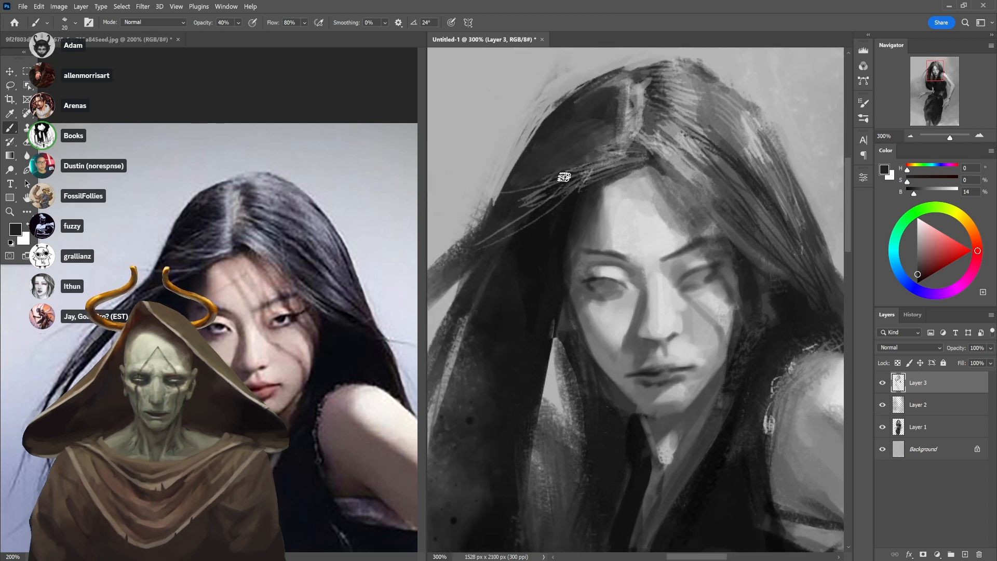
key("6")
mouse_move(557, 183)
left_mouse_down()
mouse_move(533, 190)
mouse_move(602, 168)
mouse_move(543, 161)
mouse_move(607, 159)
mouse_move(526, 166)
mouse_move(559, 162)
mouse_move(558, 137)
mouse_move(540, 170)
mouse_move(581, 160)
mouse_move(562, 148)
mouse_move(549, 165)
mouse_move(594, 157)
left_mouse_up()
left_click(583, 164, "alt")
key("4")
left_click(553, 133, "alt")
Paint an 11% brightness accent at the parting's base at 100% opacity and soften it with sampled hair greys at 60%
left_click_drag(762, 155, 674, 180)
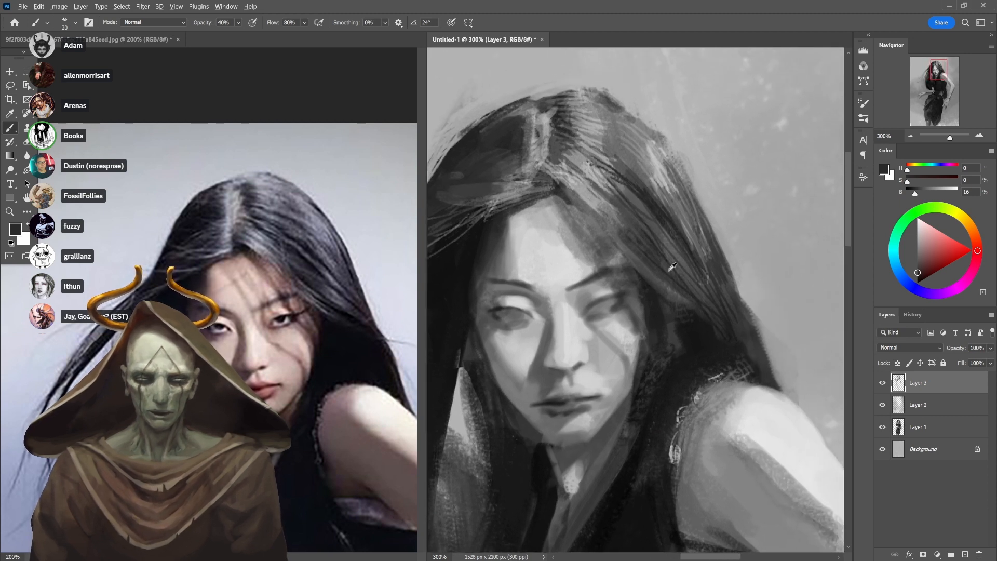
left_click(658, 310, "alt")
key("0")
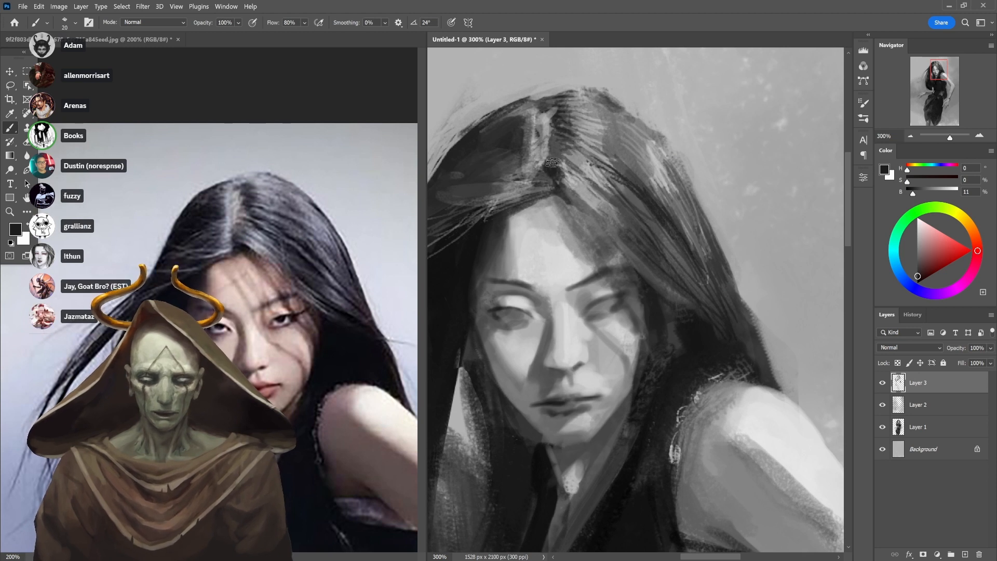
left_click(558, 170, "alt")
key("6")
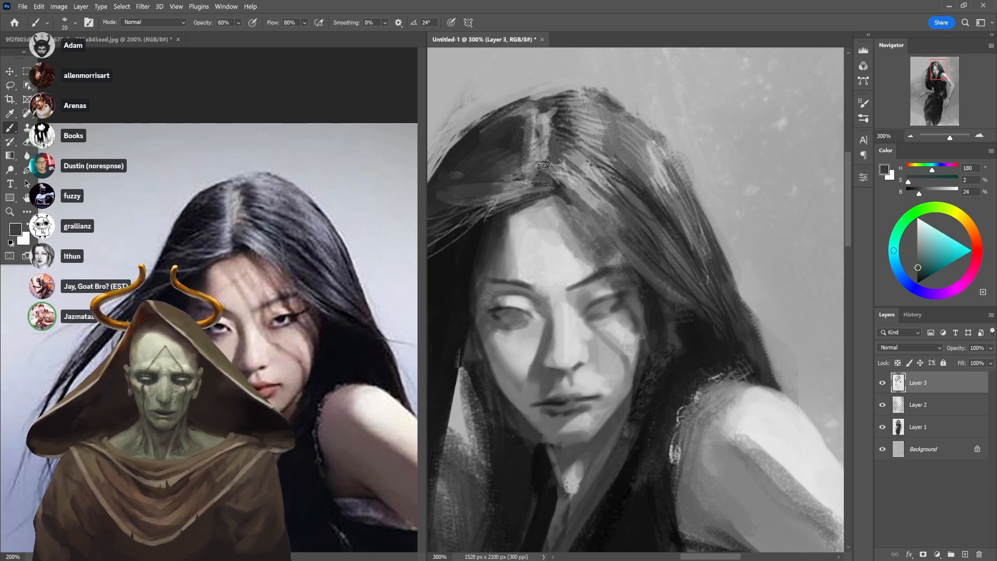
left_click(550, 158, "alt")
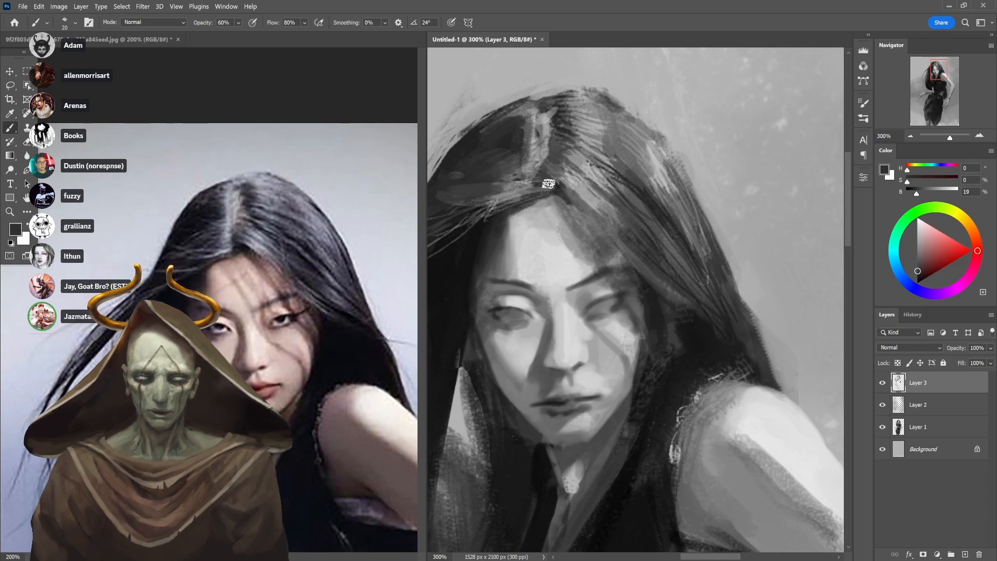
Sample a 6% brightness near-black from the hair and deepen the hairline just below the parting at 80% opacity
left_click(445, 290, "alt")
key("8")
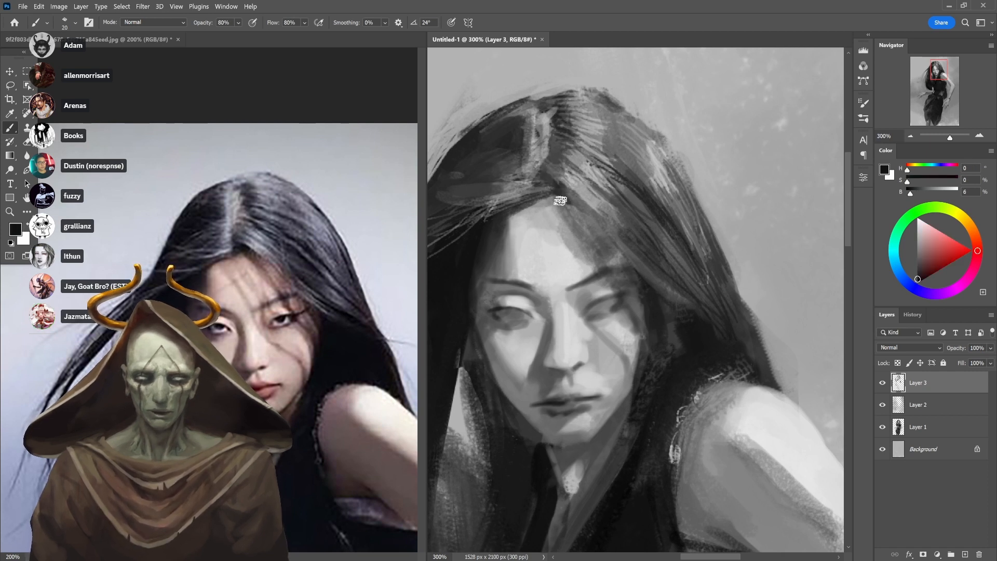
mouse_move(546, 193)
left_mouse_down()
mouse_move(542, 181)
mouse_move(569, 200)
left_mouse_up()
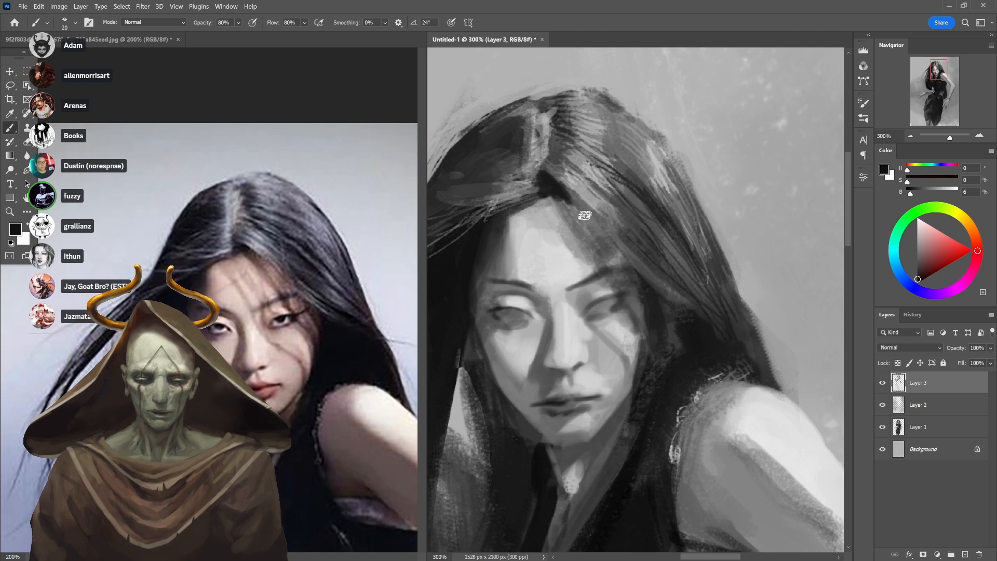
Trim the outer contour of the hair with background greys at 71% and 67% brightness, using 70% opacity
left_click(607, 91, "alt")
key("4")
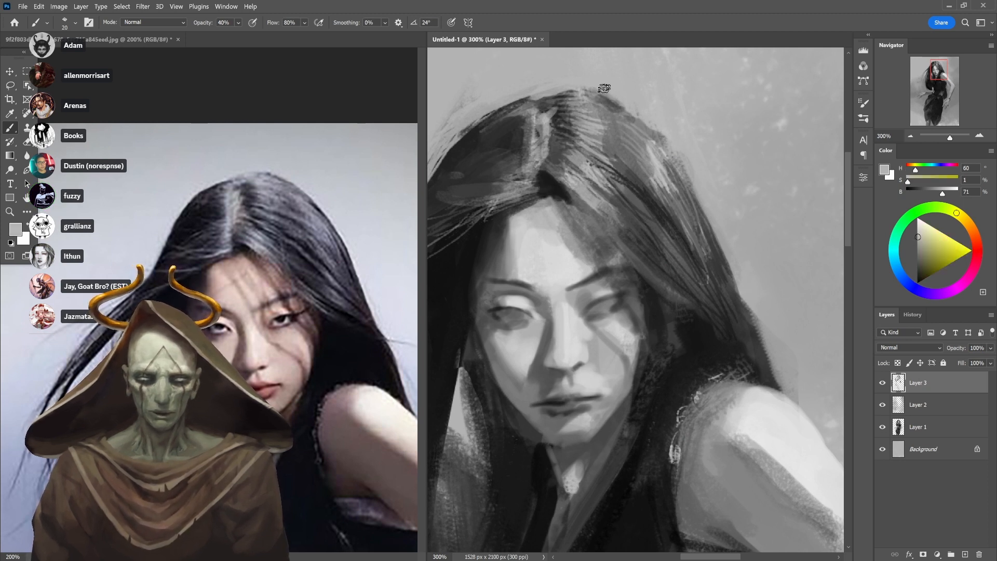
key("7")
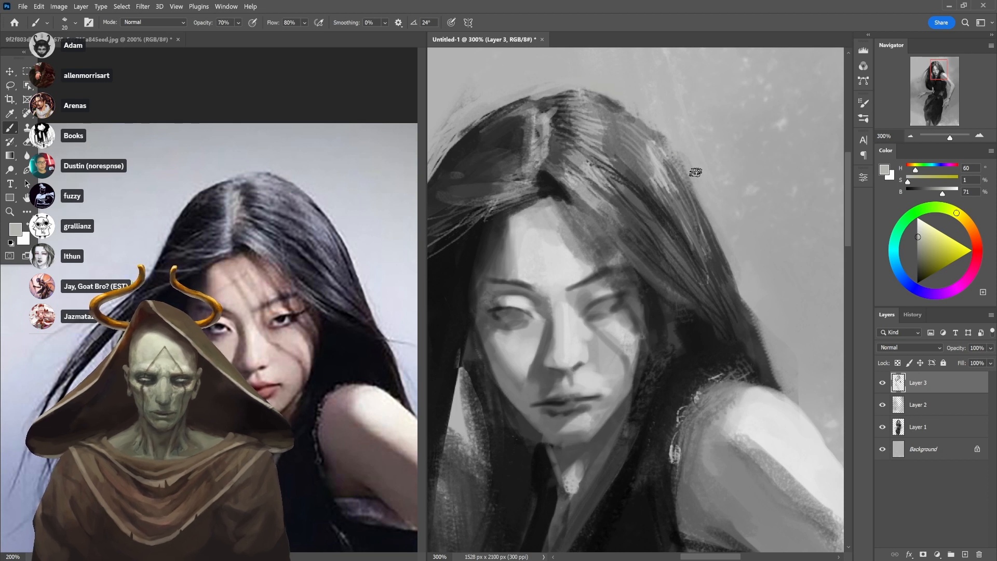
left_click(677, 136, "alt")
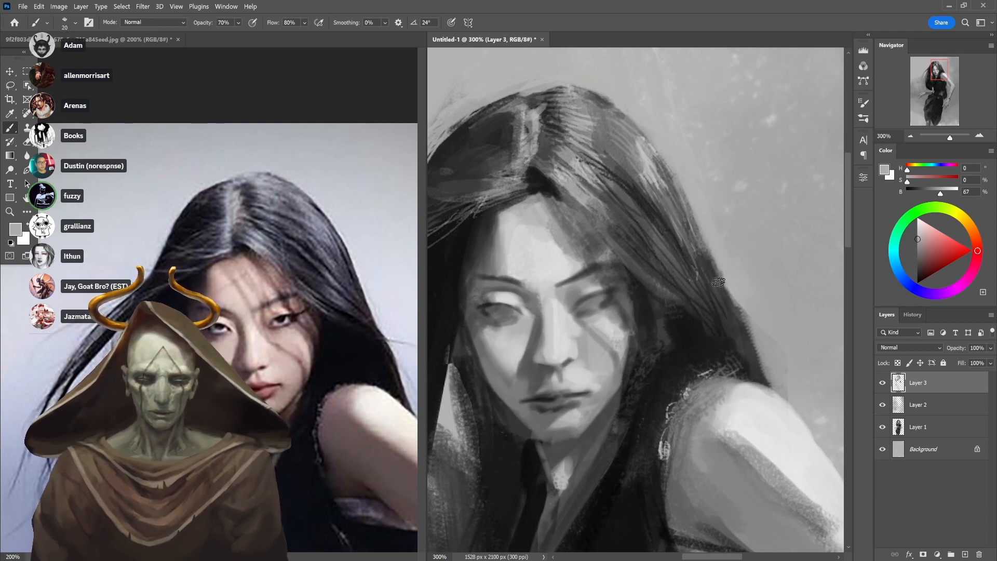
Sample a 9% brightness near-black and darken the hair from the shaded cheek toward the shoulder at 80% opacity
left_click(694, 337, "alt")
left_click(694, 337, "alt")
key("8")
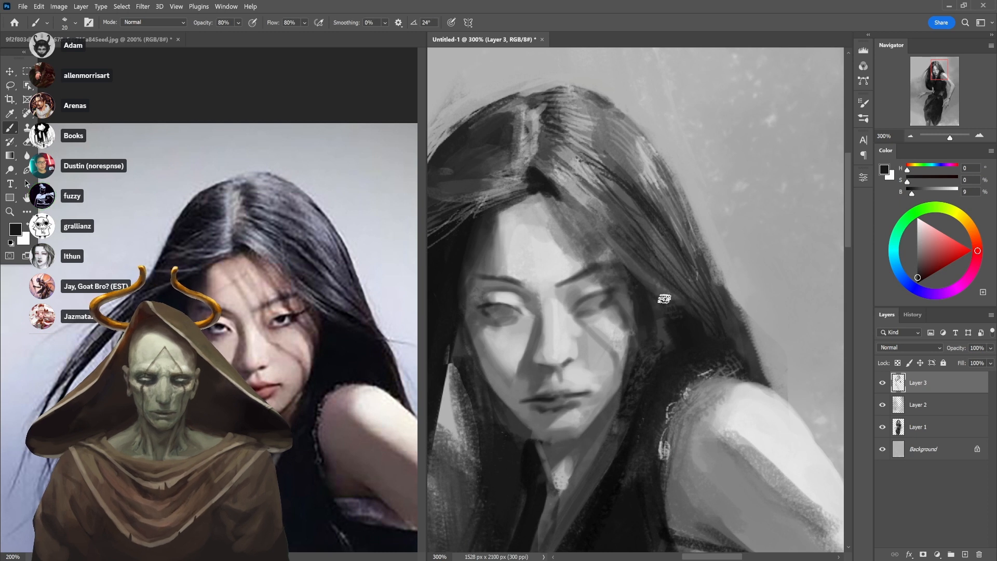
mouse_move(646, 285)
left_mouse_down()
mouse_move(732, 330)
mouse_move(725, 314)
mouse_move(717, 311)
mouse_move(745, 349)
mouse_move(730, 340)
mouse_move(733, 360)
mouse_move(708, 357)
mouse_move(748, 375)
left_mouse_up()
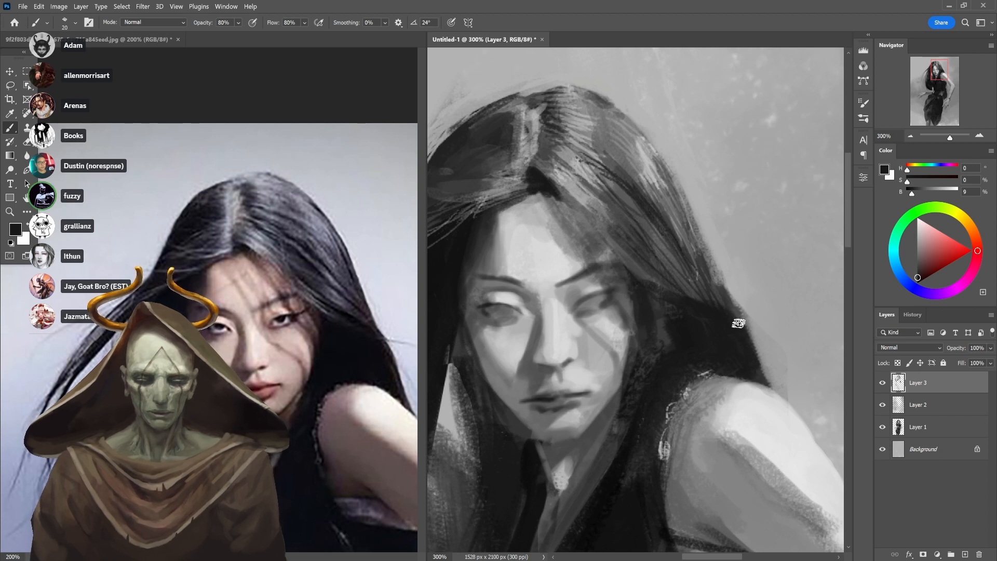
Sweep a near-black strand at 80% opacity across the hair from beside the shaded brow to the outer contour
left_click_drag(737, 311, 769, 383)
key("ctrl+z")
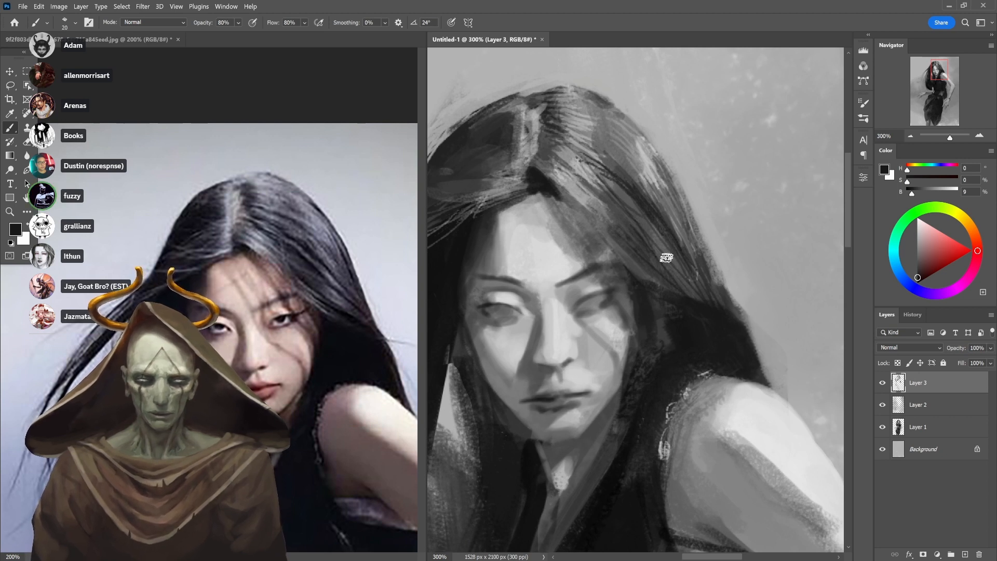
left_click_drag(652, 266, 714, 290)
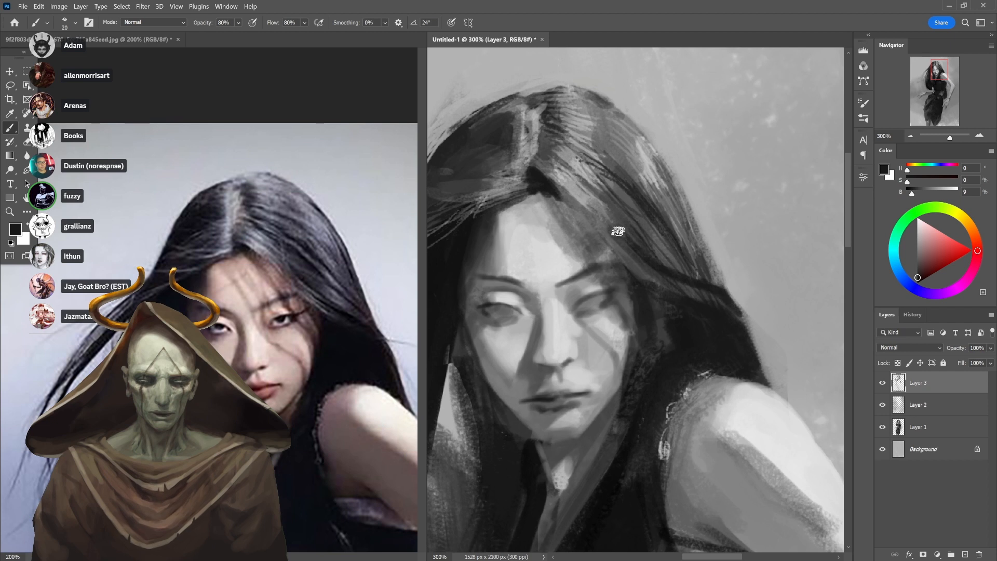
key("5")
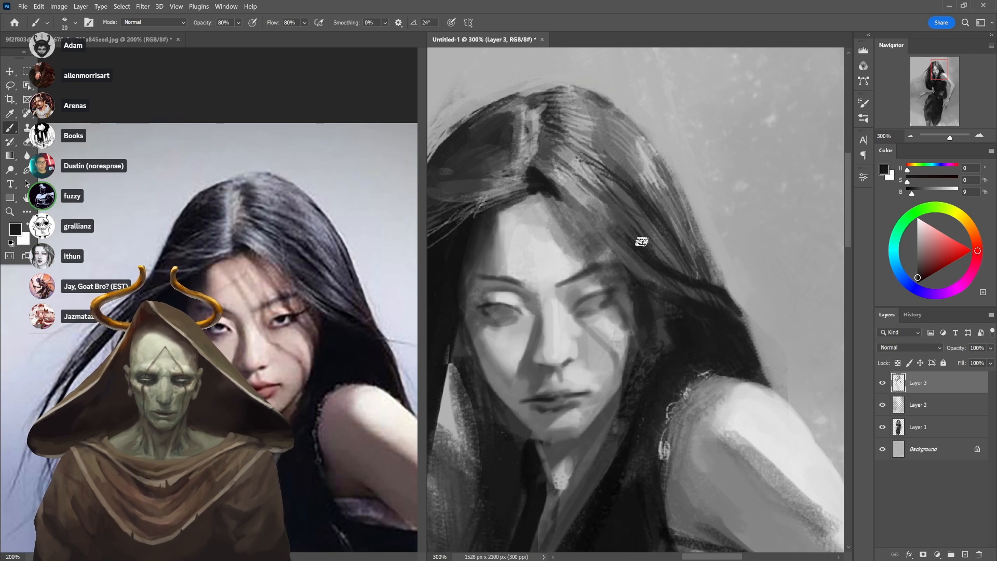
key("2")
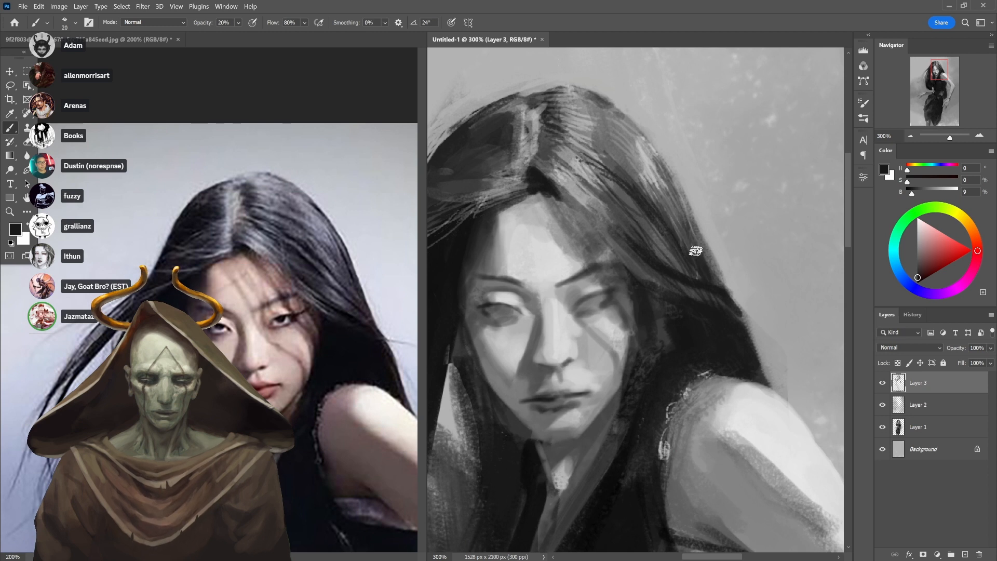
Sample a 66% brightness highlight grey and brighten the hair sheen on the shaded side of the crown at 50% opacity
key("5")
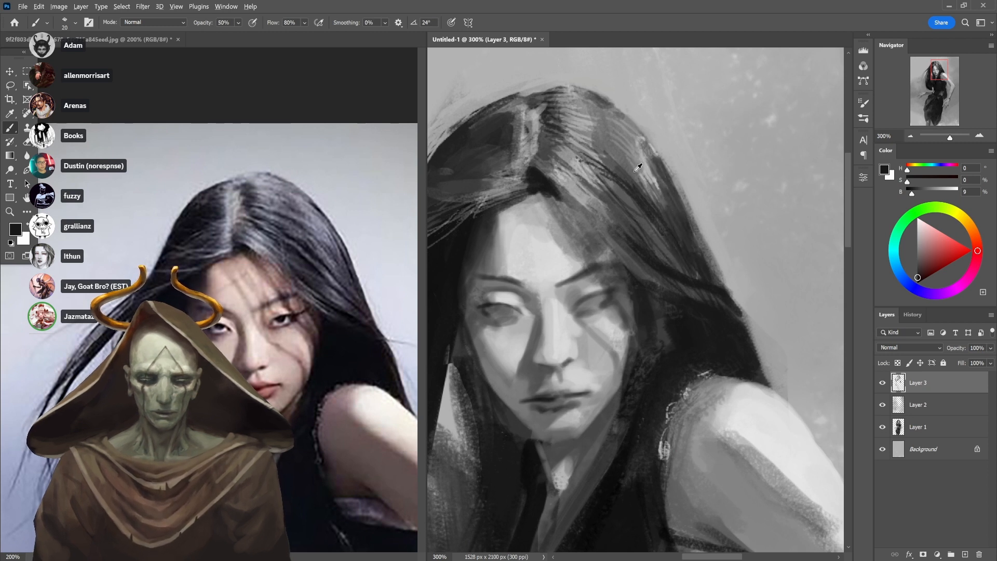
left_click(622, 146, "alt")
left_click(586, 121, "alt")
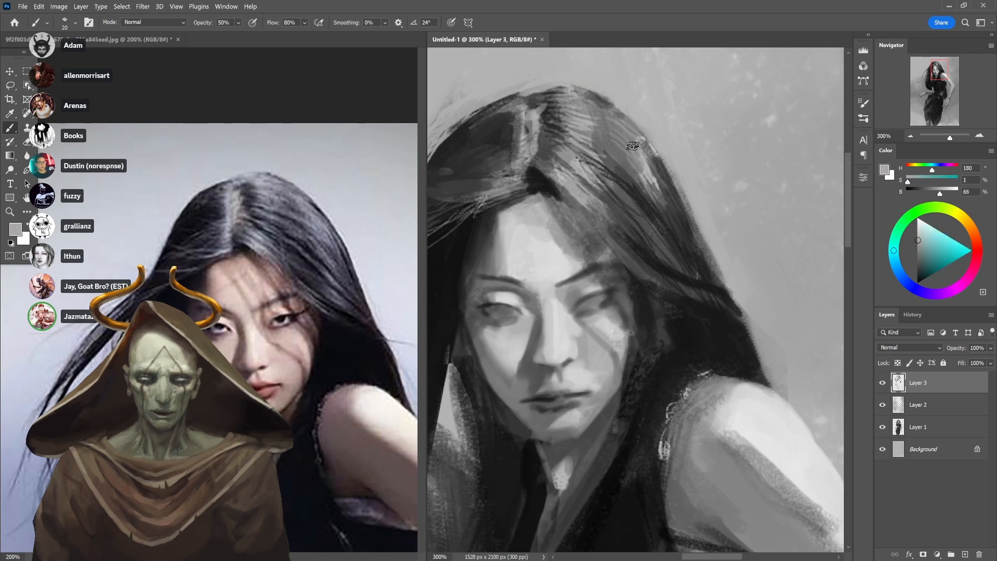
left_click_drag(637, 147, 650, 167)
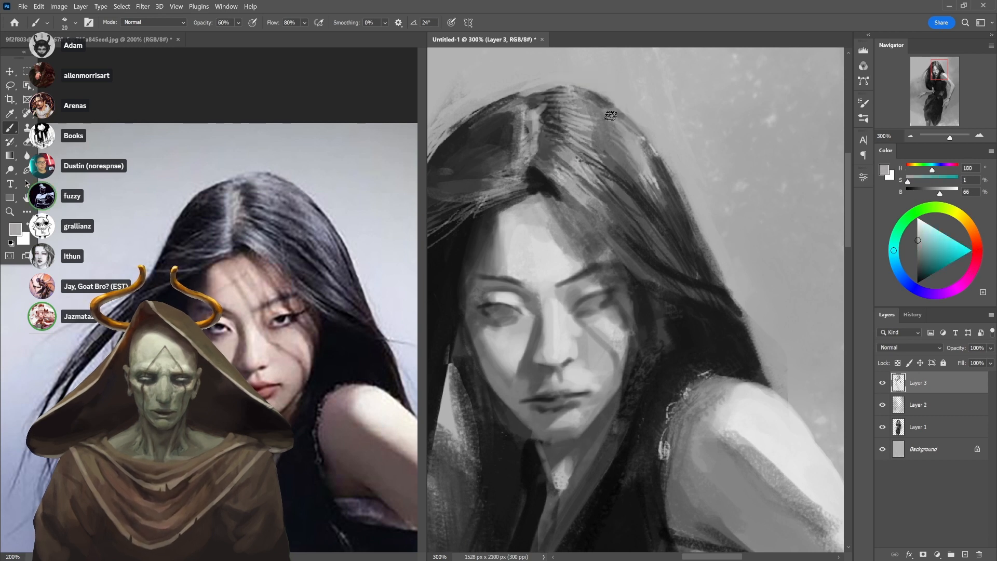
Sample a 24% brightness dark grey and reinforce the upper outer edge of the hair beside the highlight at 80% opacity
left_click(670, 176, "alt")
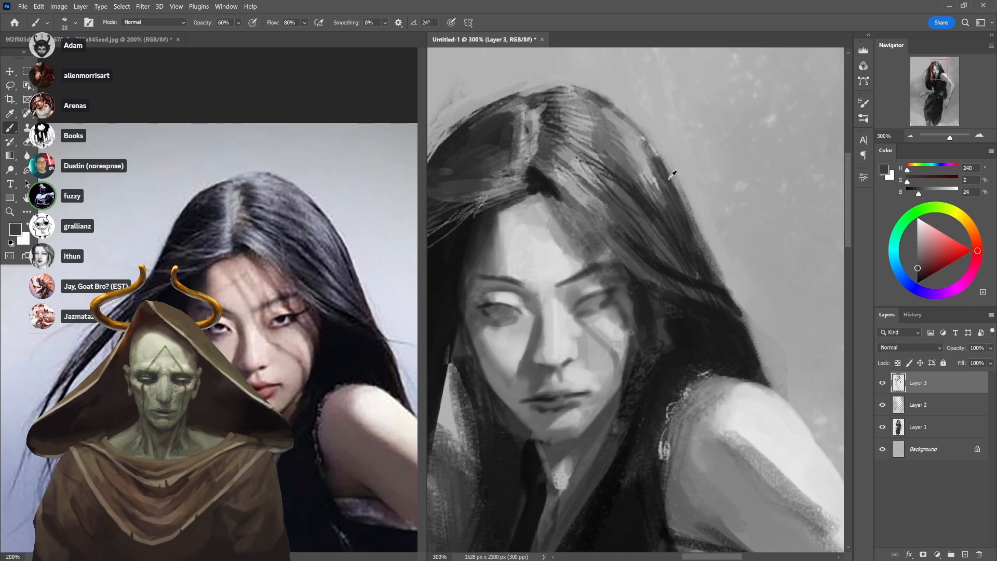
key("8")
left_click_drag(623, 117, 662, 171)
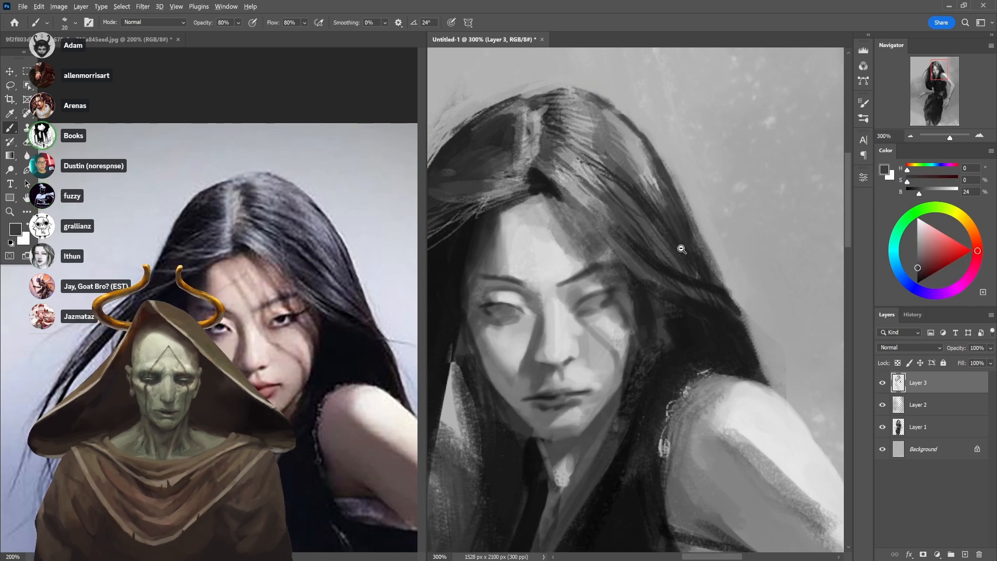
scroll(674, 228, "down", 1)
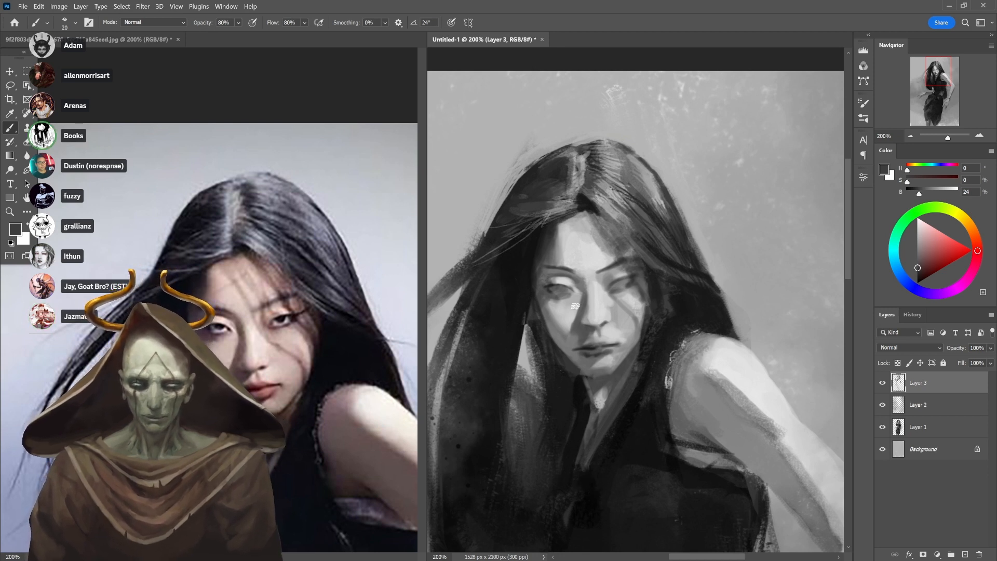
Rework the hair beside the shaded eye with sampled greys at 33% and 20% brightness, using 40% and 80% opacity
left_click(539, 283, "alt")
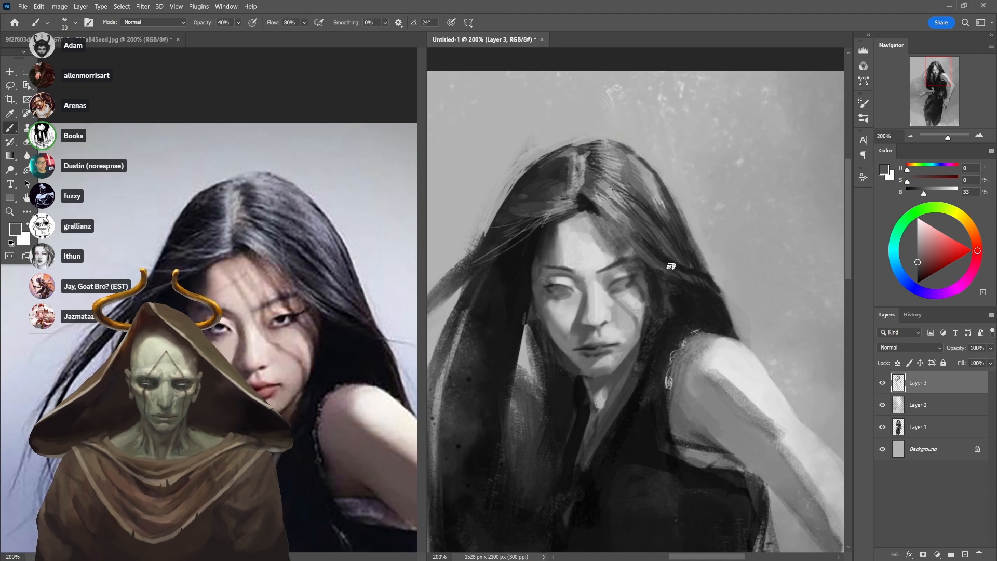
left_click(647, 313, "alt")
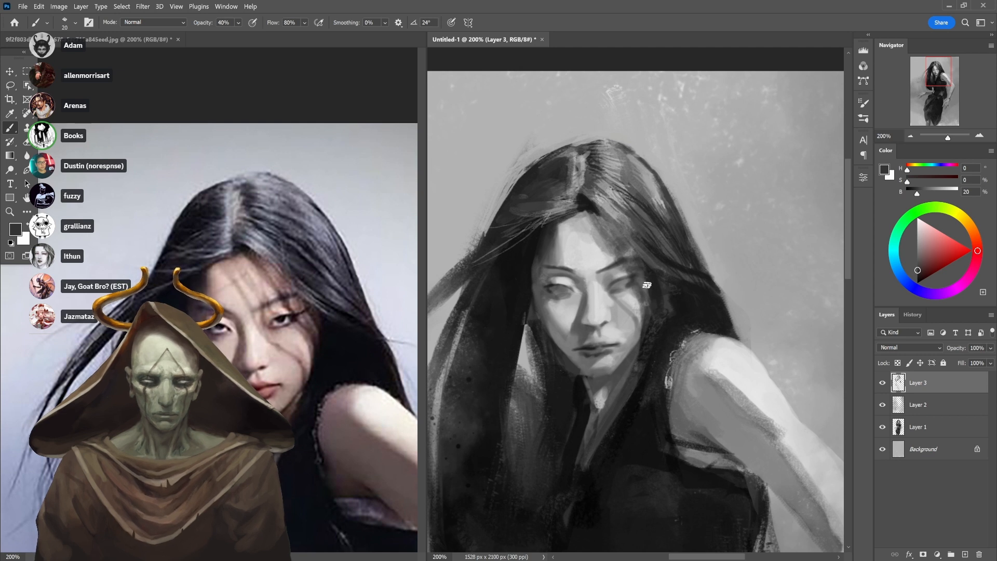
key("8")
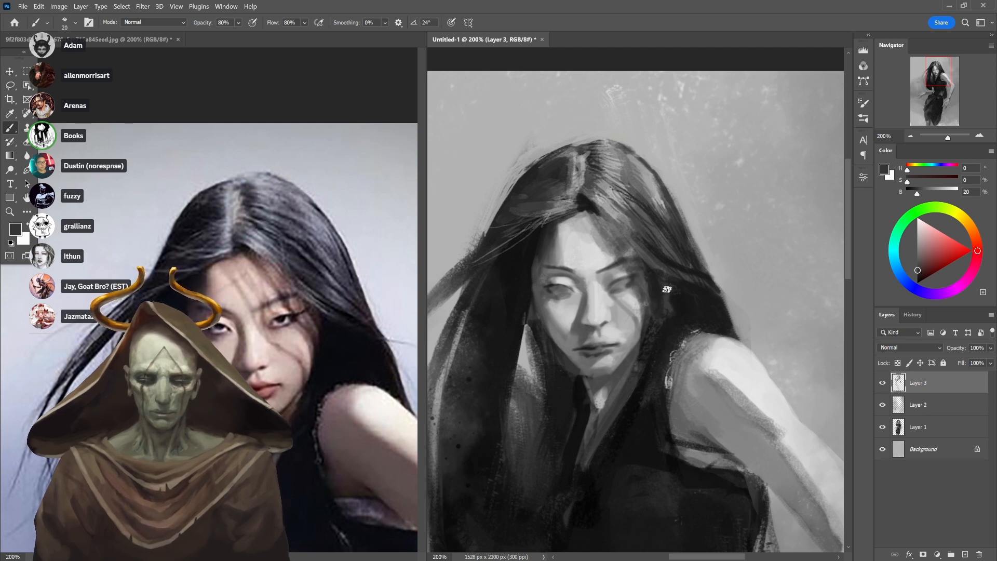
Sample a 10% brightness near-black and glaze a loose strand over the shaded side of the forehead at 30% opacity
left_click(675, 303, "alt")
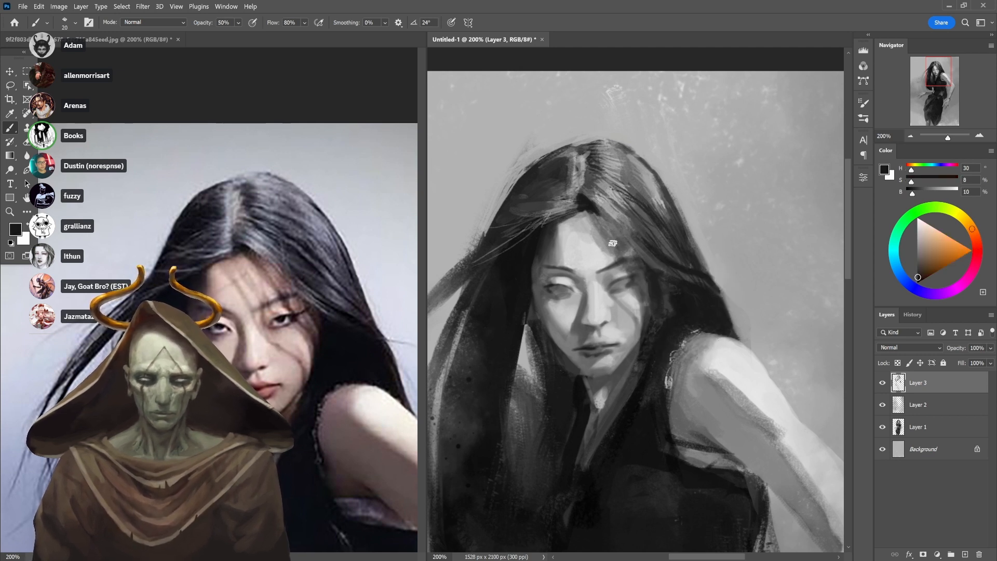
key("3")
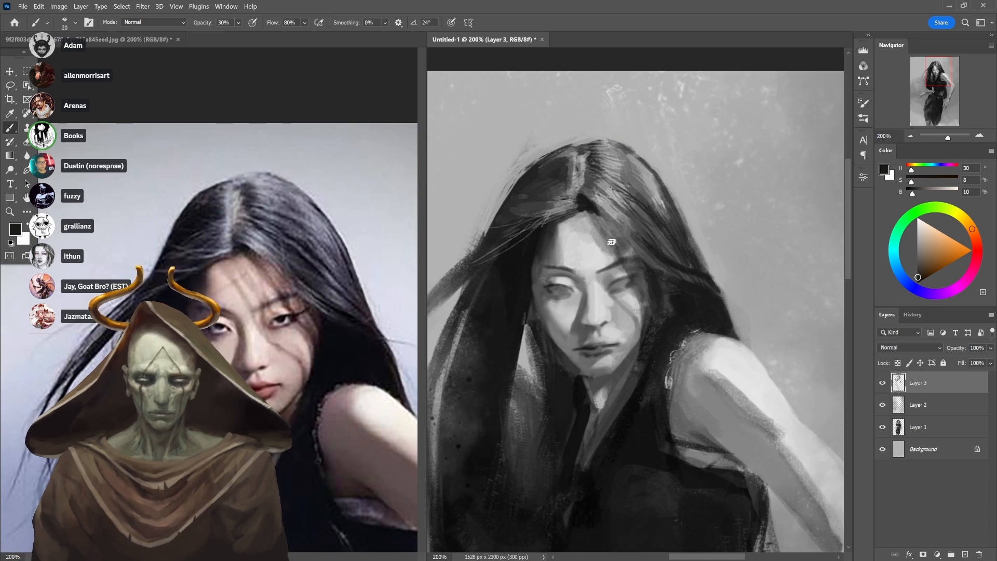
left_click_drag(603, 228, 617, 248)
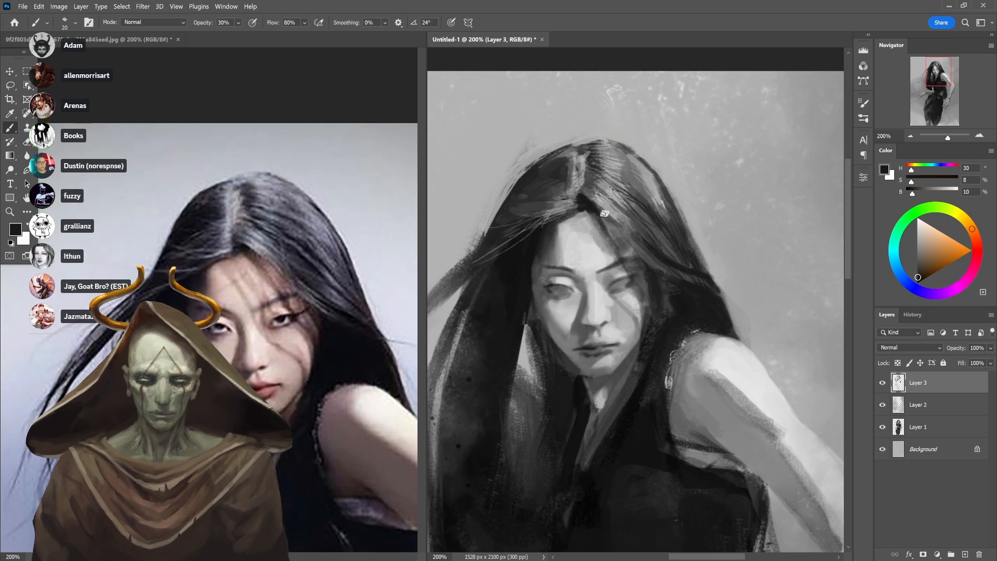
key("6")
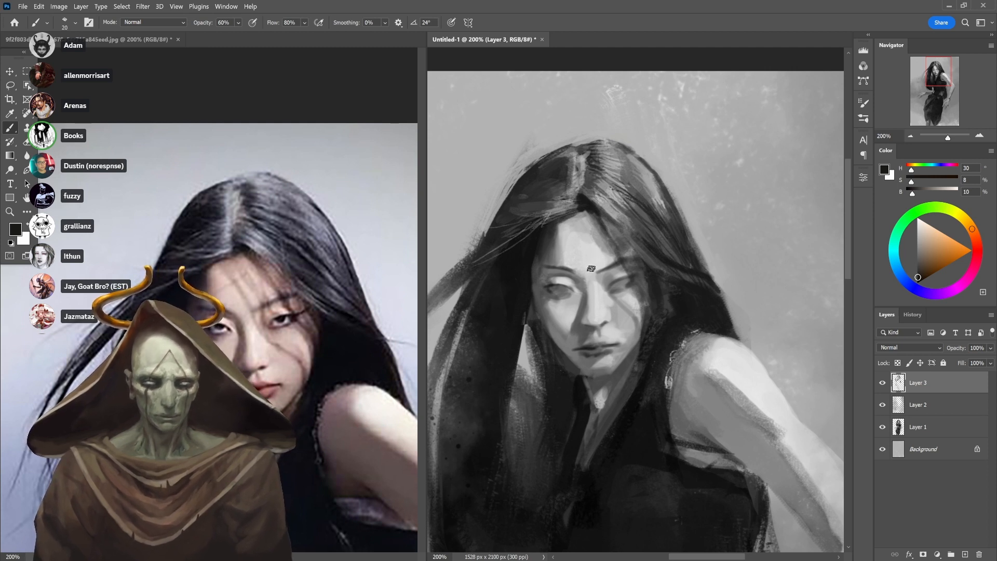
Reduce the brush to 9 px and refine the shaded cheek with sampled greys at 68% and 58% brightness
key("bracketleft")
key("bracketleft")
key("8")
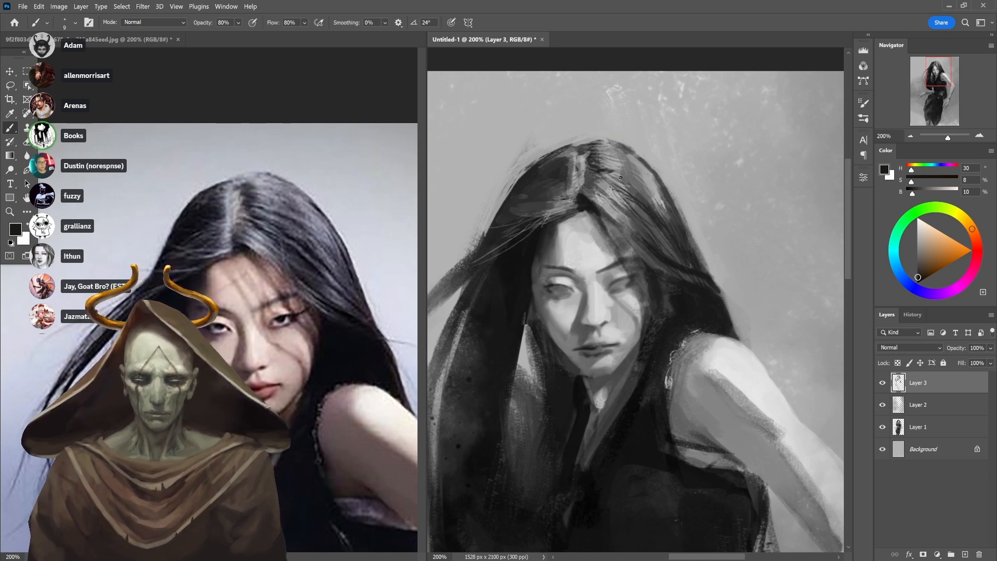
left_click(615, 297, "alt")
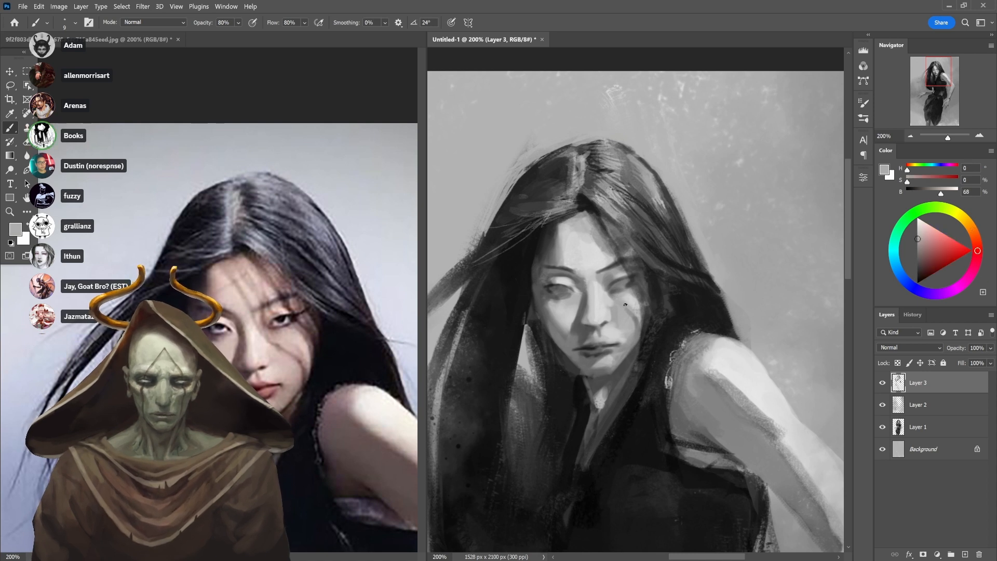
left_click(642, 329, "alt")
key("4")
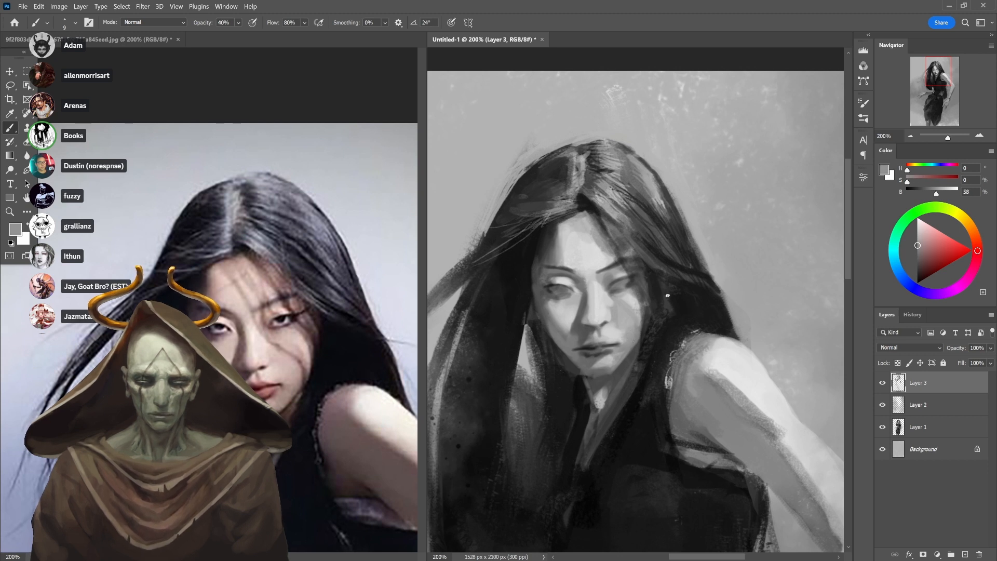
Refine the area between the nose and shaded eye with sampled greys at 65% and 84% brightness, using 20% and 50% opacity
key("d")
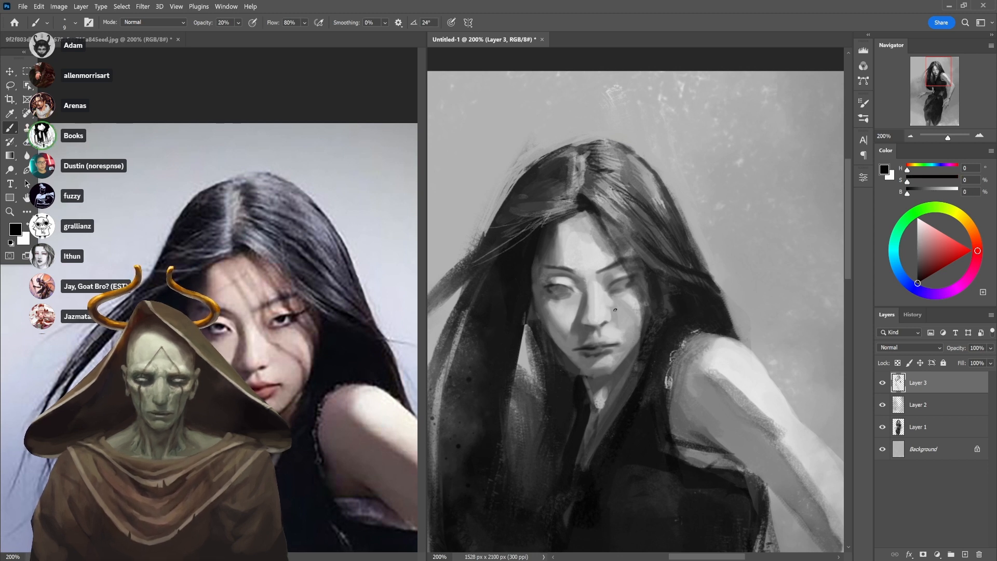
left_click(607, 310, "alt")
left_click(611, 299, "alt")
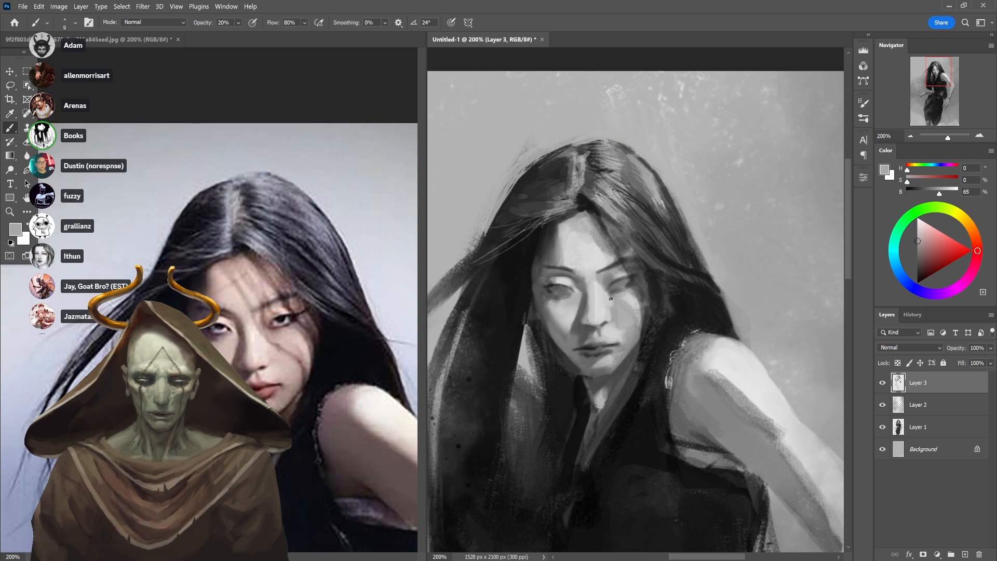
left_click(605, 288, "alt")
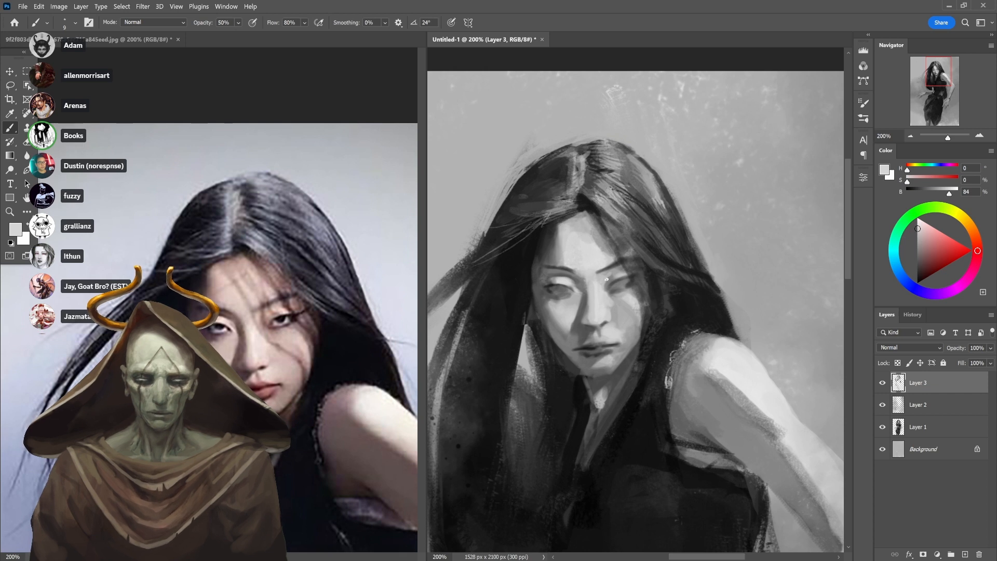
left_click(633, 295, "alt")
left_click(632, 304, "alt")
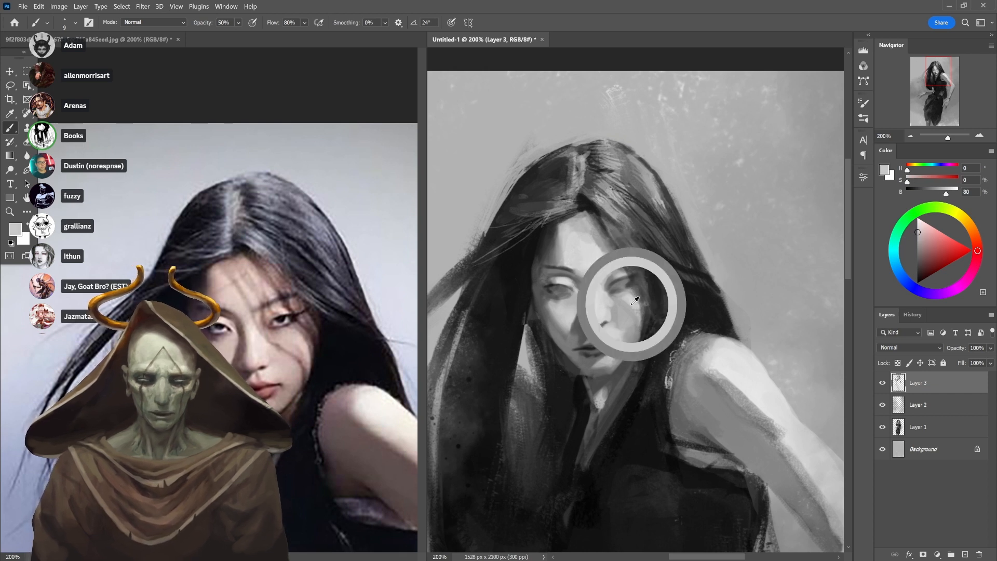
Try a thin black hair strand down the shaded cheek at 40% opacity and undo it
key("d")
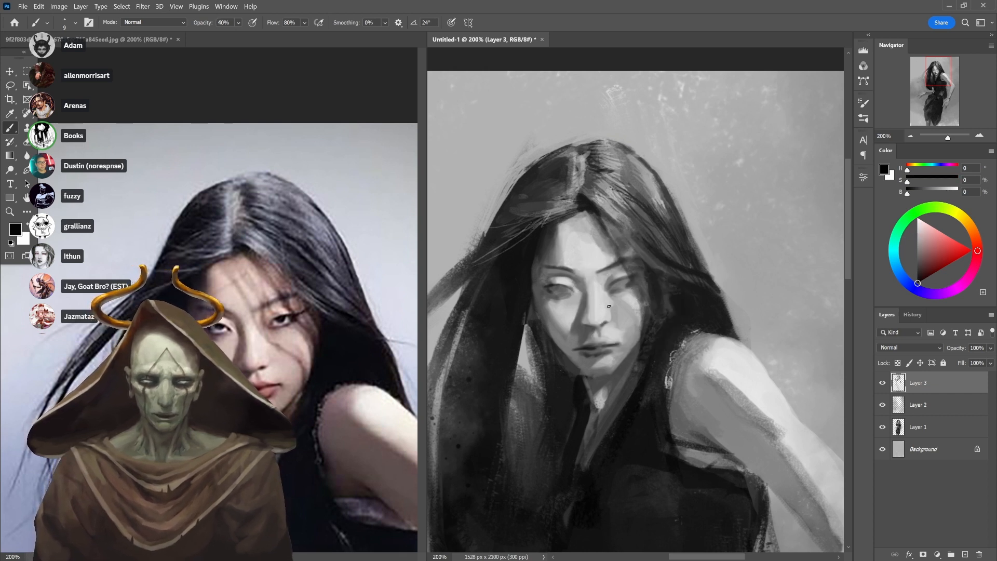
key("4")
left_click_drag(624, 318, 636, 346)
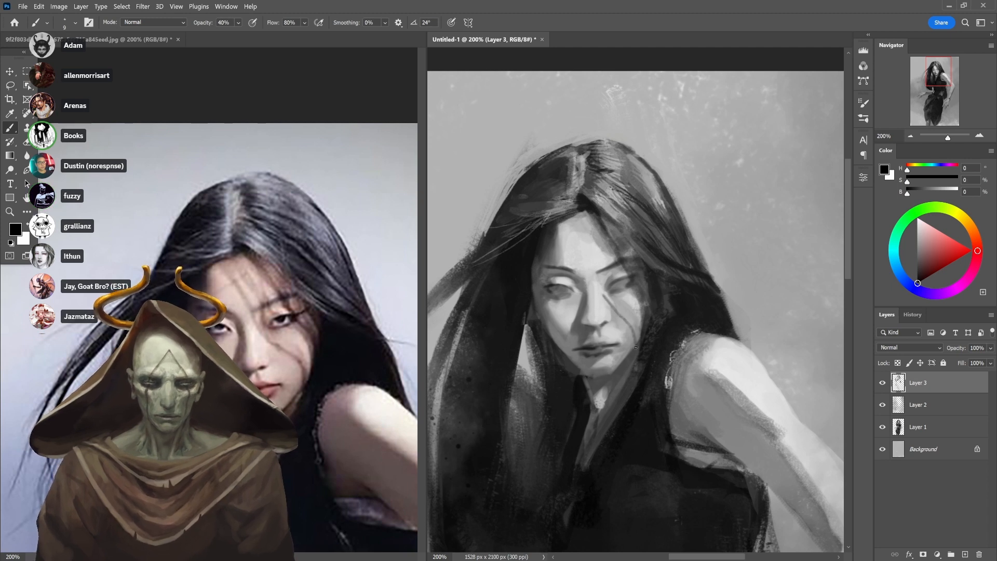
key("ctrl+z")
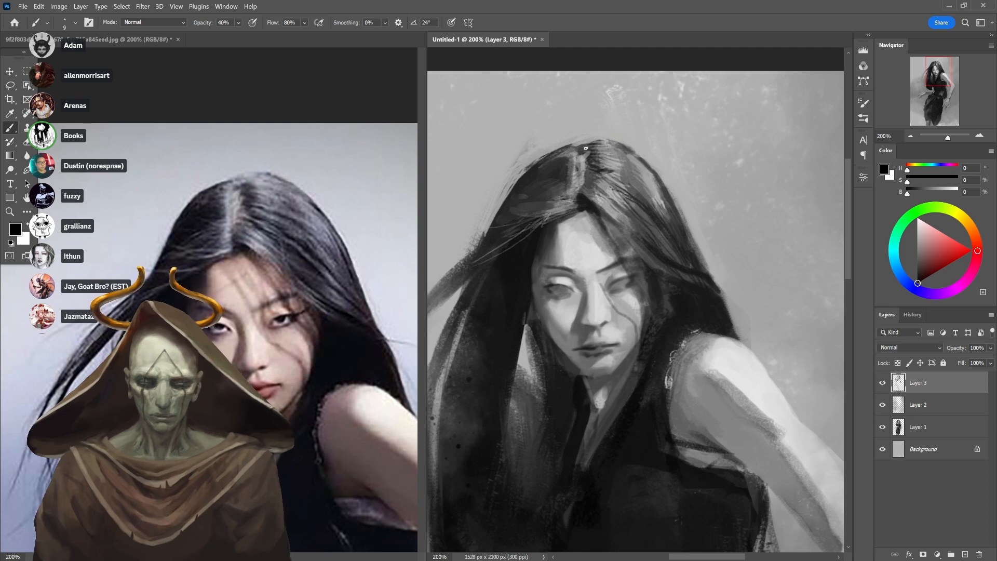
Enlarge the brush to 30 px and paint loose grey hair strands diagonally across the forehead at 30% and 40% opacity
key("bracketright")
key("bracketright")
key("bracketright")
key("bracketright")
key("bracketright")
key("3")
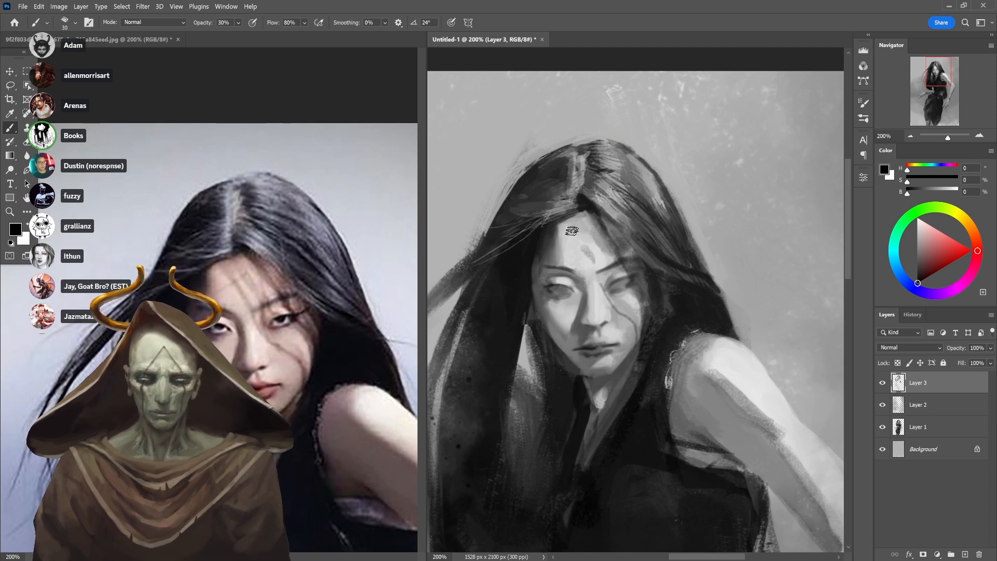
mouse_move(591, 261)
left_mouse_down()
mouse_move(569, 222)
mouse_move(576, 227)
mouse_move(581, 214)
mouse_move(610, 241)
mouse_move(585, 233)
mouse_move(597, 255)
left_mouse_up()
left_click(601, 251, "alt")
key("4")
left_click_drag(577, 223, 626, 258)
Sample an 86% brightness skin tone and thin and soften the forehead strands at 30% opacity
left_click(595, 248, "alt")
left_click(598, 269, "alt")
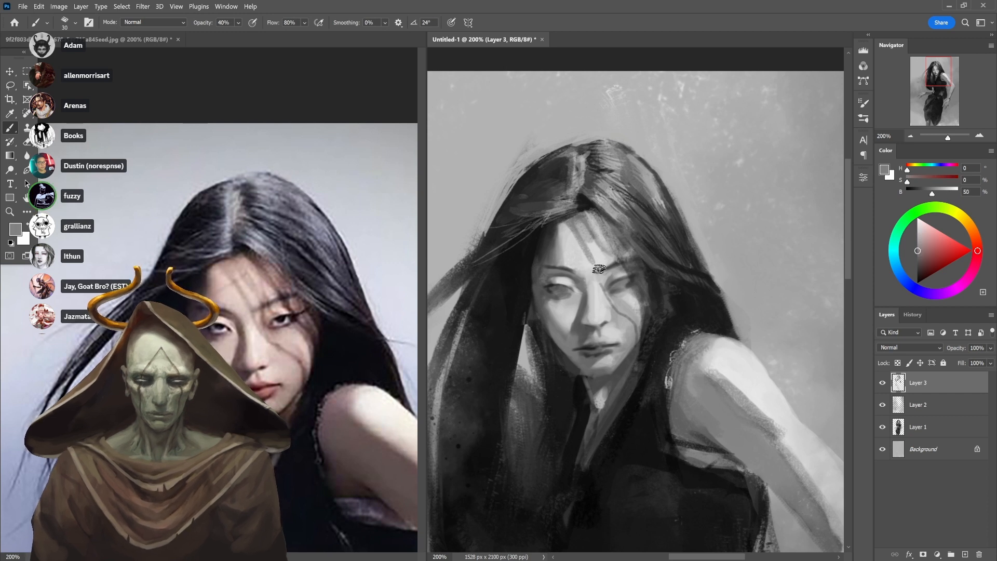
left_click(599, 262, "alt")
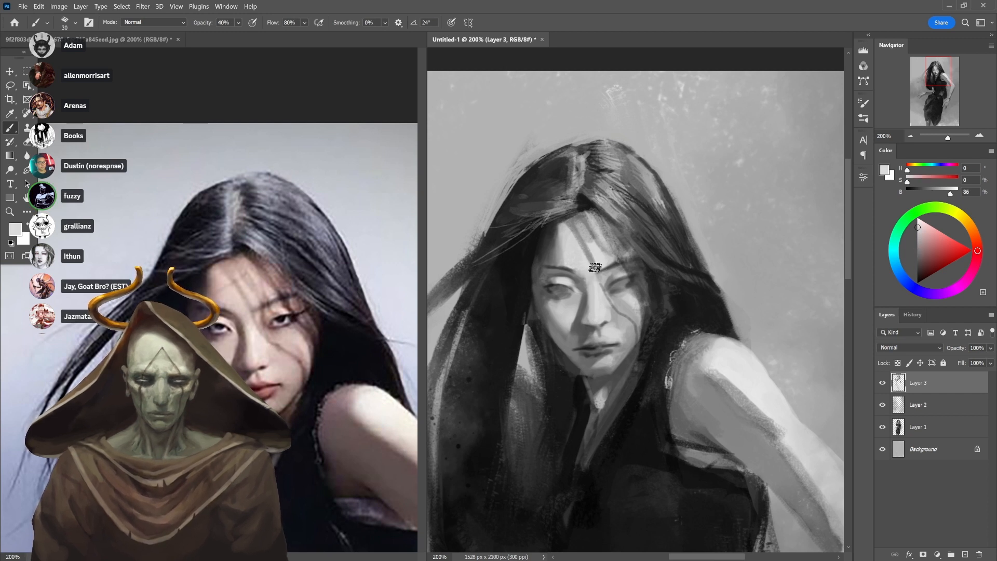
key("3")
left_click_drag(575, 233, 595, 265)
left_click_drag(579, 232, 603, 265)
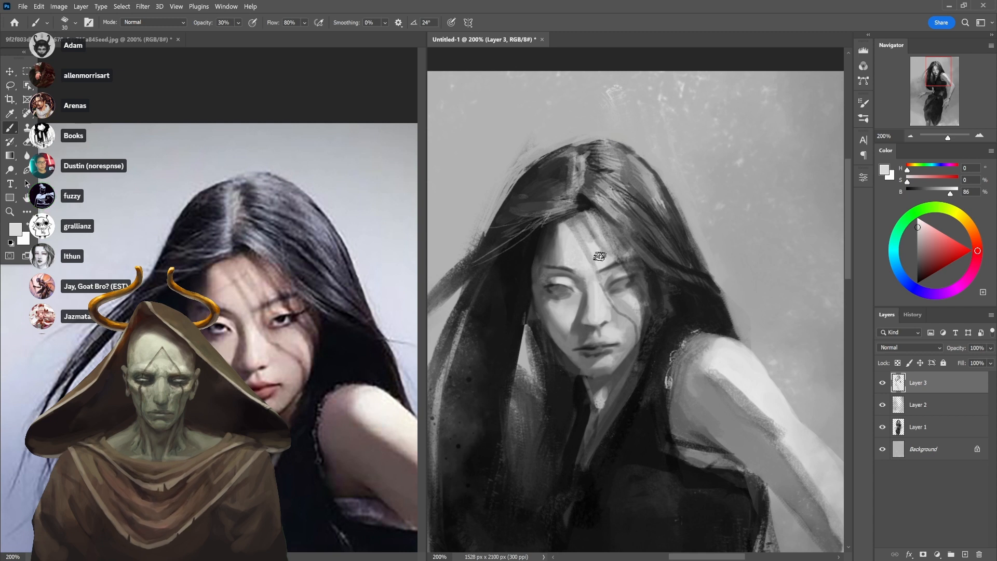
left_click_drag(587, 221, 611, 267)
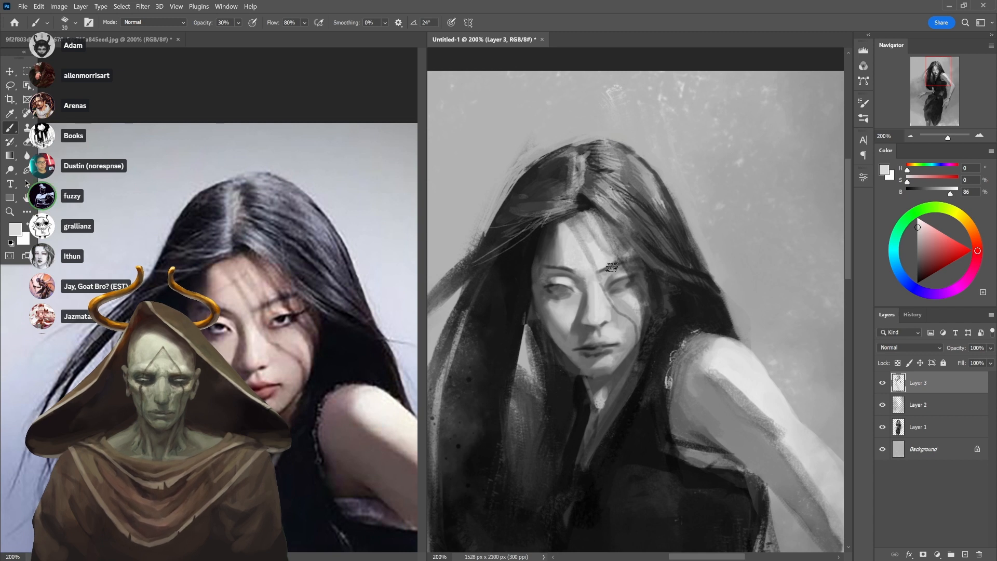
Darken the shaded side's eyebrow and eye with sampled greys at 55% and 13% brightness, lowering the opacity from 60% to 20%
left_click(582, 216, "alt")
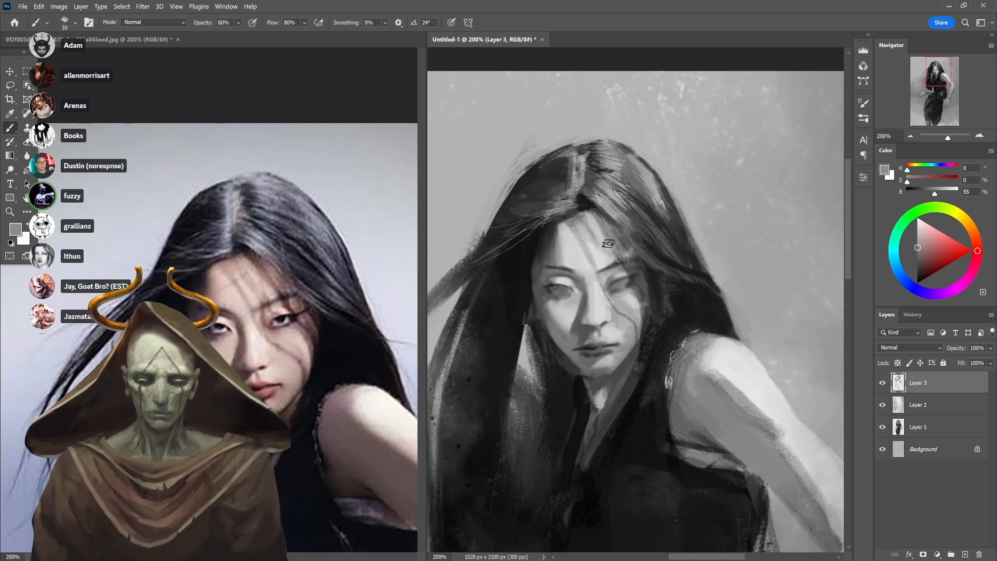
left_click(587, 205, "alt")
key("6")
key("3")
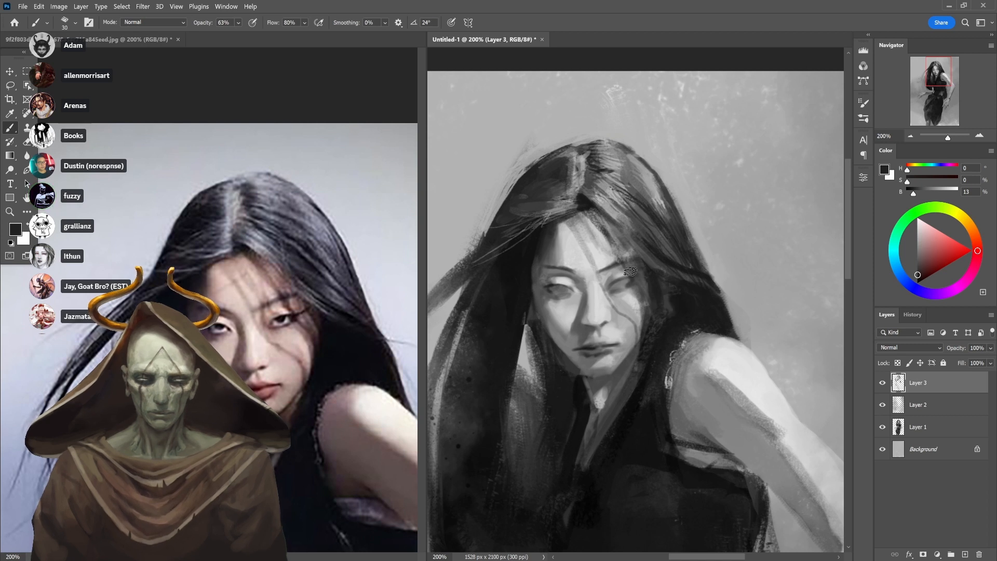
key("3")
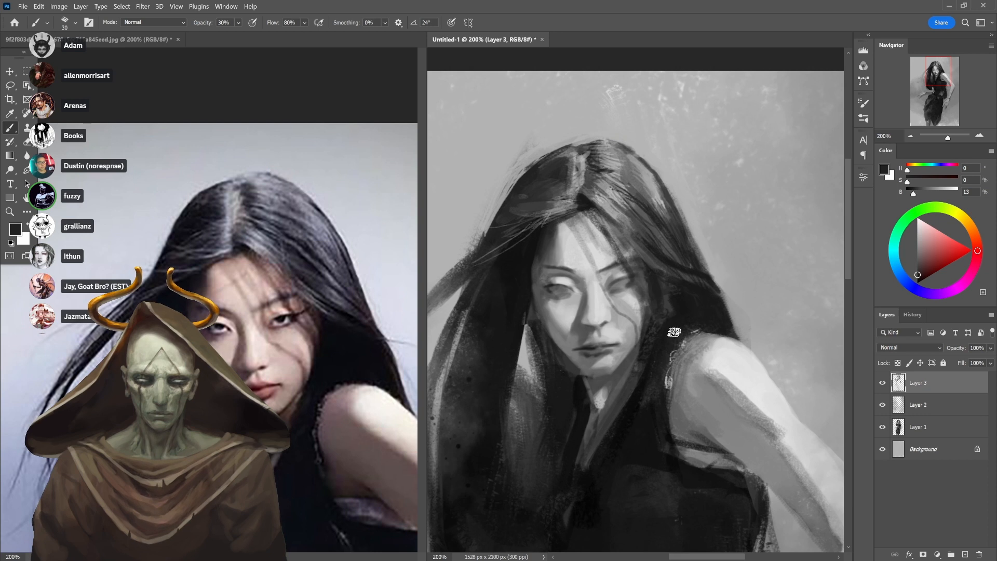
key("2")
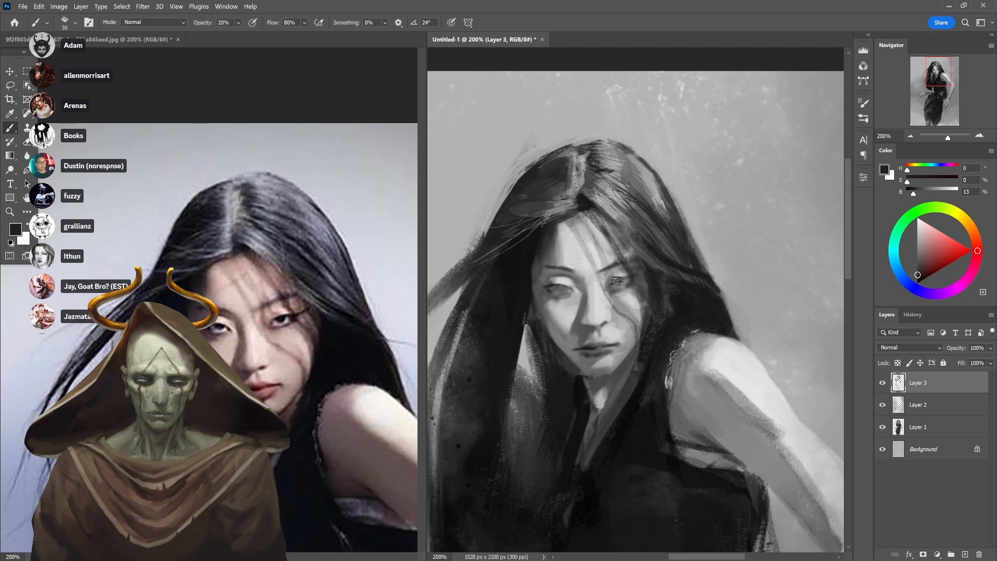
Reinforce the thin loose hair strands over the forehead with the 13% brightness grey at 10% opacity
left_click_drag(687, 310, 671, 207)
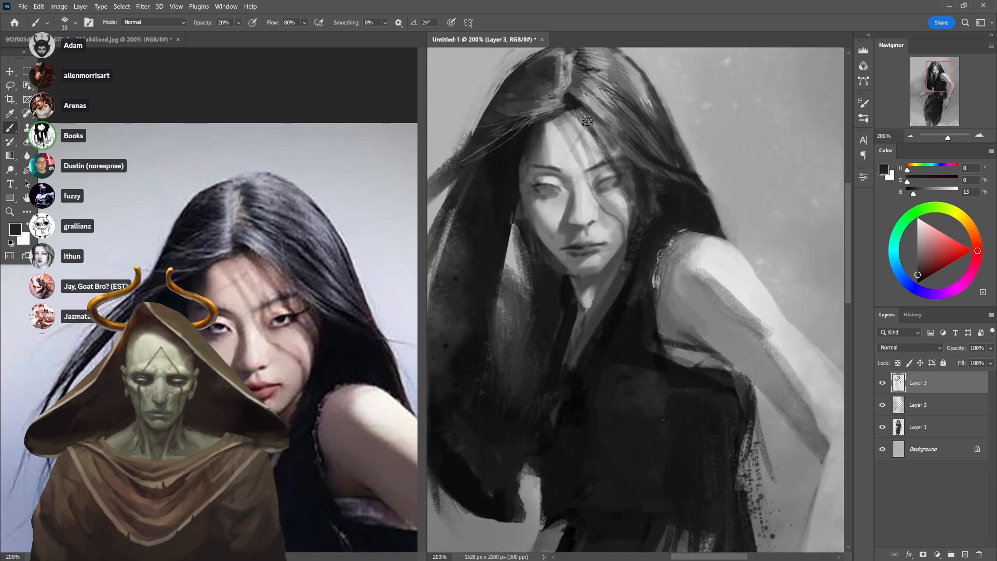
key("1")
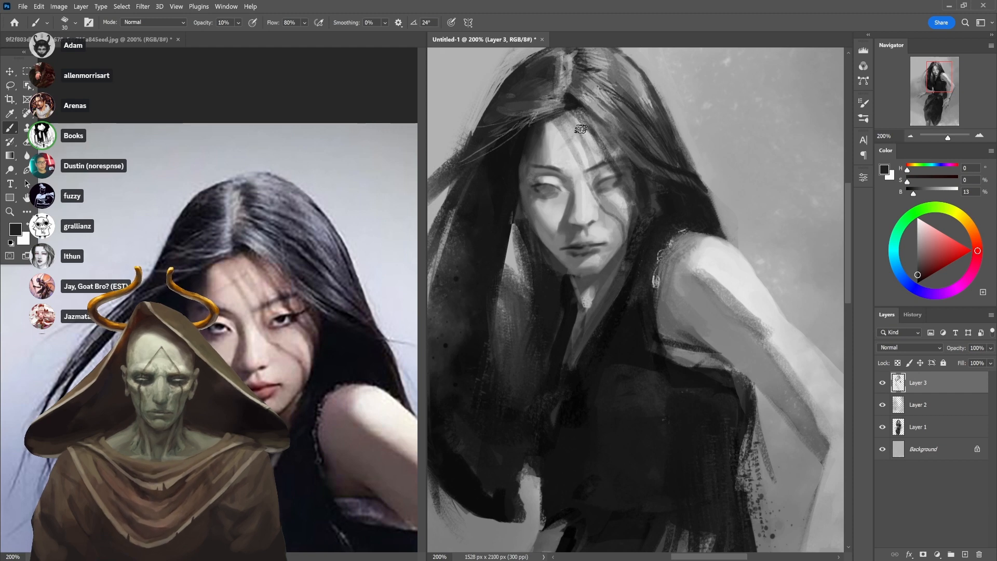
key("d")
scroll(617, 155, "up", 5)
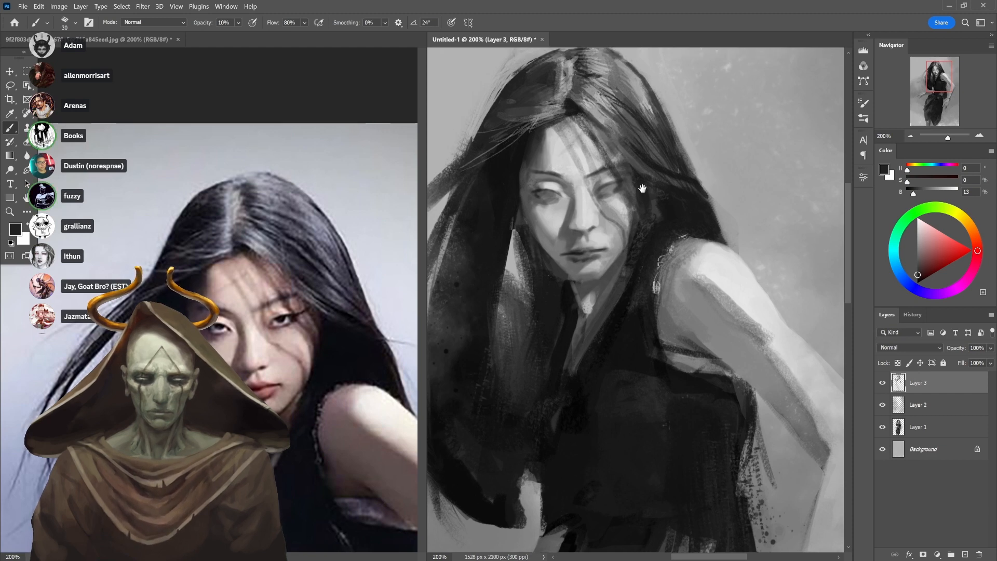
Darken the hair highlight beside the crown with sampled greys at 19% and 14% brightness, using 40% and 30% opacity
key("x")
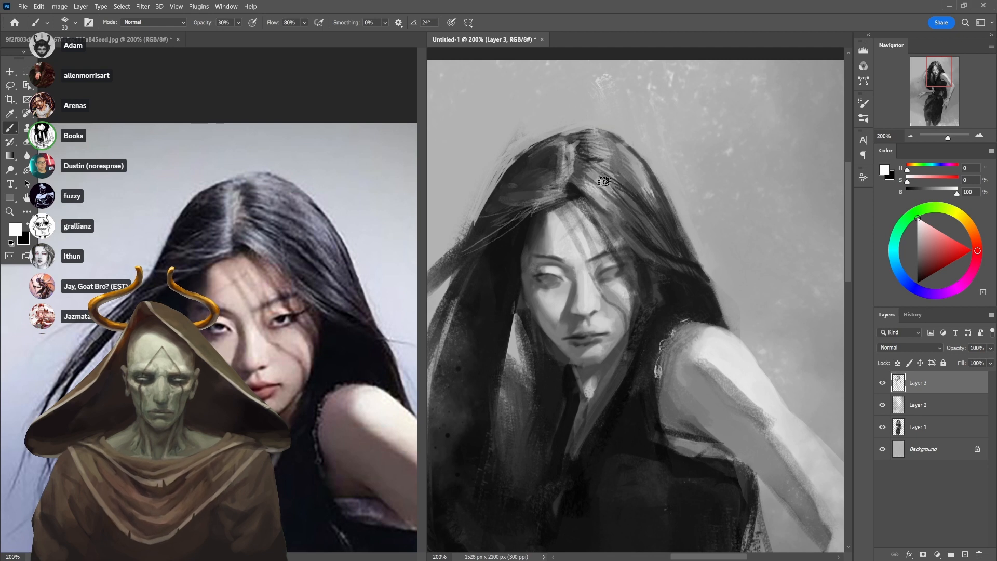
left_click(629, 186, "alt")
key("4")
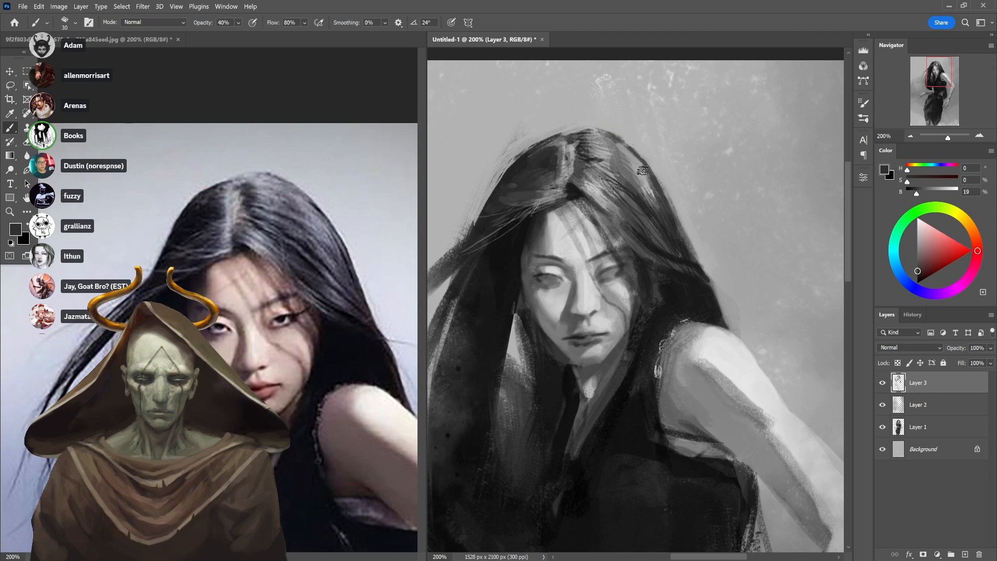
left_click(632, 178, "alt")
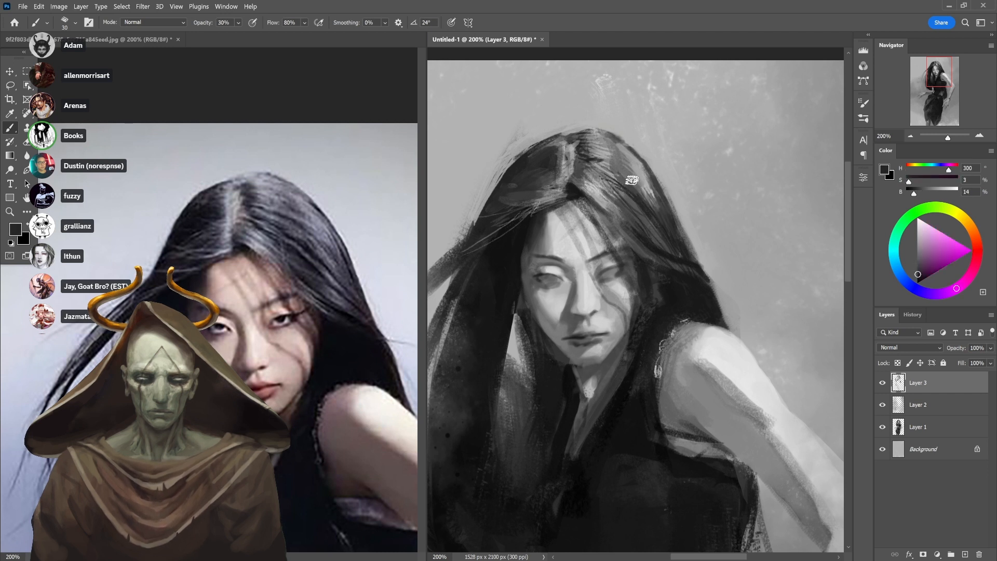
key("3")
mouse_move(630, 174)
left_mouse_down()
mouse_move(626, 166)
mouse_move(656, 205)
left_mouse_up()
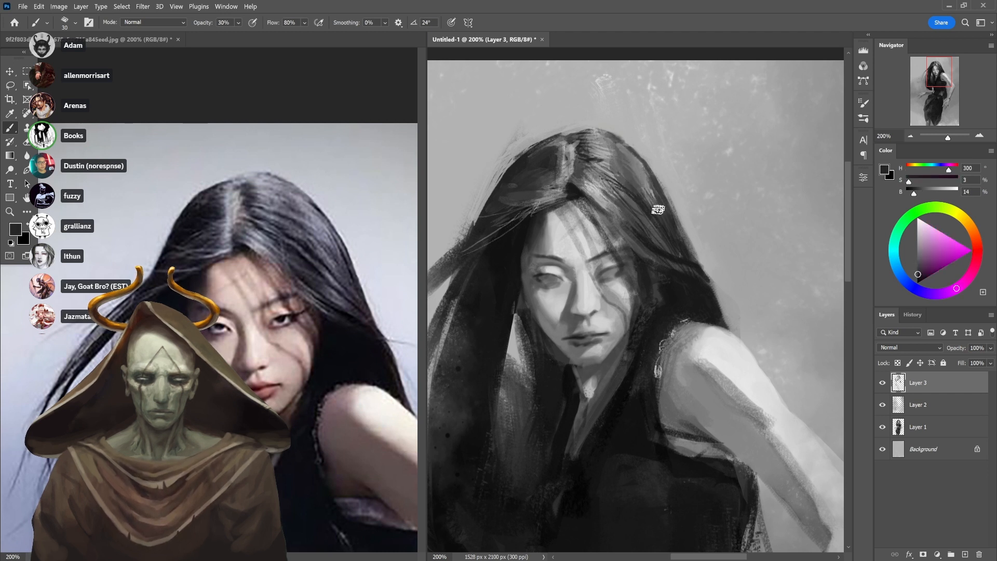
Refine the outer hair strands on the shaded side with sampled greys at 51% and 19% brightness at 60% opacity
left_click(646, 172, "alt")
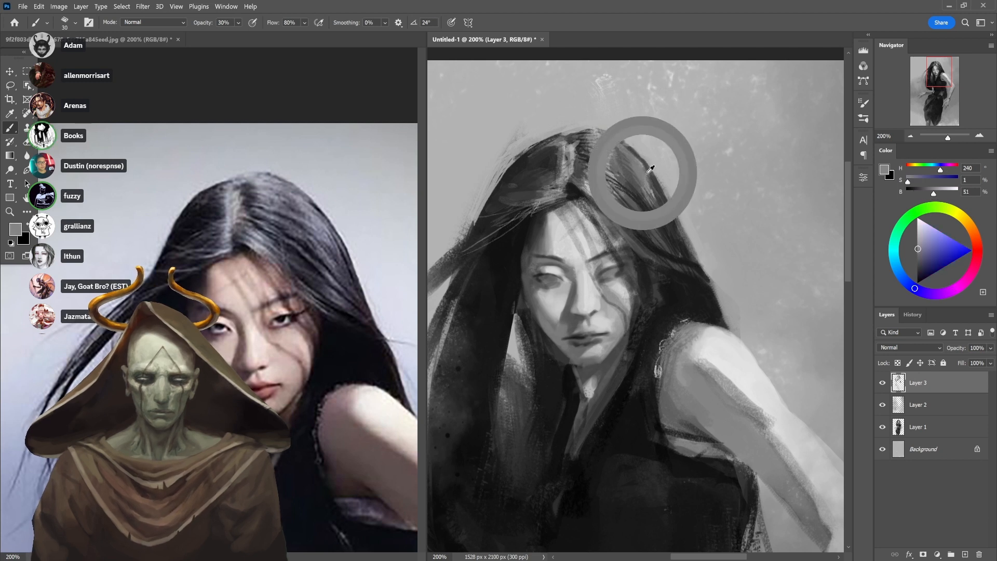
key("6")
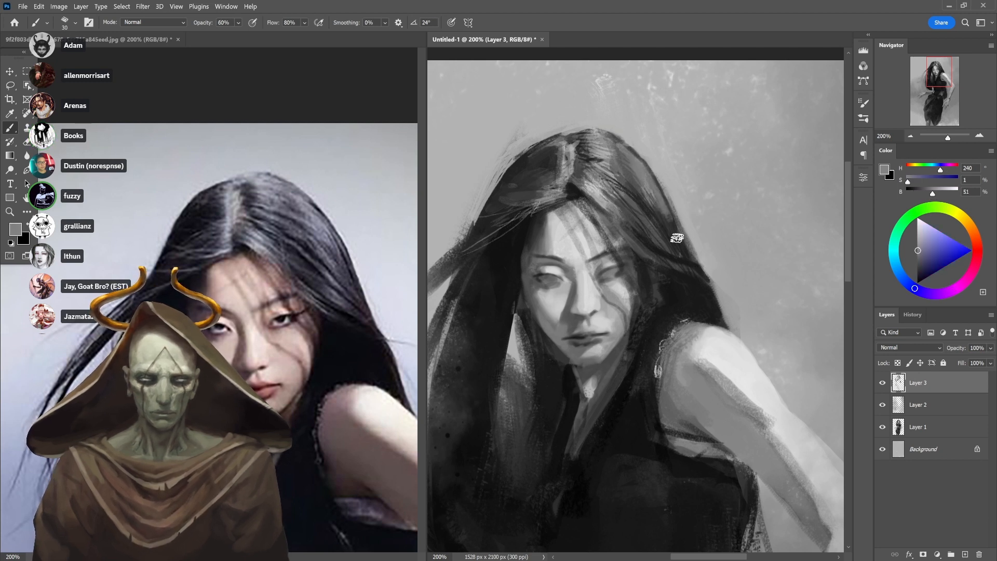
left_click(667, 226, "alt")
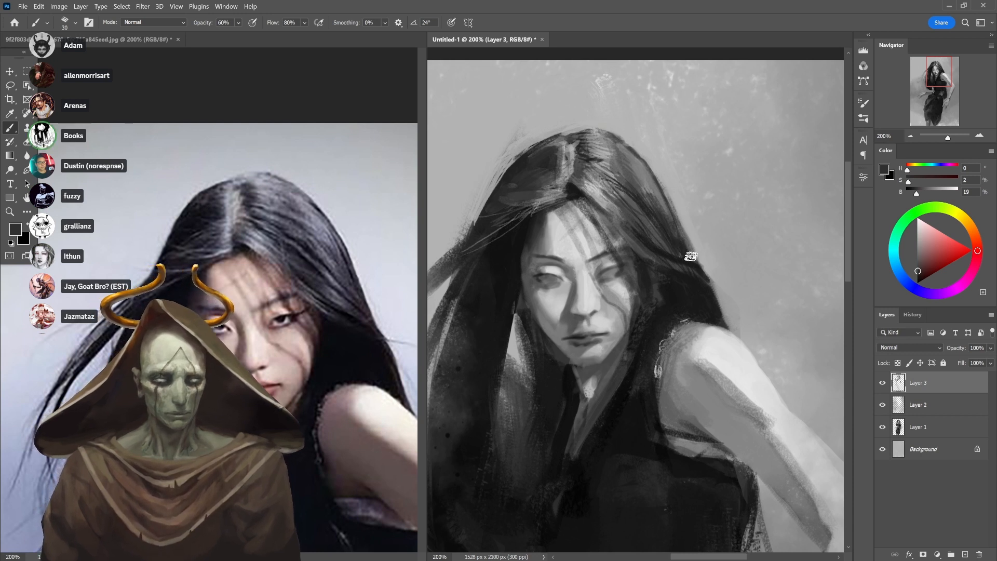
Rework the sheen beside the hair parting with greys at 51% and 64% brightness at 60% opacity, and 10% brightness at 40% opacity
left_click(602, 153, "alt")
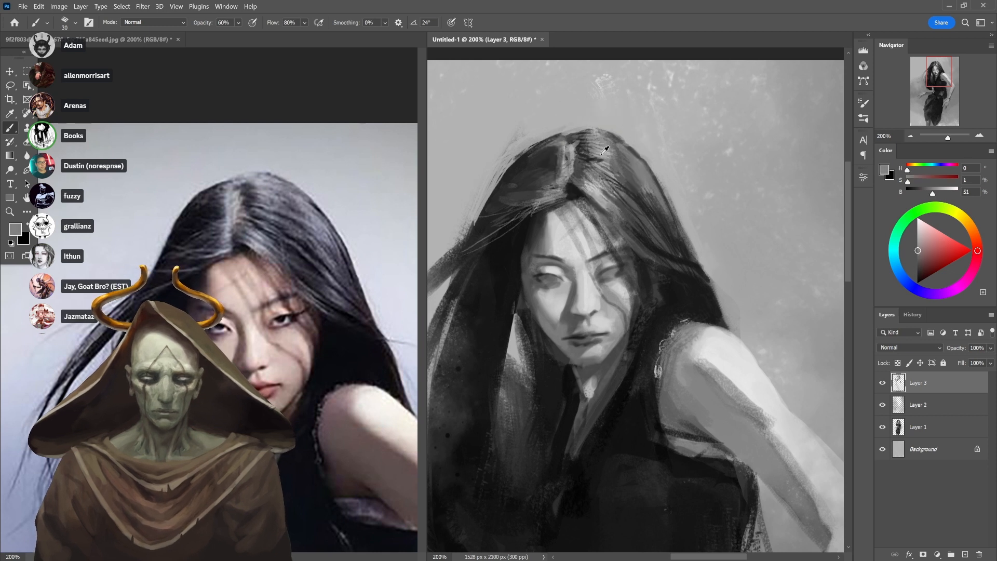
left_click(602, 153, "alt")
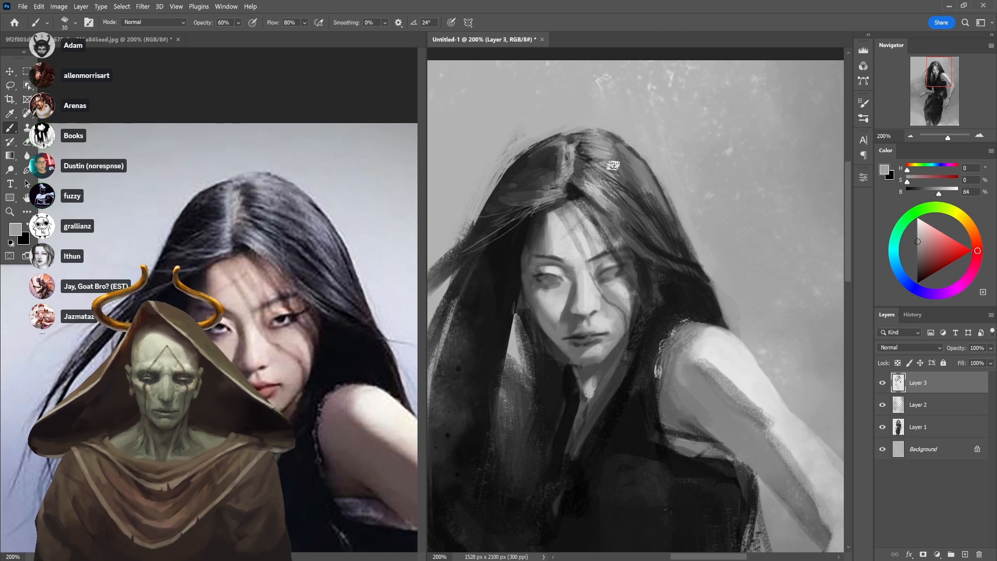
left_click(578, 176, "alt")
key("4")
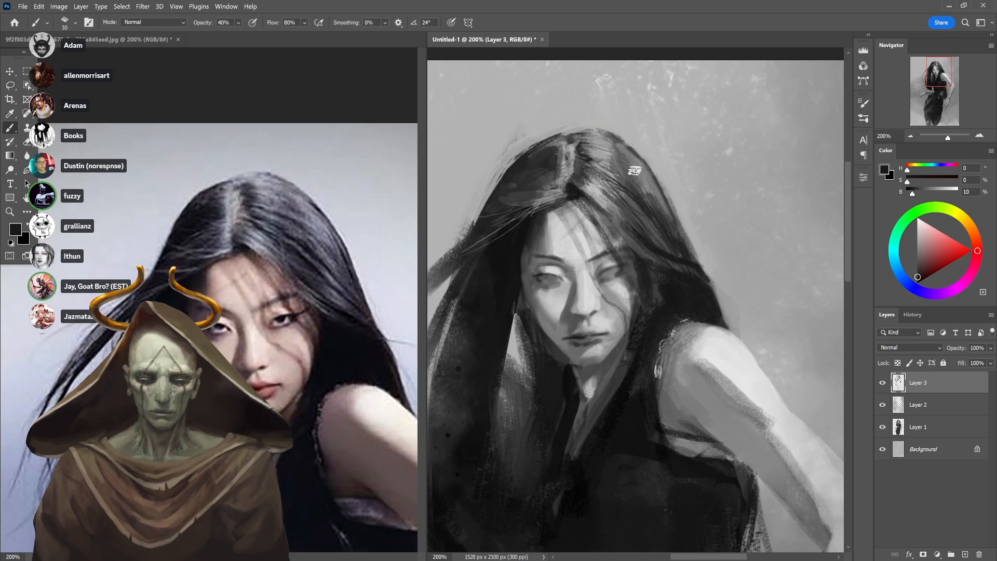
Sample an 82% brightness skin tone and lighten the hair parting at 20% and 50% opacity
left_click(556, 213, "alt")
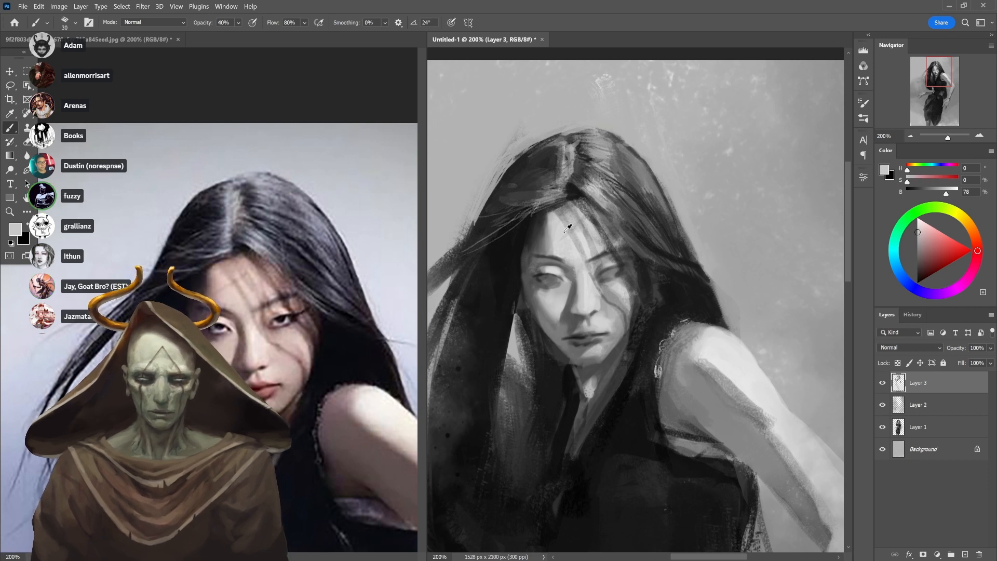
key("2")
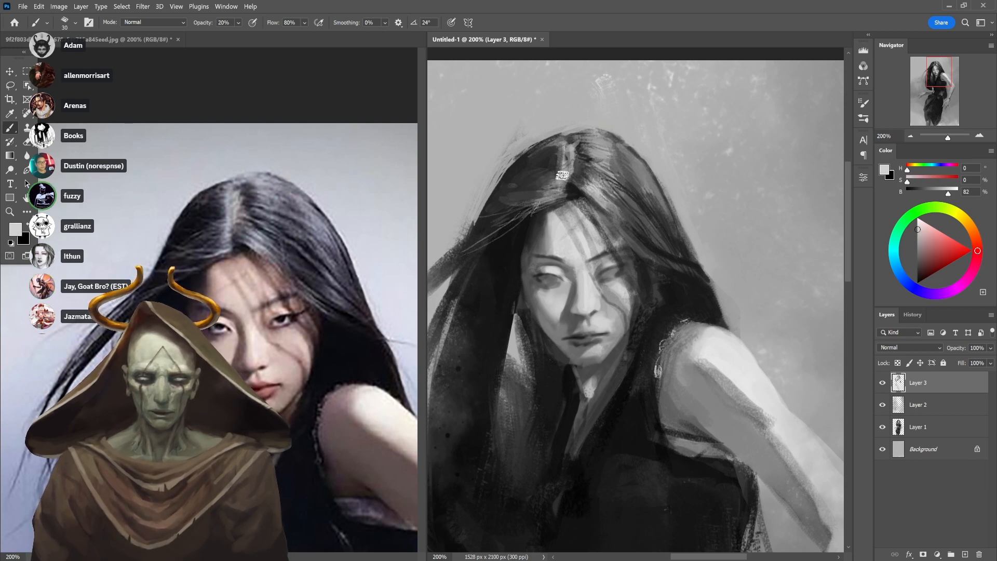
key("5")
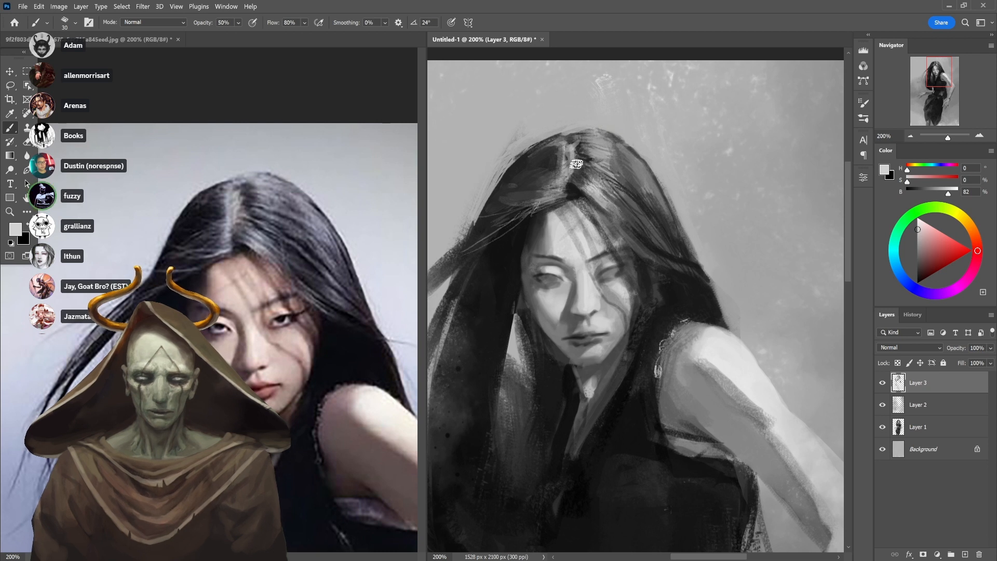
left_click_drag(576, 164, 572, 145)
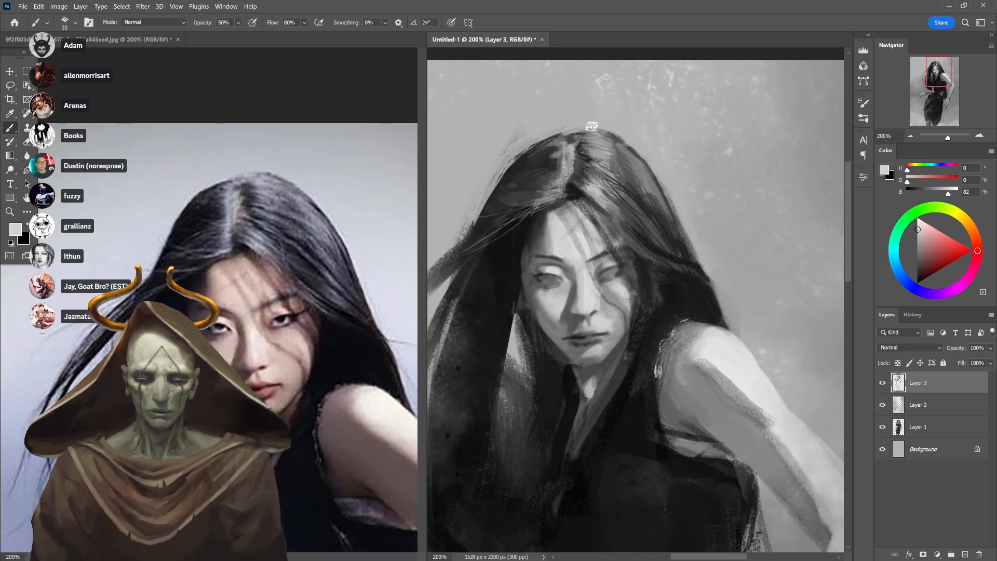
Sample an 89% brightness skin tone, reduce the brush to 20 px and paint highlights on the shoulder at 50% opacity
scroll(600, 137, "down", 3)
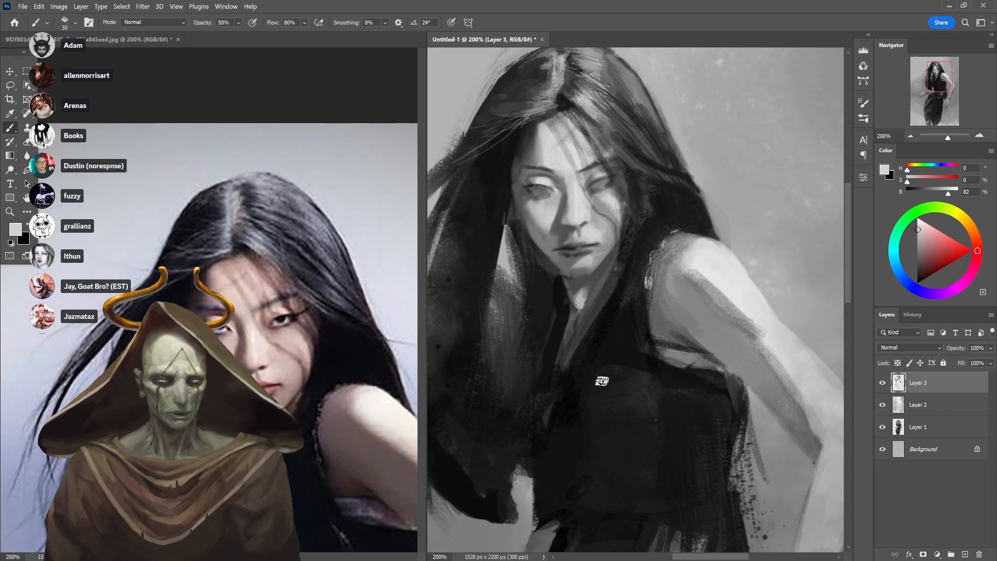
left_click_drag(616, 332, 603, 305)
left_click(620, 359, "alt")
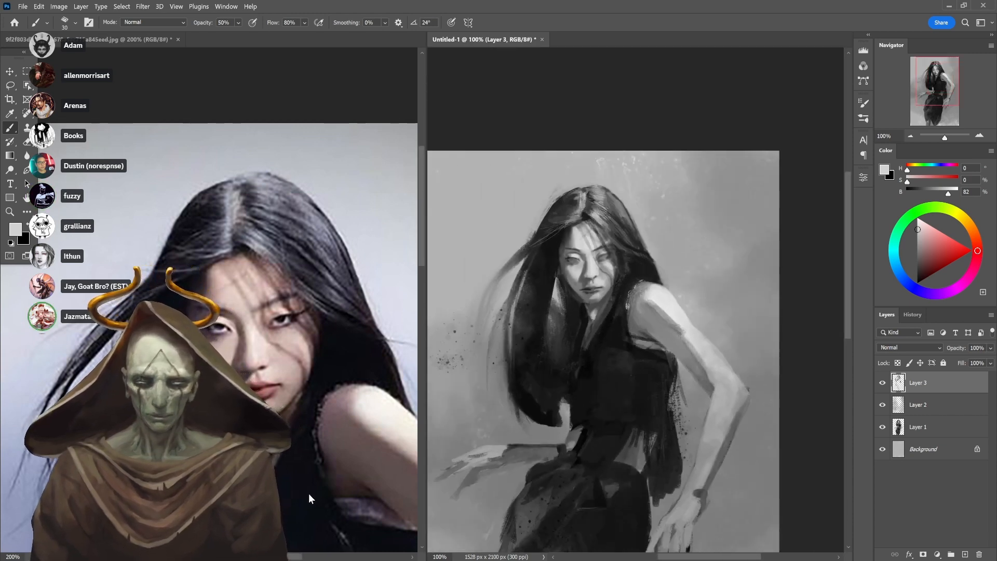
left_click_drag(314, 499, 312, 384)
left_click(673, 378)
left_click(645, 370, "ctrl")
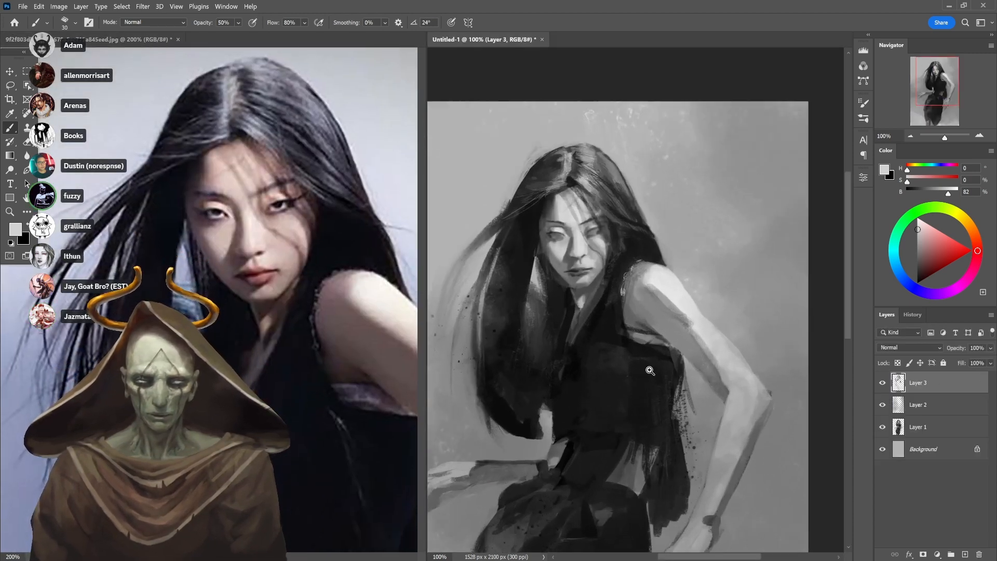
left_click(673, 226, "alt")
left_click(676, 230, "alt")
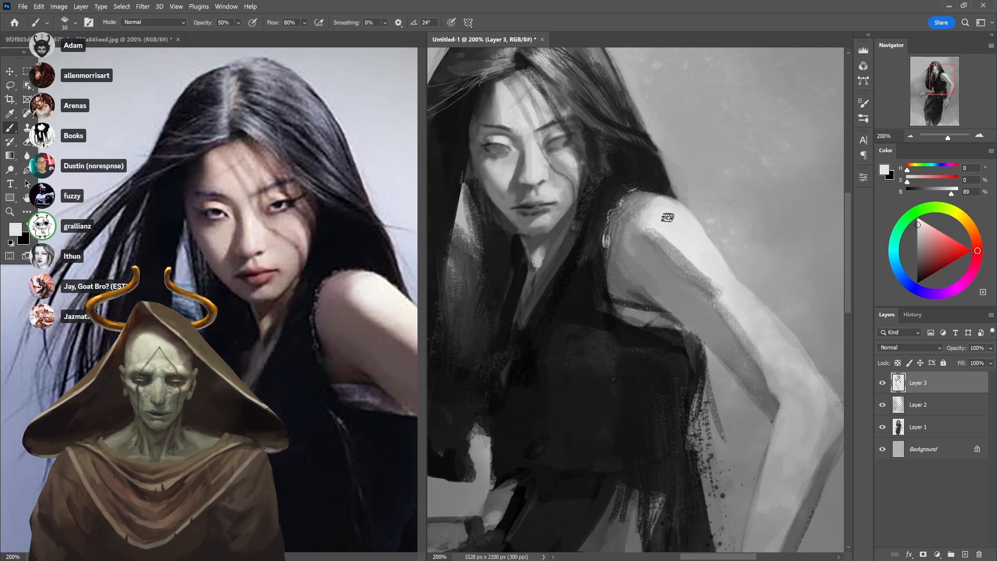
key("[")
key("3")
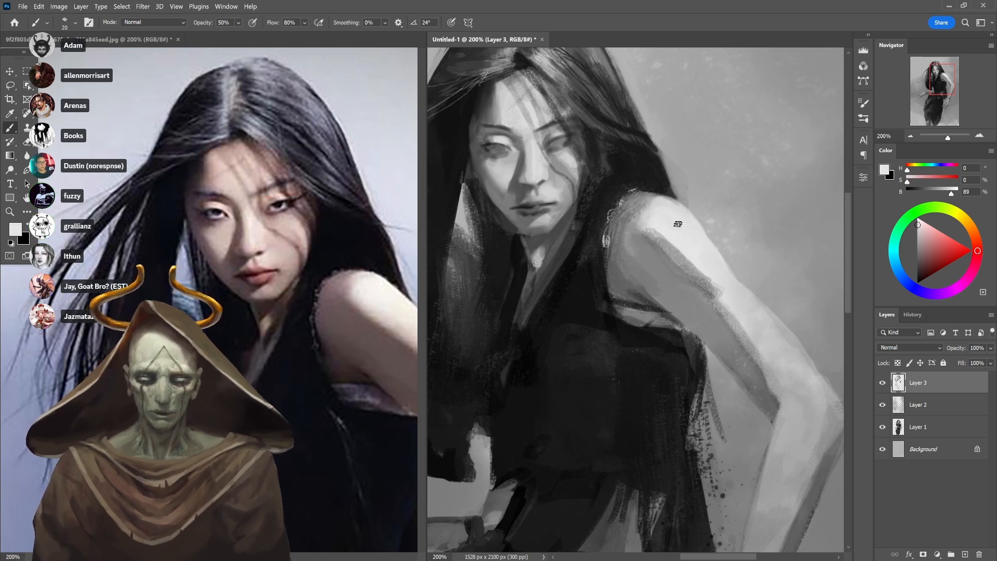
Soften the shadow transition along the shoulder and upper arm with greys at 78% and 72% brightness at 40% opacity
left_click(677, 231, "alt")
key("4")
left_click(649, 233, "alt")
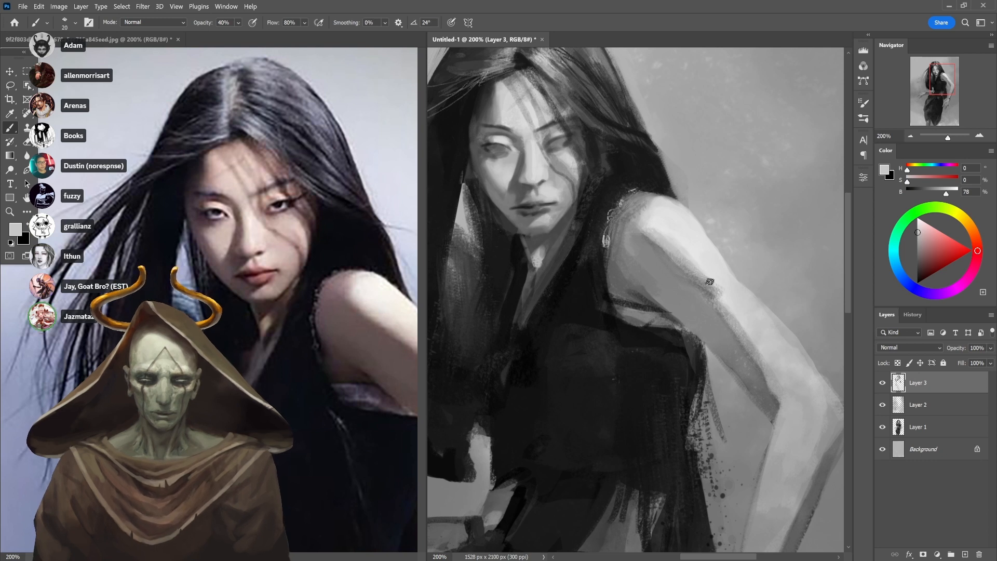
left_click(724, 286, "alt")
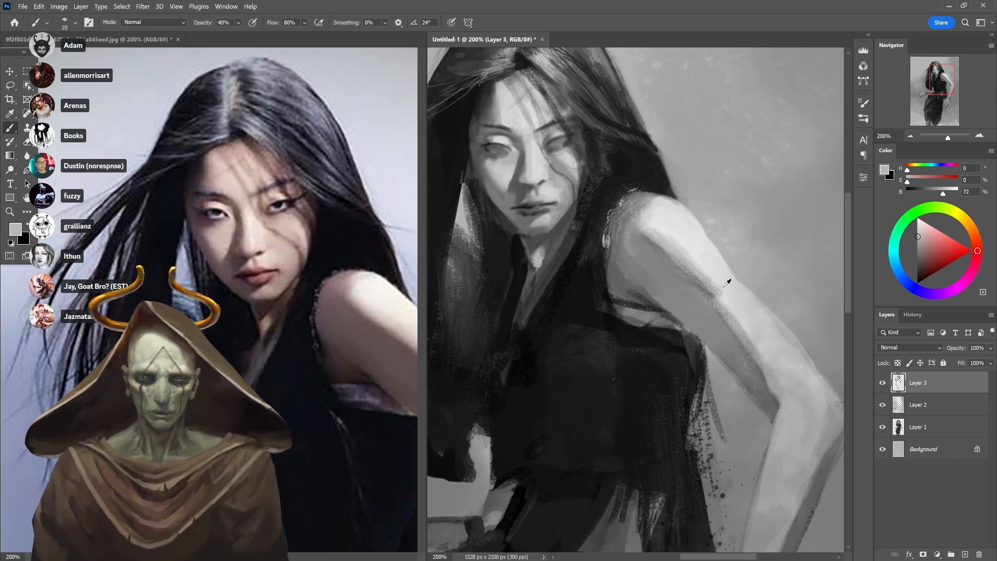
Bring the reference's arm into view and refine the upper arm's shadow edge with 49% and 47% brightness greys at 50% opacity
left_click_drag(356, 381, 234, 351)
left_click(689, 276, "alt")
left_click(703, 289, "alt")
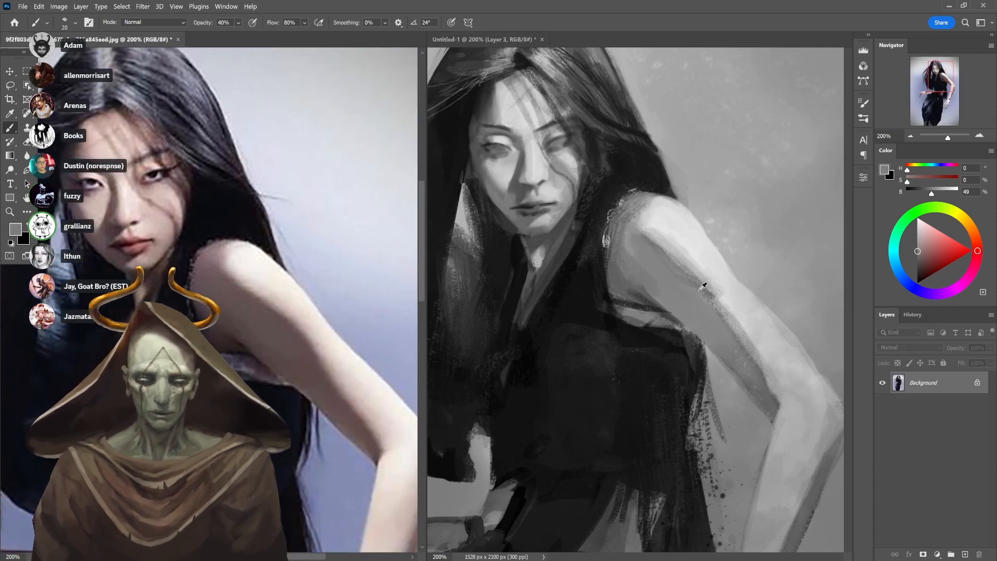
left_click(705, 295)
key("5")
left_click_drag(704, 284, 715, 305)
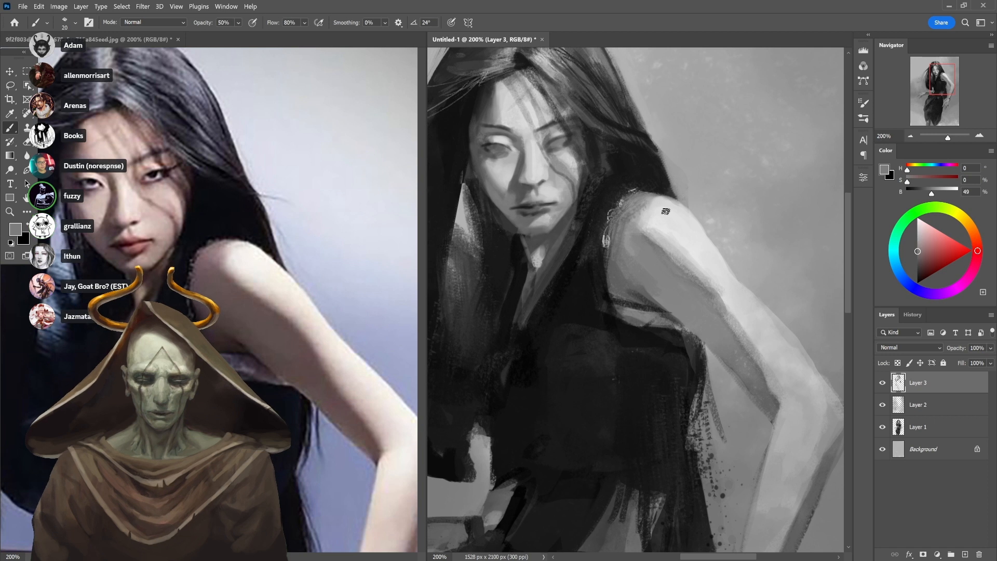
left_click(711, 292, "alt")
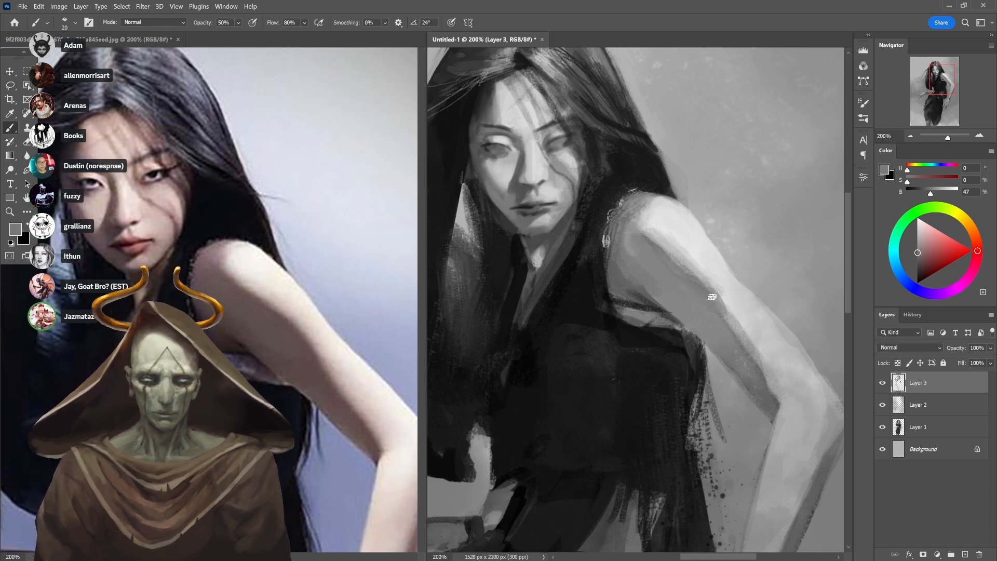
Sample an 82% brightness skin tone and blend the shoulder's light area at 20% opacity
key("d")
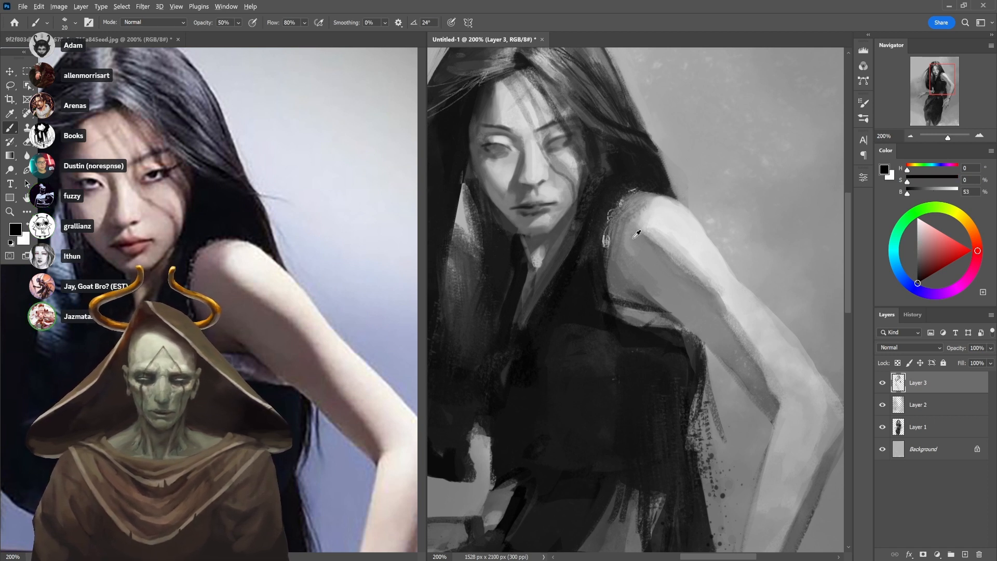
left_click(649, 210, "alt")
key("2")
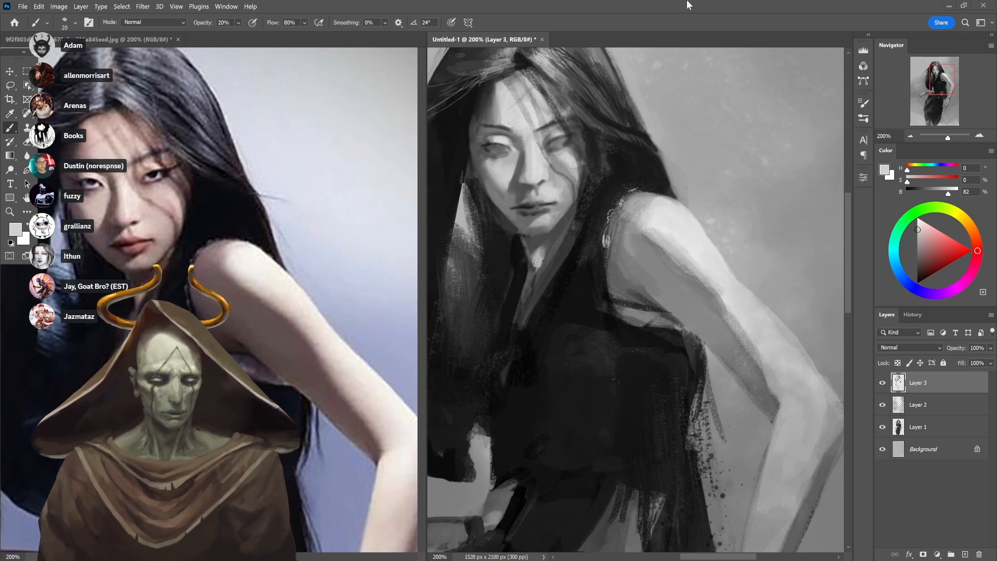
Sample a 22% brightness grey and paint a soft tone over the dress's upper chest at 20% and 40% opacity
scroll(587, 321, "down", 3)
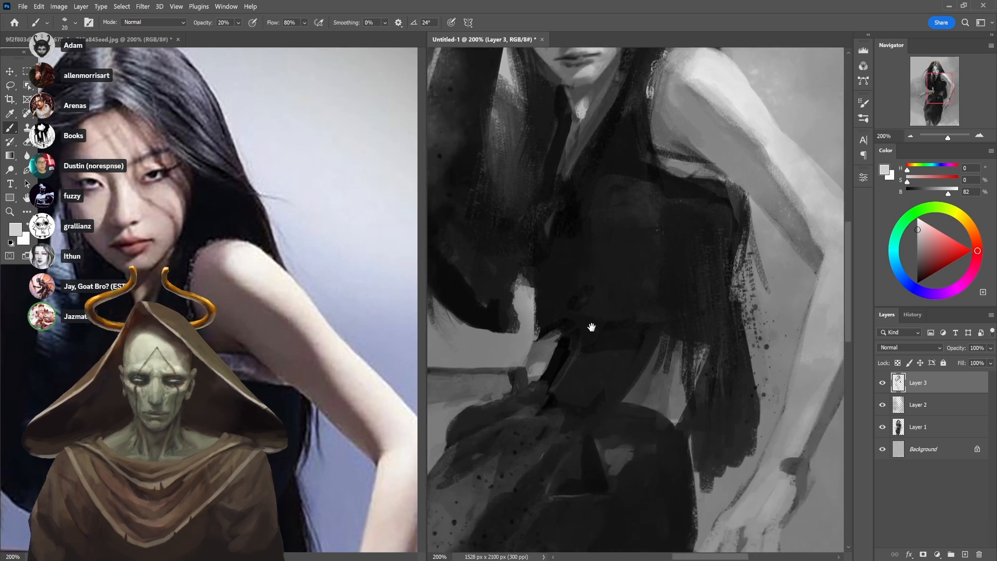
left_click(638, 189, "alt")
left_click(580, 140, "alt")
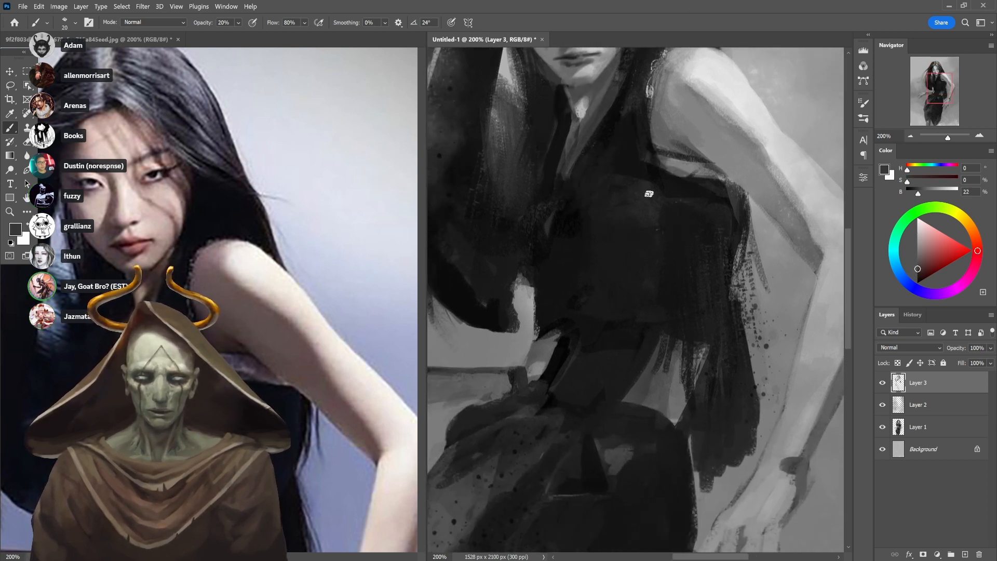
left_click_drag(617, 189, 667, 200)
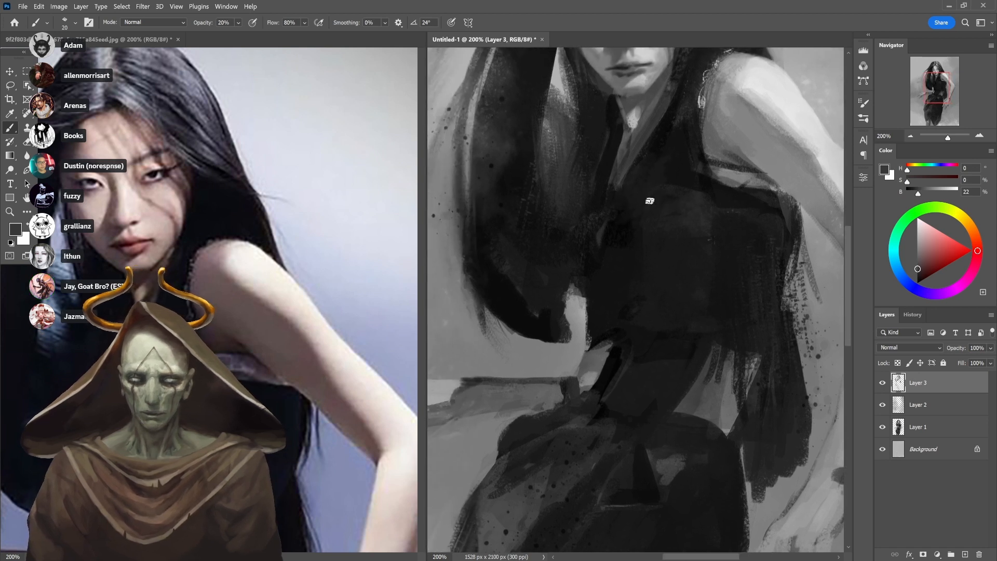
key("4")
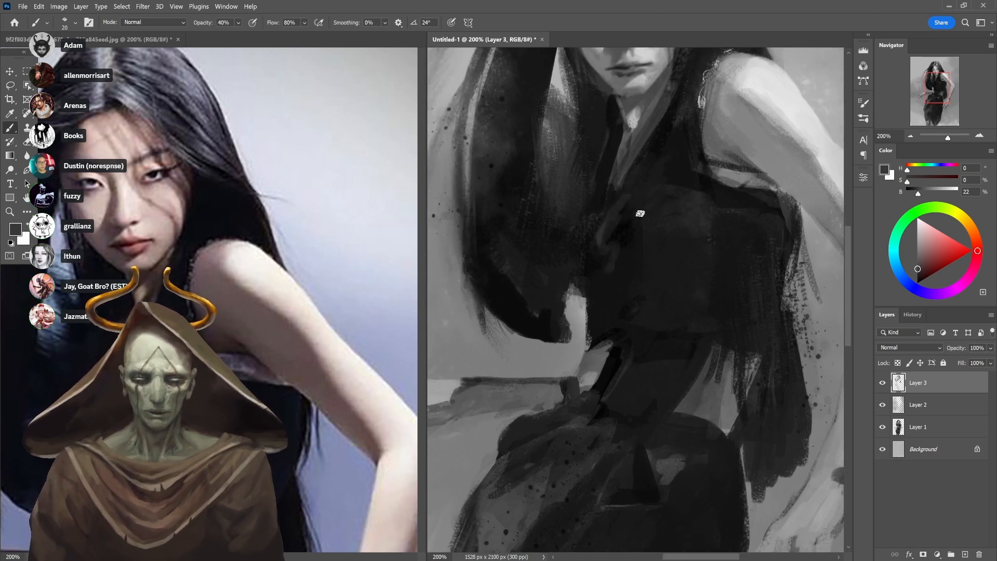
Refine the dark area below the neckline with sampled 21%, 13%, 9% and 7% brightness tones at 50% and 40% opacity
left_click(597, 226, "alt")
key("5")
left_click(612, 184, "alt")
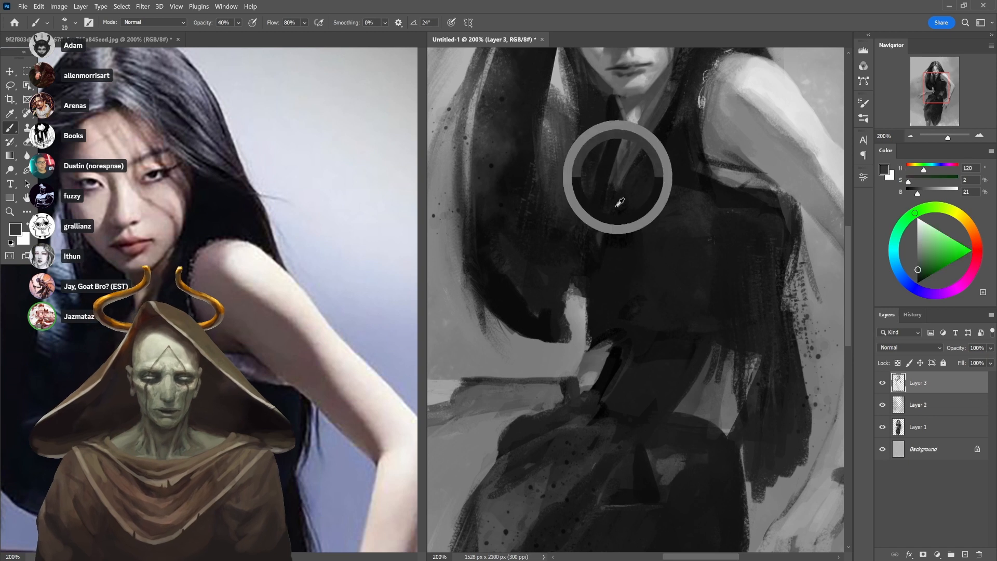
left_click(602, 225, "alt")
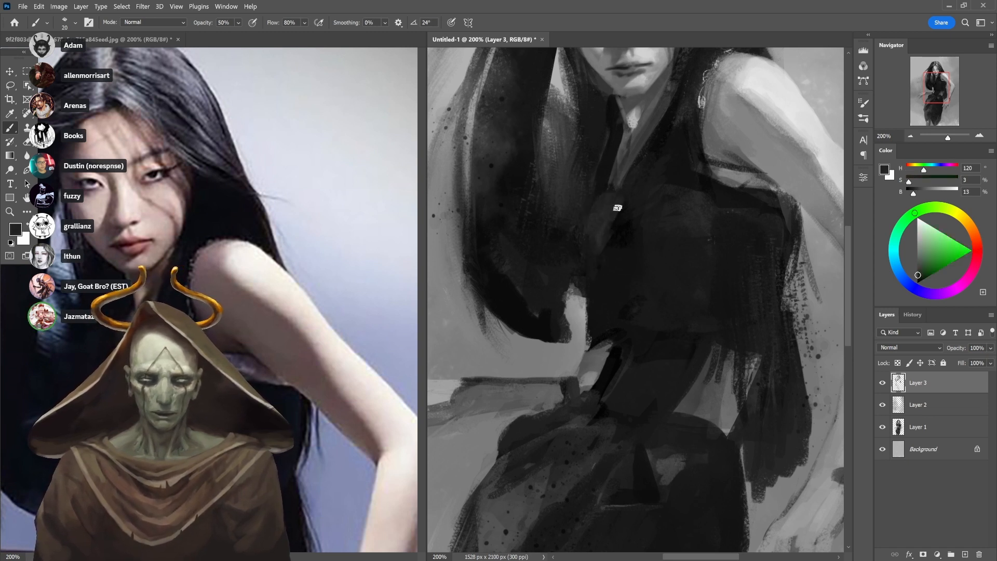
left_click(613, 246, "alt")
key("4")
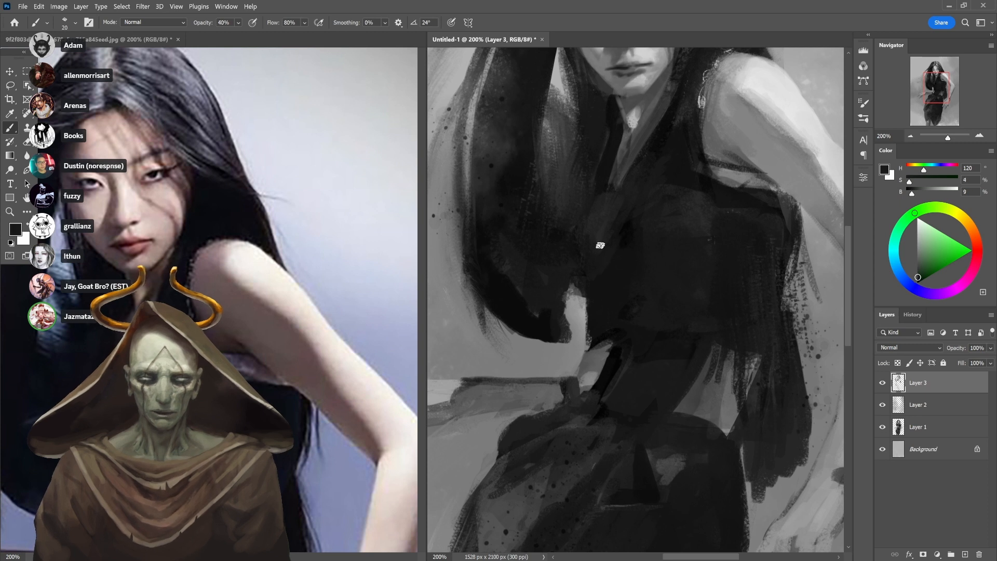
left_click(598, 243, "alt")
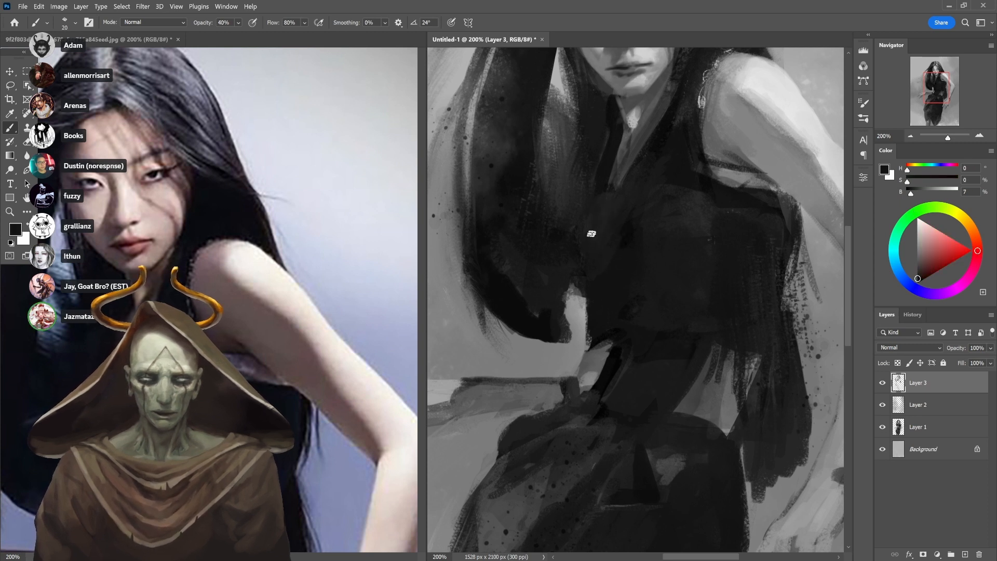
Refine the shadow between the neck and hair with 33% and 5% brightness tones, varying the brush opacity
left_click_drag(634, 260, 601, 356)
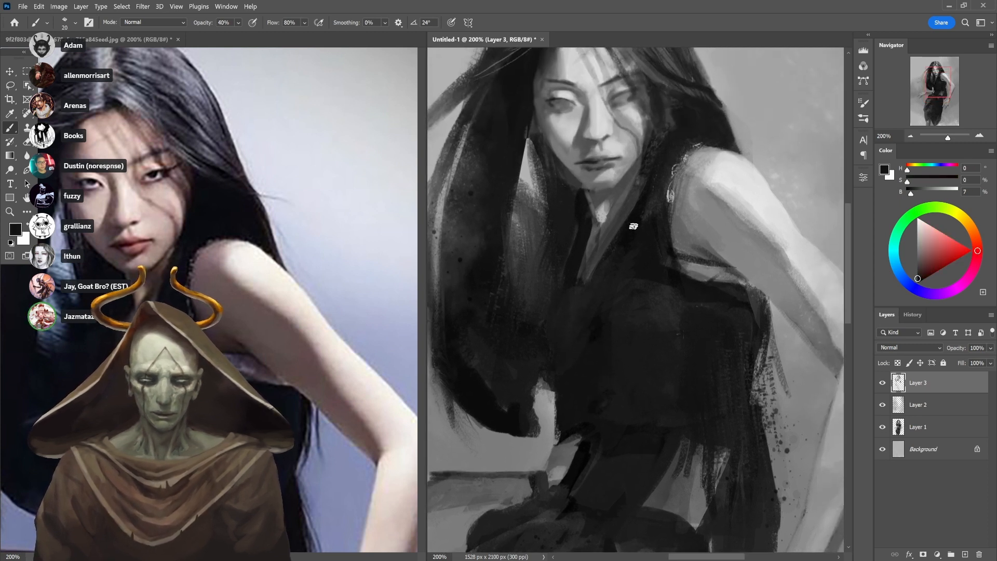
left_click(597, 236, "alt")
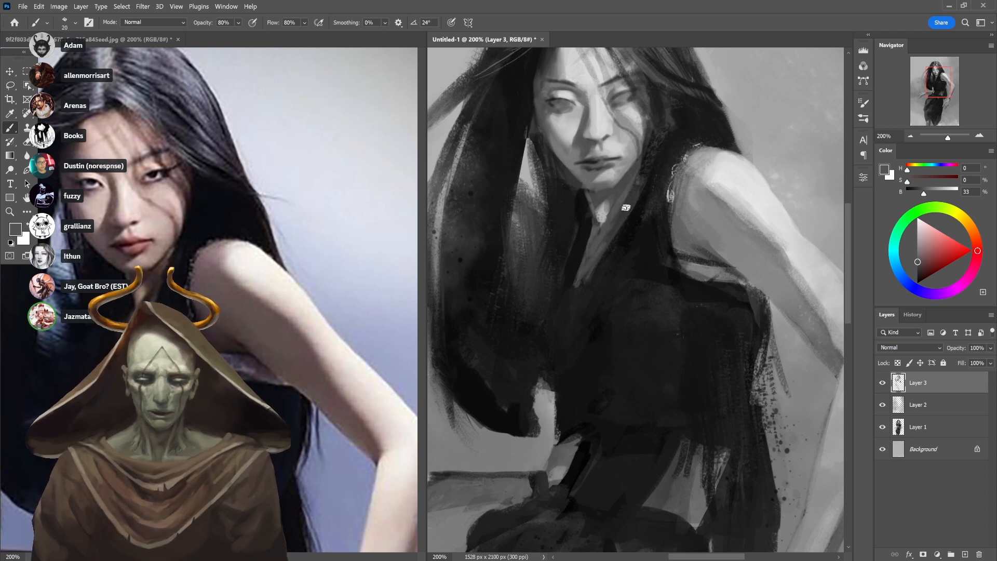
left_click(633, 198, "alt")
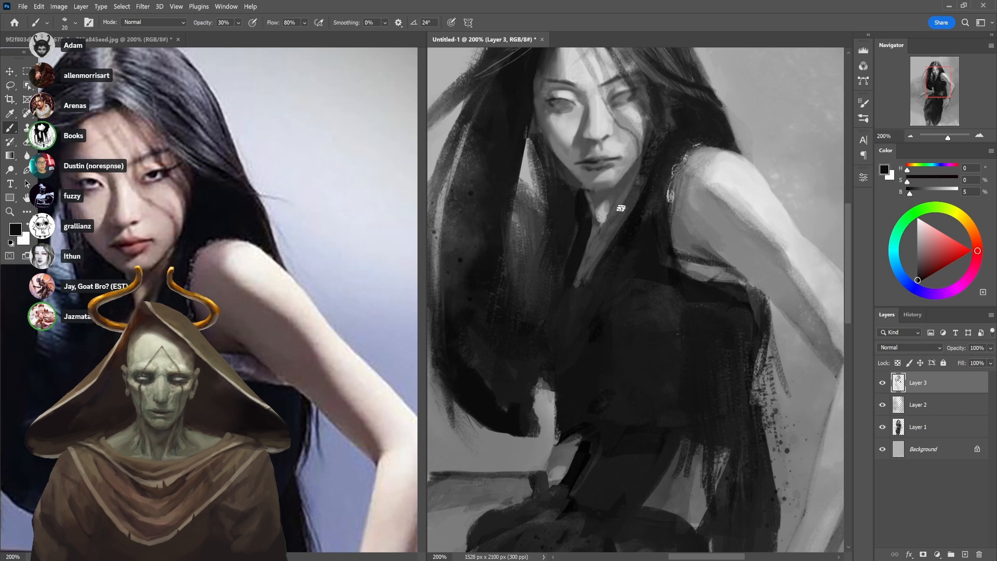
key("2")
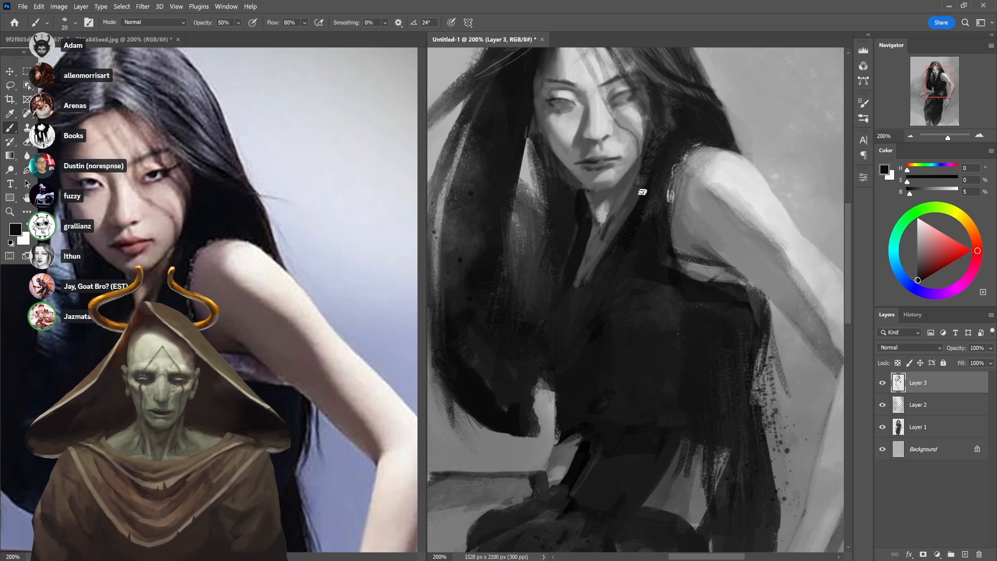
key("3")
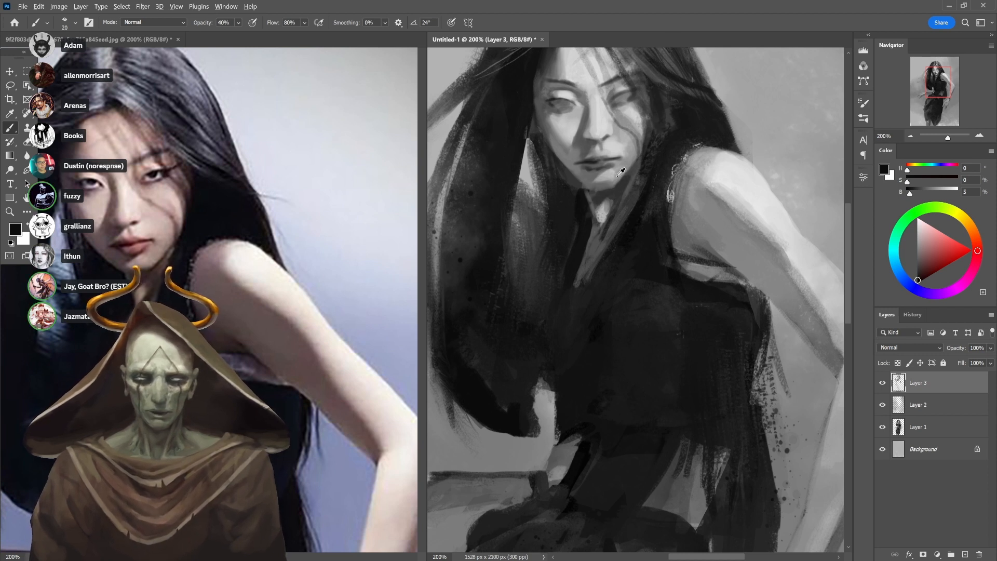
Sample 60% and 59% brightness greys and touch up the jaw and the gap beneath the hair ends at 40% opacity
left_click(619, 175, "alt")
scroll(643, 171, "up", 3)
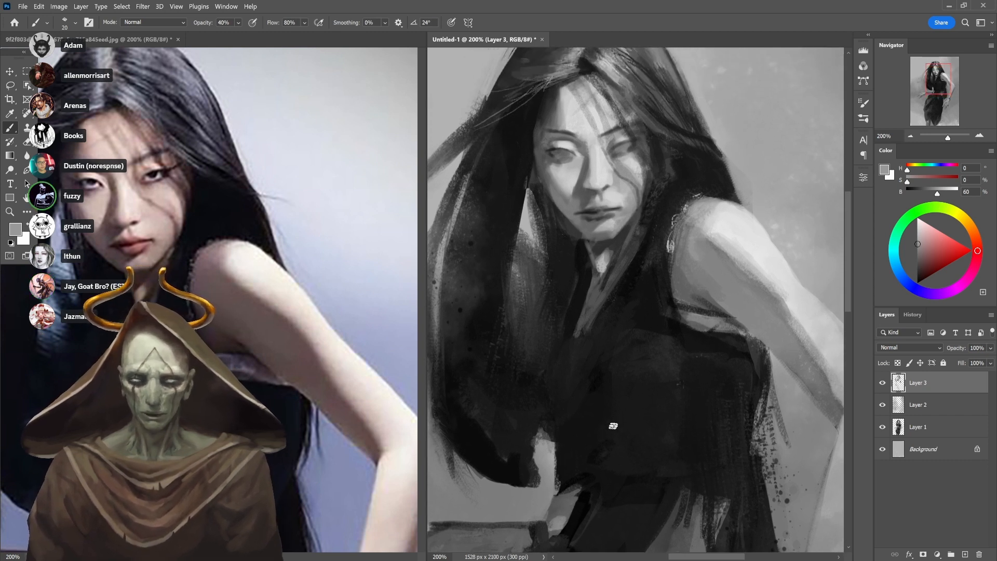
left_click(542, 429, "alt")
left_click(537, 436, "alt")
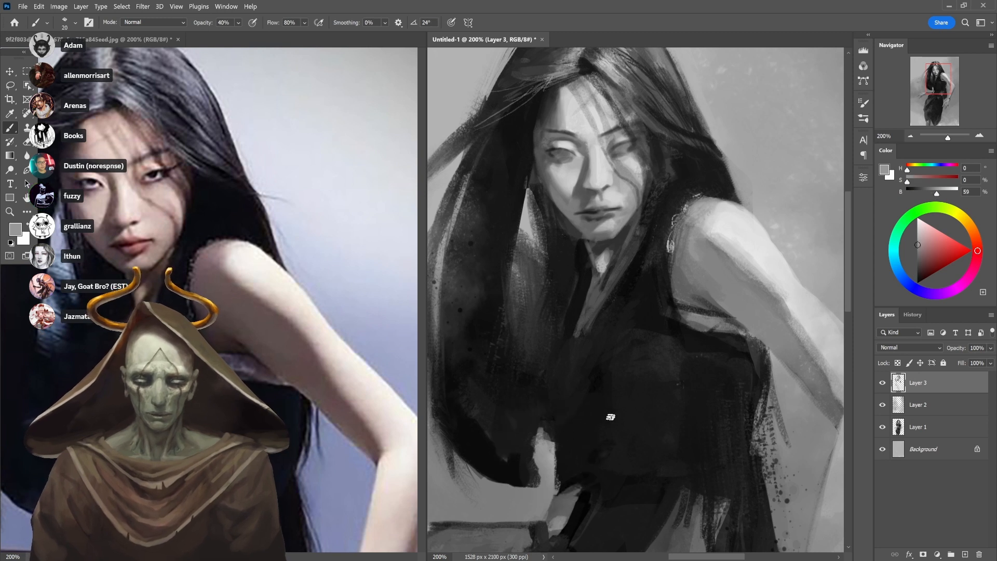
Tidy the dress's upper edge with 14% and 12% brightness tones and paint over the dark underarm strap with mid grey at 80% opacity
left_click(747, 414, "alt")
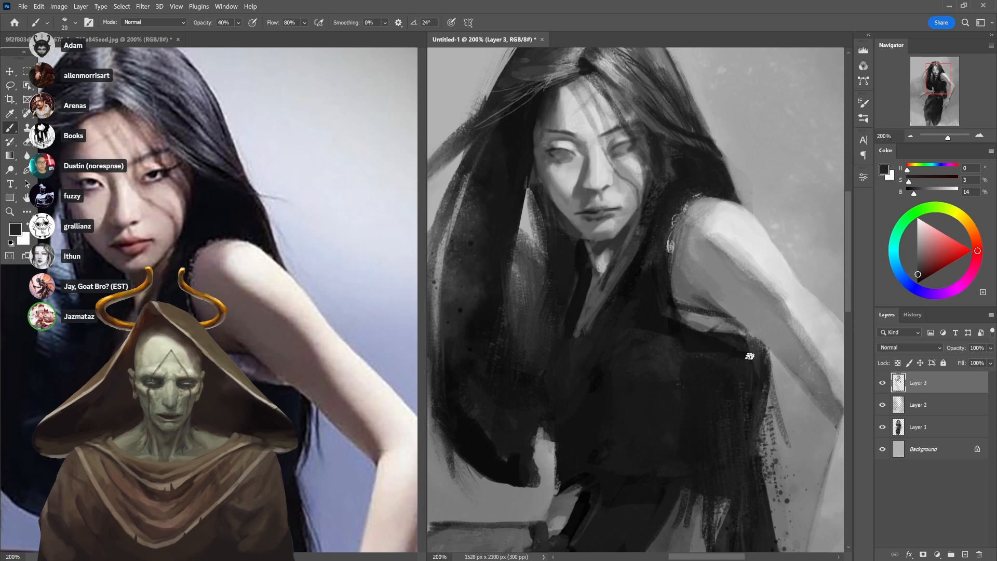
left_click(712, 329, "alt")
left_click(708, 346, "alt")
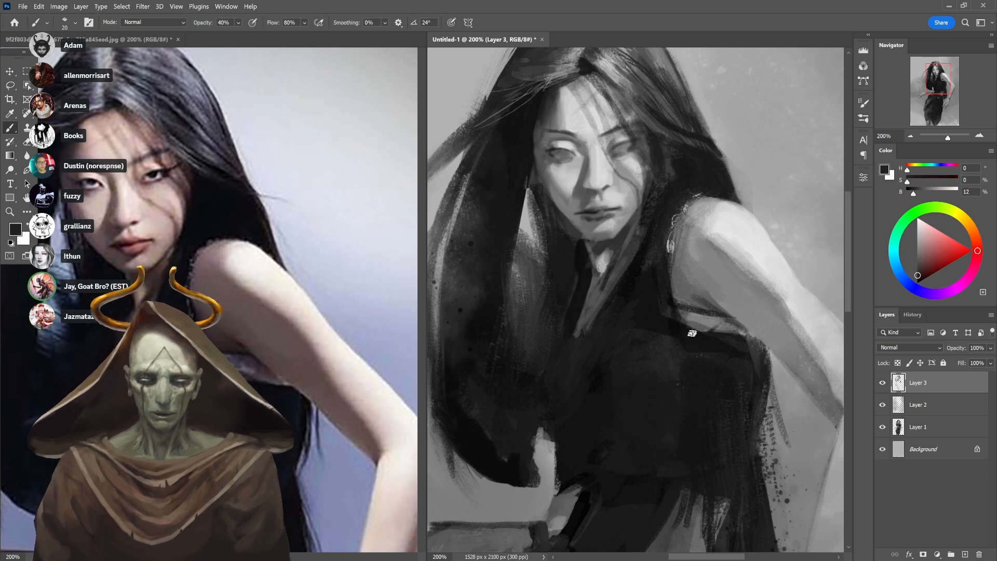
key("6")
left_click(710, 320, "alt")
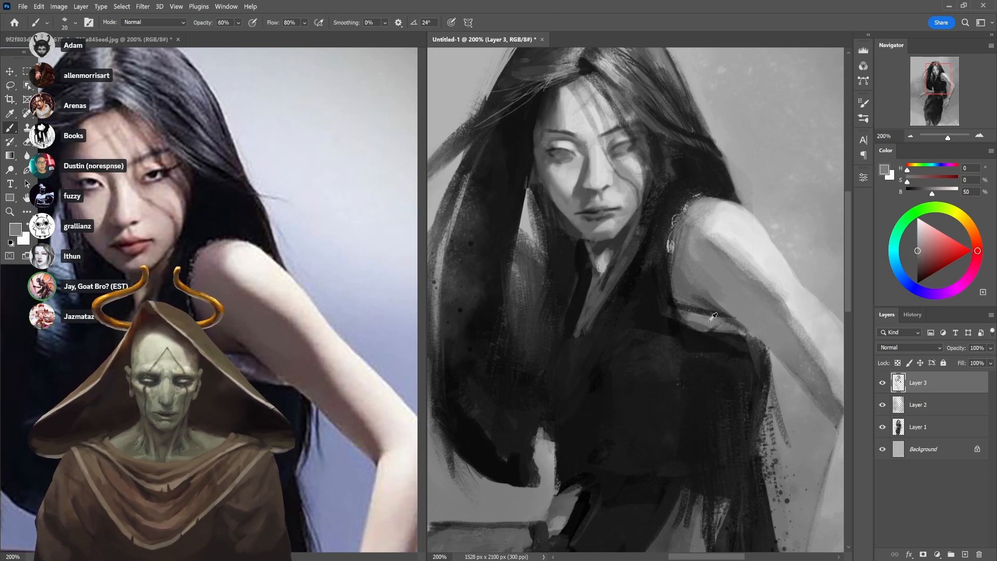
key("8")
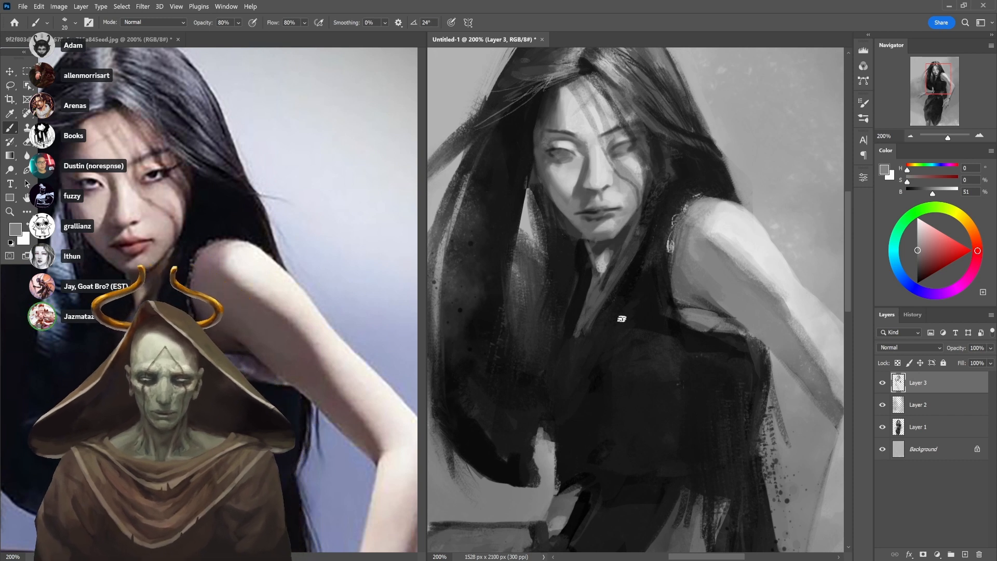
Define the dress's armhole edge with 9% brightness at 70% opacity and blend the armpit shadow with 46% and 44% greys at 30% opacity
left_click(700, 238, "alt")
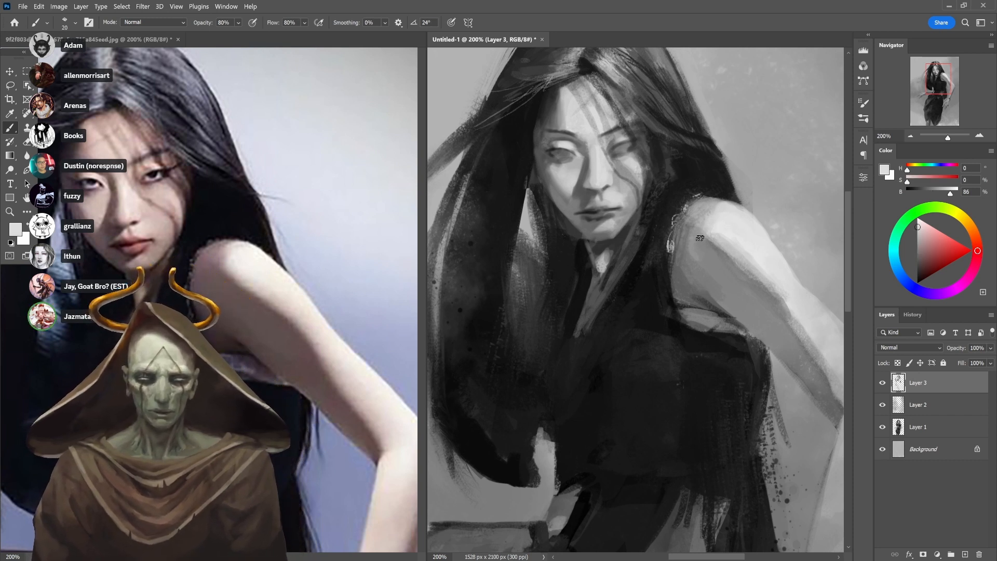
left_click(671, 300, "alt")
key("7")
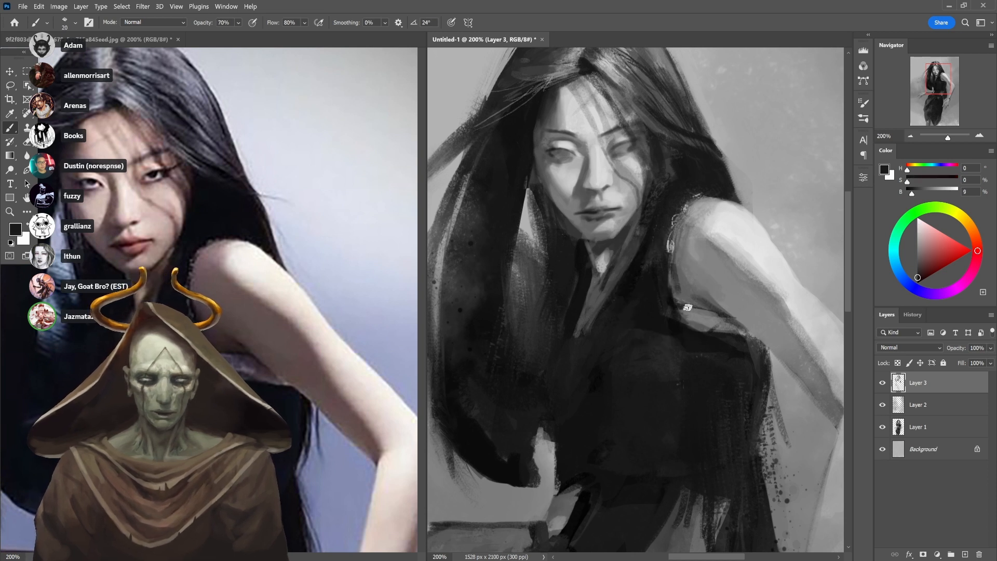
left_click_drag(676, 263, 685, 299)
left_click(684, 272, "alt")
left_click(689, 279, "alt")
key("3")
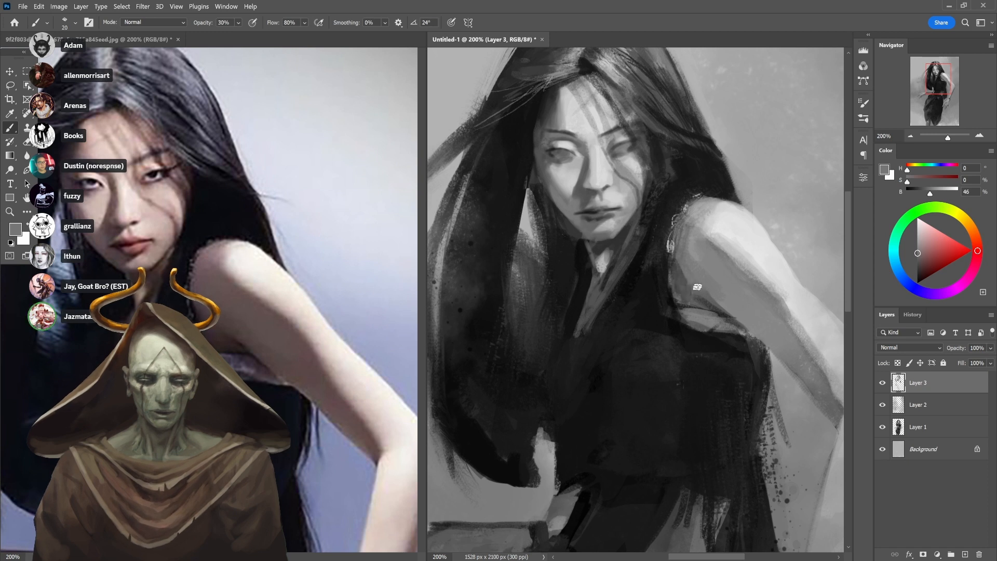
left_click(697, 282, "alt")
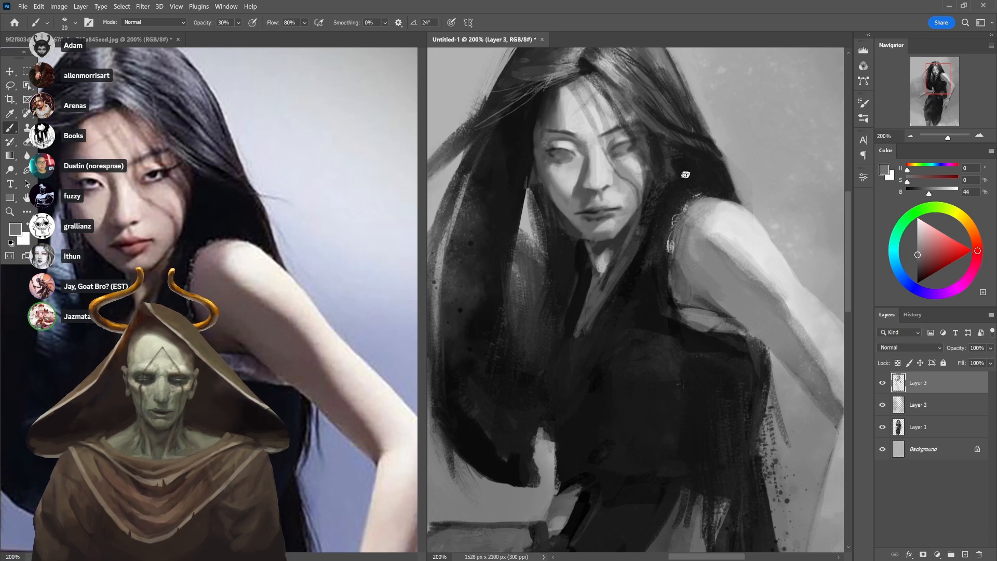
key("d")
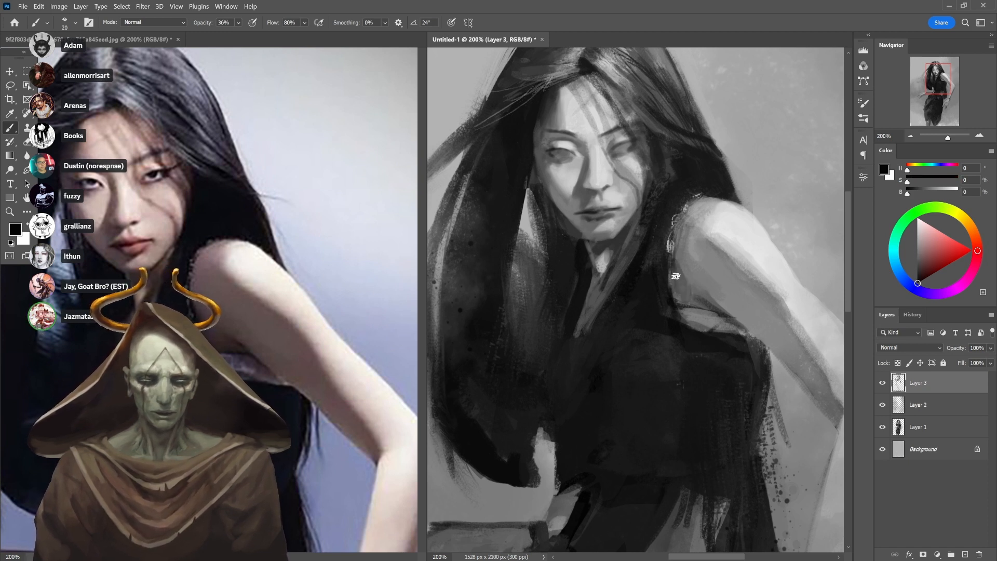
Bring the reference's full arm into view, sample an 89% brightness skin tone and touch up the painted shoulder at 20% opacity
key("ctrl+minus")
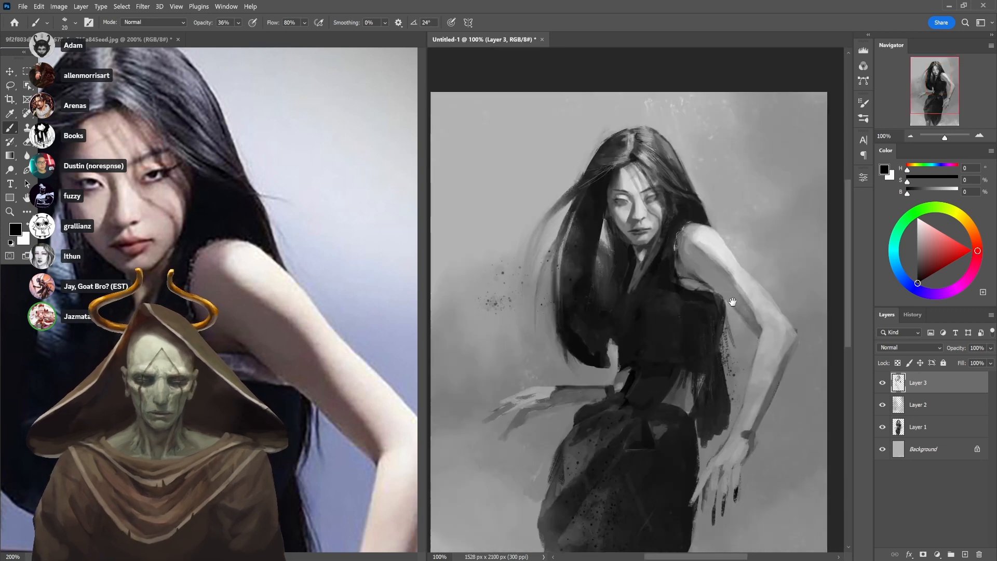
left_click_drag(731, 301, 761, 198)
left_click_drag(346, 414, 353, 289)
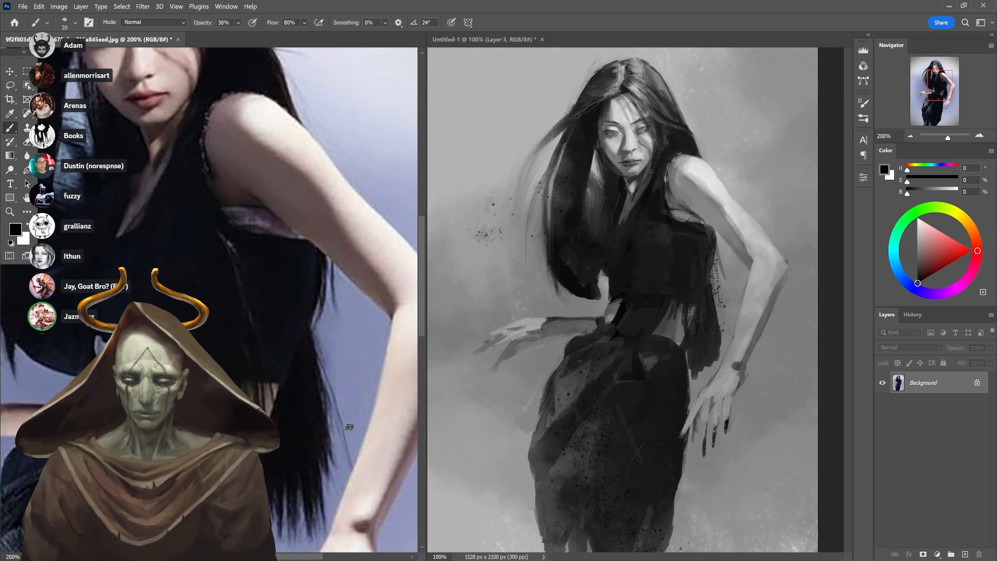
left_click(709, 183, "alt")
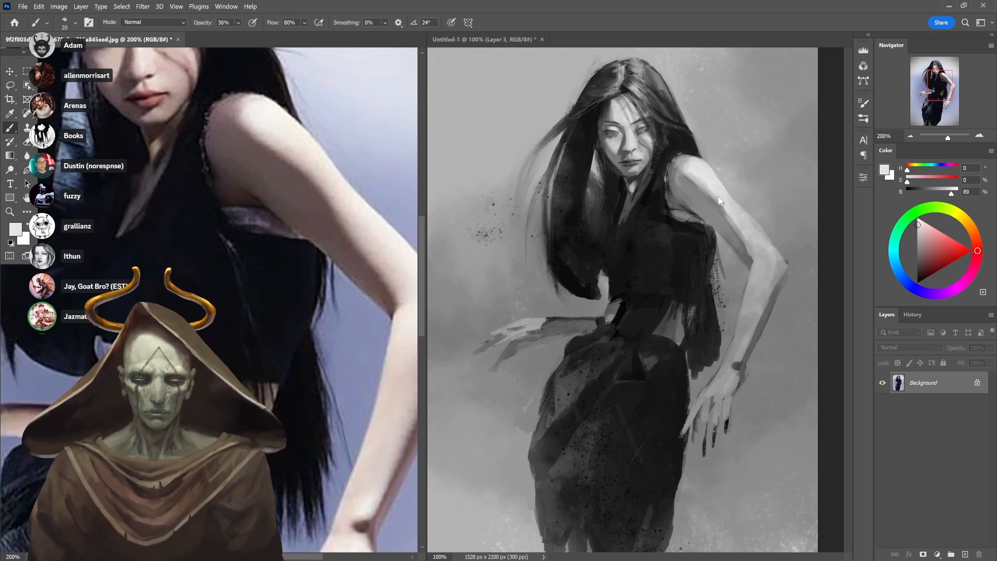
left_click(668, 229)
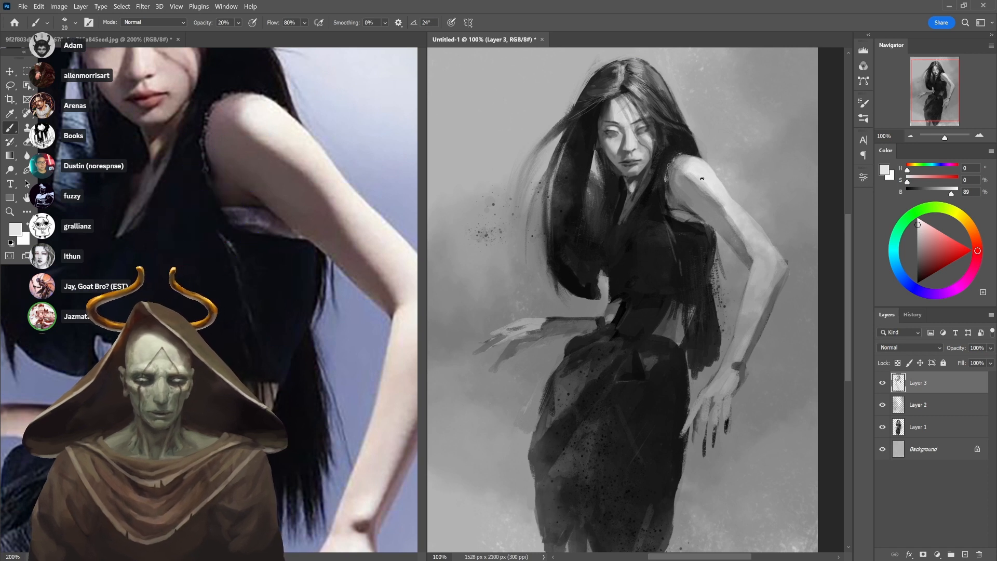
Refine the hair ends with 4% brightness at 90% opacity and soften the surrounding background with 47% grey and a 45 px brush
left_click(592, 284, "alt")
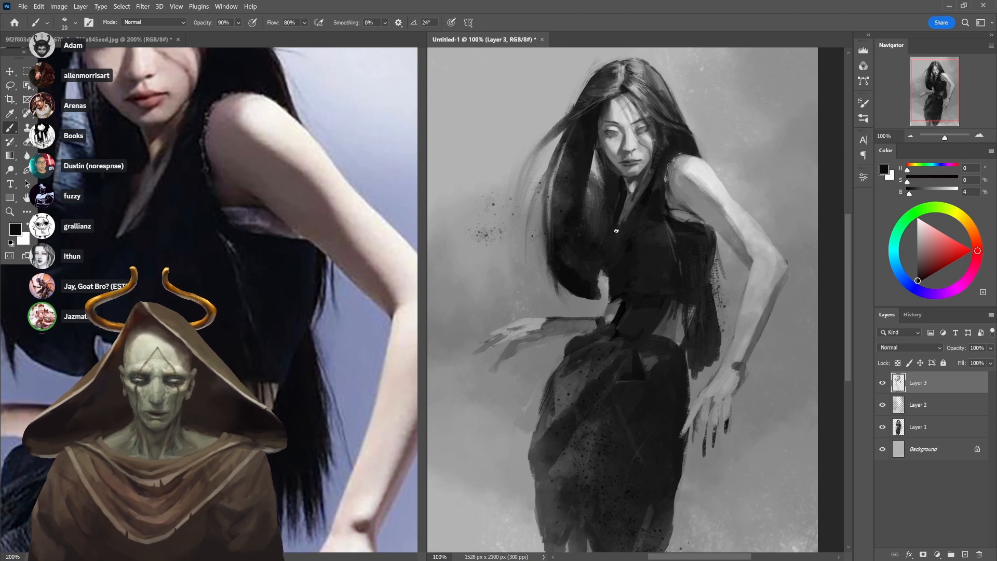
left_click(580, 304, "alt")
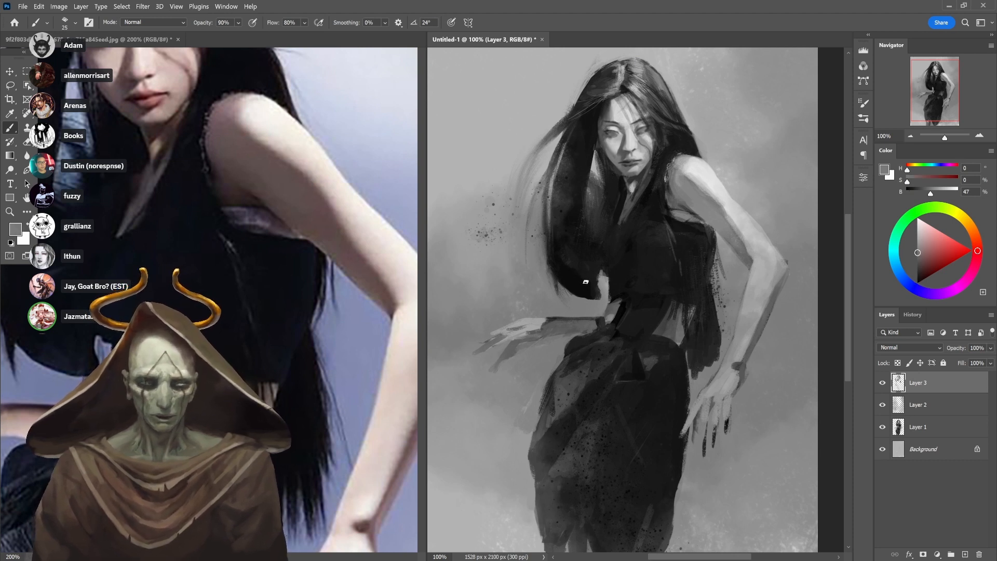
key("bracketright")
key("bracketright")
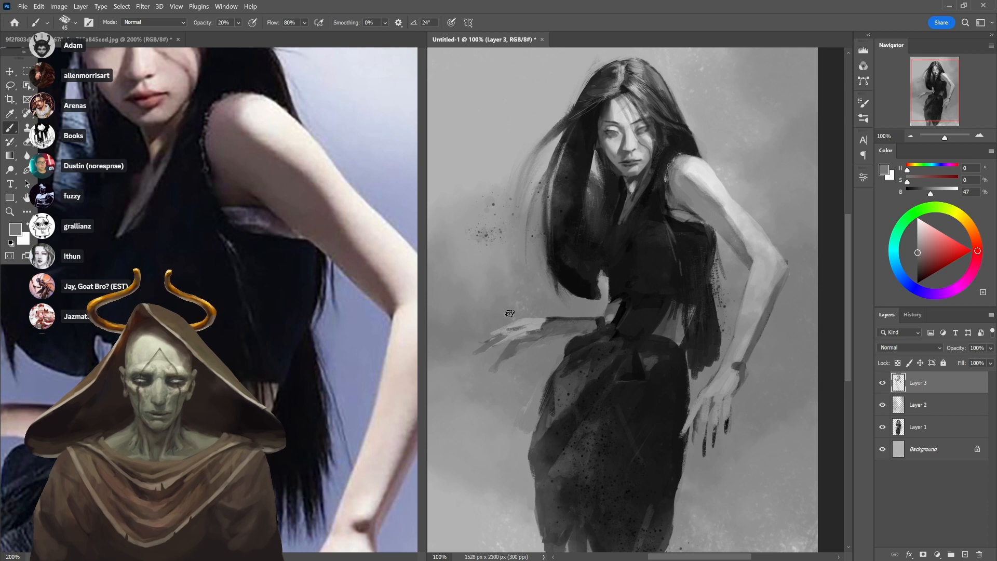
Model the forearm's light area with sampled 60%, 88% and 62% brightness tones at 20% and 30% opacity
left_click(736, 340, "alt")
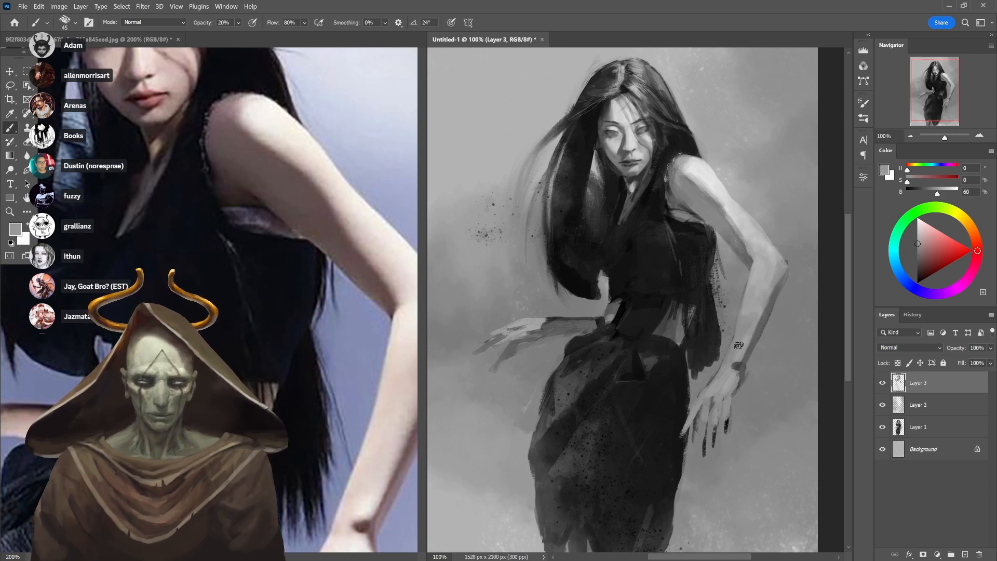
left_click(759, 226, "alt")
key("3")
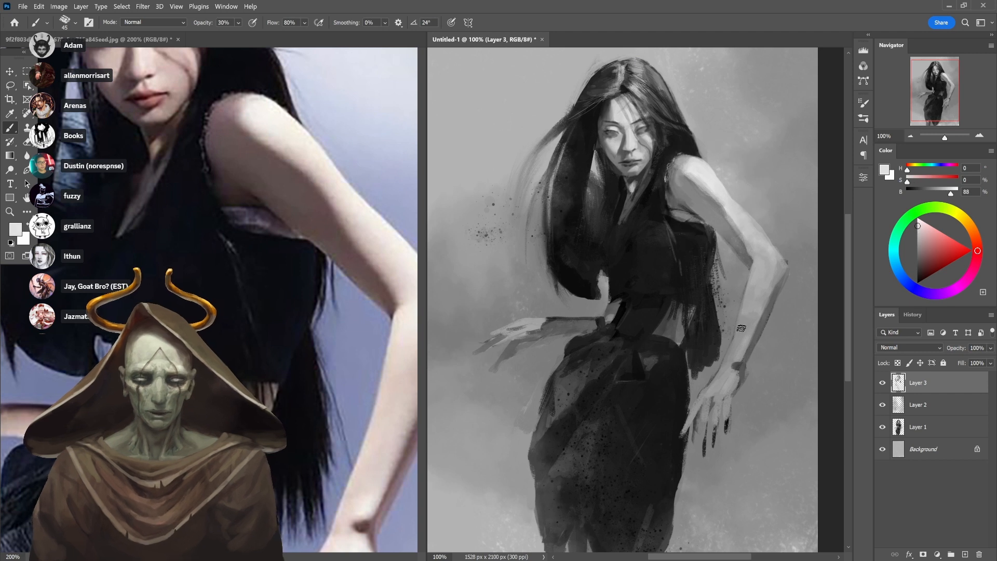
left_click(763, 302, "alt")
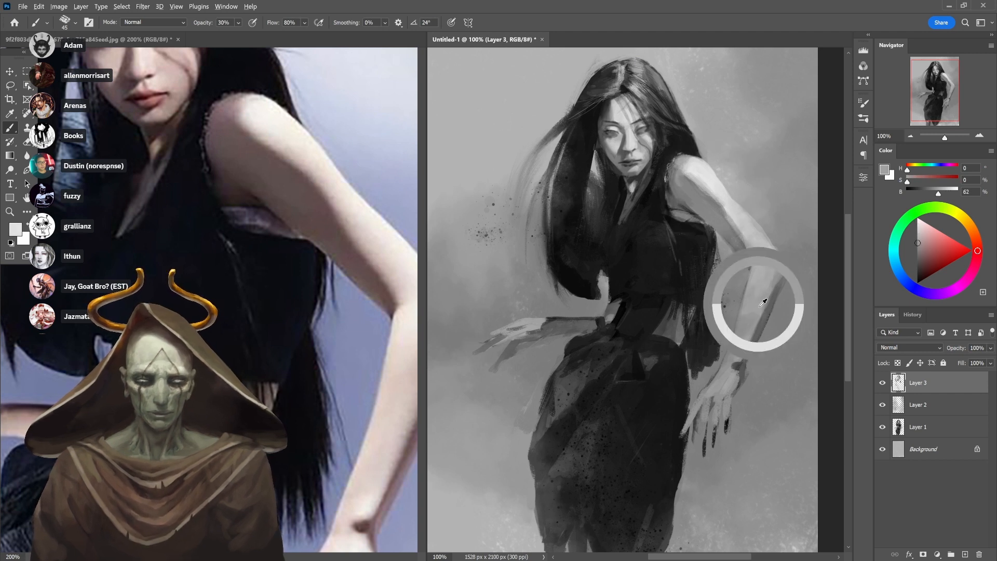
left_click_drag(763, 302, 756, 317)
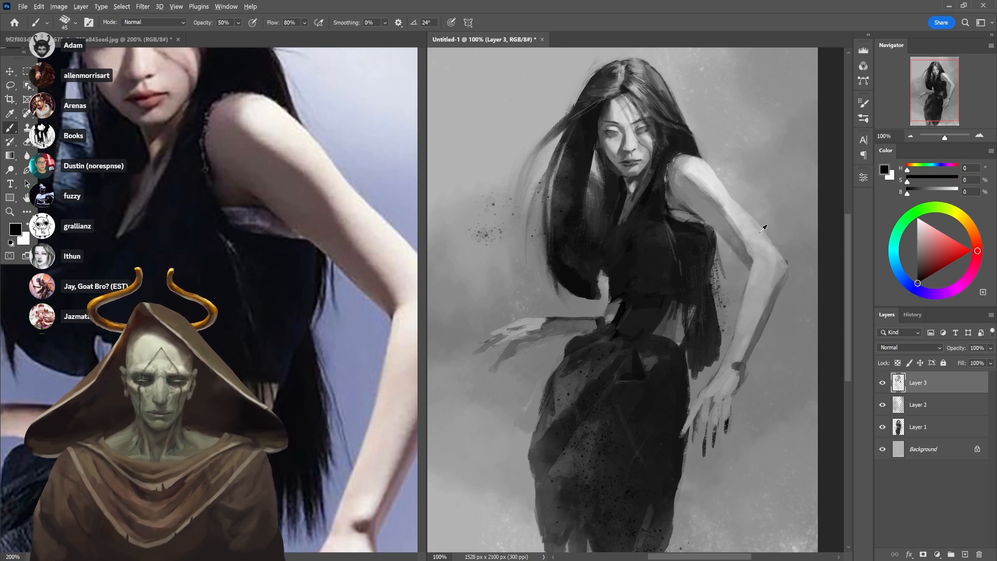
Touch up the upper arm's outer edge with 77% brightness and the bare waist with 48% brightness at 20% opacity
left_click_drag(762, 229, 740, 220)
key("2")
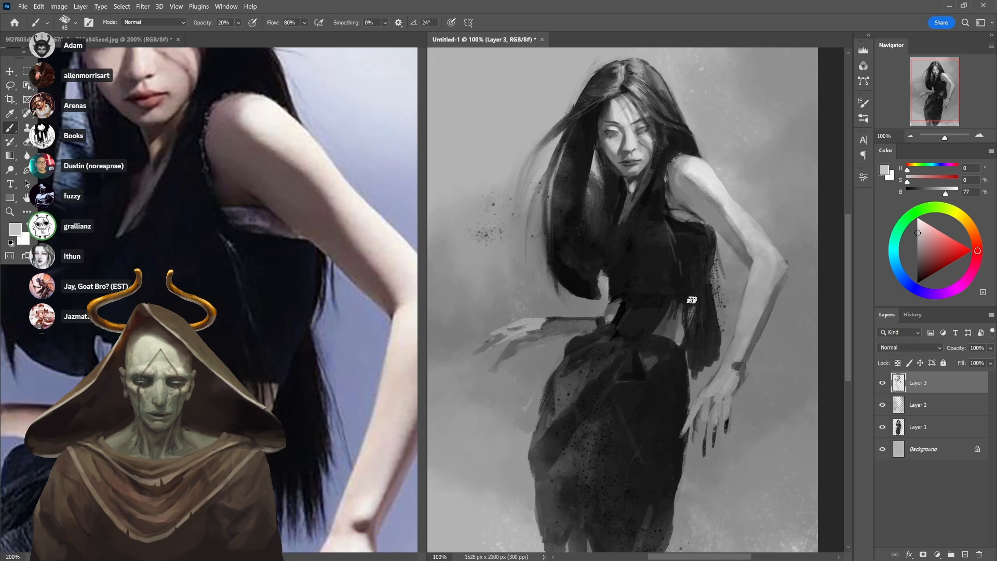
left_click(681, 326, "alt")
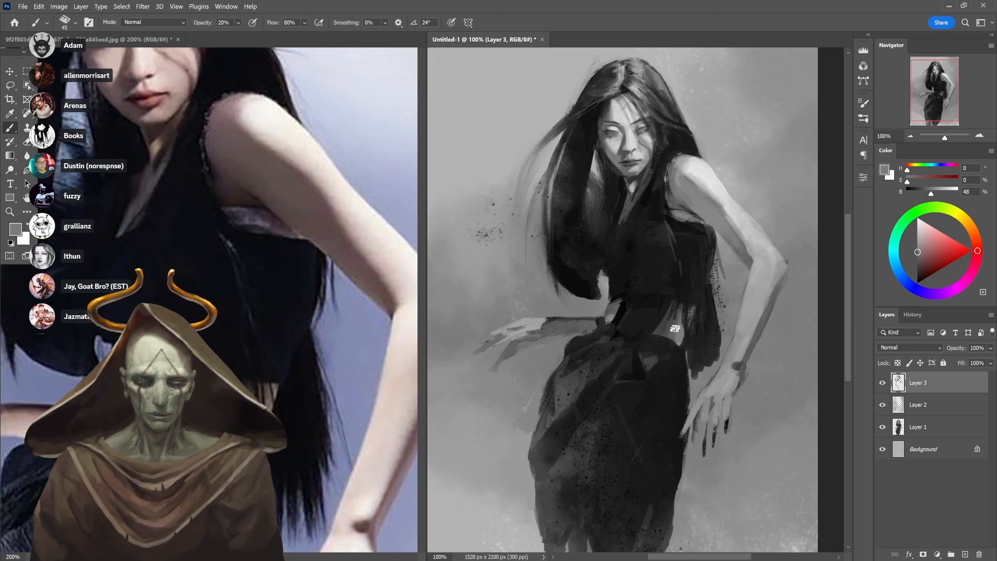
mouse_move(679, 338)
left_mouse_down()
mouse_move(683, 312)
mouse_move(652, 380)
left_mouse_up()
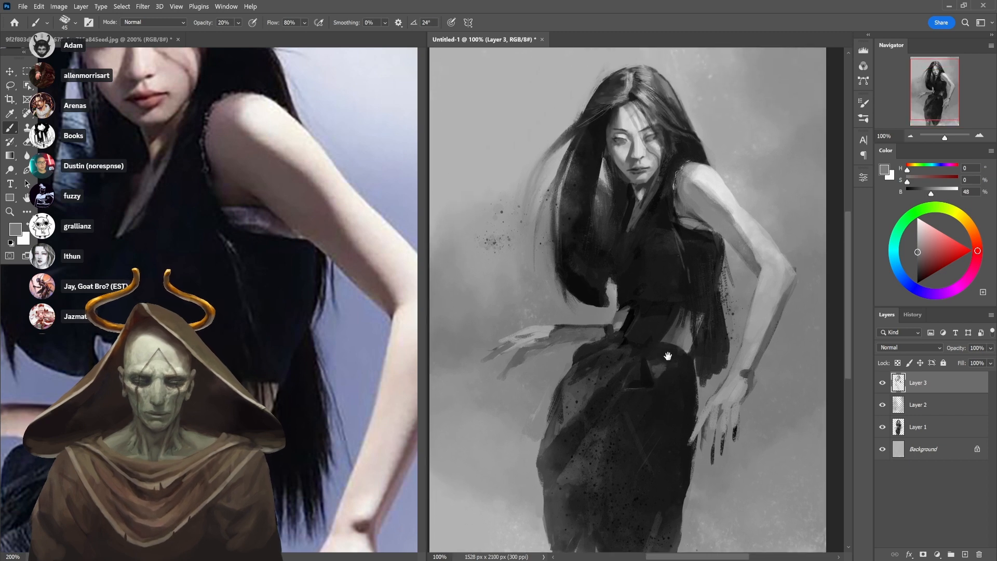
Bring the reference's whole figure into view and blend the shoulder's shadow edge with sampled 49% and 52% greys at 30% opacity
left_click(334, 370, "ctrl+alt")
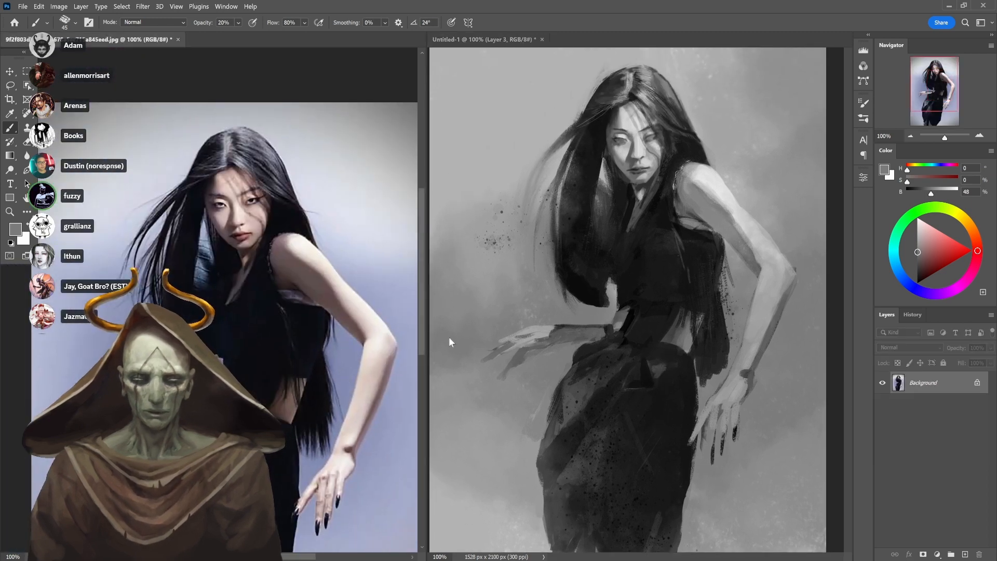
left_click(710, 194)
left_click(711, 189, "ctrl")
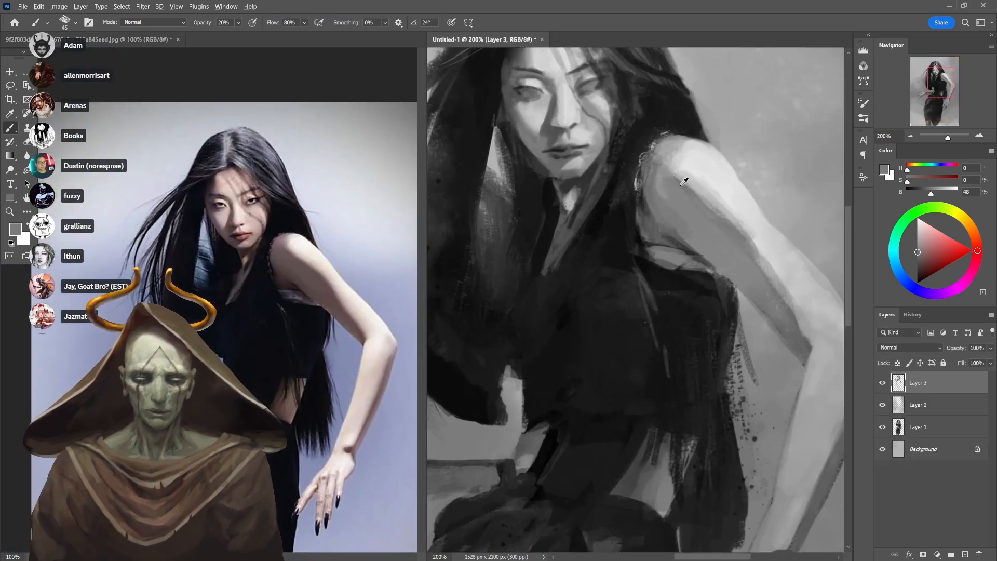
left_click(680, 187, "alt")
key("3")
left_click_drag(677, 179, 688, 144)
left_click(670, 170, "alt")
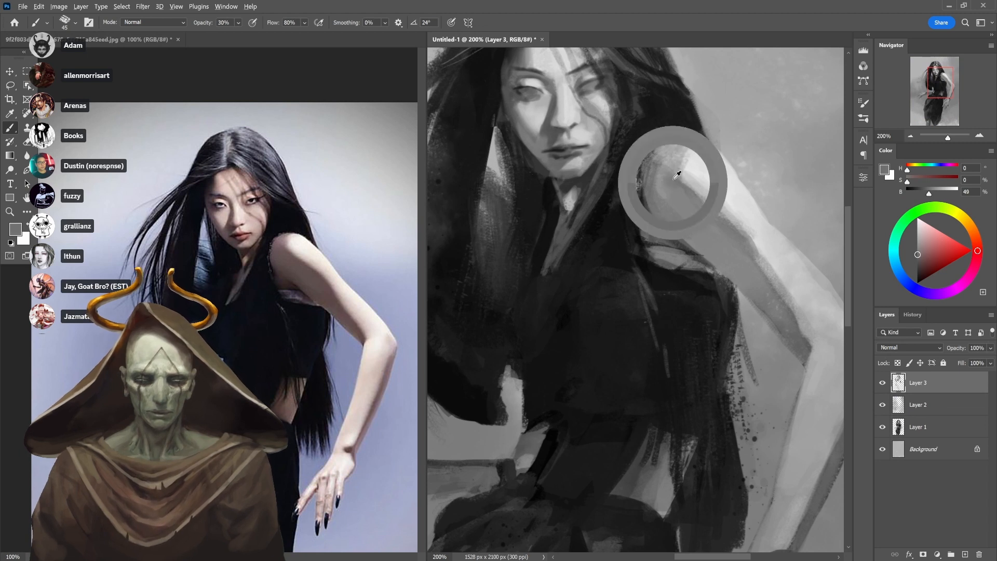
Refine the shoulder's light-to-shadow transition with sampled 44%, 64% and 46% brightness tones at 50% opacity
key("5")
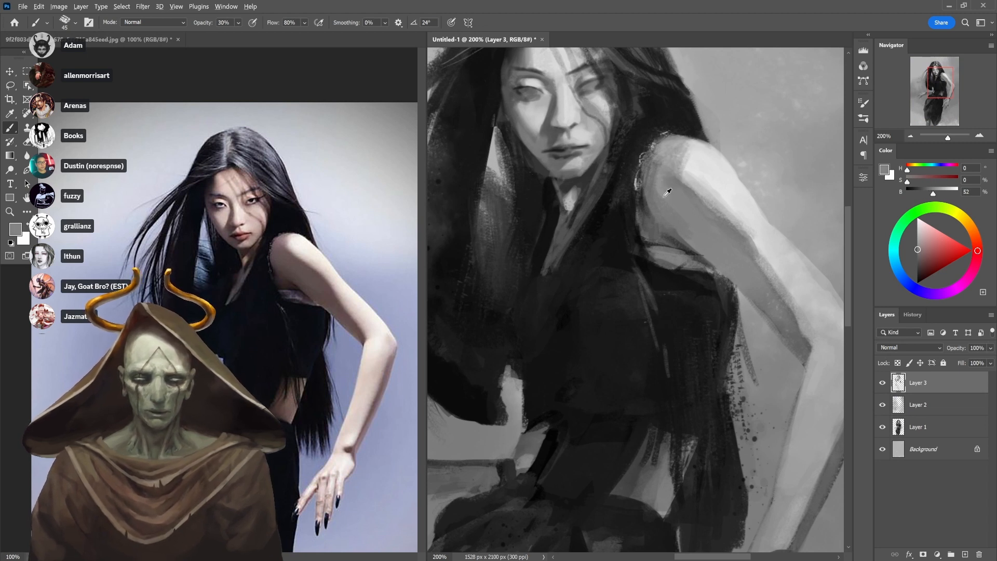
left_click(656, 178, "alt")
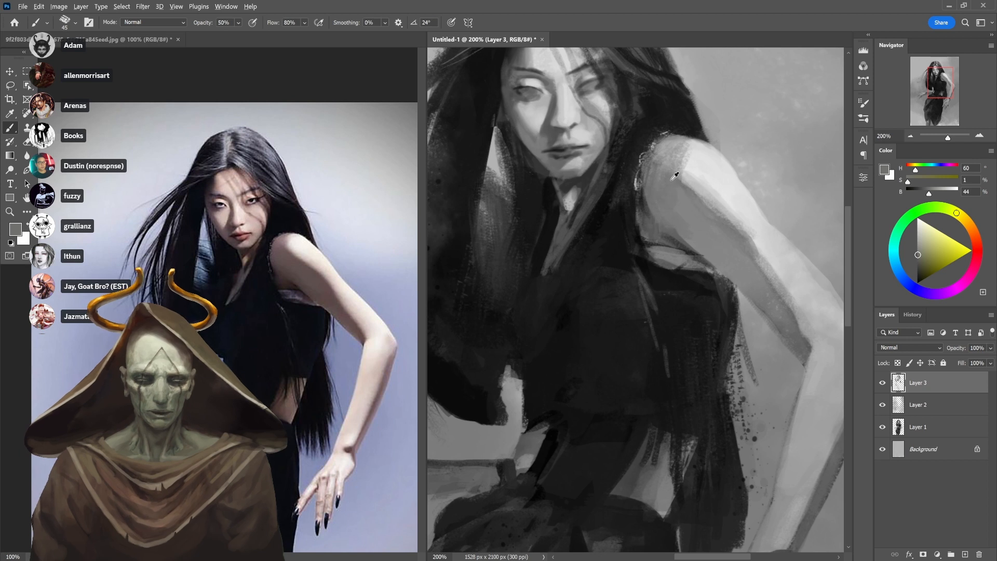
left_click(666, 180, "alt")
left_click(671, 154, "alt")
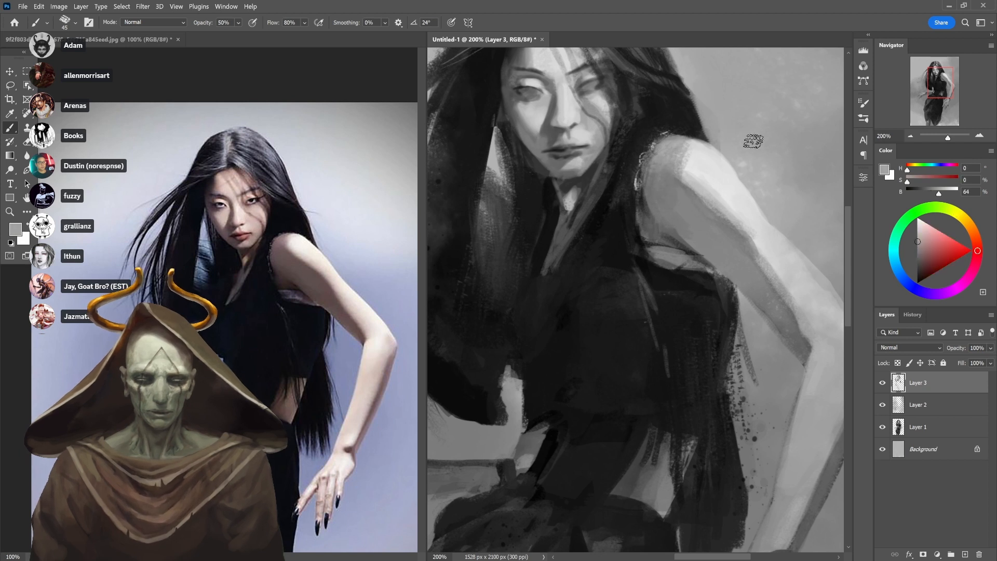
left_click(675, 177, "alt")
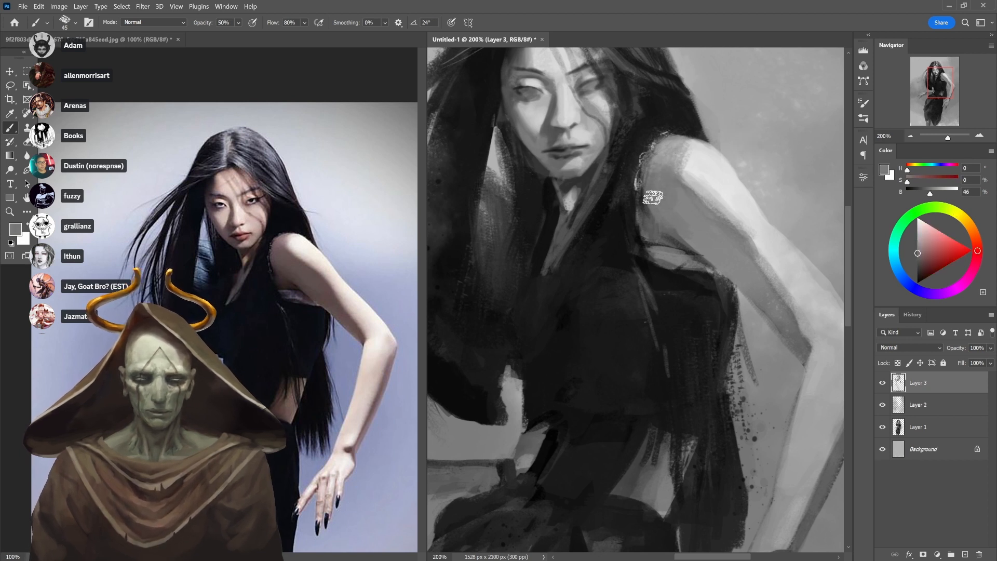
Soften the background beside the hair with a sampled 56% grey at 10% opacity
left_click(699, 222, "ctrl+alt")
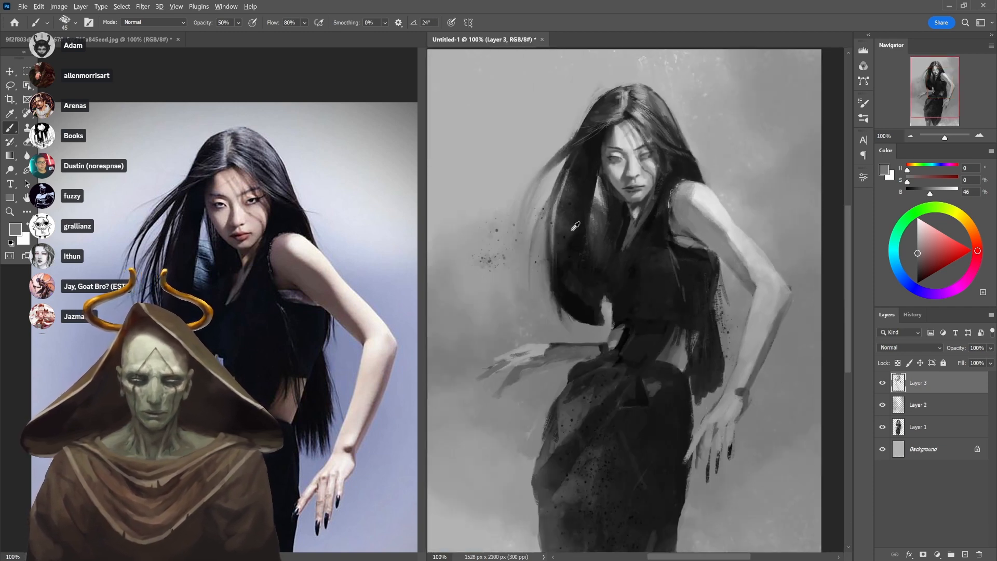
left_click(510, 266, "alt")
key("1")
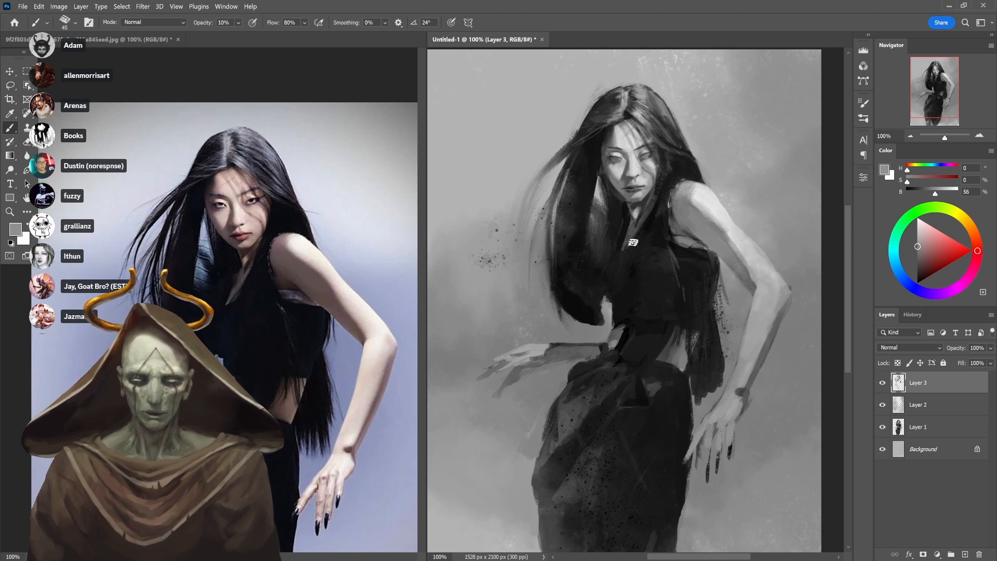
left_click_drag(698, 301, 689, 254)
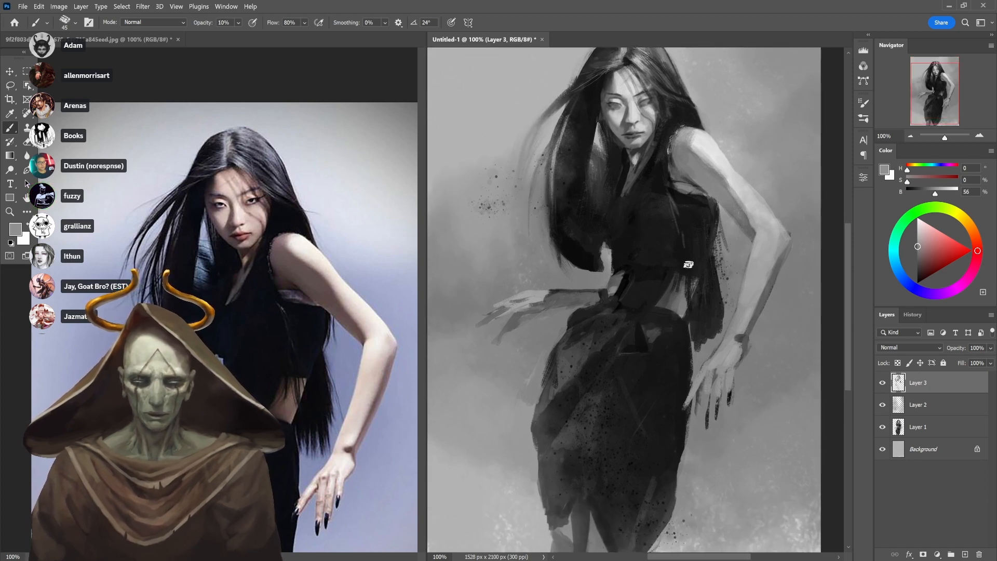
Reinforce the dress around the waist and hip with 13% brightness at 100% opacity
left_click(586, 312, "alt")
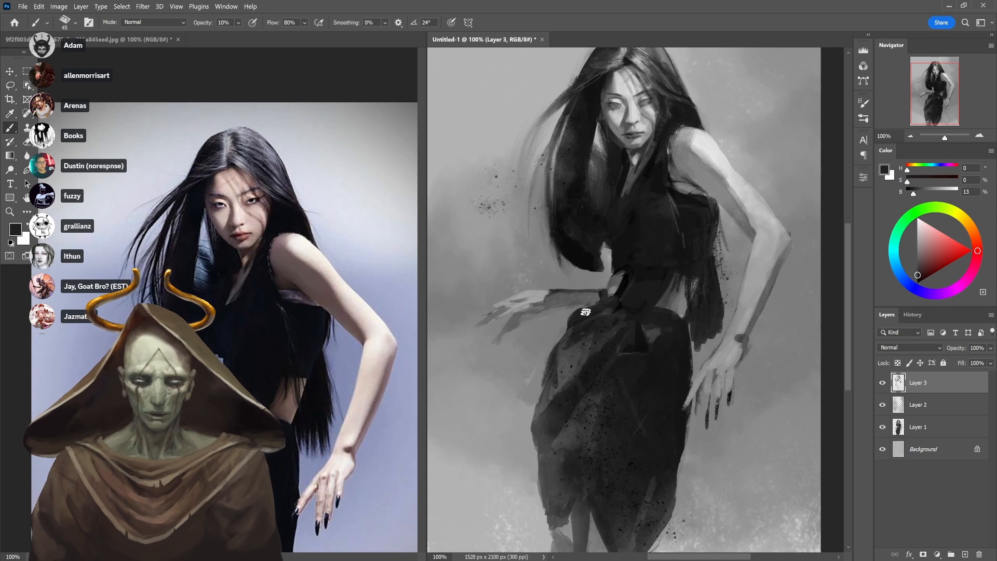
key("0")
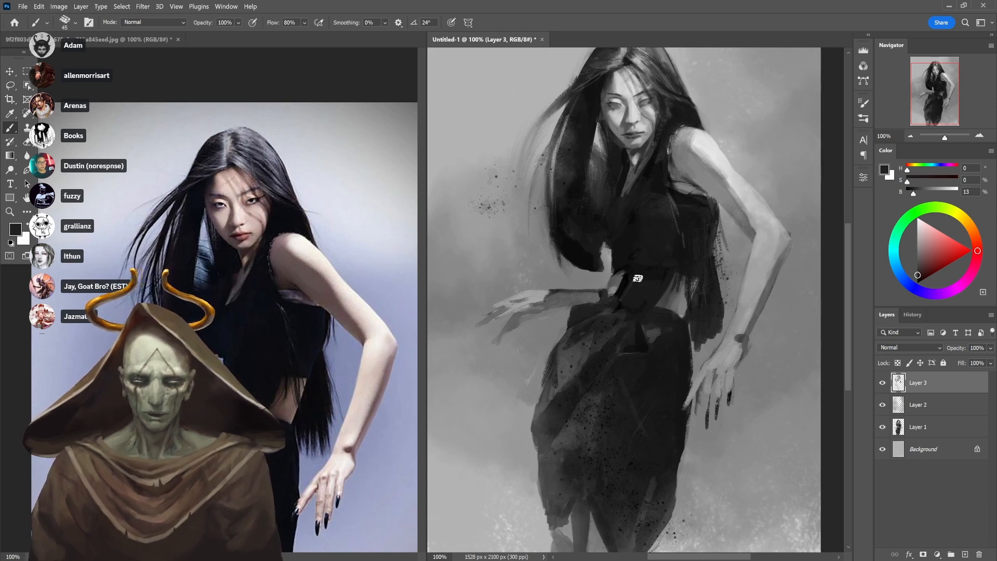
scroll(624, 283, "up", 1)
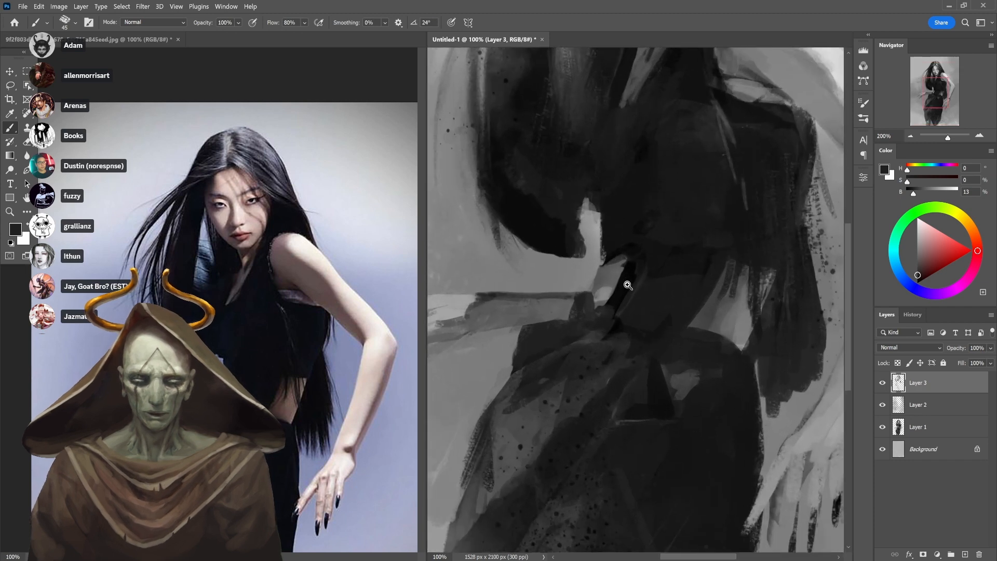
Define the horizontal forearm's upper edge with a 20 px brush and sampled 37%, 25%, 35% and 30% greys at 100% opacity
left_click(569, 292, "alt")
key("bracketleft")
key("bracketleft")
key("bracketleft")
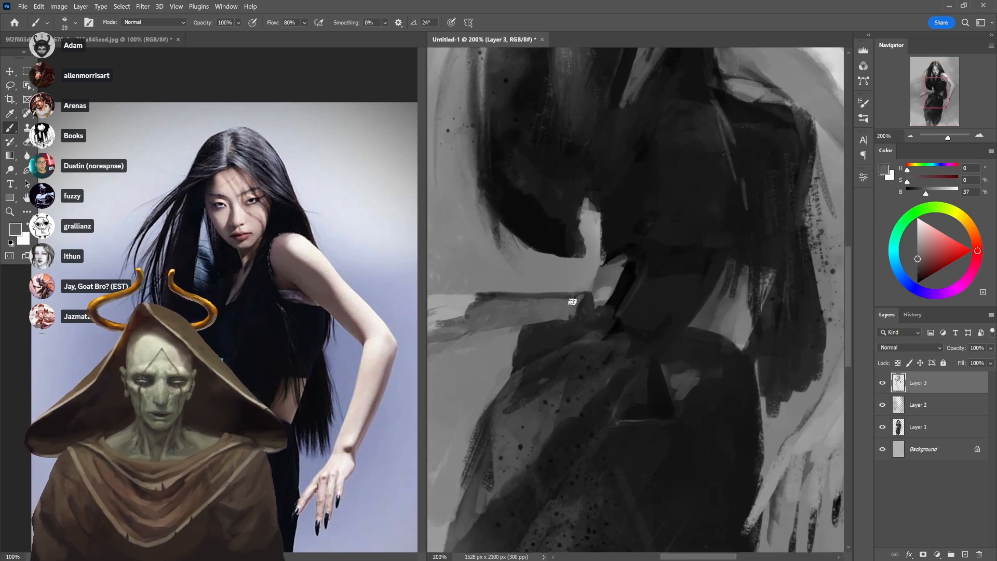
left_click(576, 294, "alt")
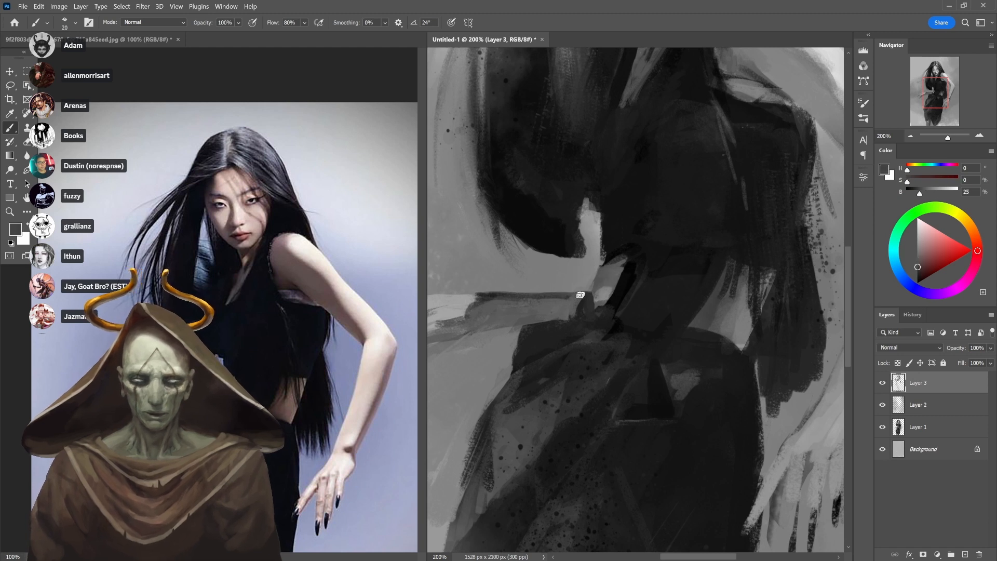
left_click(513, 293, "alt")
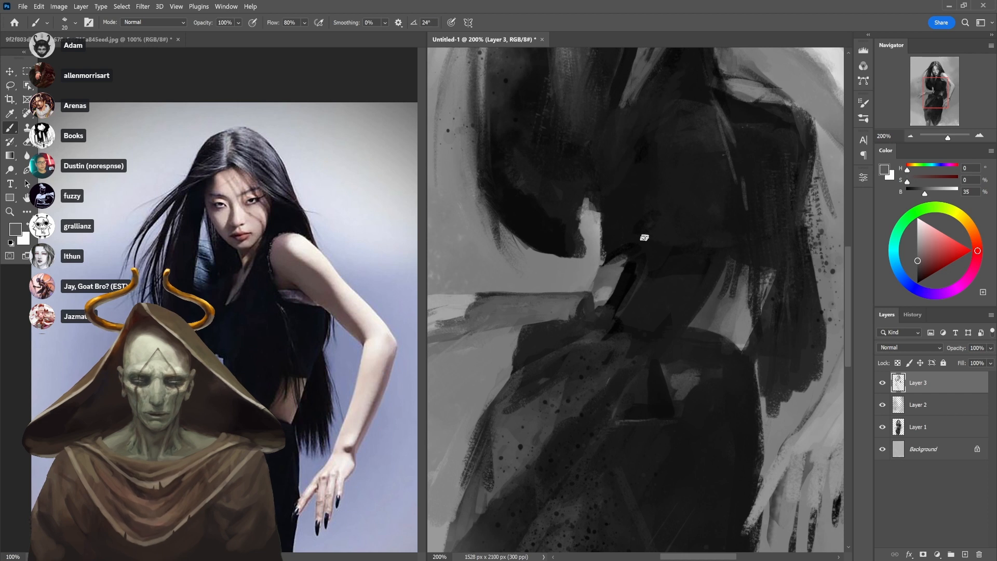
left_click(487, 297, "alt")
left_click(480, 292, "alt")
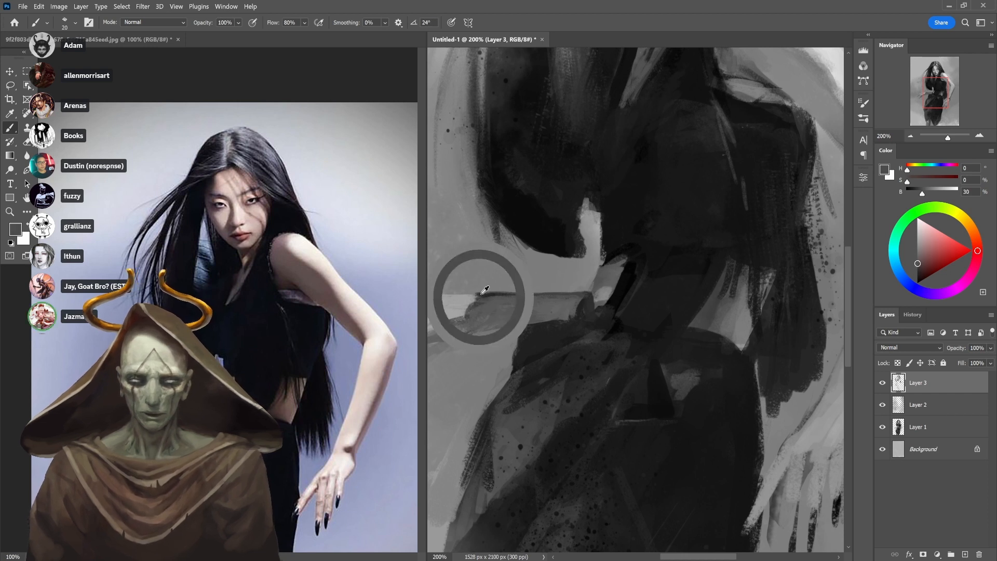
Paint a white highlight on the horizontal arm's wrist at 100% opacity and extend it over the hand with 98% brightness at 40%
left_click_drag(478, 307, 586, 291)
key("x")
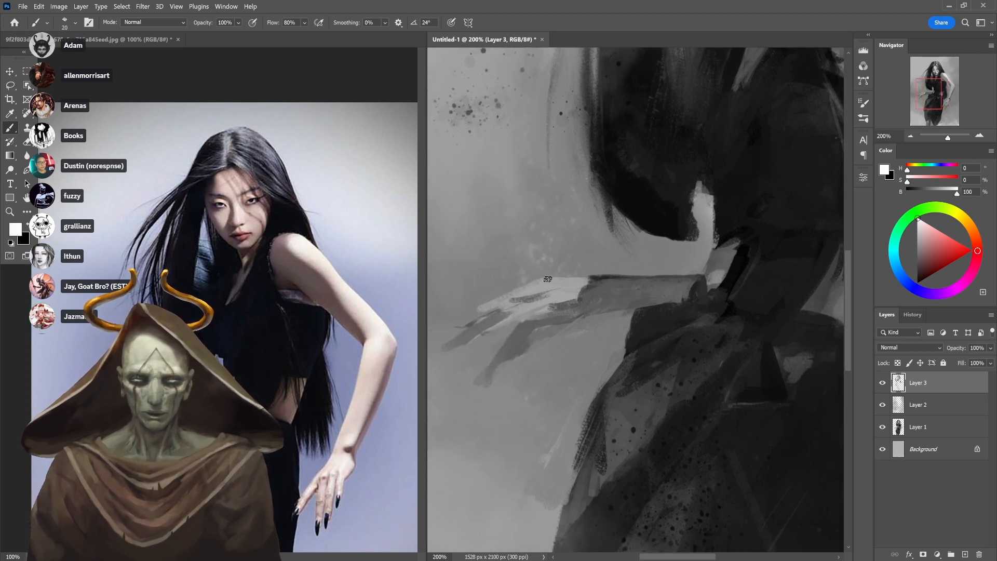
mouse_move(530, 278)
left_mouse_down()
mouse_move(590, 274)
mouse_move(580, 287)
left_mouse_up()
left_click(559, 275, "alt")
key("4")
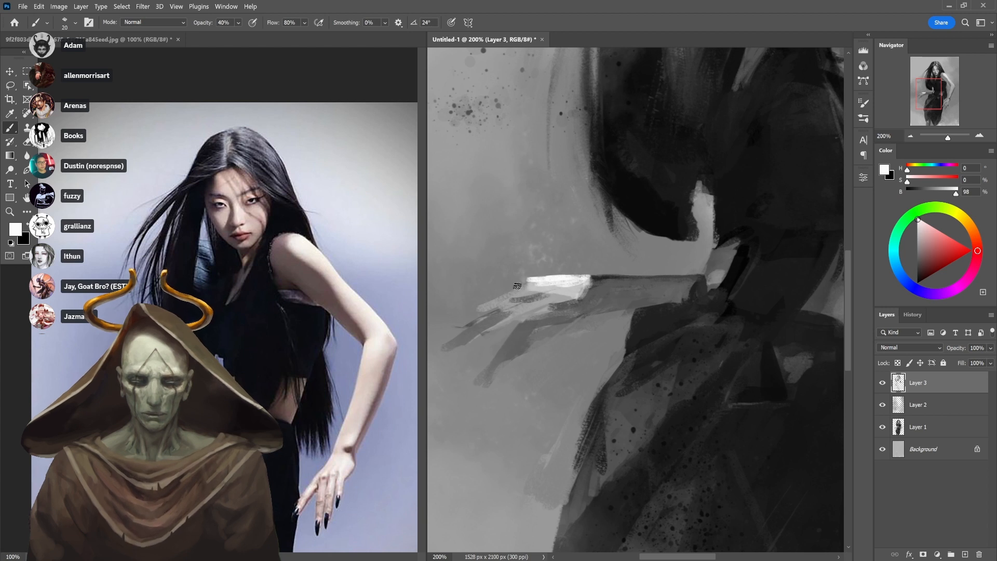
mouse_move(511, 295)
left_mouse_down()
mouse_move(527, 282)
mouse_move(508, 297)
mouse_move(530, 286)
mouse_move(492, 301)
mouse_move(514, 303)
left_mouse_up()
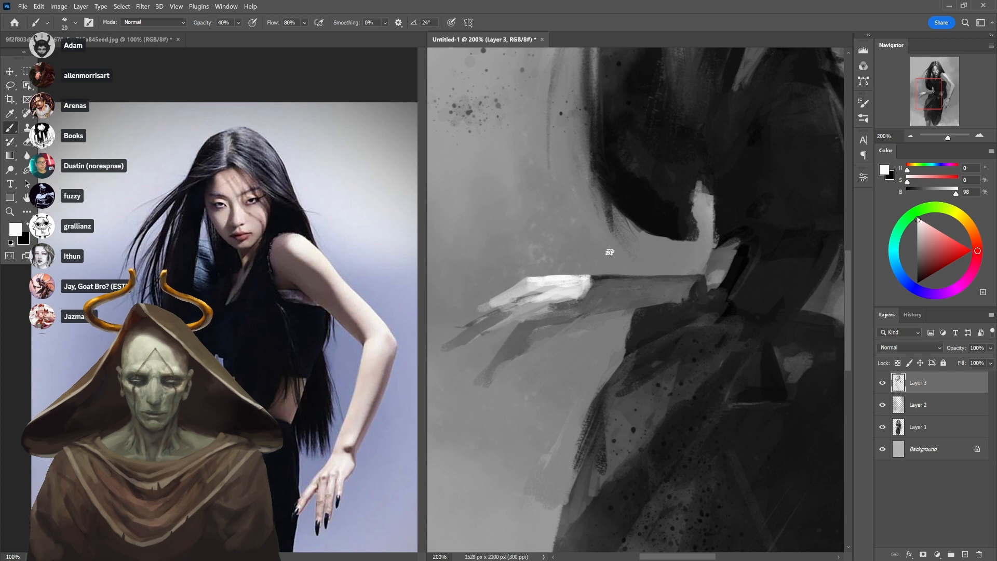
Blend the wrist highlight into the forearm shadow with sampled 31%, 62% and 14% brightness tones at 40% opacity
left_click(569, 296, "alt")
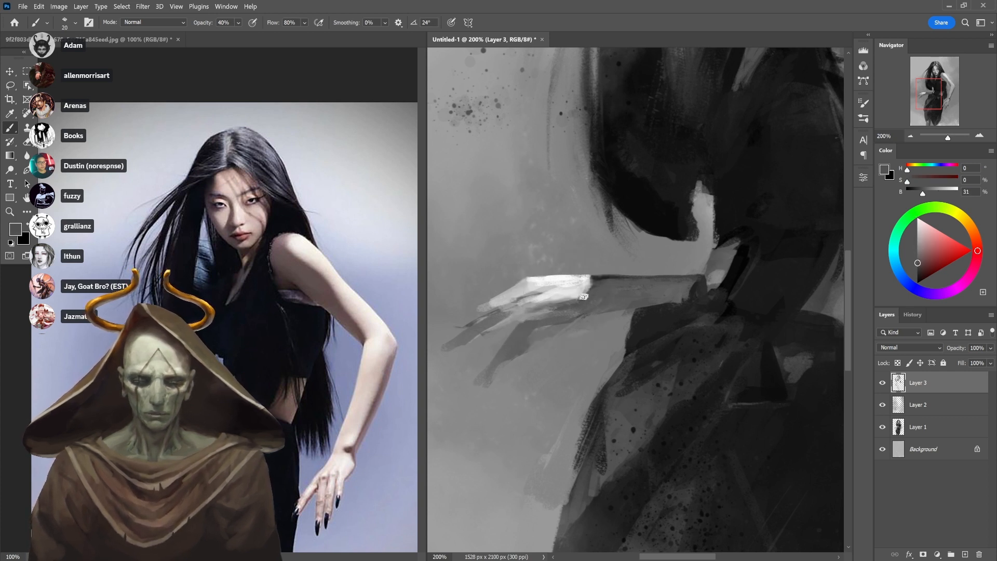
left_click(545, 300, "alt")
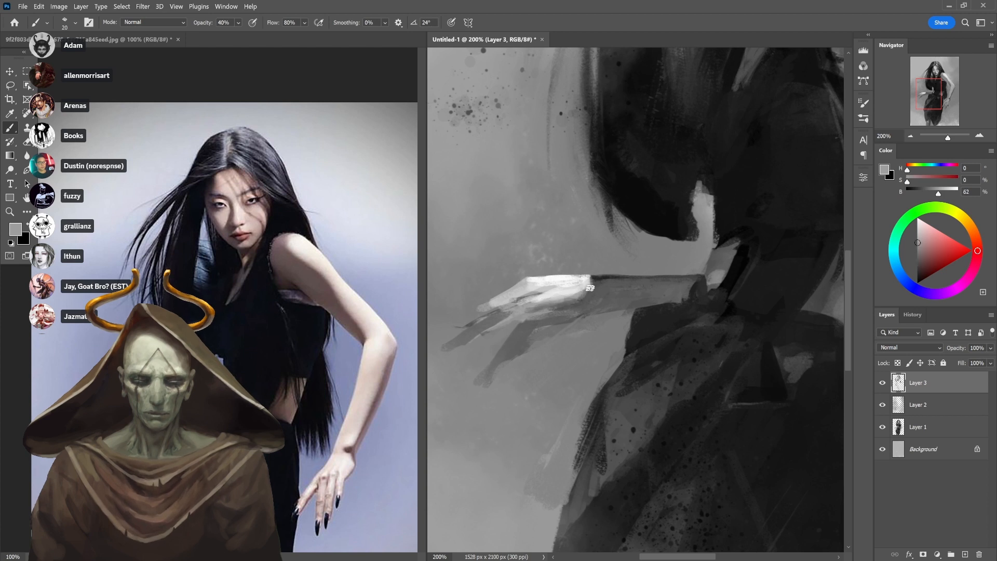
left_click(596, 278, "alt")
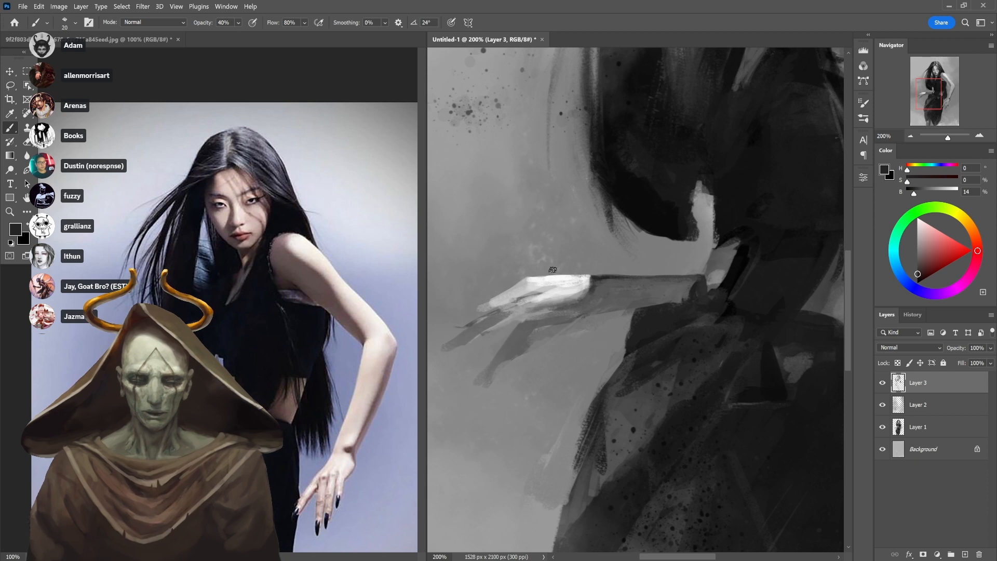
Brighten the back of the hand and the upper finger with 93% and 97% brightness tones at 50% and 30% opacity
left_click(562, 280, "alt")
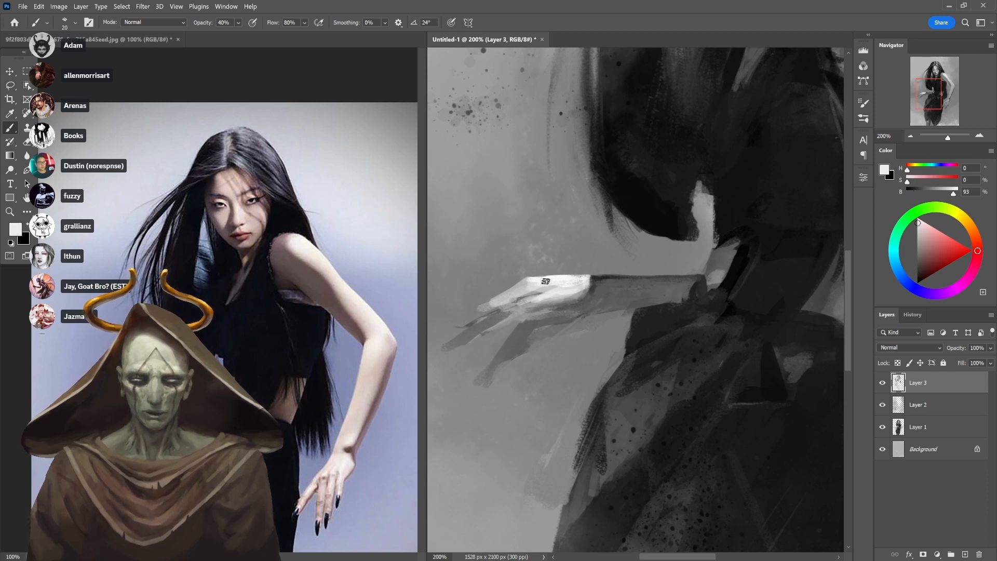
left_click(515, 289, "alt")
left_click_drag(494, 300, 524, 285)
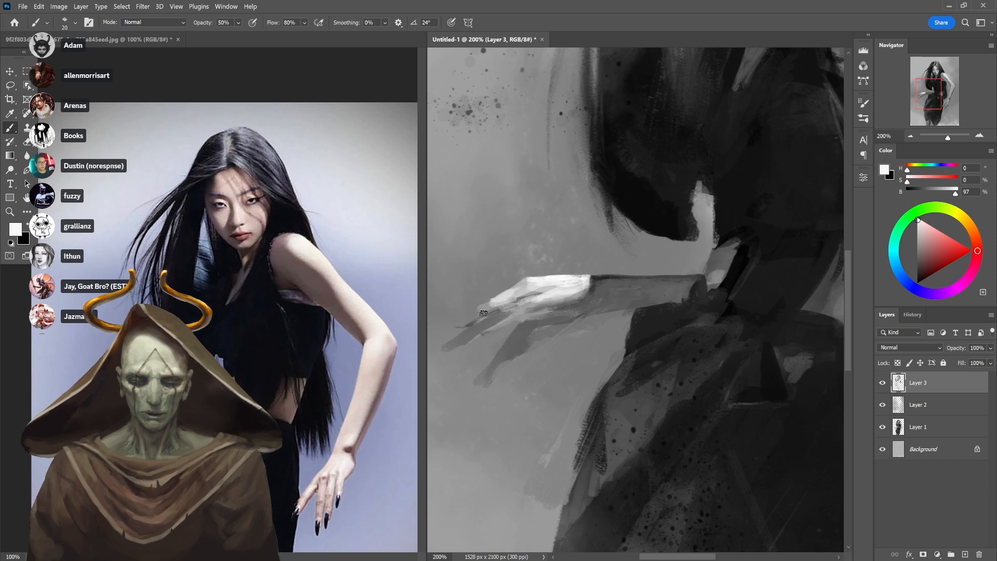
key("3")
left_click_drag(451, 326, 484, 304)
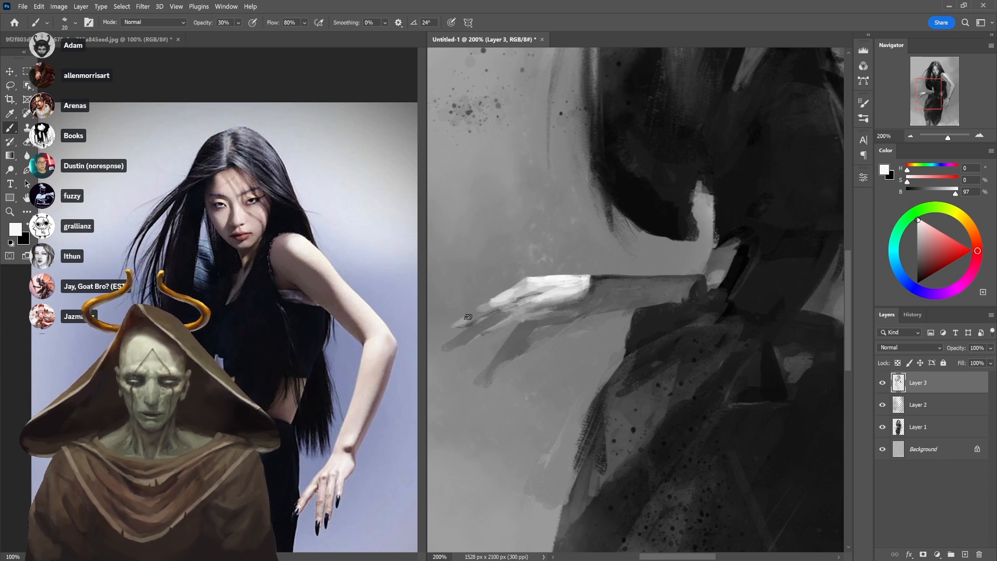
key("ctrl+z")
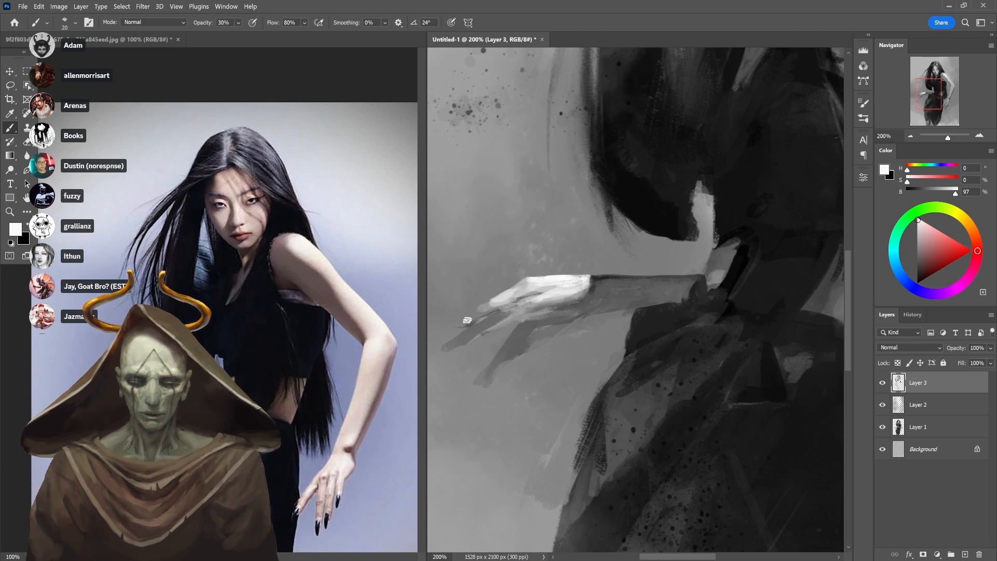
left_click_drag(459, 326, 485, 305)
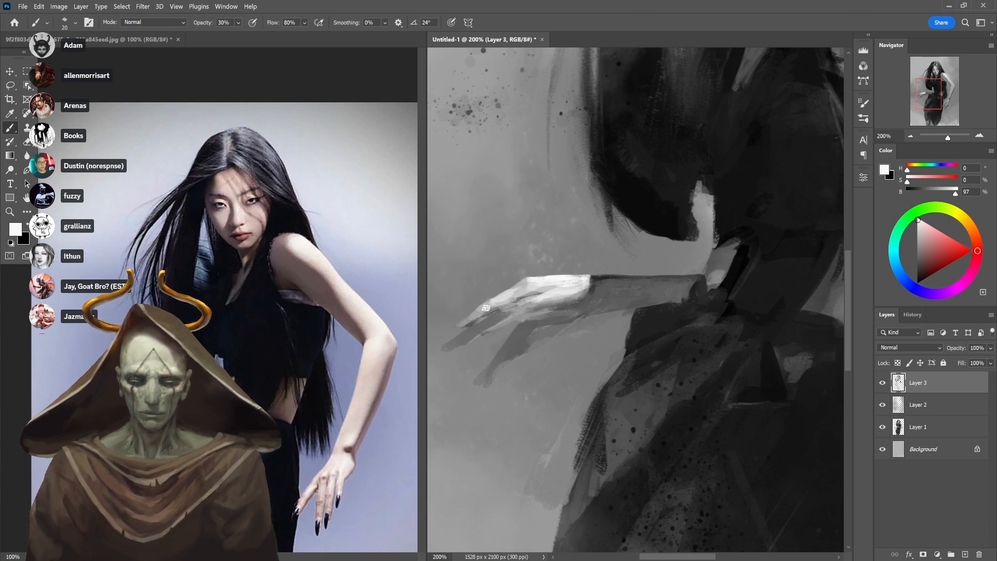
Paint black accents on the fingertip and between the fingers at 30% and 60% opacity
key("x")
left_click_drag(447, 335, 462, 321)
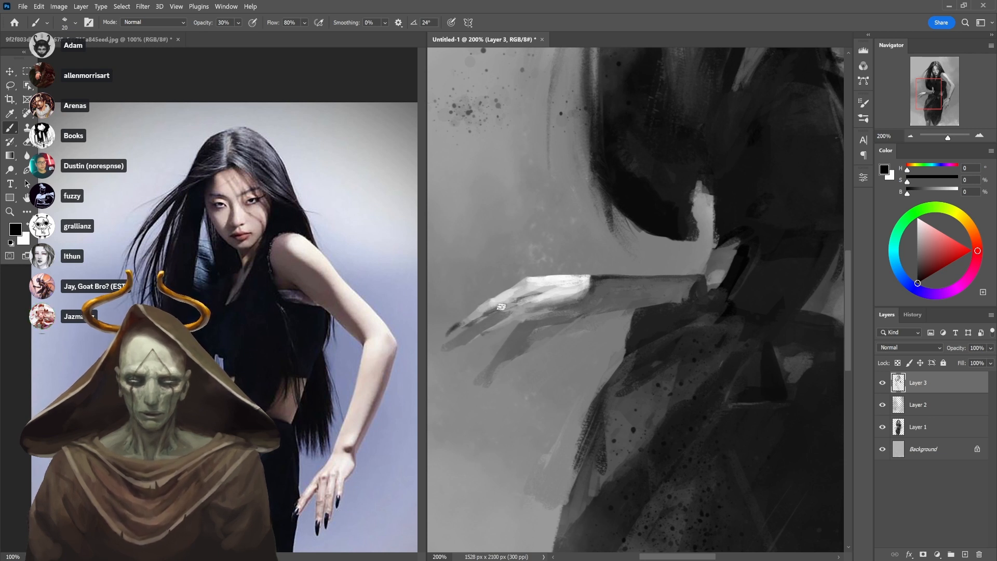
key("6")
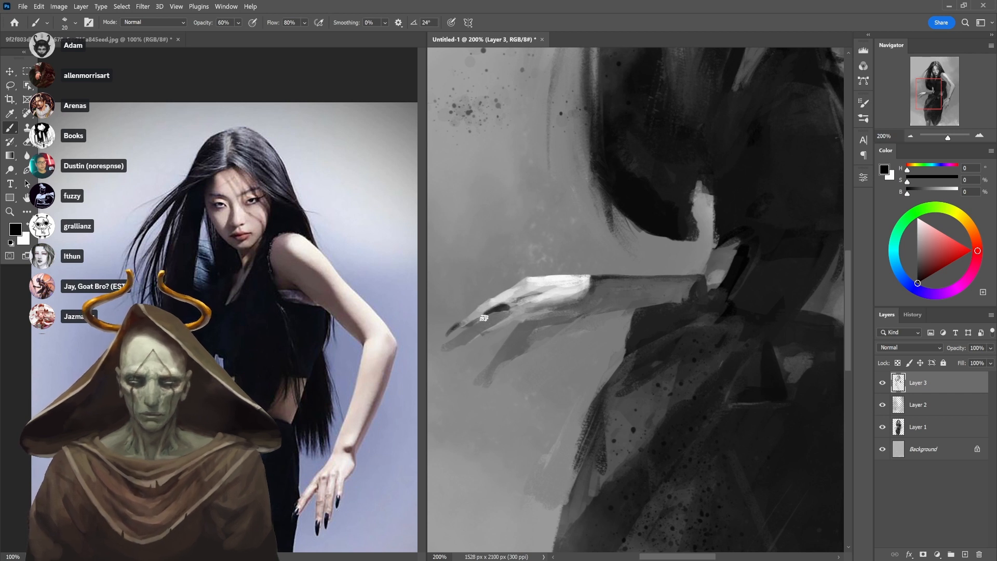
Trim the extended finger's underside with 53% background grey at 60% opacity and shade the hanging finger with 34% grey at 70%
left_click(461, 340, "alt")
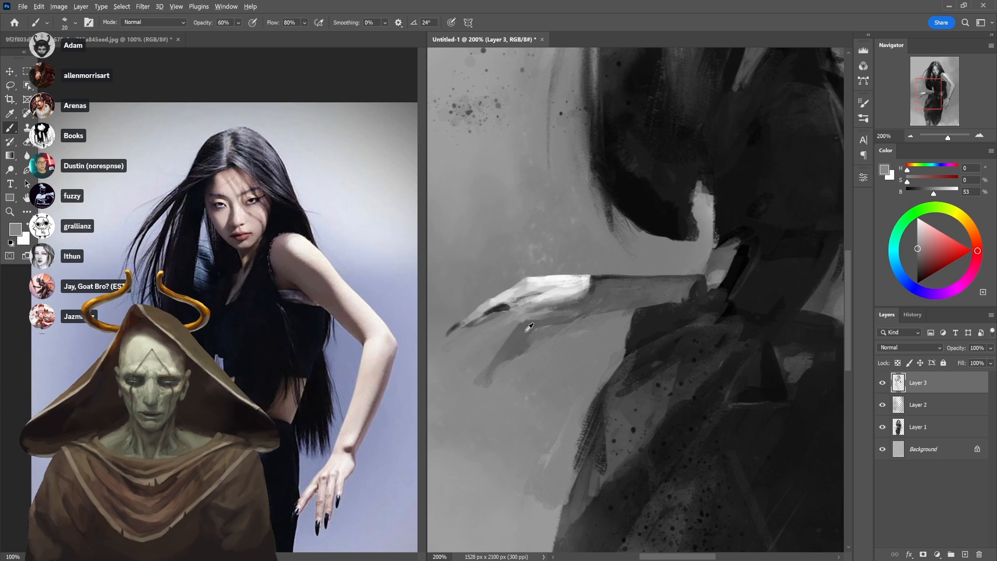
left_click(604, 280, "alt")
key("7")
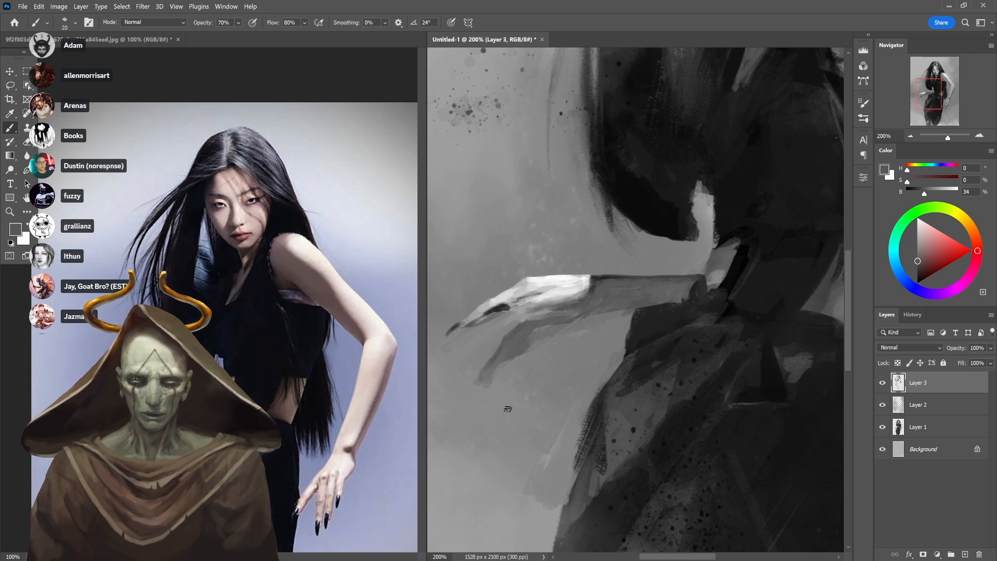
Trim the hanging finger with 54% background grey and paint black fingernails on the lower fingers at 70% opacity
left_click(490, 389, "alt")
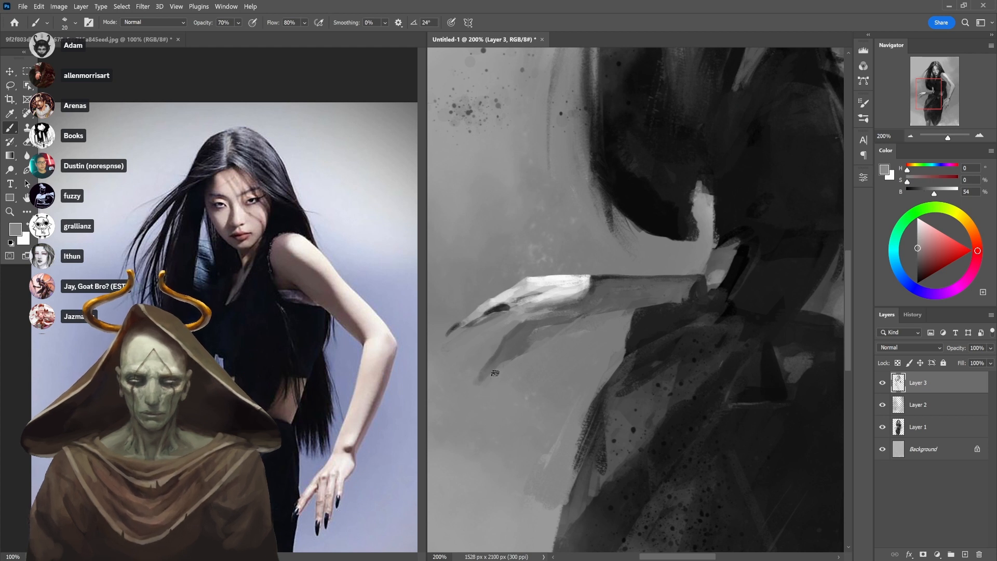
key("d")
key("x")
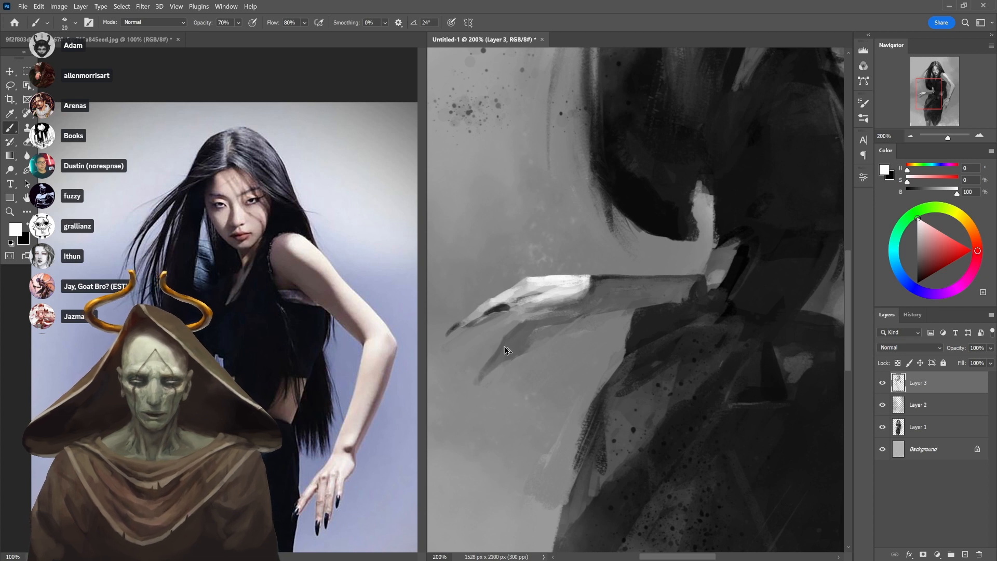
key("x")
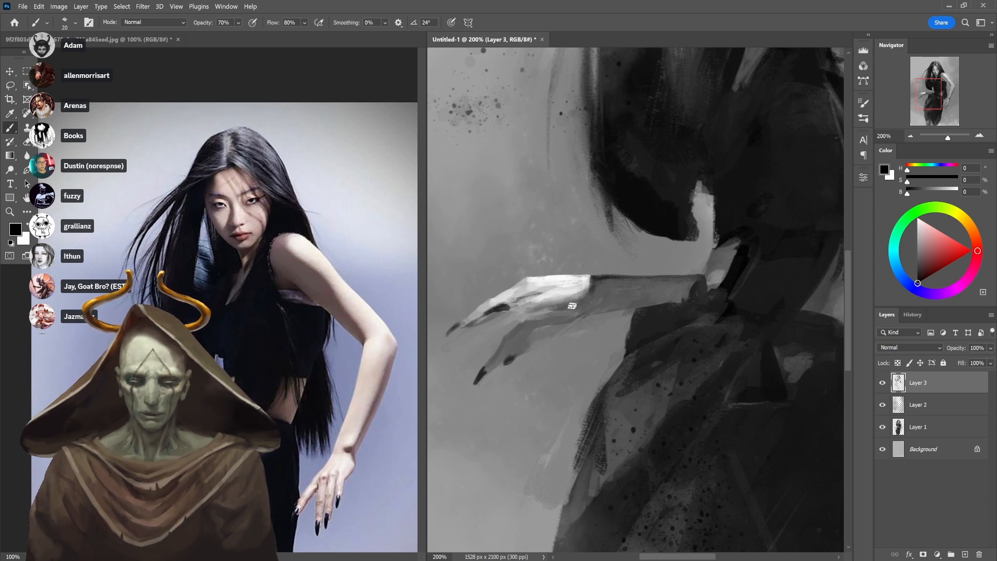
Highlight the lower finger and the hand's underside near the wrist with an 86% brightness tone at 50% and 30% opacity
left_click(564, 288, "alt")
key("3")
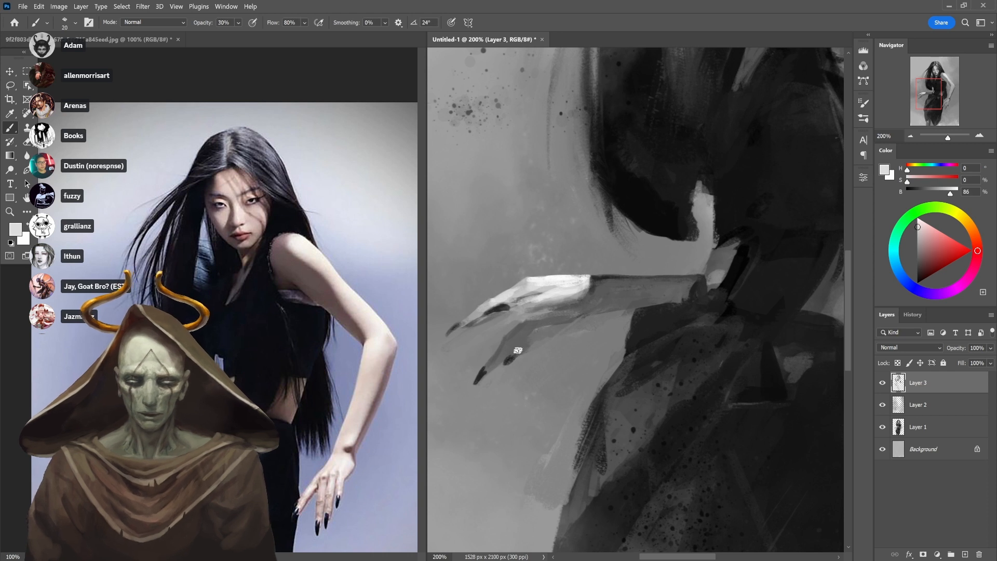
left_click_drag(530, 338, 535, 337)
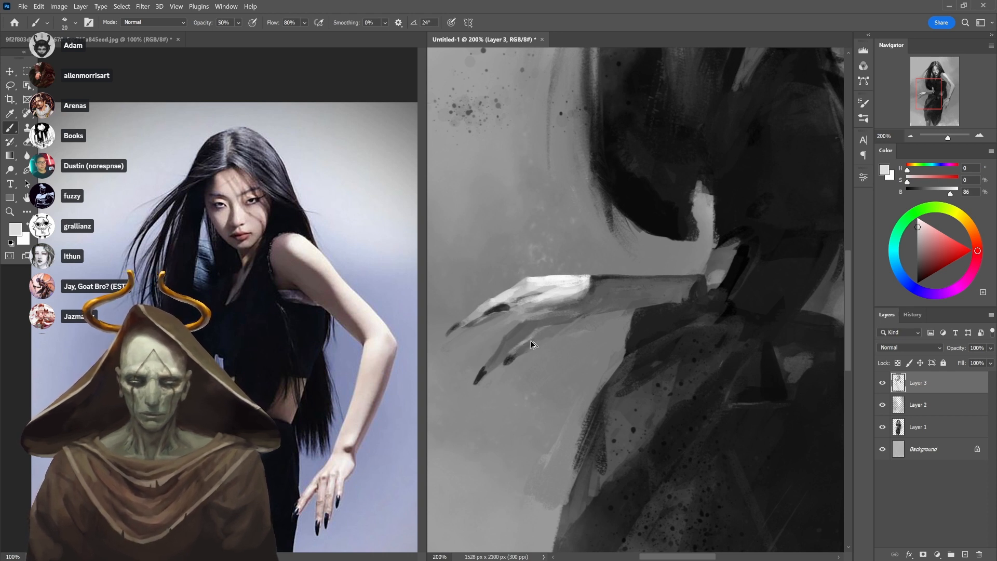
key("ctrl+z")
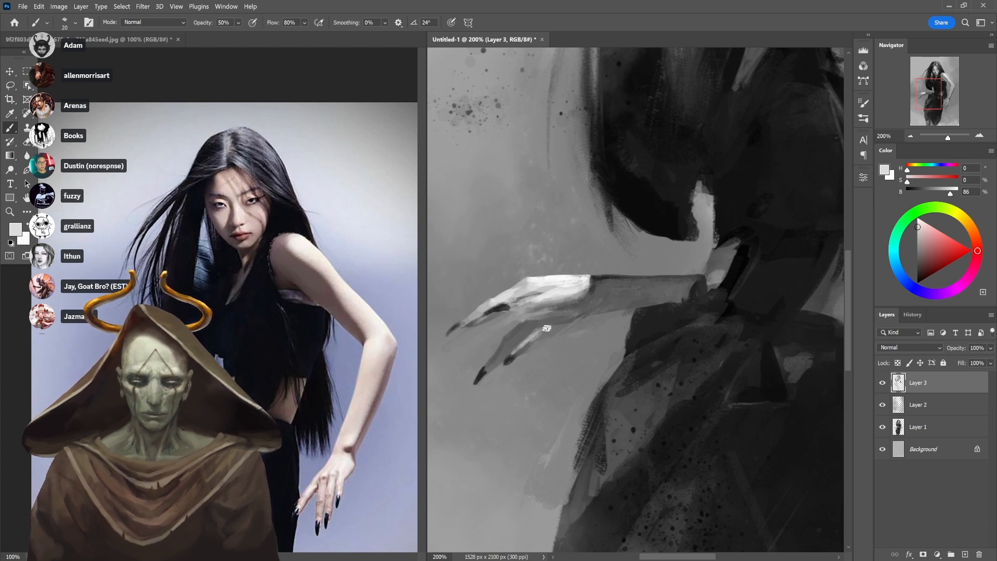
key("3")
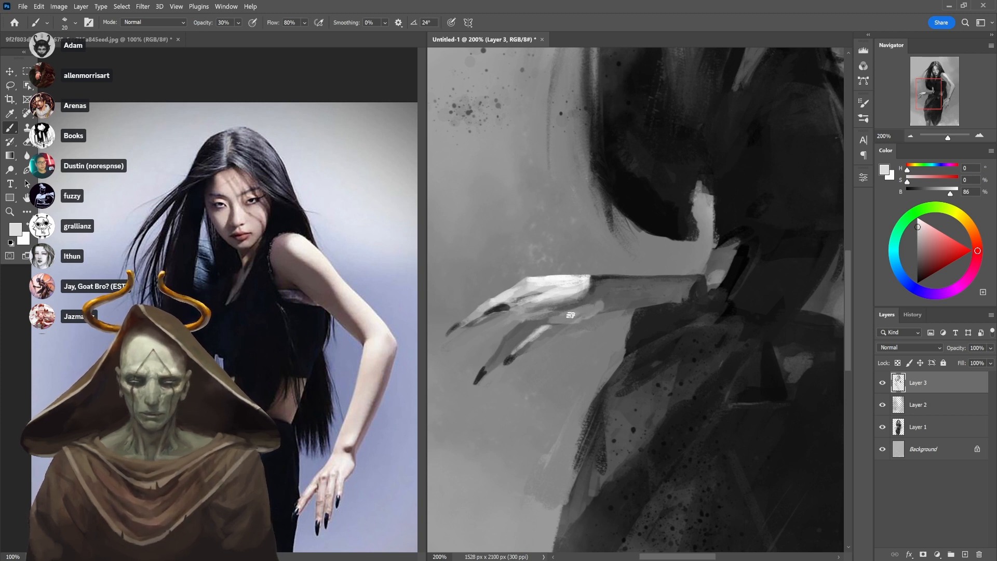
mouse_move(596, 304)
left_mouse_down()
mouse_move(540, 307)
mouse_move(563, 303)
mouse_move(545, 320)
left_mouse_up()
Blend the palm and lower wrist with sampled 53%, 51% and 58% greys at 50% opacity, and clean the lower edge with 49% grey at 90%
left_click(533, 322, "alt")
key("5")
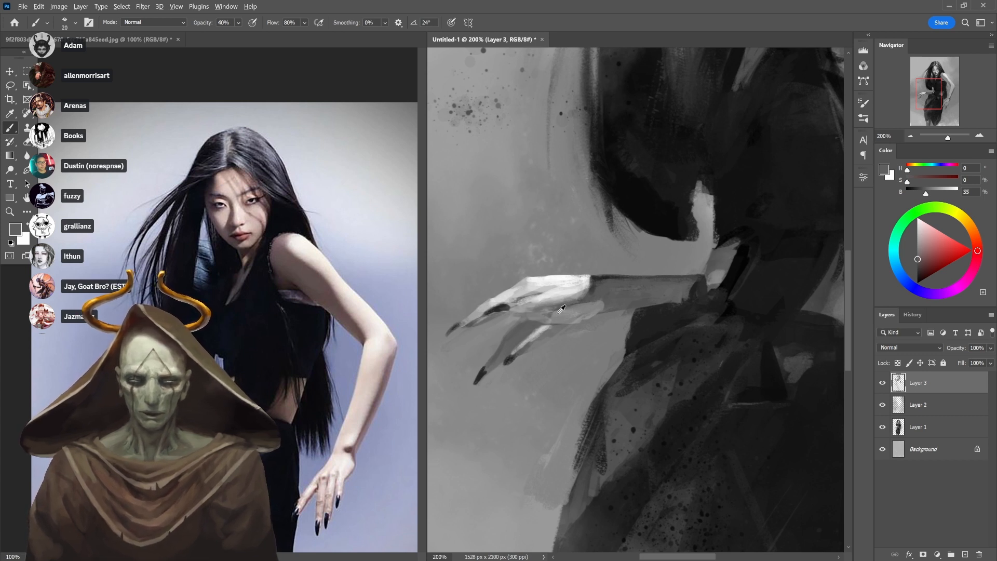
left_click(529, 329, "alt")
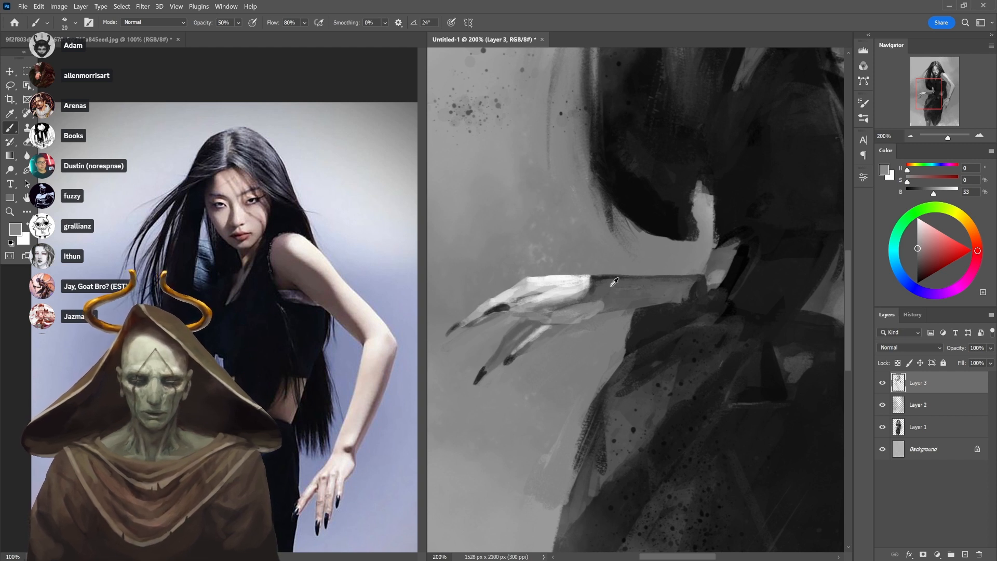
left_click(592, 301, "alt")
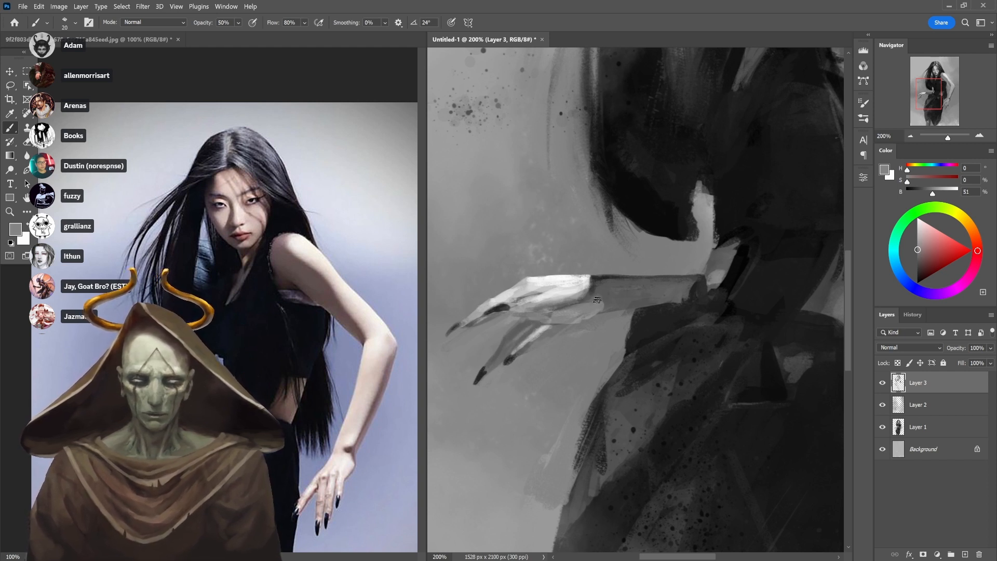
left_click(599, 302, "alt")
left_click_drag(622, 292, 590, 318)
left_click(550, 341, "alt")
left_click(544, 337, "alt")
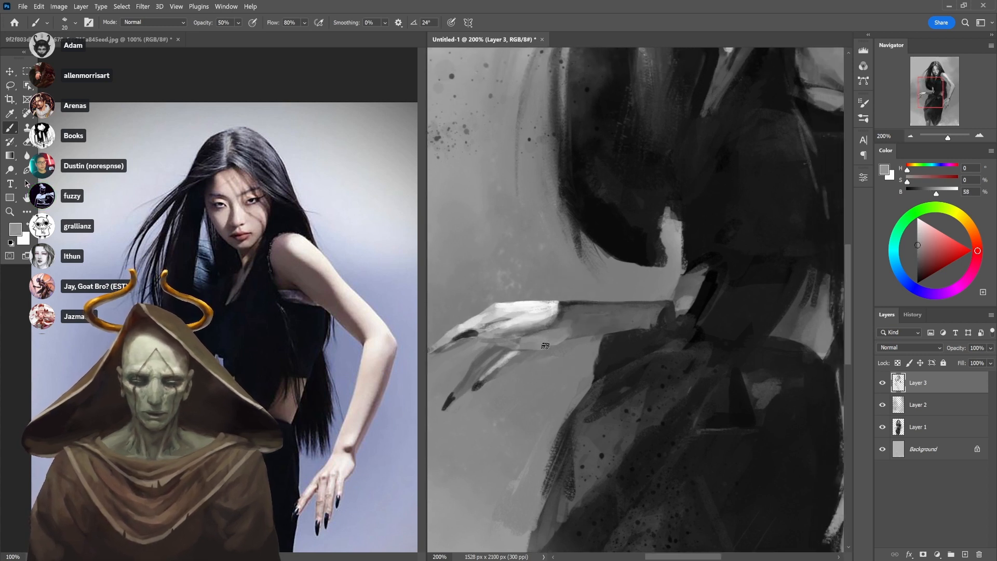
left_click(558, 351, "alt")
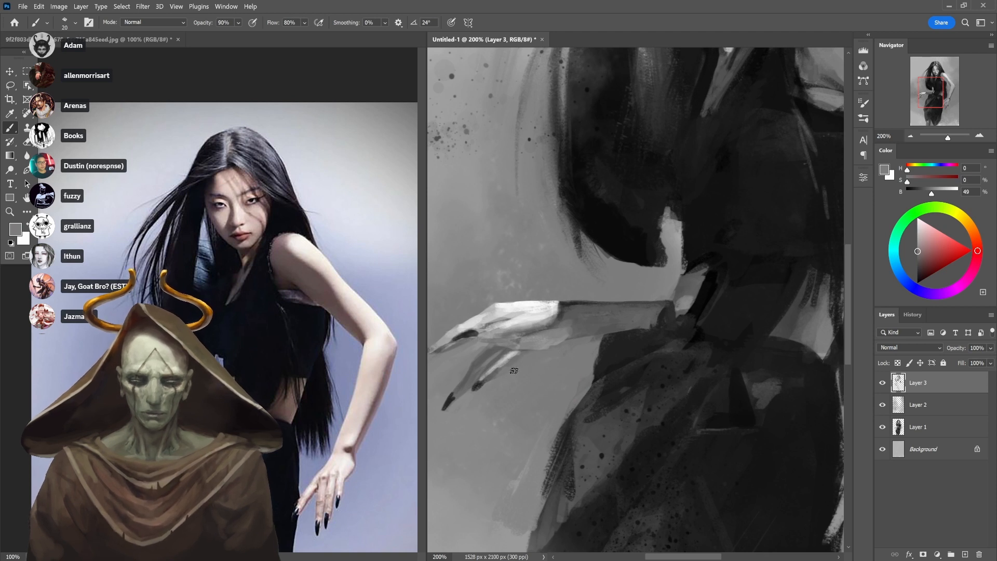
Paint a light plane along the forearm between wrist and sleeve with a 90% brightness tone at 30% opacity
left_click(535, 309, "alt")
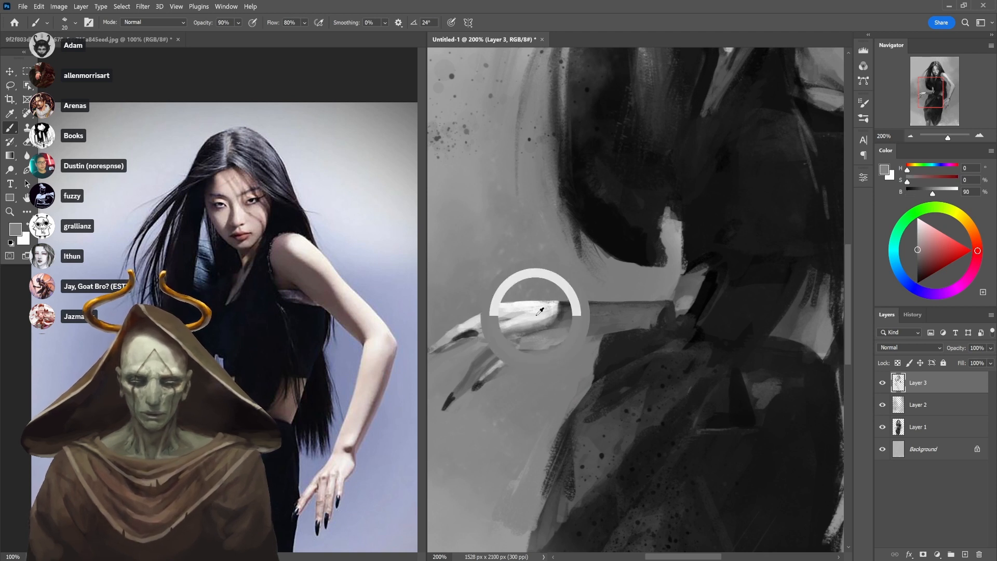
mouse_move(573, 326)
left_mouse_down()
mouse_move(576, 311)
mouse_move(584, 318)
mouse_move(573, 322)
mouse_move(604, 330)
mouse_move(638, 327)
mouse_move(603, 312)
mouse_move(650, 318)
left_mouse_up()
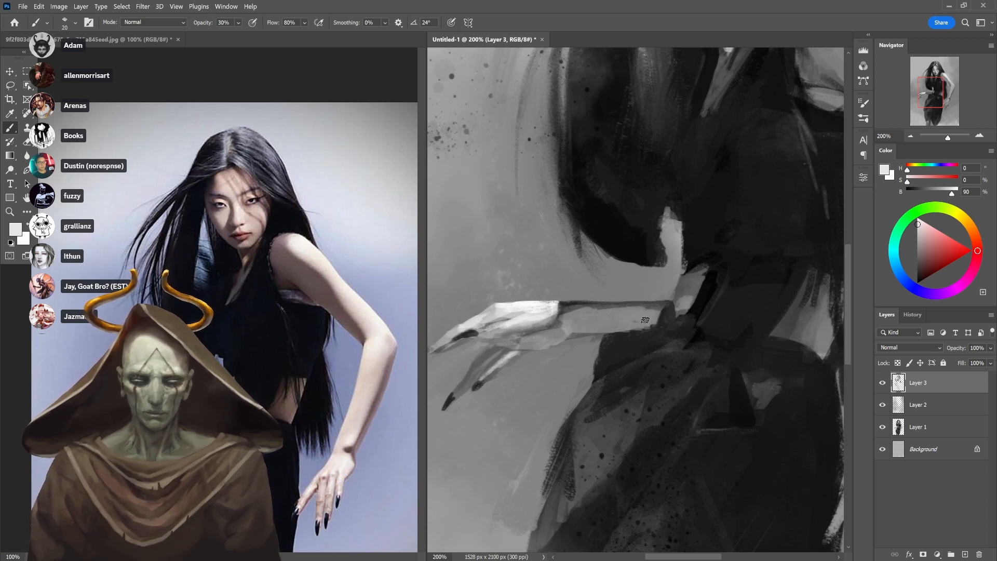
mouse_move(615, 327)
left_mouse_down()
mouse_move(581, 320)
mouse_move(648, 318)
mouse_move(579, 322)
mouse_move(601, 317)
mouse_move(627, 329)
mouse_move(628, 320)
mouse_move(601, 317)
mouse_move(630, 312)
mouse_move(598, 319)
mouse_move(602, 306)
mouse_move(603, 336)
left_mouse_up()
Trim the forearm's underside against the background and dress with sampled 49%, 46% and 13% brightness tones at 100% opacity
left_click(584, 358, "alt")
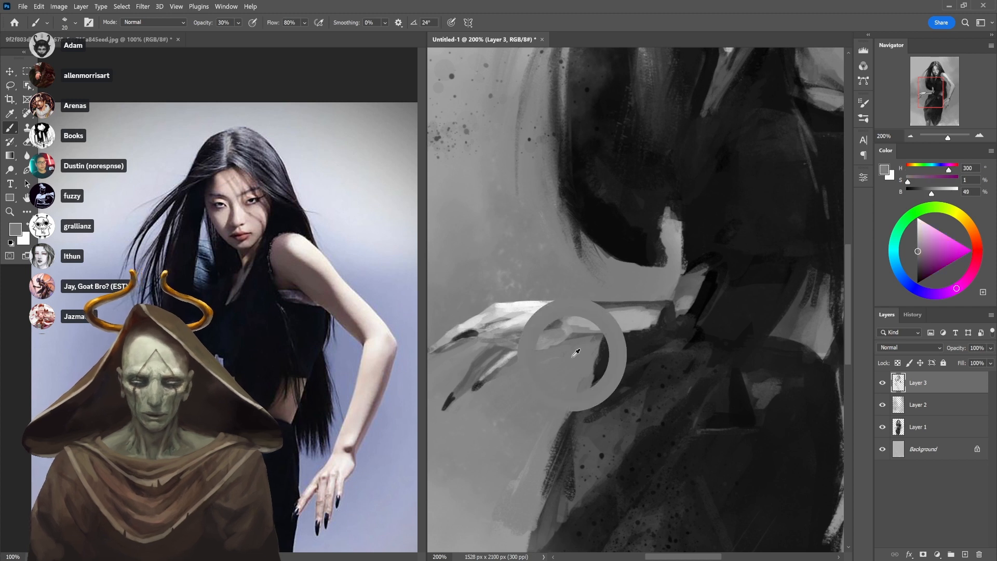
key("0")
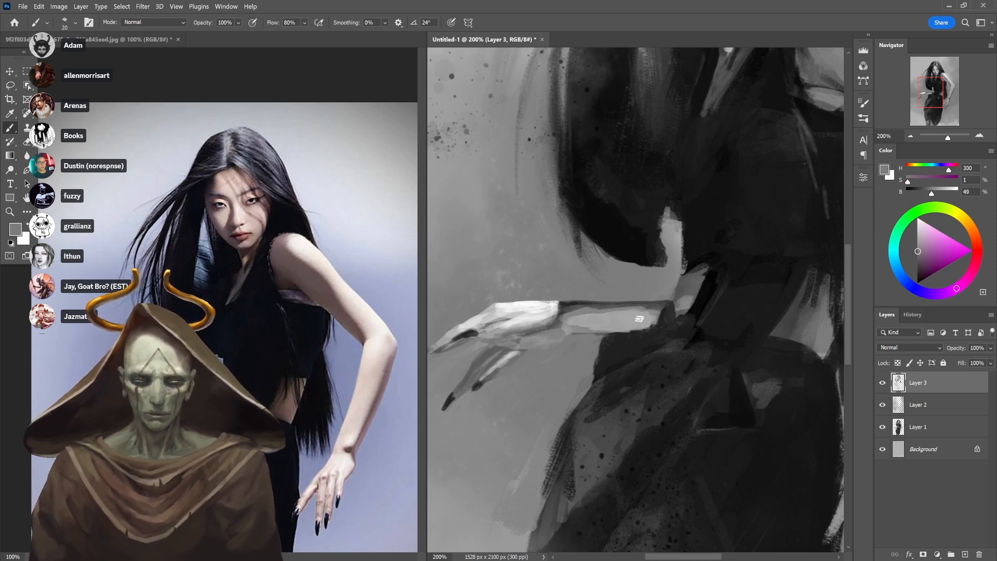
left_click(596, 343, "alt")
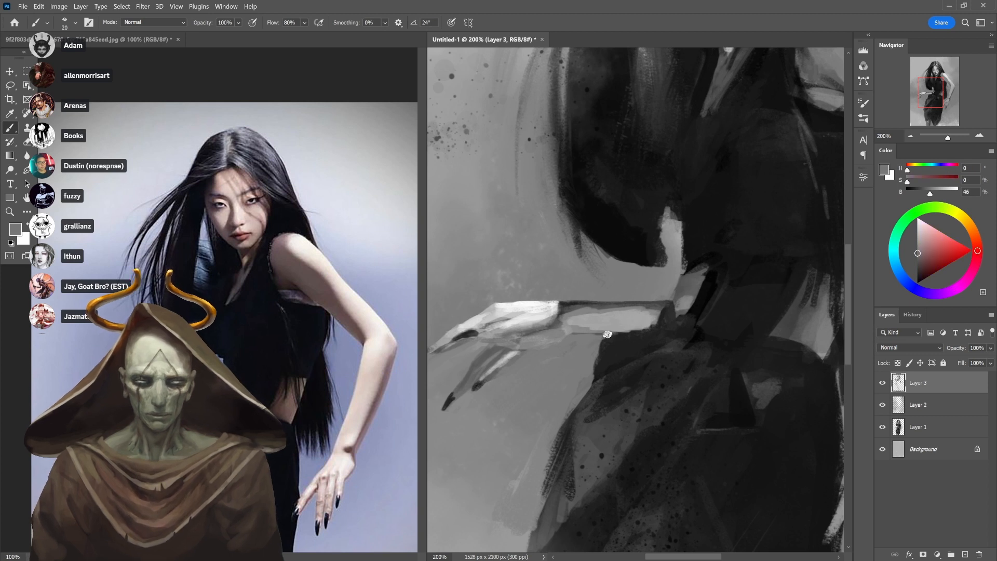
left_click(629, 337, "alt")
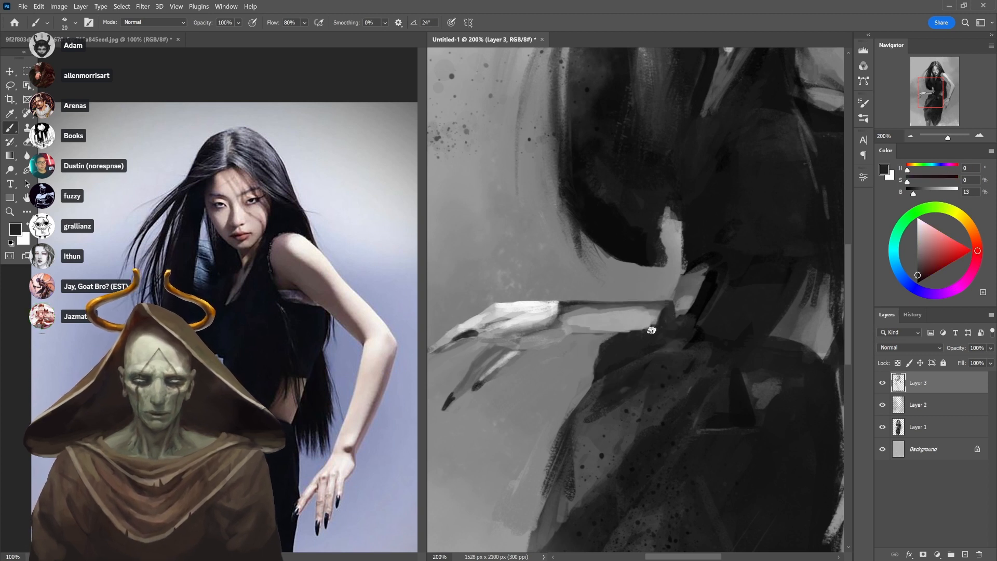
Touch up the area where the forearm meets the dress with sampled 64% grey and 4% near-black, lowering the opacity to 60%
left_click(645, 318, "alt")
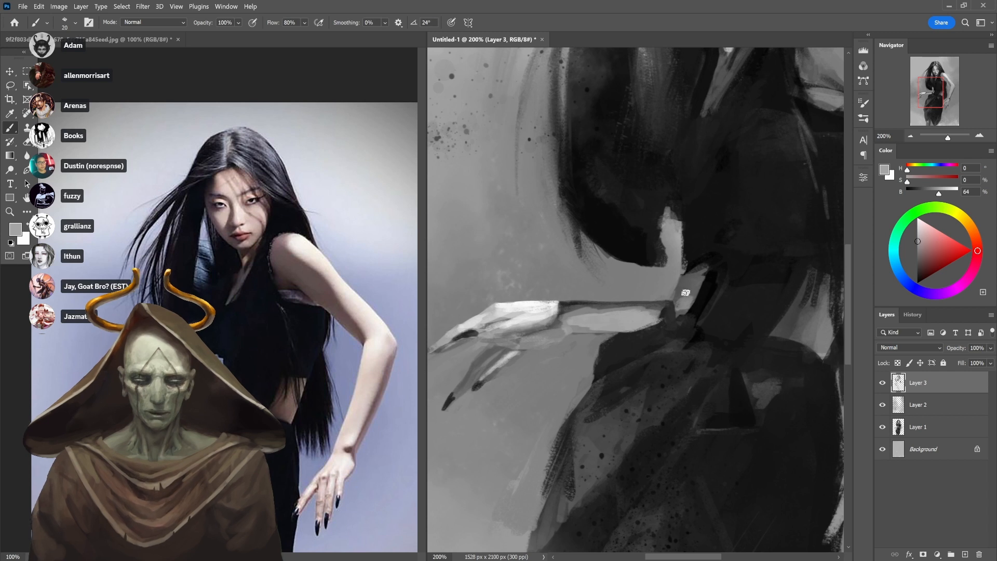
key("6")
left_click(701, 297, "alt")
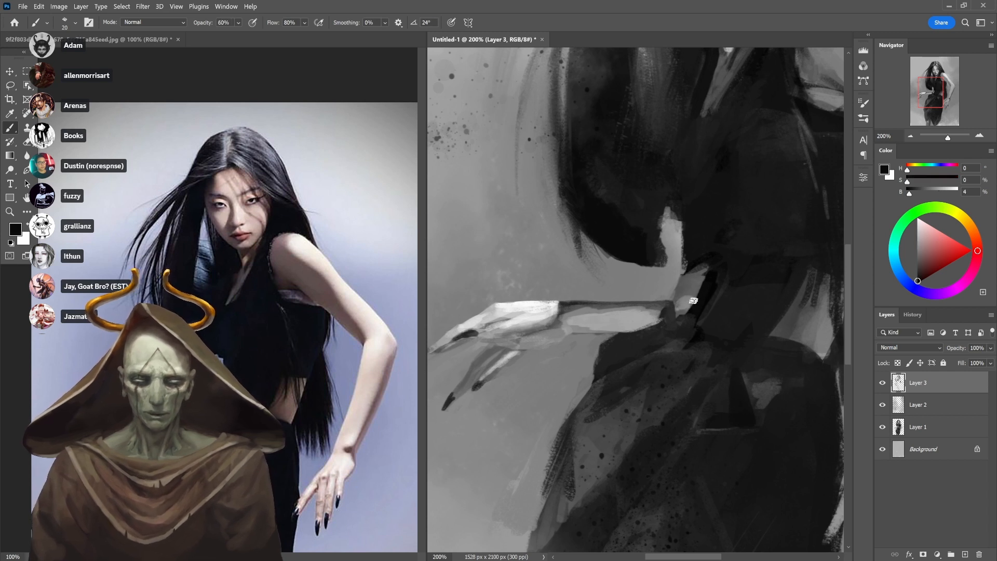
Soften the transition from the wrist highlight into the forearm's upper shadow with sampled mid-greys, including 51%, at 30% opacity
mouse_move(688, 312)
left_mouse_down()
mouse_move(709, 275)
mouse_move(692, 352)
mouse_move(679, 285)
mouse_move(757, 213)
left_mouse_up()
left_click(628, 303, "alt")
left_click(591, 249, "alt")
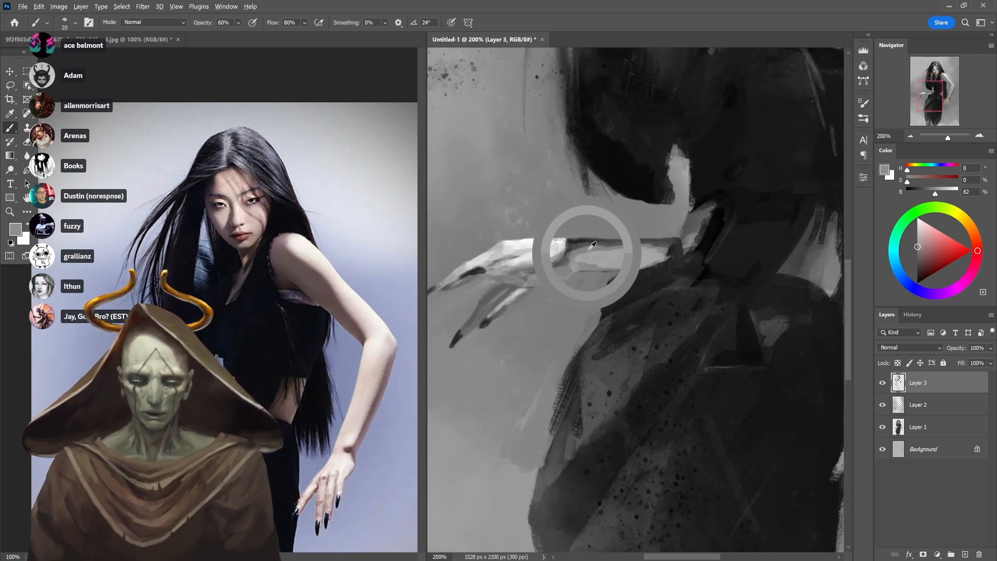
key("3")
mouse_move(569, 243)
left_mouse_down()
mouse_move(605, 244)
mouse_move(588, 239)
left_mouse_up()
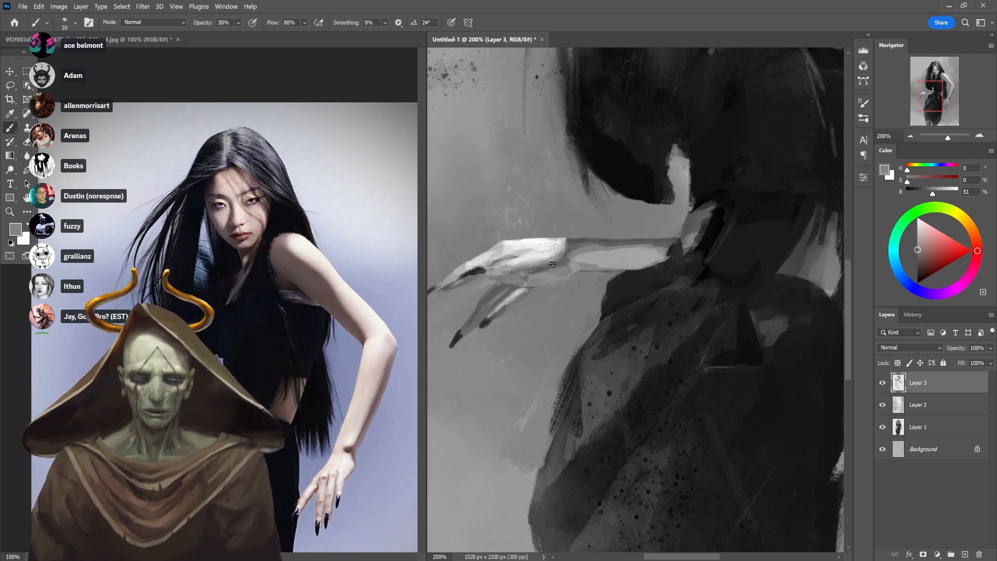
Trim the extended finger's underside with 53% background grey and redefine its tip with 36% grey at 80% opacity
left_click_drag(544, 283, 648, 256)
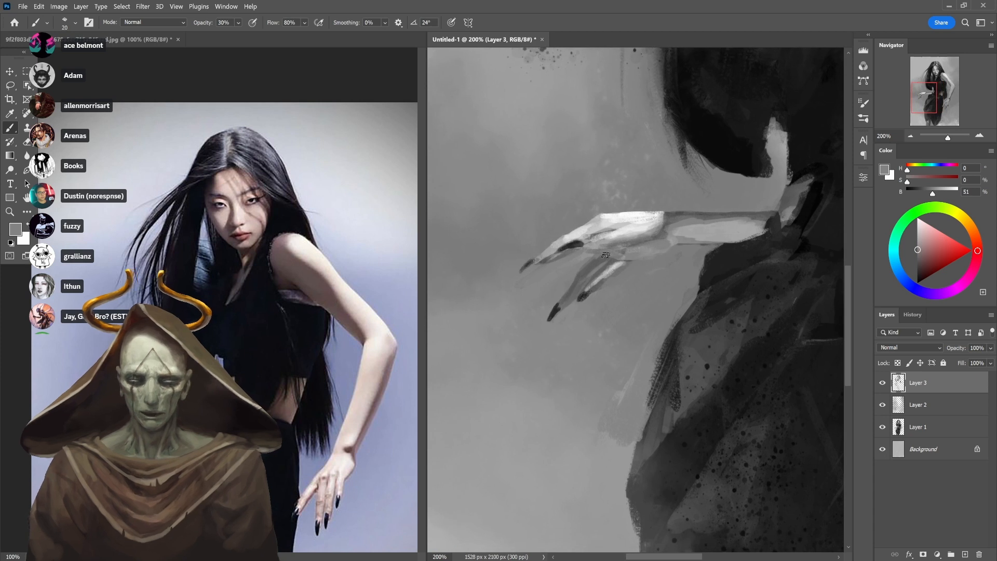
left_click(560, 262, "alt")
key("8")
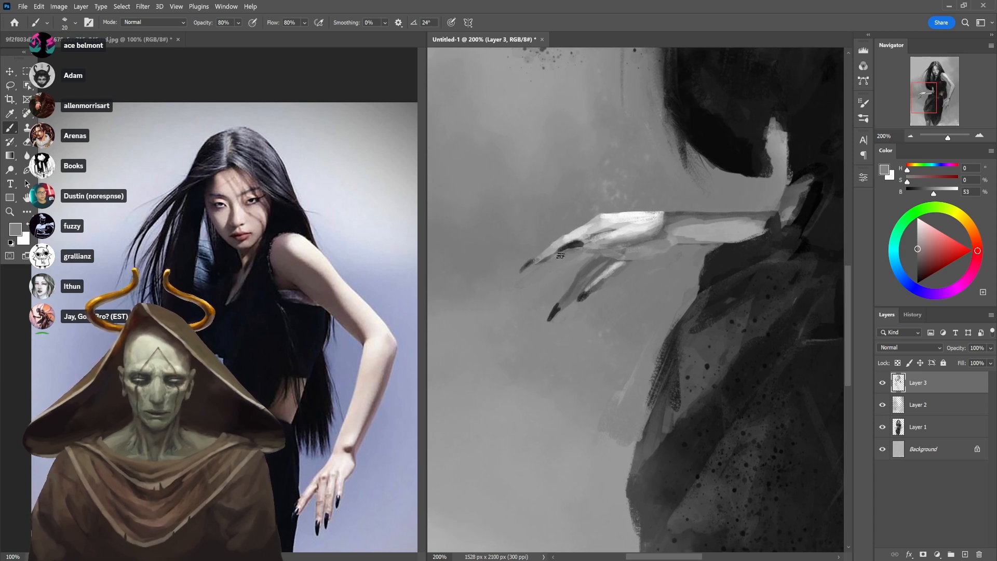
left_click(547, 259, "alt")
left_click(589, 269, "alt")
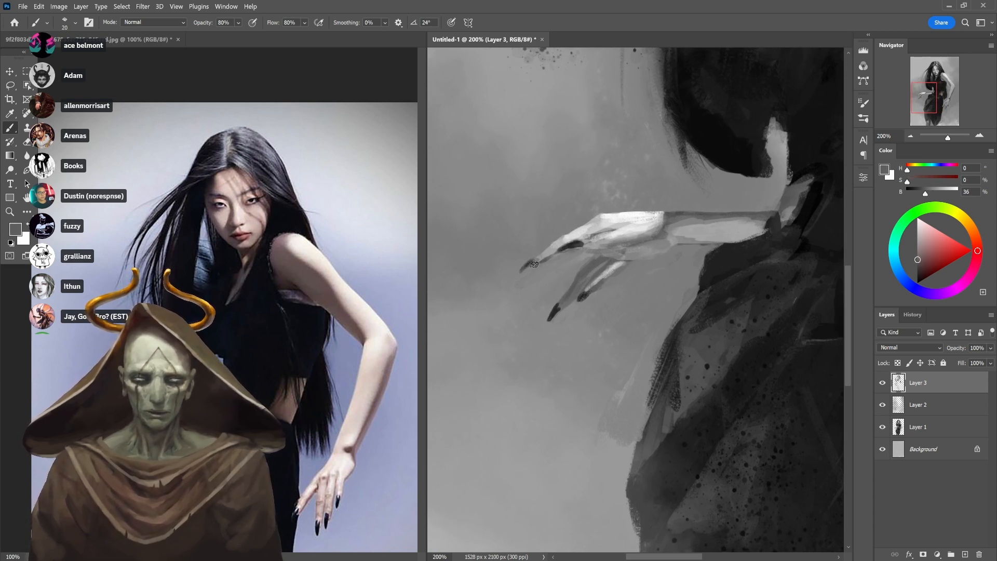
left_click_drag(534, 263, 557, 249)
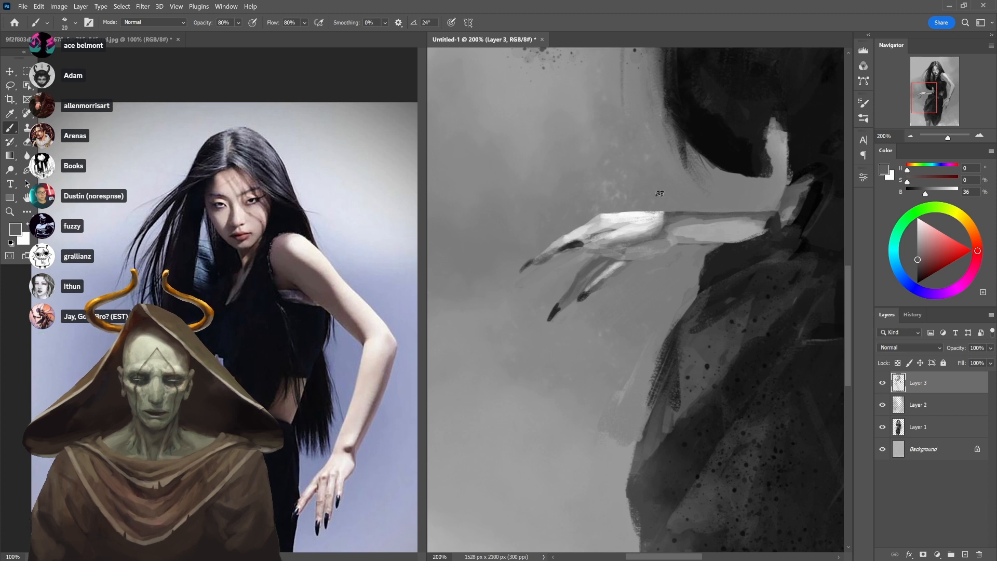
Trim the upper contour of the back of the hand with 50% background grey at 70% opacity
left_click_drag(705, 221, 689, 241)
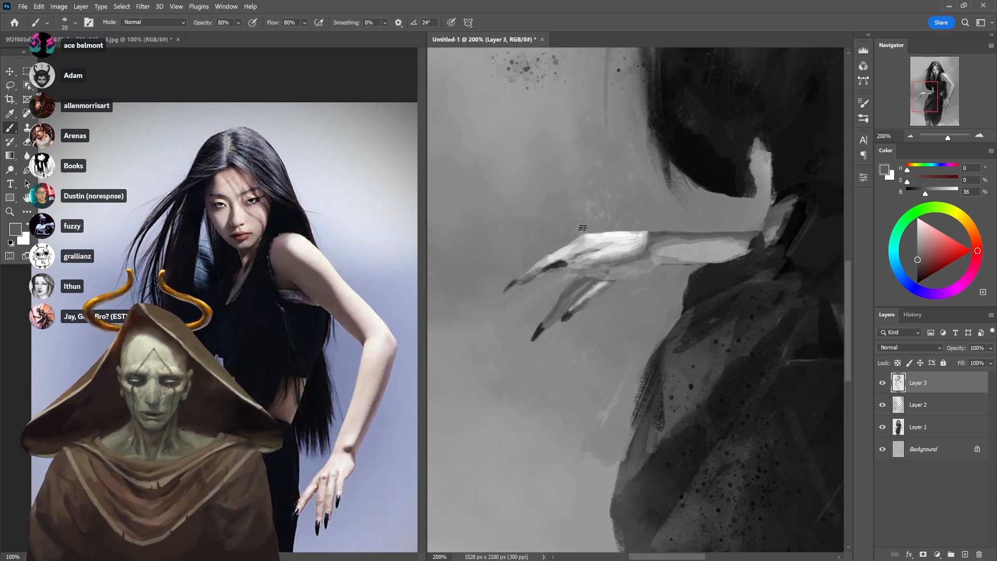
left_click(574, 235, "alt")
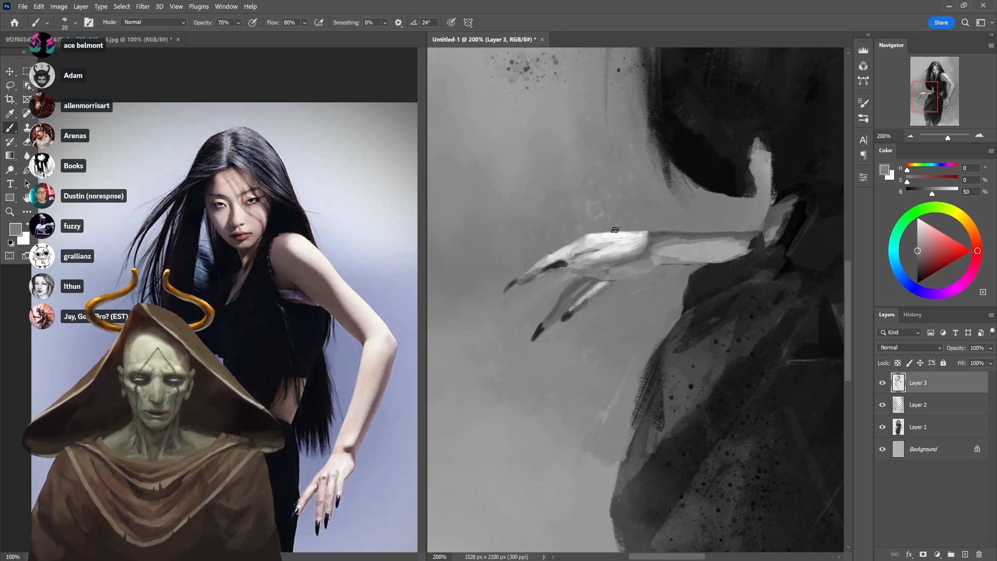
mouse_move(633, 229)
left_mouse_down()
mouse_move(603, 230)
mouse_move(644, 230)
mouse_move(612, 232)
left_mouse_up()
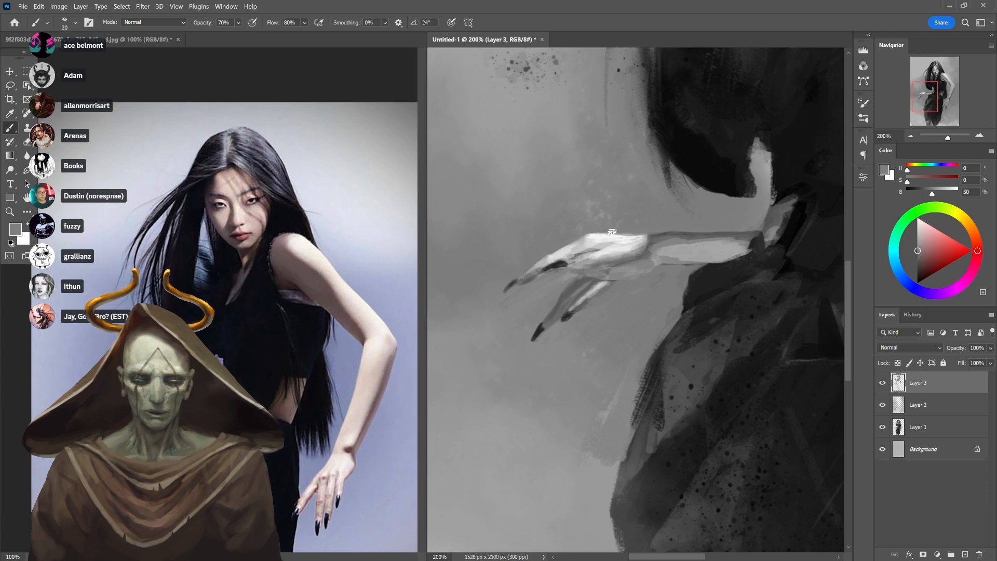
Paint a white highlight on the point of the other arm's elbow at 40% opacity
left_click_drag(678, 219, 529, 301)
left_click_drag(776, 220, 621, 345)
left_click_drag(714, 269, 571, 317)
key("d")
key("x")
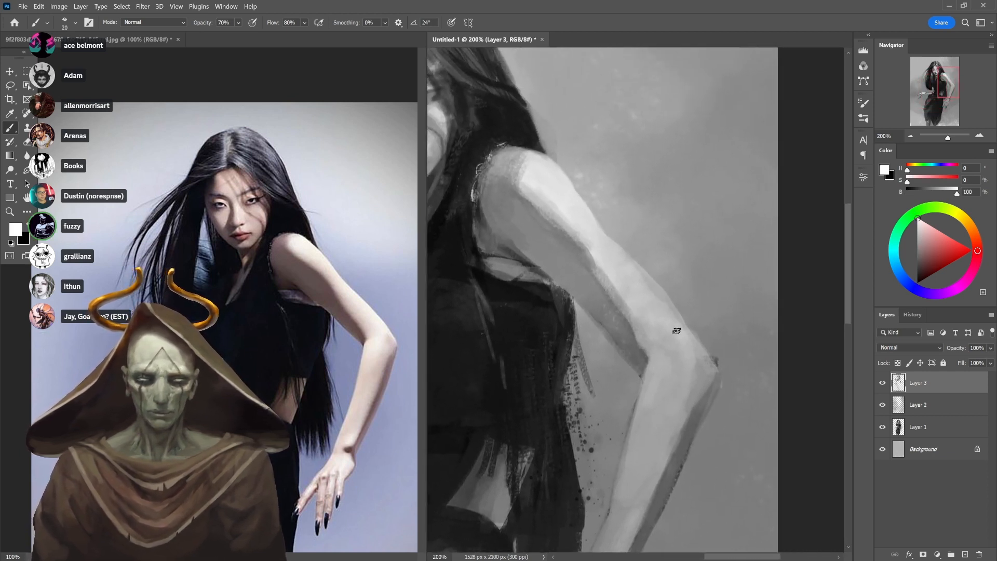
mouse_move(687, 363)
left_mouse_down()
mouse_move(677, 325)
mouse_move(720, 371)
left_mouse_up()
key("ctrl+z")
key("4")
key("ctrl+z")
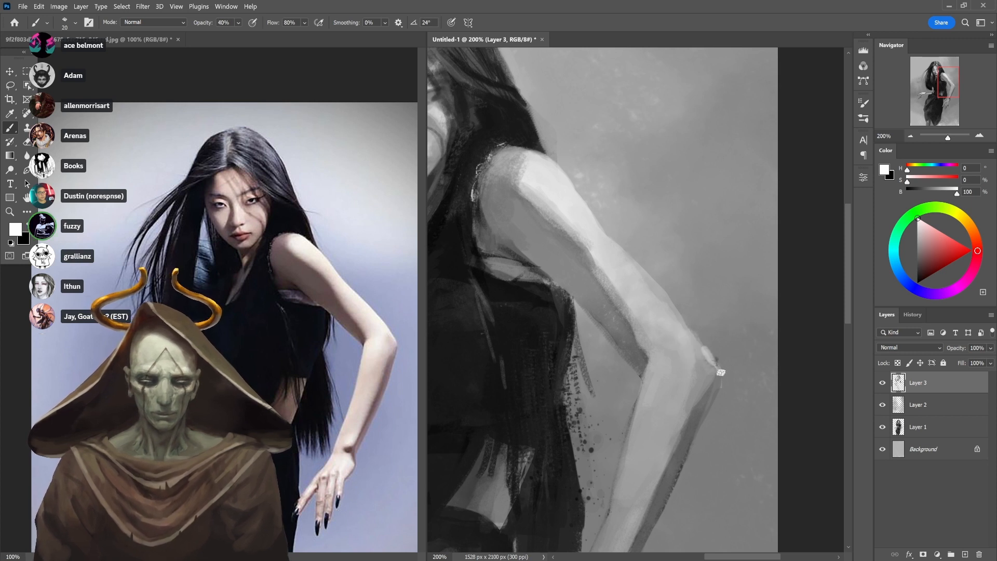
Brighten the upper arm and shoulder with white using a size 40 brush, reducing the opacity from 40% to 30% and 20%
mouse_move(688, 332)
left_mouse_down()
mouse_move(701, 361)
mouse_move(661, 294)
mouse_move(611, 245)
mouse_move(653, 291)
mouse_move(612, 254)
mouse_move(670, 351)
mouse_move(681, 391)
mouse_move(681, 351)
mouse_move(722, 453)
left_mouse_up()
key("bracketright")
key("bracketright")
key("bracketright")
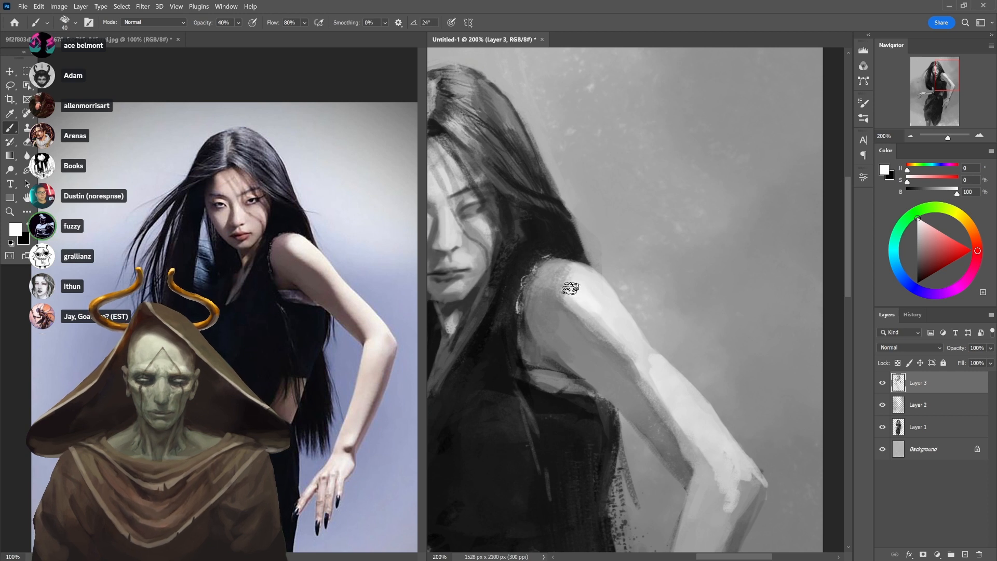
key("3")
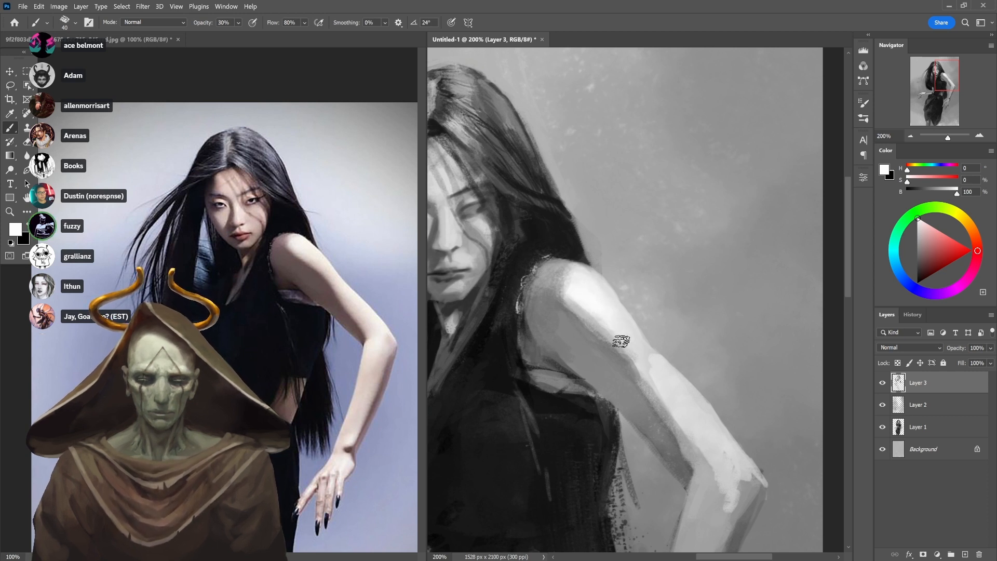
key("2")
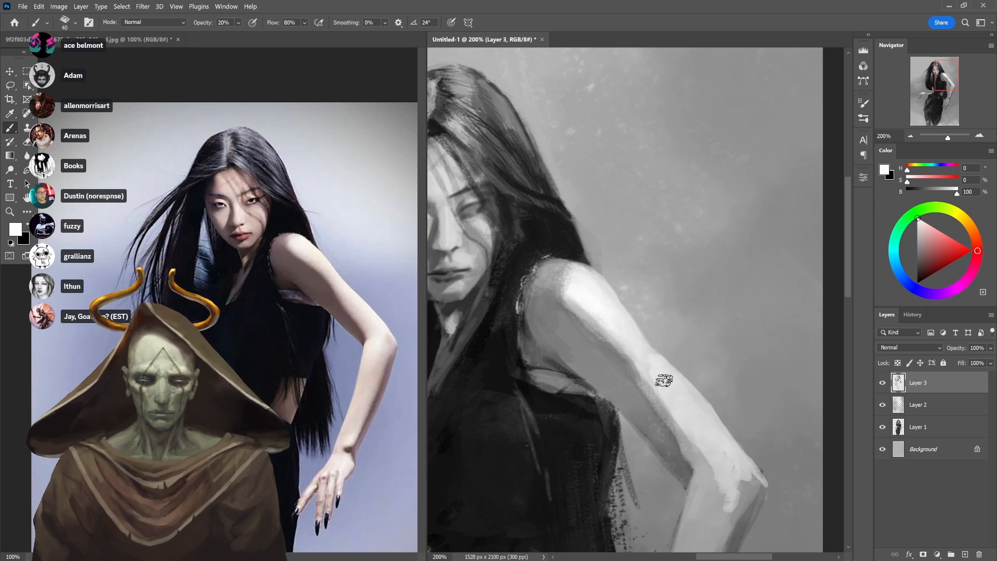
Soften the hard highlight at the elbow with sampled light gray, using the brush at 60% opacity
left_click_drag(715, 398, 652, 194)
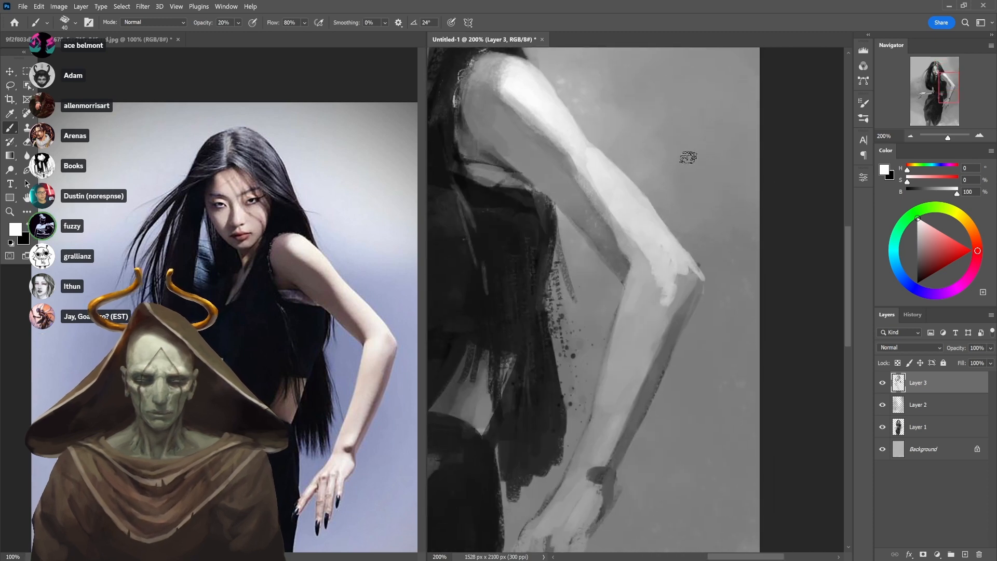
left_click(666, 253, "alt")
left_click(659, 262, "alt")
key("6")
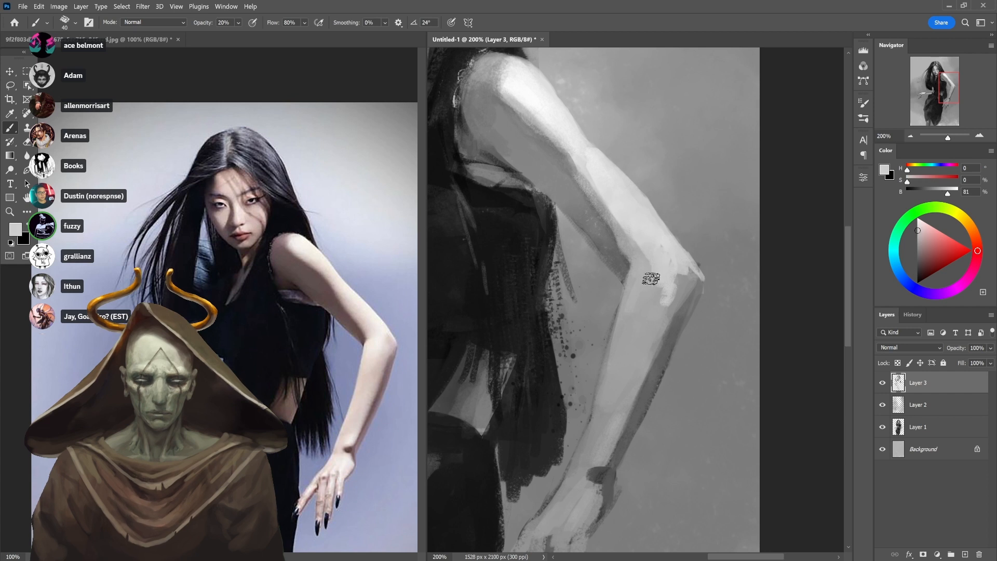
mouse_move(649, 278)
left_mouse_down()
mouse_move(643, 300)
mouse_move(672, 272)
mouse_move(670, 293)
mouse_move(682, 266)
mouse_move(651, 333)
mouse_move(667, 298)
mouse_move(655, 301)
mouse_move(653, 320)
mouse_move(660, 313)
mouse_move(645, 286)
mouse_move(646, 325)
left_mouse_up()
Blend the elbow highlight into the upper forearm with sampled mid grays at 30% opacity
left_click(658, 291, "alt")
left_click(668, 302, "alt")
key("3")
left_click(654, 318, "alt")
left_click(648, 312, "alt")
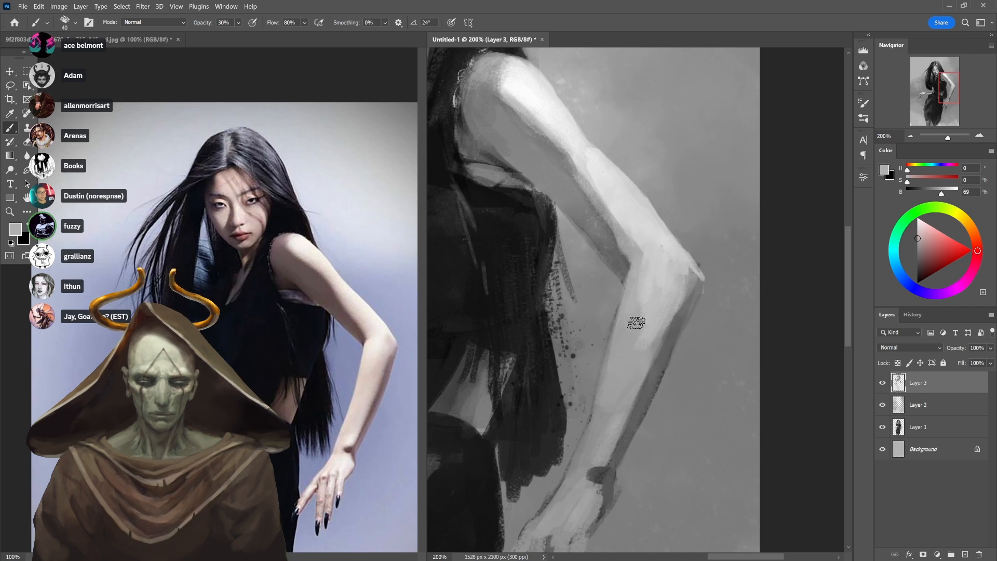
left_click(651, 259, "alt")
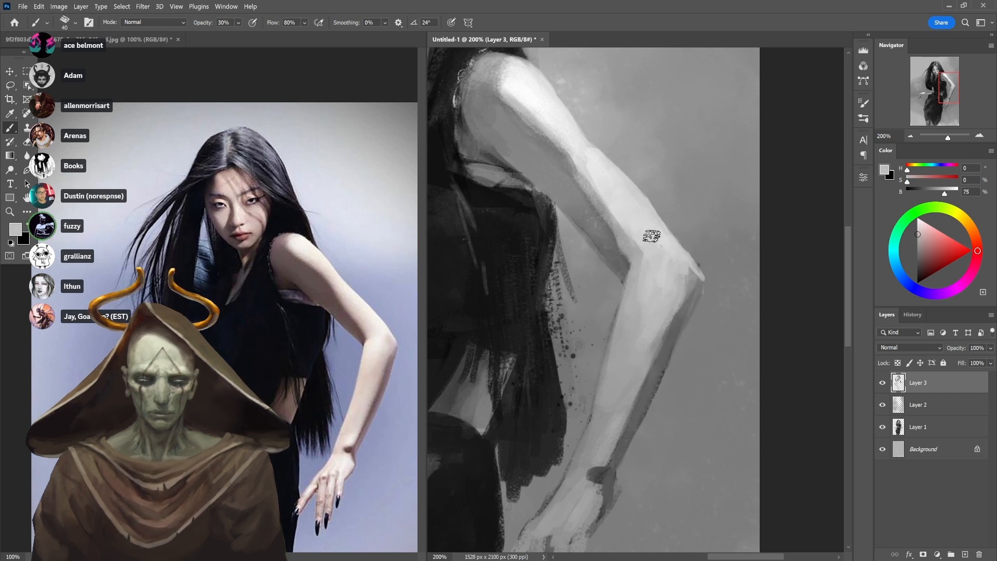
Refine the inner elbow crease and the shadow edge above it with sampled arm and background grays, finishing at 100% opacity
left_click(624, 262, "alt")
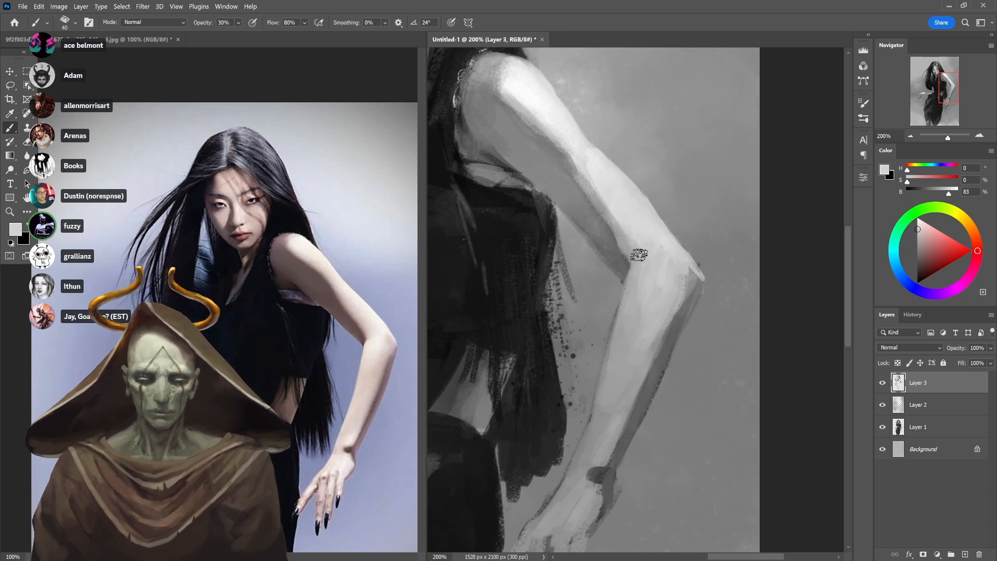
left_click(611, 231, "alt")
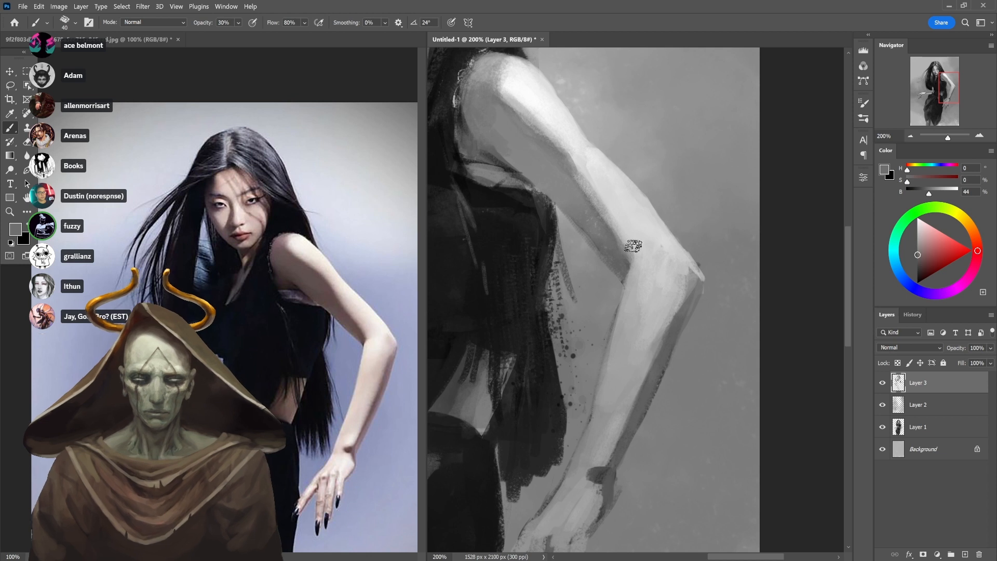
left_click(597, 247, "alt")
key("0")
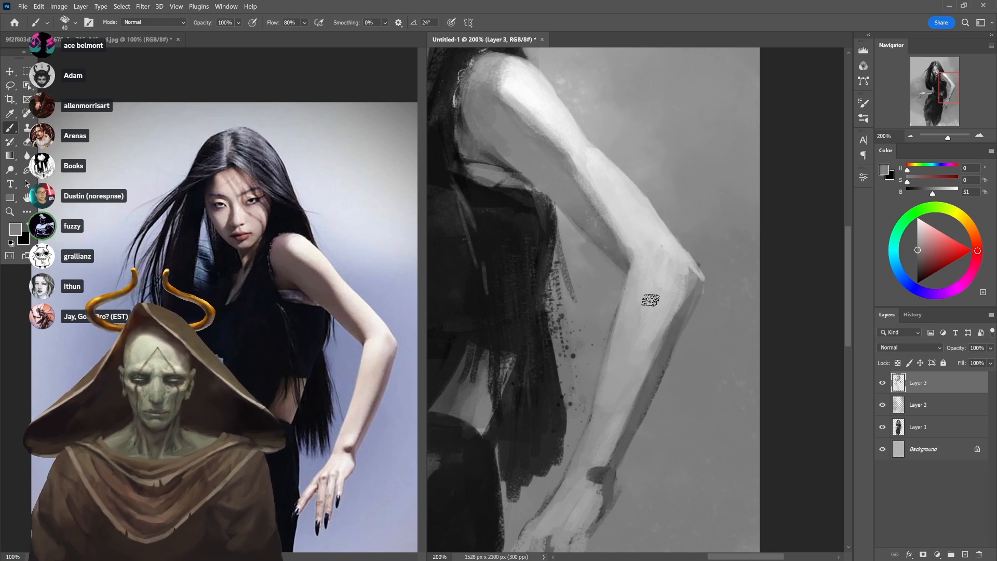
Even out the forearm tones just below the elbow with sampled grays, reducing brush opacity to 30%
left_click(646, 279, "alt")
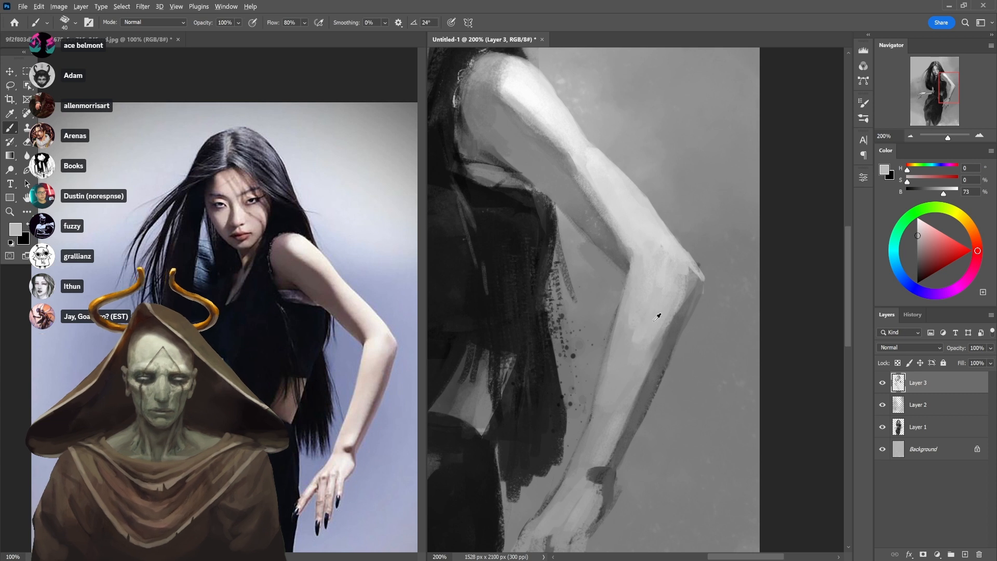
left_click(638, 334, "alt")
key("3")
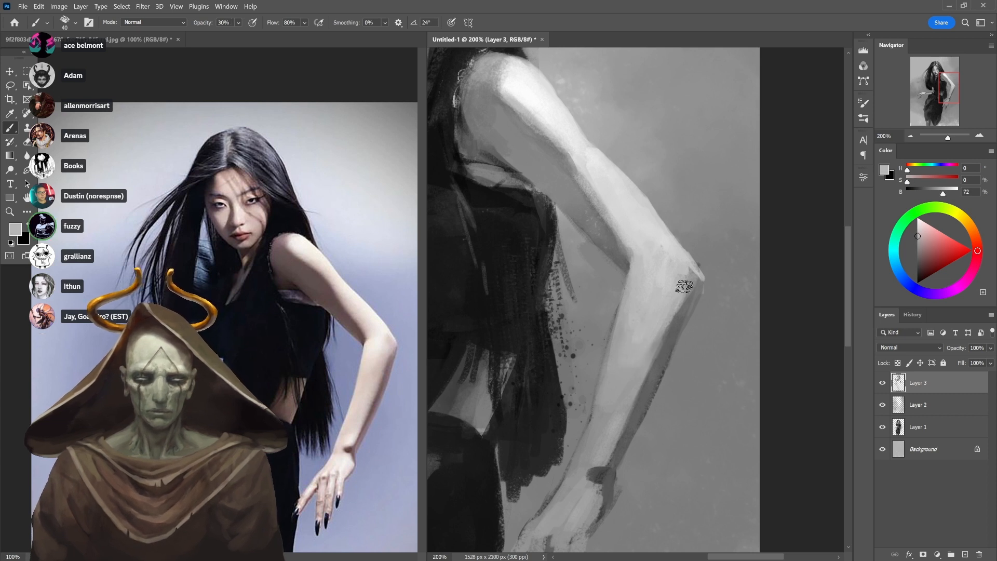
left_click(683, 302, "alt")
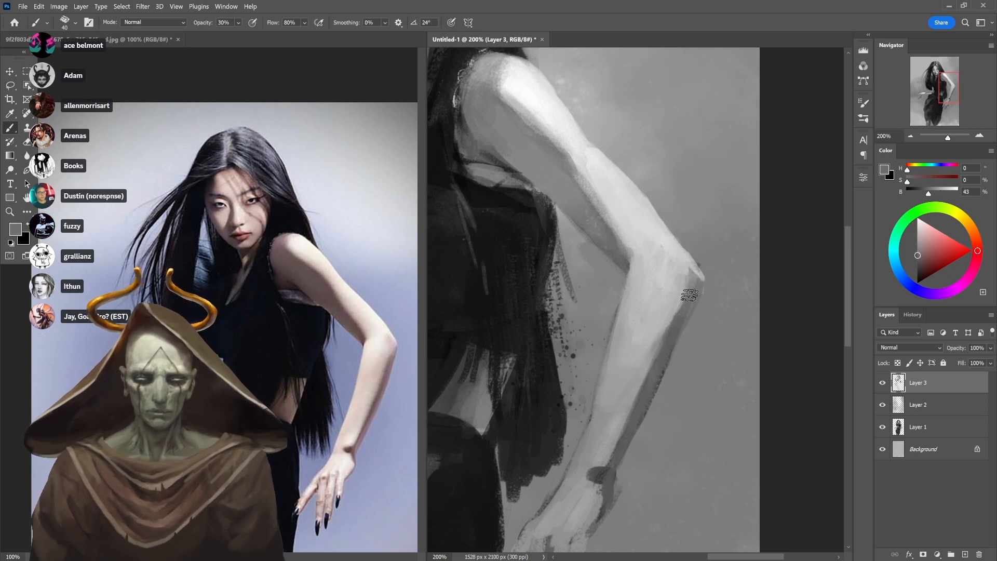
Check the whole figure, and blend the forearm's light area into its shadow side with sampled grays at 40% opacity
key("ctrl+minus")
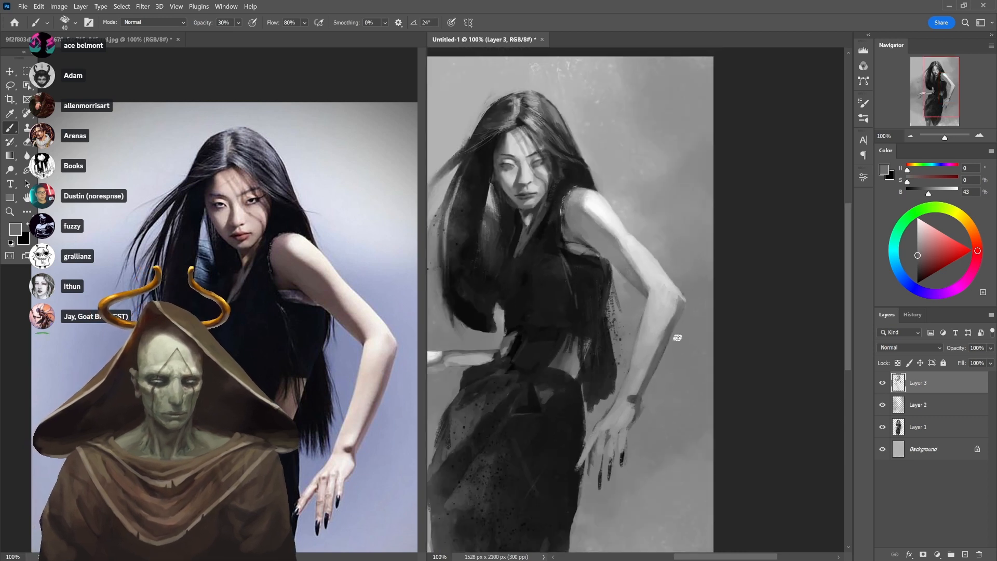
left_click_drag(676, 337, 679, 375)
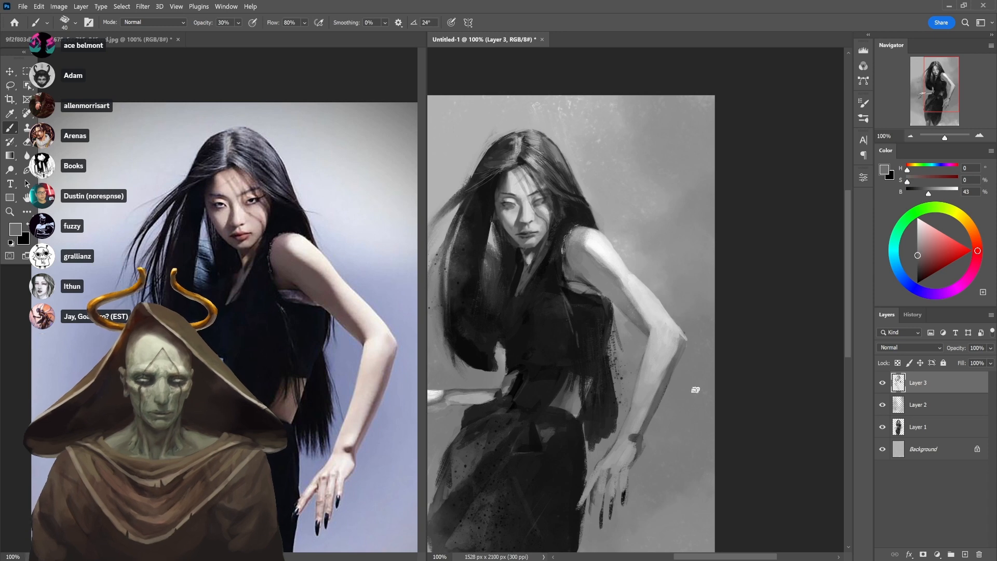
left_click_drag(641, 444, 658, 348)
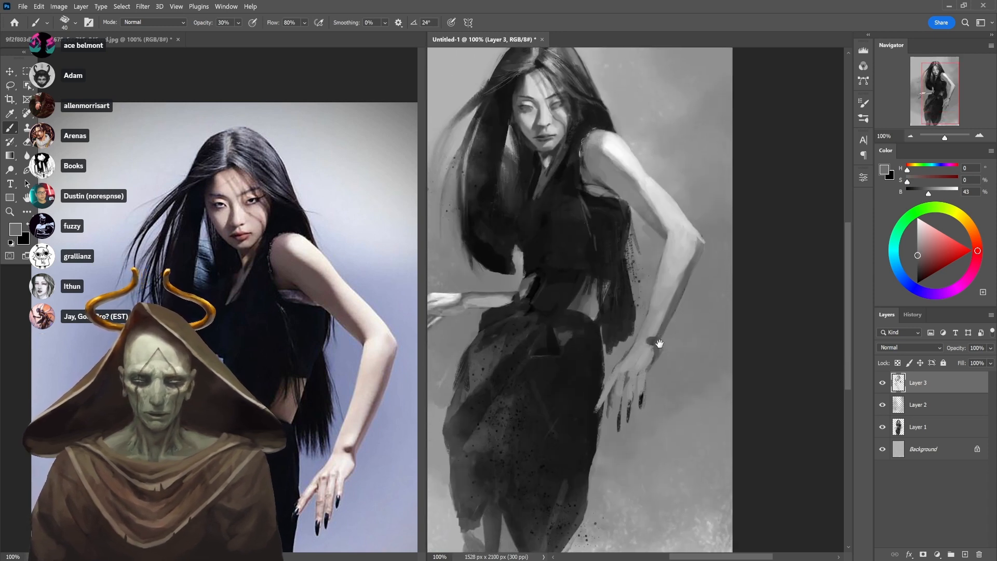
left_click(689, 233, "alt")
left_click(667, 290)
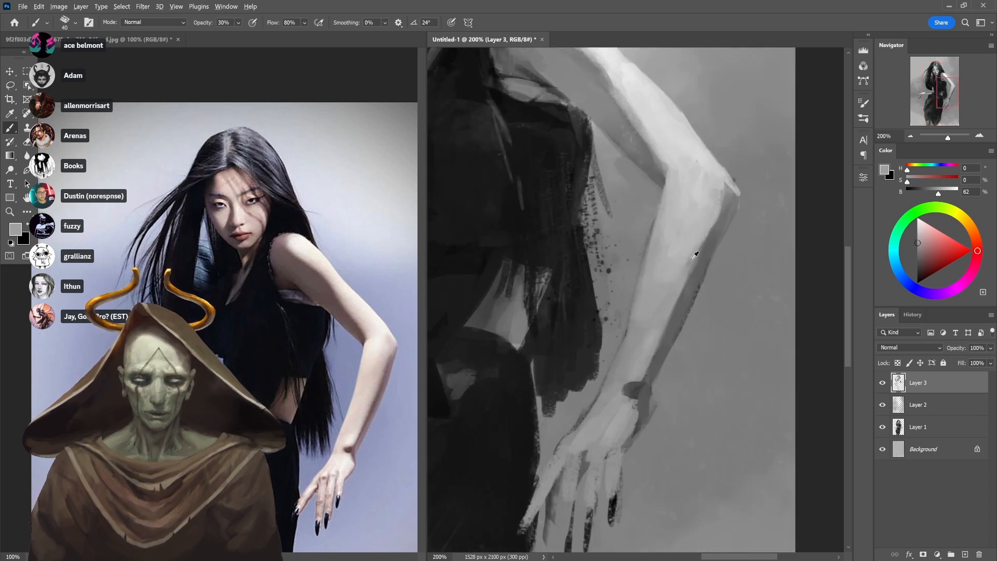
left_click(690, 261, "alt")
left_click(696, 252, "alt")
left_click(694, 255, "alt")
key("4")
left_click_drag(688, 262, 682, 263)
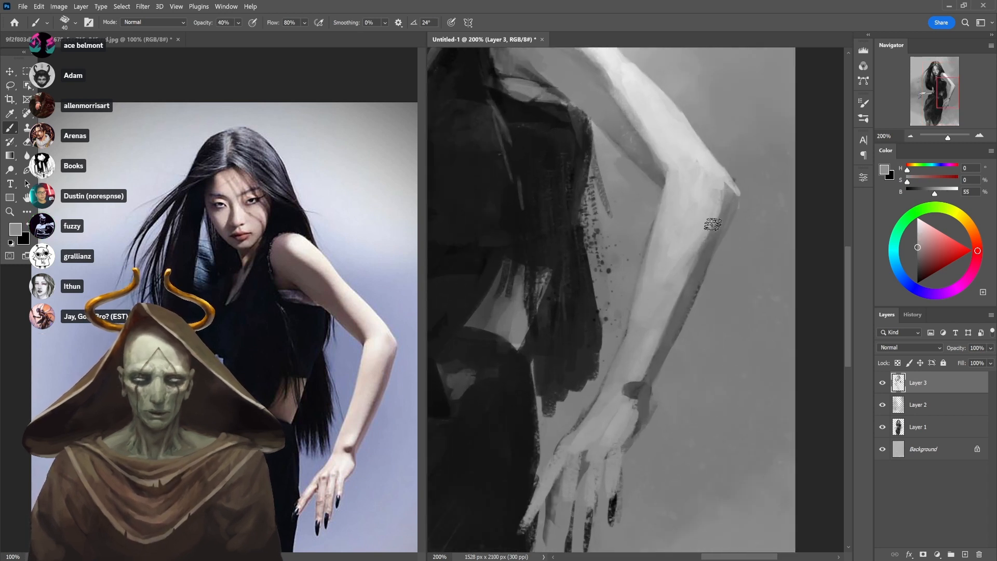
Soften the shadow edge below the elbow and repaint the elbow tip with sampled grays at 30% opacity
left_click(709, 234, "alt")
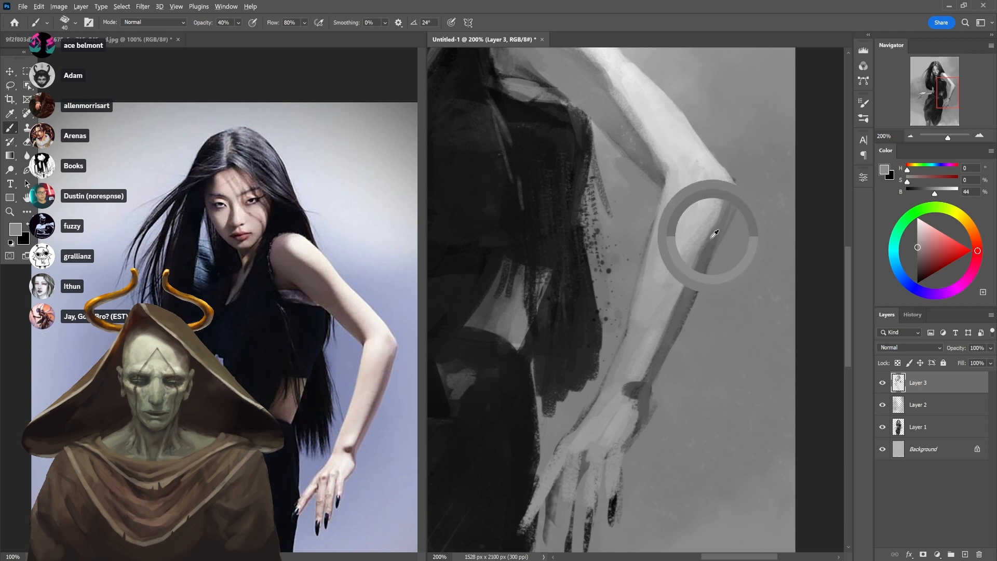
key("3")
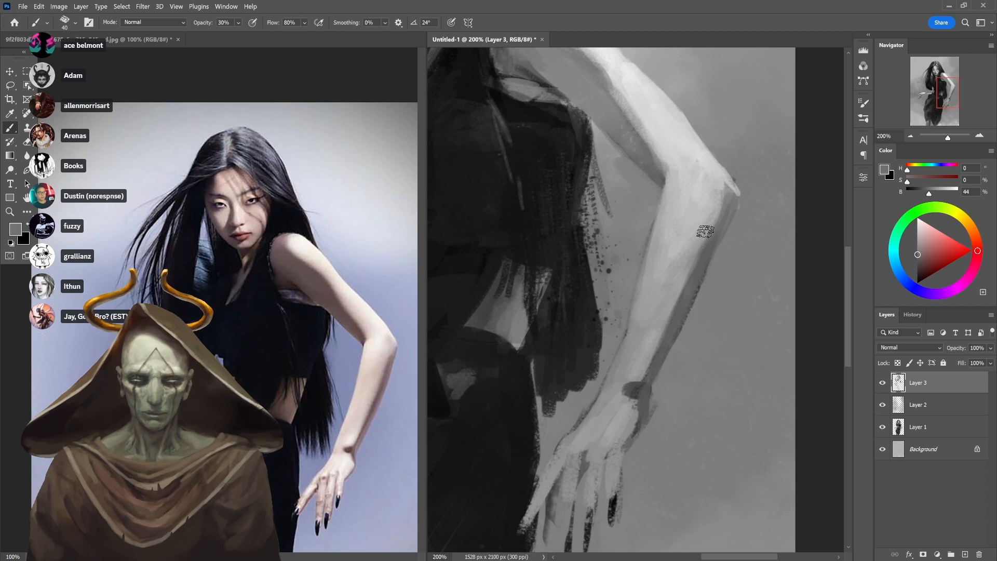
left_click(722, 207, "alt")
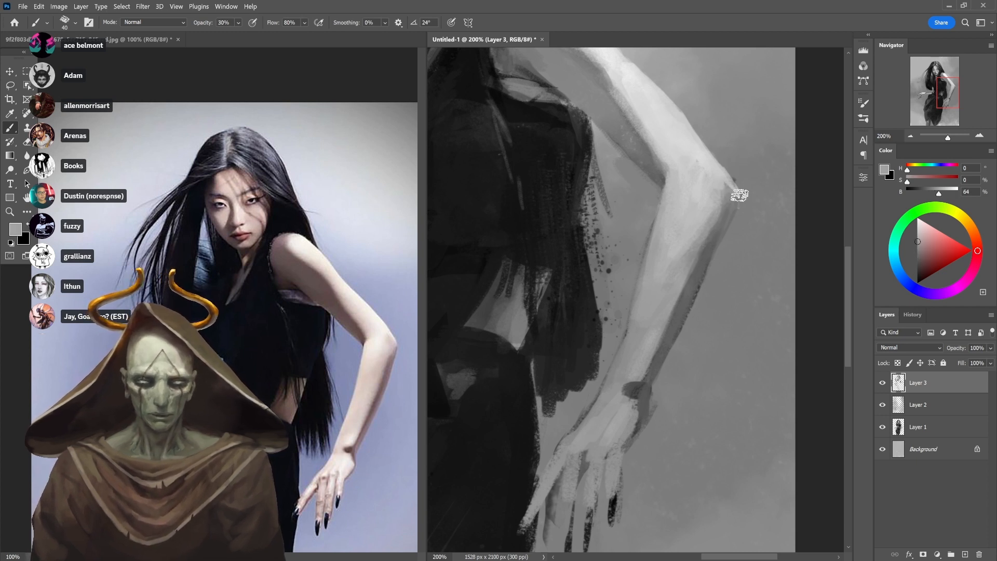
left_click(708, 158, "alt")
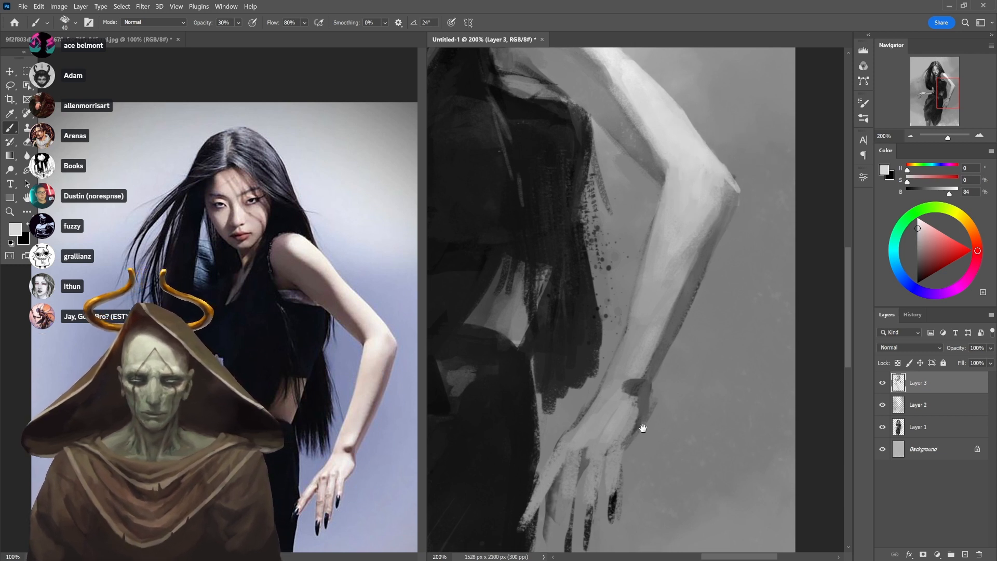
Lighten the lower forearm down to the wrist with sampled light grays, blending at 40% opacity
left_click_drag(639, 423, 656, 365)
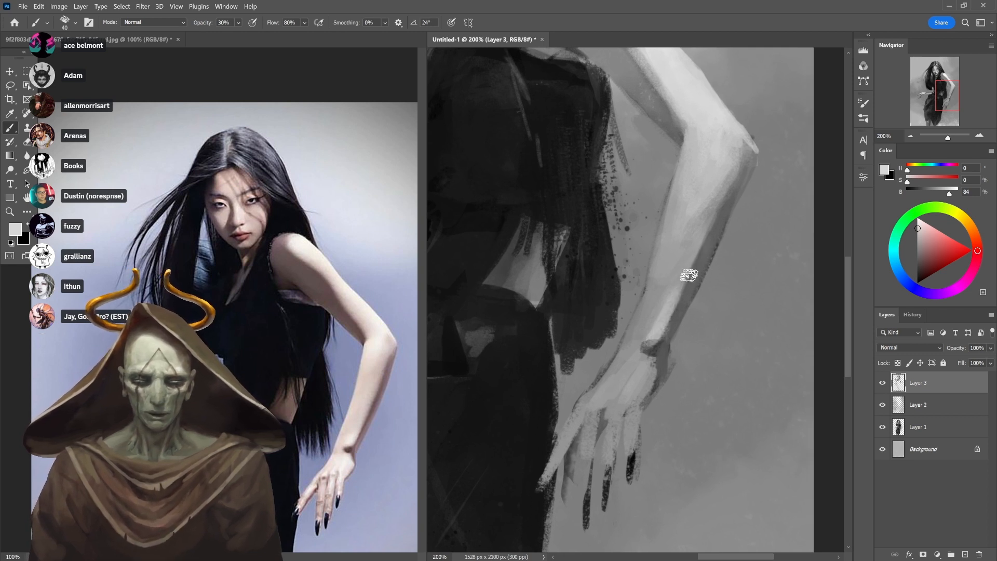
left_click(650, 338, "alt")
key("4")
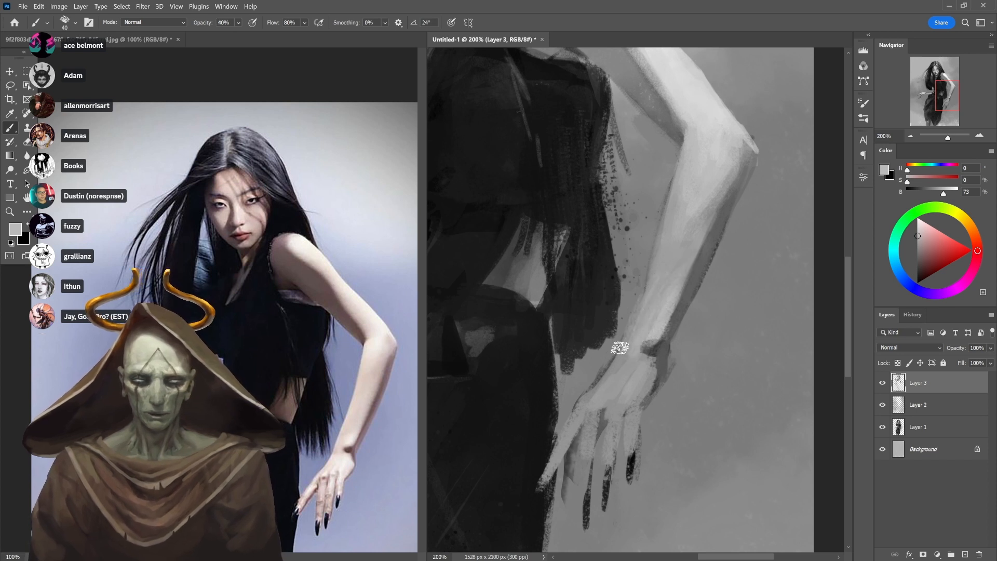
mouse_move(627, 340)
left_mouse_down()
mouse_move(645, 289)
mouse_move(705, 222)
mouse_move(680, 242)
left_mouse_up()
left_click(666, 287, "alt")
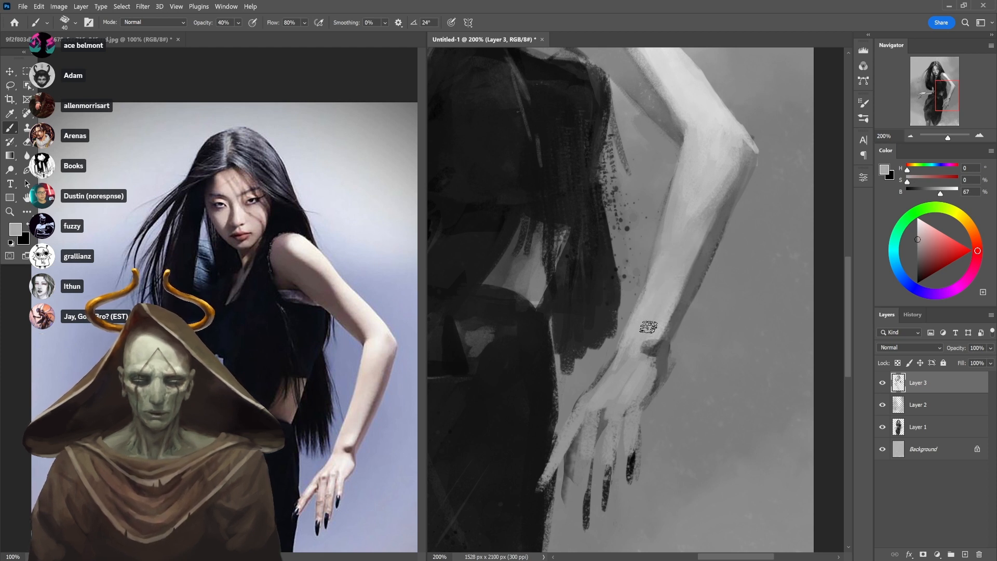
Refine the wrist edges and the dark mark at the wrist with sampled grays, lowering opacity to 30%
left_click(624, 366, "alt")
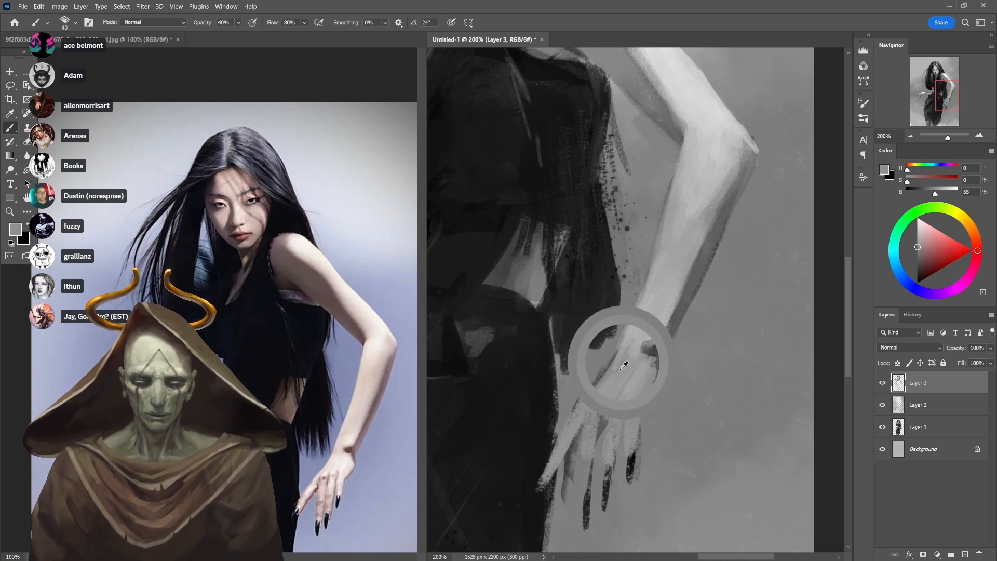
left_click(661, 318, "alt")
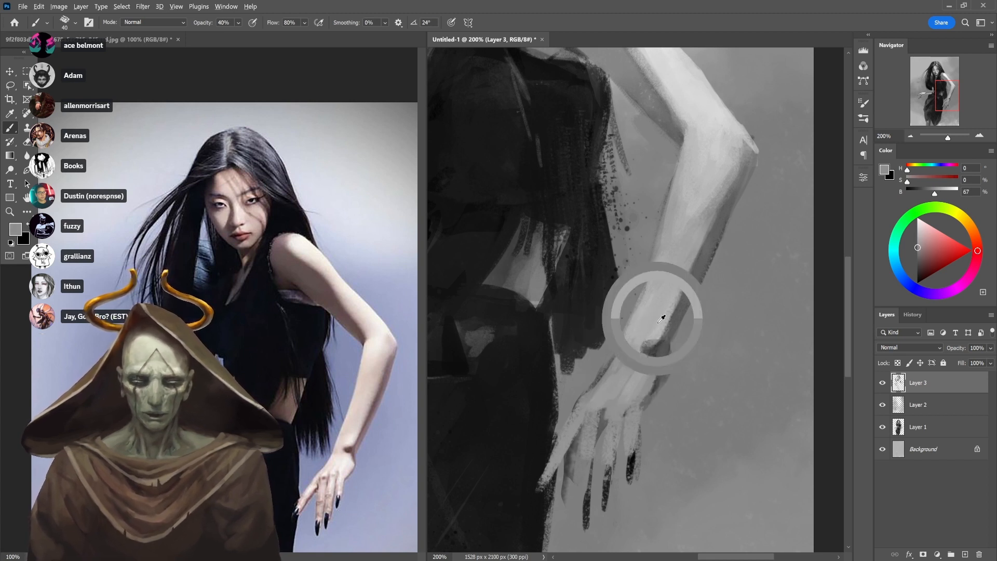
left_click(645, 337, "alt")
key("3")
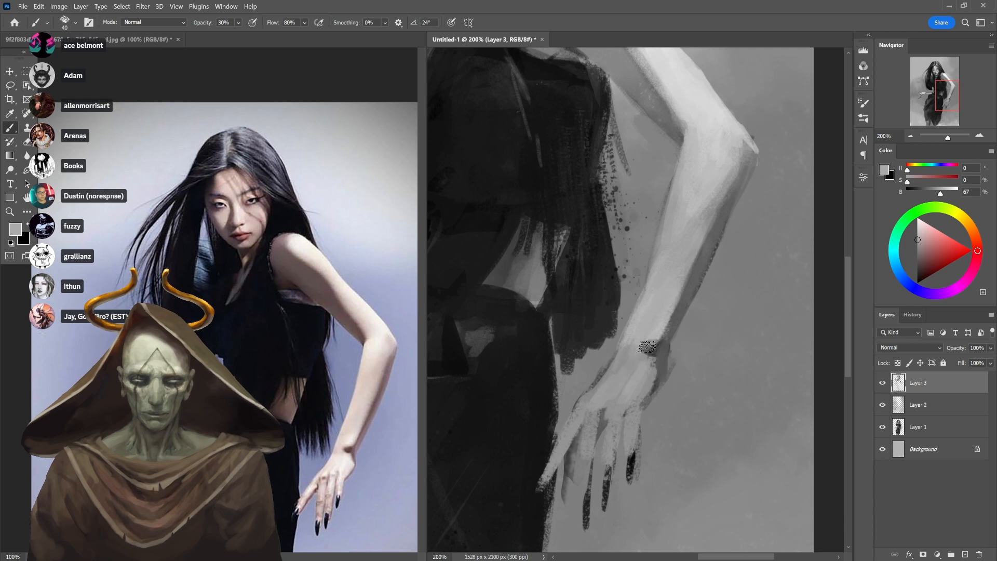
Rework the shadow transition from the elbow along the outer forearm with sampled grays, raising brush opacity to 60%
left_click(718, 173, "alt")
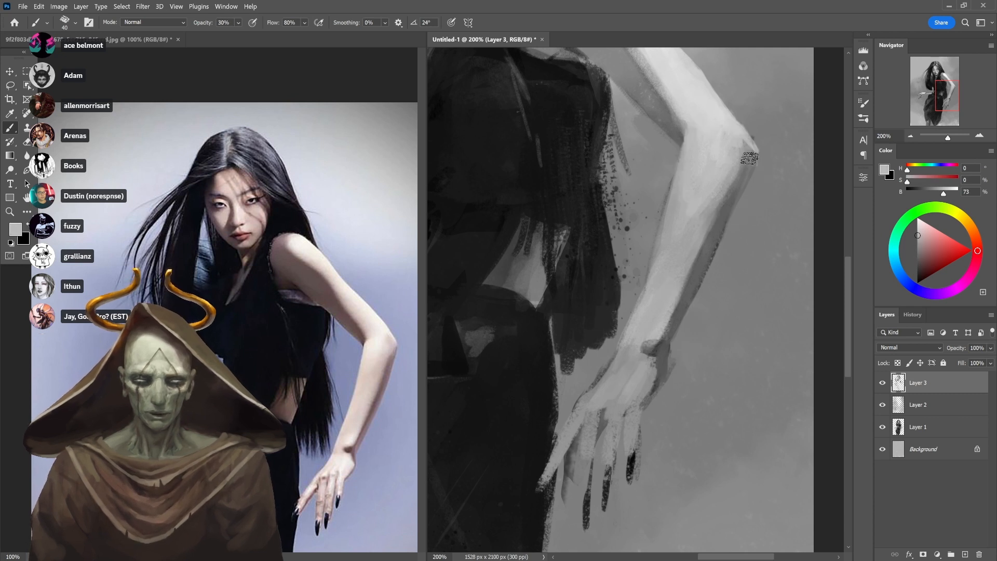
left_click(716, 203, "alt")
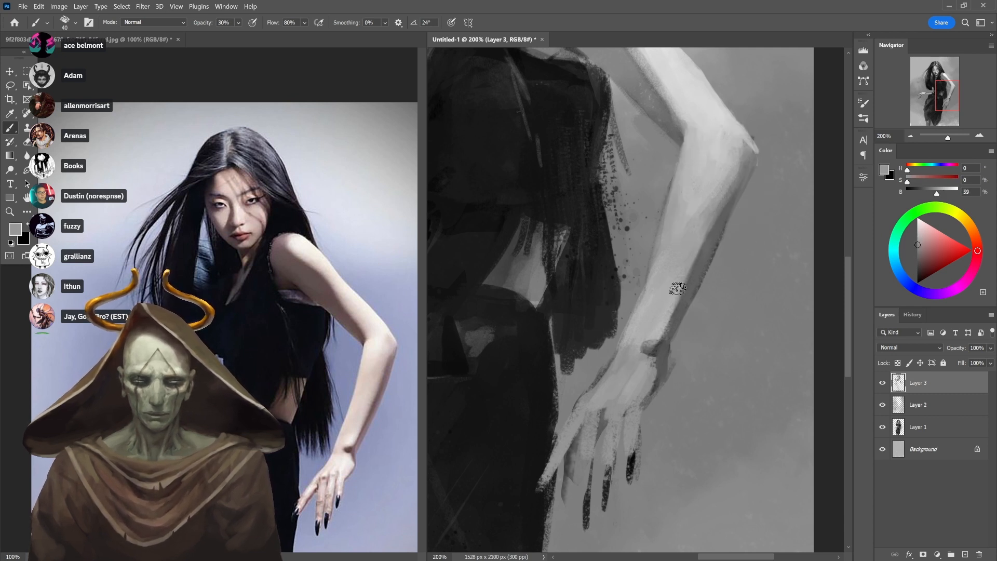
left_click(728, 213, "alt")
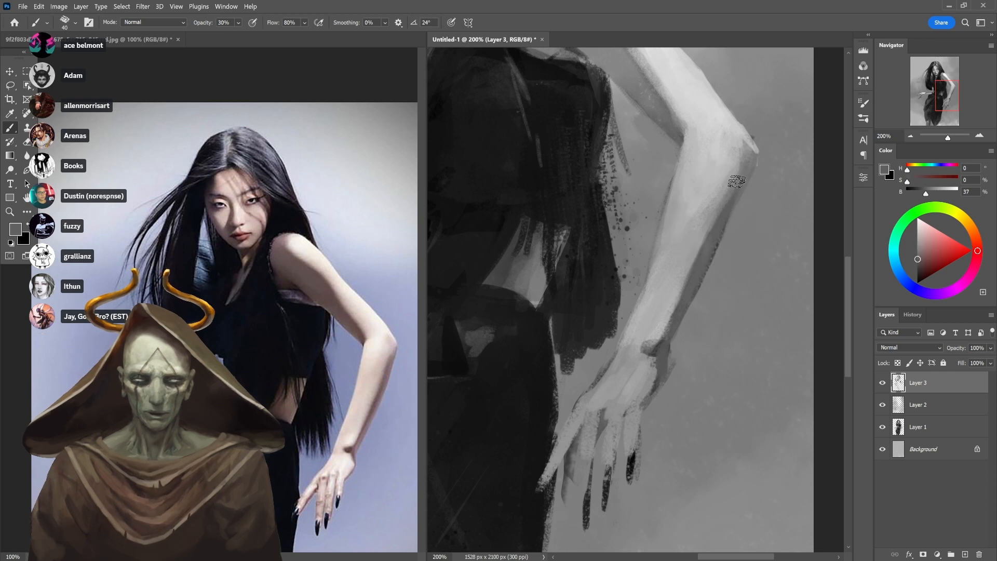
key("6")
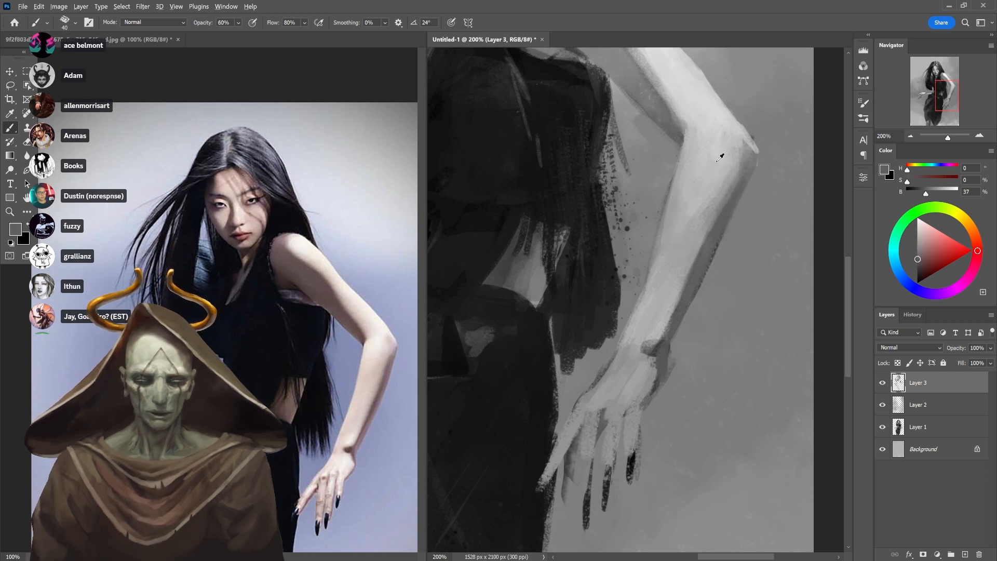
Paint light gray highlights across the back of the hand with a 20 px brush at 60% opacity
left_click(715, 133, "alt")
left_click(711, 120, "alt")
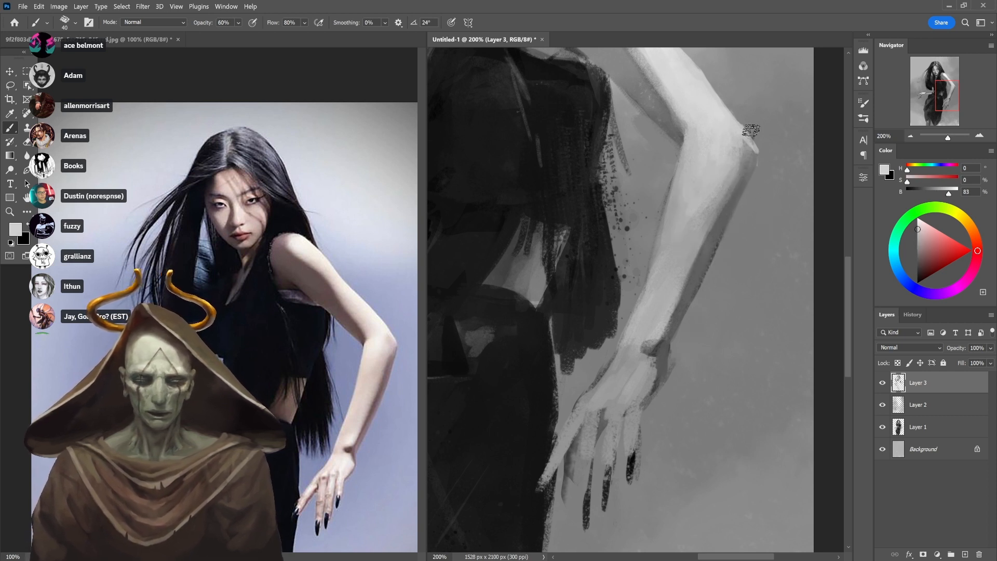
key("bracketleft")
key("bracketleft")
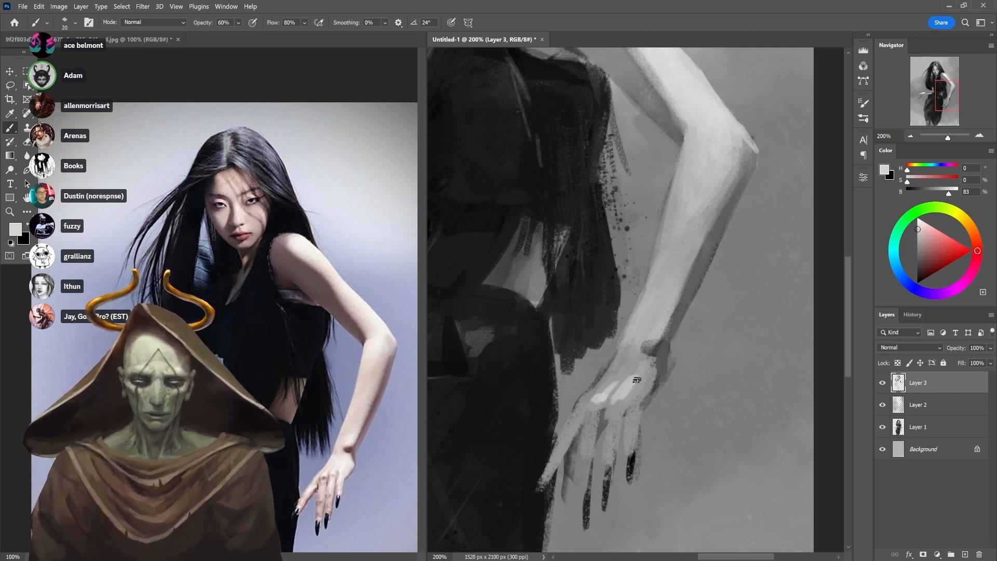
left_click_drag(630, 396, 629, 381)
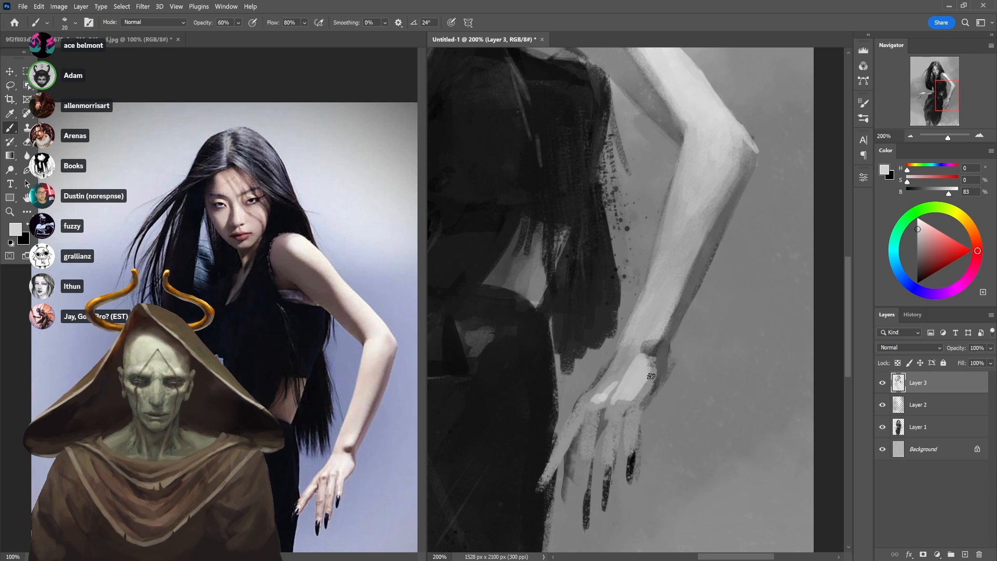
Blend the highlights on the back of the hand with sampled grays and accent the knuckle near the index finger
left_click(644, 378, "alt")
mouse_move(648, 397)
left_mouse_down()
mouse_move(654, 365)
mouse_move(643, 383)
left_mouse_up()
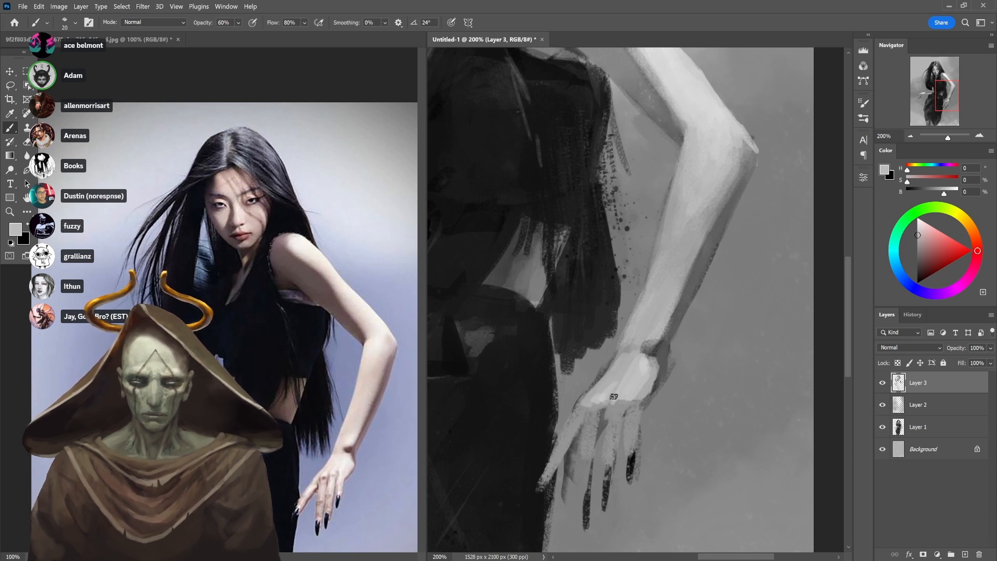
left_click(611, 393, "alt")
mouse_move(595, 399)
left_mouse_down()
mouse_move(624, 376)
mouse_move(605, 393)
left_mouse_up()
Paint light highlights on the knuckles and along the middle and ring fingers with sampled grays at 30% opacity
left_click(597, 412, "alt")
key("3")
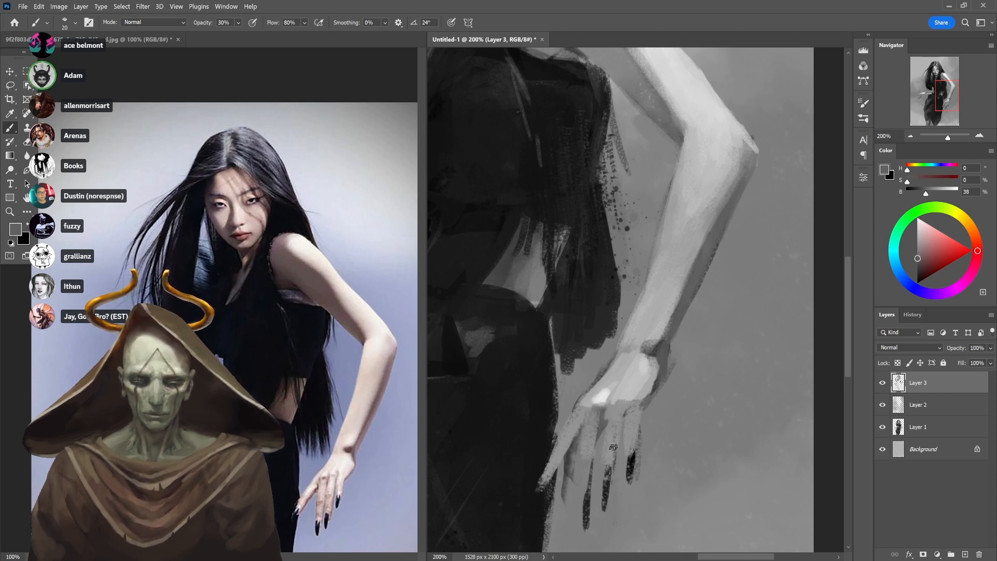
left_click(602, 396, "alt")
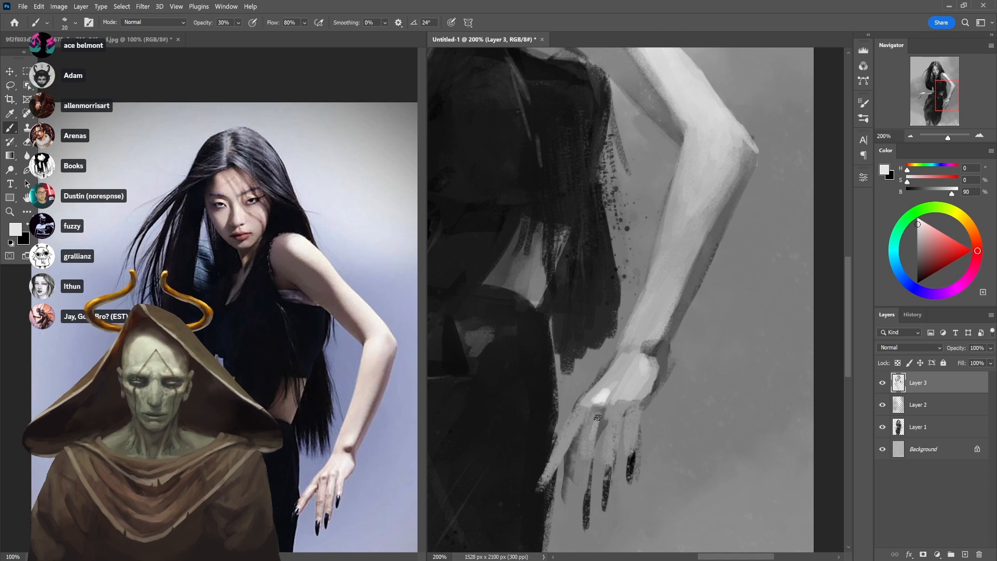
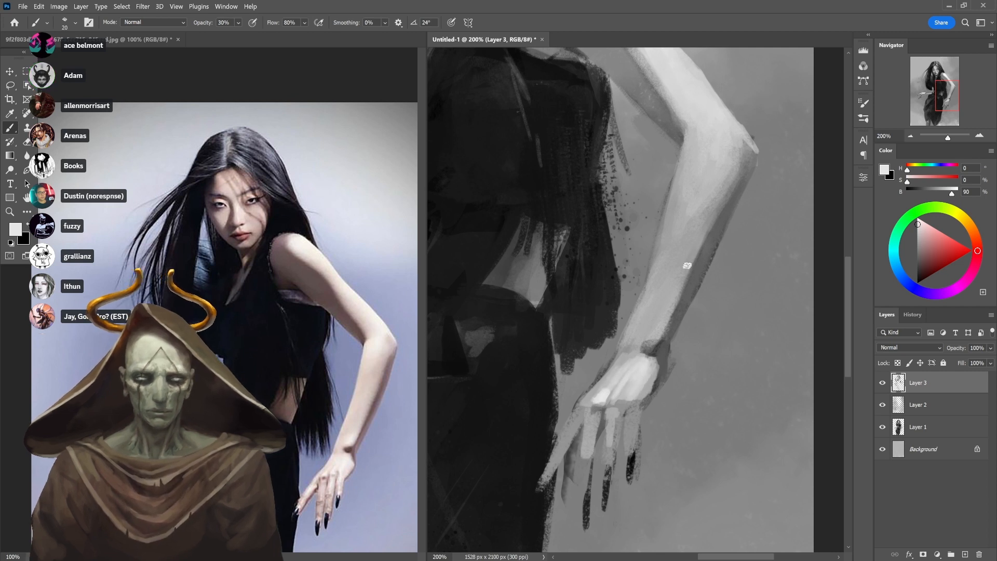
left_click(668, 371, "alt")
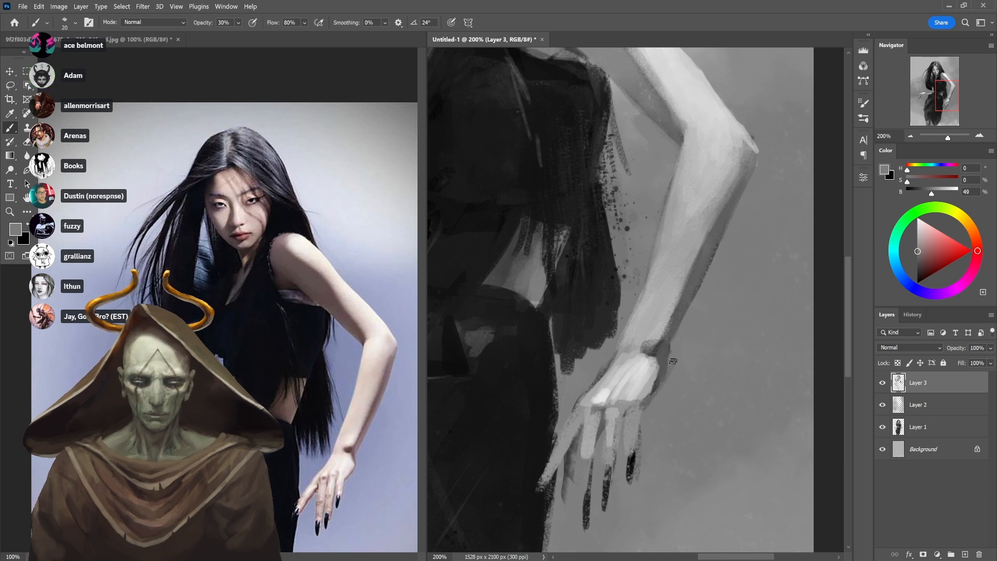
Reset the default colors and brighten the little finger with sampled light grays at 60%, 30% and 50% opacity
key("d")
left_click(635, 387, "alt")
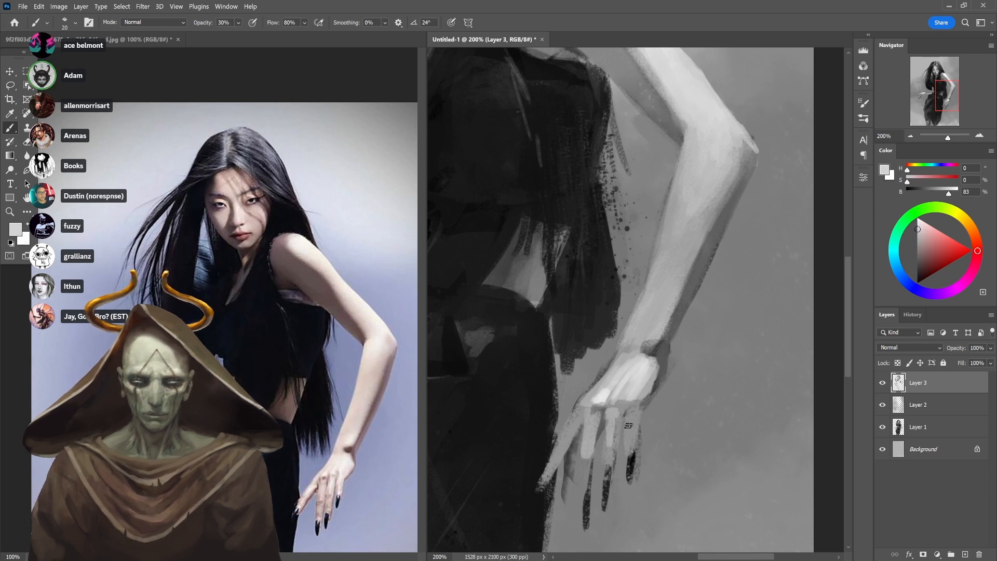
key("6")
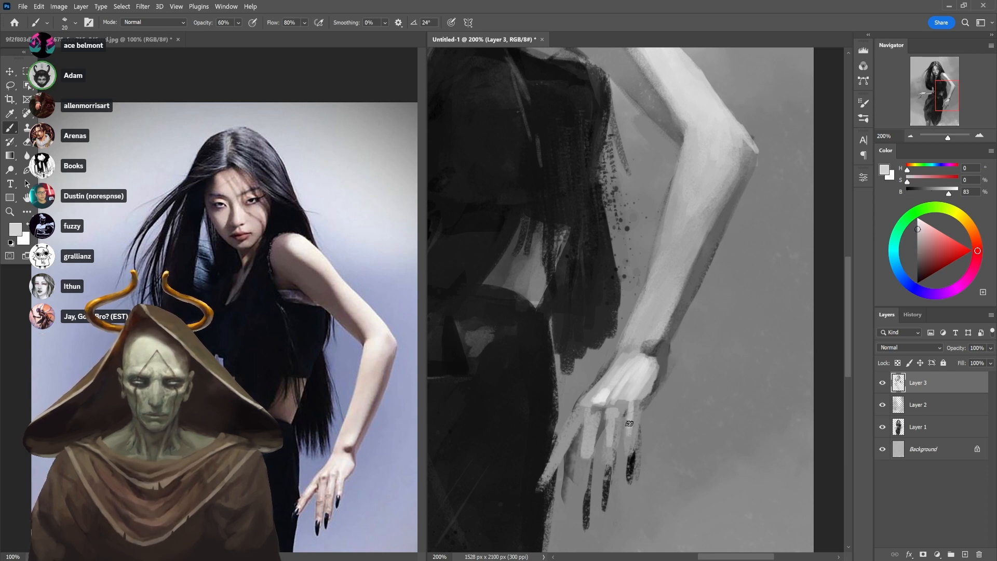
left_click(628, 452, "alt")
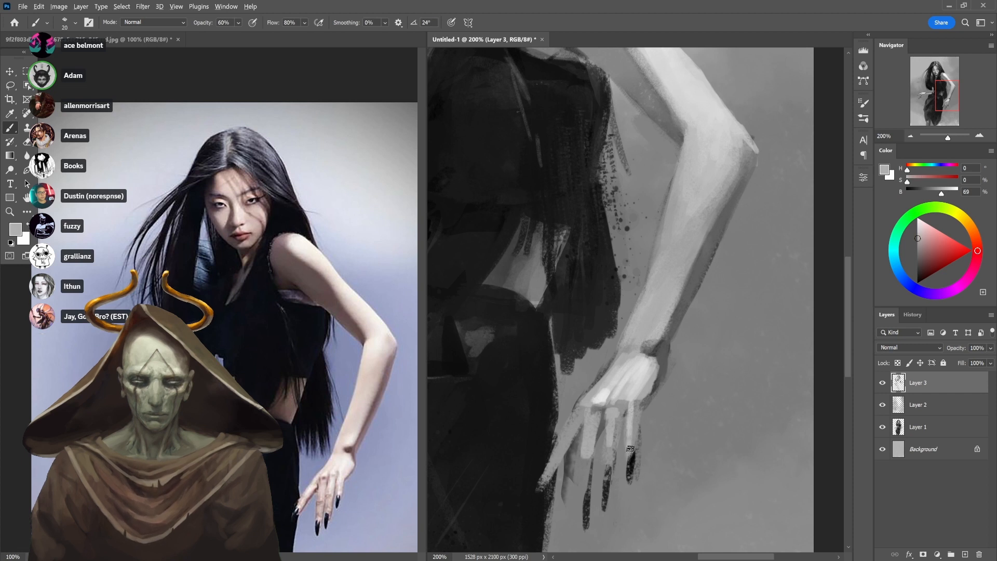
left_click(633, 406, "alt")
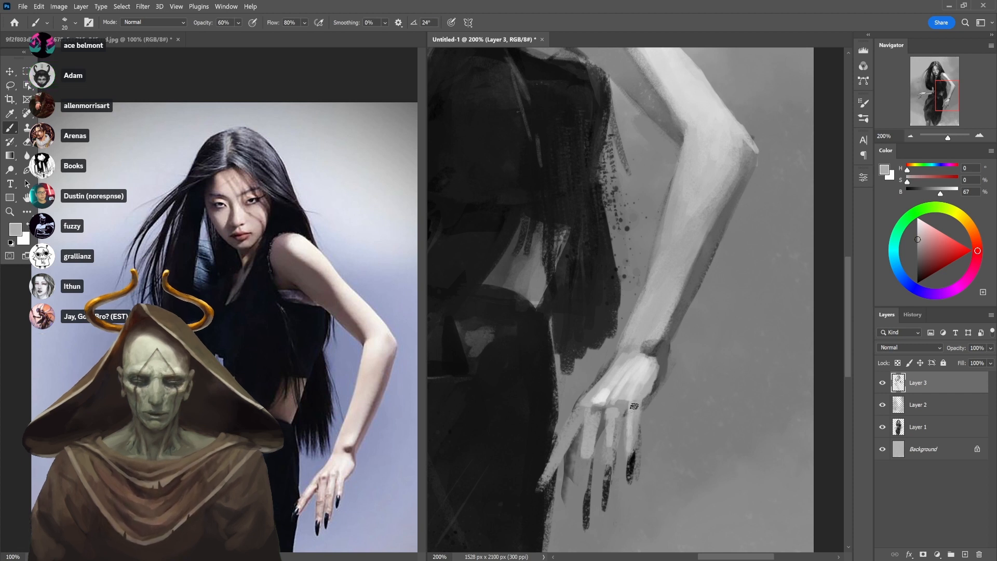
left_click(634, 386, "alt")
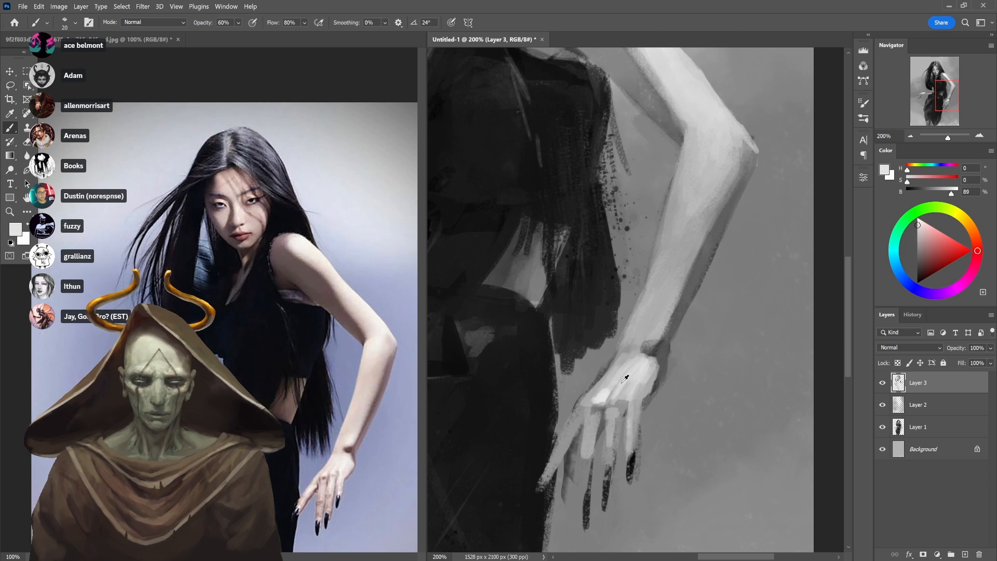
key("3")
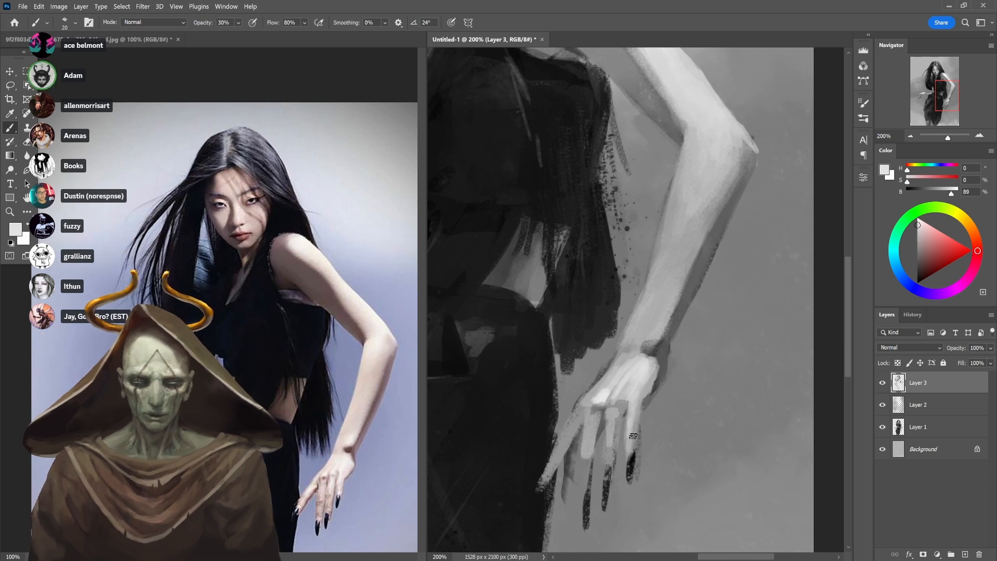
key("5")
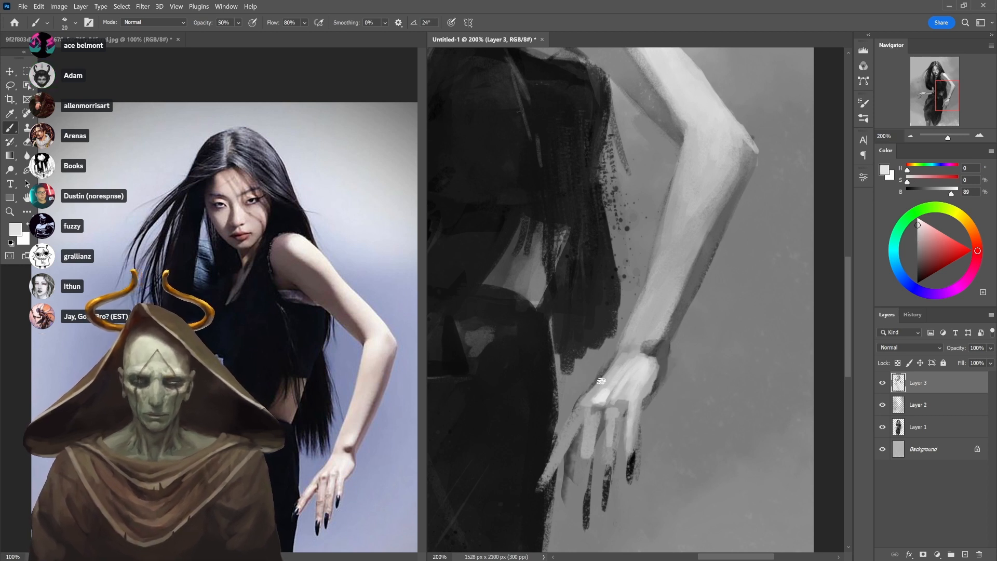
Refine the hand's inner edge from the index knuckle up to the wrist with sampled grays, raising opacity to 70% and 90%
left_click(590, 408, "alt")
key("7")
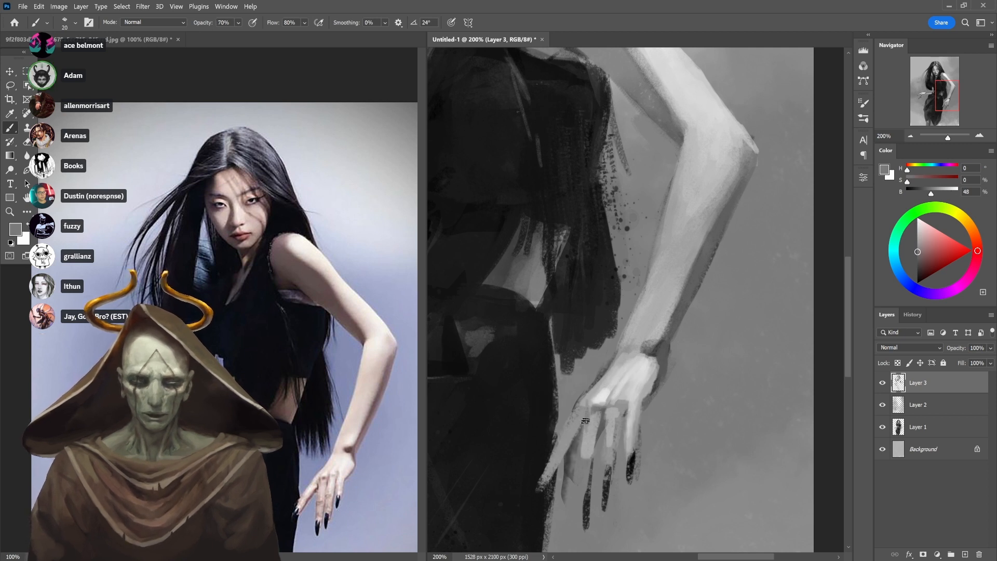
left_click(615, 370, "alt")
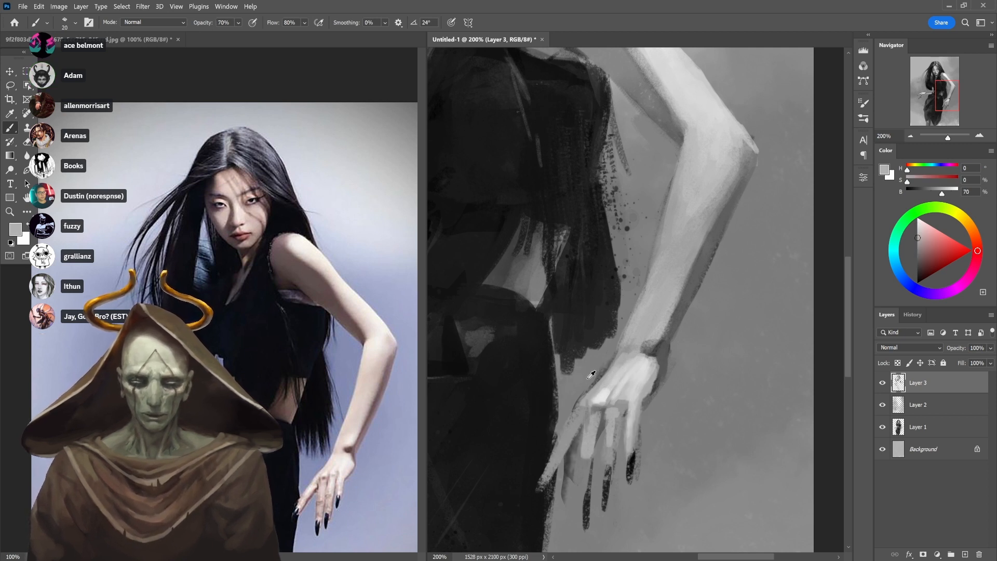
key("9")
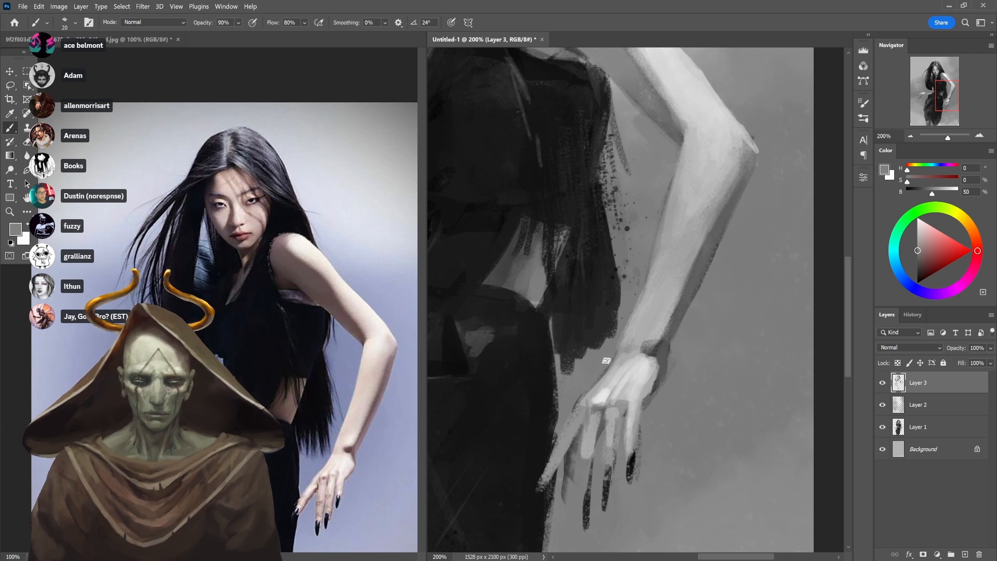
left_click(617, 366, "alt")
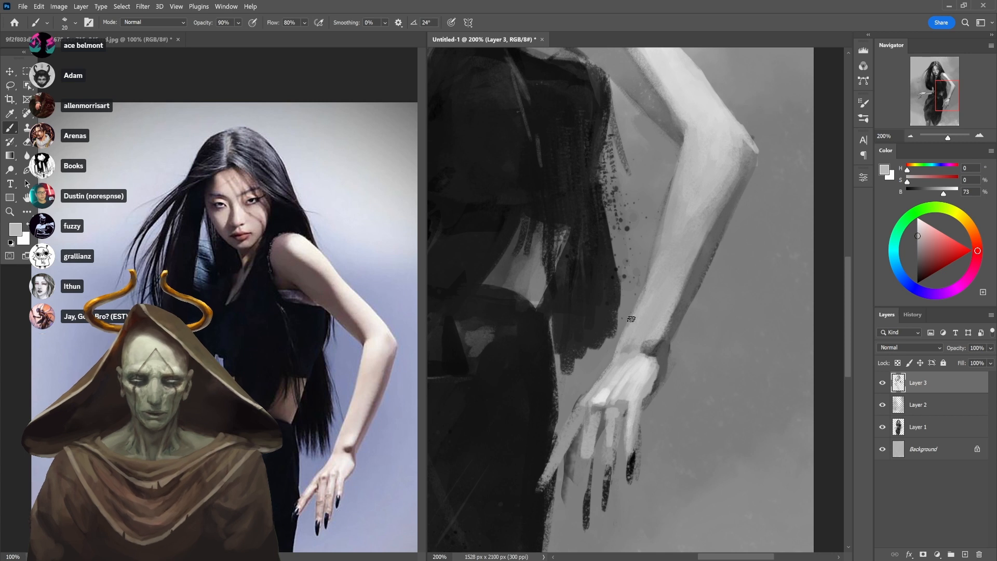
left_click(608, 367, "alt")
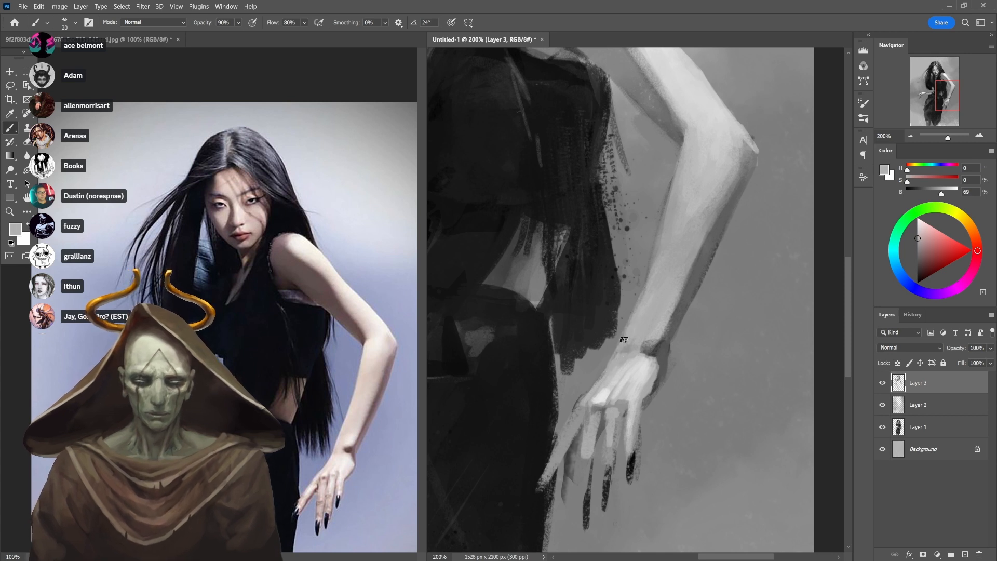
Clean the inner forearm edge and soften the dark wrist crease with sampled background and skin grays at 90% opacity
left_click(624, 325, "alt")
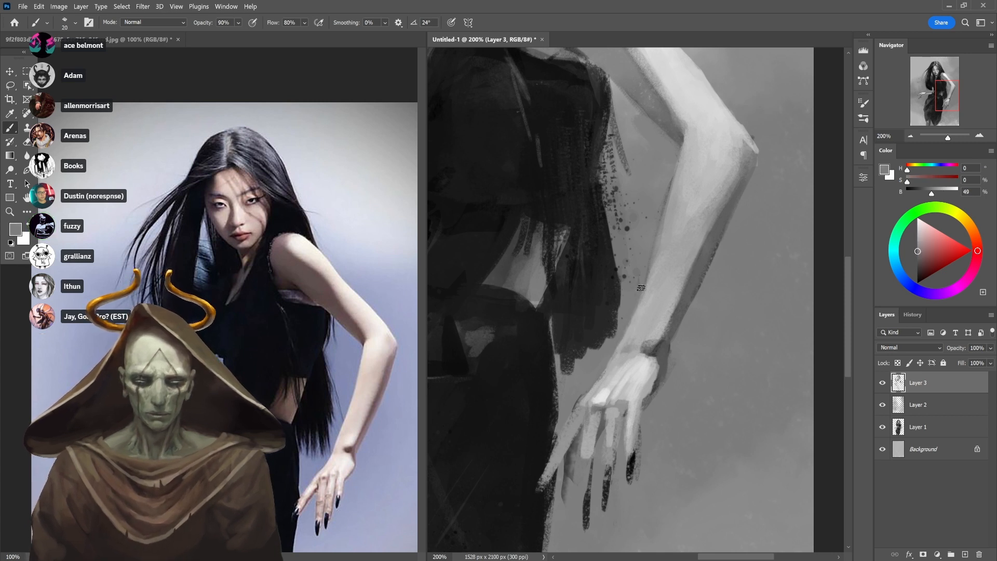
left_click(629, 341, "alt")
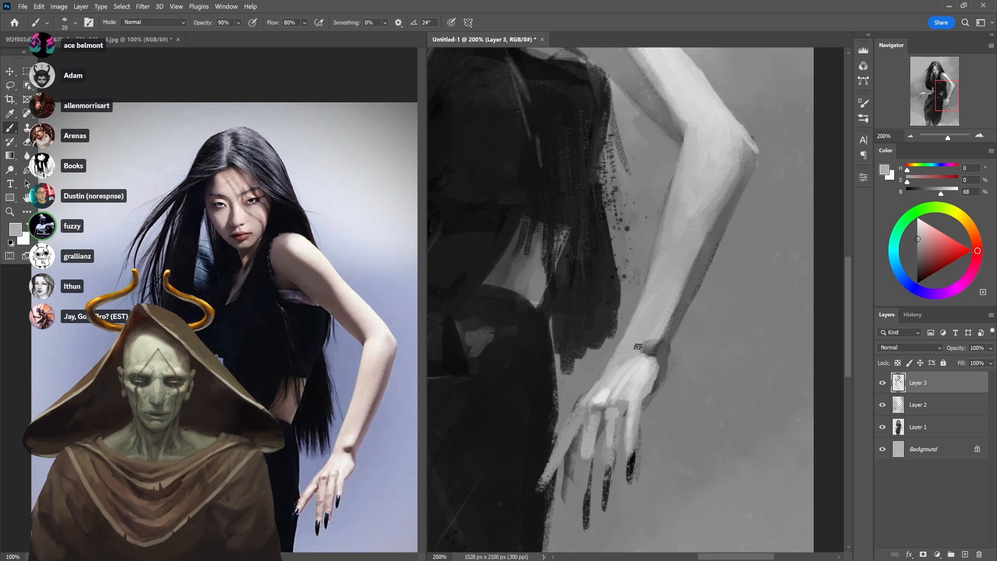
left_click(647, 333, "alt")
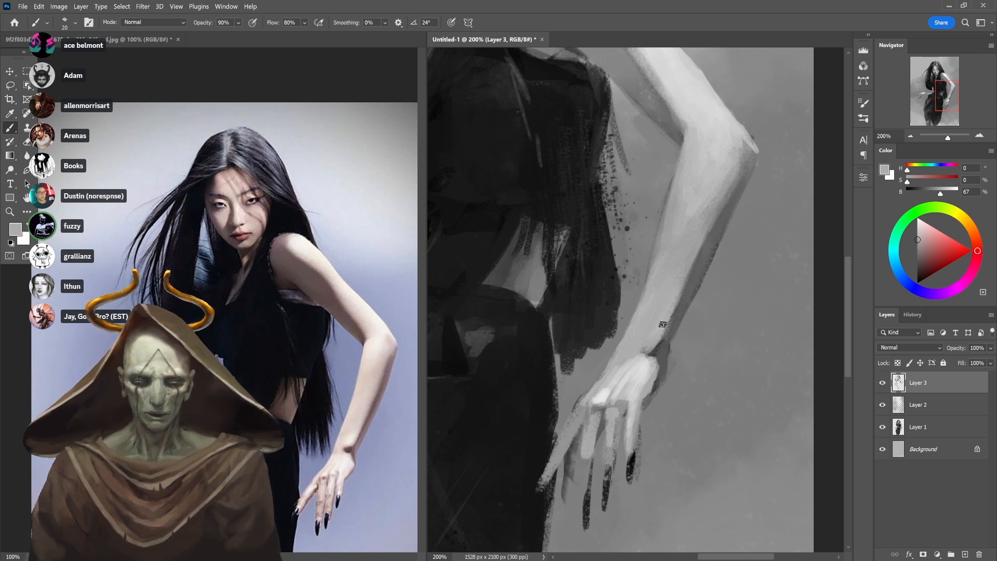
left_click(652, 347, "alt")
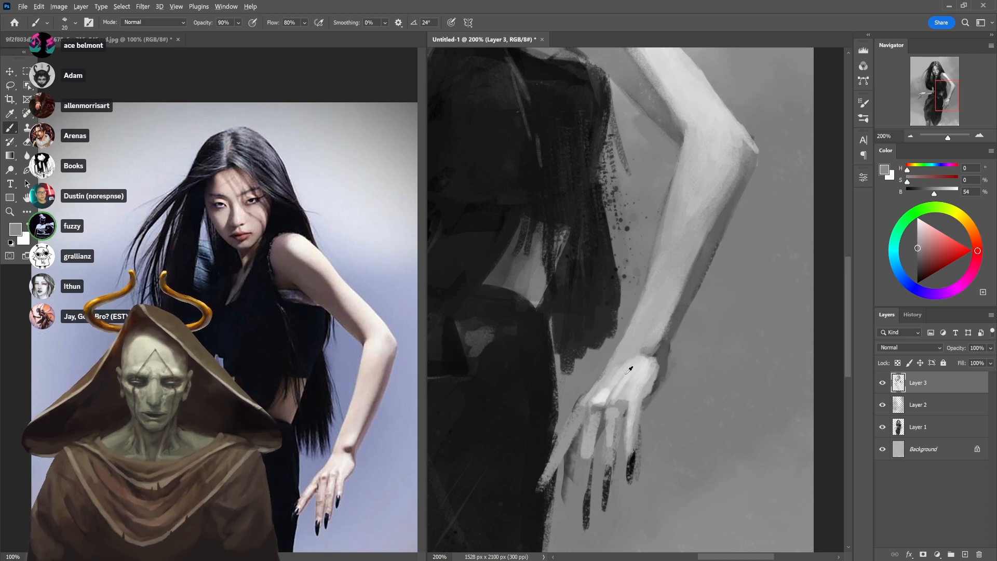
Highlight the index finger with a near-white gray at 50% opacity and blend its knuckle area at 40%
left_click(602, 394, "alt")
key("5")
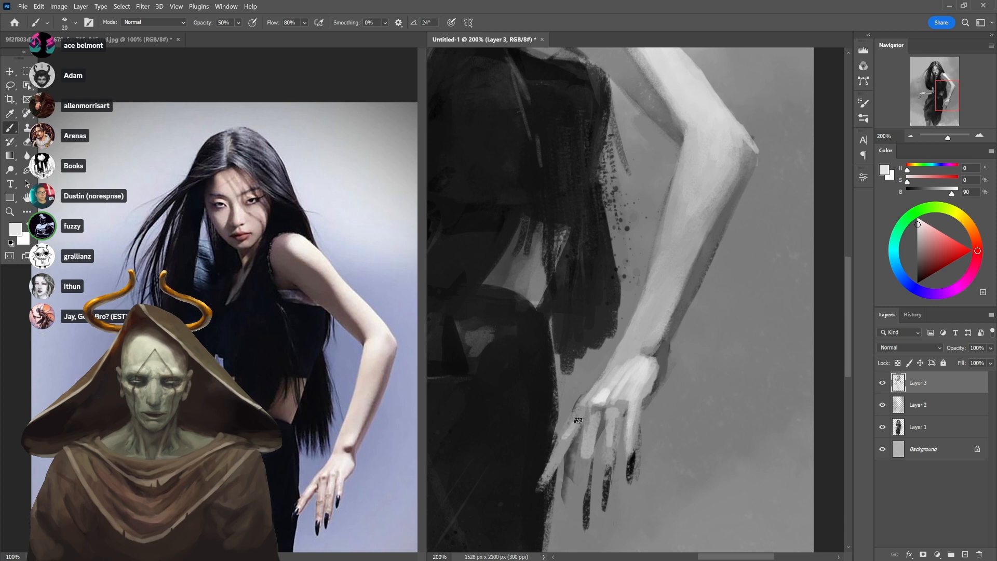
left_click_drag(579, 417, 562, 445)
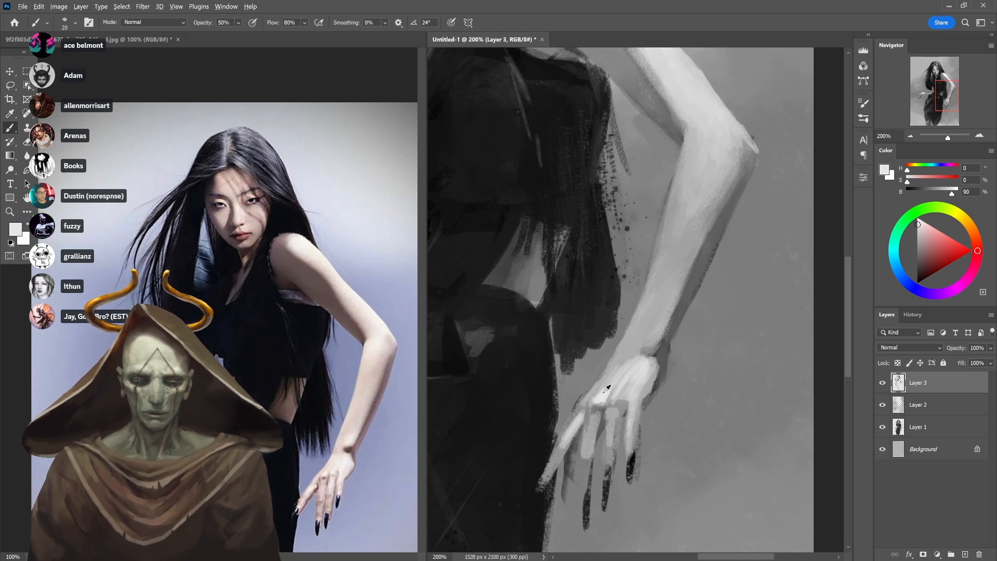
left_click(605, 390, "alt")
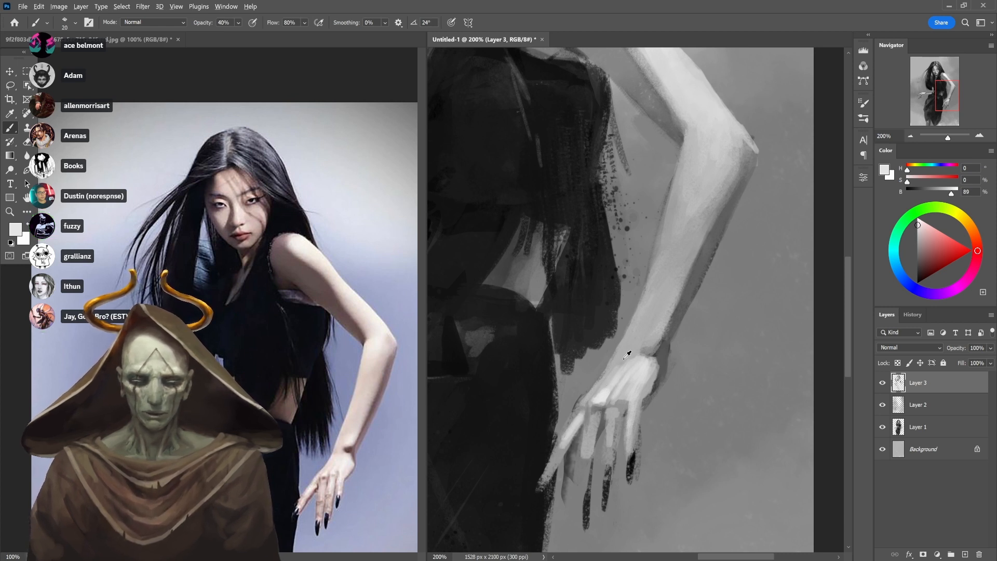
left_click(617, 373, "alt")
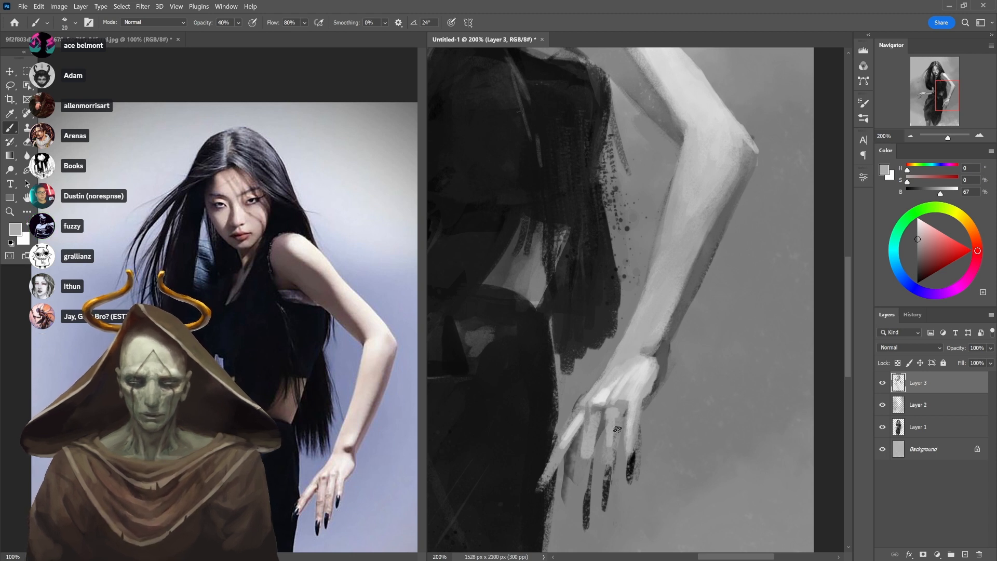
Define the middle finger's lower segments with sampled grays and reshape its dark fingernail at 90% opacity
left_click(590, 472, "alt")
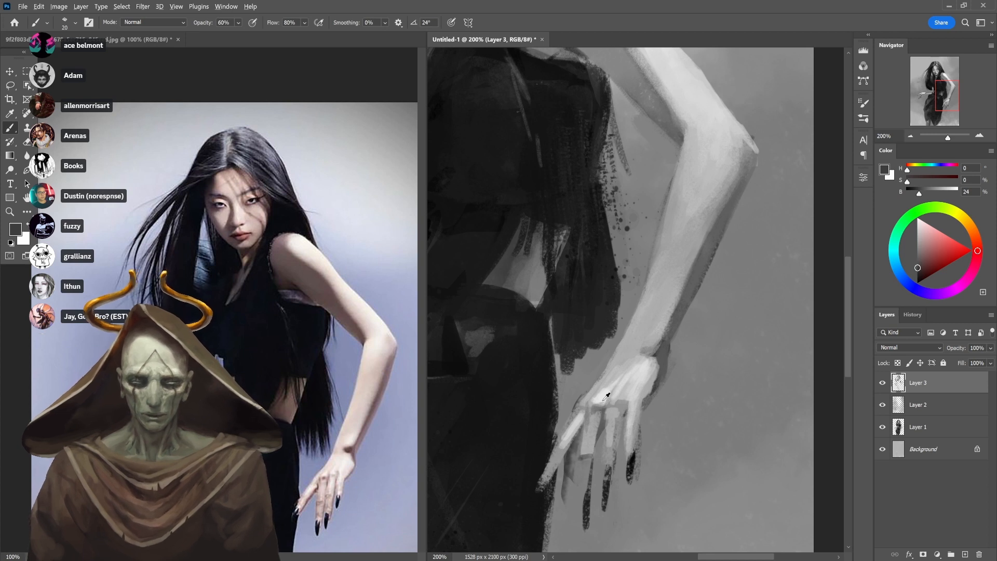
left_click(595, 426, "alt")
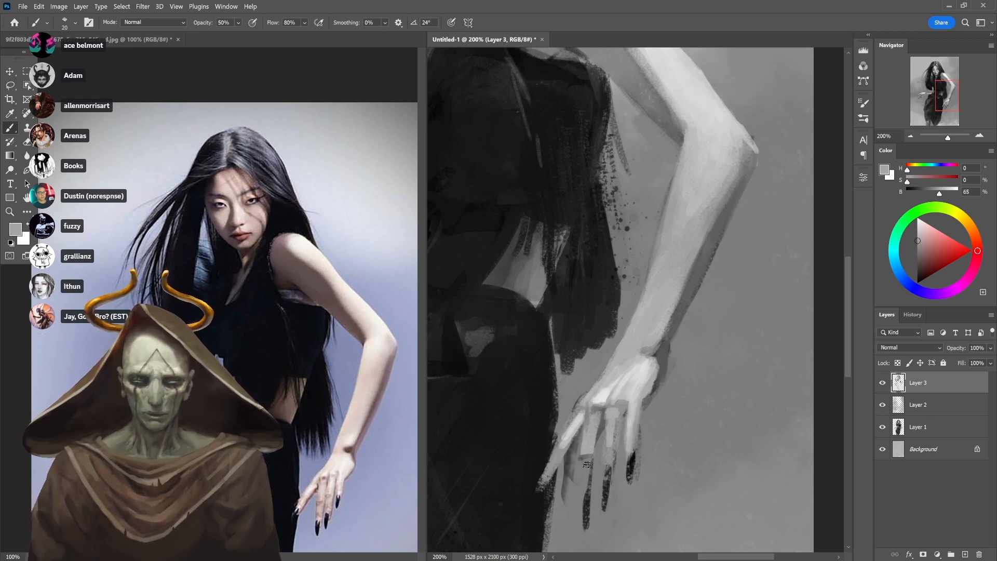
left_click(591, 506, "alt")
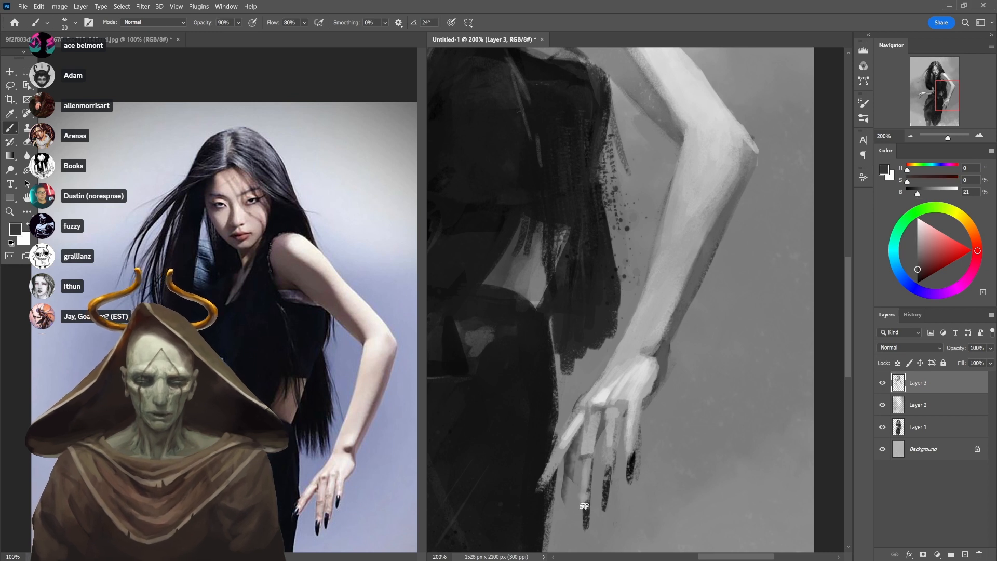
key("9")
left_click(590, 508, "alt")
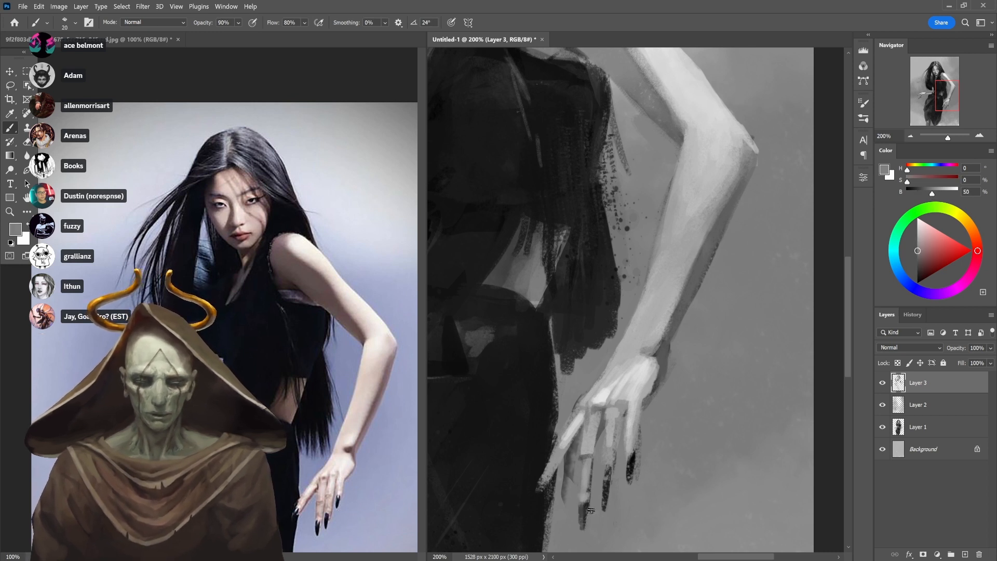
Rework the shadow gap beside the middle finger and the ring finger's segments with sampled grays, using 70% and 100% opacity
left_click(602, 424, "alt")
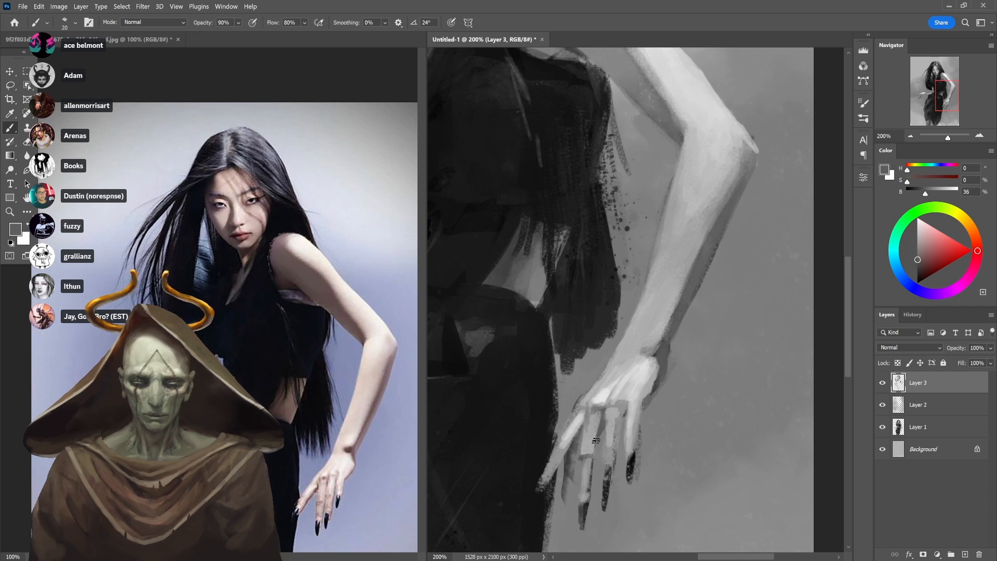
left_click(607, 411, "alt")
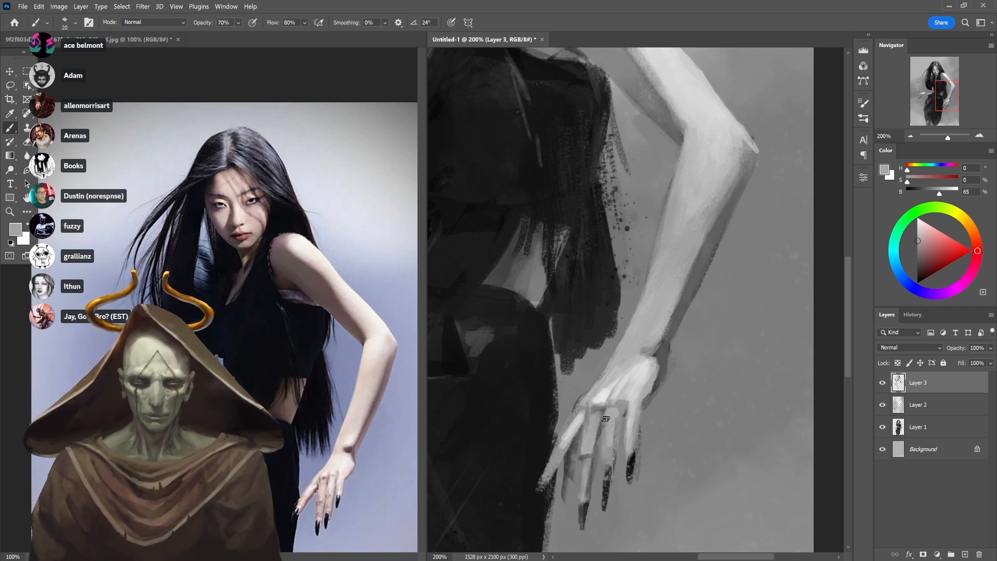
left_click(613, 454, "alt")
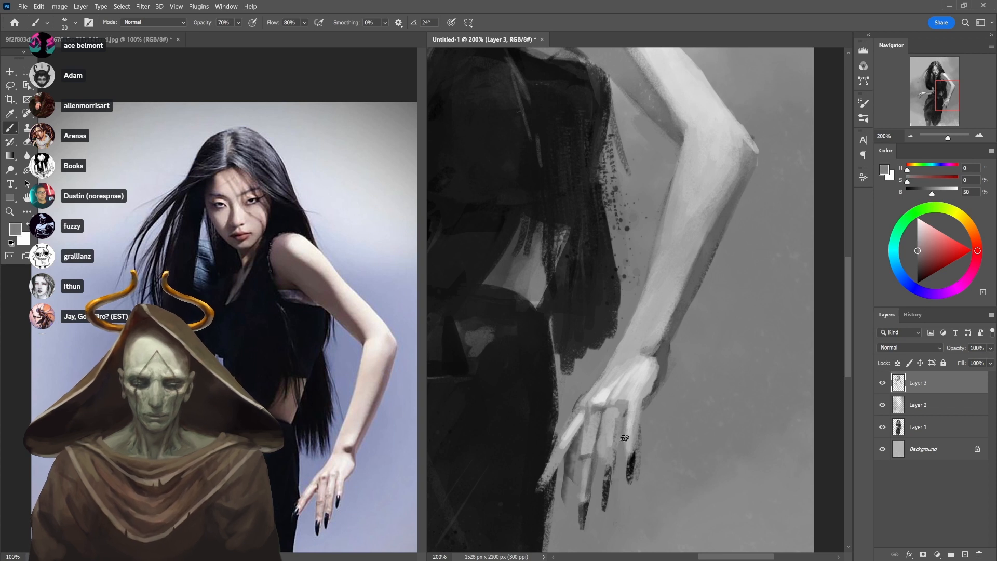
key("0")
left_click(602, 452, "alt")
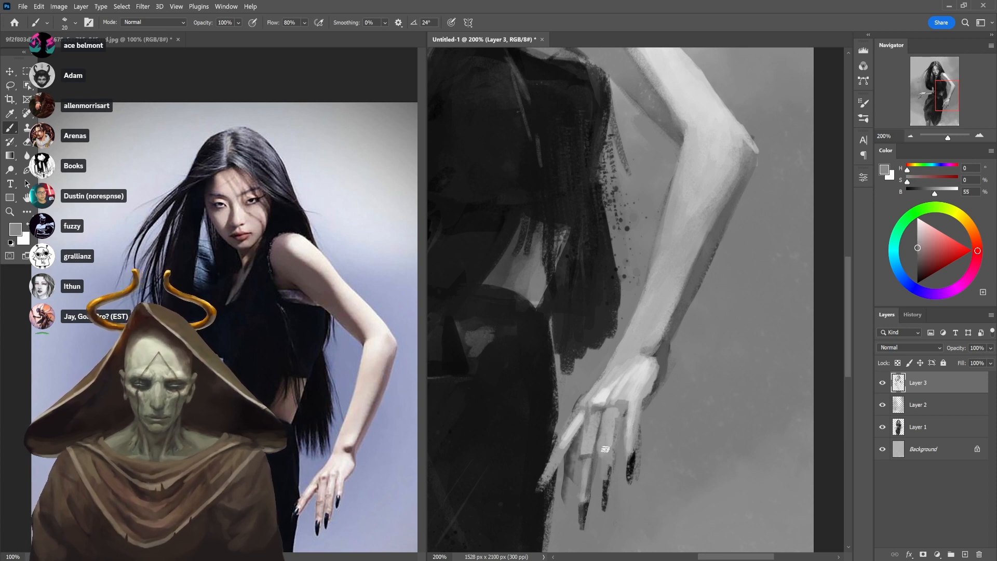
Cover the ring fingernail with background gray, repaint it near-black at 100% opacity, and darken the gap beside the little finger at 30%
left_click(605, 500, "alt")
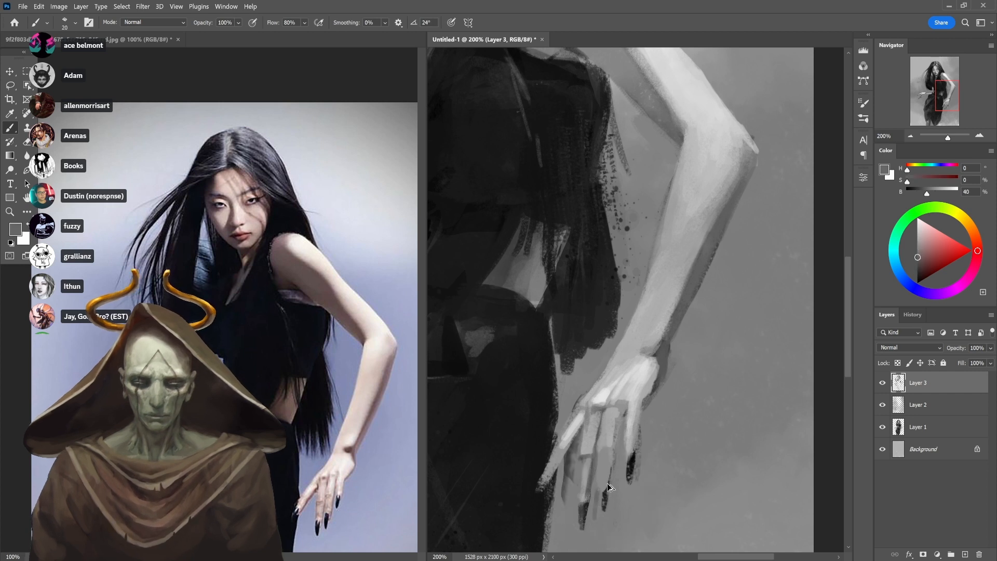
left_click(607, 496, "alt")
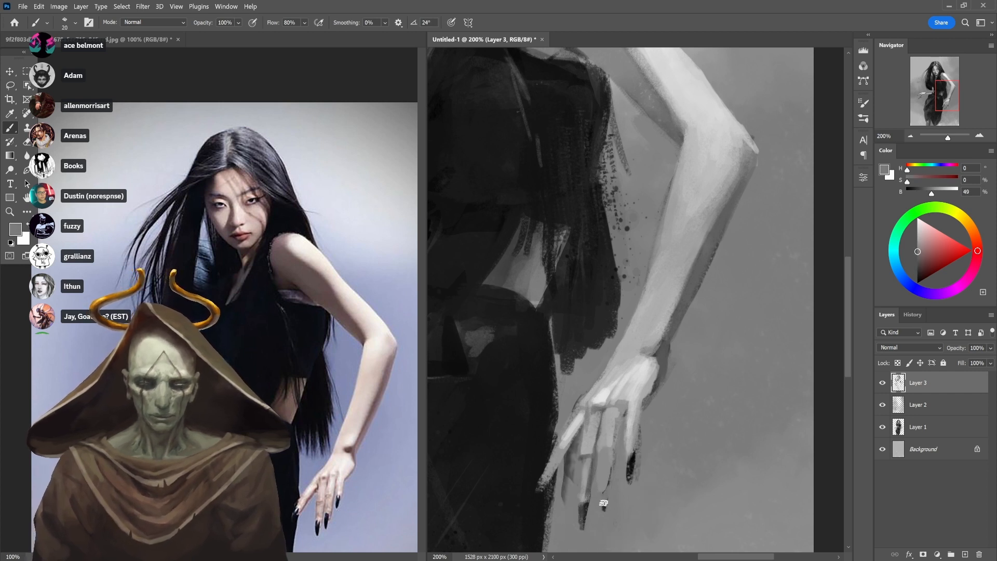
left_click(631, 457, "alt")
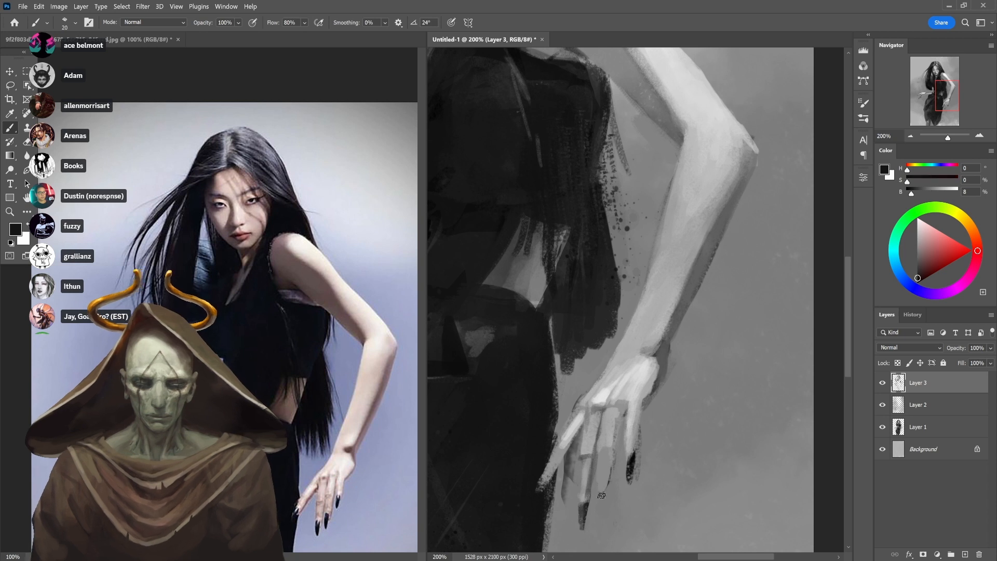
left_click_drag(601, 502, 621, 425)
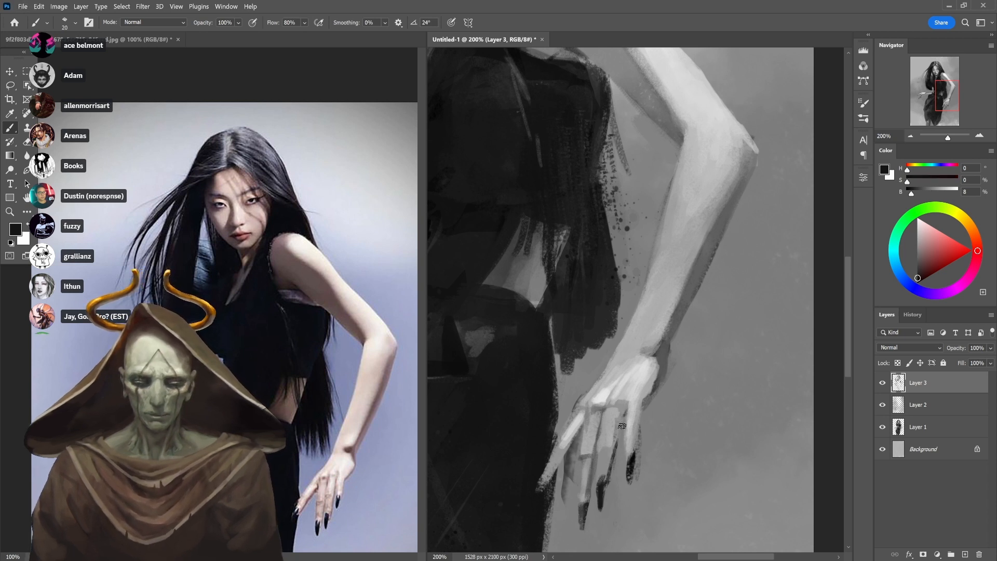
key("3")
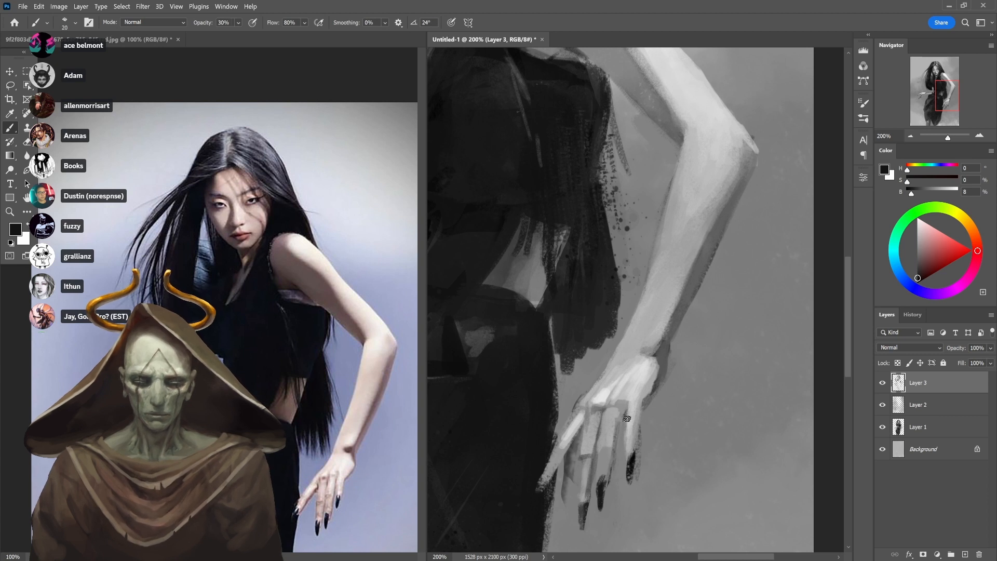
left_click_drag(626, 406, 621, 406)
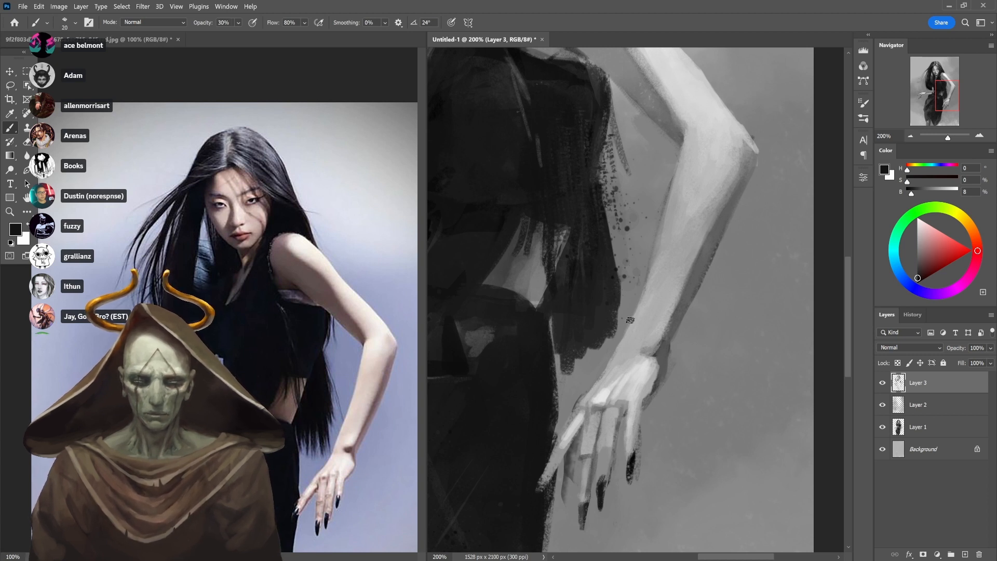
Reshape the little finger's dark nail with sampled background and dark grays at 80% opacity, trimming its edge and tip
left_click(643, 418, "alt")
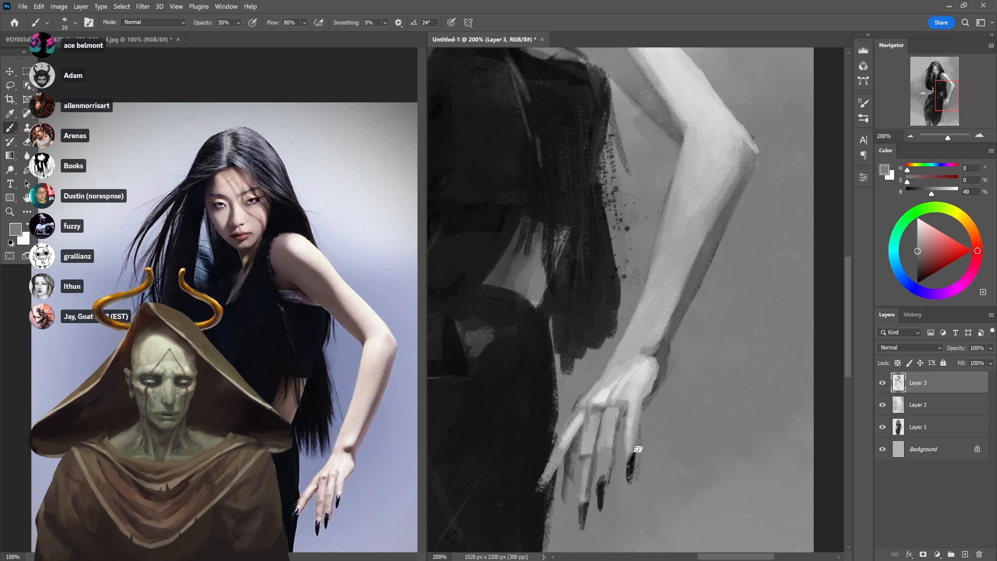
key("8")
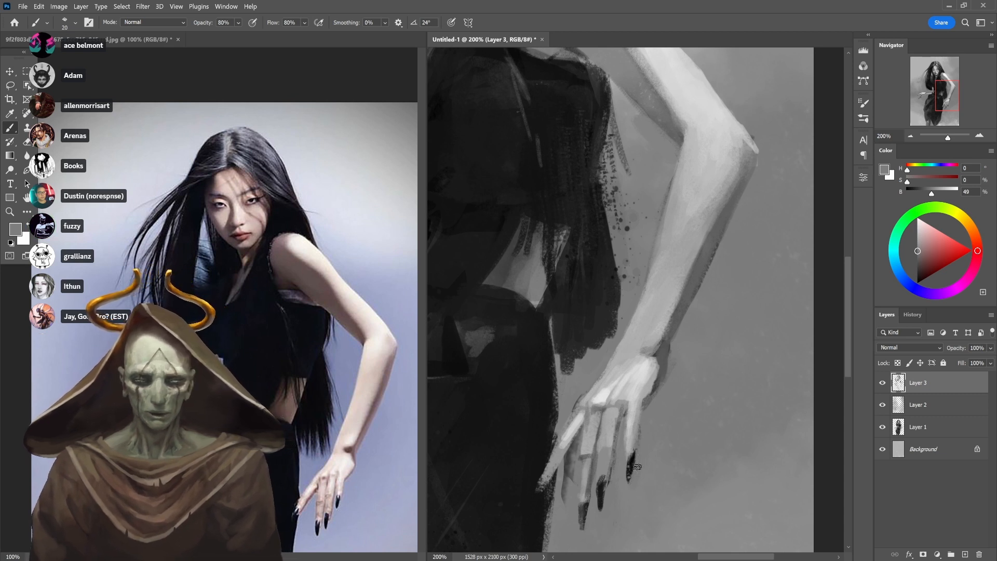
left_click(630, 464, "alt")
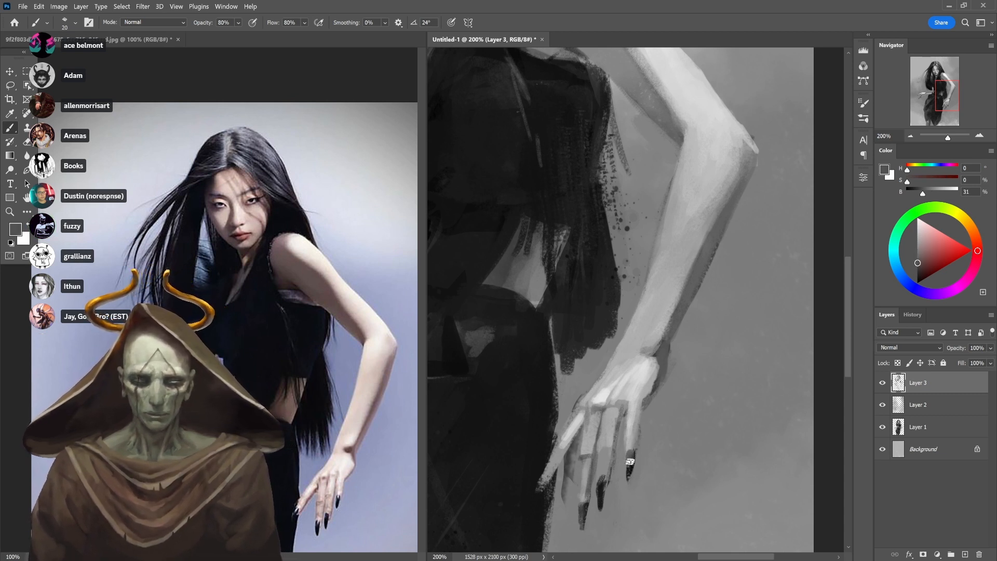
left_click(637, 451, "alt")
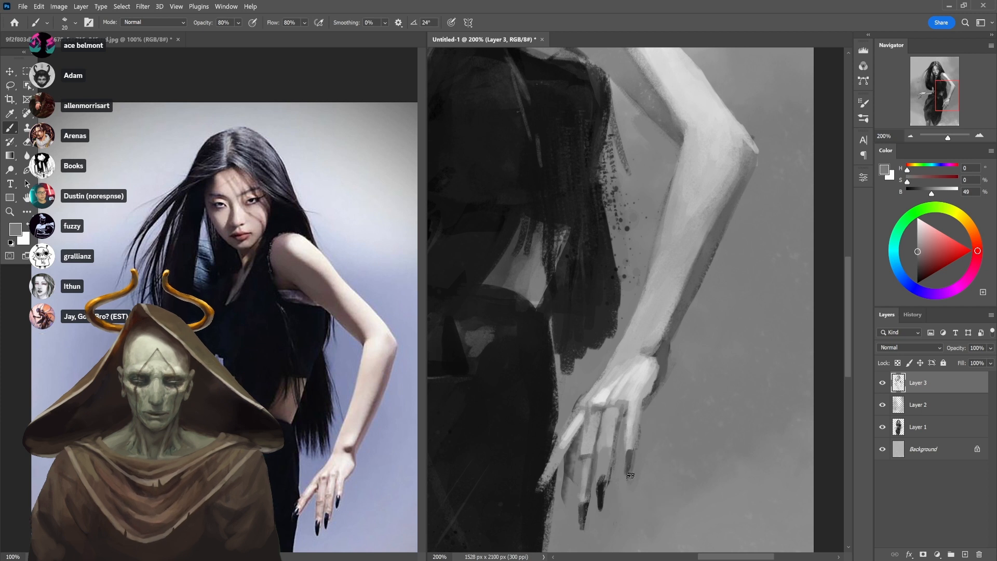
Refine the outer heel of the hand and the index finger's base with sampled grays at 60% and 50% opacity
left_click(654, 382, "alt")
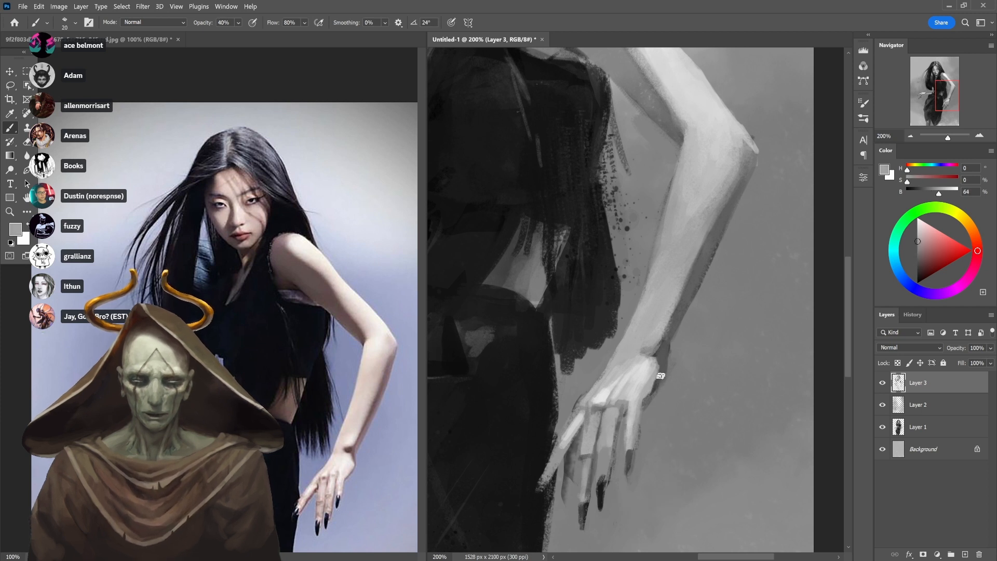
key("6")
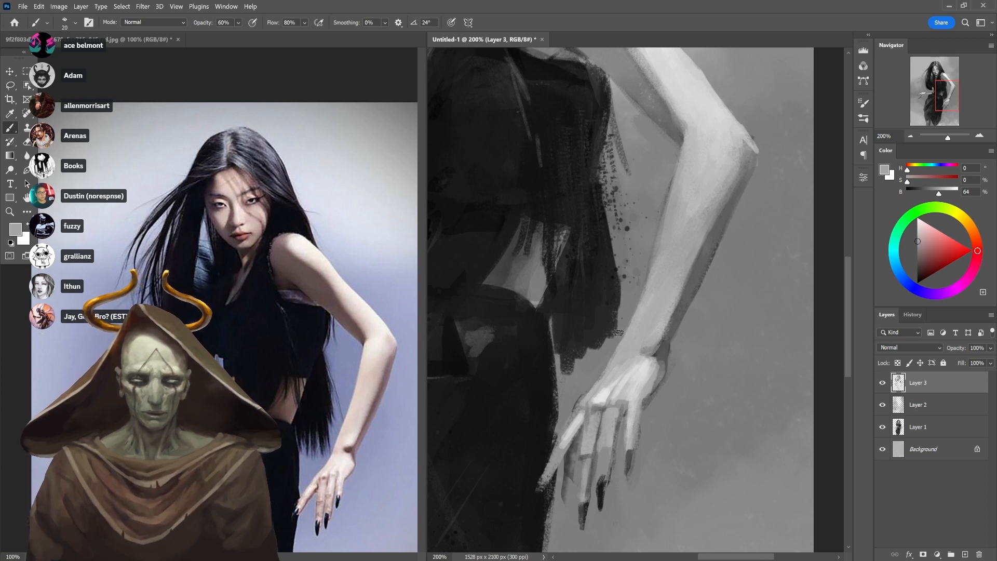
left_click(584, 384, "alt")
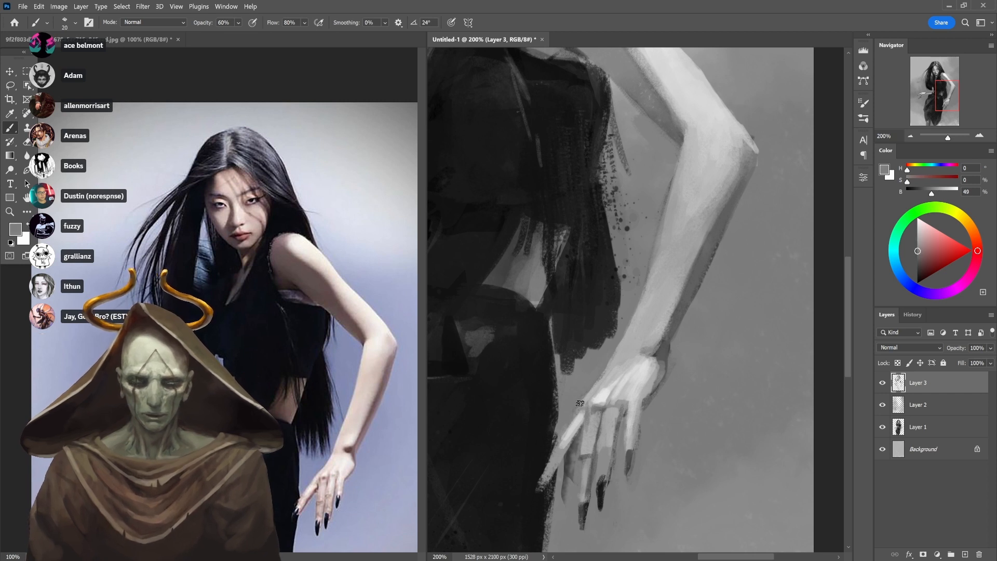
left_click(577, 420, "alt")
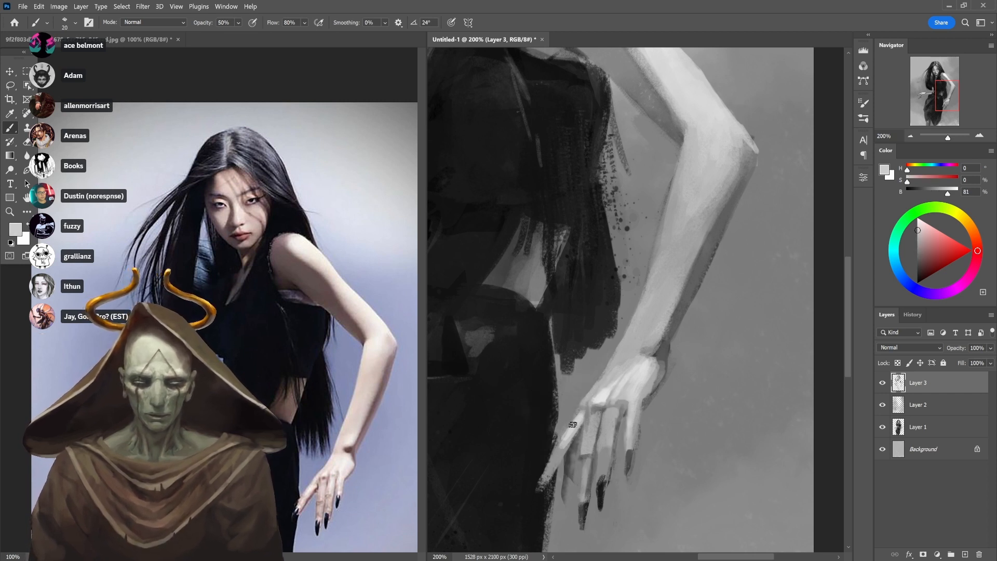
key("5")
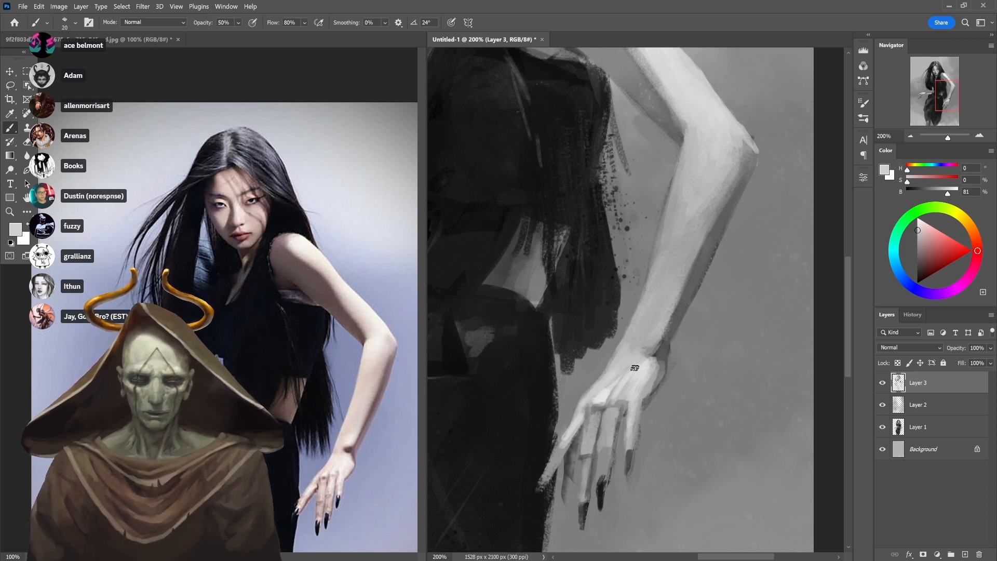
Blend the wrist into the lower forearm with sampled light and mid grays at 50% opacity
left_click(646, 358, "alt")
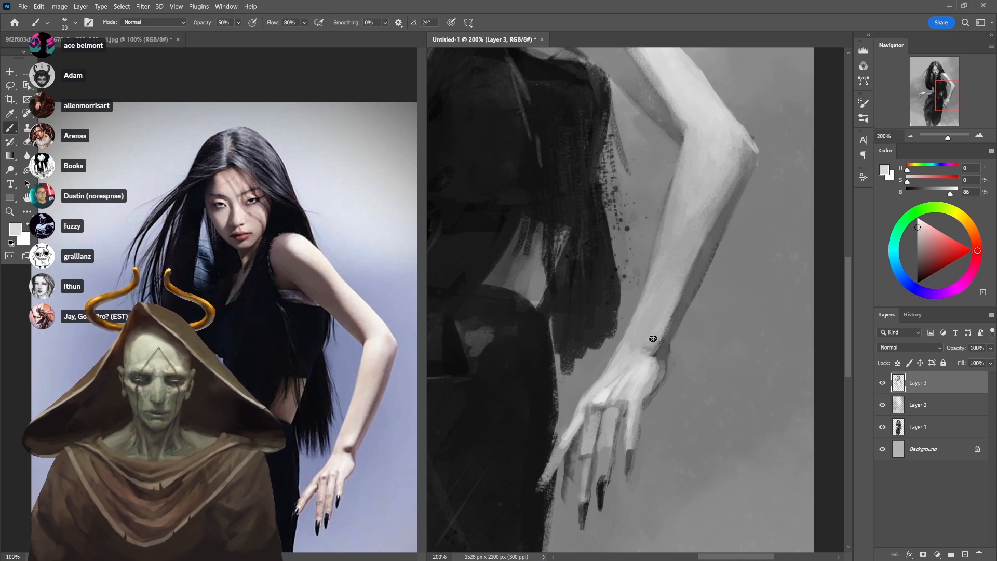
left_click(645, 340, "alt")
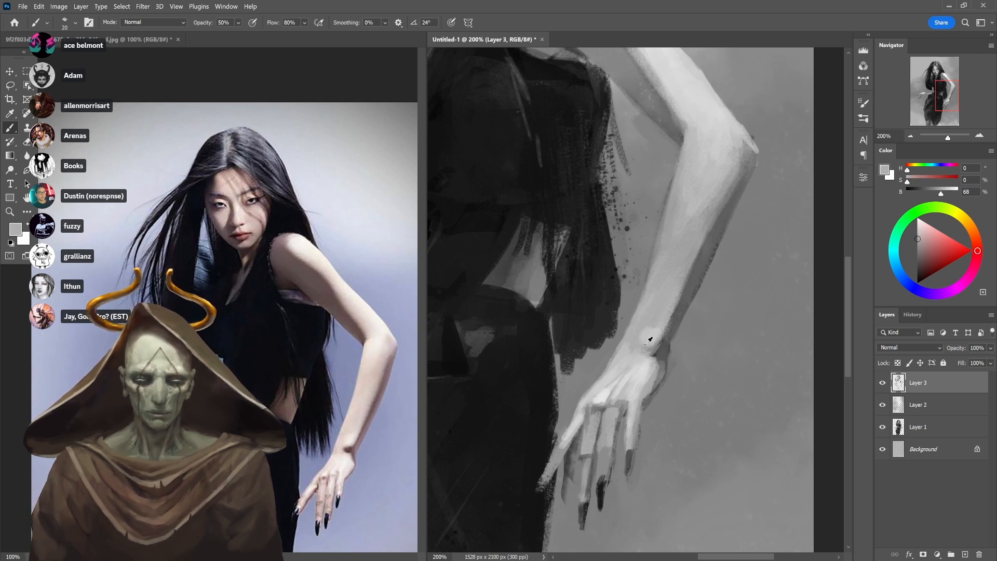
left_click(640, 336, "alt")
left_click(651, 332, "alt")
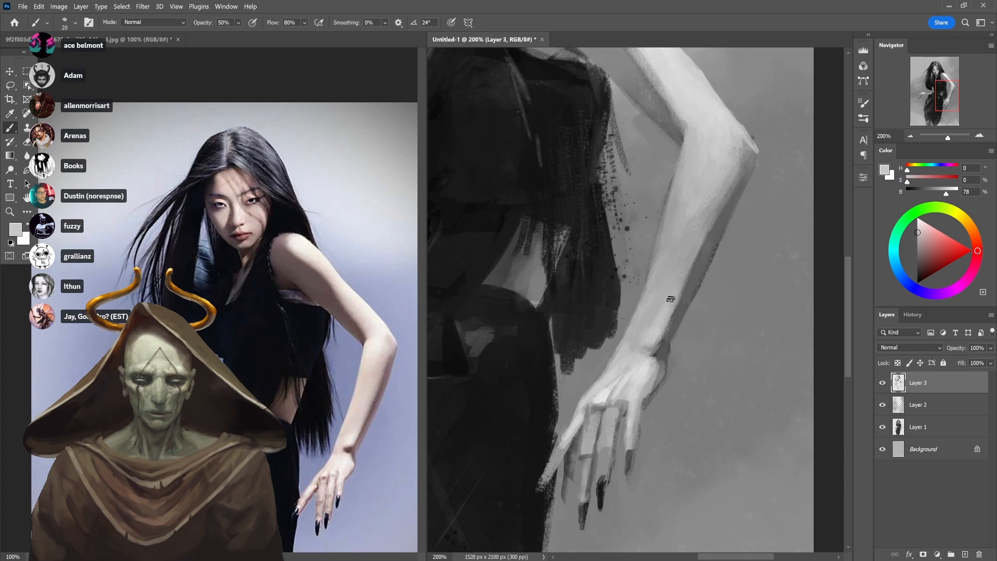
left_click(660, 305, "alt")
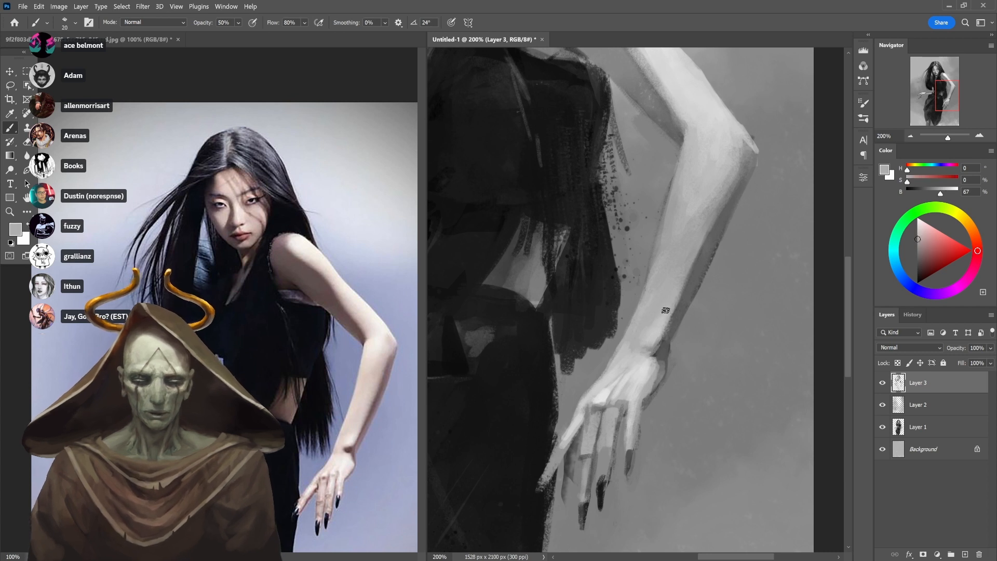
Refine the middle and ring fingers' joints and the shadow gap between them with sampled grays, using 60% and 70% opacity
left_click(582, 488, "alt")
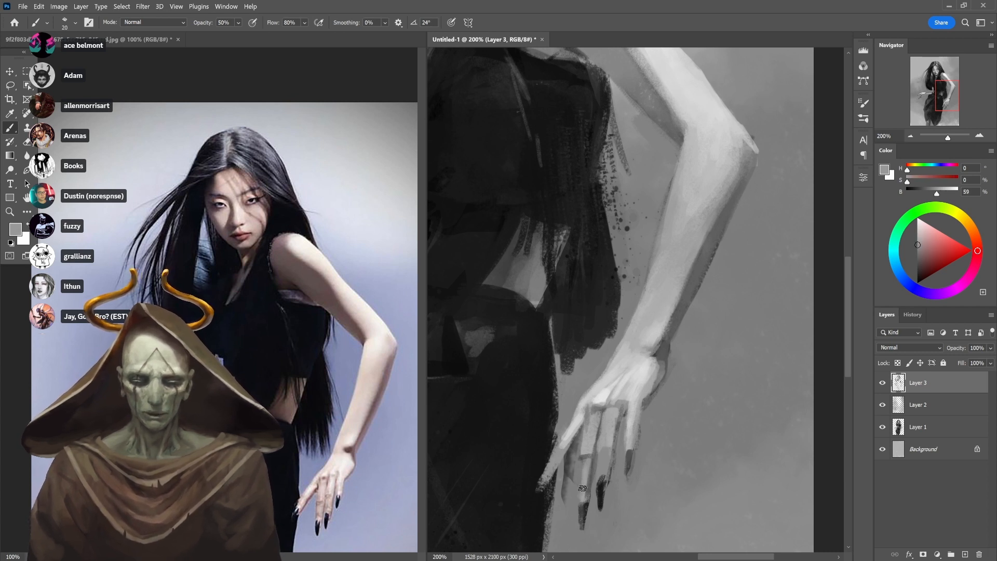
key("6")
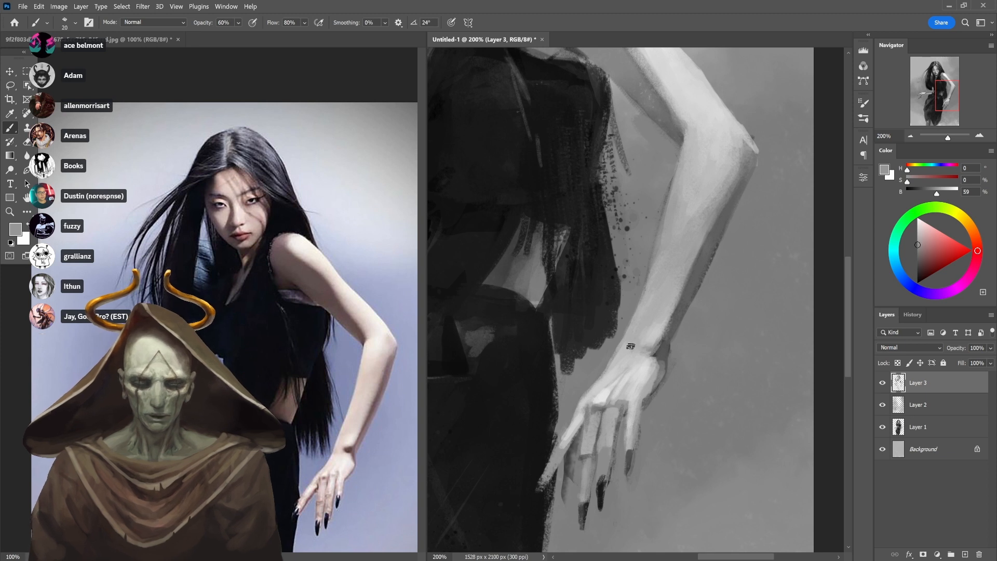
left_click(595, 455, "alt")
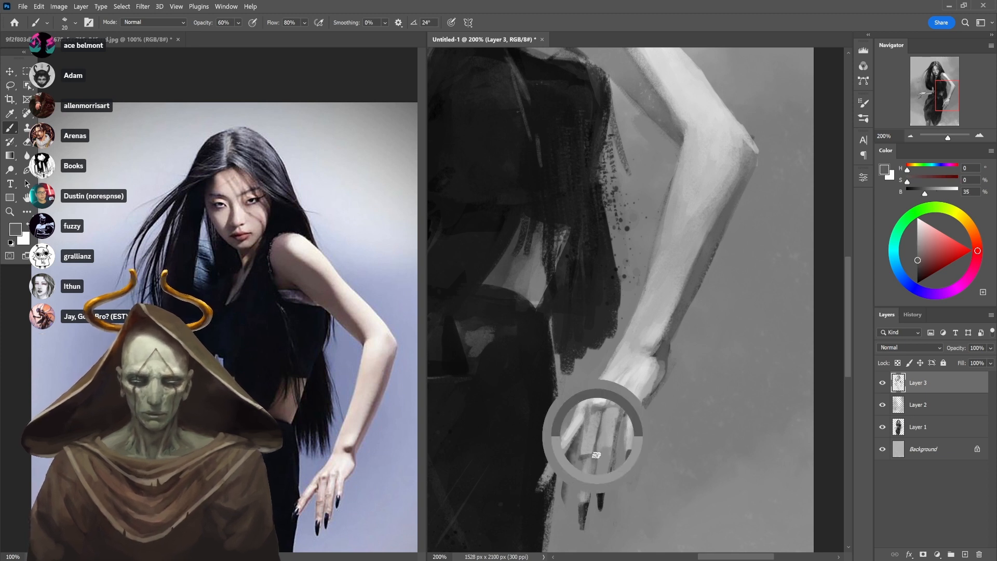
key("7")
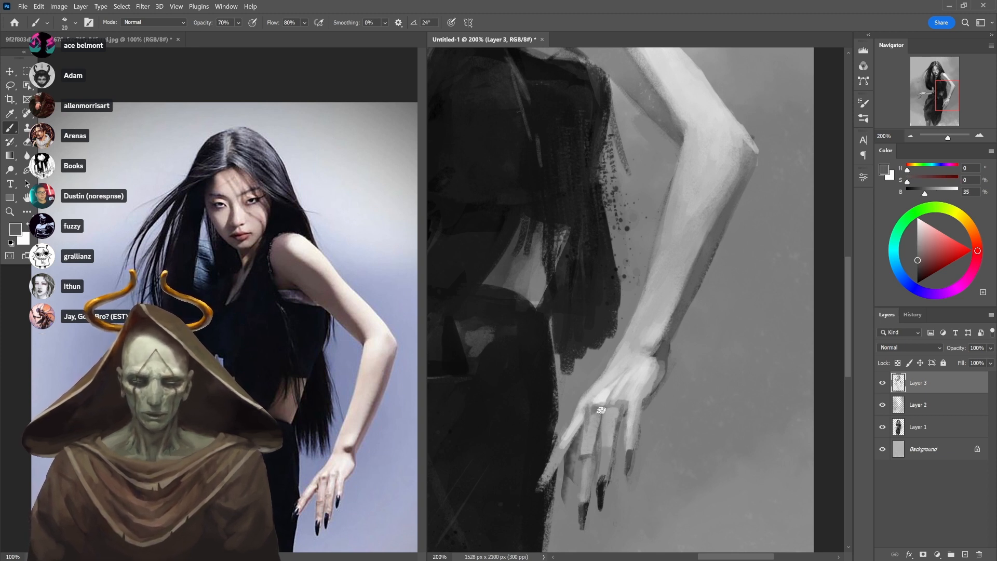
left_click(596, 453, "alt")
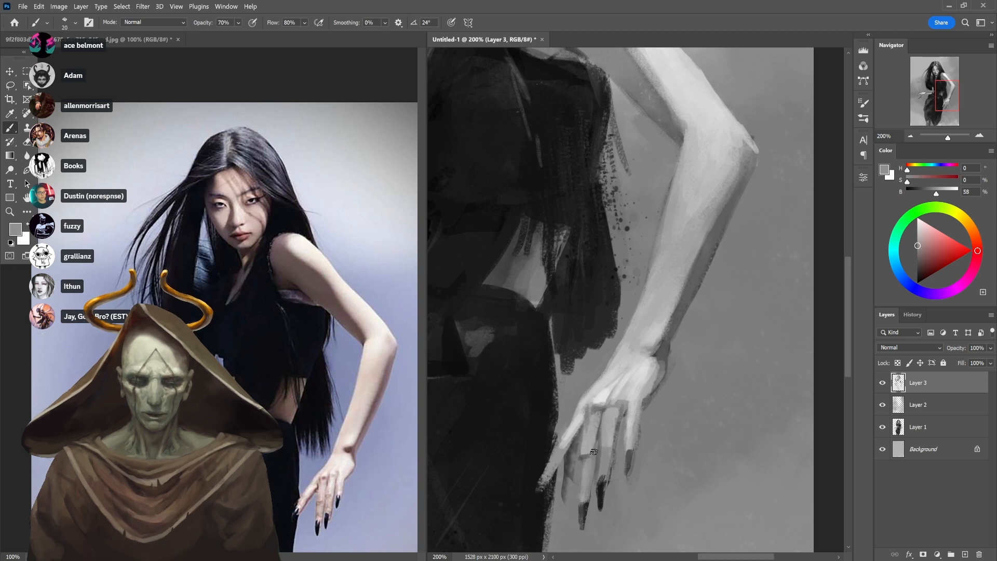
left_click(606, 456, "alt")
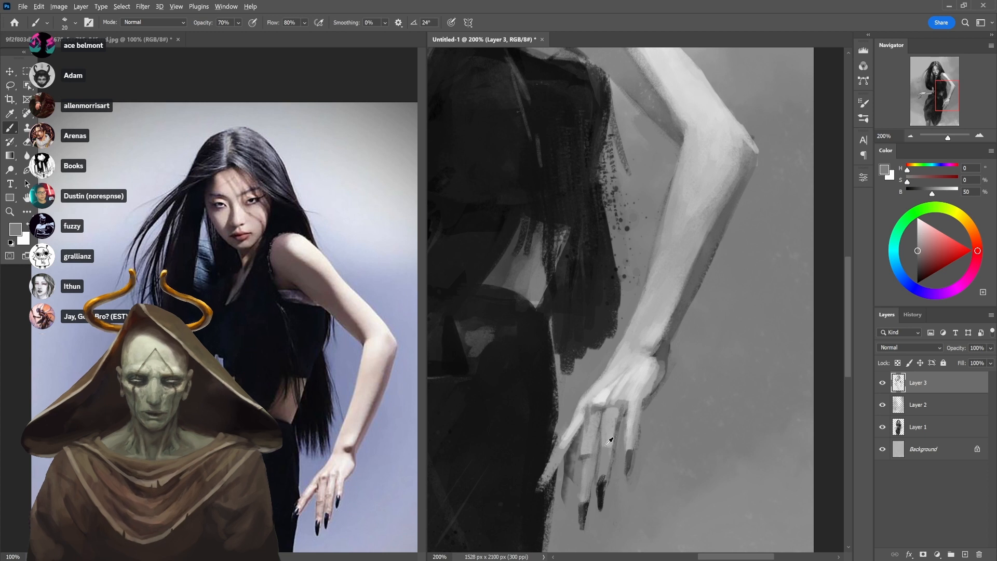
left_click(603, 472, "alt")
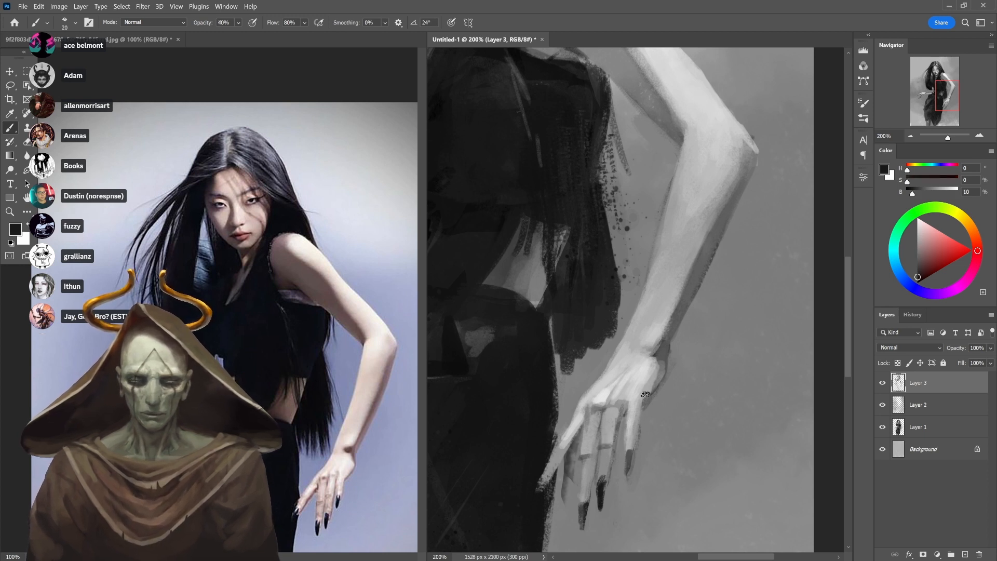
Highlight the back of the hand and the knuckles with pure white, varying the brush opacity between 30% and 60%
left_click(618, 399, "alt")
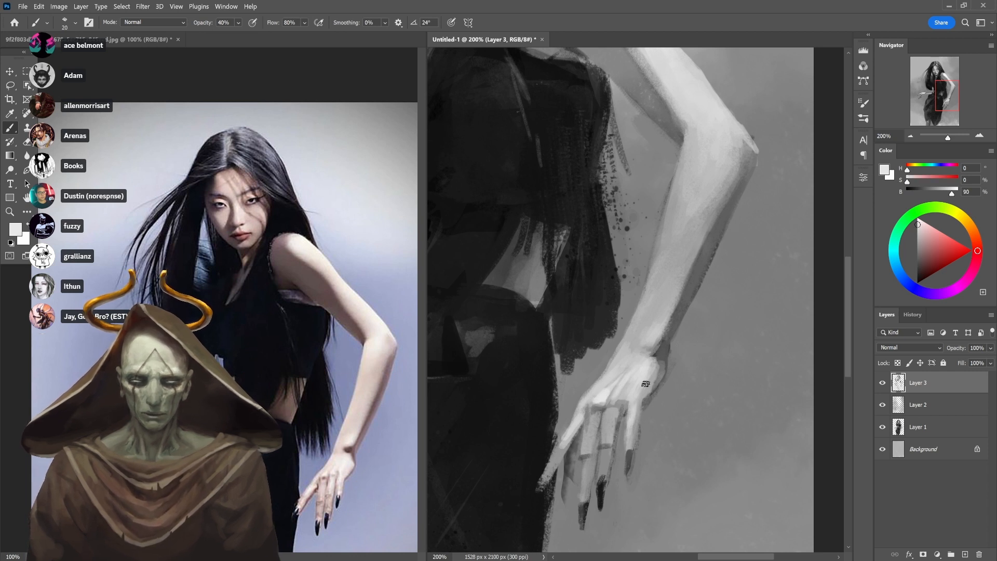
key("d")
key("x")
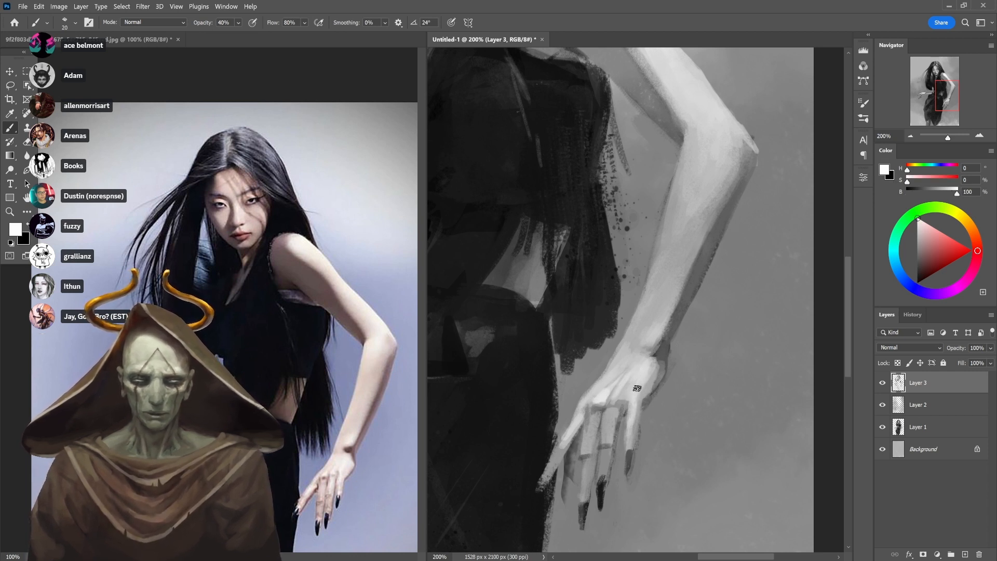
left_click_drag(634, 395, 654, 370)
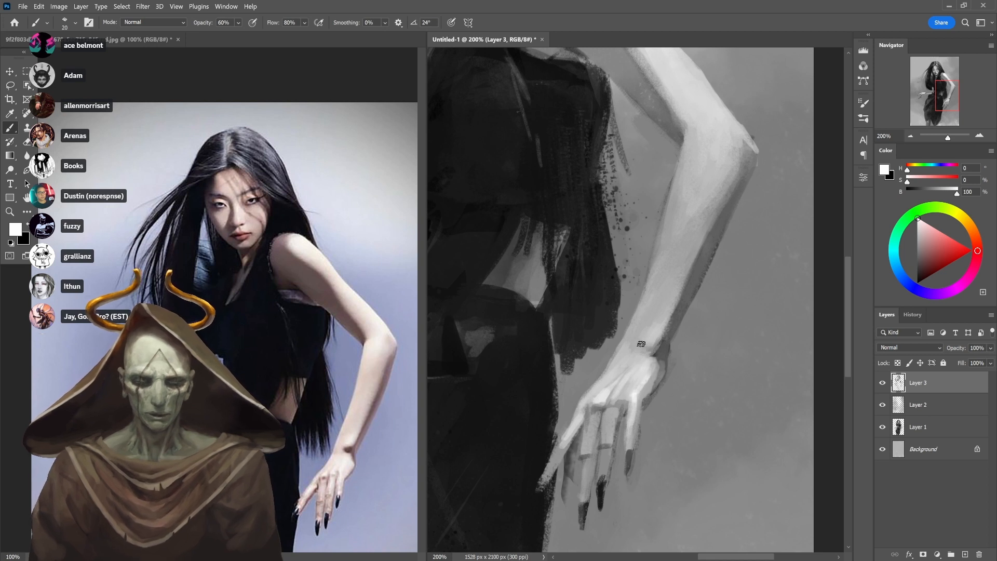
key("3")
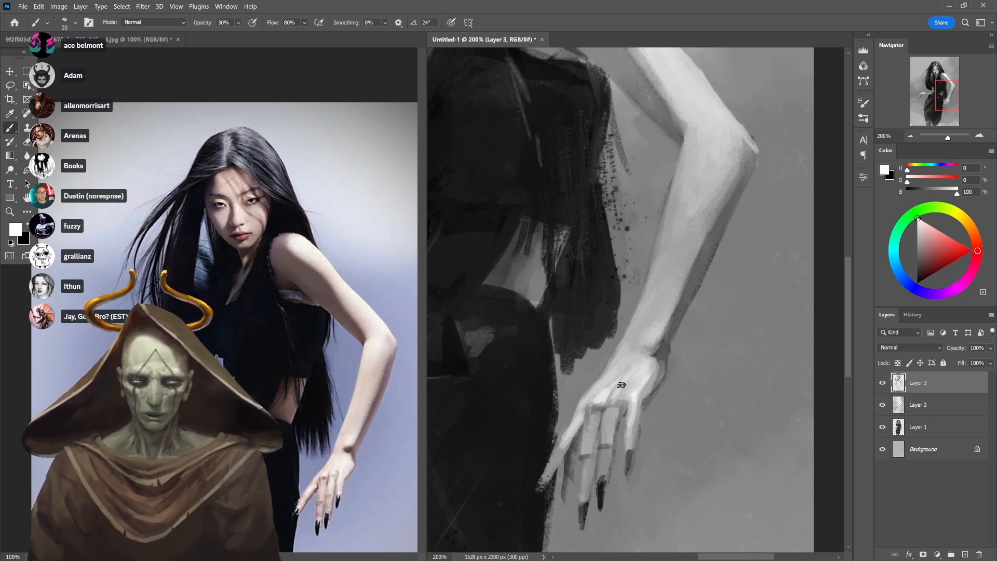
key("5")
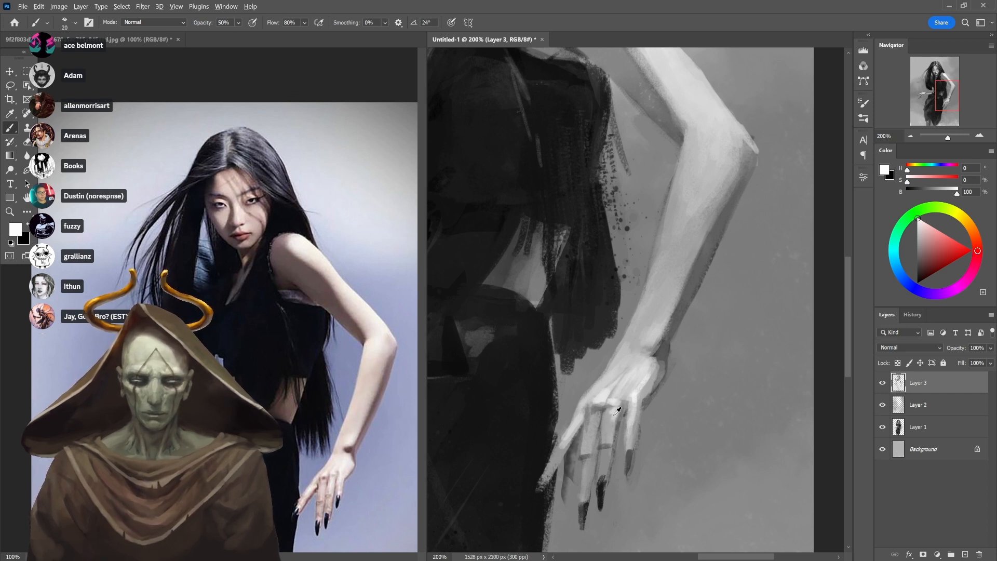
Lighten the ring and index fingers' upper segments with light gray at 50% opacity and clean beside the index finger with background gray at 90%
left_click(610, 415, "alt")
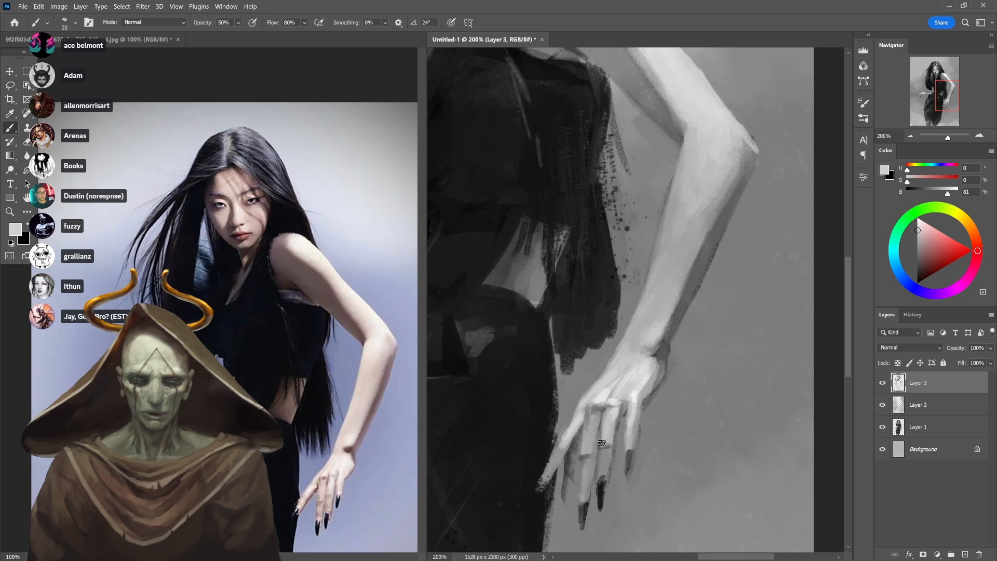
left_click_drag(584, 417, 571, 442)
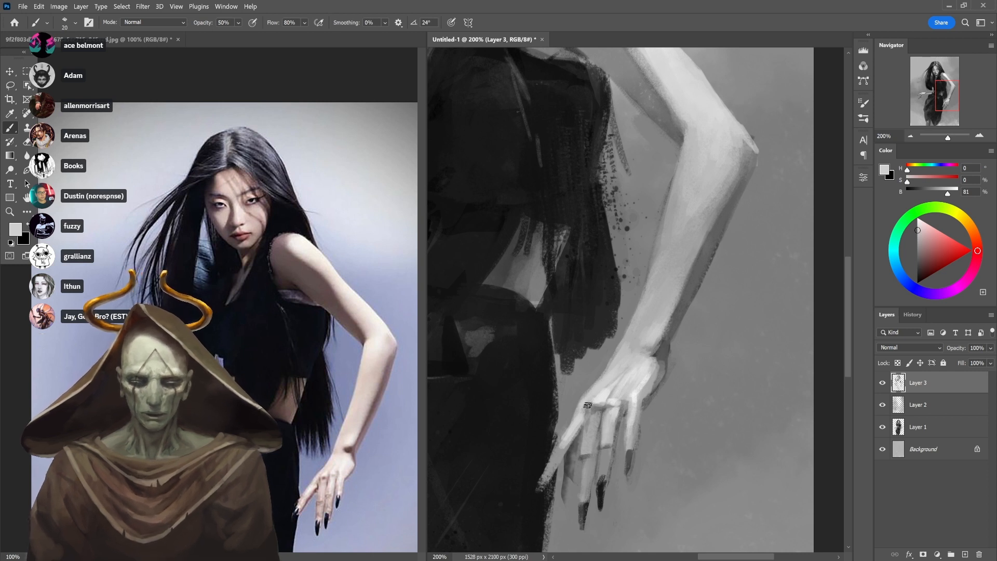
key("x")
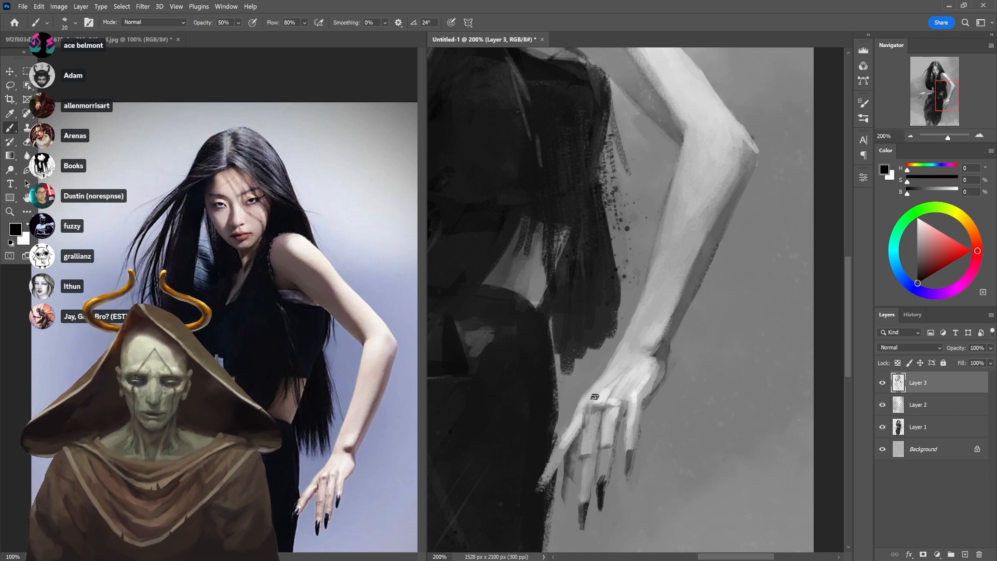
left_click(563, 465, "alt")
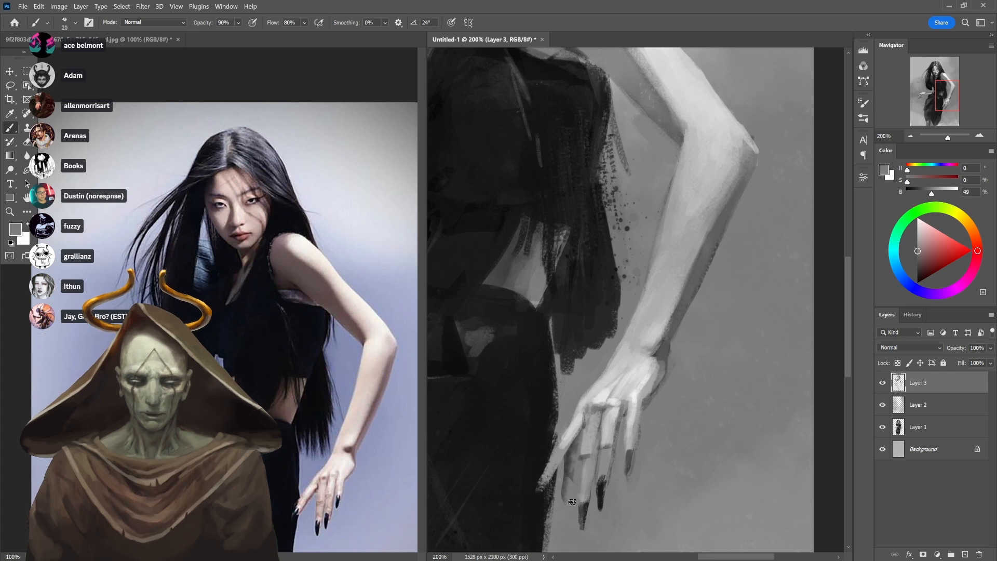
Clean between the fingers with sampled background gray at 90% opacity and darken the index fingernail with sampled near-black, lowering the opacity to 30%
left_click(570, 452, "alt")
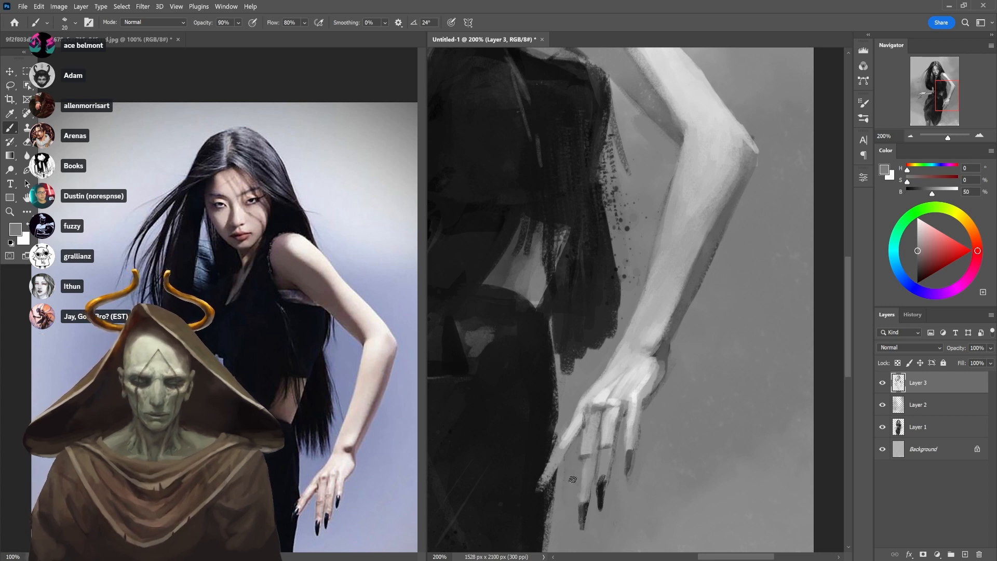
left_click(603, 485, "alt")
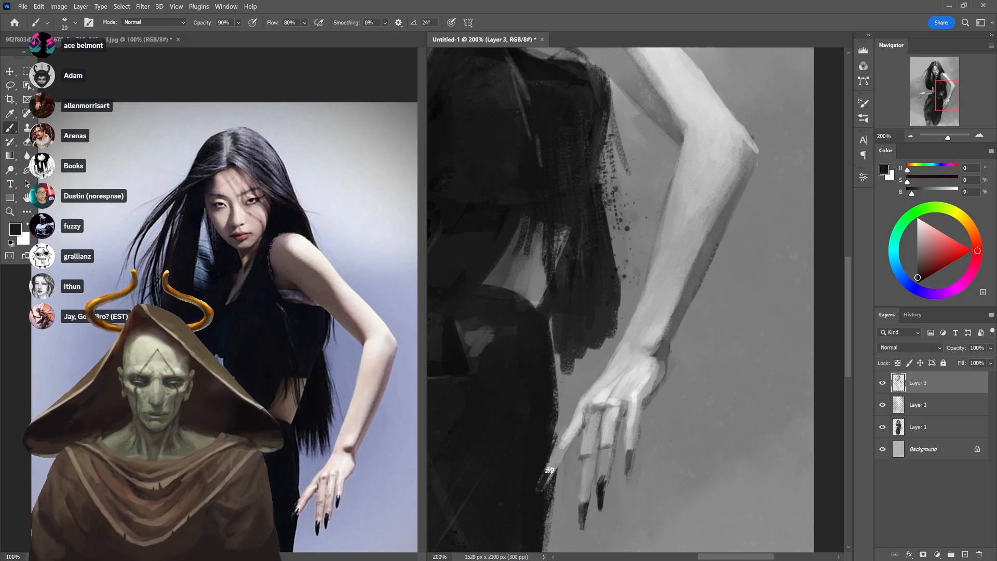
key("d")
key("x")
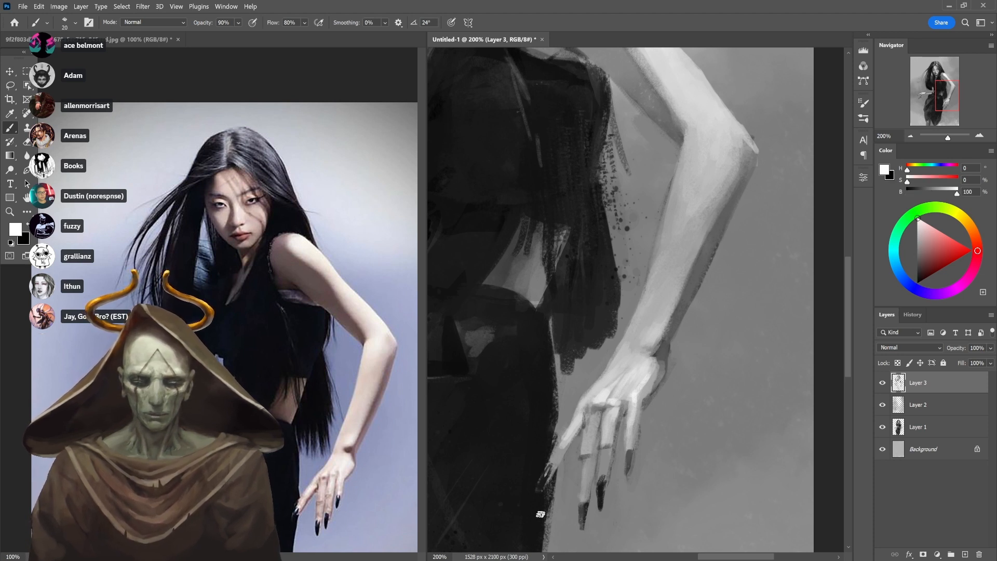
key("3")
key("x")
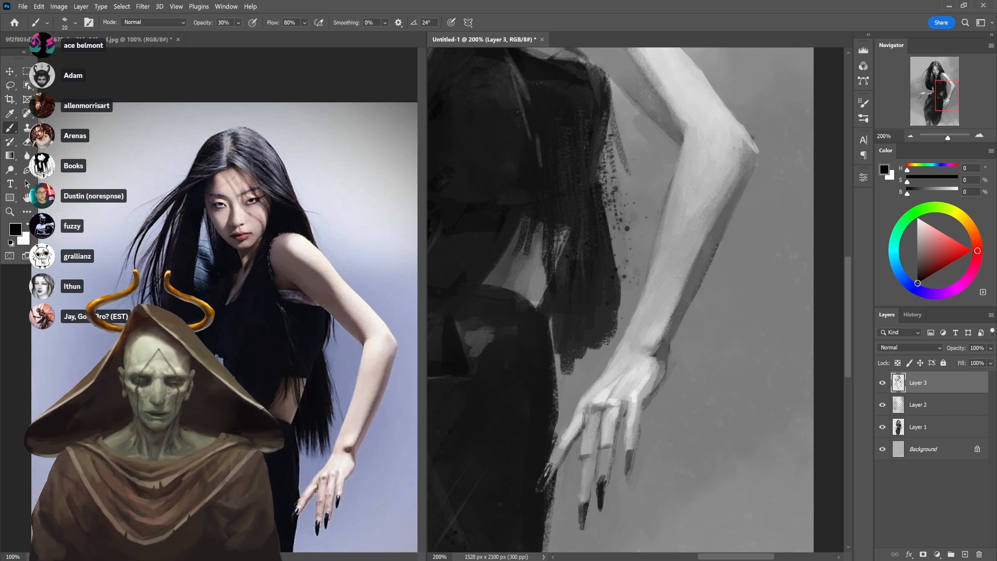
Soften the wrist's outer edge with mid grays sampled beside it, at 30% opacity
left_click(667, 346, "alt")
key("ctrl+minus")
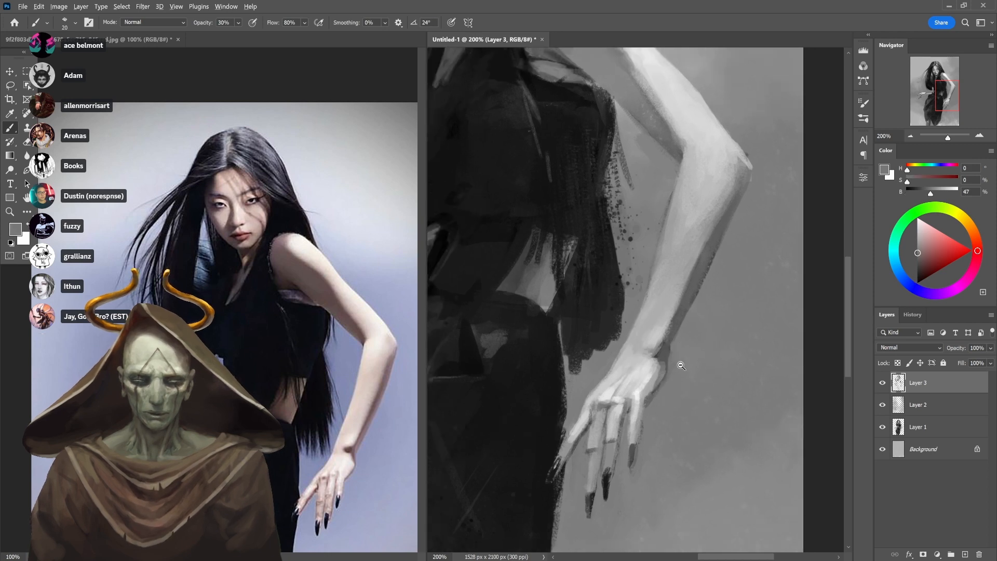
left_click(671, 338, "alt")
scroll(671, 338, "up", 2)
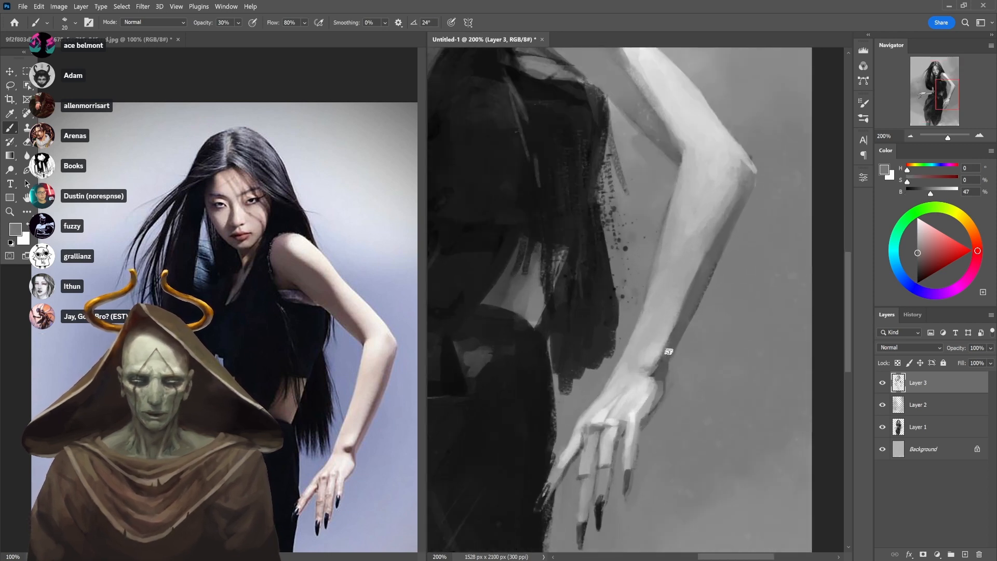
Break up the hair ends between the waist and the wrist into strands with background gray and sampled dark strokes at 60% opacity
key("6")
left_click_drag(566, 326, 565, 394)
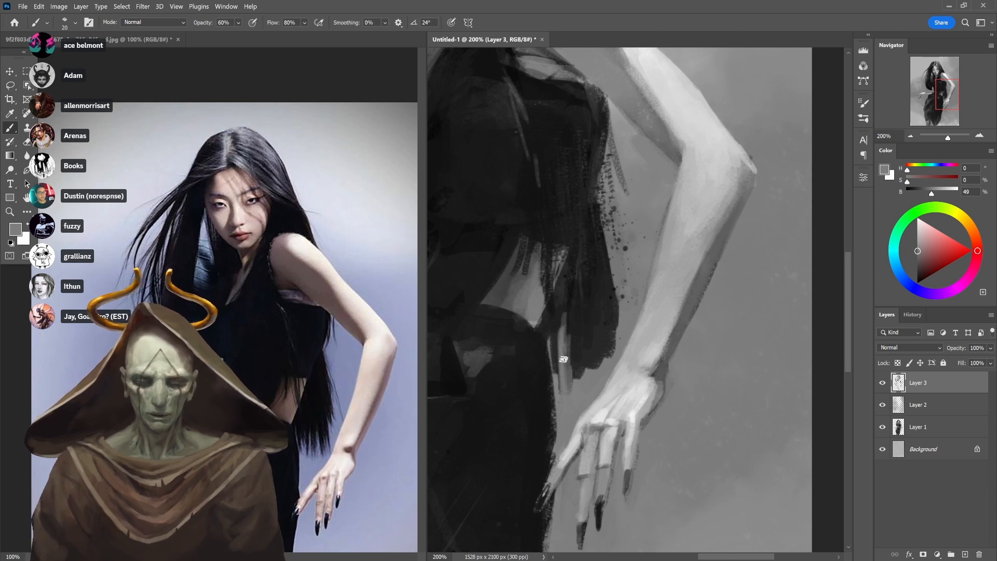
mouse_move(574, 331)
left_mouse_down()
mouse_move(577, 374)
mouse_move(554, 372)
mouse_move(549, 344)
mouse_move(555, 372)
left_mouse_up()
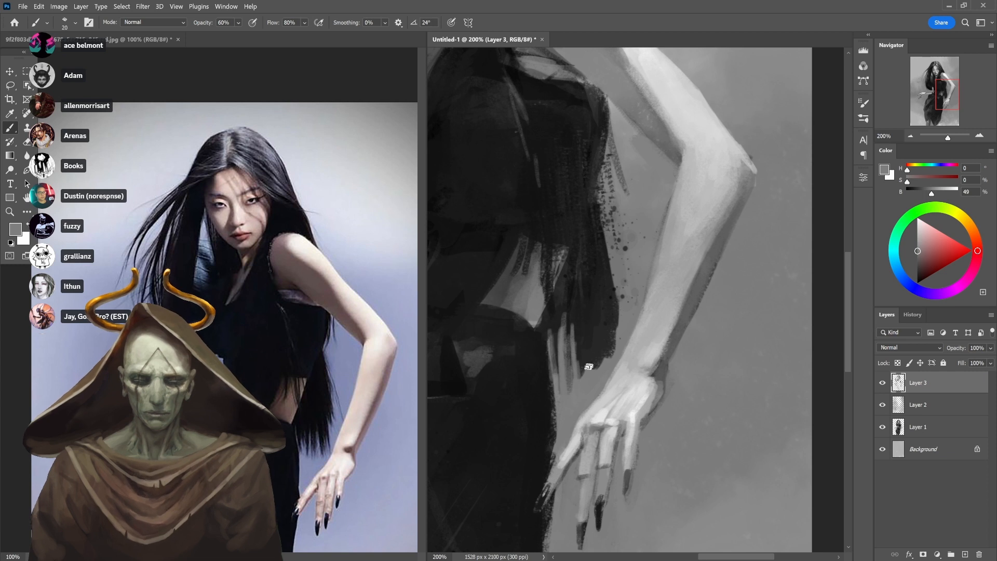
left_click(583, 327, "alt")
mouse_move(564, 314)
left_mouse_down()
mouse_move(561, 373)
mouse_move(559, 362)
left_mouse_up()
Trim the outer edge and tip of the hair beside the forearm with sampled background gray at 70% opacity, and undo the last stray stroke
key("7")
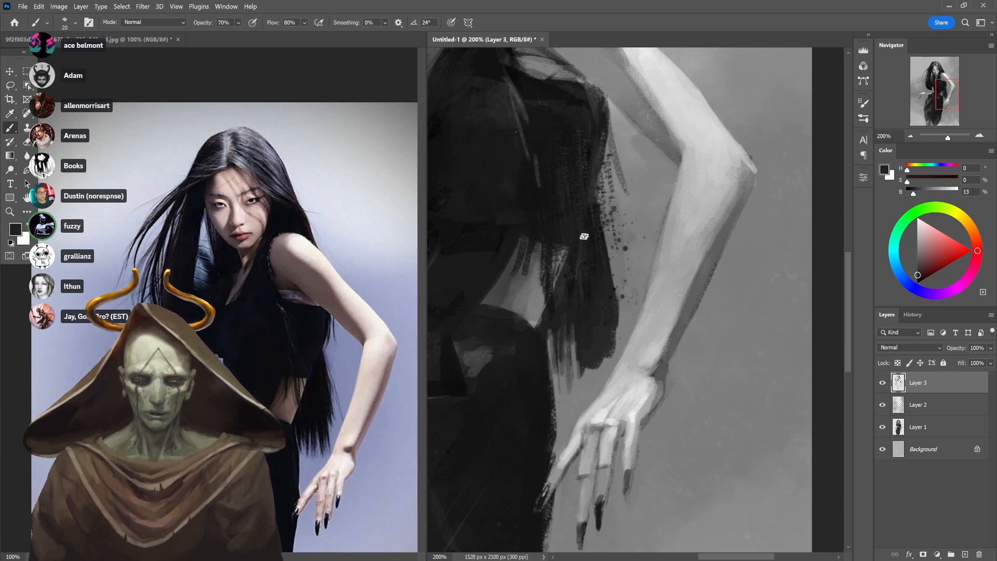
left_click(605, 364, "alt")
mouse_move(609, 305)
left_mouse_down()
mouse_move(612, 363)
mouse_move(608, 306)
mouse_move(617, 329)
left_mouse_up()
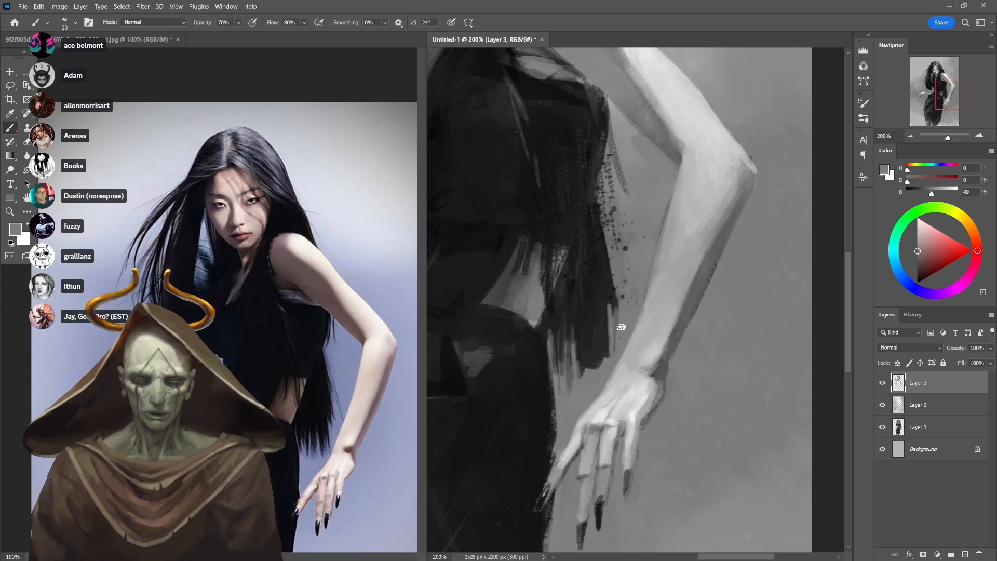
mouse_move(610, 286)
left_mouse_down()
mouse_move(616, 330)
mouse_move(607, 365)
left_mouse_up()
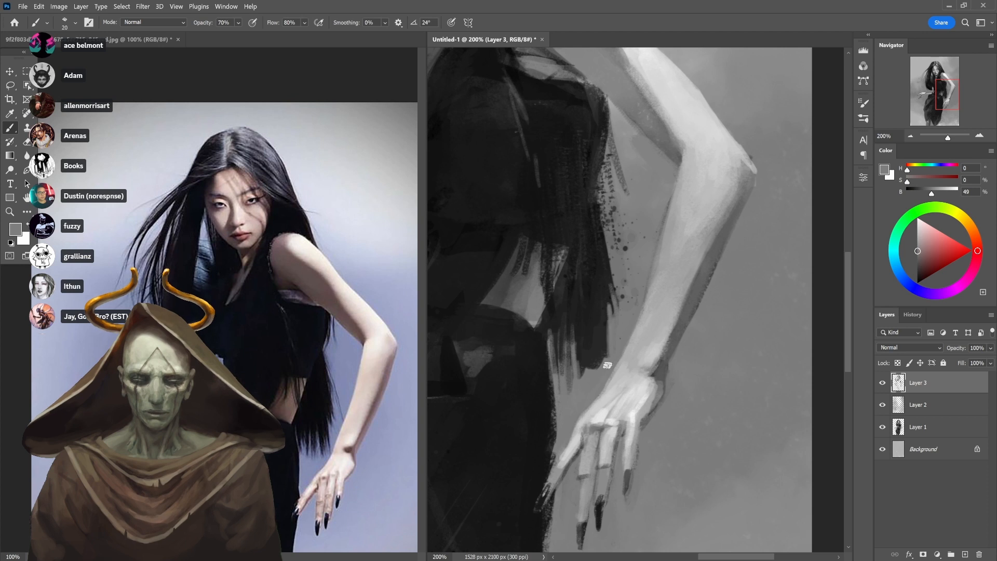
left_click_drag(608, 326, 605, 362)
left_click(597, 346, "alt")
left_click(576, 345, "alt")
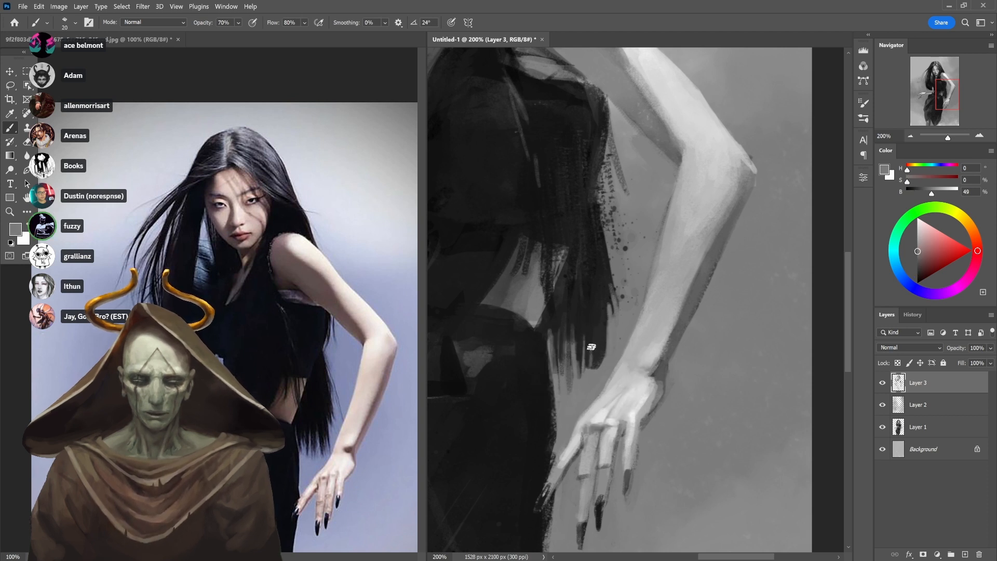
left_click_drag(597, 347, 600, 368)
mouse_move(599, 322)
left_mouse_down()
mouse_move(599, 359)
mouse_move(604, 347)
left_mouse_up()
key("ctrl+z")
Paint thin hair strands hanging below the armpit along the torso's edge, alternating sampled near-black and background gray at 70% opacity
left_click_drag(614, 256, 604, 376)
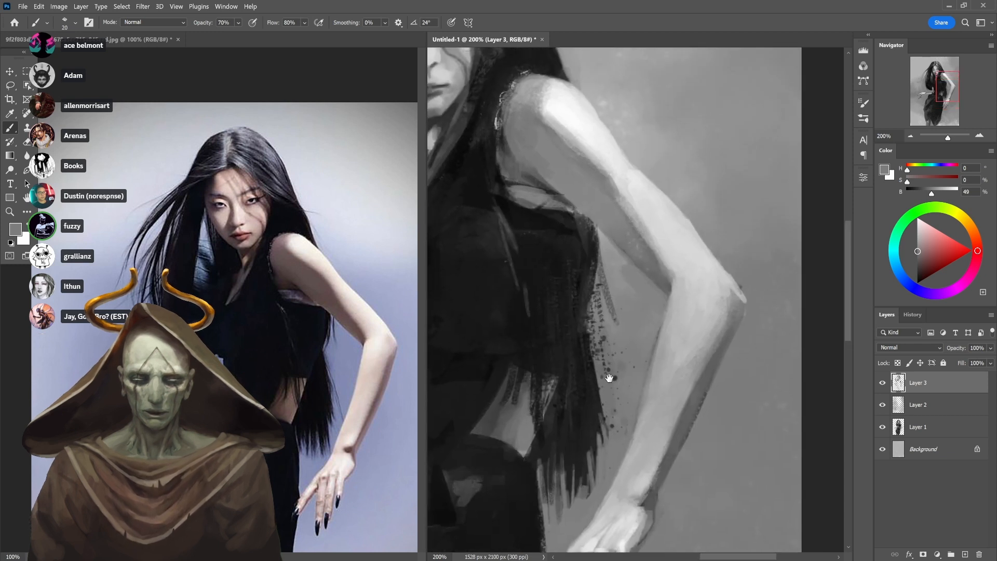
left_click(584, 269, "alt")
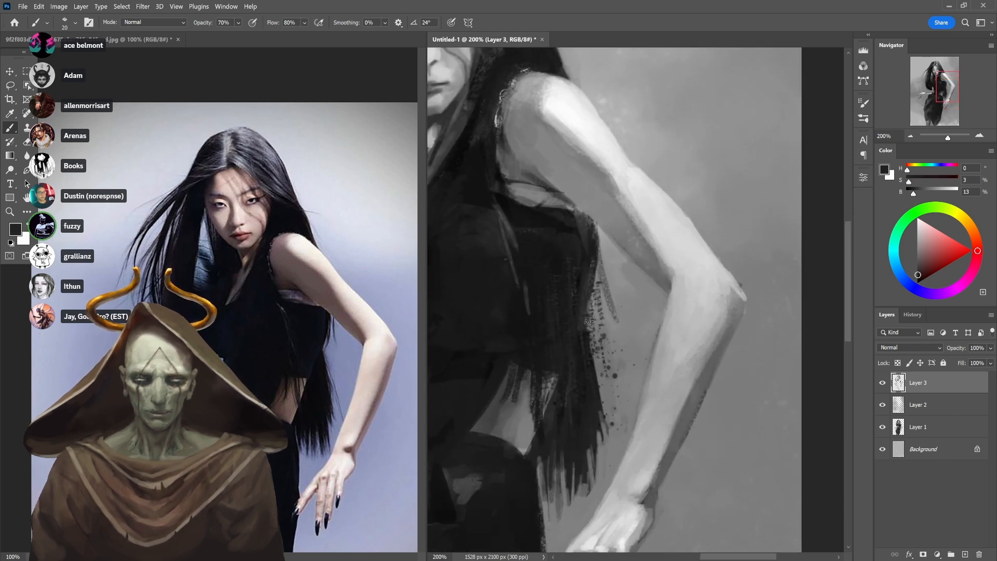
left_click_drag(592, 324, 597, 254)
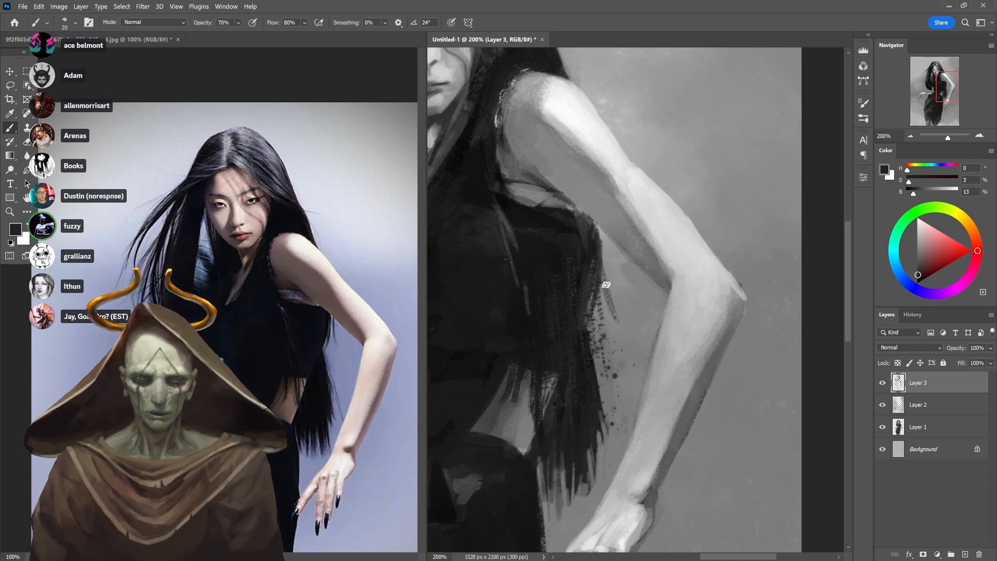
left_click_drag(607, 300, 603, 240)
mouse_move(606, 278)
left_mouse_down()
mouse_move(602, 239)
mouse_move(615, 326)
left_mouse_up()
left_click(616, 277, "alt")
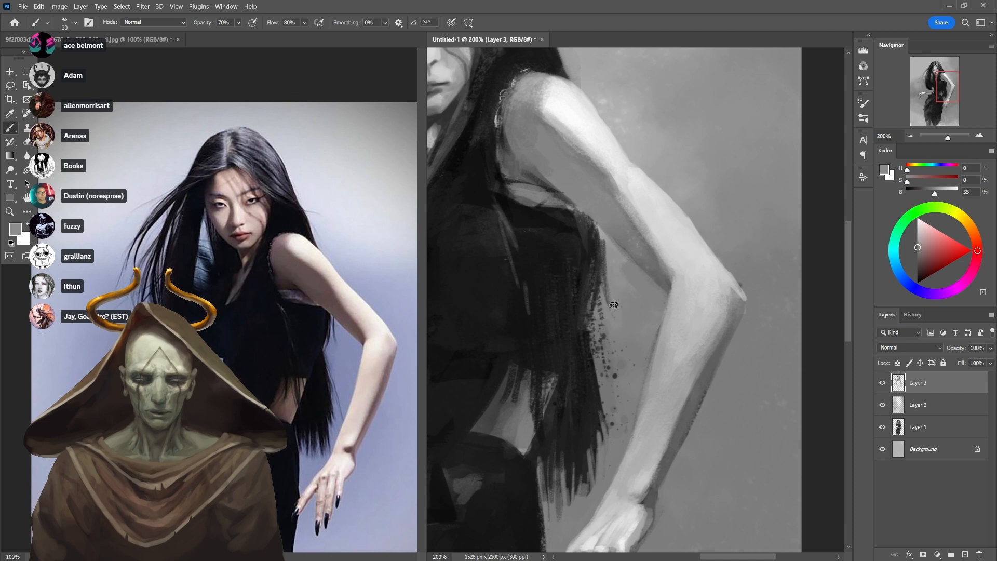
left_click(604, 250, "alt")
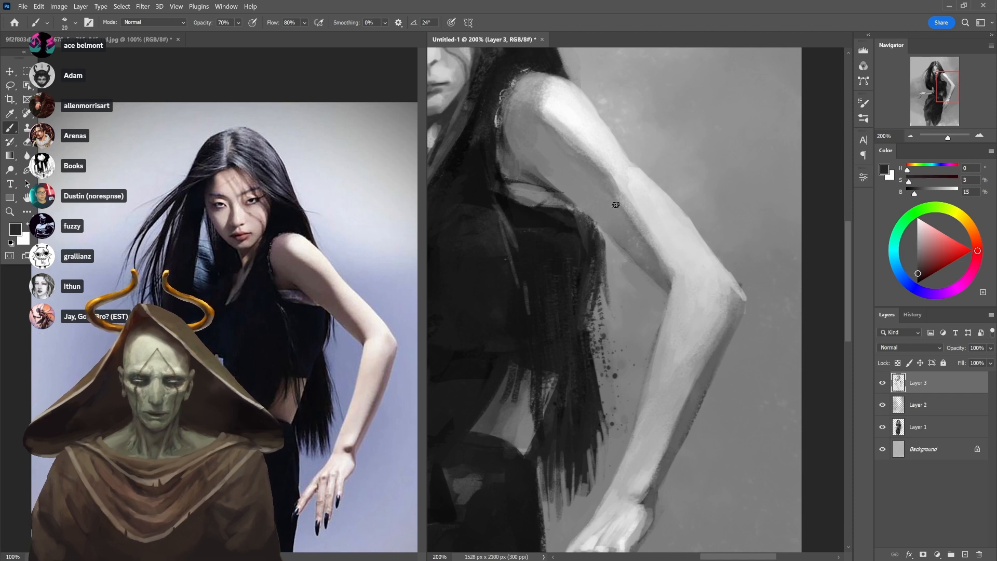
left_click(601, 265, "alt")
left_click_drag(599, 236, 595, 306)
left_click(591, 240, "alt")
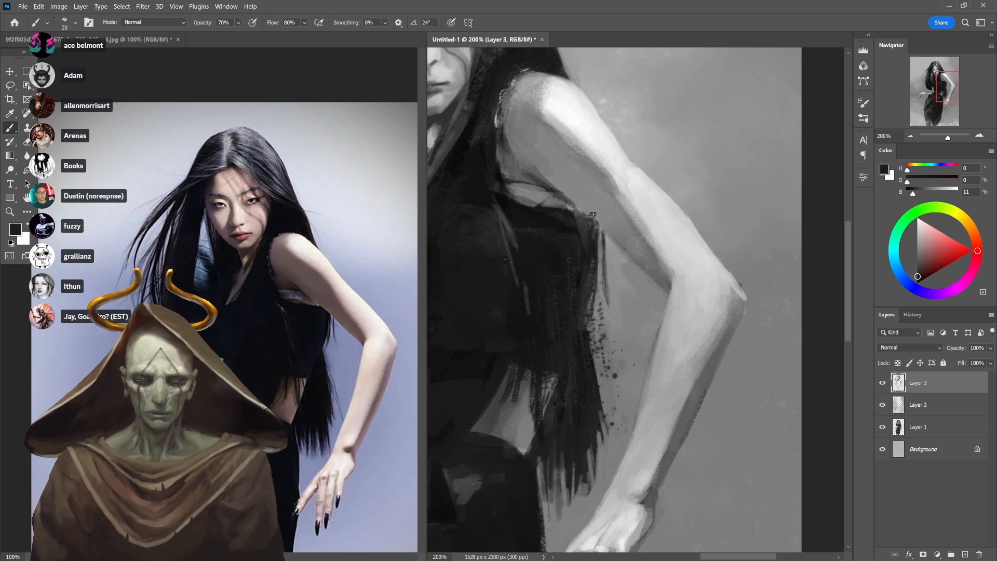
Clean up the dotted fringe along the hair edge by the elbow with sampled grays at 60% opacity and near-black at 30%
left_click(598, 275, "alt")
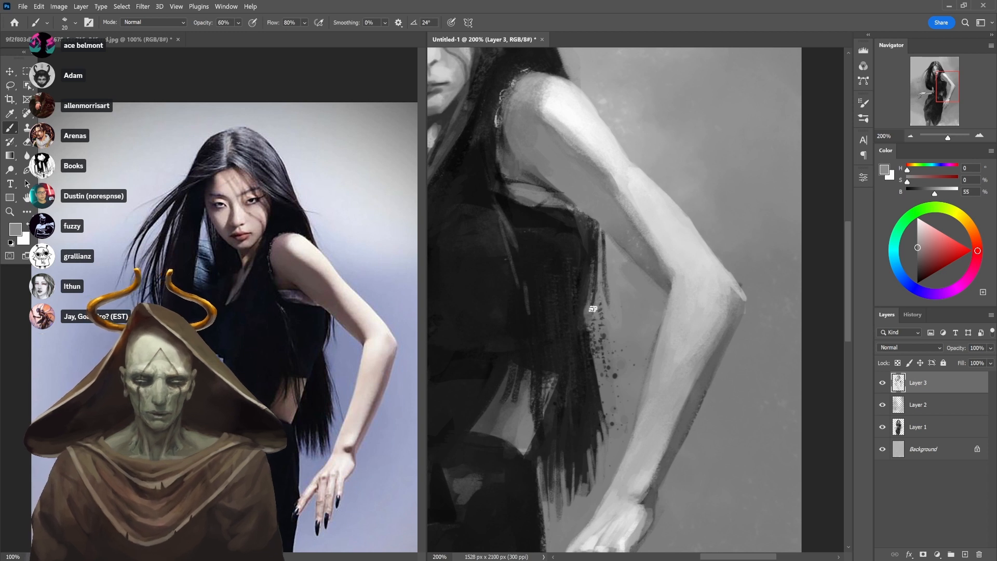
left_click(602, 339, "alt")
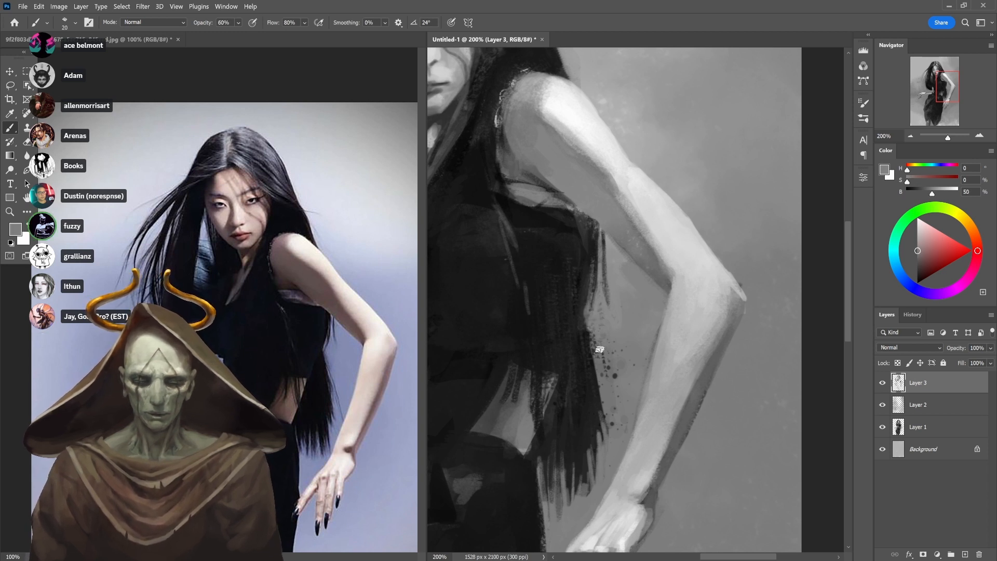
left_click(590, 341, "alt")
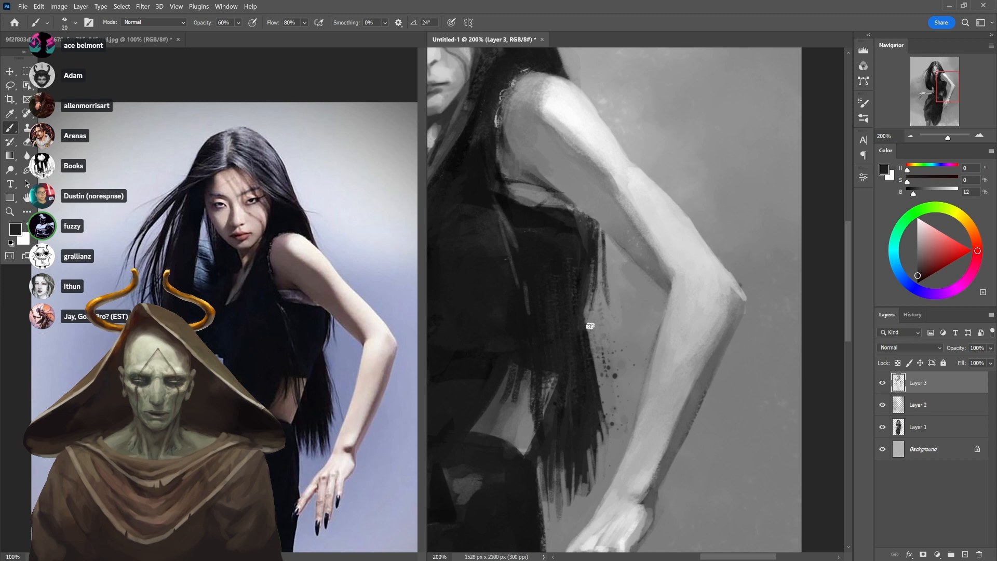
key("3")
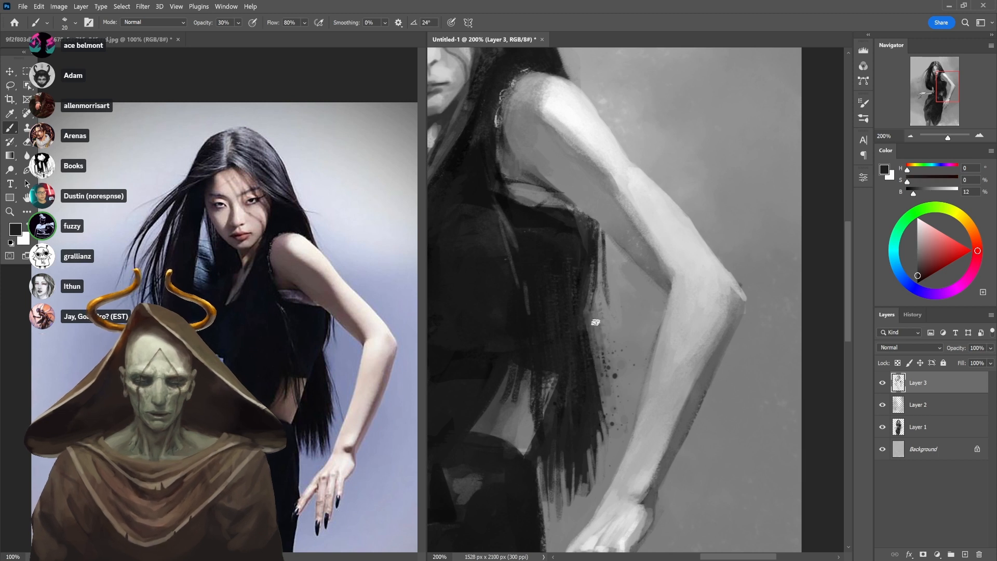
Add wispy strands along the outer edge of the long hair on the figure's left side with sampled near-black at 40% opacity
key("ctrl+minus")
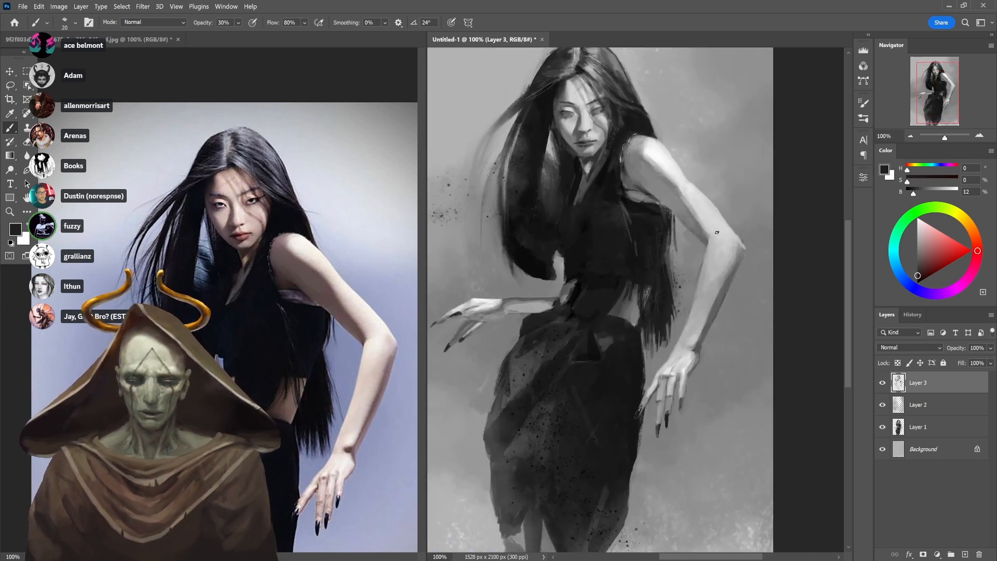
left_click(526, 215, "alt")
key("ctrl+plus")
key("4")
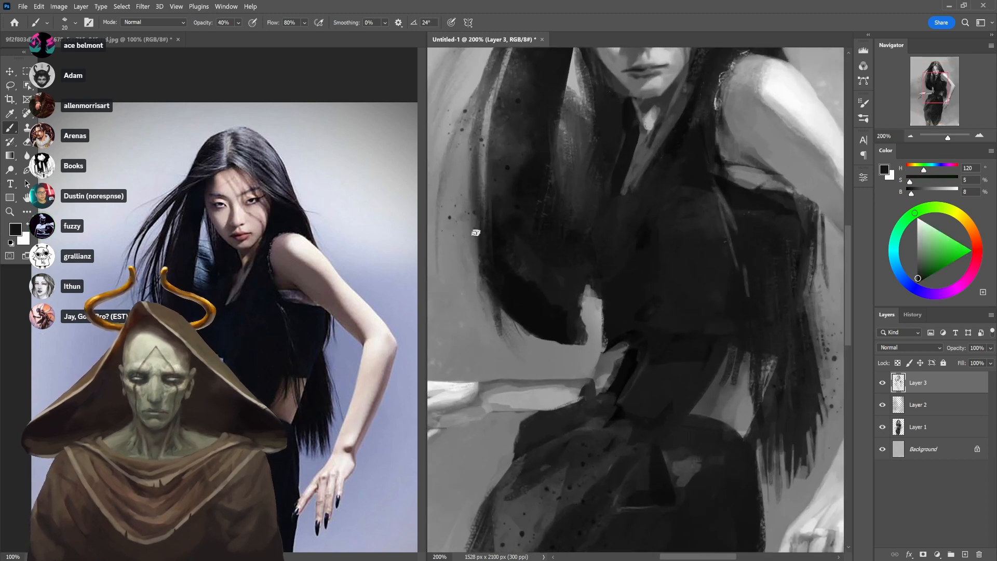
mouse_move(470, 266)
left_mouse_down()
mouse_move(459, 206)
mouse_move(508, 96)
left_mouse_up()
left_click_drag(464, 197, 502, 82)
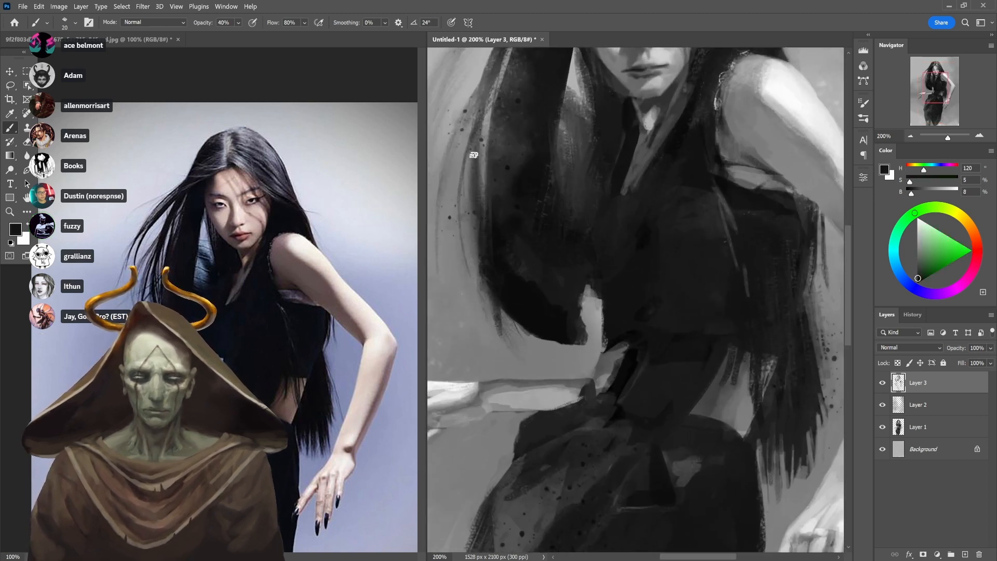
left_click_drag(481, 123, 507, 97)
Strengthen the loose strands beside the long left hair mass with near-black at 60% opacity, and undo the last outlying strand
left_click_drag(531, 143, 541, 258)
key("6")
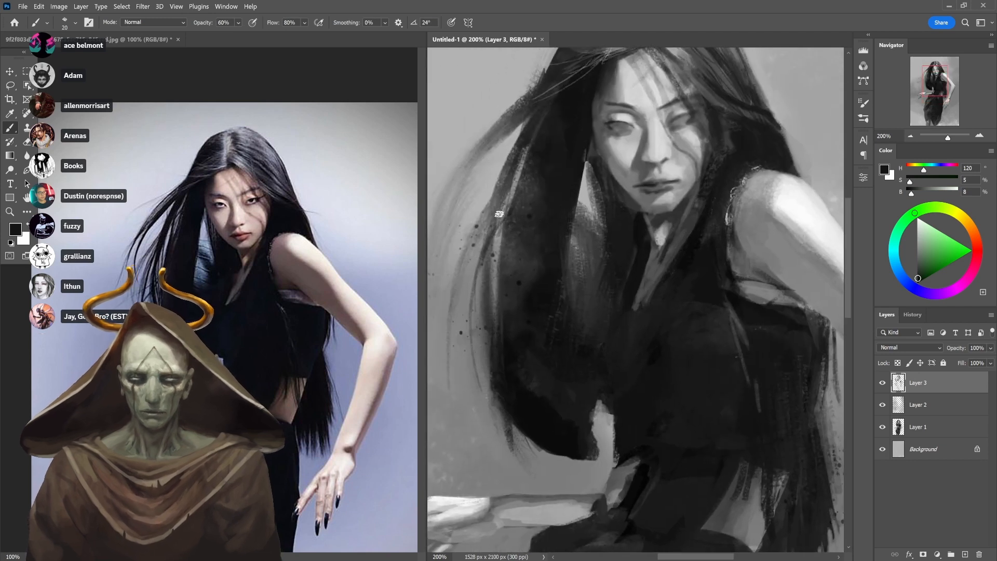
left_click_drag(465, 304, 522, 174)
left_click_drag(490, 225, 528, 157)
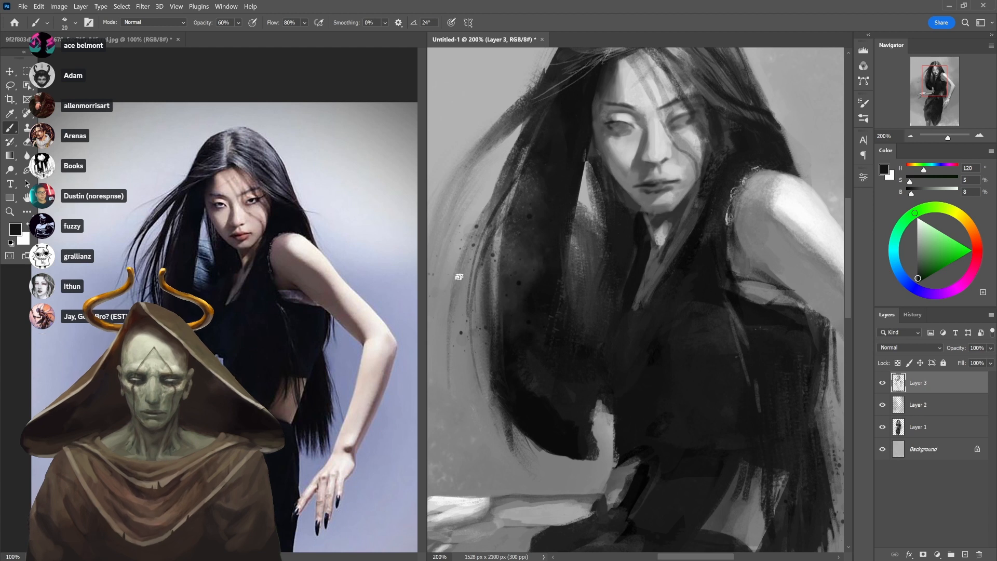
left_click_drag(442, 280, 525, 175)
key("ctrl+z")
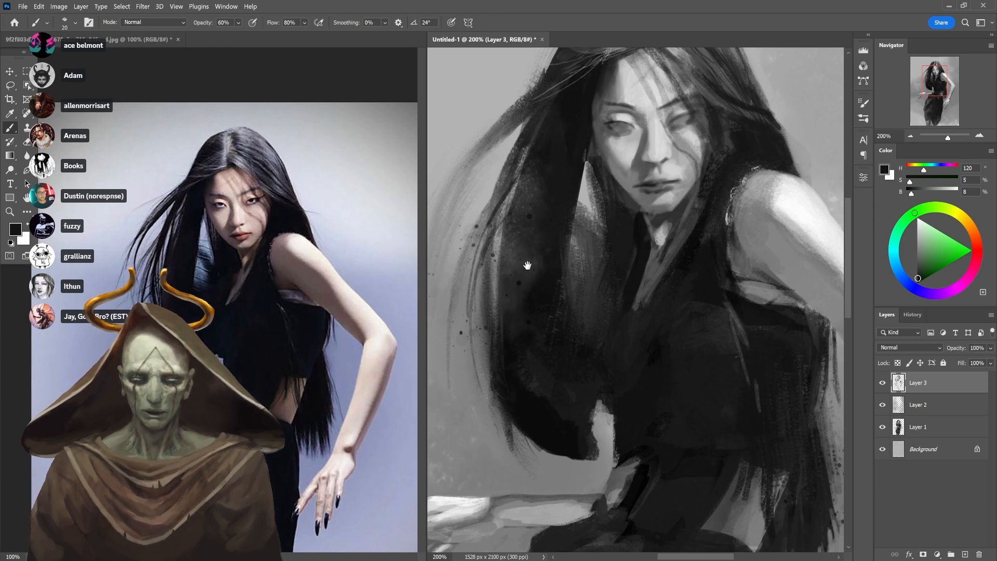
Paint long flyaway strands sweeping outward from the left side of the head with near-black at 30% opacity, and sample dark gray from the hair
left_click_drag(517, 273, 586, 228)
key("3")
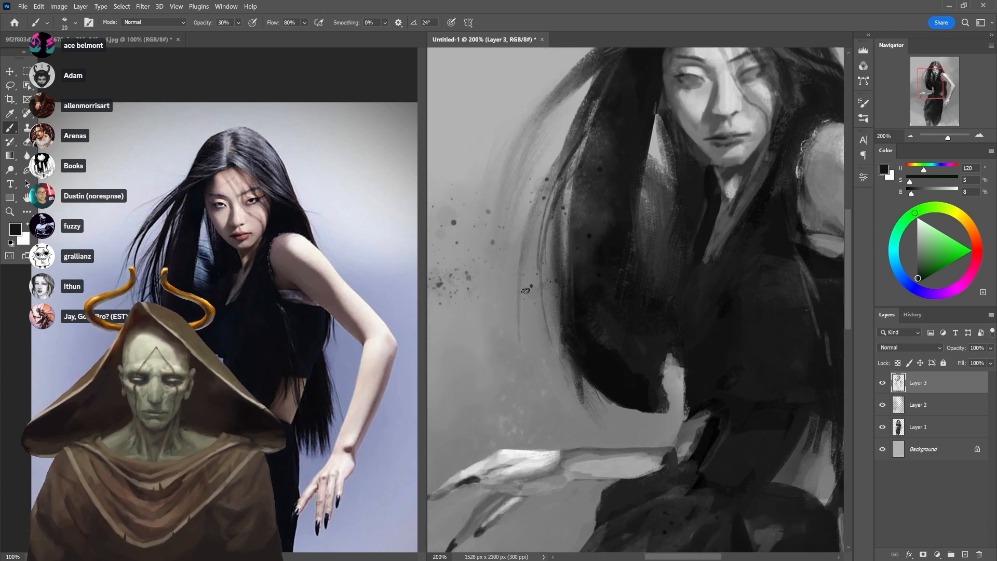
scroll(540, 260, "up", 3)
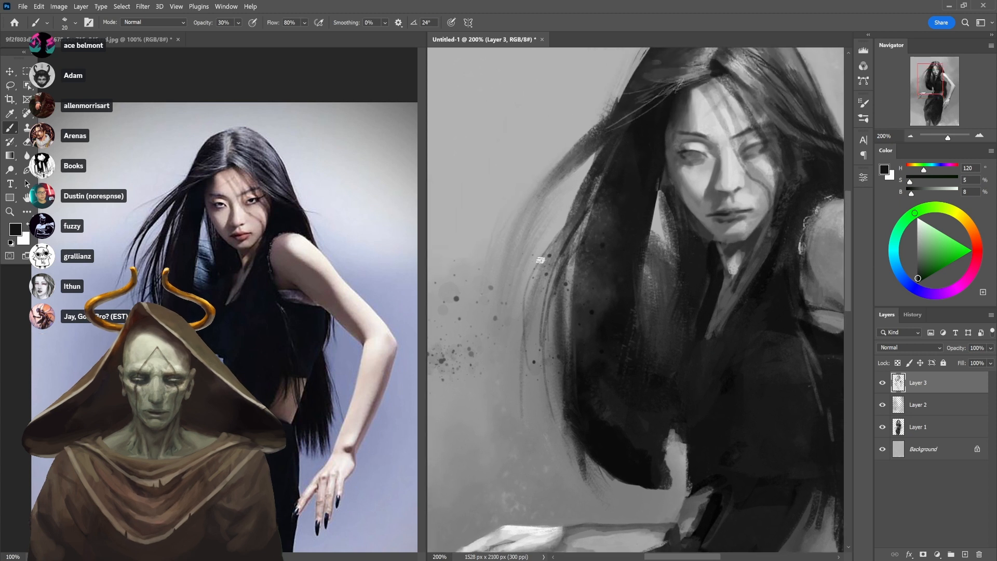
left_click_drag(521, 268, 566, 165)
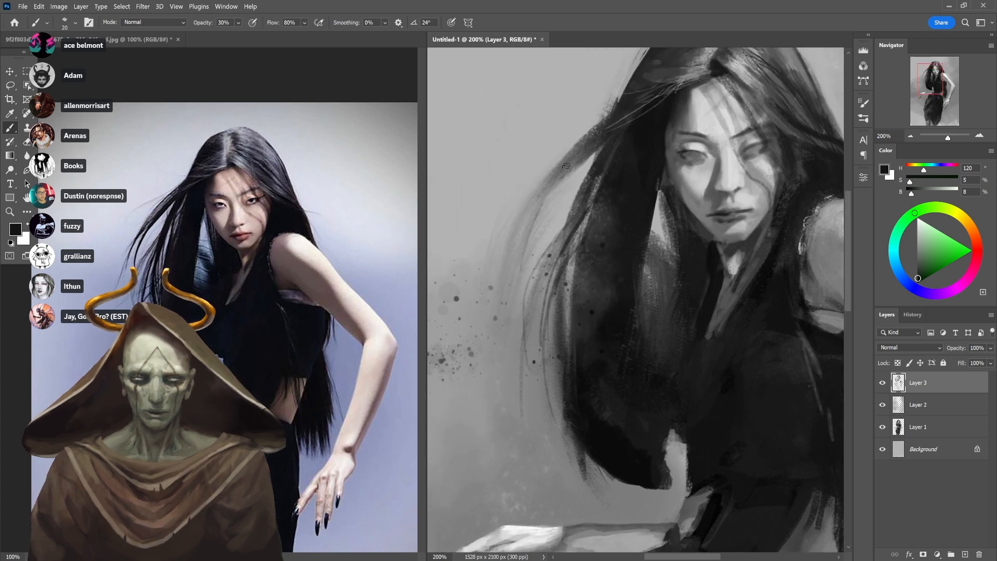
left_click_drag(548, 200, 601, 138)
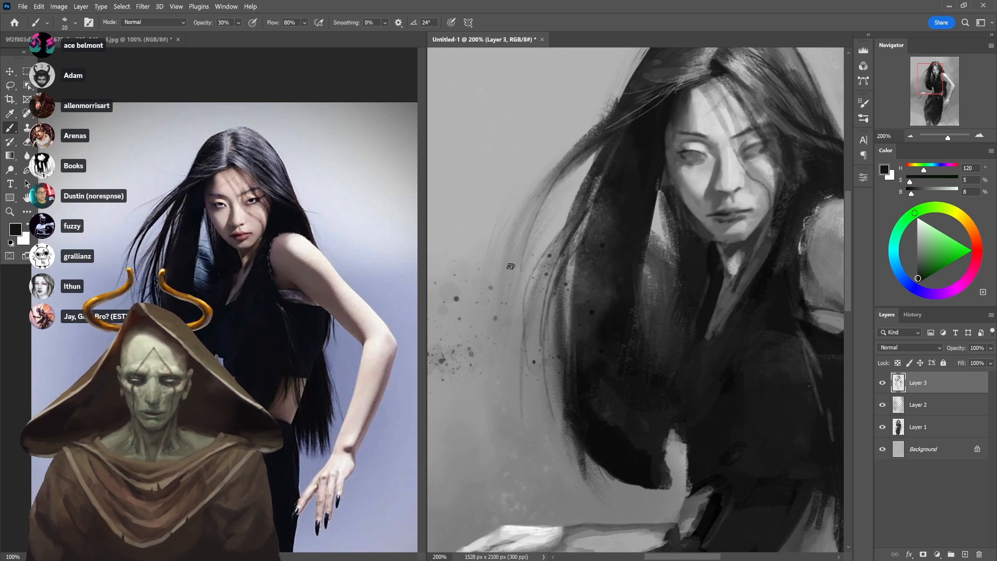
mouse_move(498, 305)
left_mouse_down()
mouse_move(538, 180)
mouse_move(632, 110)
left_mouse_up()
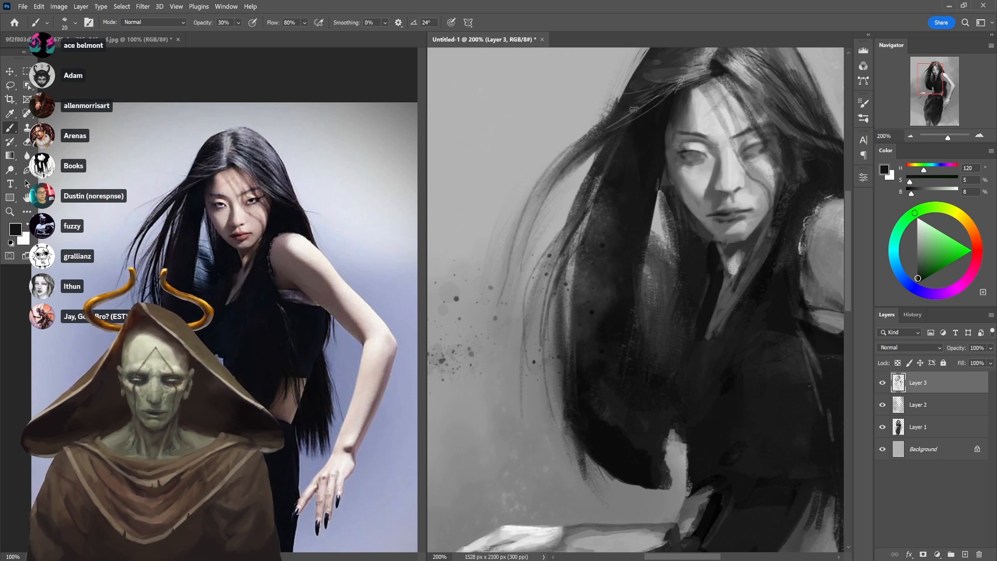
mouse_move(539, 189)
left_mouse_down()
mouse_move(578, 148)
mouse_move(562, 154)
mouse_move(600, 130)
left_mouse_up()
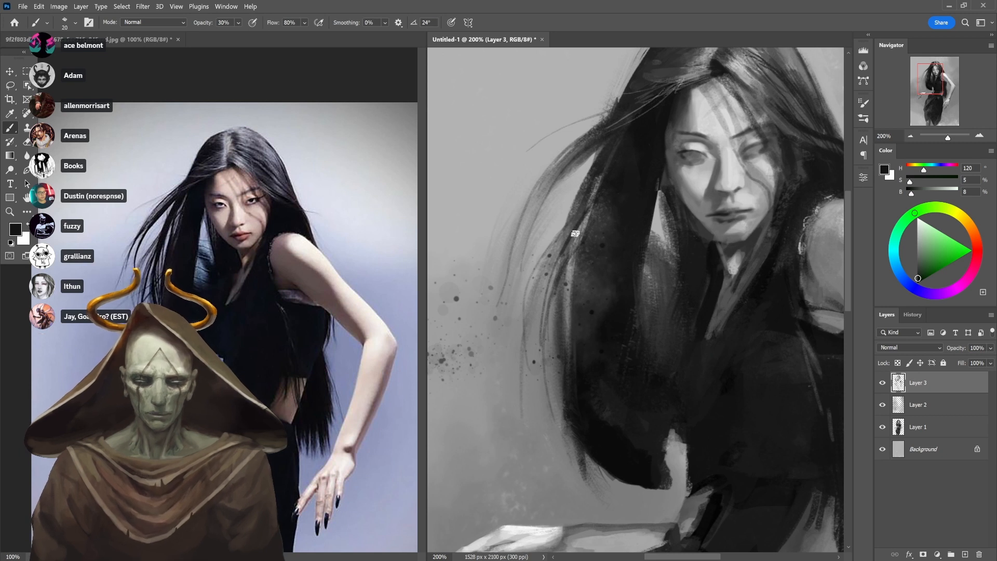
left_click(581, 313, "alt")
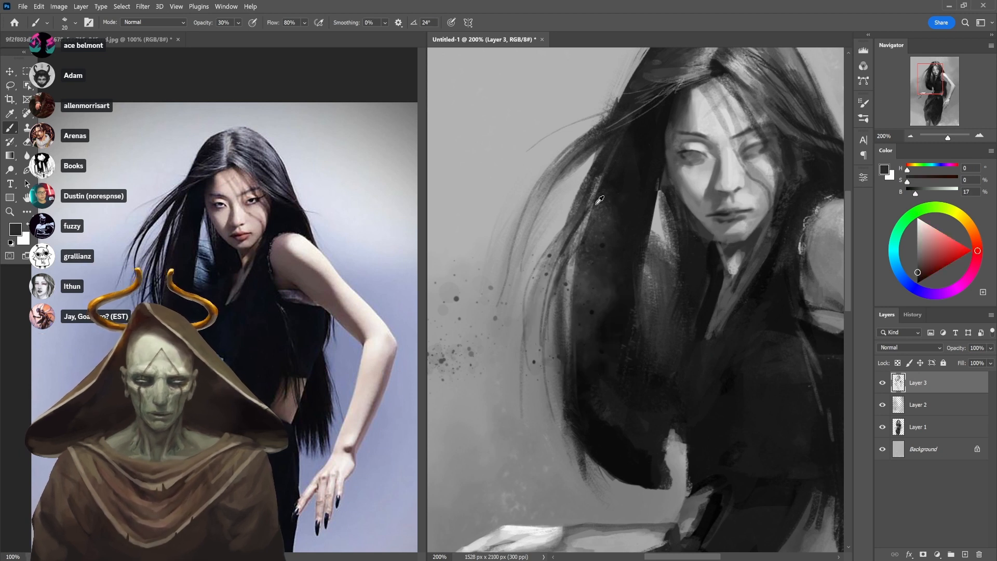
Add a strand along the outer edge of the long left hair mass with sampled dark gray at 30% opacity
mouse_move(573, 274)
left_mouse_down()
mouse_move(574, 223)
mouse_move(575, 324)
mouse_move(579, 212)
left_mouse_up()
key("ctrl+minus")
key("ctrl+minus")
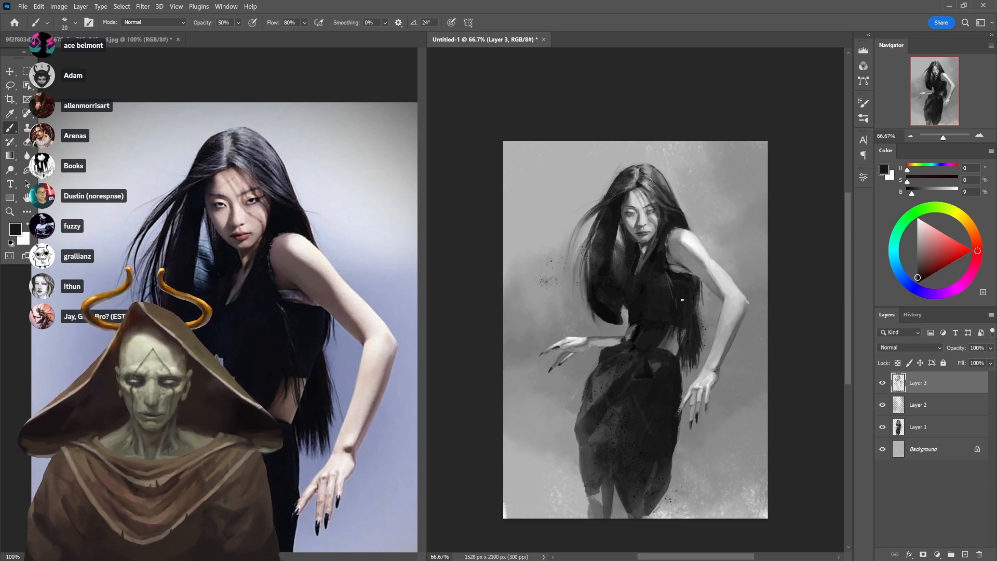
Blend the dark patches at the waist and along the forearm's edge with sampled dark grays at 50% opacity
left_click(674, 358)
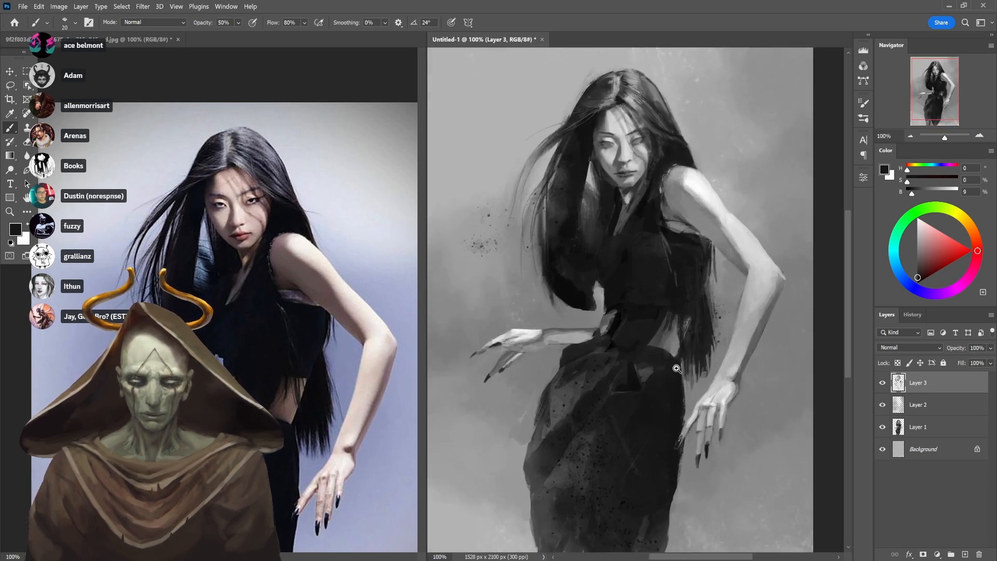
left_click(667, 369)
left_click(628, 364, "alt")
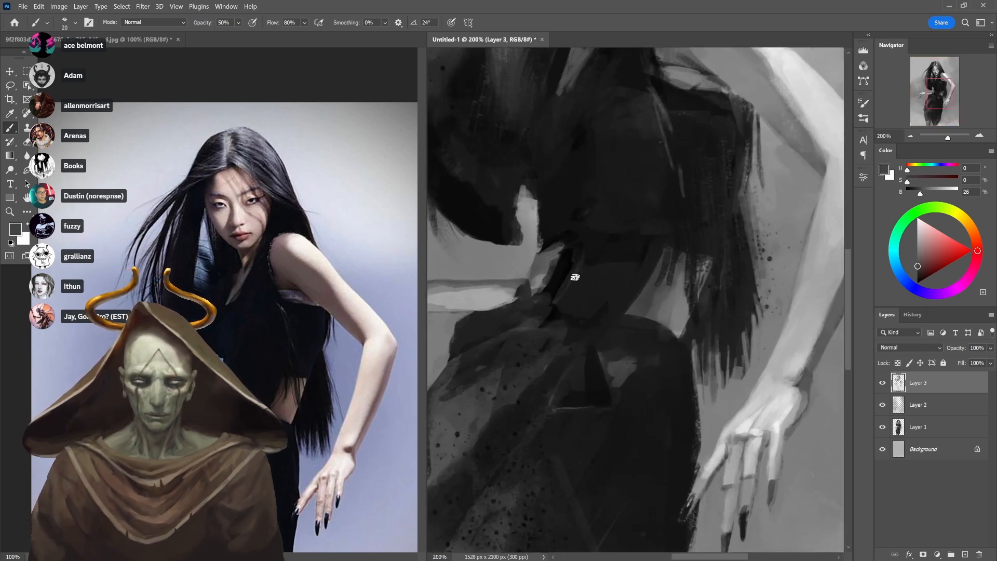
left_click(573, 308, "alt")
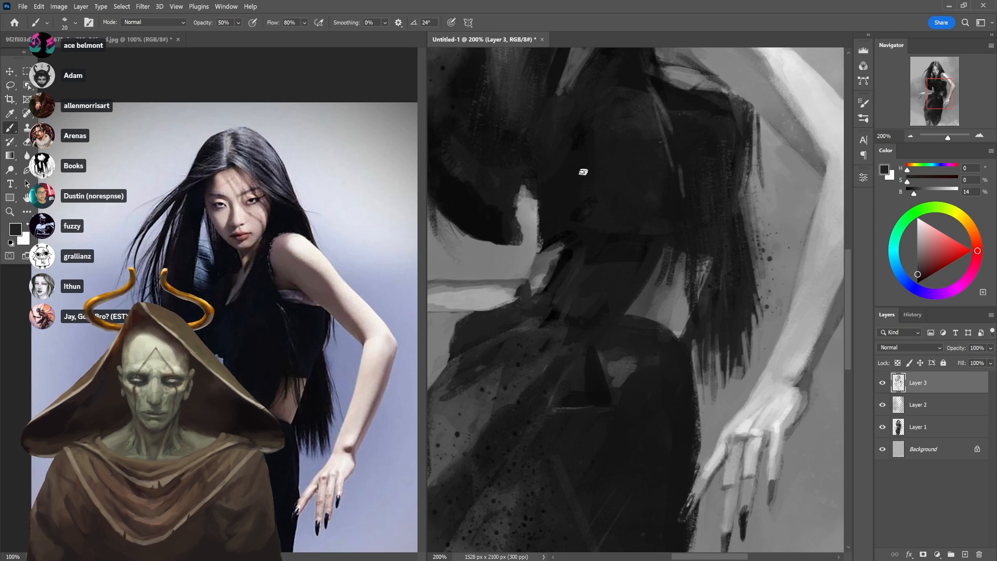
left_click(552, 264, "alt")
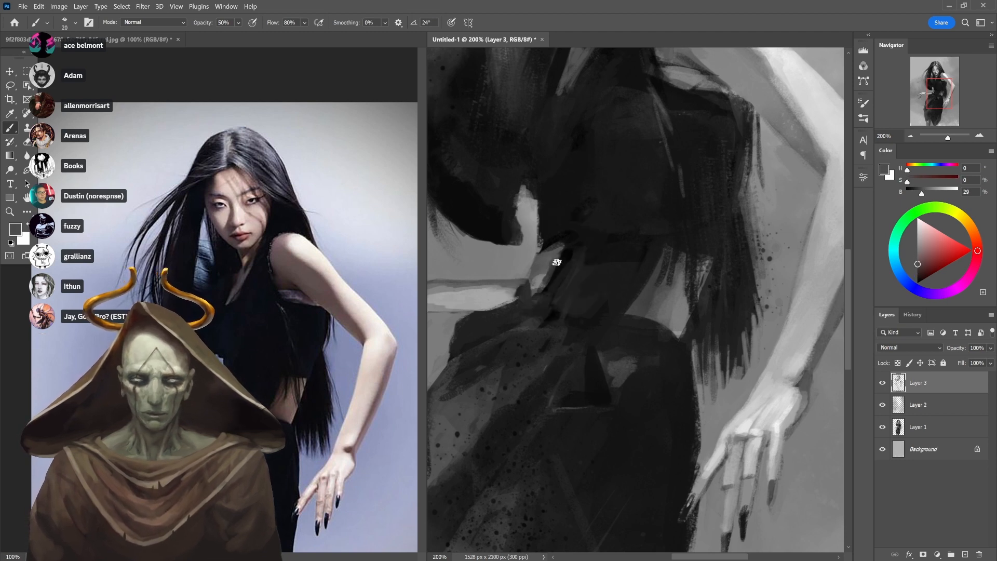
left_click(548, 274, "alt")
left_click_drag(538, 284, 545, 268)
left_click(560, 255, "ctrl+alt")
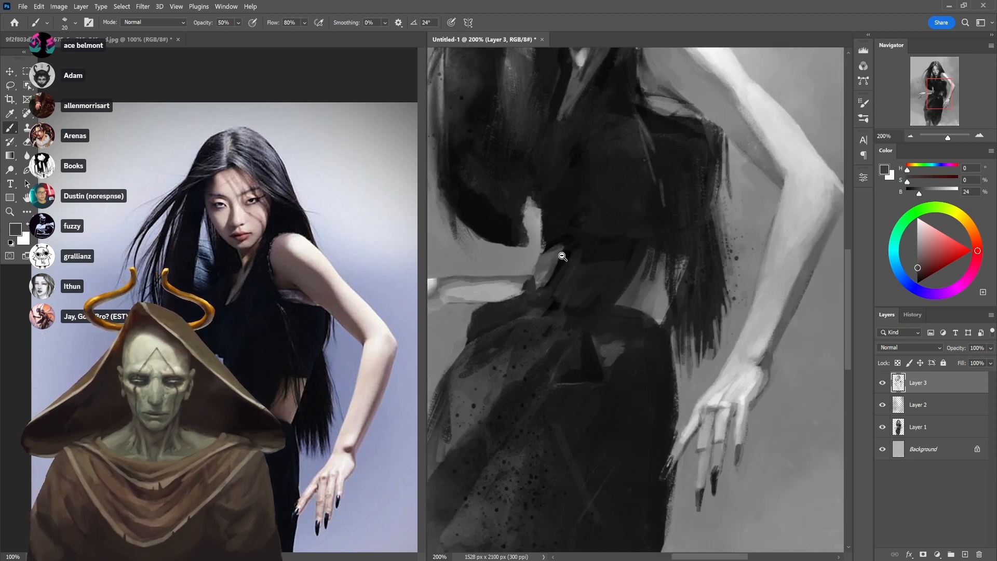
left_click(560, 256, "ctrl+alt")
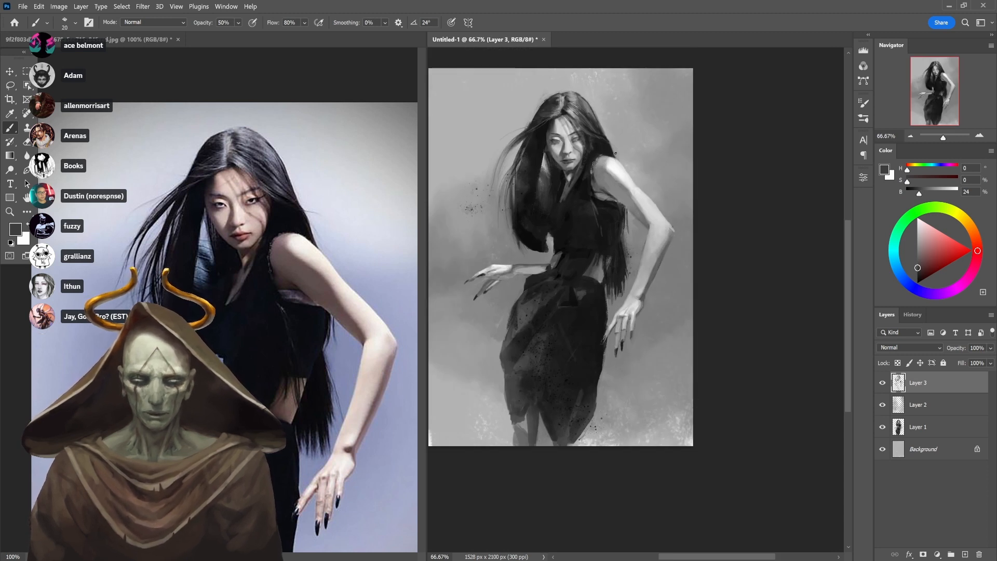
Paint thin fold lines down the lighter patch on the skirt's left hip with near-black at 70% opacity, and sample dark gray from it
left_click(549, 369, "ctrl")
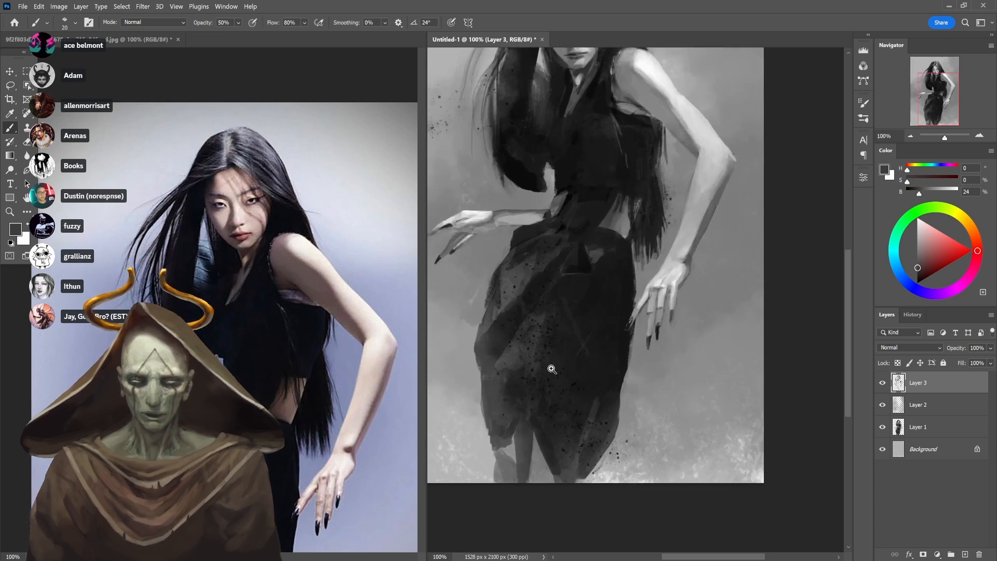
left_click(530, 285, "ctrl")
left_click(620, 274, "alt")
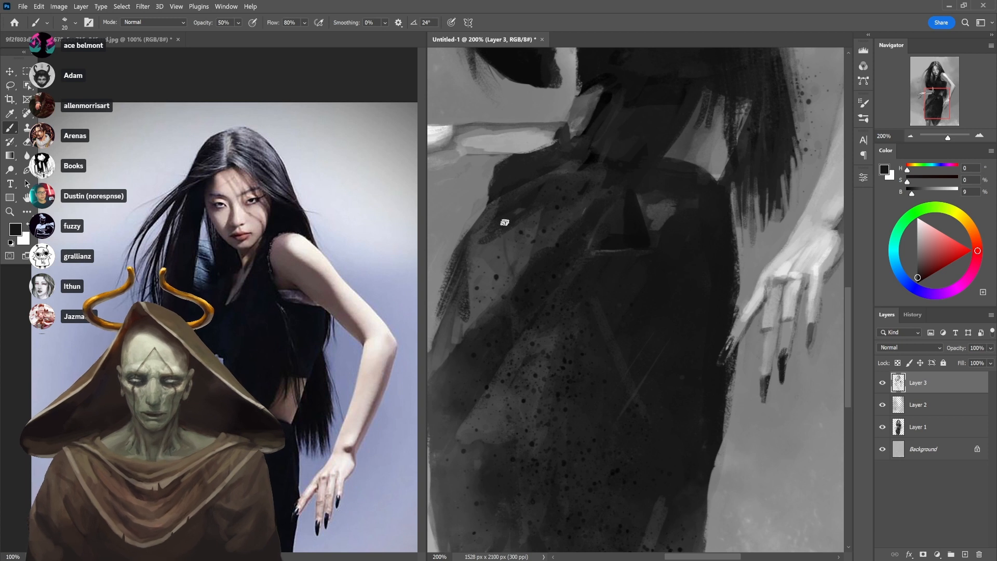
key("7")
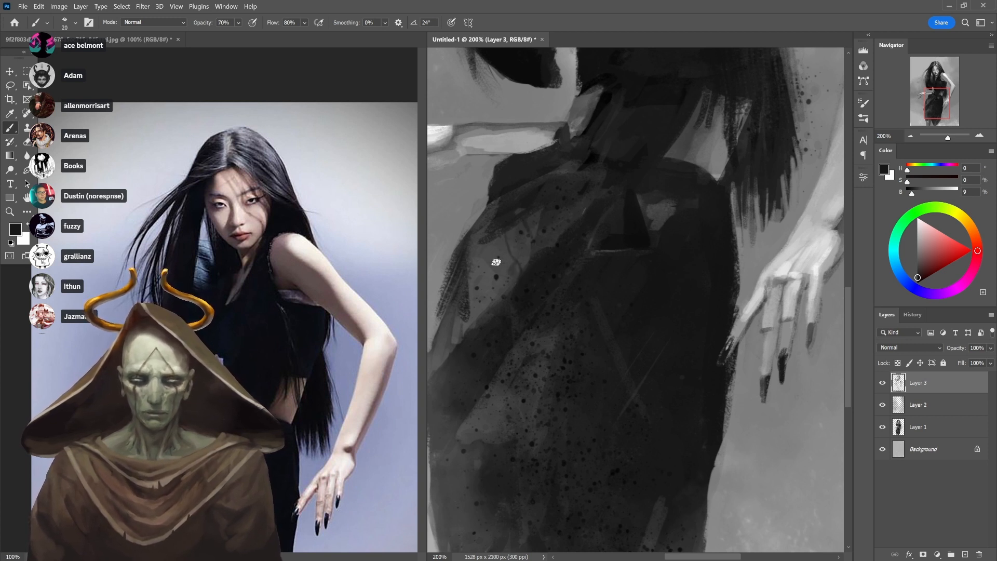
mouse_move(486, 236)
left_mouse_down()
mouse_move(498, 308)
mouse_move(480, 305)
mouse_move(459, 279)
mouse_move(463, 313)
mouse_move(465, 249)
mouse_move(484, 315)
left_mouse_up()
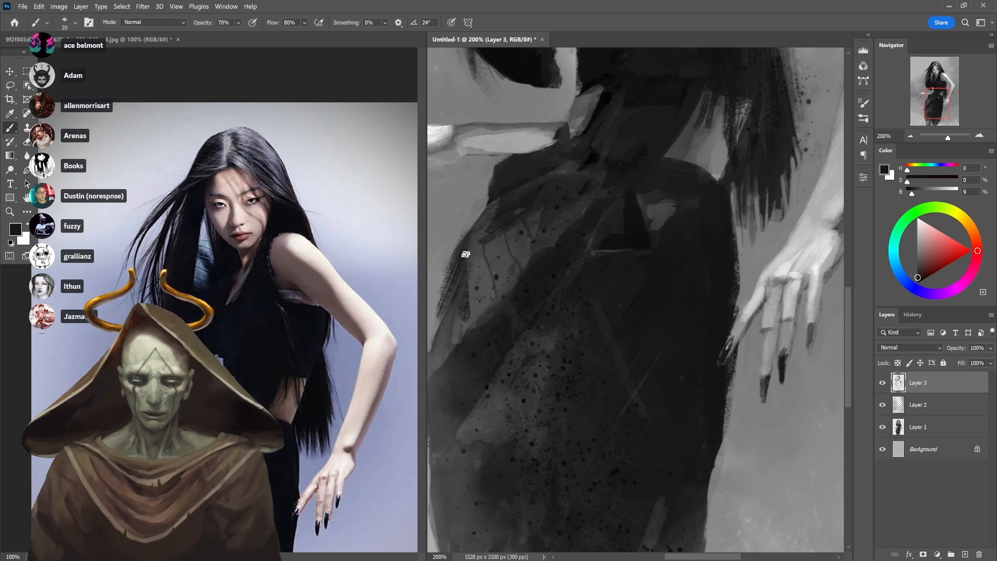
left_click_drag(466, 254, 476, 315)
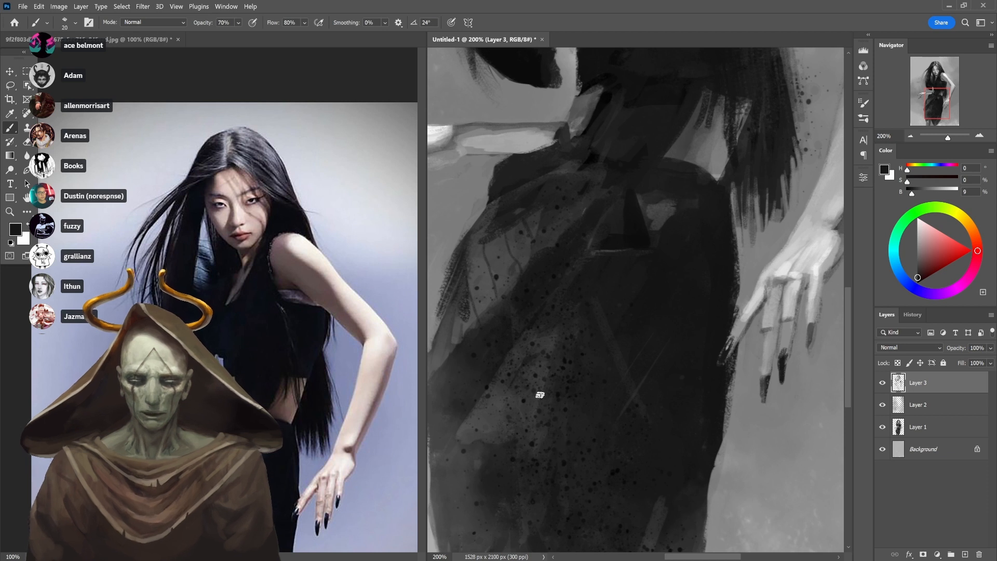
left_click(523, 255, "alt")
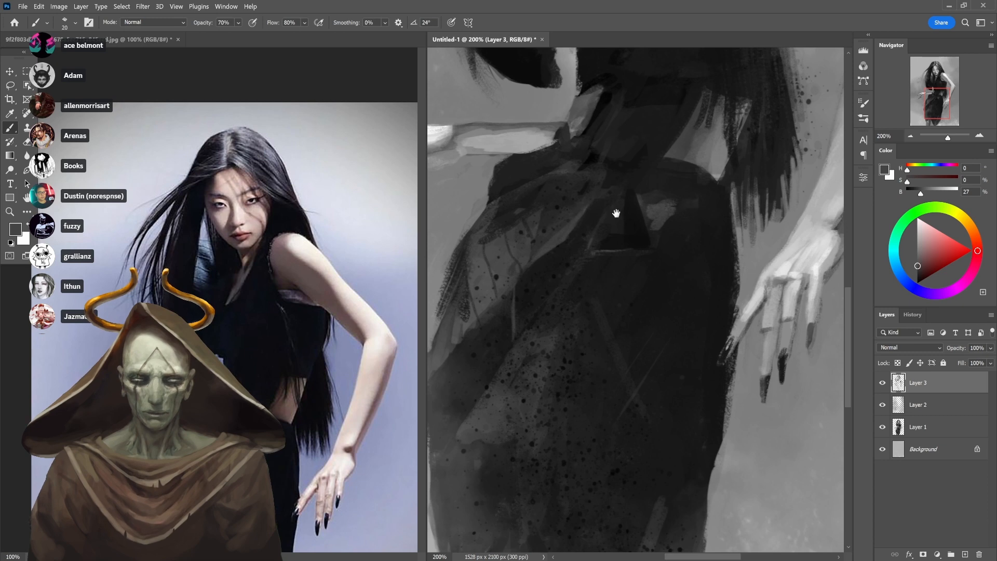
Bring the skirt into view in the reference photo and paint dark fold lines in the painting's speckled mid-skirt patch with near-black at 50% opacity
scroll(656, 193, "down", 3)
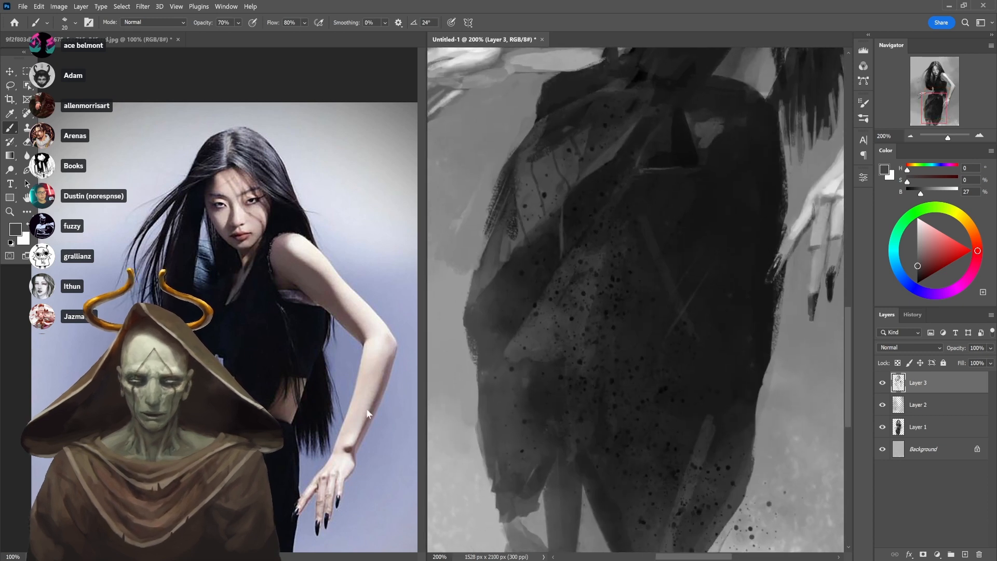
left_click(272, 493)
left_click_drag(272, 494, 288, 344)
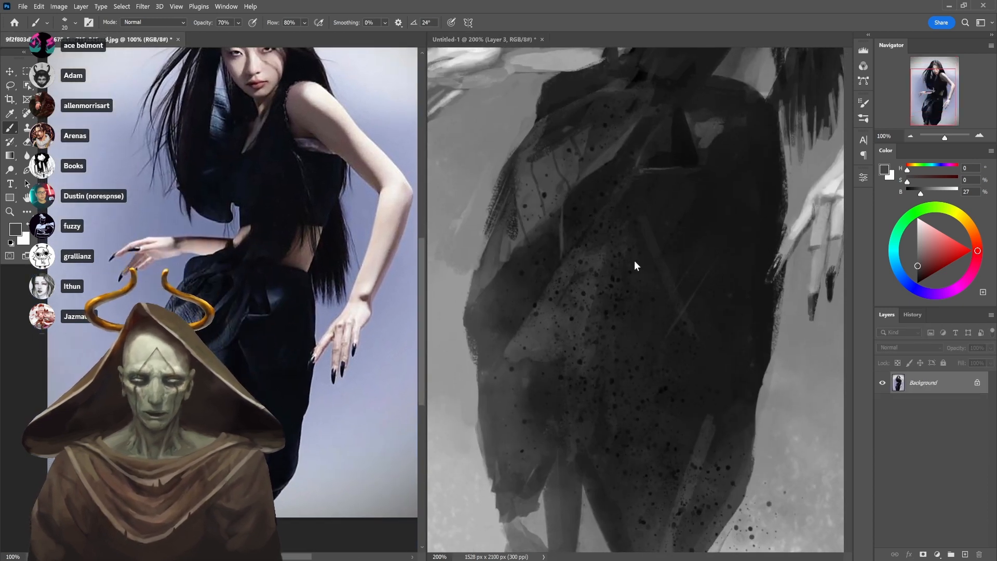
left_click(635, 261)
left_click(691, 238, "alt")
key("5")
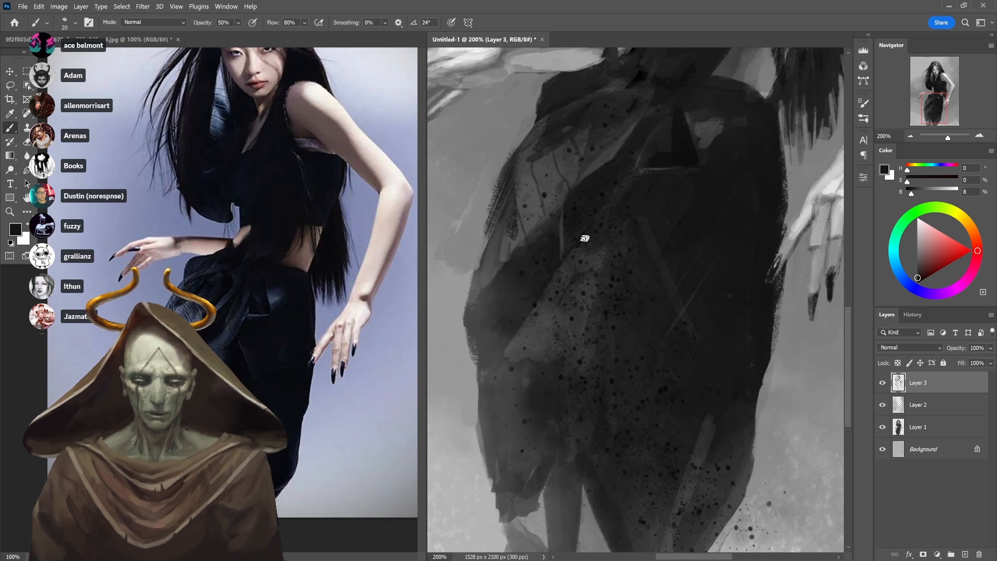
key("6")
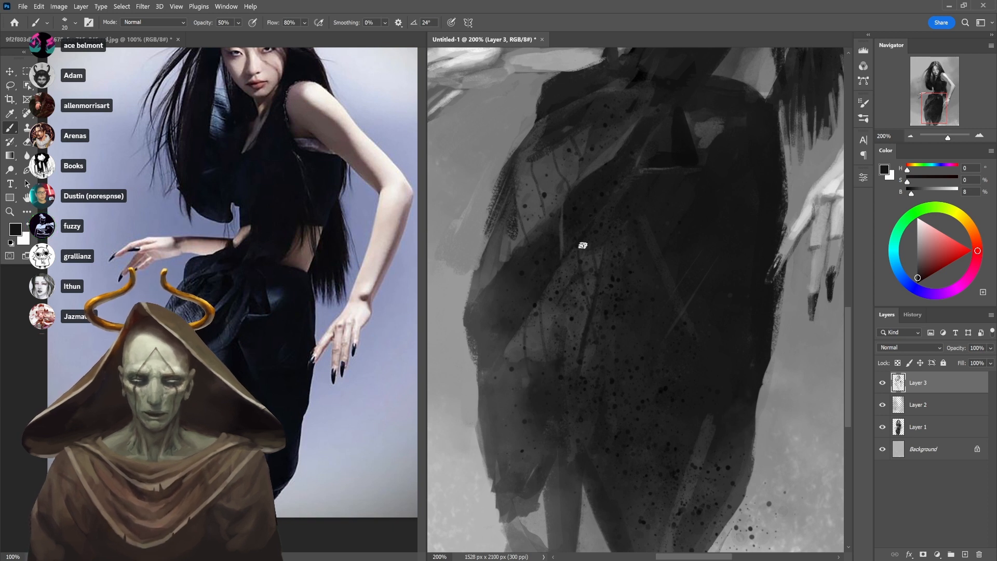
Shape the diagonal fold across the skirt's left side with sampled dark grays and near-black at 20%, 60% and 40% opacity
left_click(552, 182, "alt")
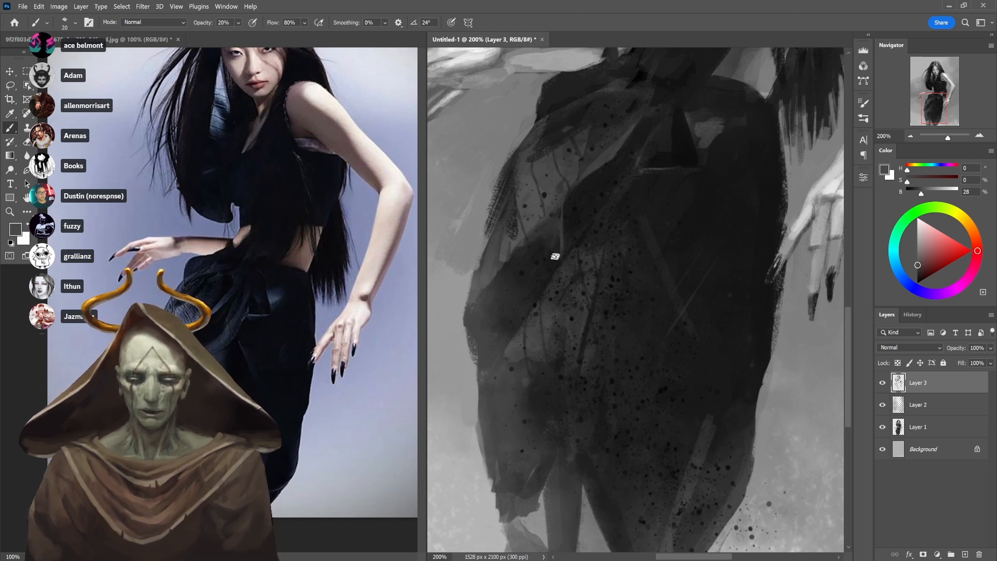
left_click(584, 201, "alt")
key("6")
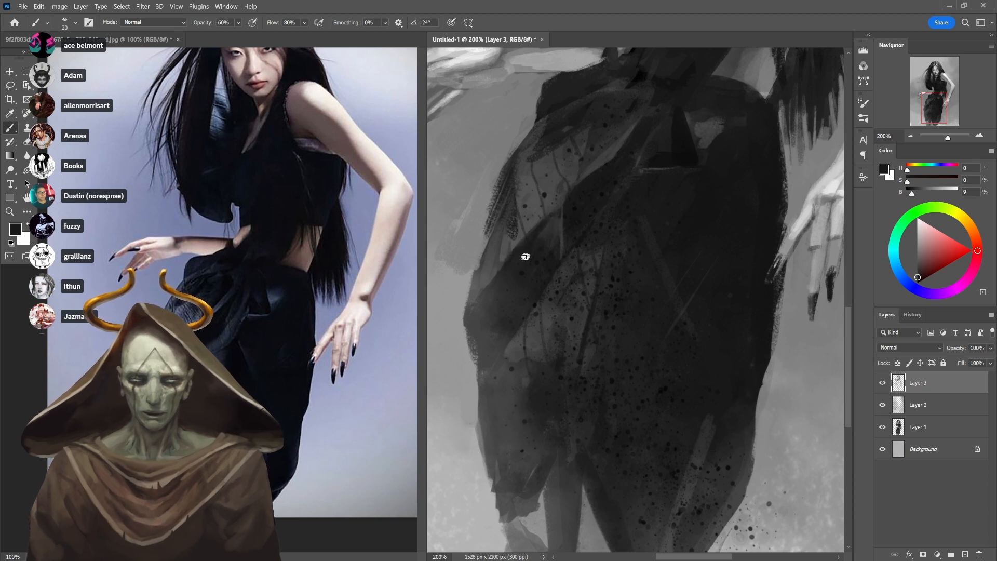
left_click(504, 262, "alt")
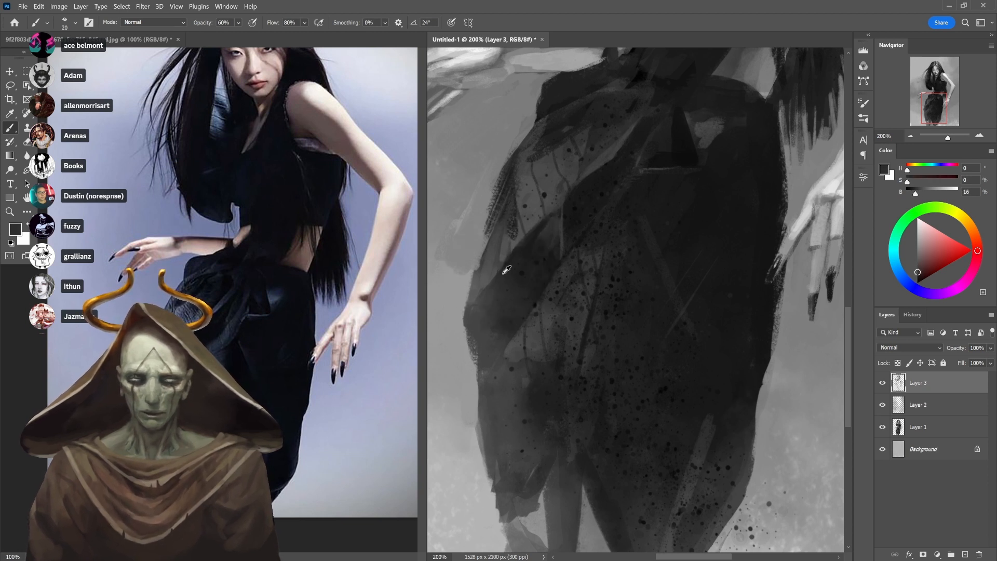
key("4")
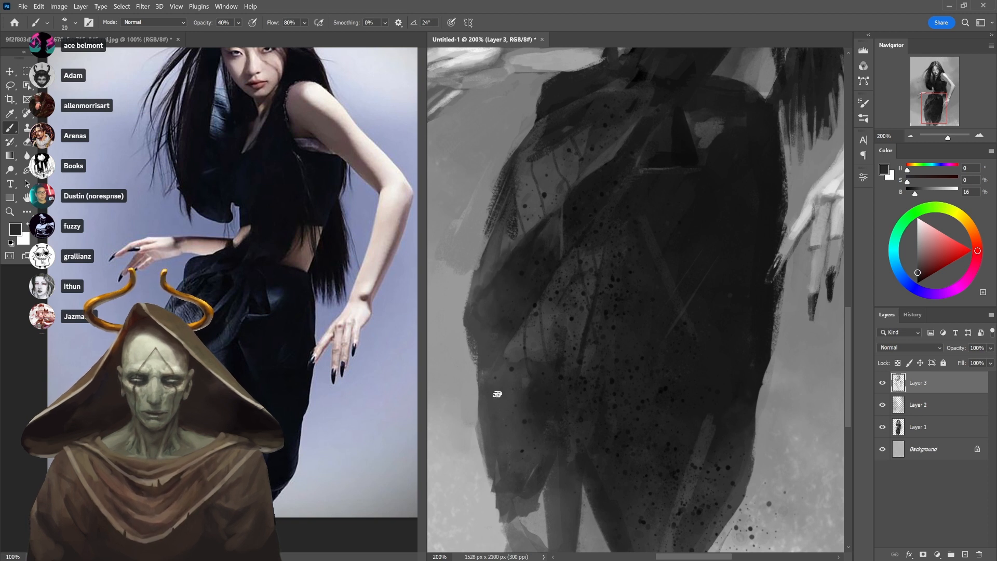
Refine the rough outer edge of the skirt's left hip with sampled near-black at 60% and 50% opacity and dark gray at 70%
left_click(594, 192, "alt")
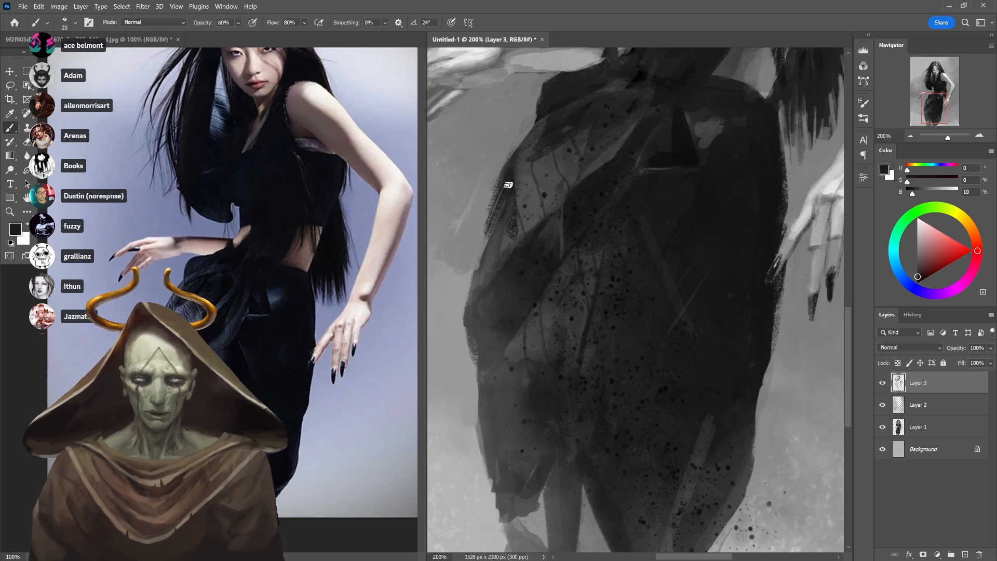
key("6")
left_click_drag(500, 191, 506, 186)
left_click(513, 160, "alt")
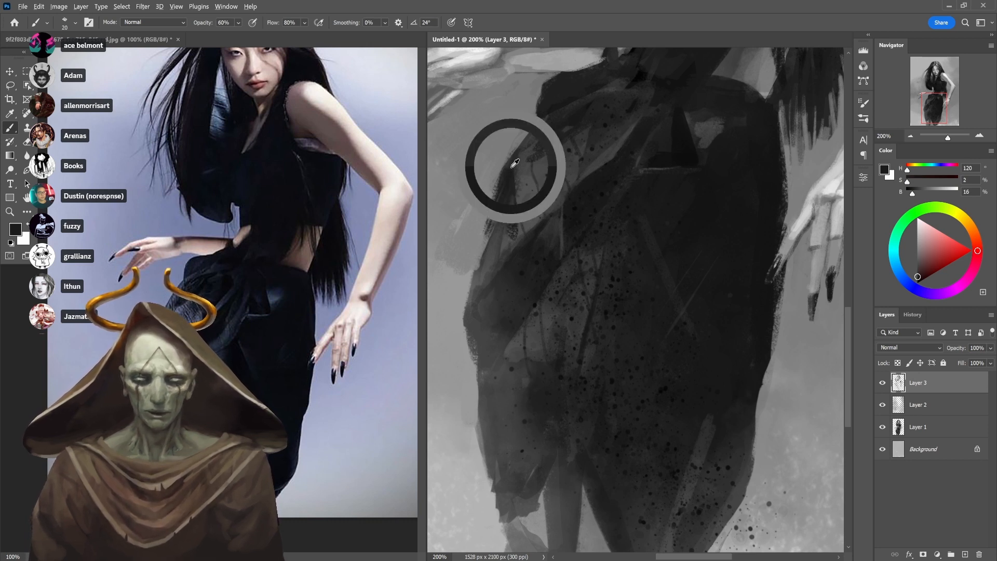
left_click(523, 174, "alt")
key("7")
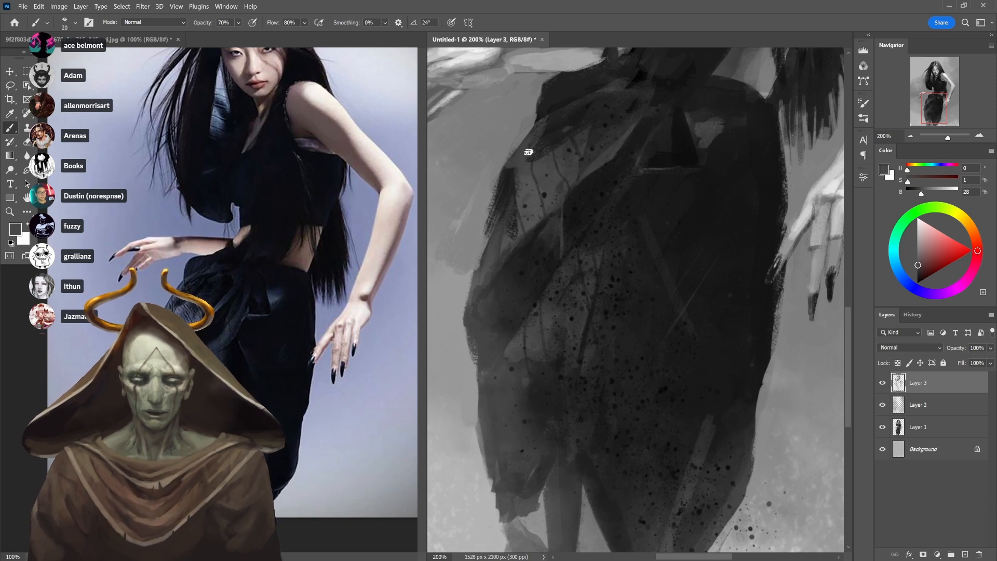
left_click(514, 169, "alt")
key("5")
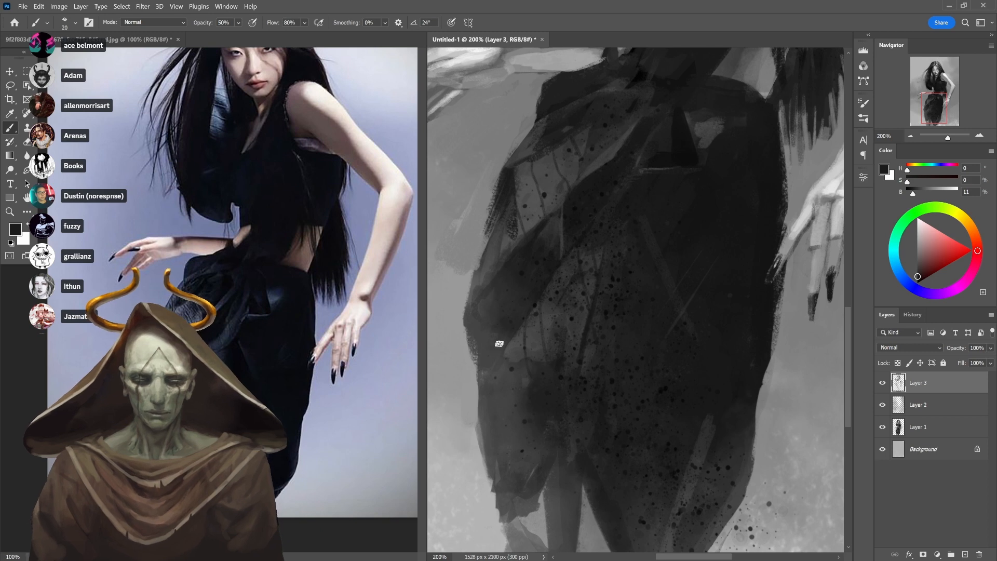
left_click(499, 231, "alt")
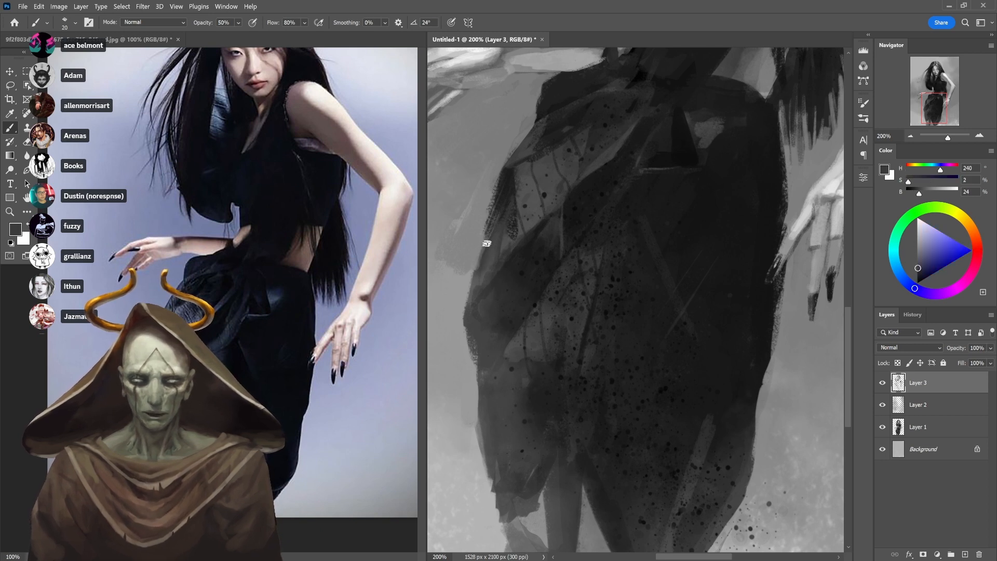
Clean up the skirt's rough right edge beside the lowered hand with sampled background gray at 80% opacity
left_click(488, 255, "ctrl+alt")
left_click(488, 255, "ctrl+alt")
left_click(488, 254, "ctrl+alt")
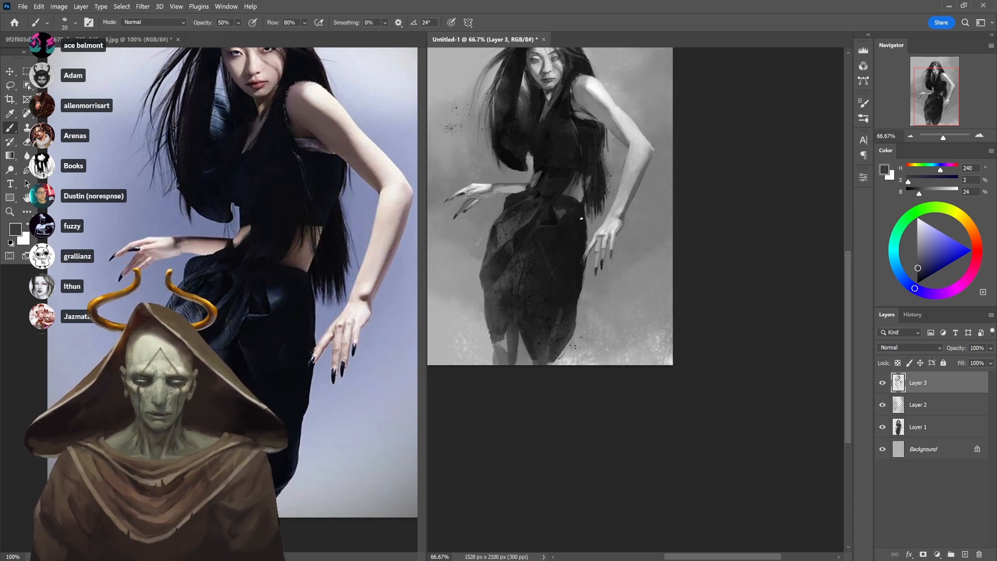
left_click(598, 240, "ctrl")
left_click(598, 240, "ctrl")
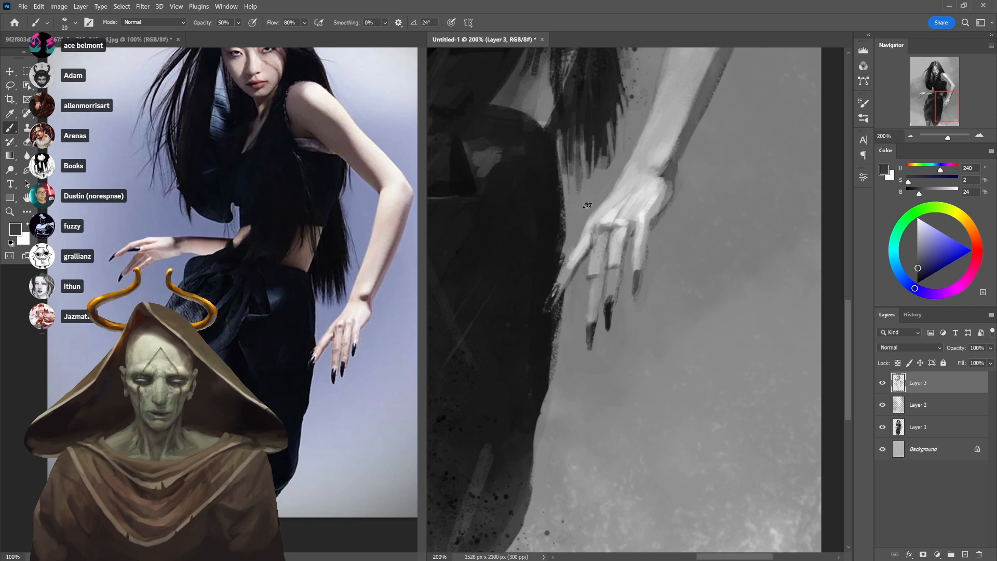
left_click(570, 235, "alt")
key("8")
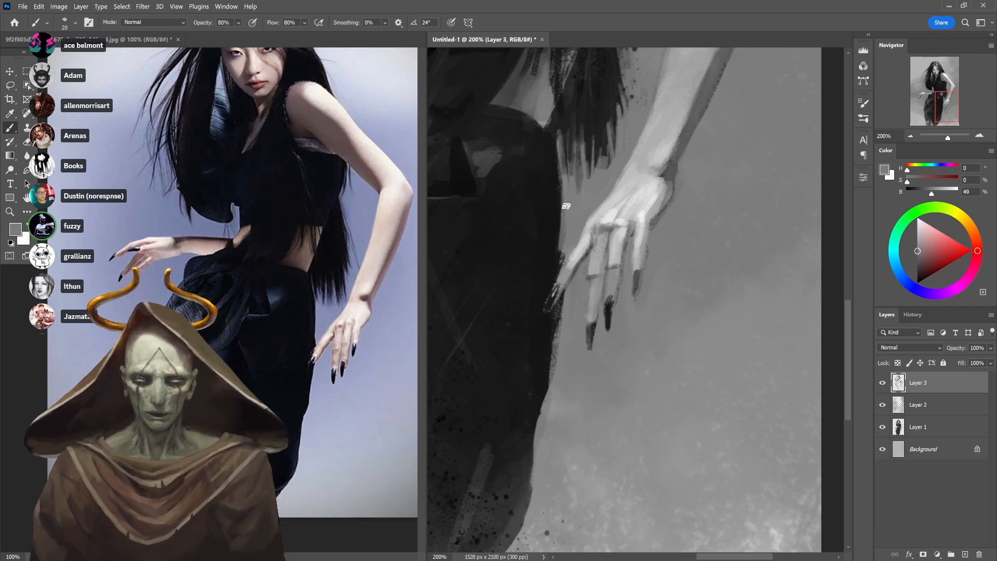
left_click(571, 224, "alt")
left_click(571, 224, "alt")
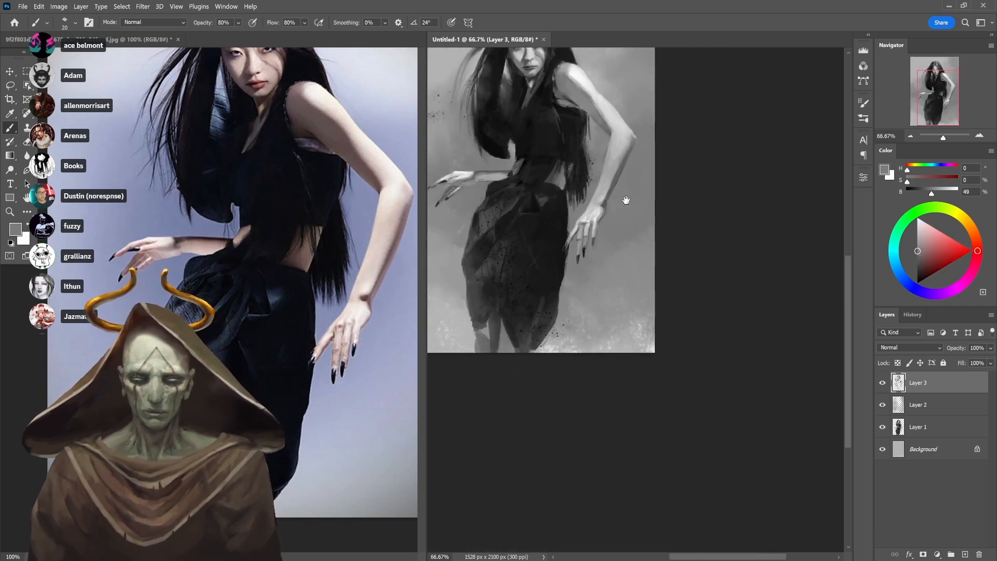
left_click_drag(655, 166, 706, 244)
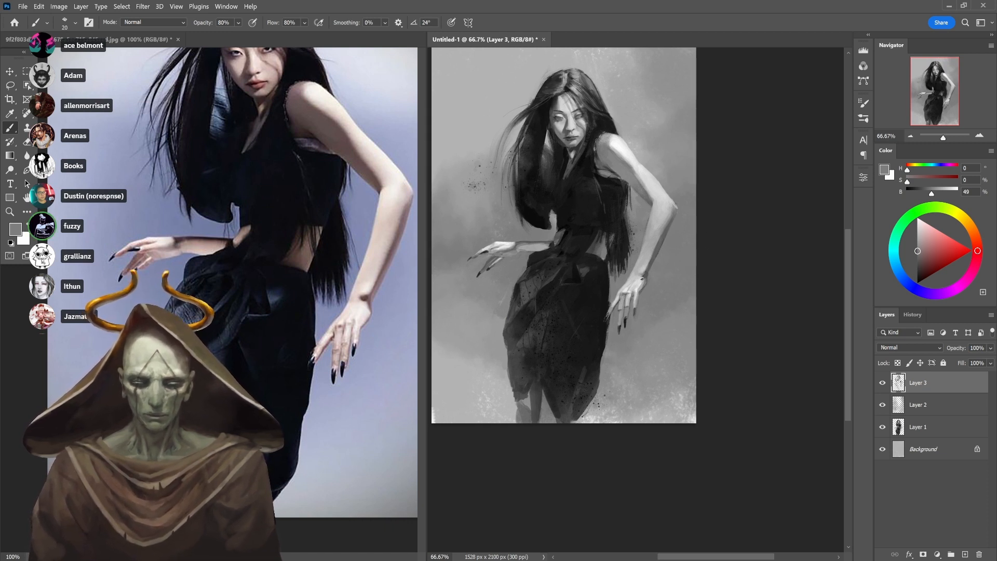
Try shading the lowered hand's finger nearest the skirt with near-black at 30% and 20% opacity, undoing each stroke
left_click(623, 313)
left_click(623, 313)
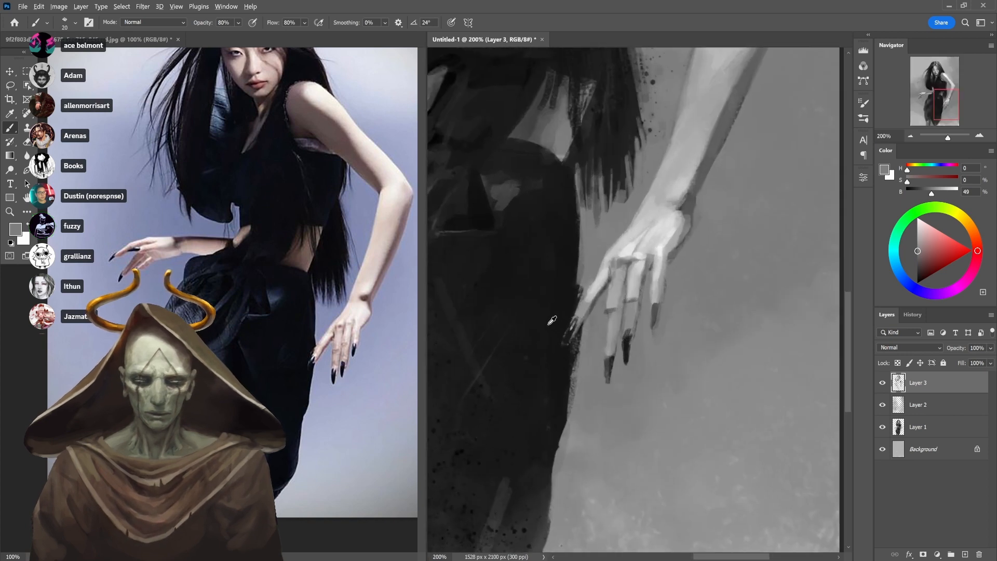
key("3")
left_click(571, 323, "alt")
left_click_drag(577, 321, 605, 266)
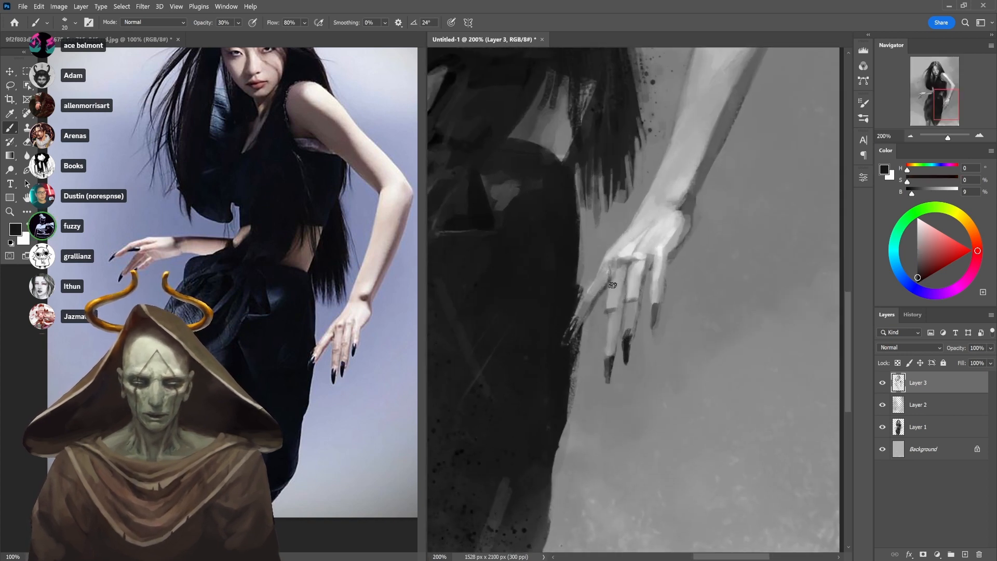
key("ctrl+z")
key("2")
left_click_drag(581, 319, 608, 265)
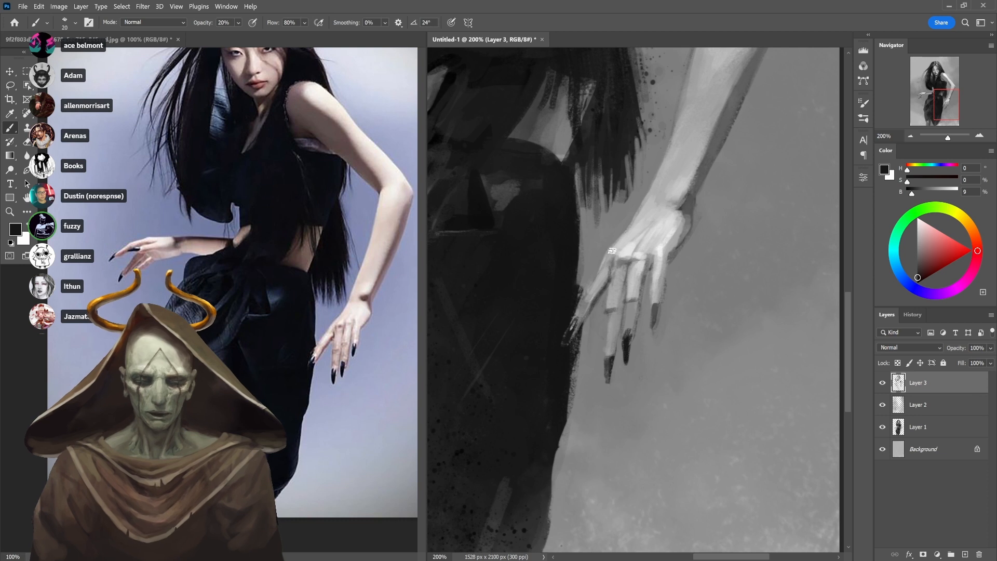
key("ctrl+z")
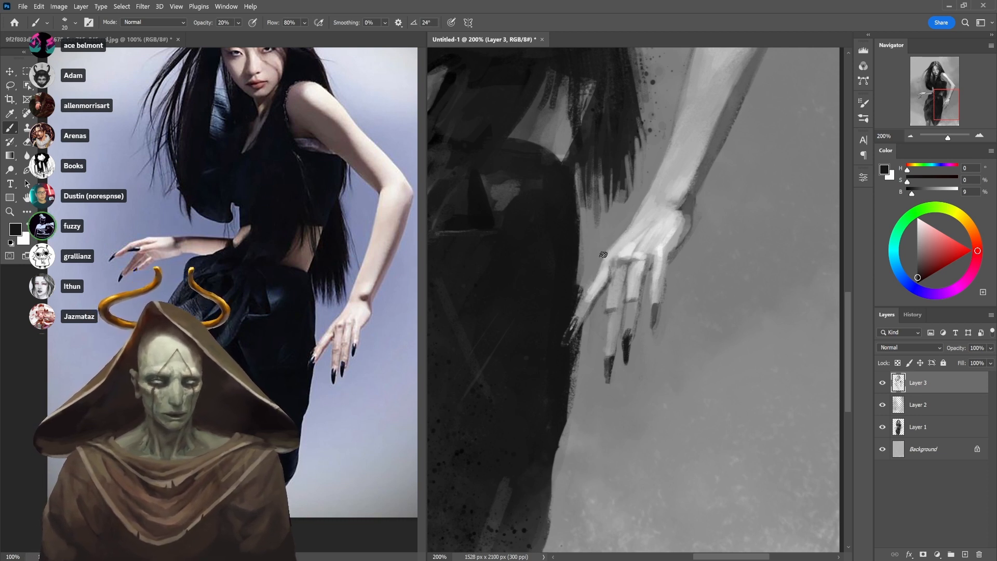
Examine the lowered arm and elbow up close, and compare the whole figure and the face with the reference photo
left_click_drag(612, 253, 597, 337)
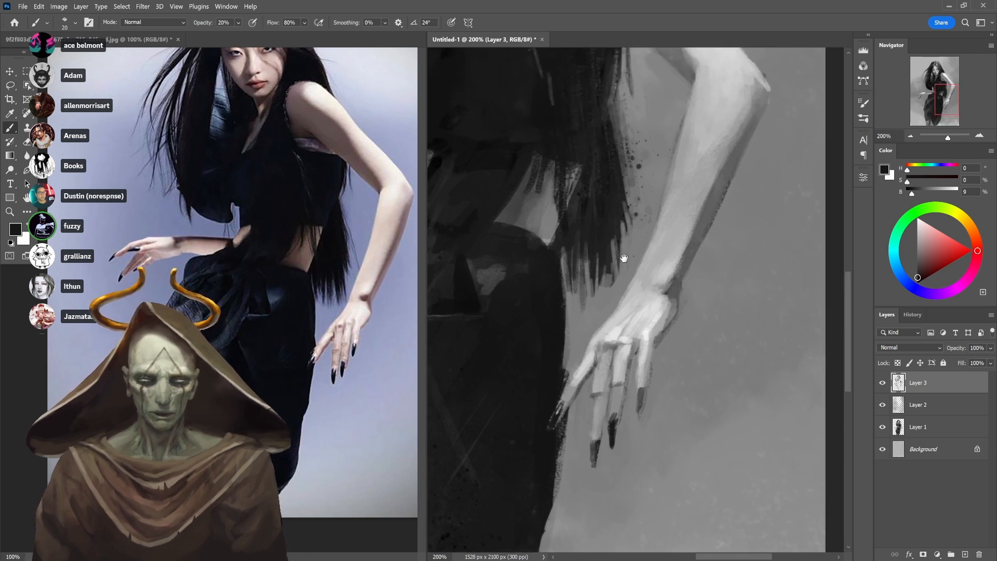
left_click(682, 126, "alt")
key("4")
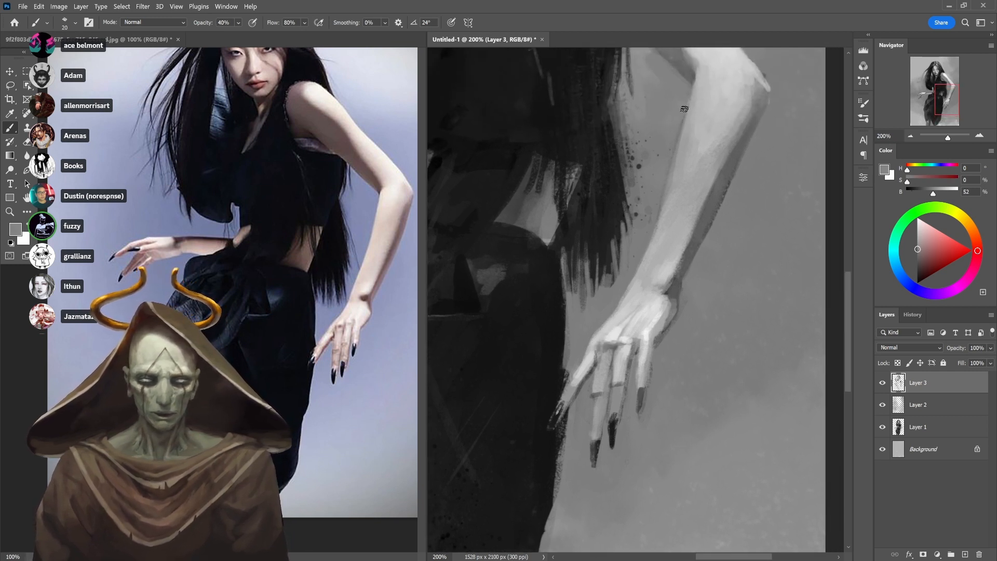
left_click(659, 214, "alt")
left_click(675, 233, "alt")
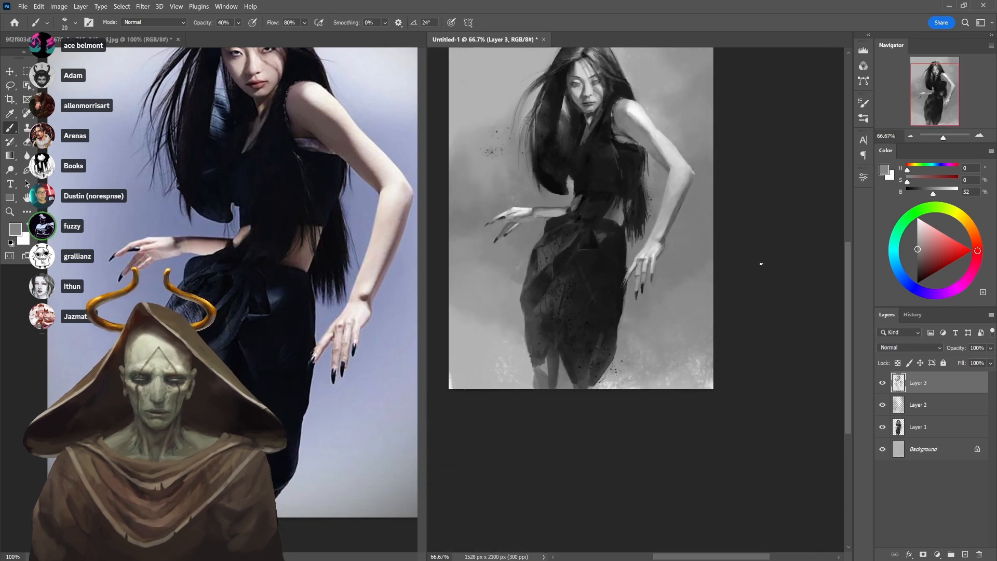
key("d")
scroll(680, 160, "up", 3)
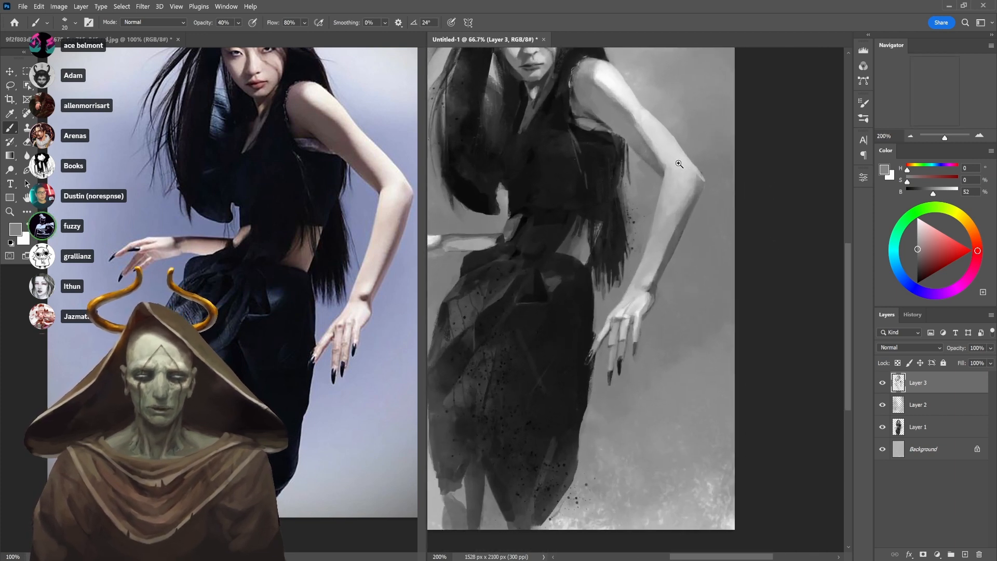
key("2")
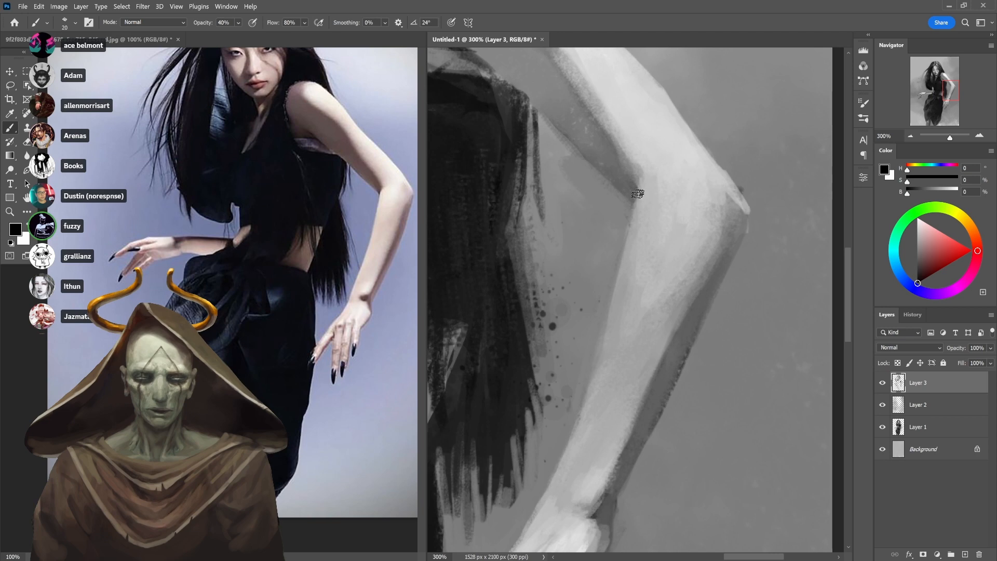
scroll(650, 164, "down", 3)
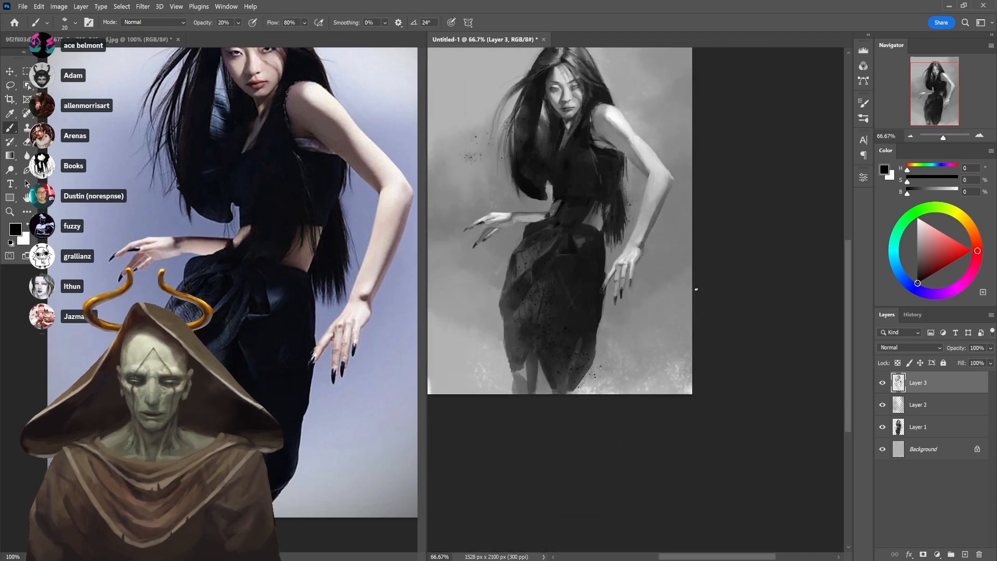
left_click_drag(646, 213, 665, 263)
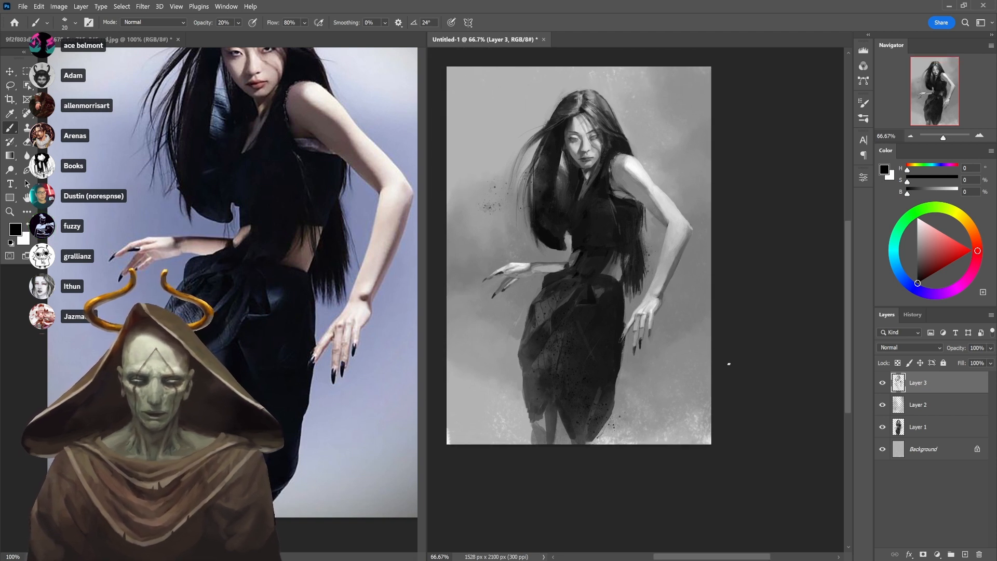
left_click_drag(309, 171, 324, 301)
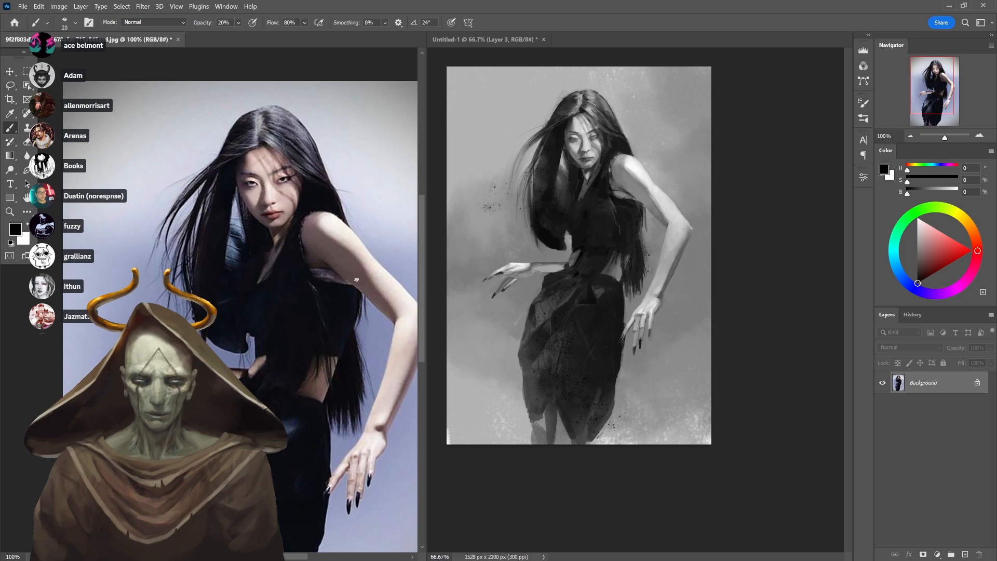
left_click(592, 92)
scroll(576, 101, "up", 8)
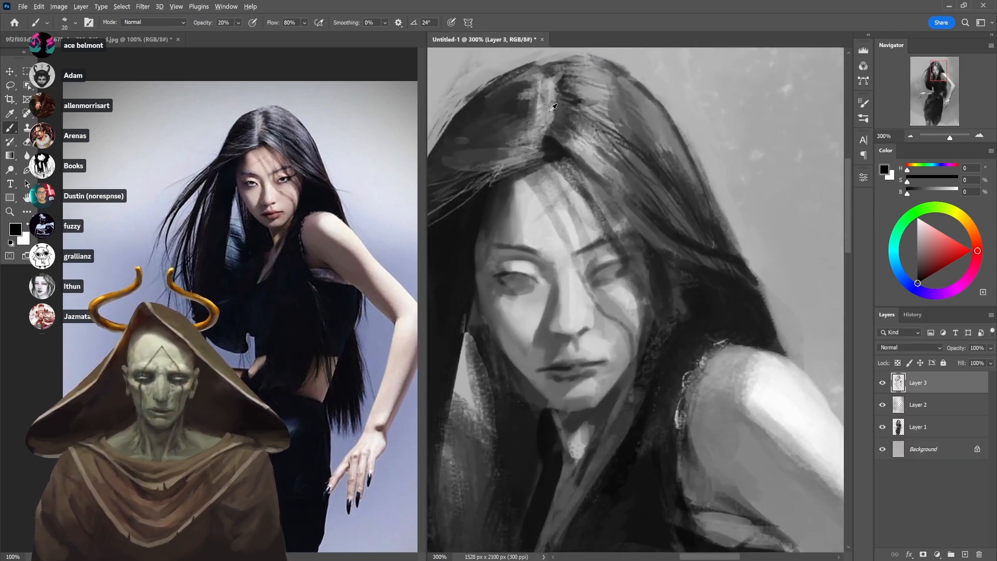
Sample the light gray of the hair parting at 30% opacity and switch to the Soft Round 394 1 brush
left_click(551, 109, "alt")
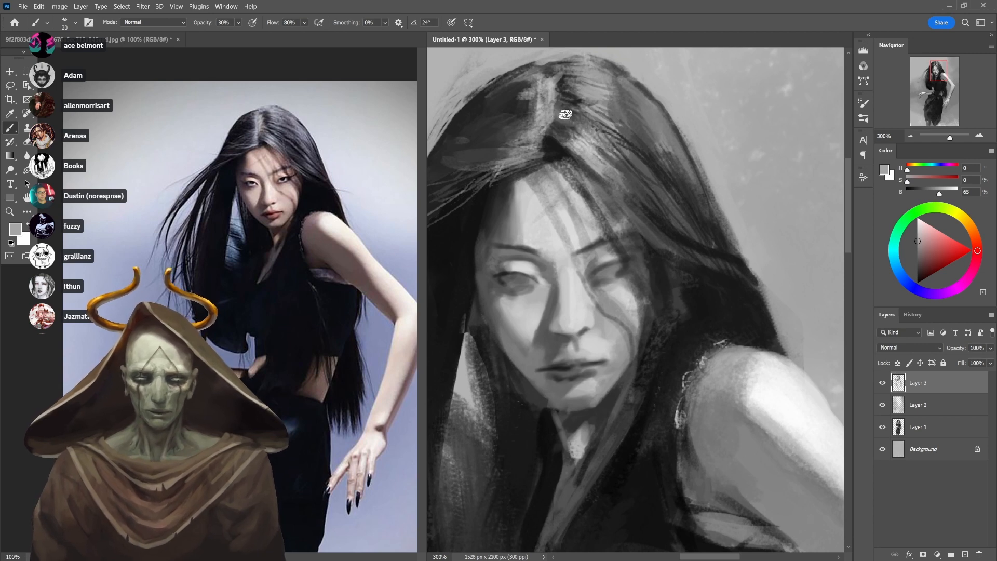
left_click(597, 156, "alt")
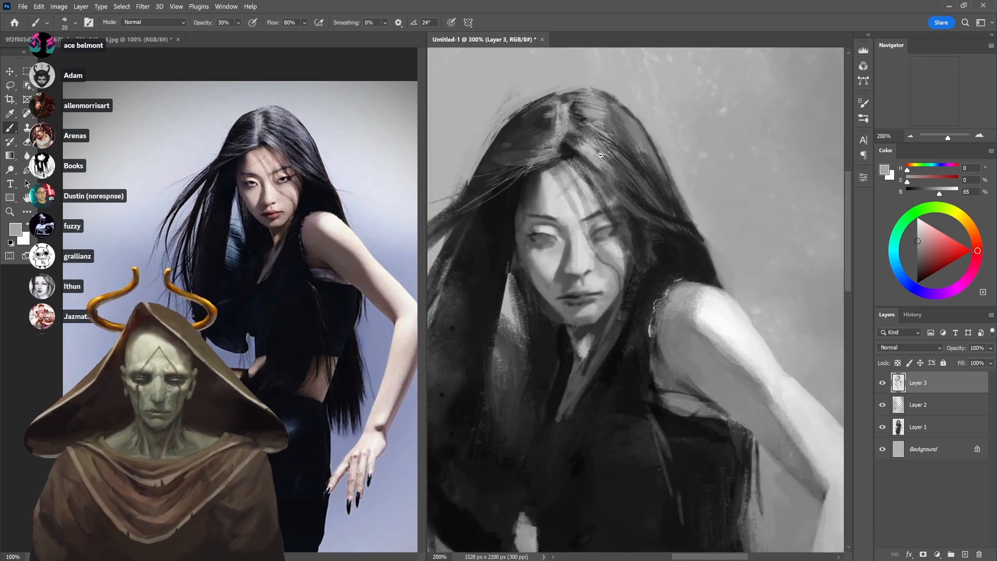
left_click(597, 156, "alt")
left_click(597, 156, "alt")
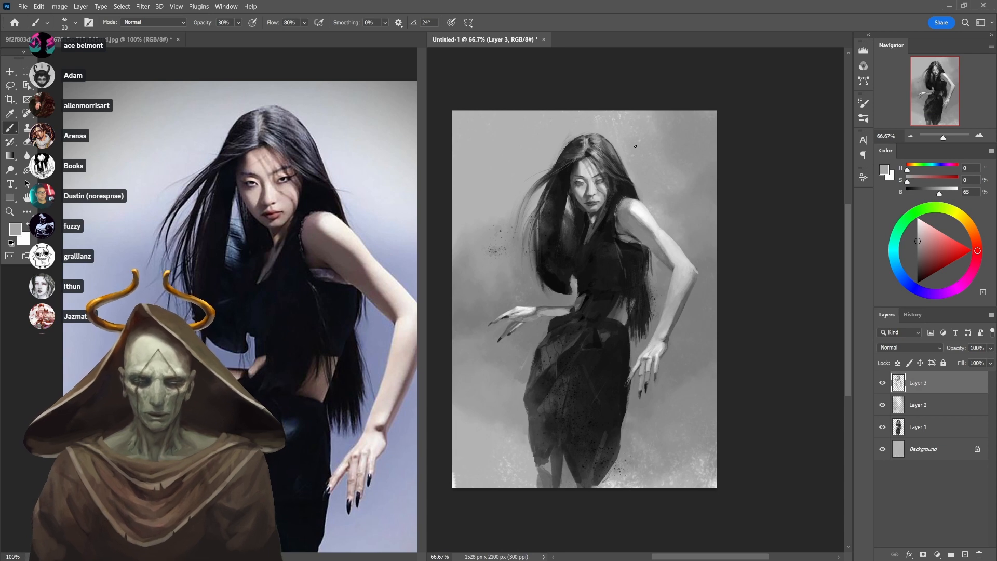
left_click(627, 324)
left_click(627, 325)
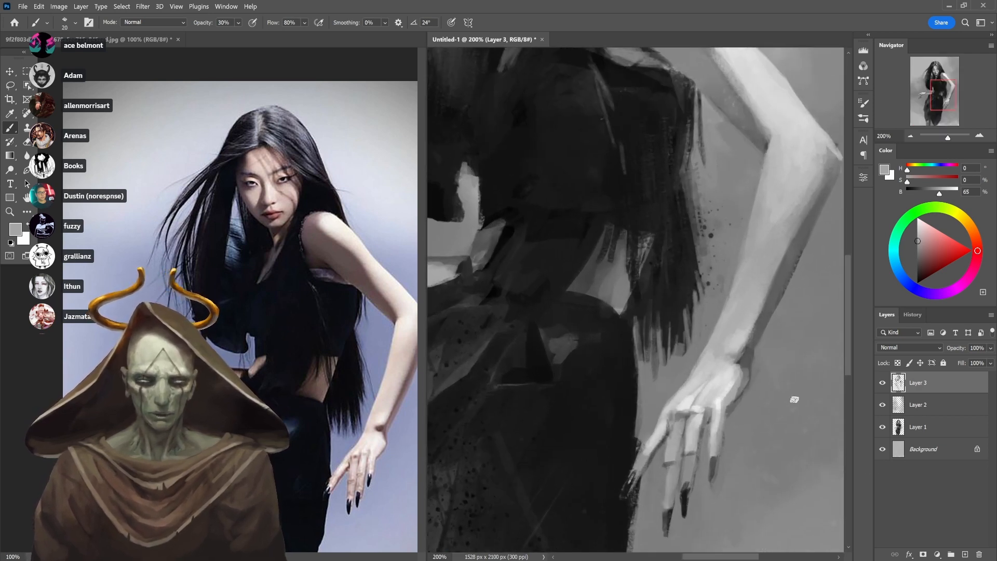
right_click(634, 306)
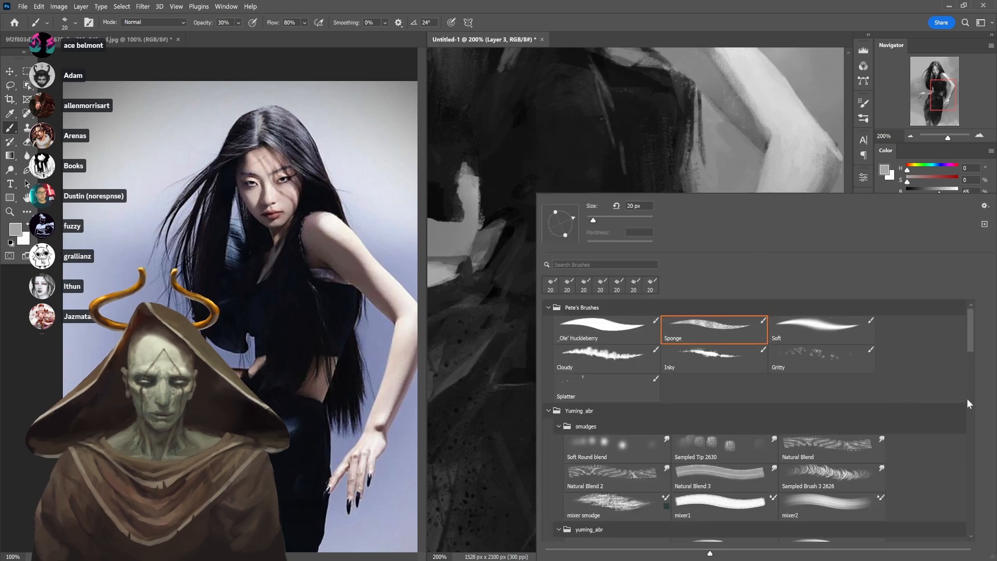
scroll(966, 354, "down", 5)
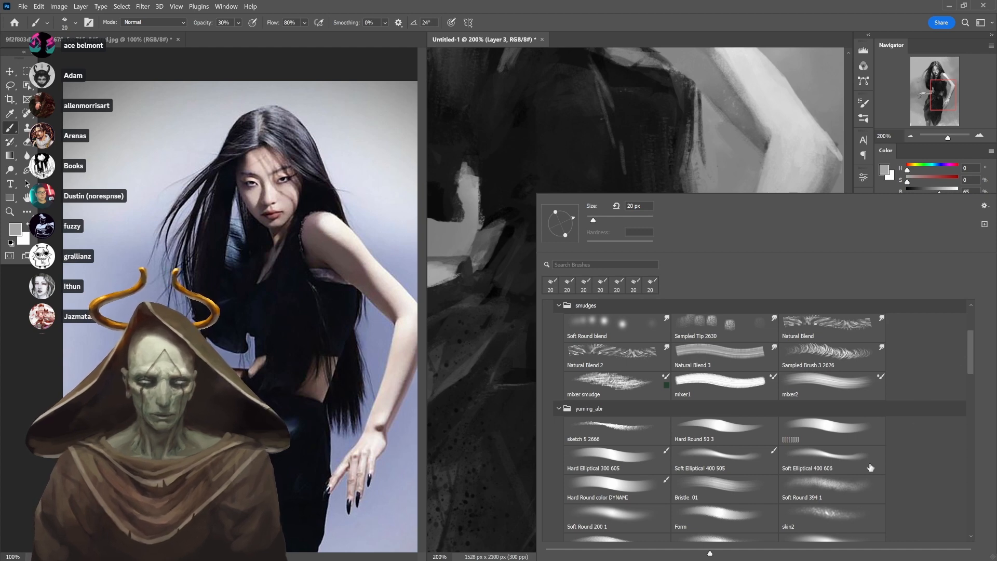
left_click(854, 483)
left_click(616, 148)
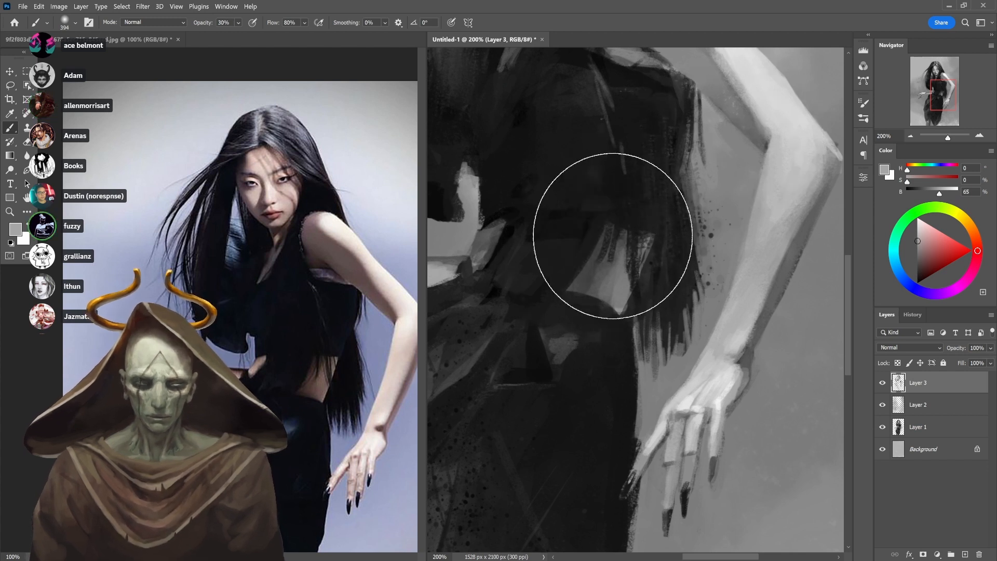
Reduce the soft brush to 150 px and lay a faint light-gray haze over the torso and waist at 20% opacity
key("bracketleft")
key("bracketleft")
key("bracketleft")
key("bracketleft")
key("bracketleft")
key("bracketleft")
key("ctrl+z")
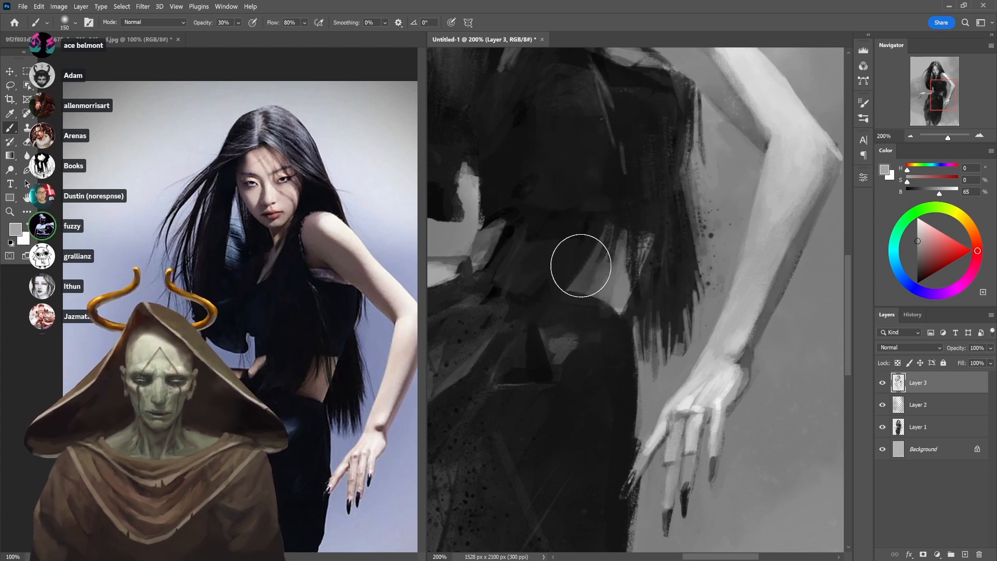
left_click_drag(564, 274, 576, 251)
key("ctrl+z")
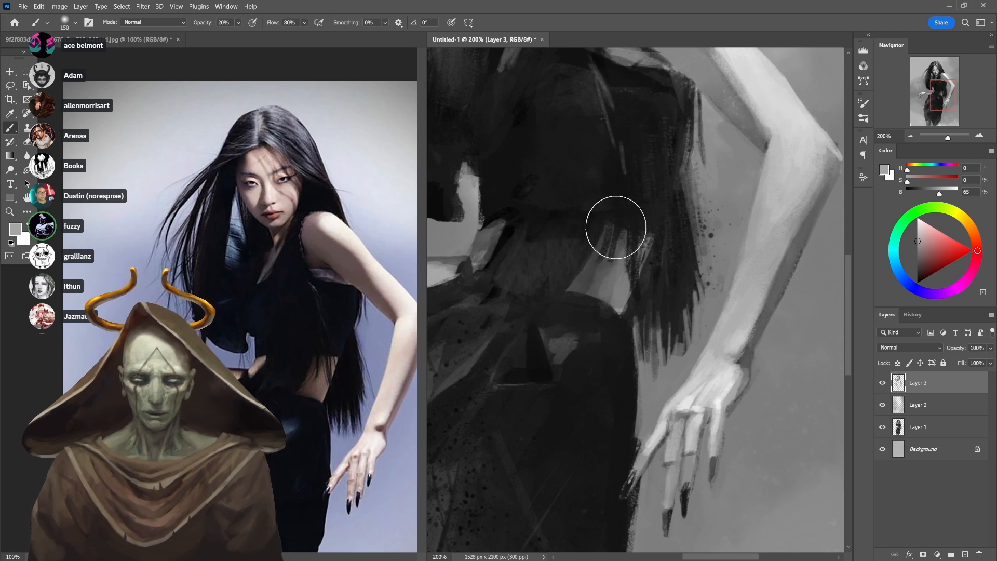
key("2")
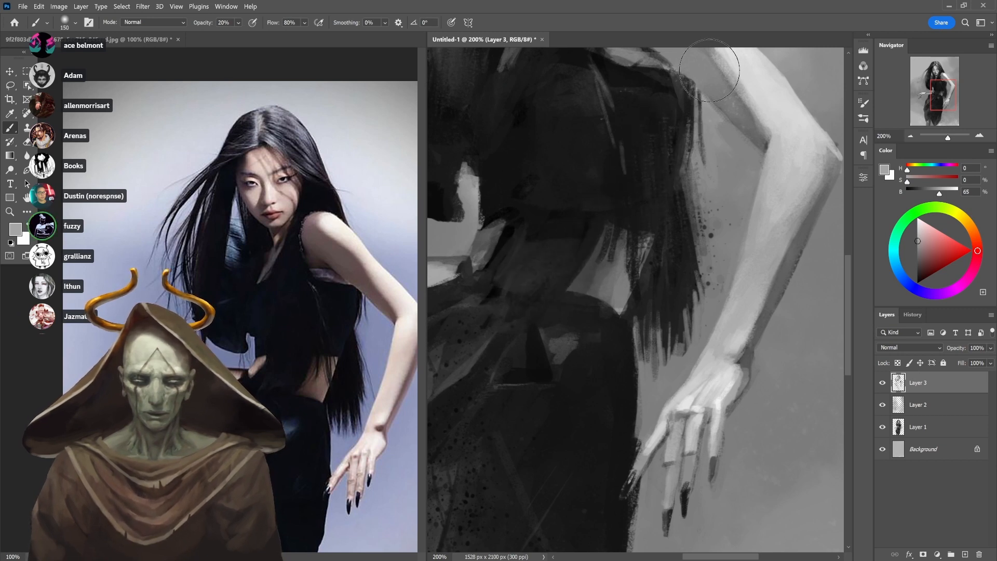
left_click(608, 213, "ctrl+alt")
left_click_drag(619, 184, 622, 268)
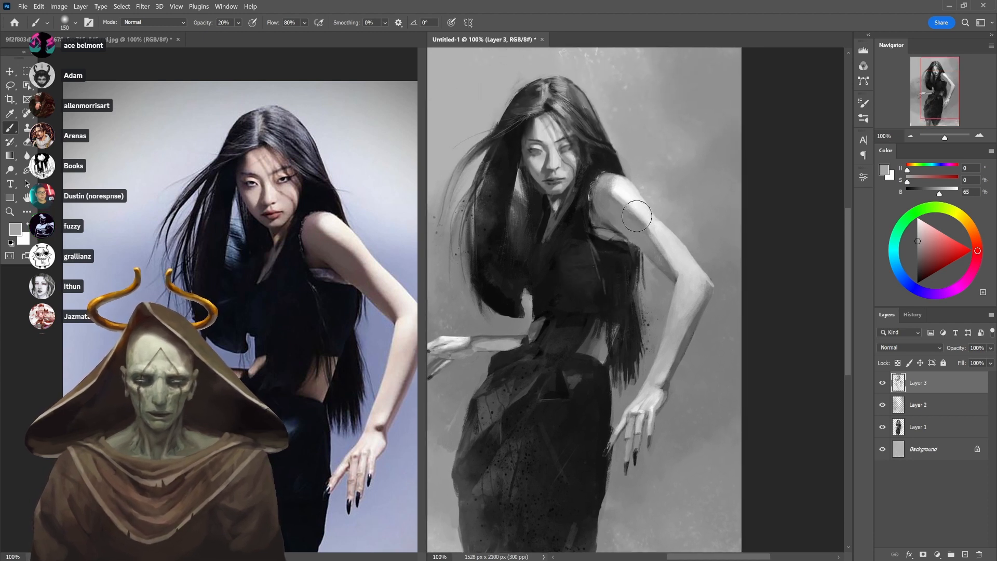
left_click(653, 306, "ctrl+alt")
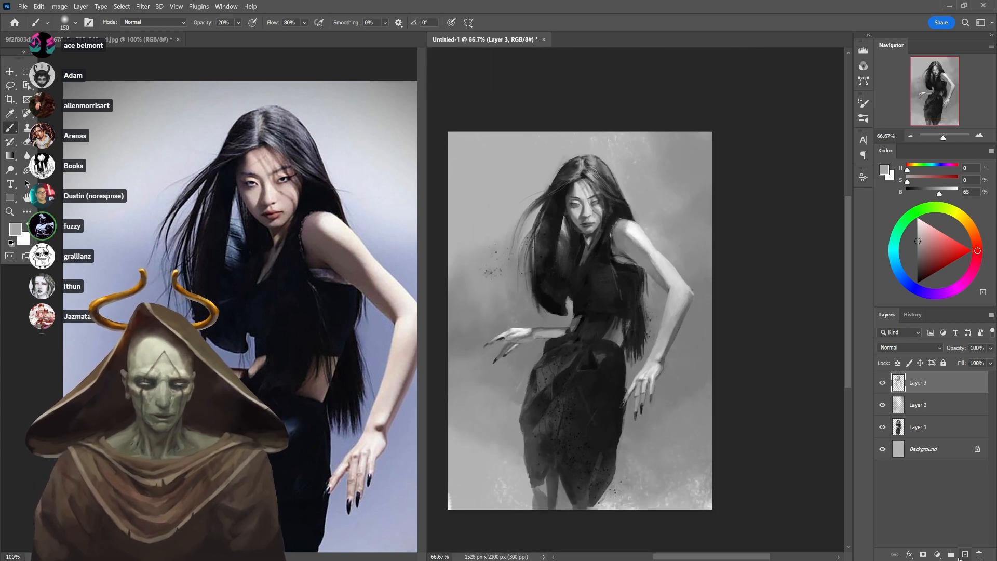
Add a Gradient Map adjustment layer above Layer 3 and open its gradient for editing
left_click(936, 554)
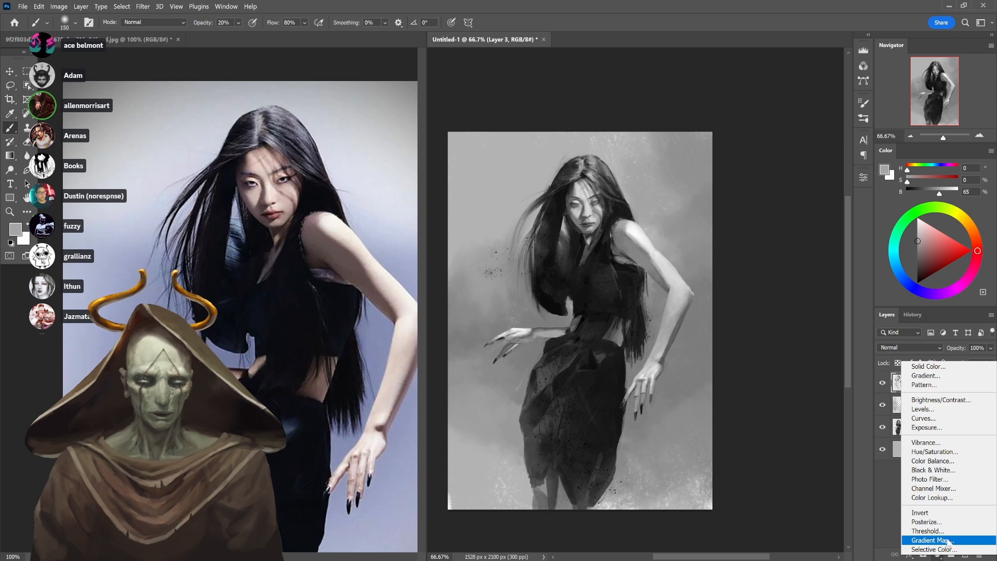
left_click(947, 542)
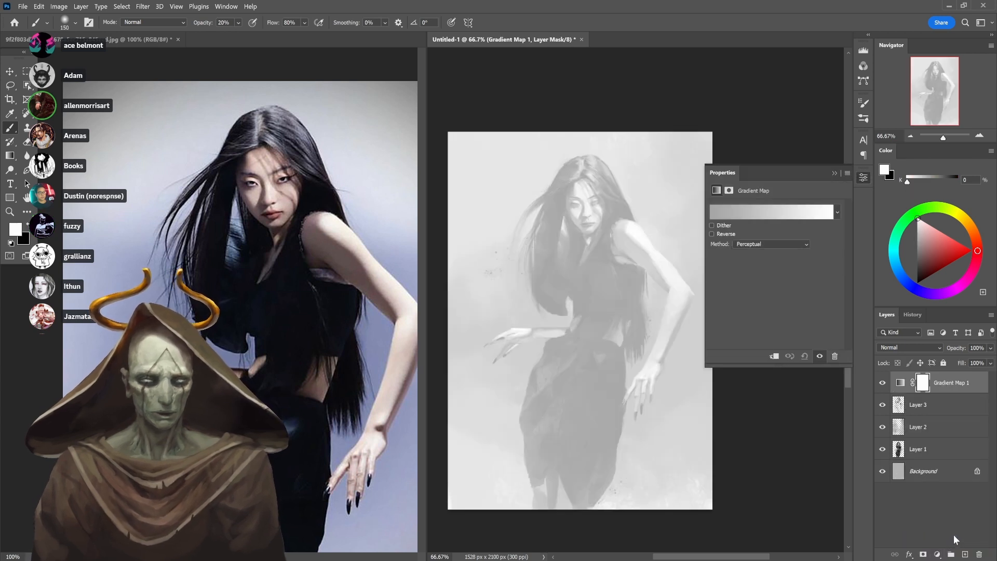
left_click(815, 217)
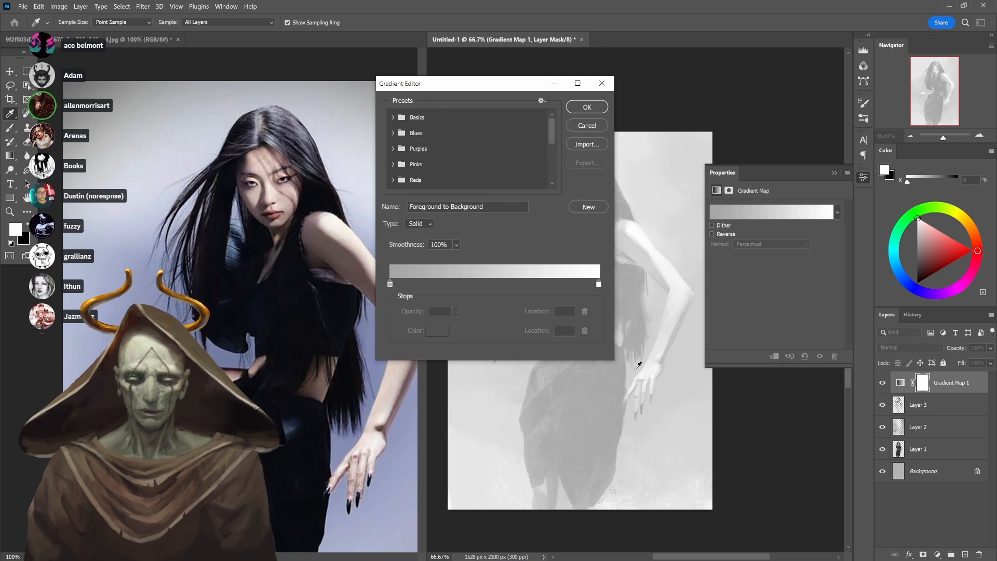
Enlarge the gradient editor and import the "pete gradients" file from the Desktop into the presets
left_click_drag(613, 363, 642, 521)
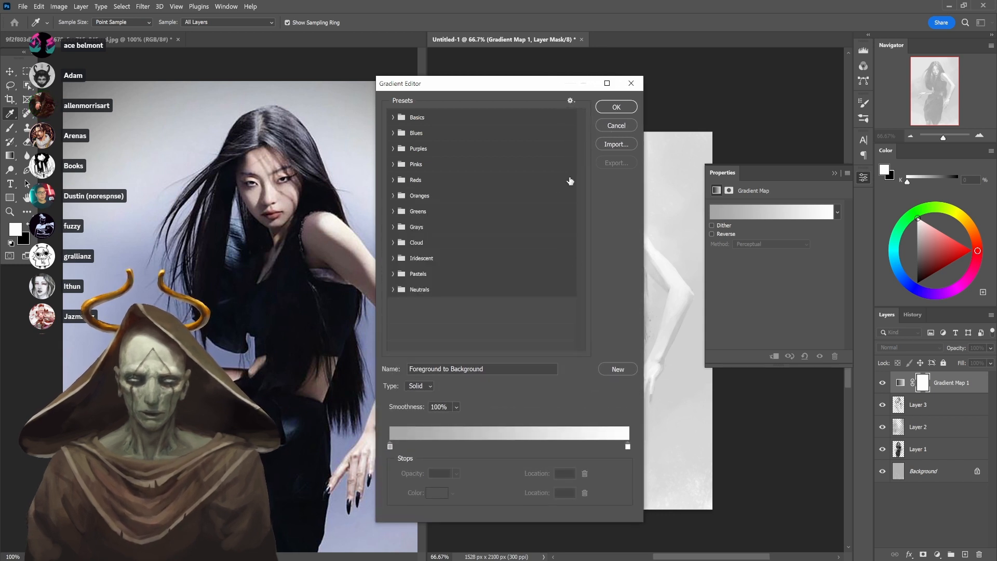
left_click(607, 145)
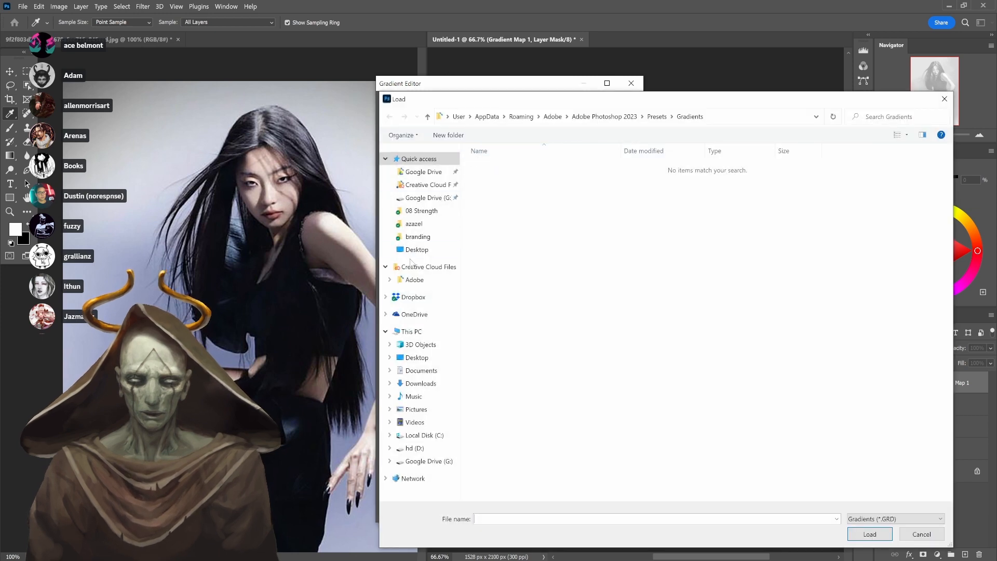
left_click(417, 250)
left_click(498, 177)
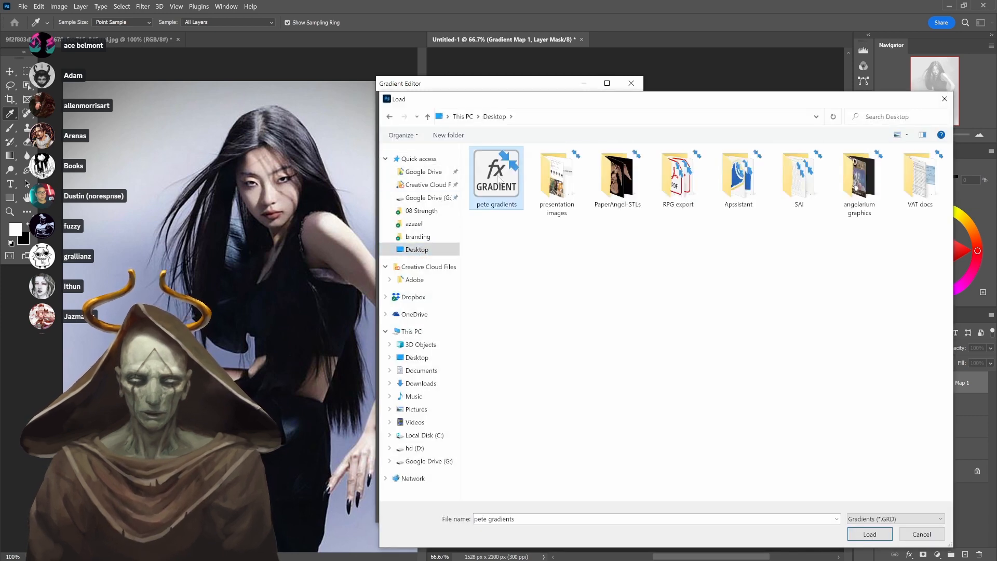
left_click(871, 534)
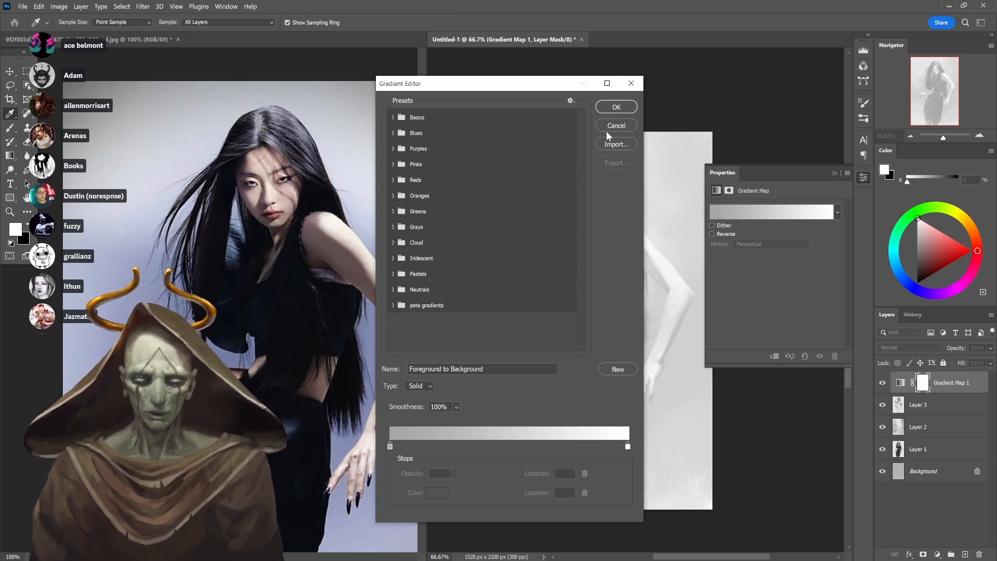
Apply the last preset in the pete gradients set, running from dark red through ochre and teal to gray, to the Gradient Map
left_click(393, 305)
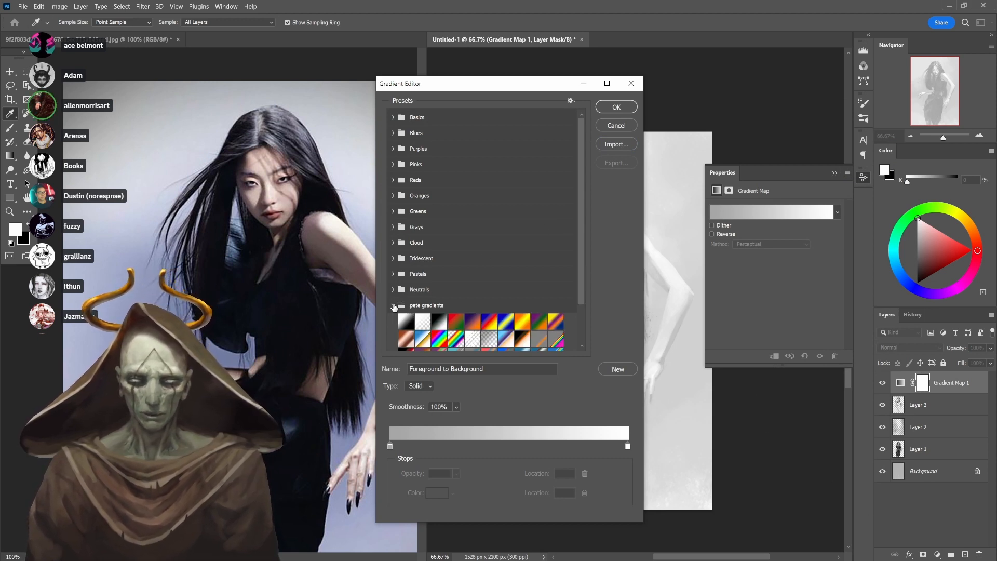
scroll(471, 318, "down", 3)
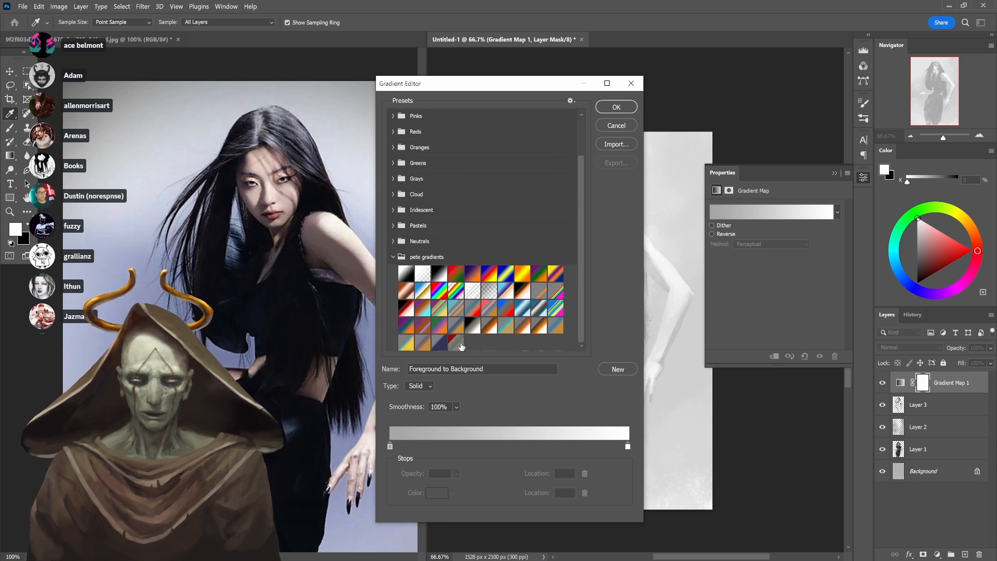
left_click(455, 342)
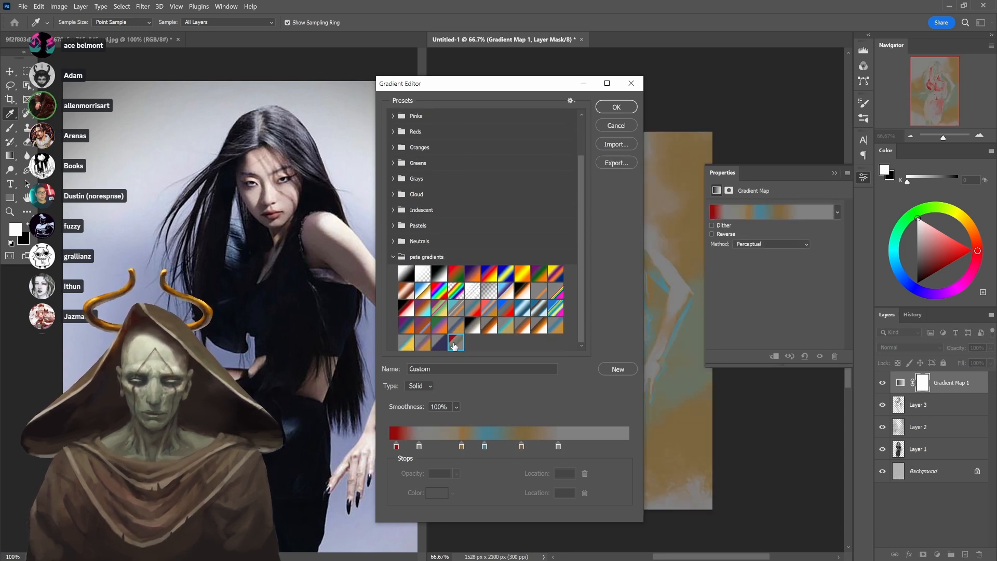
left_click(627, 111)
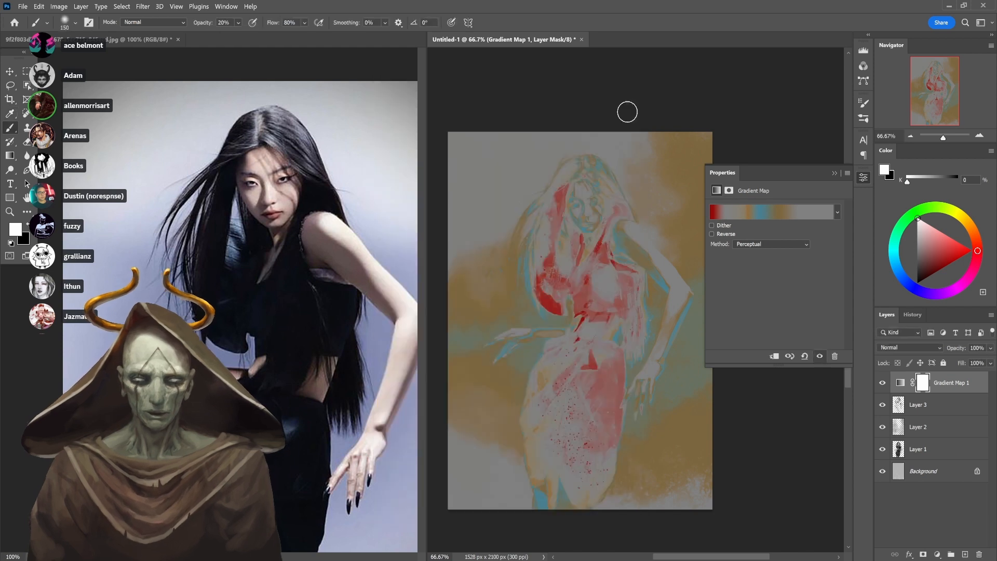
Set the Gradient Map layer's blend mode to Screen
left_click(862, 178)
left_click(889, 346)
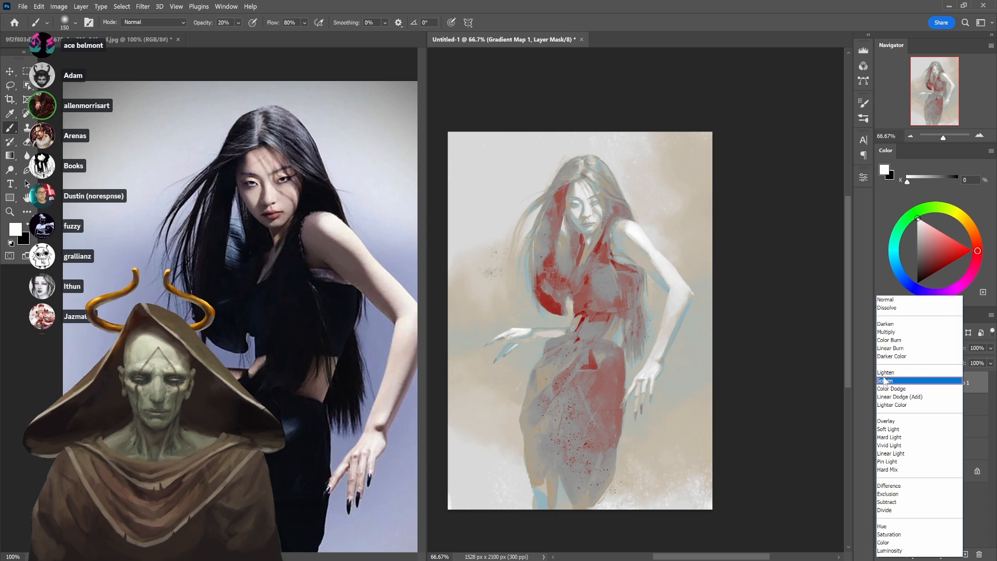
left_click(884, 380)
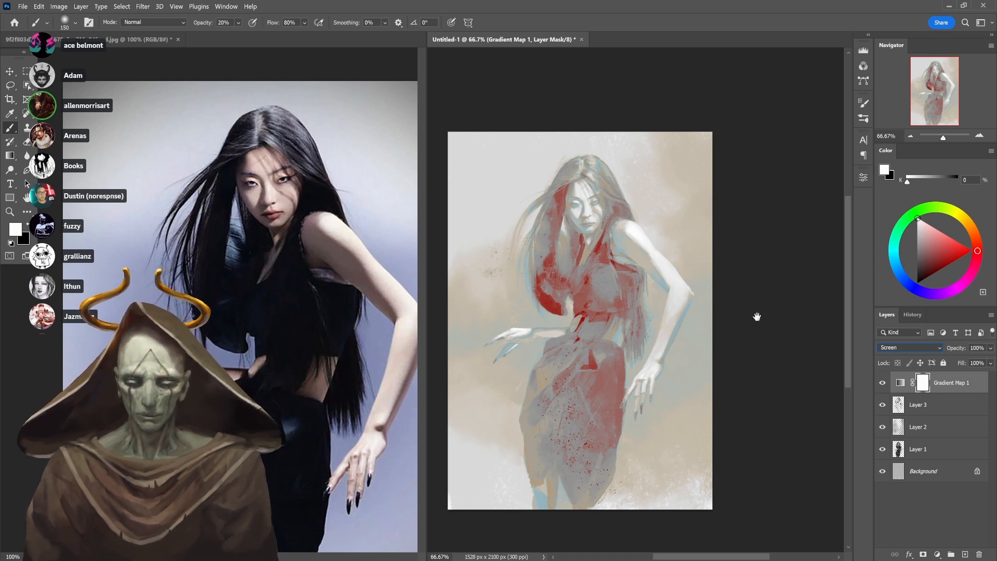
left_click_drag(756, 316, 688, 318)
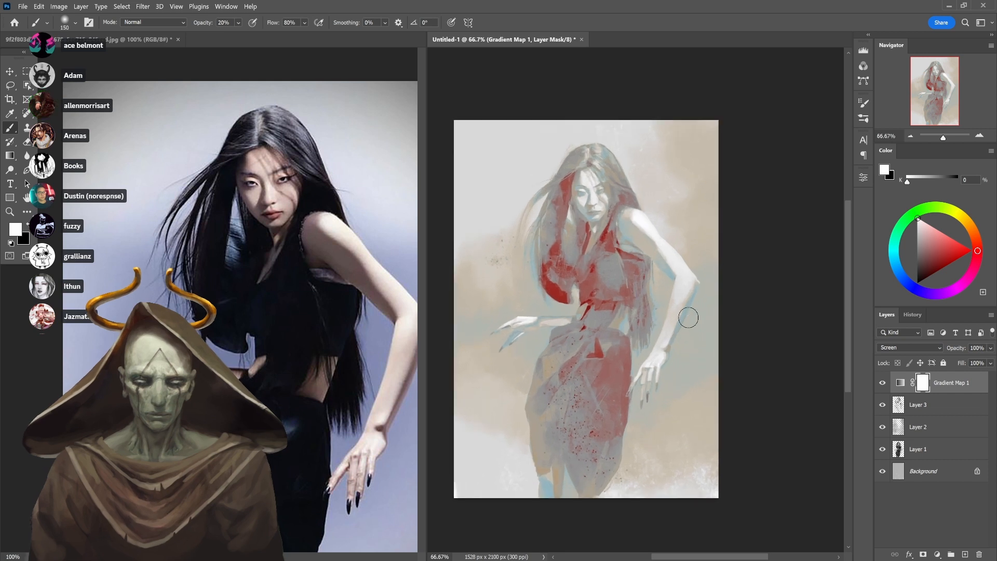
Fill the Gradient Map 1 layer mask with black to hide the color effect
key("x")
key("x")
key("x")
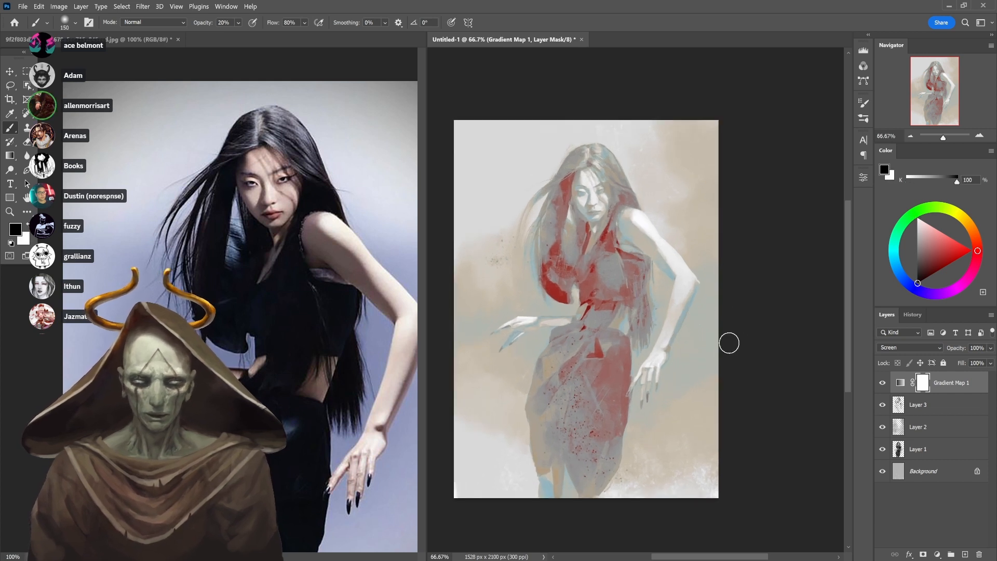
key("alt+BackSpace")
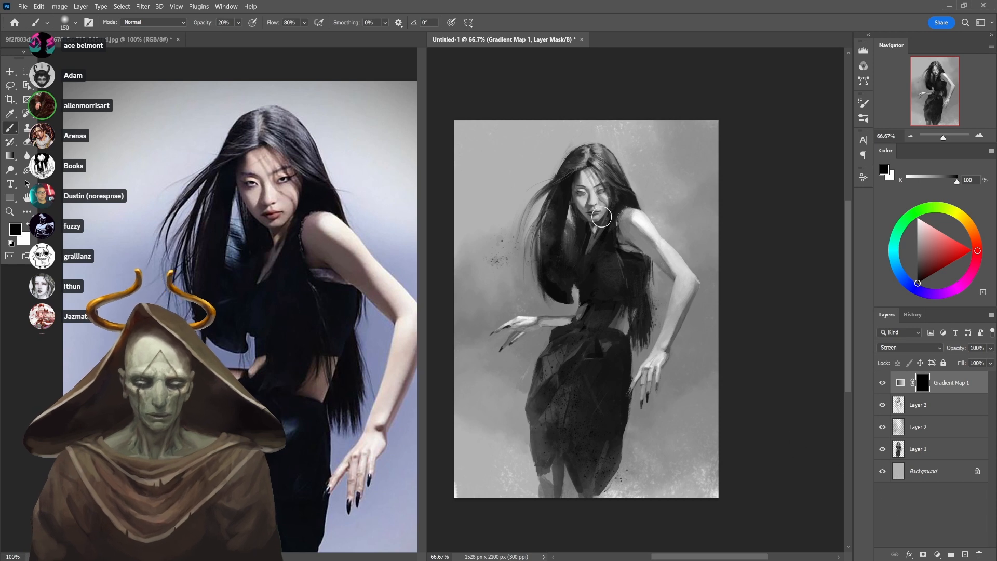
Choose the _Ole' Huckleberry brush from the Pete's Brushes set
right_click(603, 177)
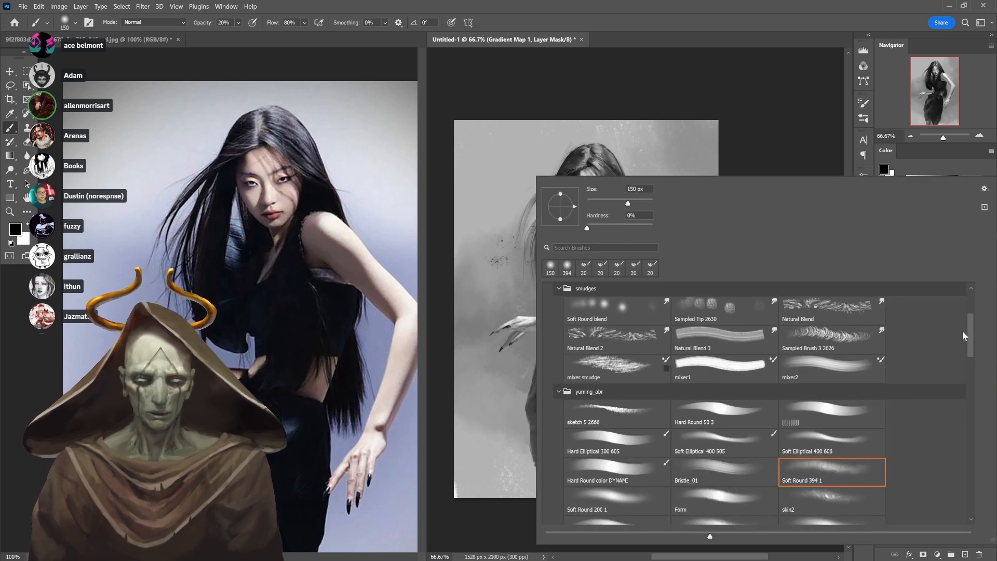
scroll(966, 316, "up", 5)
left_click(634, 307)
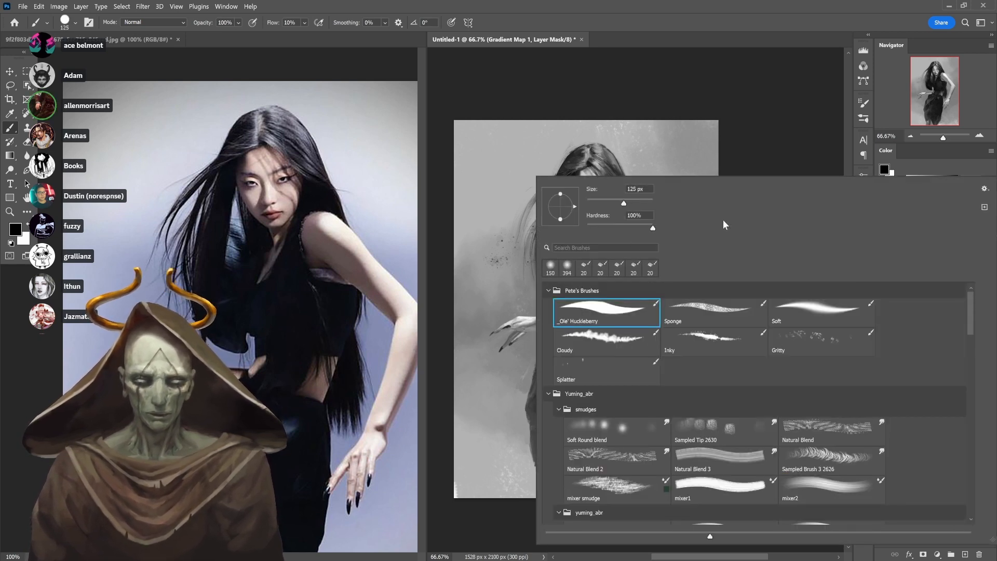
left_click(763, 164)
Paint white into the Gradient Map 1 mask over the shoulder and upper part of the bent arm
left_click(644, 198)
left_click(644, 199)
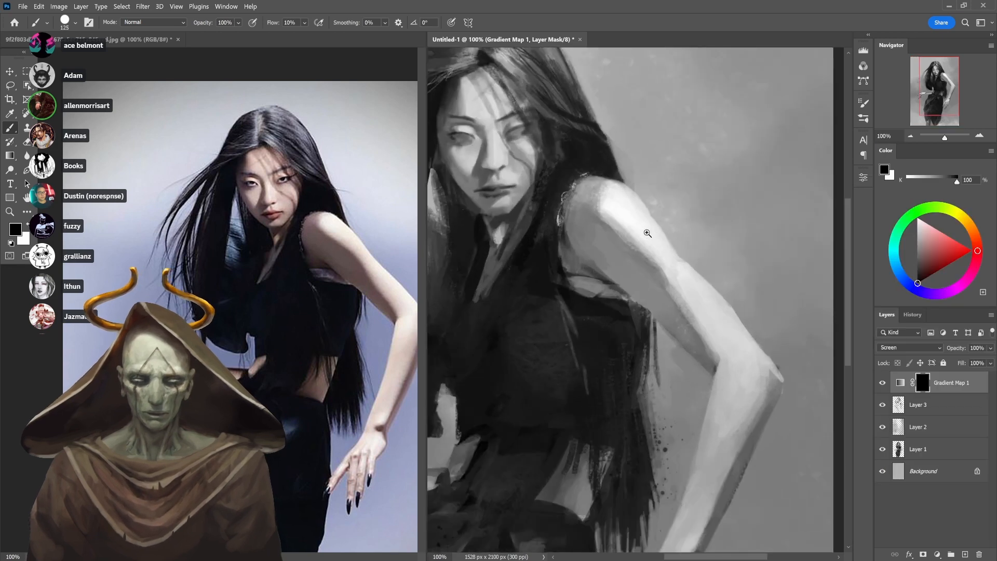
key("x")
mouse_move(630, 222)
left_mouse_down()
mouse_move(591, 213)
mouse_move(587, 259)
mouse_move(634, 271)
mouse_move(598, 196)
mouse_move(725, 363)
mouse_move(694, 322)
mouse_move(708, 350)
mouse_move(750, 383)
mouse_move(678, 279)
mouse_move(764, 404)
mouse_move(748, 214)
left_mouse_up()
Reduce the brush to 70 px and paint the mask white over the bent arm's forearm, hand and fingers
key("bracketleft")
key("bracketleft")
key("bracketleft")
key("bracketleft")
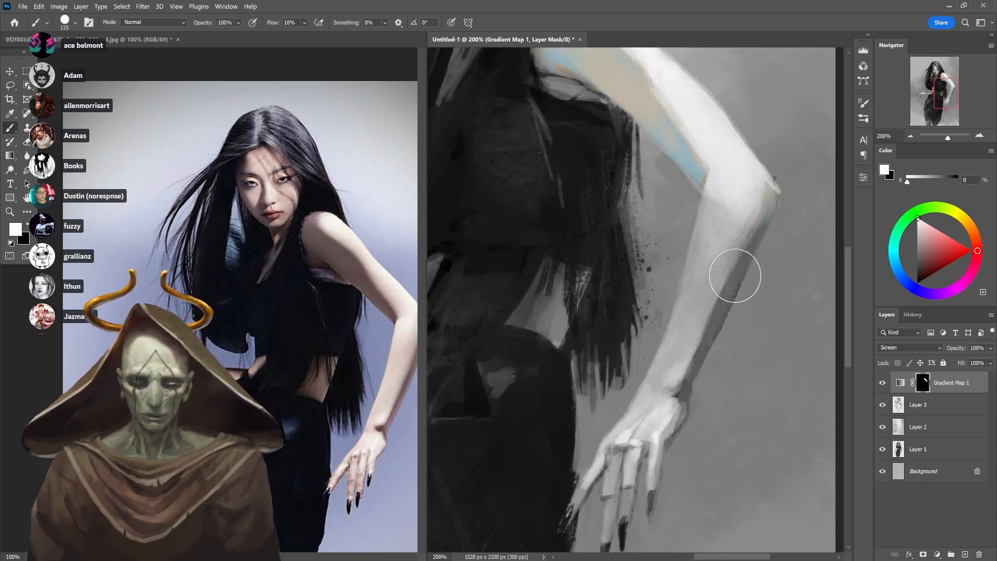
mouse_move(699, 309)
left_mouse_down()
mouse_move(656, 396)
mouse_move(701, 286)
mouse_move(676, 361)
mouse_move(727, 172)
mouse_move(714, 235)
mouse_move(734, 191)
mouse_move(764, 197)
mouse_move(654, 417)
mouse_move(674, 394)
mouse_move(659, 431)
mouse_move(734, 260)
mouse_move(672, 387)
mouse_move(699, 322)
mouse_move(621, 388)
mouse_move(708, 258)
mouse_move(665, 373)
mouse_move(678, 301)
left_mouse_up()
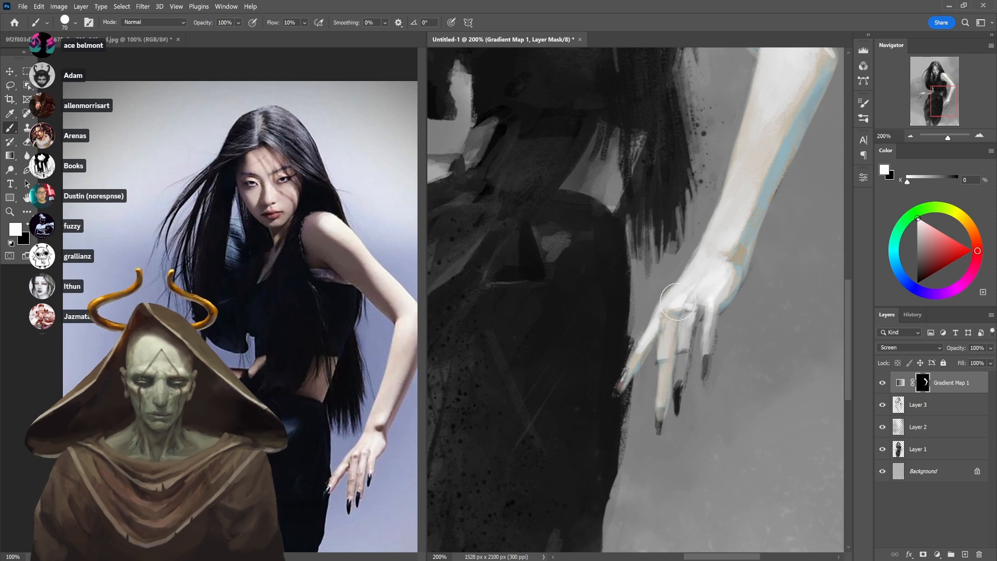
left_click_drag(678, 380, 692, 294)
mouse_move(705, 362)
left_mouse_down()
mouse_move(718, 279)
mouse_move(685, 334)
left_mouse_up()
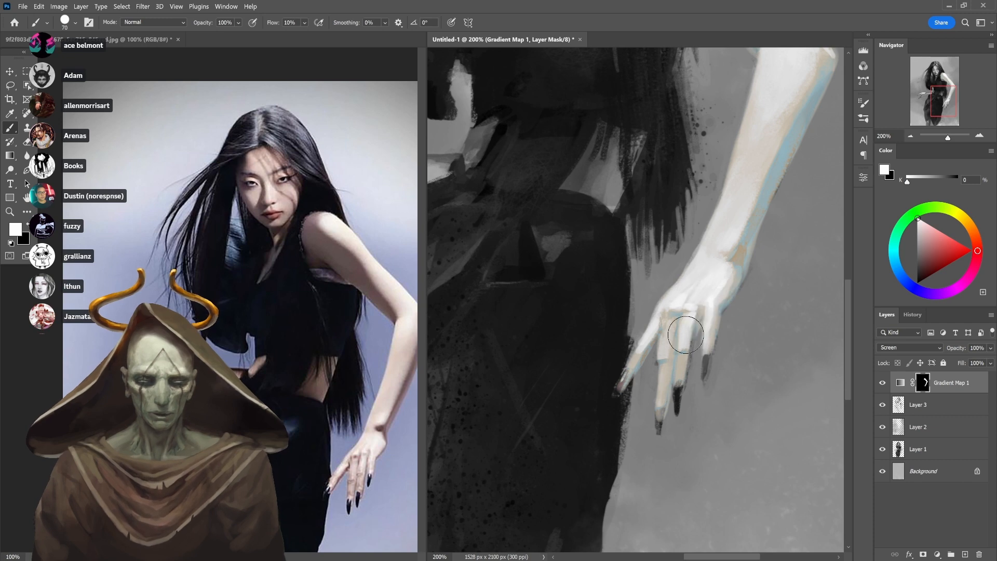
Paint the mask white over the outstretched hand and forearm beside the skirt
left_click(706, 289, "alt")
left_click(706, 289, "alt")
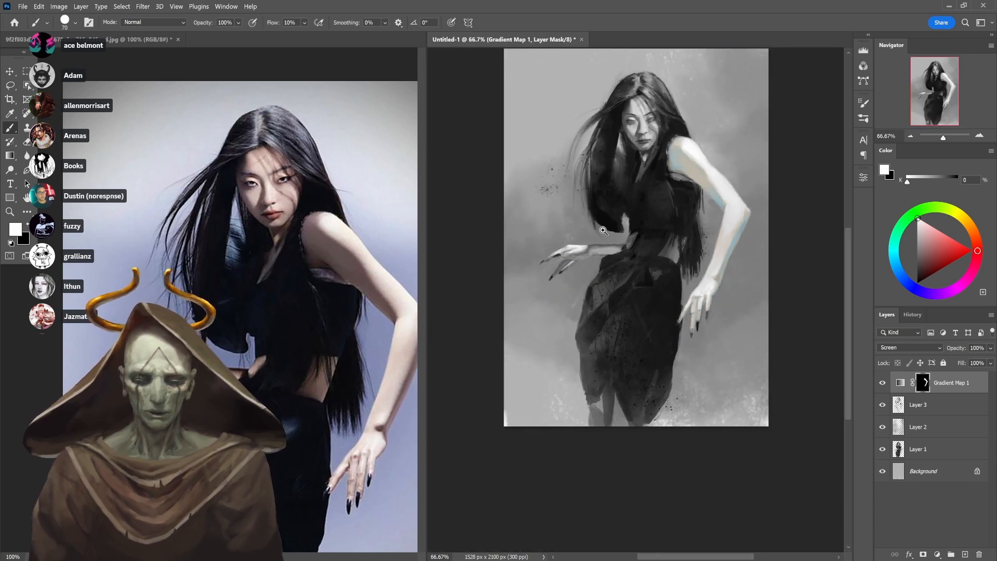
left_click(584, 259, "ctrl")
left_click(584, 259, "ctrl")
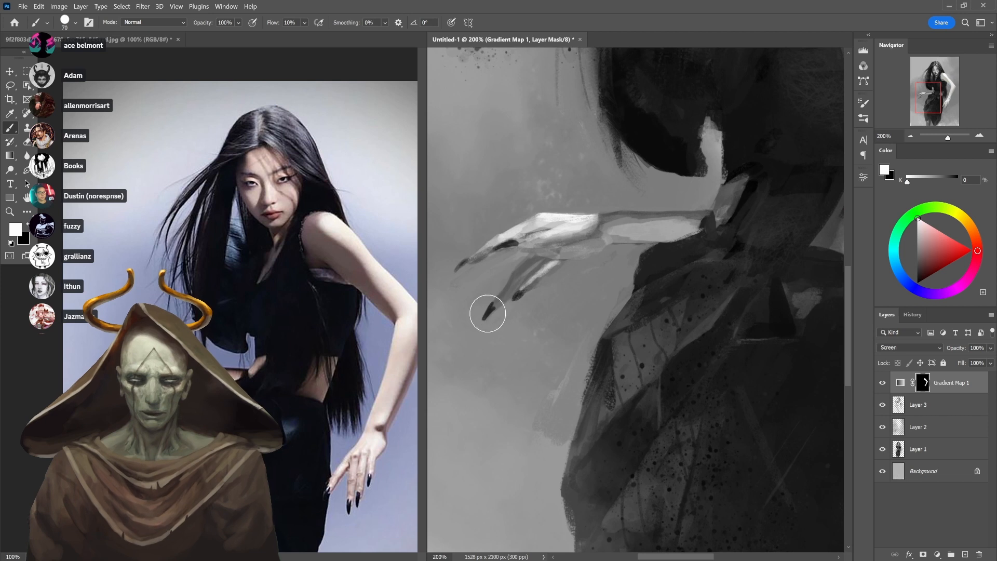
mouse_move(494, 306)
left_mouse_down()
mouse_move(519, 267)
mouse_move(568, 247)
mouse_move(527, 241)
left_mouse_up()
mouse_move(457, 268)
left_mouse_down()
mouse_move(563, 227)
mouse_move(545, 229)
mouse_move(592, 225)
mouse_move(577, 244)
mouse_move(622, 230)
mouse_move(604, 231)
mouse_move(682, 228)
mouse_move(597, 222)
mouse_move(702, 216)
mouse_move(753, 173)
mouse_move(612, 367)
mouse_move(622, 362)
mouse_move(619, 322)
left_mouse_up()
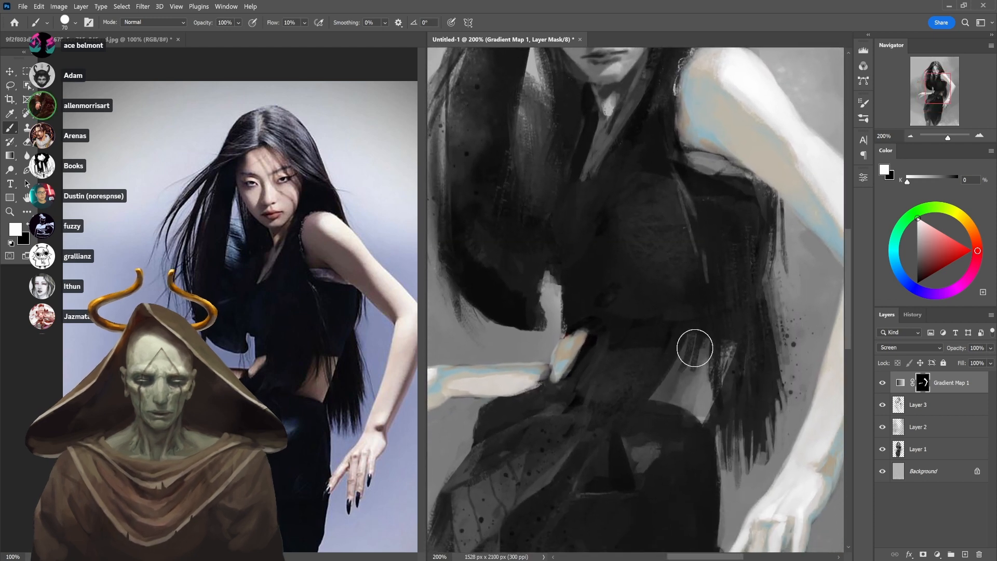
Paint the mask white over the bare waist, neck and face
mouse_move(694, 349)
left_mouse_down()
mouse_move(660, 400)
mouse_move(690, 340)
mouse_move(664, 395)
mouse_move(695, 399)
mouse_move(704, 350)
mouse_move(696, 403)
mouse_move(681, 377)
mouse_move(707, 399)
mouse_move(705, 368)
mouse_move(708, 404)
mouse_move(689, 418)
left_mouse_up()
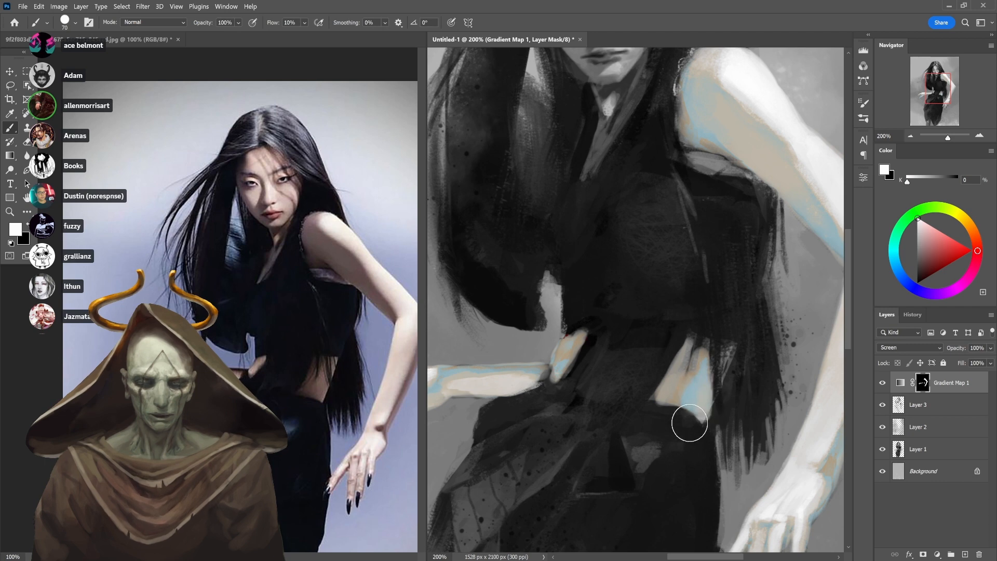
left_click_drag(665, 122, 662, 381)
mouse_move(628, 470)
left_mouse_down()
mouse_move(638, 394)
mouse_move(609, 395)
mouse_move(612, 449)
mouse_move(561, 363)
mouse_move(570, 302)
mouse_move(596, 343)
mouse_move(587, 296)
mouse_move(601, 294)
mouse_move(632, 343)
mouse_move(637, 375)
mouse_move(638, 358)
mouse_move(606, 360)
mouse_move(590, 329)
left_mouse_up()
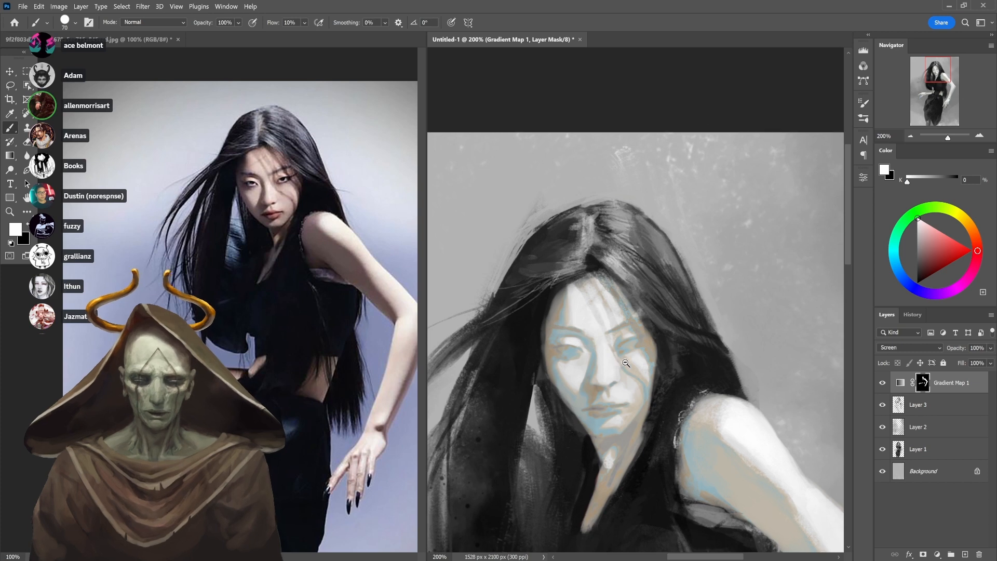
Lower the Gradient Map 1 layer's opacity to 40%
key("ctrl+minus")
key("ctrl+minus")
key("ctrl+minus")
left_click_drag(694, 387, 713, 268)
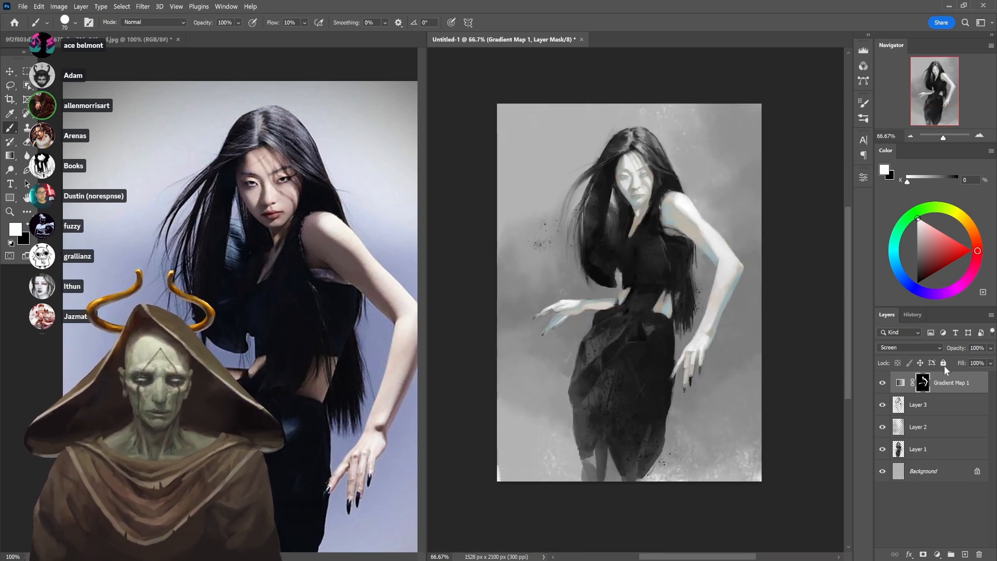
left_click_drag(957, 352, 934, 355)
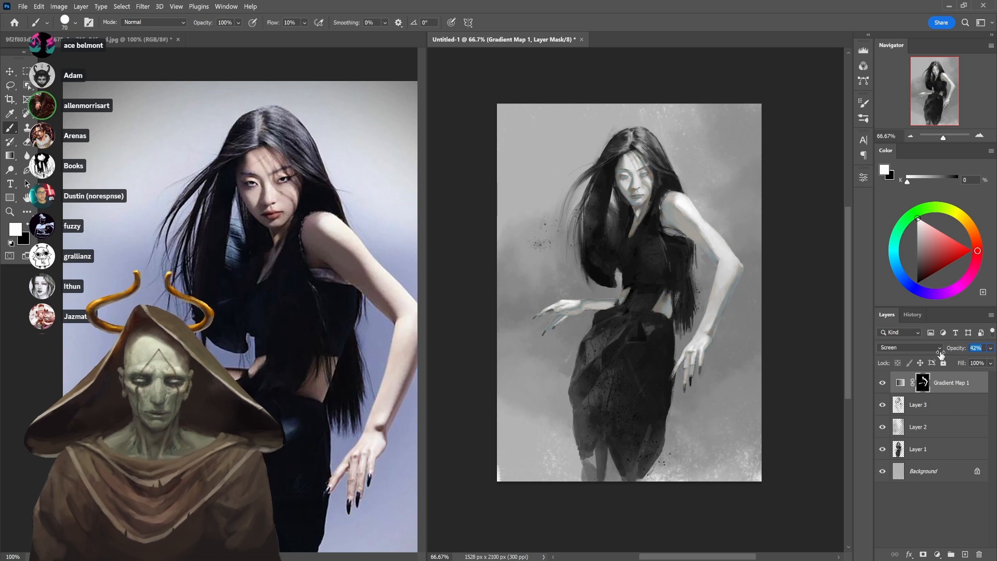
left_click_drag(938, 355, 938, 356)
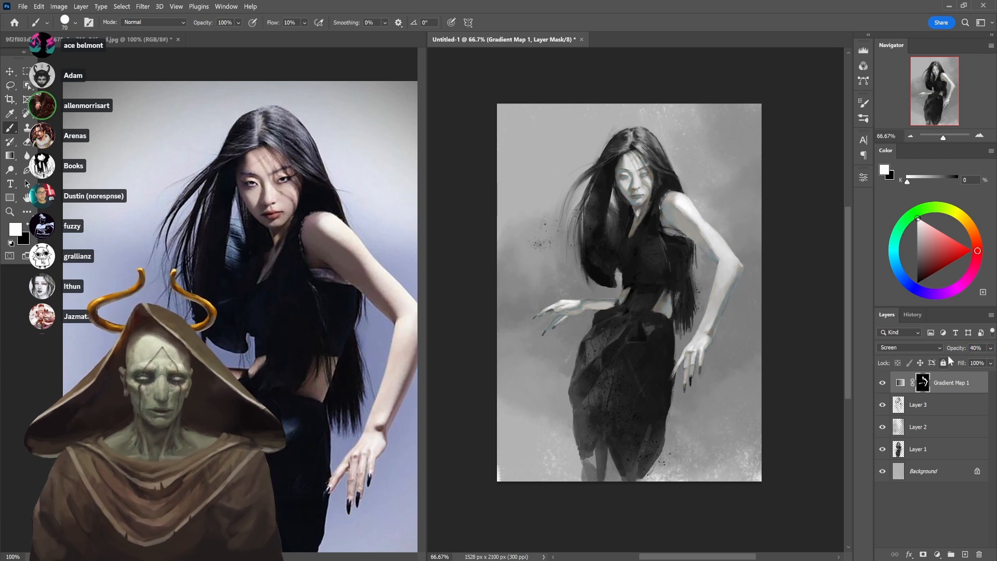
Toggle the Gradient Map 1 layer's visibility off and on to compare the skin with and without color
left_click(883, 383)
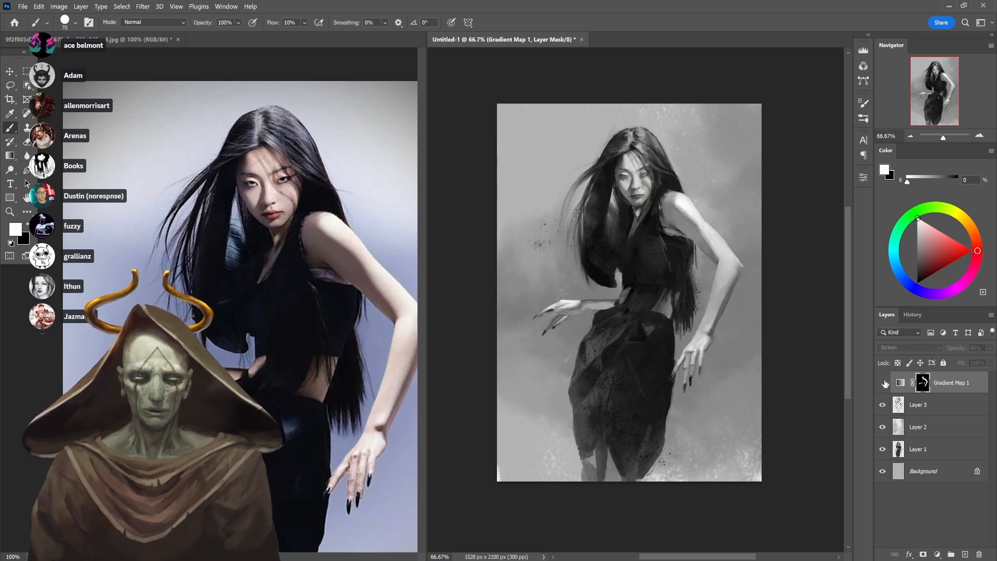
left_click(883, 383)
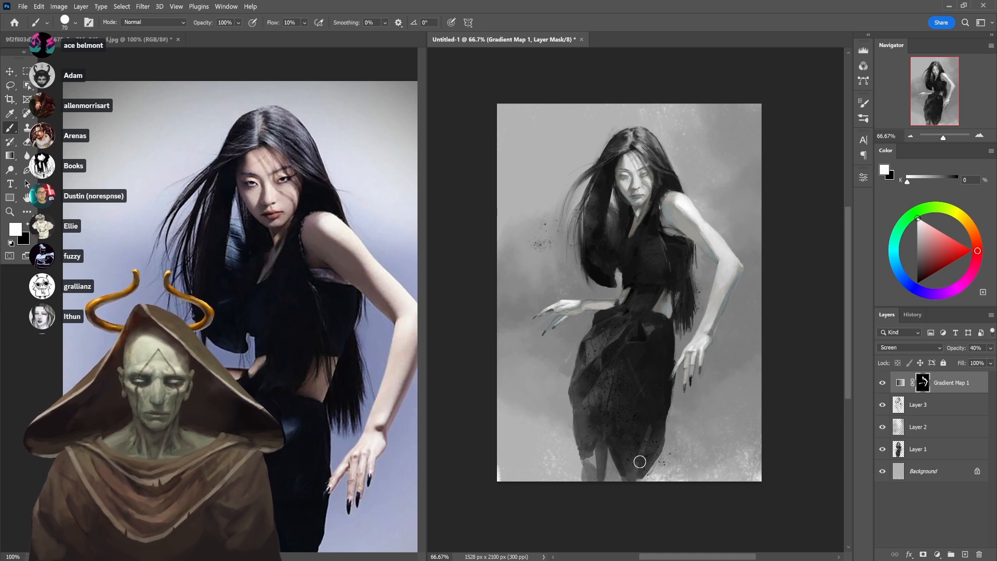
left_click(620, 505)
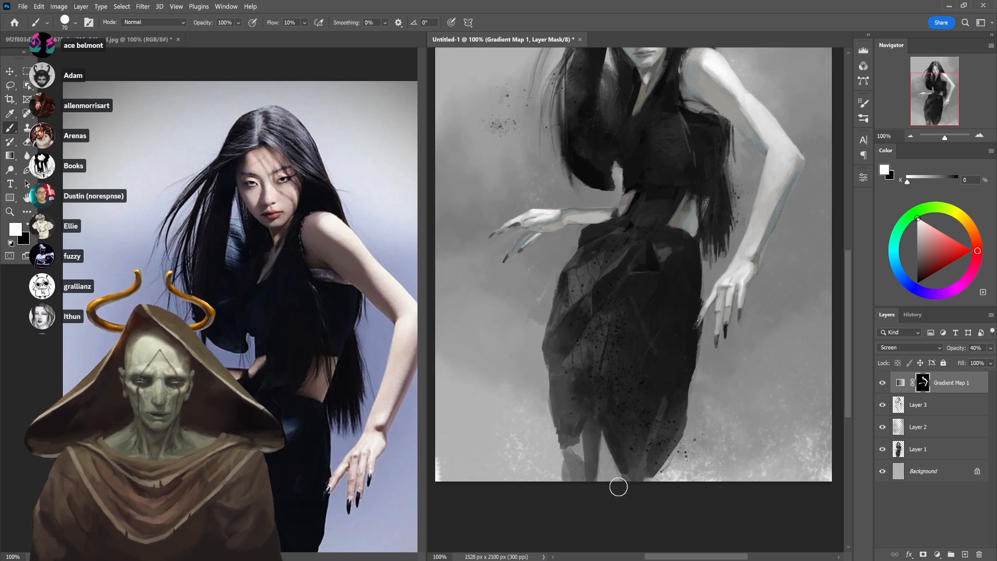
key("ctrl+minus")
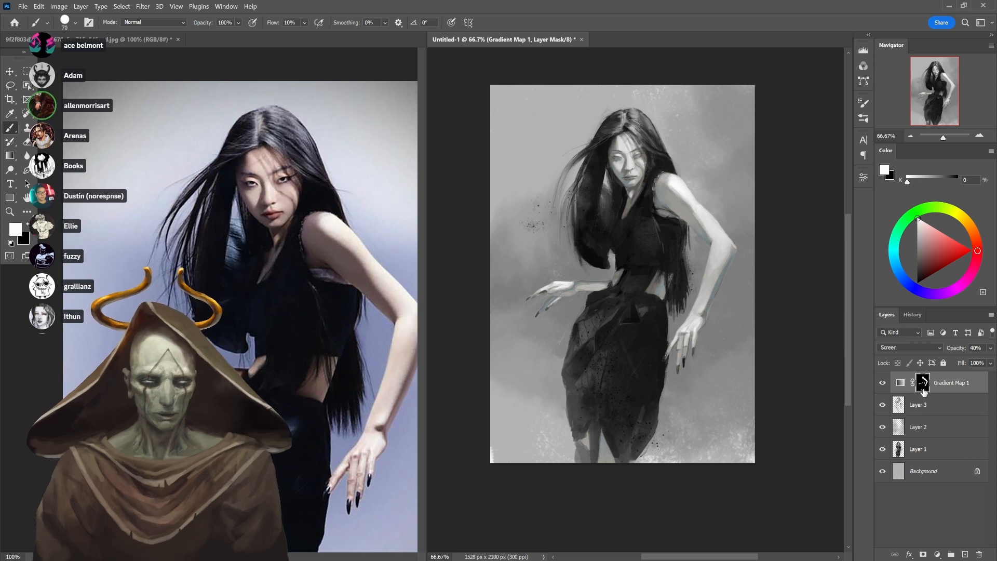
left_click(884, 383)
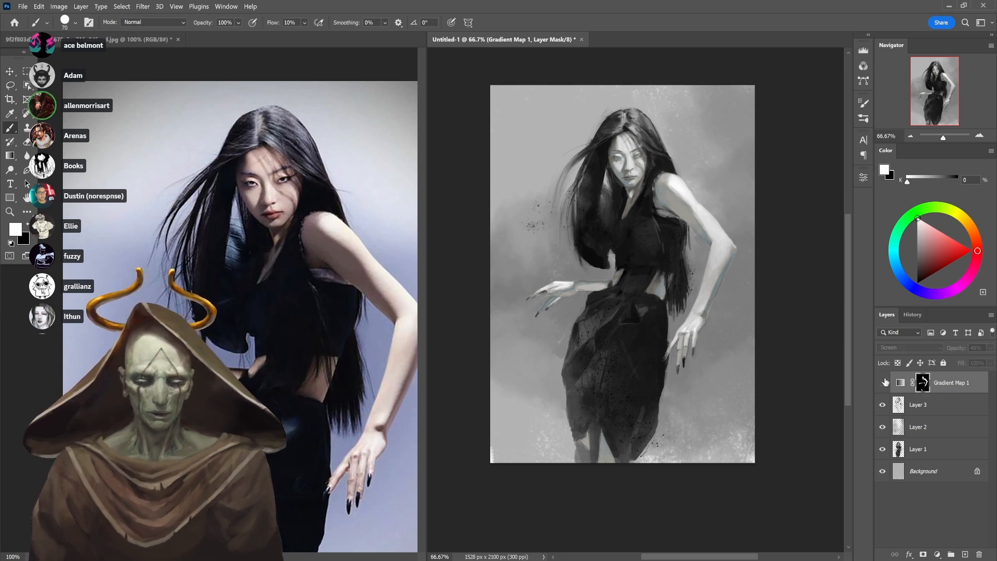
left_click(884, 382)
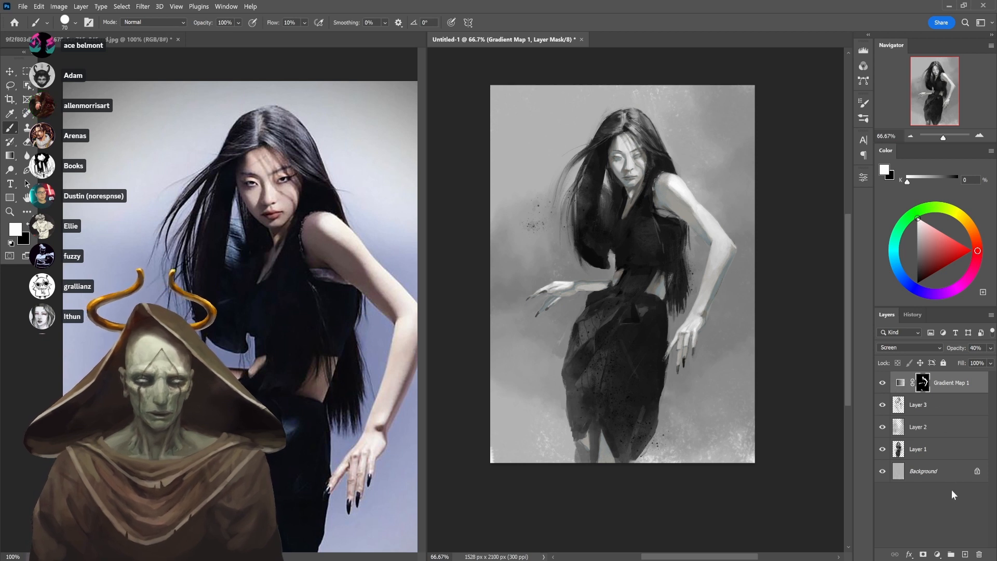
left_click(937, 554)
left_click(934, 528)
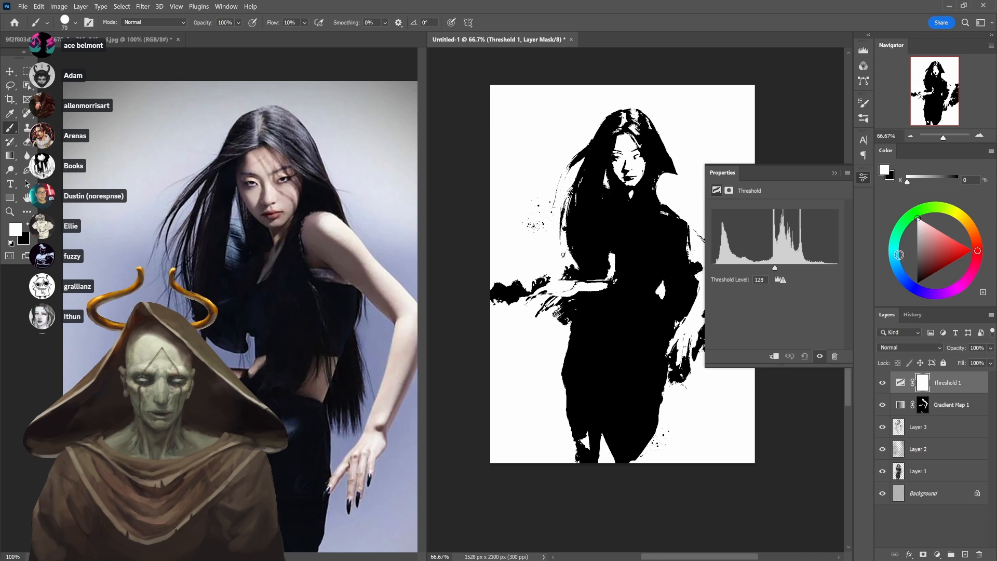
key("ctrl+z")
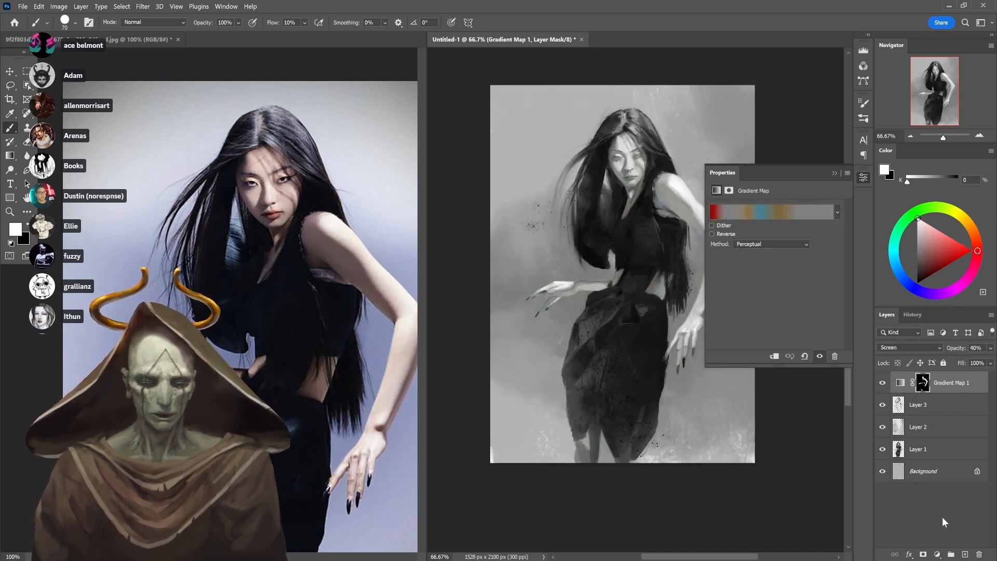
Add a second Gradient Map adjustment layer above the first, and move the pete gradients set to the top of its presets and expand it
left_click(937, 554)
left_click(939, 540)
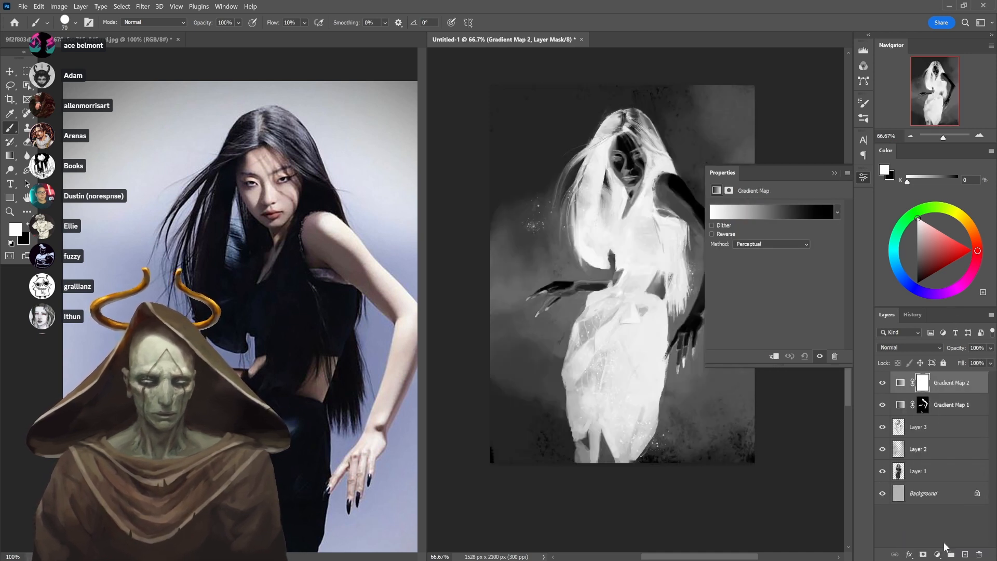
left_click(799, 210)
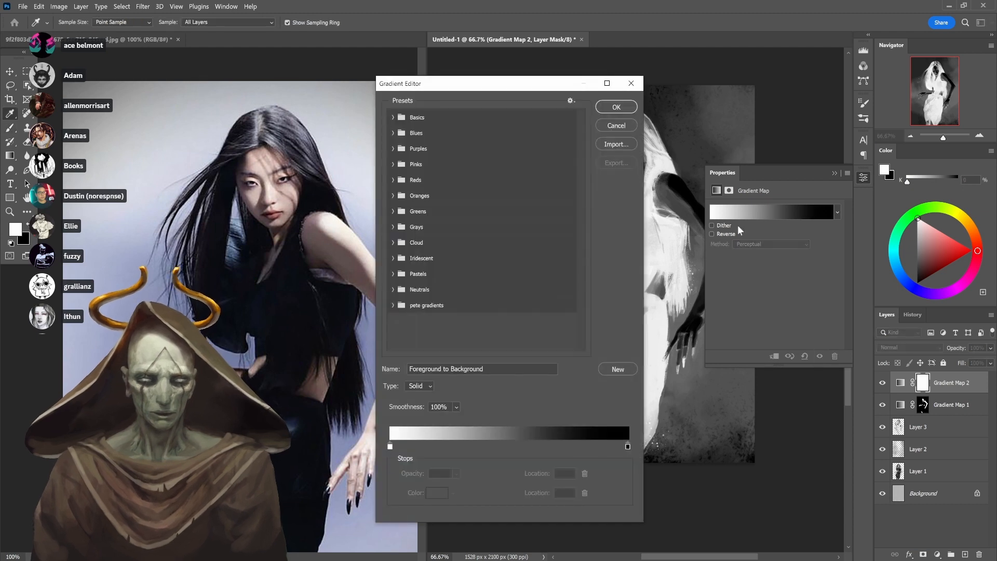
left_click_drag(445, 308, 437, 114)
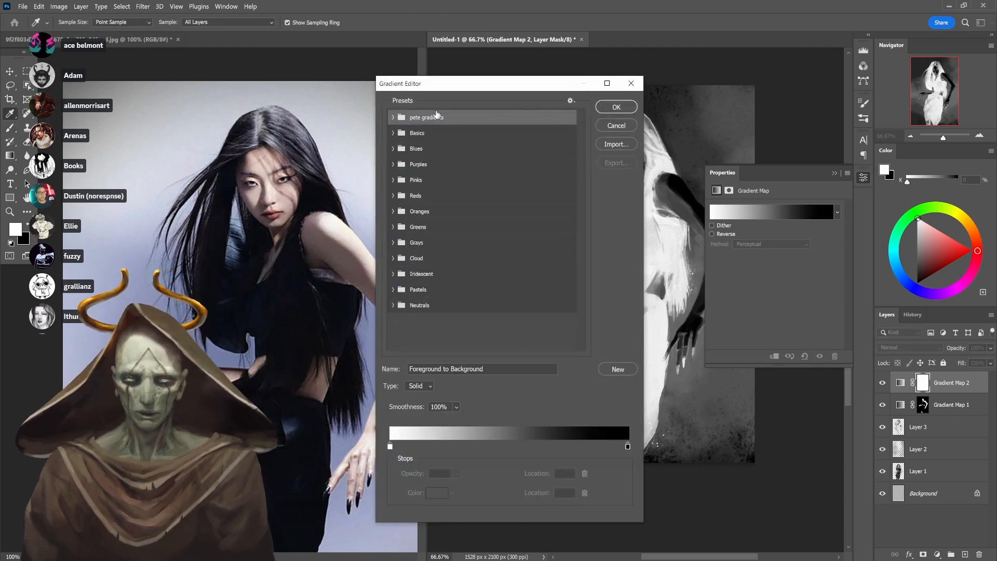
left_click(394, 119)
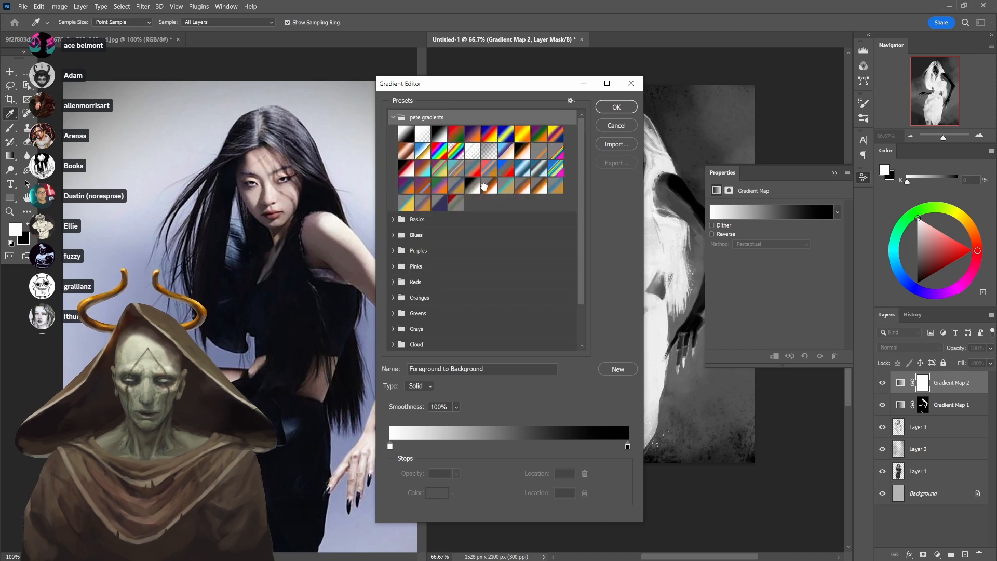
Apply the pete gradients preset running from gray through dark brown and orange to white to Gradient Map 2
left_click(485, 186)
left_click(501, 188)
left_click(488, 193)
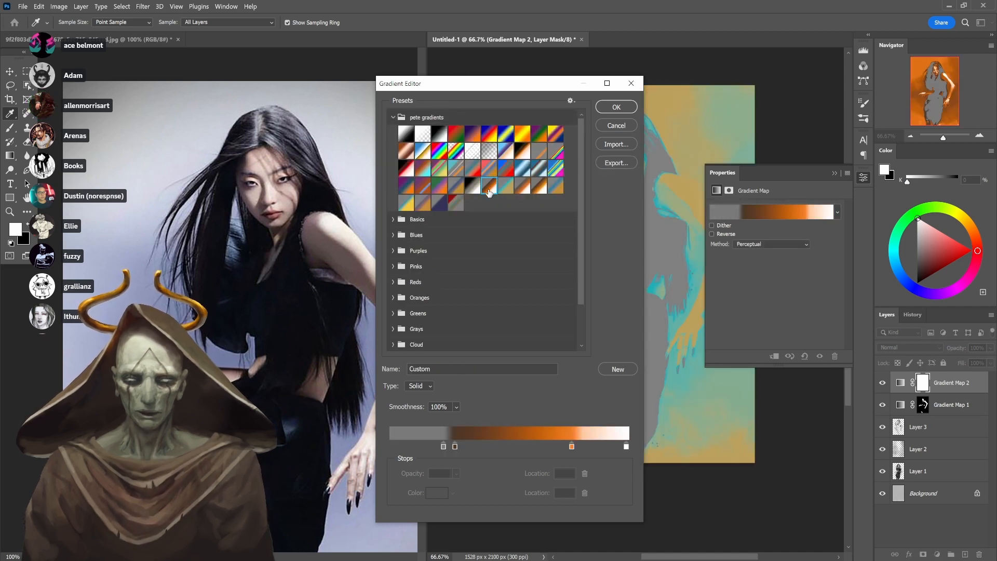
left_click(612, 107)
left_click(863, 178)
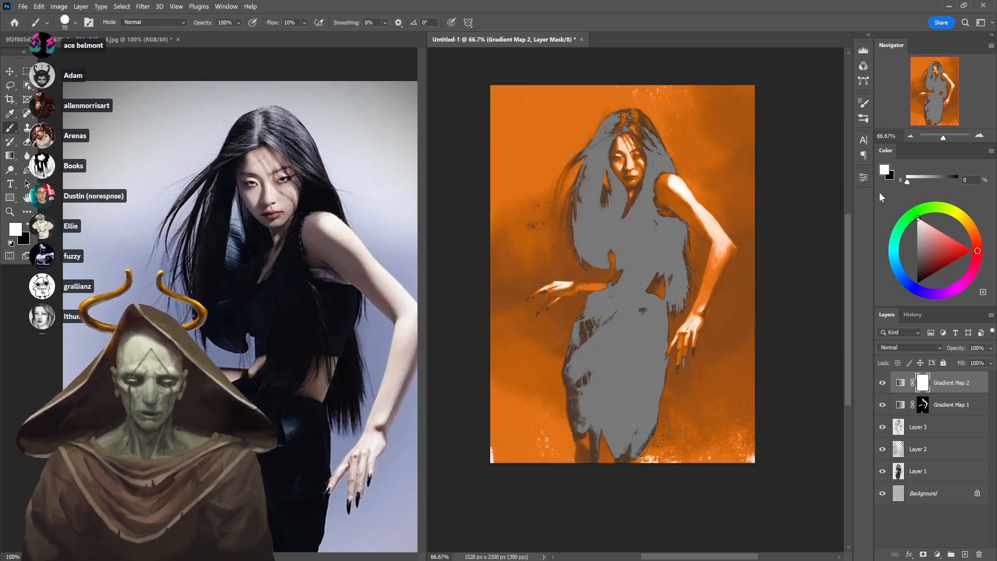
Set the Gradient Map 2 layer to Soft Light blending at 52% opacity
left_click(909, 348)
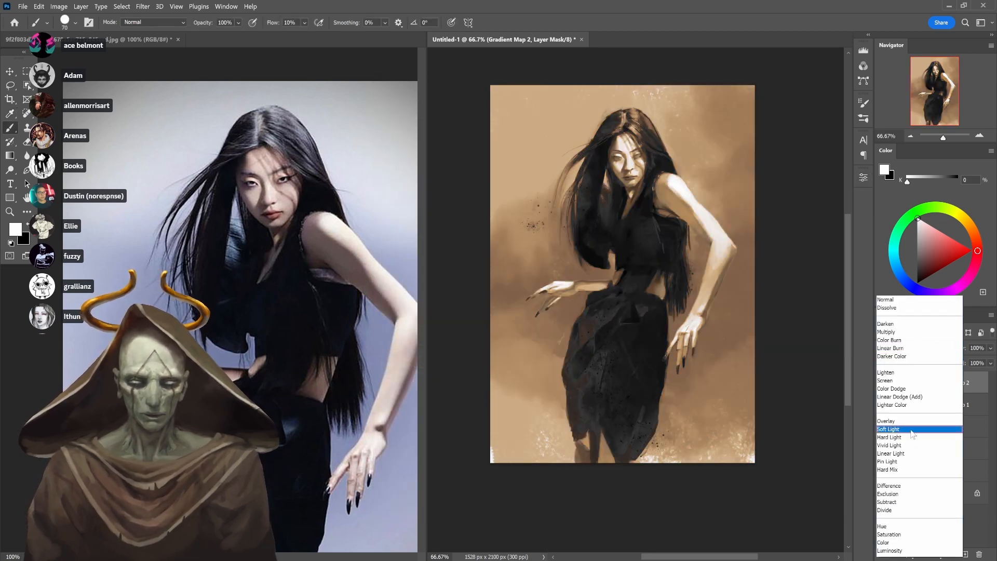
left_click(913, 432)
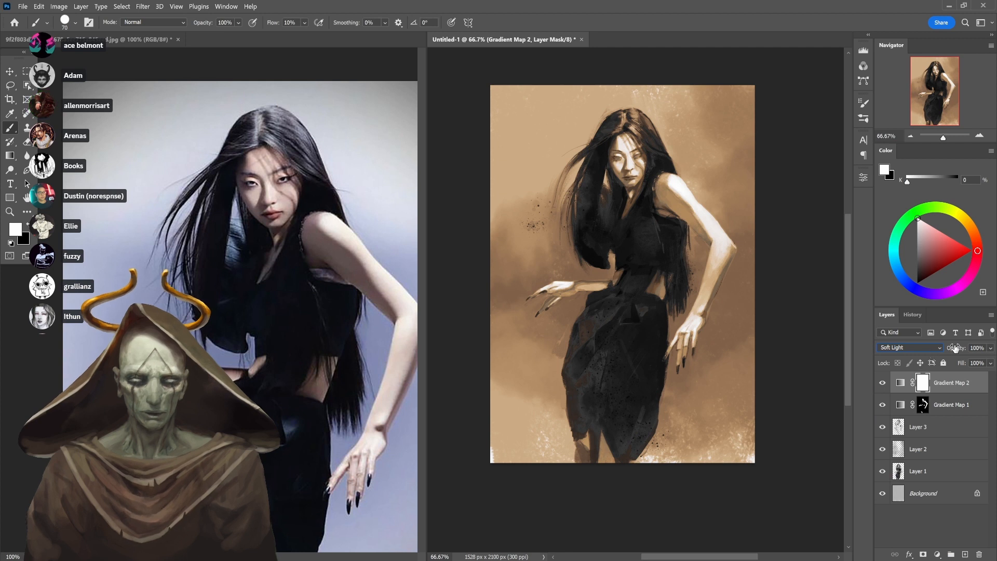
left_click_drag(943, 349, 923, 351)
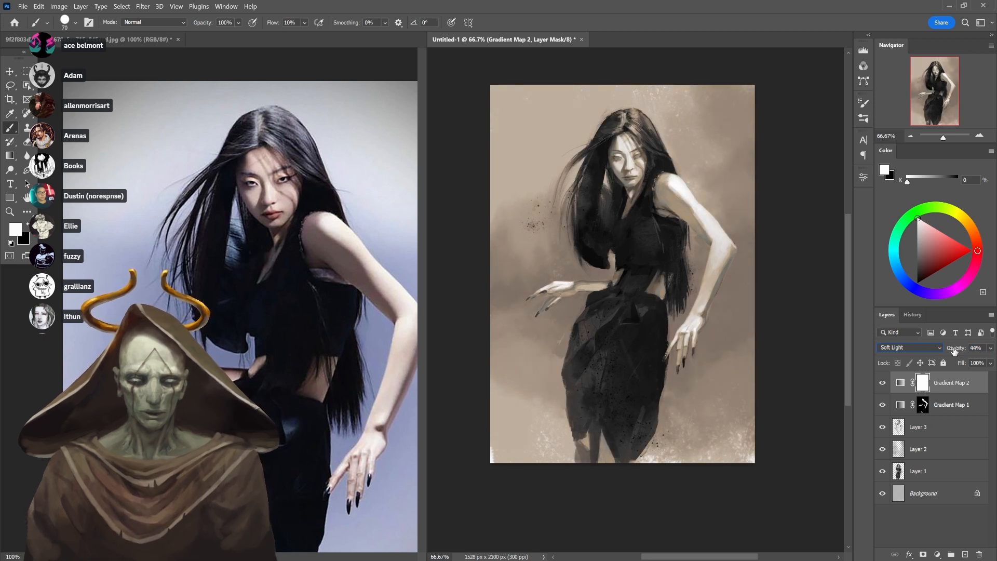
left_click_drag(957, 350, 963, 351)
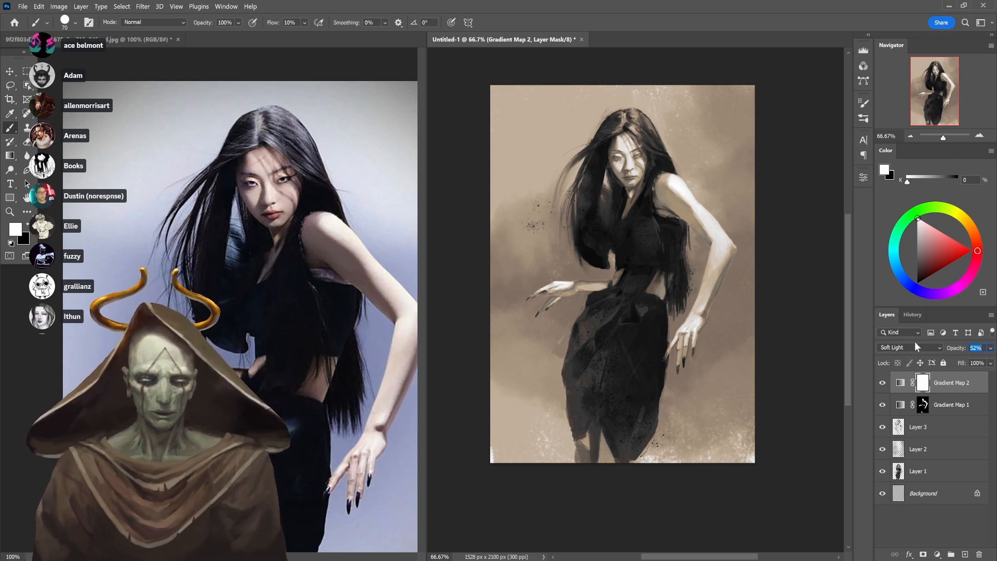
scroll(709, 332, "down", 1)
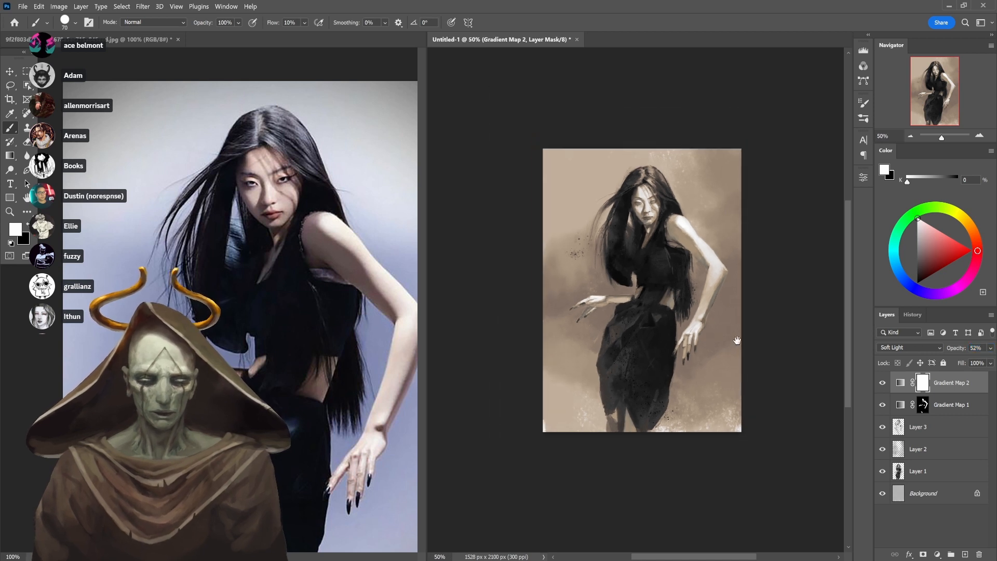
Move the Gradient Map 1 layer above Gradient Map 2, and make Gradient Map 2 the active layer
left_click(884, 404)
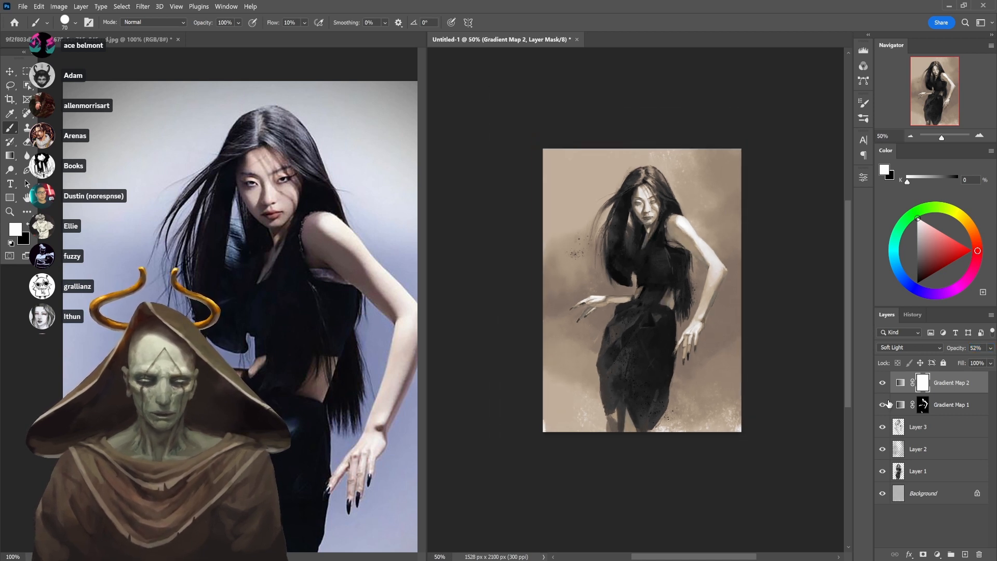
left_click_drag(897, 405, 908, 382)
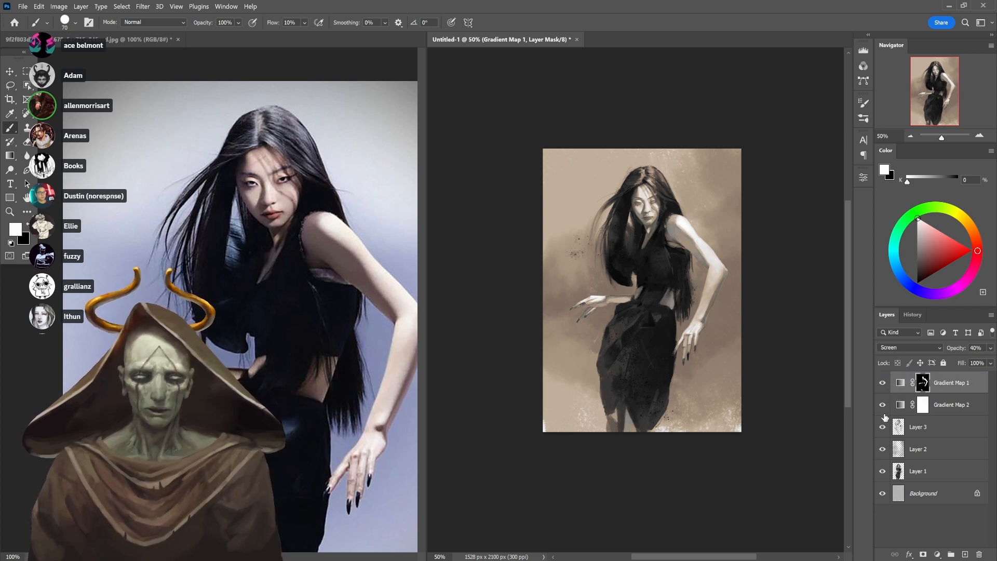
key("alt+bracketleft")
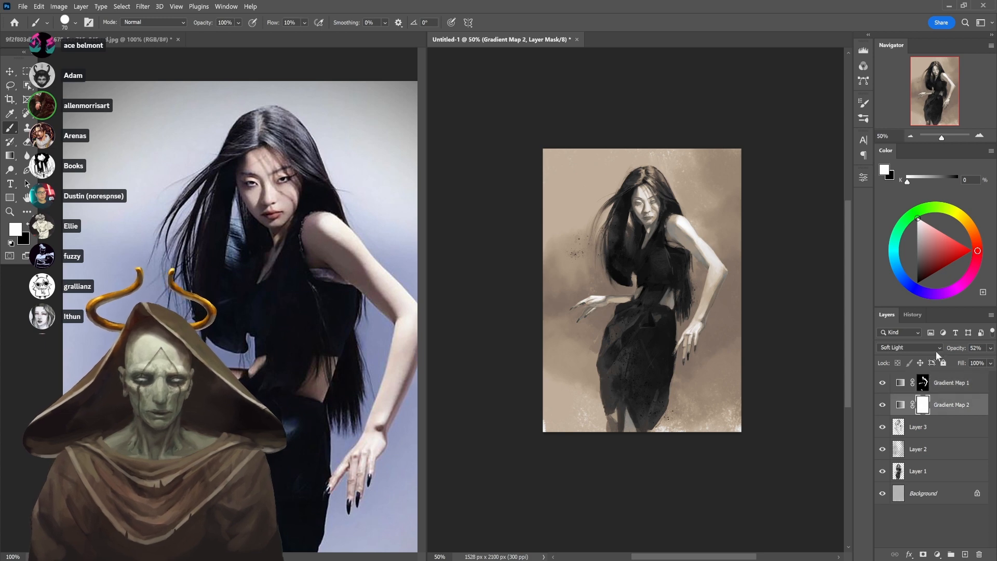
Open Gradient Map 2's gradient for editing, expand the pete gradients set, and move the Gradient Editor clear of the painting
double_click(902, 409)
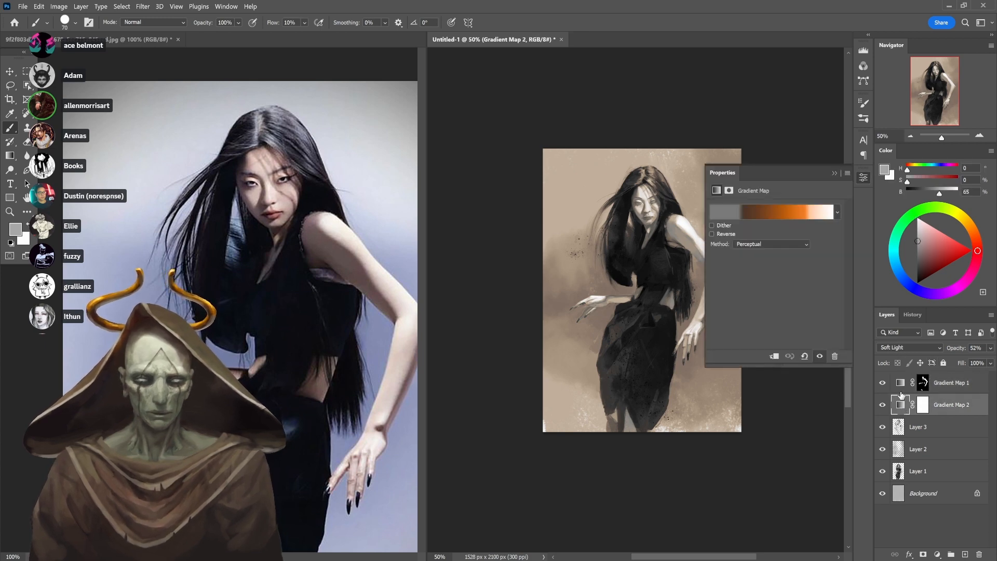
left_click(804, 213)
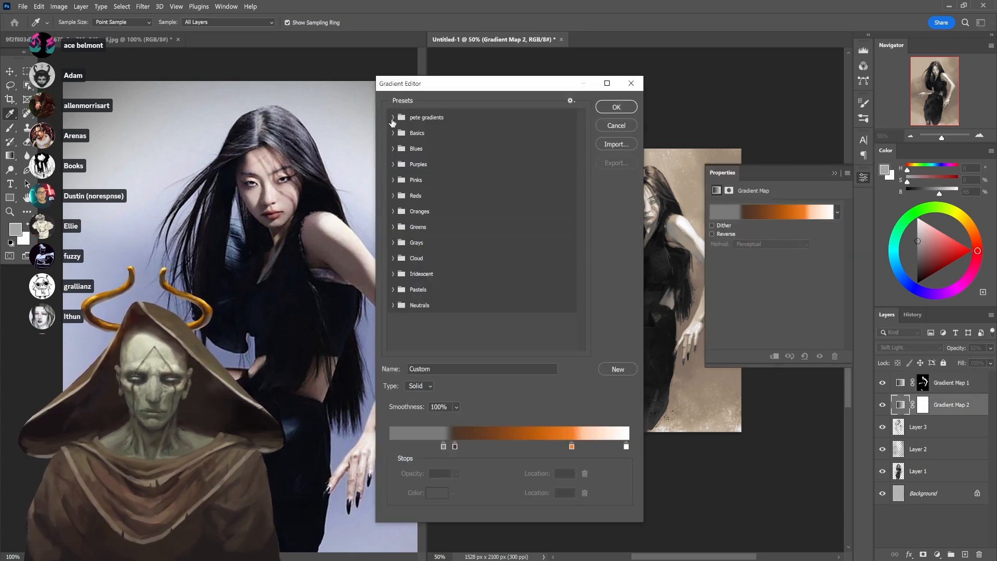
left_click(392, 118)
left_click_drag(515, 84, 409, 81)
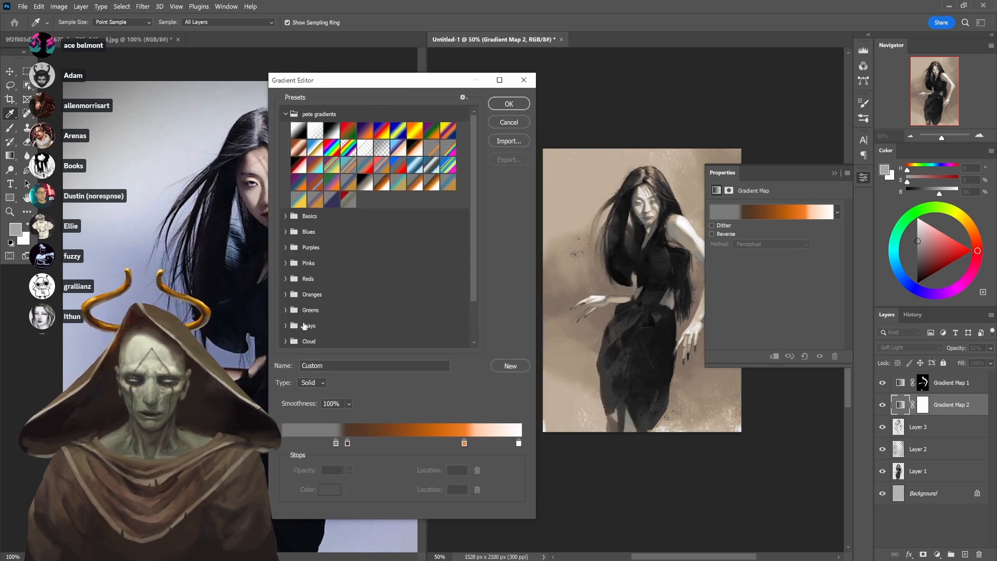
Try several pete gradients presets on Gradient Map 2, including blue-to-red, pink-blue-orange, black-tan-white and gray-blue-gold
left_click(400, 170)
left_click(411, 171)
left_click(402, 174)
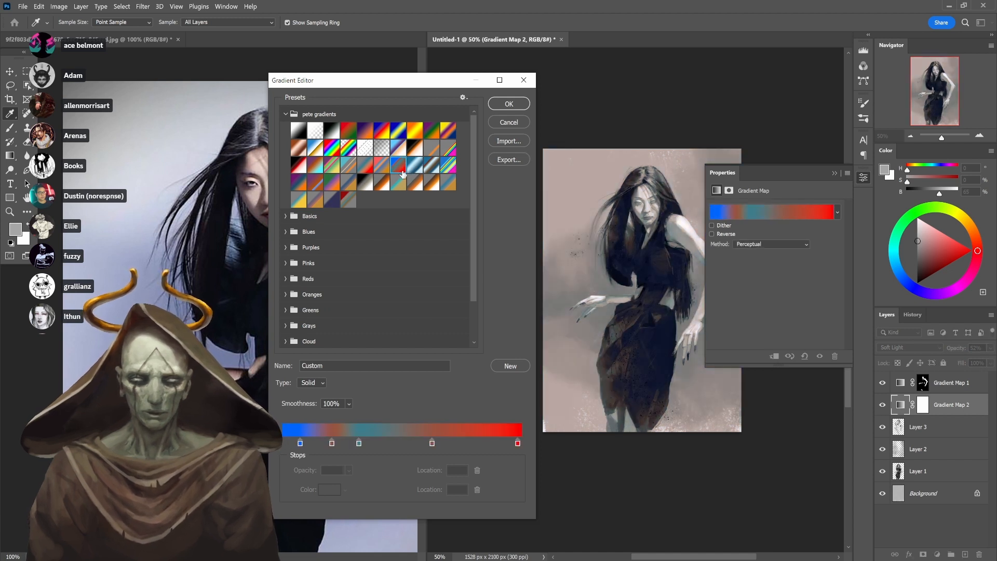
left_click(411, 172)
left_click(401, 169)
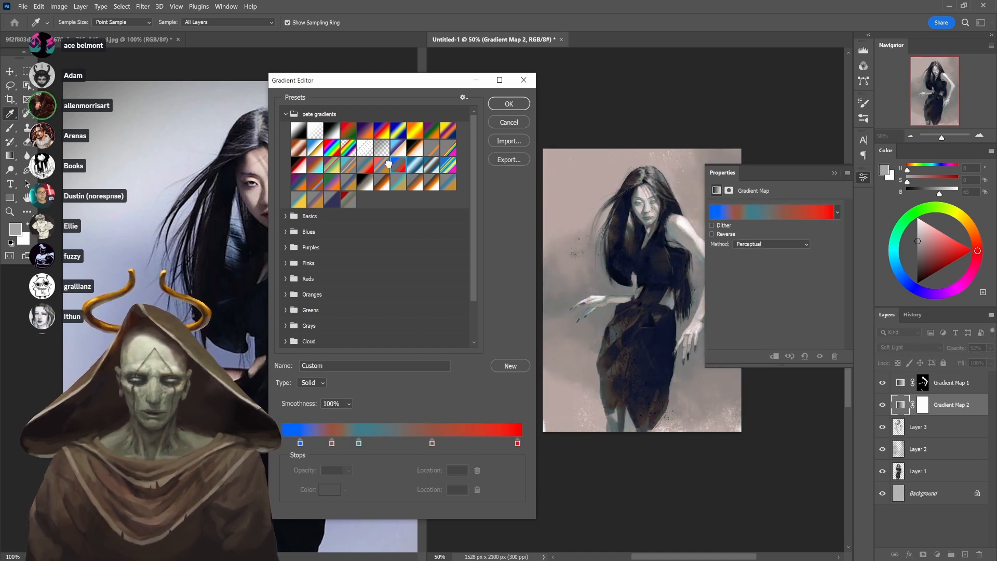
left_click(394, 177)
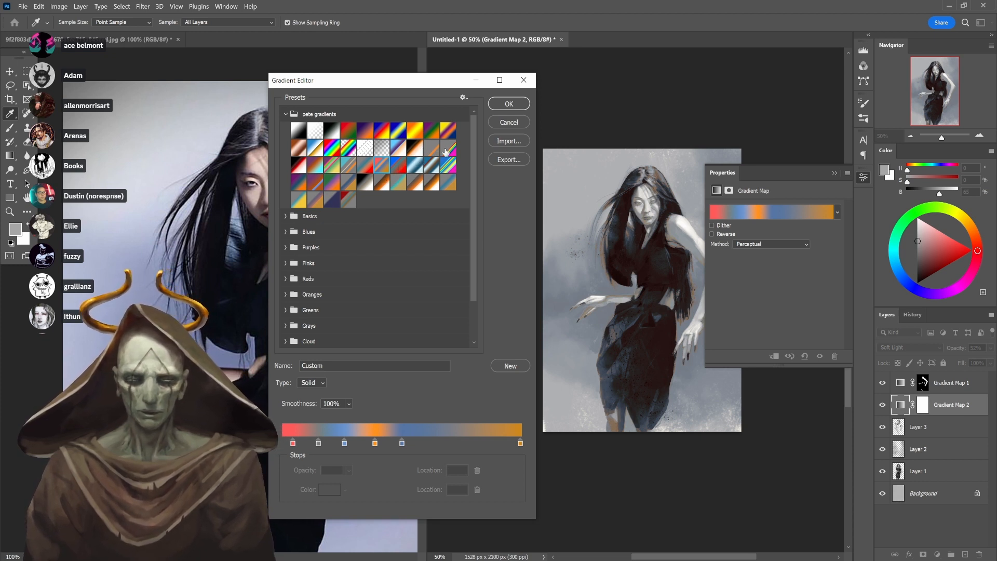
left_click(366, 183)
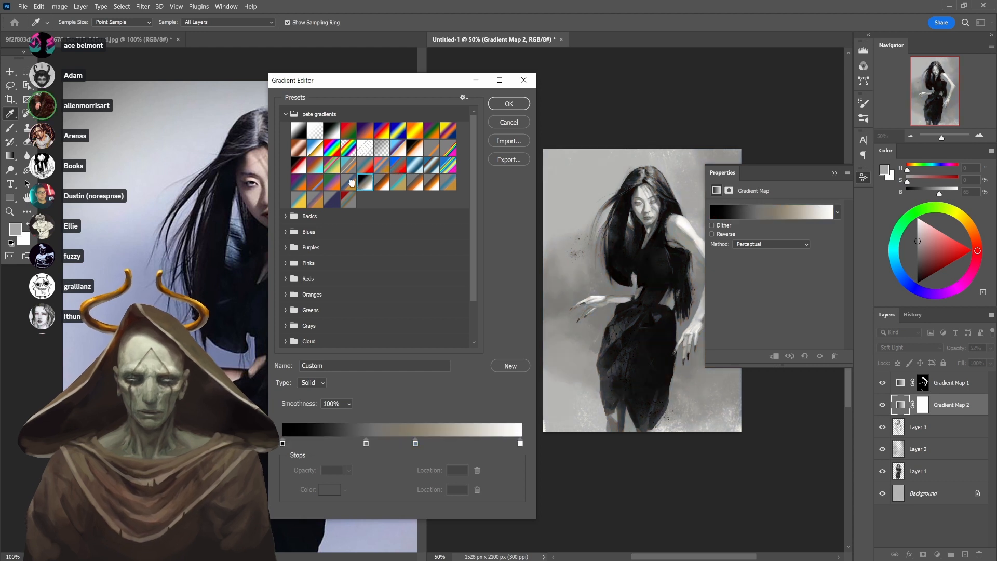
left_click(348, 182)
left_click(334, 183)
left_click(352, 184)
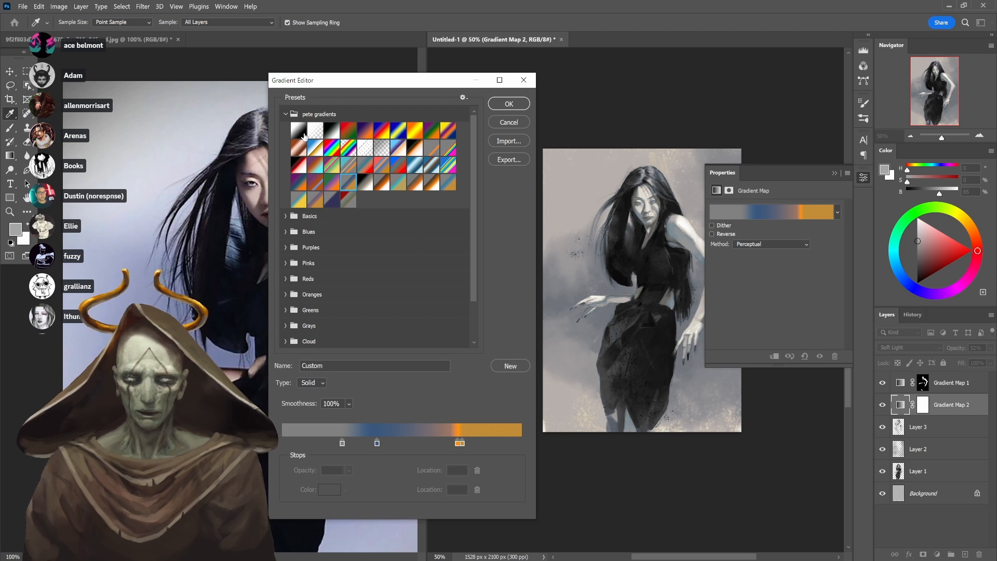
Move the first pete gradients presets, through Violet, Green, Orange and Copper, out of the set into a loose row above it
left_click_drag(302, 134, 286, 117)
left_click_drag(318, 151, 321, 115)
left_click_drag(300, 151, 337, 115)
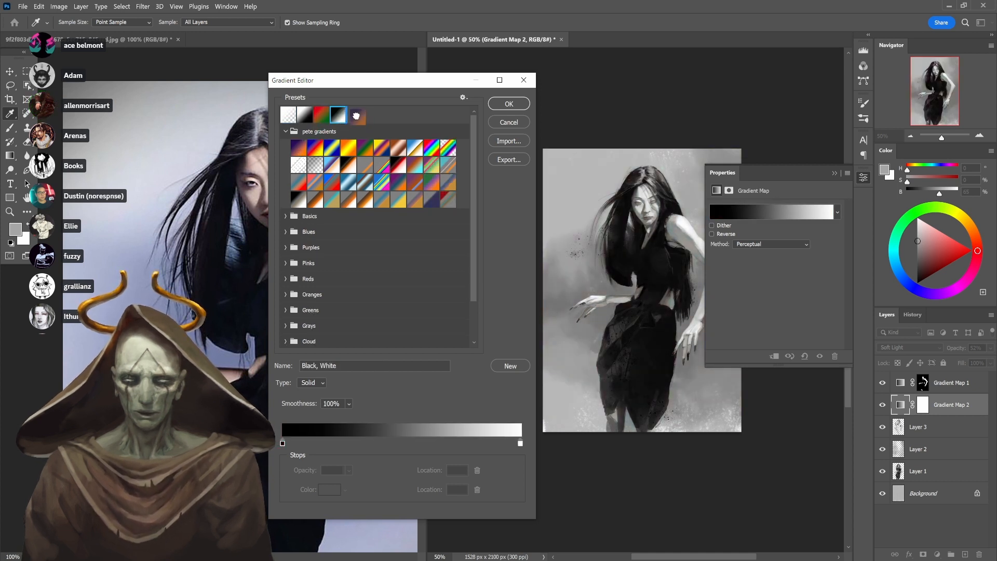
left_click_drag(299, 150, 421, 115)
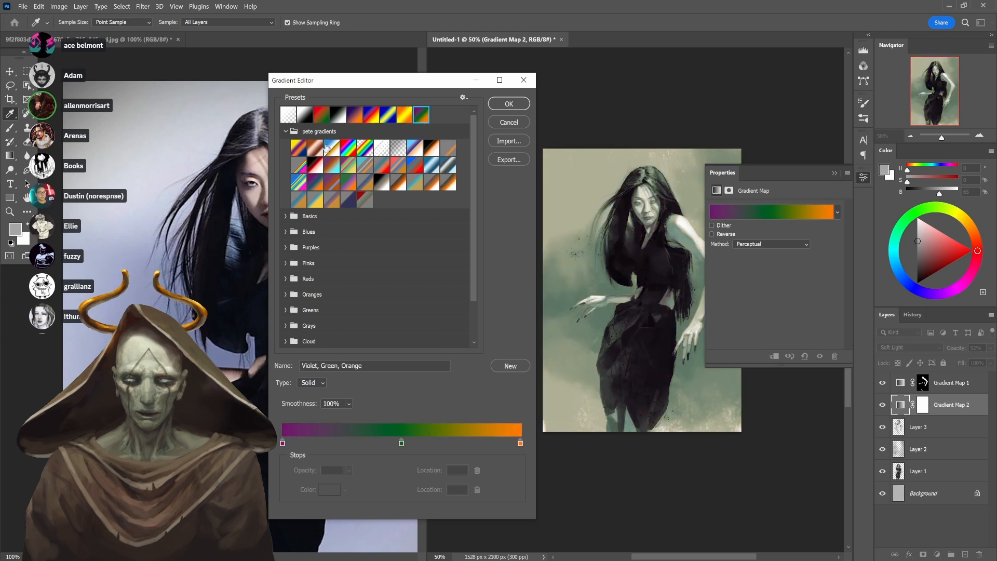
left_click_drag(349, 132, 455, 115)
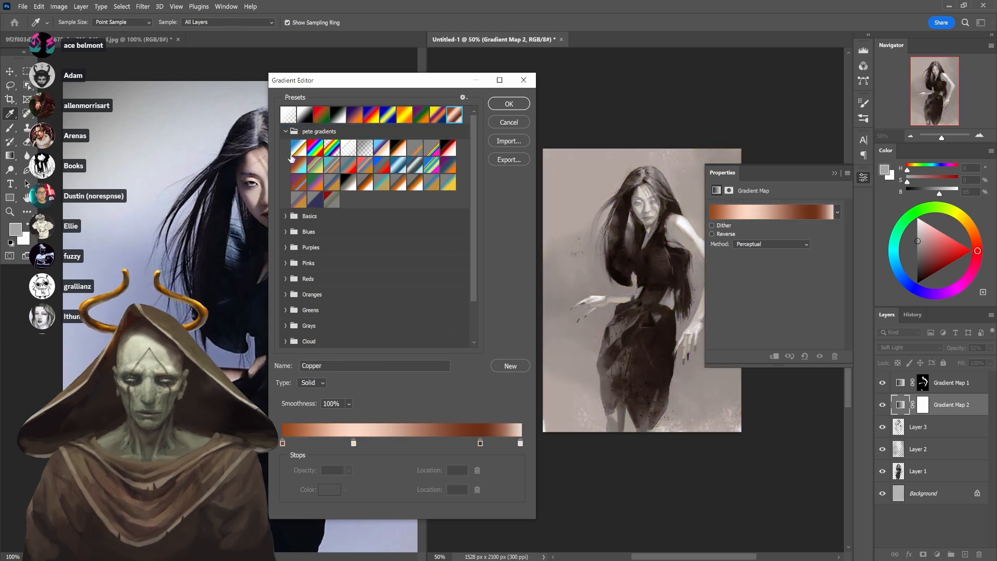
Move the Chrome preset and those following it, through the black-red-white one, out of pete gradients into a second loose row
left_click_drag(302, 155, 288, 130)
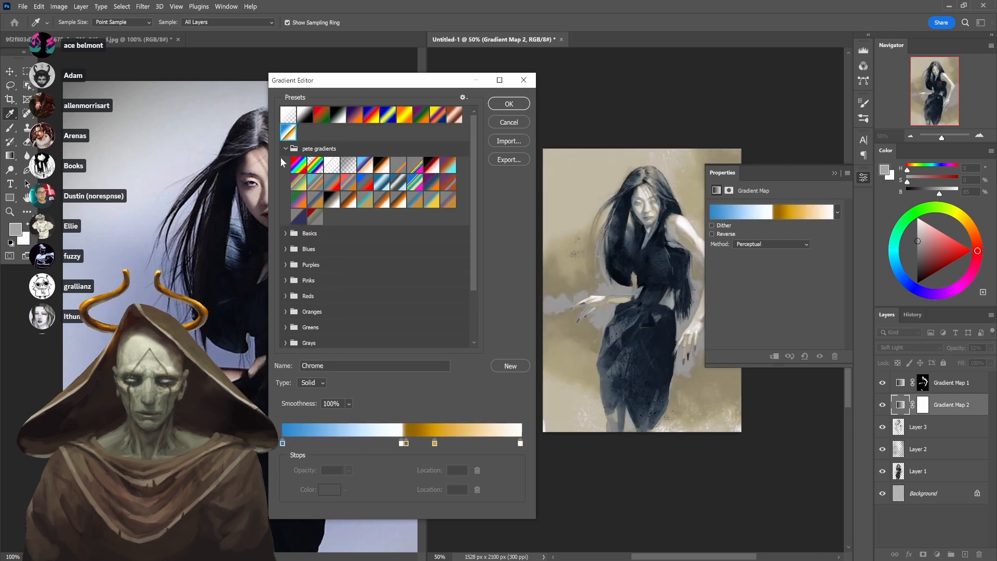
left_click_drag(298, 166, 371, 132)
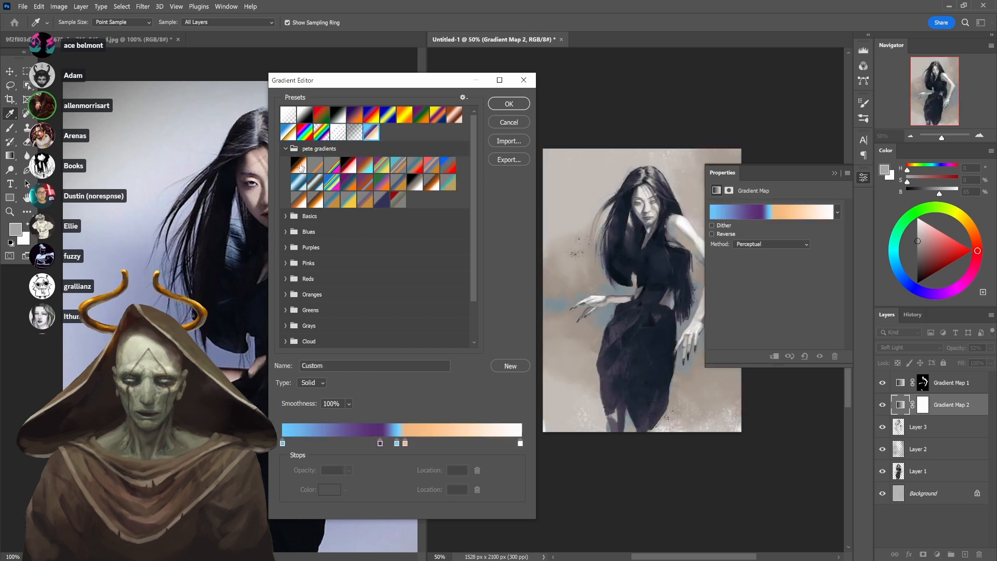
left_click_drag(321, 177, 388, 132)
left_click_drag(299, 166, 405, 132)
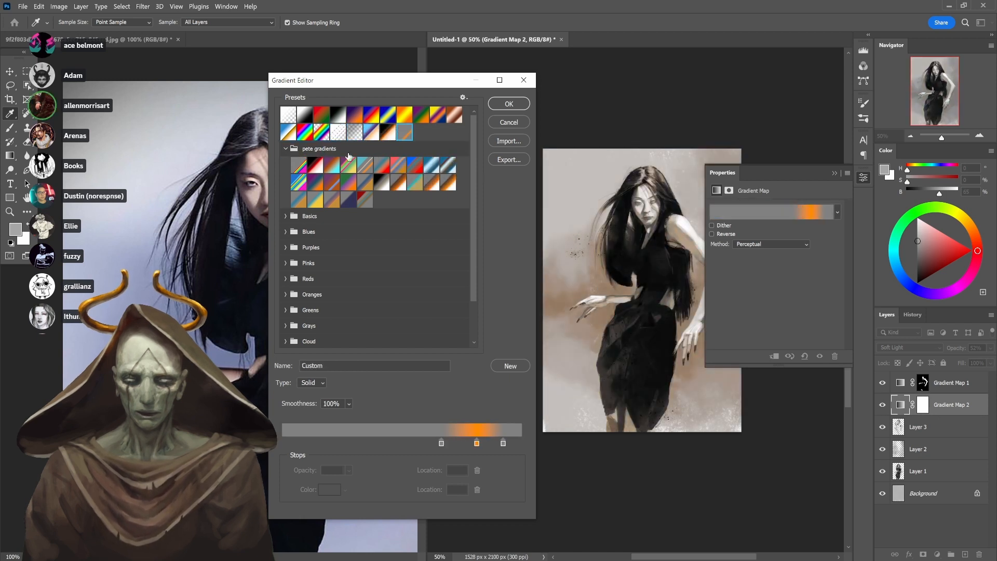
left_click_drag(299, 166, 421, 131)
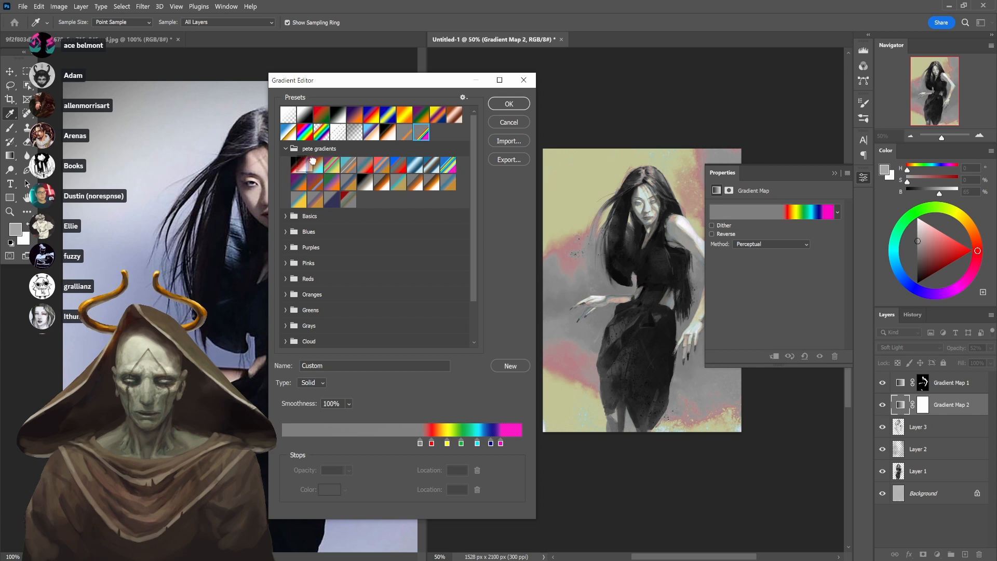
left_click_drag(312, 161, 438, 132)
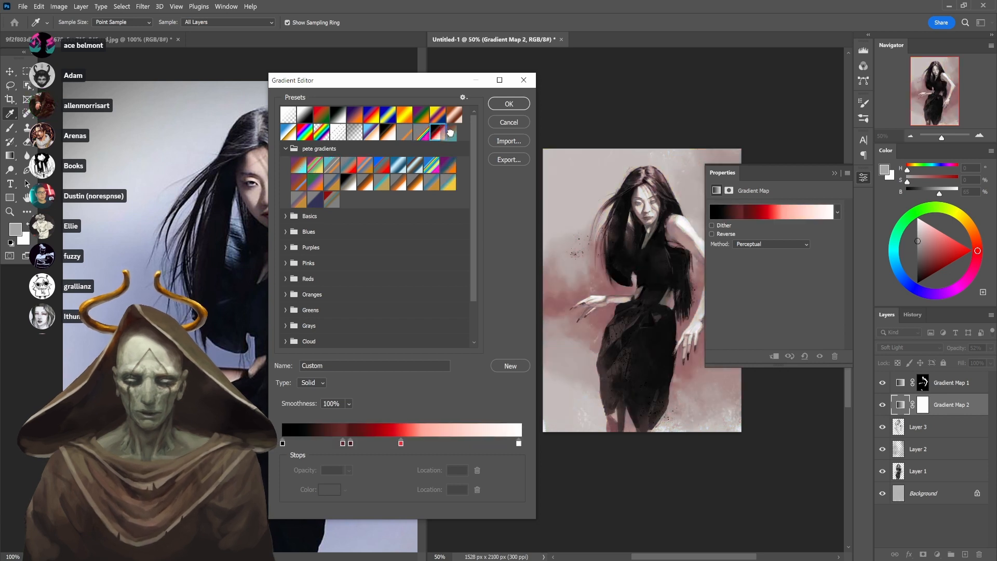
Move the following presets, through the gray-blue-gold one, out of pete gradients to fill a third row and start a fourth
left_click_drag(298, 166, 322, 149)
left_click_drag(300, 182, 338, 150)
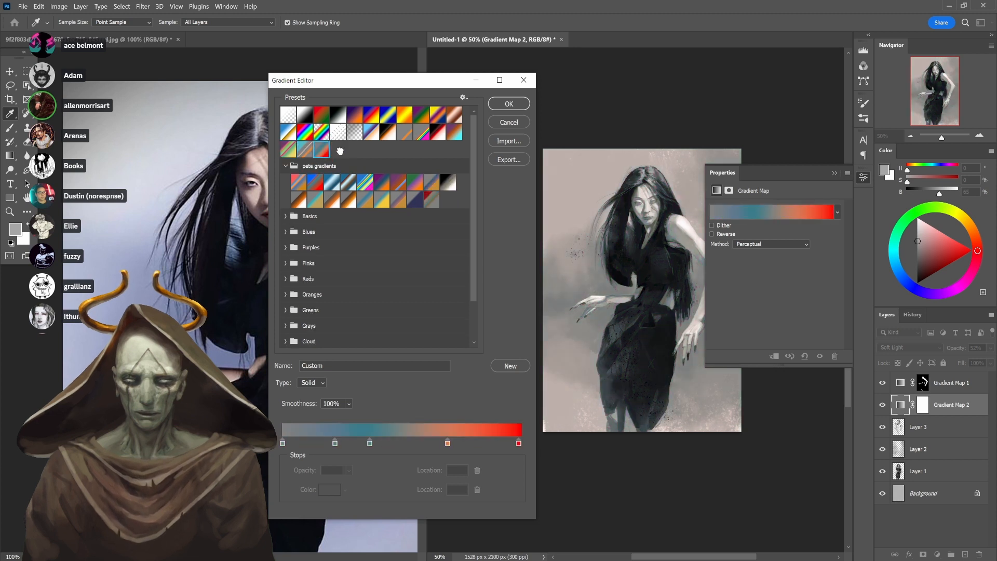
left_click_drag(300, 182, 355, 150)
left_click_drag(307, 184, 384, 151)
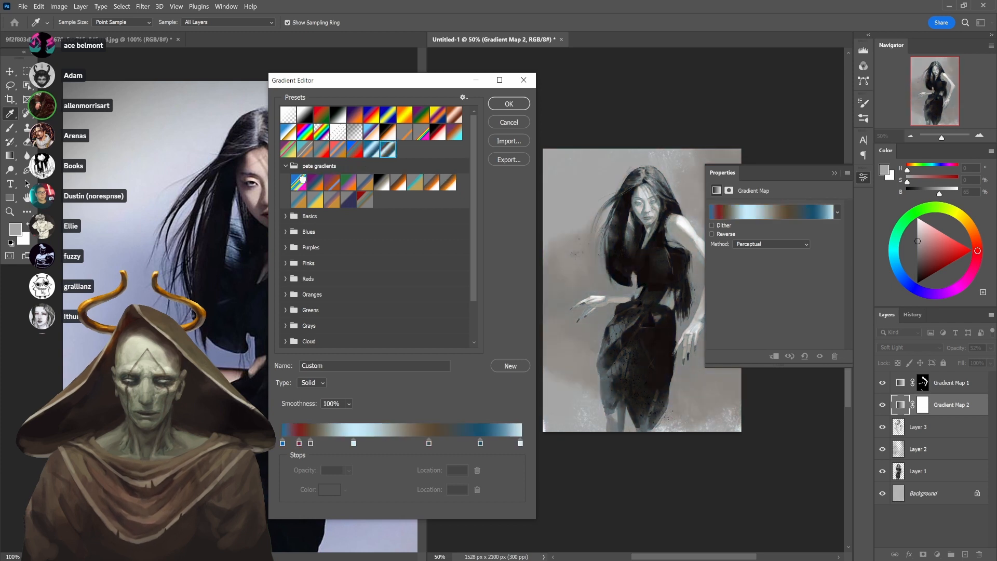
left_click_drag(299, 185, 406, 151)
left_click_drag(298, 183, 421, 151)
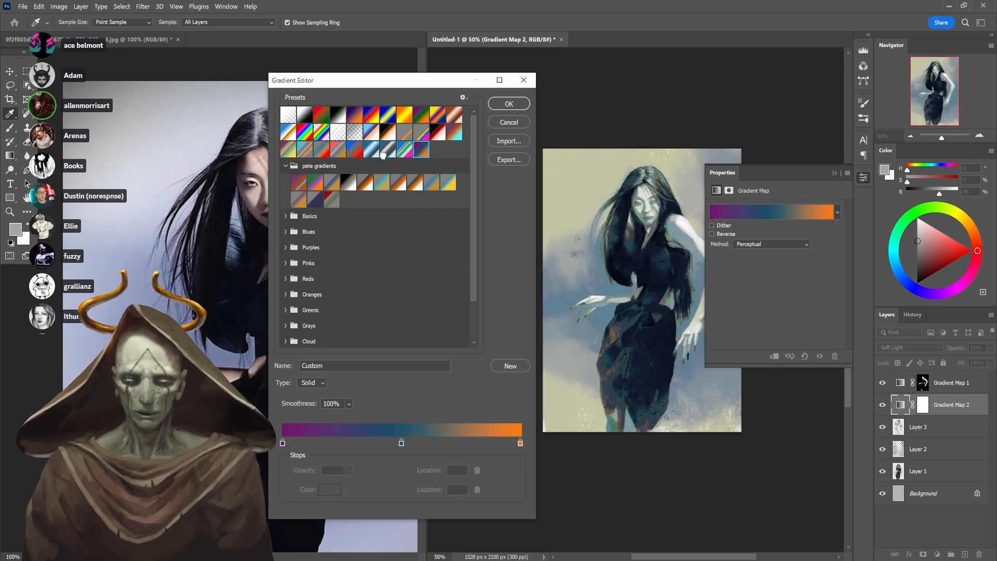
left_click_drag(298, 183, 453, 150)
left_click_drag(301, 187, 457, 153)
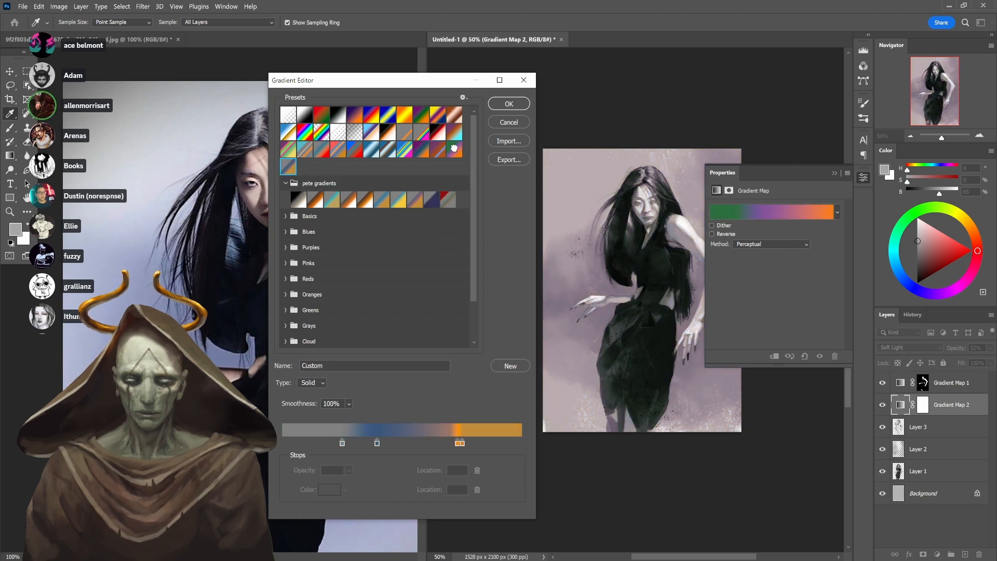
Move all remaining presets, from black-tan-white to the red, gray and blue one, out of pete gradients into the fourth row
left_click_drag(299, 198, 322, 166)
left_click_drag(300, 198, 338, 166)
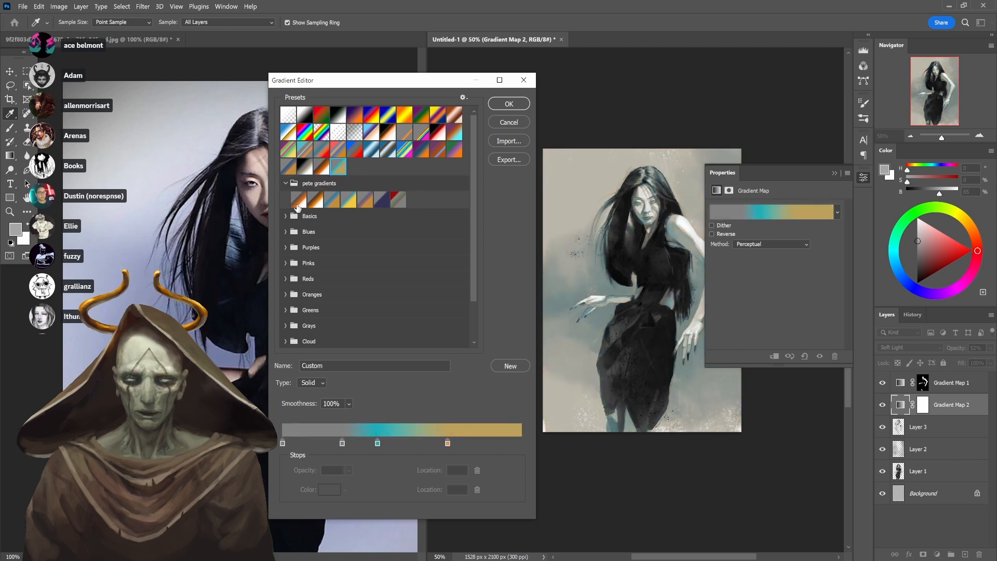
left_click_drag(298, 199, 354, 166)
left_click_drag(308, 204, 454, 166)
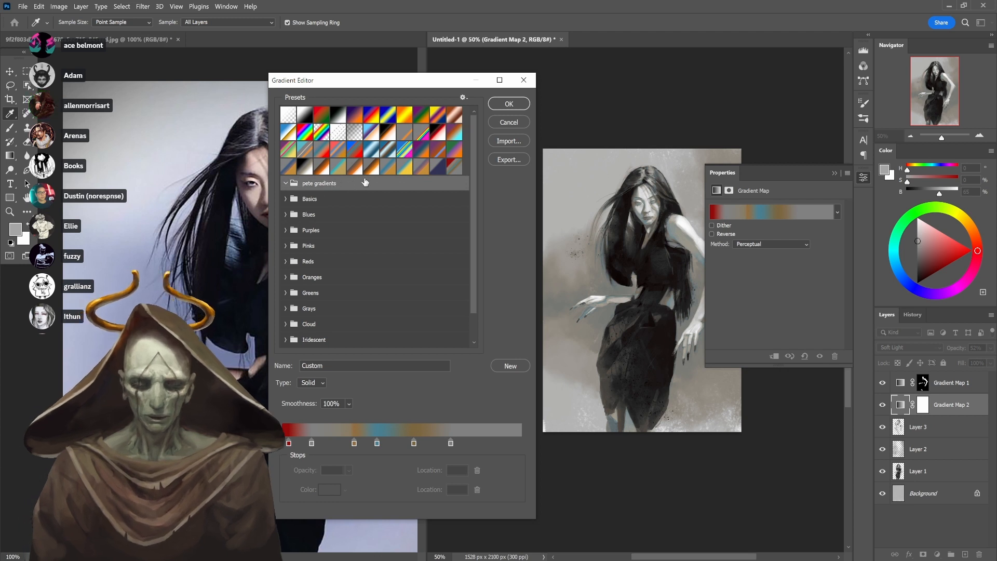
left_click(388, 185)
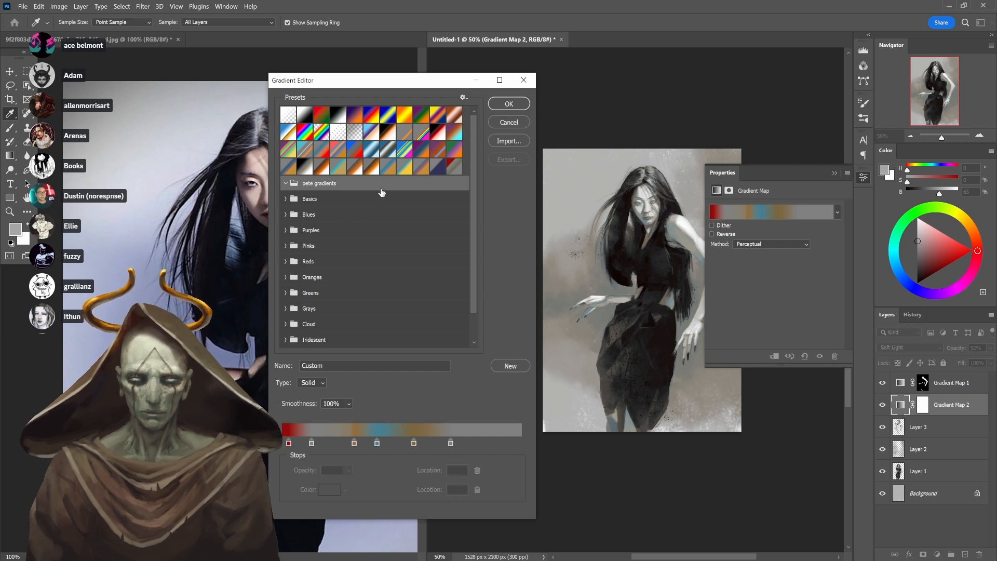
Collapse the gradient map properties to uncover the painting, and preview third-row presets such as green-purple-orange, purple-teal-orange and multicolored blue-to-magenta
left_click(836, 173)
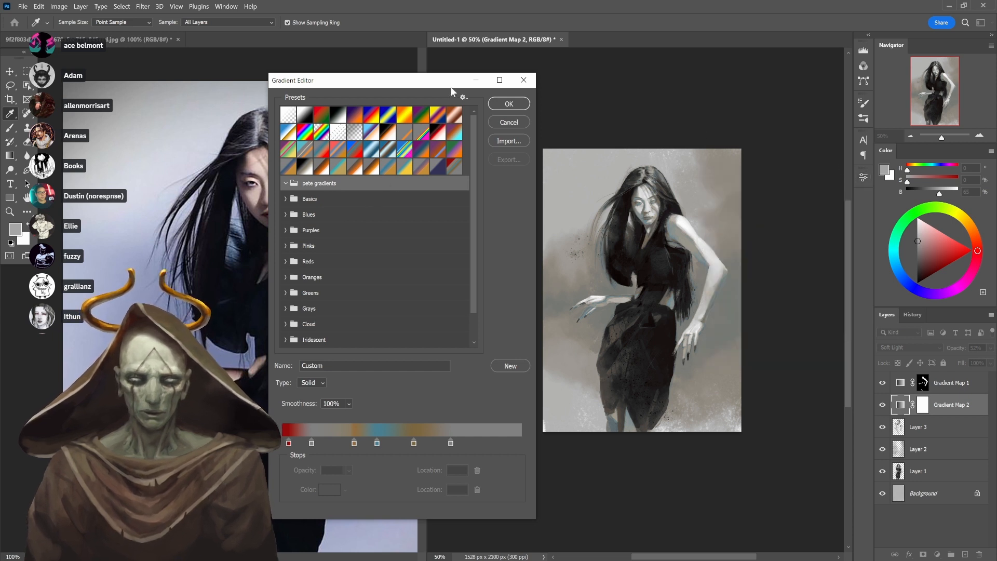
left_click(455, 120)
left_click(455, 132)
left_click(454, 149)
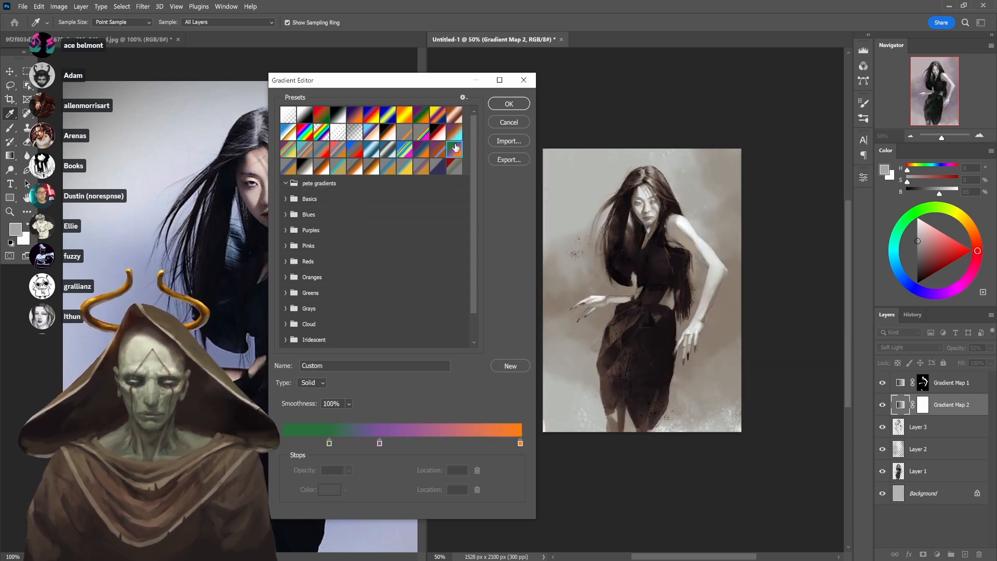
left_click(430, 150)
left_click(417, 150)
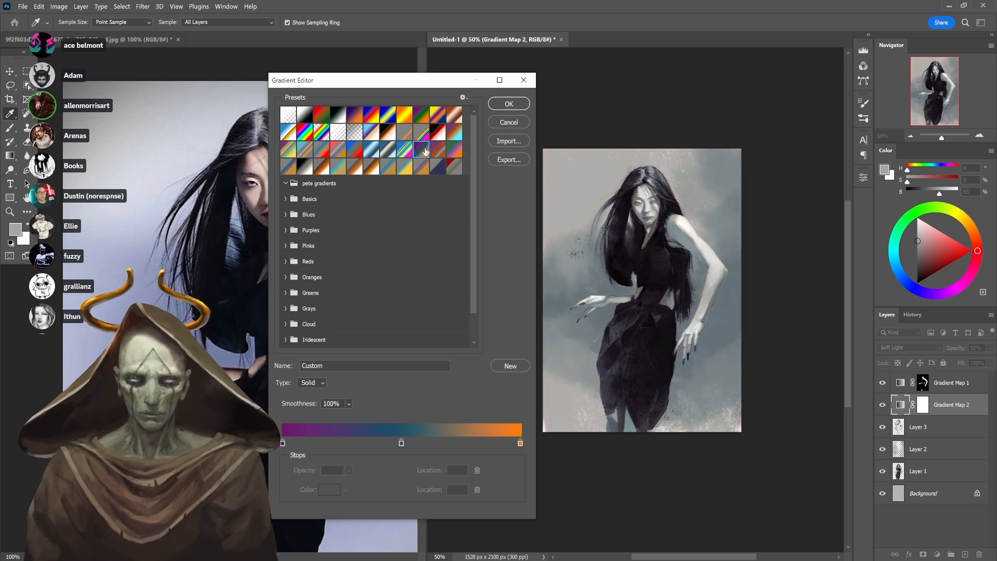
left_click(425, 150)
left_click(419, 152)
left_click(410, 153)
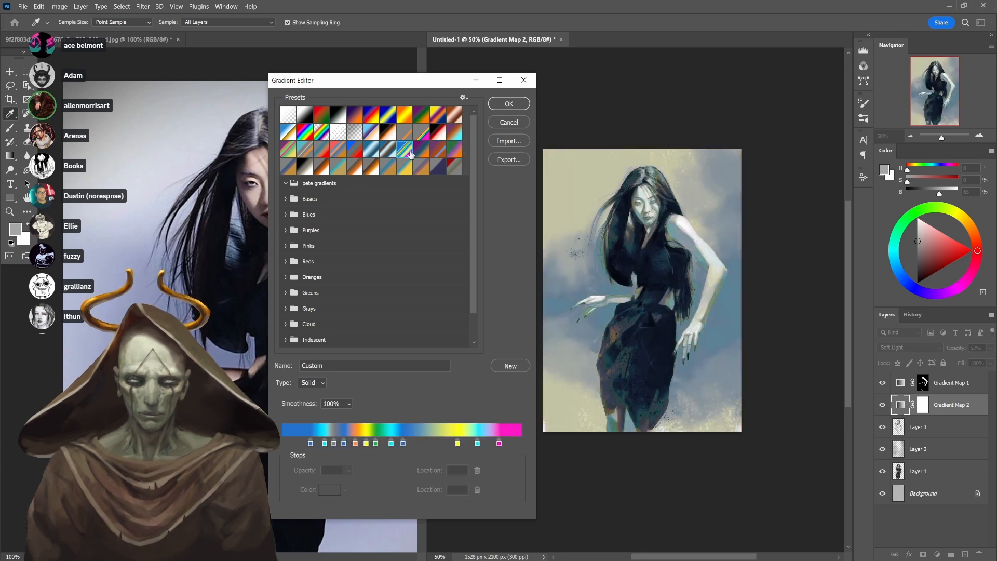
Preview the fourth-row gradient presets on Gradient Map 2, including gray-blue-gold, gray-orange-white, gray-teal-gold, black-tan-white and gray-navy-gold
left_click(409, 161)
left_click(391, 166)
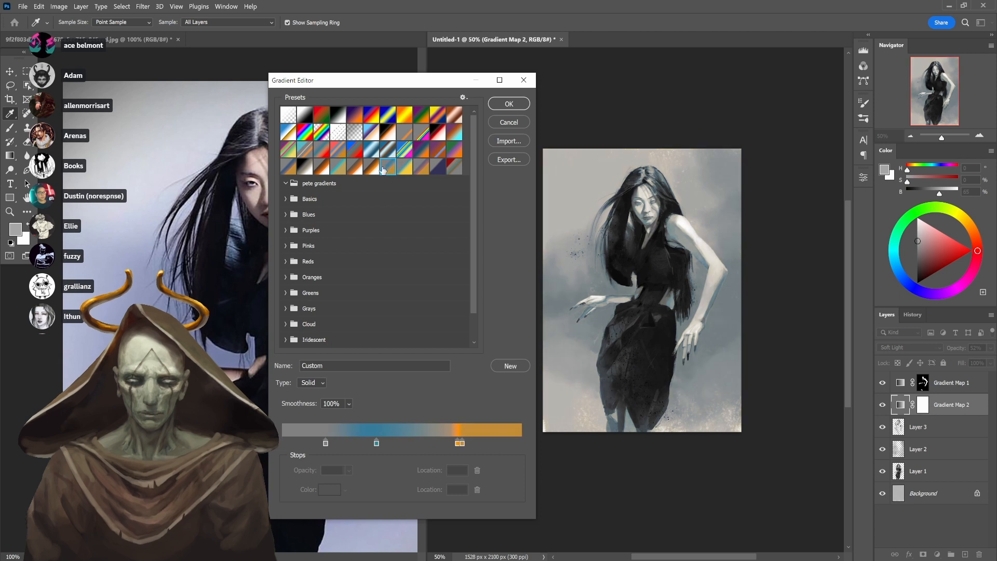
left_click(378, 169)
left_click(356, 170)
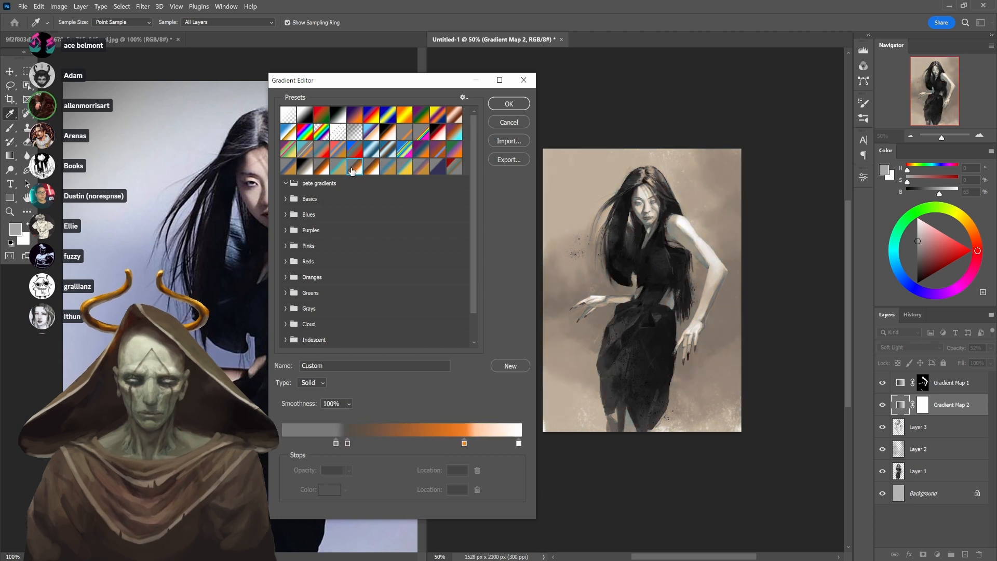
left_click(340, 171)
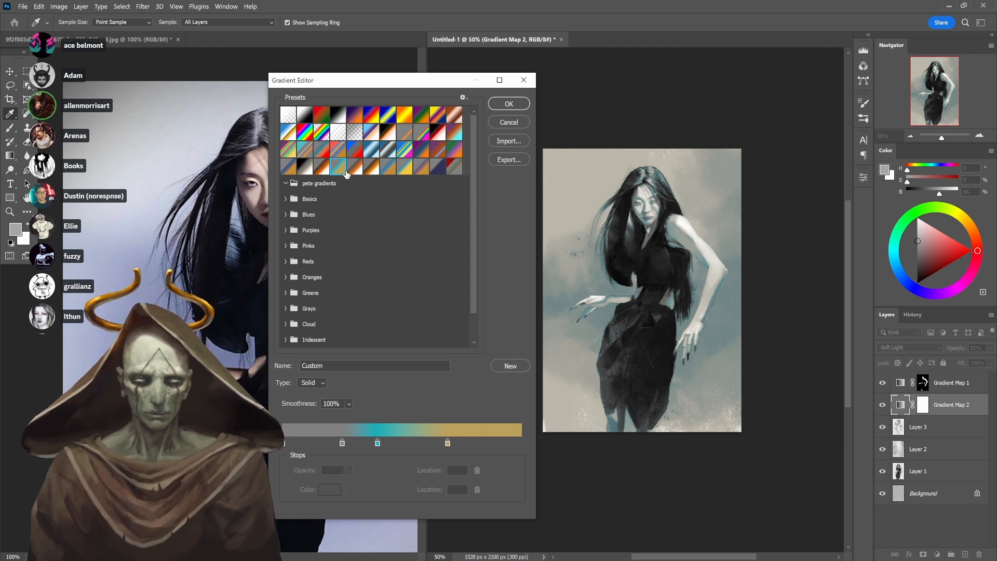
left_click(322, 167)
left_click(306, 166)
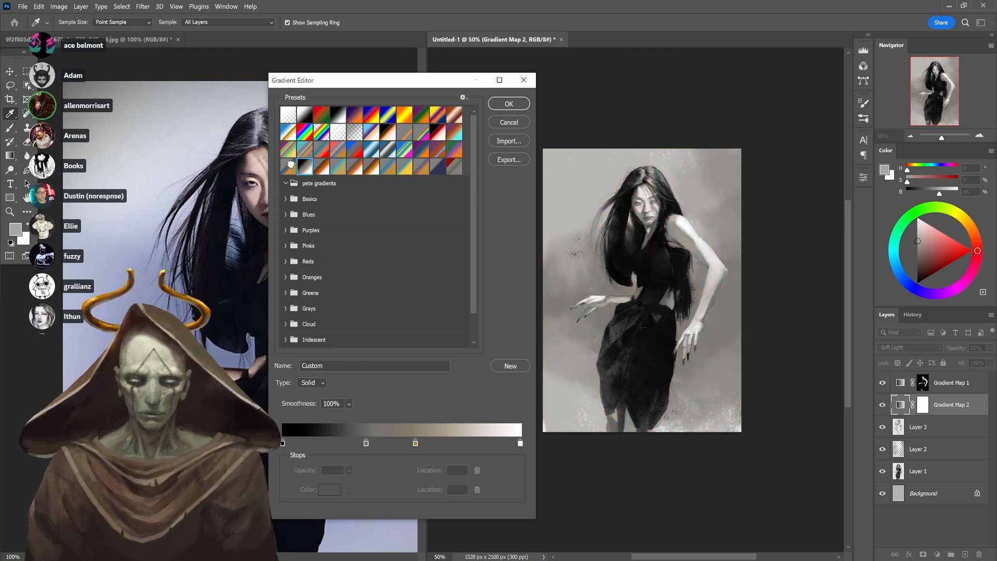
left_click(289, 165)
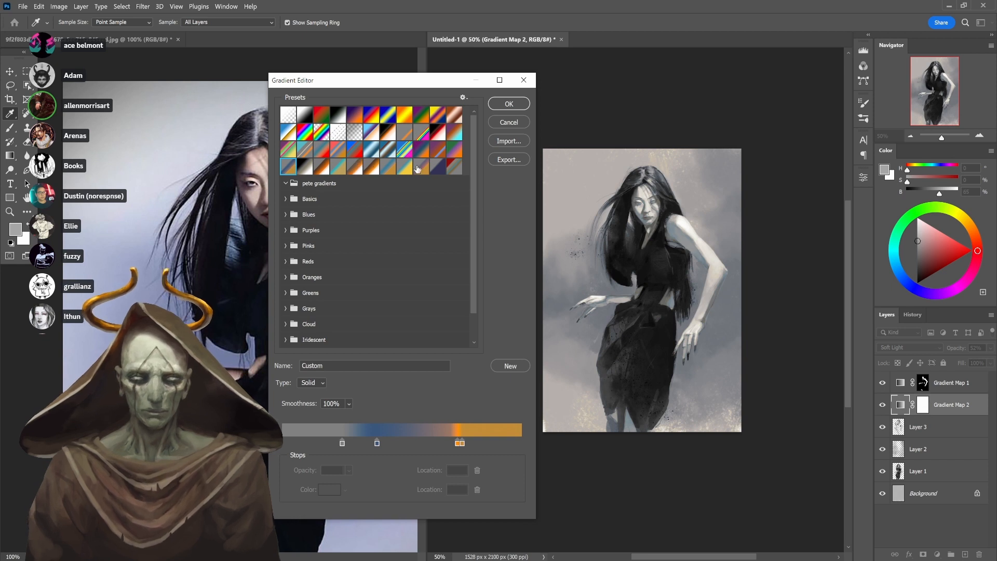
Preview red-gray-blue, gray-navy, steel blue and blue-to-red presets, and apply the coral, blue and orange preset to Gradient Map 2
left_click(451, 170)
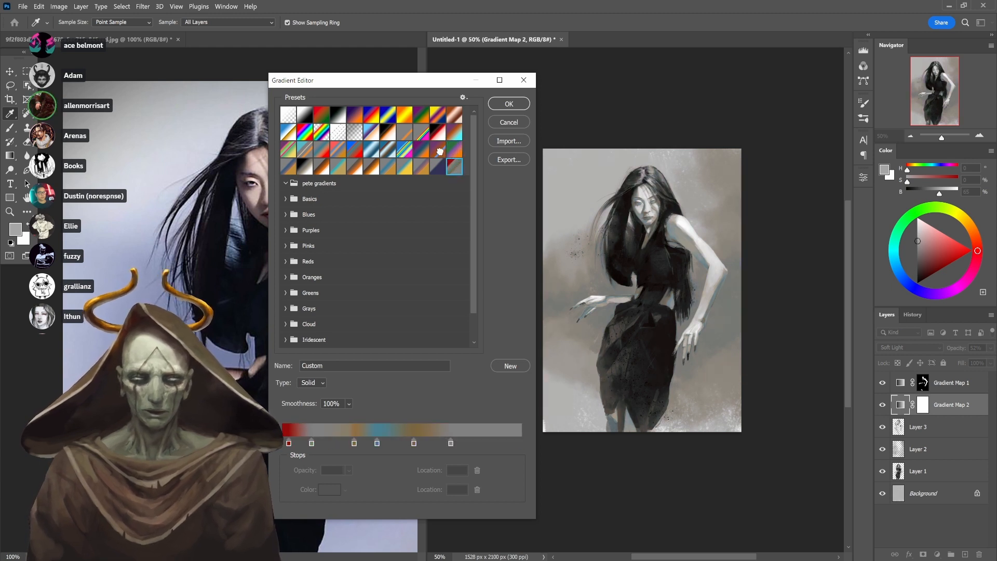
left_click(438, 166)
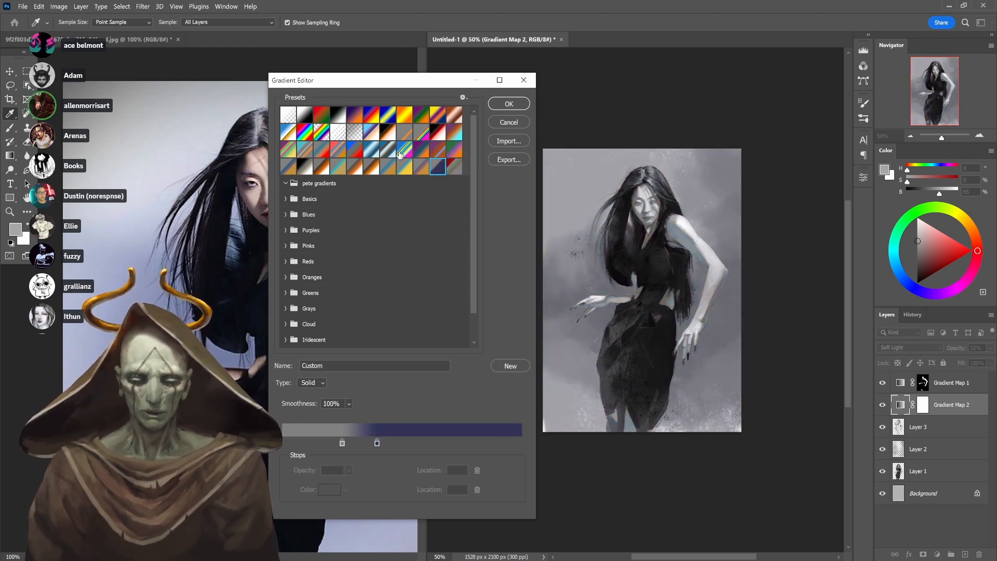
left_click(394, 154)
left_click(373, 148)
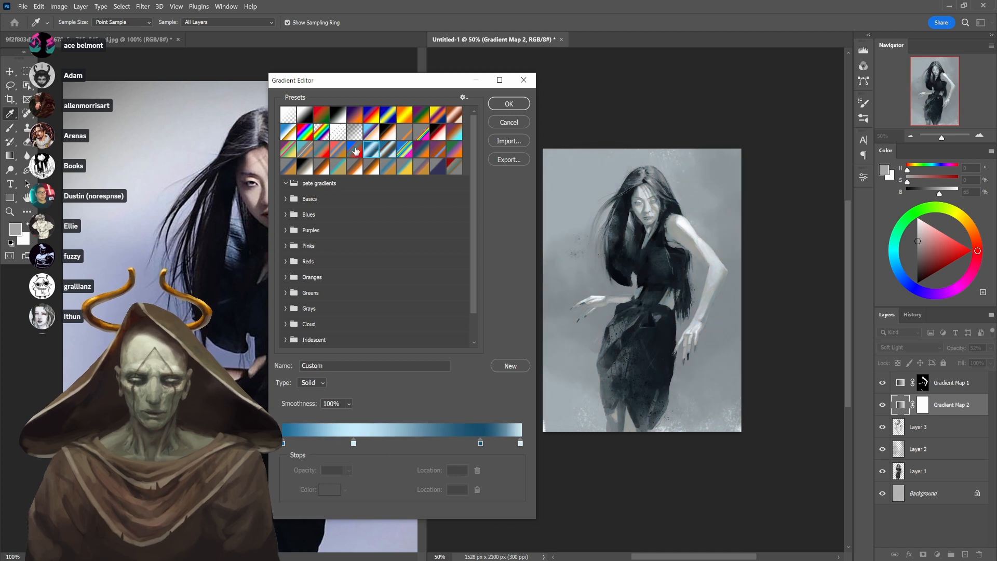
left_click(356, 151)
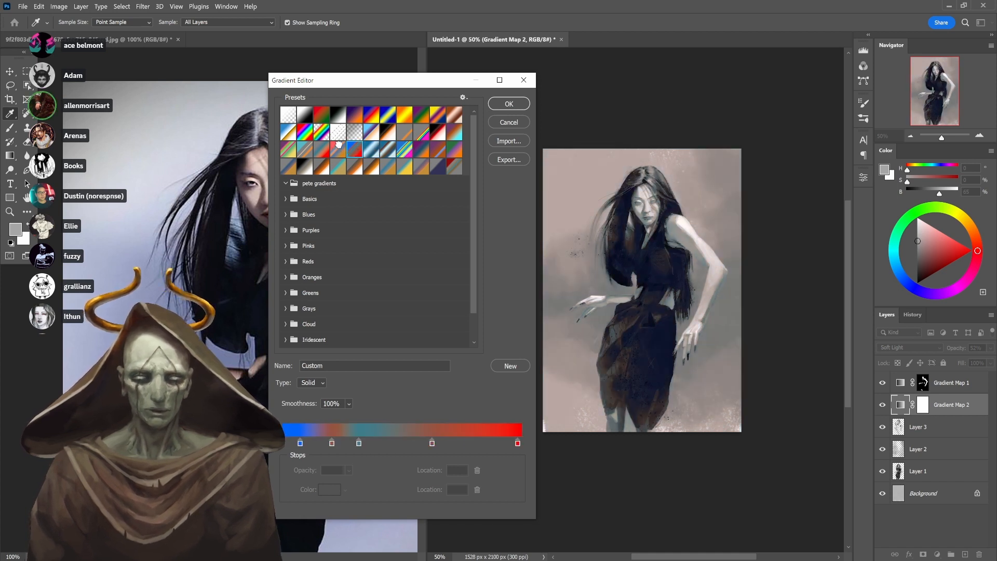
left_click(332, 148)
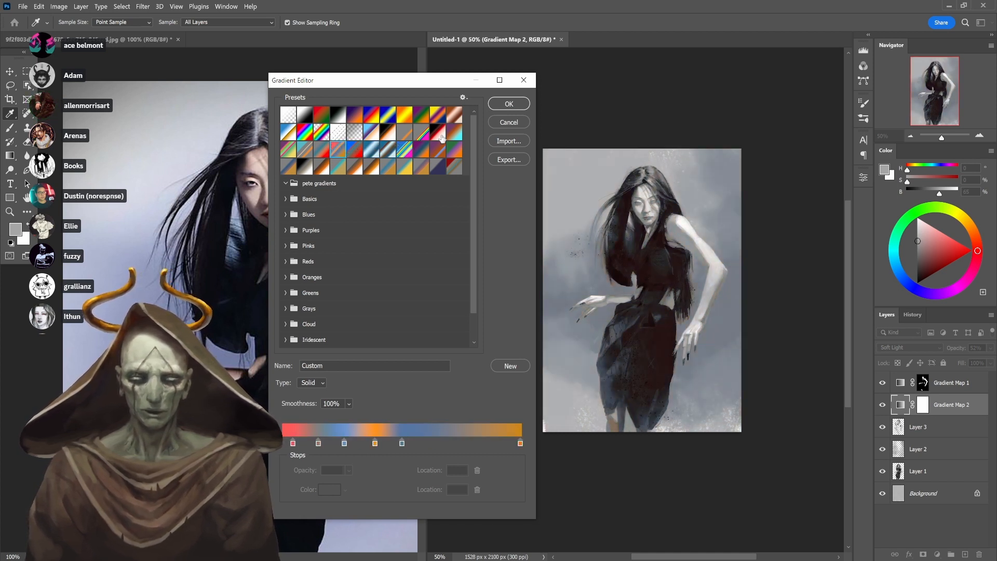
left_click(504, 105)
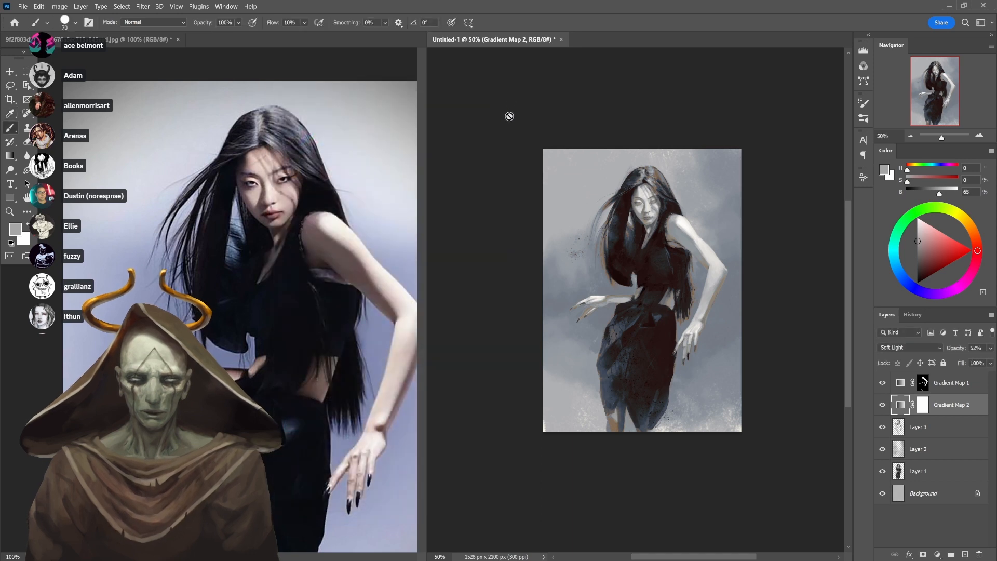
Toggle Gradient Map 2's visibility several times to compare the painting with and without its color
left_click(883, 404)
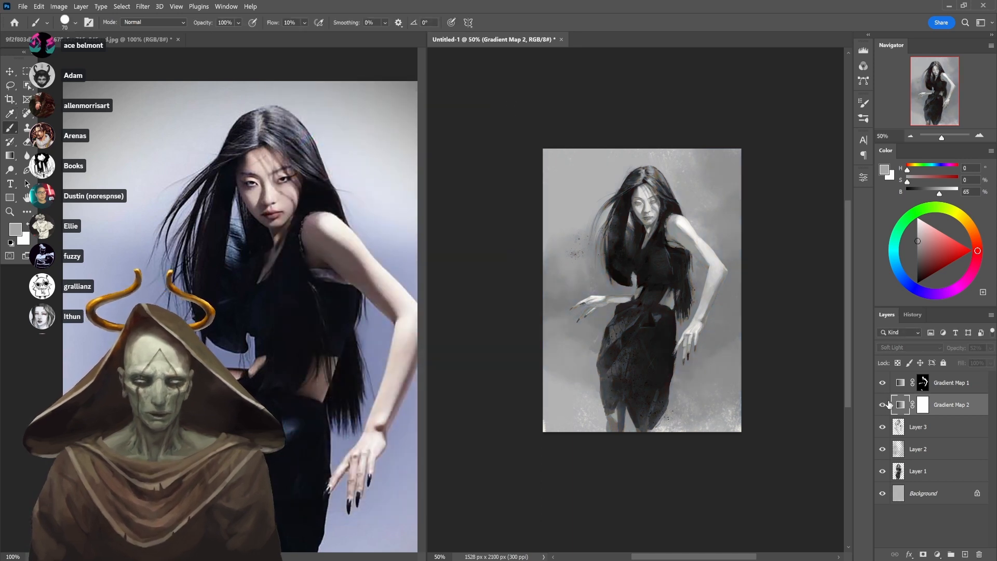
left_click(884, 403)
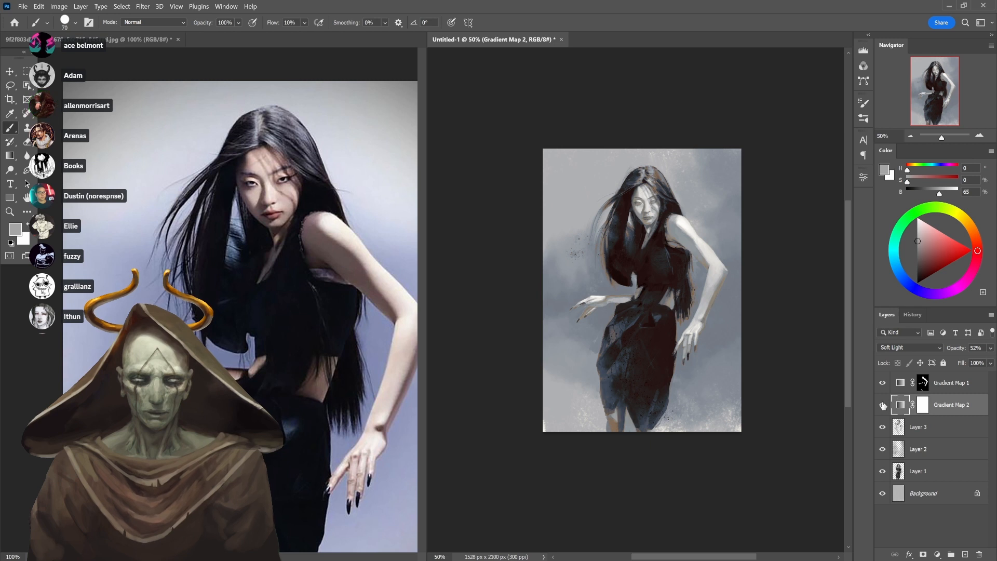
left_click(882, 404)
left_click(882, 404)
left_click(883, 404)
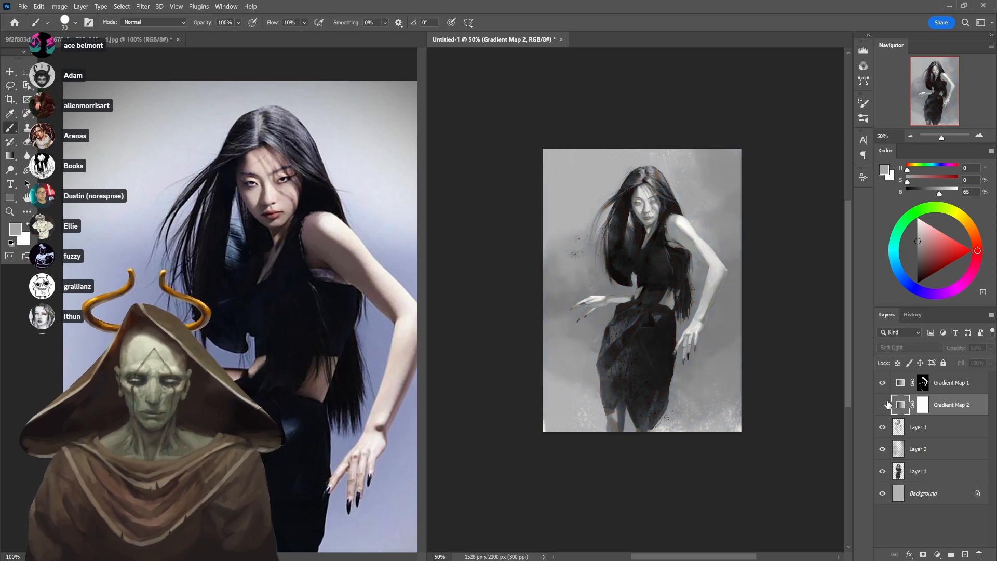
left_click(882, 404)
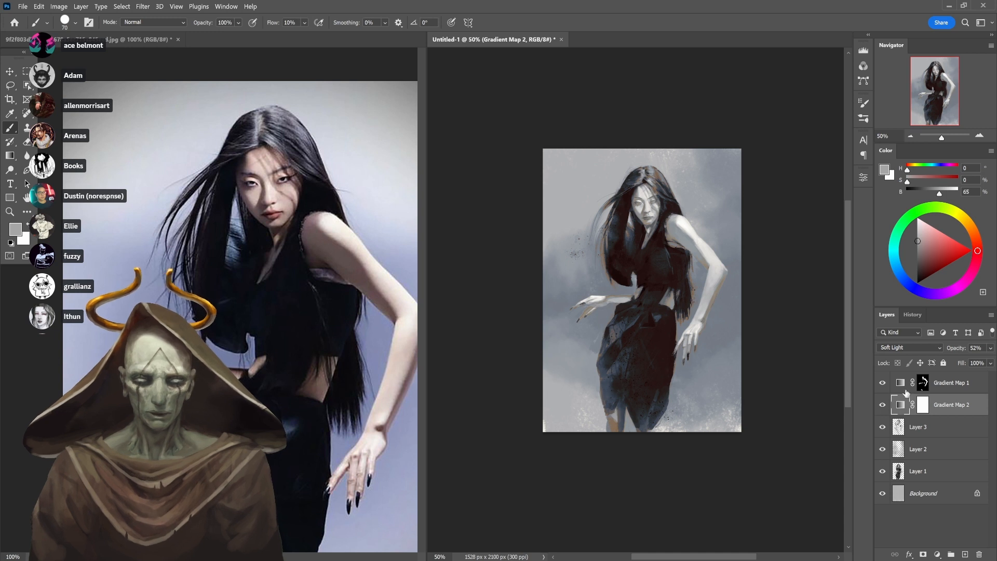
Hide both gradient map layers and make Layer 3 active for painting details on the face
left_click_drag(881, 404, 882, 382)
left_click(917, 427)
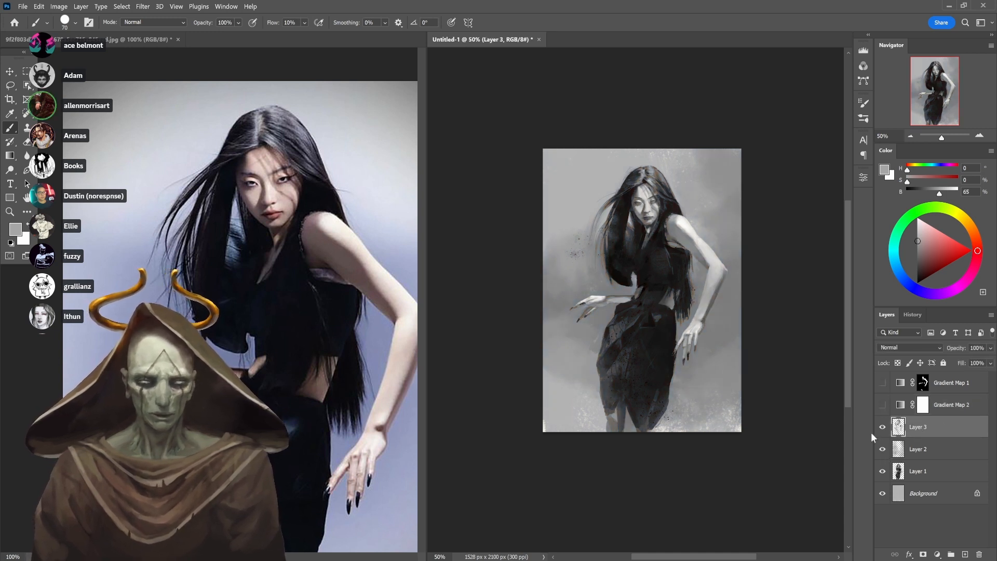
left_click(673, 214, "ctrl")
left_click(673, 214, "ctrl")
left_click(607, 215, "ctrl")
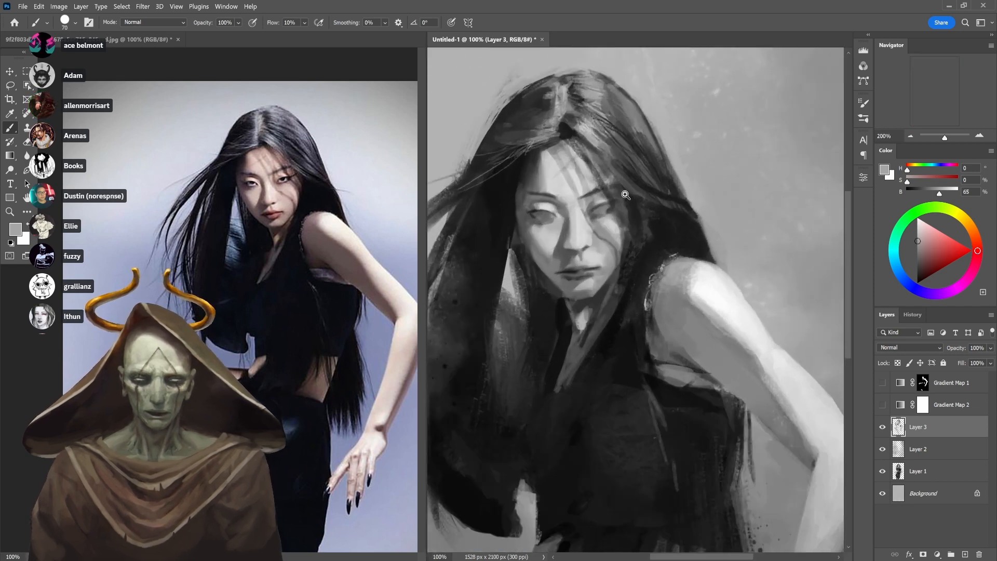
left_click(607, 215, "ctrl")
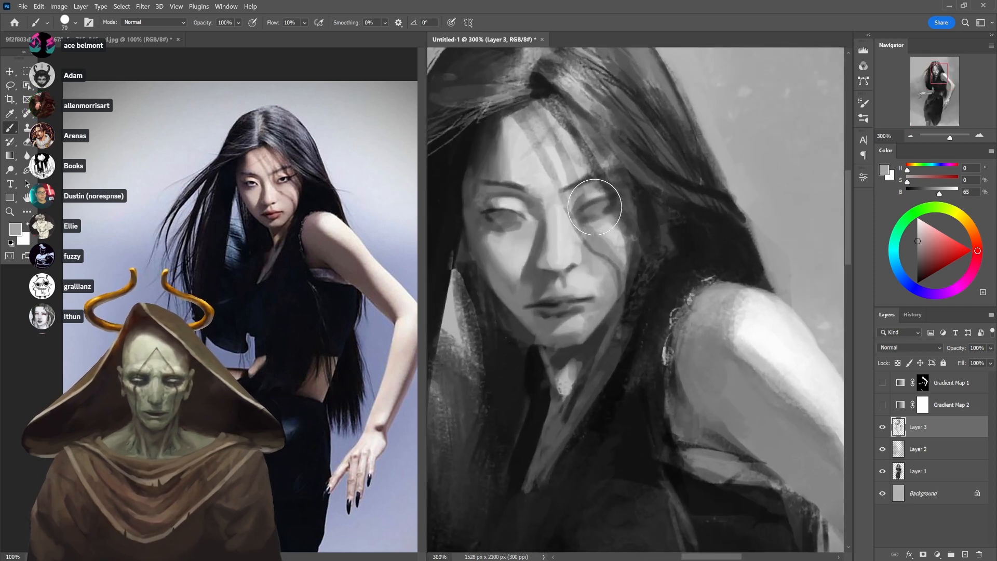
Paint the pupils and eyelids of both eyes in black with a 25 px brush, reducing the opacity from 60% to 30% and 20%
key("d")
key("bracketleft")
key("bracketleft")
key("bracketleft")
key("bracketleft")
key("bracketleft")
key("bracketleft")
key("bracketleft")
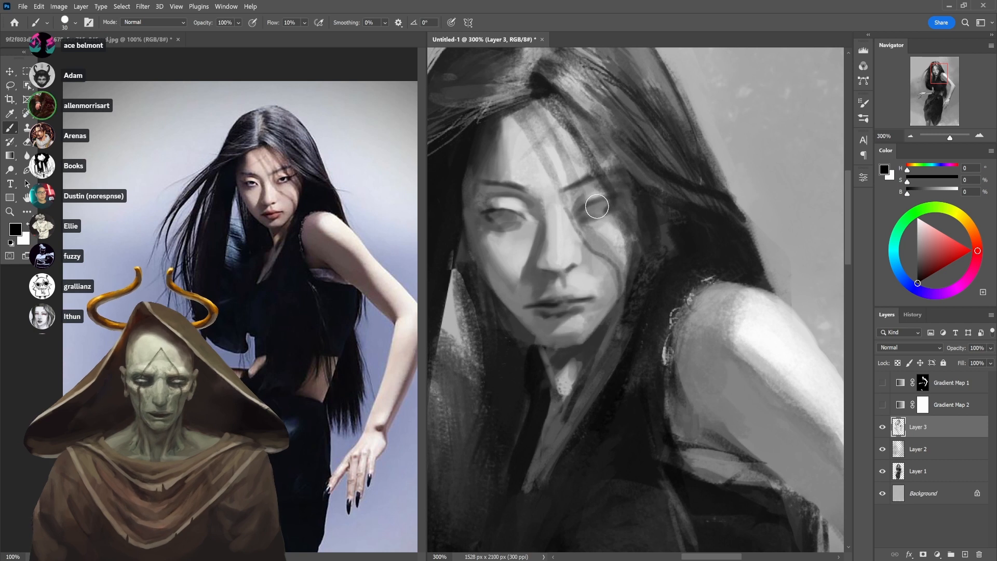
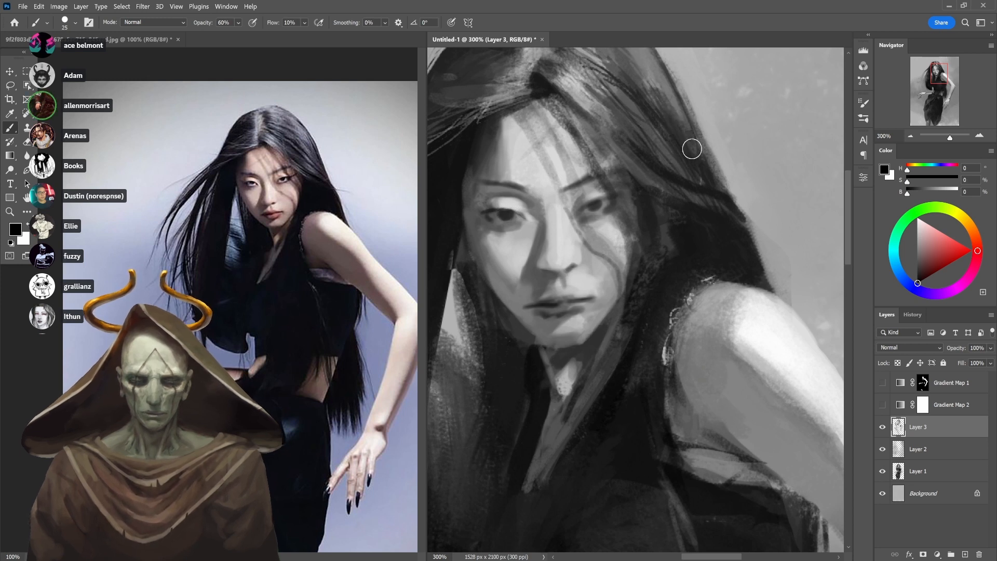
key("3")
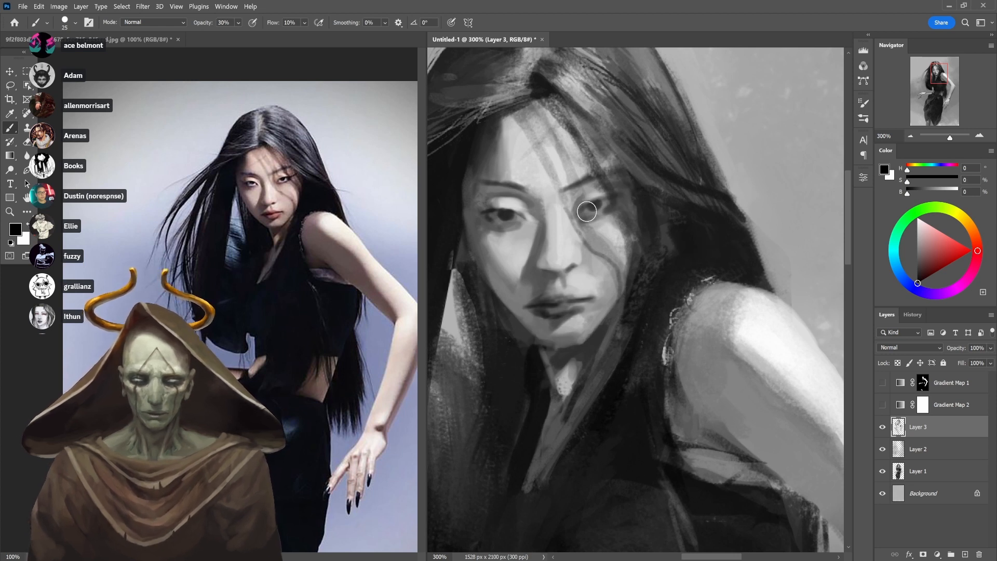
key("2")
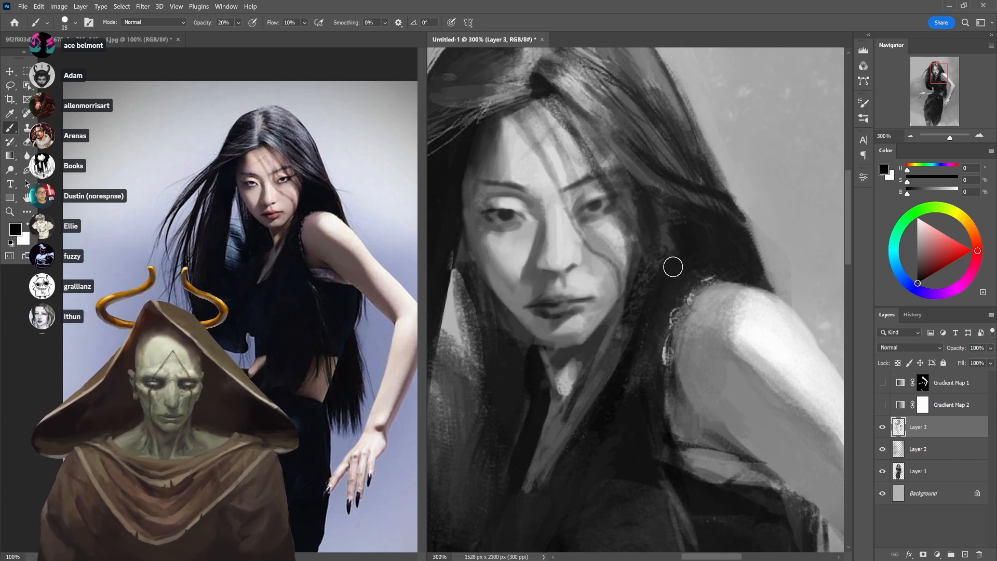
Touch up the skin around the shadowed eye with light gray sampled from the face, at 32% brush opacity
left_click(607, 213, "alt")
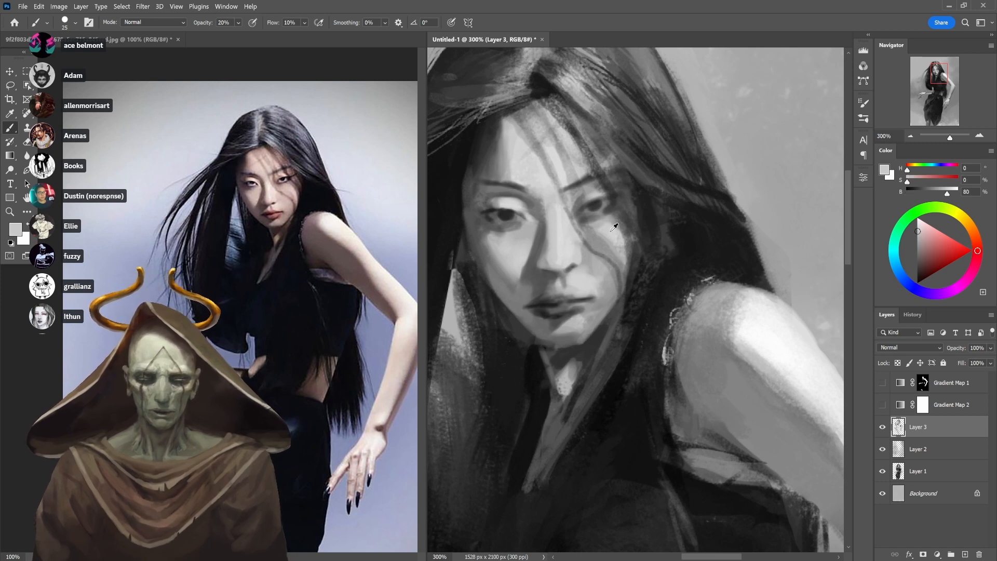
key("3")
key("2")
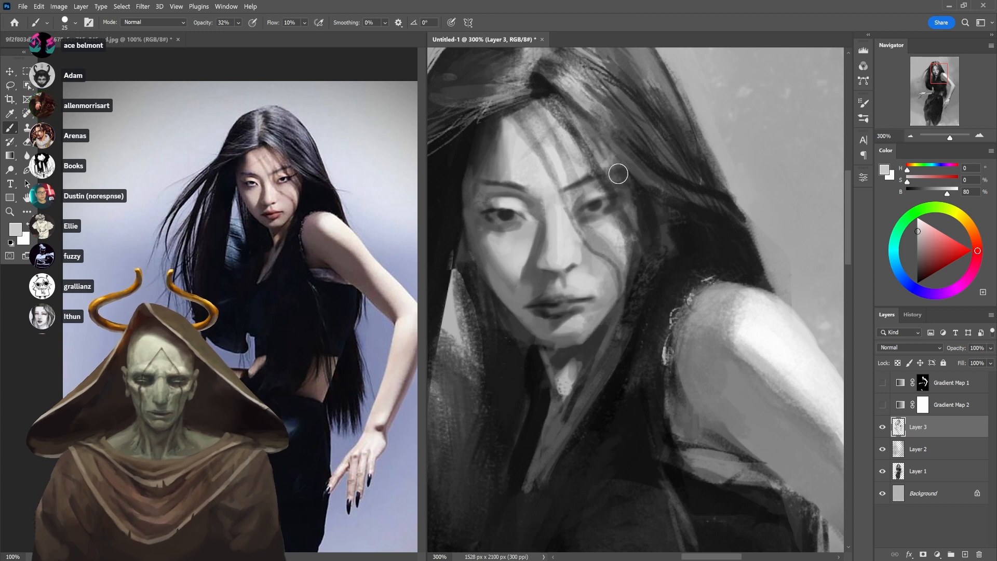
Refine the hair strands over the forehead at 40% opacity, using black and grays sampled from the hair and skin
key("4")
key("d")
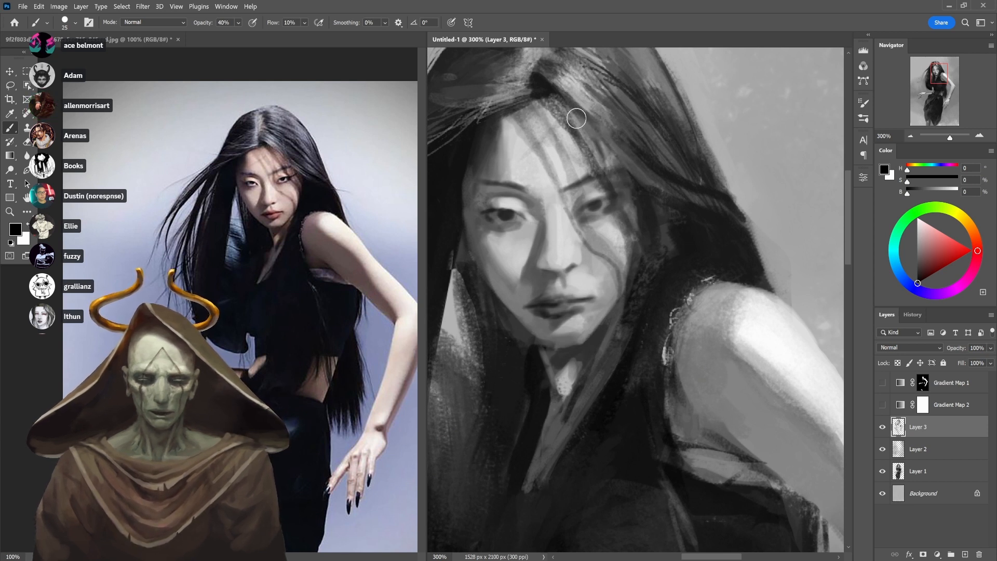
left_click(573, 123, "alt")
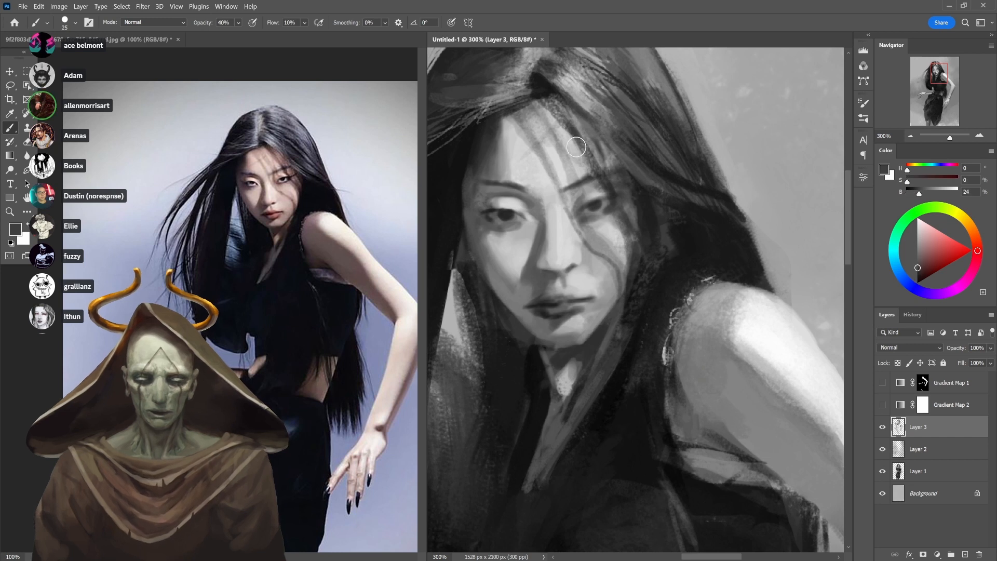
left_click(576, 147, "alt")
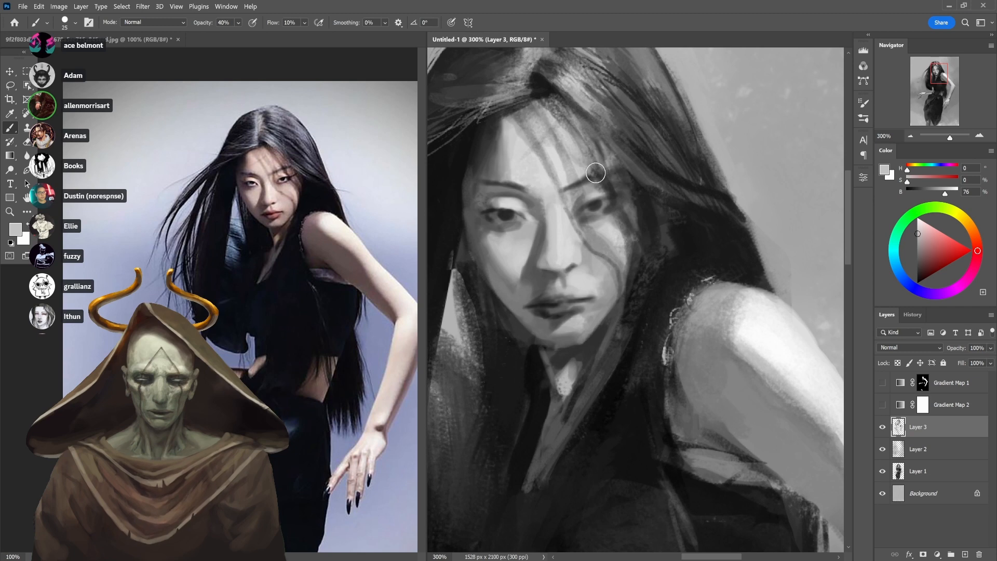
scroll(634, 176, "down", 1)
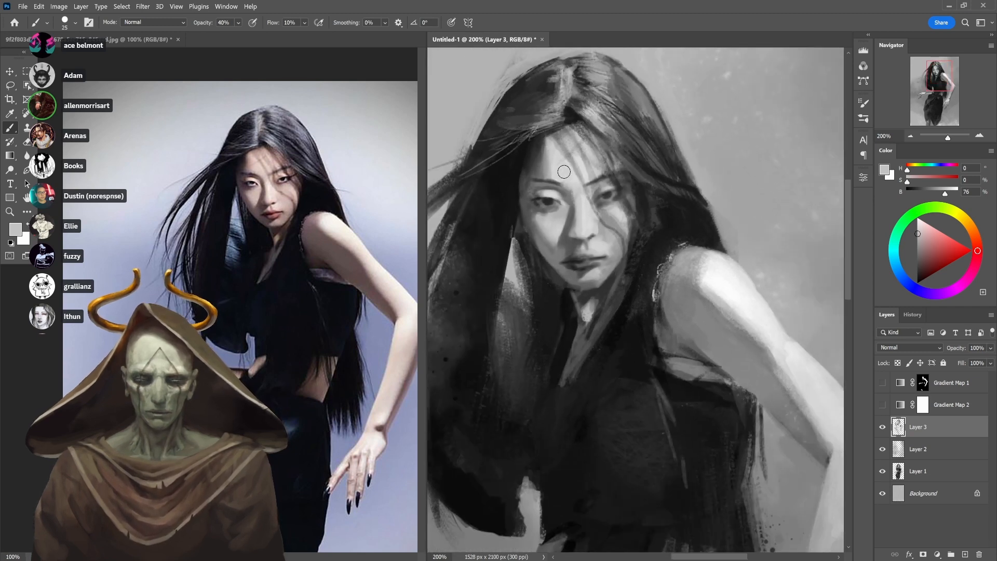
Shade the corner and underside of the lit eye with a sampled dark gray at 30% brush opacity
left_click(552, 187, "ctrl")
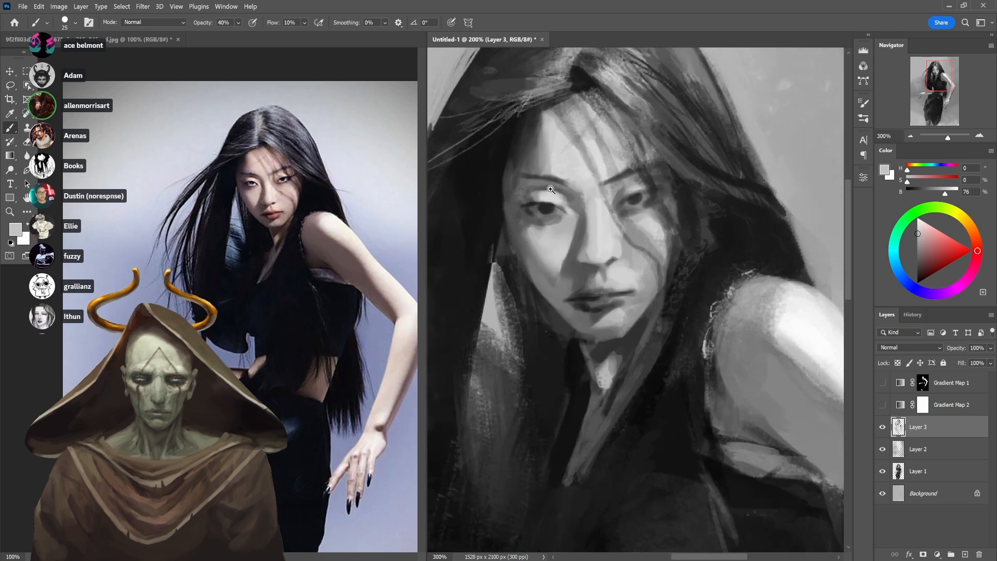
key("d")
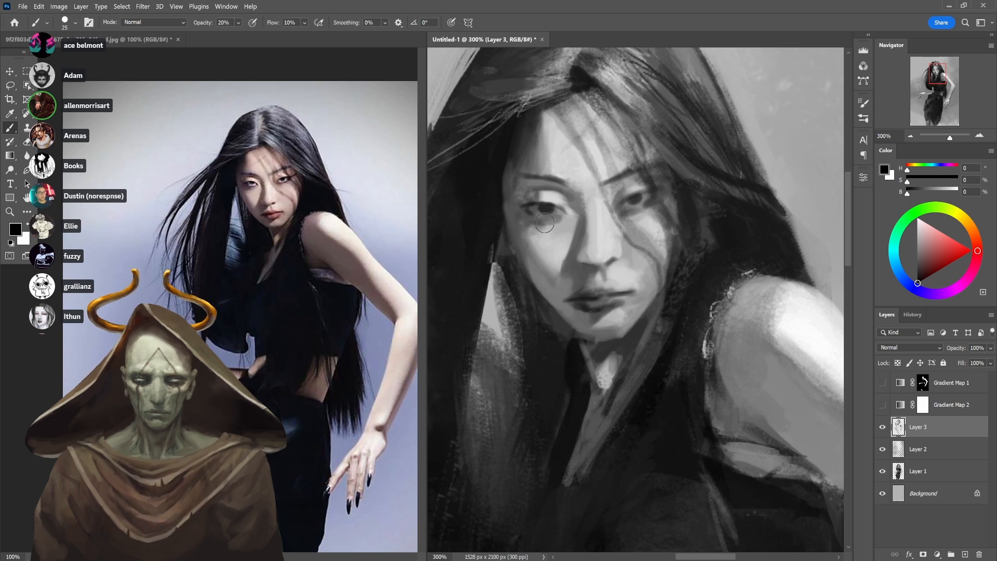
key("3")
left_click(531, 229, "alt")
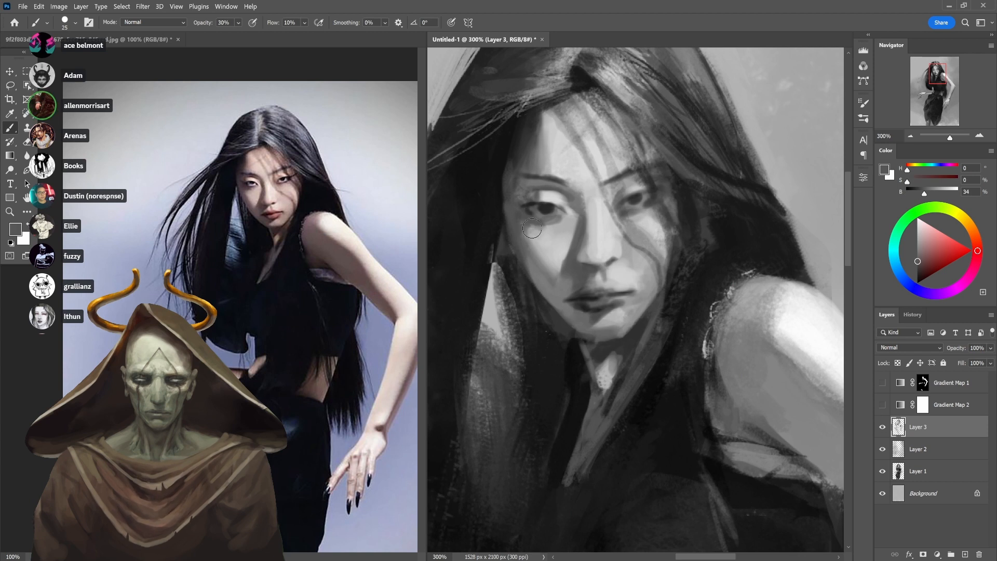
left_click_drag(533, 221, 532, 231)
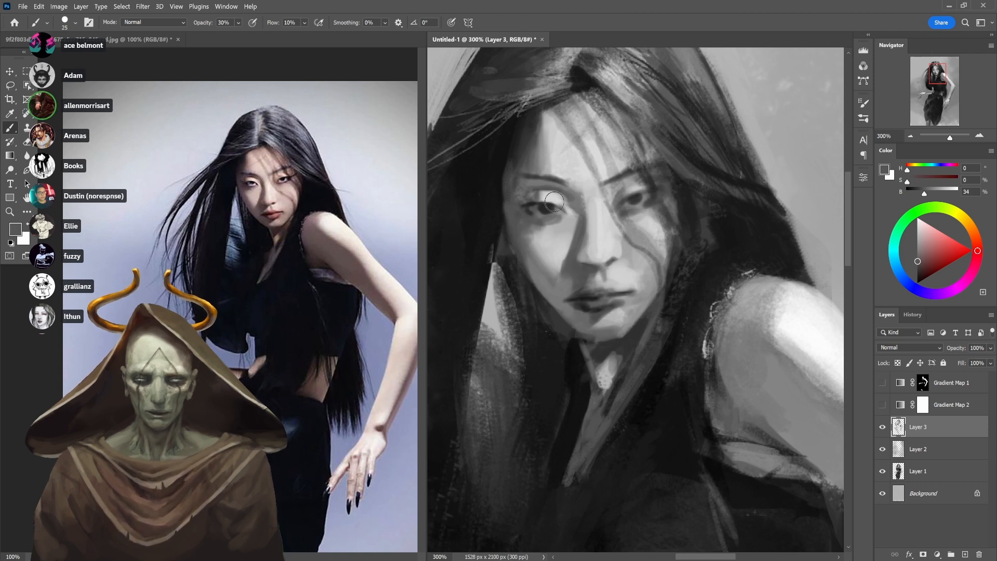
left_click_drag(522, 221, 538, 222)
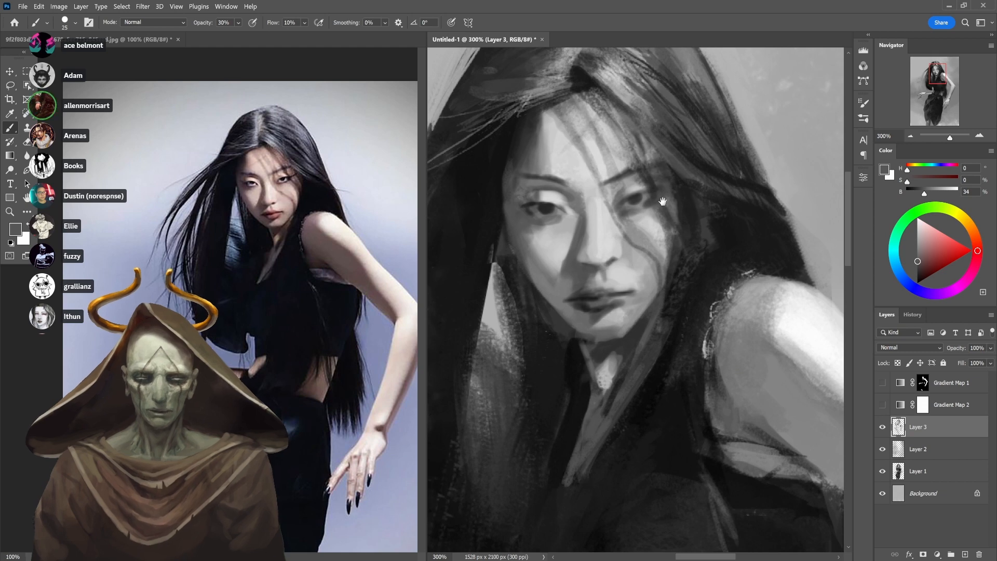
Refine the hairline strands above the forehead with a sampled dark gray at 40% brush opacity
left_click(662, 201, "alt")
left_click(648, 200, "alt")
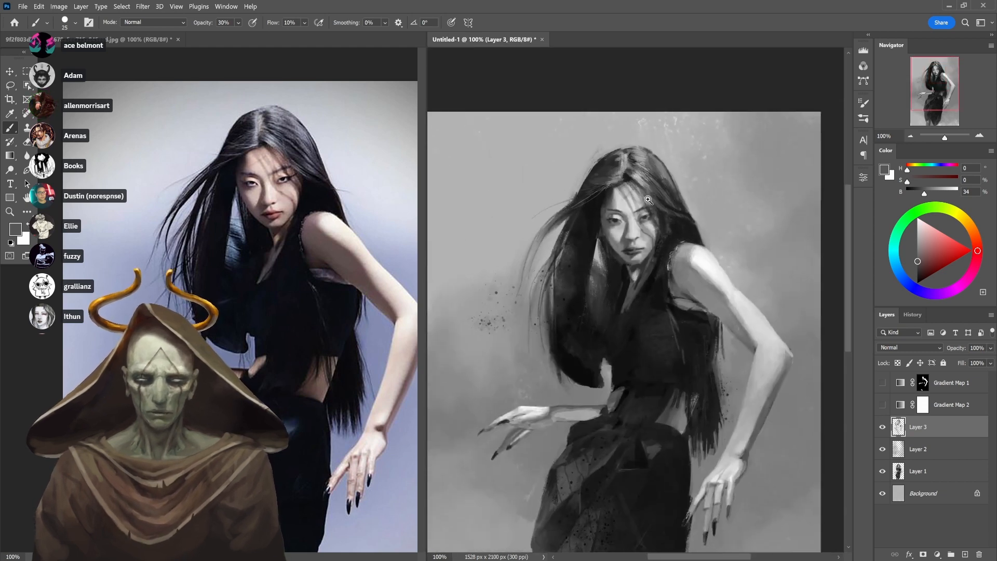
left_click(622, 210)
key("1")
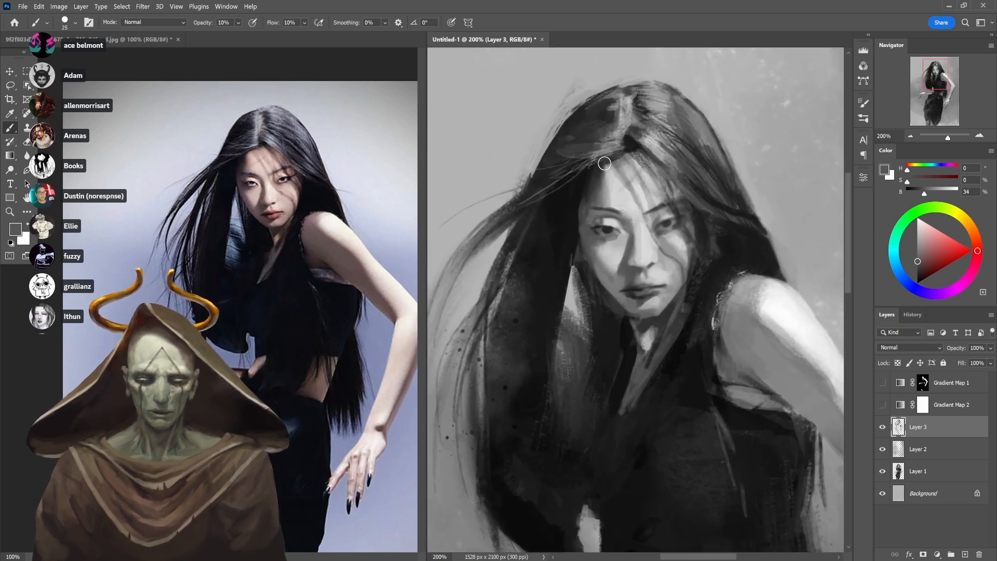
key("2")
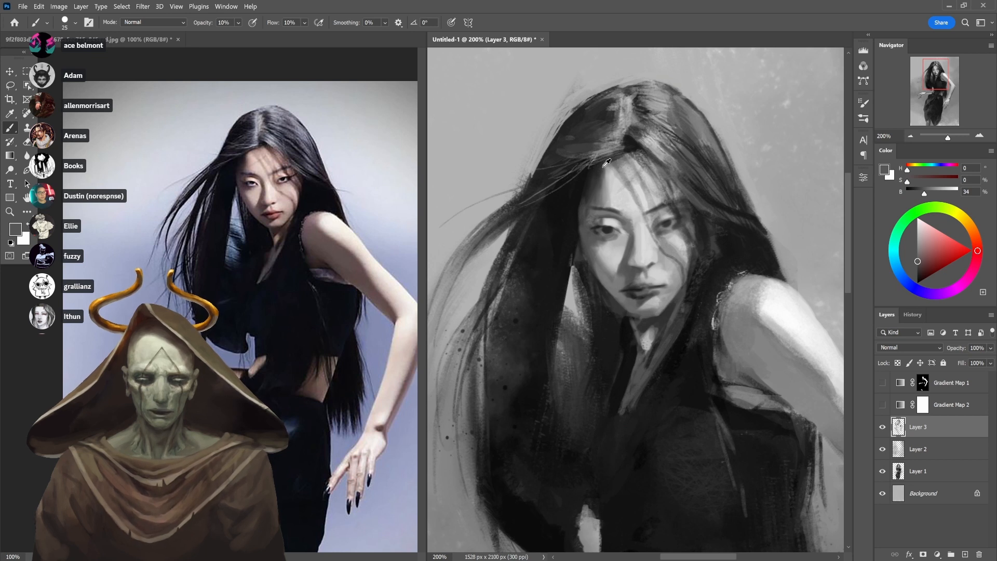
left_click(622, 158, "alt")
key("4")
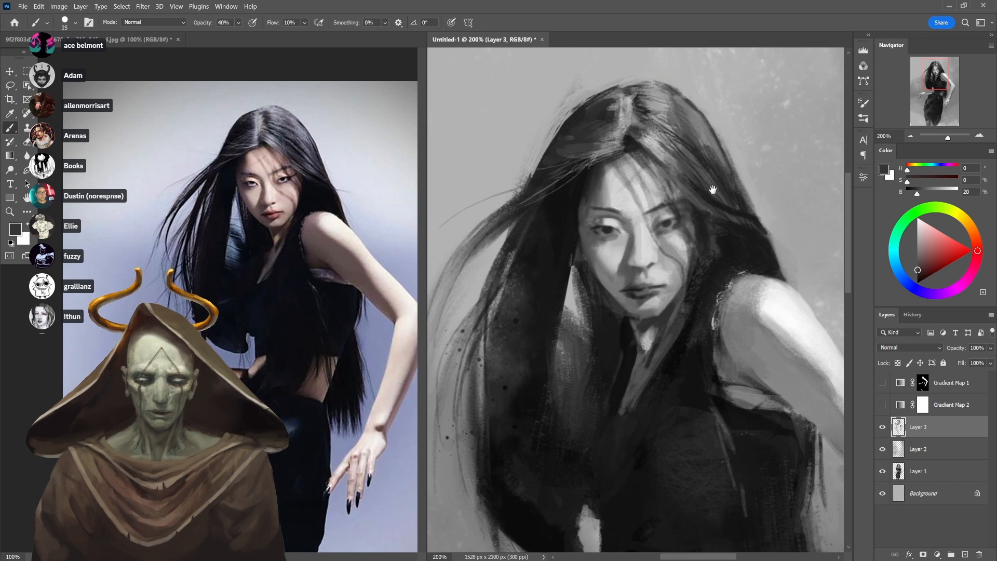
Paint strands through the hair on the shadowed side of the head, using black and sampled grays at 40% and 50% brush opacity
left_click_drag(712, 189, 685, 219)
left_click(665, 197, "alt")
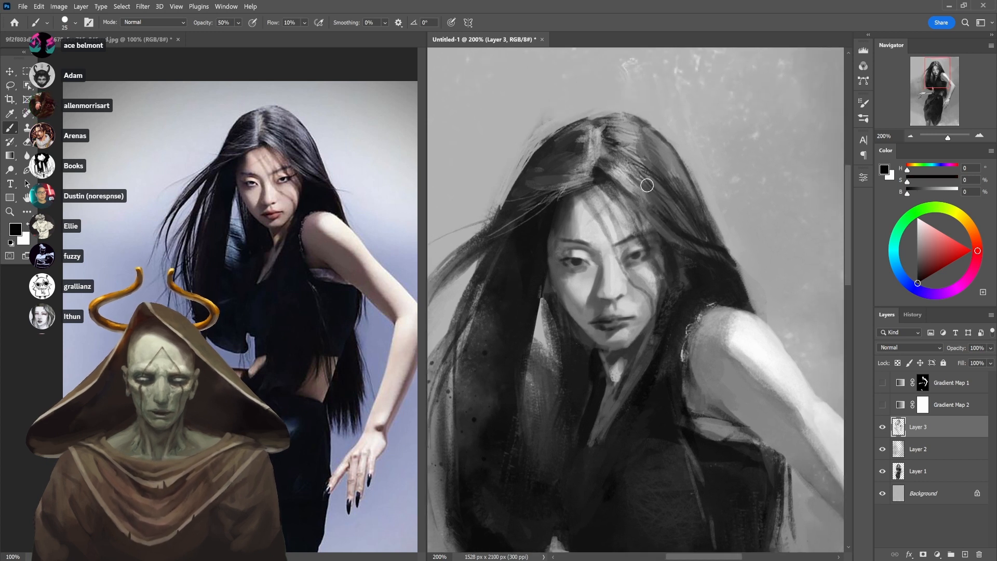
key("4")
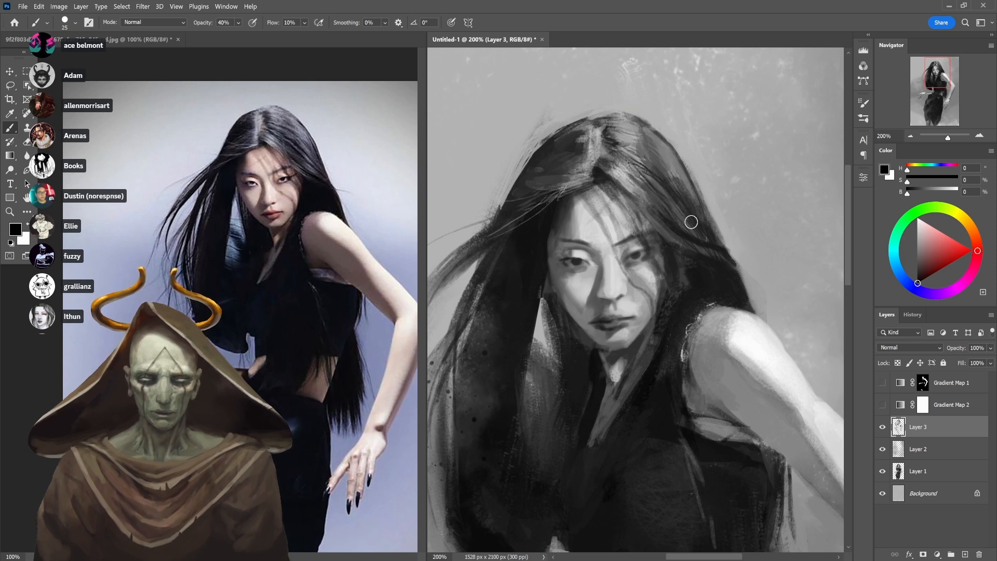
left_click(679, 163, "alt")
key("5")
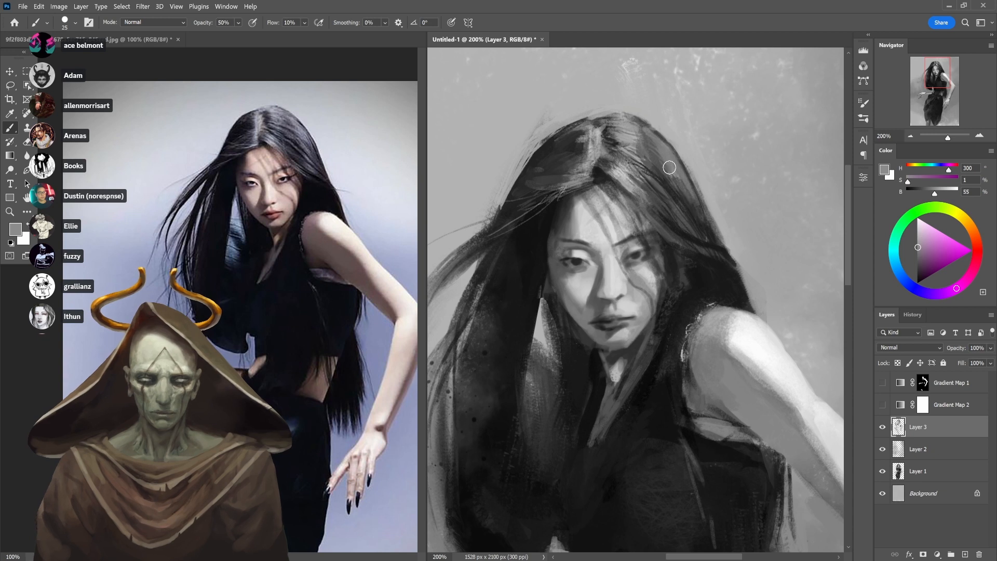
left_click(685, 200, "alt")
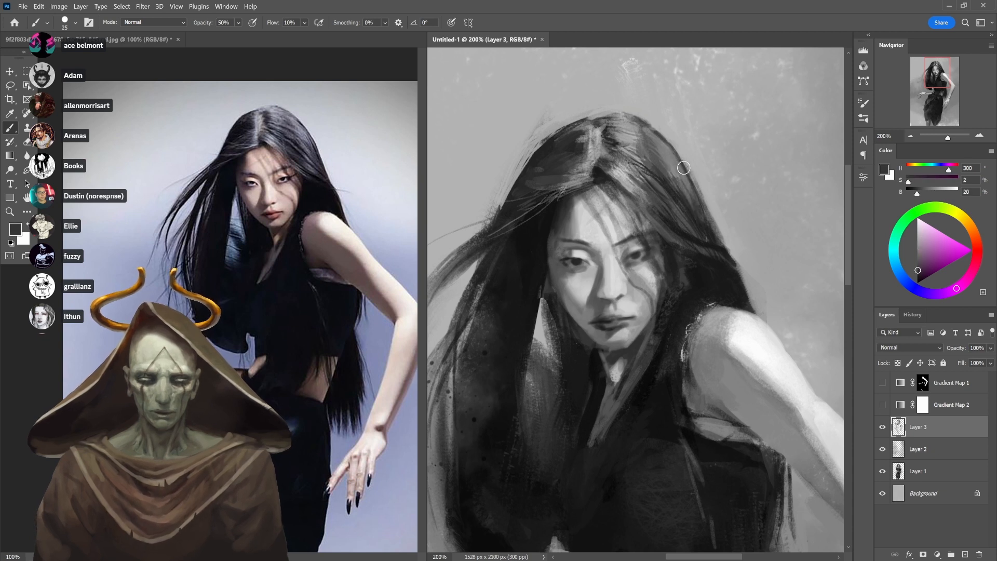
left_click_drag(677, 163, 706, 224)
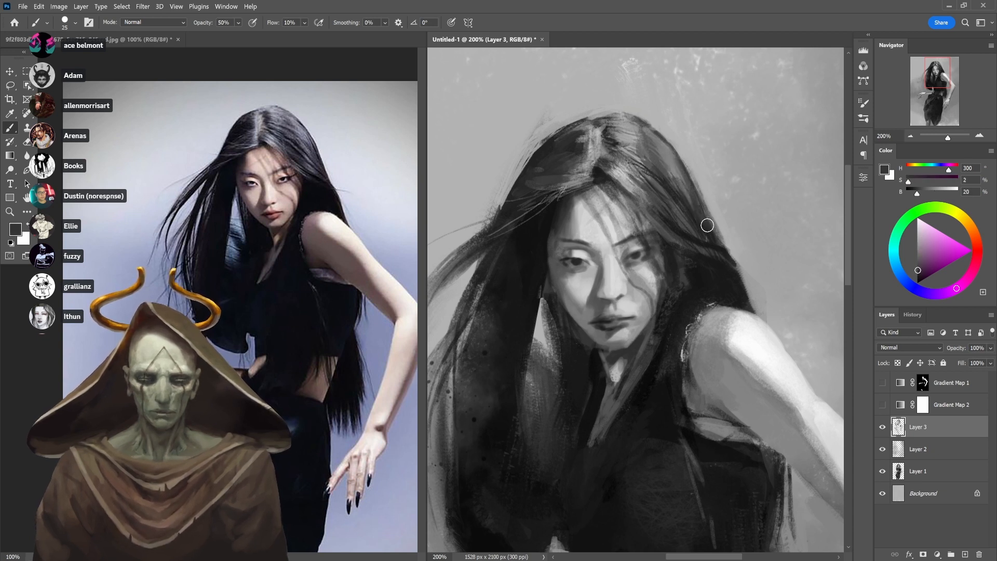
Darken the strands across the crown and beside the parting in black, at 40% and 50% brush opacity
key("d")
key("4")
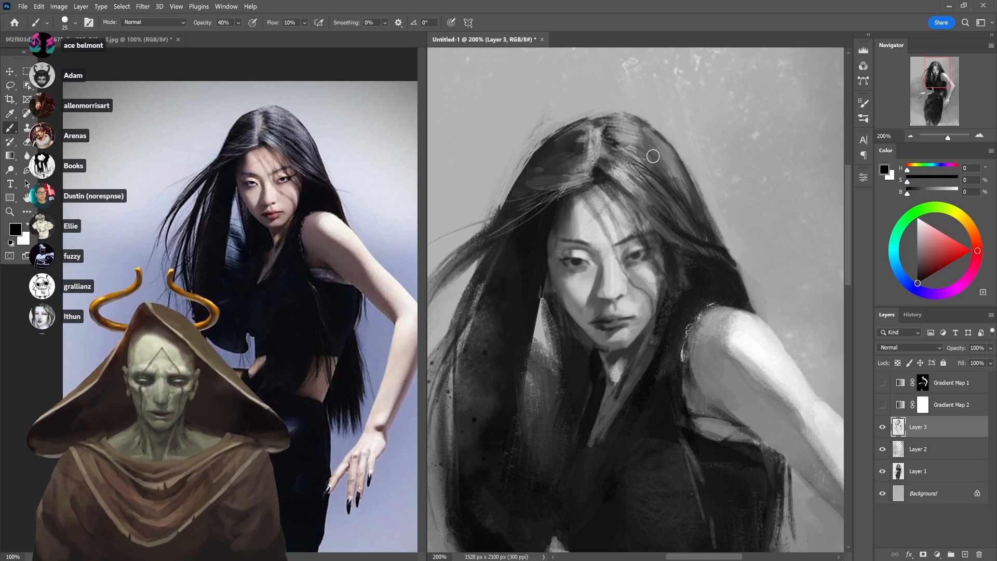
left_click_drag(639, 147, 701, 213)
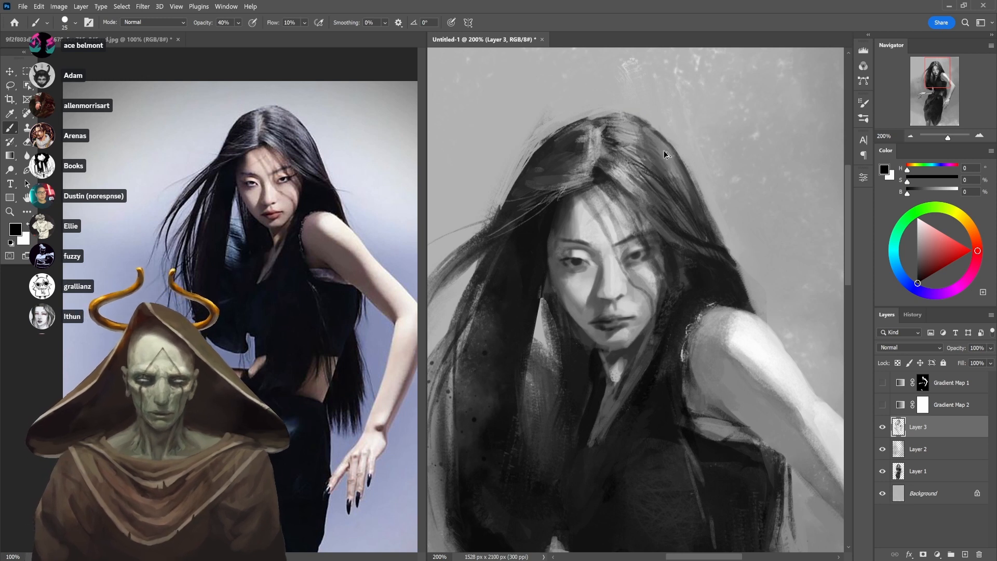
left_click_drag(639, 147, 646, 152)
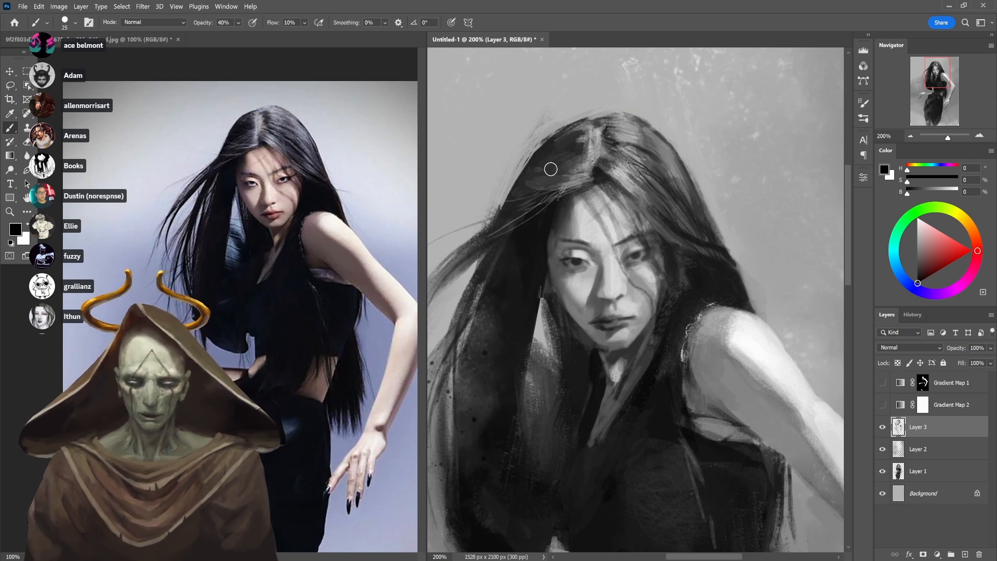
key("5")
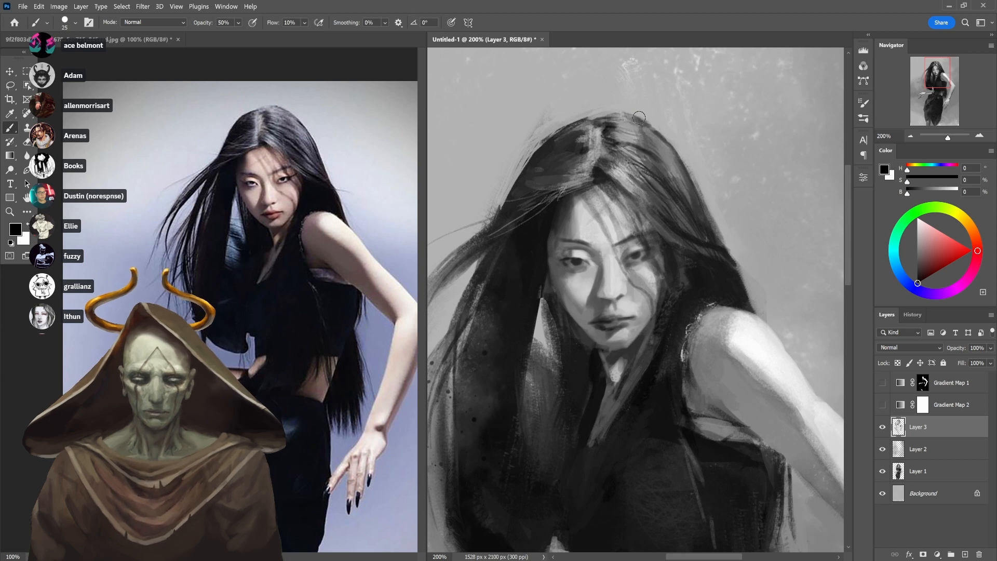
left_click_drag(604, 135, 623, 138)
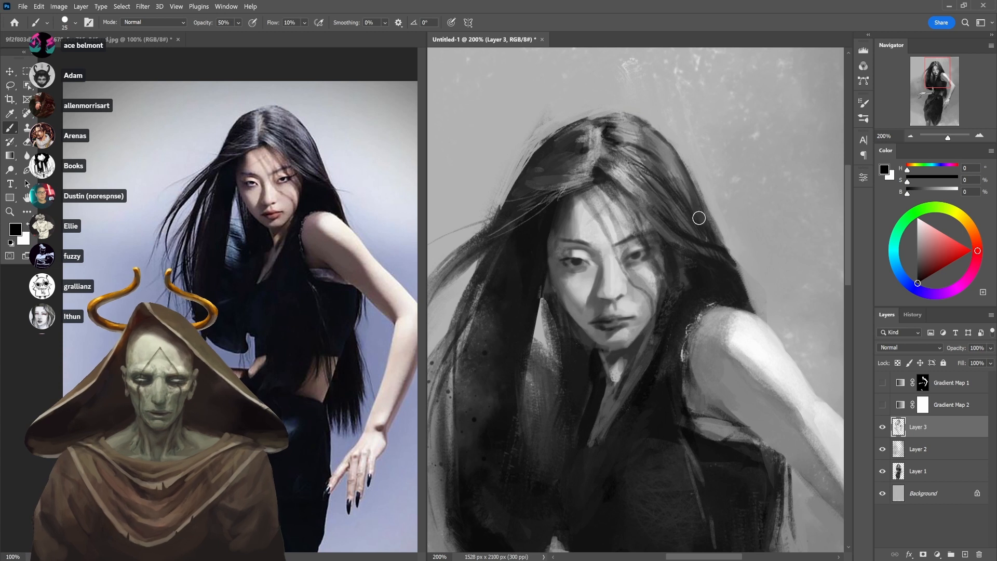
Add lighter strands flowing down the shadowed side of the hair, using sampled mid grays at 30% brush opacity
left_click(672, 159, "alt")
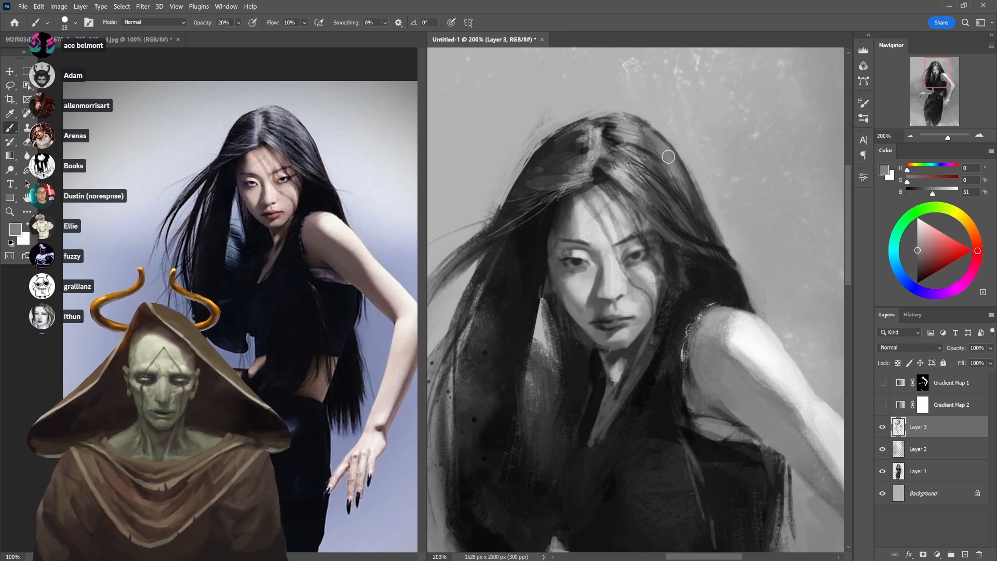
left_click(649, 140, "alt")
key("5")
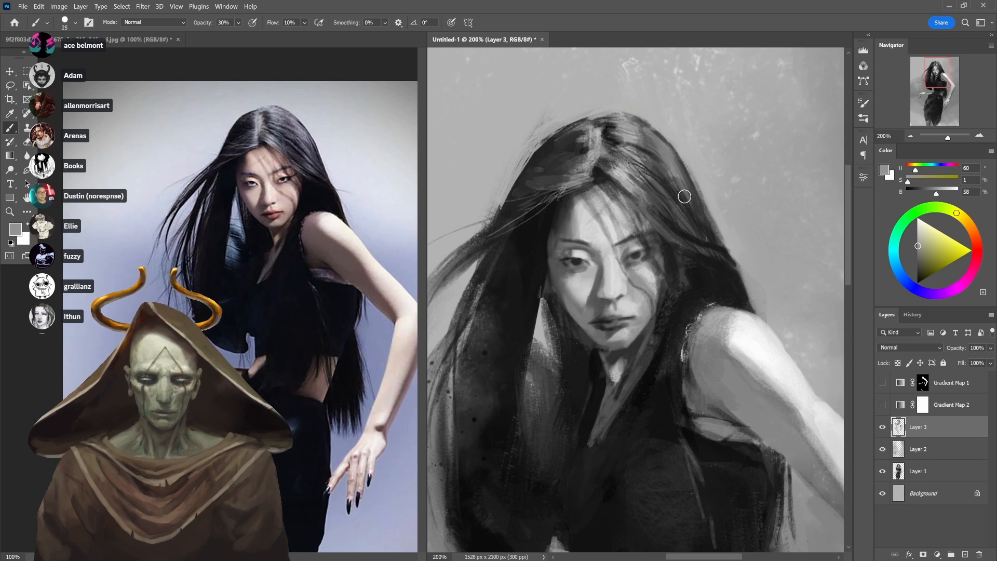
left_click_drag(663, 170, 689, 212)
left_click_drag(653, 148, 708, 225)
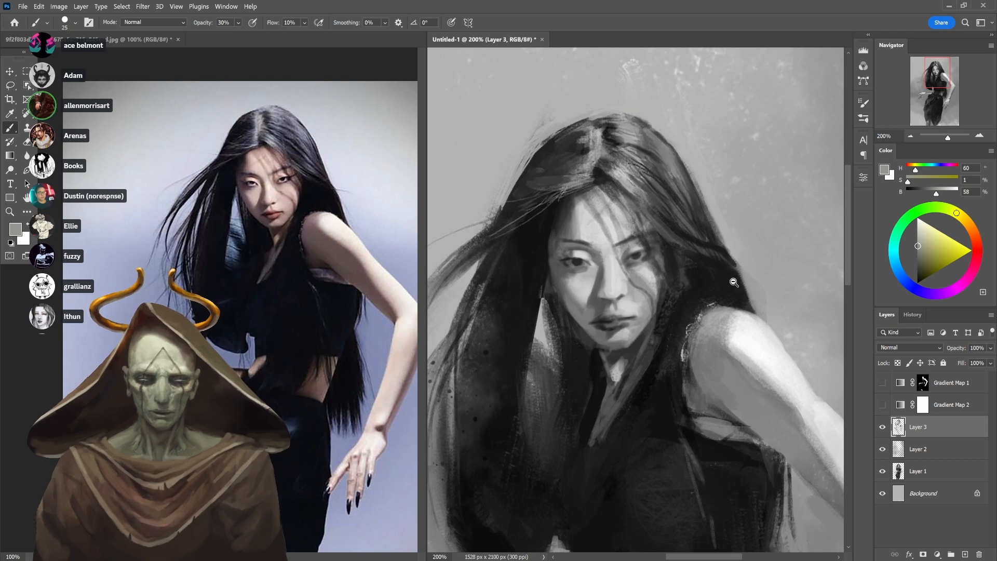
Show the Gradient Map 2 layer over the painting and set its blend mode to Soft Light
key("ctrl+minus")
key("ctrl+minus")
left_click_drag(725, 177, 708, 149)
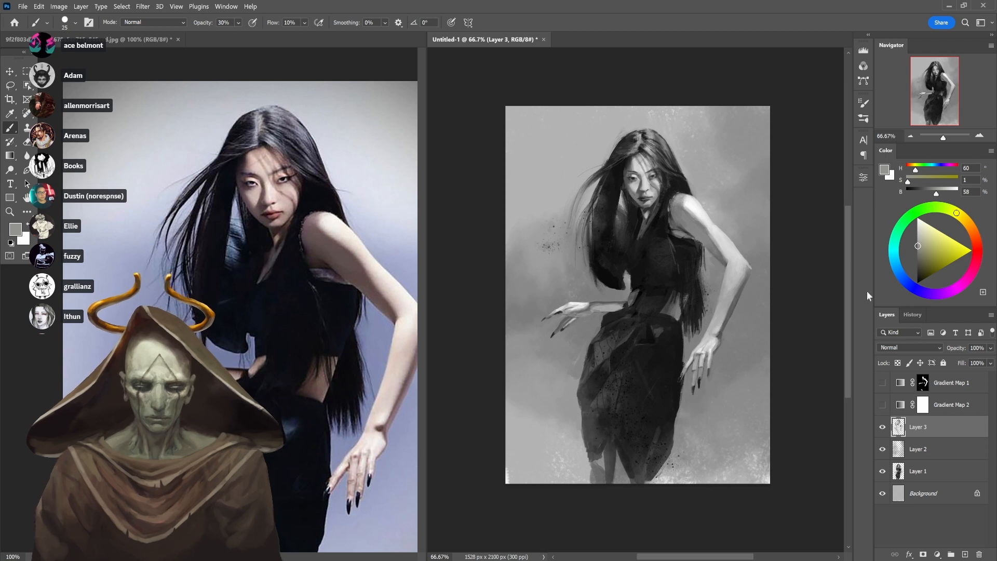
left_click_drag(881, 406, 881, 383)
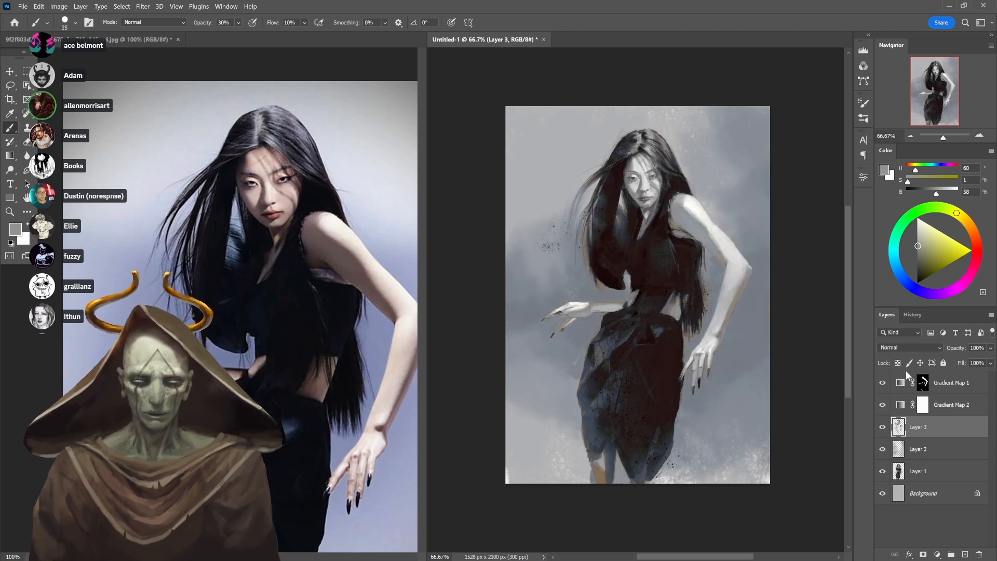
left_click_drag(882, 405, 883, 390)
left_click(882, 405)
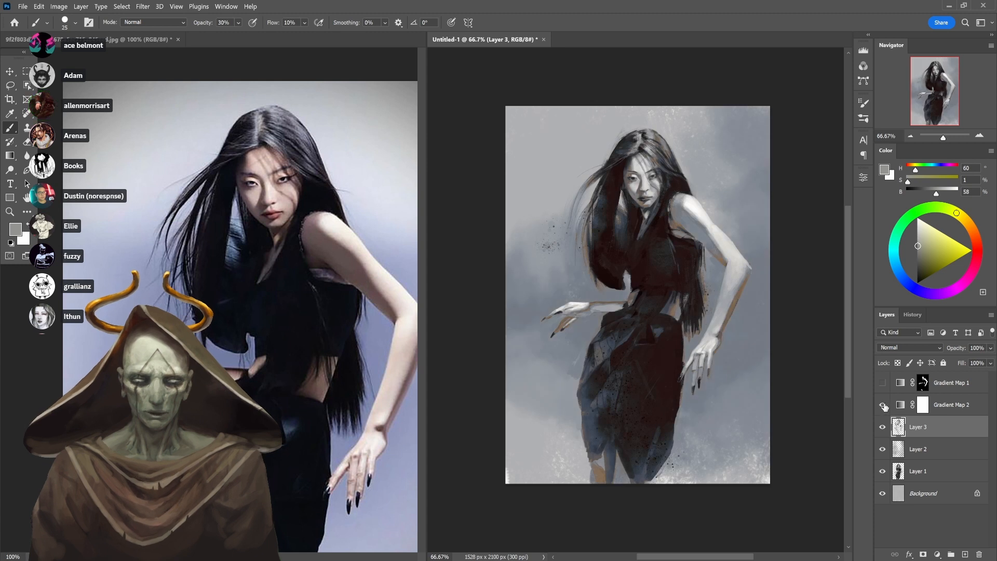
left_click(923, 404)
left_click(908, 347)
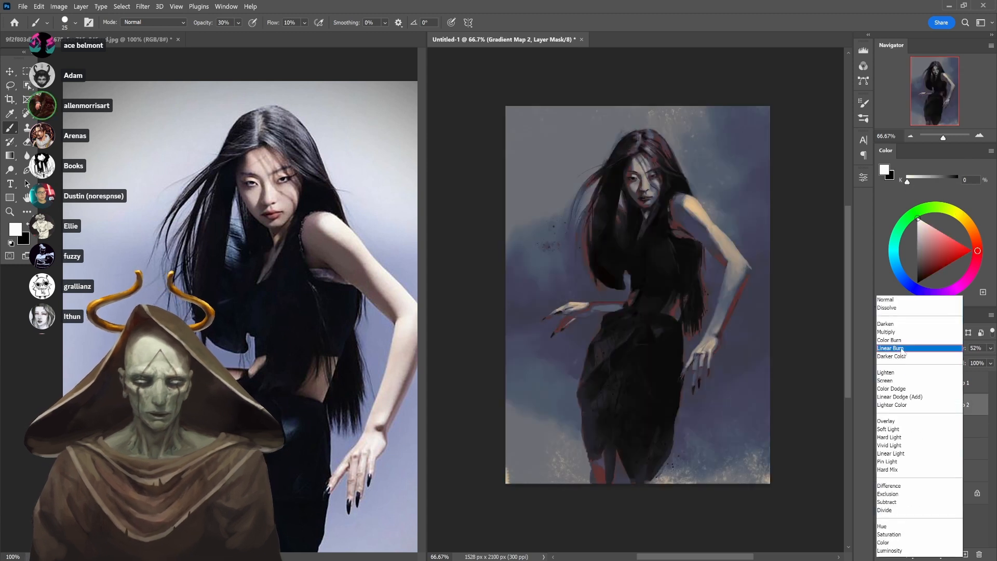
left_click(887, 429)
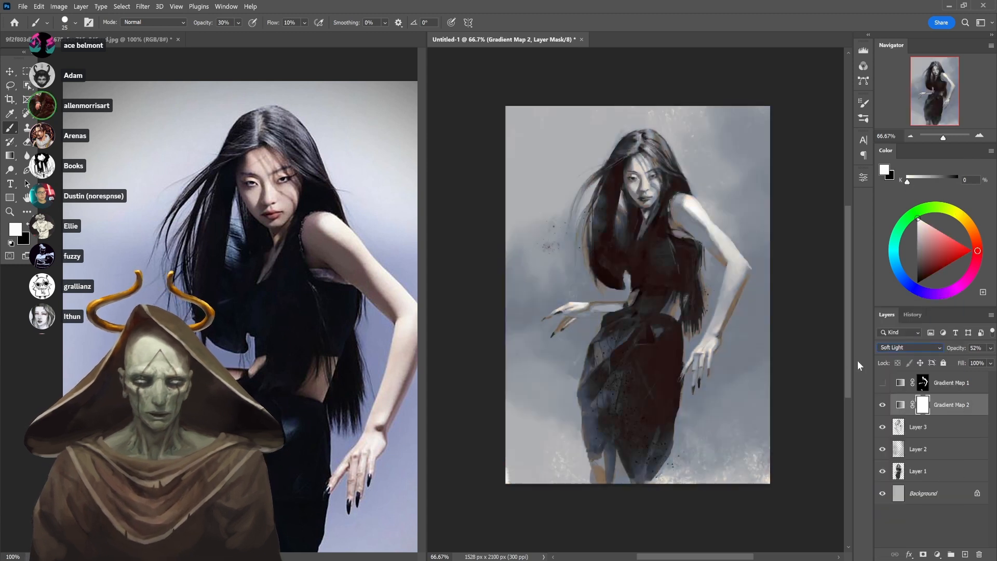
Show the Gradient Map 1 layer and set its blend mode to Soft Light
left_click(882, 382)
left_click(882, 382)
left_click(895, 384)
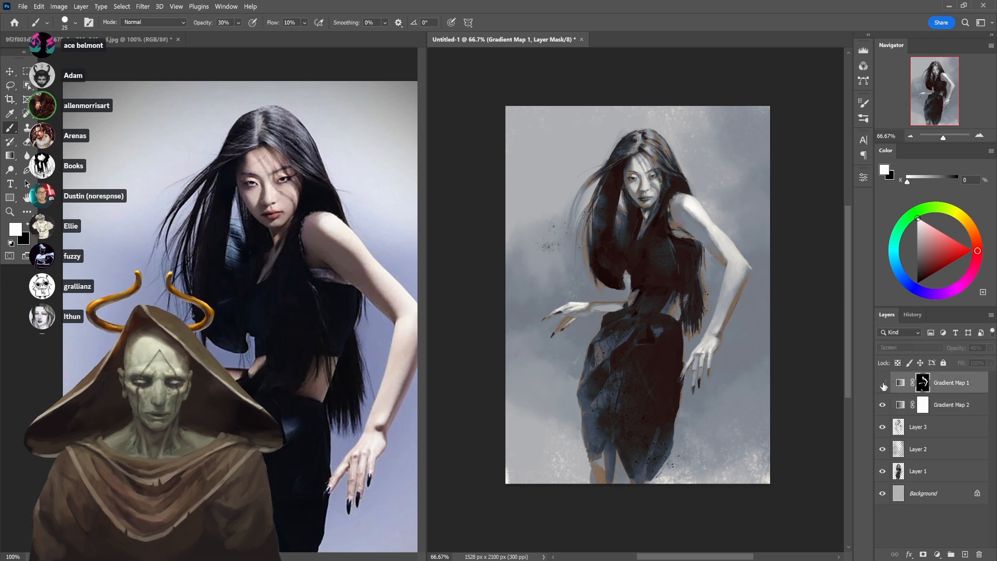
left_click(882, 383)
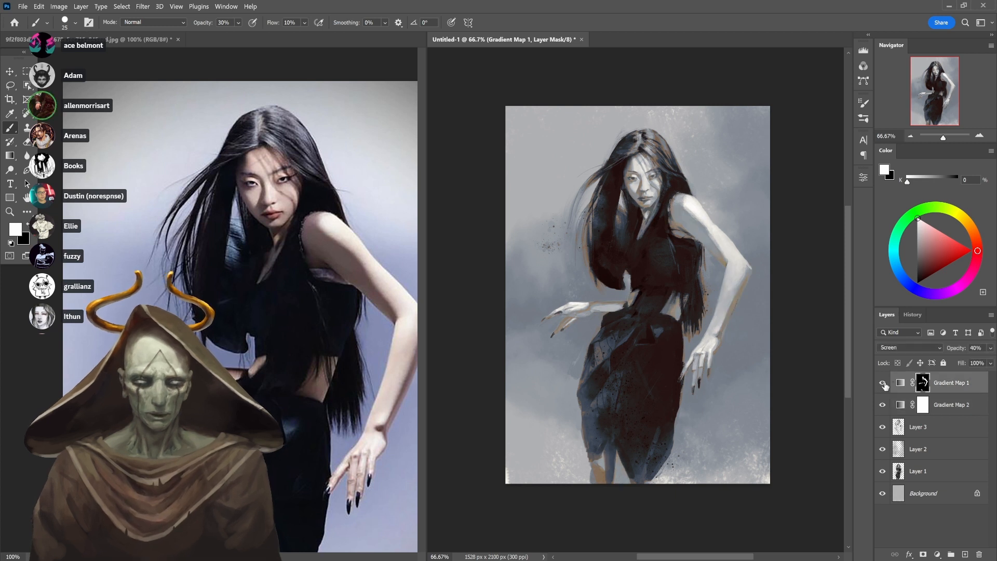
left_click(895, 350)
left_click(895, 430)
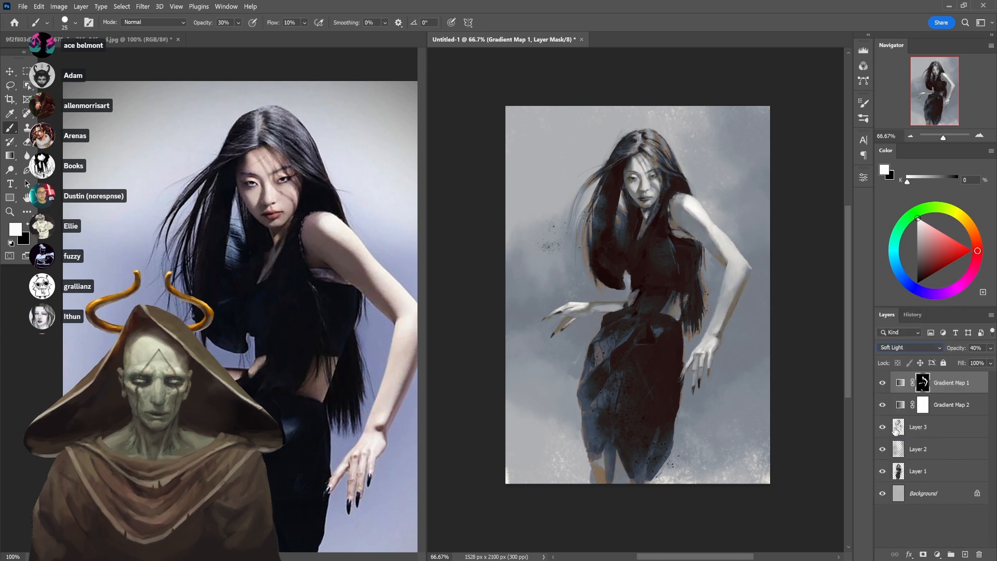
Compare the painting with and without the Gradient Map 1 layer
left_click(883, 383)
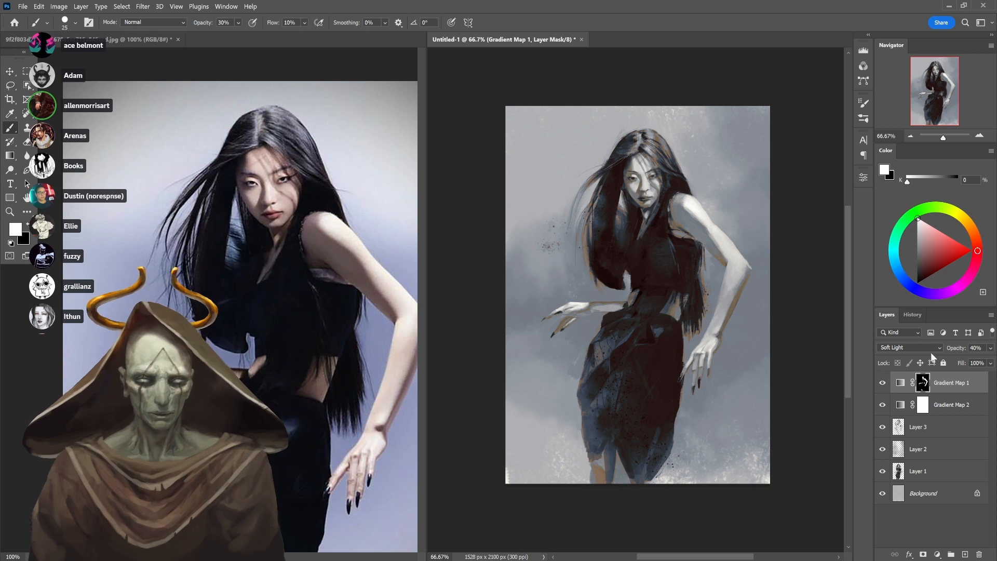
left_click(883, 382)
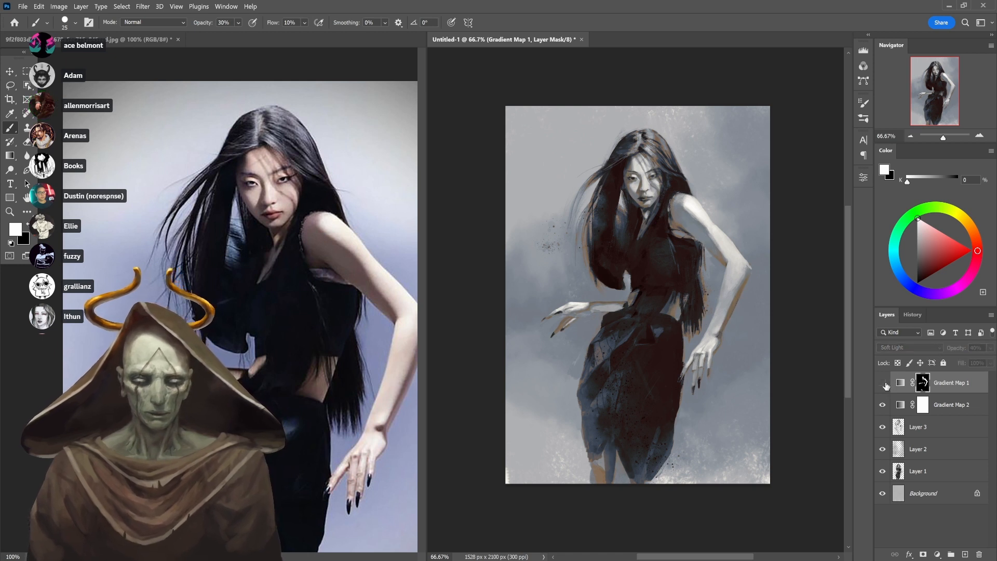
left_click(883, 382)
left_click(882, 383)
left_click(882, 383)
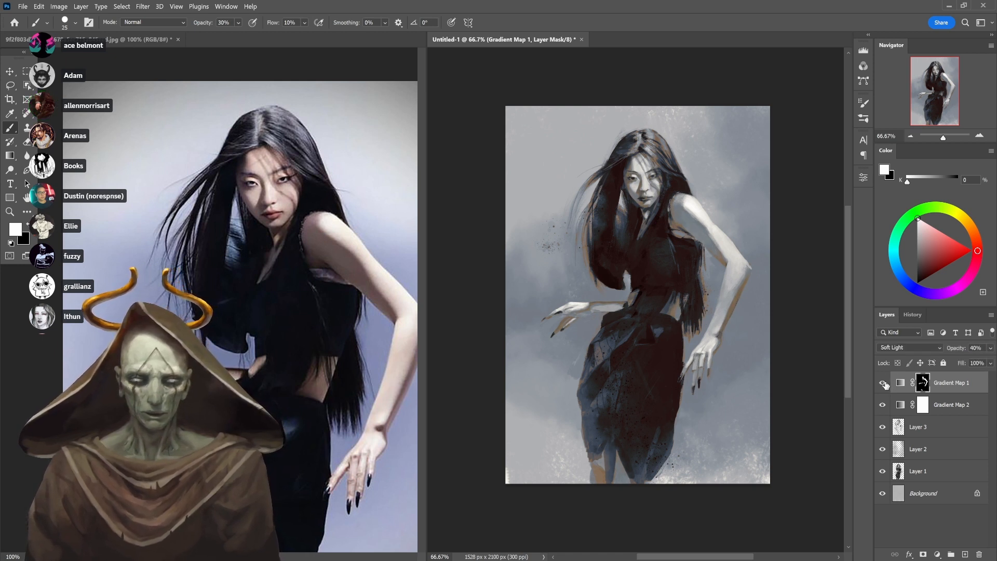
Replace the gradient of Gradient Map 1 with the gray-to-dark-blue preset
double_click(901, 382)
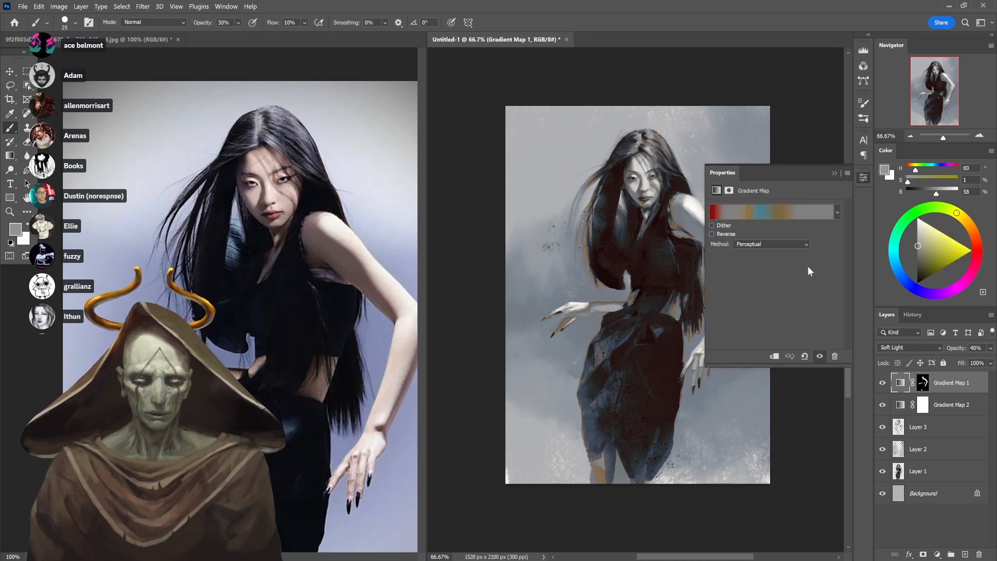
left_click(799, 212)
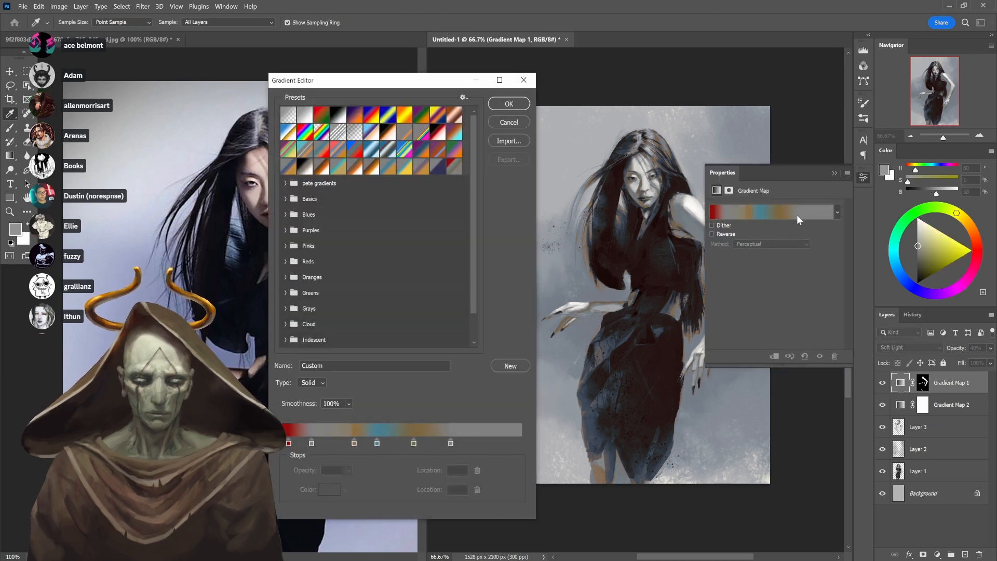
left_click(422, 170)
left_click(440, 167)
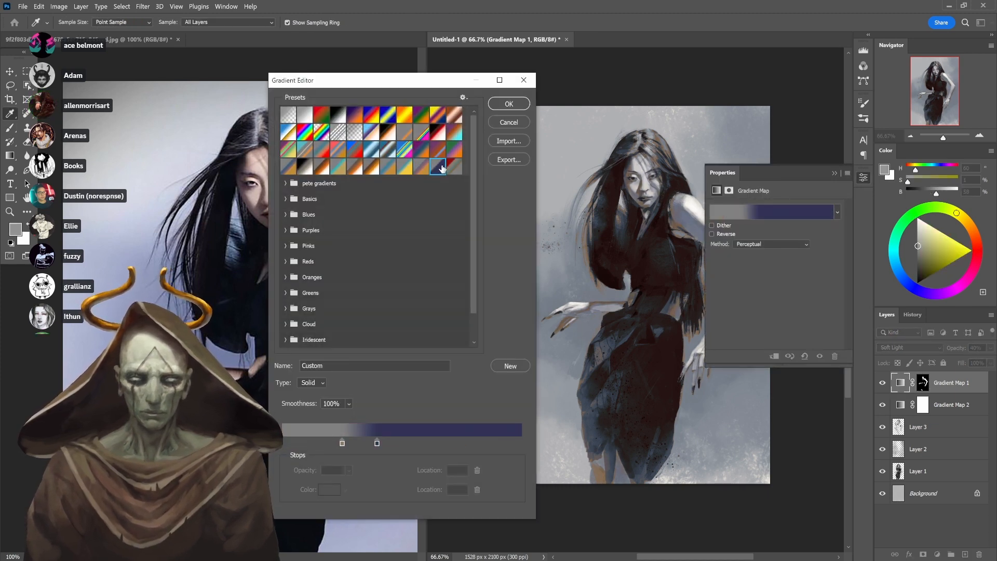
left_click(509, 107)
left_click(863, 177)
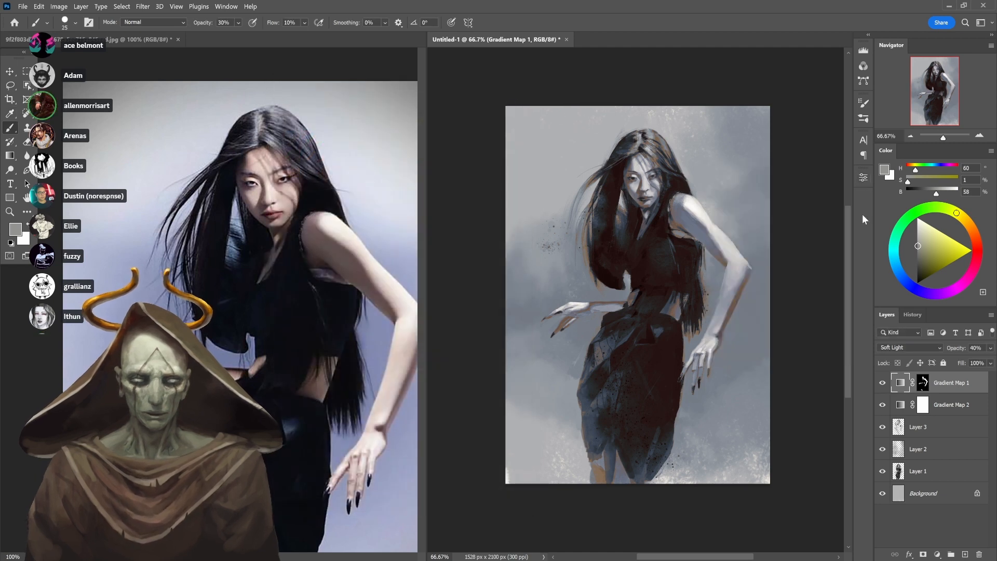
Raise the opacity of the Gradient Map 1 layer to 98%
left_click_drag(954, 344, 970, 348)
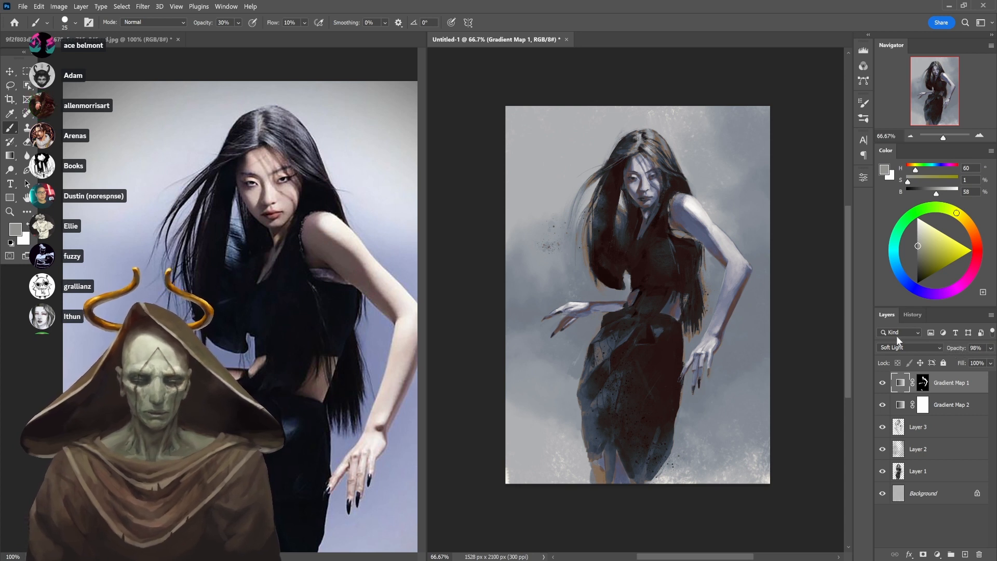
Try several gradient presets on Gradient Map 1, including black-red-white, purple-orange-cyan and gray-teal-gold, and choose the one with cyan, beige and orange bands on gray
double_click(898, 382)
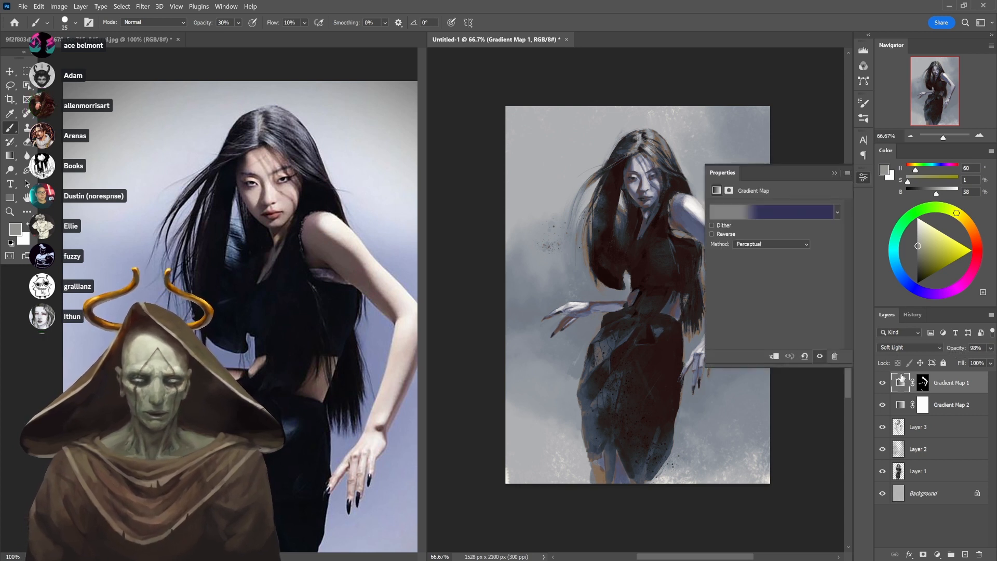
left_click(794, 215)
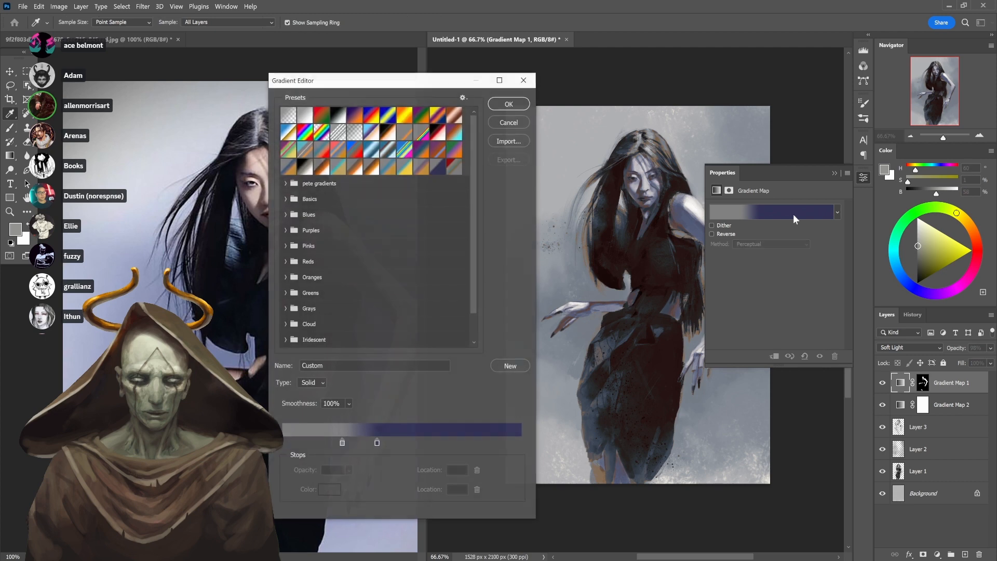
left_click(450, 149)
left_click(440, 148)
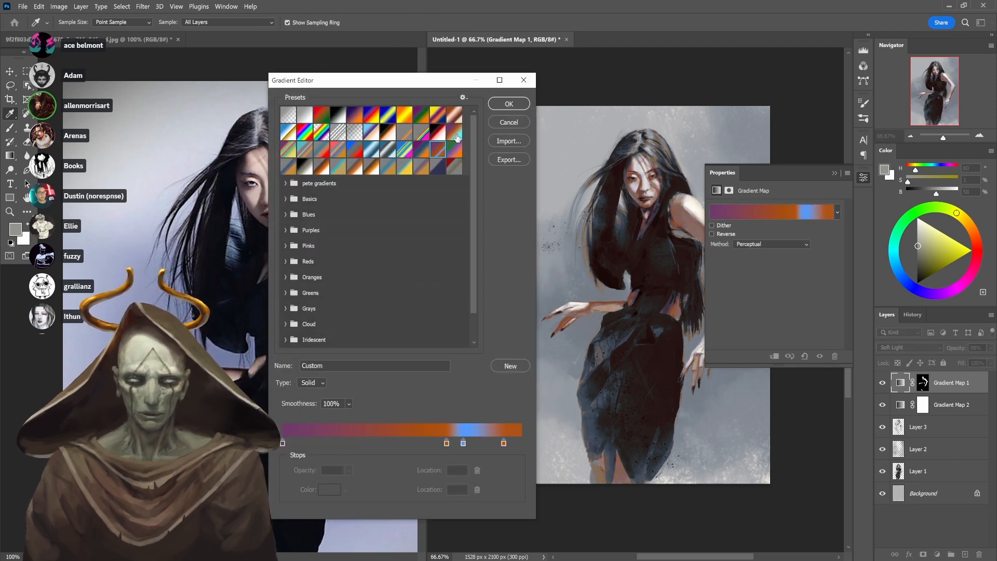
left_click(456, 136)
left_click(436, 133)
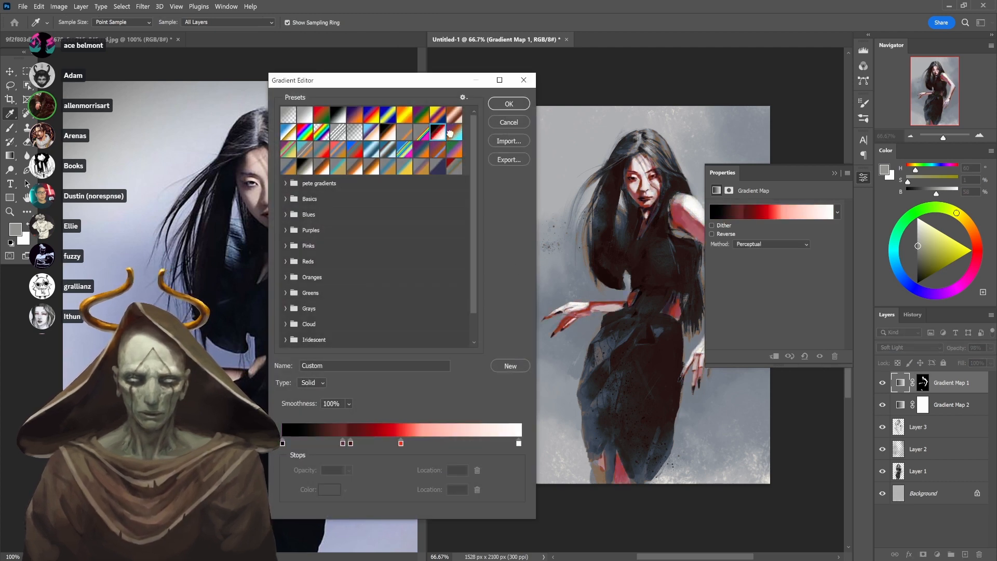
left_click(449, 134)
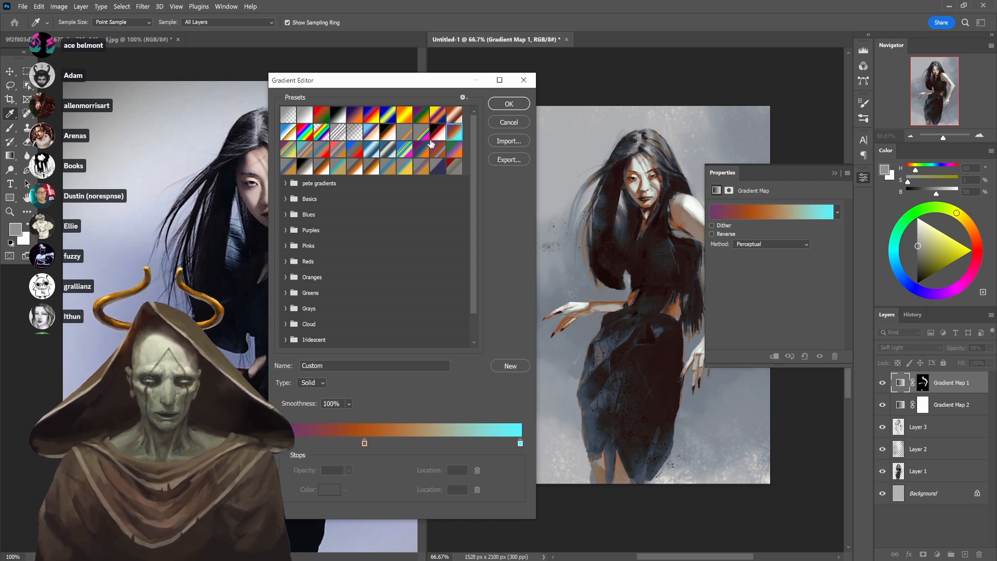
left_click(354, 167)
left_click(338, 166)
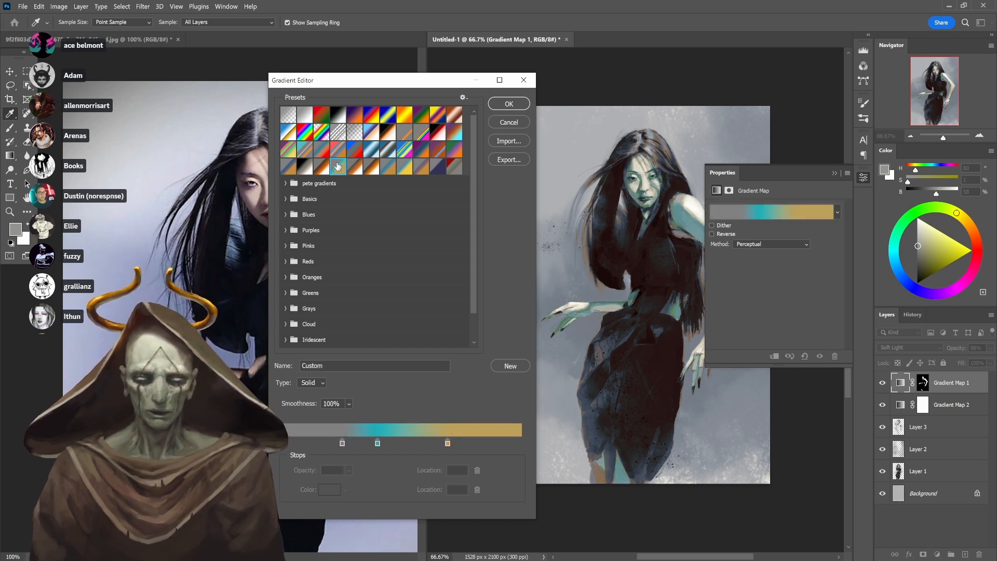
left_click(323, 166)
left_click(305, 165)
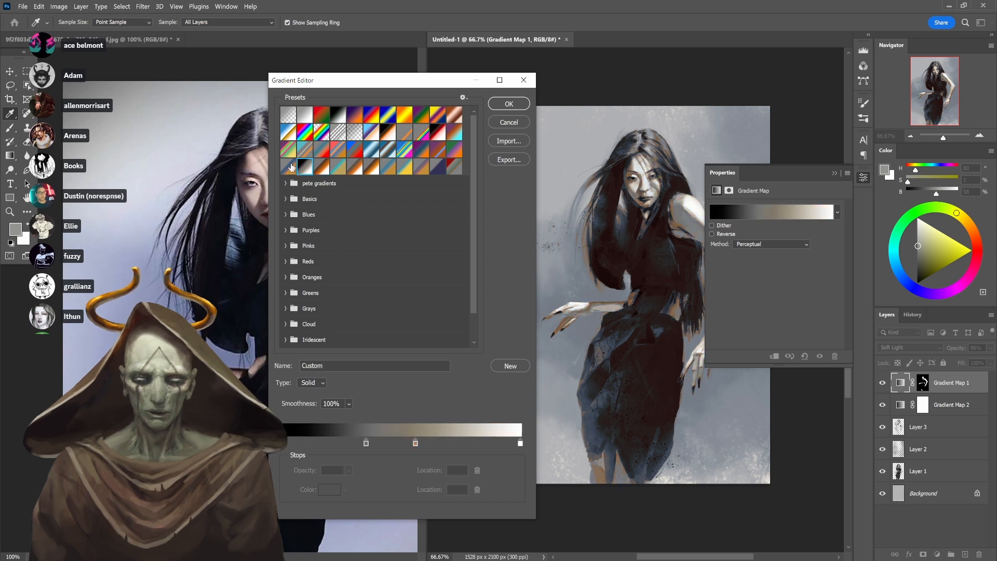
left_click(294, 164)
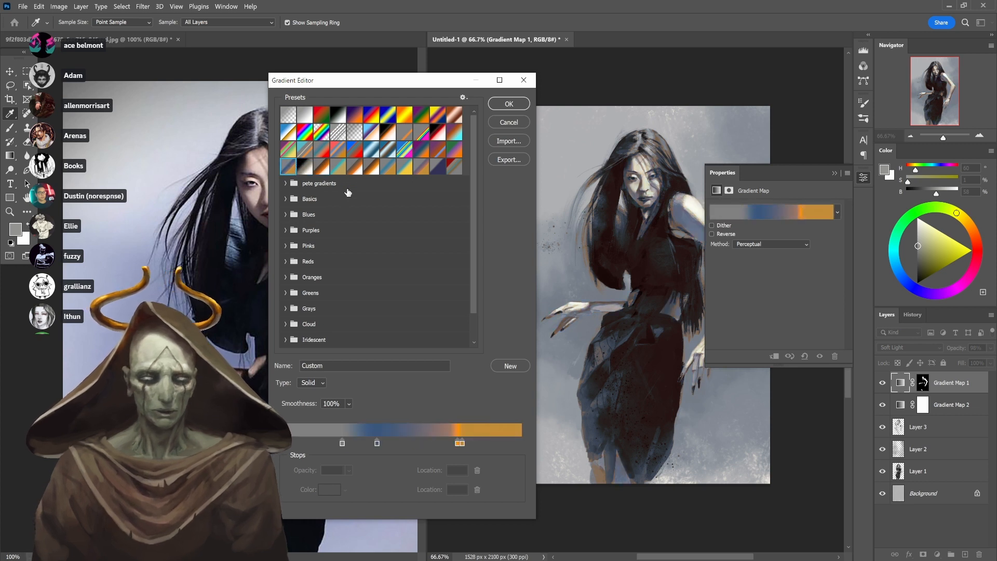
left_click(300, 151)
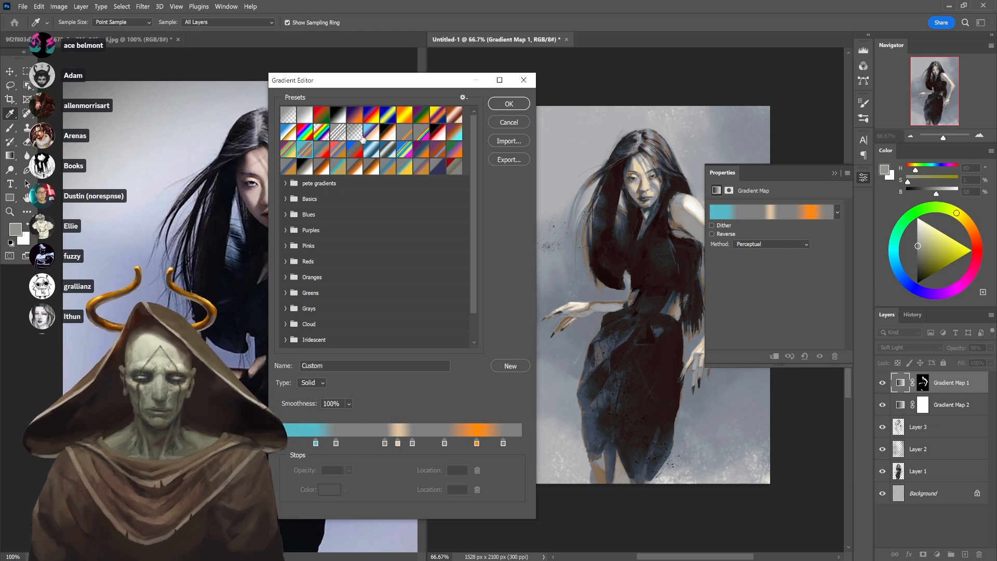
Accept the edited gradient for Gradient Map 1, return to the Brush tool and close the adjustment's properties
left_click(512, 107)
key("b")
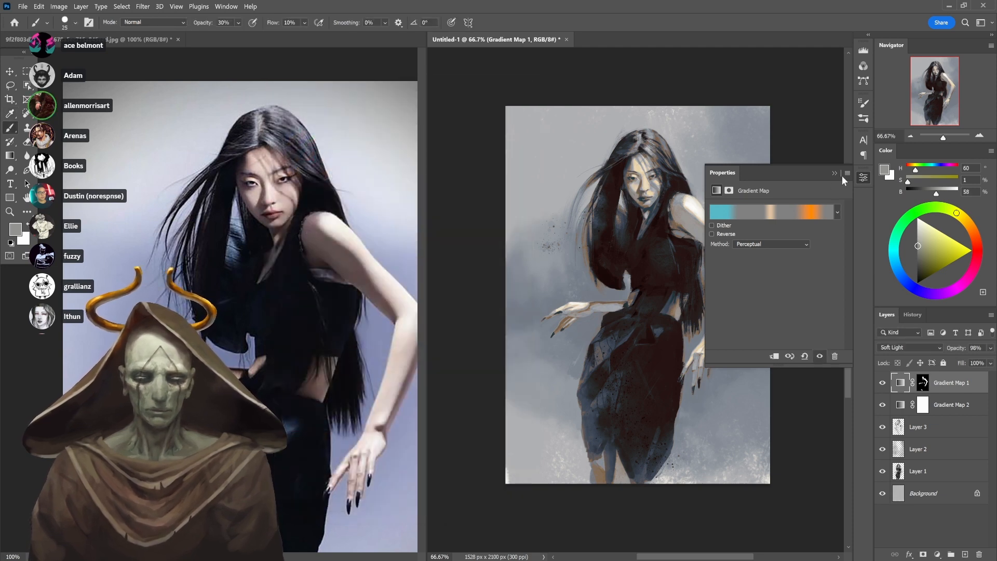
left_click(862, 179)
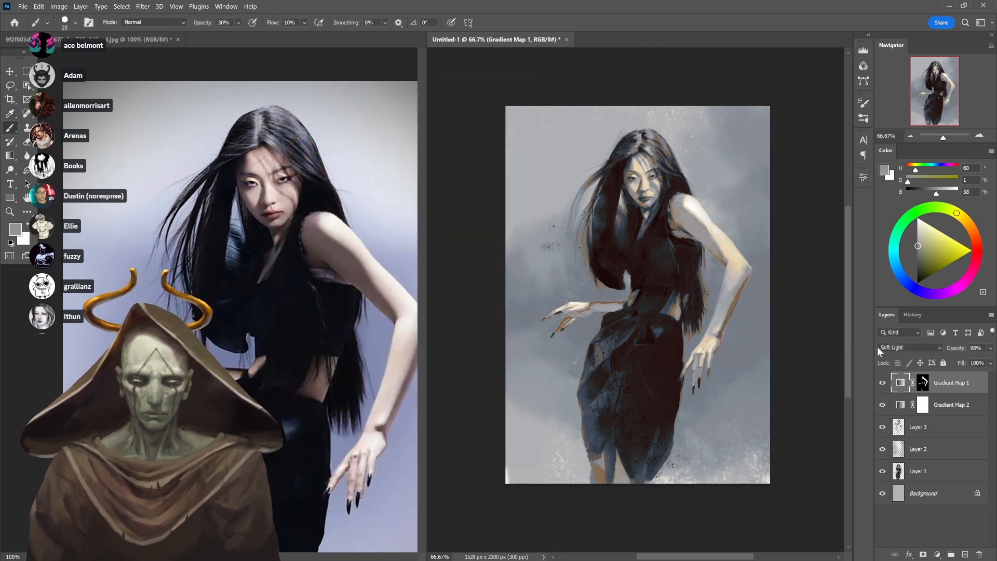
Compare the painting with Gradient Map 1 hidden and shown
left_click(883, 384)
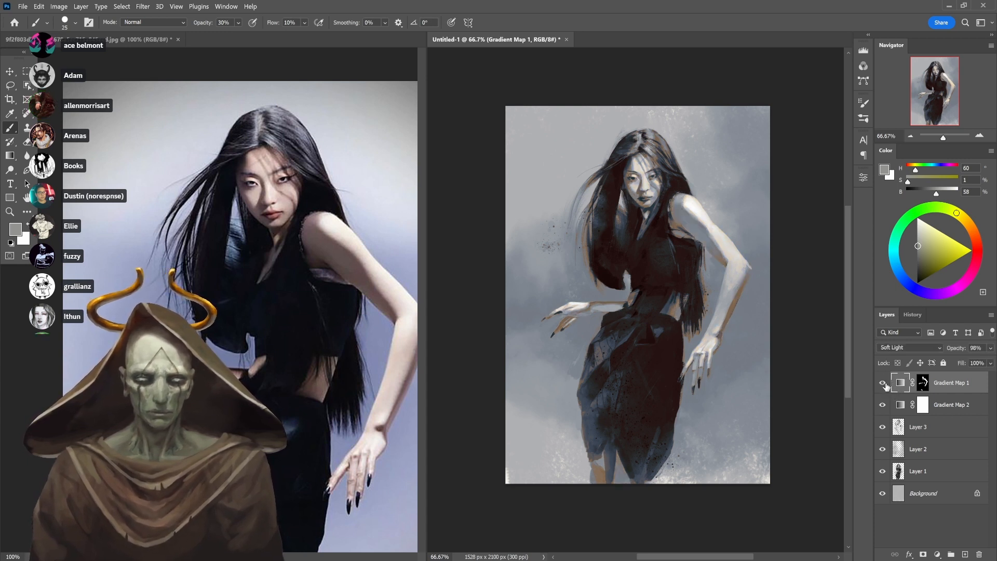
left_click(884, 384)
left_click(884, 383)
left_click(884, 384)
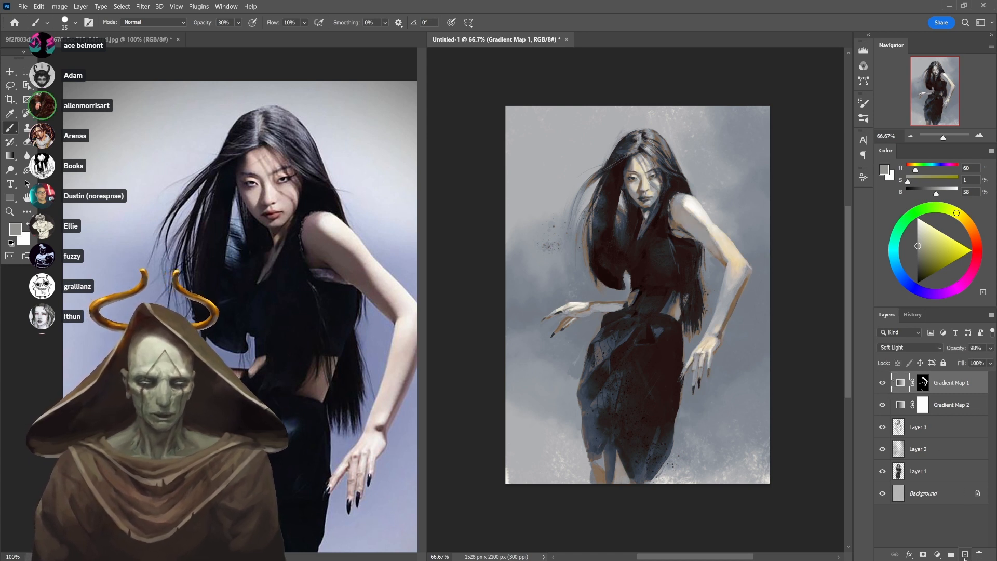
Add a new layer above Gradient Map 1 and set its blending mode to Soft Light
left_click(964, 554)
left_click(910, 348)
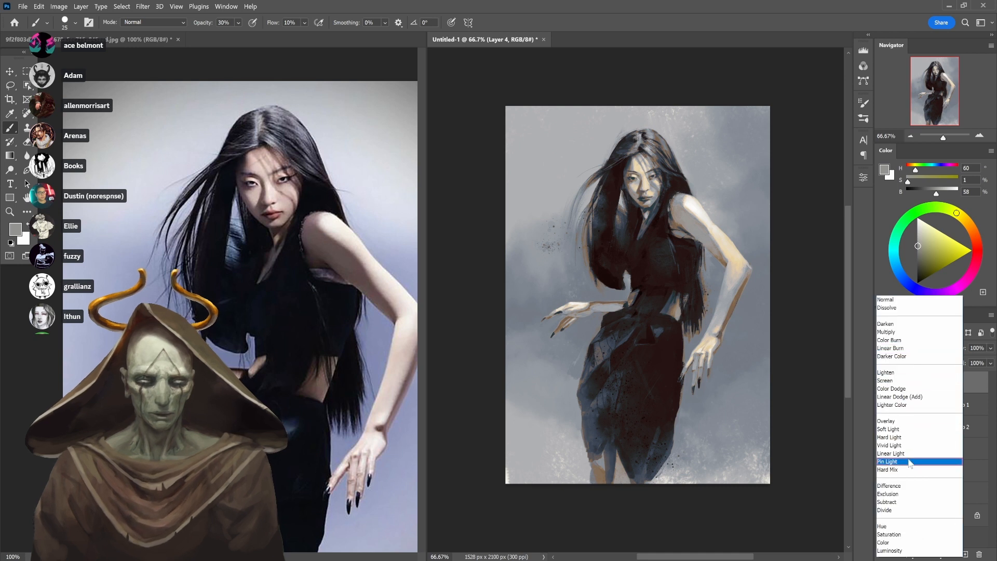
left_click(908, 428)
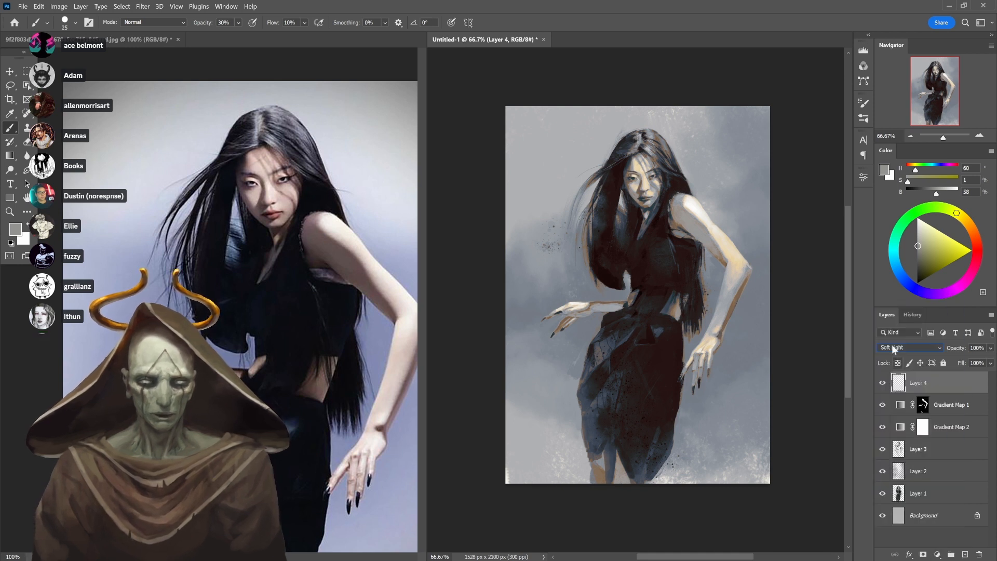
Choose the Soft brush from Pete's Brushes, sample the brown at the forearm's edge and set the brush opacity to 60%
right_click(627, 250)
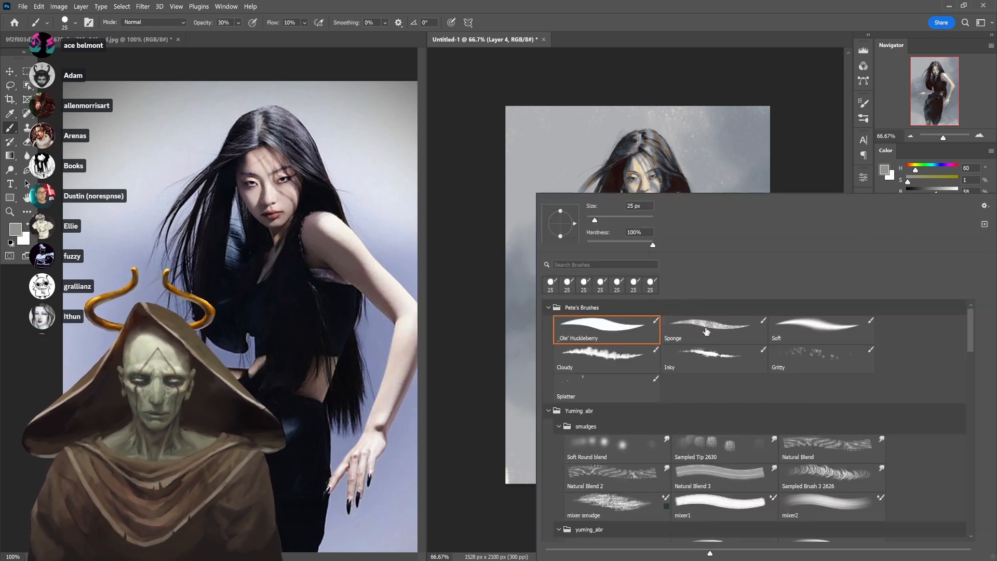
left_click(829, 338)
key("Return")
key("2")
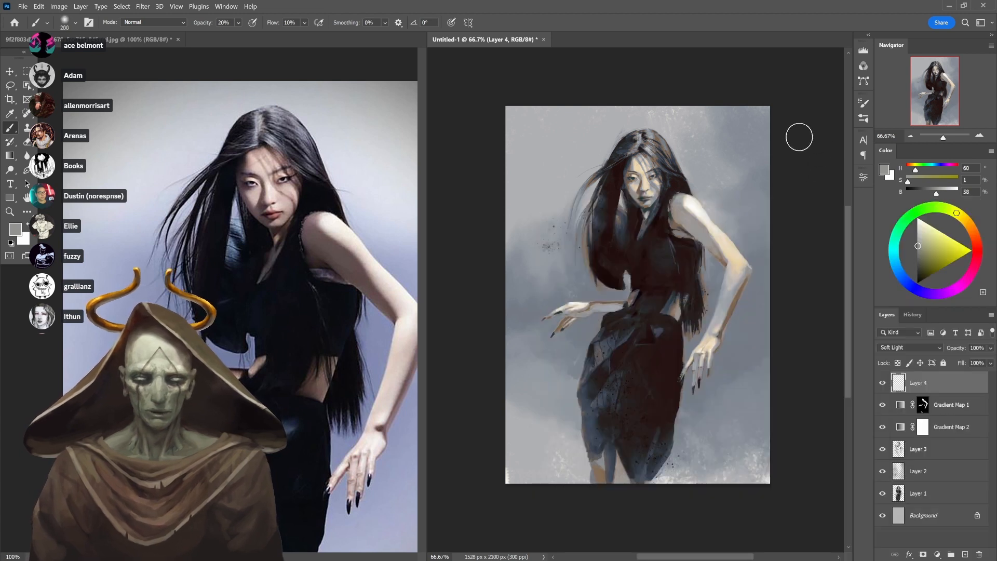
left_click(735, 304, "alt")
key("4")
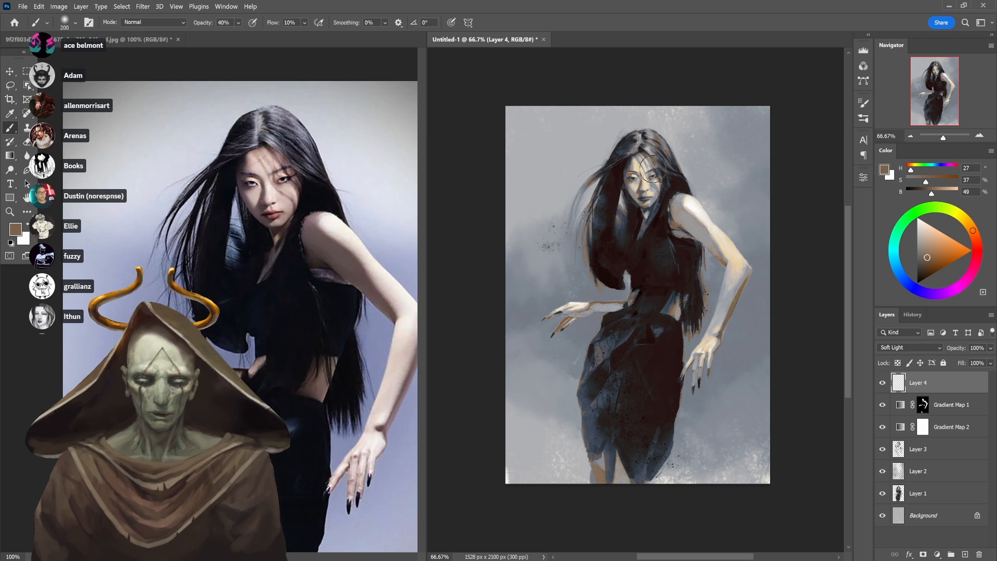
key("6")
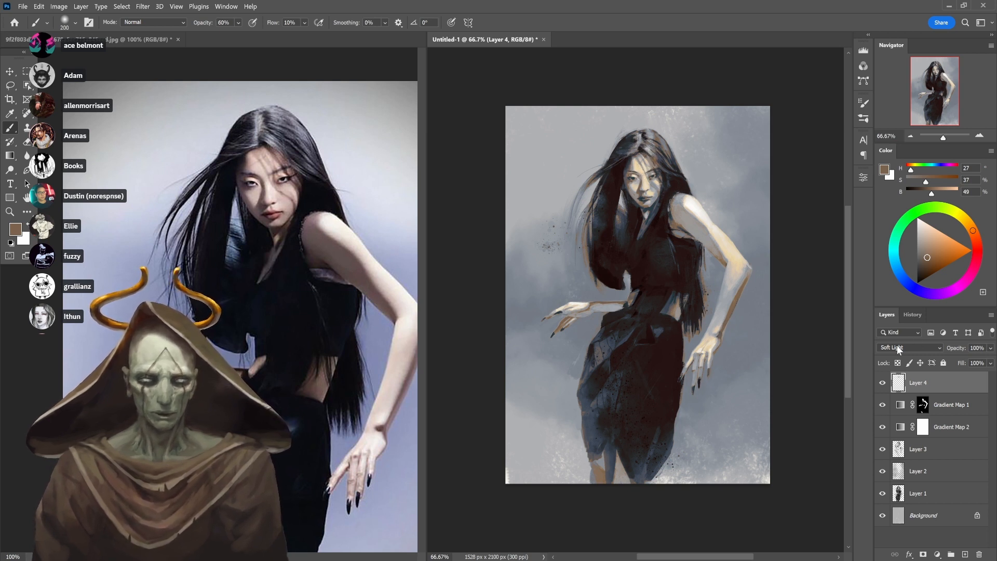
Change Layer 4's blending mode to Multiply
left_click(913, 347)
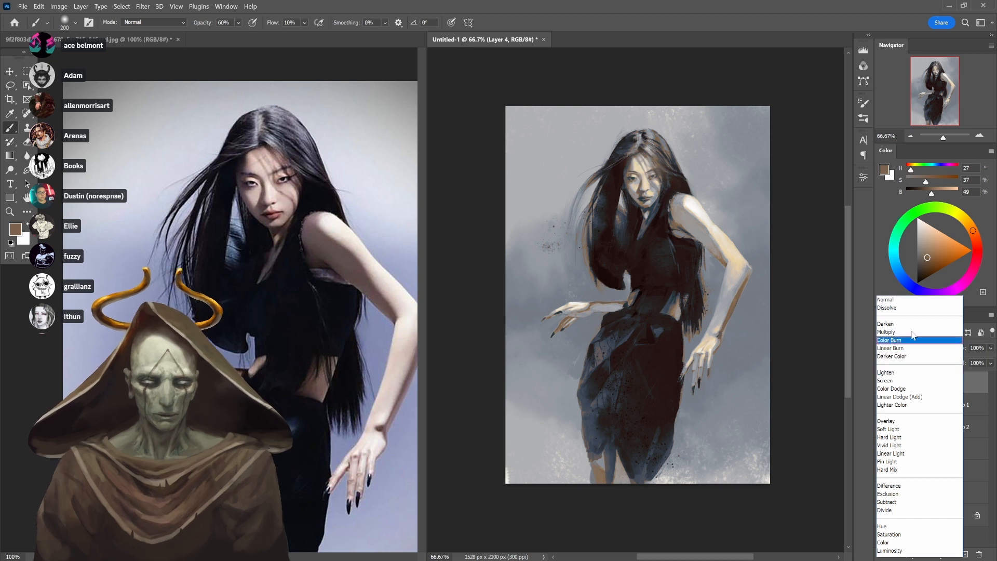
left_click(916, 332)
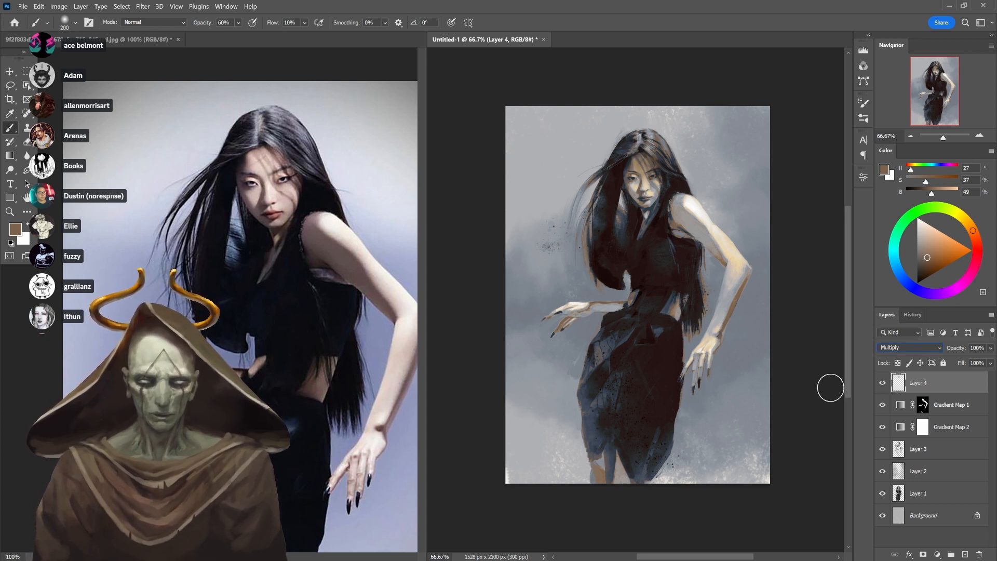
key("ctrl+a")
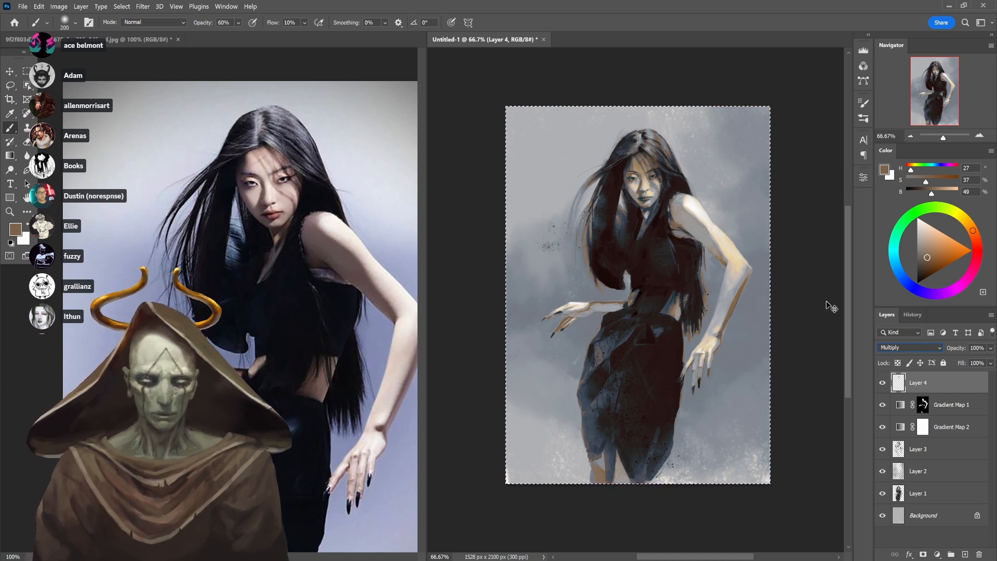
key("ctrl+d")
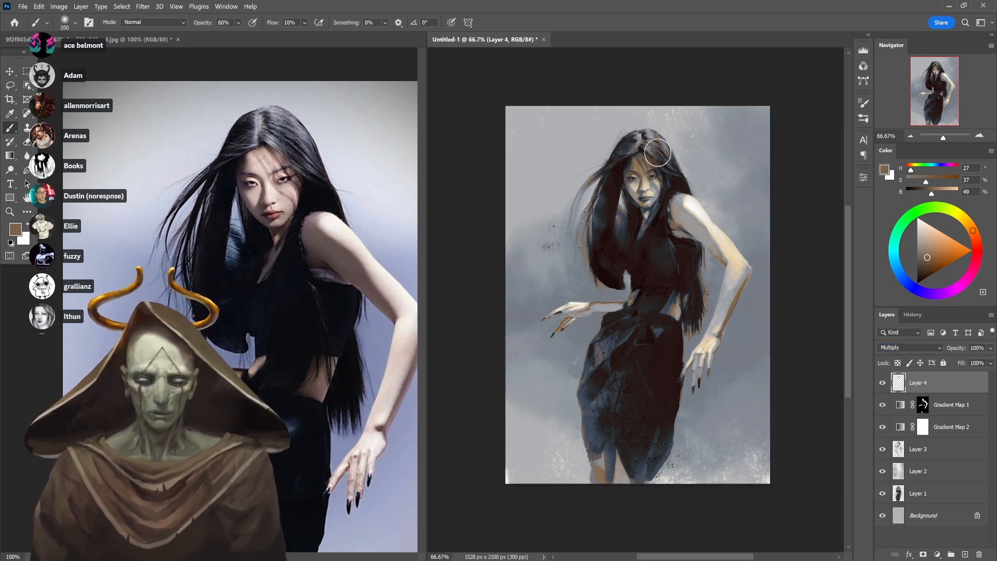
key("w")
key("shift+w")
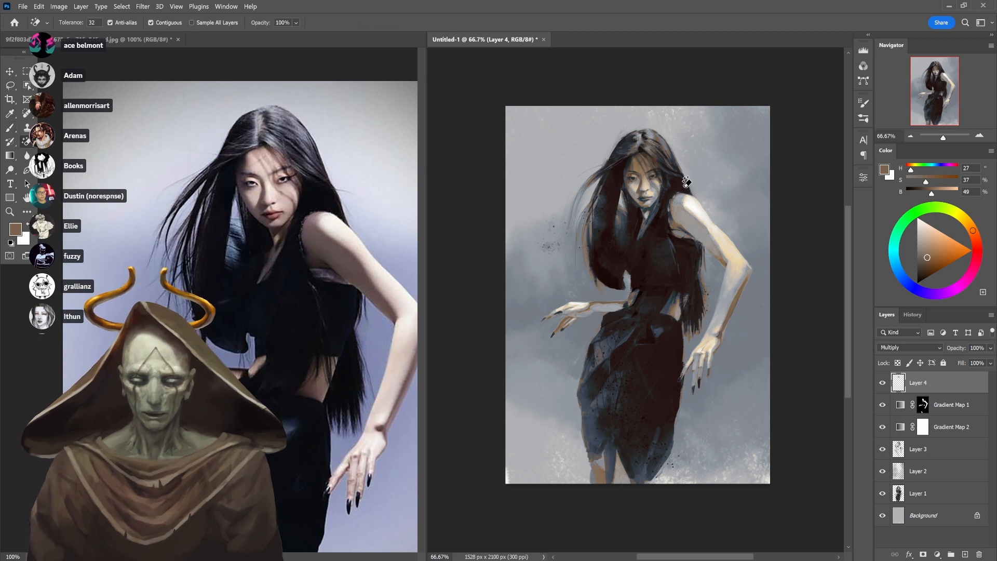
key("e")
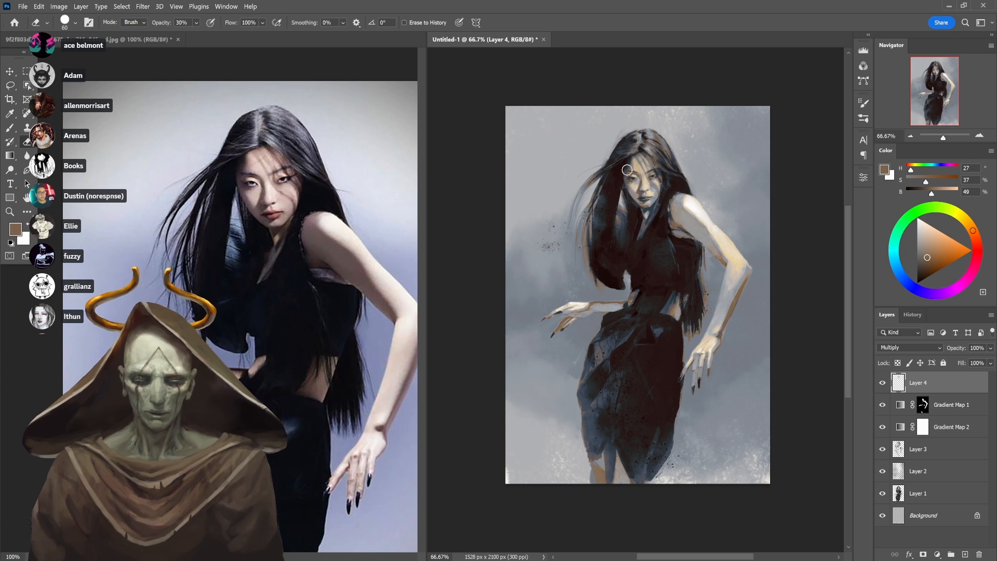
key("b")
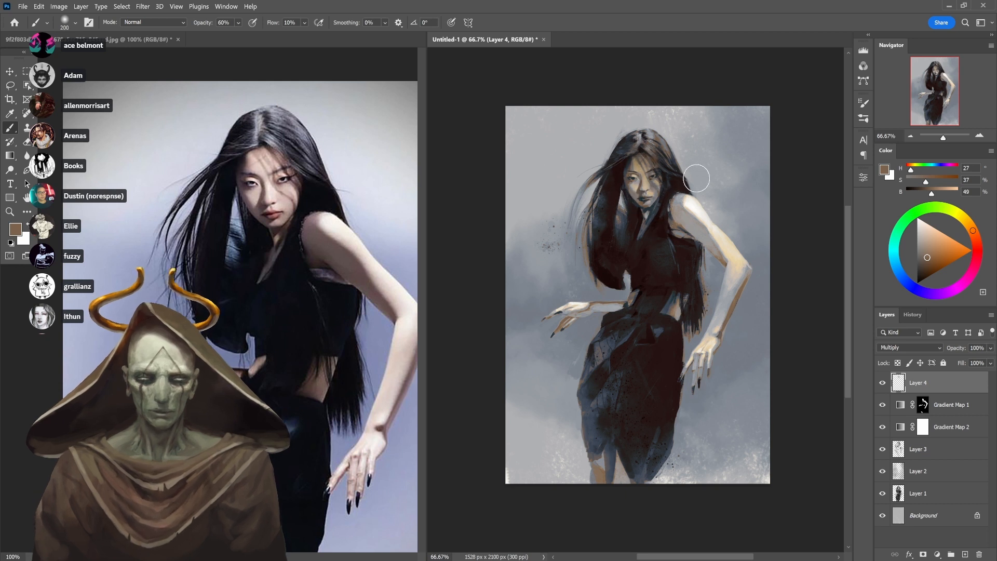
Shade the shoulder, upper arm and extended forearm on Layer 4 with soft strokes of the sampled brown
mouse_move(685, 200)
left_mouse_down()
mouse_move(676, 203)
mouse_move(698, 224)
left_mouse_up()
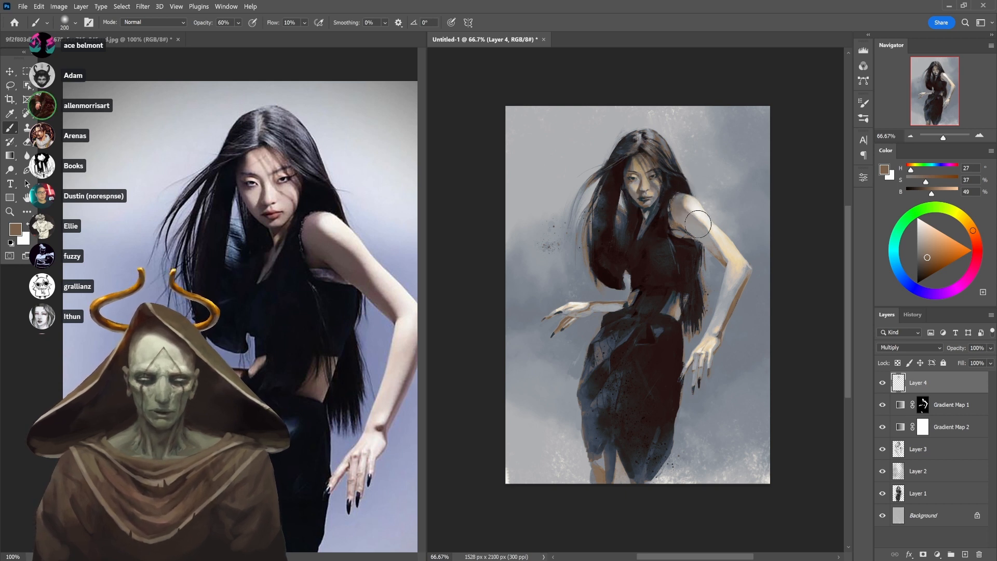
left_click_drag(715, 254, 671, 206)
key("ctrl+z")
left_click_drag(719, 257, 686, 218)
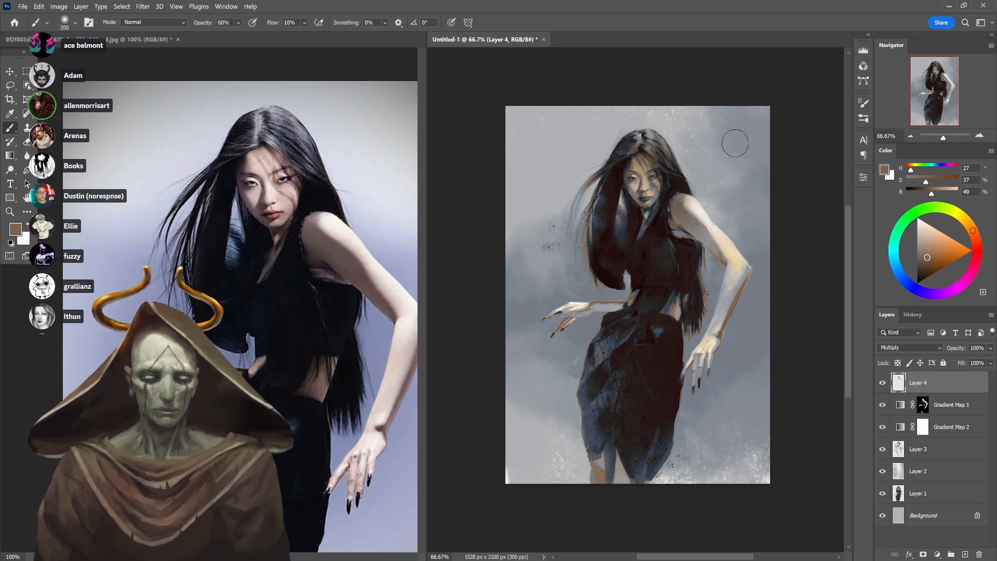
mouse_move(583, 310)
left_mouse_down()
mouse_move(609, 308)
mouse_move(580, 314)
left_mouse_up()
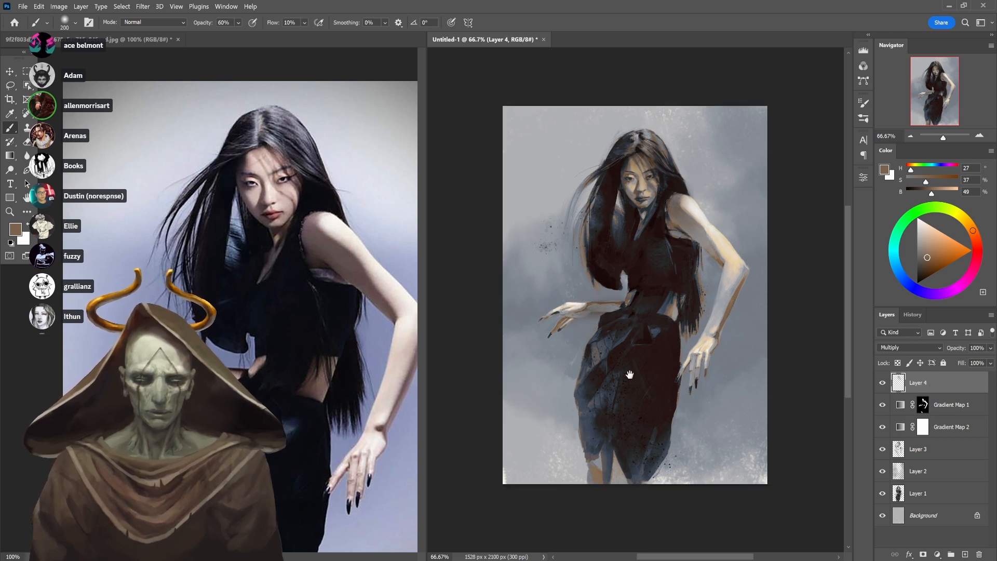
Try a stroke on the forearm at 40% brush opacity with tan sampled from the face, and undo it
left_click_drag(630, 379, 577, 388)
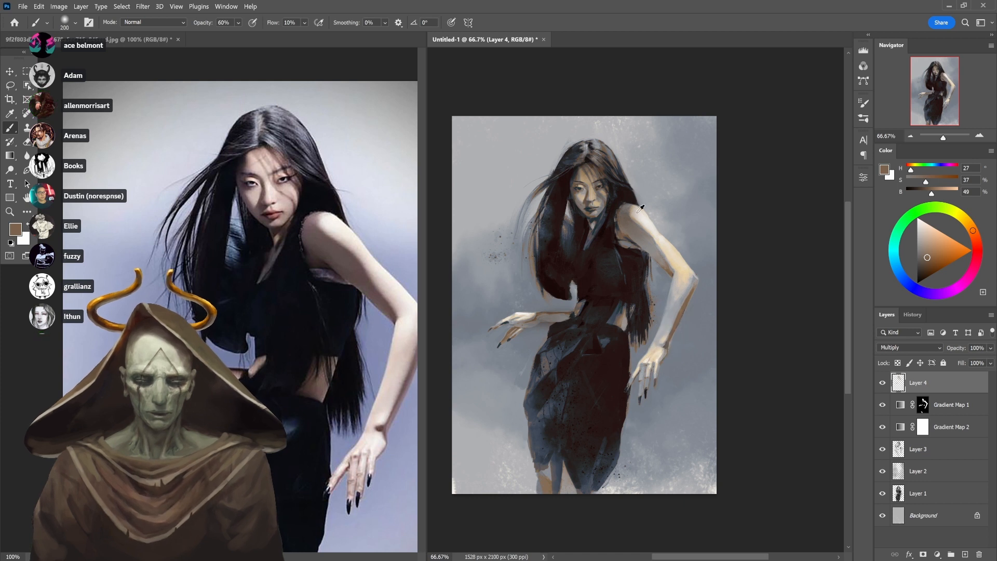
left_click(590, 179, "alt")
key("4")
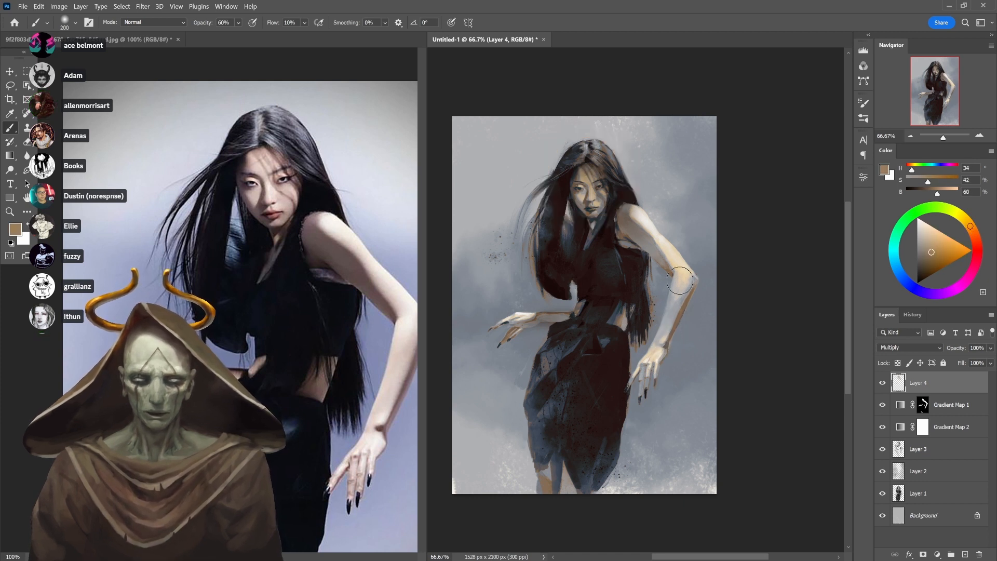
left_click_drag(668, 329, 672, 316)
key("ctrl+z")
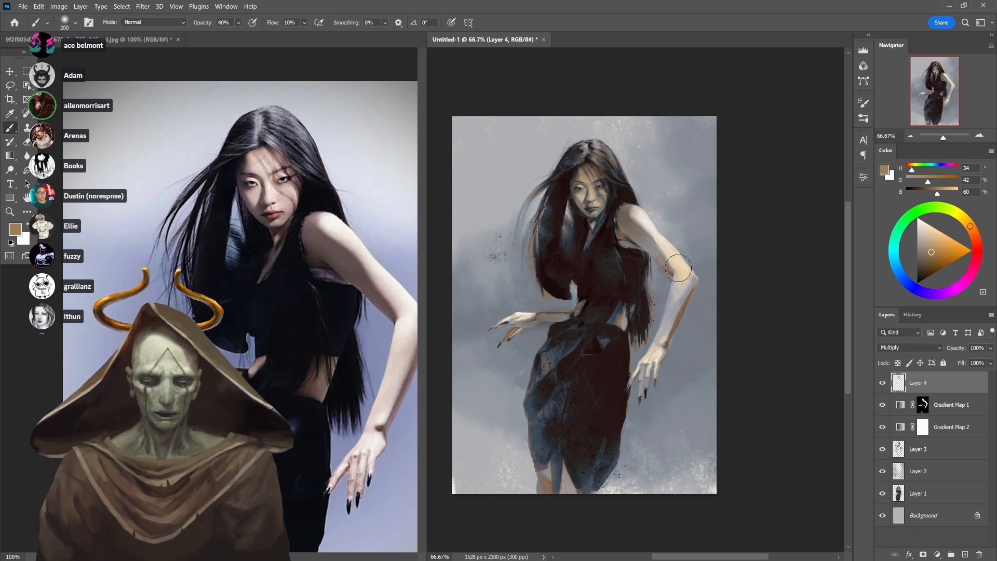
Warm the forearm and face with pale skin tones sampled from the elbow and shoulder, ending at 40% brush opacity
left_click(677, 269, "alt")
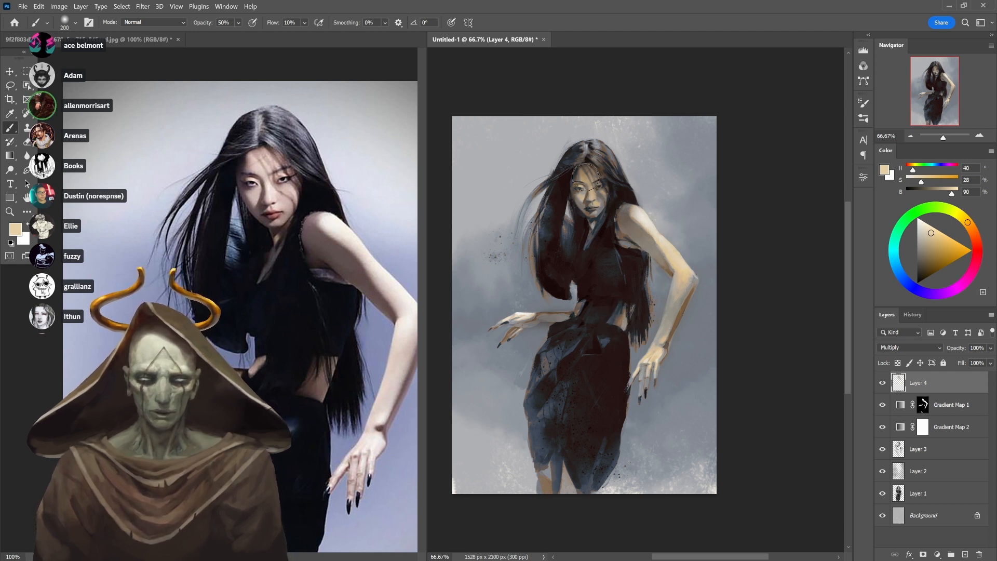
key("4")
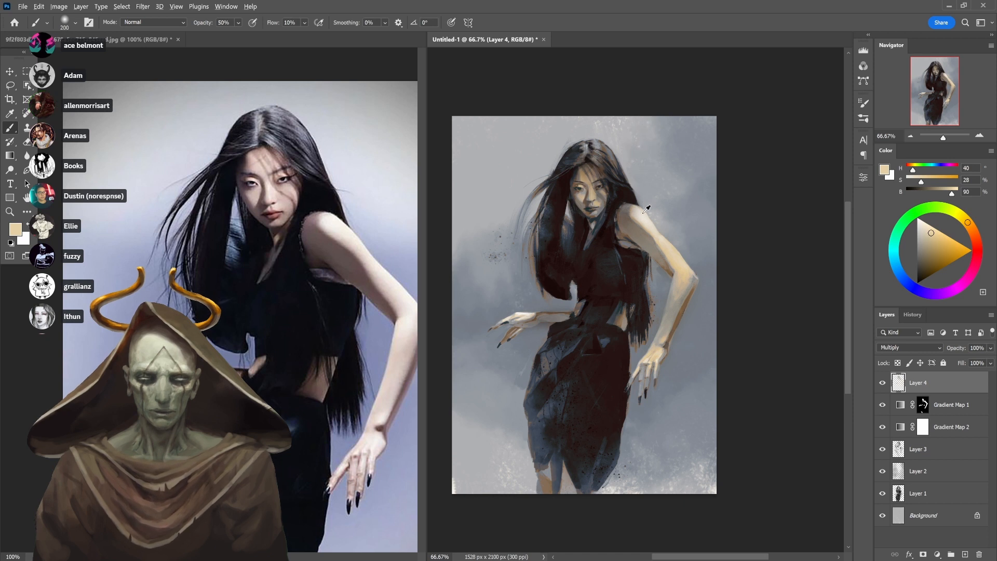
left_click(639, 218, "alt")
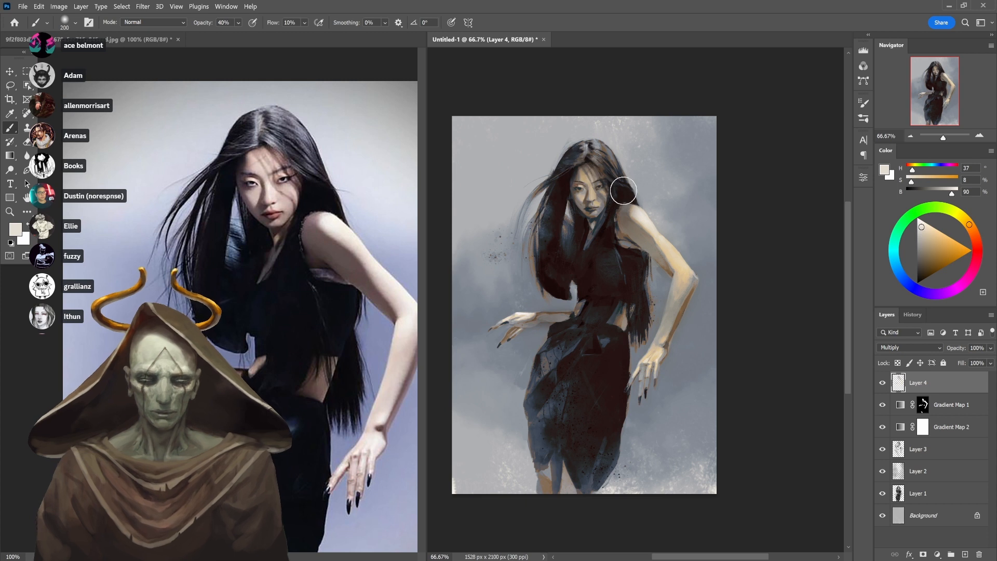
left_click_drag(638, 219, 617, 219)
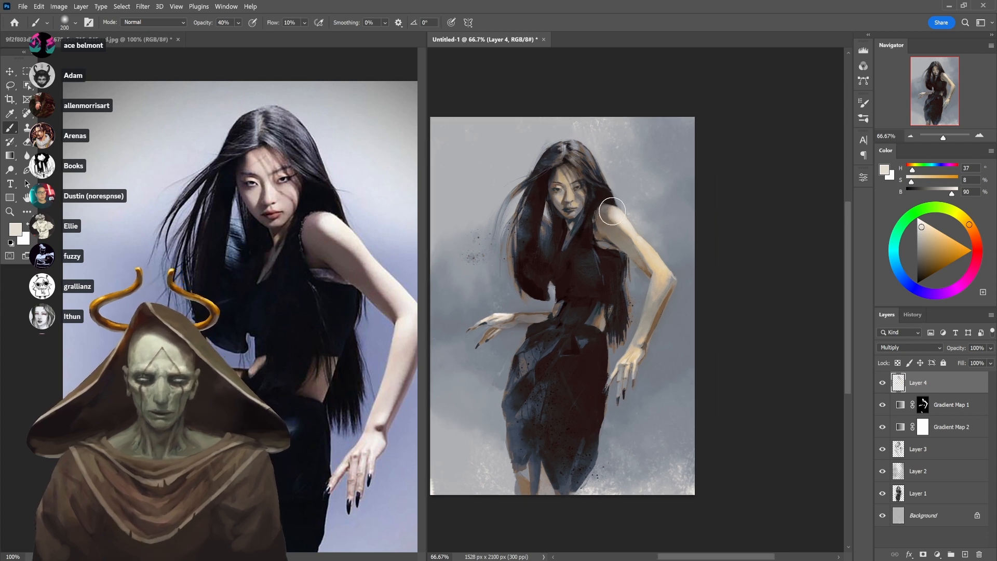
Darken the legs below the skirt hem at 50% brush opacity, using the dark red-brown sampled from the skirt
scroll(608, 300, "down", 1)
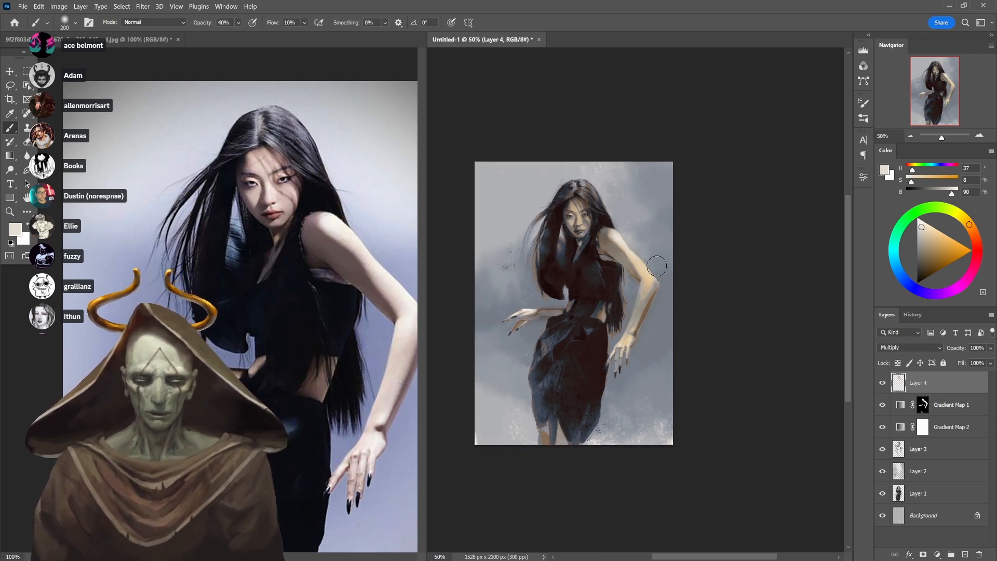
left_click(595, 340, "alt")
key("5")
mouse_move(557, 402)
left_mouse_down()
mouse_move(561, 451)
mouse_move(546, 435)
left_mouse_up()
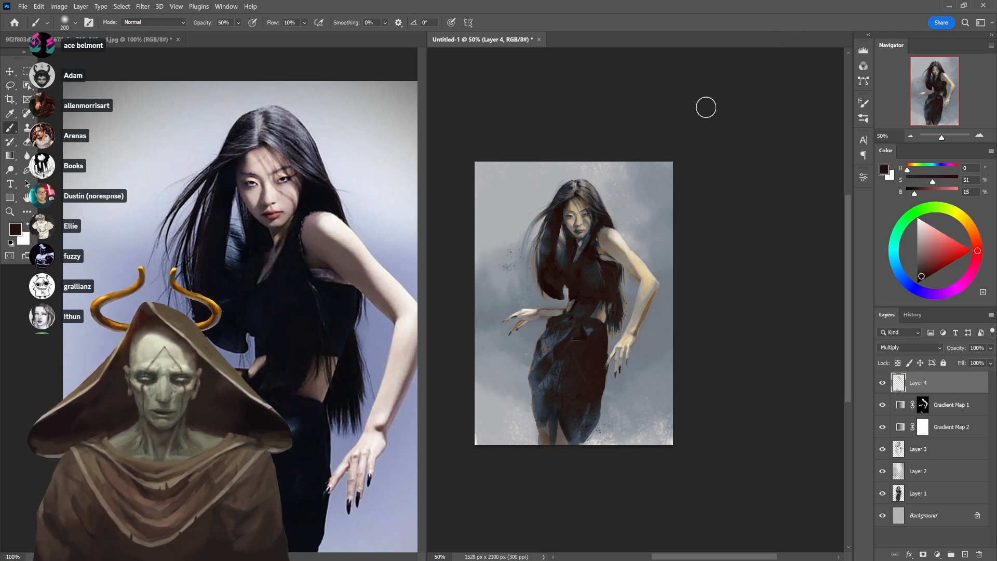
Sample the light grey of the background and add a new layer in Normal mode above Layer 4
left_click(544, 188, "alt")
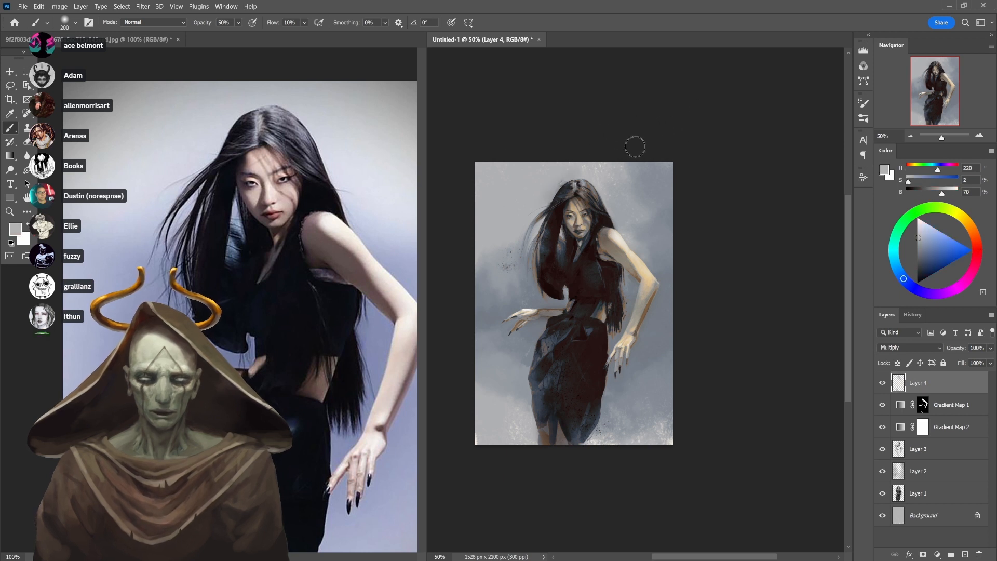
left_click(965, 553)
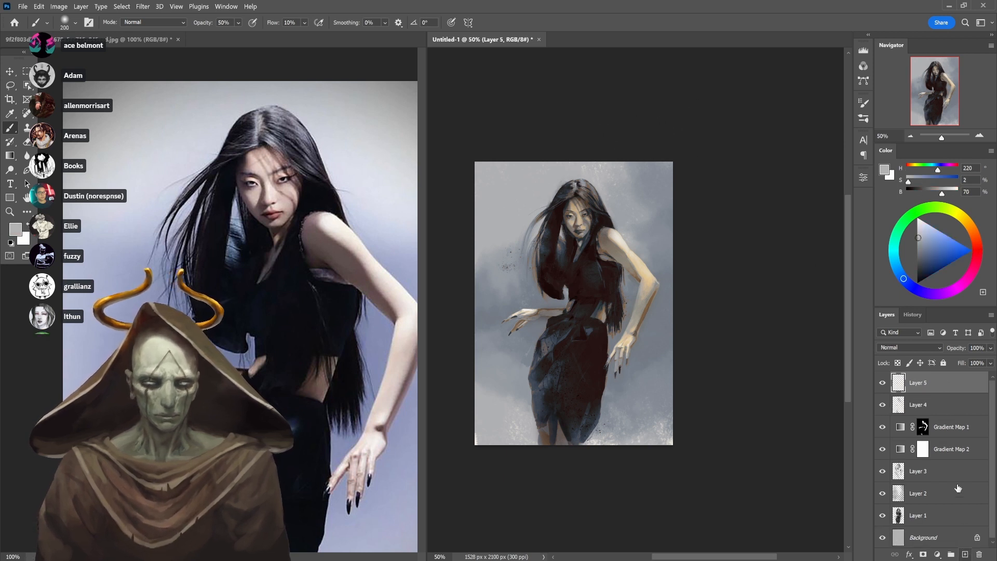
left_click(912, 347)
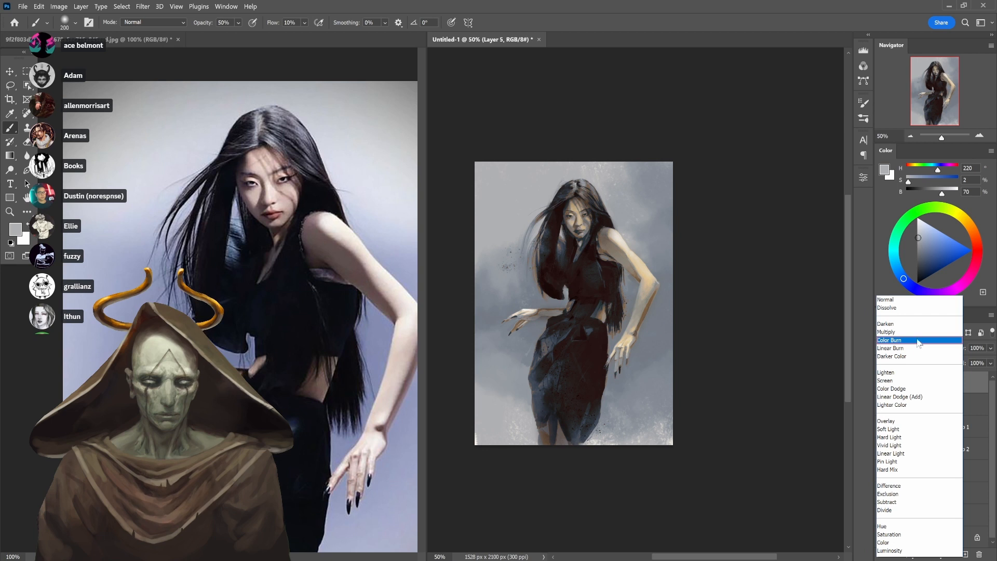
left_click(909, 300)
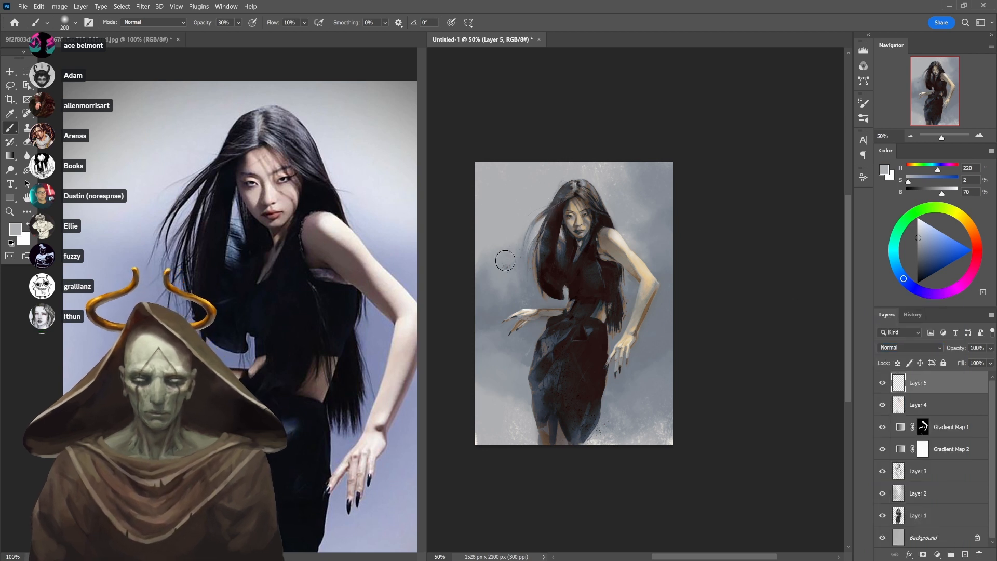
Soften the background beside the long hair and outstretched hand on Layer 5 with the light grey at 30% brush opacity
left_click_drag(505, 261, 522, 302)
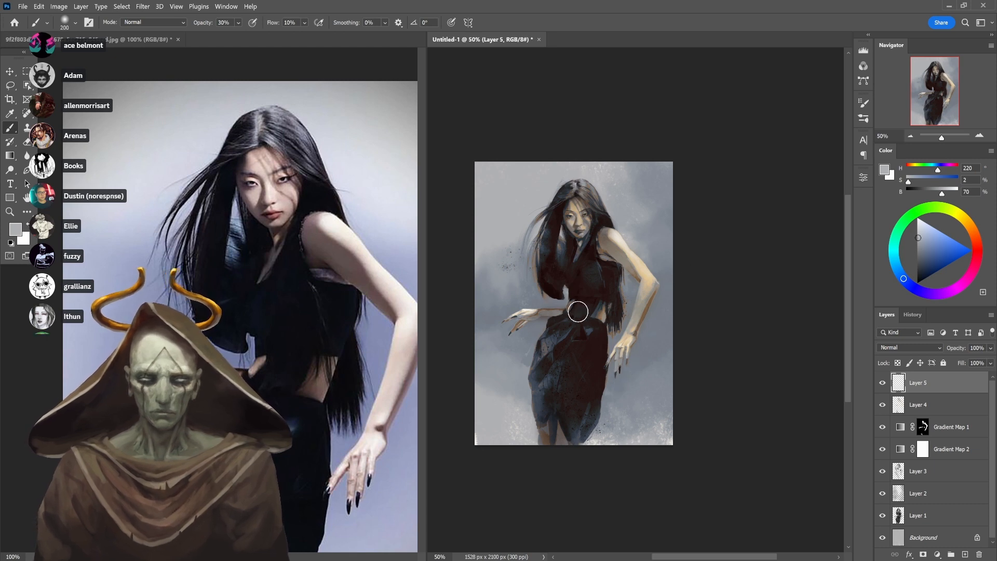
left_click(522, 323, "ctrl")
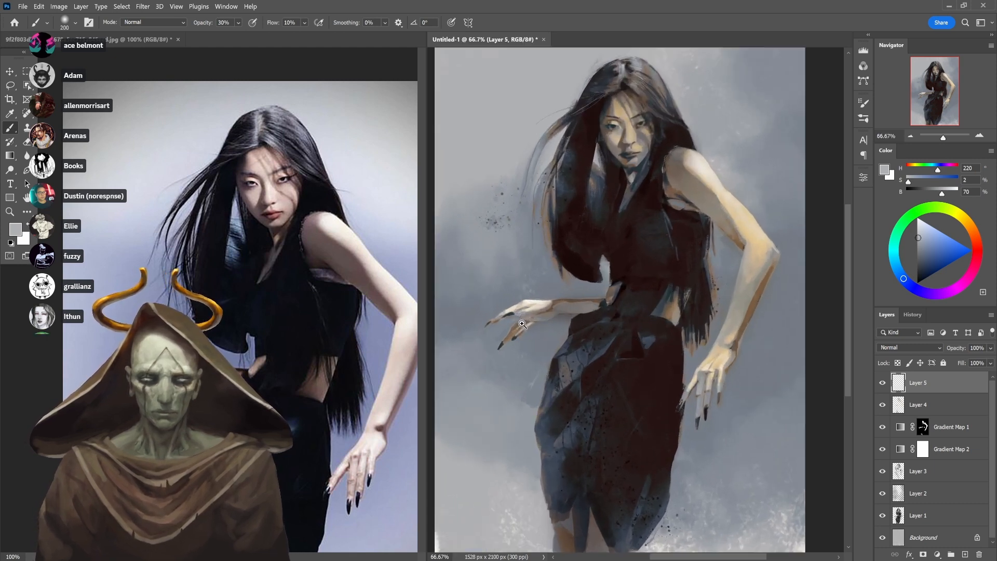
left_click(522, 323, "ctrl")
left_click(521, 323, "ctrl")
left_click_drag(522, 323, 552, 371)
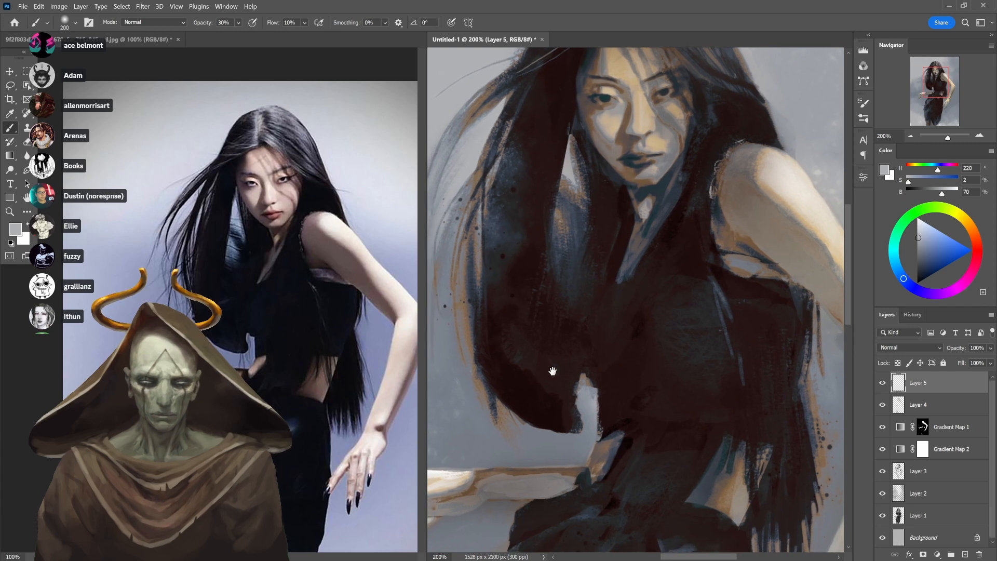
left_click(552, 371, "alt")
left_click(553, 371, "alt")
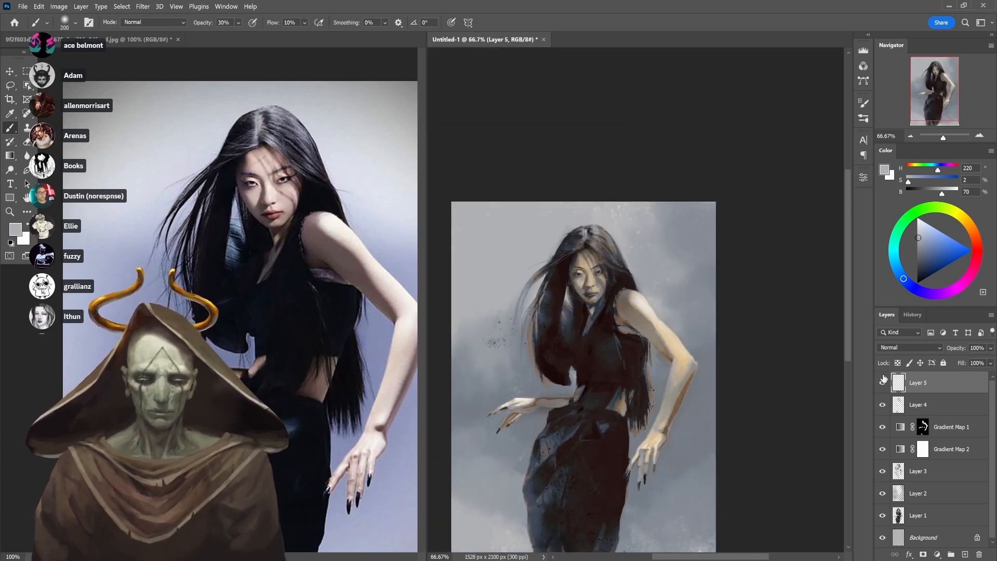
Compare the painting with and without Layer 4, and set that layer's opacity to 62%
left_click(884, 405)
left_click(883, 405)
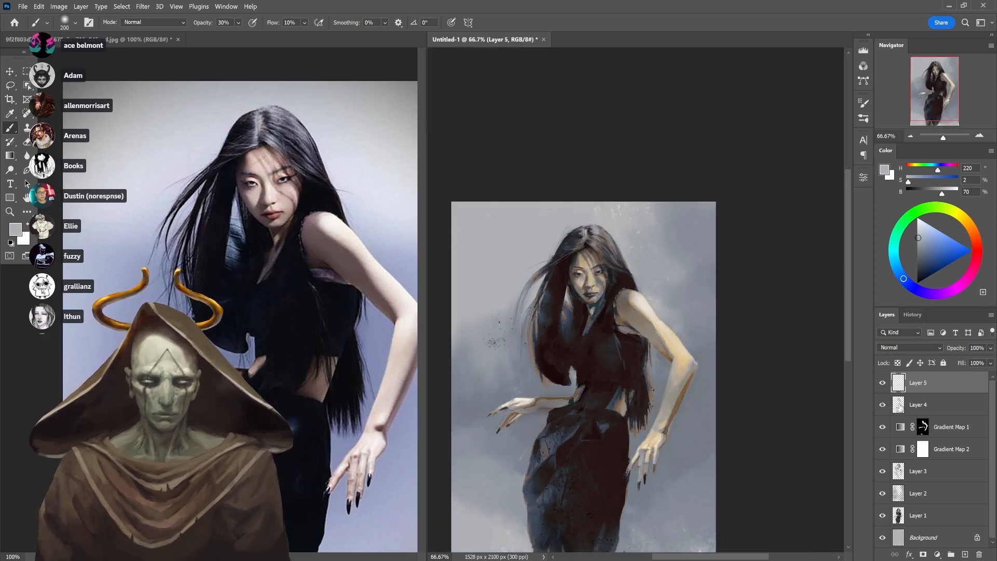
left_click(916, 405)
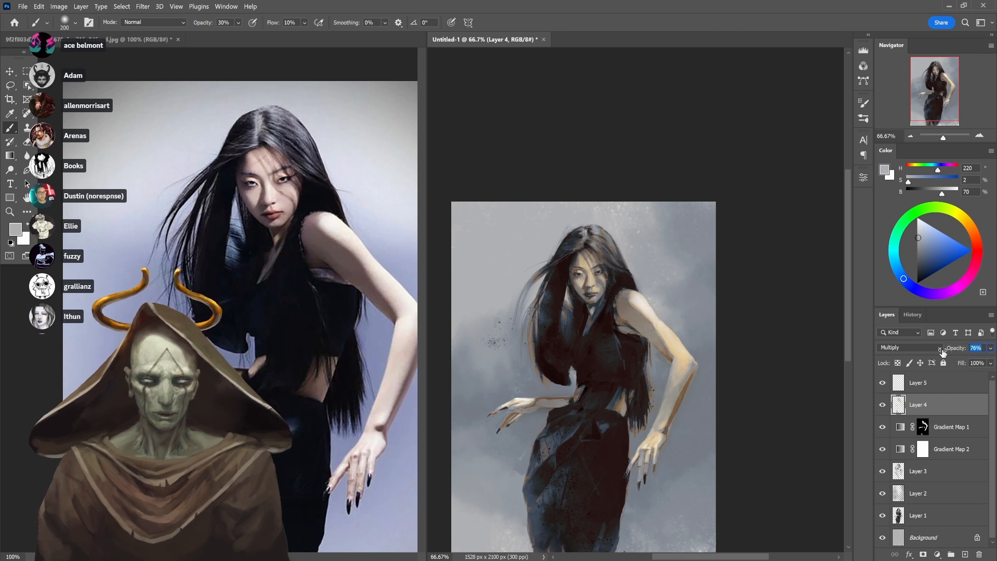
left_click_drag(942, 352, 936, 354)
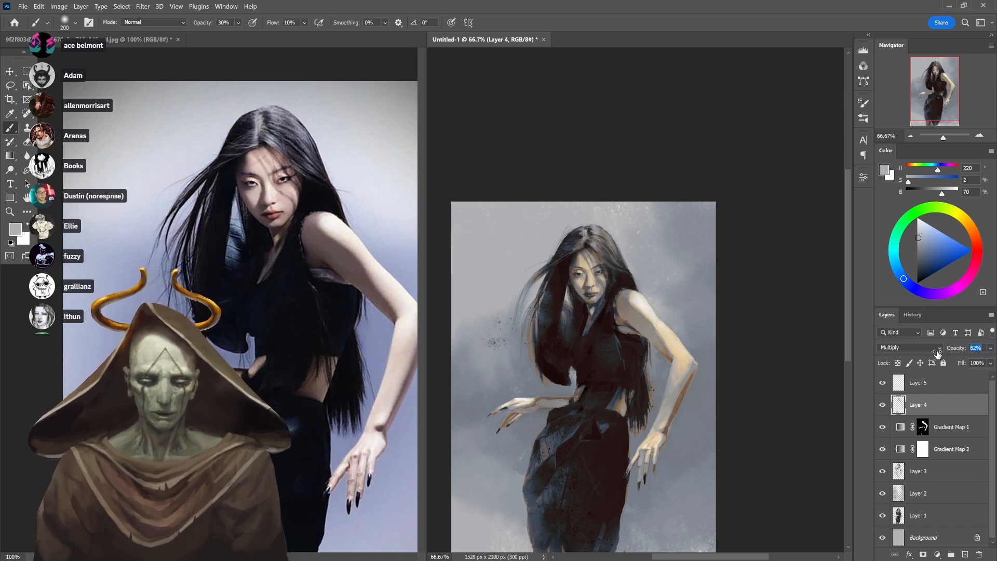
key("ctrl+minus")
scroll(763, 372, "down", 4)
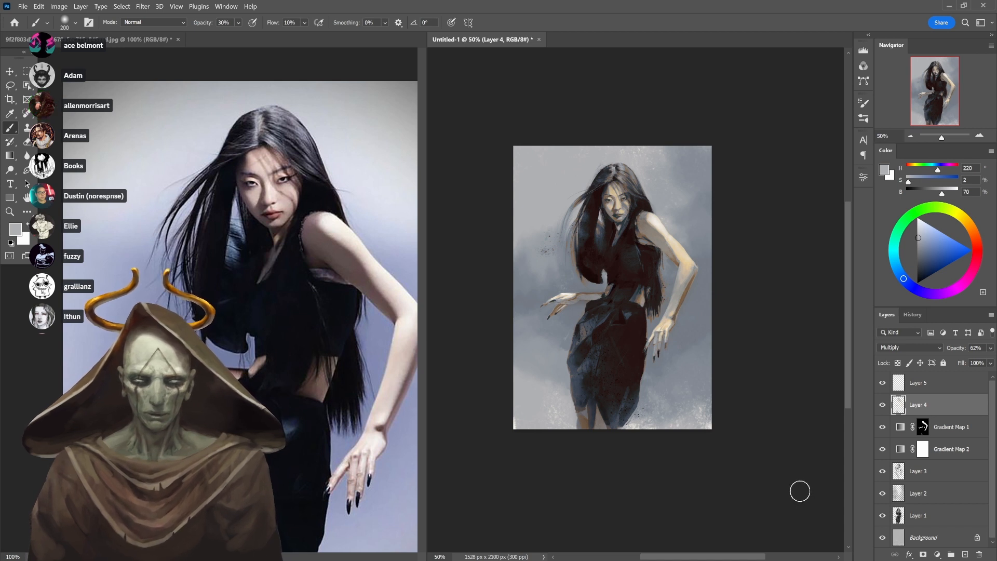
Make Layer 5 active again and switch to the Sponge brush
key("alt+bracketright")
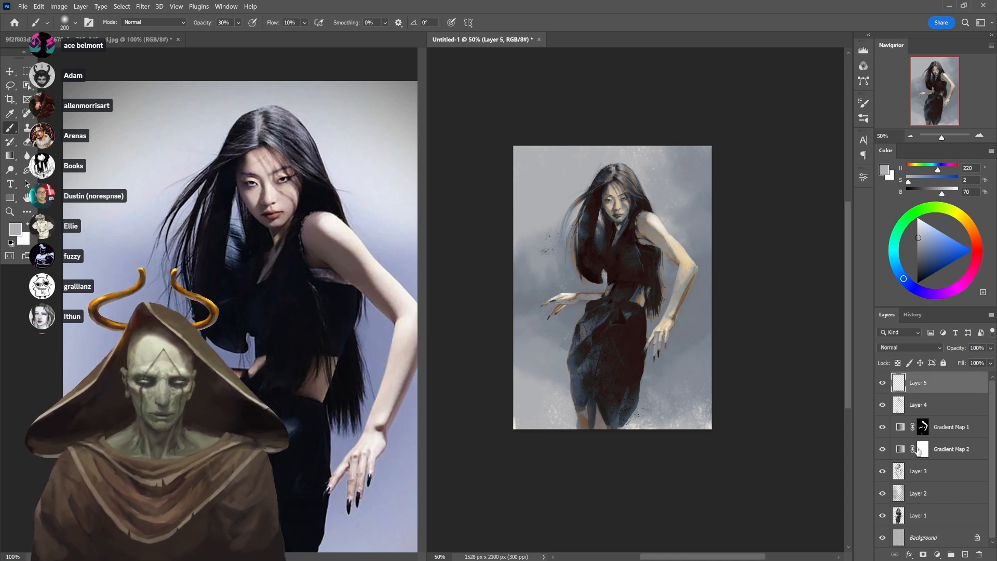
right_click(584, 235)
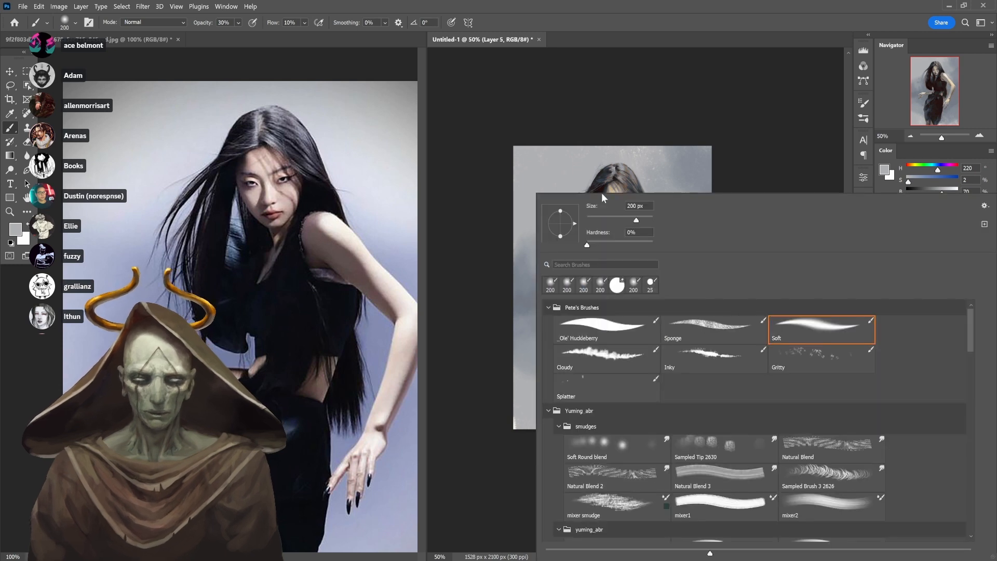
left_click(711, 330)
left_click(776, 154)
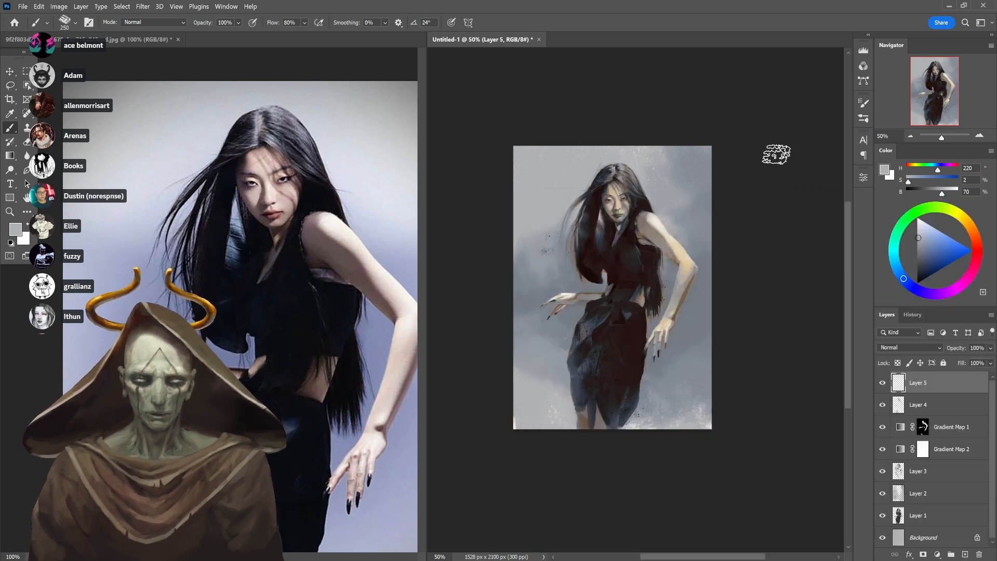
Sample brown from the outstretched wrist, reduce the brush to 20 px, and paint shading across the back of that hand
left_click_drag(565, 303, 605, 291)
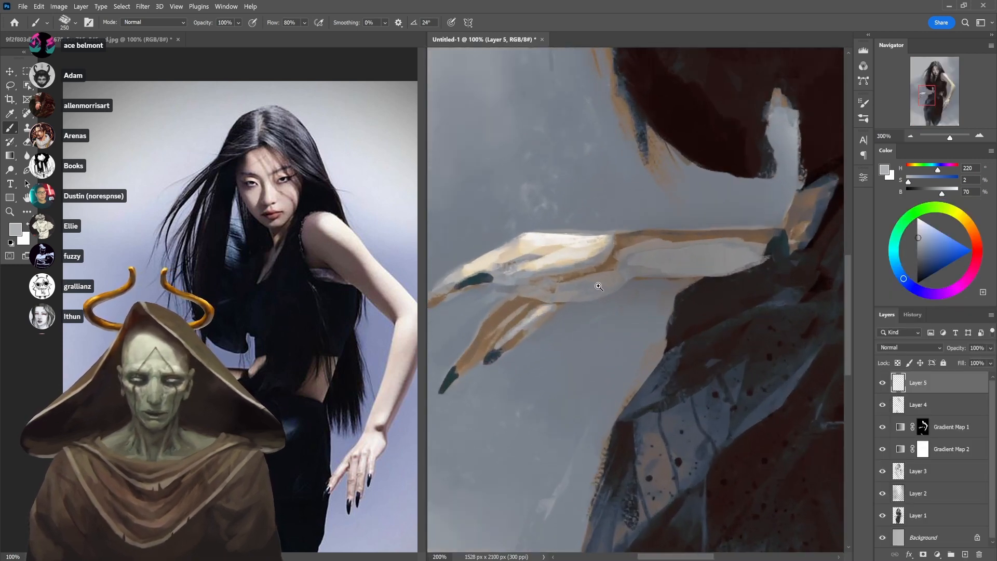
left_click(611, 261, "alt")
key("bracketleft")
key("bracketleft")
key("bracketleft")
key("bracketleft")
key("bracketleft")
key("bracketleft")
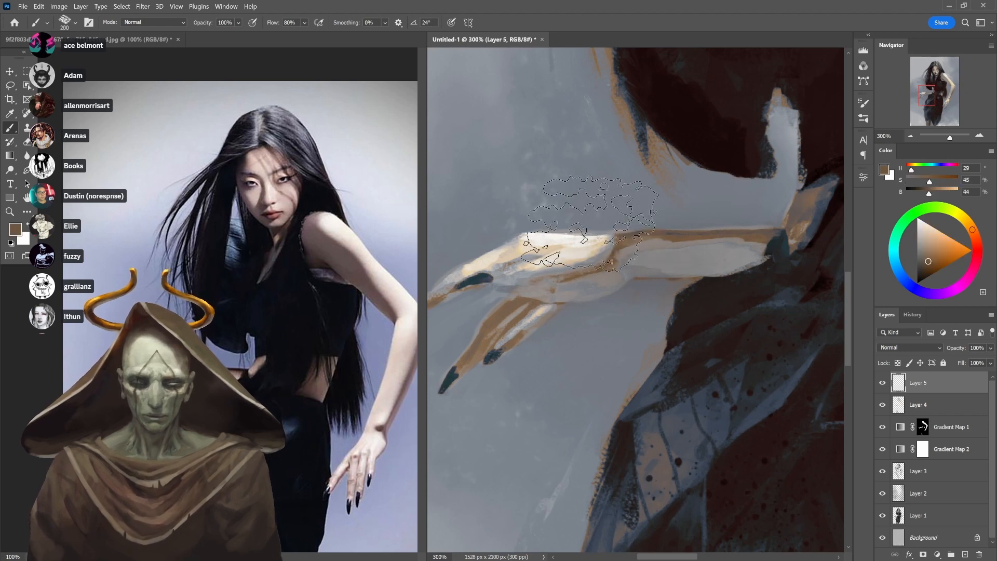
key("bracketleft")
key("bracketleft")
key("bracketleft")
key("bracketleft")
key("bracketleft")
key("bracketleft")
key("bracketleft")
key("bracketleft")
key("bracketleft")
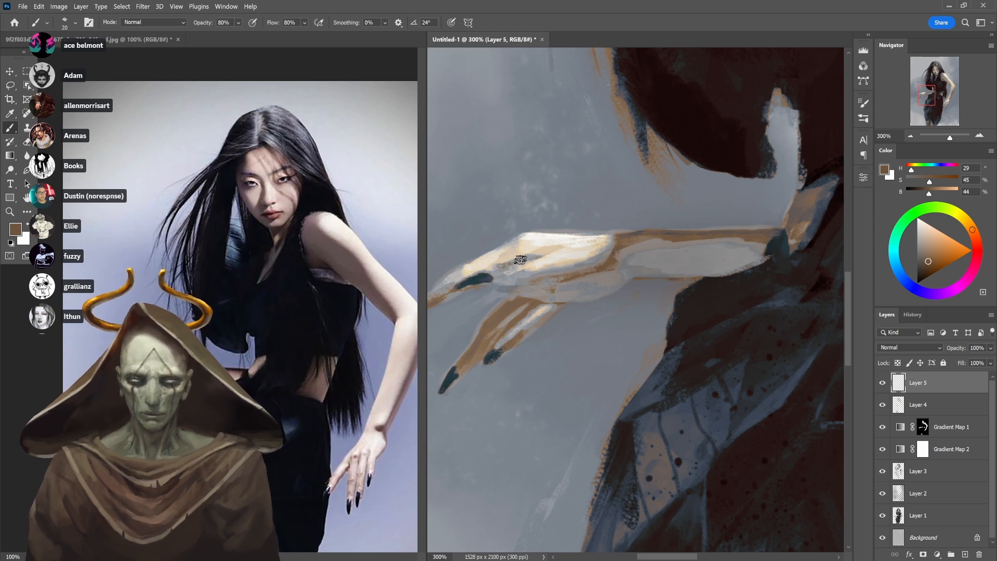
left_click_drag(522, 254, 550, 252)
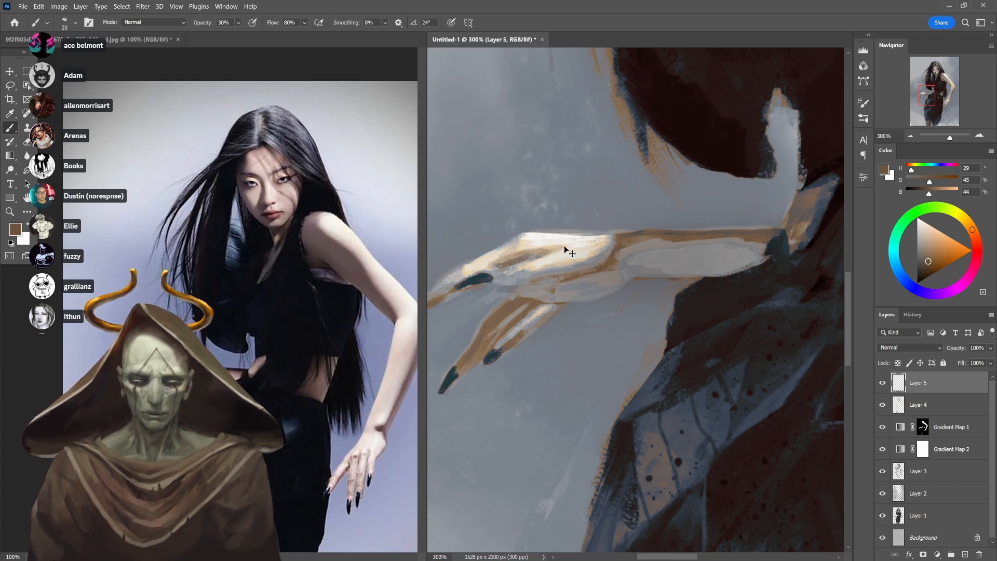
Warm the shadowed cheek and under-eye area with brown and pale skin tones sampled from the face, using 40% brush opacity
key("ctrl+minus")
key("ctrl+minus")
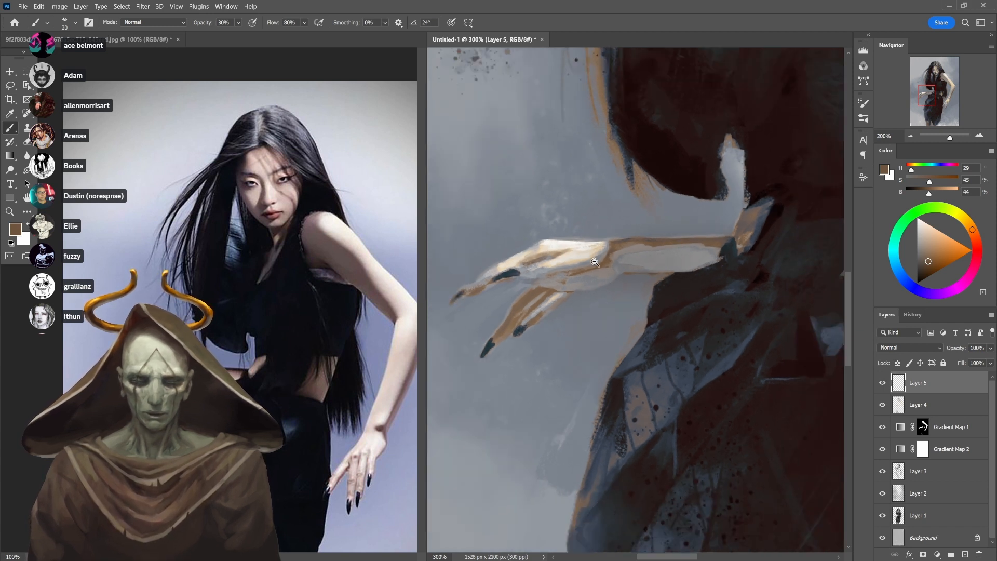
left_click_drag(721, 260, 600, 362)
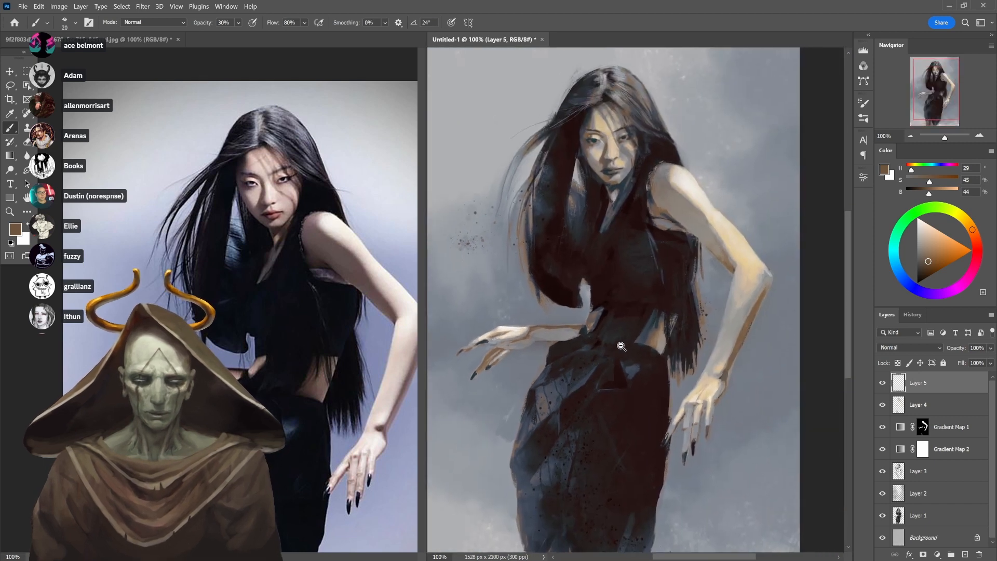
left_click(630, 163, "ctrl")
left_click(629, 162, "ctrl")
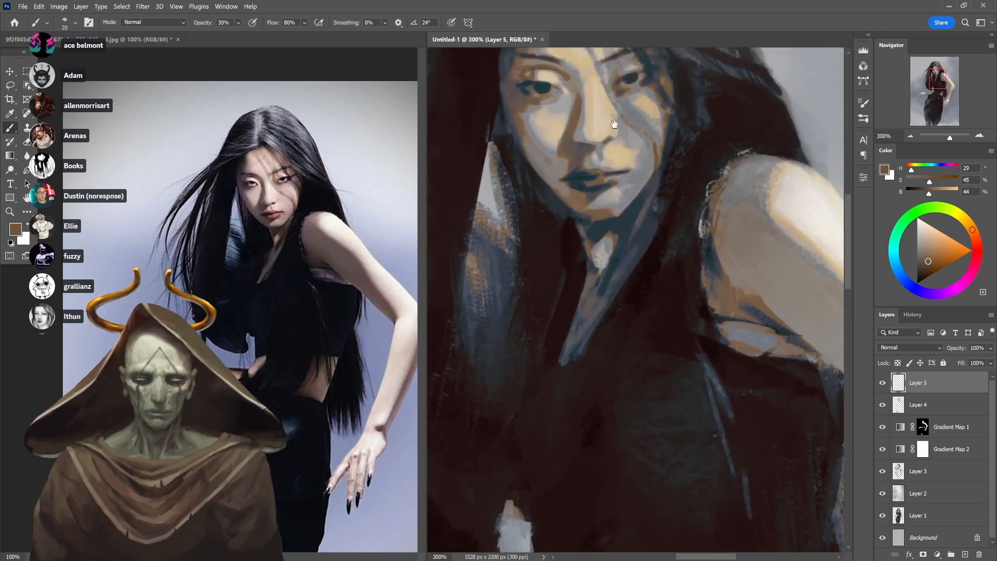
left_click_drag(614, 125, 612, 282)
key("d")
key("x")
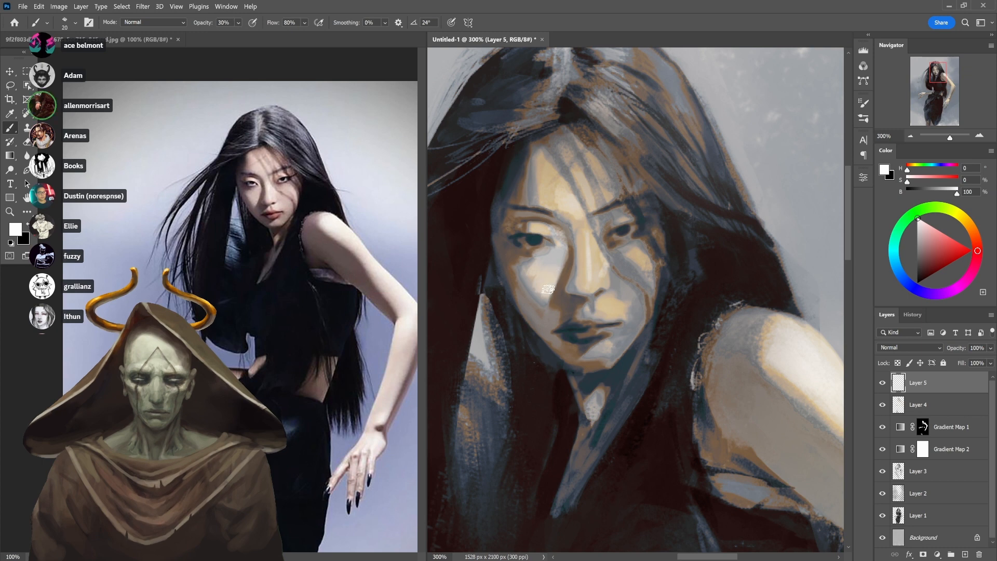
left_click(530, 269, "alt")
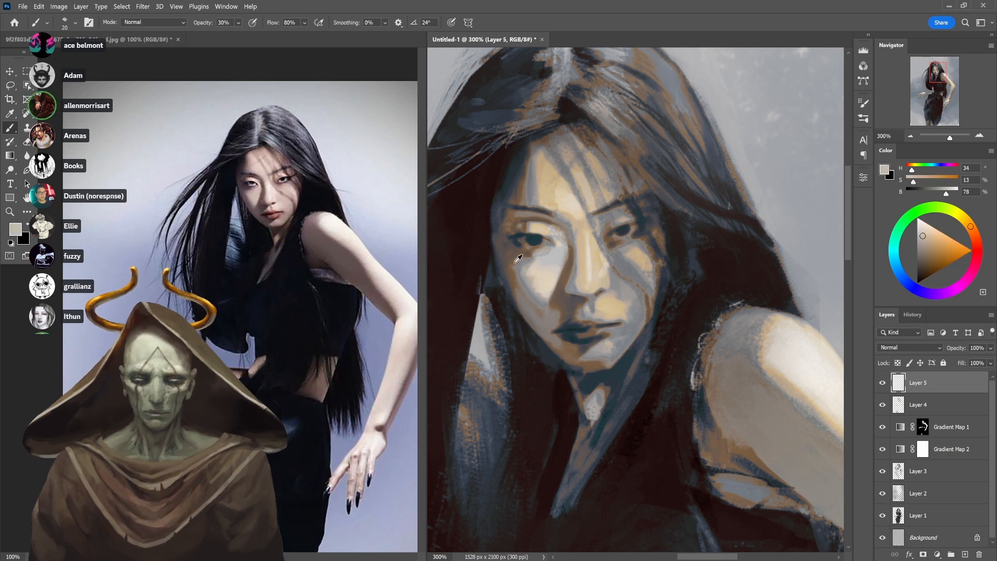
left_click(516, 261, "alt")
key("4")
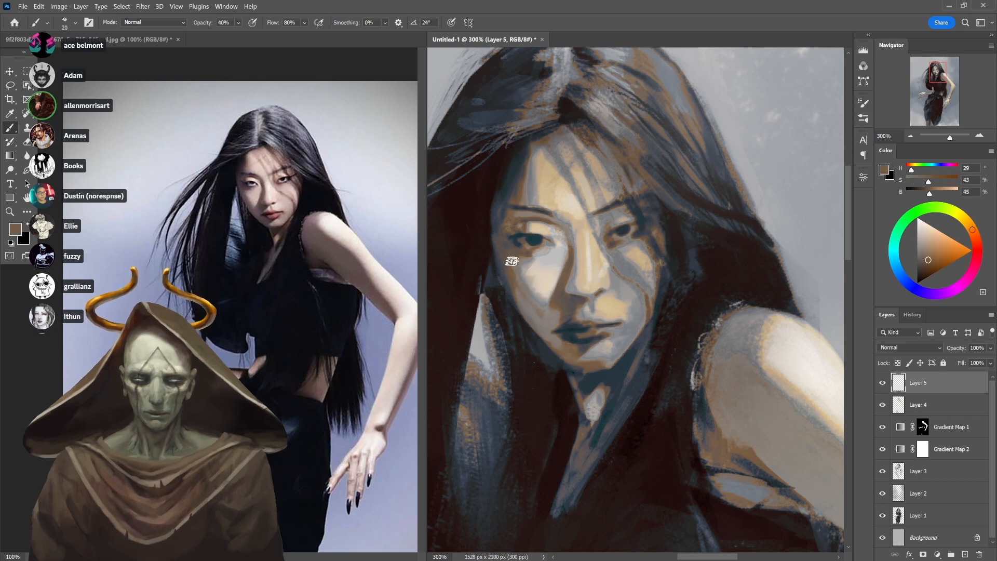
left_click(535, 286, "alt")
left_click(544, 272, "alt")
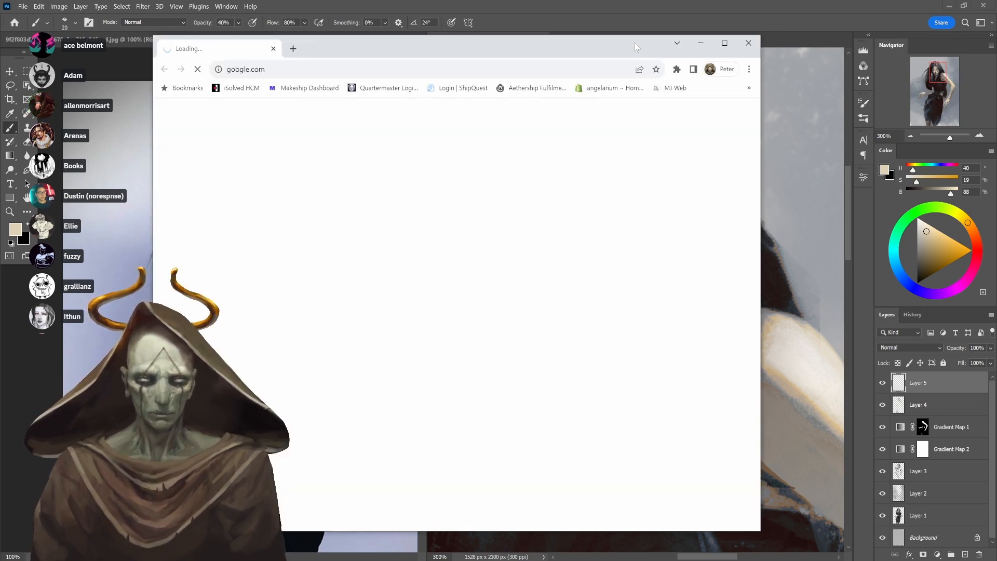
Switch to Chrome, open allenmorrisart.com and look through its home page
left_click_drag(638, 47, 996, 83)
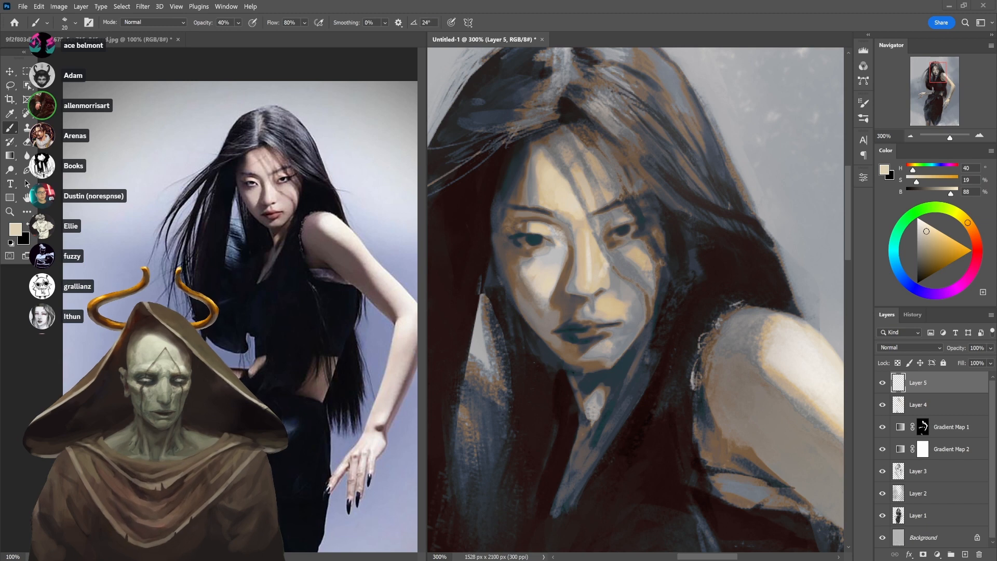
left_click_drag(996, 90, 477, 38)
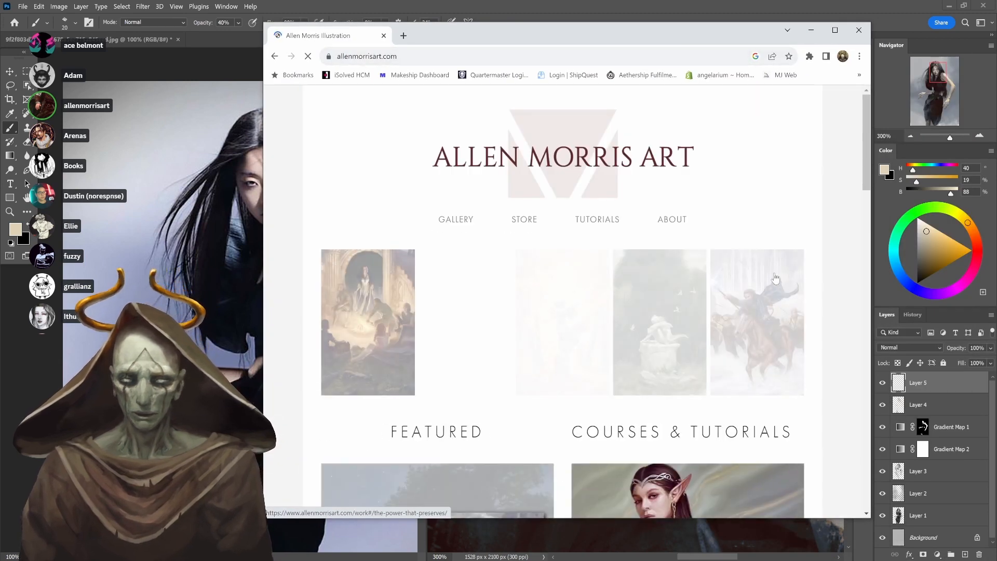
scroll(814, 217, "down", 5)
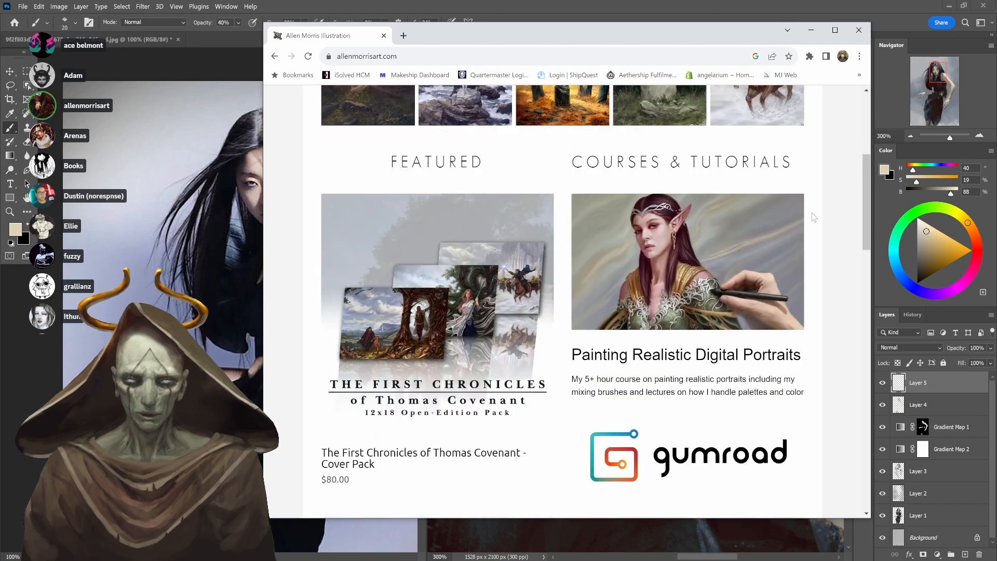
scroll(814, 217, "up", 5)
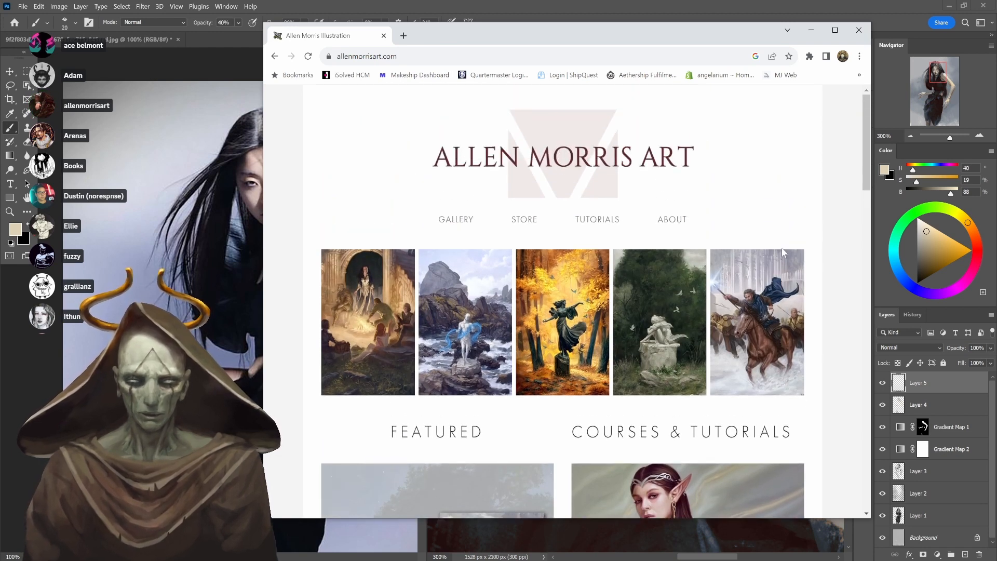
Open The Dreamcatcher from the featured artworks and view the painting and its gallery page
left_click(475, 322)
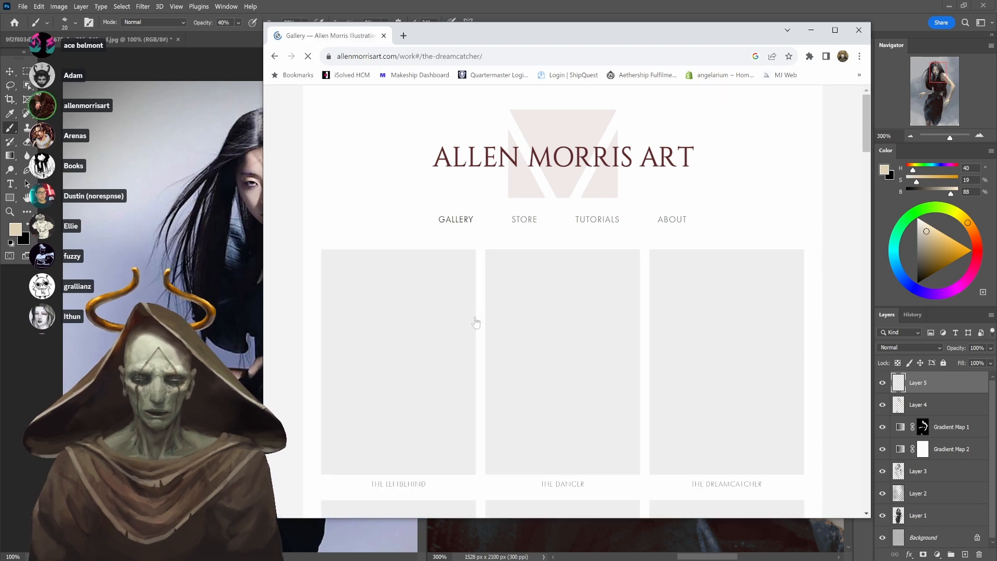
scroll(813, 211, "down", 3)
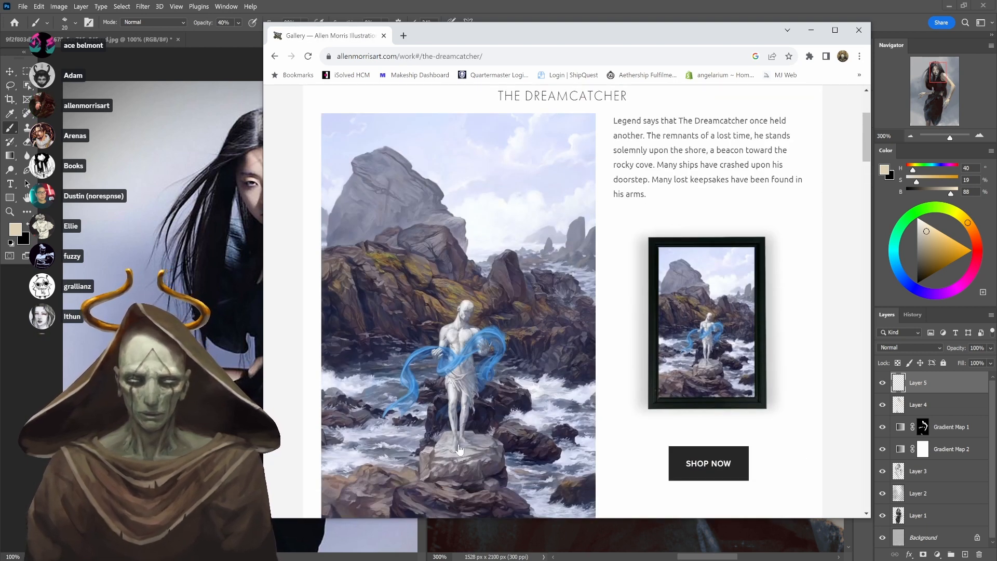
scroll(826, 290, "down", 8)
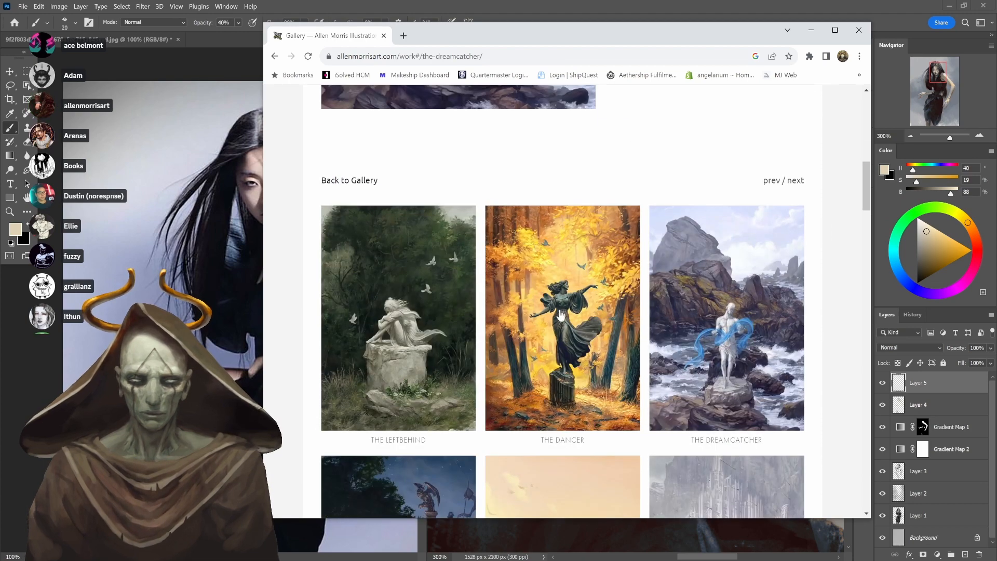
Open The Dancer from the gallery and examine the painting and its framed print
left_click(560, 315)
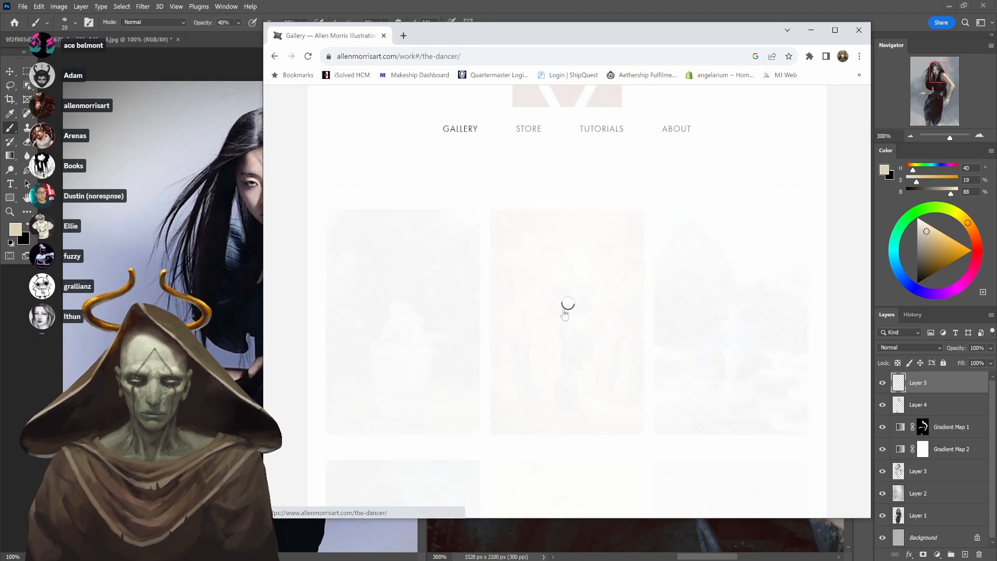
scroll(836, 238, "down", 5)
scroll(836, 238, "up", 1)
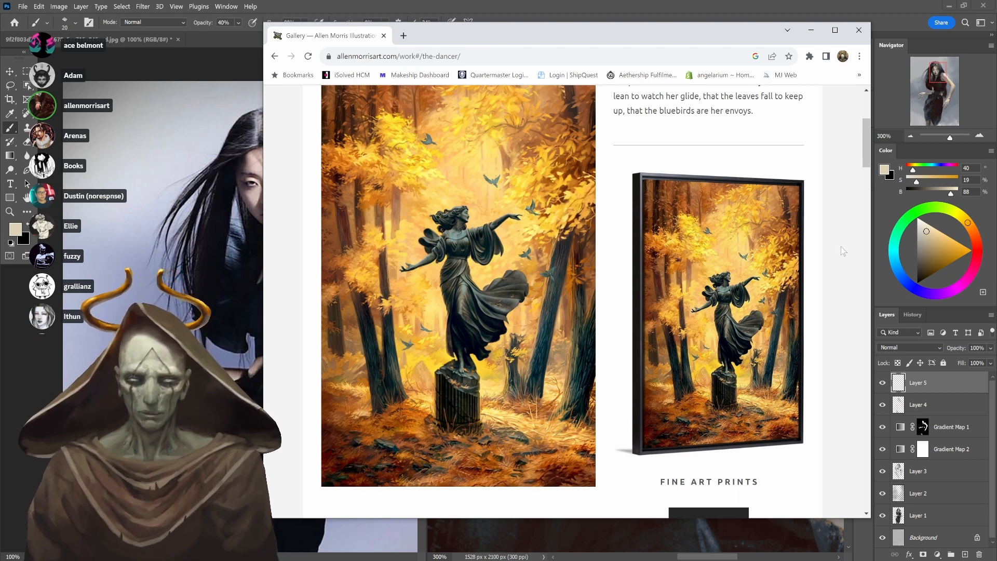
scroll(840, 246, "up", 1)
scroll(840, 246, "down", 1)
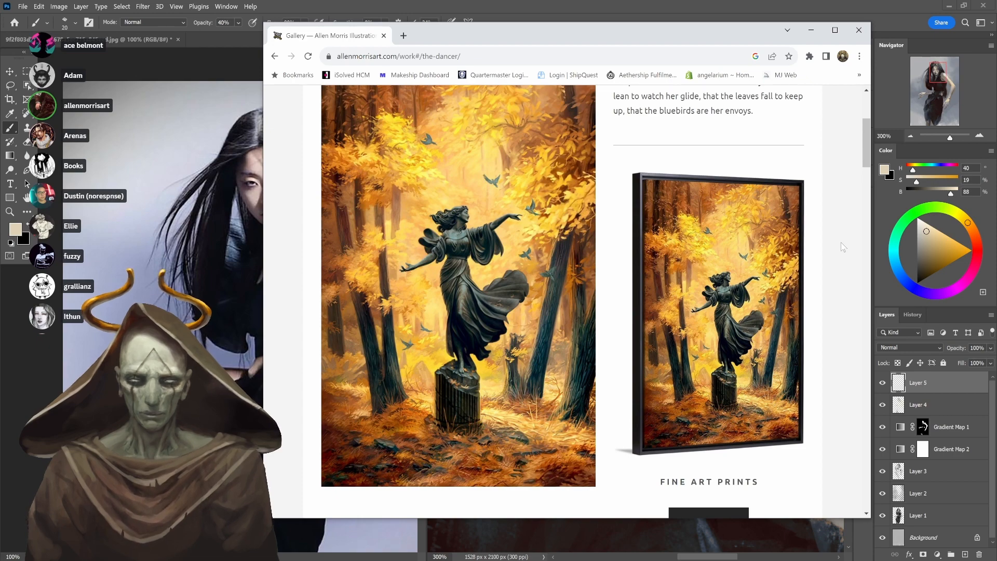
Browse the gallery thumbnails below The Dancer and open The Leftbehind
scroll(840, 242, "down", 10)
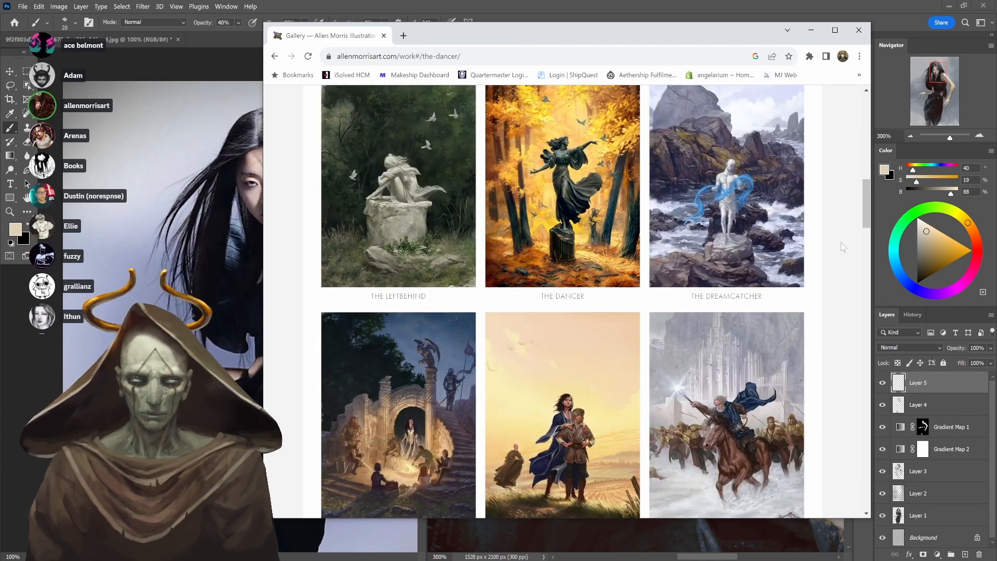
scroll(840, 242, "down", 1)
scroll(840, 242, "up", 2)
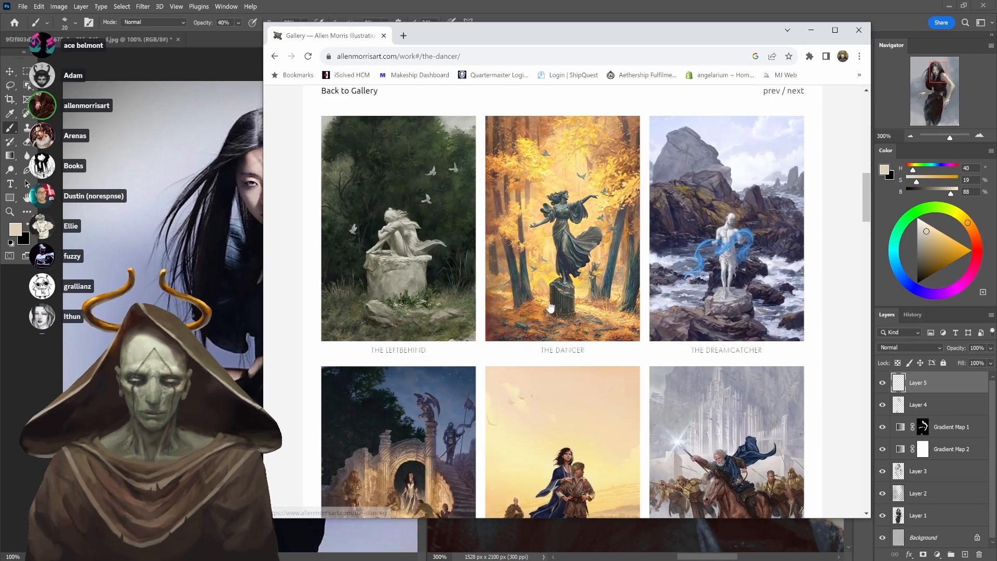
left_click(416, 174)
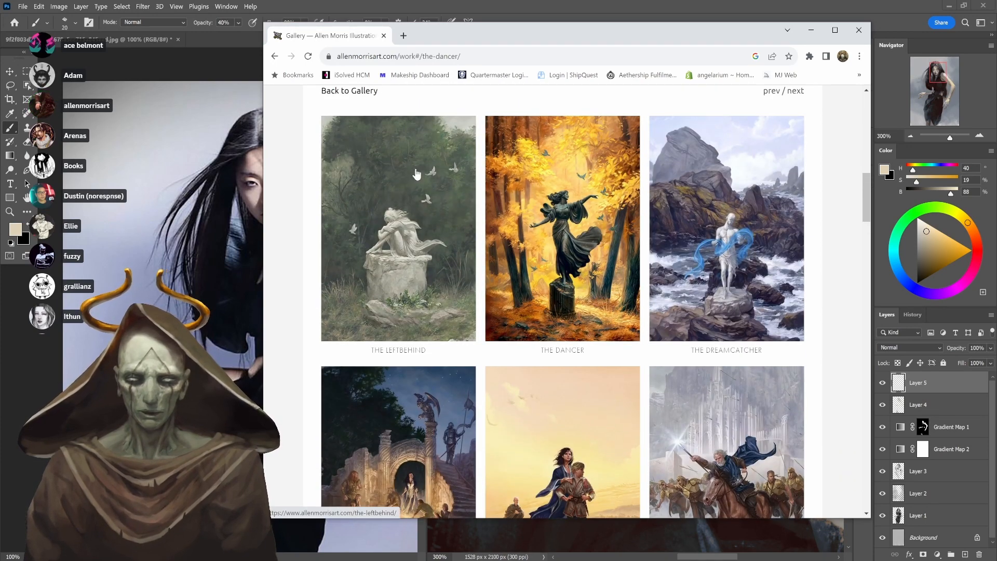
Examine The Leftbehind painting and its framed print, comparing it with the gallery thumbnails below
scroll(452, 222, "down", 5)
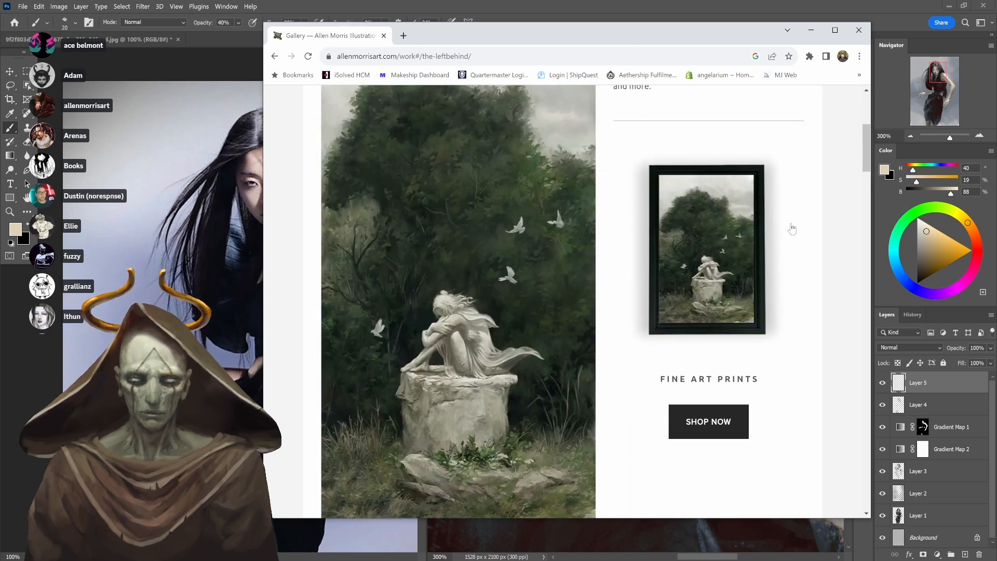
scroll(789, 228, "down", 8)
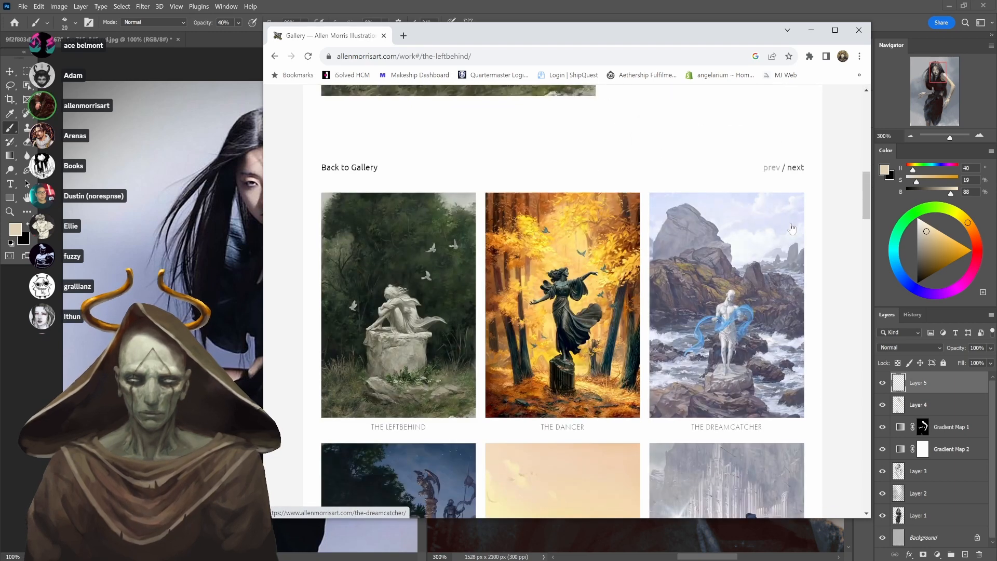
scroll(592, 199, "up", 6)
scroll(591, 199, "up", 2)
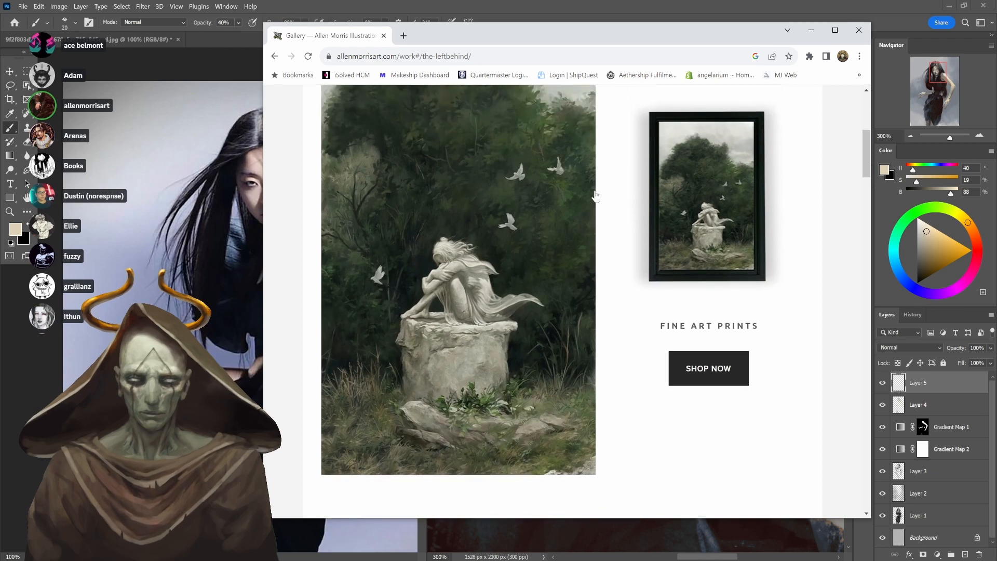
scroll(588, 210, "down", 7)
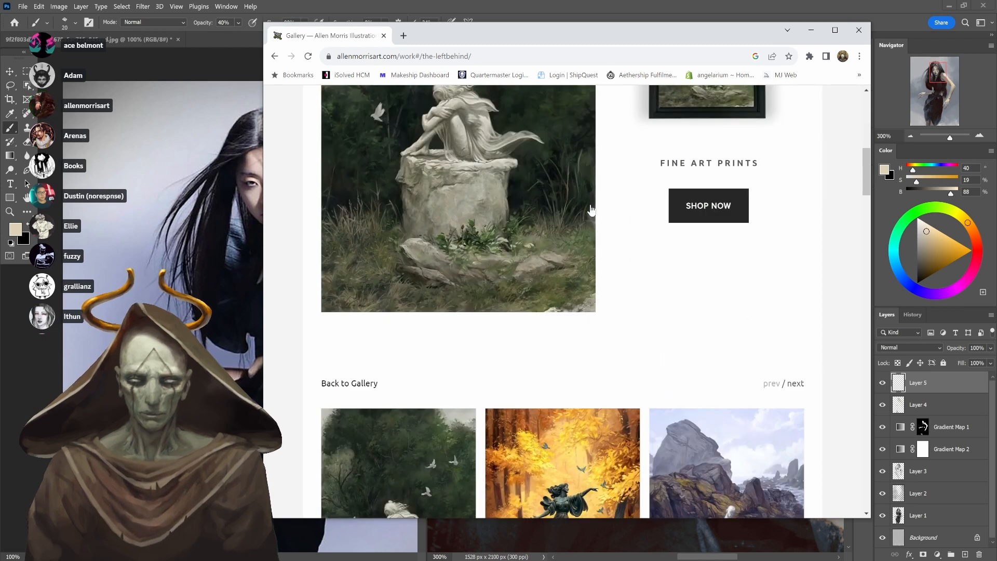
scroll(602, 197, "down", 1)
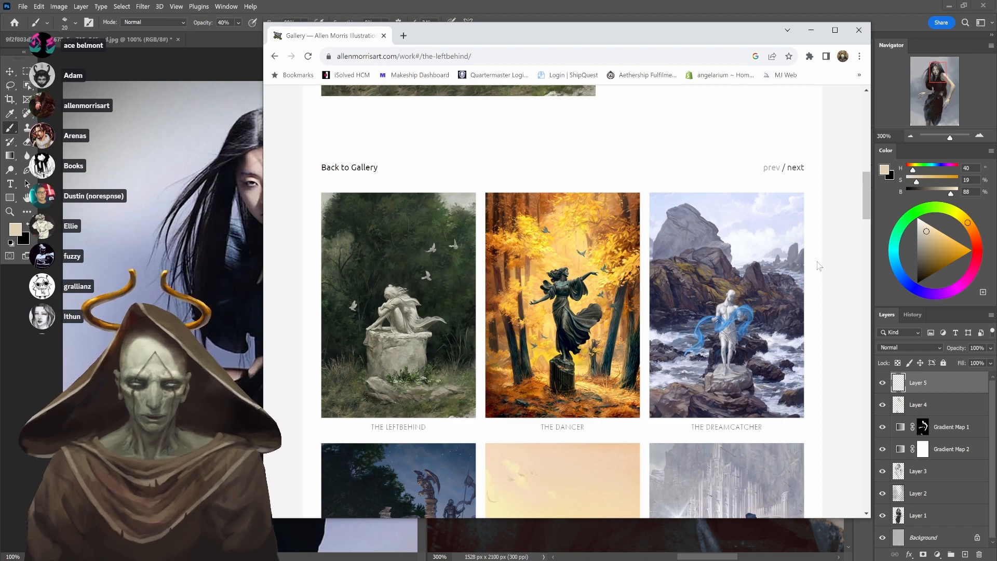
Open The Dreamcatcher from the thumbnails and view the painting down to the gallery grid
left_click(797, 272)
scroll(778, 298, "down", 4)
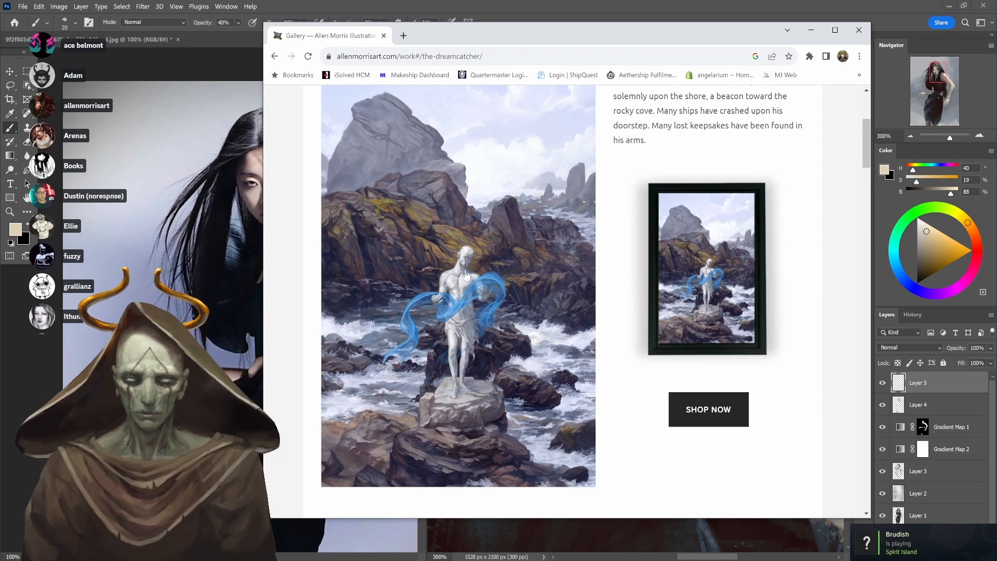
scroll(467, 288, "down", 8)
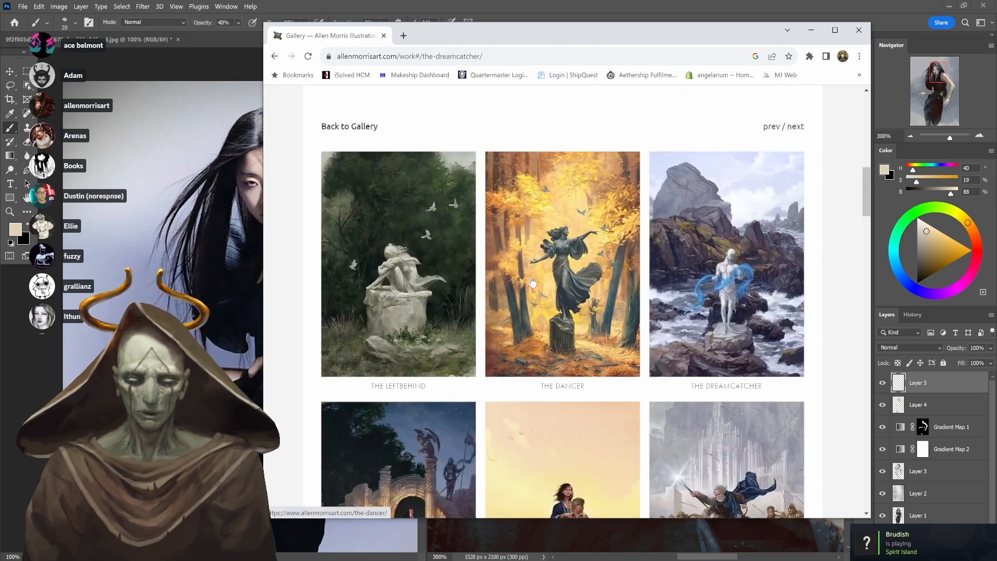
Open The Dancer from the gallery grid and view the full painting beside its framed print
left_click(532, 282)
scroll(522, 281, "down", 4)
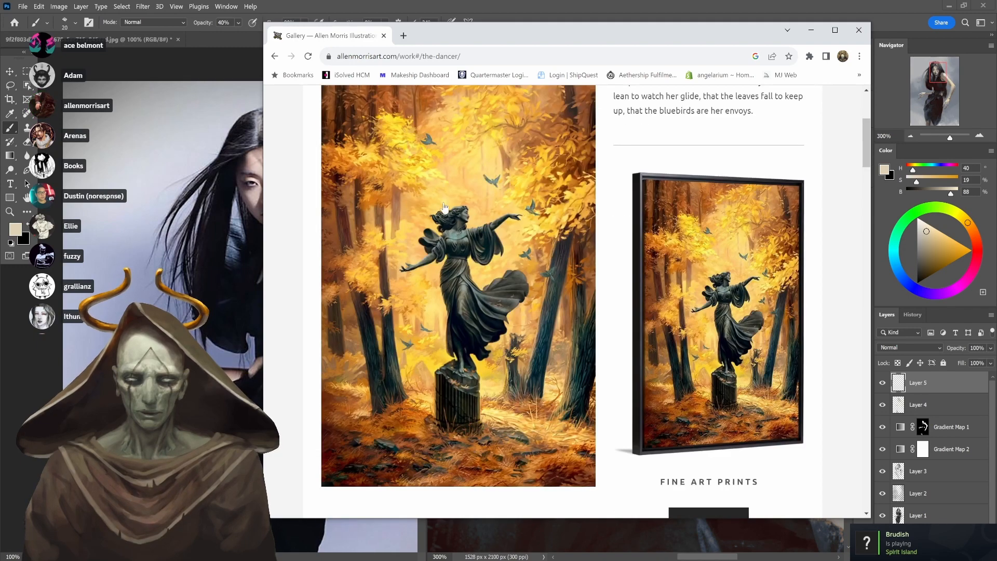
scroll(566, 353, "down", 1)
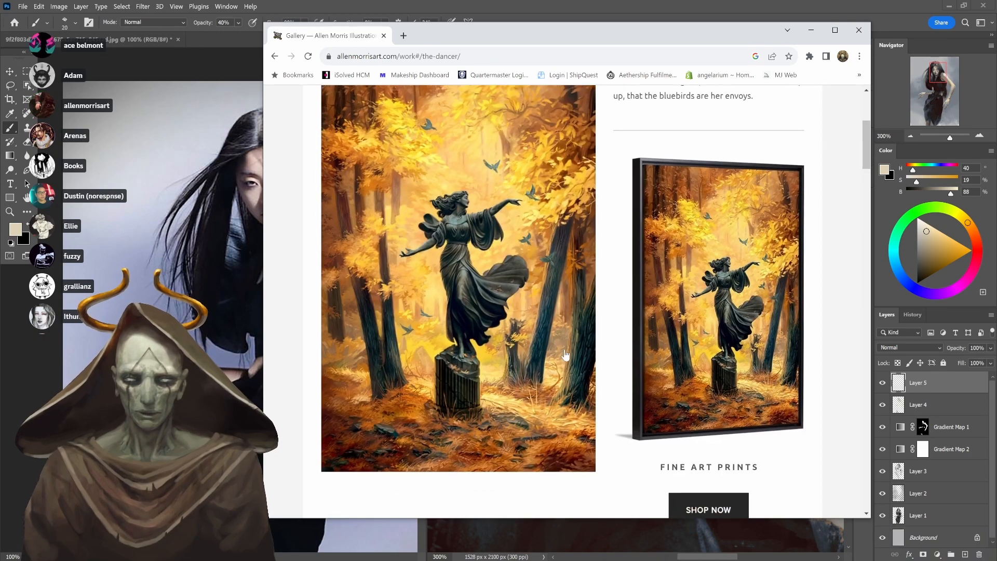
scroll(566, 353, "down", 5)
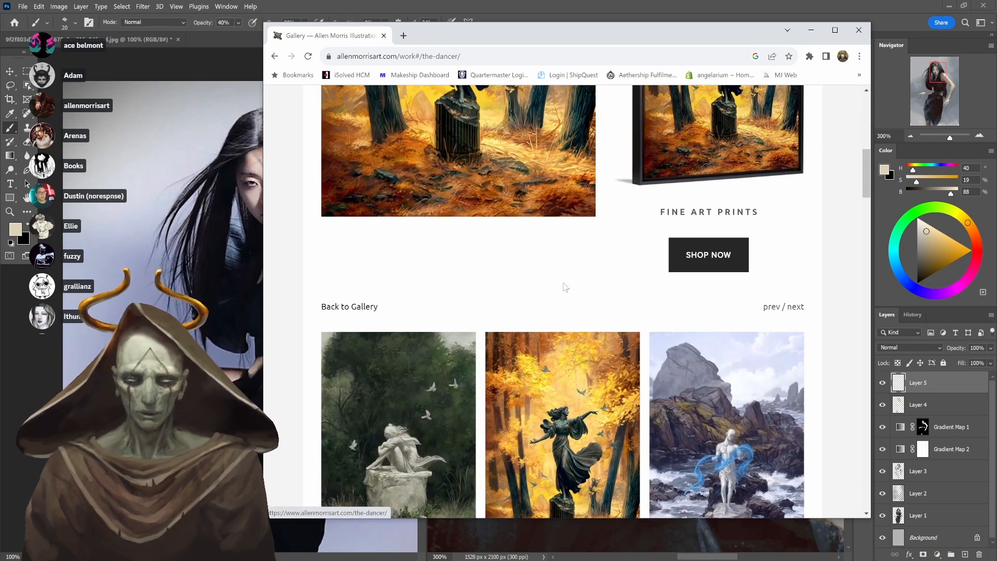
scroll(565, 287, "down", 2)
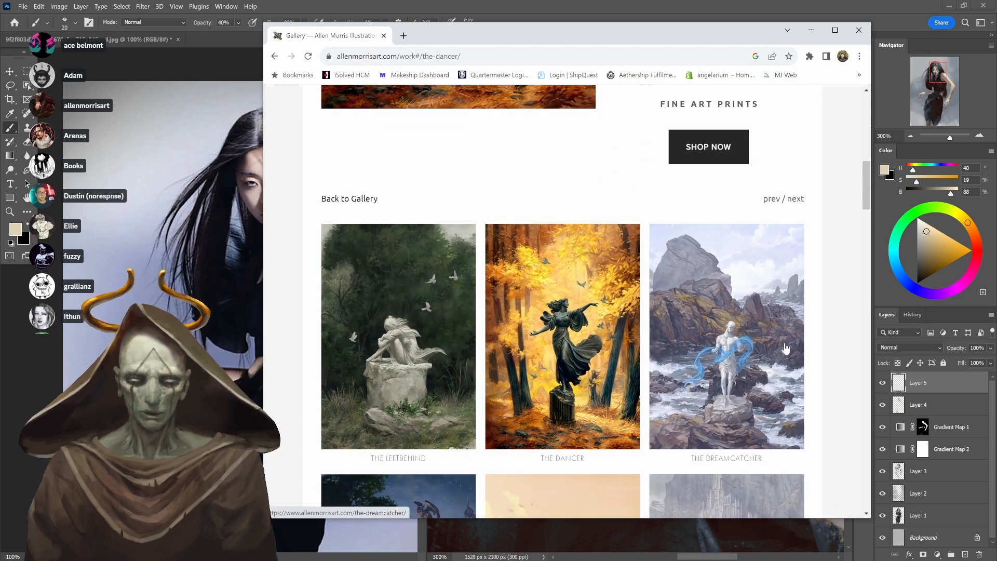
Return to The Dreamcatcher page and examine the statue painting and its framed print once more
left_click(739, 351)
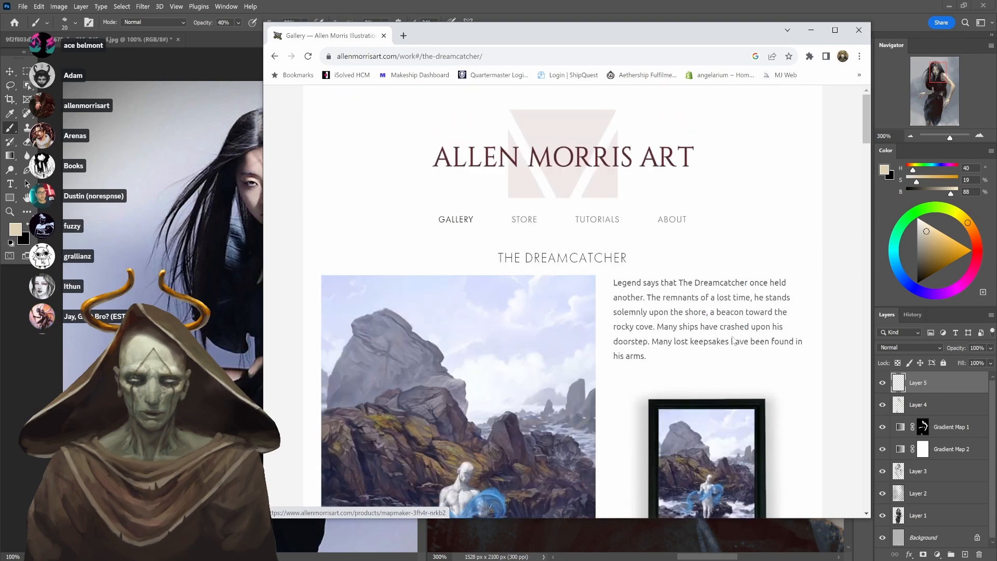
scroll(498, 394, "down", 4)
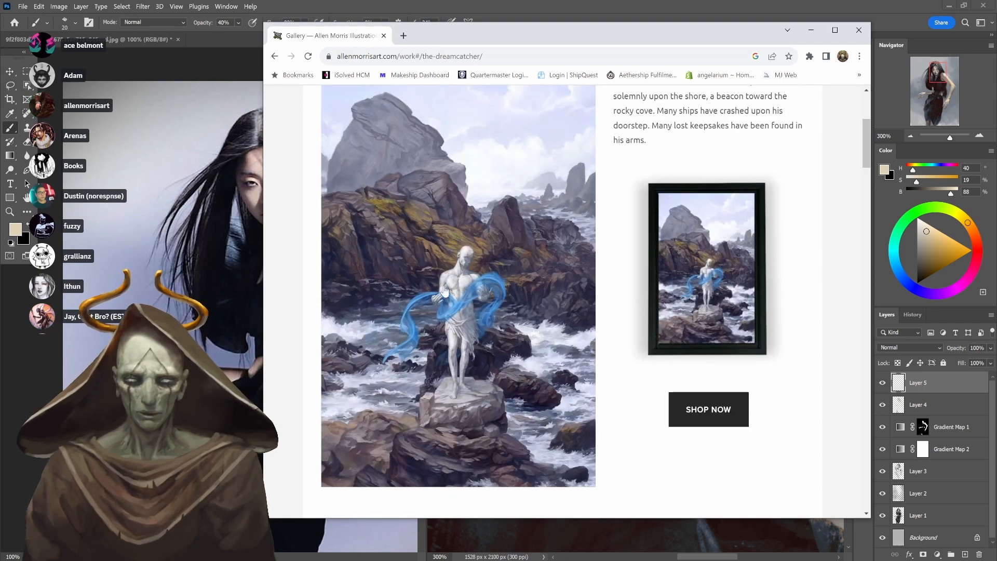
scroll(545, 291, "down", 7)
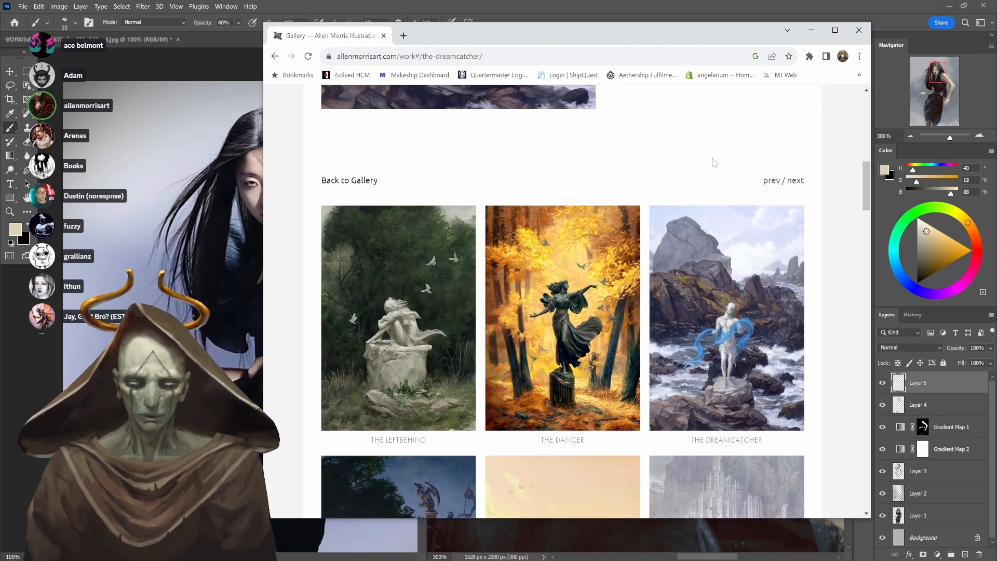
Browse the gallery thumbnails below The Dreamcatcher, comparing the three statue paintings with the works down to Horror, Reclamation Ruination and The Road to Rohan
scroll(713, 163, "down", 7)
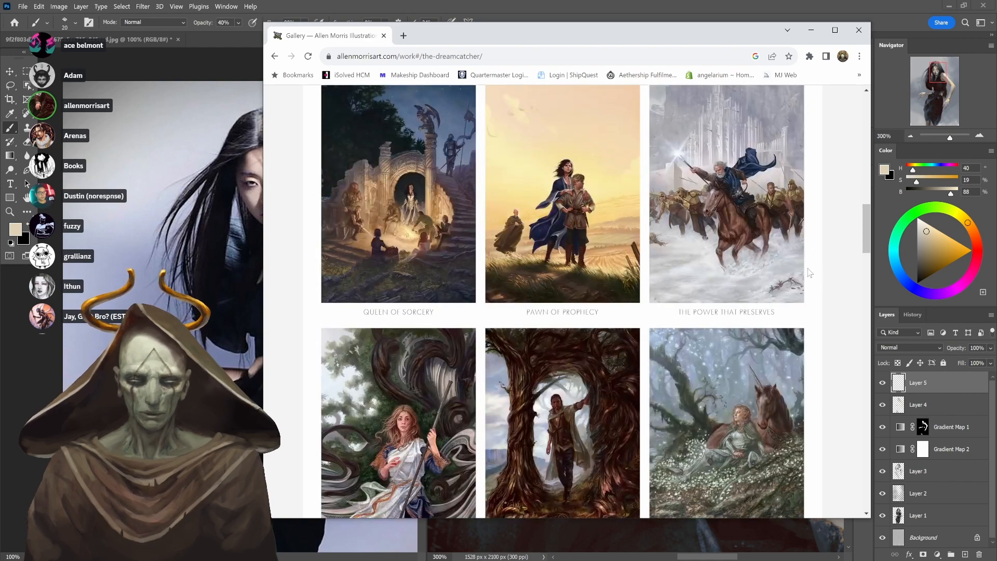
scroll(808, 265, "up", 7)
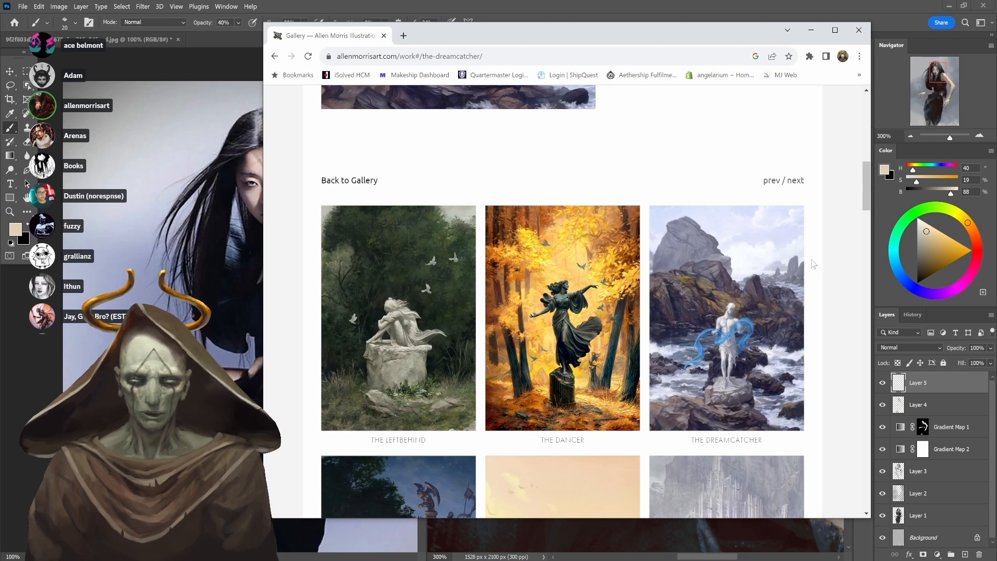
scroll(813, 264, "down", 2)
scroll(818, 254, "up", 2)
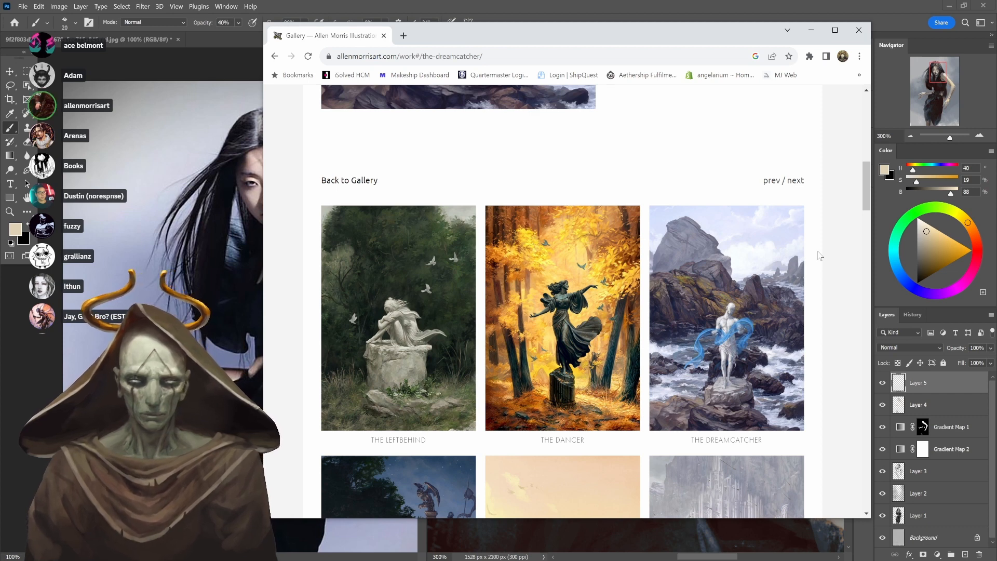
scroll(819, 255, "down", 2)
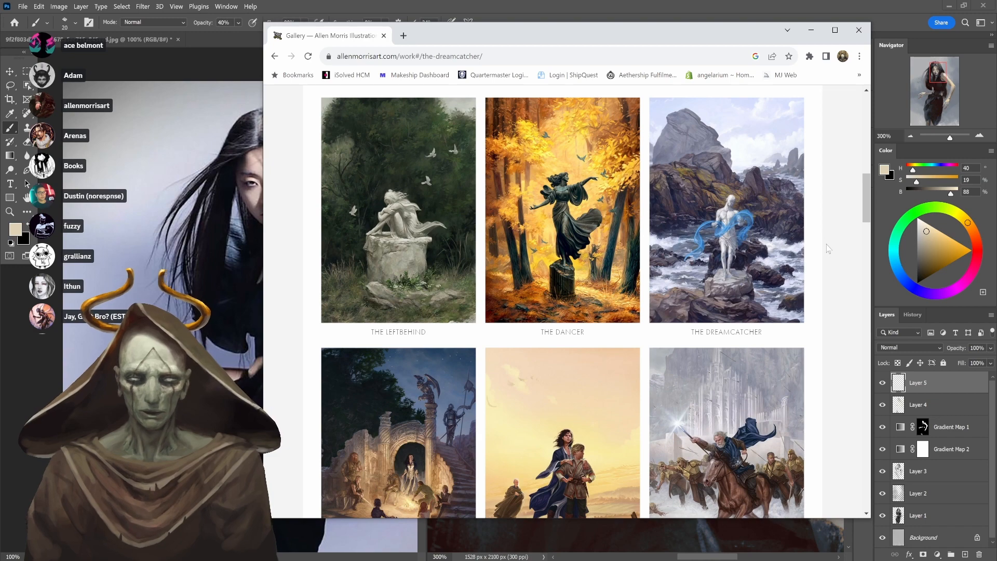
scroll(828, 249, "down", 7)
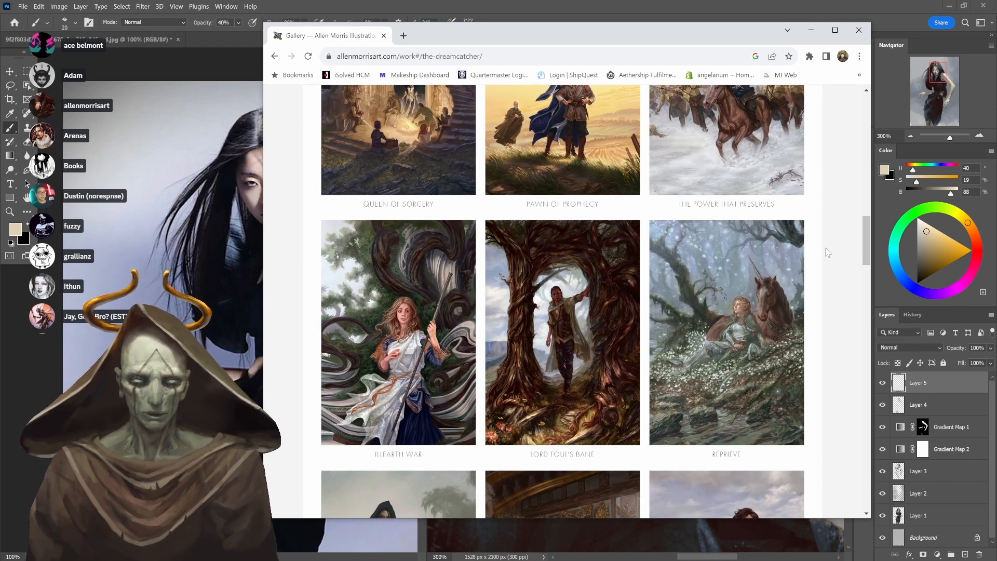
scroll(825, 248, "down", 3)
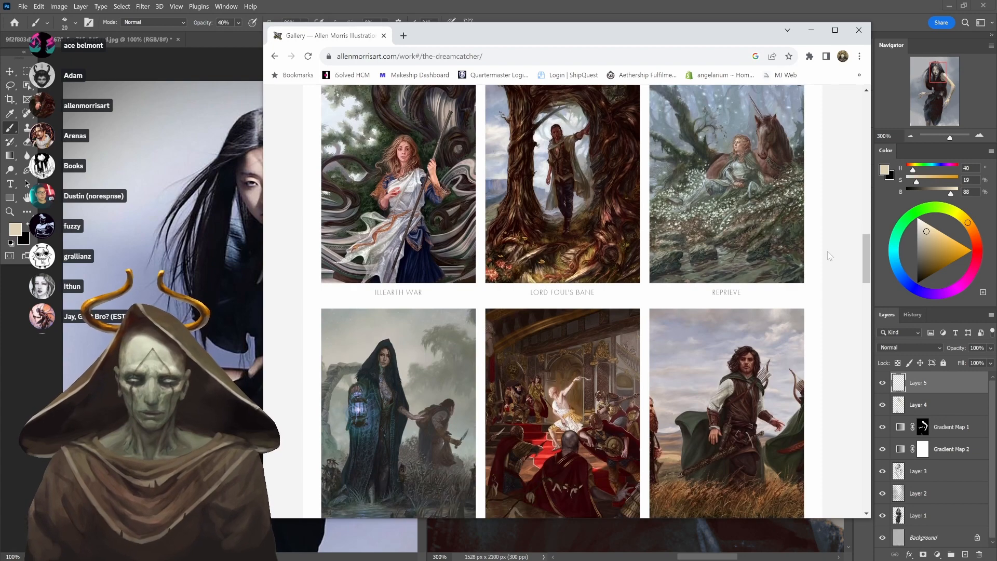
scroll(828, 251, "up", 3)
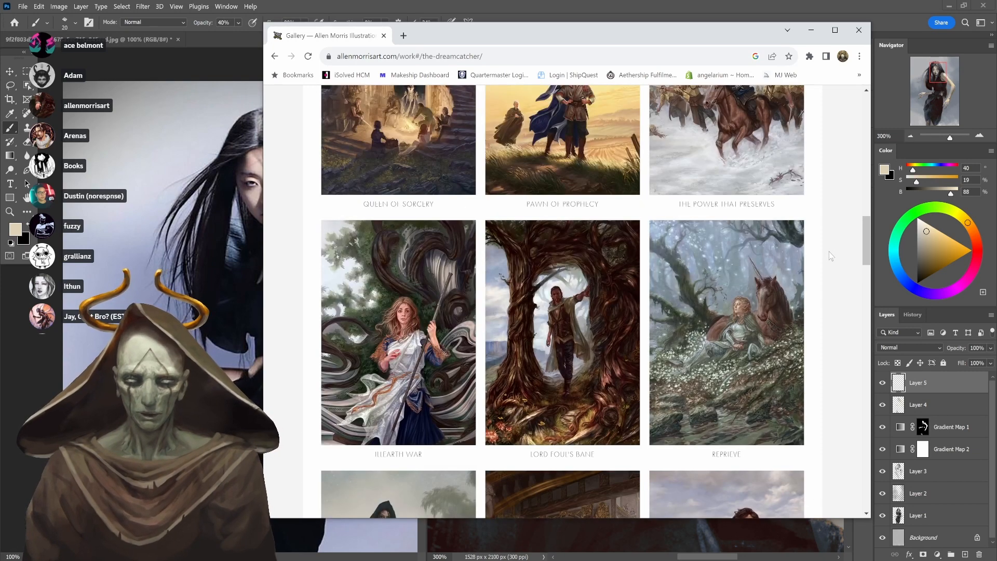
scroll(829, 256, "up", 7)
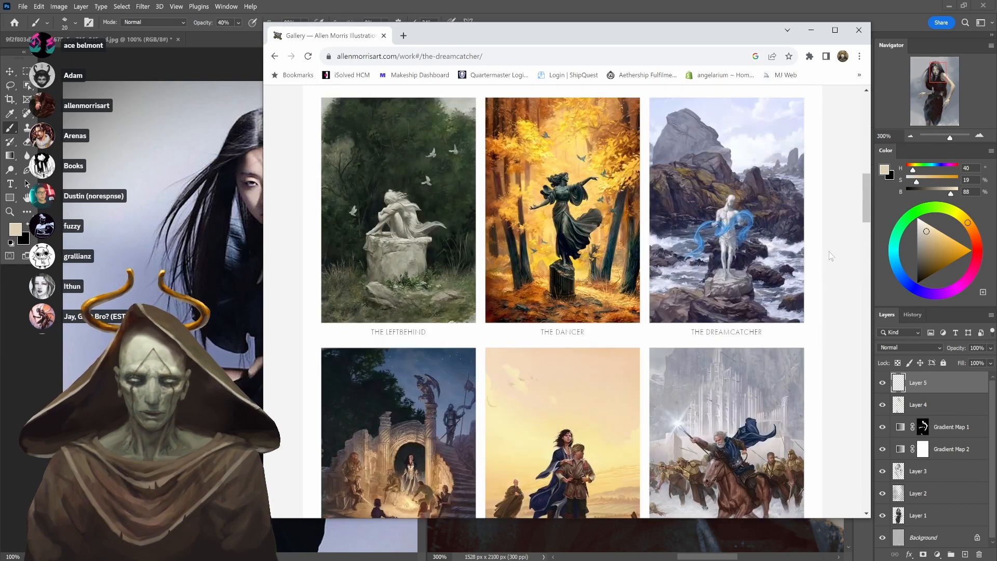
scroll(829, 255, "up", 2)
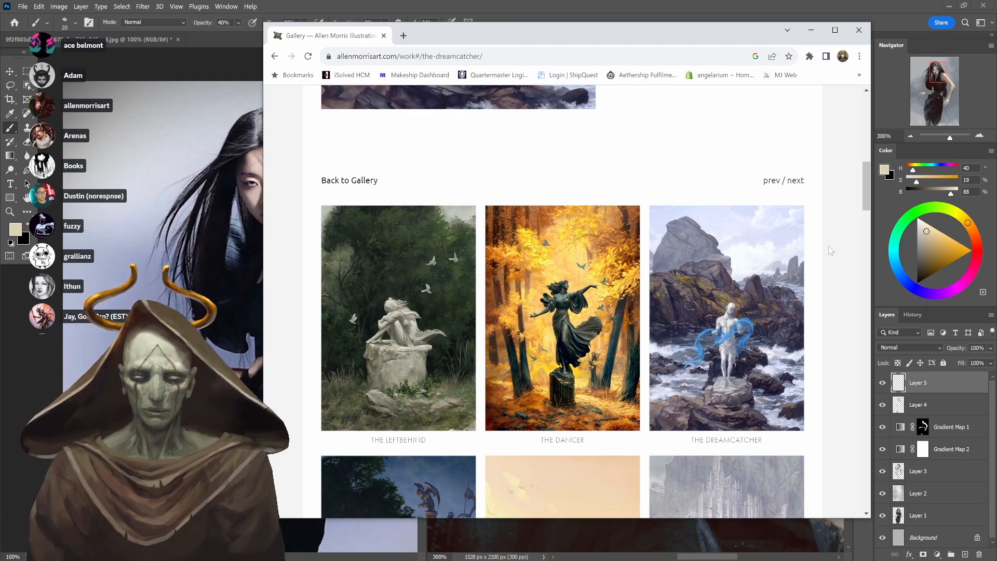
scroll(834, 233, "down", 2)
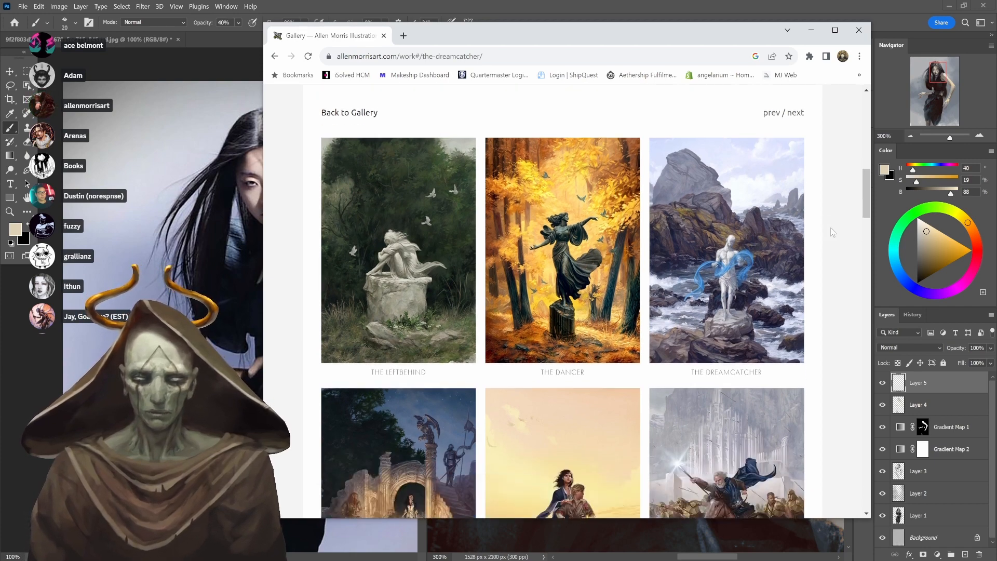
scroll(833, 233, "down", 7)
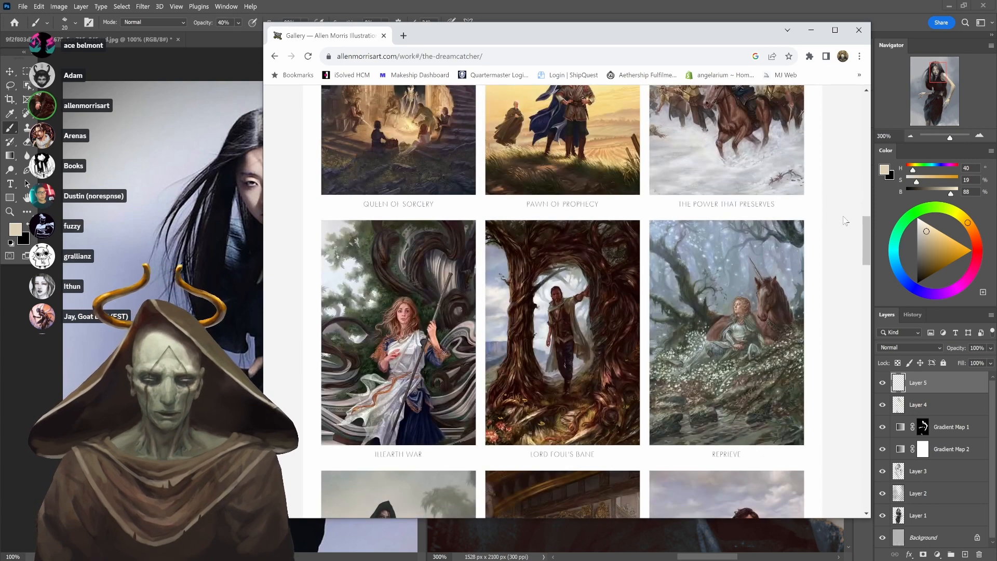
scroll(843, 208, "down", 4)
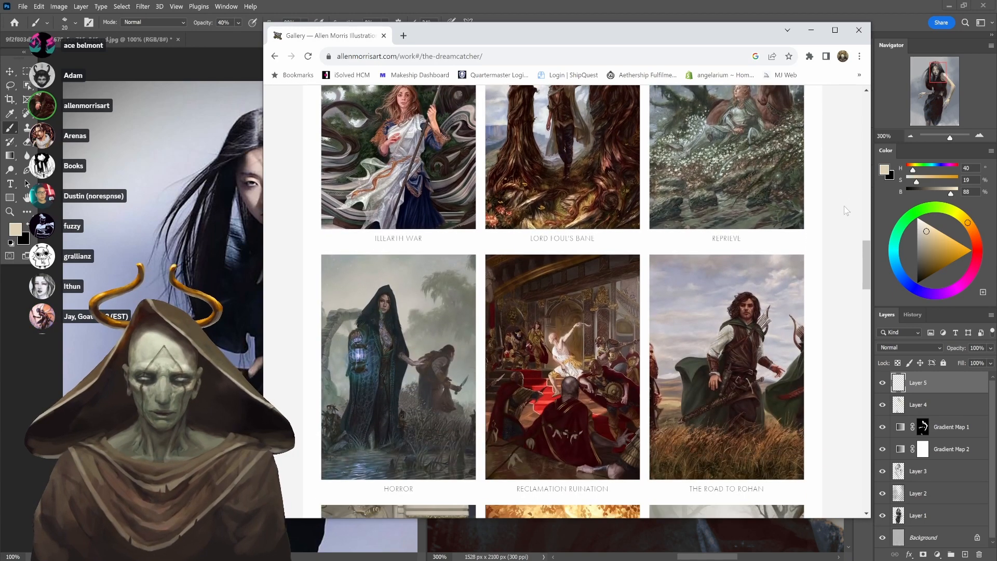
Open Reclamation / Ruination from the gallery, examine the throne room painting enlarged twice, and close the enlarged view
left_click(582, 290)
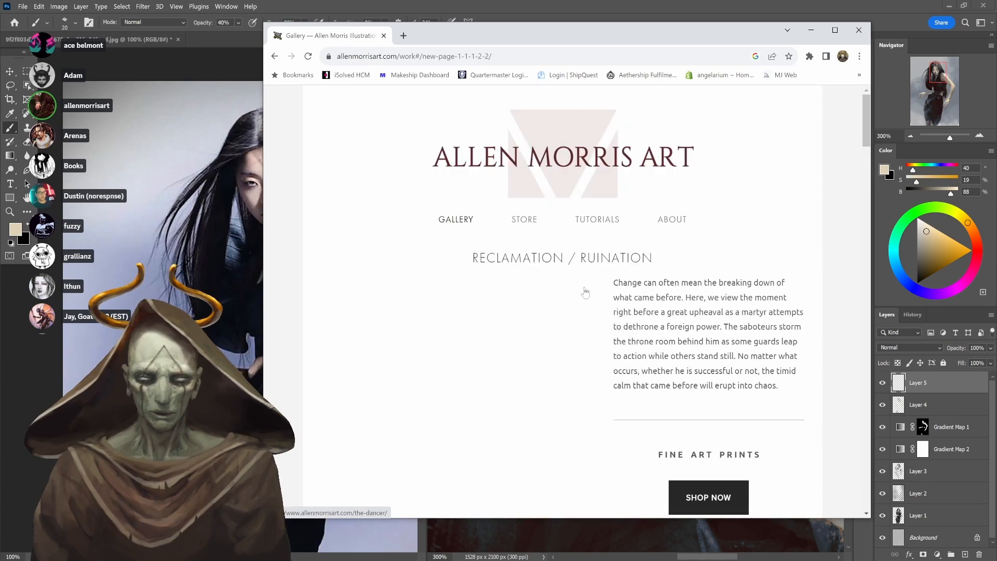
scroll(810, 250, "down", 2)
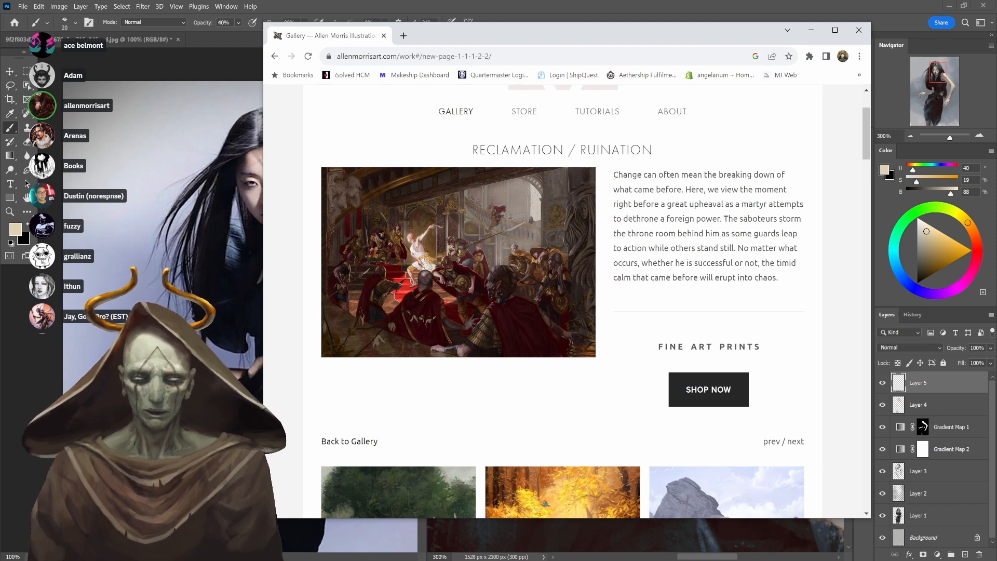
left_click(489, 291)
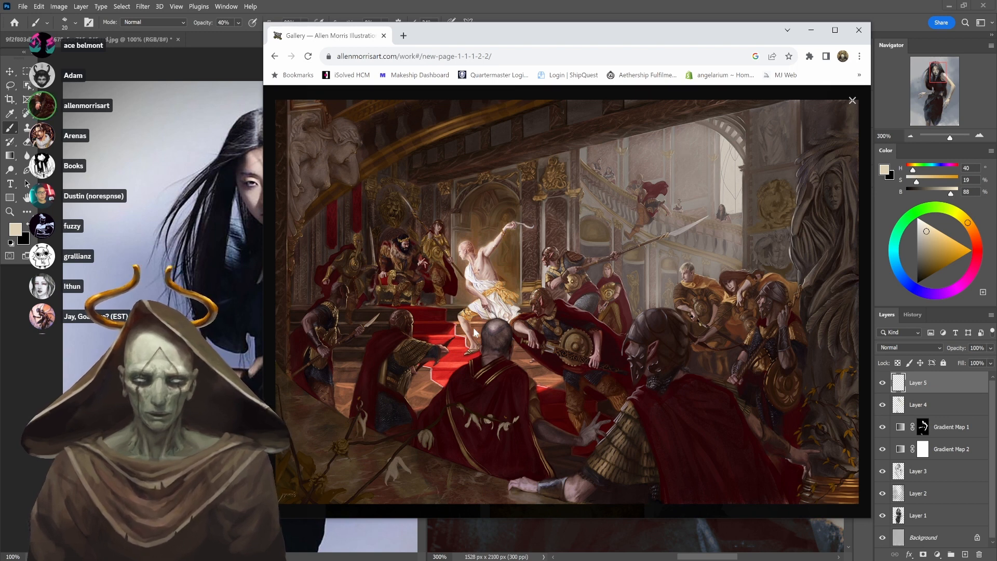
left_click(852, 103)
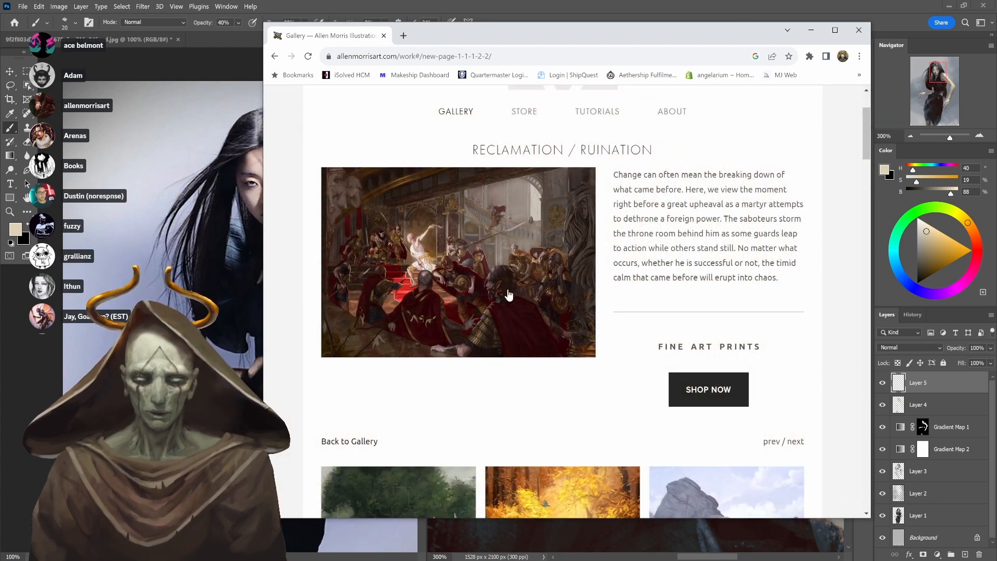
left_click(508, 294)
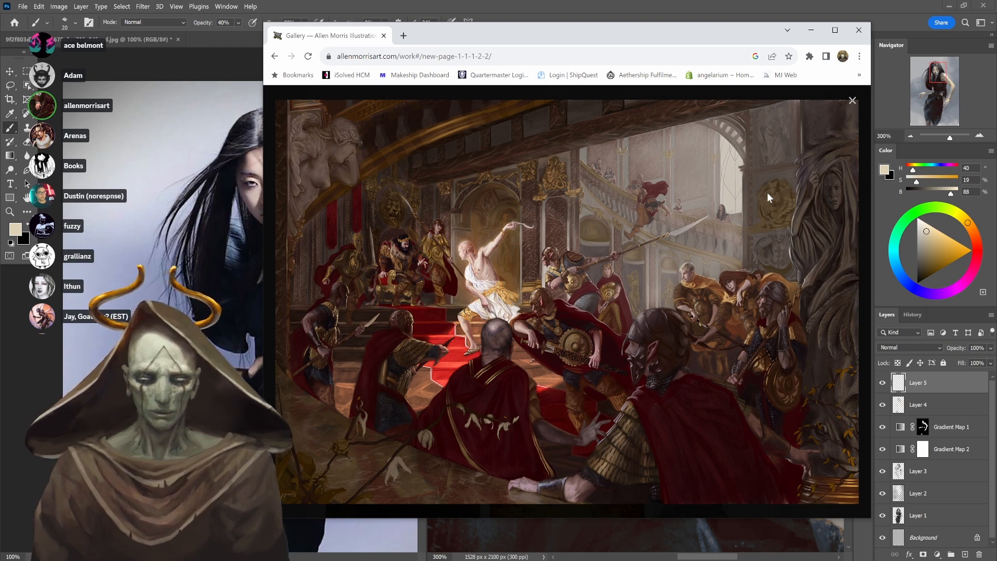
left_click(852, 100)
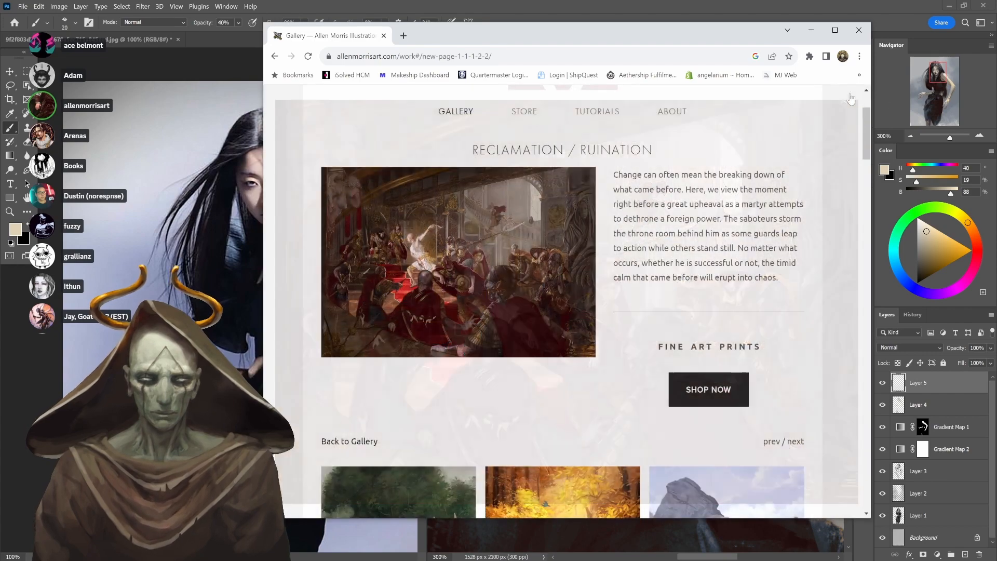
Find The Mapmaker in the gallery grid, open it, and examine the painting of the reader seated on the ruined arch
scroll(772, 217, "down", 4)
scroll(771, 217, "down", 8)
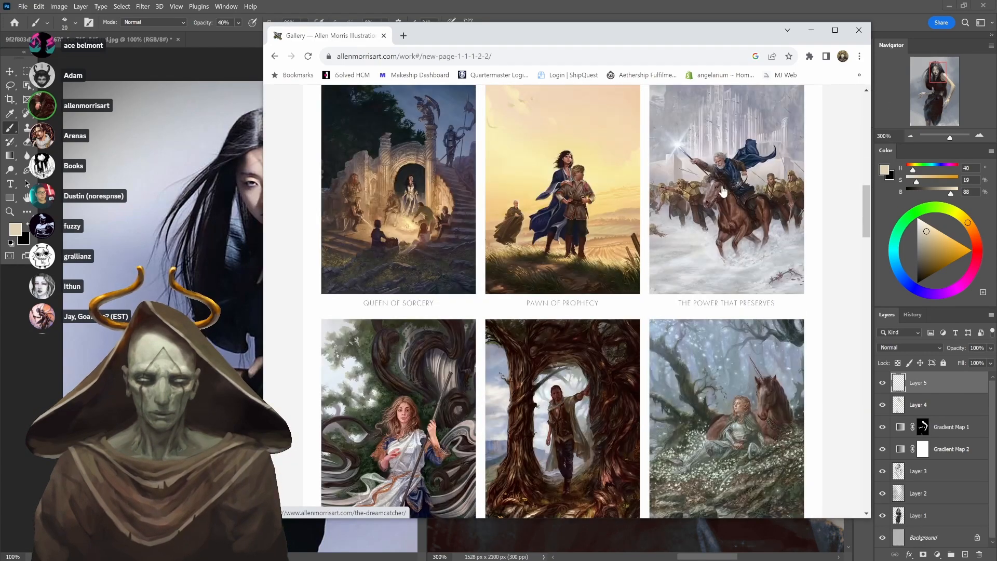
scroll(660, 340, "down", 7)
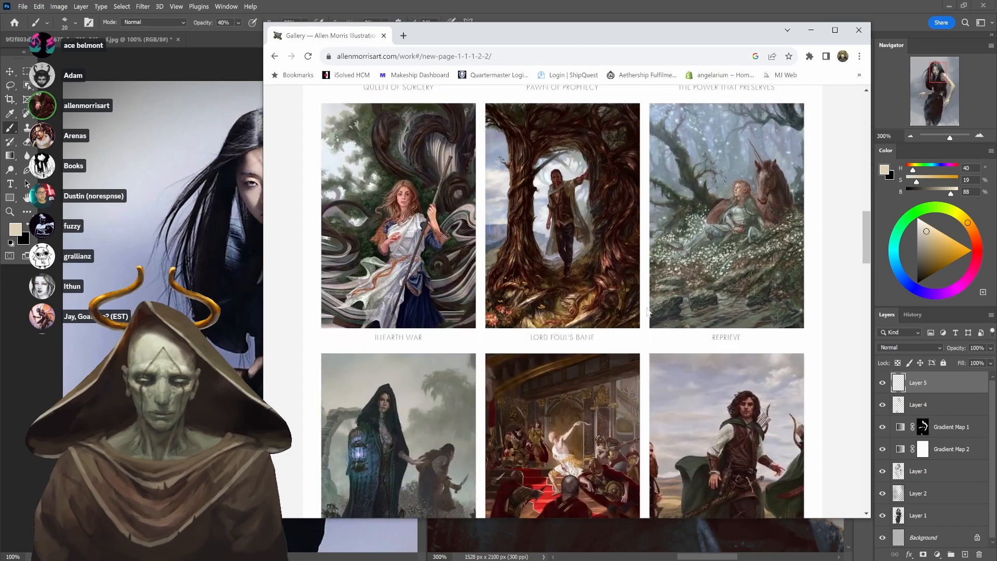
scroll(747, 274, "down", 5)
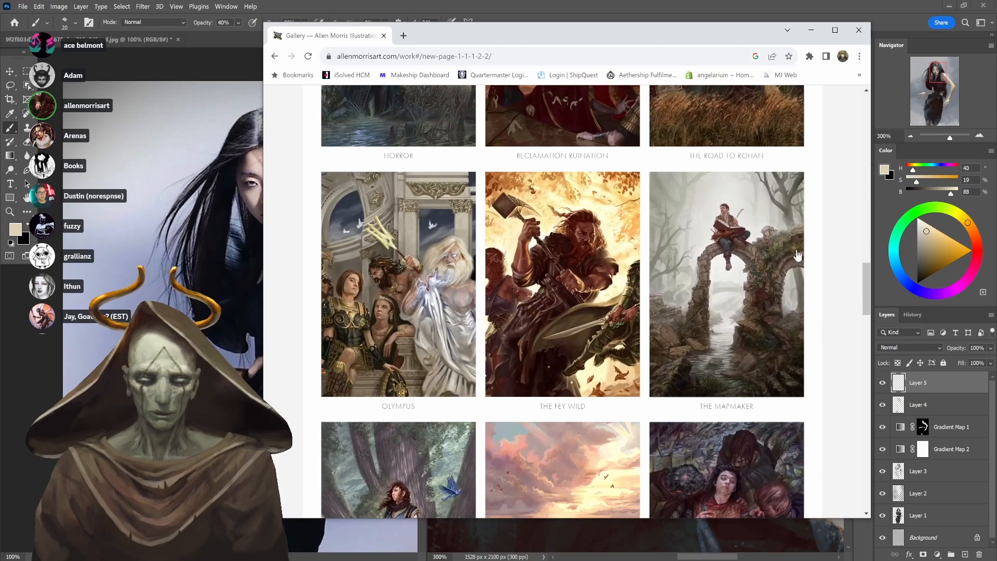
left_click(797, 254)
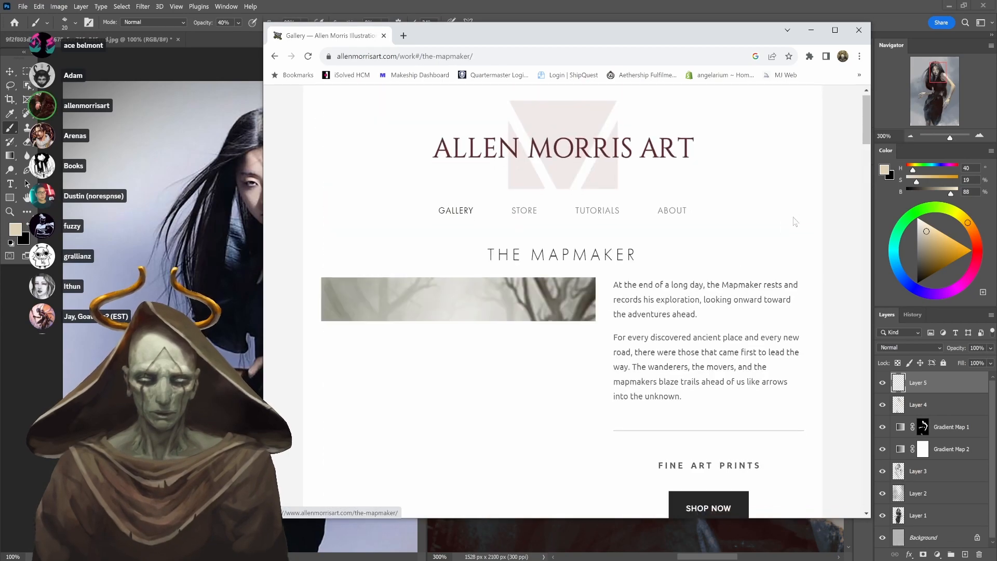
scroll(795, 222, "down", 3)
scroll(794, 221, "down", 1)
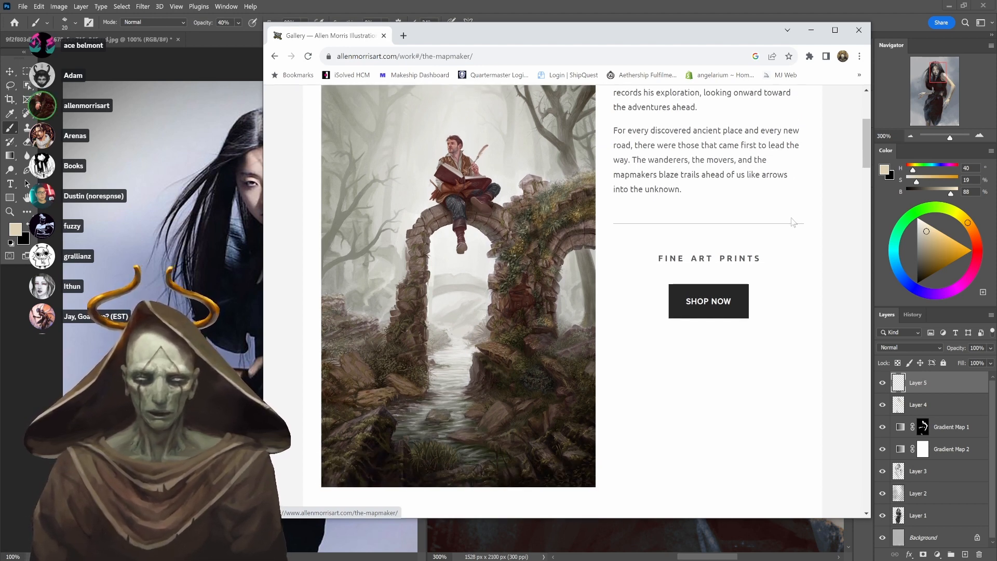
scroll(792, 222, "up", 1)
scroll(793, 222, "down", 1)
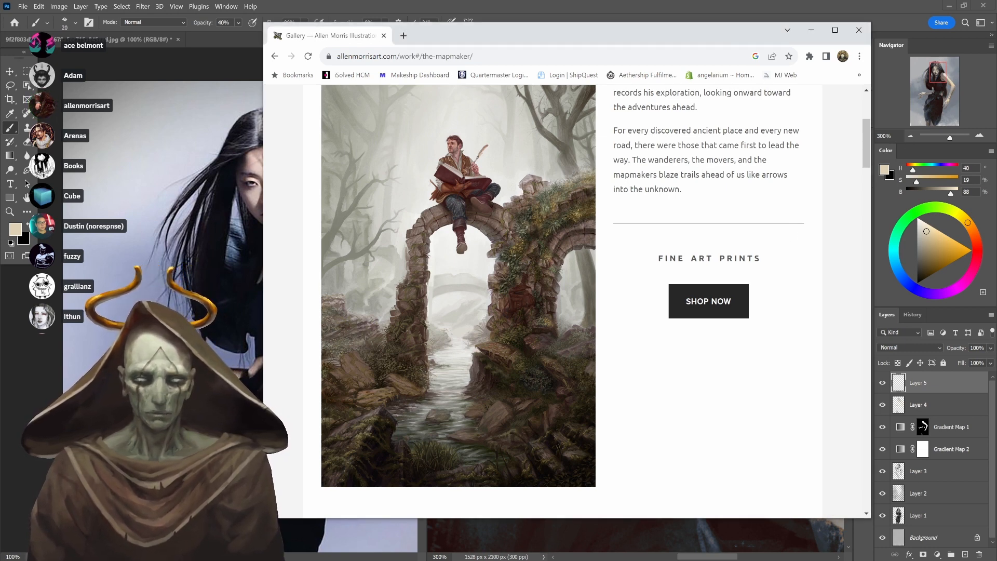
Browse the thumbnails below The Mapmaker as far as Prophecy Series, Resplendent and Rest, and back up to Queen of Sorcery
scroll(516, 166, "down", 6)
scroll(798, 167, "down", 5)
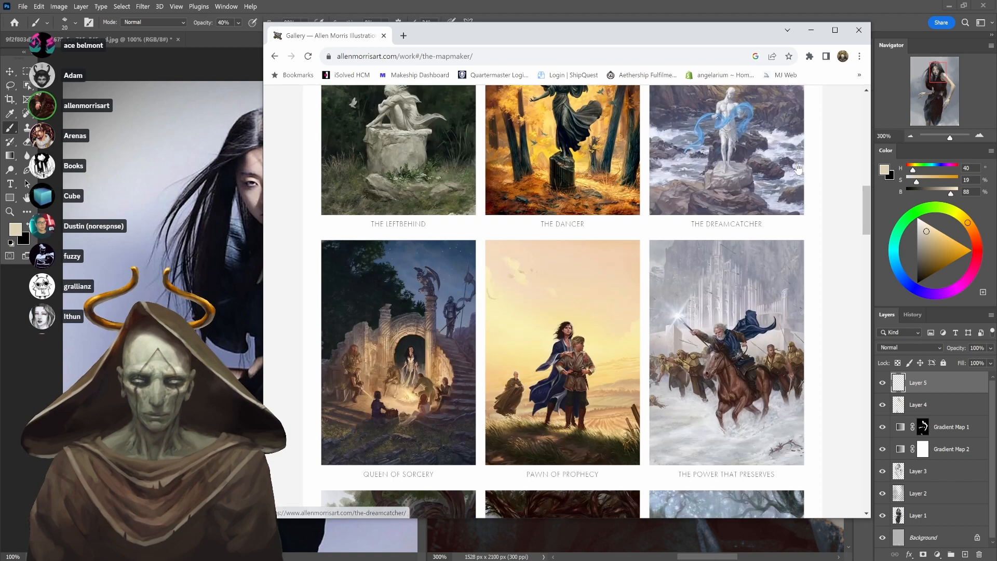
scroll(799, 168, "down", 4)
scroll(818, 179, "down", 2)
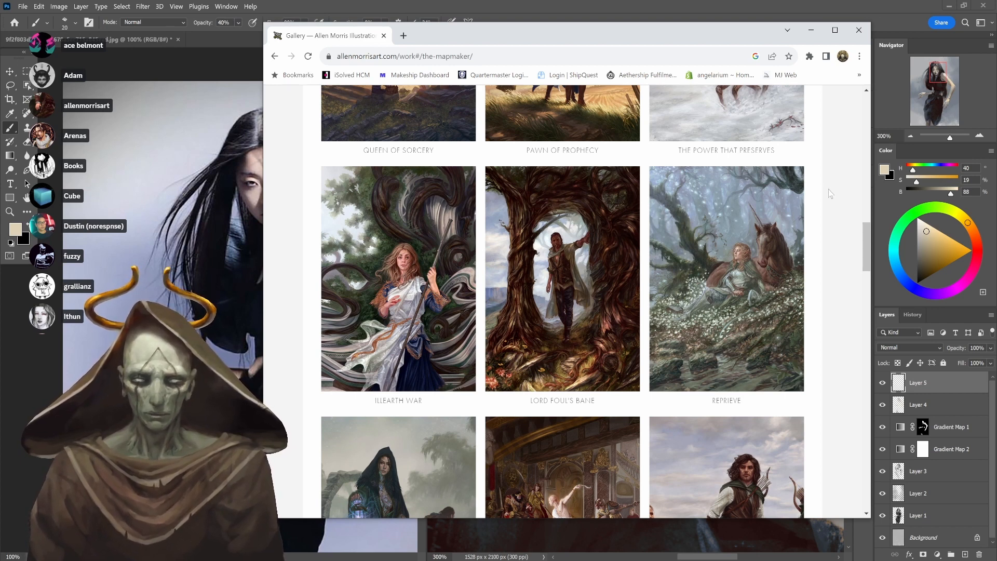
scroll(829, 193, "down", 1)
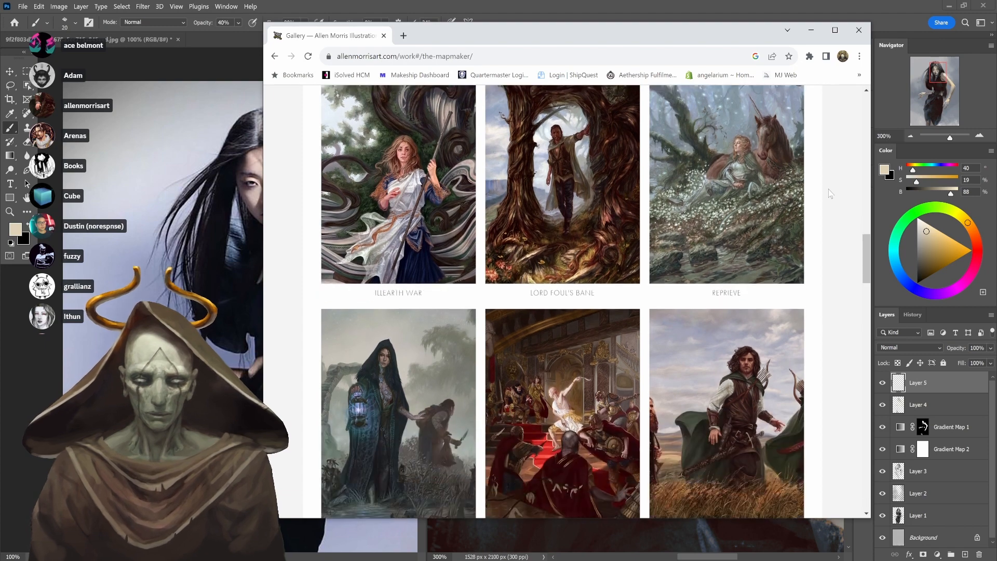
scroll(829, 193, "down", 5)
scroll(829, 193, "down", 1)
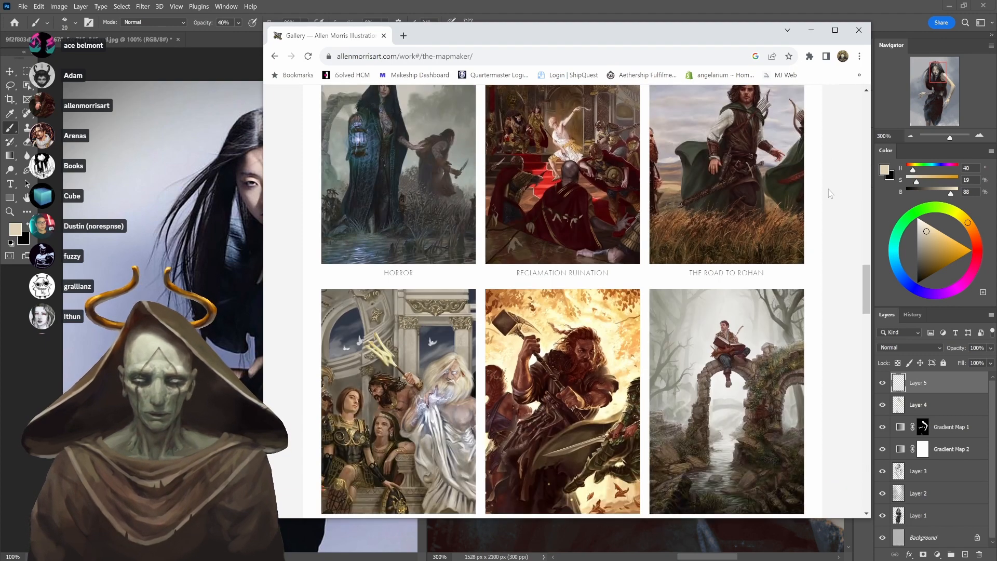
scroll(830, 193, "down", 5)
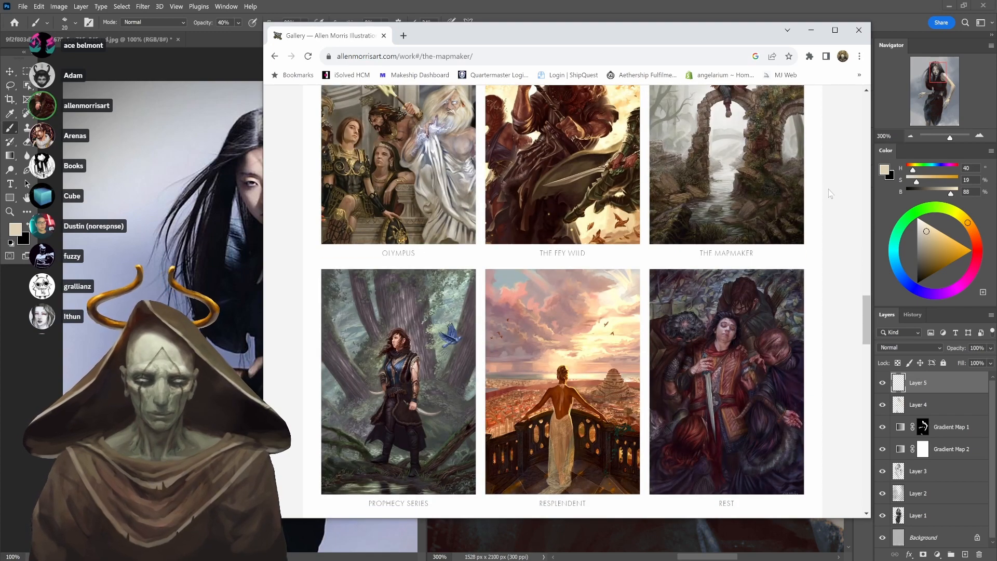
scroll(829, 193, "up", 8)
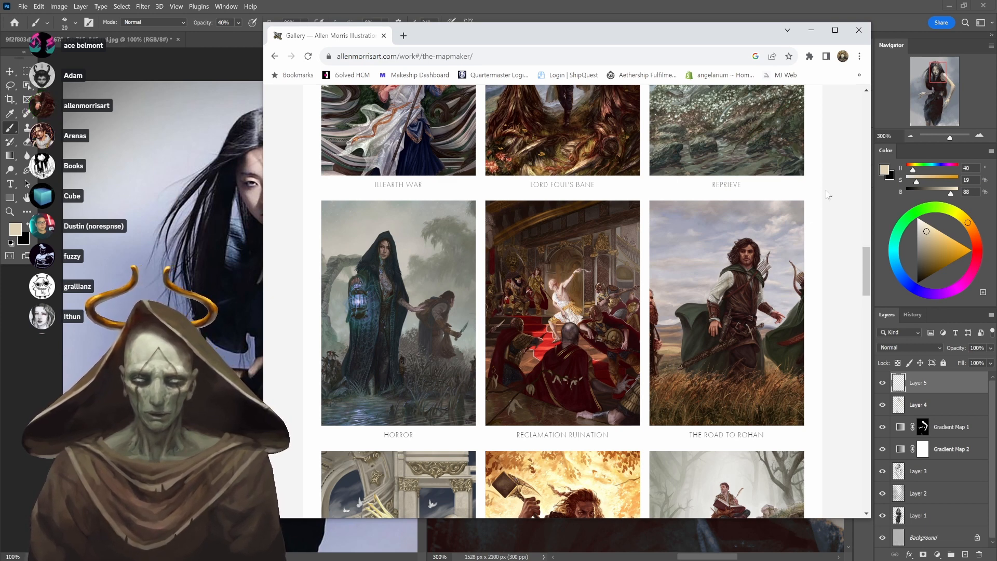
scroll(828, 195, "up", 2)
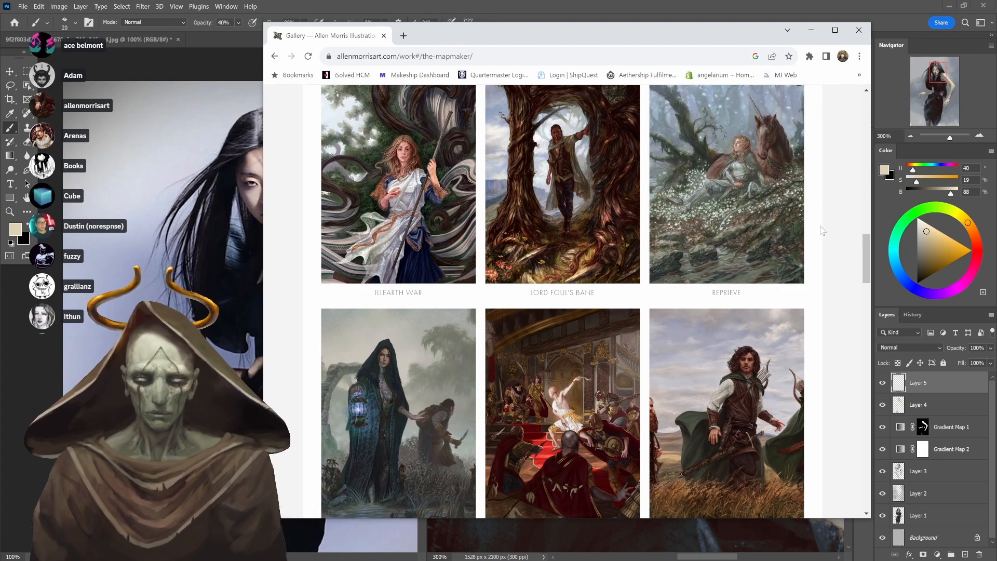
scroll(822, 230, "up", 3)
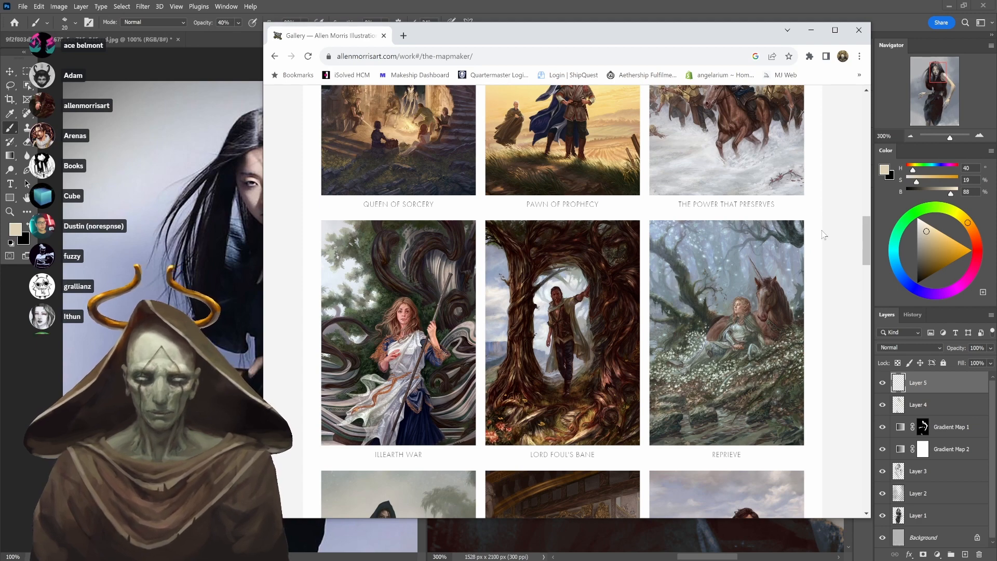
scroll(822, 232, "up", 2)
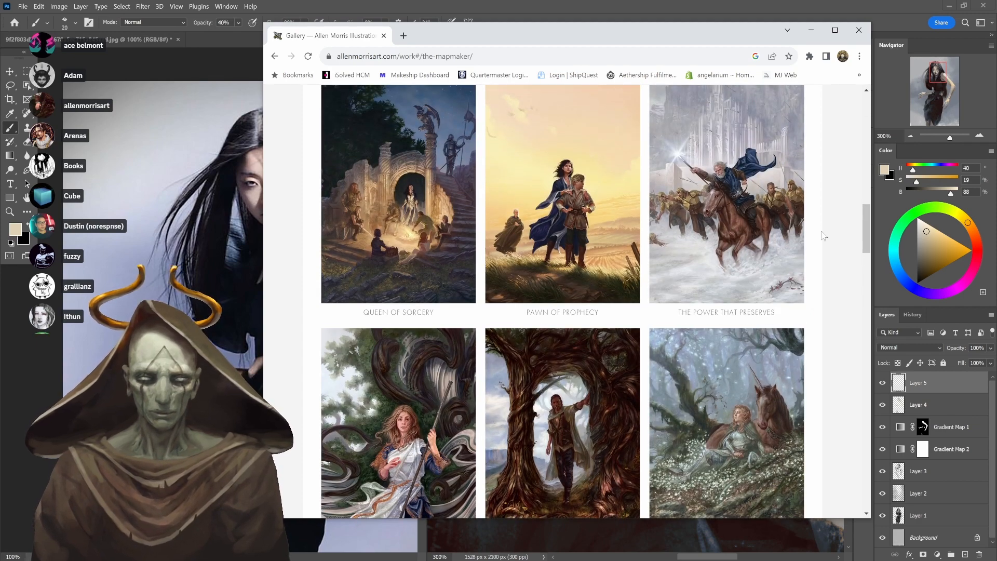
Open Illearth War from the gallery grid and examine the wraparound cover painting and its description
scroll(823, 236, "down", 2)
left_click(416, 263)
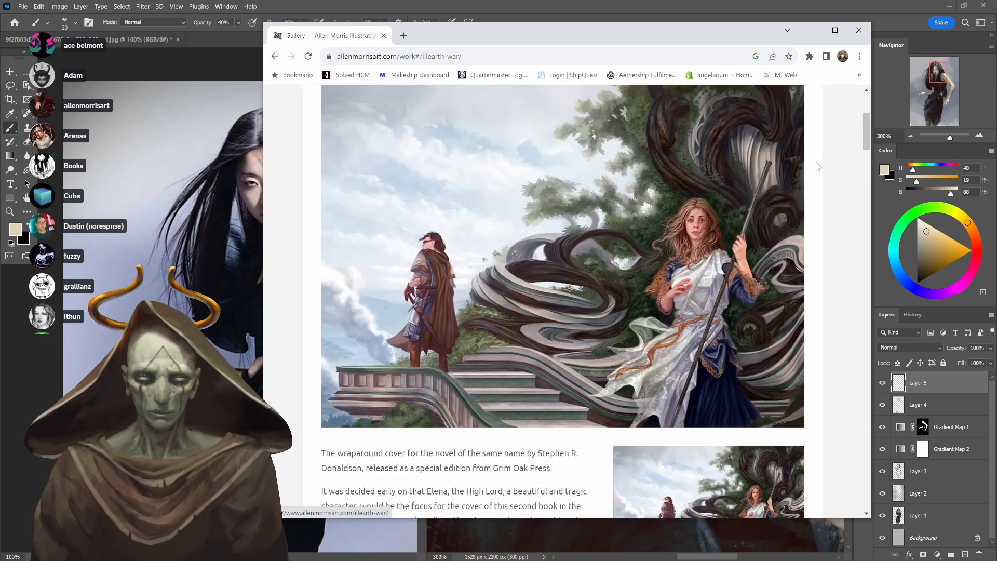
scroll(818, 166, "up", 1)
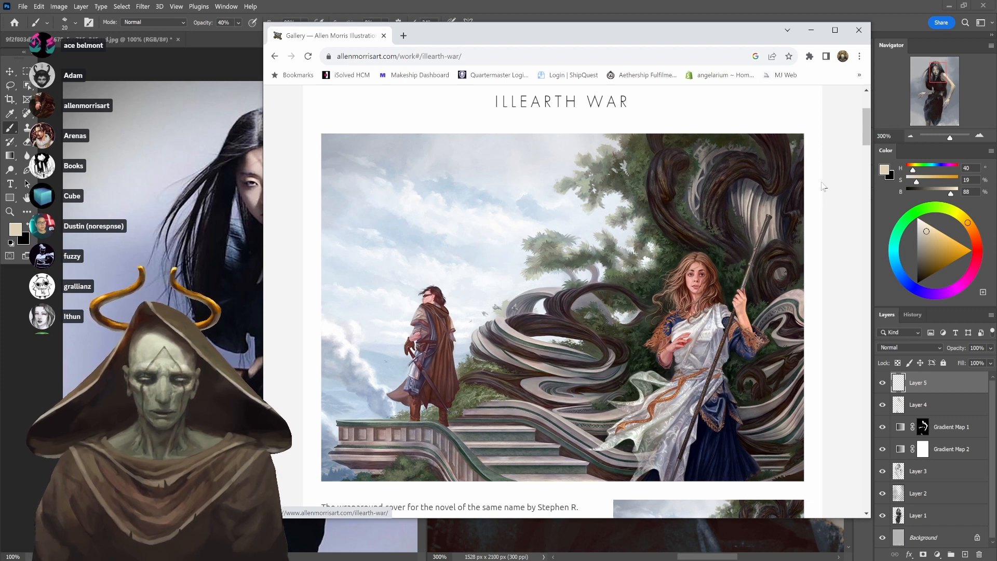
scroll(819, 191, "down", 1)
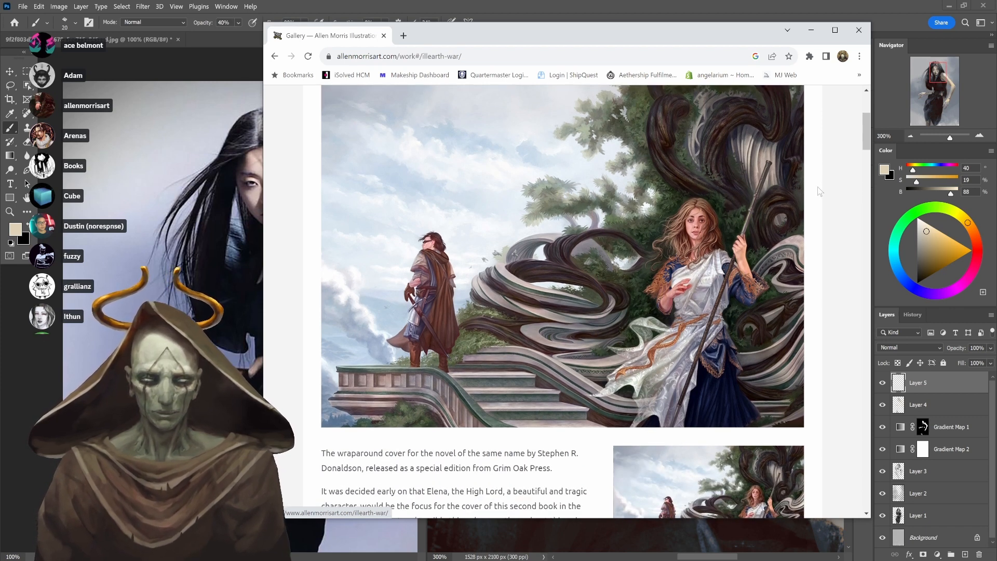
scroll(819, 191, "up", 1)
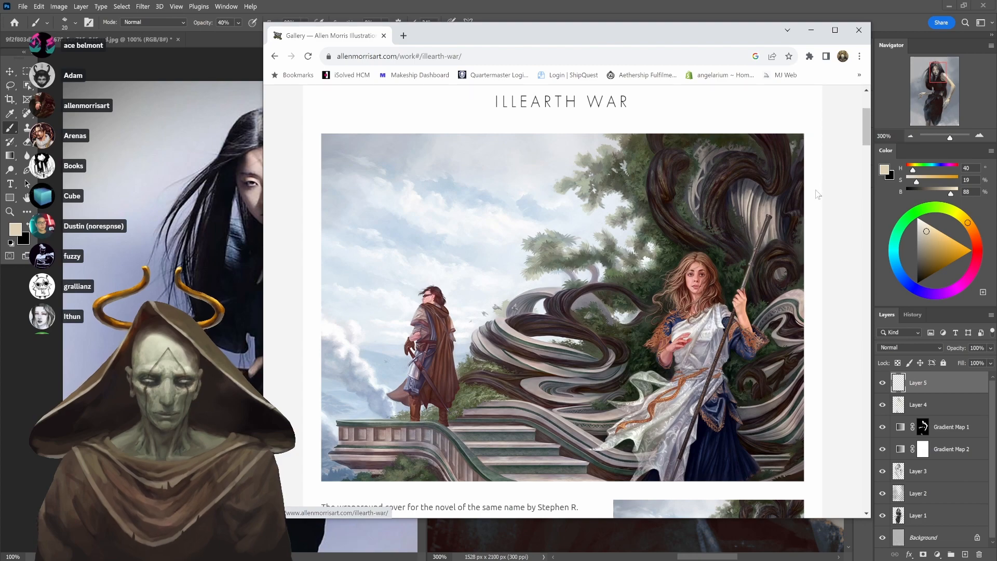
scroll(550, 415, "down", 5)
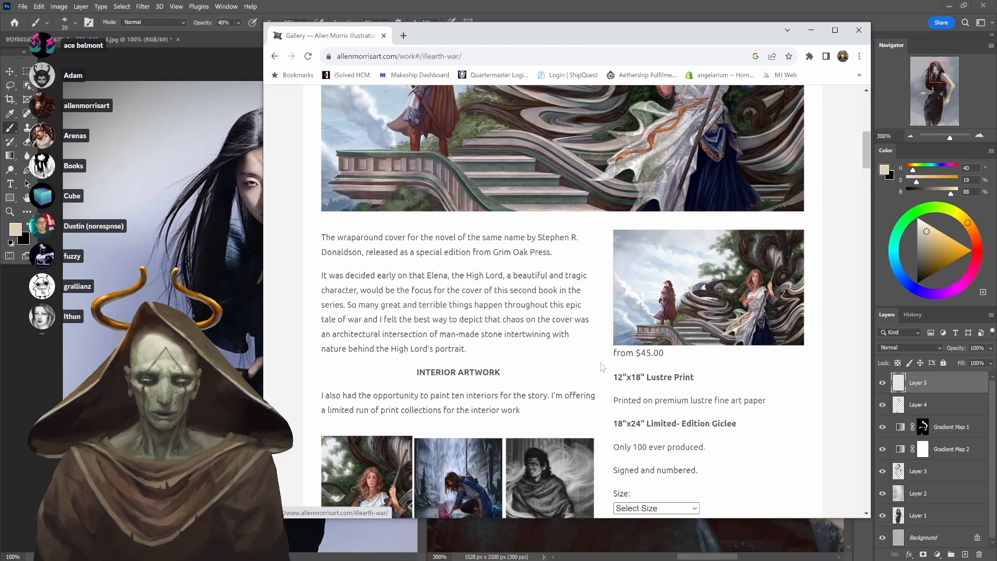
scroll(590, 354, "up", 5)
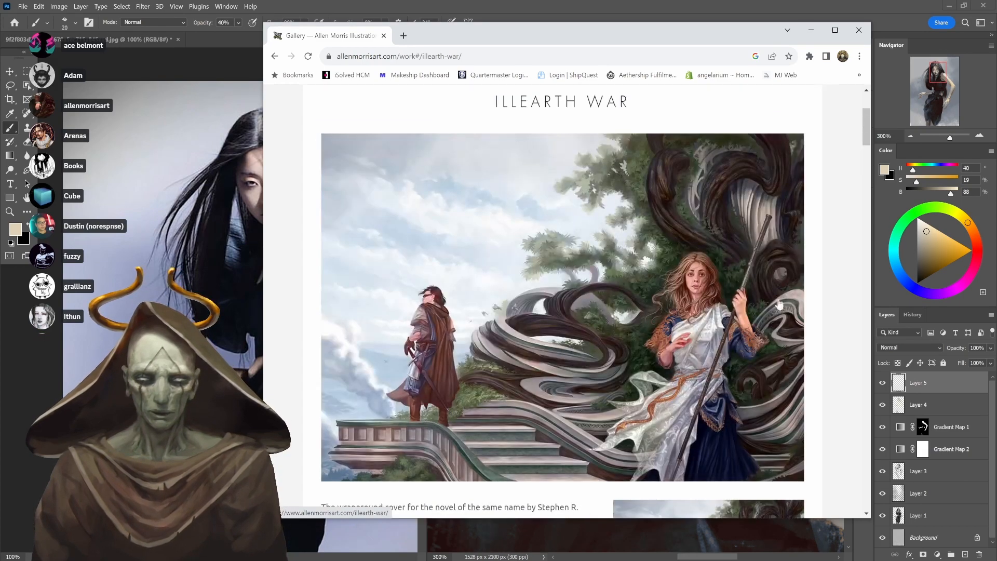
Go back to The Mapmaker page, then reopen Illearth War from the thumbnails and view its full cover painting
left_click(274, 56)
scroll(606, 228, "down", 15)
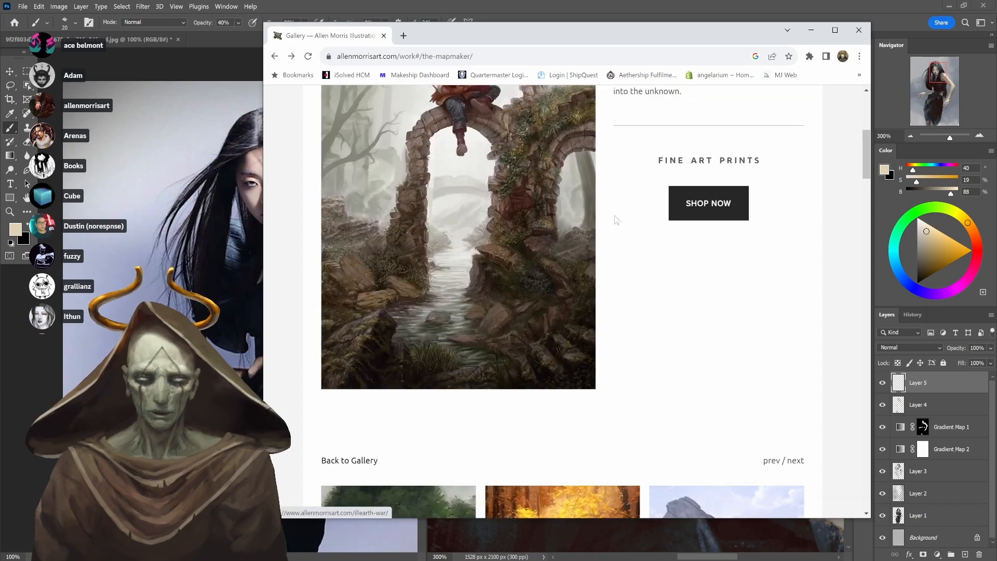
scroll(606, 220, "down", 6)
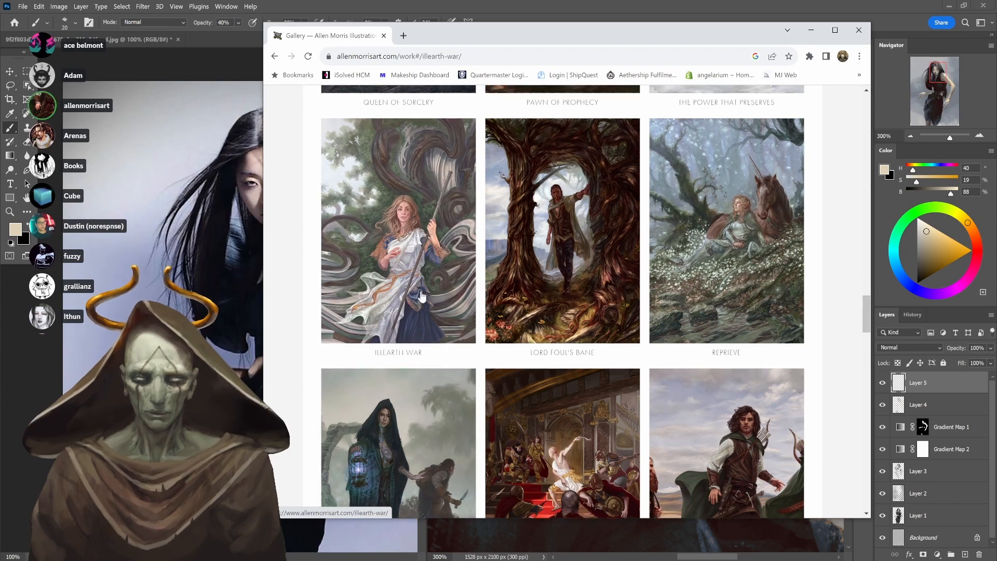
left_click(419, 293)
scroll(420, 296, "down", 5)
scroll(421, 296, "up", 2)
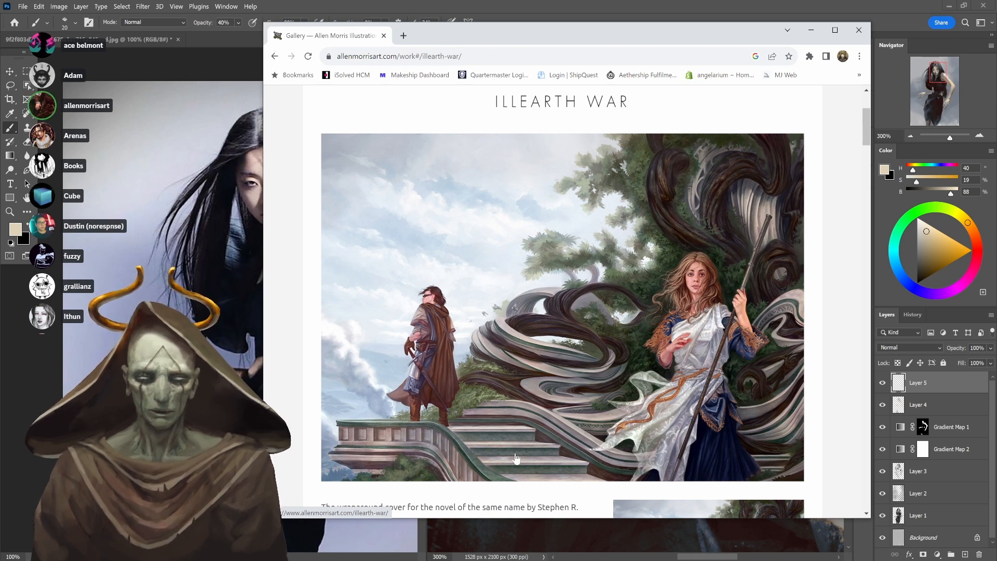
Examine the Illearth War interior artwork grid, comparing the colour and black-and-white pieces with the cover painting
scroll(515, 453, "down", 12)
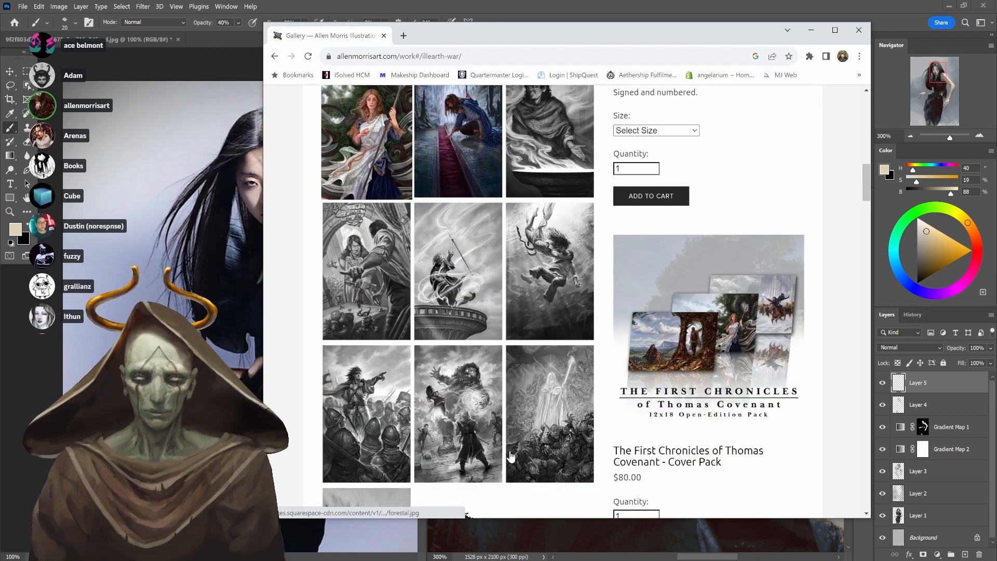
scroll(510, 456, "up", 12)
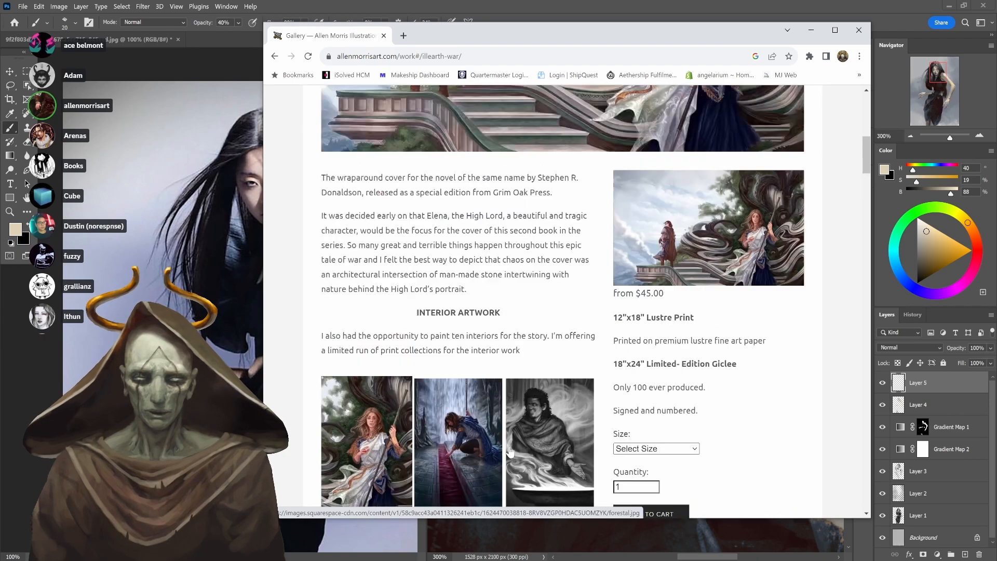
scroll(510, 451, "down", 15)
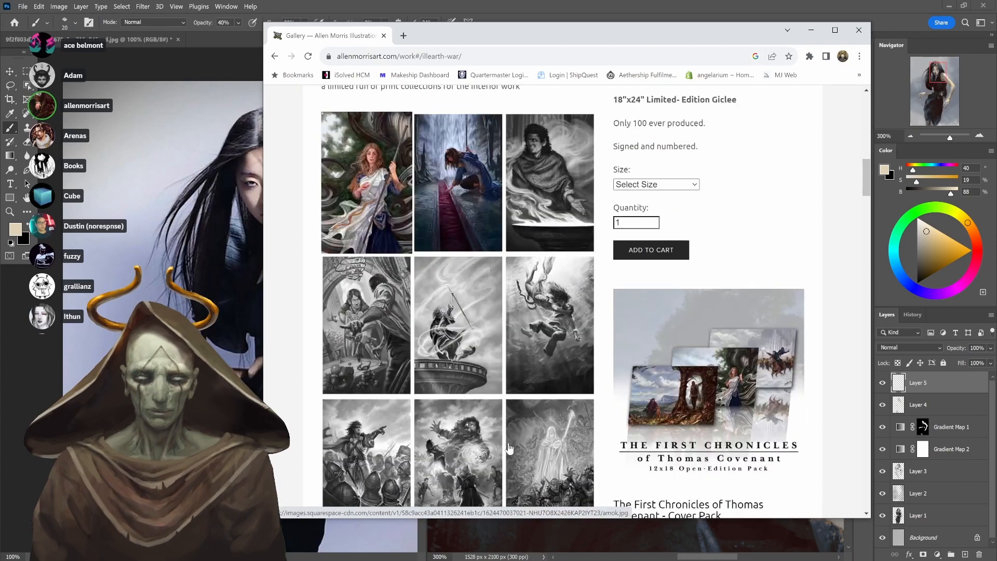
scroll(509, 446, "up", 10)
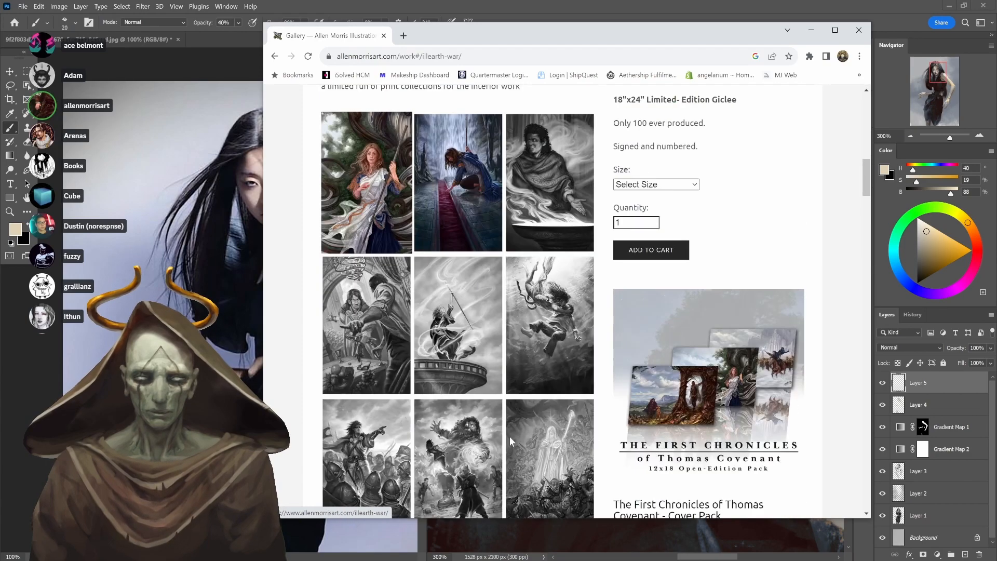
scroll(511, 441, "up", 6)
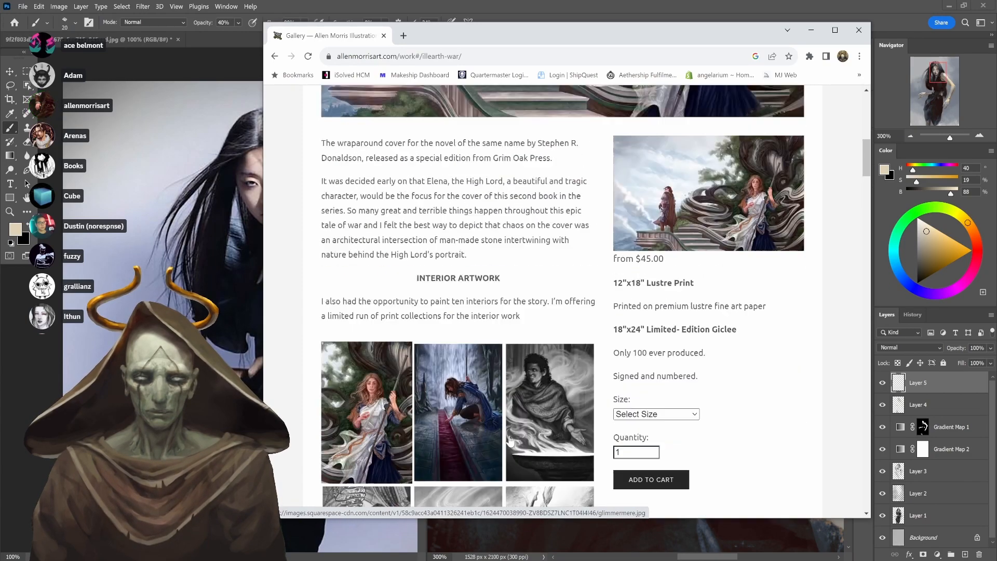
scroll(509, 433, "down", 3)
scroll(510, 435, "up", 6)
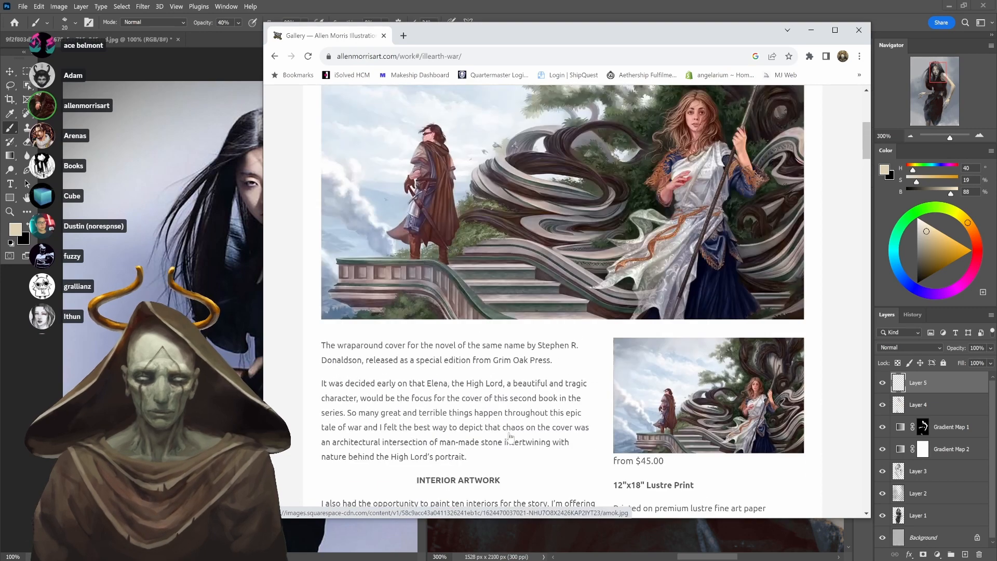
Open the main gallery and look over its first two rows, from The Leftbehind to The Power That Preserves
scroll(555, 297, "up", 3)
left_click(462, 224)
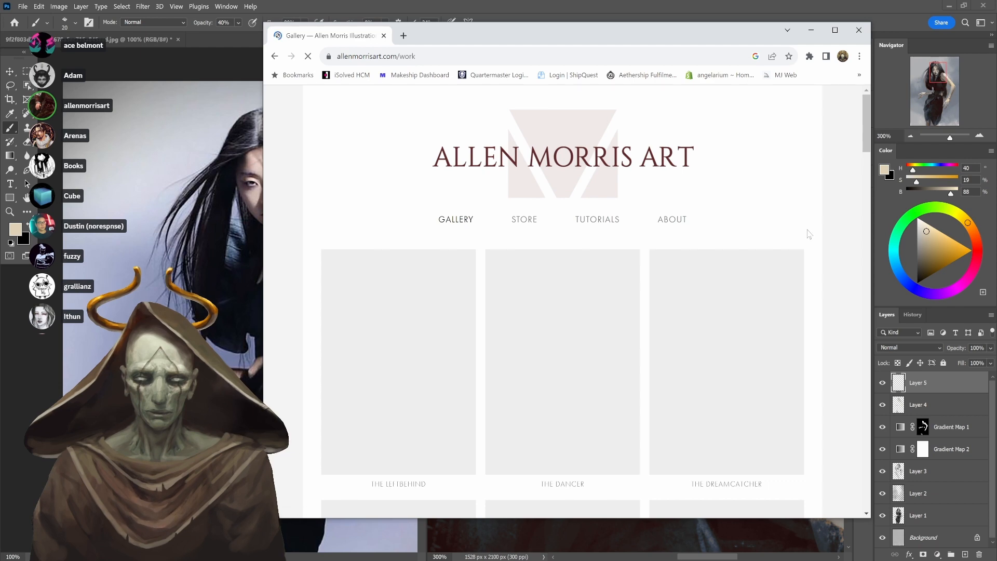
scroll(808, 234, "down", 2)
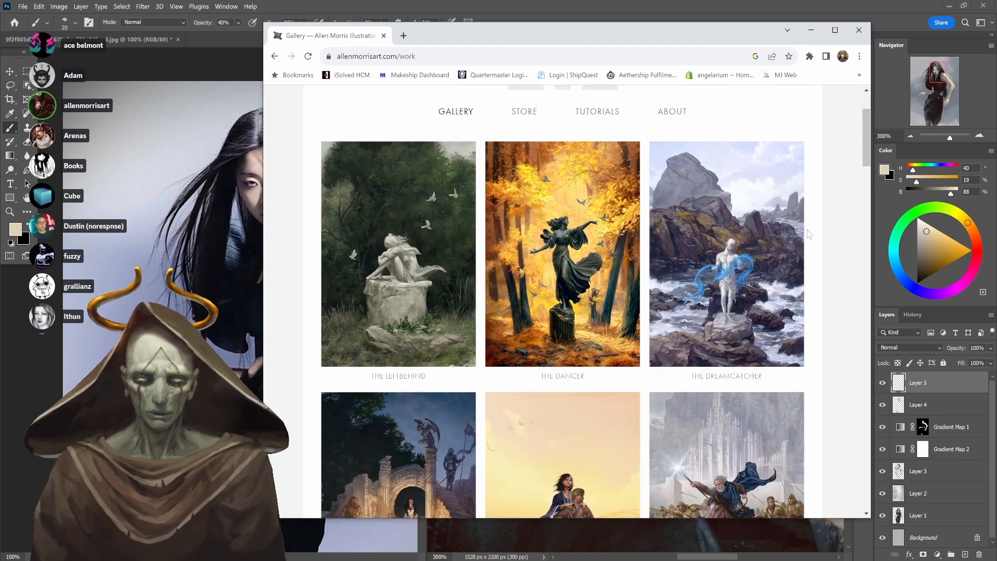
scroll(808, 234, "down", 3)
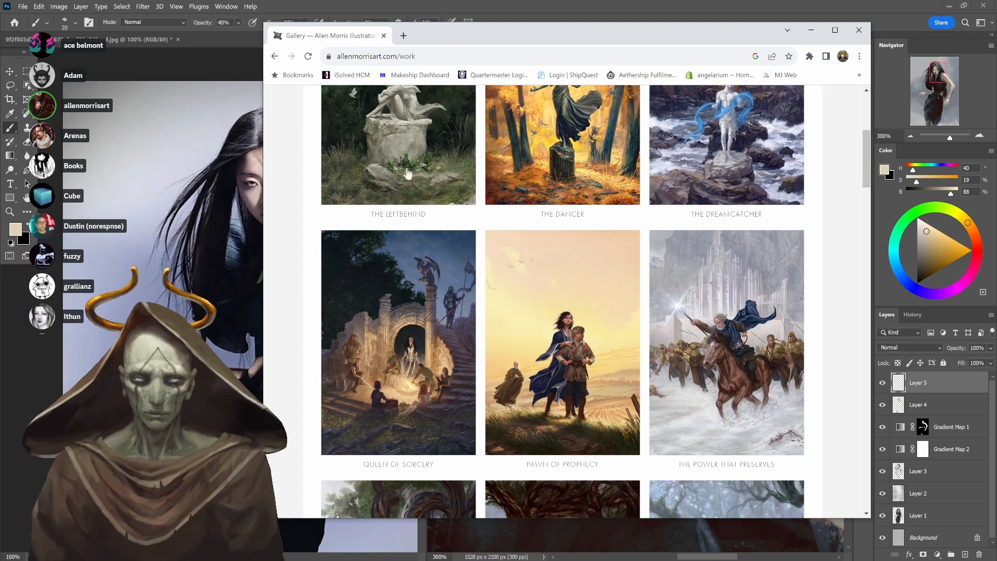
Return to the Illearth War page and look over its grid of colour and black-and-white interior artwork
left_click(274, 56)
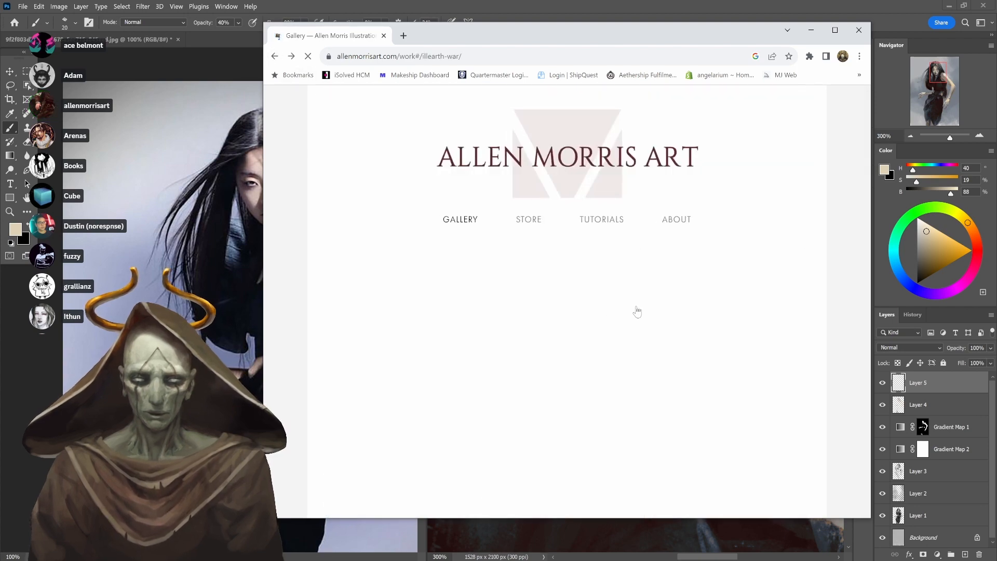
scroll(636, 296, "down", 10)
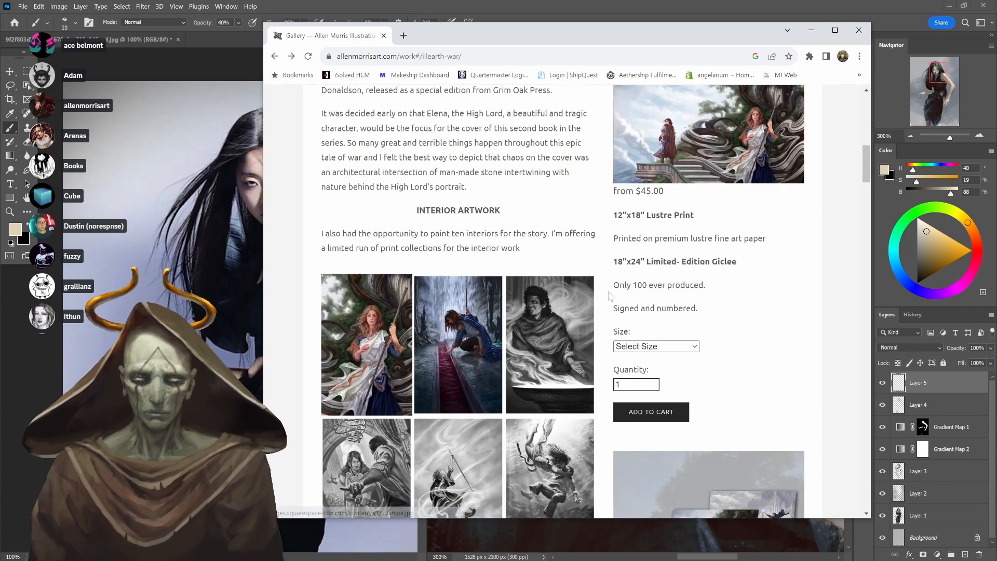
scroll(610, 296, "down", 7)
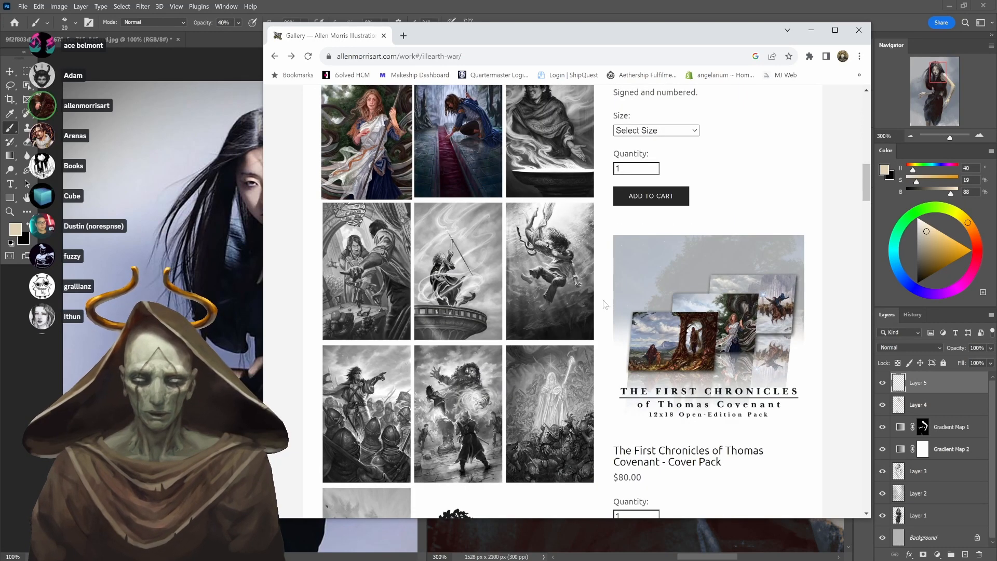
scroll(604, 303, "up", 1)
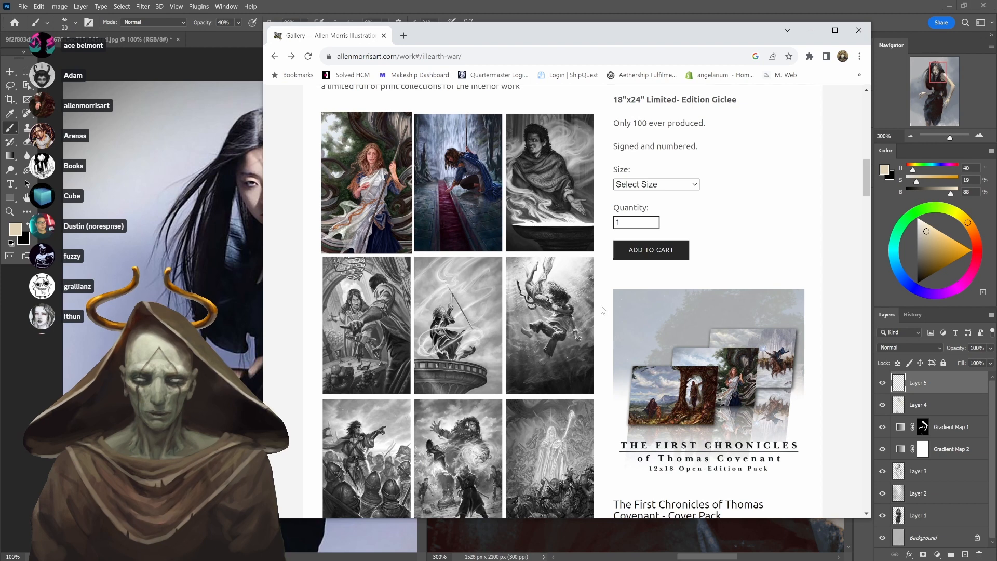
scroll(602, 312, "down", 4)
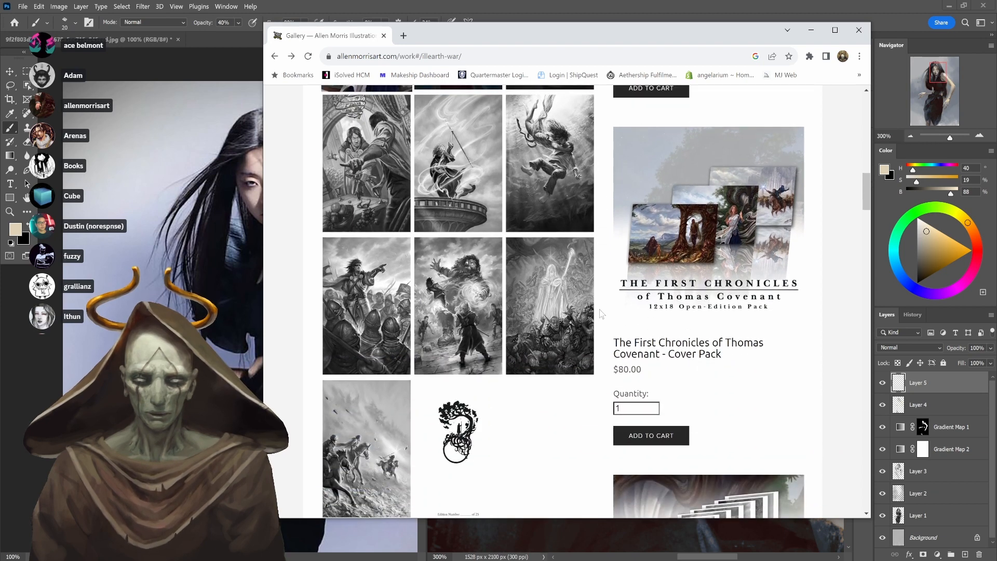
scroll(601, 313, "up", 1)
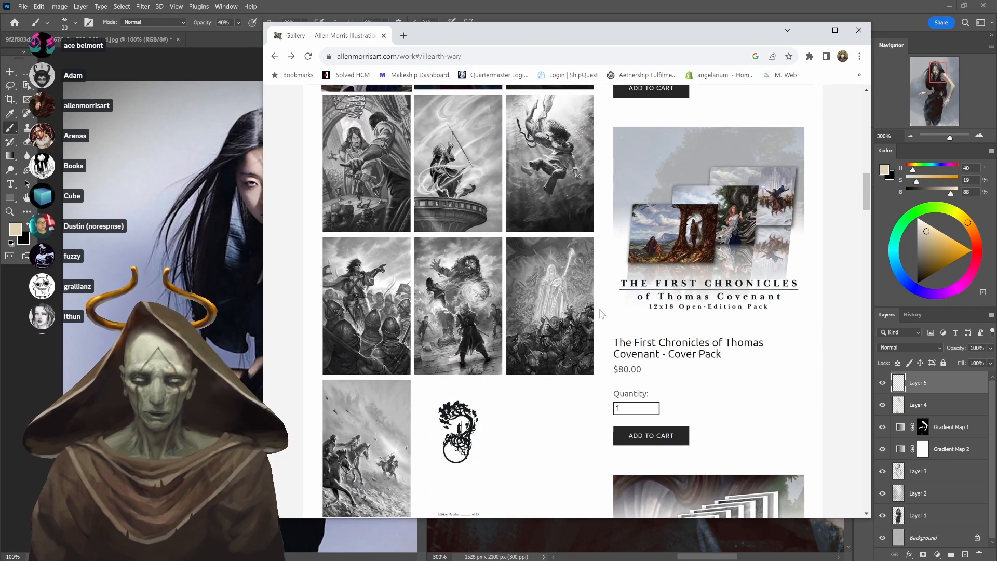
scroll(602, 313, "up", 2)
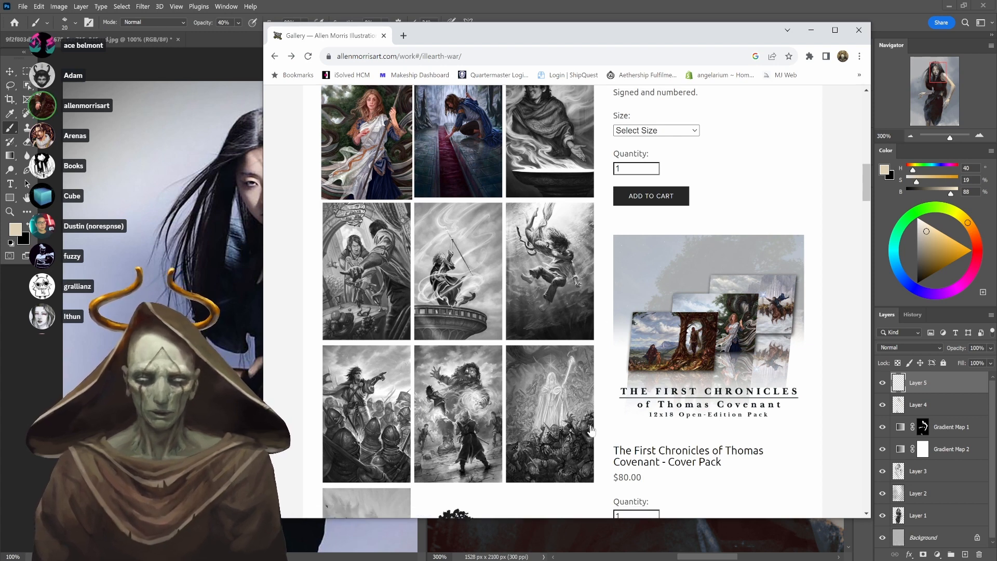
View the black-and-white interior painting of the glowing robed figure with a staff enlarged, then close it
left_click(549, 400)
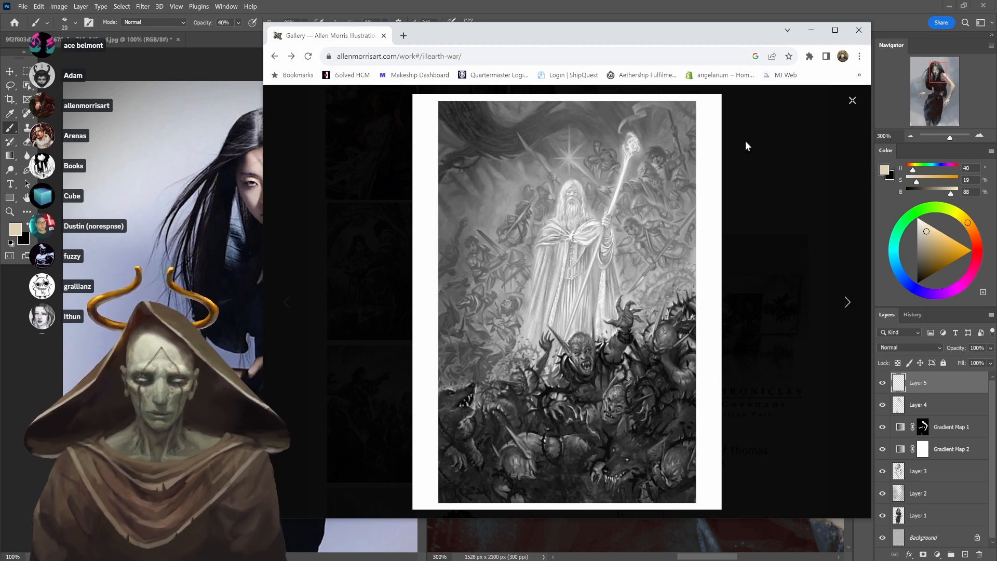
left_click(852, 101)
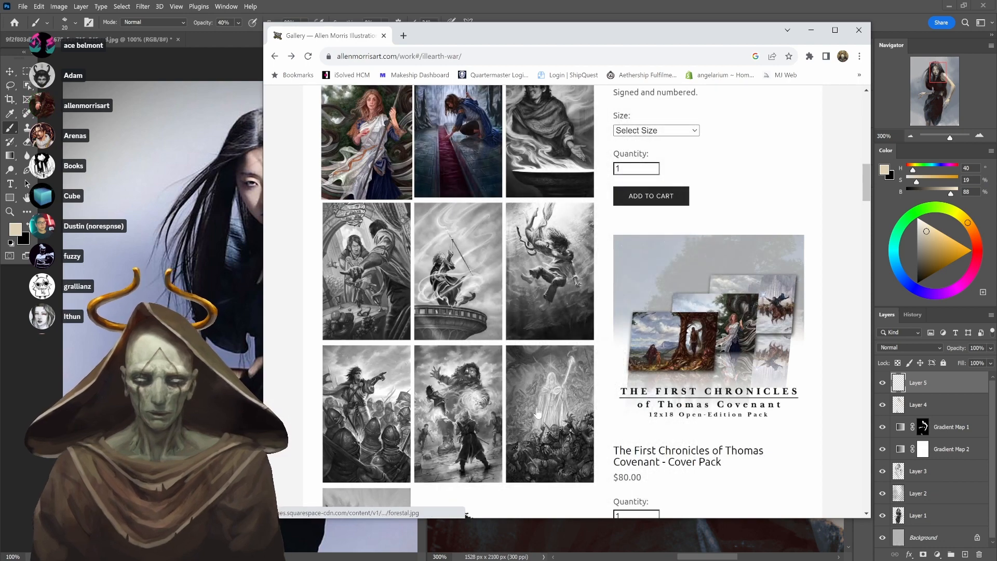
scroll(567, 424, "up", 4)
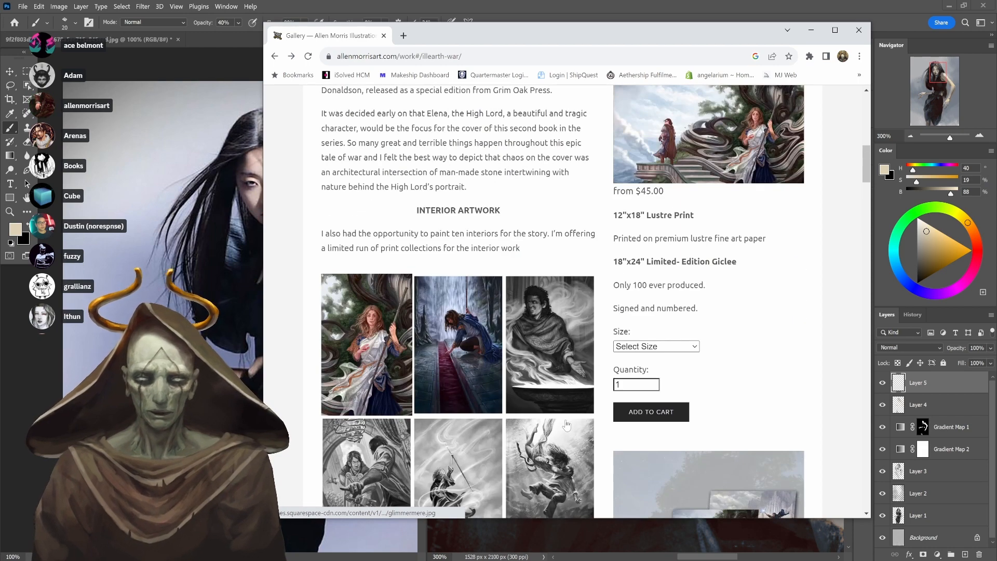
scroll(567, 424, "up", 10)
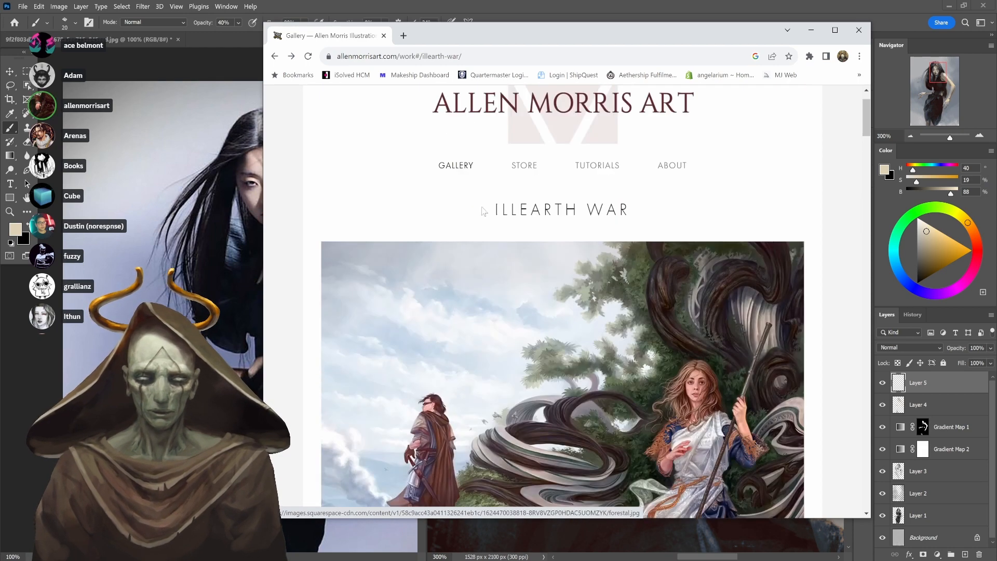
Open the main gallery and compare the paintings in its first three rows, from The Leftbehind to Reprieve
left_click(461, 167)
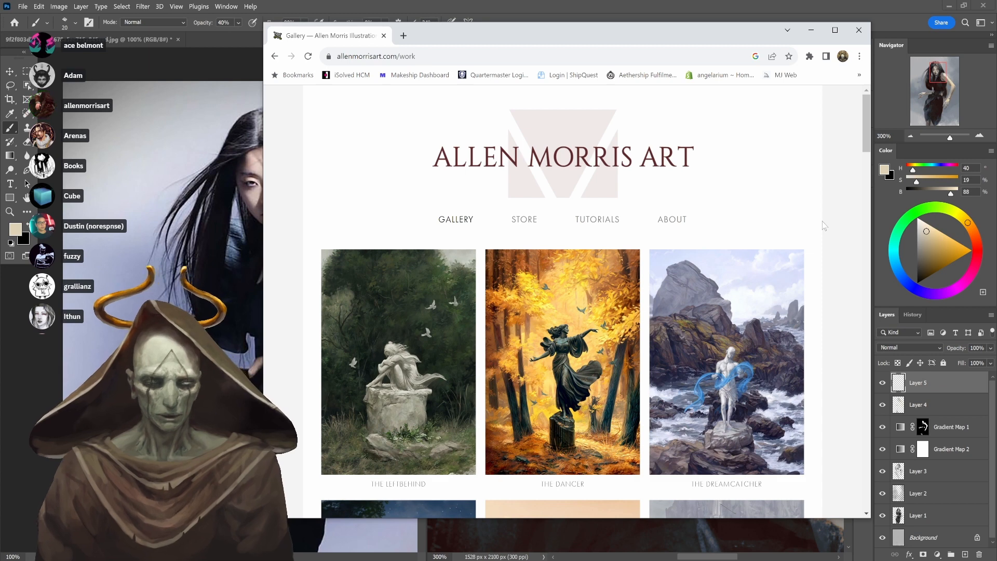
scroll(823, 230, "down", 4)
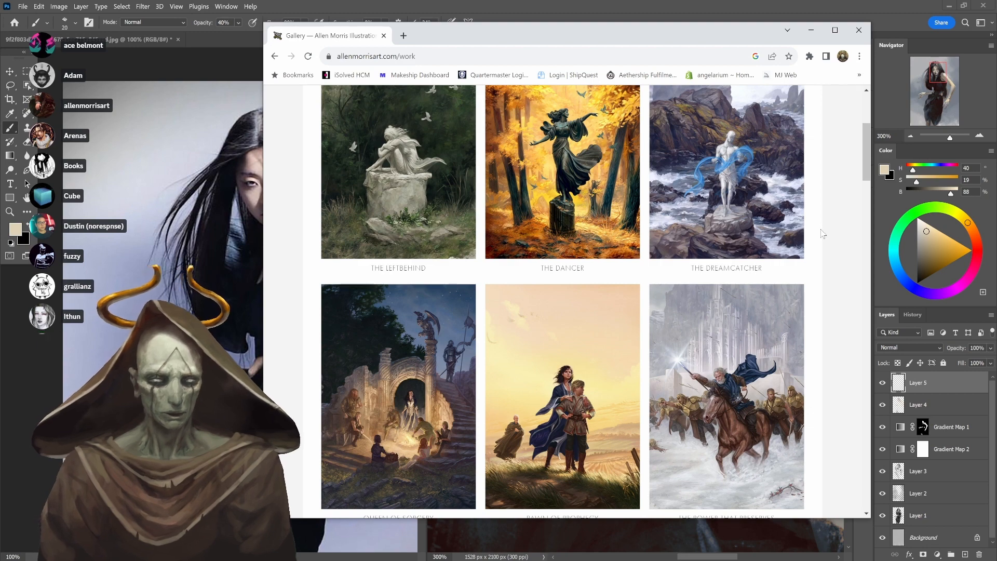
scroll(824, 231, "down", 3)
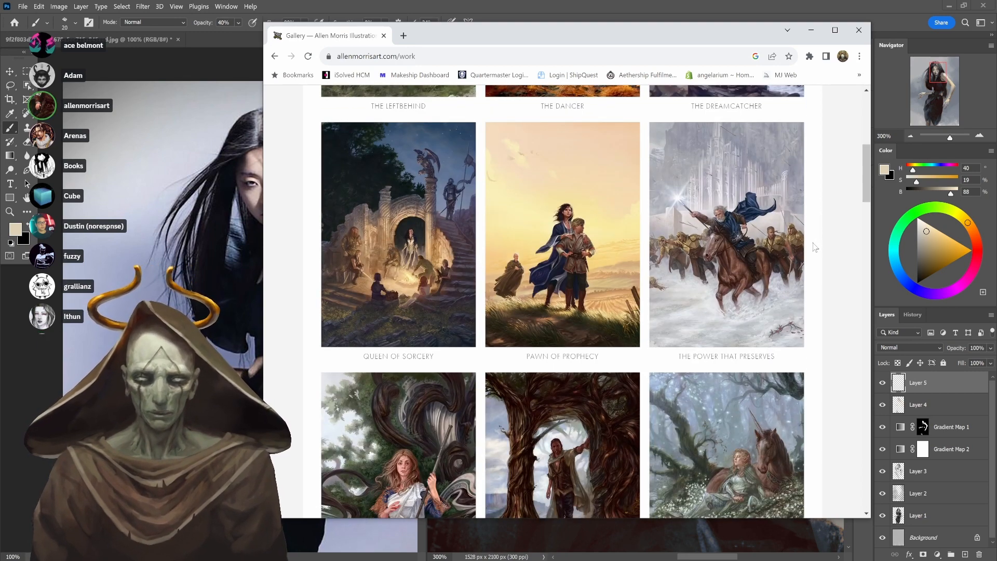
scroll(815, 249, "down", 2)
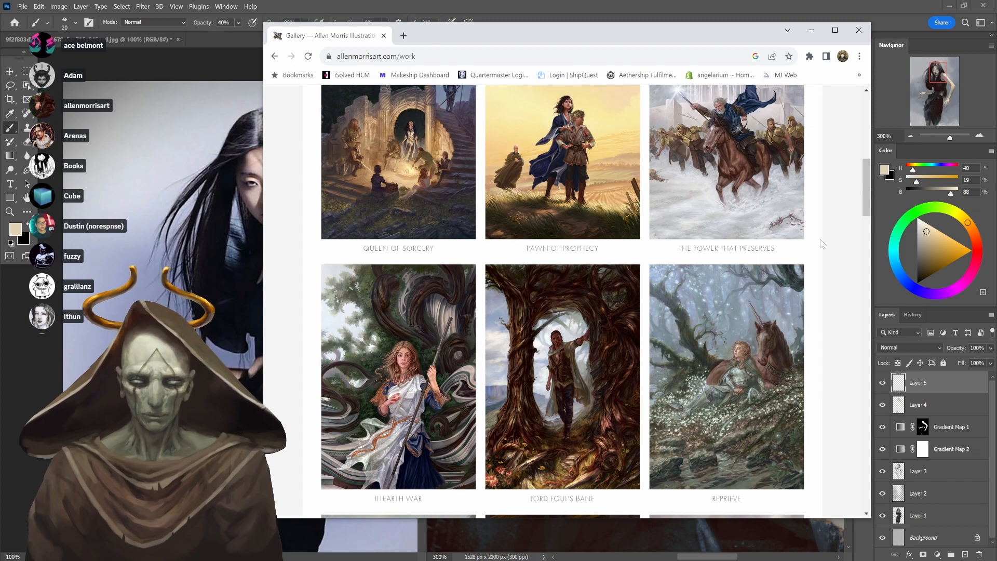
scroll(820, 241, "up", 9)
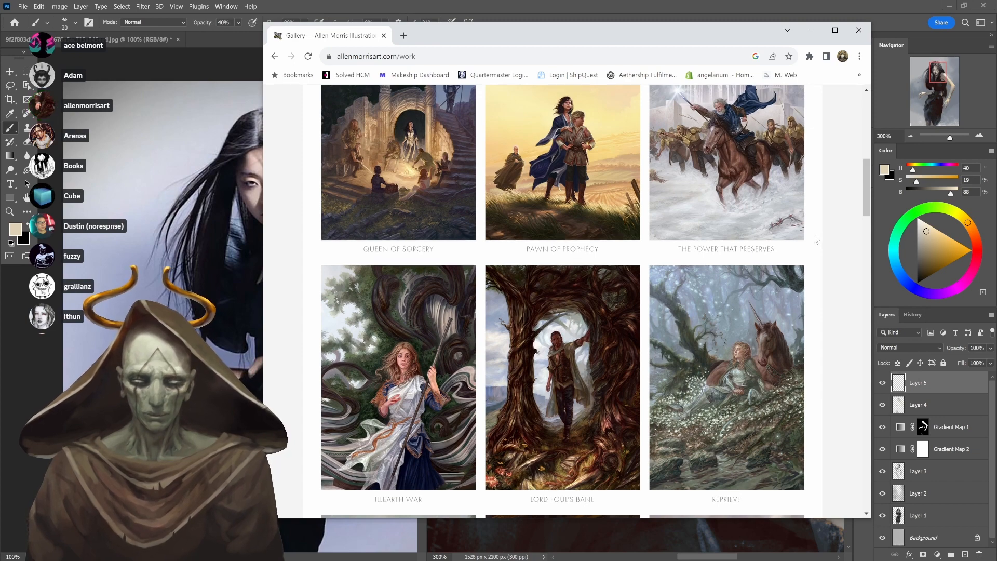
scroll(813, 240, "down", 3)
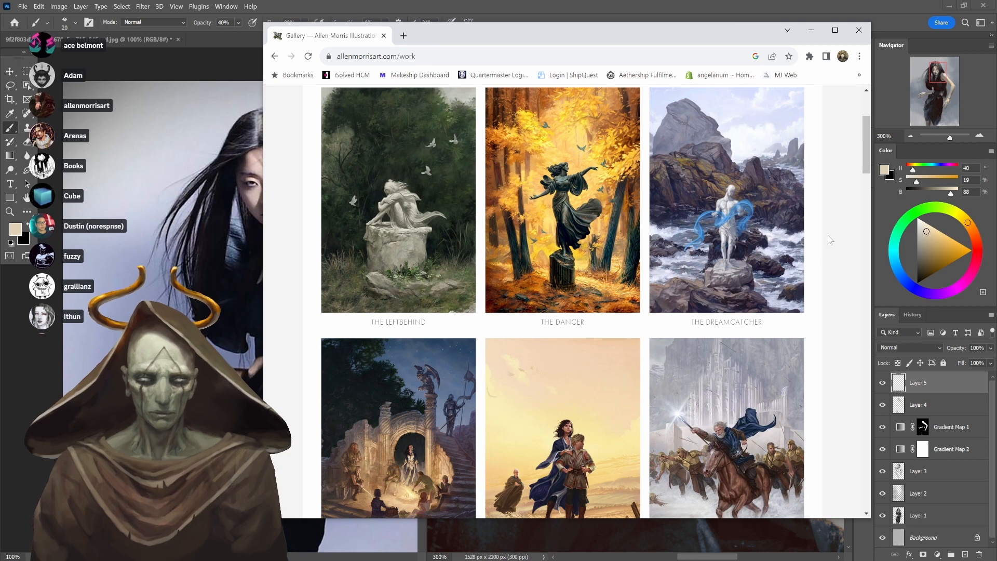
scroll(831, 244, "up", 1)
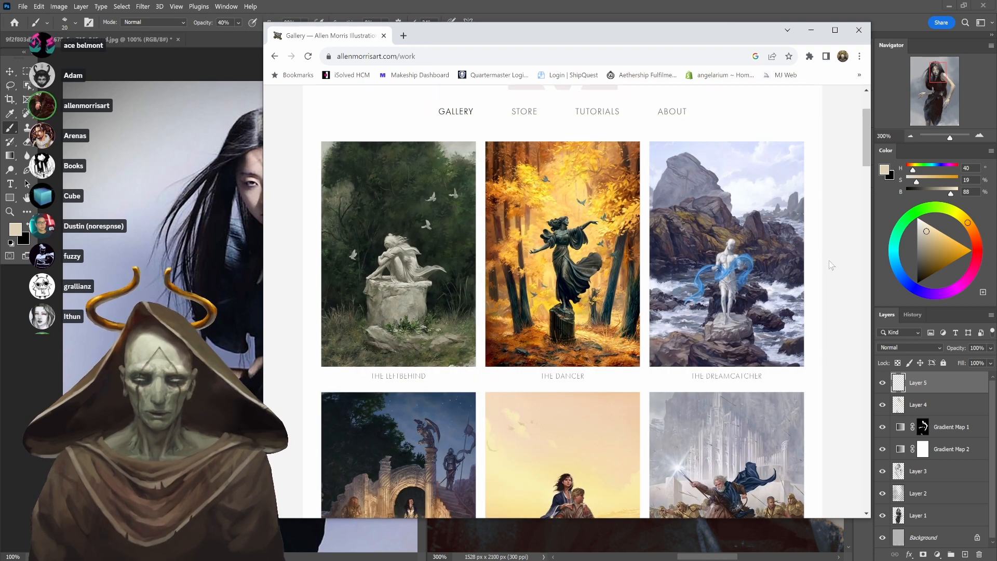
scroll(828, 260, "down", 2)
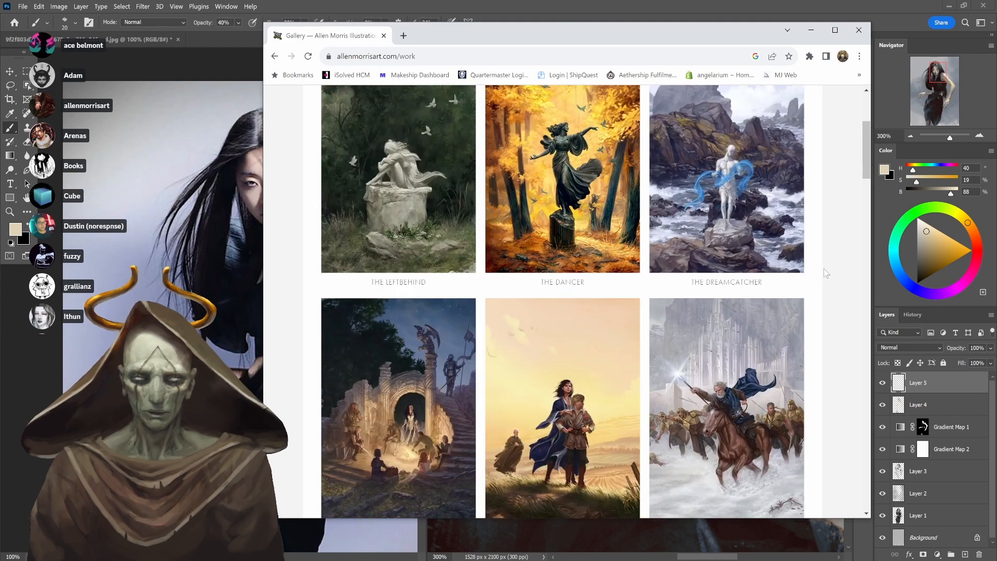
scroll(818, 272, "up", 2)
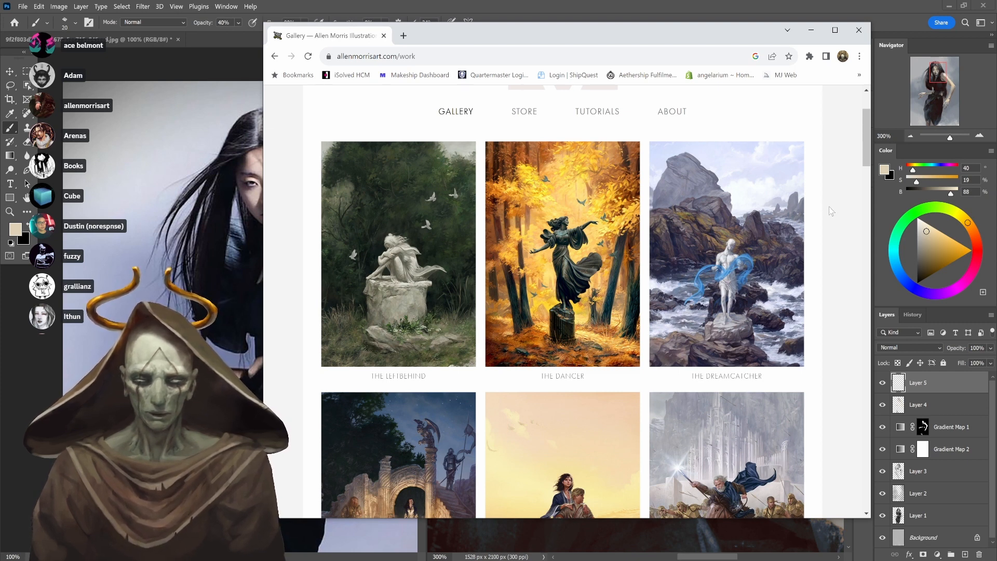
Open The Dancer from the gallery and examine the autumn forest statue painting and its description
left_click(616, 229)
scroll(810, 203, "down", 4)
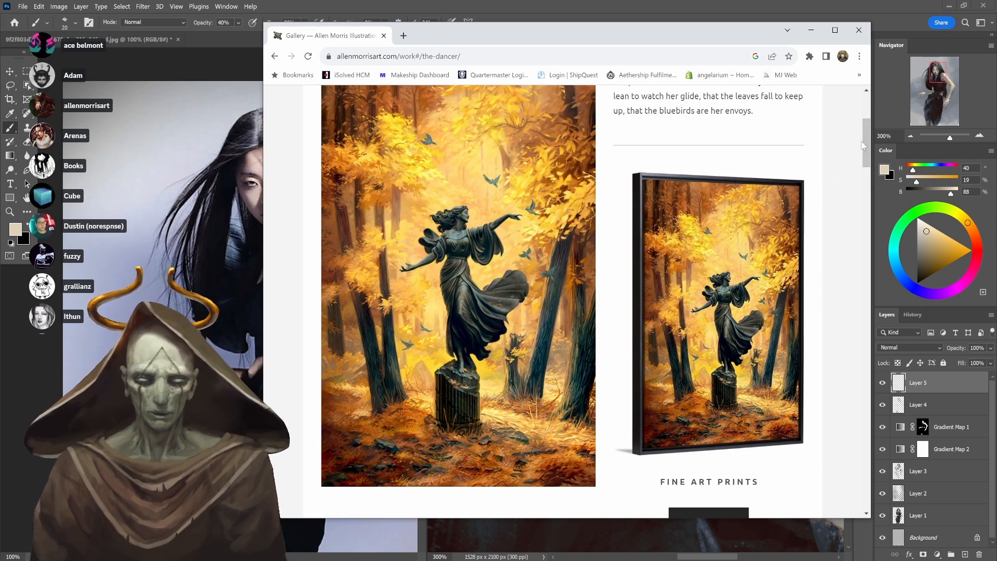
left_click_drag(864, 141, 860, 141)
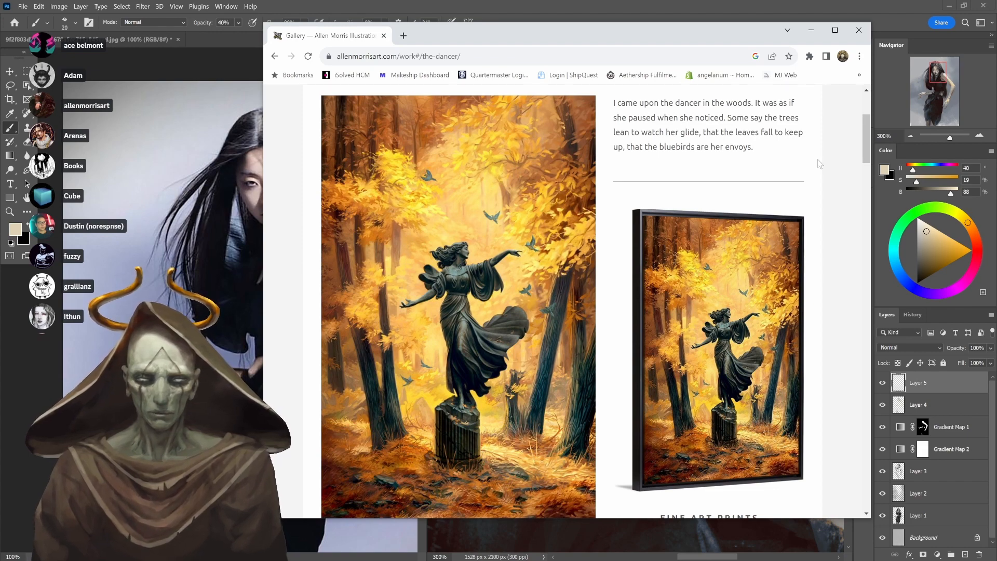
scroll(819, 166, "down", 2)
scroll(819, 167, "up", 2)
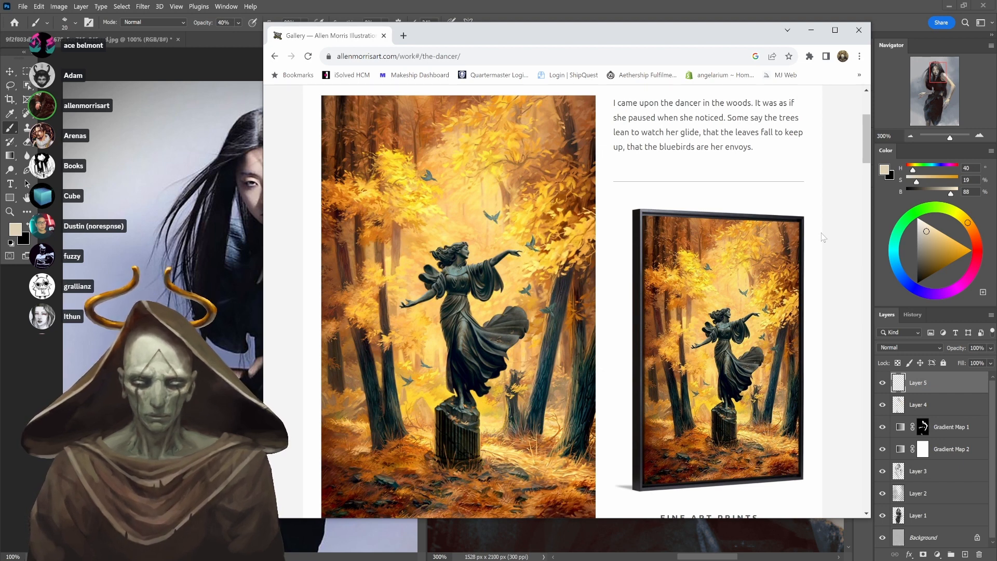
Examine the gallery thumbnails beneath The Dancer, from The Leftbehind through the Horror and The Road to Rohan row
scroll(823, 238, "down", 8)
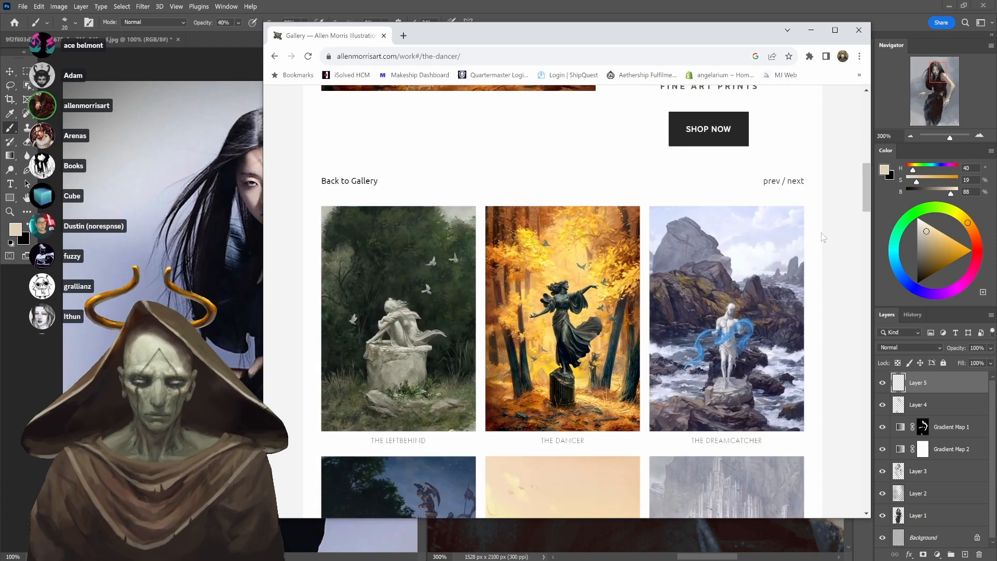
scroll(823, 238, "down", 3)
scroll(822, 238, "down", 3)
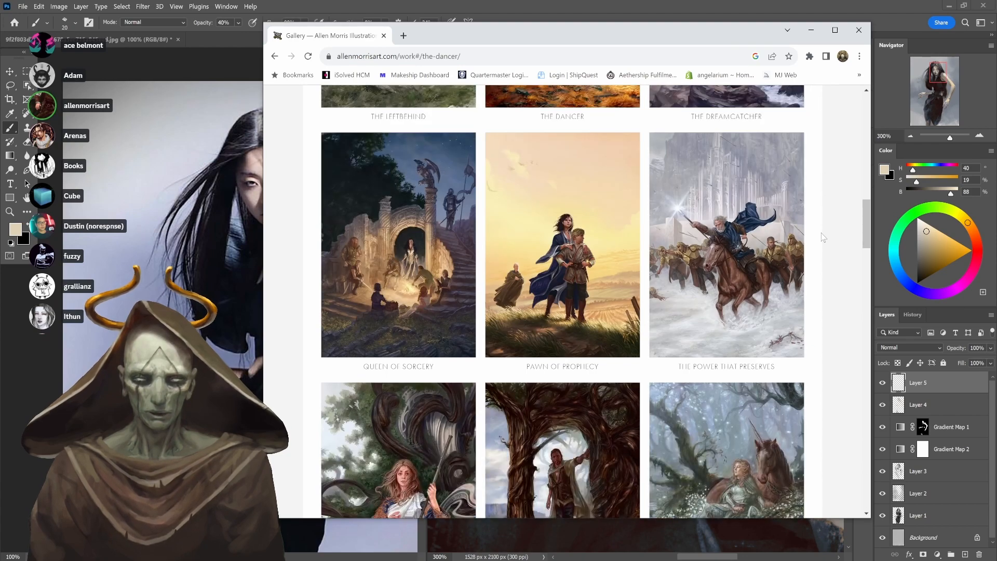
scroll(823, 238, "down", 2)
scroll(825, 250, "down", 4)
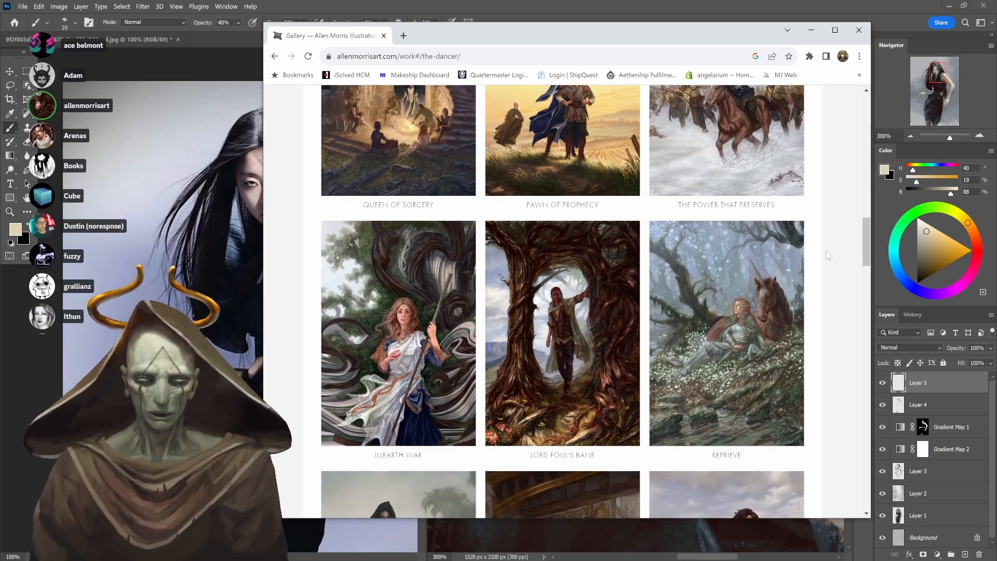
scroll(821, 244, "up", 9)
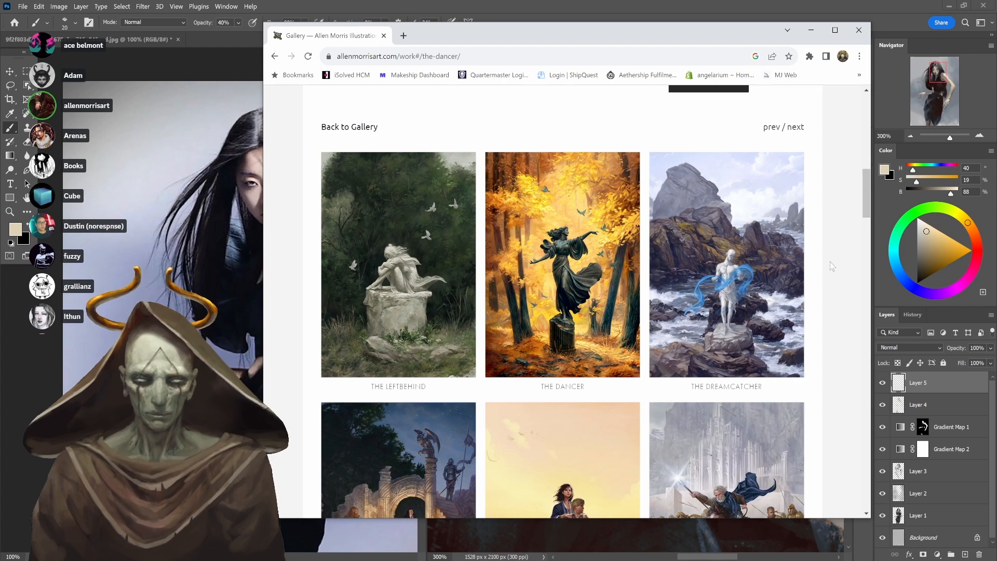
scroll(832, 266, "down", 3)
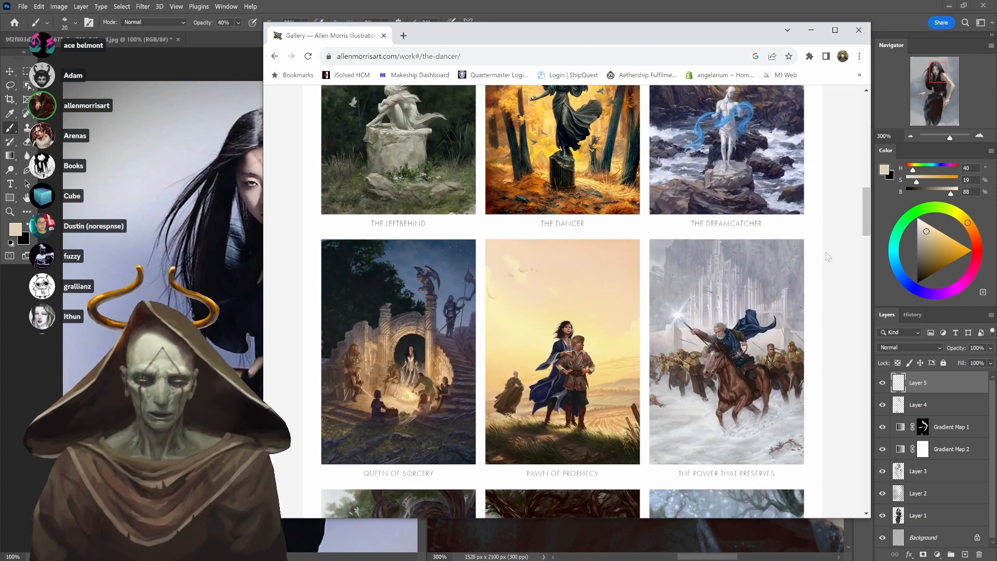
scroll(826, 255, "down", 3)
scroll(827, 267, "down", 2)
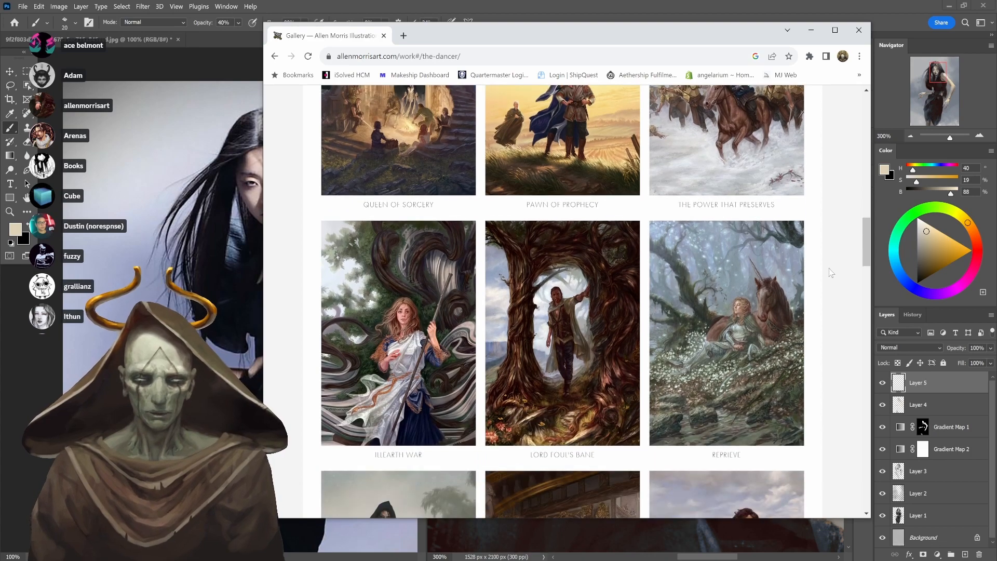
scroll(831, 272, "down", 4)
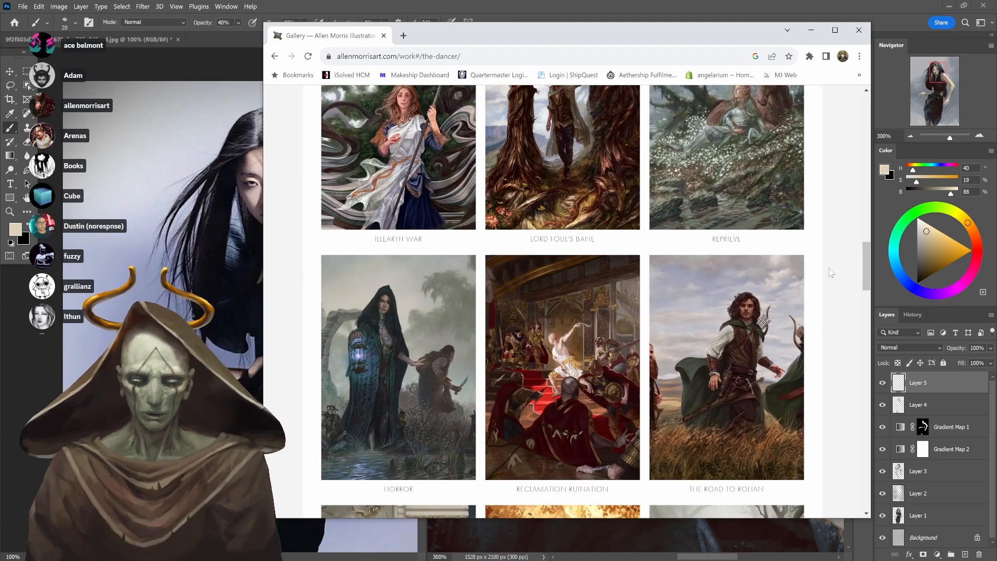
scroll(829, 271, "up", 12)
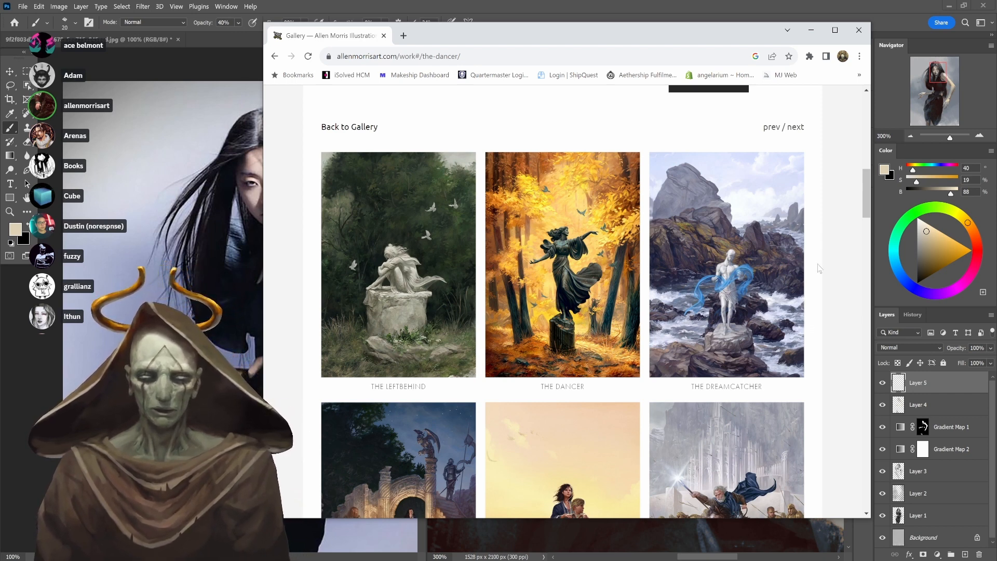
Reopen The Dancer from the thumbnails to view its painting, then look over the Queen of Sorcery row below it
left_click(603, 231)
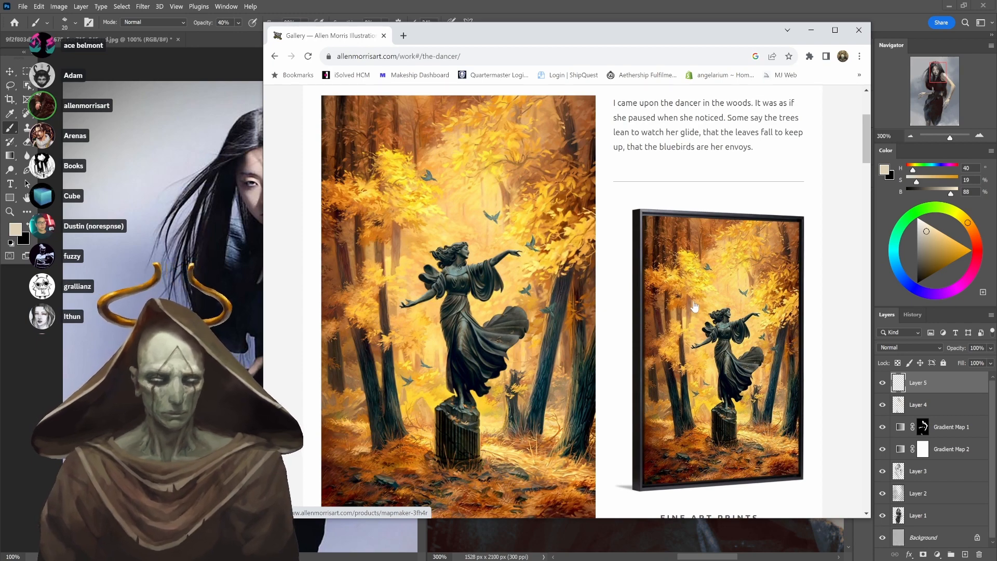
scroll(604, 214, "down", 5)
scroll(605, 210, "down", 4)
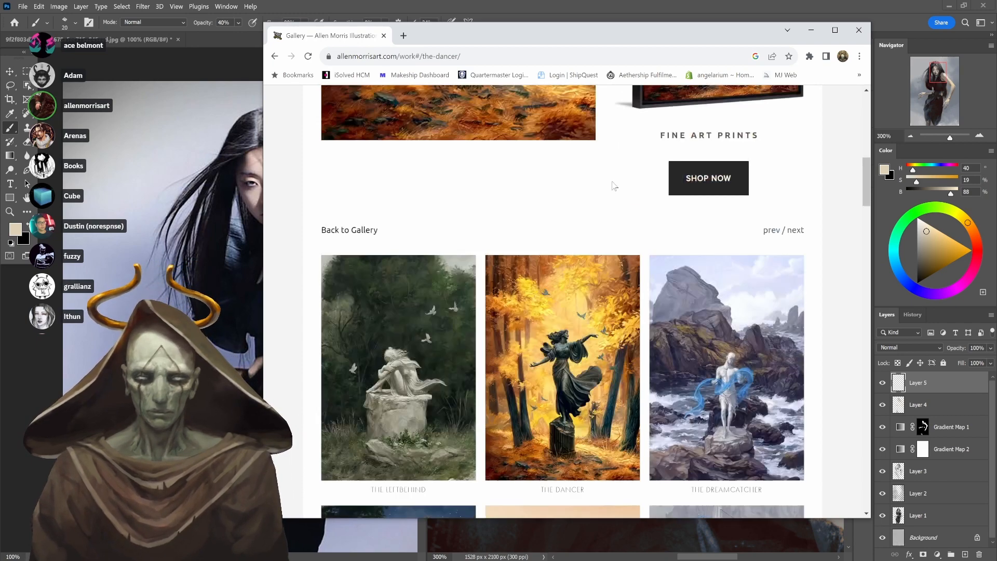
scroll(613, 188, "down", 2)
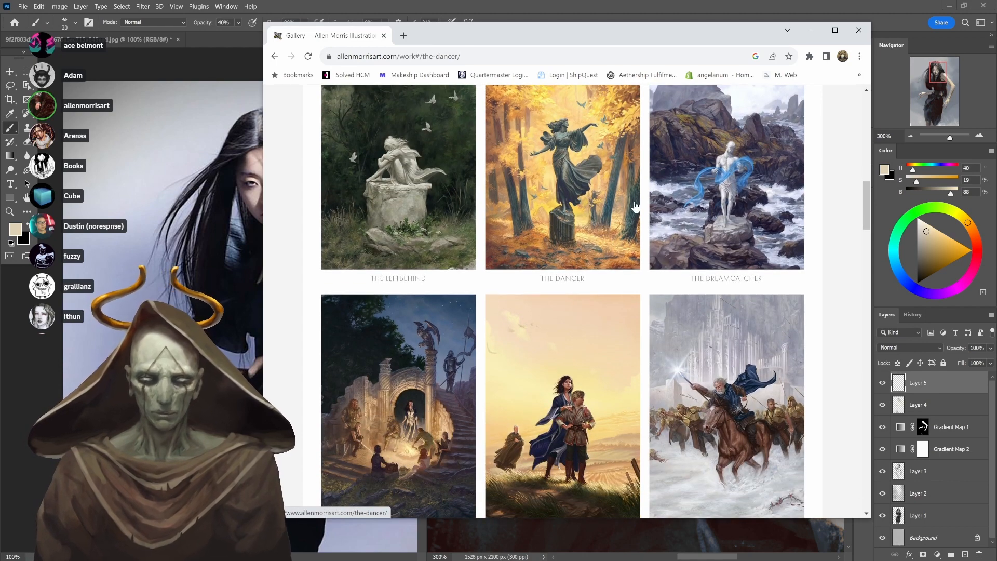
scroll(649, 218, "down", 3)
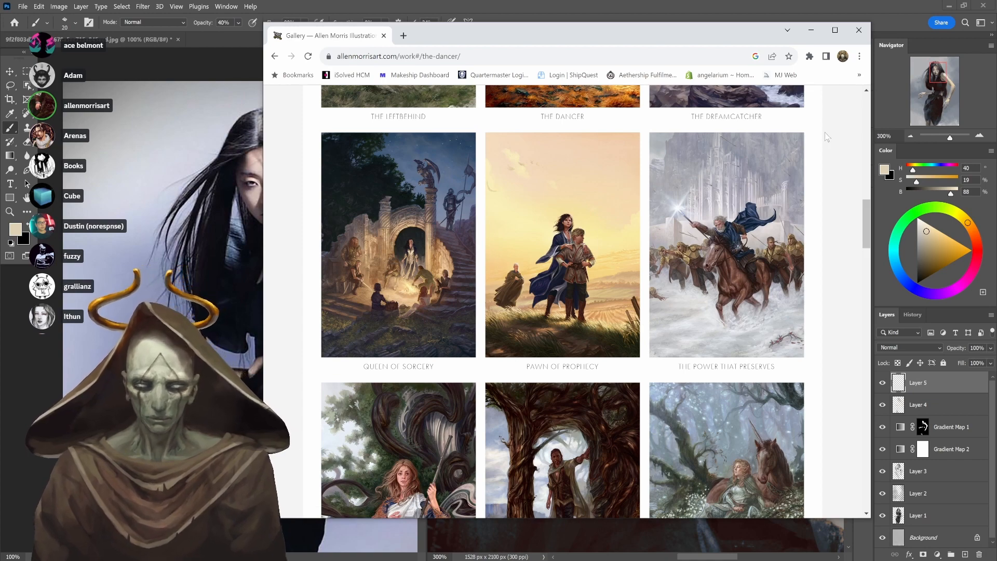
Look over the gallery thumbnails above the Queen of Sorcery row, open The Dreamcatcher and examine its rocky coast statue painting
scroll(827, 136, "up", 3)
scroll(825, 133, "up", 4)
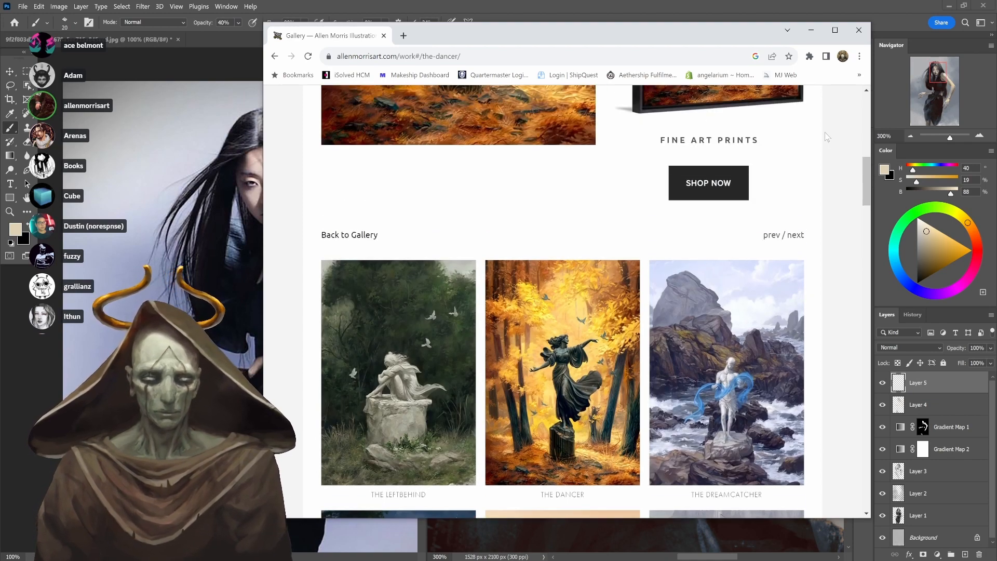
scroll(824, 133, "down", 1)
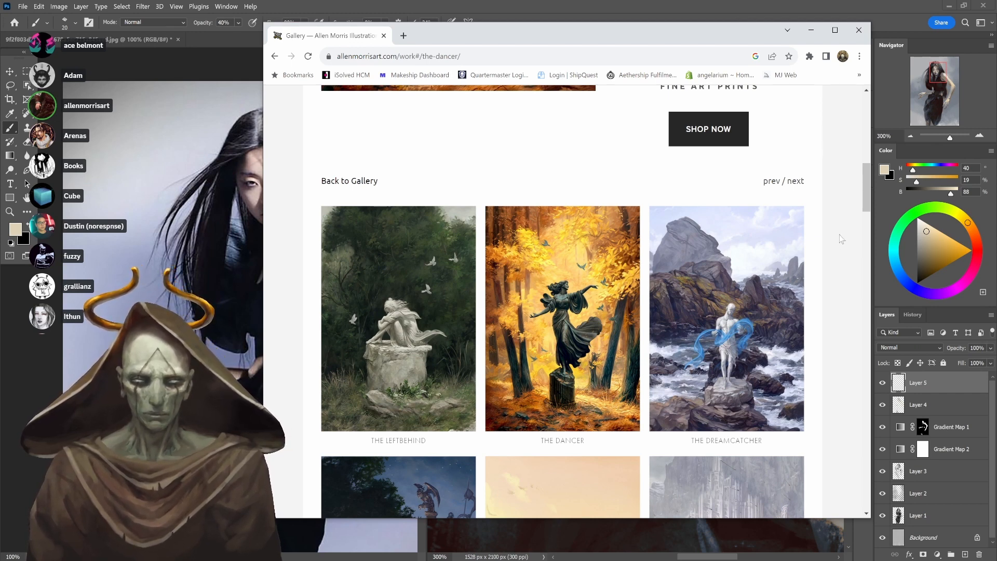
scroll(837, 226, "down", 1)
scroll(837, 227, "down", 1)
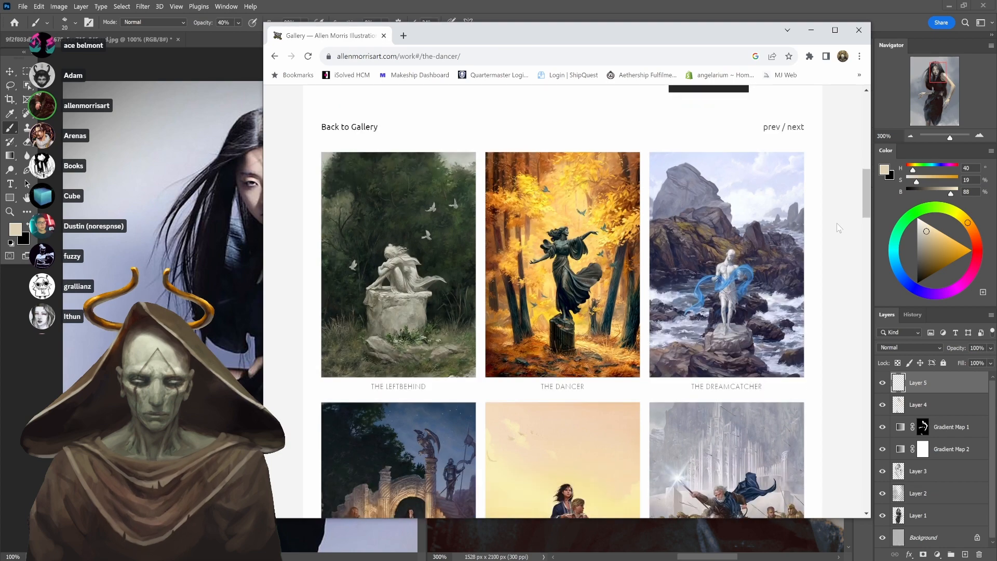
left_click(802, 225)
scroll(814, 198, "down", 6)
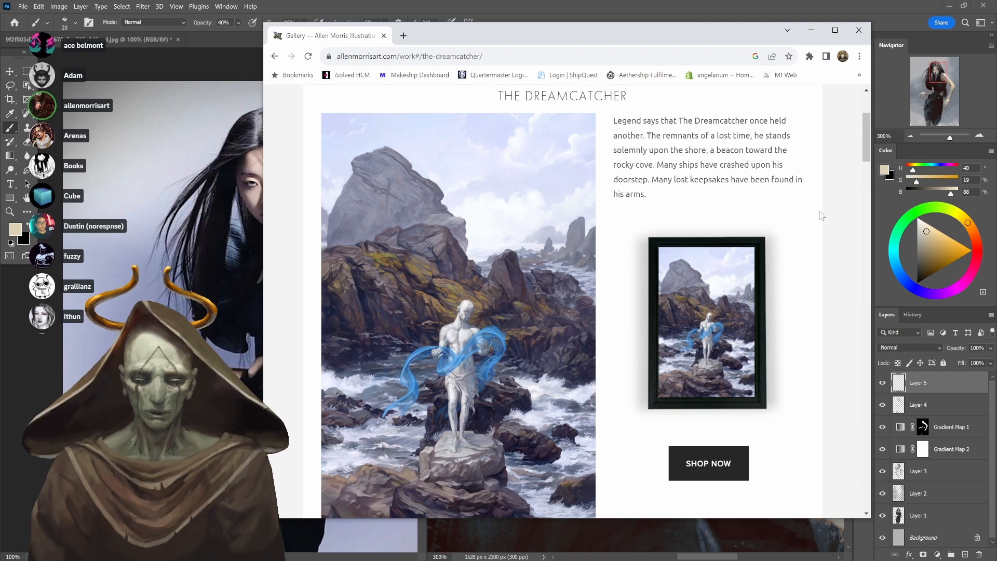
scroll(822, 216, "down", 3)
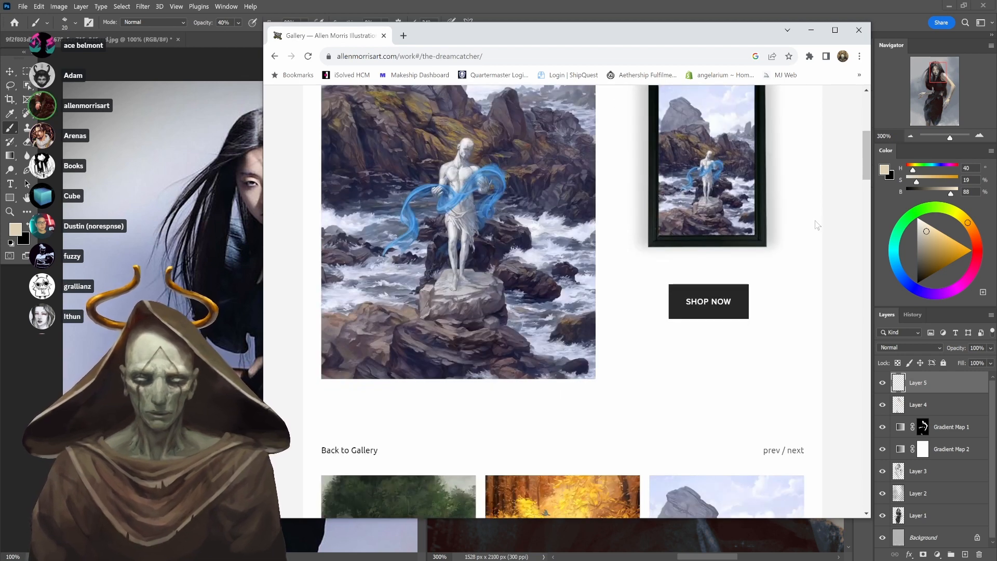
scroll(816, 221, "up", 2)
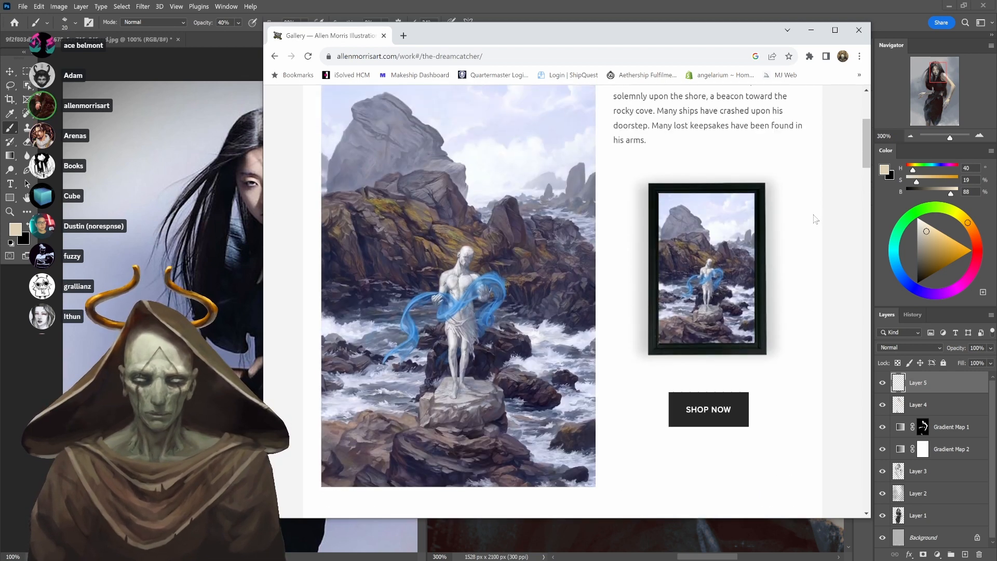
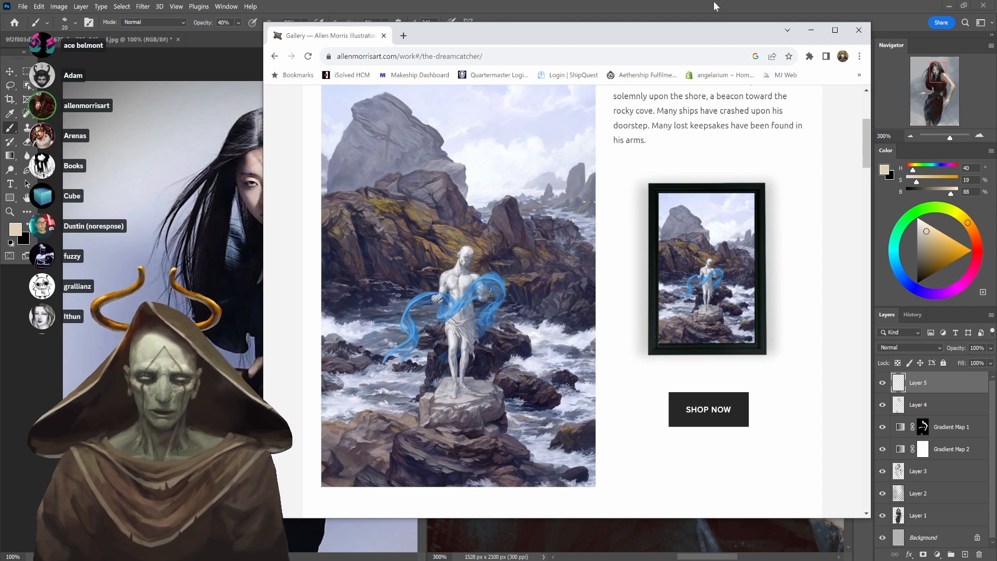
Open angelarium.net in a new browser tab and look through the paintings in The Watchers gallery
left_click(403, 36)
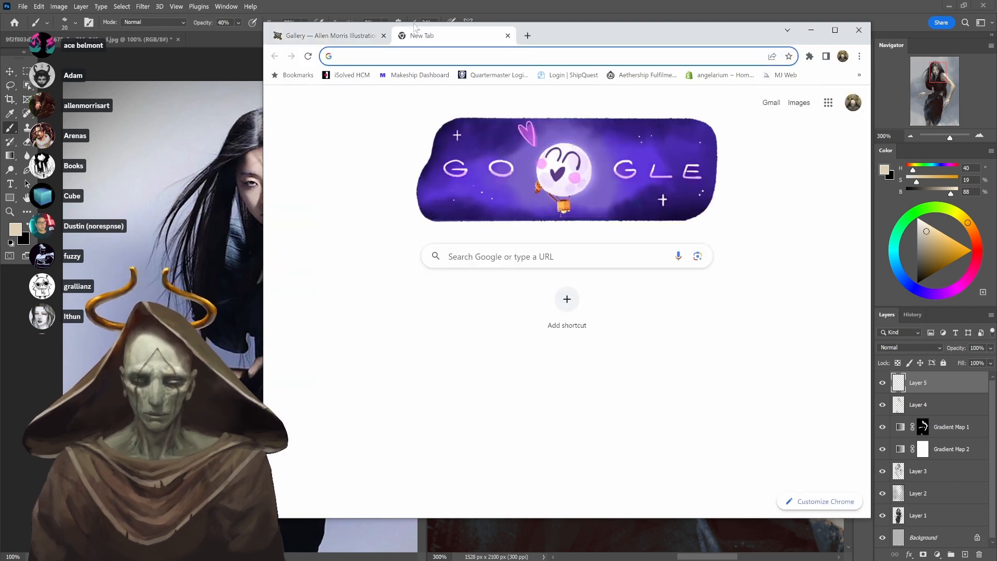
type("angelarium.net")
key("Return")
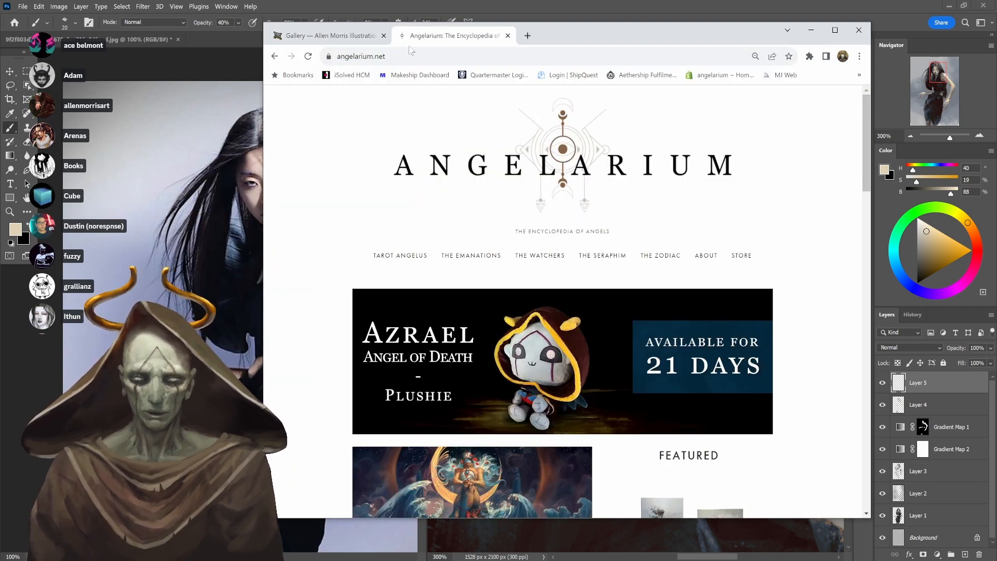
left_click(547, 255)
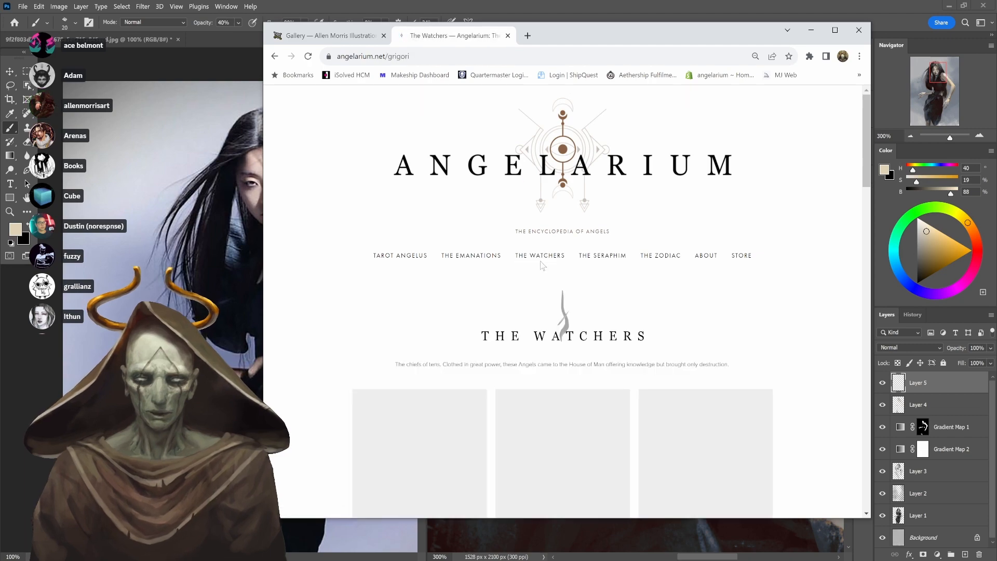
scroll(558, 285, "down", 6)
scroll(558, 285, "down", 10)
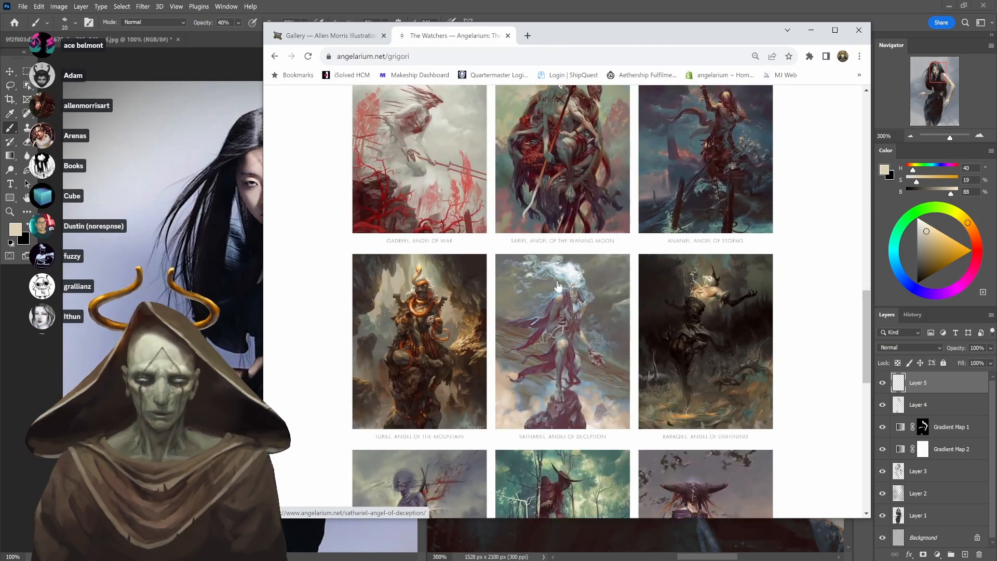
Open Bezaliel, Angel of Shadows and view its forest painting as a full image in its own tab
left_click(558, 285)
right_click(475, 266)
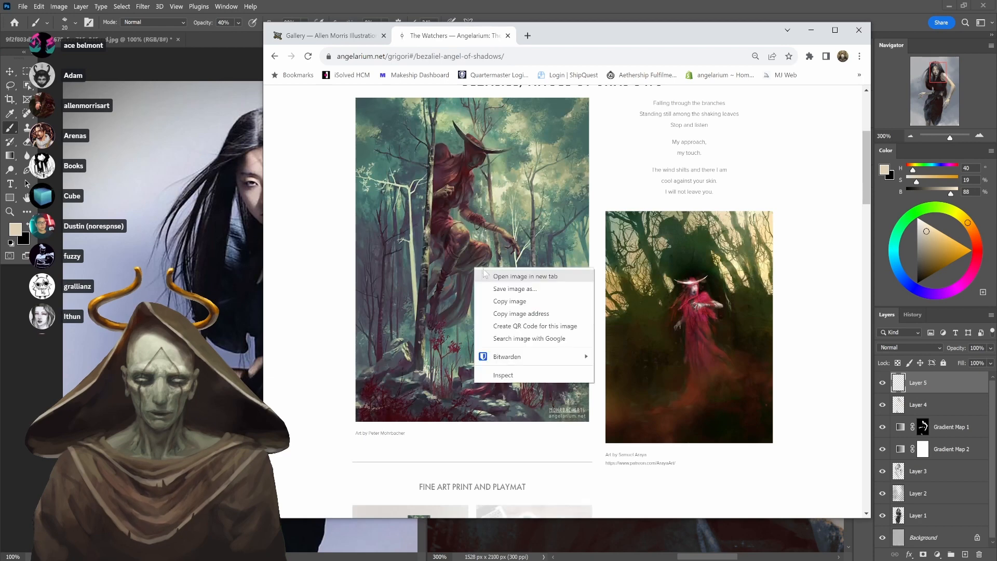
left_click(495, 274)
left_click(575, 35)
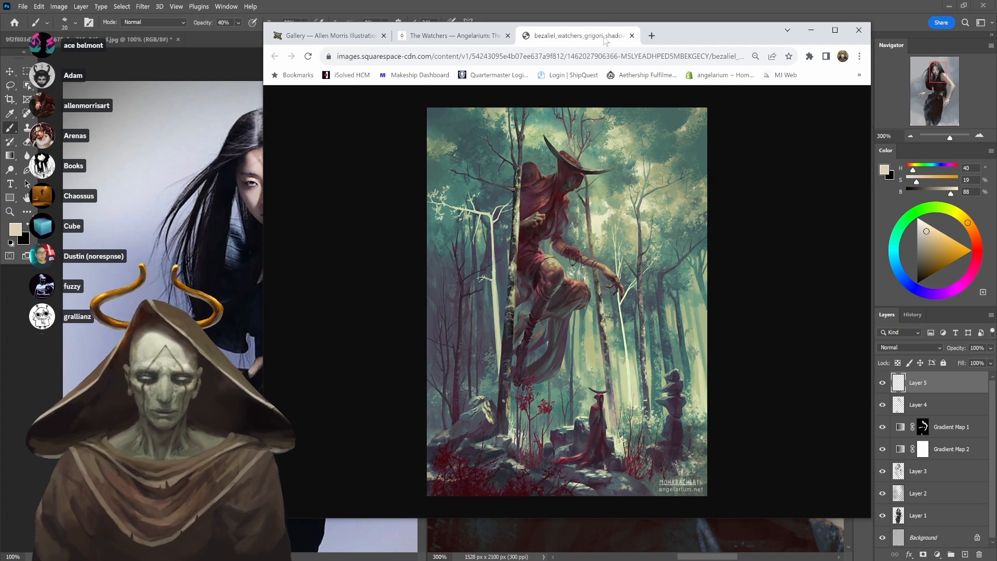
Return to the artist's portfolio tab and reopen The Dancer to view its autumn forest painting
left_click(452, 35)
left_click(330, 36)
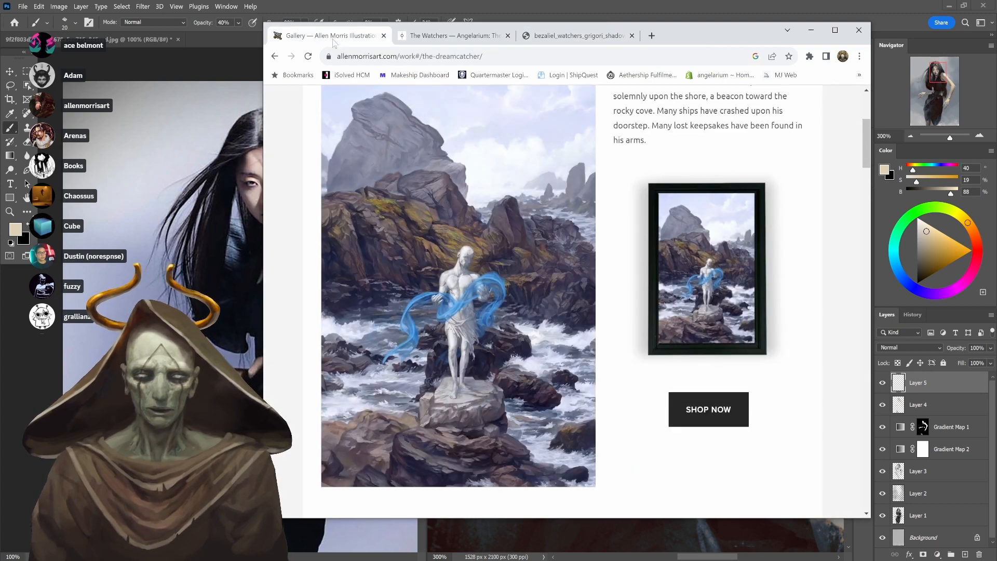
scroll(406, 152, "down", 5)
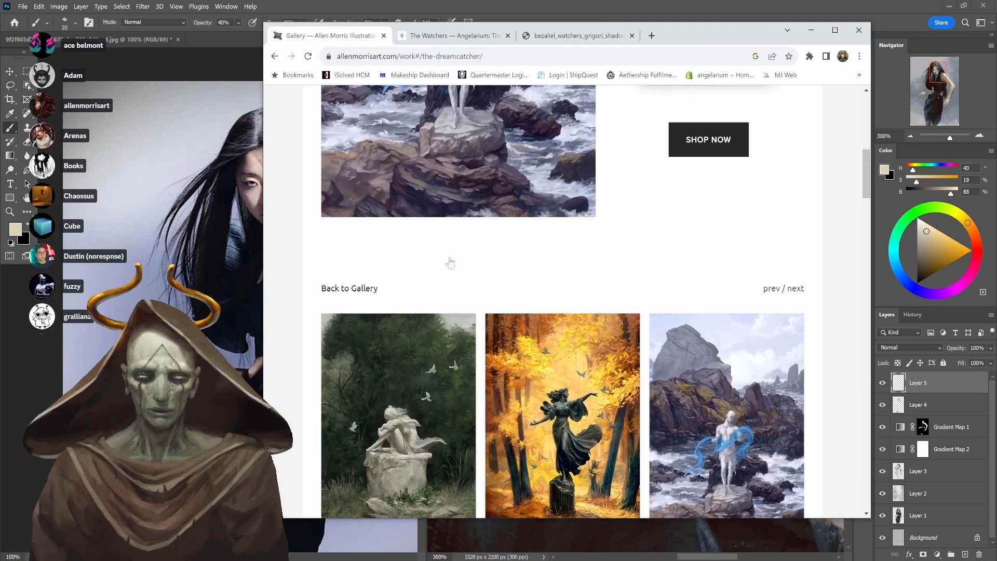
left_click(564, 368)
scroll(562, 301, "down", 3)
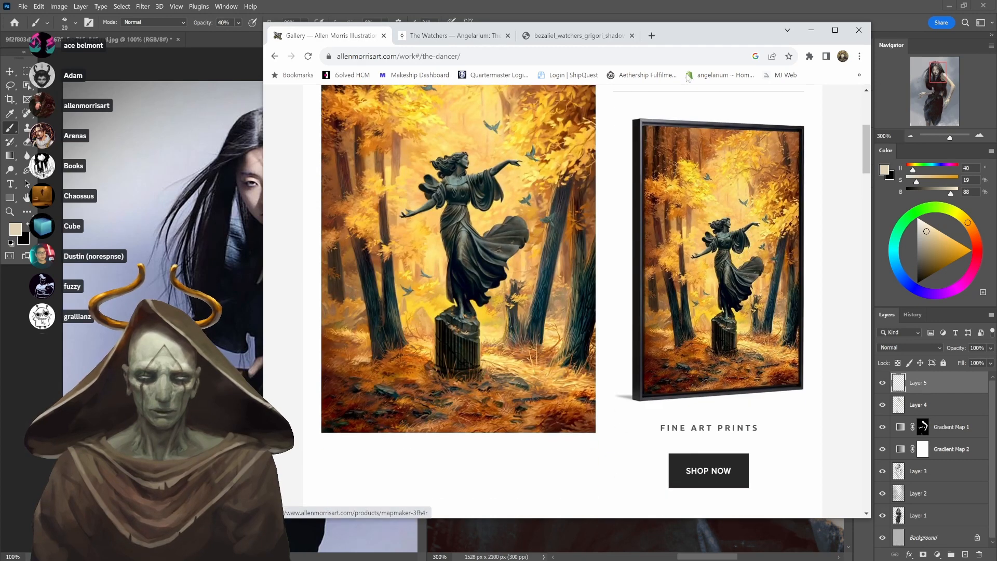
Switch back to Photoshop and compare the whole painting with Layer 5 and Layer 4 hidden and shown
left_click(621, 5)
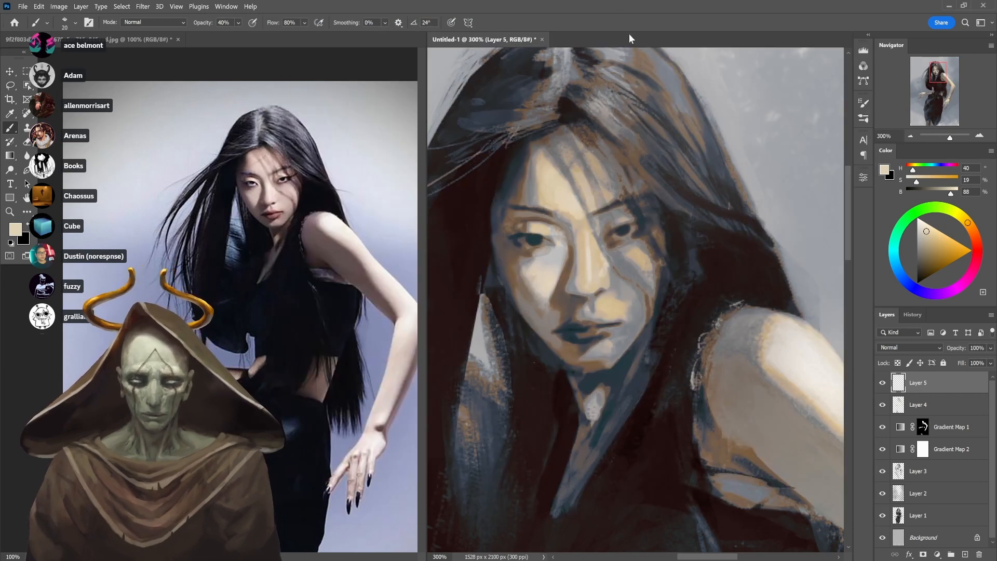
left_click(629, 283, "alt")
left_click(628, 286, "alt")
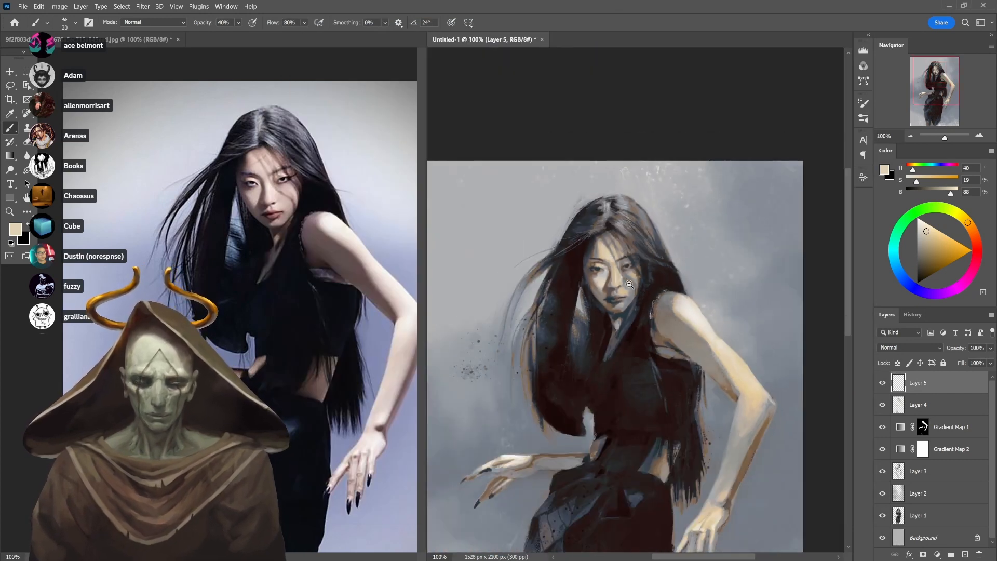
left_click(627, 293, "alt")
left_click(628, 293, "alt")
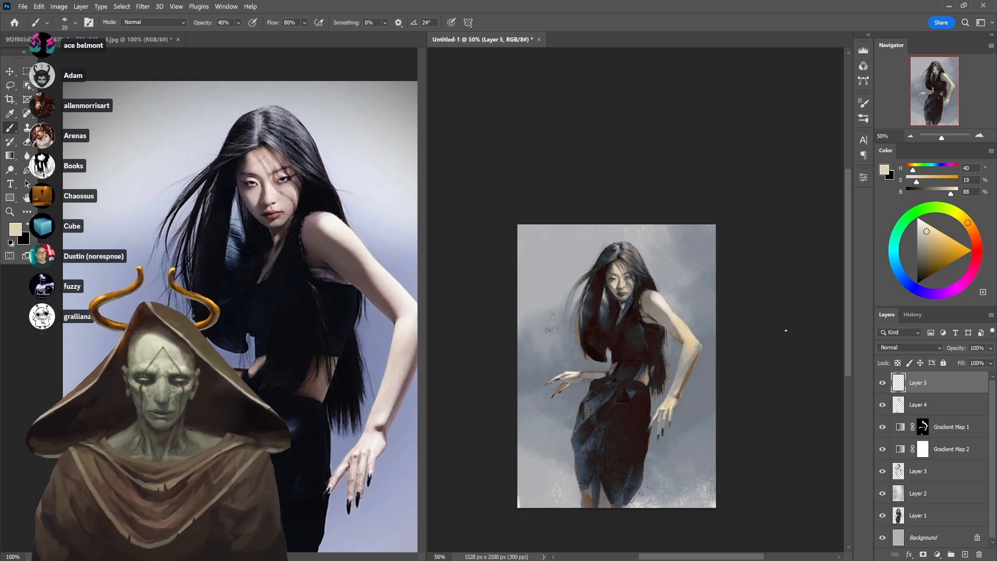
left_click(883, 384)
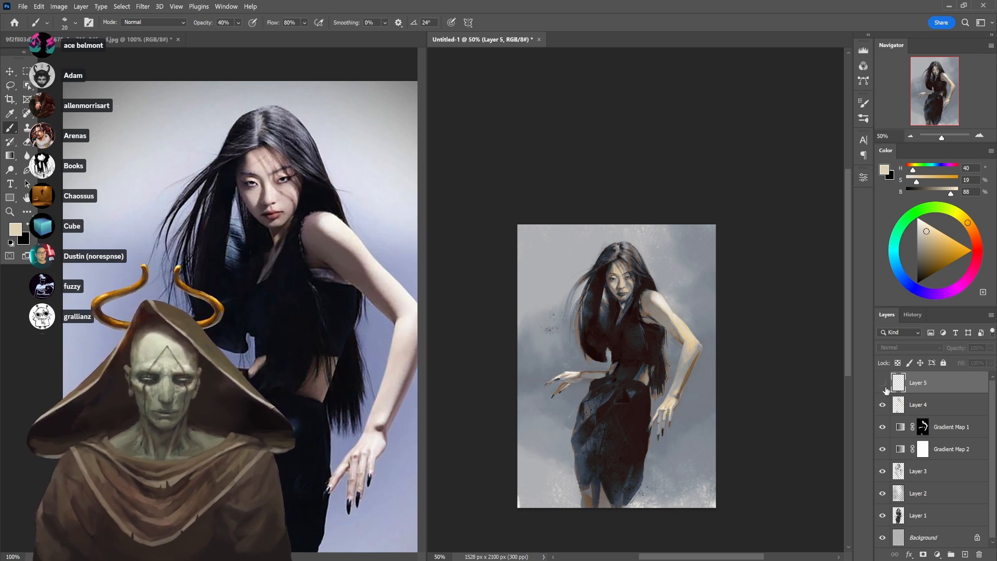
left_click(886, 398)
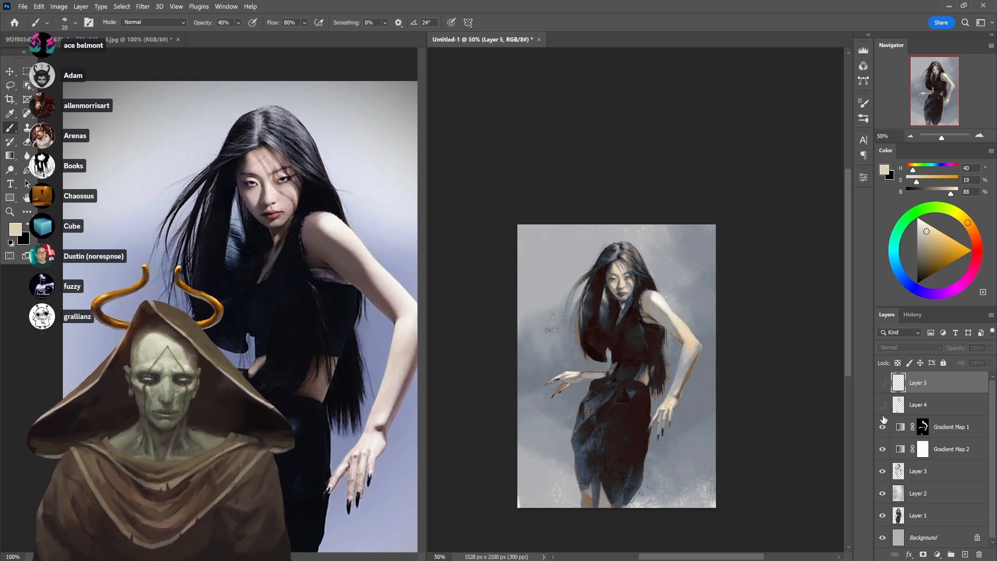
left_click_drag(882, 405, 882, 391)
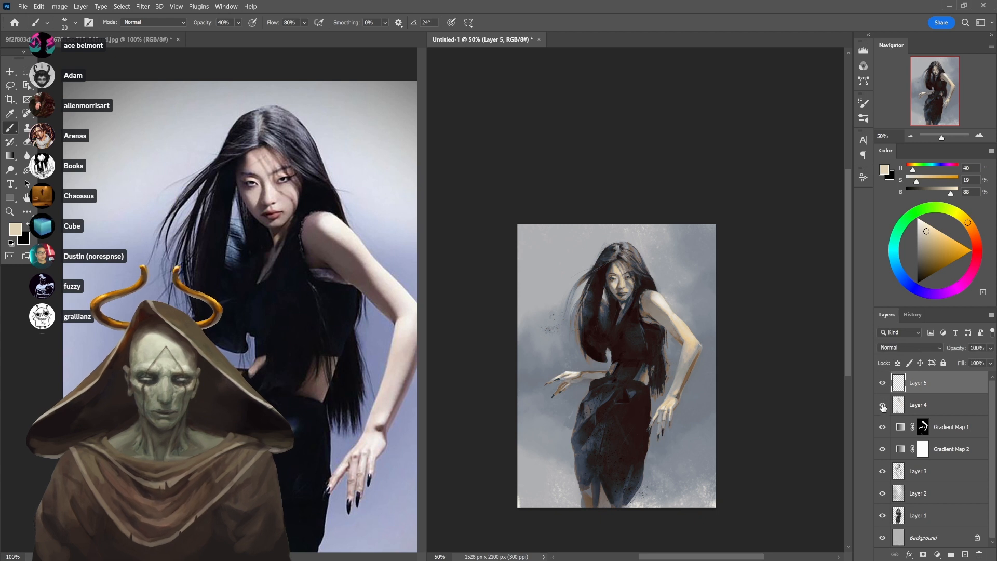
Hide the Gradient Map 2 adjustment layer and compare the painting with the full reference photo
left_click_drag(882, 428, 884, 441)
left_click(884, 426)
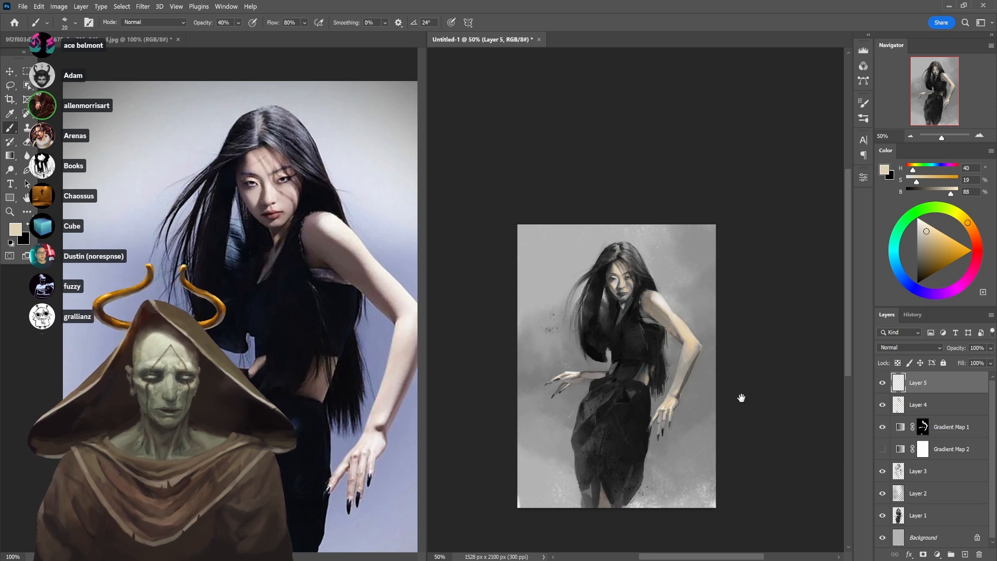
left_click(644, 372, "alt")
left_click(645, 372)
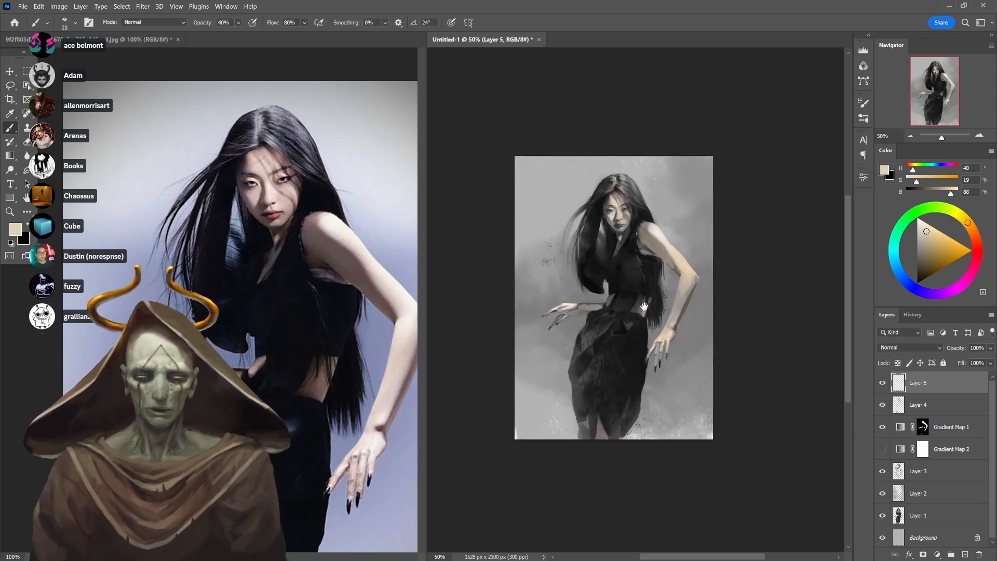
left_click(643, 302)
left_click(364, 283, "alt")
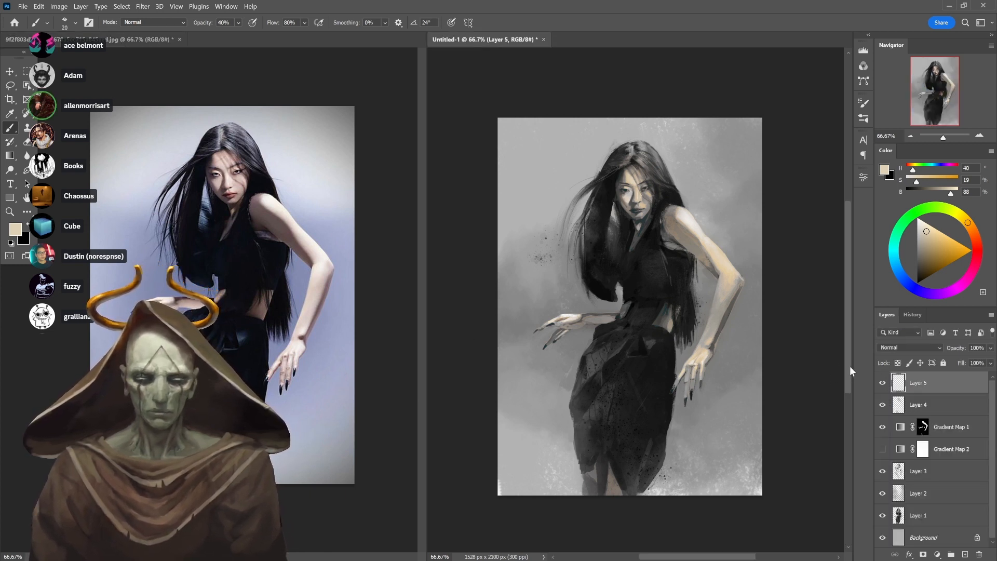
Hide Gradient Map 1 and Layer 4, and show Gradient Map 2 while keeping Layer 5 visible
left_click(884, 427)
left_click(884, 427)
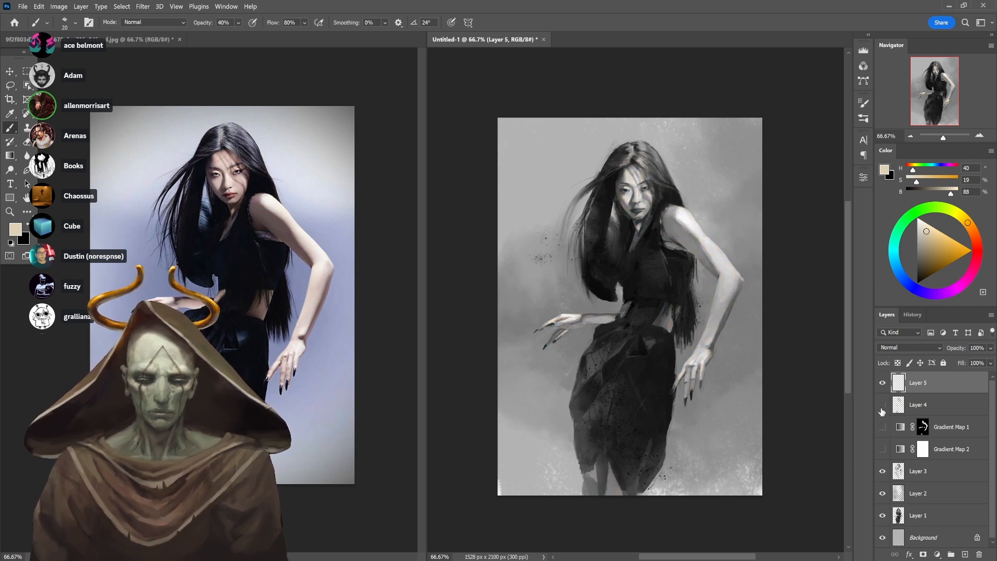
left_click(882, 407)
left_click(881, 409)
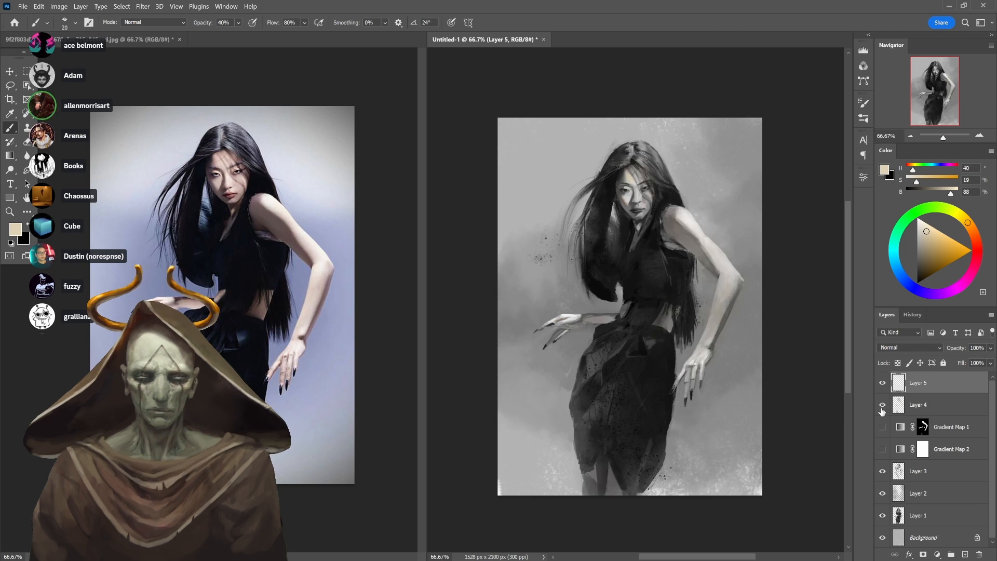
left_click(881, 409)
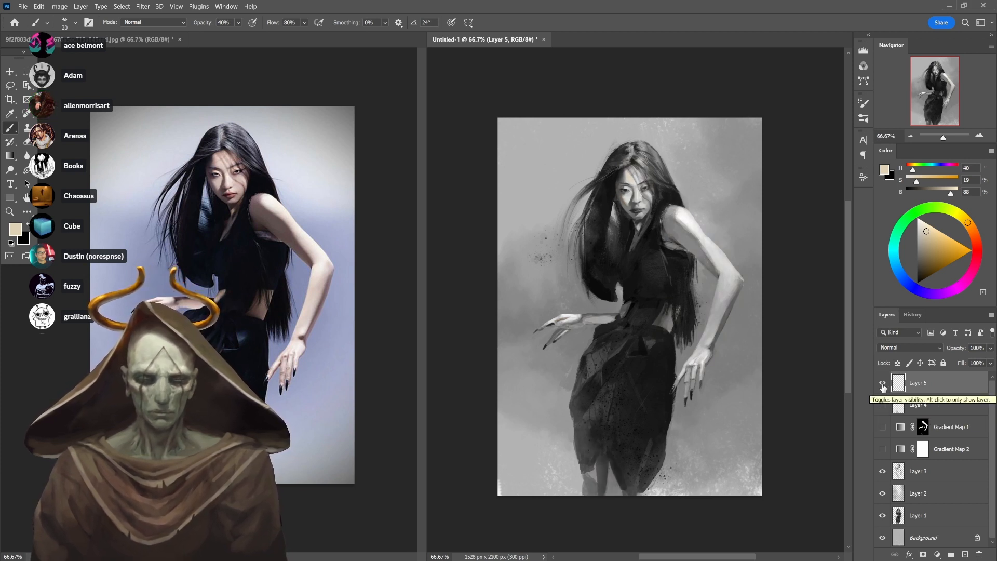
left_click(882, 384)
left_click(882, 384)
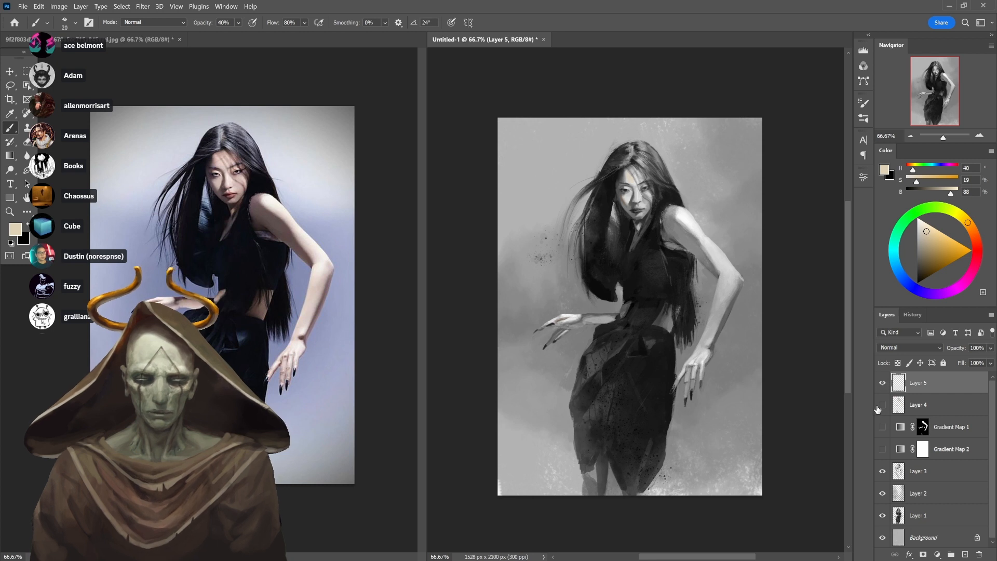
left_click(881, 448)
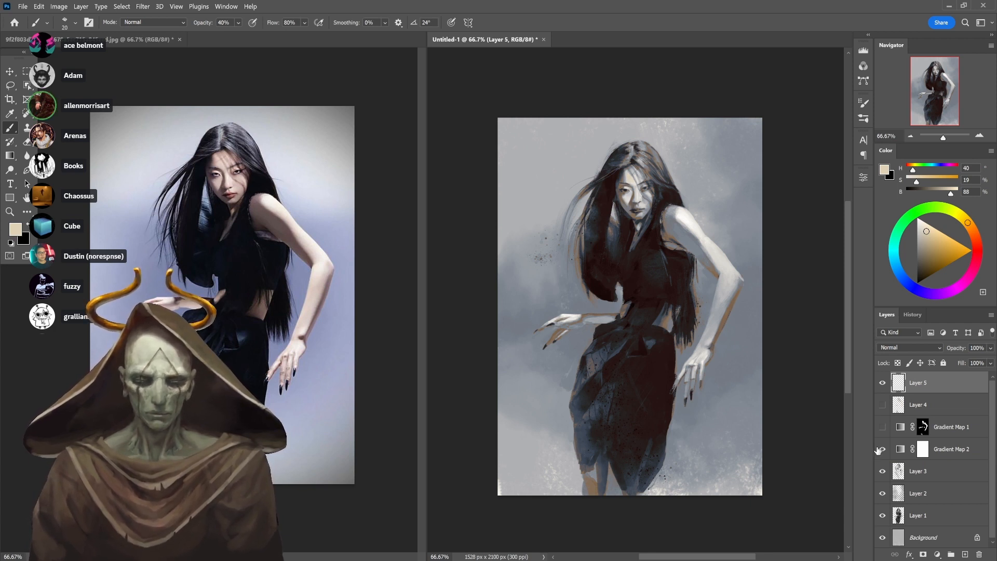
left_click(882, 449)
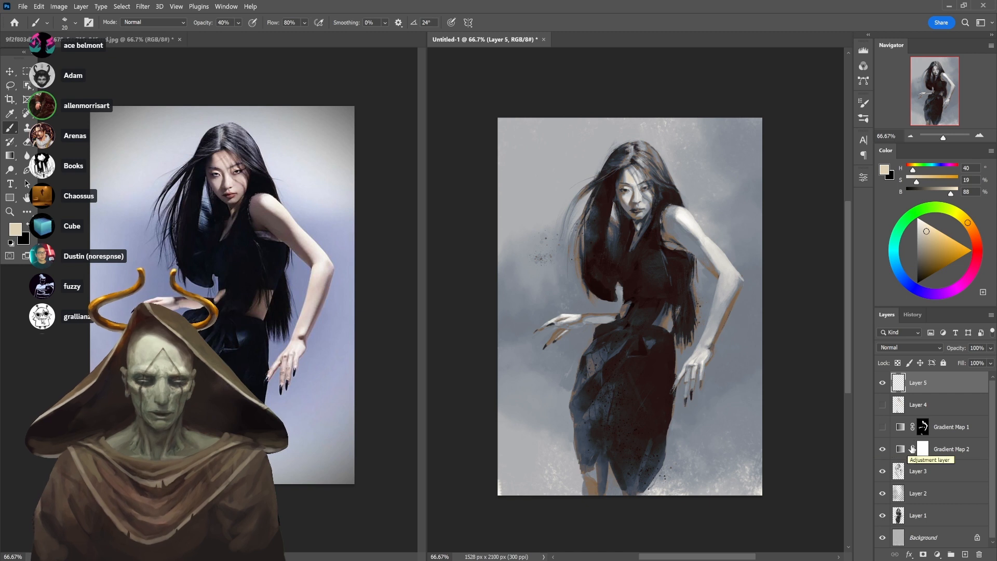
Add a new layer above Layer 5 and paint sampled brown over the arm with a size 45 brush at 30% opacity
left_click(964, 554)
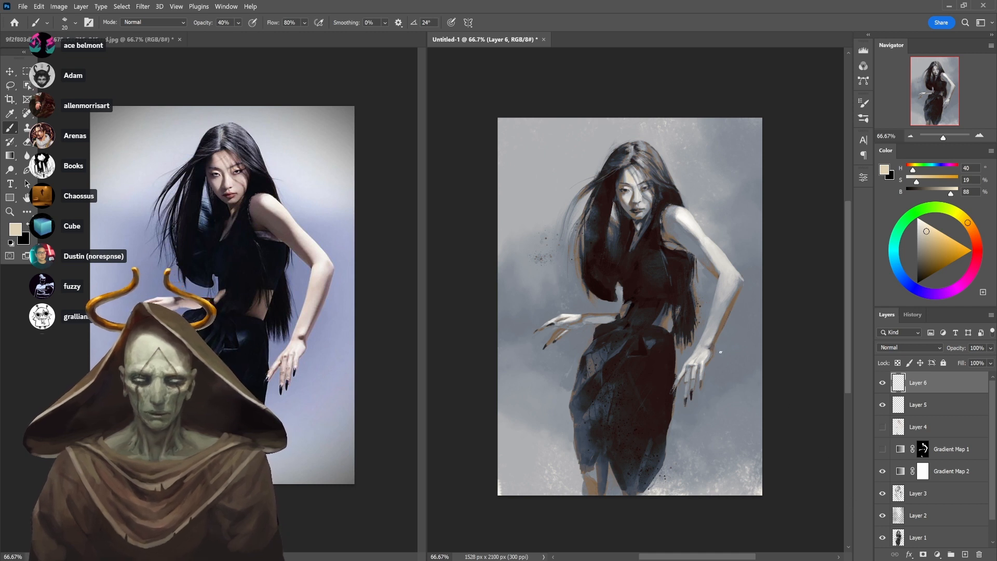
left_click(723, 319, "alt")
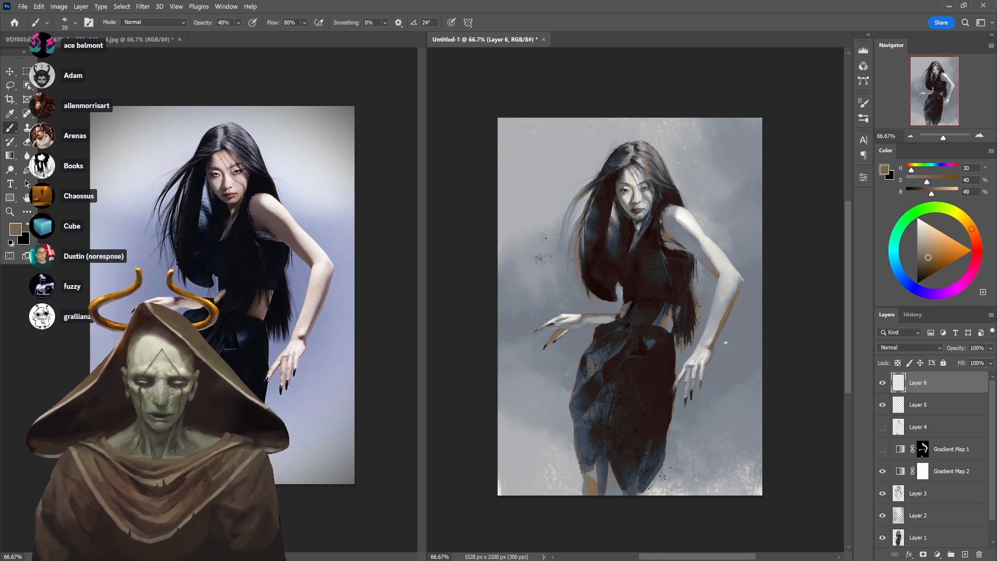
key("bracketright")
key("bracketright")
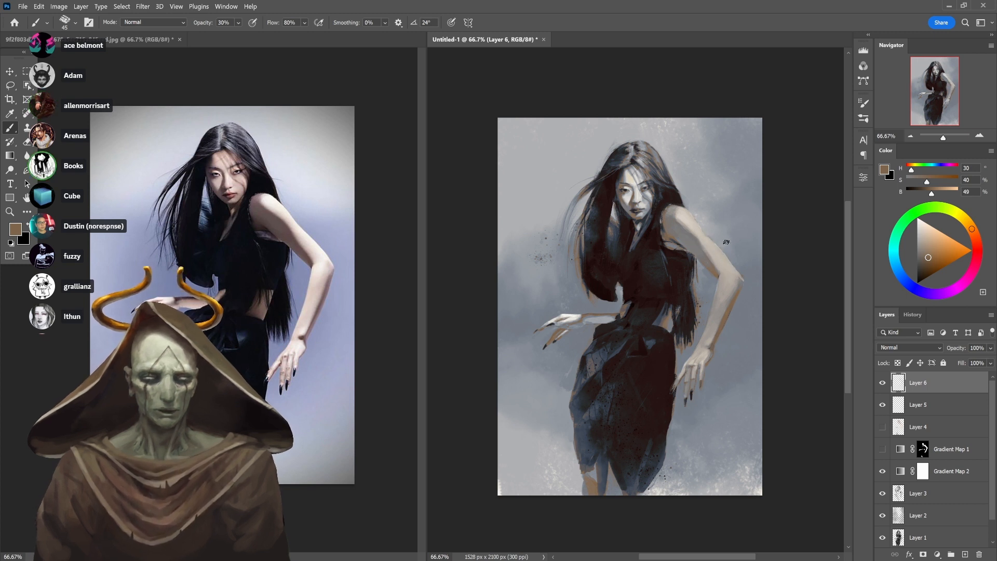
Set Layer 6's blend mode to Hard Light and add a new layer above it
left_click(911, 348)
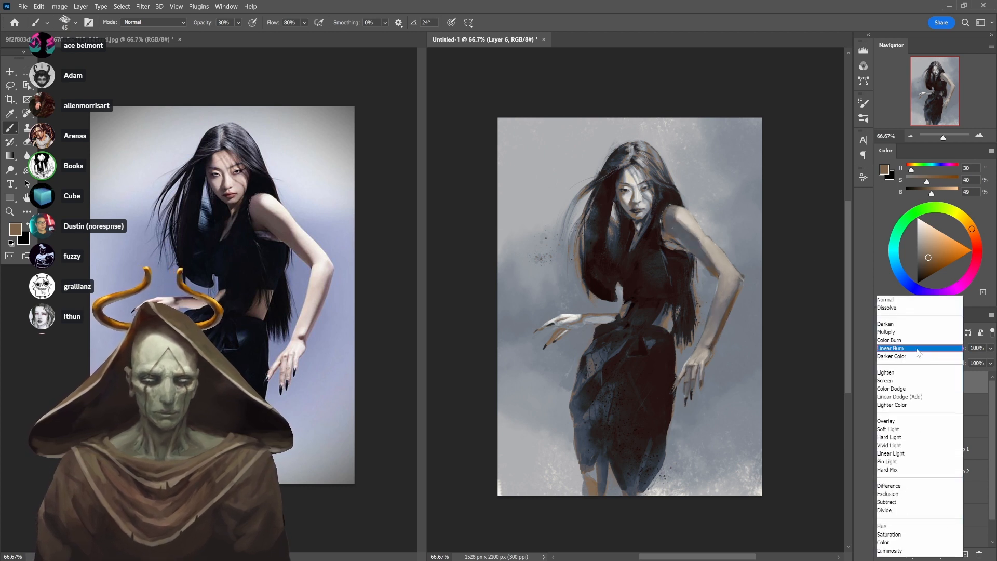
left_click(902, 439)
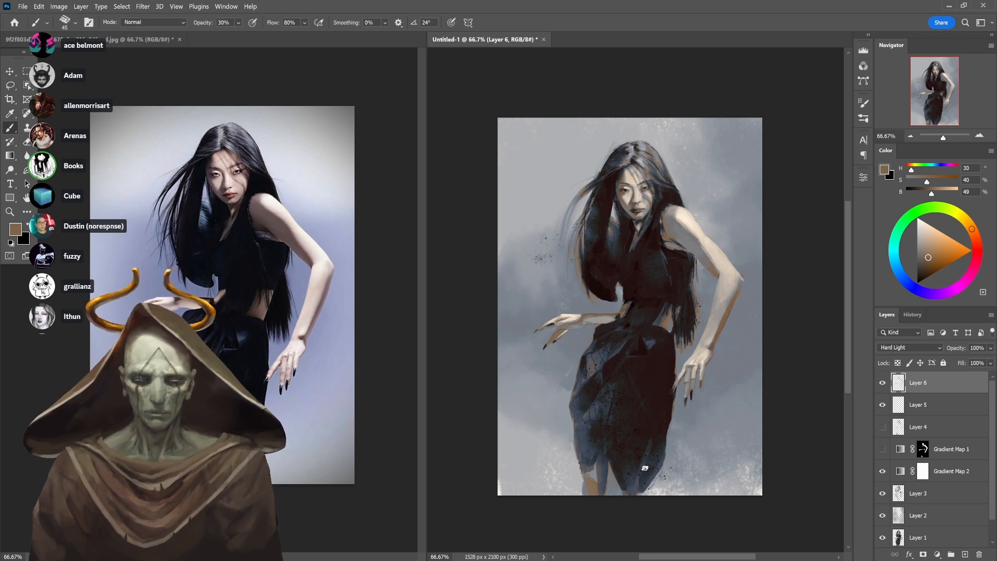
left_click(965, 554)
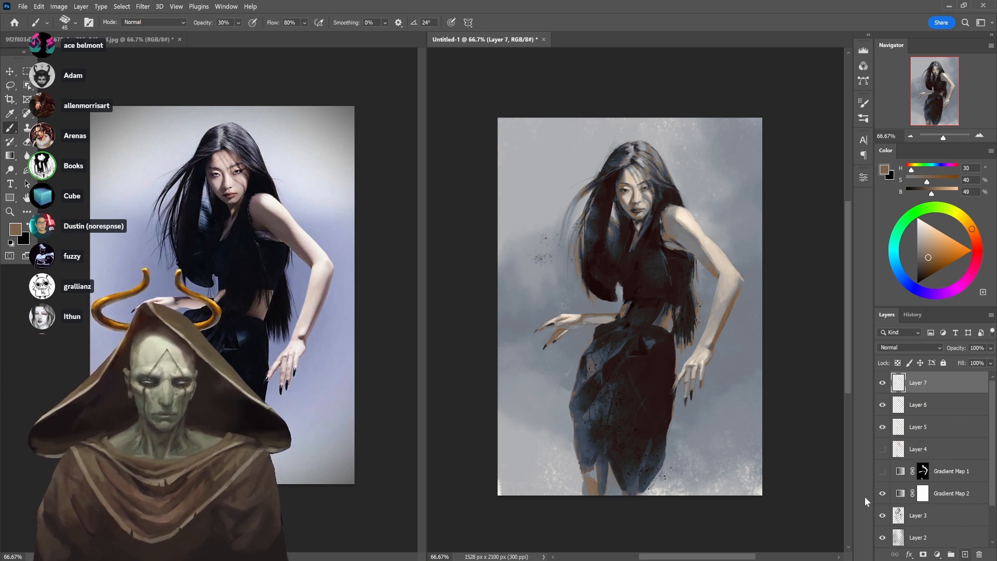
Set the foreground colour to a light blue with hue 198, saturation 55% and brightness 92%
key("n")
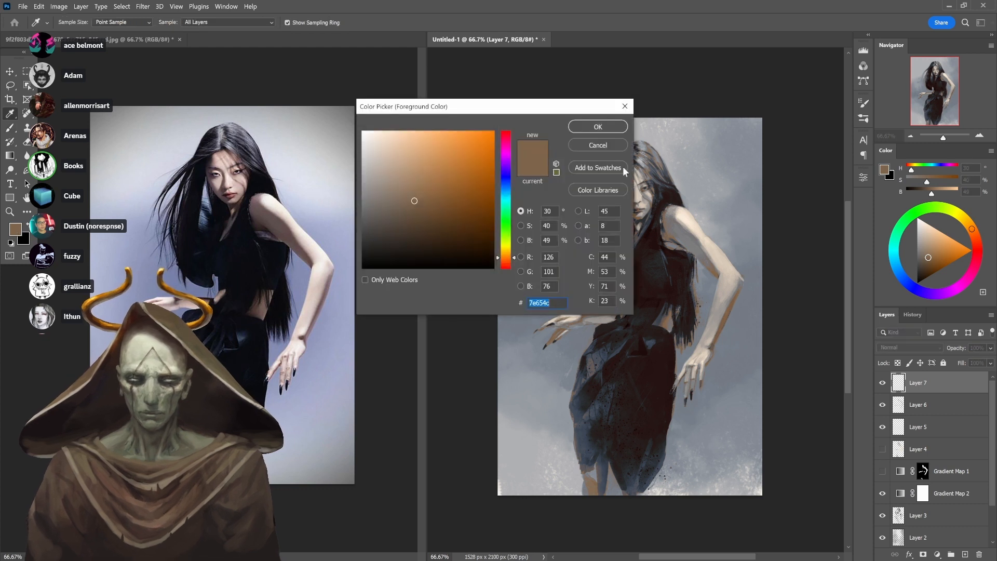
mouse_move(508, 191)
left_mouse_down()
mouse_move(506, 204)
mouse_move(505, 196)
left_mouse_up()
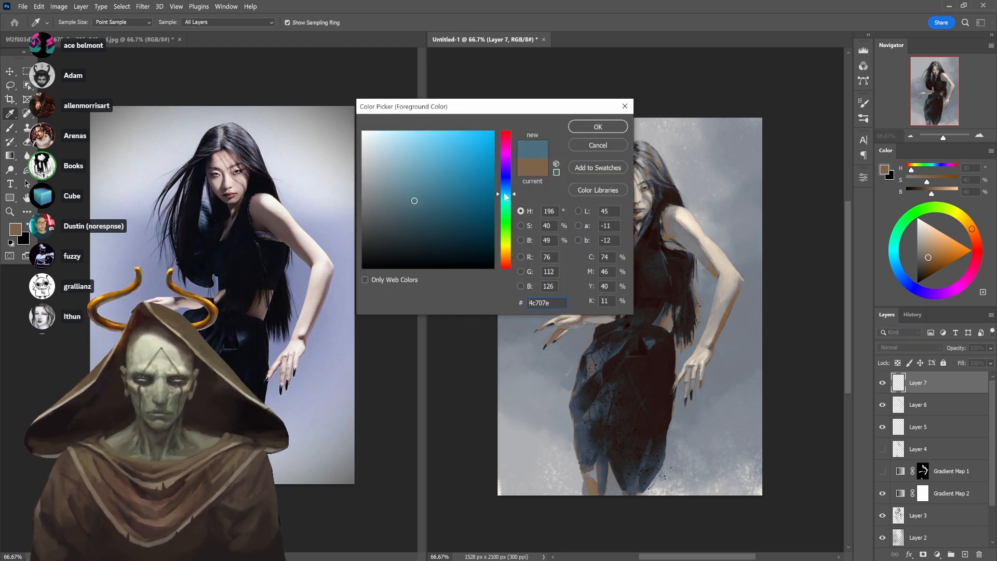
left_click_drag(426, 165, 436, 143)
left_click(588, 126)
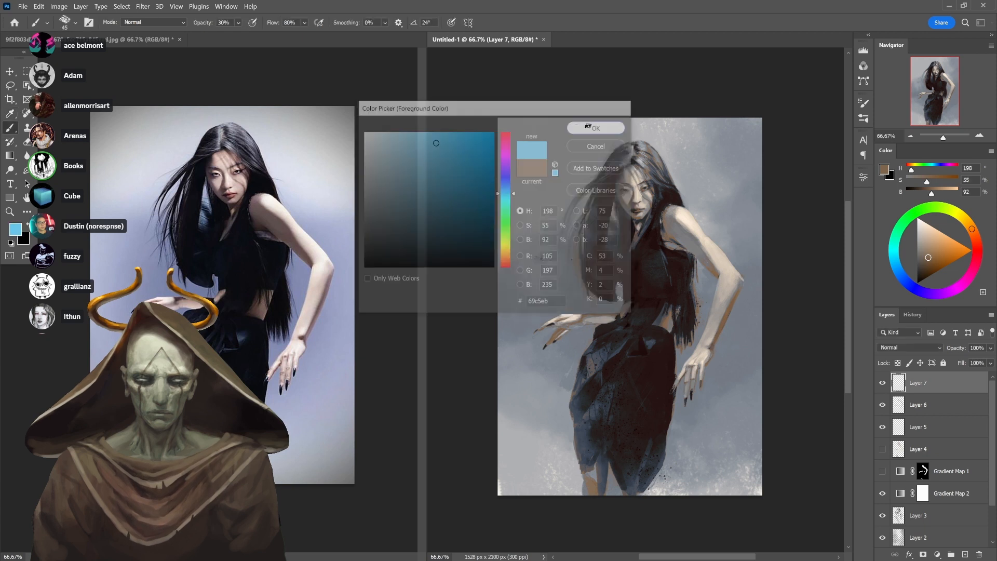
Try light blue strokes at 30% opacity over the bent arm and beside the hair, undoing each attempt
mouse_move(686, 224)
left_mouse_down()
mouse_move(676, 206)
mouse_move(707, 240)
left_mouse_up()
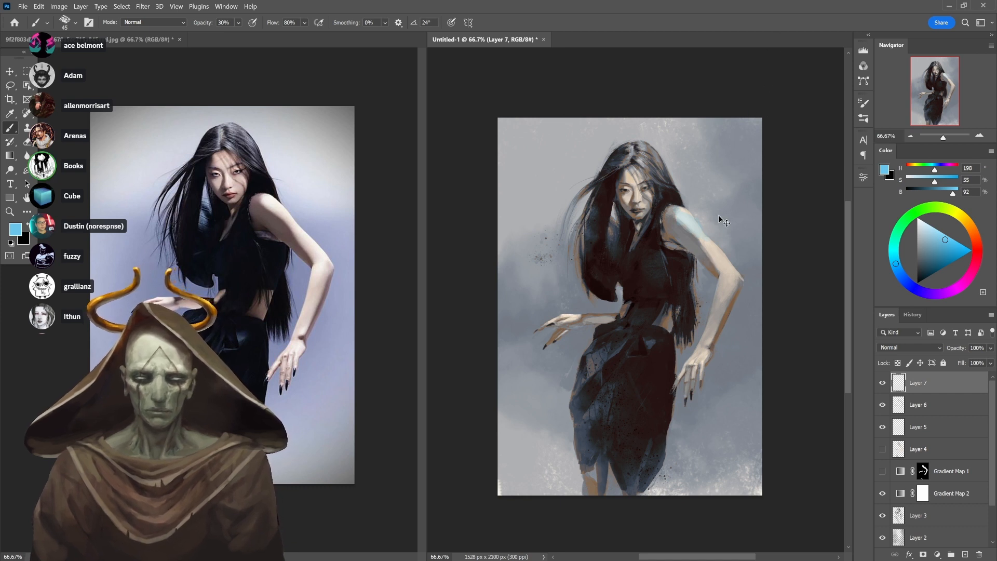
key("ctrl+z")
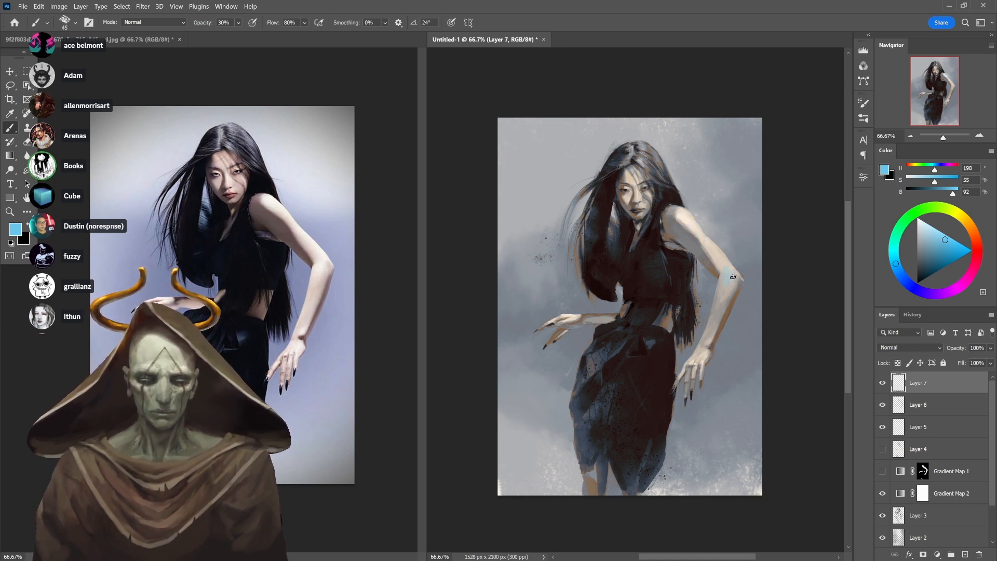
mouse_move(732, 267)
left_mouse_down()
mouse_move(735, 274)
mouse_move(732, 251)
mouse_move(749, 282)
mouse_move(743, 303)
mouse_move(737, 258)
left_mouse_up()
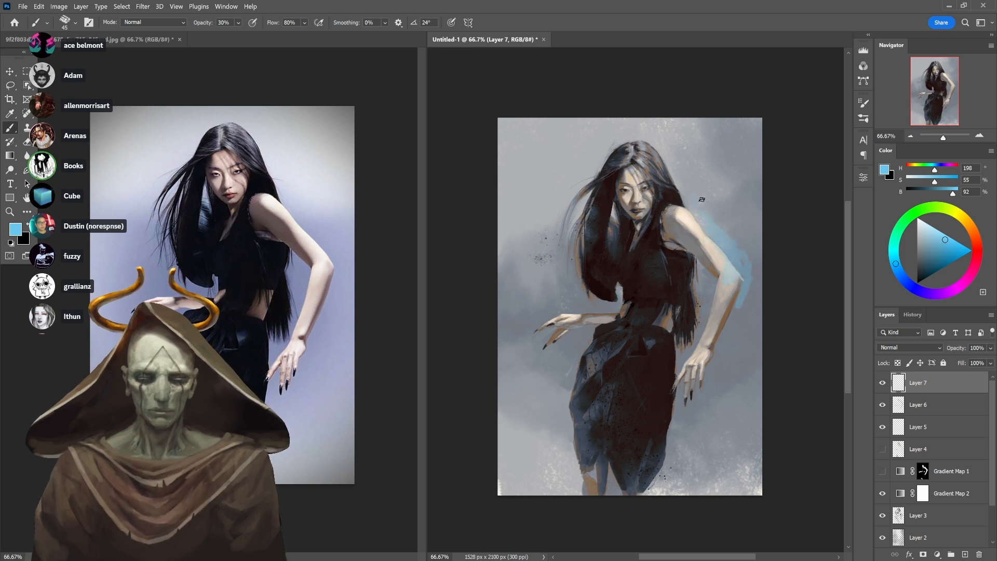
key("ctrl+z")
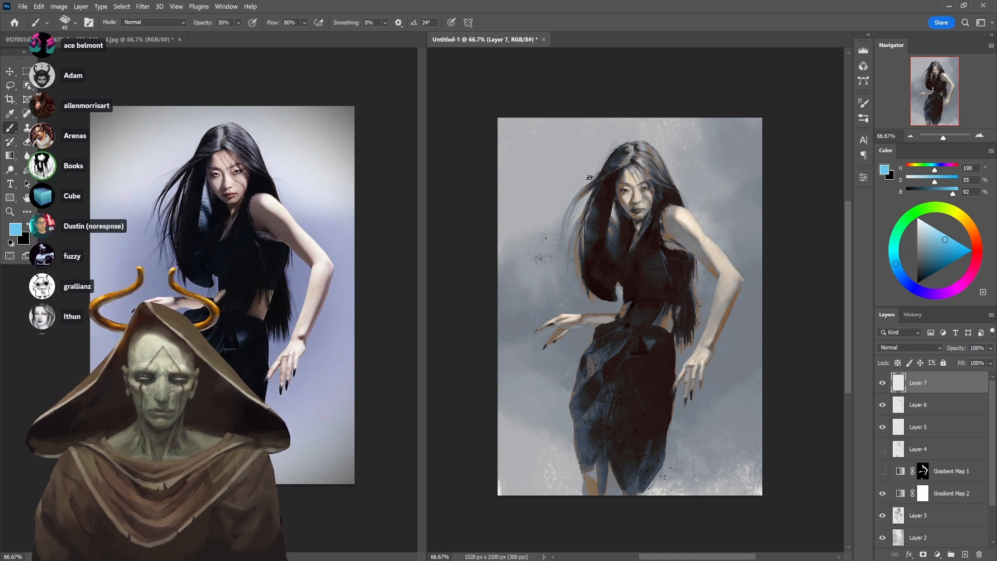
key("ctrl+z")
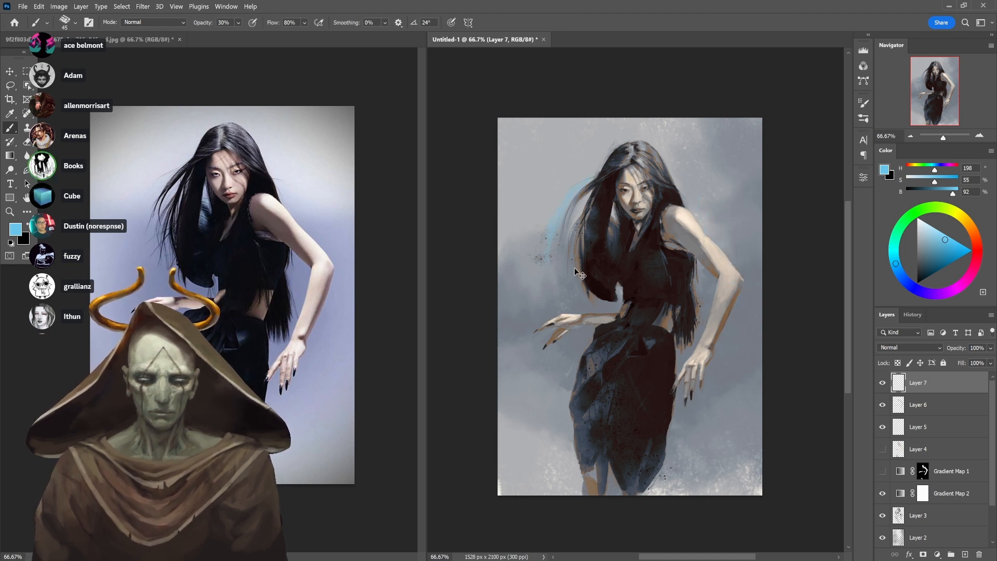
Glaze the grey background around the figure with light blue on Layer 7, using a size 200 brush at 30% opacity
key("bracketright")
key("bracketright")
key("bracketright")
key("bracketright")
key("bracketright")
key("bracketright")
key("bracketright")
key("bracketright")
key("bracketright")
key("bracketright")
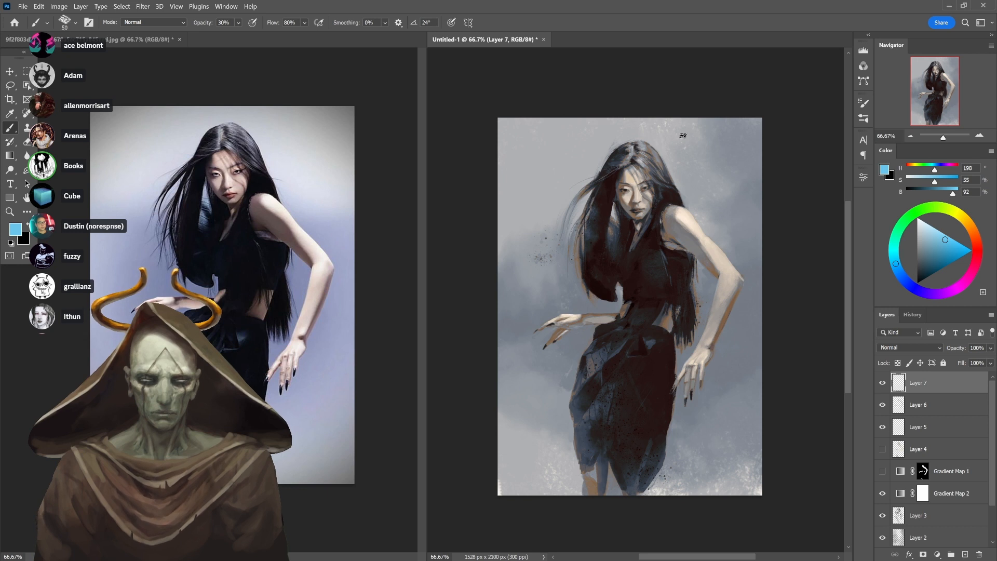
mouse_move(676, 134)
left_mouse_down()
mouse_move(688, 179)
mouse_move(679, 120)
mouse_move(710, 202)
mouse_move(725, 186)
mouse_move(703, 188)
mouse_move(702, 200)
mouse_move(753, 266)
mouse_move(731, 211)
mouse_move(734, 123)
mouse_move(768, 211)
mouse_move(764, 308)
mouse_move(755, 329)
mouse_move(755, 282)
mouse_move(714, 388)
mouse_move(744, 356)
mouse_move(750, 379)
mouse_move(733, 436)
mouse_move(711, 393)
mouse_move(719, 366)
mouse_move(714, 431)
mouse_move(752, 477)
mouse_move(706, 483)
mouse_move(700, 452)
mouse_move(680, 476)
mouse_move(691, 464)
mouse_move(648, 480)
mouse_move(661, 479)
mouse_move(682, 401)
left_mouse_up()
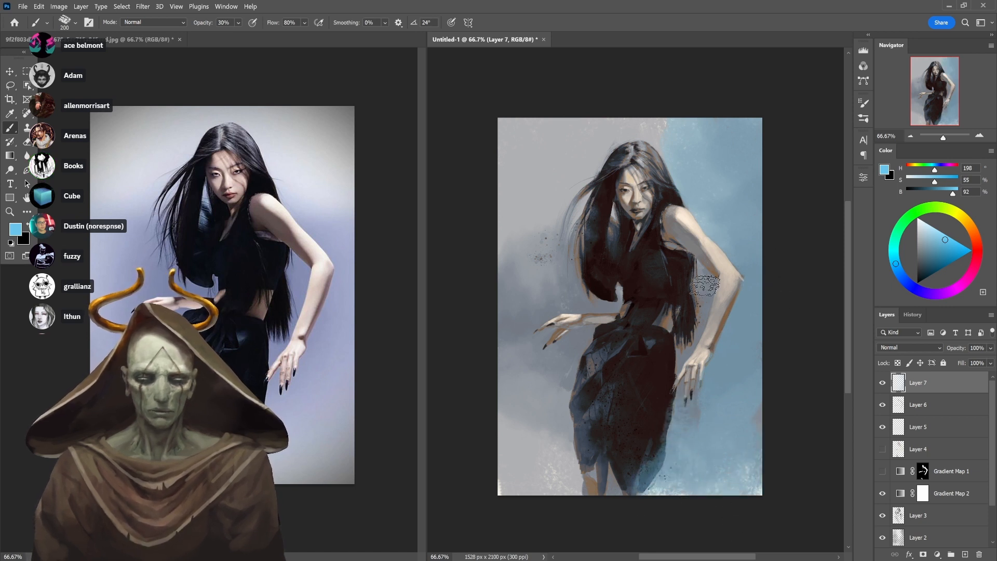
mouse_move(560, 414)
left_mouse_down()
mouse_move(580, 337)
mouse_move(522, 376)
mouse_move(543, 365)
mouse_move(517, 453)
mouse_move(519, 507)
mouse_move(553, 488)
mouse_move(537, 499)
mouse_move(500, 440)
mouse_move(522, 354)
mouse_move(548, 329)
mouse_move(535, 338)
mouse_move(528, 327)
mouse_move(569, 303)
mouse_move(615, 304)
mouse_move(614, 295)
mouse_move(545, 298)
mouse_move(563, 280)
mouse_move(536, 297)
mouse_move(570, 289)
mouse_move(574, 298)
mouse_move(564, 281)
mouse_move(543, 294)
mouse_move(575, 258)
mouse_move(590, 260)
mouse_move(603, 292)
mouse_move(609, 256)
mouse_move(588, 242)
mouse_move(608, 158)
mouse_move(604, 180)
mouse_move(602, 164)
mouse_move(663, 129)
mouse_move(627, 133)
mouse_move(554, 190)
mouse_move(547, 226)
mouse_move(582, 205)
mouse_move(562, 254)
mouse_move(572, 291)
mouse_move(547, 288)
mouse_move(514, 314)
mouse_move(532, 209)
mouse_move(520, 212)
mouse_move(537, 169)
mouse_move(566, 147)
mouse_move(514, 148)
mouse_move(534, 107)
left_mouse_up()
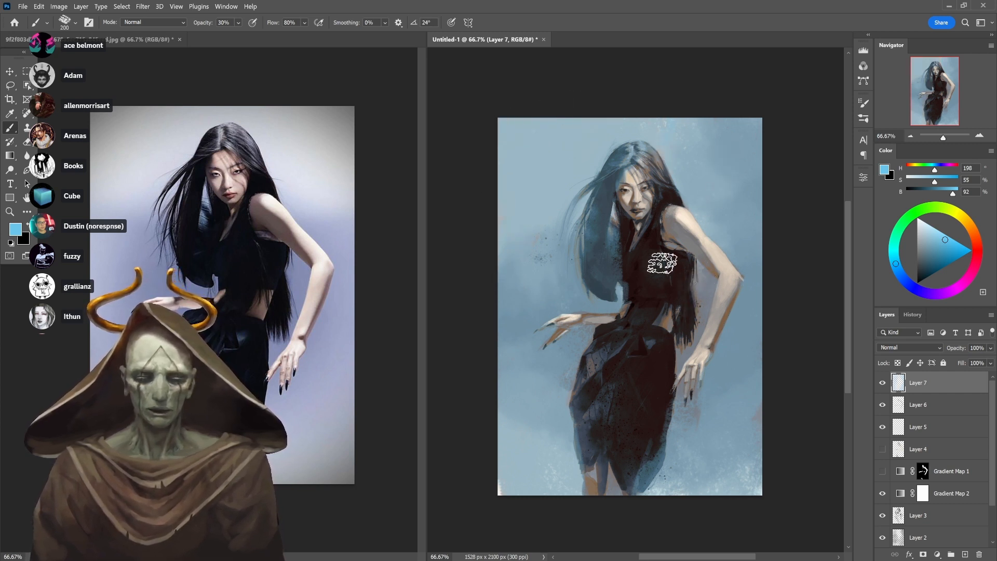
key("e")
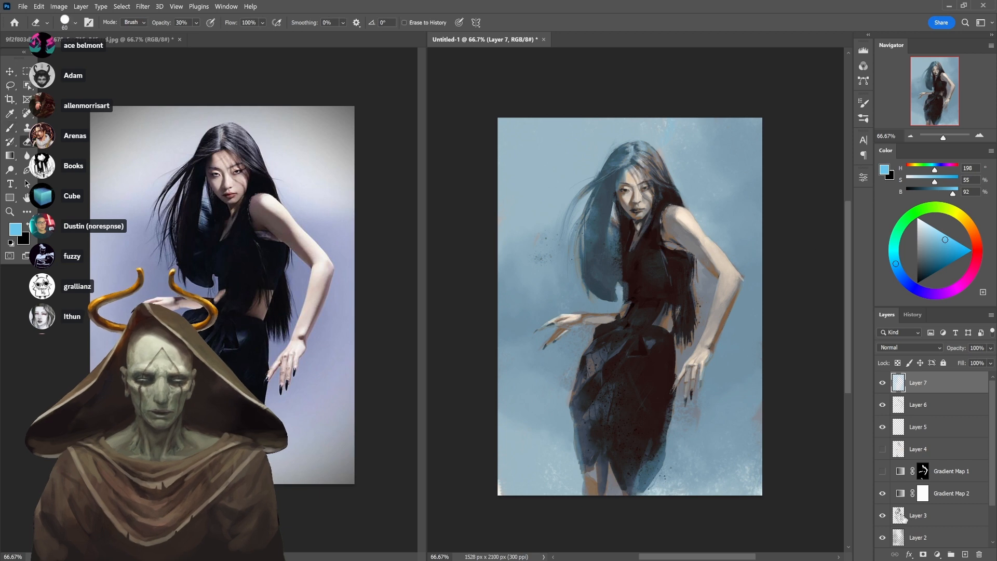
right_click(679, 238)
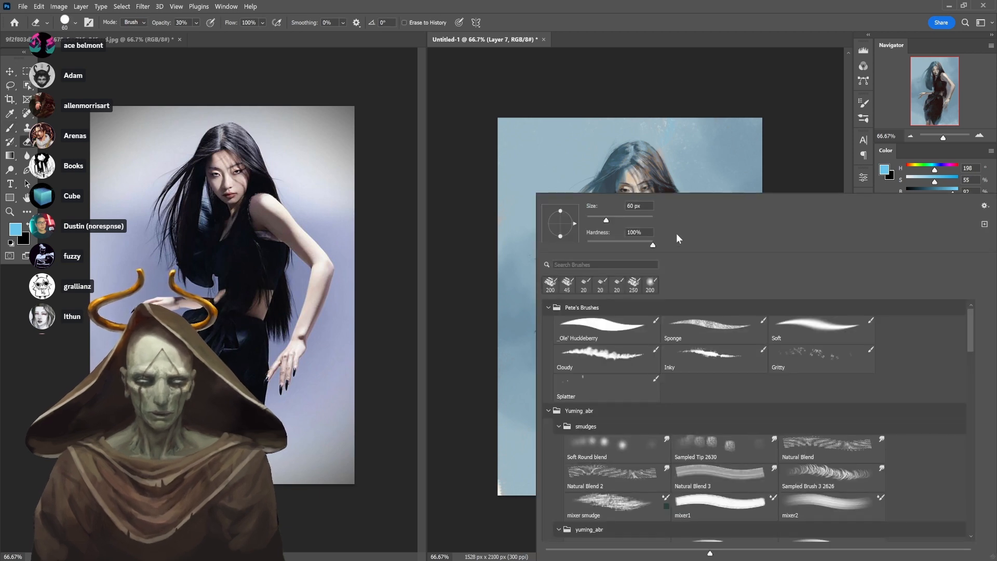
left_click(798, 142)
key("shift+e")
right_click(598, 227)
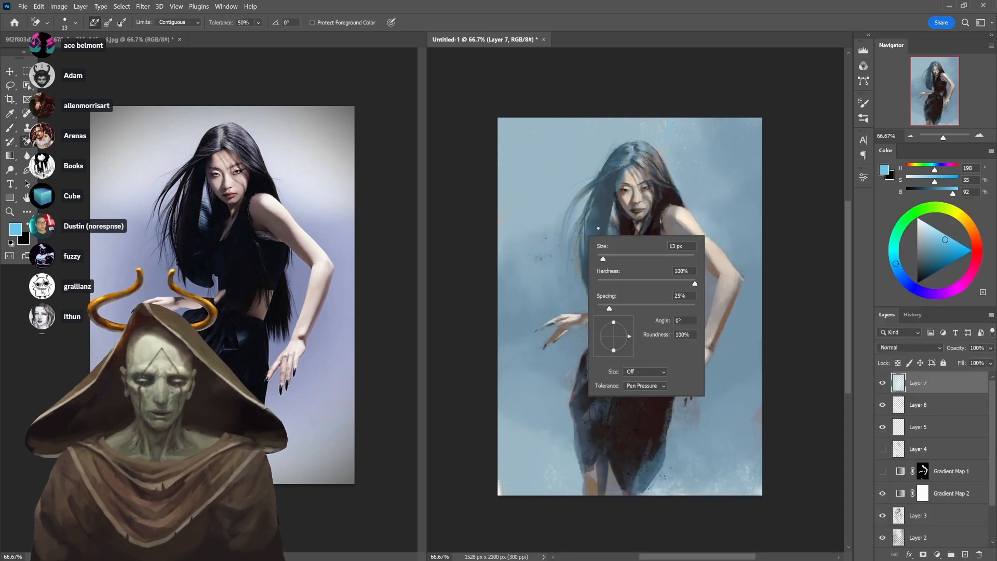
key("Escape")
key("l")
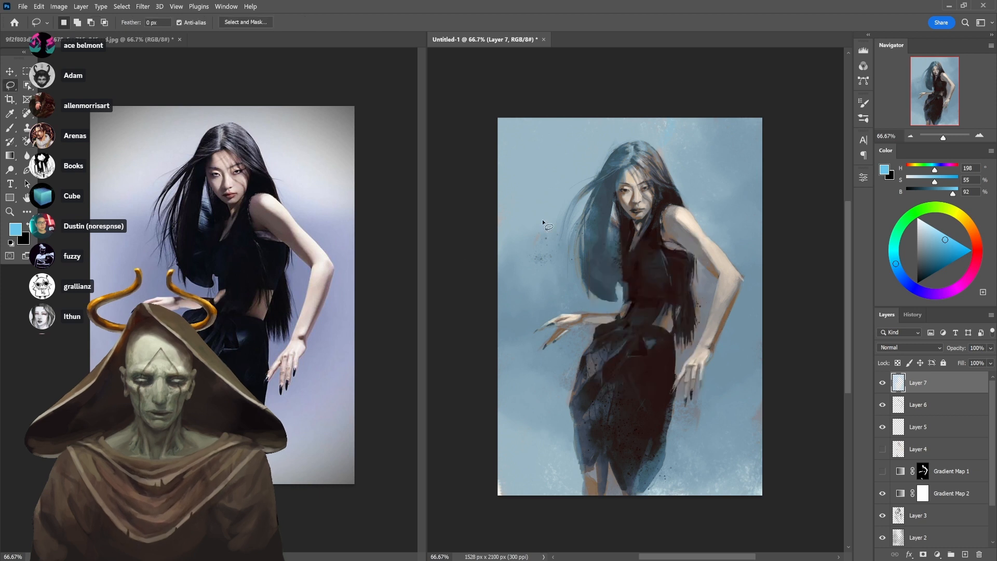
right_click(529, 214)
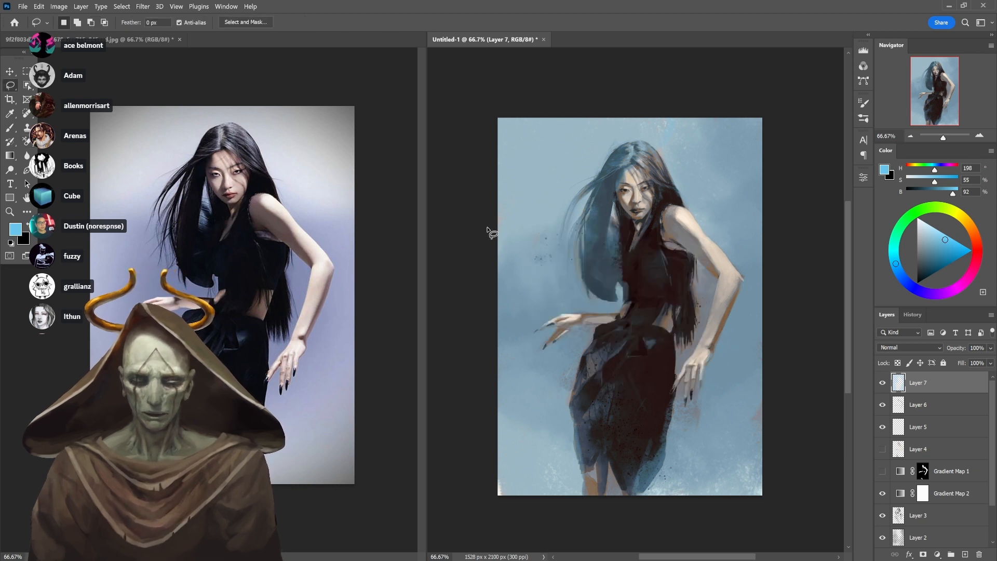
key("e")
key("shift+e")
key("shift+e")
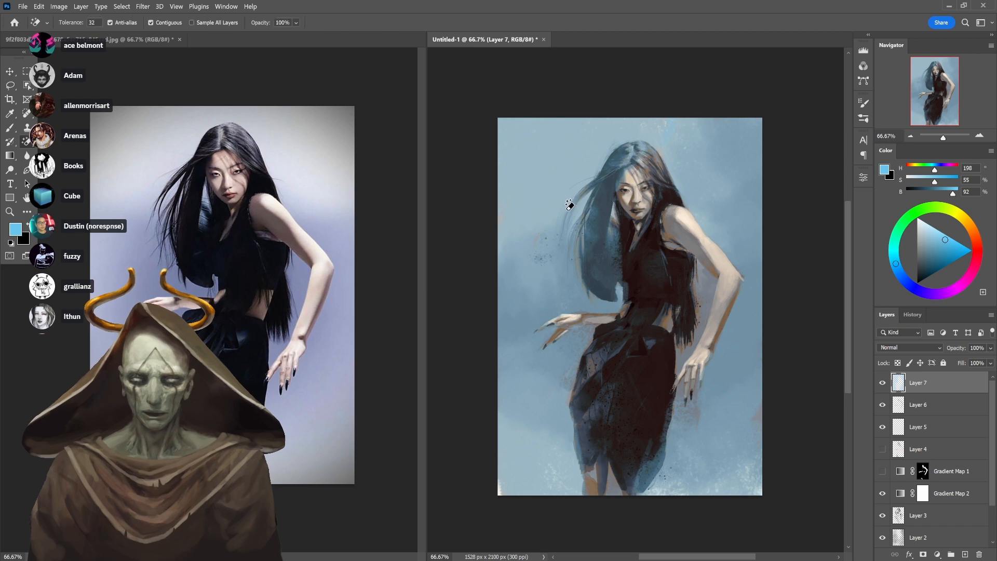
Try the Sponge and Ole' Huckleberry brush presets for clearing the blue from the hair, undoing the test stroke
right_click(554, 230)
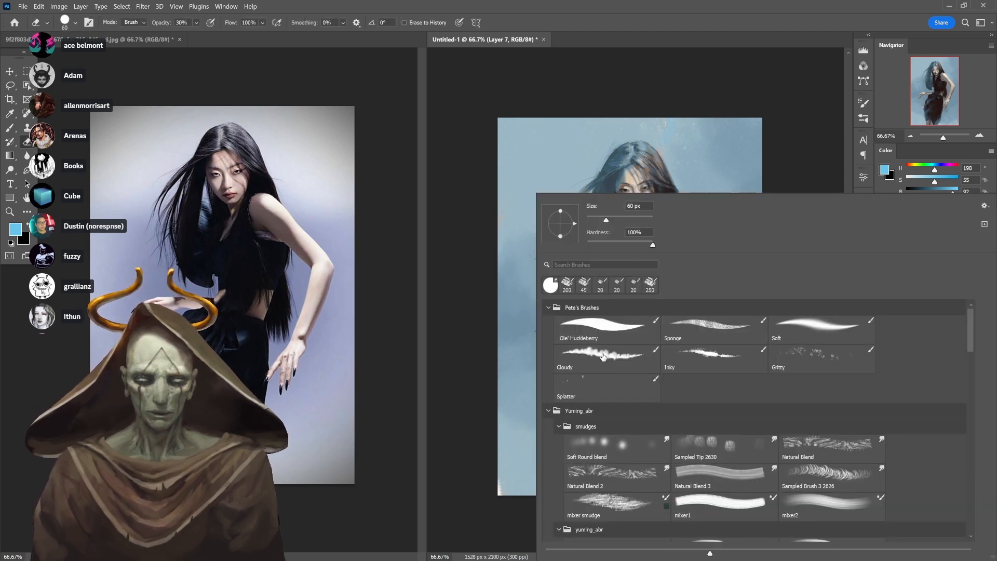
left_click(718, 329)
left_click(480, 291)
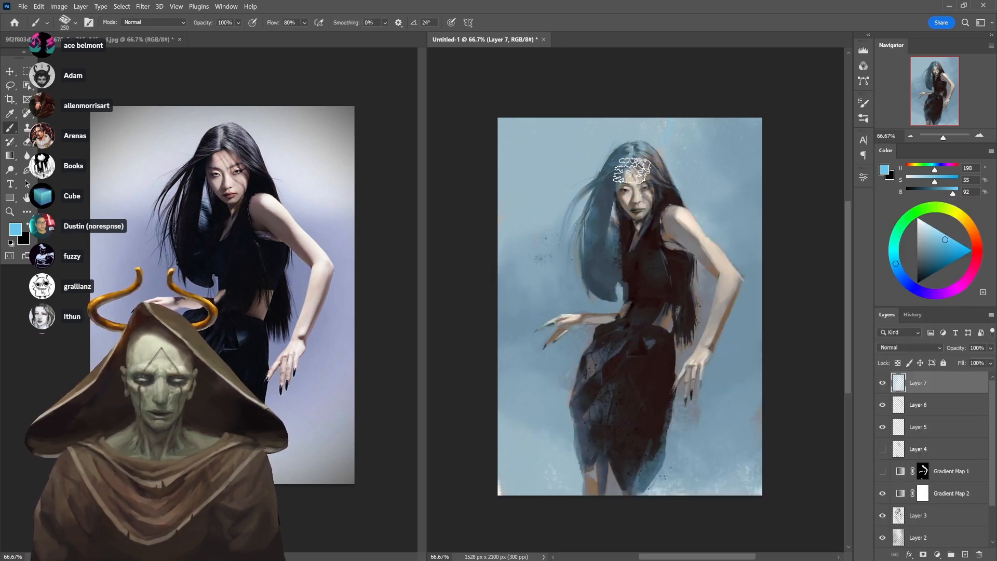
left_click_drag(631, 170, 597, 246)
key("ctrl+z")
right_click(552, 234)
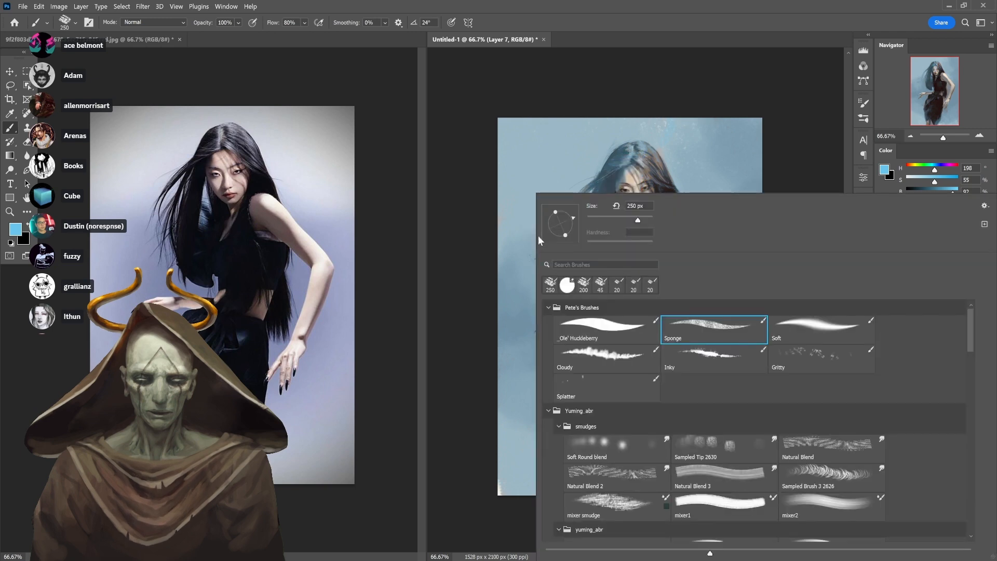
left_click(476, 286)
key("e")
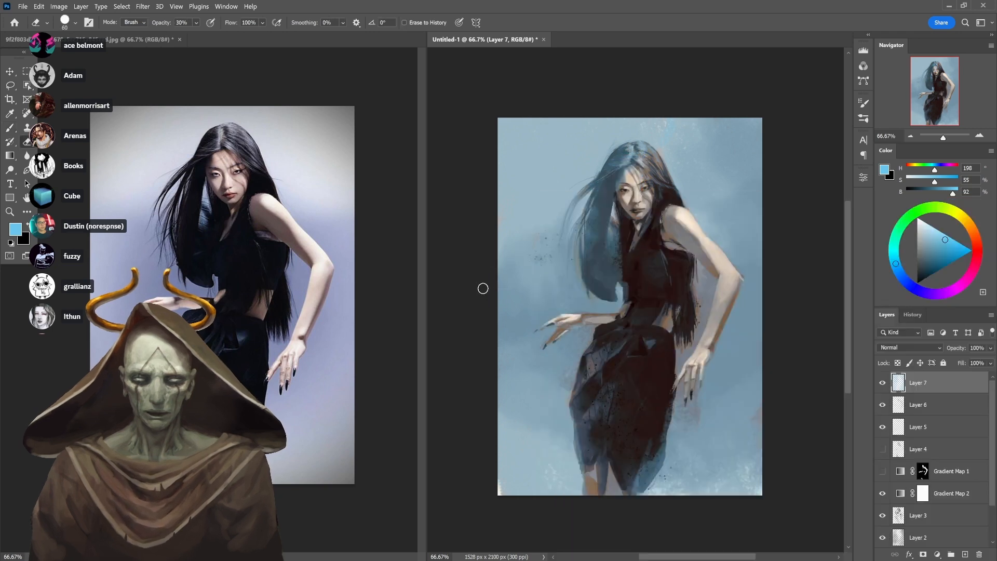
right_click(581, 230)
left_click(614, 330)
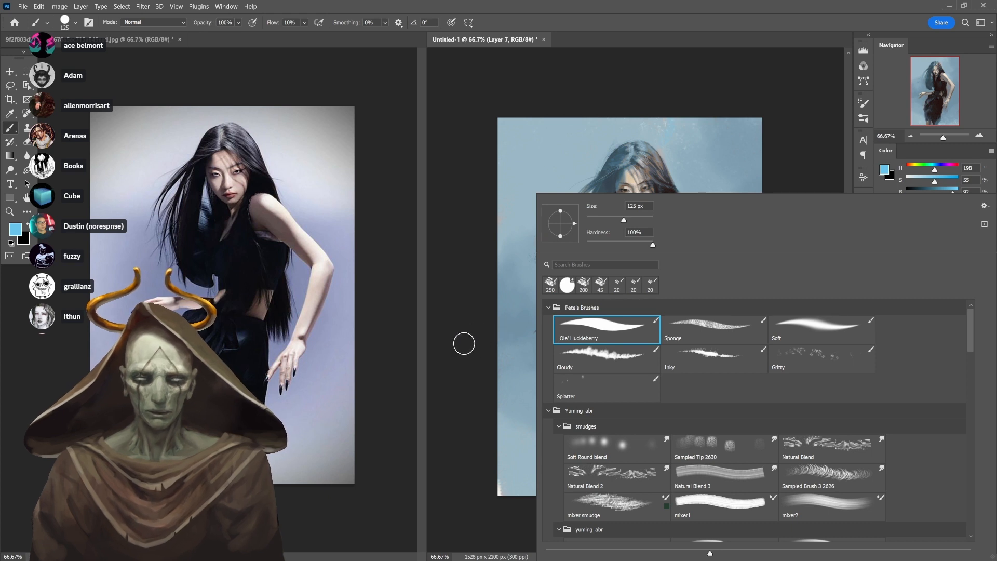
left_click(461, 351)
Erase the blue glaze from the woman's hair and black dress with a size 175 eraser at 40% opacity
key("e")
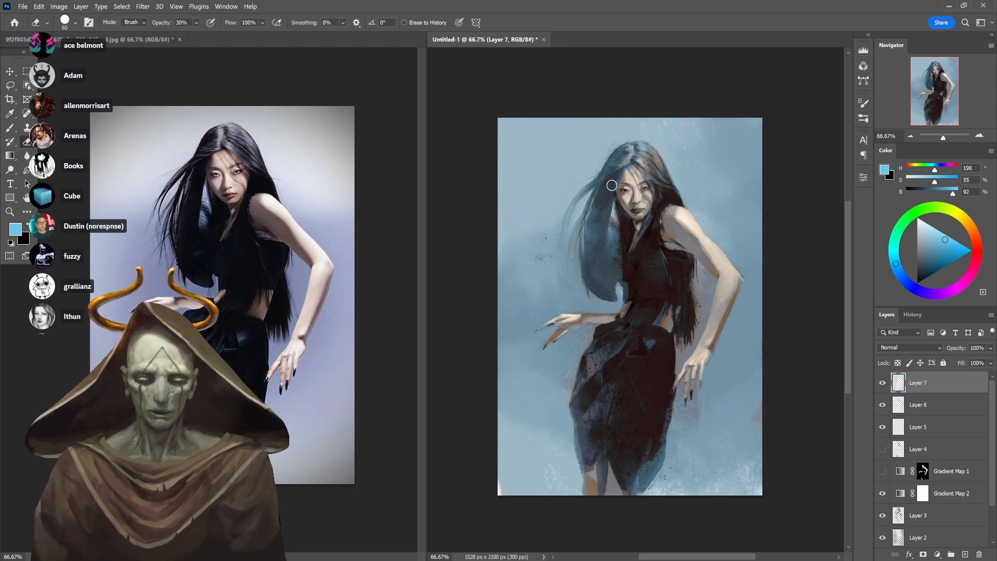
left_click_drag(611, 185, 597, 256)
key("ctrl+z")
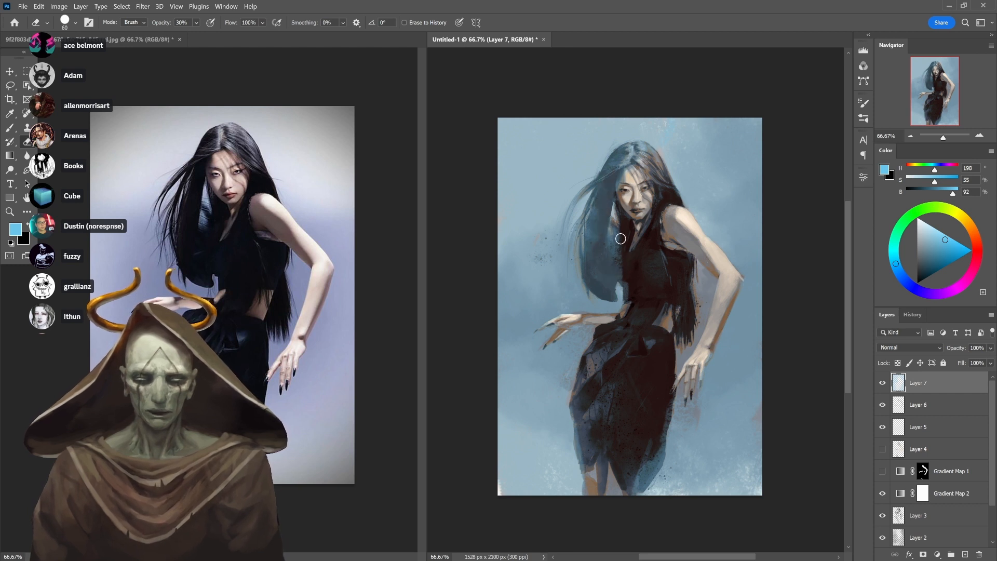
key("]")
key("]")
key("]")
key("]")
key("]")
key("]")
key("]")
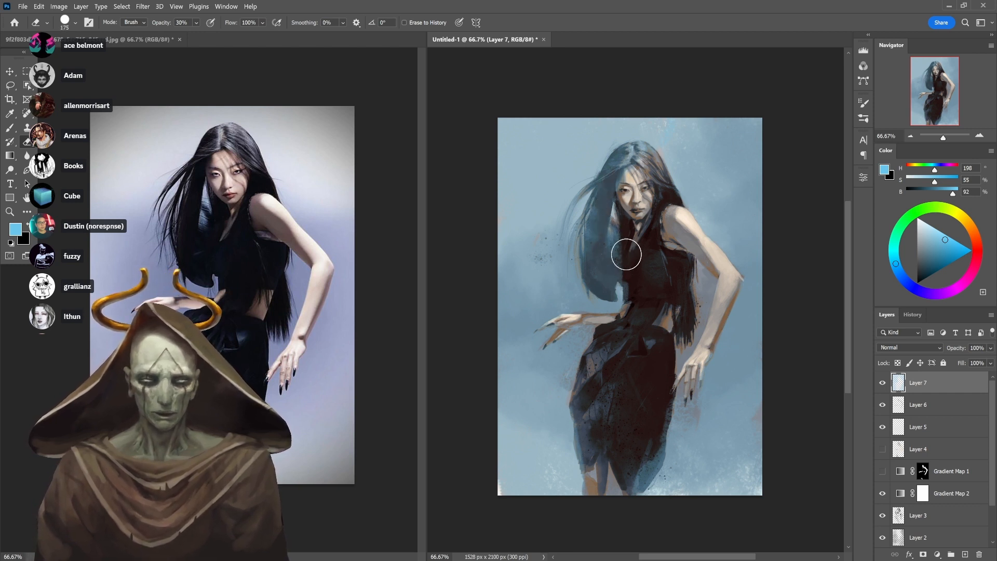
key("4")
mouse_move(629, 276)
left_mouse_down()
mouse_move(596, 276)
mouse_move(597, 254)
mouse_move(596, 285)
mouse_move(601, 272)
mouse_move(618, 276)
mouse_move(608, 211)
mouse_move(597, 249)
mouse_move(635, 157)
left_mouse_up()
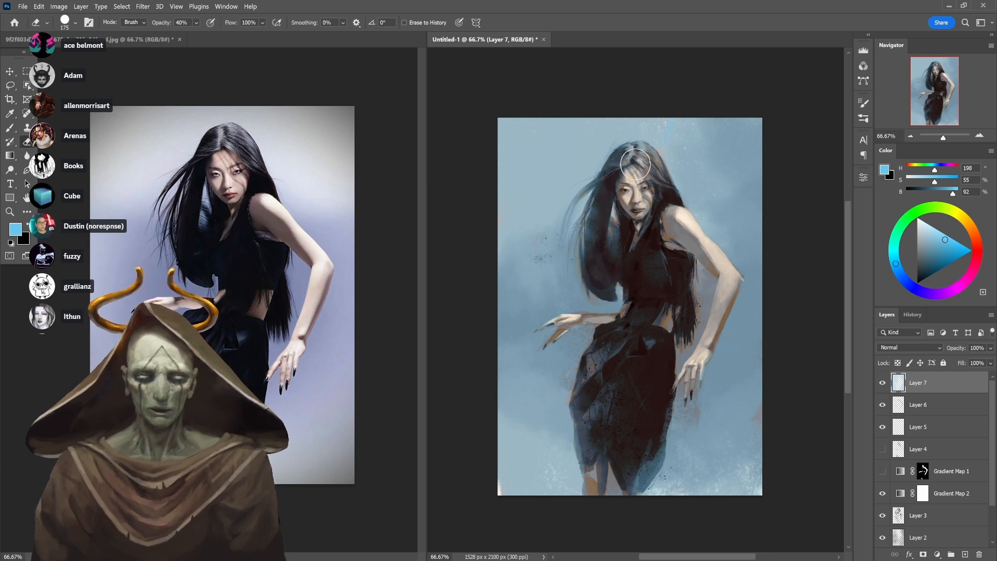
mouse_move(608, 196)
left_mouse_down()
mouse_move(605, 221)
mouse_move(620, 271)
mouse_move(645, 227)
mouse_move(630, 197)
mouse_move(614, 229)
mouse_move(658, 341)
mouse_move(650, 430)
mouse_move(658, 452)
mouse_move(647, 283)
mouse_move(668, 246)
mouse_move(660, 232)
mouse_move(643, 327)
mouse_move(639, 438)
mouse_move(651, 485)
mouse_move(642, 367)
mouse_move(654, 319)
mouse_move(707, 301)
mouse_move(678, 304)
mouse_move(674, 320)
mouse_move(648, 315)
left_mouse_up()
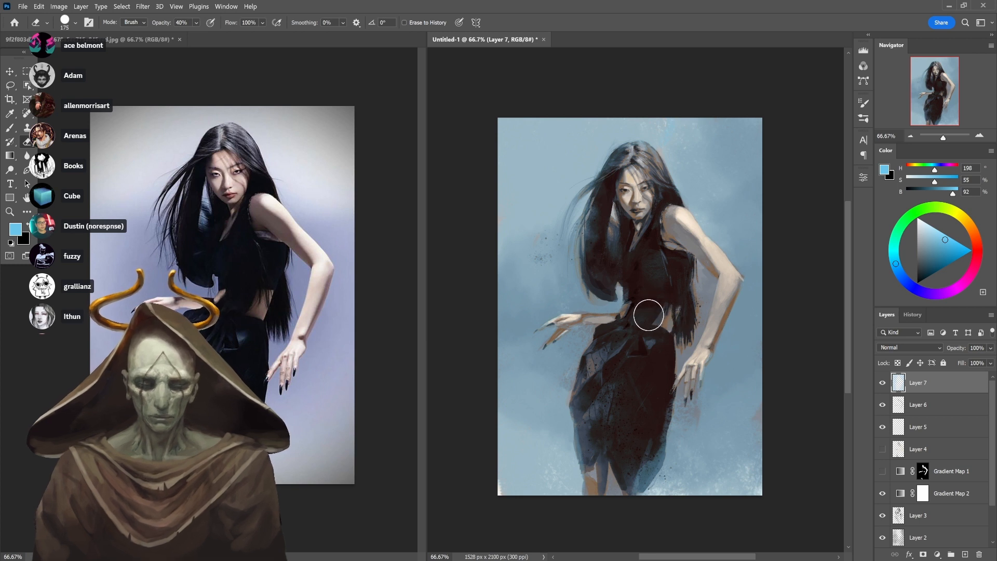
Paint stronger light blue over the upper-left background beside the head with the Sponge brush at size 250 and 100% opacity
key("b")
mouse_move(616, 172)
left_mouse_down()
mouse_move(622, 191)
mouse_move(603, 143)
left_mouse_up()
right_click(588, 157)
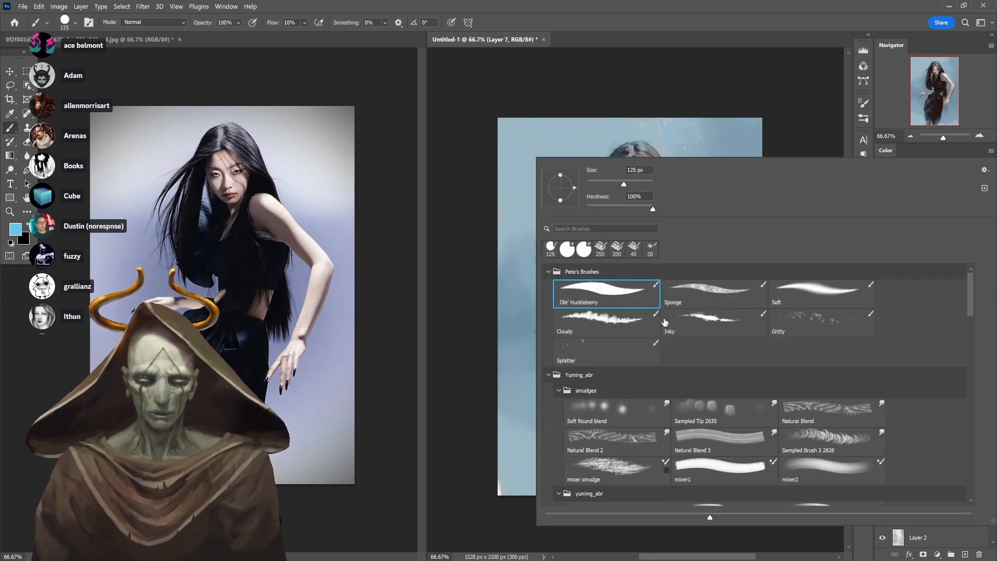
left_click(637, 326)
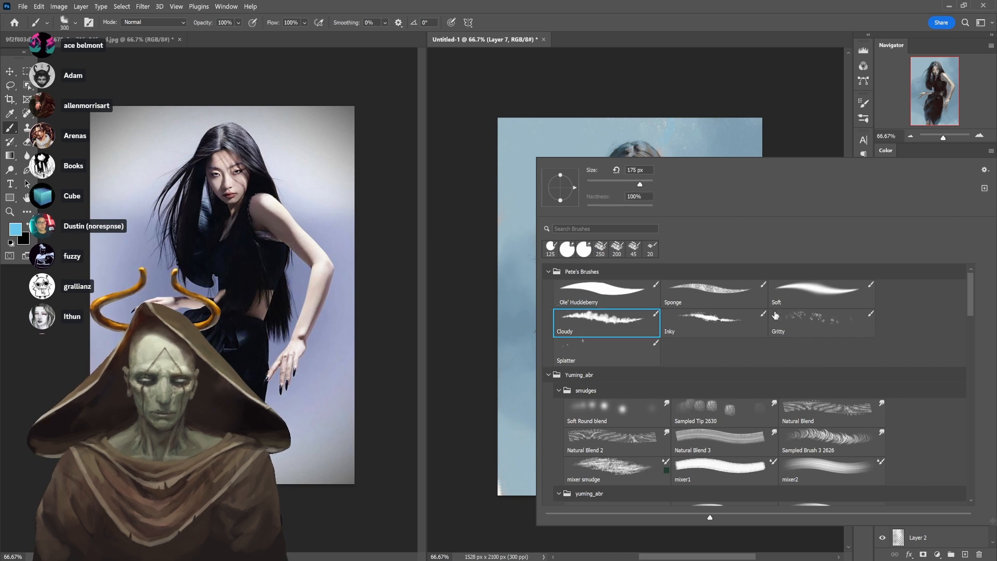
left_click(775, 315)
left_click(478, 291)
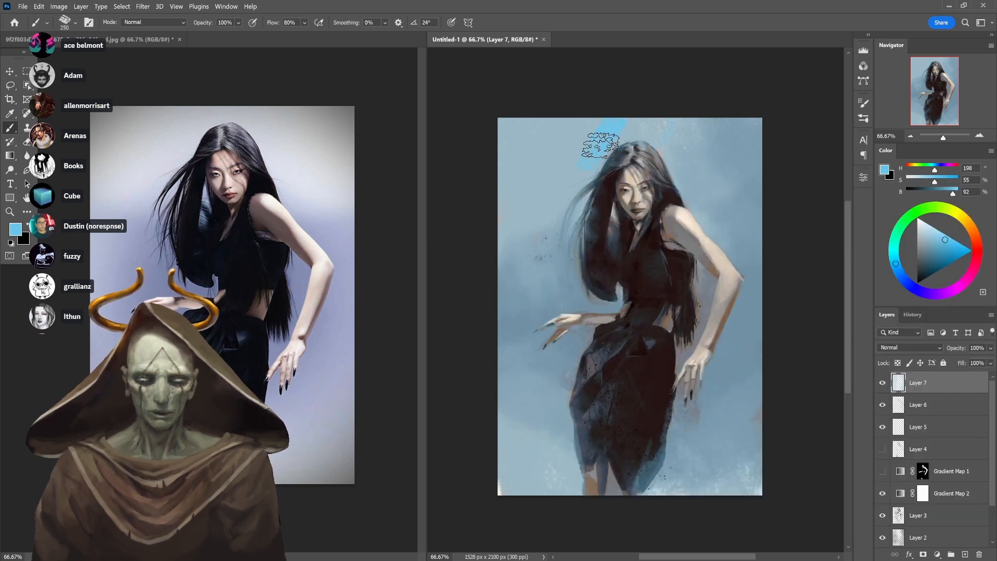
mouse_move(600, 146)
left_mouse_down()
mouse_move(589, 160)
mouse_move(596, 127)
mouse_move(583, 149)
mouse_move(572, 117)
mouse_move(579, 160)
mouse_move(607, 151)
mouse_move(621, 125)
mouse_move(645, 121)
mouse_move(640, 128)
left_mouse_up()
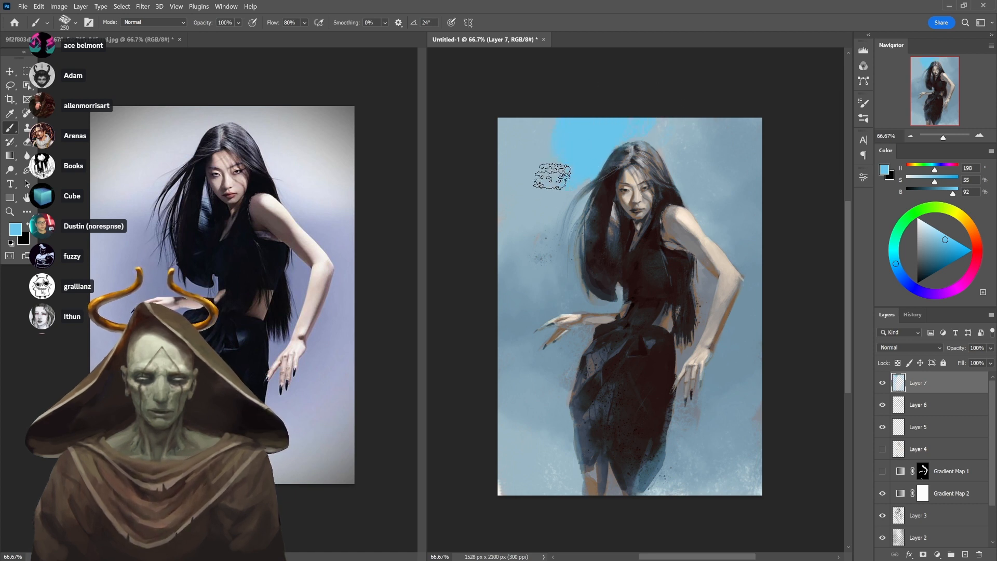
mouse_move(552, 177)
left_mouse_down()
mouse_move(549, 108)
mouse_move(506, 161)
mouse_move(526, 144)
mouse_move(501, 151)
mouse_move(535, 93)
mouse_move(499, 223)
mouse_move(545, 172)
mouse_move(570, 177)
left_mouse_up()
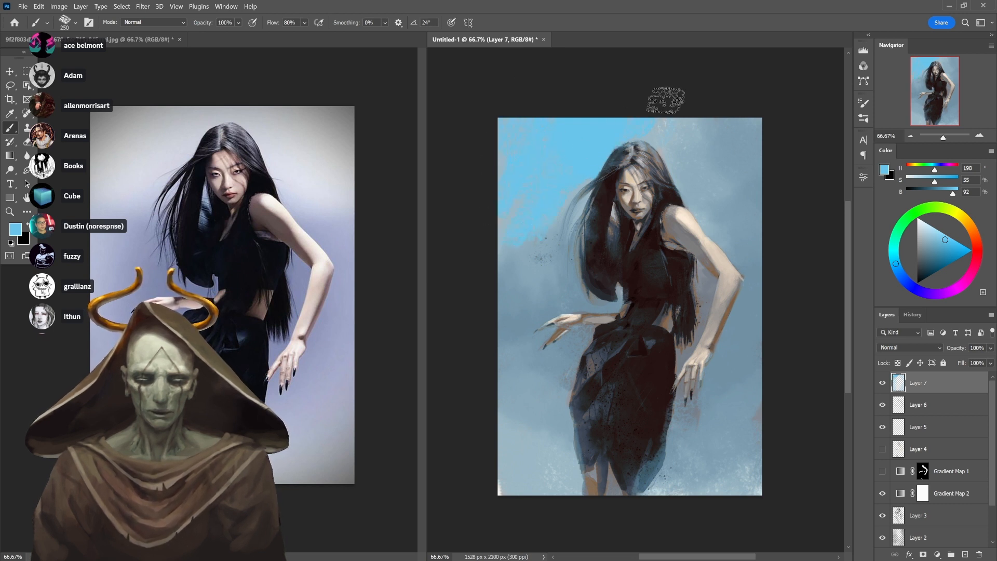
Blend sampled light blues over the upper-right background on Layer 7 with the size 250 brush at 20% and 50% opacity
key("2")
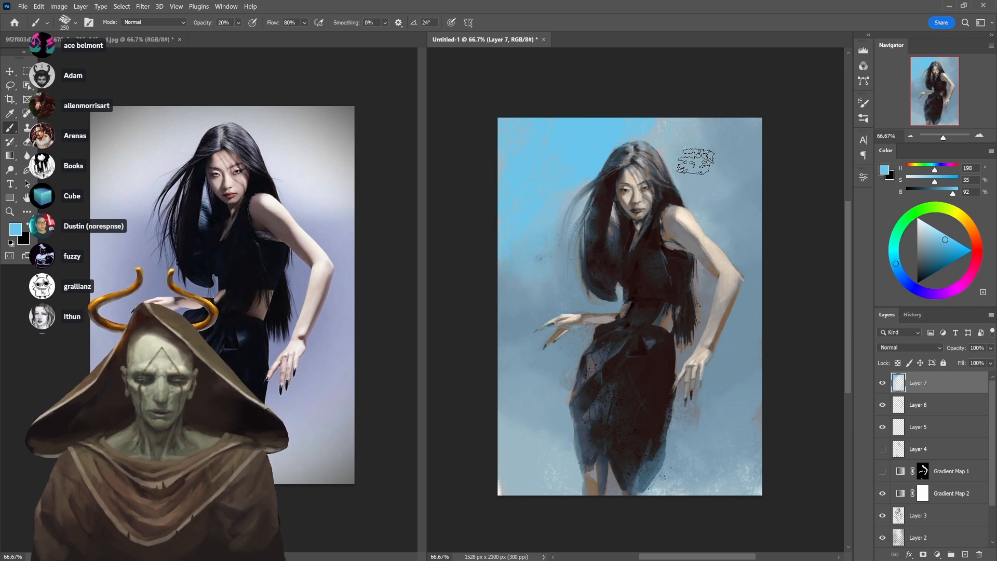
key("5")
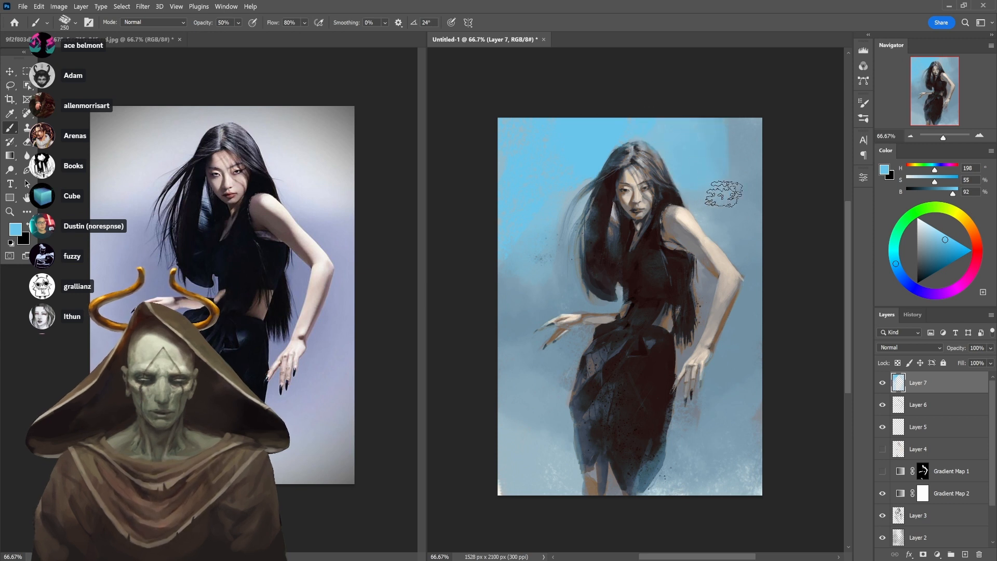
left_click(712, 194, "alt")
left_click(728, 166, "alt")
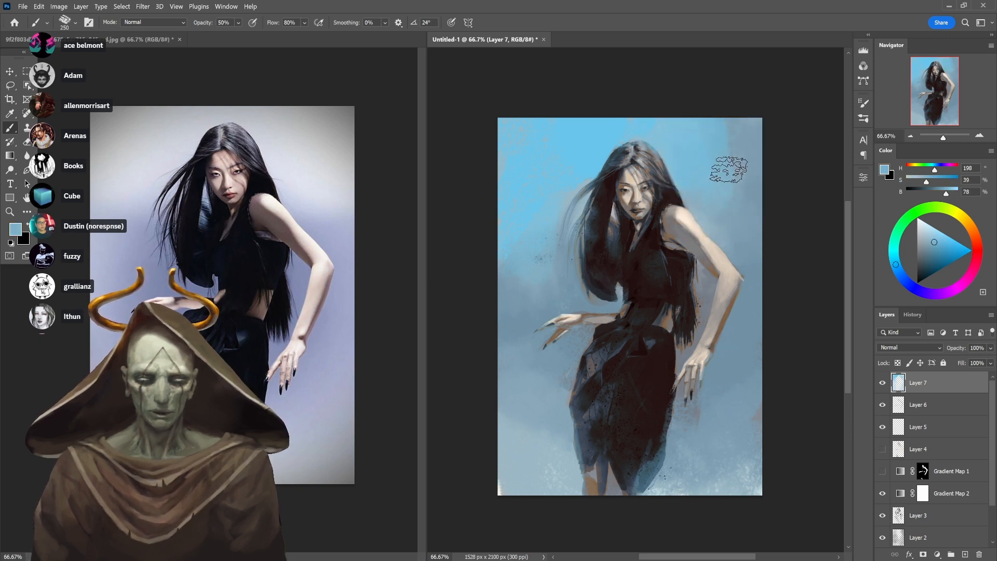
left_click(745, 195, "alt")
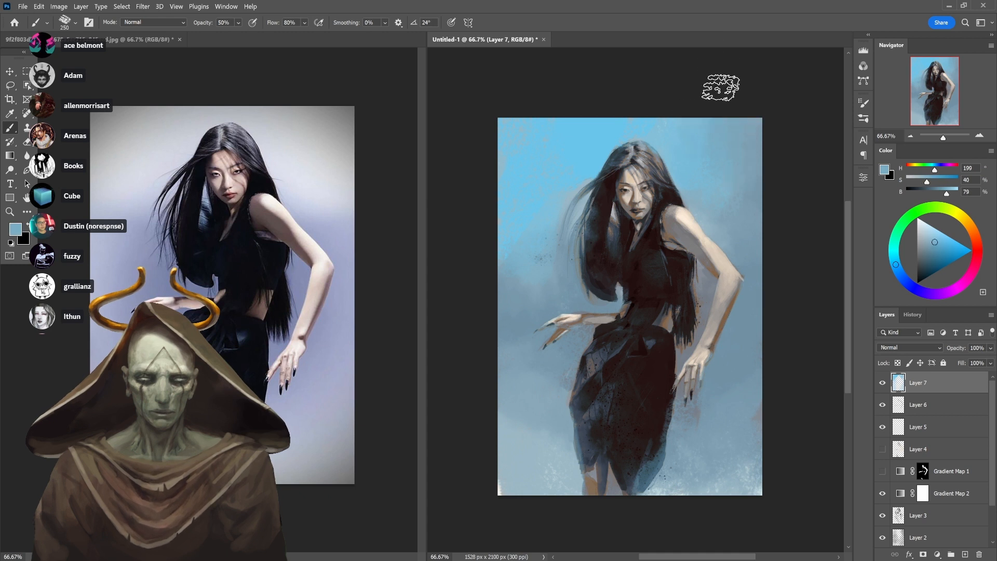
left_click(550, 217, "alt")
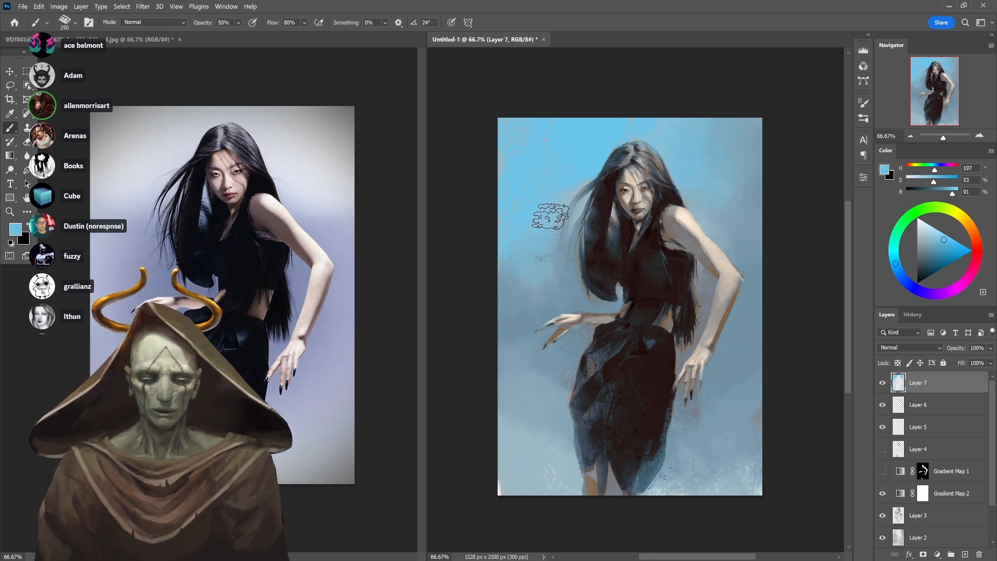
Soften the blue background along the left side with a size 60 brush at 20% opacity, and compare the painting with Layer 7 hidden
key("bracketleft")
key("bracketleft")
key("bracketleft")
key("bracketleft")
key("bracketleft")
key("bracketleft")
key("bracketleft")
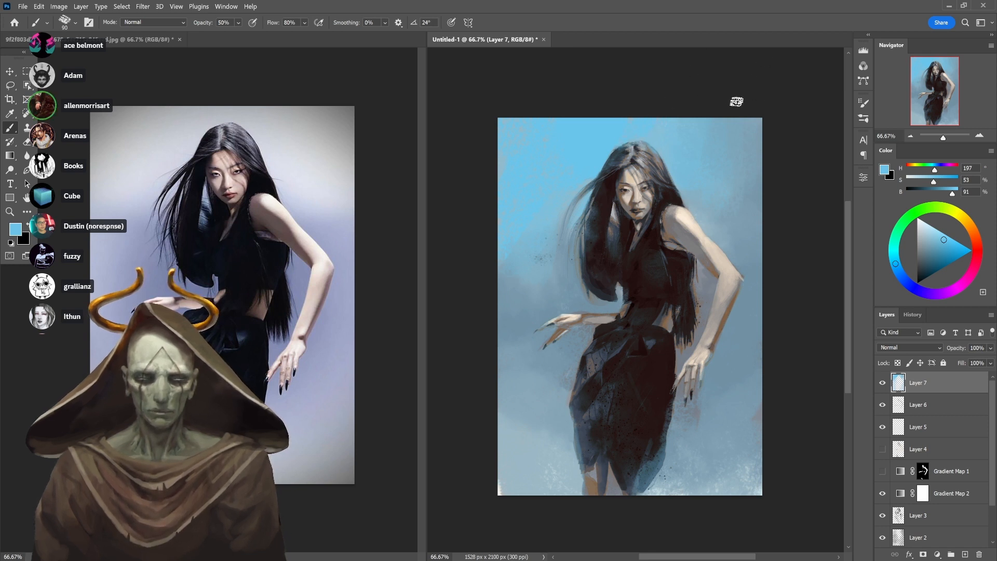
key("2")
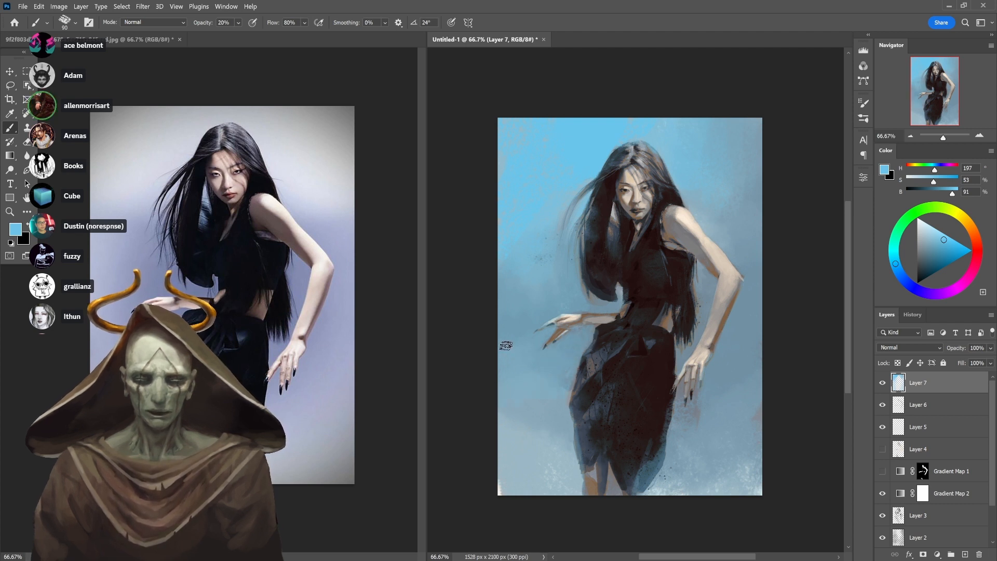
left_click(512, 237, "alt")
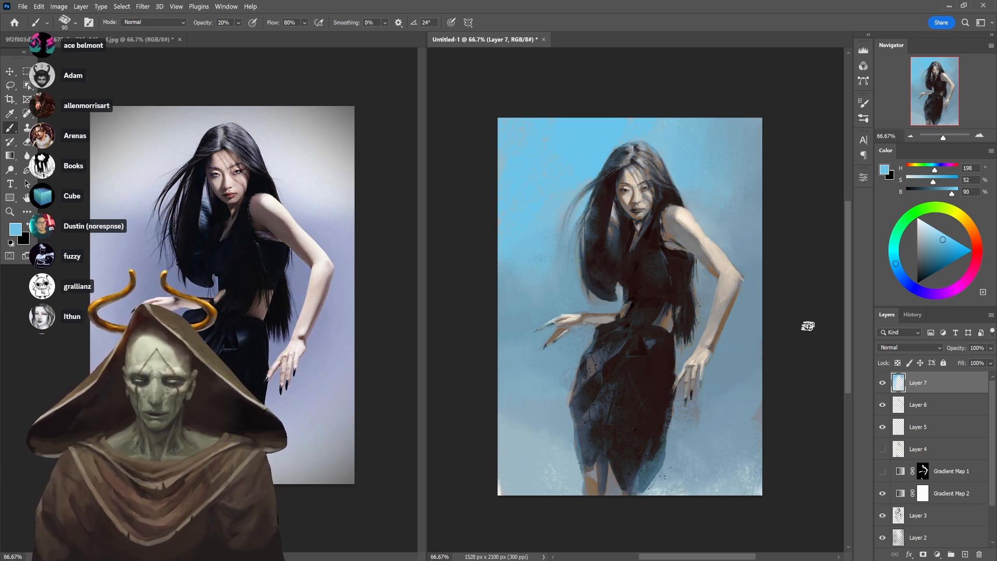
left_click(882, 386)
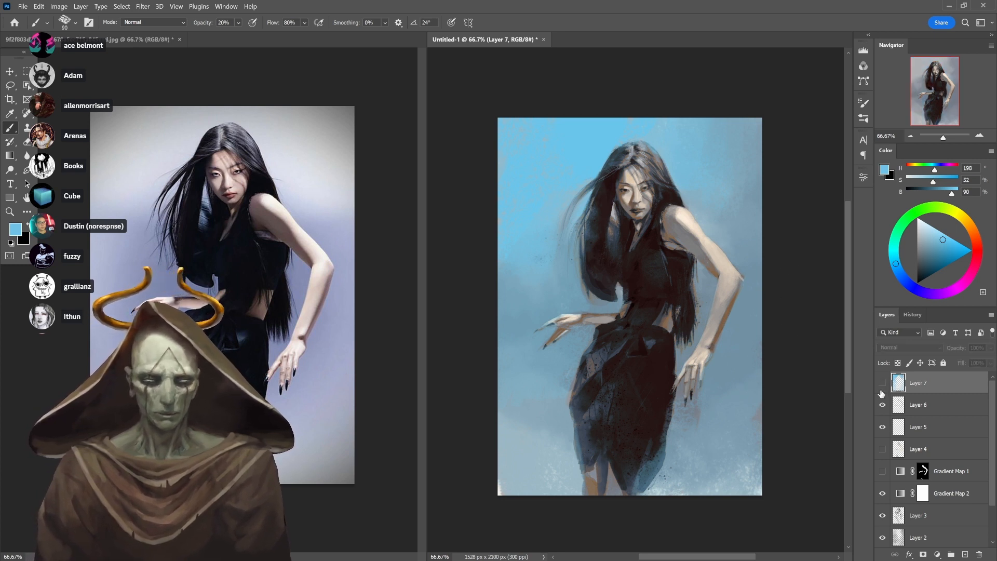
left_click(882, 387)
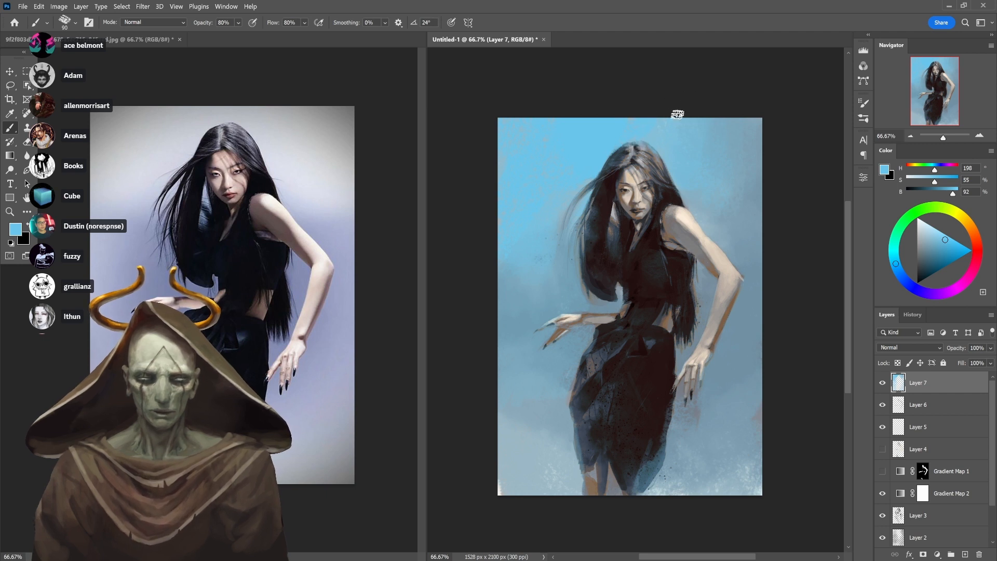
Refine the background edge around the crown of the hair with sampled greys and light blue at 30% to 40% opacity
left_click(653, 150, "alt")
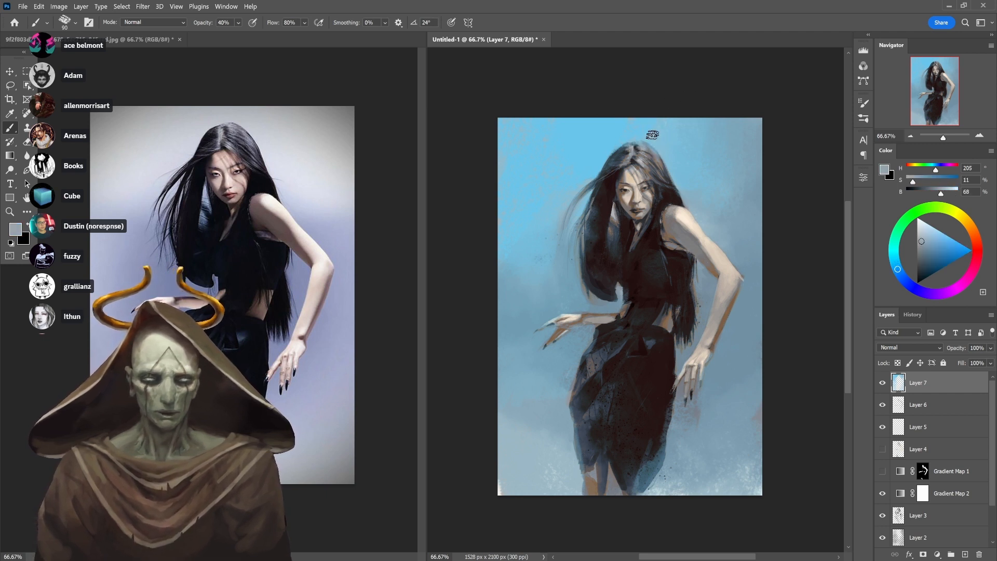
left_click(652, 137, "alt")
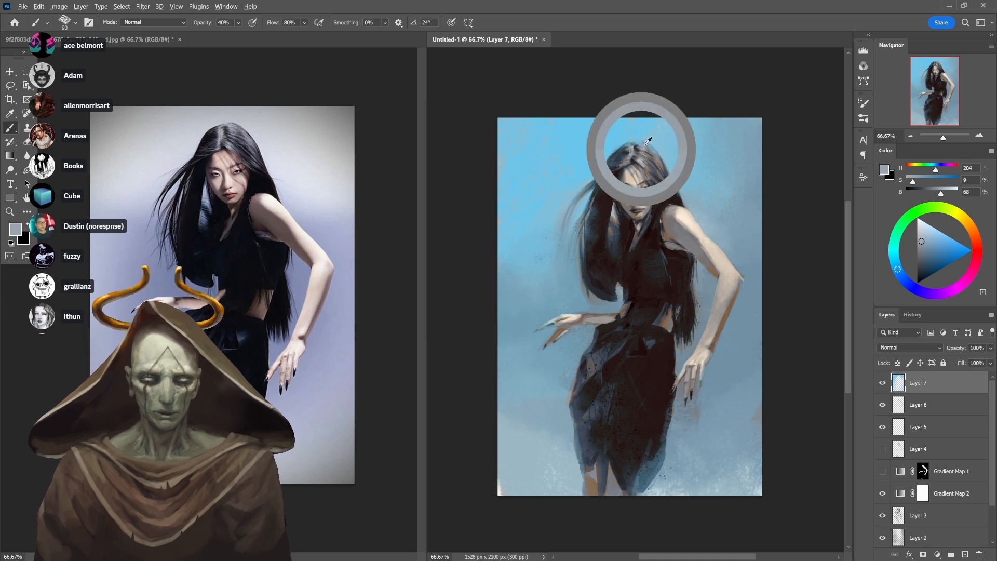
key("3")
left_click(648, 137, "alt")
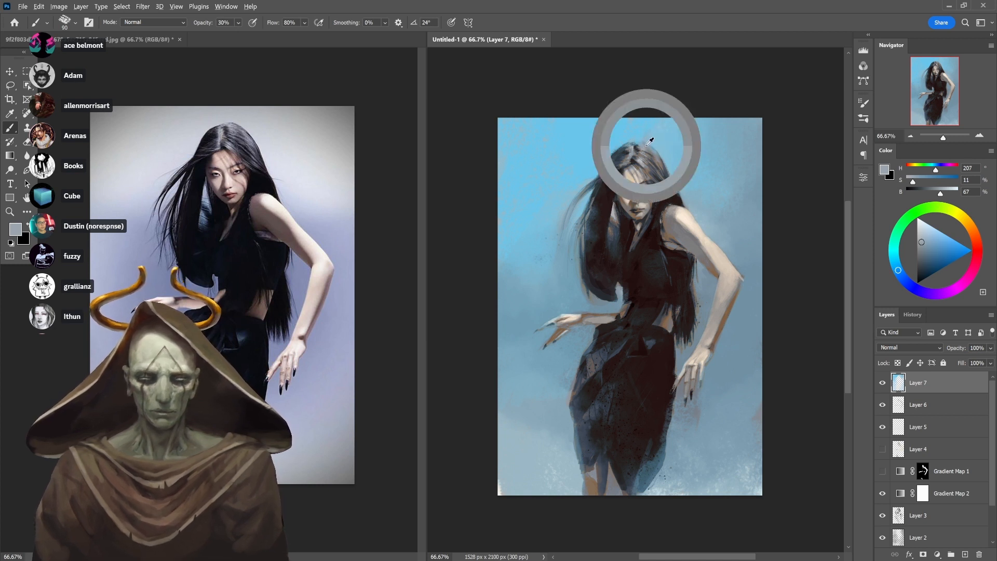
left_click(655, 136, "alt")
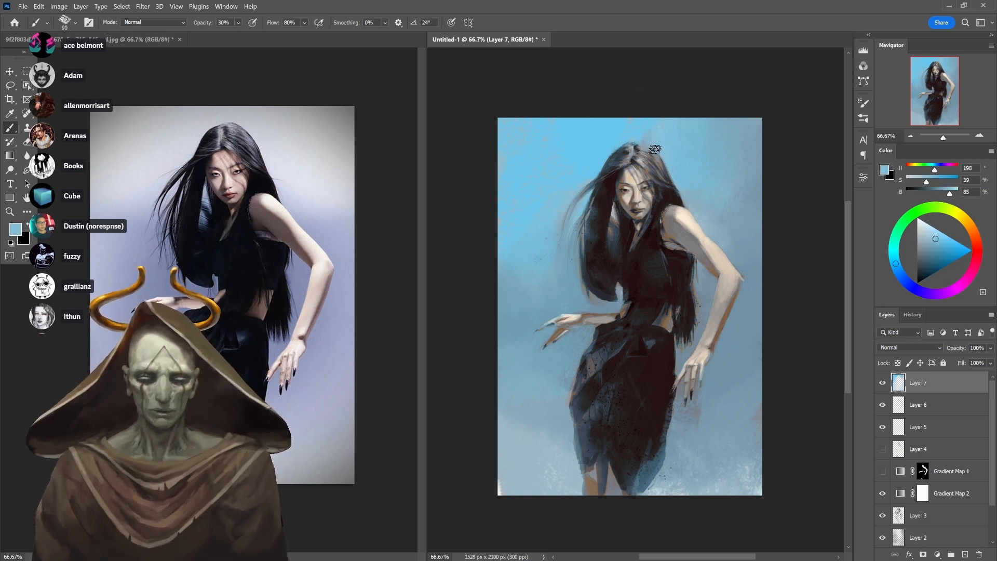
left_click(663, 141, "alt")
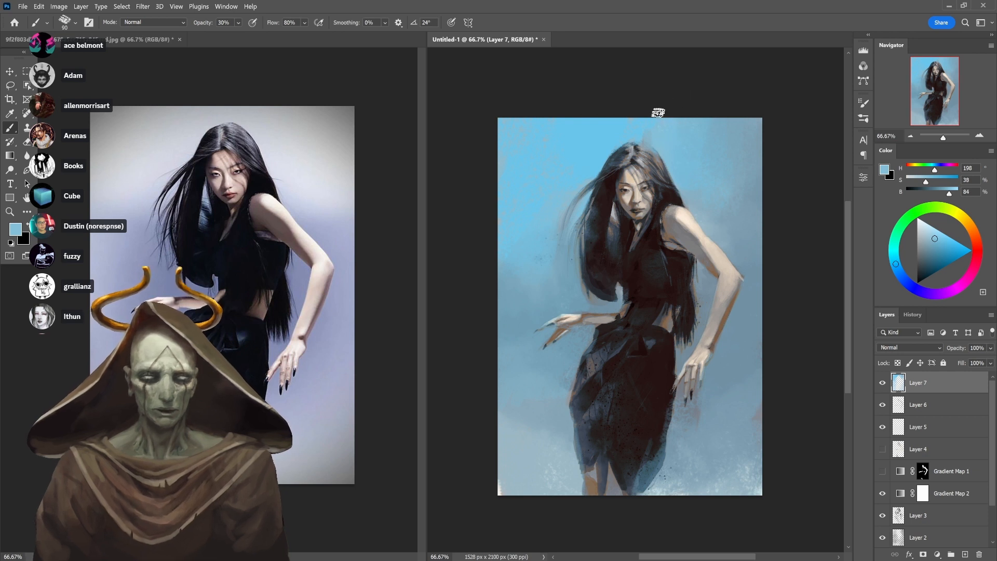
key("4")
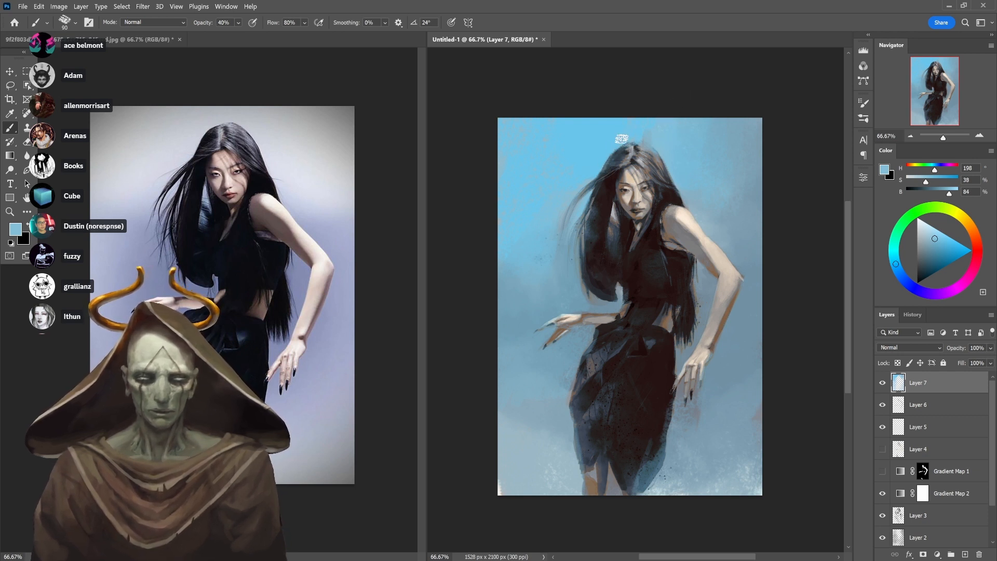
Blend the background above the raised shoulder with sampled pale and mid blues at 40% opacity
left_click(694, 211, "alt")
left_click(695, 209, "alt")
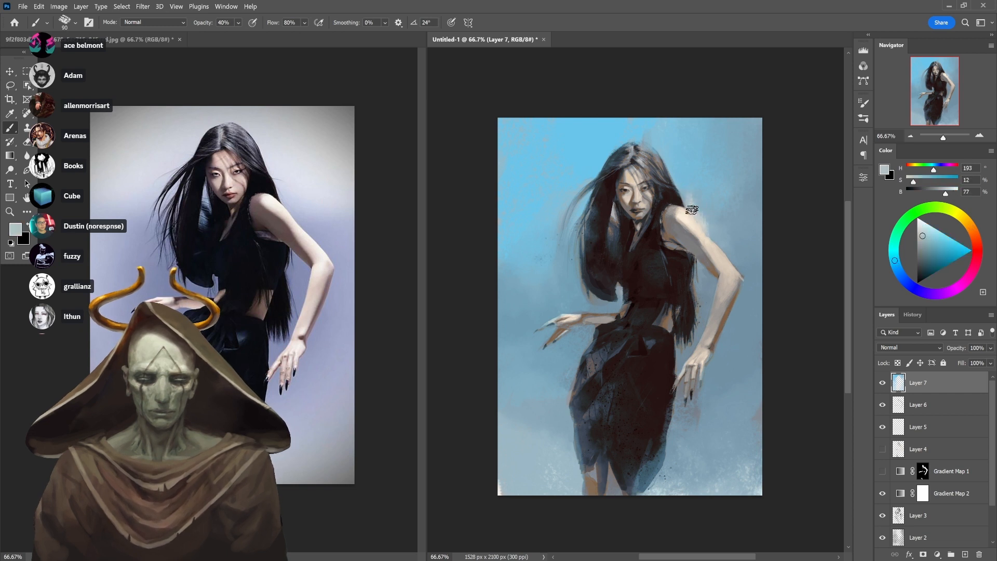
left_click(694, 194, "alt")
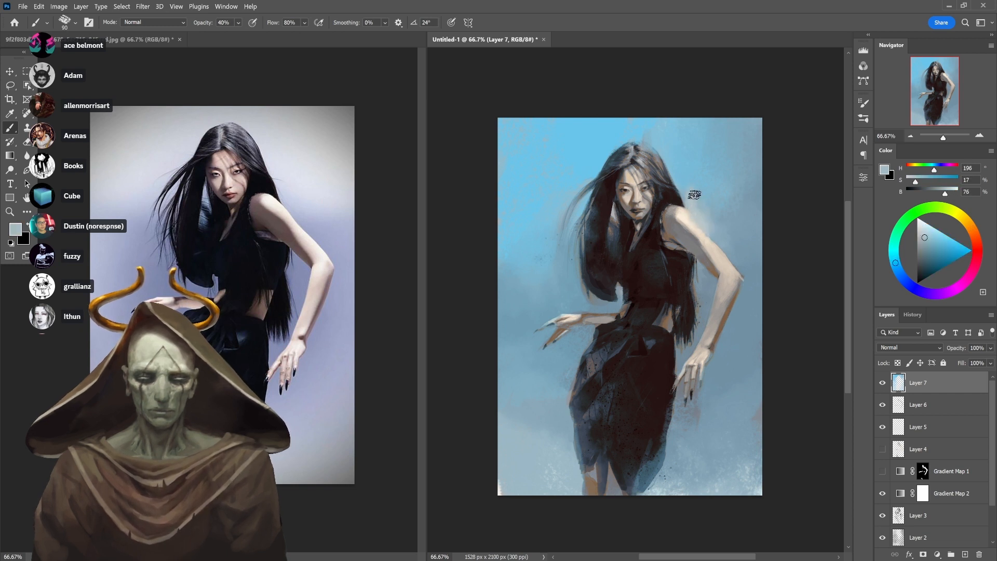
left_click(695, 176, "alt")
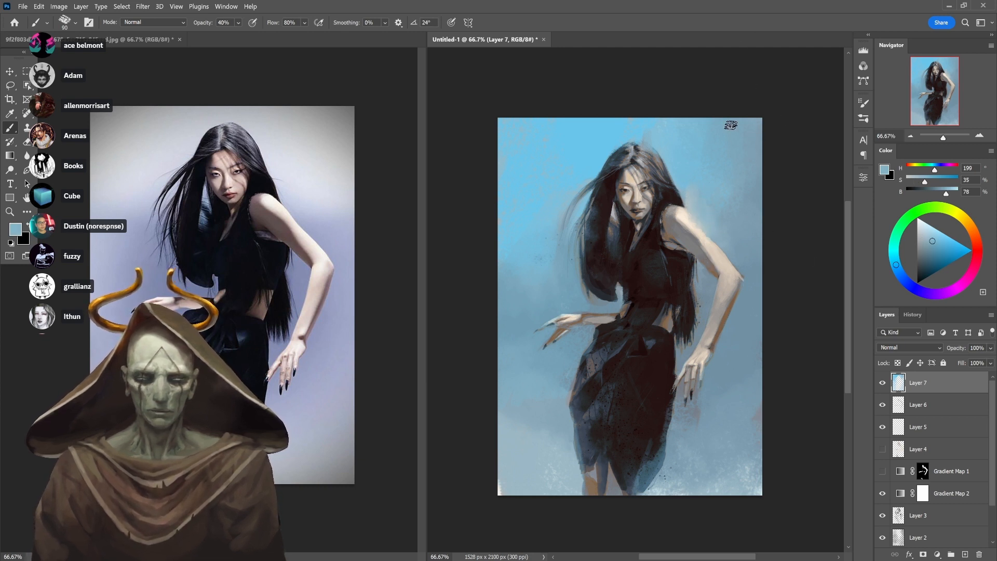
left_click(699, 176, "alt")
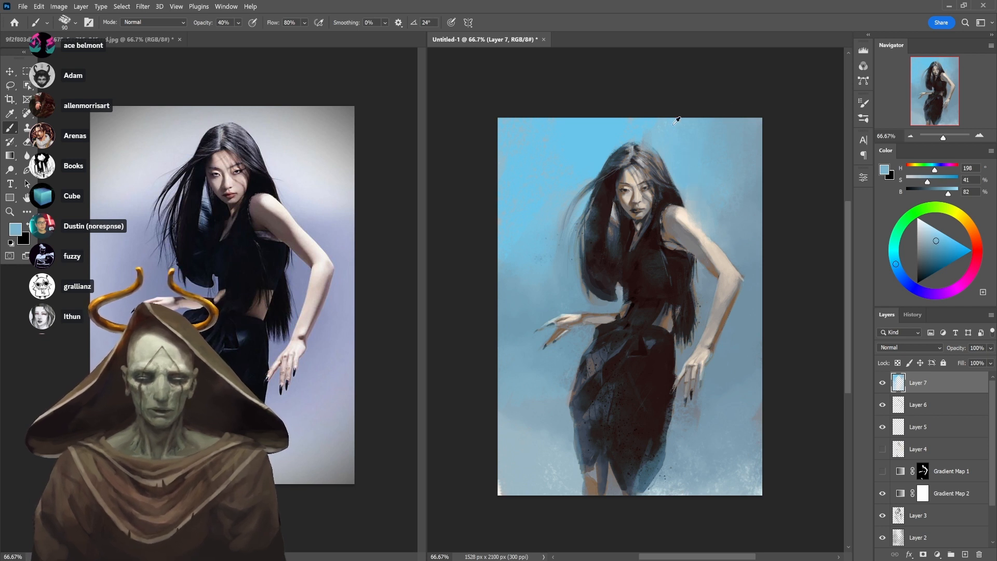
Paint a vertical grey-brown streak in the background above the woman's head, using the sampled hair colour at 40% opacity
left_click(639, 136, "alt")
left_click(650, 156, "alt")
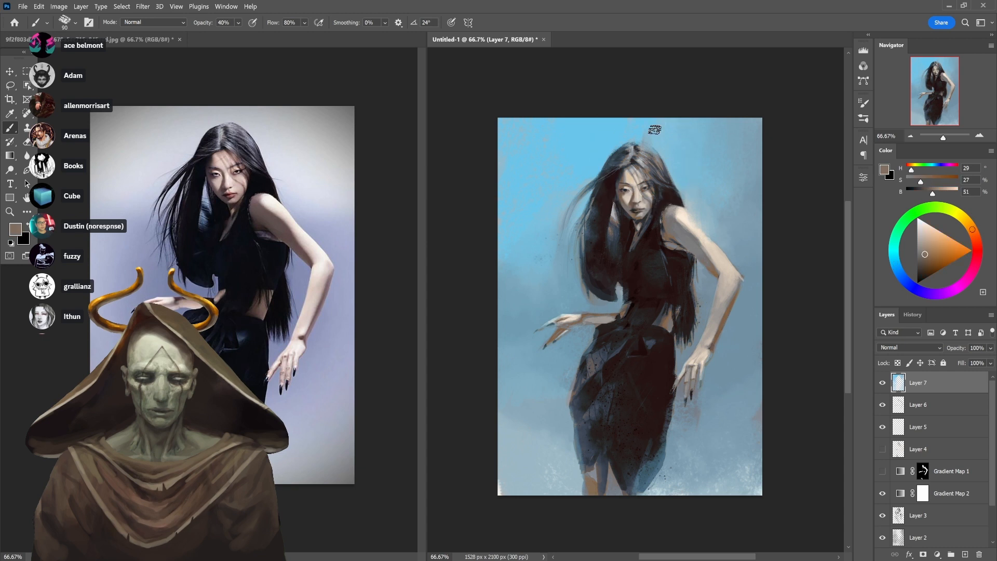
mouse_move(650, 154)
left_mouse_down()
mouse_move(643, 112)
mouse_move(645, 149)
mouse_move(647, 119)
mouse_move(658, 162)
left_mouse_up()
left_click(659, 140, "alt")
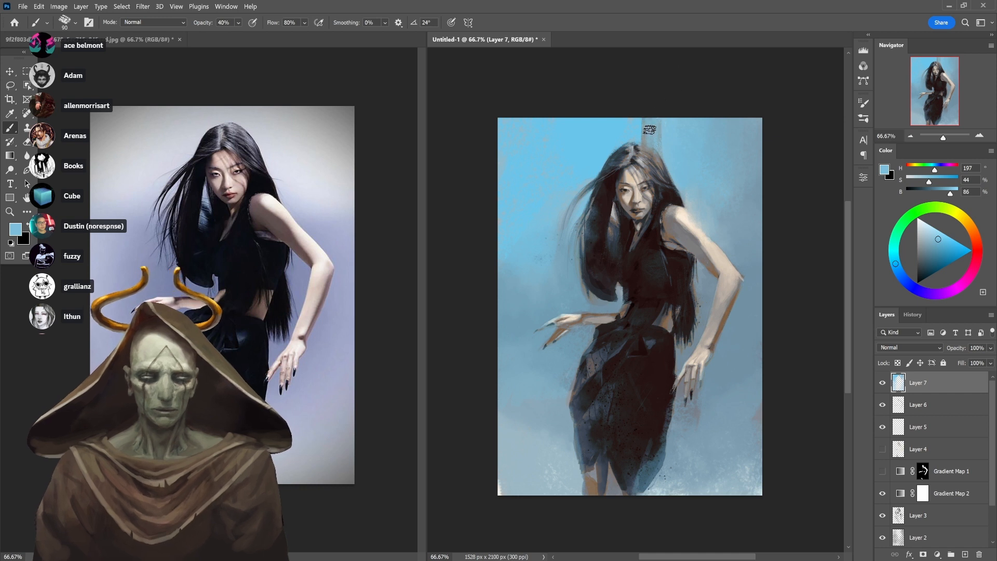
left_click(663, 153, "alt")
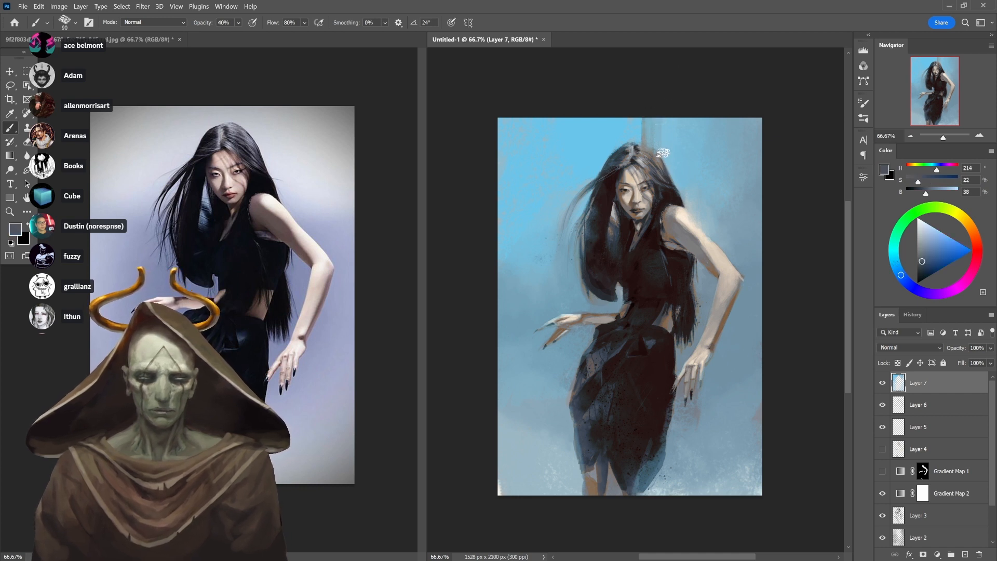
Blend the vertical streak above the head into the blue background with sampled light blue and grey-brown at 40% opacity
left_click(669, 150, "alt")
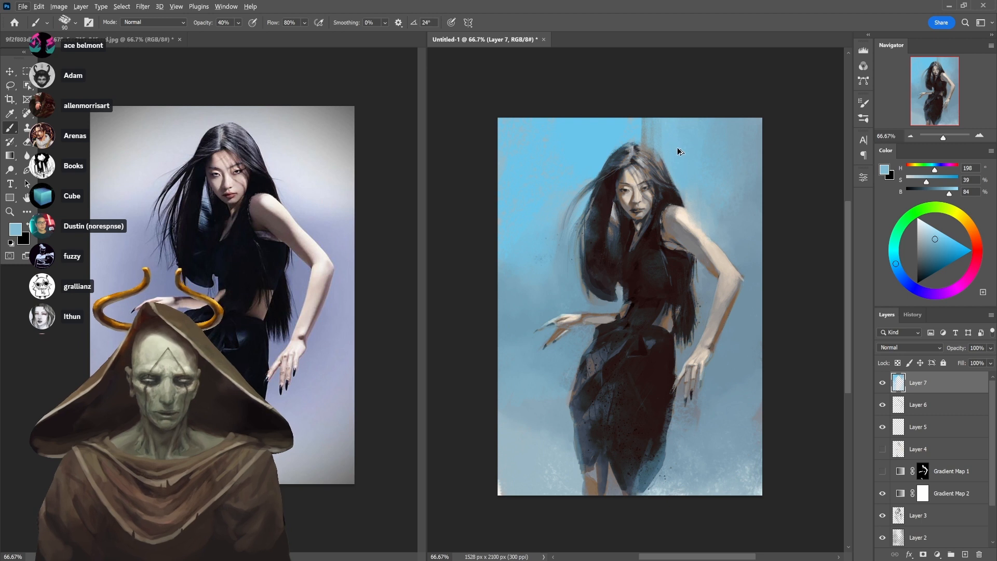
left_click(668, 148, "alt")
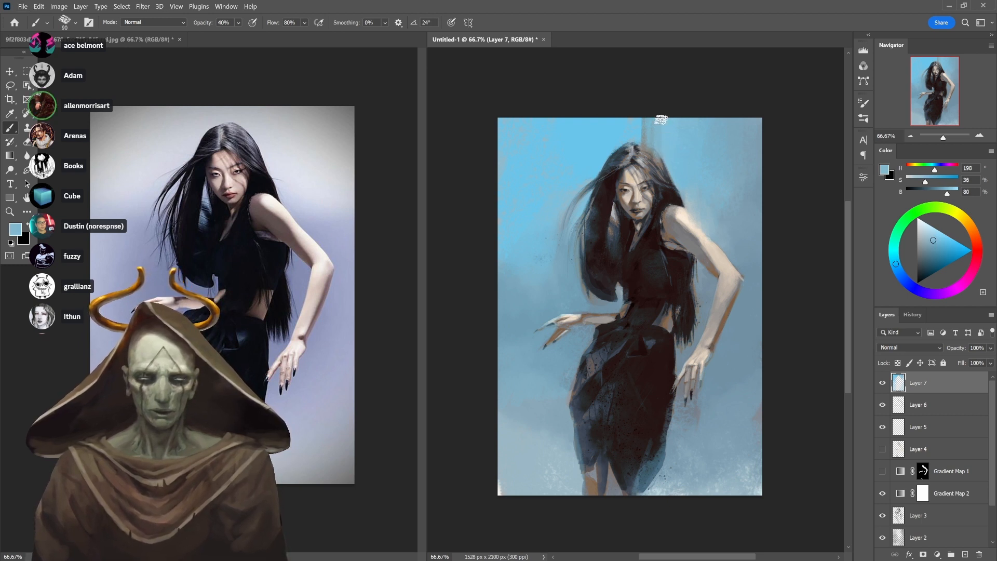
left_click(666, 142, "alt")
left_click_drag(661, 147, 664, 112)
left_click(654, 150, "alt")
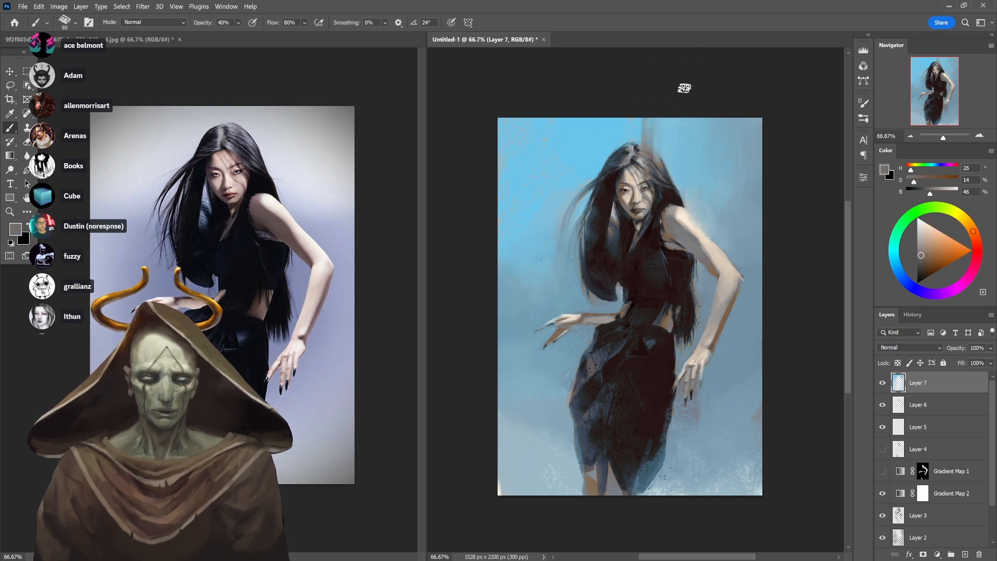
left_click(647, 136, "alt")
left_click(651, 136, "alt")
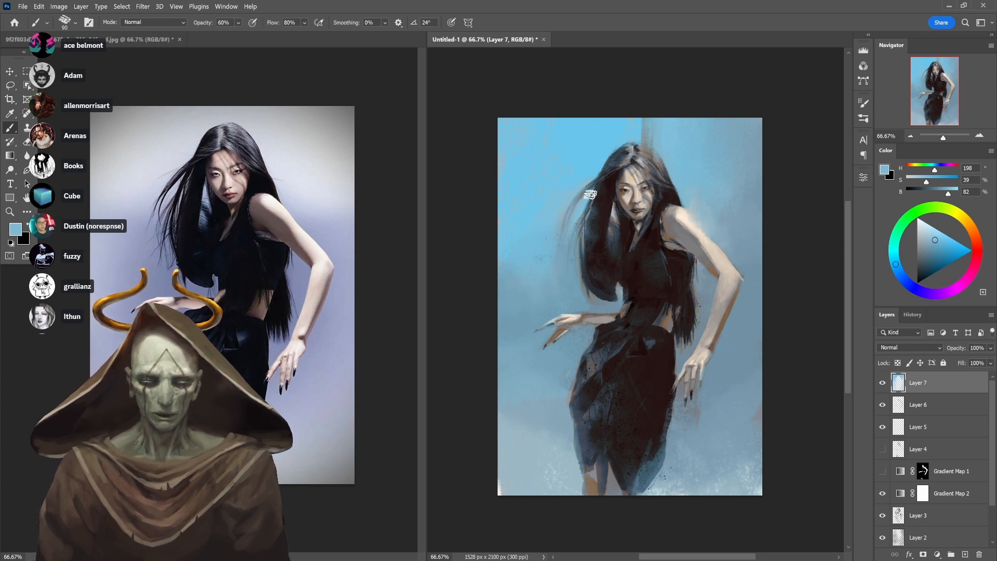
Clean up the background around the flowing left-hand hair strands with sampled blues at 60% and 40% opacity
left_click(567, 201, "alt")
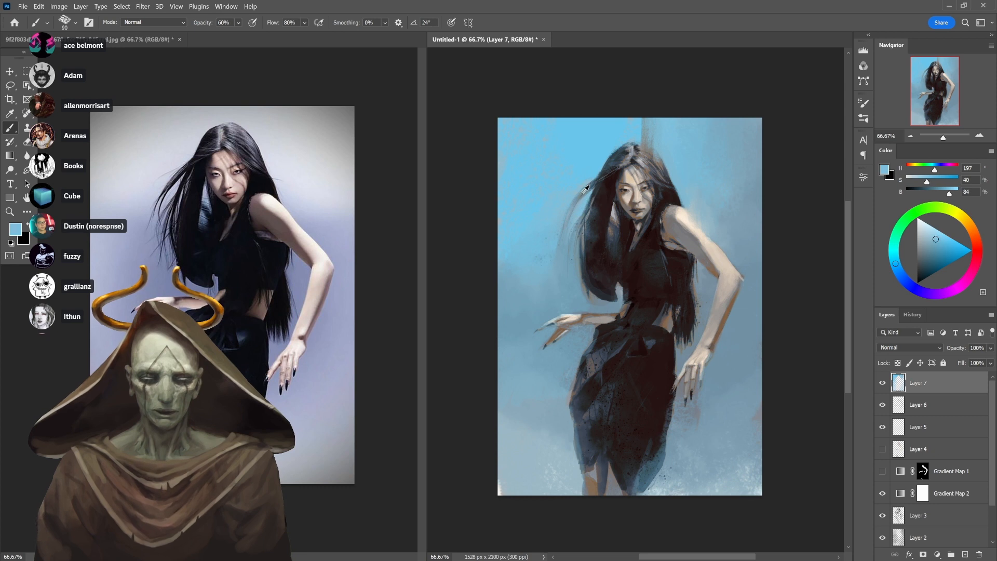
left_click(584, 188, "alt")
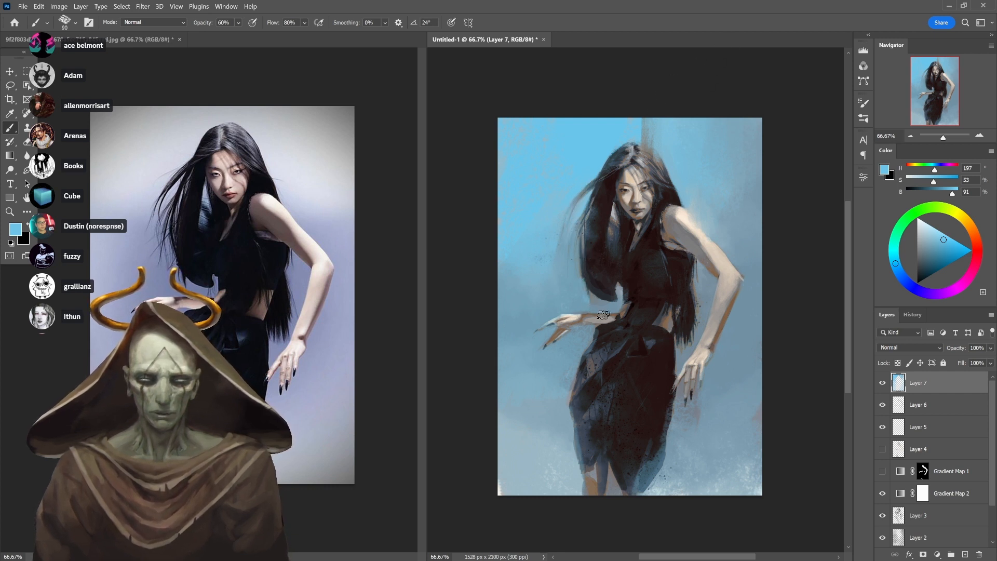
left_click(545, 249, "alt")
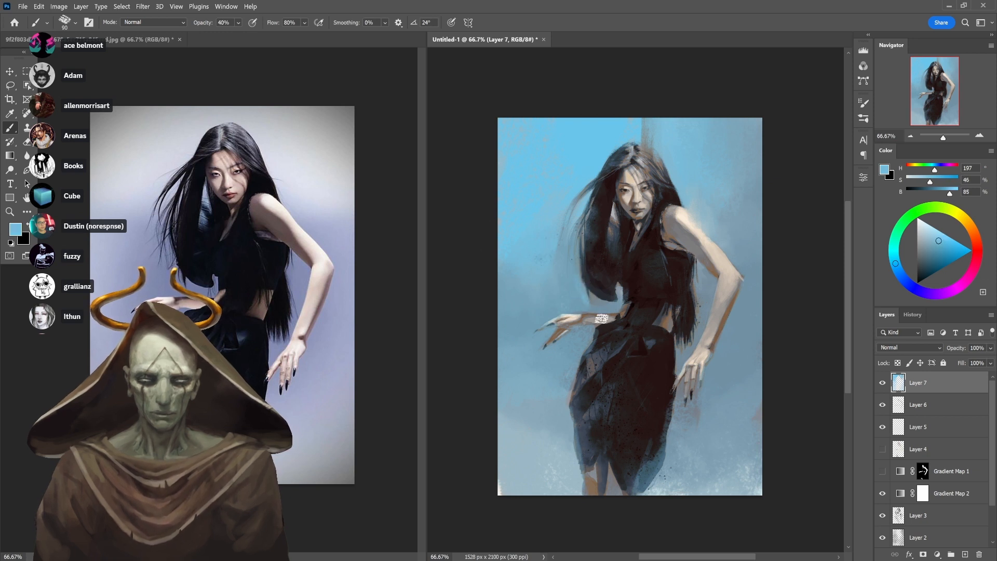
left_click(584, 294, "alt")
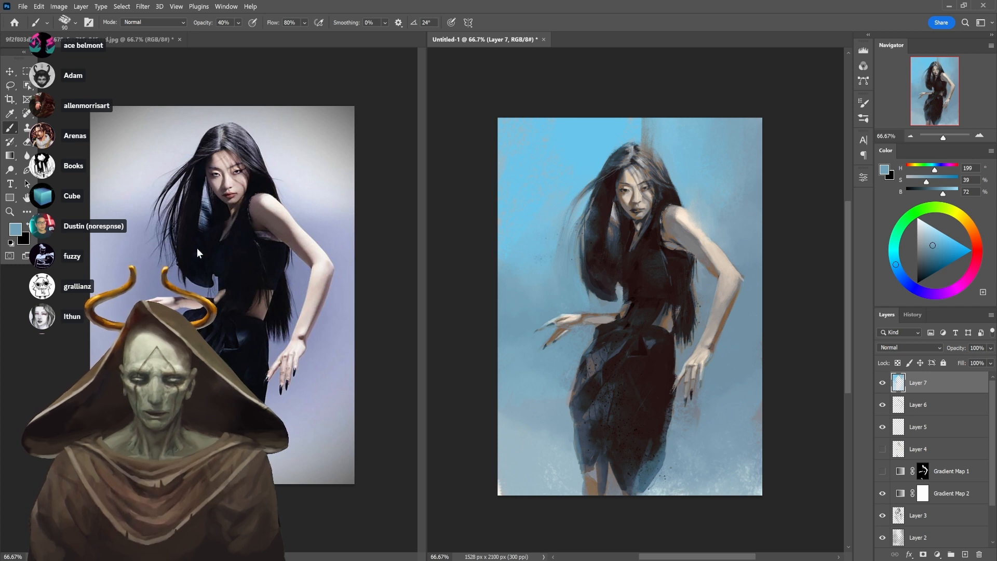
left_click(574, 160, "alt")
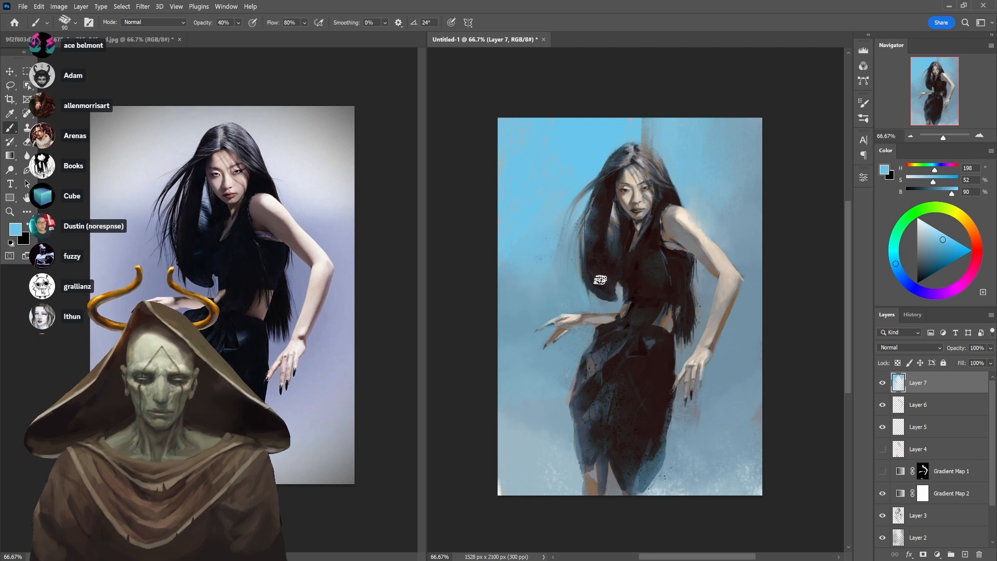
left_click_drag(627, 247, 599, 280)
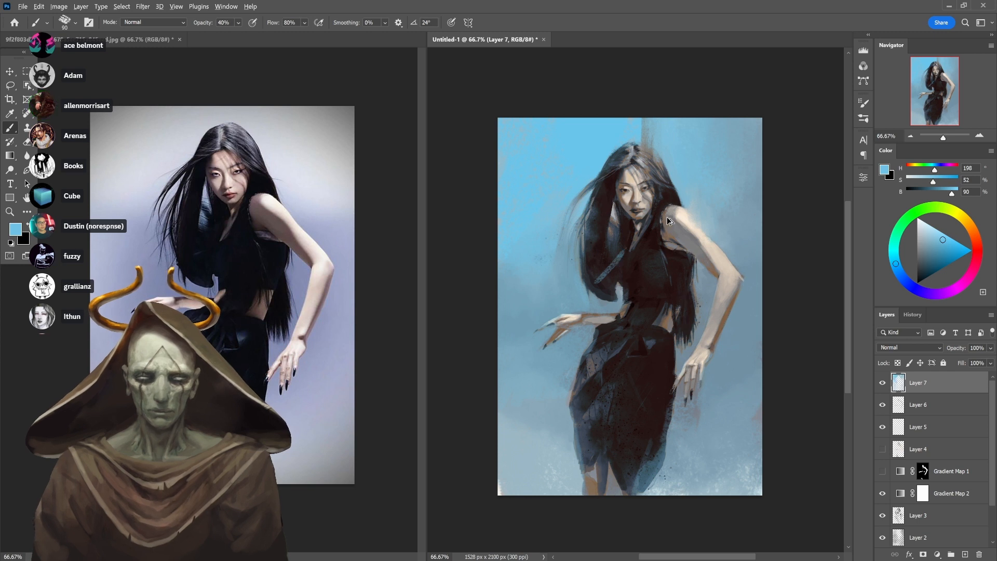
key("ctrl+z")
Glaze sampled blue at 10% opacity, and cover the reddish patches in the lower-right background with sampled grey-blue at 80% opacity
key("1")
left_click(555, 291, "alt")
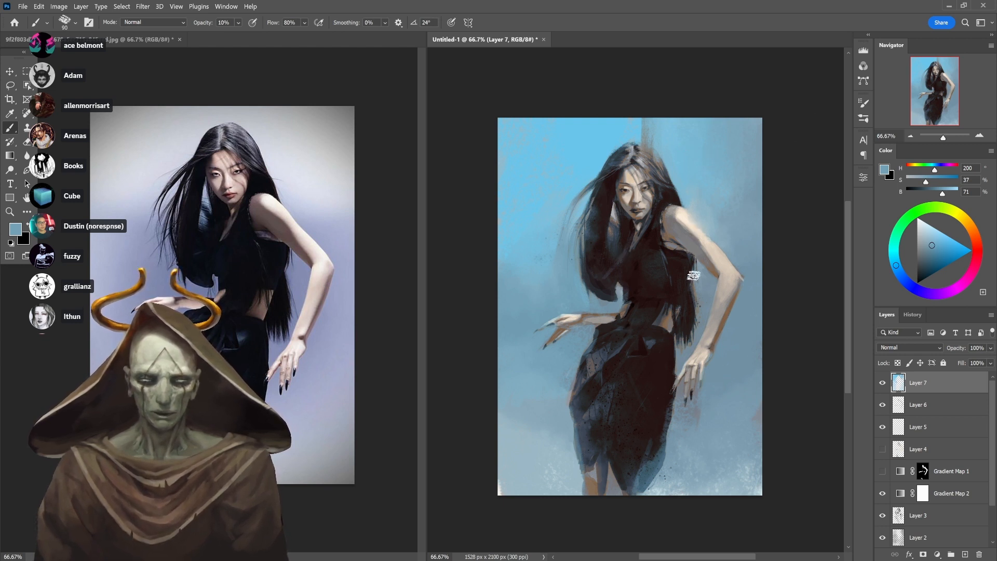
left_click(718, 407, "alt")
key("8")
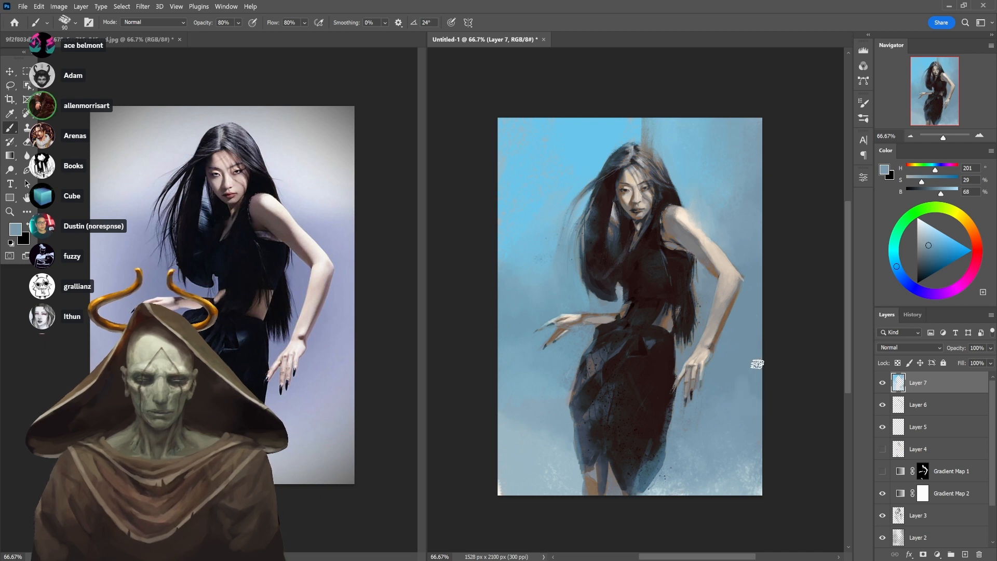
Touch up the background beside the bare shoulder and the contour of the outstretched left-hand fingers with sampled blues and skin tone at 80% opacity
left_click(714, 192, "alt")
left_click(709, 191, "alt")
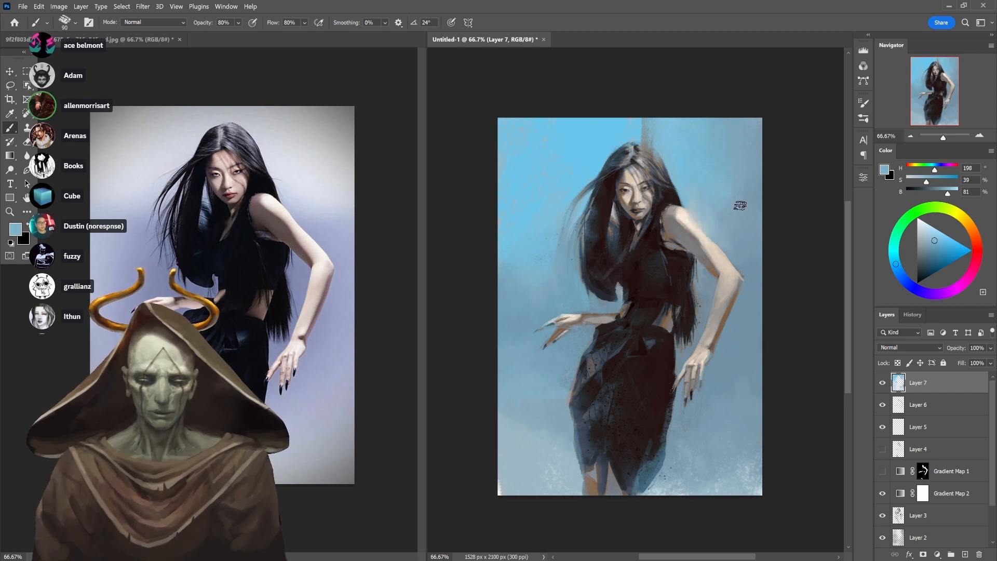
left_click(573, 315, "alt")
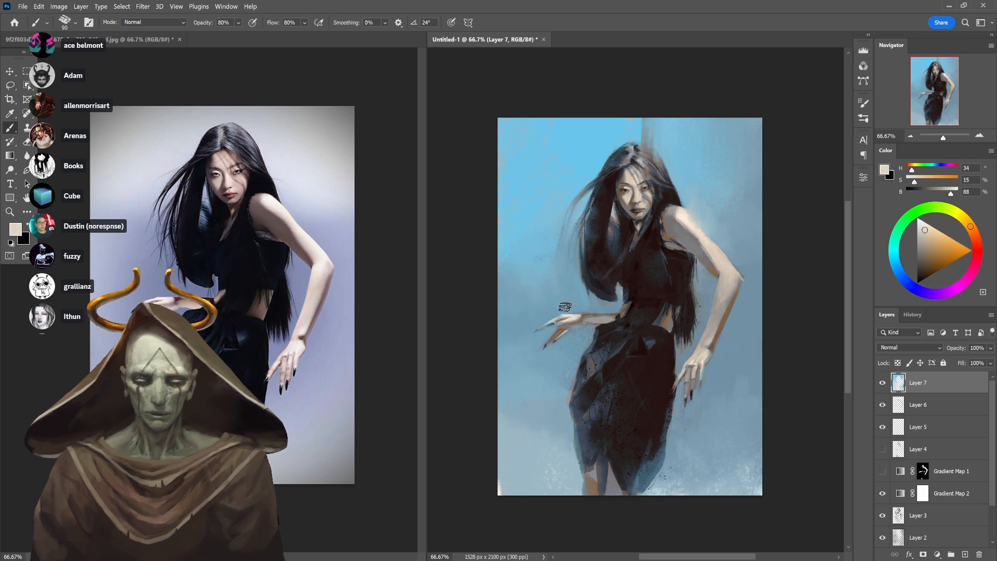
left_click(571, 305, "alt")
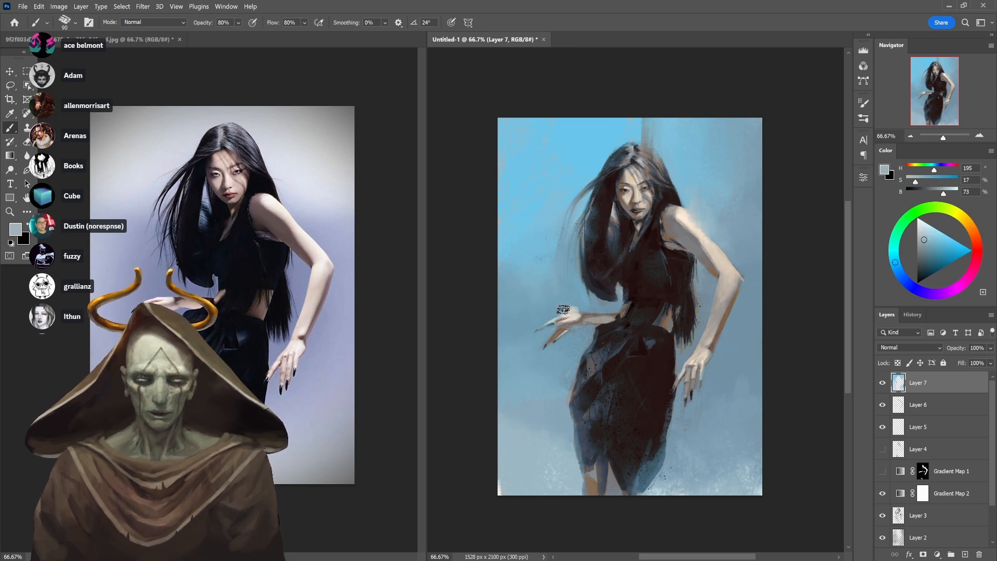
left_click(571, 291, "alt")
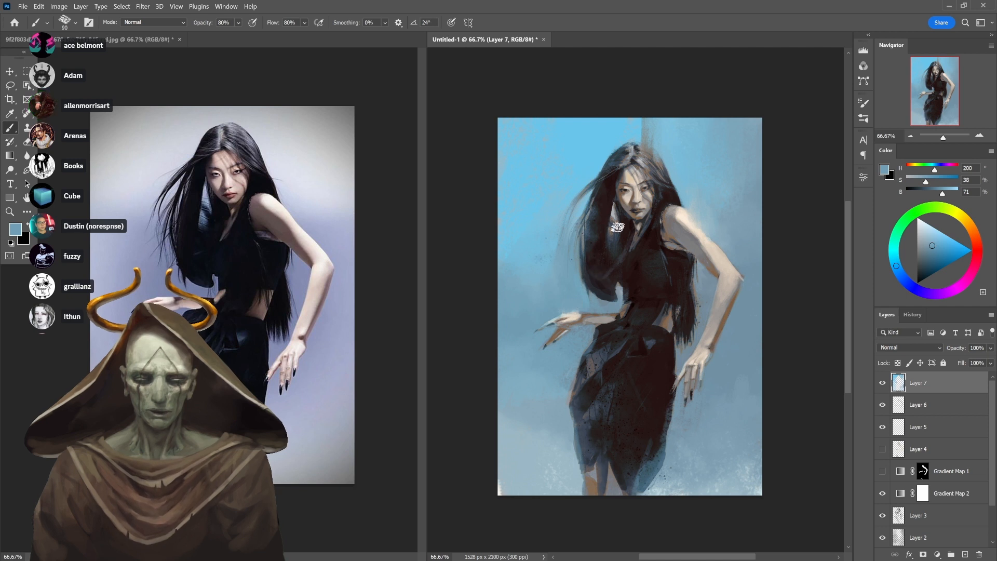
Refine the light on the bent right-hand arm with sampled pale skin tones at 60% and 20% opacity
left_click(710, 310, "alt")
left_click(701, 347, "alt")
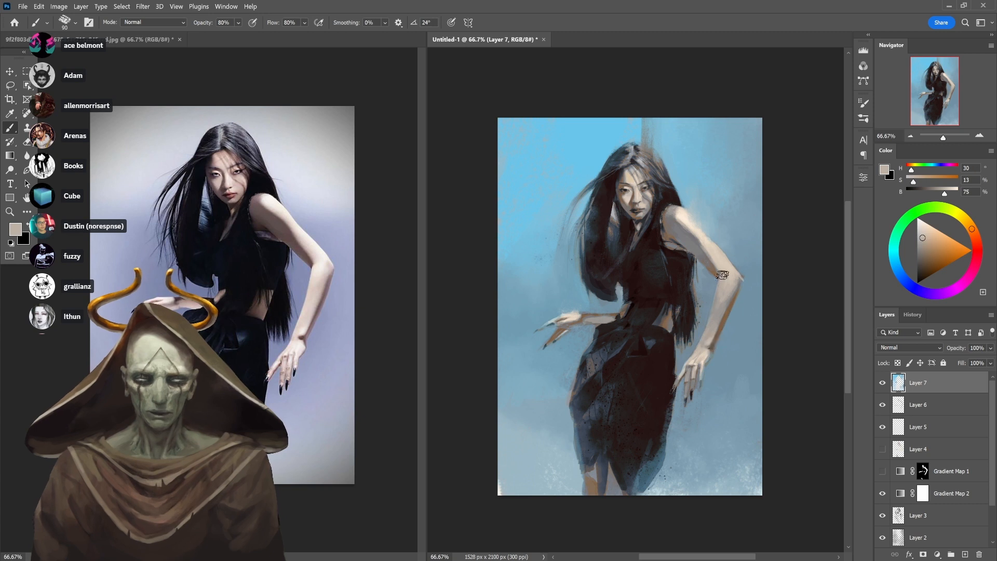
left_click(692, 214, "alt")
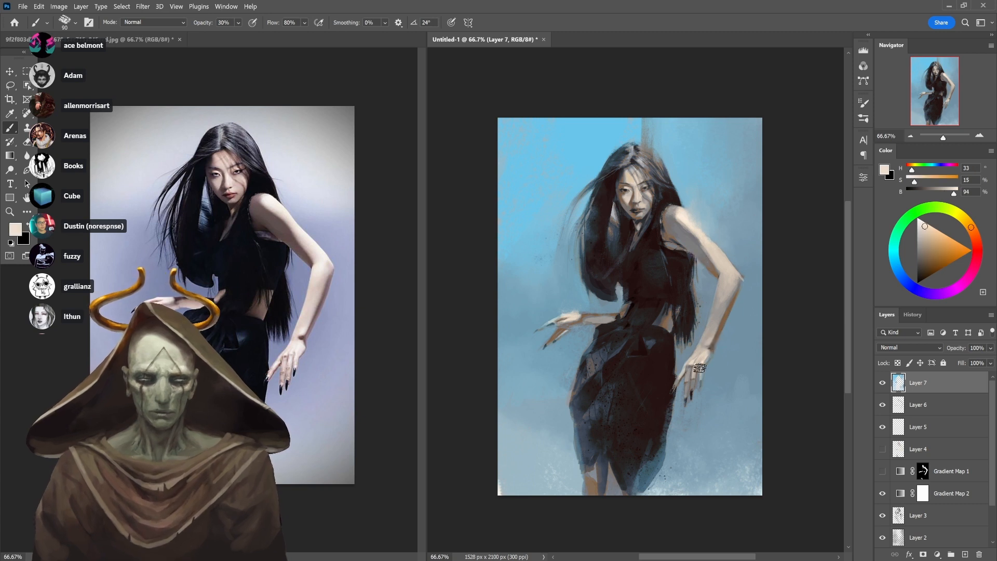
key("6")
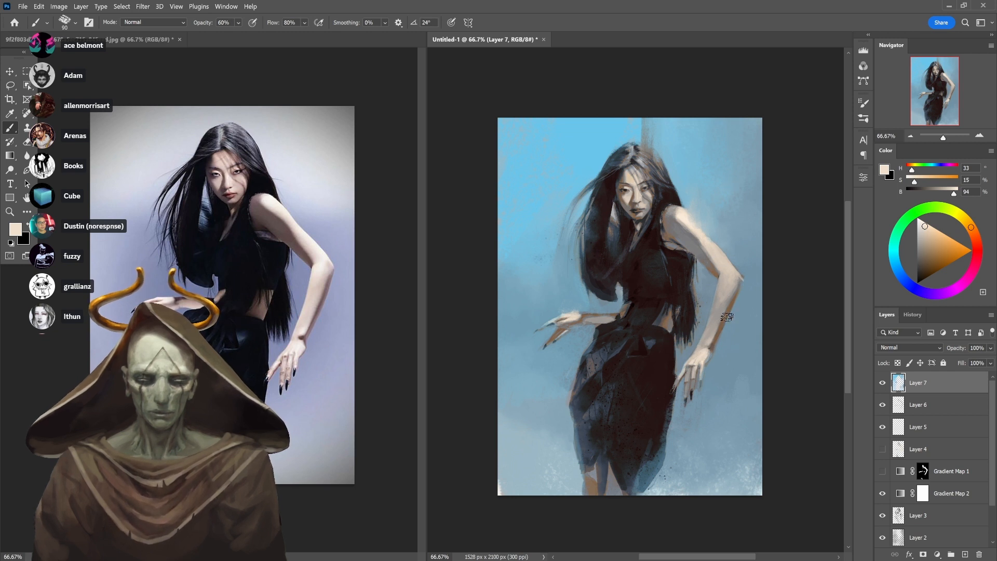
key("2")
mouse_move(733, 299)
left_mouse_down()
mouse_move(703, 357)
mouse_move(730, 285)
mouse_move(706, 336)
mouse_move(718, 294)
left_mouse_up()
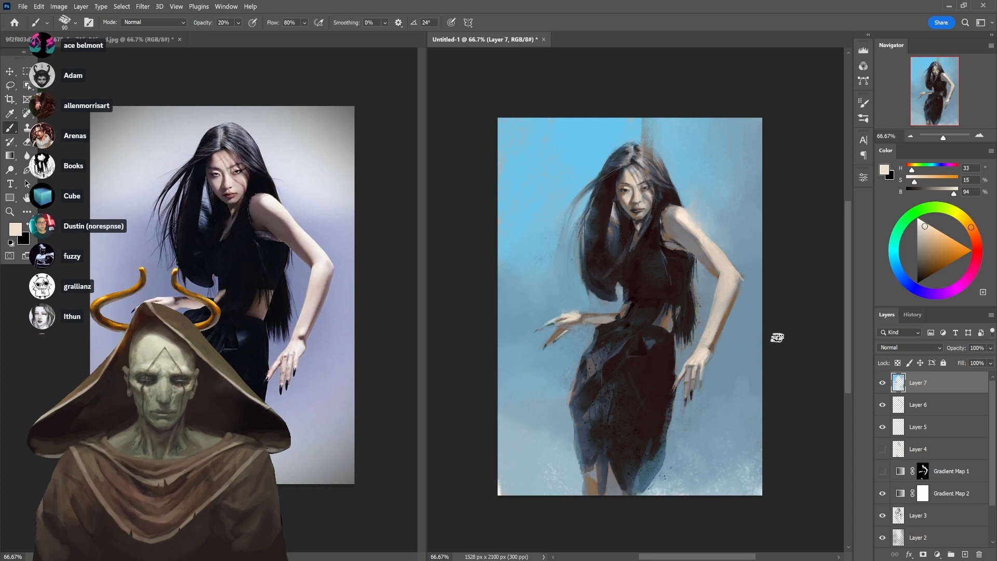
Extend the dress hem with sampled dark brown at 60% opacity, and darken the leg below it with sampled near-black at 40% opacity
left_click(651, 464, "alt")
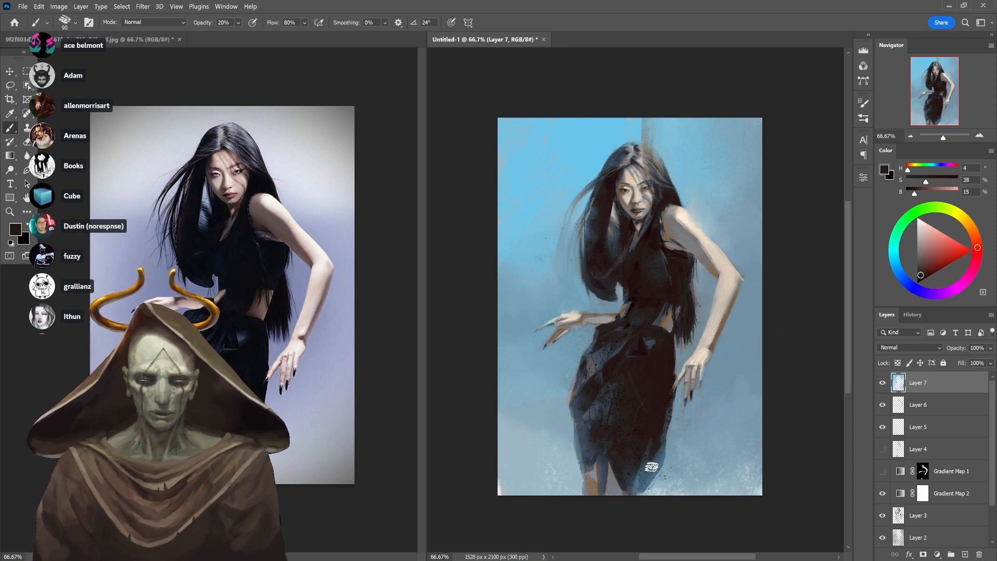
key("6")
left_click_drag(654, 464, 645, 481)
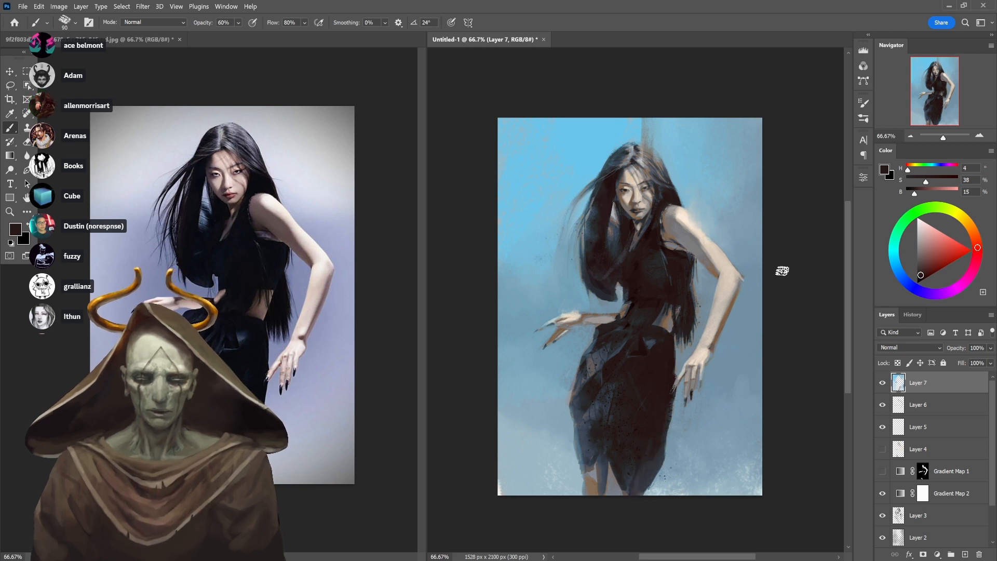
left_click(629, 472, "alt")
left_click(591, 488, "alt")
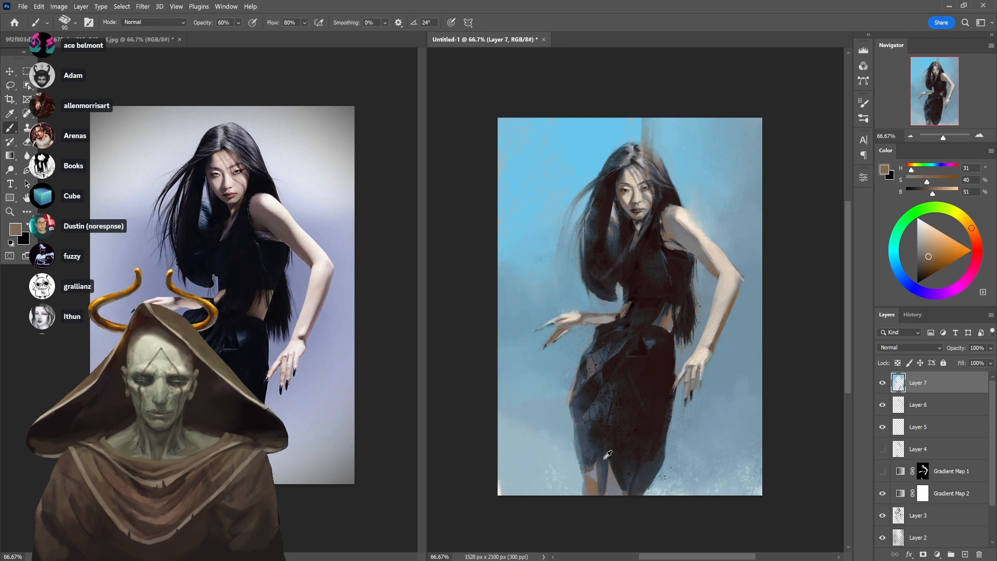
left_click(614, 452, "alt")
key("4")
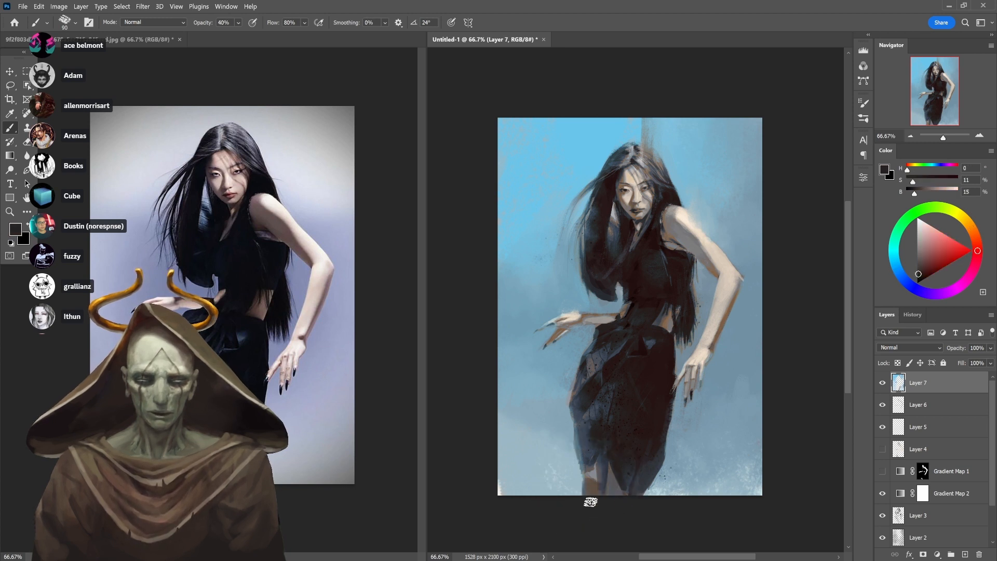
mouse_move(590, 488)
left_mouse_down()
mouse_move(597, 483)
mouse_move(589, 488)
left_mouse_up()
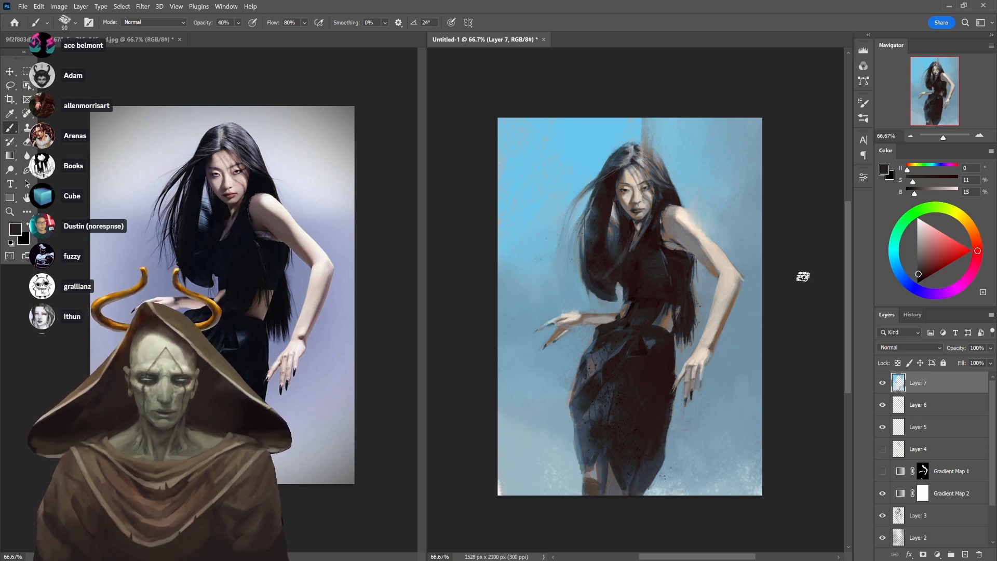
Paint sampled light blues into the background to the right of the woman's head at 40% and 70% opacity
left_click(681, 178, "alt")
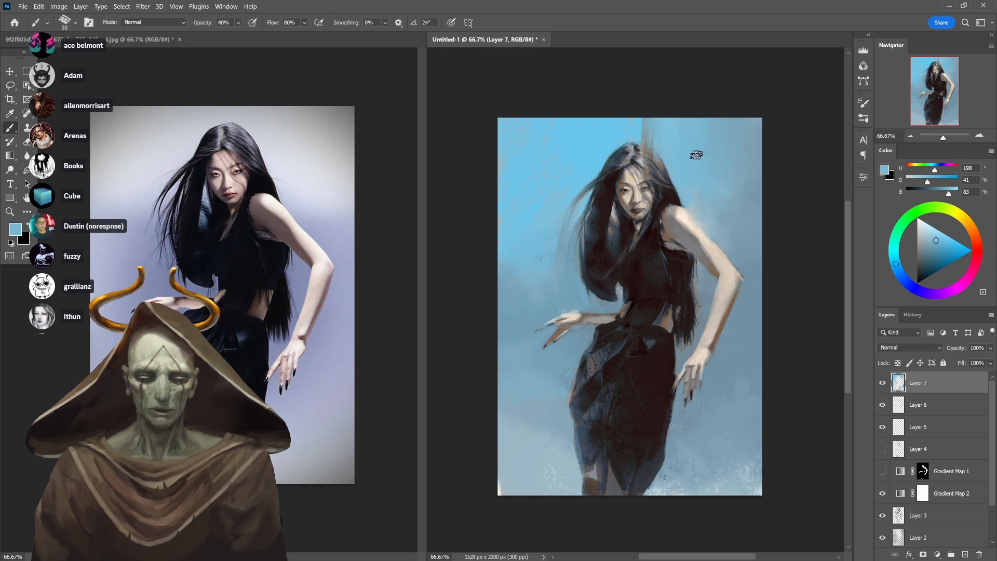
left_click(620, 119, "alt")
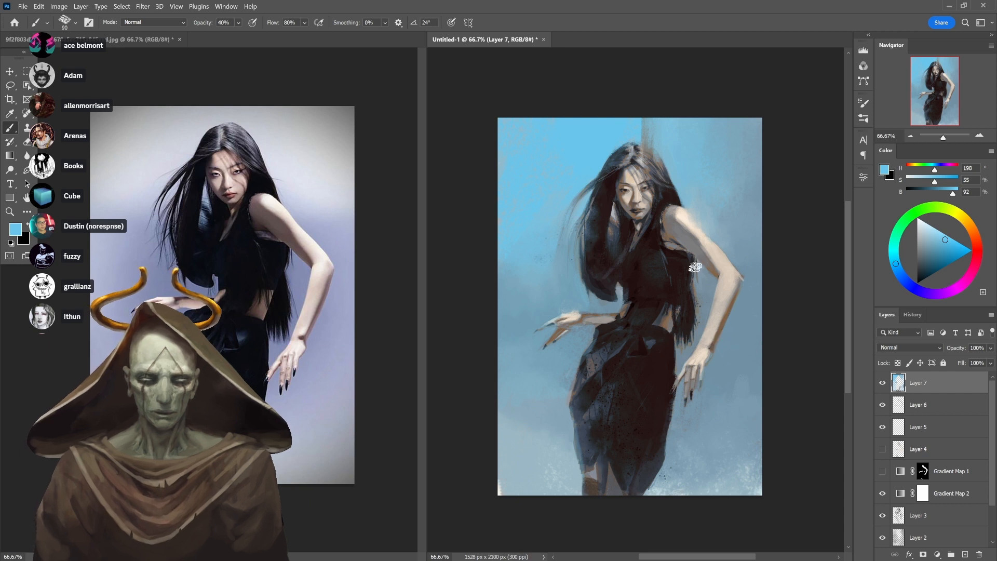
key("7")
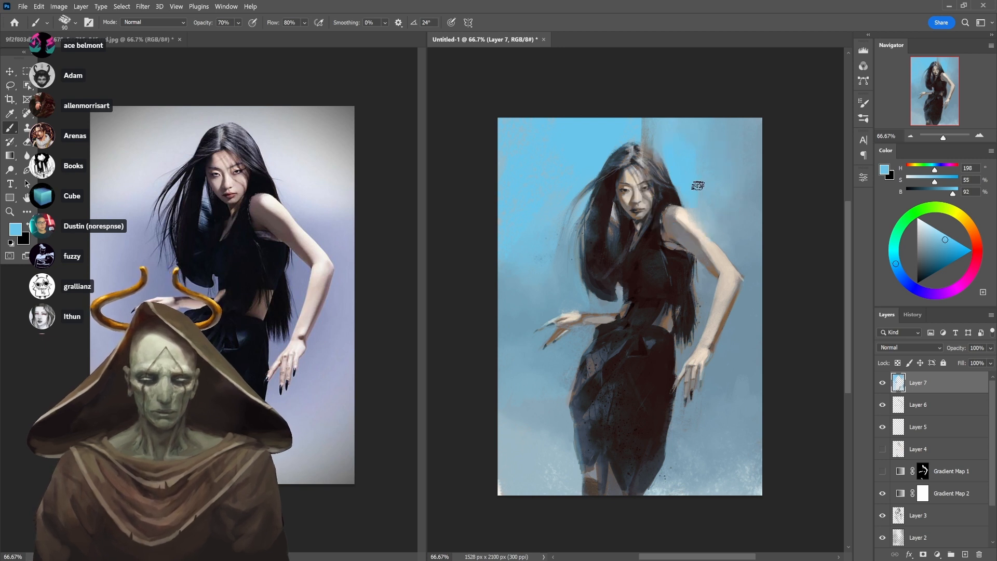
left_click(705, 212, "alt")
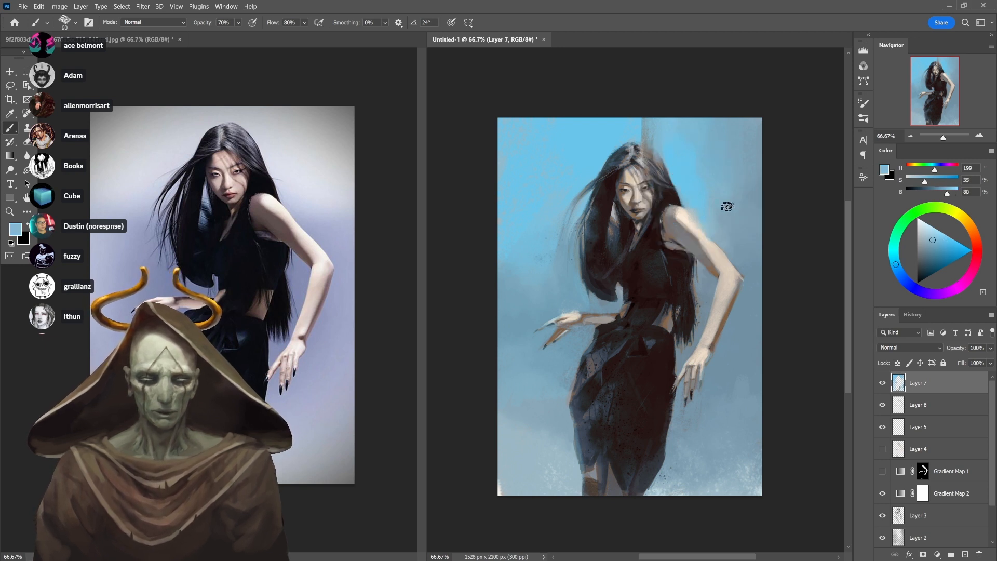
left_click(685, 165, "alt")
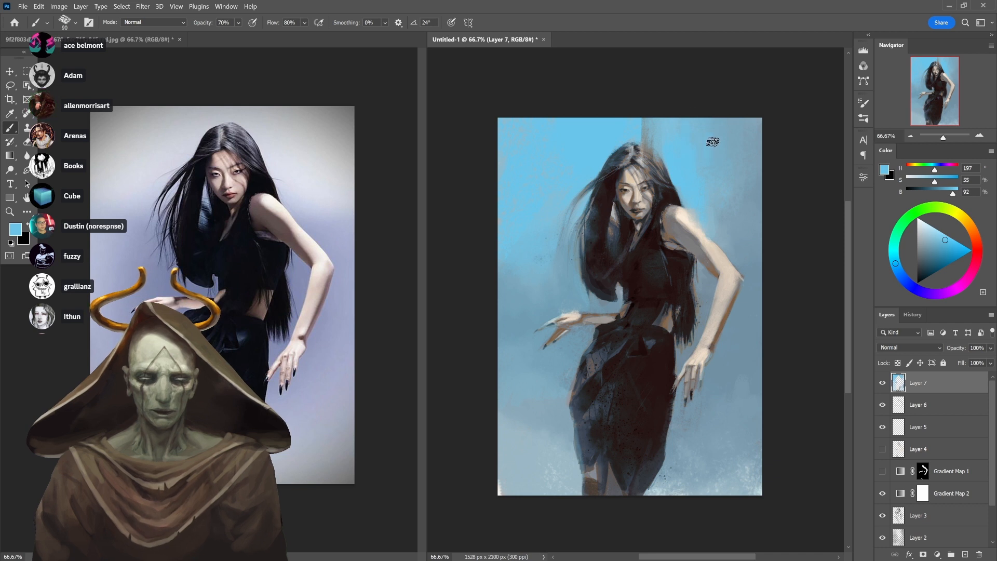
left_click(721, 153, "alt")
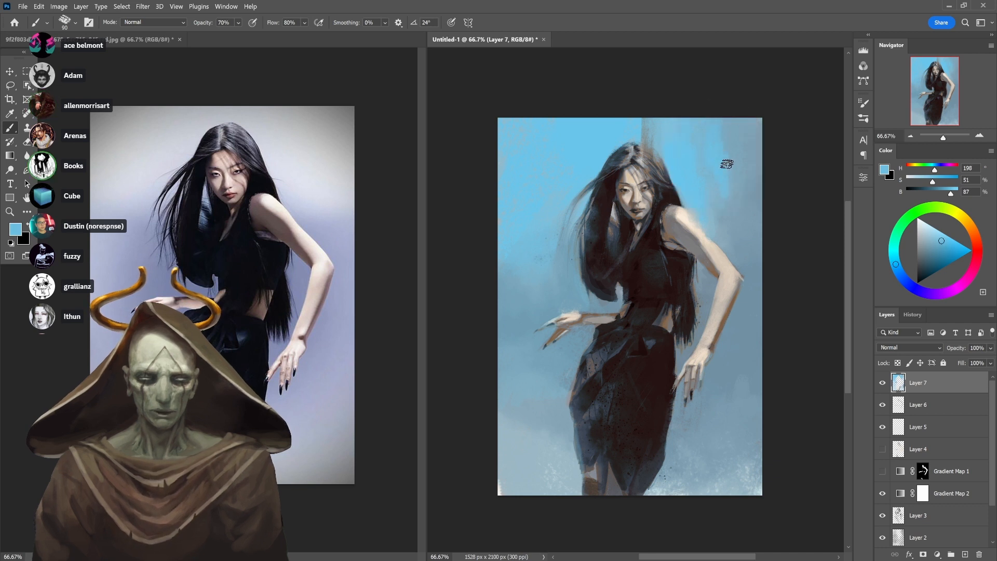
Blend the upper-right background patches together with sampled mid blues at 30% opacity
left_click(734, 156, "alt")
left_click(735, 159, "alt")
key("3")
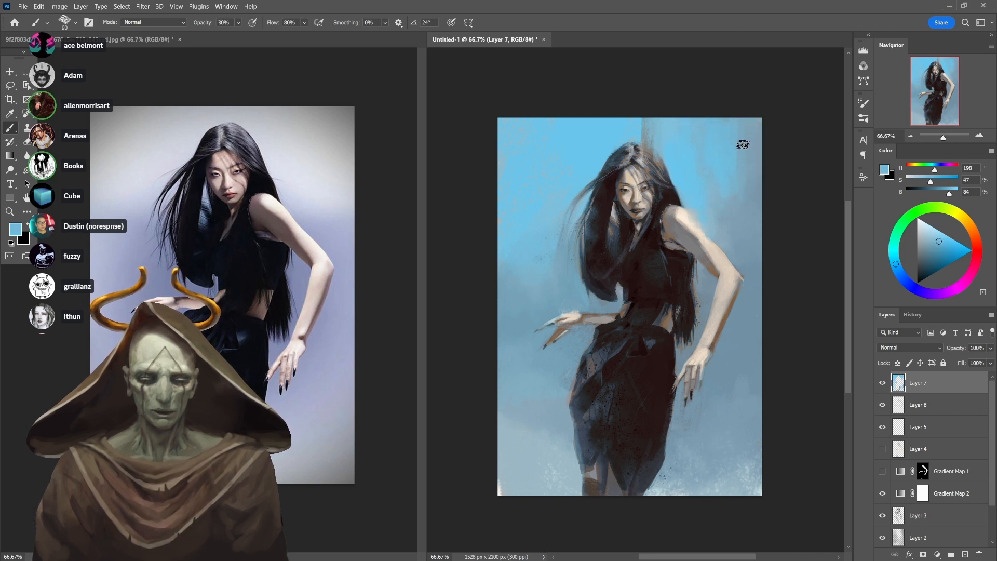
left_click(729, 206, "alt")
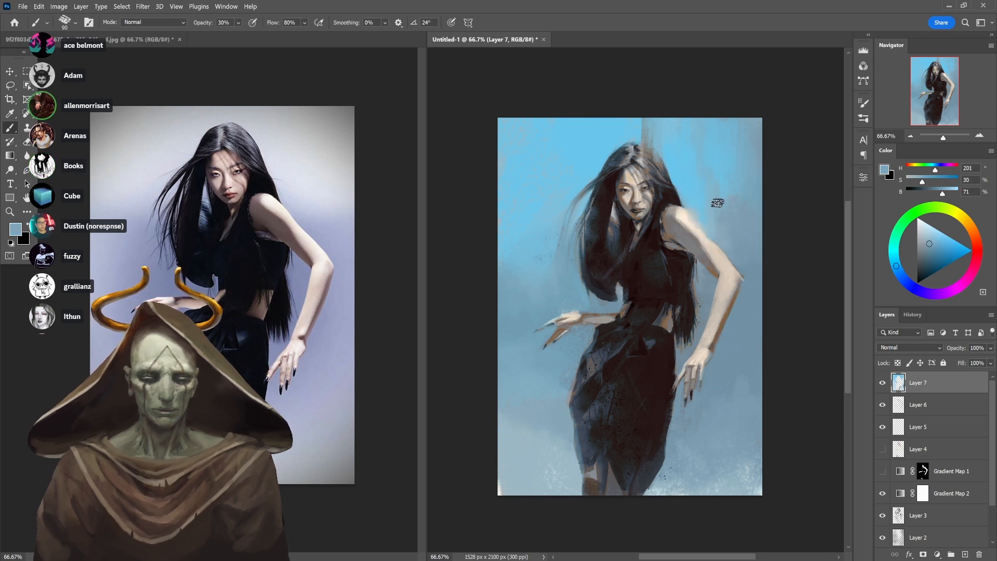
left_click(722, 146, "alt")
left_click(724, 132, "alt")
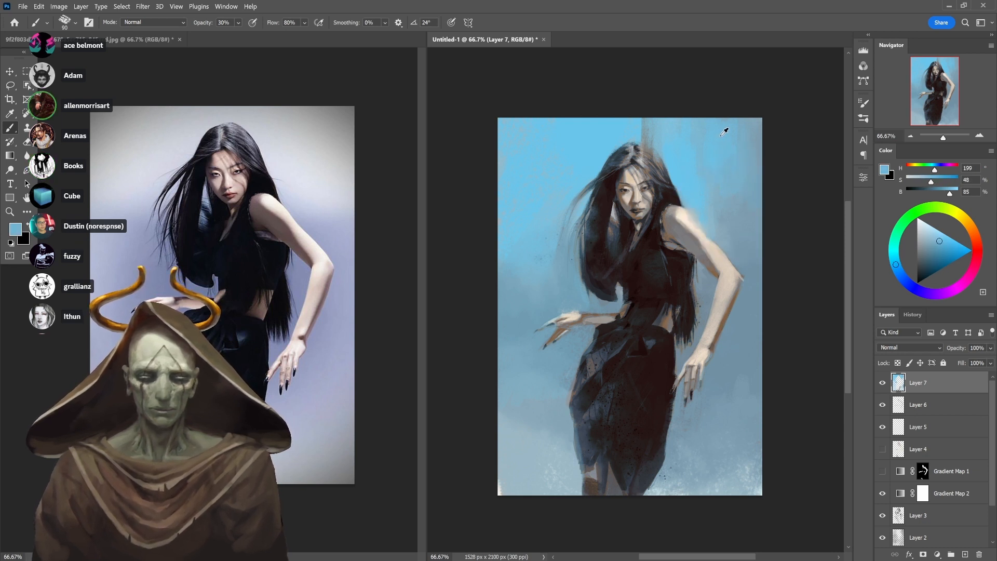
Work sampled muted blue into the upper-left background at 30% and 20% opacity
left_click(547, 263, "alt")
mouse_move(536, 229)
left_mouse_down()
mouse_move(541, 260)
mouse_move(529, 203)
left_mouse_up()
left_click(566, 277, "alt")
key("2")
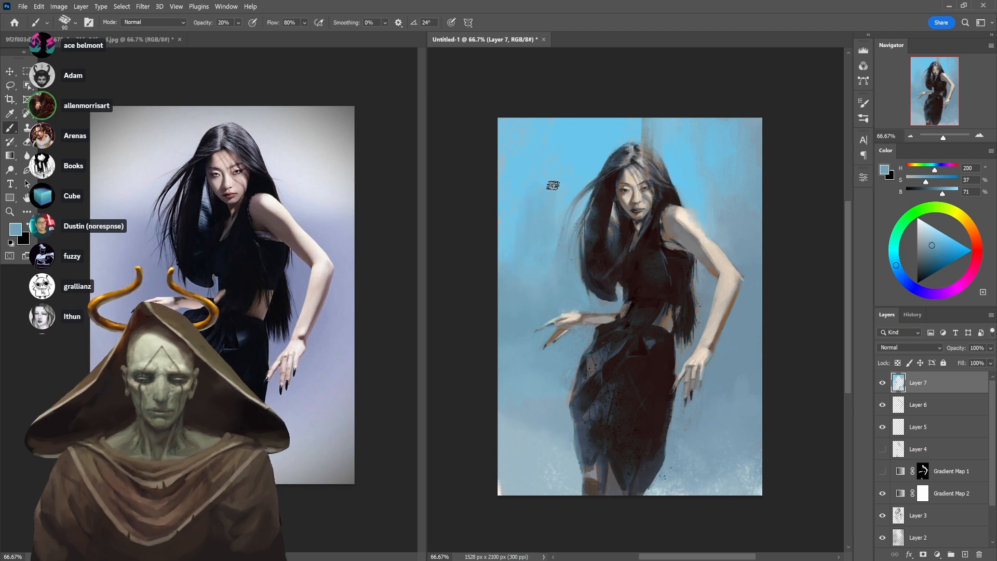
Soften the left-side background around the hair with sampled brighter blues at 40% and 20% opacity
left_click(541, 162, "alt")
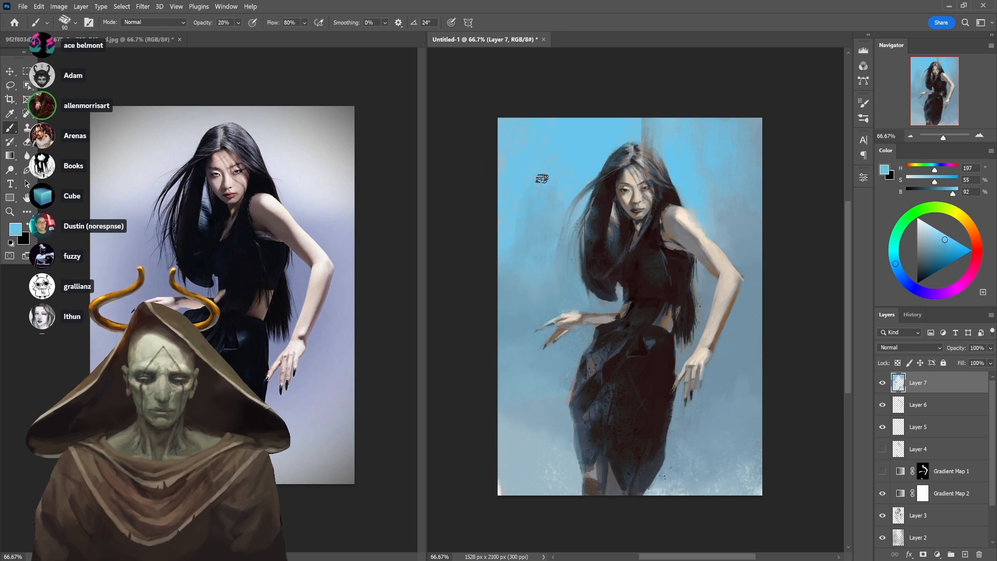
key("4")
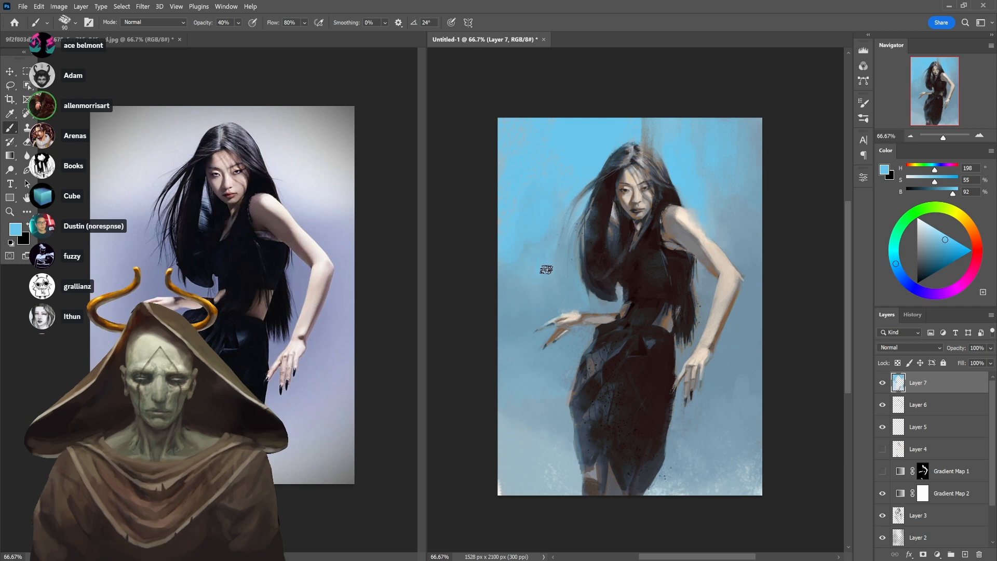
left_click(518, 288, "alt")
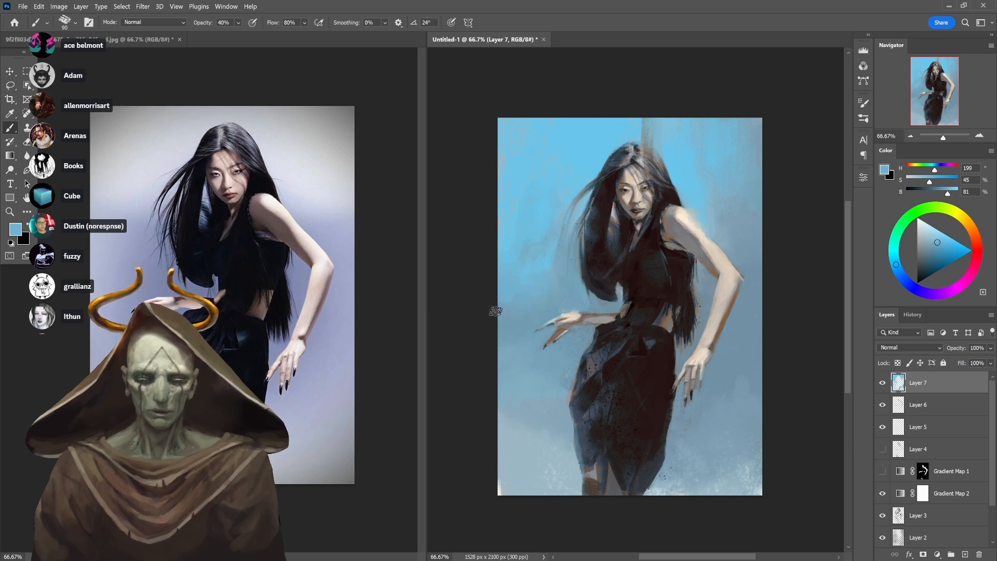
left_click(591, 162, "alt")
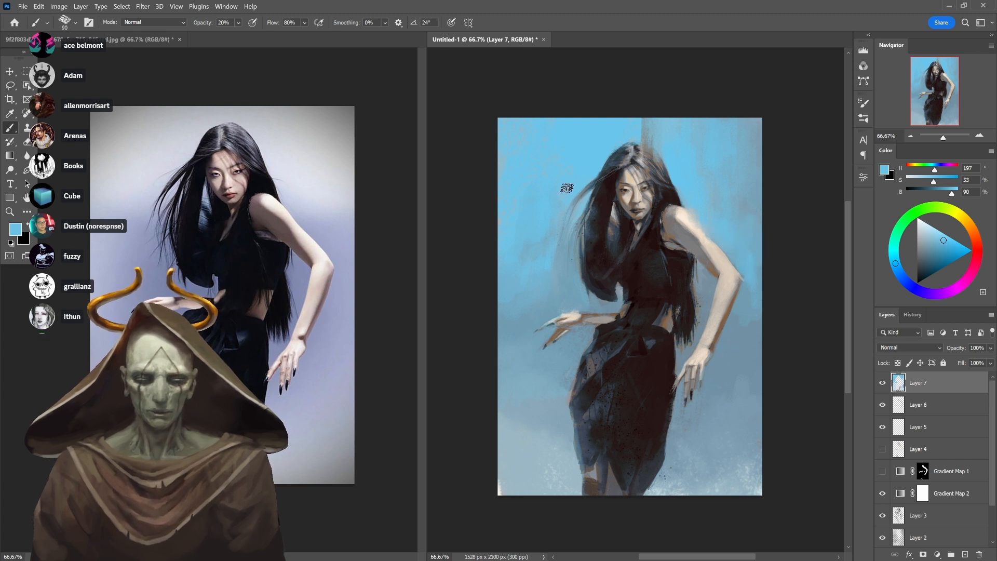
left_click(515, 165, "alt")
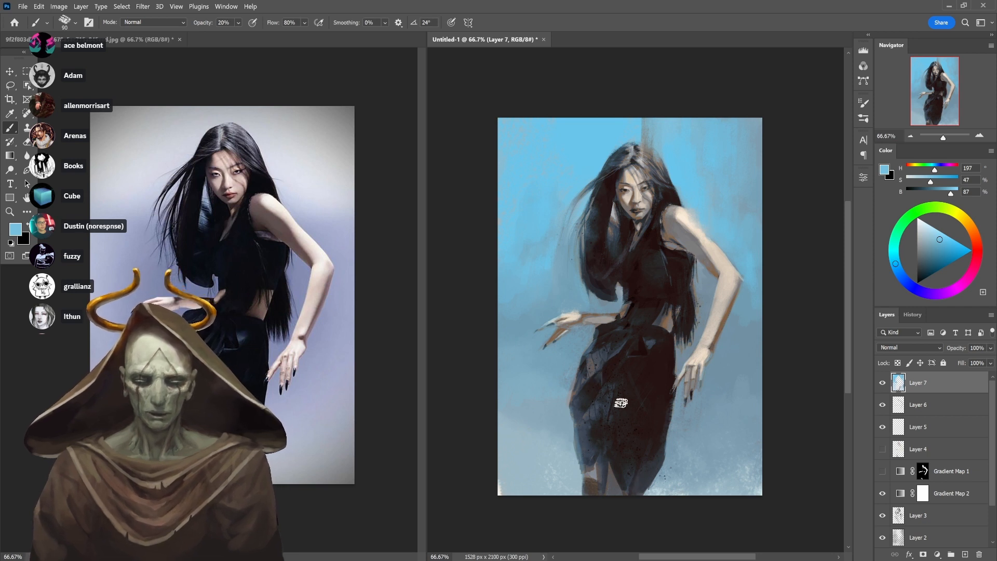
Cover the pale unpainted patch in the canvas's lower-left corner with sampled grey-blue at 70% opacity
left_click(510, 484, "alt")
key("7")
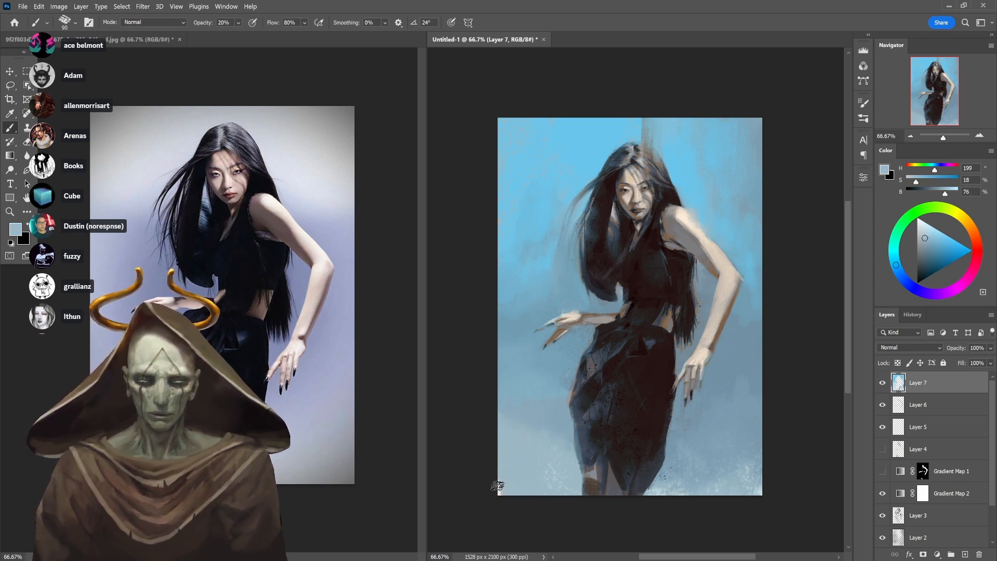
left_click(520, 413, "alt")
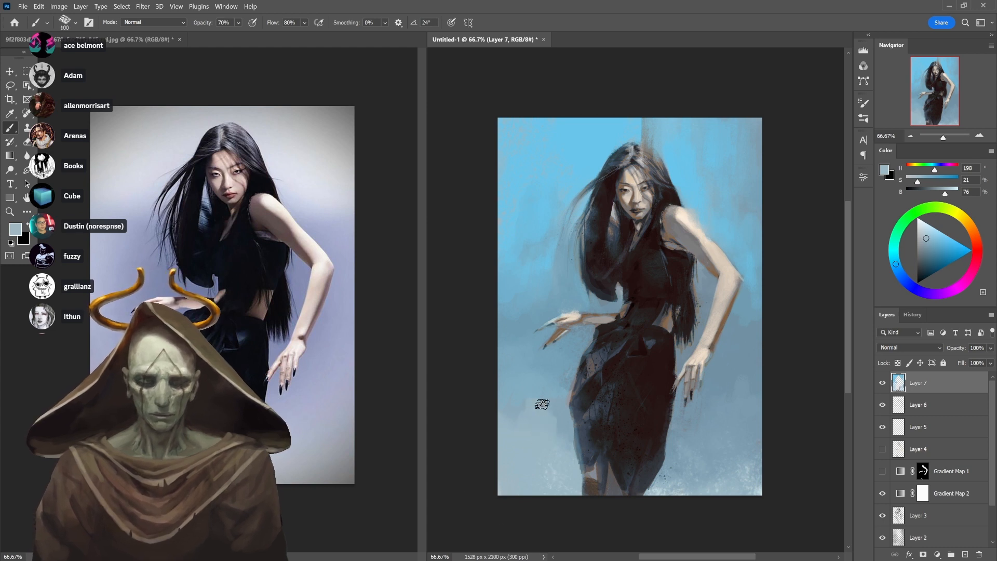
Enlarge the brush to 250 and paint broad sampled light grey-blue strokes across the lower background on both sides of the dress
key("bracketright")
key("bracketright")
key("bracketright")
key("bracketright")
key("bracketright")
key("bracketright")
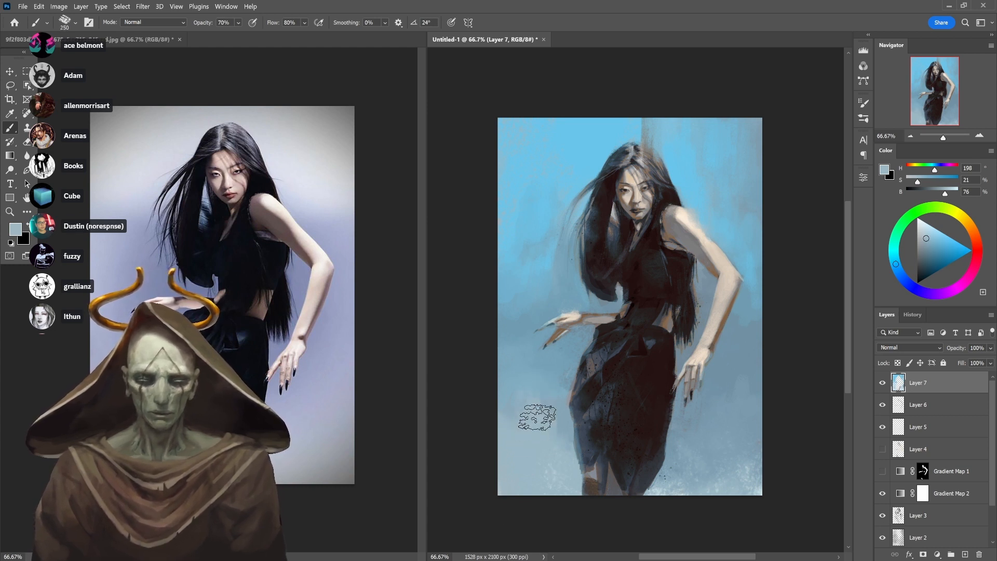
left_click(537, 416, "alt")
mouse_move(532, 385)
left_mouse_down()
mouse_move(534, 436)
mouse_move(554, 479)
left_mouse_up()
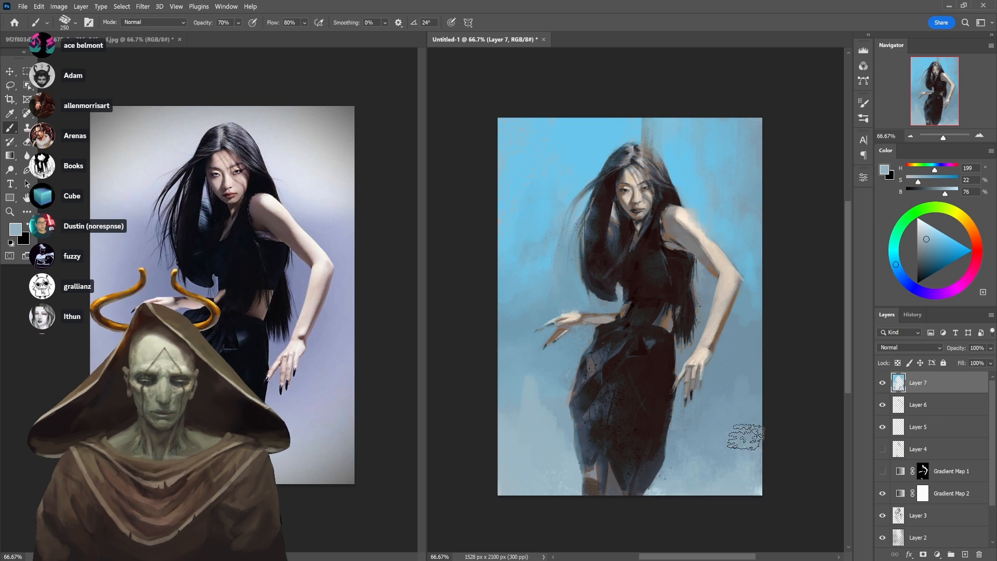
Blend sampled muted blues into the background right of the figure, from beside the dress up past the arm, at 70% opacity
mouse_move(726, 418)
left_mouse_down()
mouse_move(737, 382)
mouse_move(729, 357)
left_mouse_up()
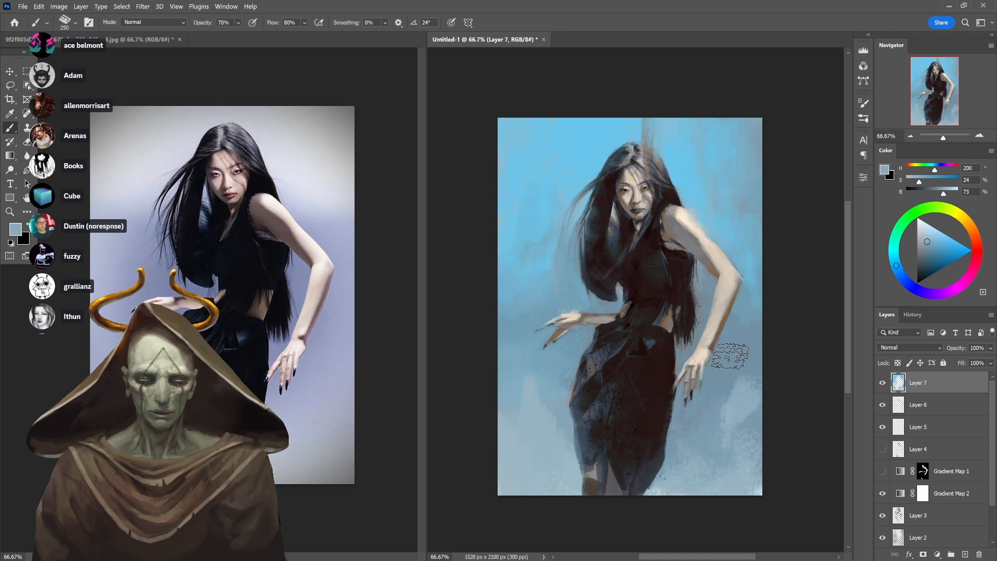
left_click(728, 399, "alt")
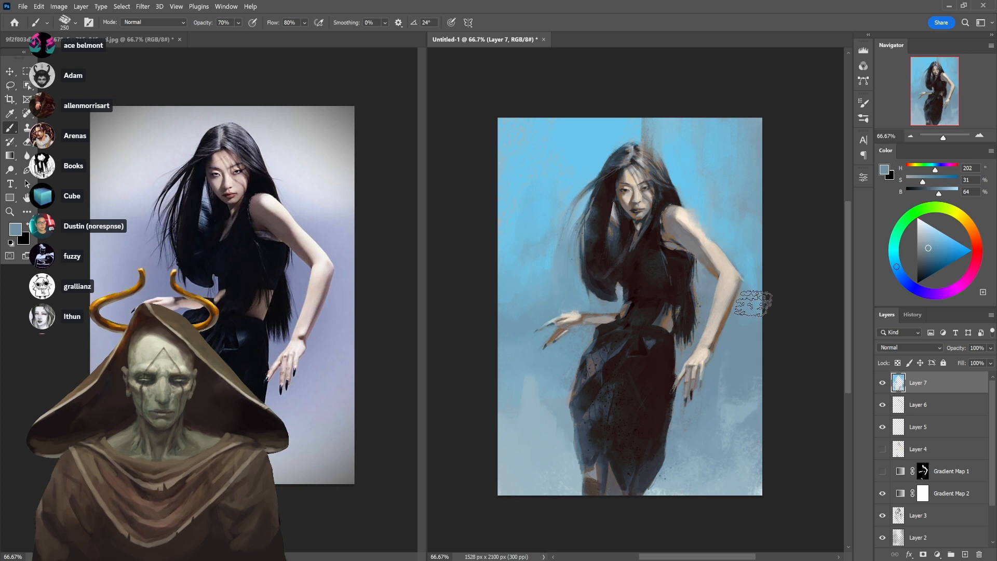
left_click(755, 276, "alt")
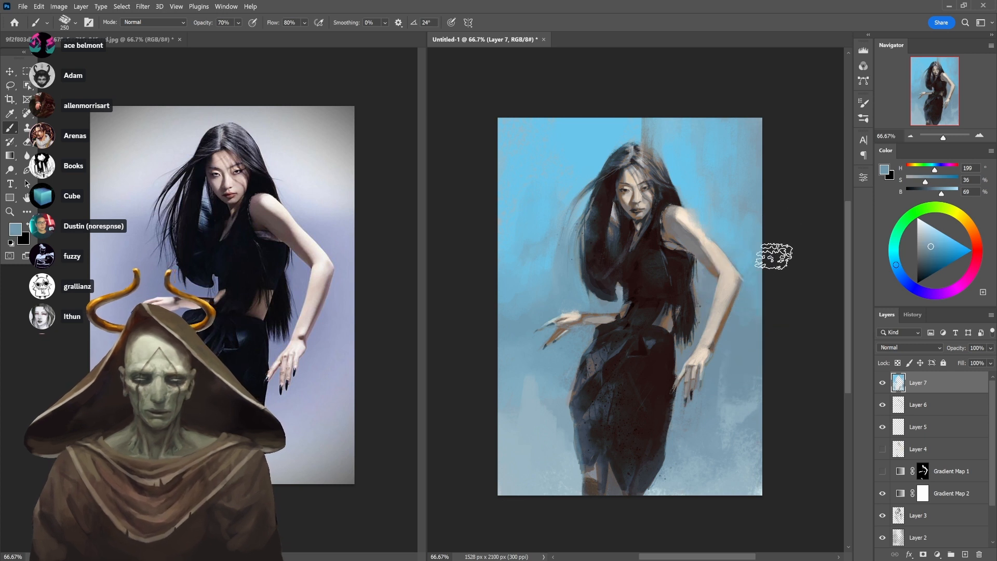
left_click(750, 267, "alt")
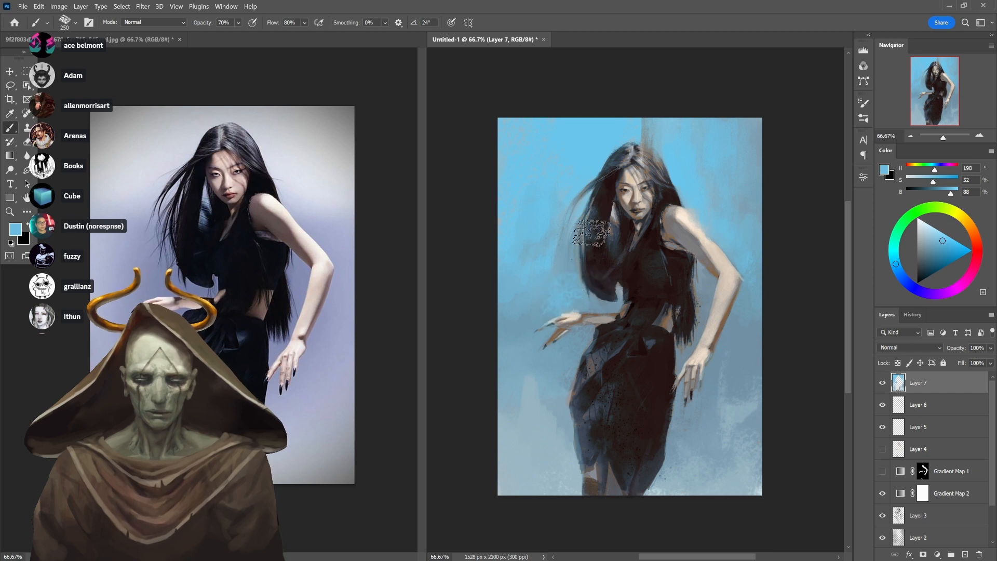
Blend sampled bright and grey blues into the background left of the hair and outstretched hand at 70% and 30% opacity
mouse_move(573, 266)
left_mouse_down()
mouse_move(545, 305)
mouse_move(567, 296)
mouse_move(534, 318)
mouse_move(561, 282)
mouse_move(527, 319)
mouse_move(554, 284)
mouse_move(533, 301)
left_mouse_up()
left_click(561, 288, "alt")
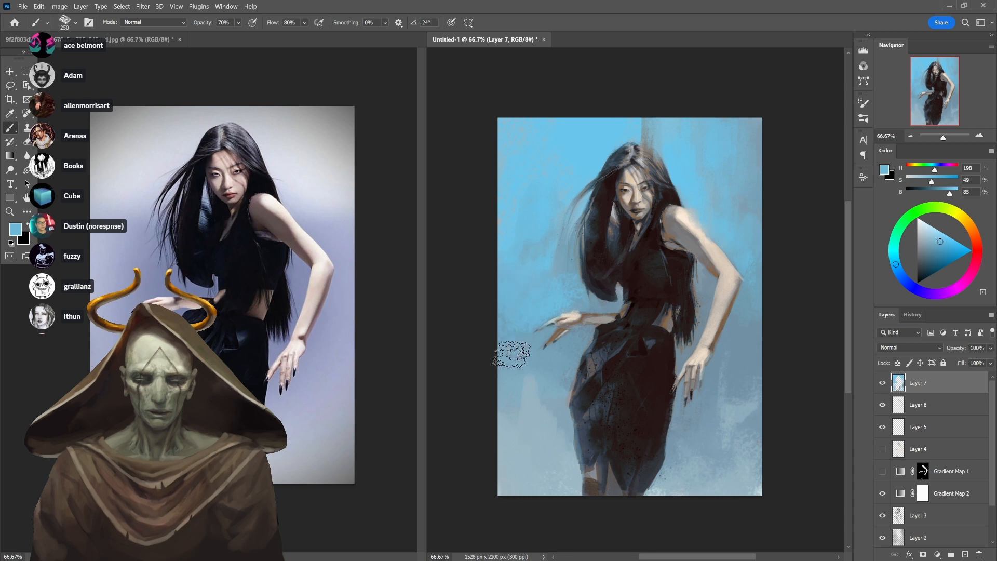
left_click(526, 330, "alt")
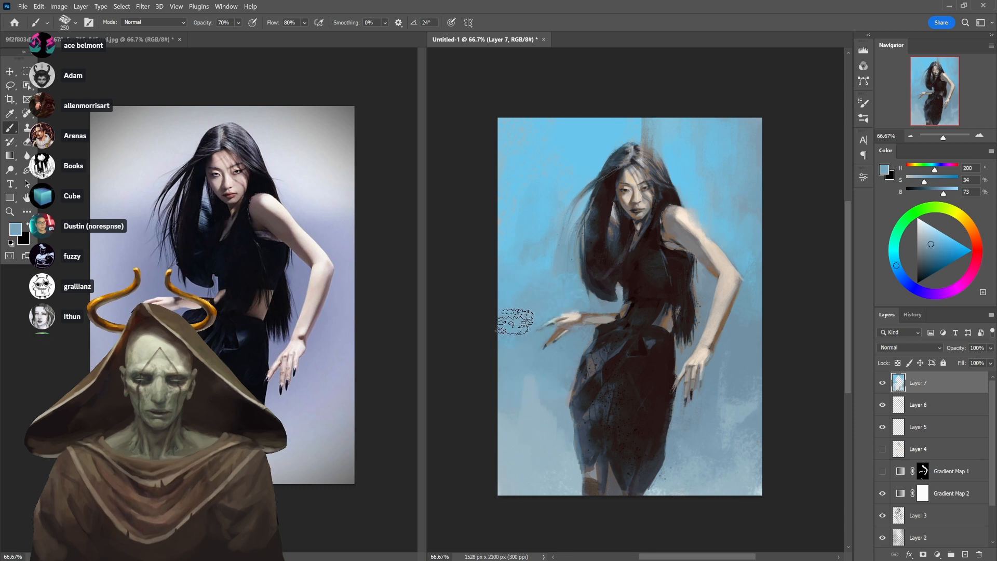
left_click(554, 248, "alt")
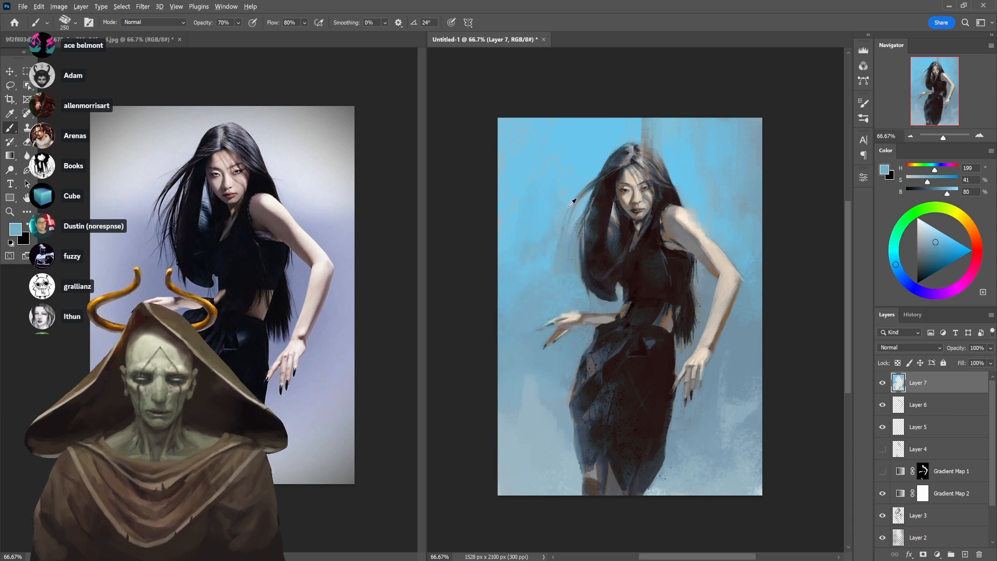
left_click(532, 210, "alt")
key("3")
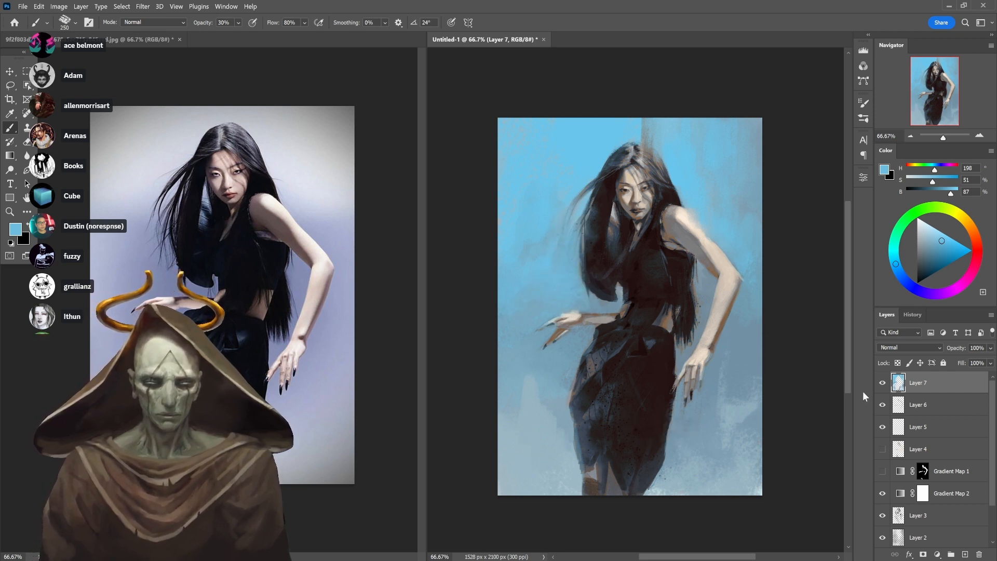
key("ctrl+s")
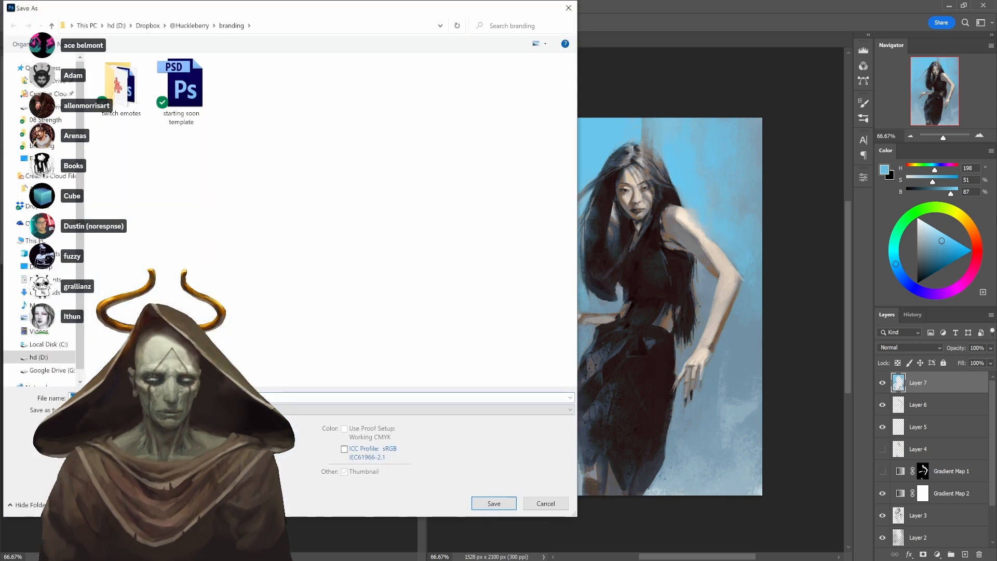
left_click(173, 28)
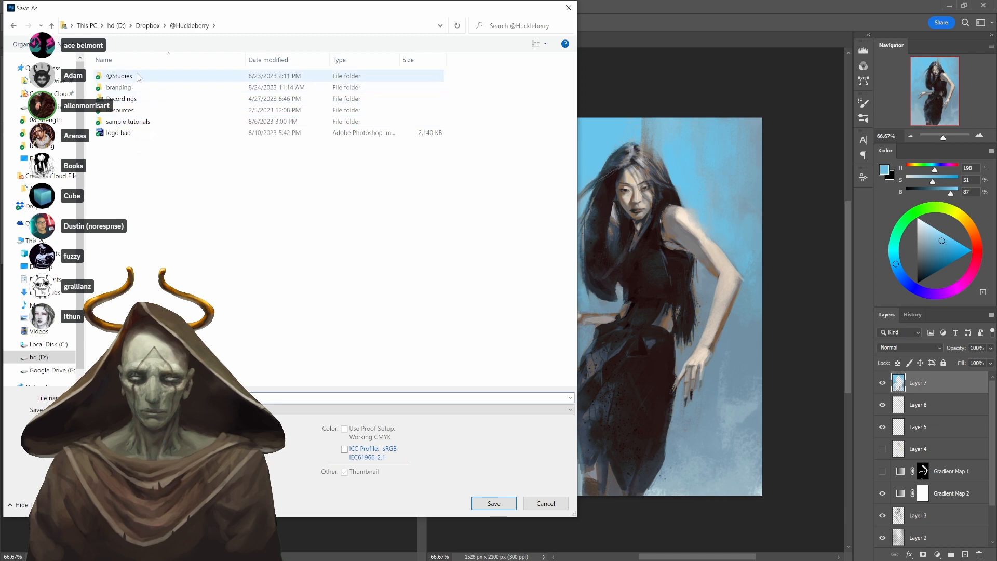
double_click(119, 75)
scroll(377, 380, "down", 3)
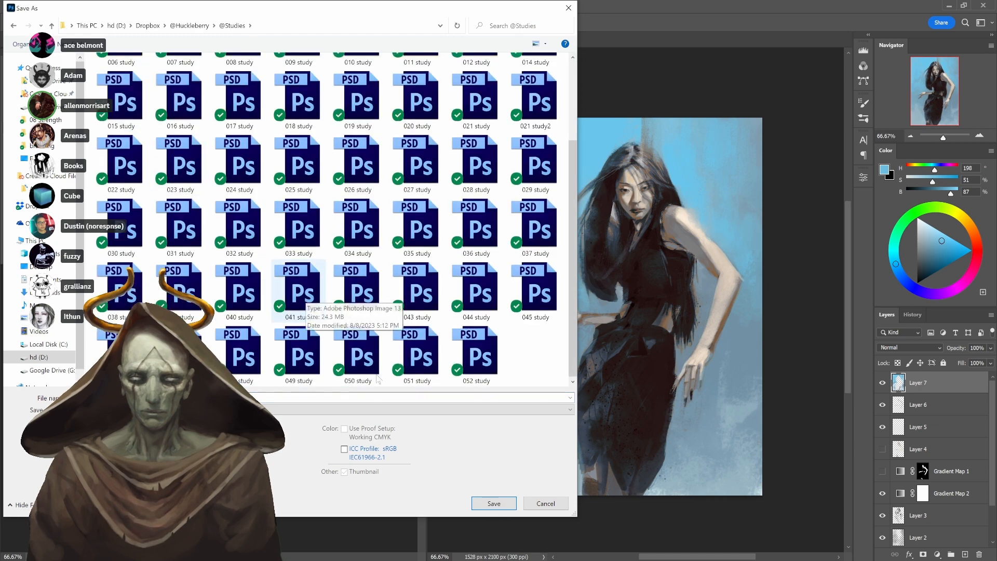
left_click(476, 357)
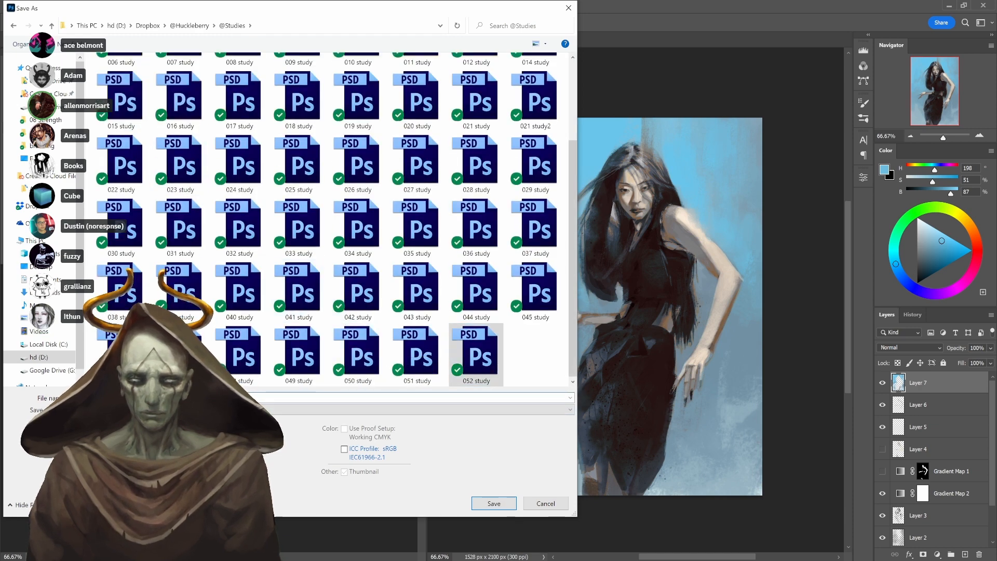
key("BackSpace")
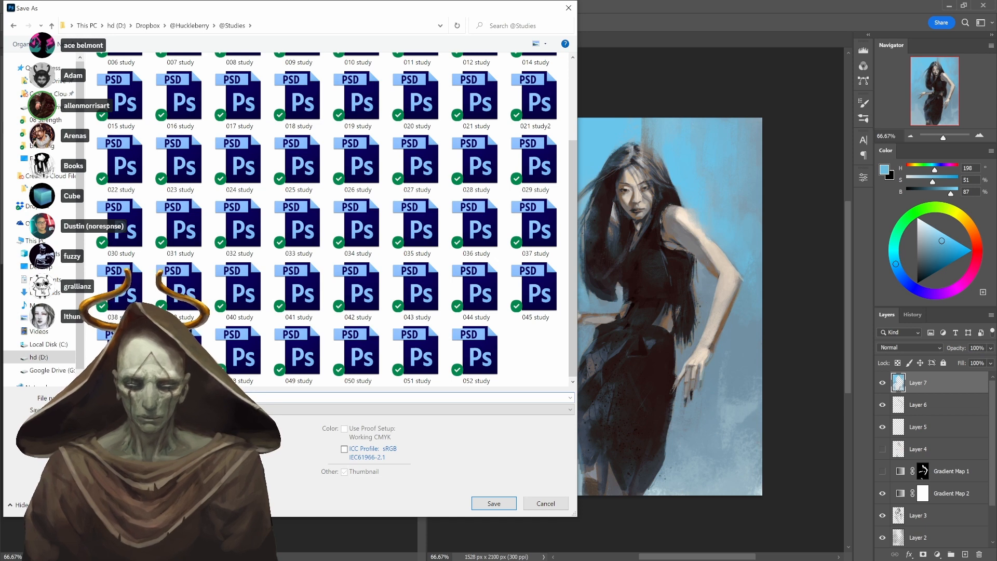
key("Return")
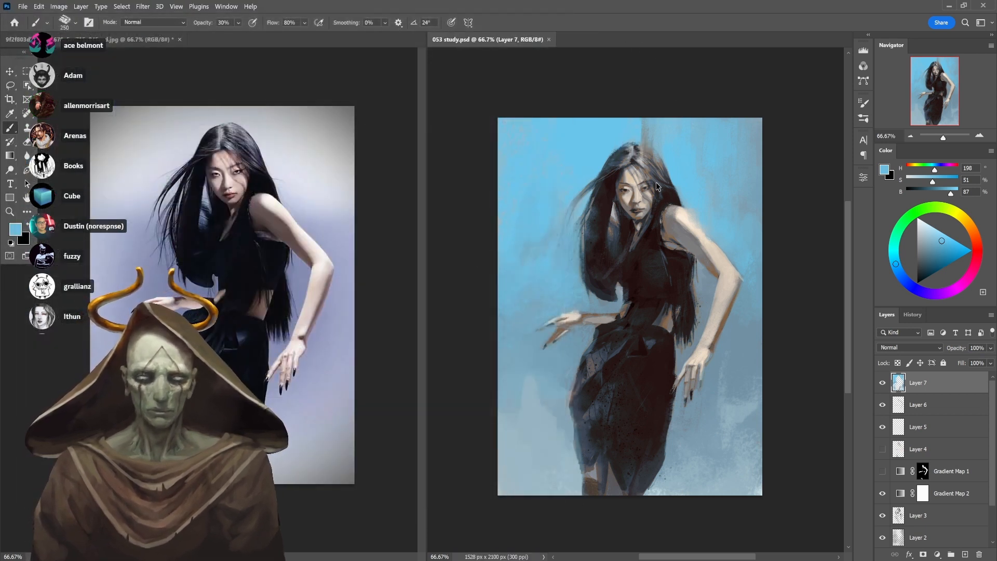
key("ctrl+alt+shift+s")
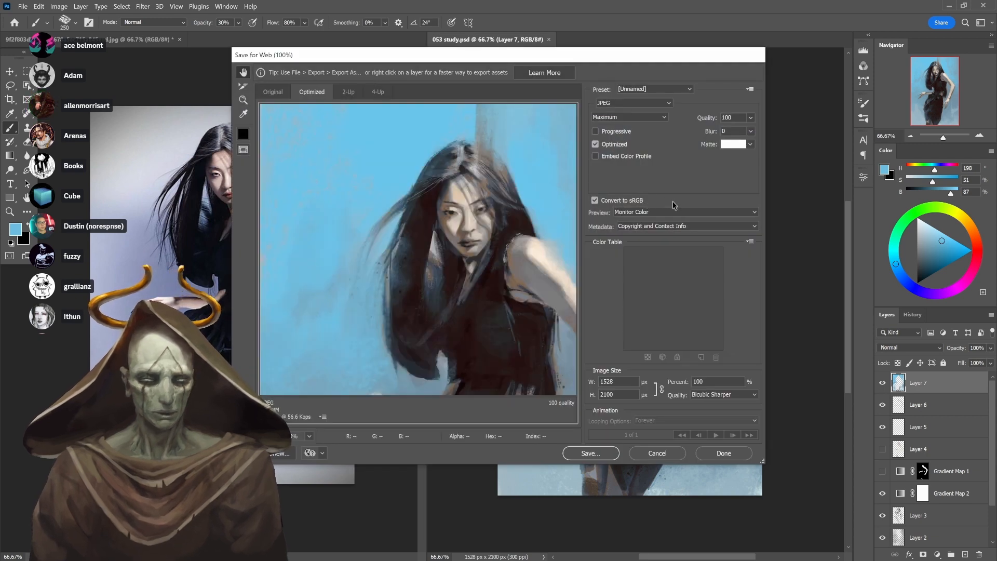
left_click(605, 453)
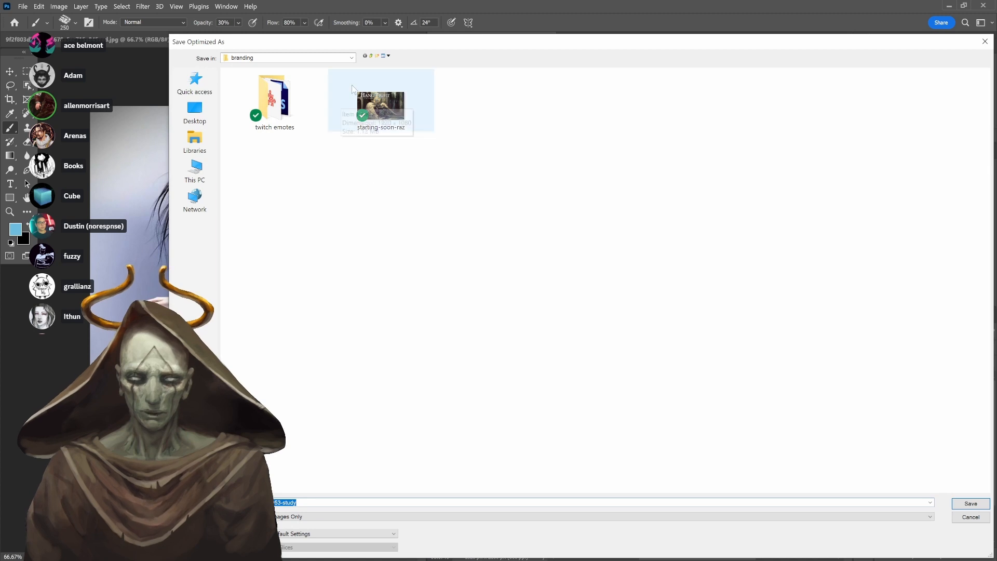
left_click(371, 56)
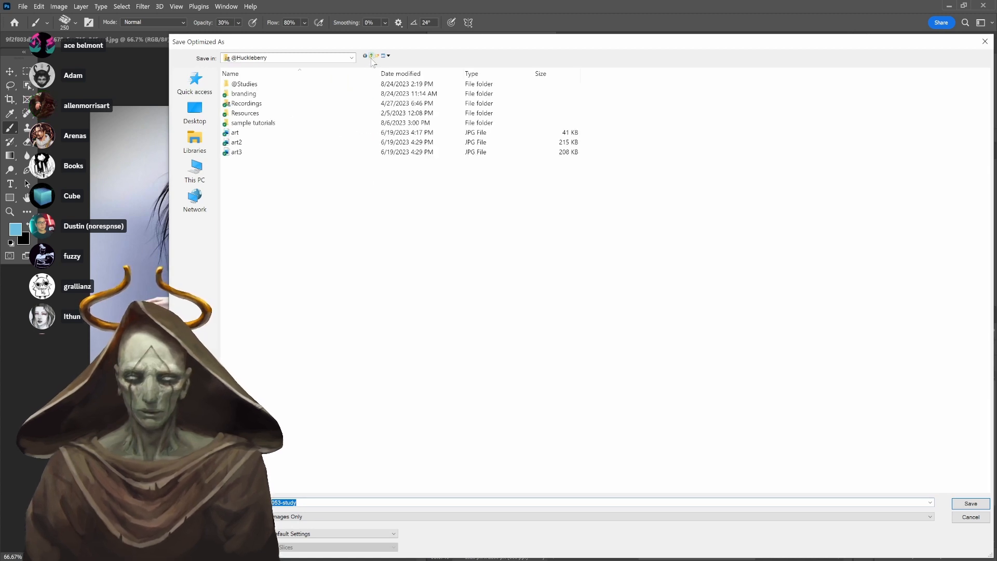
left_click(347, 85)
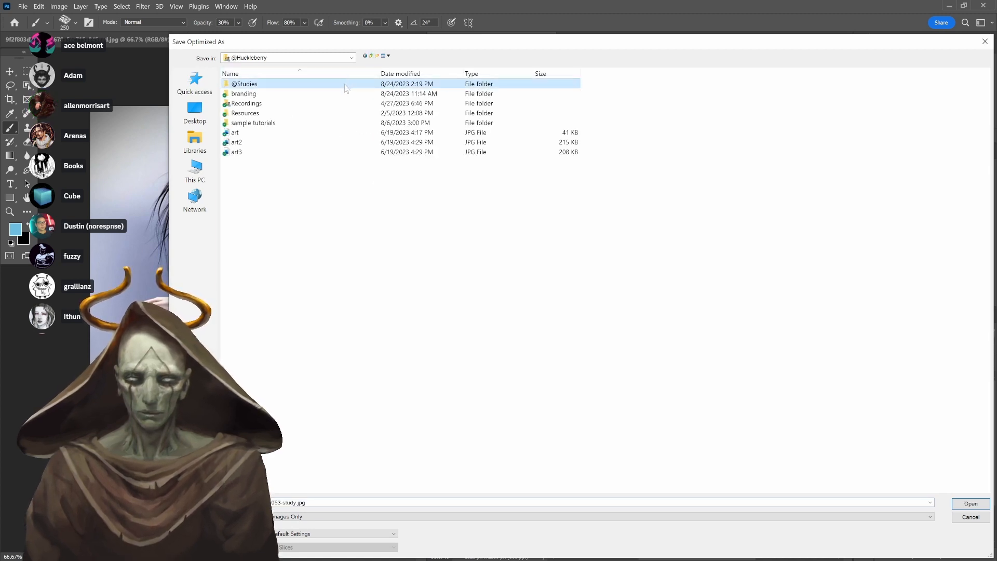
double_click(345, 87)
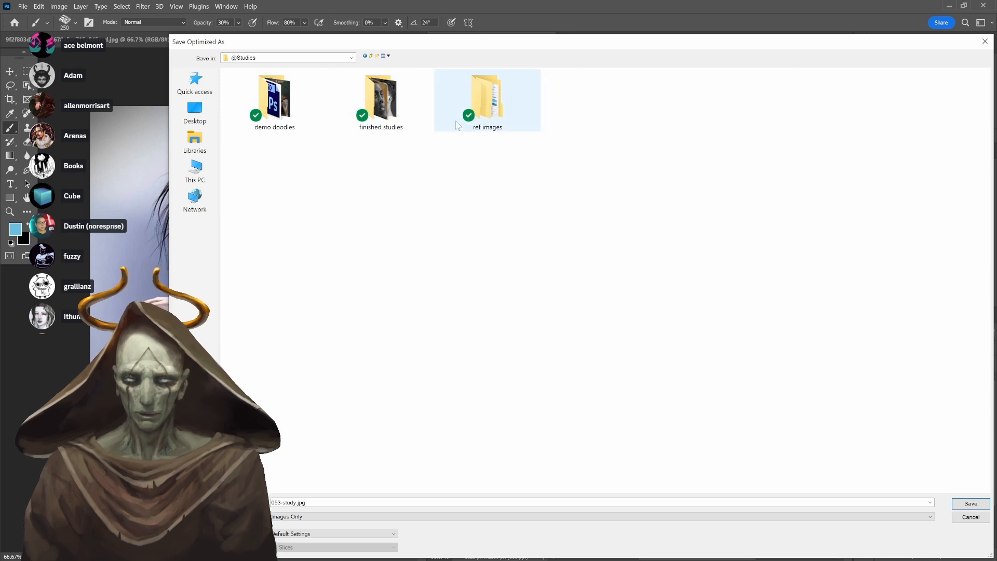
double_click(406, 115)
scroll(645, 301, "down", 10)
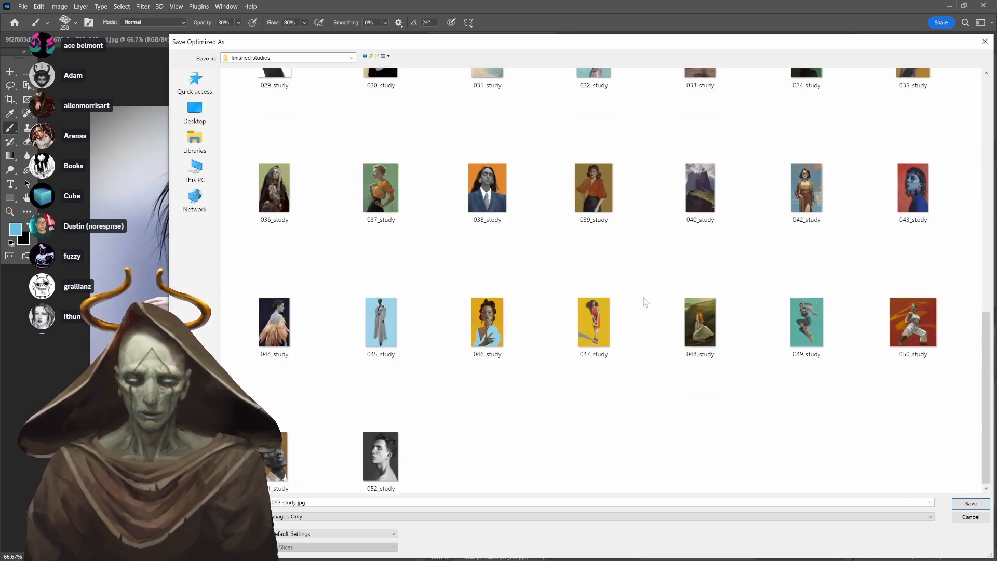
left_click(399, 449)
left_click(281, 502)
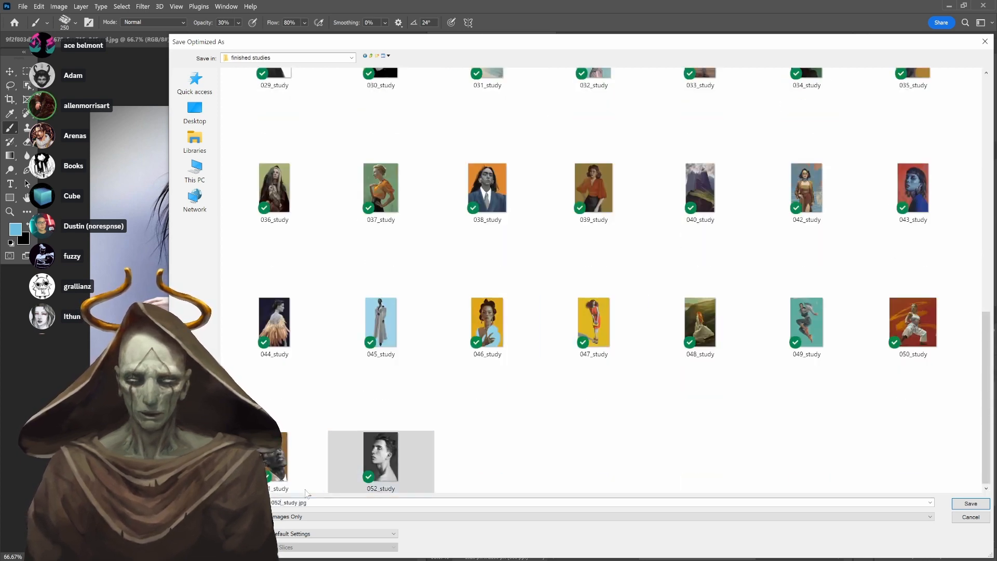
key("Return")
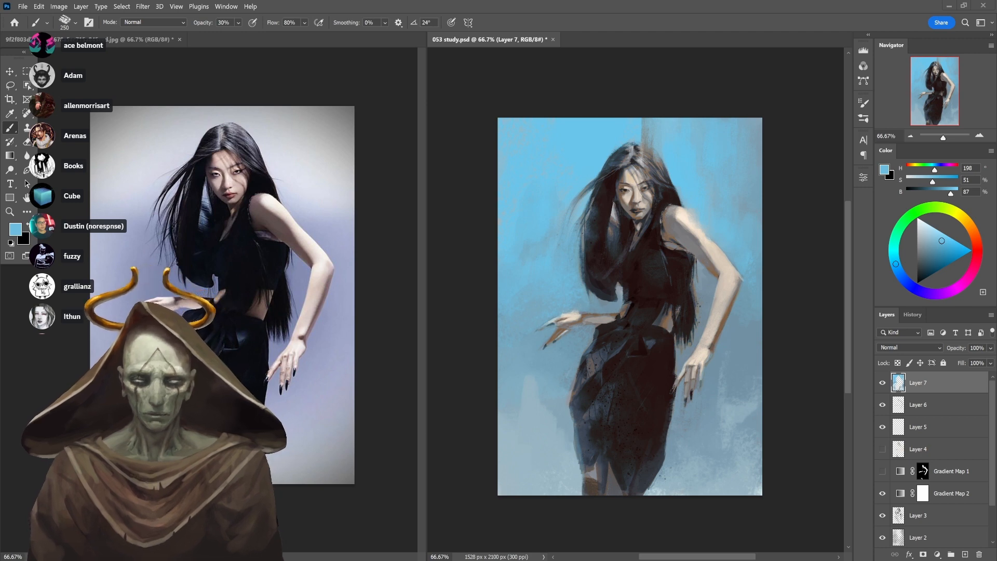
Switch to File Explorer, locate the exported 053_study image in the finished studies folder, and minimize the window
key("alt+Tab")
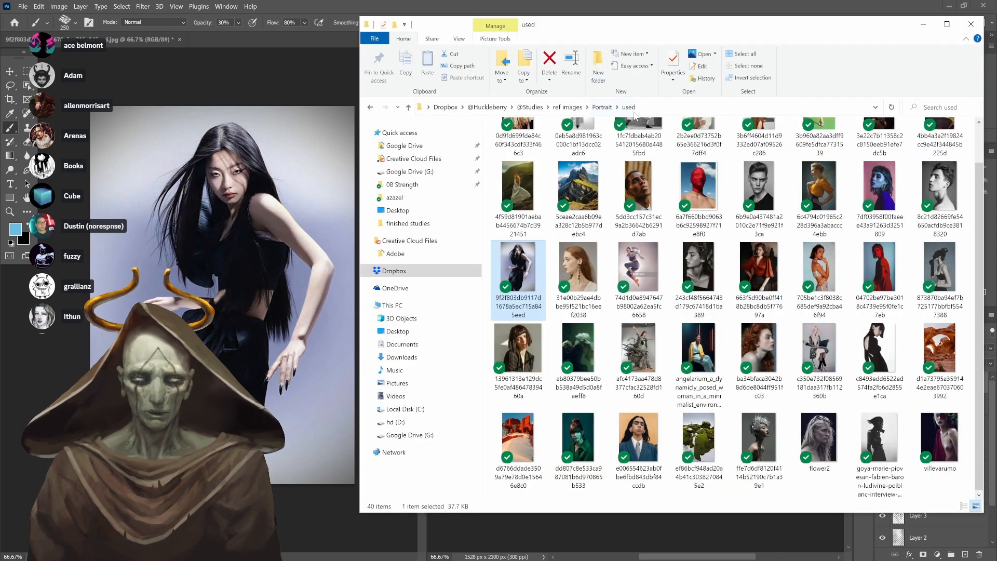
left_click(530, 107)
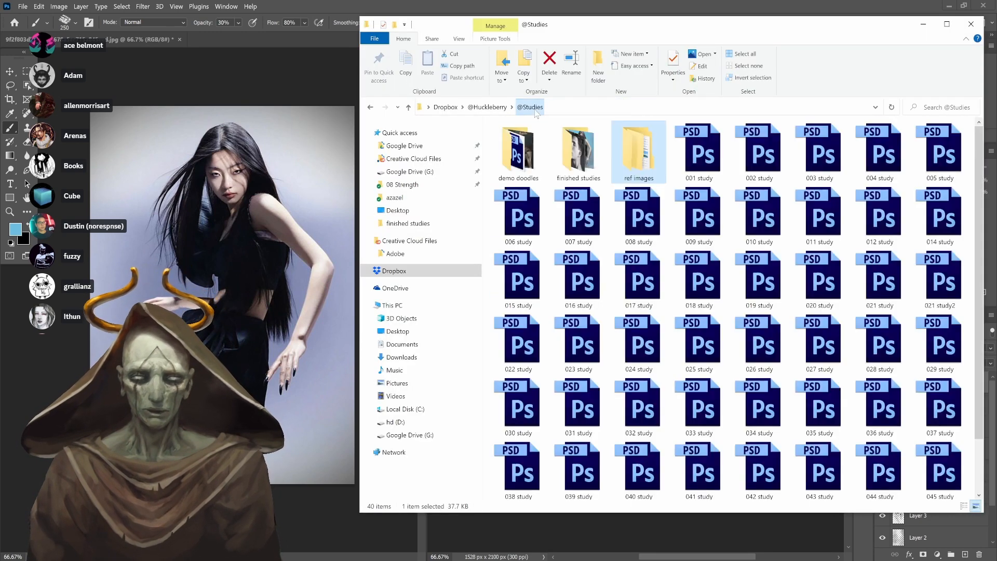
double_click(595, 157)
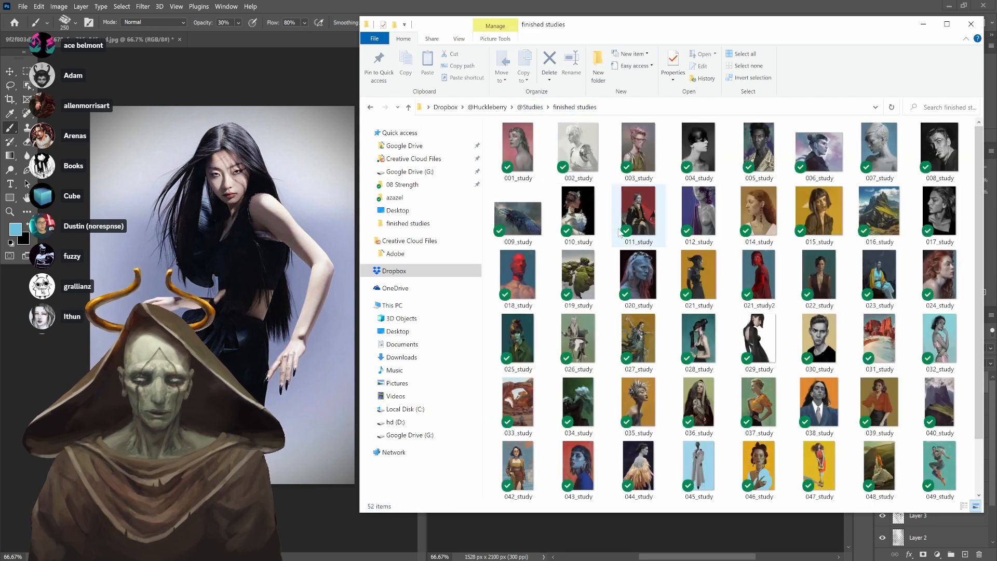
scroll(669, 270, "down", 1)
left_click(706, 470)
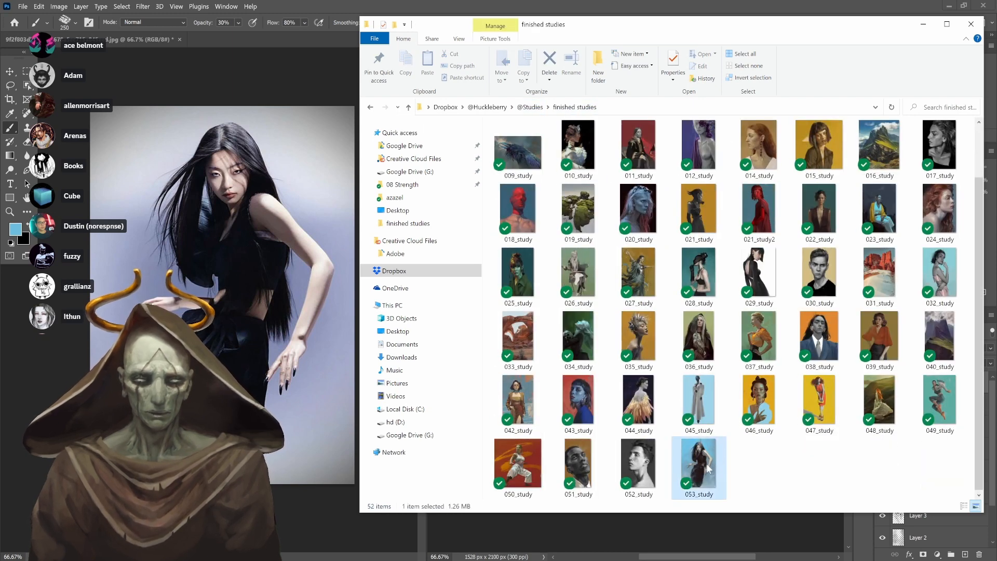
left_click_drag(706, 469, 727, 468)
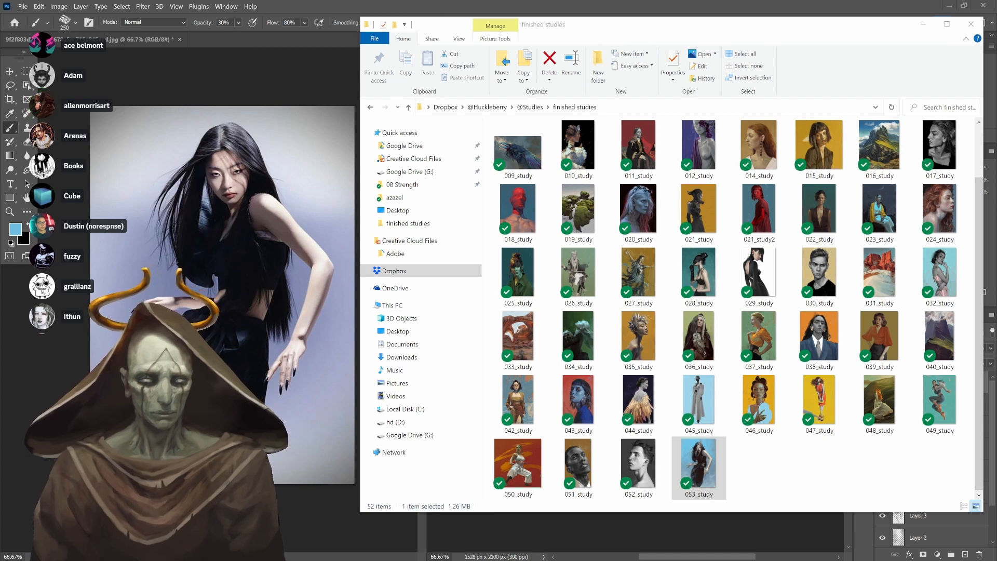
left_click(923, 24)
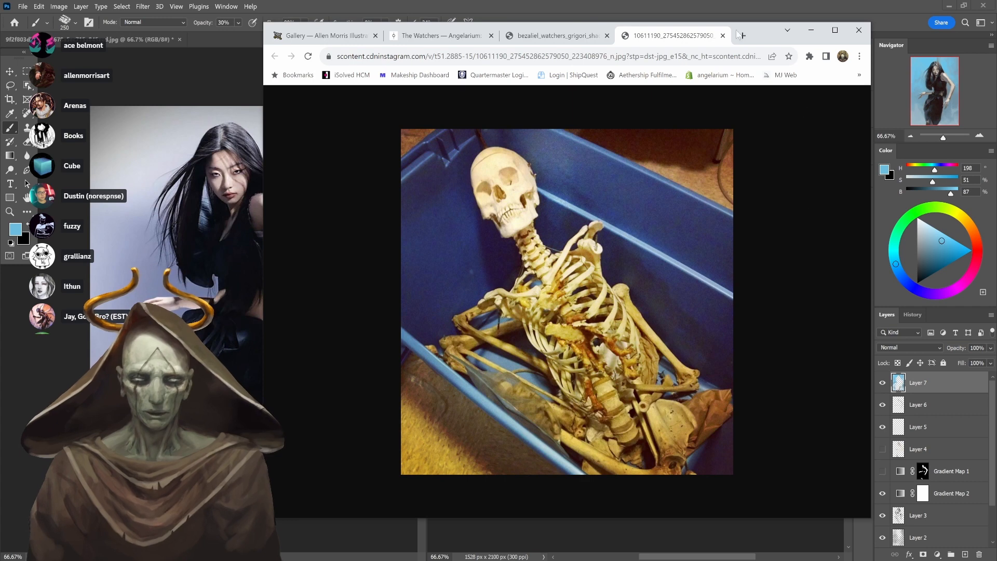
Move the browser window aside and compare the skeleton photo in the blue bin with the Instagram photo of the laid-out skeleton
left_click_drag(761, 35, 513, 24)
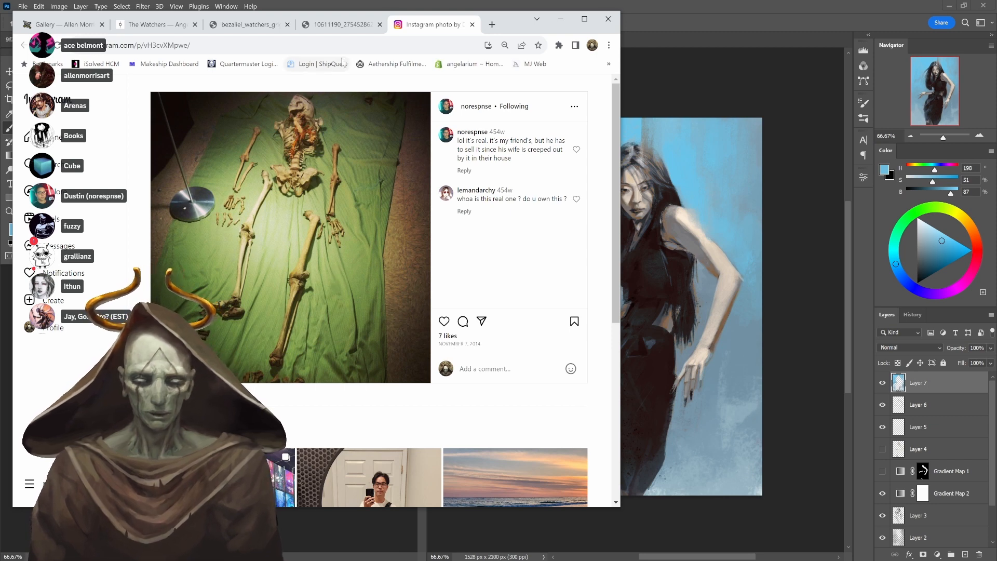
left_click(344, 26)
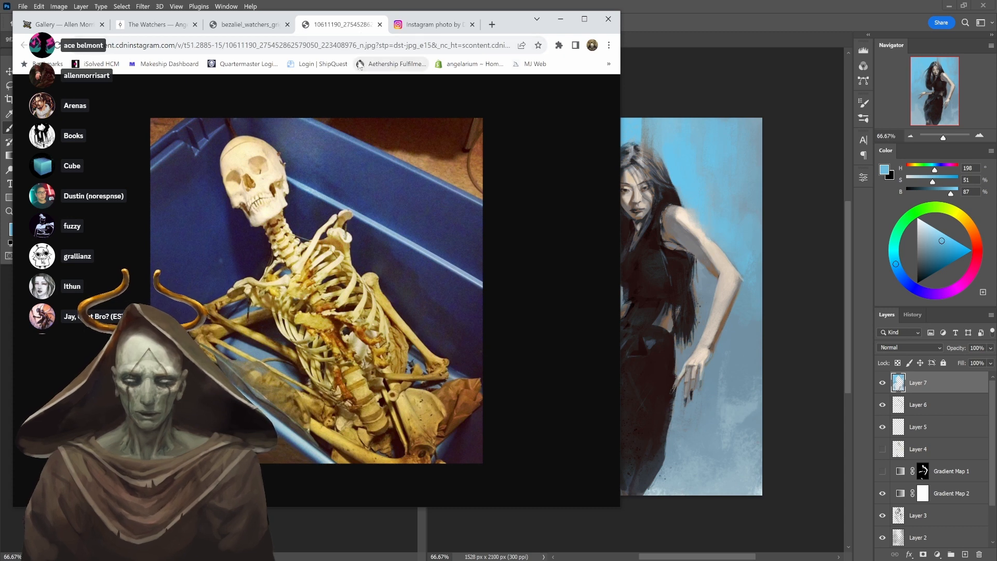
left_click(400, 27)
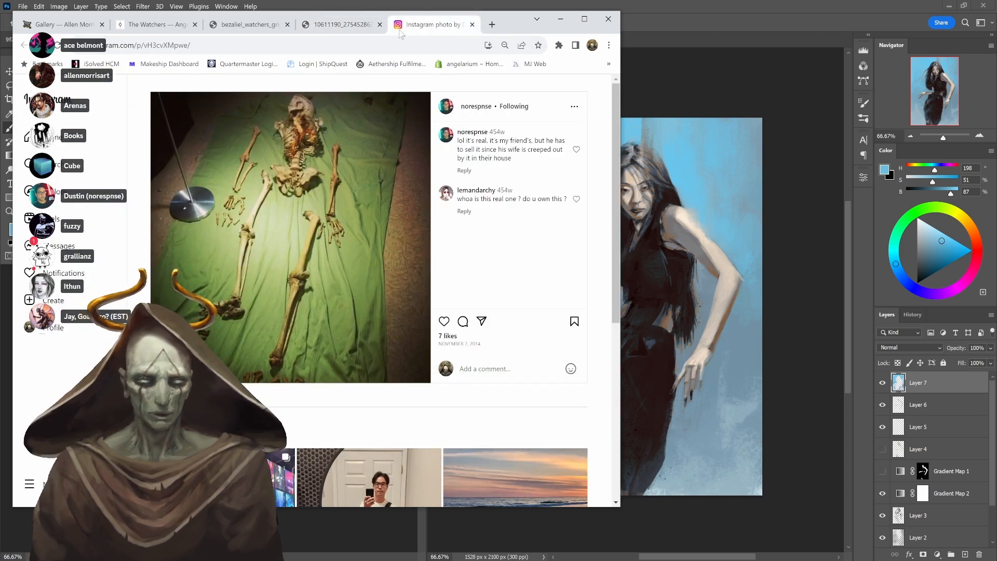
left_click(342, 30)
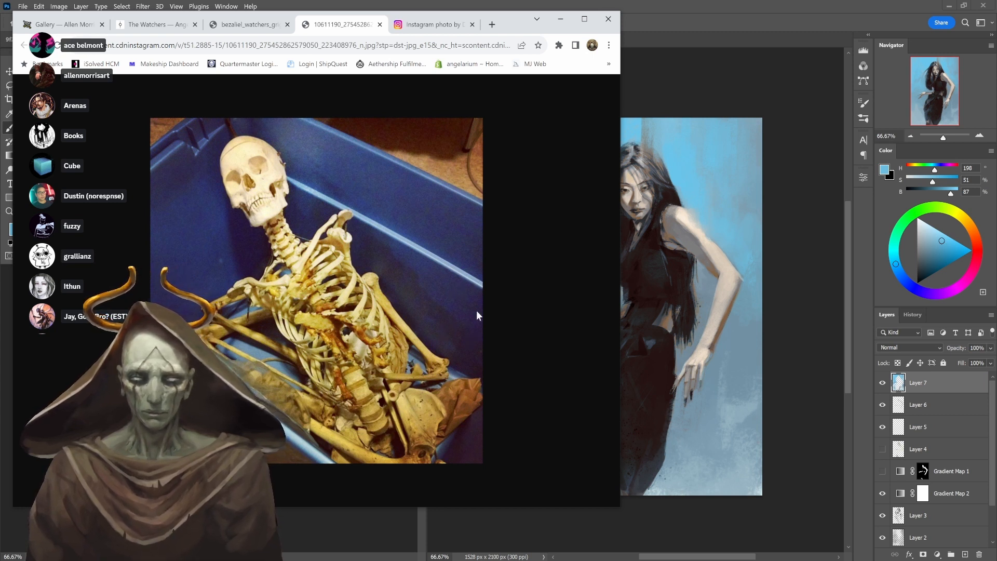
left_click(410, 26)
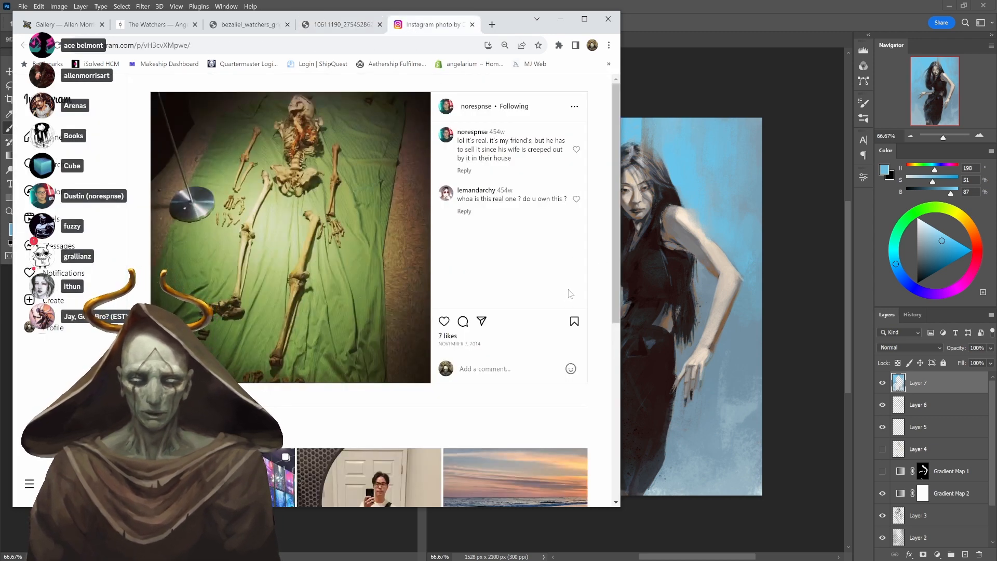
left_click(338, 26)
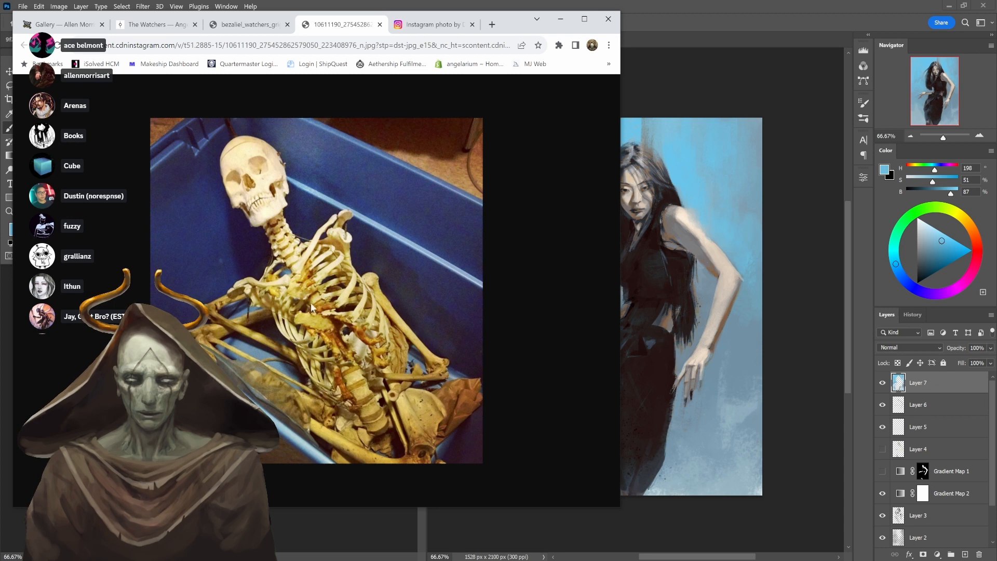
left_click(431, 24)
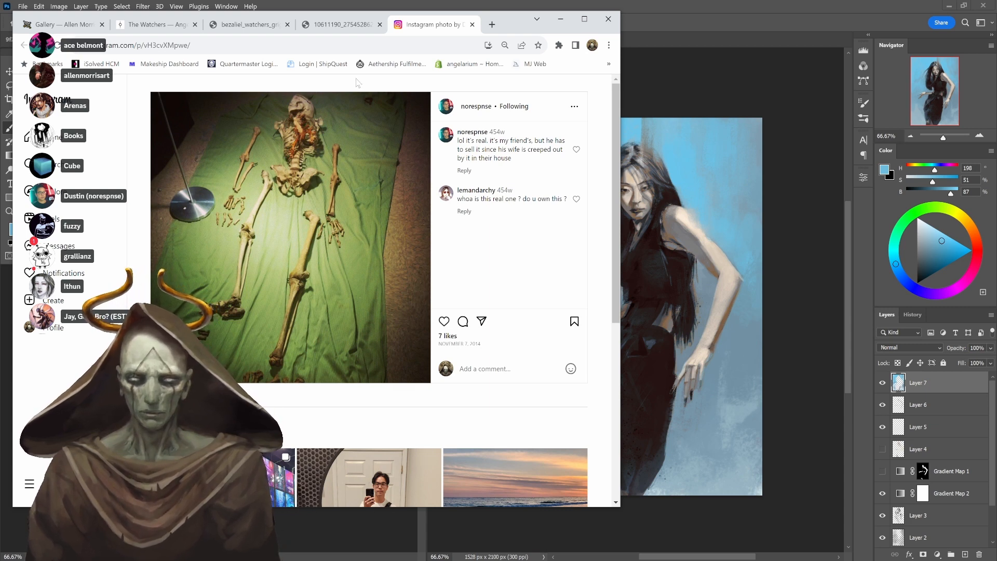
left_click(342, 24)
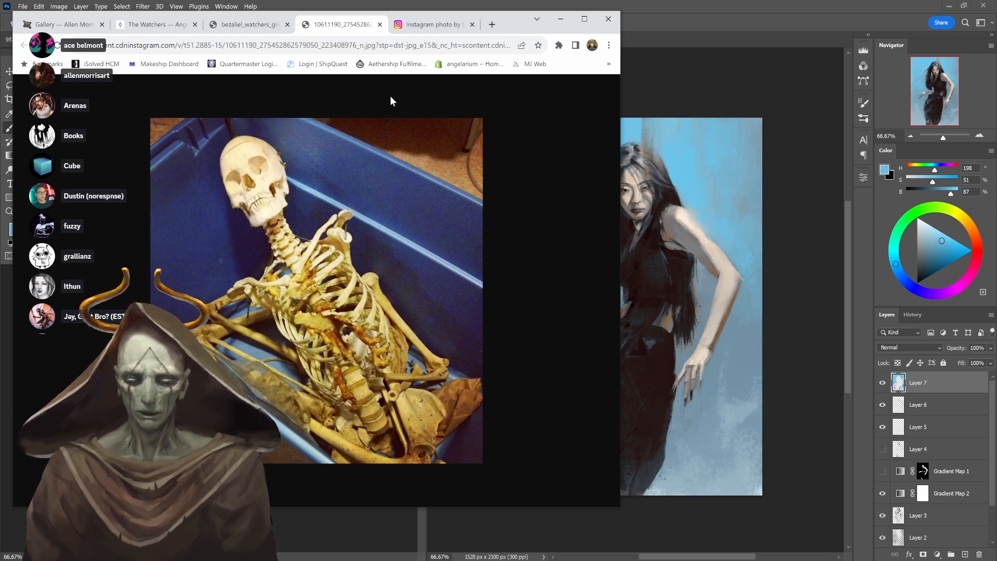
left_click(435, 29)
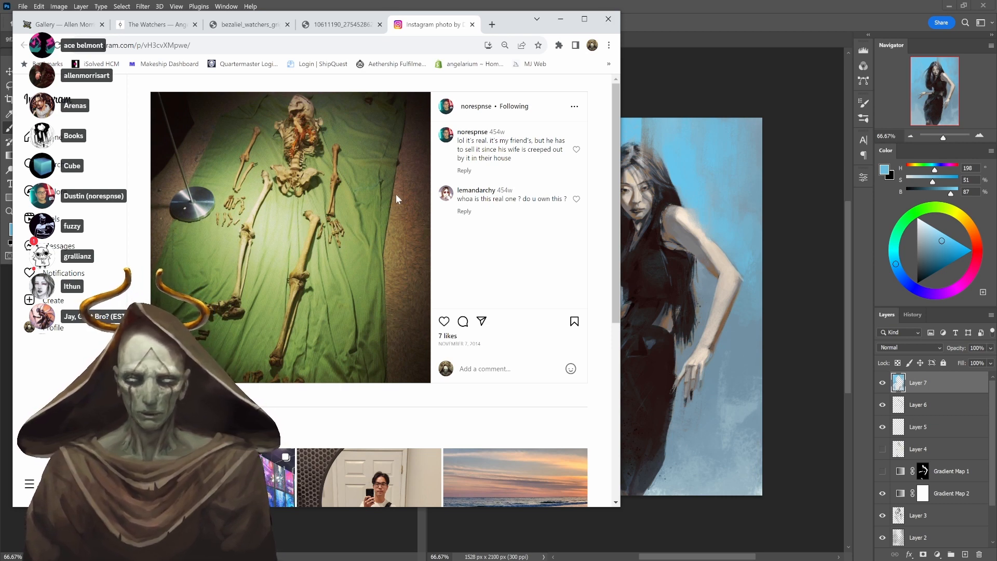
left_click(356, 32)
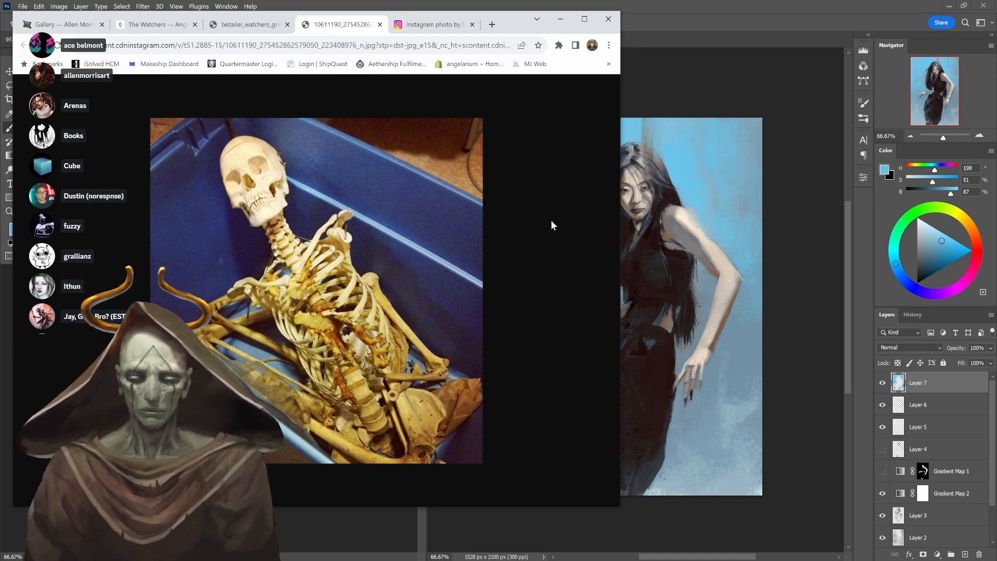
left_click(439, 27)
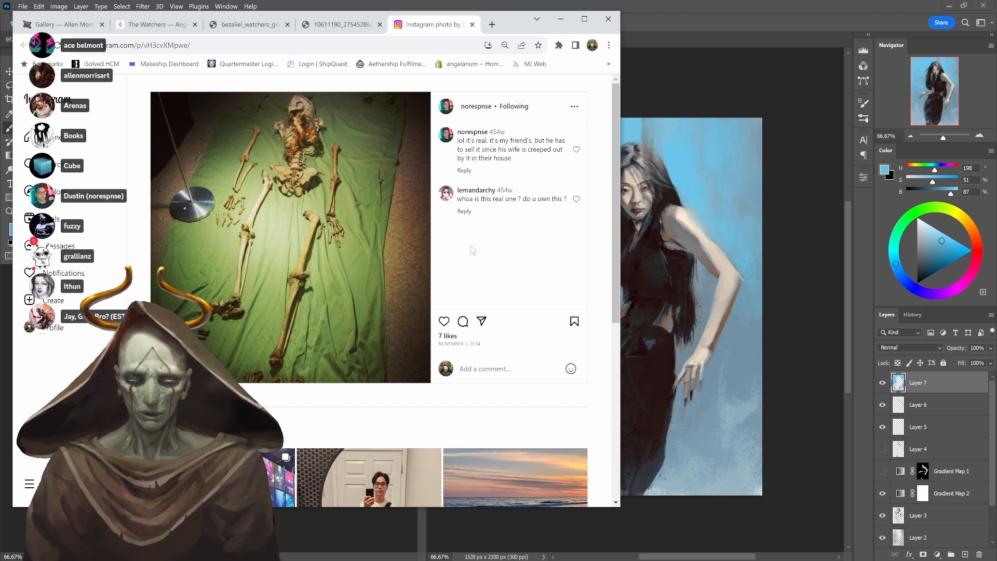
left_click(355, 26)
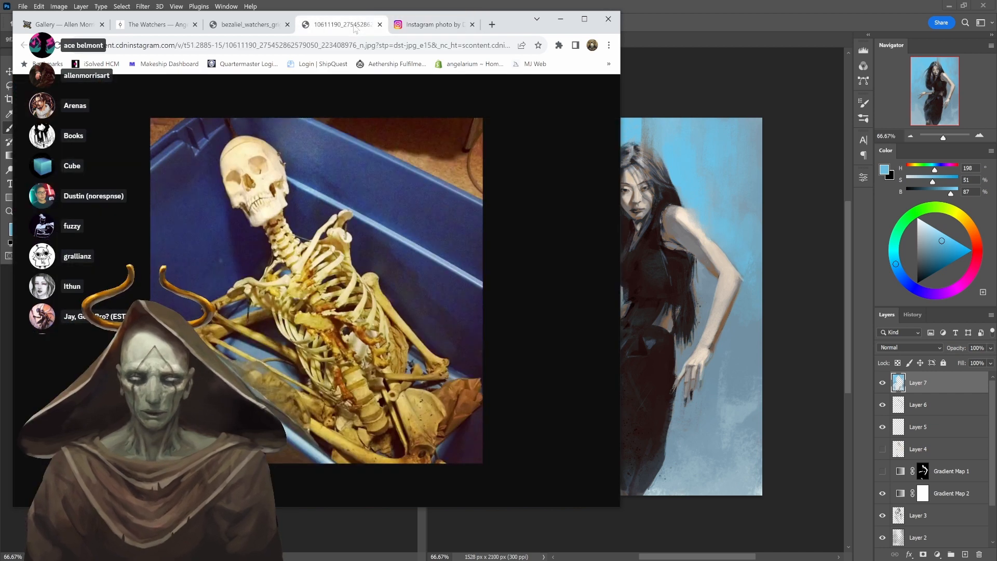